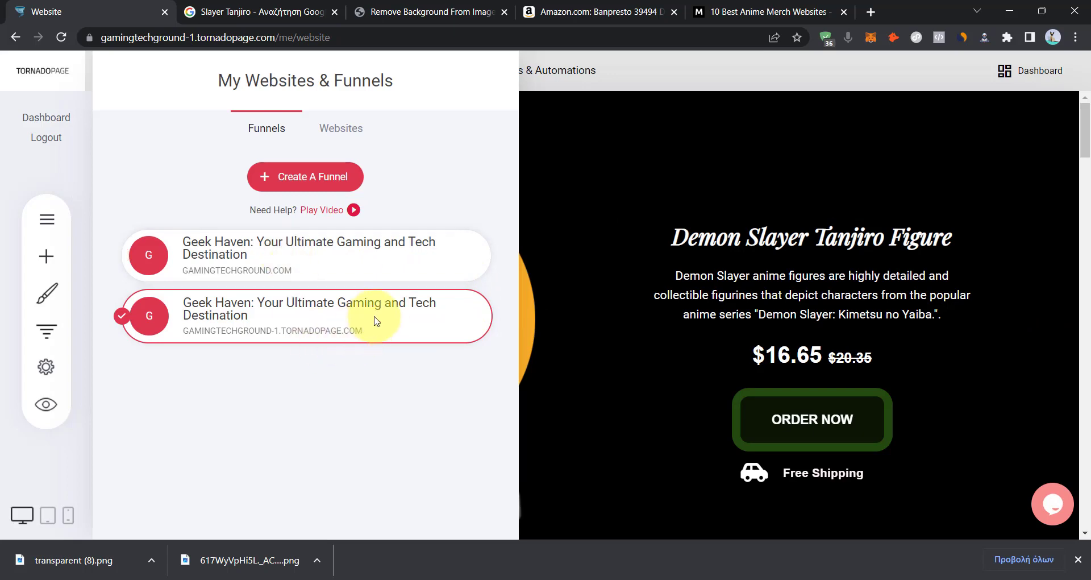
# Preview the gamingtechground-1.tornadopage.com and gamingtechground.com funnels in the browser and compare their product pages.
pyautogui.click(441, 319)
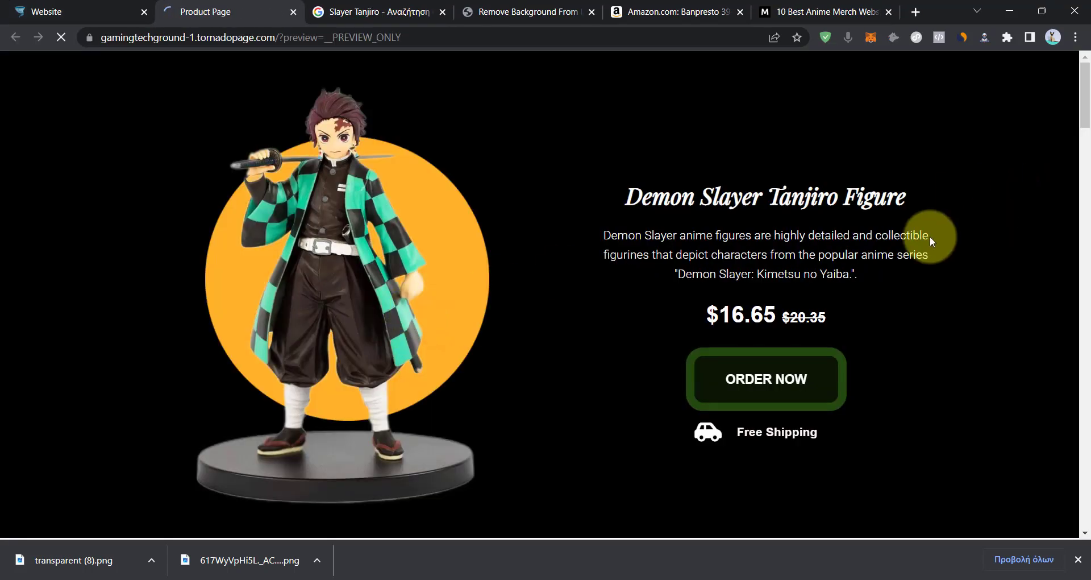
pyautogui.click(80, 12)
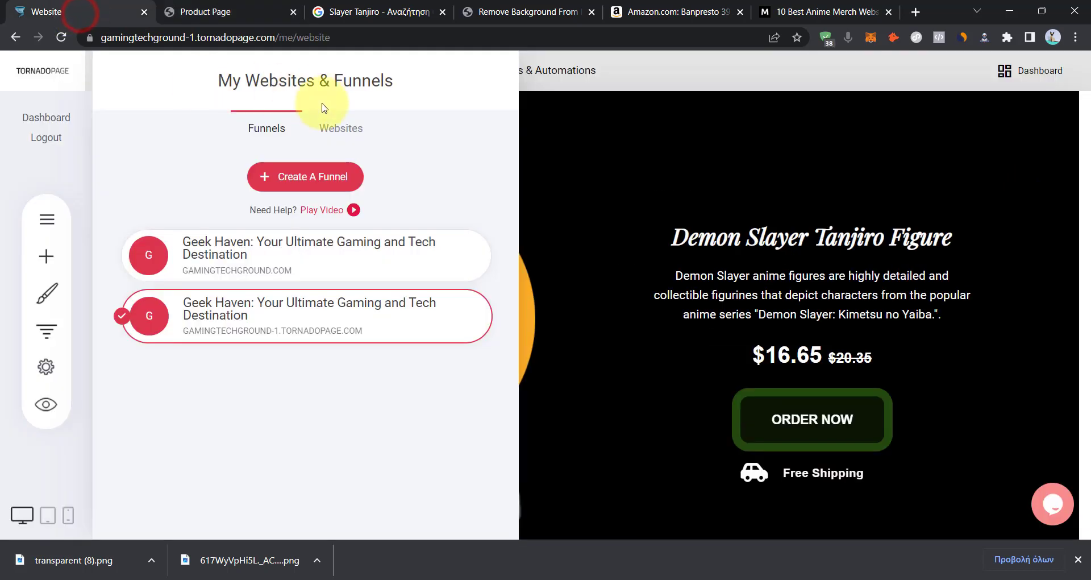
pyautogui.click(434, 253)
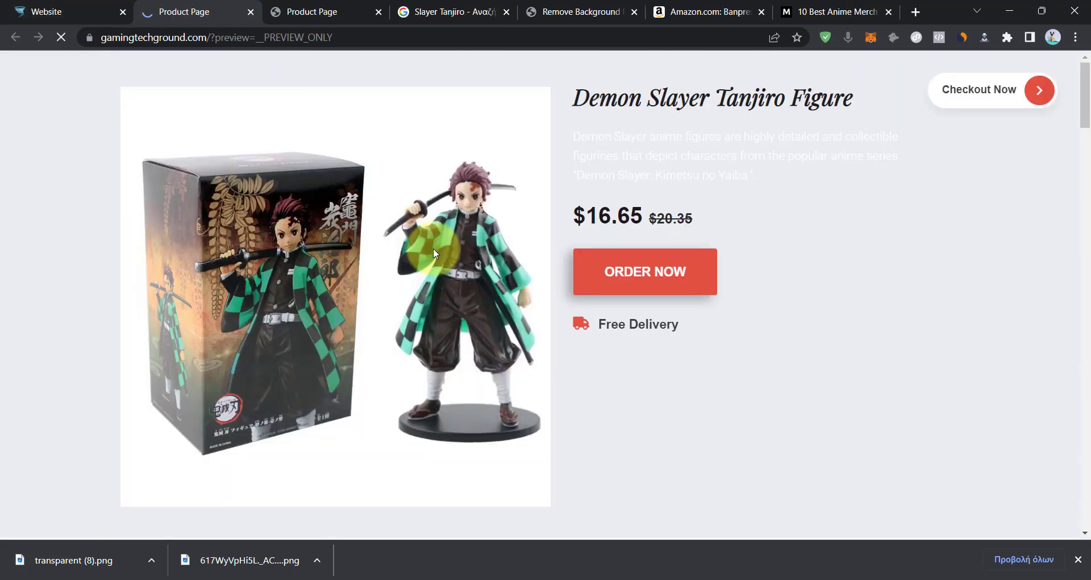
pyautogui.click(317, 9)
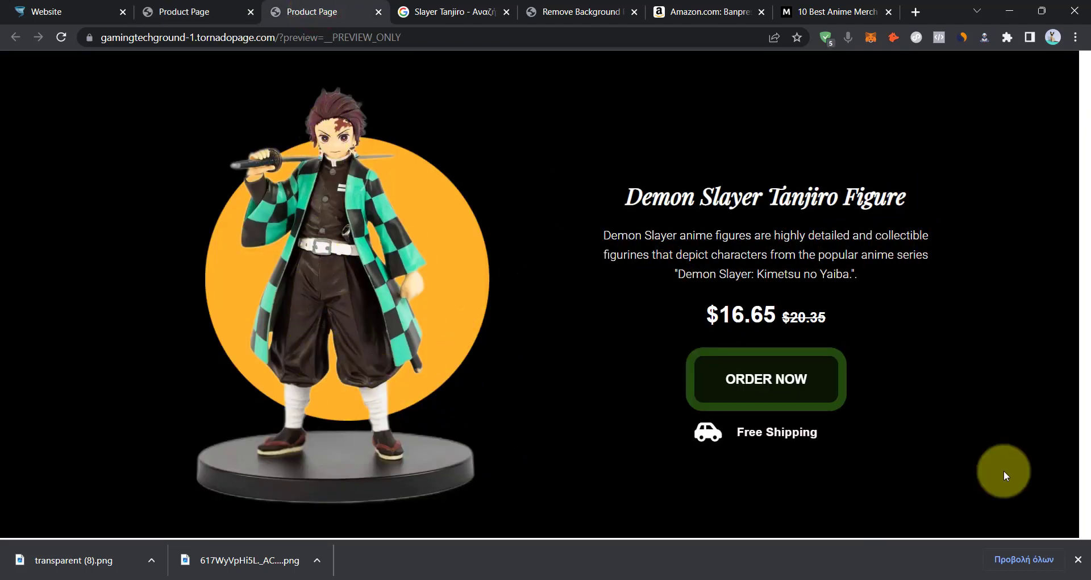
pyautogui.click(1078, 562)
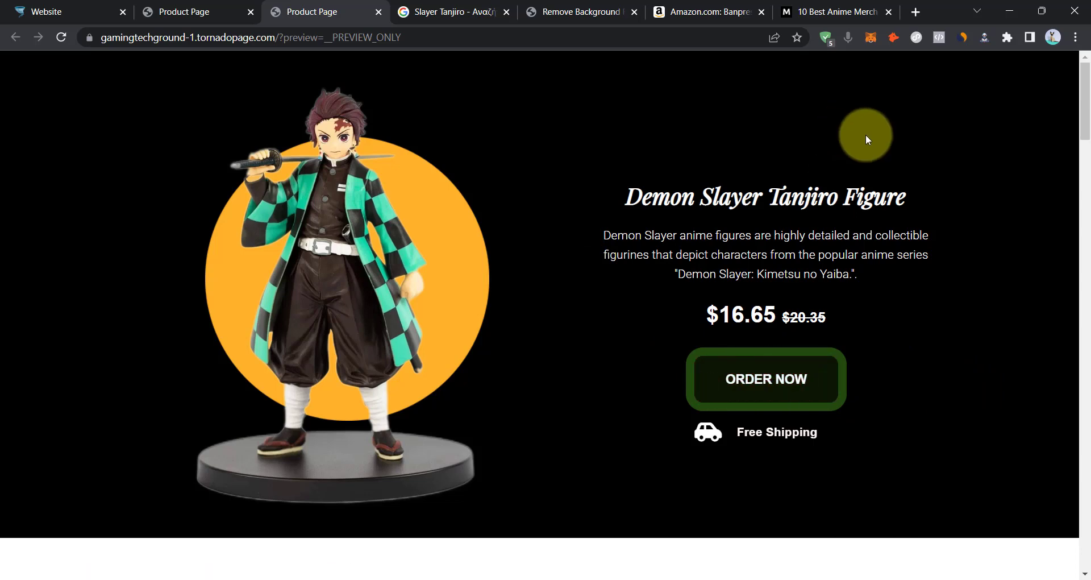
# Search Google for the product page heading's text and shorten the query to "Demon Slayer Tanjiro".
pyautogui.hotkey('ctrl', '1')
pyautogui.click(731, 236)
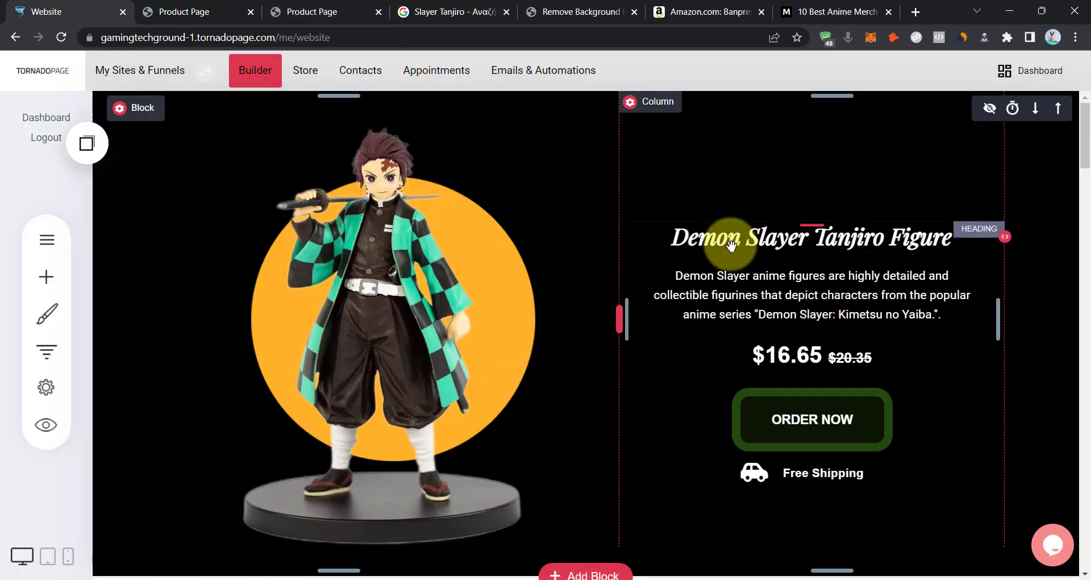
pyautogui.click(732, 243)
pyautogui.rightClick(732, 243)
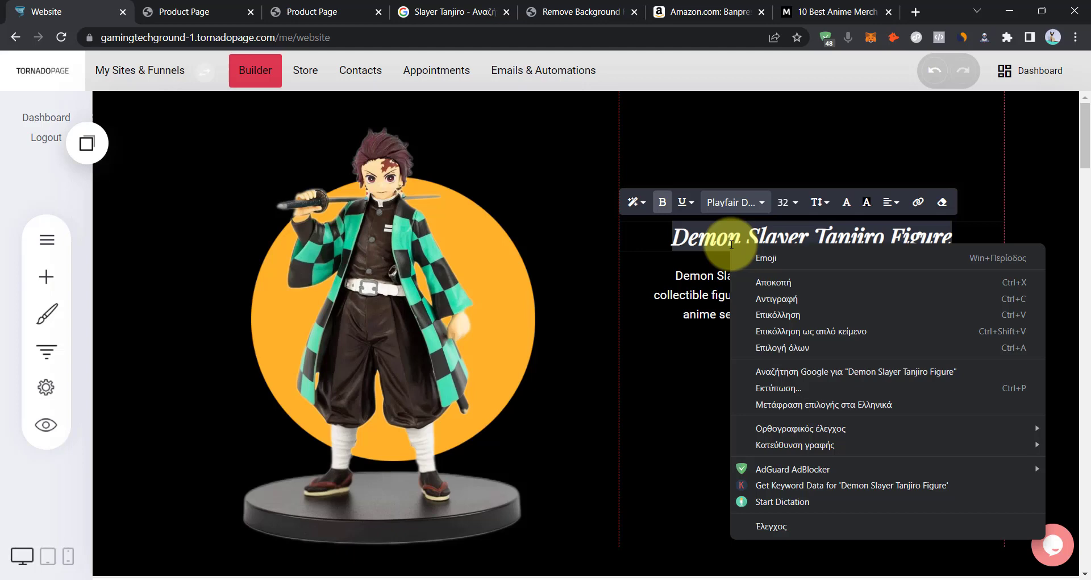
pyautogui.click(844, 373)
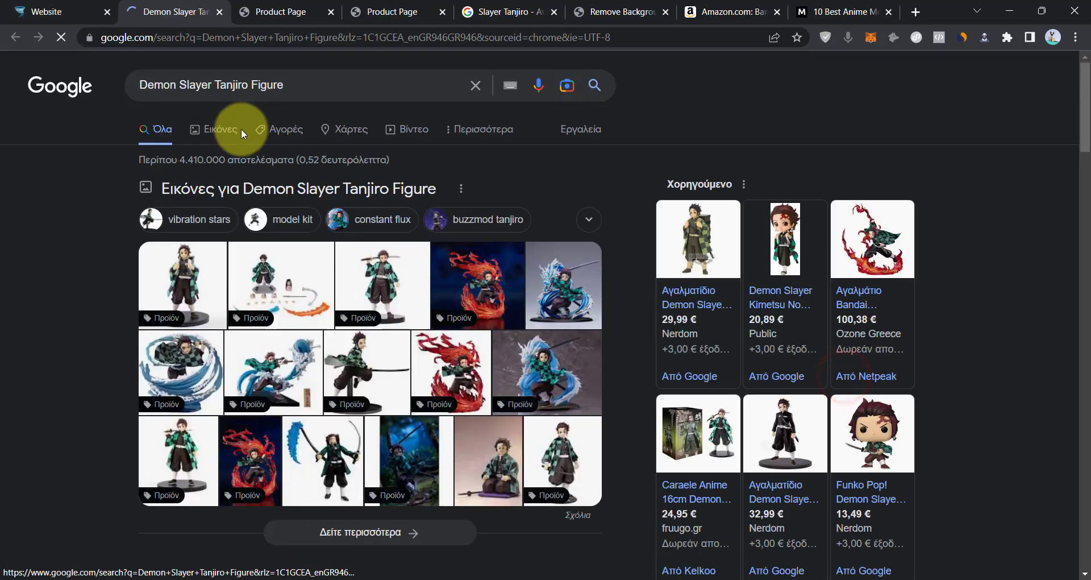
pyautogui.click(174, 85)
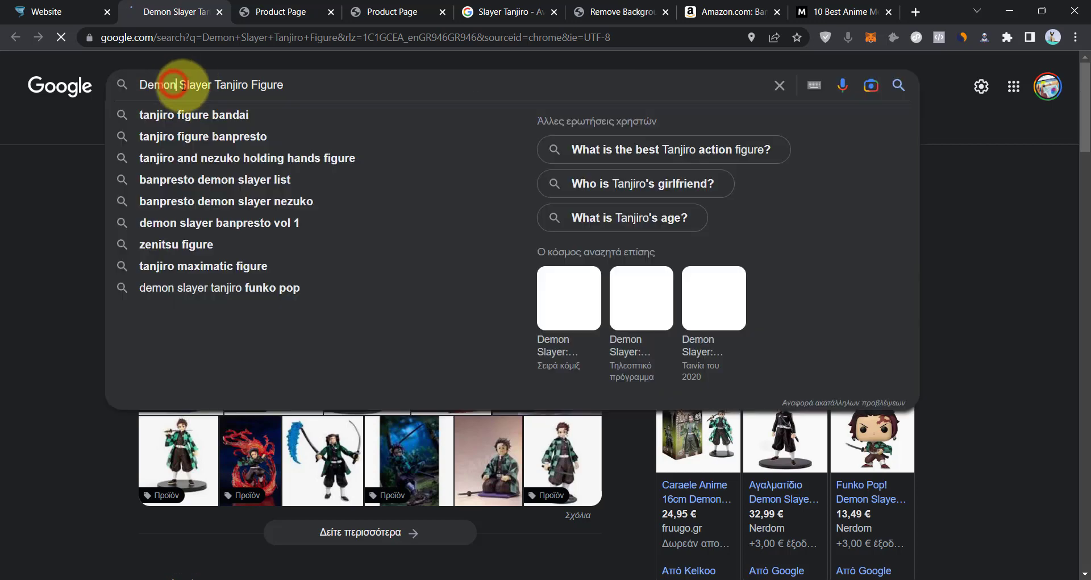
pyautogui.moveTo(250, 84); pyautogui.dragTo(359, 90)
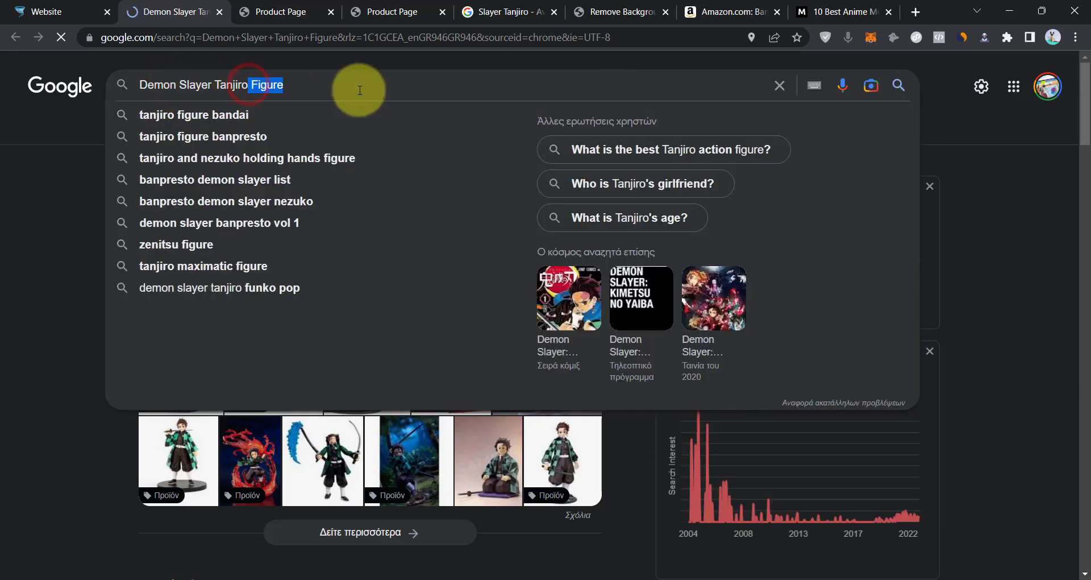
pyautogui.press('BackSpace')
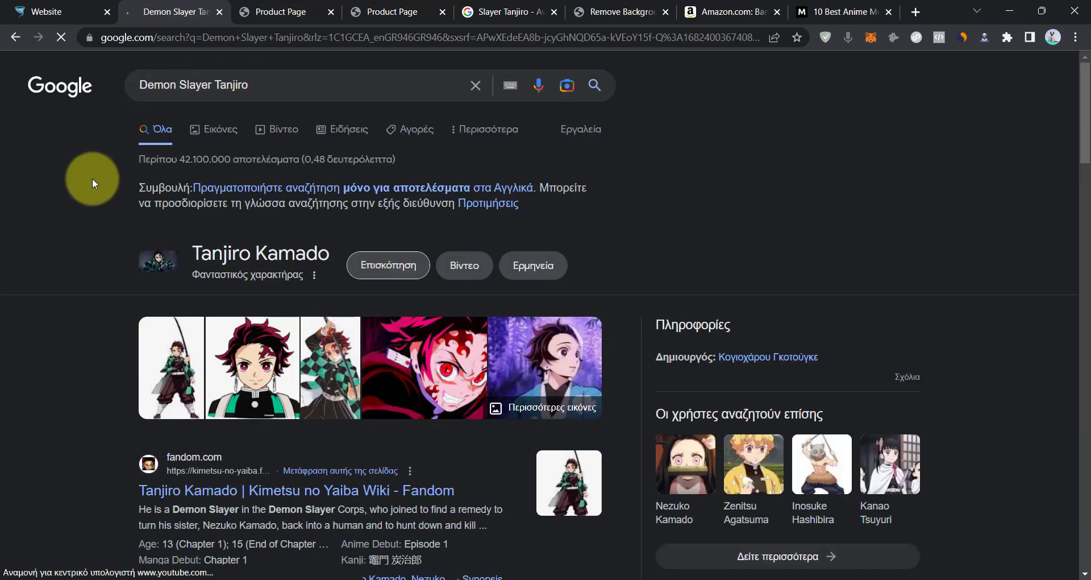
# Copy the character name from the Google results and change the product heading to "Tanjiro Kamado Figure".
pyautogui.tripleClick(219, 246)
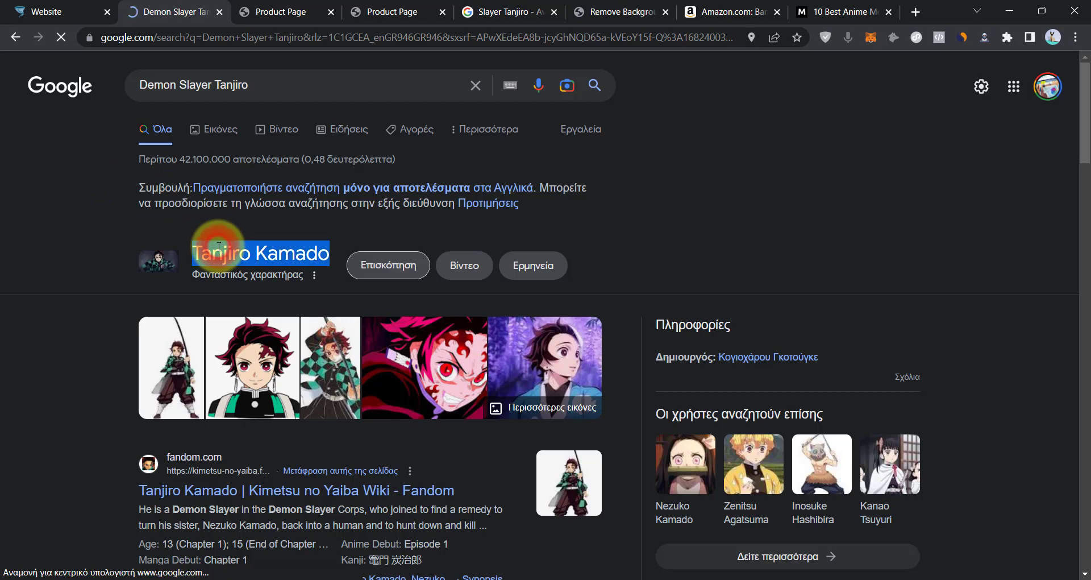
pyautogui.rightClick(220, 248)
pyautogui.click(254, 261)
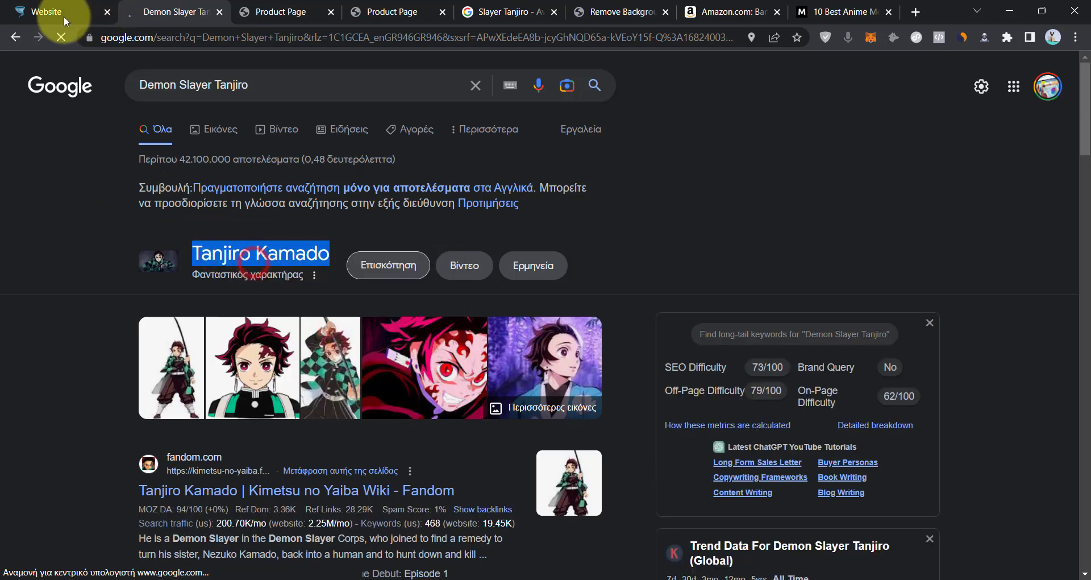
pyautogui.click(63, 16)
pyautogui.click(822, 238)
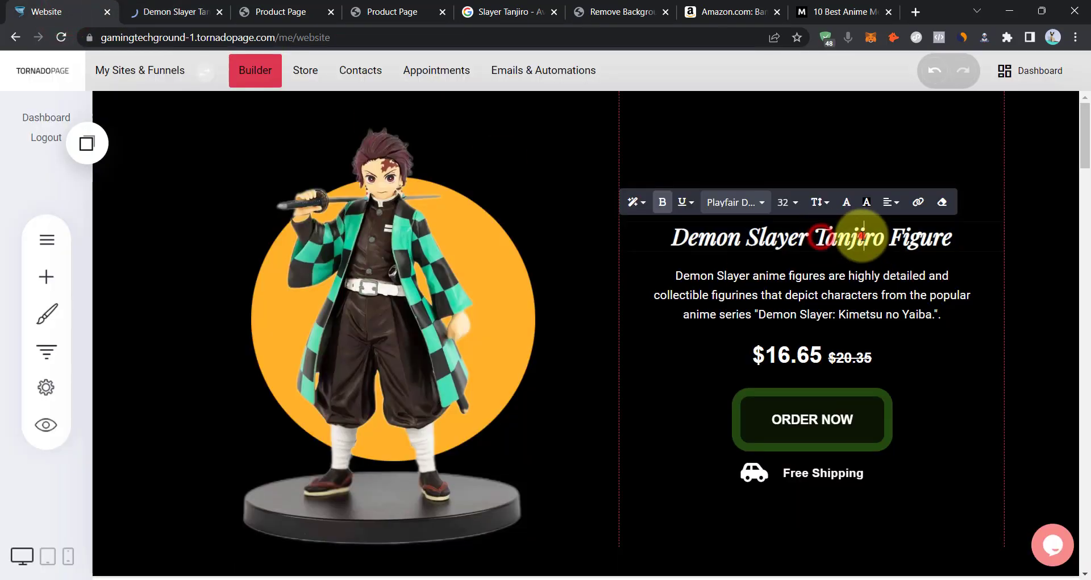
pyautogui.moveTo(884, 238); pyautogui.dragTo(659, 239)
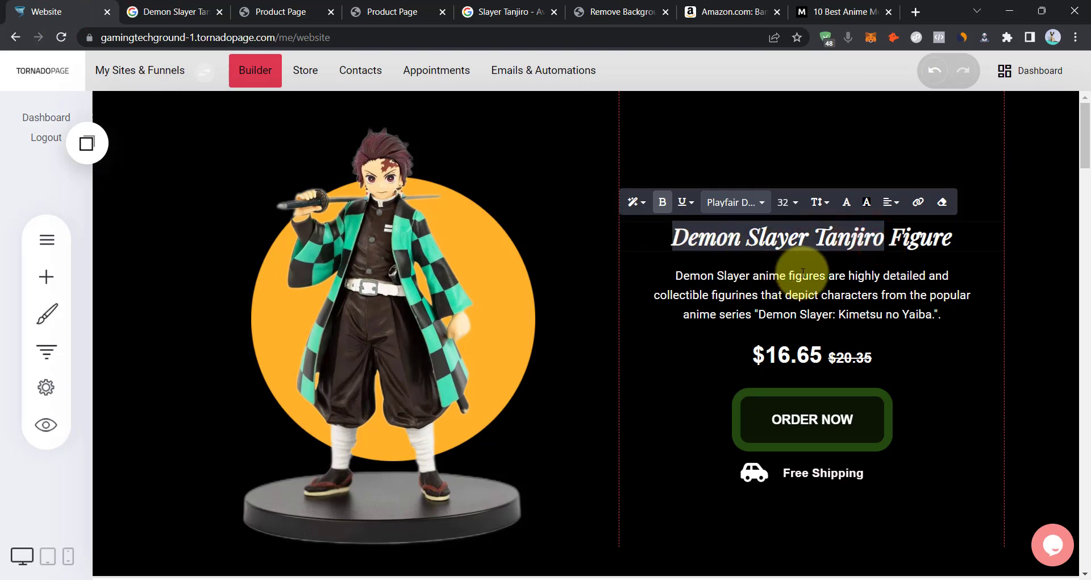
pyautogui.hotkey('ctrl', 'v')
pyautogui.click(1043, 241)
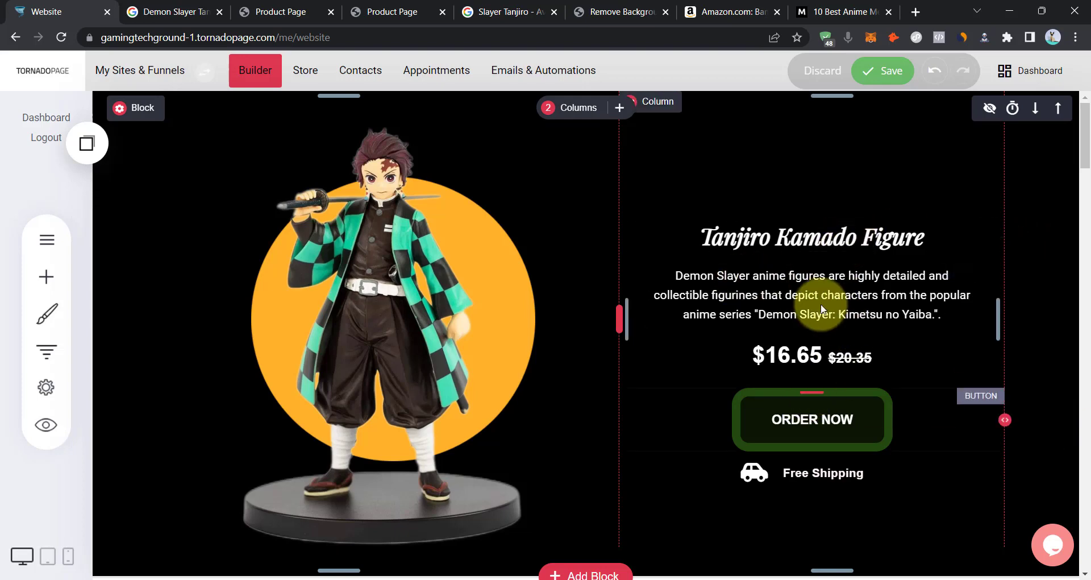
pyautogui.click(678, 278)
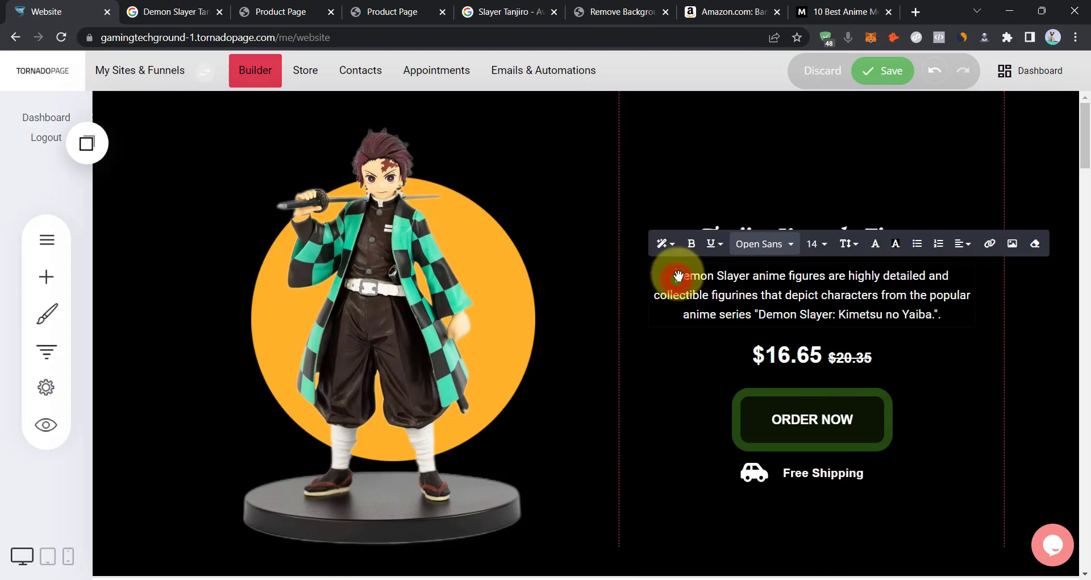
pyautogui.moveTo(679, 275); pyautogui.dragTo(766, 320)
pyautogui.click(766, 318)
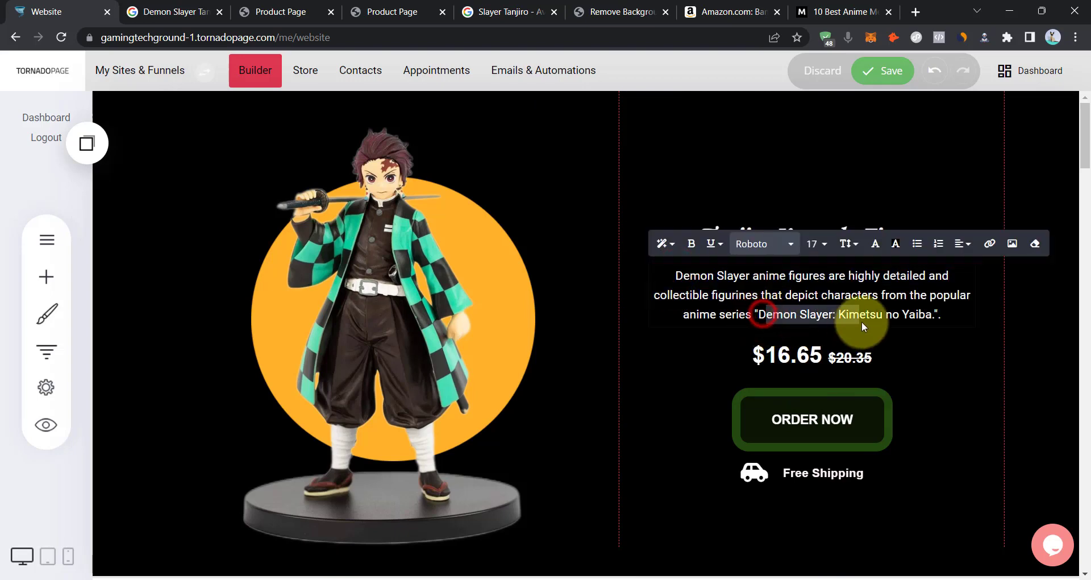
pyautogui.click(1025, 289)
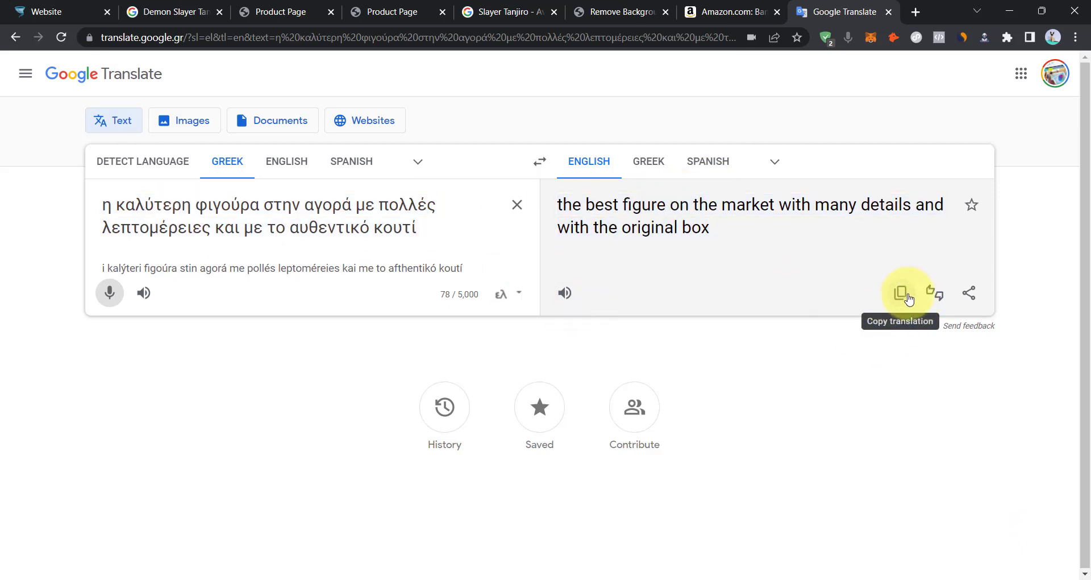
# Copy the English translation and replace the product description with "The best figure on the market with many details and with the original box!".
pyautogui.click(908, 298)
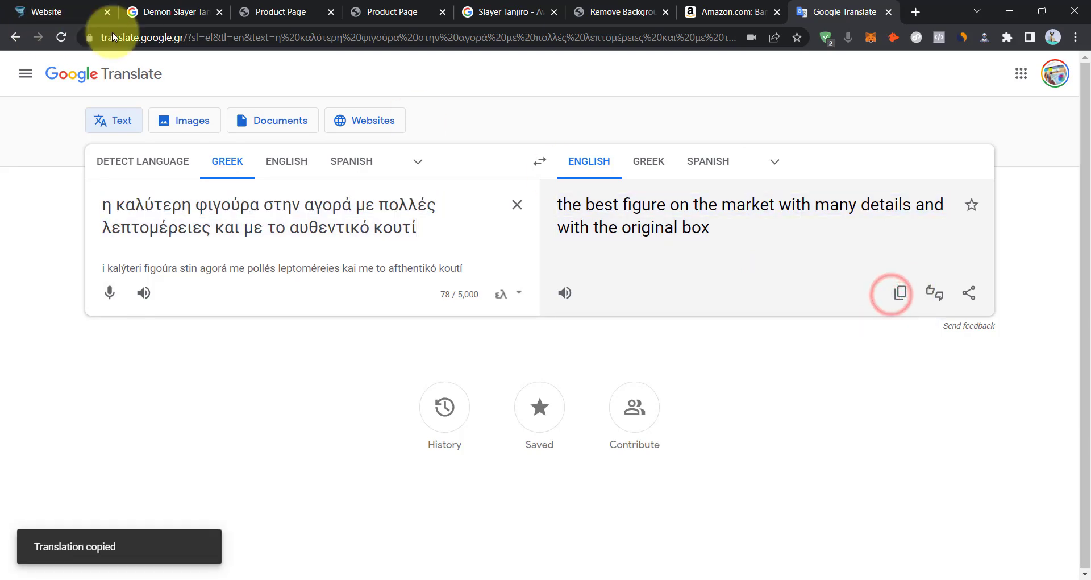
pyautogui.click(55, 19)
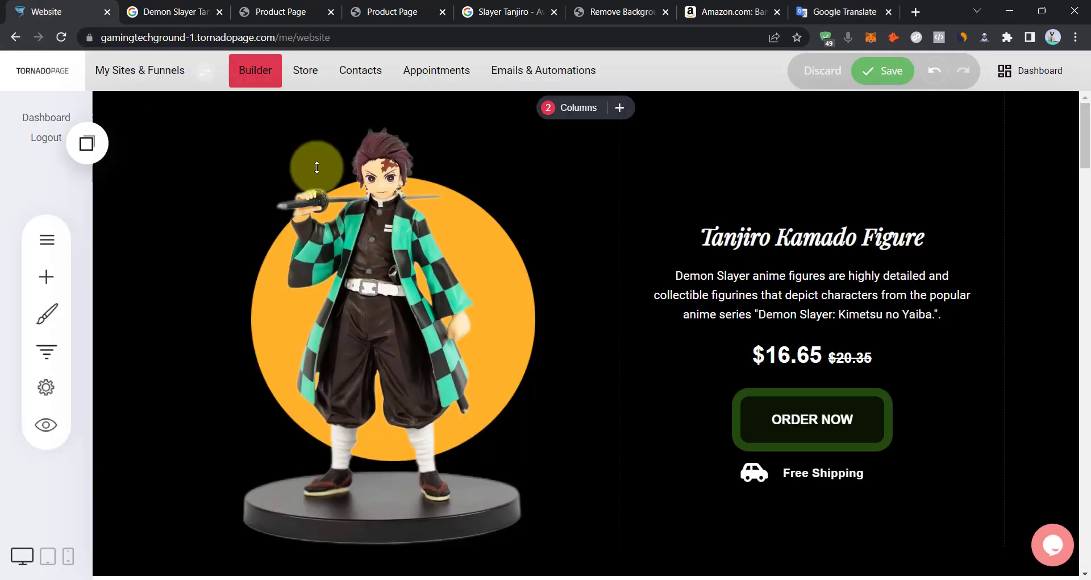
pyautogui.tripleClick(803, 284)
pyautogui.hotkey('ctrl', 'v')
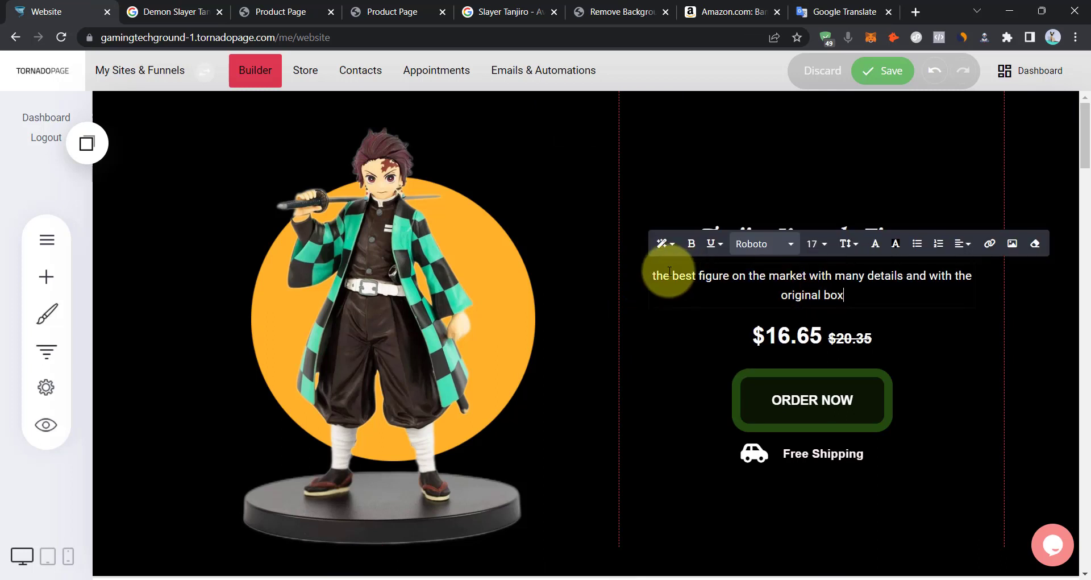
pyautogui.write('T')
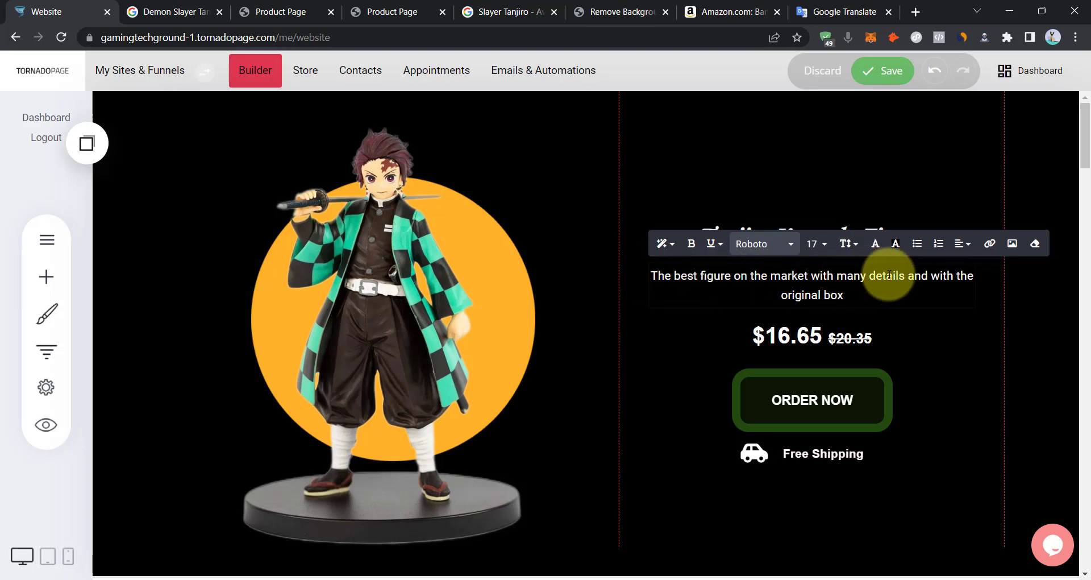
pyautogui.click(849, 301)
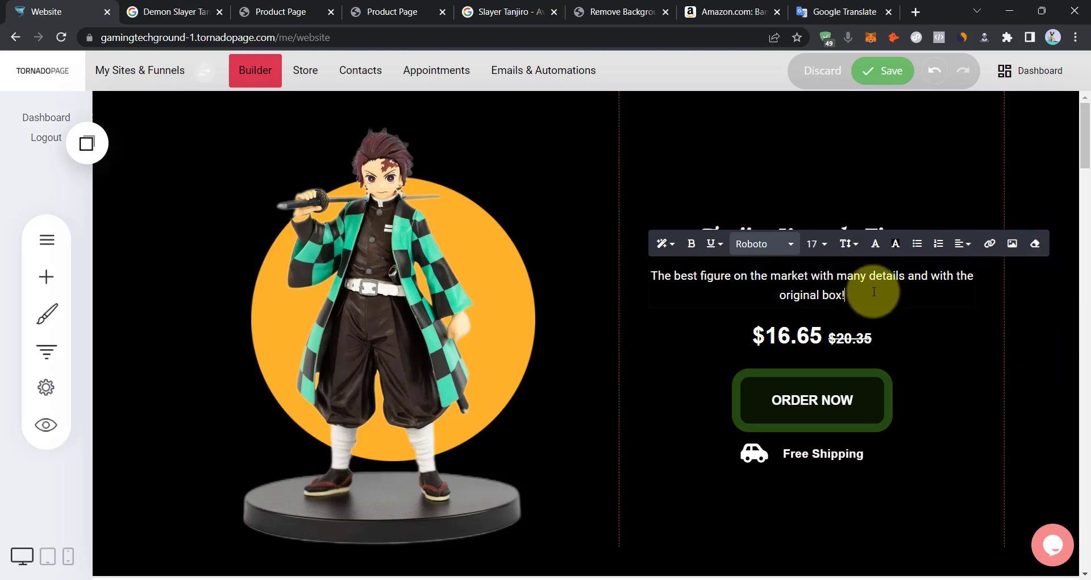
# Try Playfair Display on the whole product description and set its font to Hammersmith One.
pyautogui.tripleClick(874, 291)
pyautogui.click(785, 246)
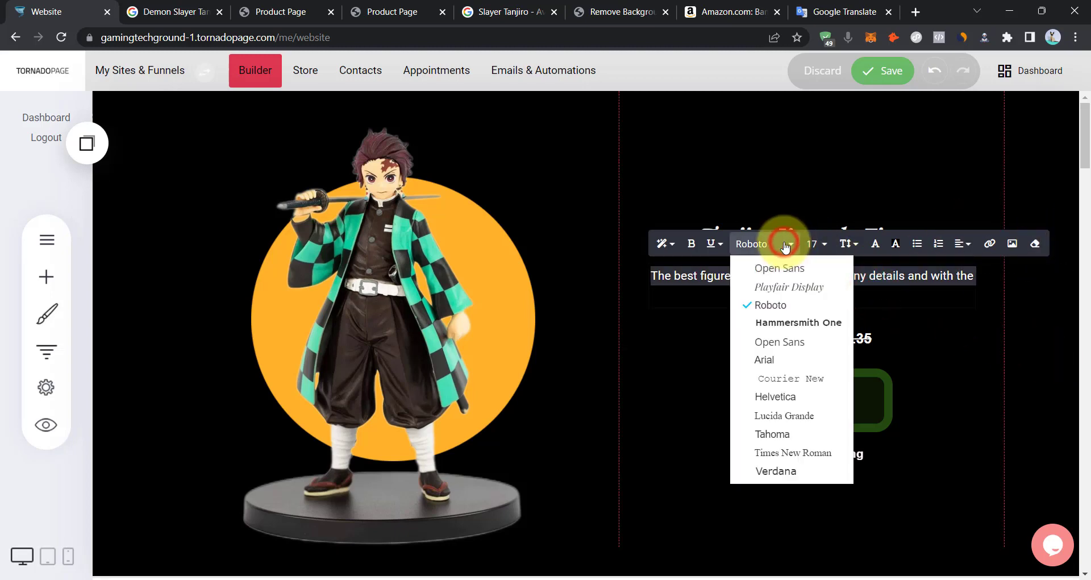
pyautogui.click(787, 284)
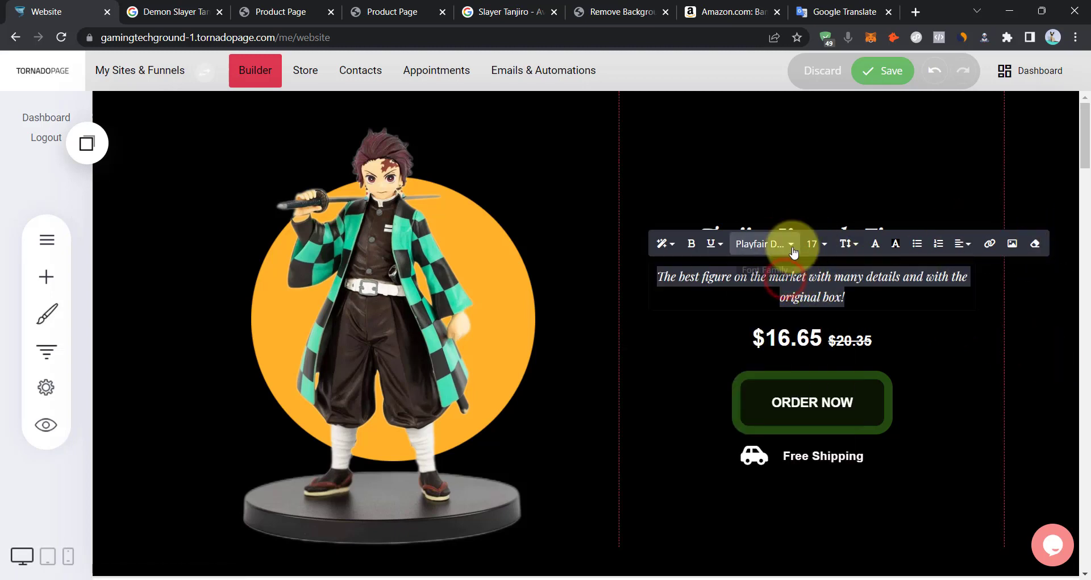
pyautogui.click(771, 243)
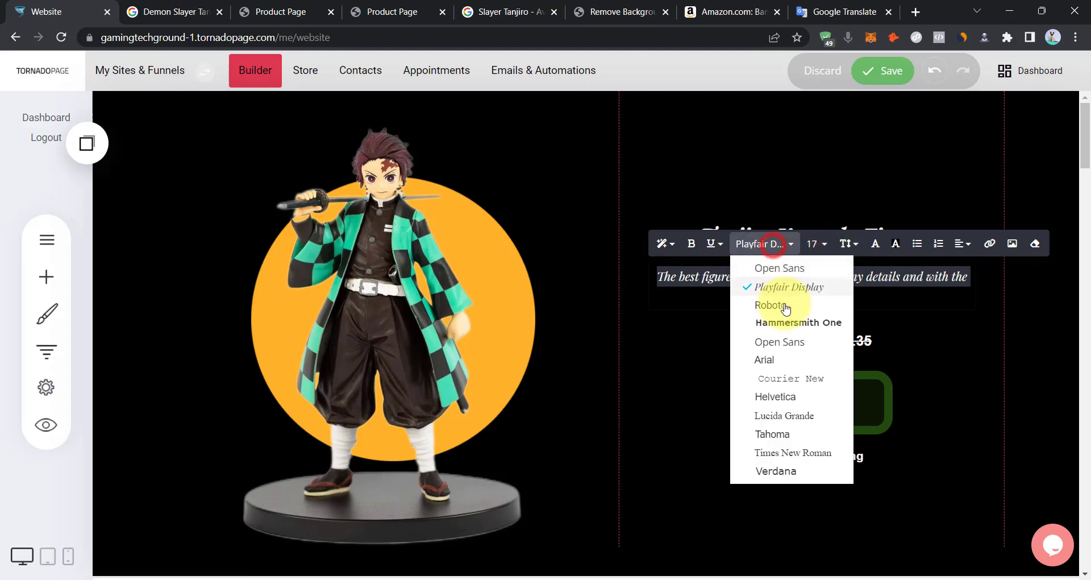
pyautogui.click(794, 322)
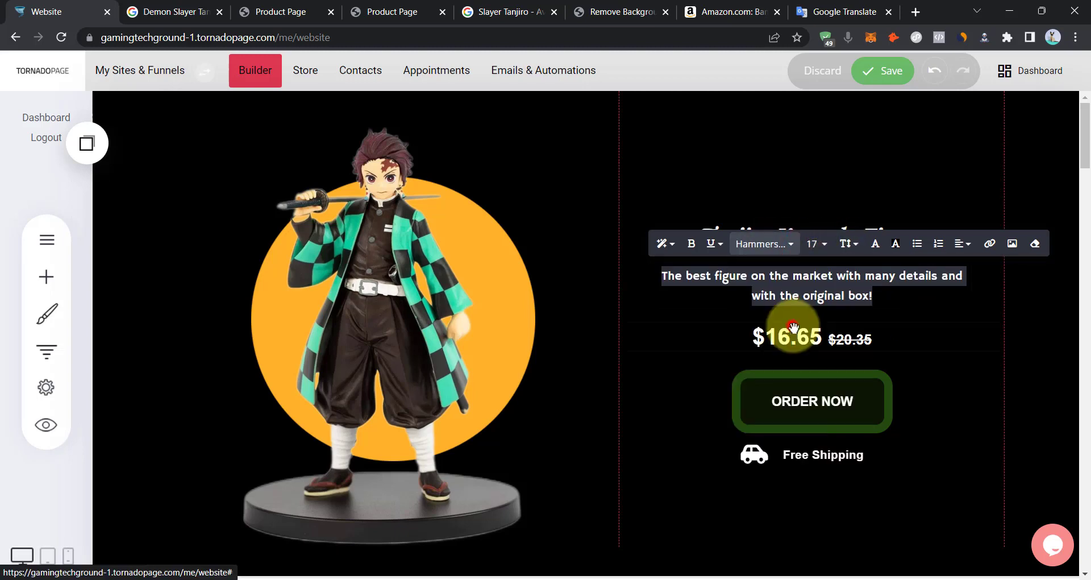
pyautogui.click(909, 300)
pyautogui.click(1049, 318)
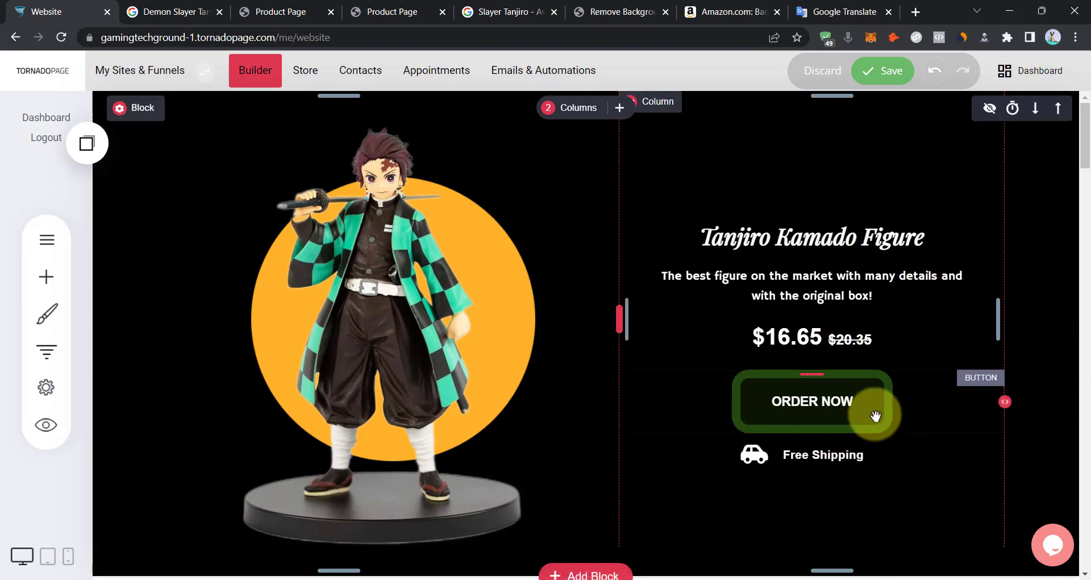
# Change the order button's text to "BUY NOW".
pyautogui.click(824, 401)
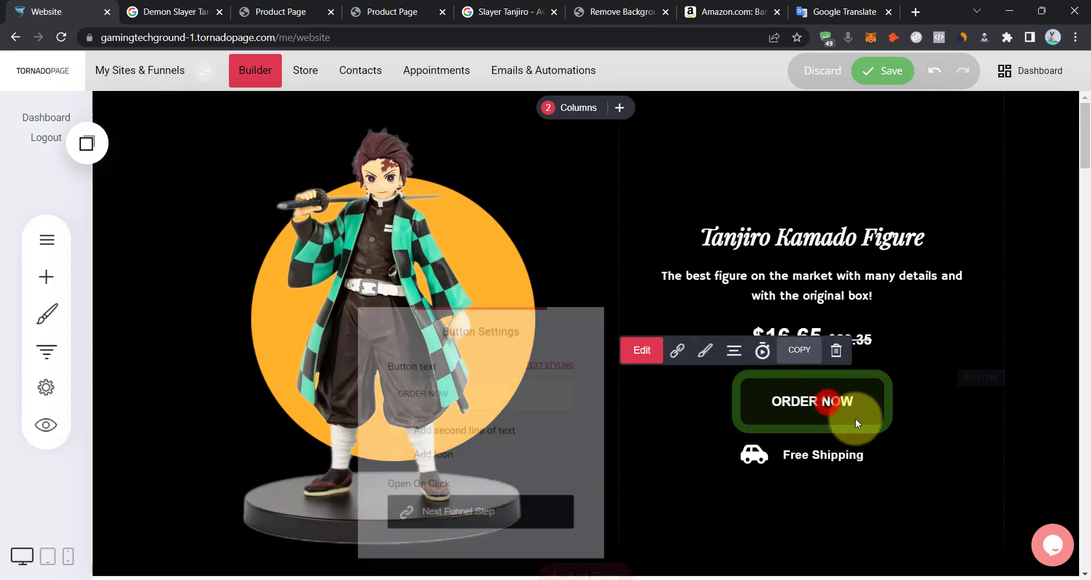
pyautogui.moveTo(424, 391); pyautogui.dragTo(171, 392)
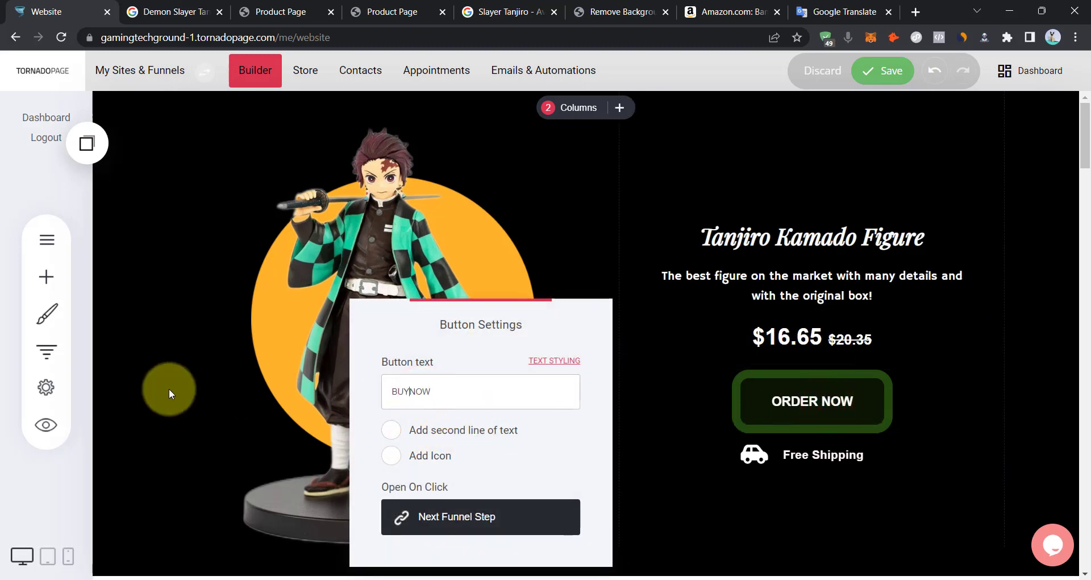
pyautogui.click(810, 398)
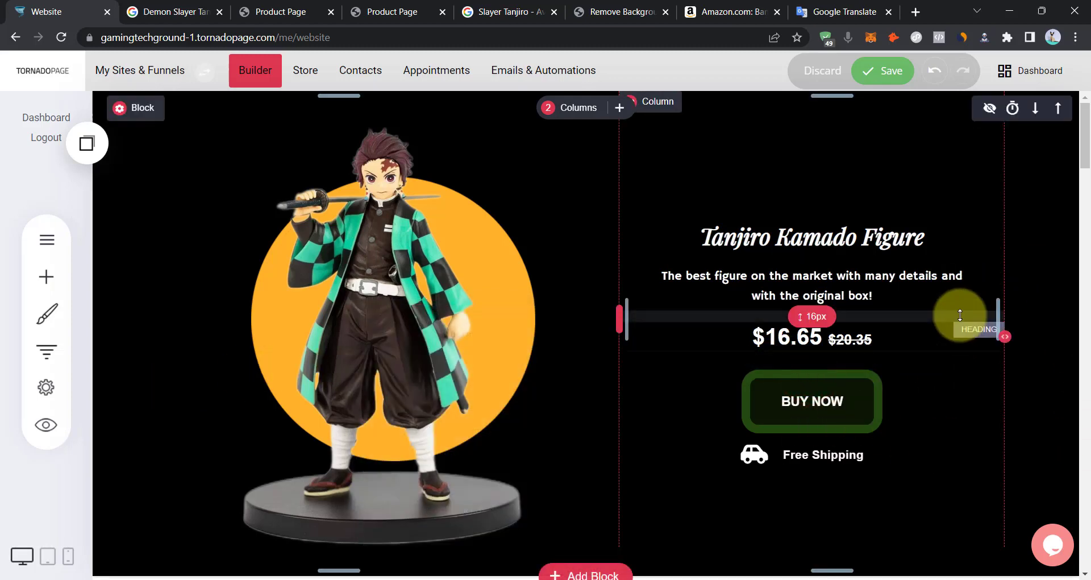
# Insert an empty block below the Tanjiro product block and move it up to the start of the page.
pyautogui.moveTo(1087, 120); pyautogui.dragTo(1085, 139)
pyautogui.scroll(-3, 592, 304)
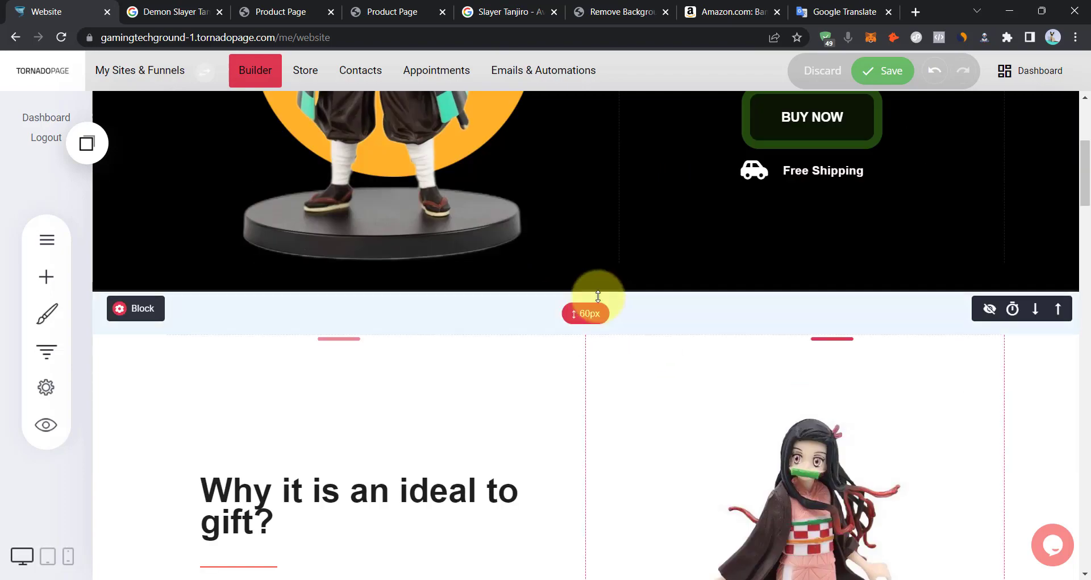
pyautogui.click(592, 292)
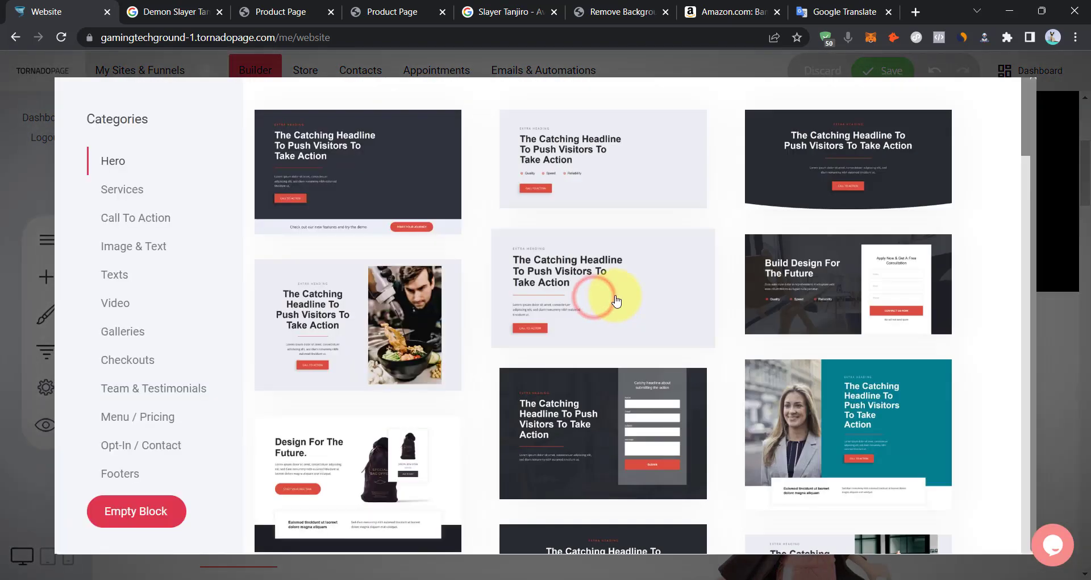
pyautogui.moveTo(1026, 157); pyautogui.dragTo(994, 104)
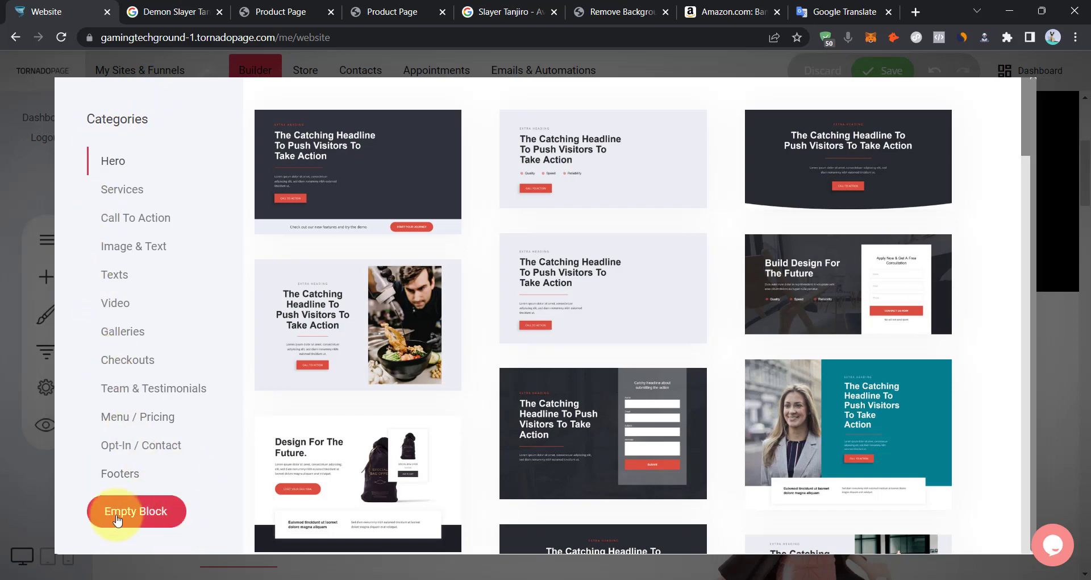
pyautogui.click(165, 513)
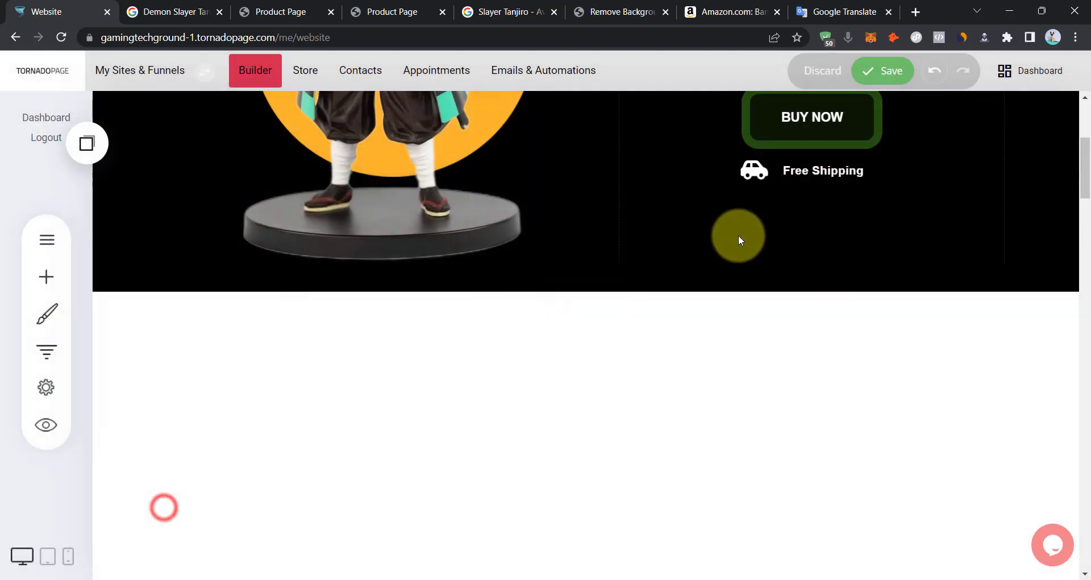
pyautogui.scroll(-2, 767, 386)
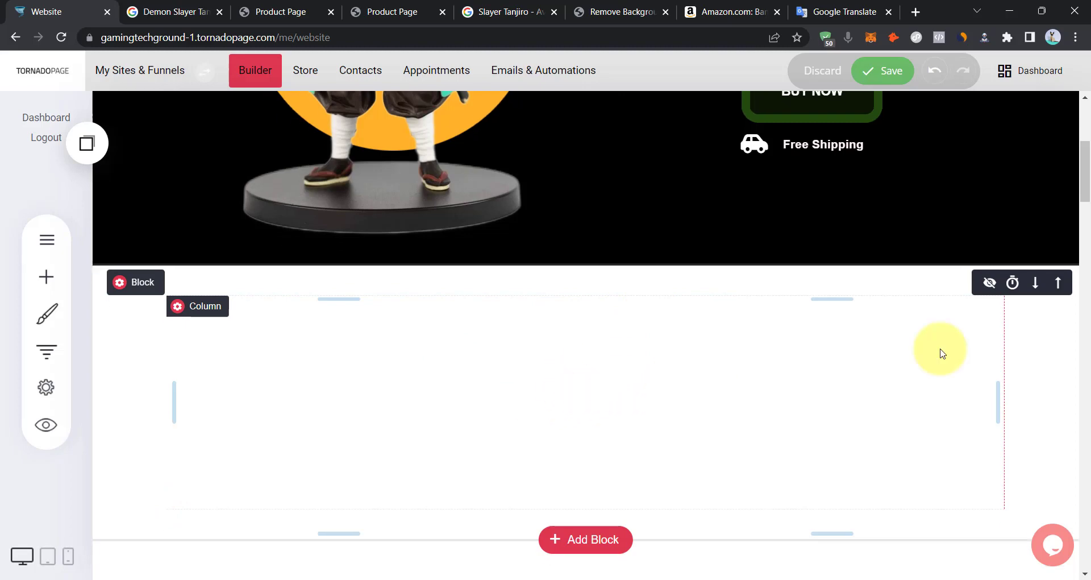
pyautogui.click(1058, 242)
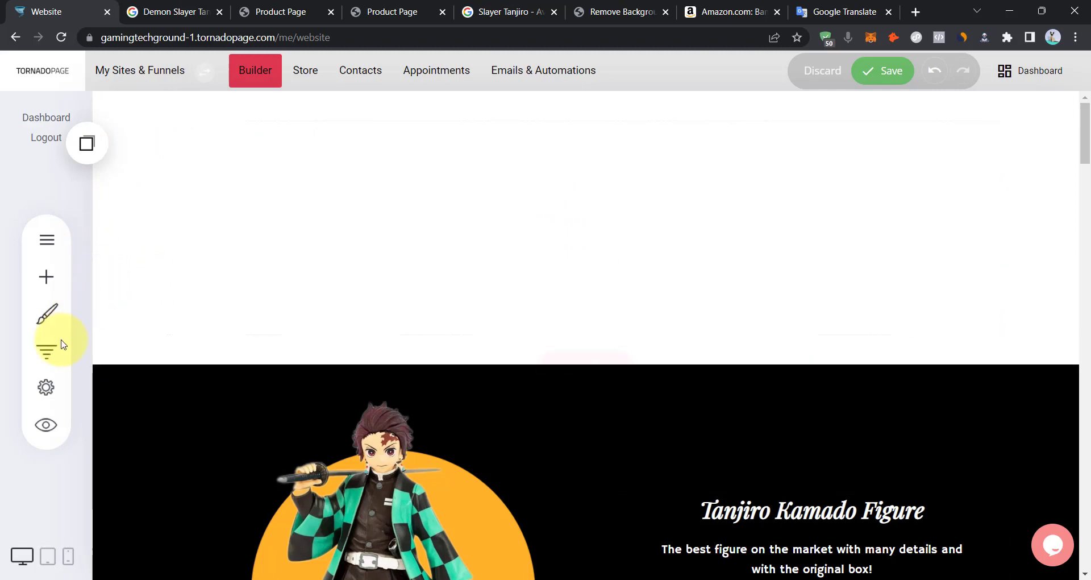
# Add a Menu widget to the new empty block without adding any menu link and save the page.
pyautogui.click(51, 286)
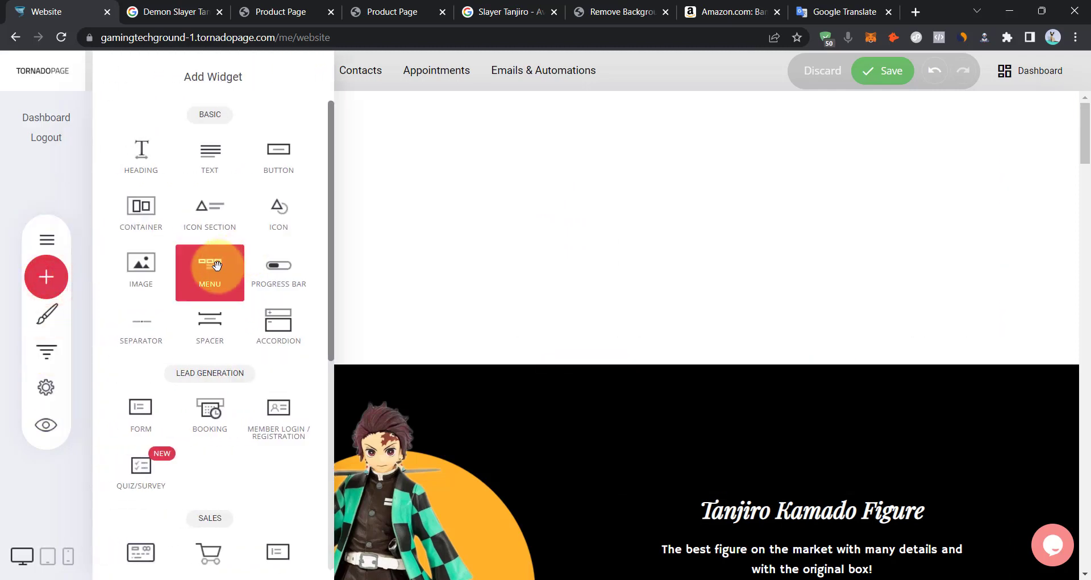
pyautogui.moveTo(216, 266); pyautogui.dragTo(645, 188)
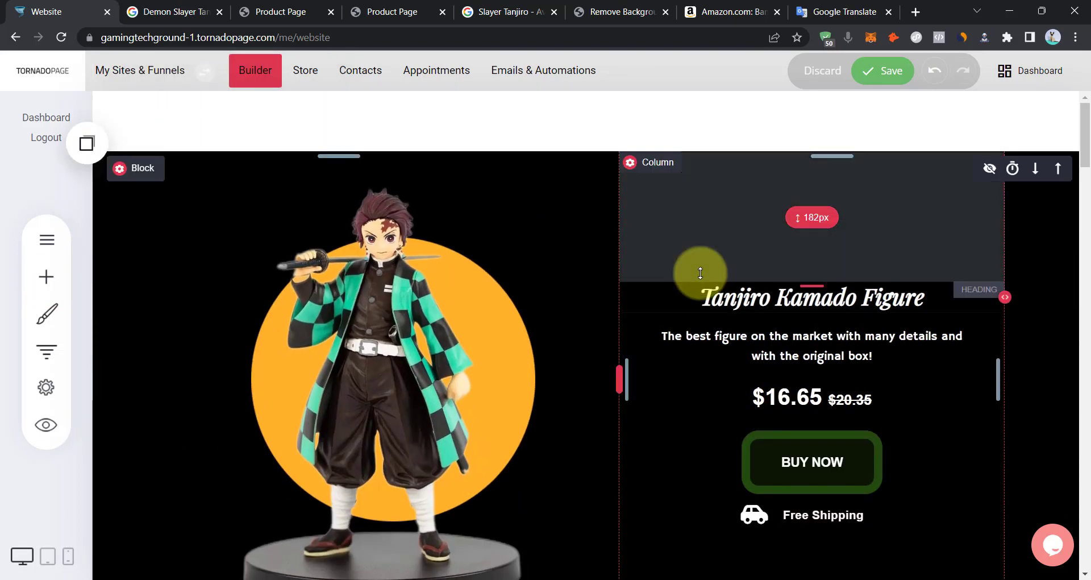
pyautogui.click(844, 140)
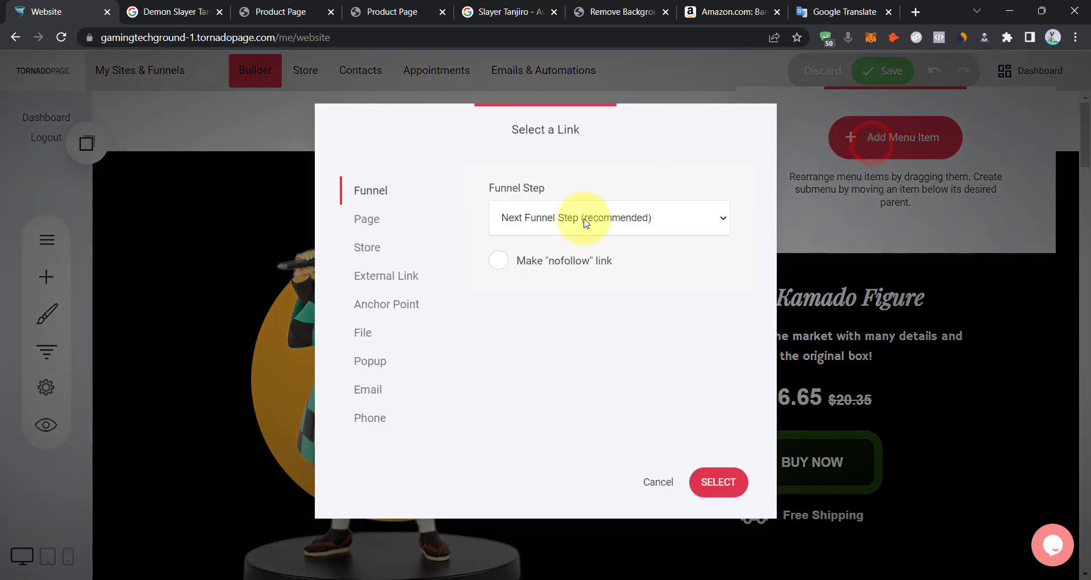
pyautogui.press('Escape')
pyautogui.click(890, 69)
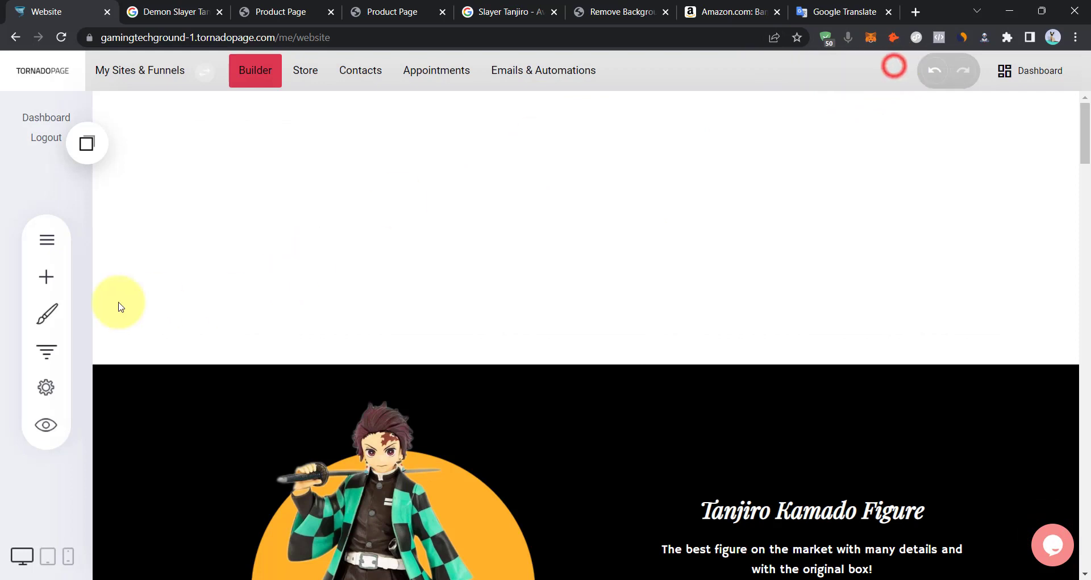
# Create a popup from the dark "SIGN UP For The Next 90% Deal" opt-in template.
pyautogui.click(48, 284)
pyautogui.click(47, 241)
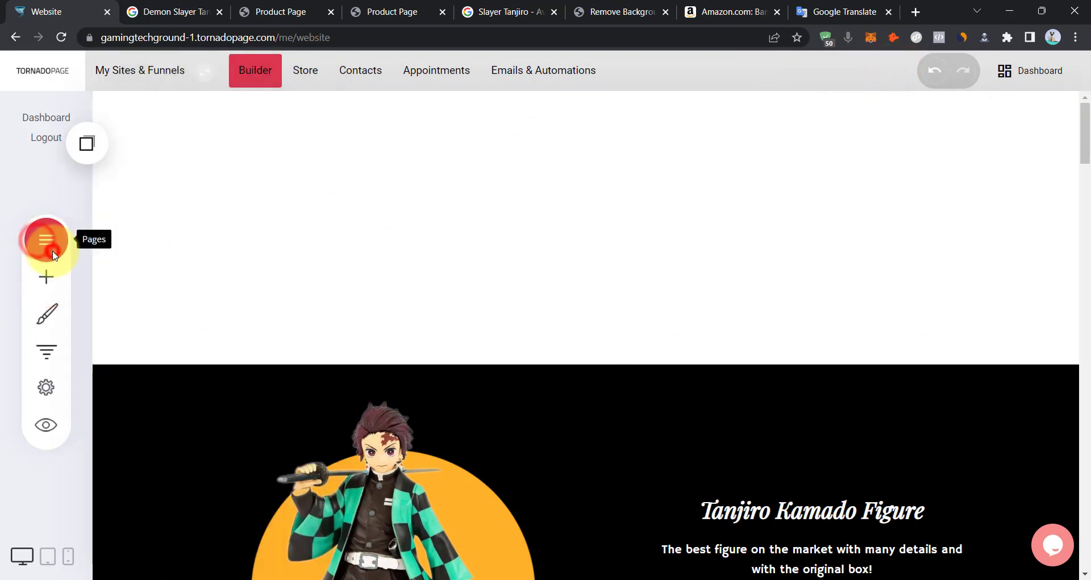
pyautogui.click(240, 190)
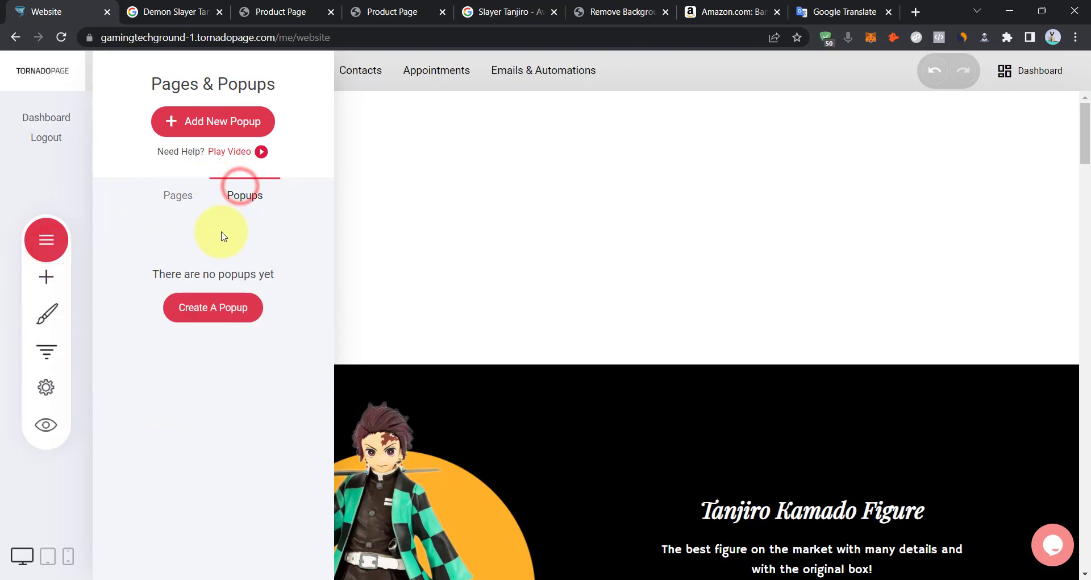
pyautogui.click(226, 320)
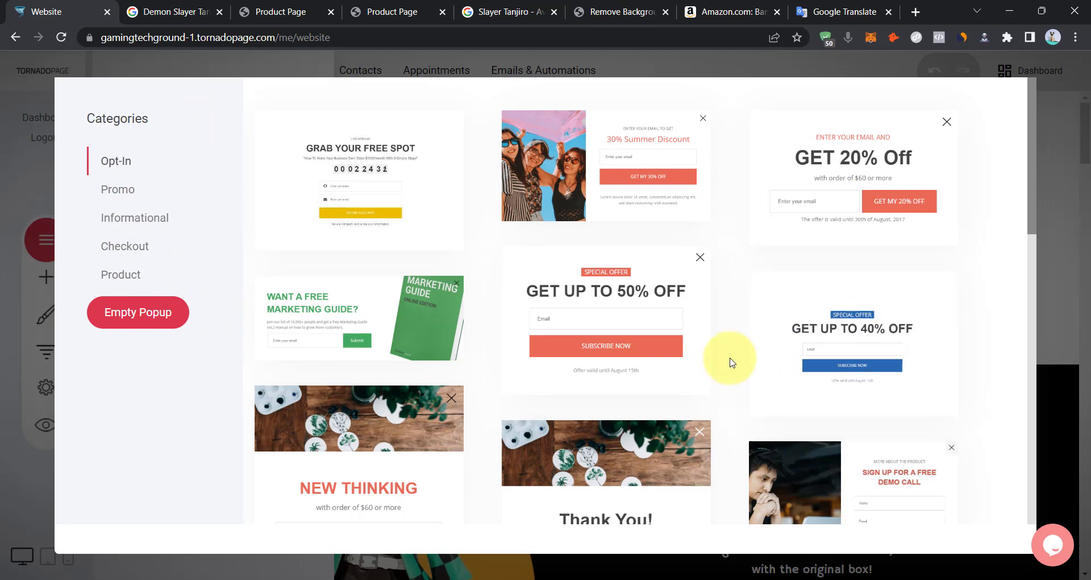
pyautogui.scroll(-10, 732, 363)
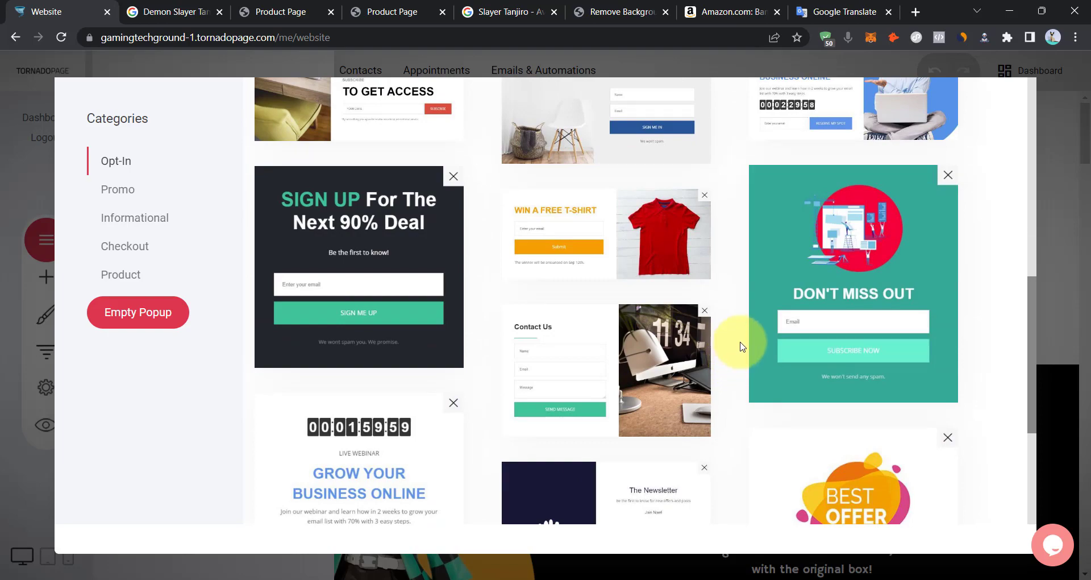
pyautogui.scroll(-5, 741, 345)
pyautogui.scroll(8, 744, 362)
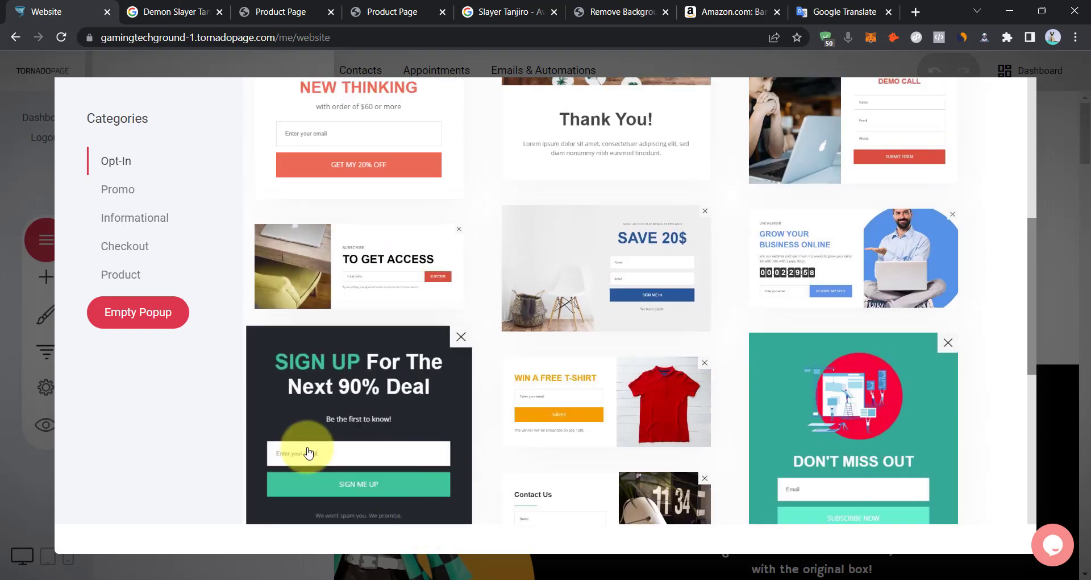
pyautogui.click(328, 418)
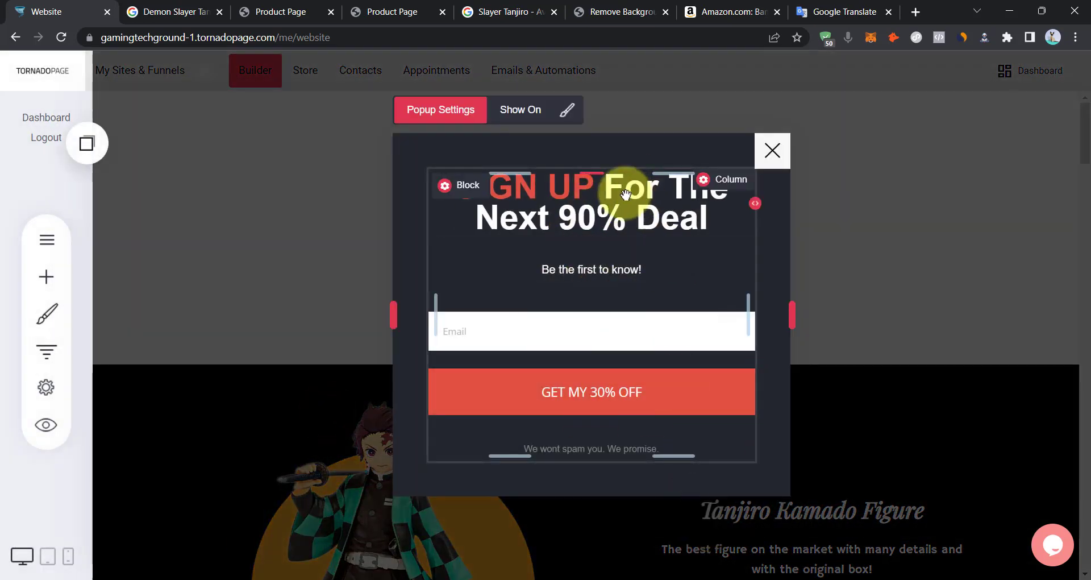
# Change the popup heading to "Contact us" and remove the "Be the first to know!" line.
pyautogui.click(590, 209)
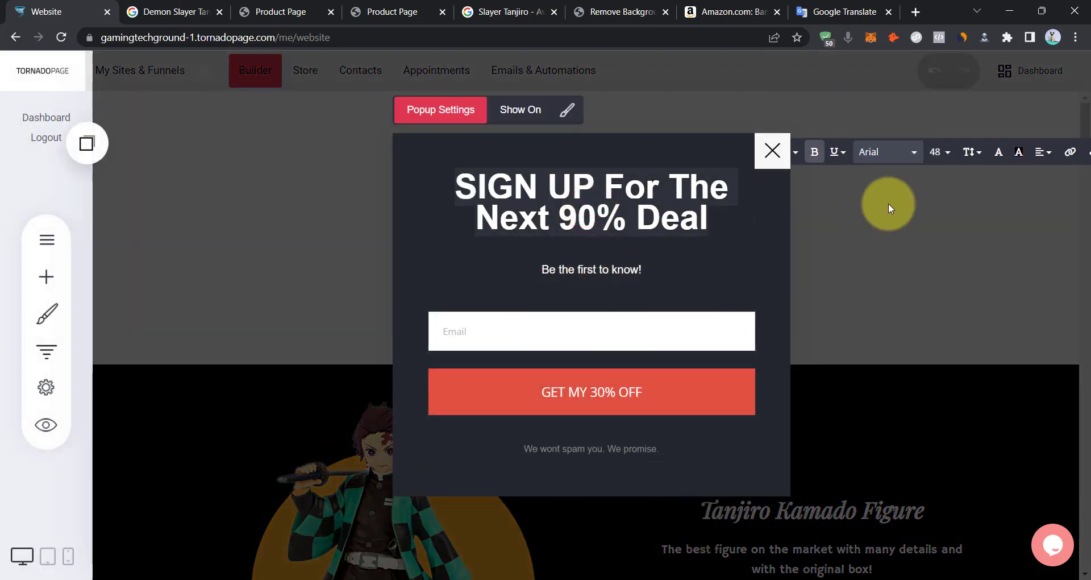
pyautogui.click(847, 37)
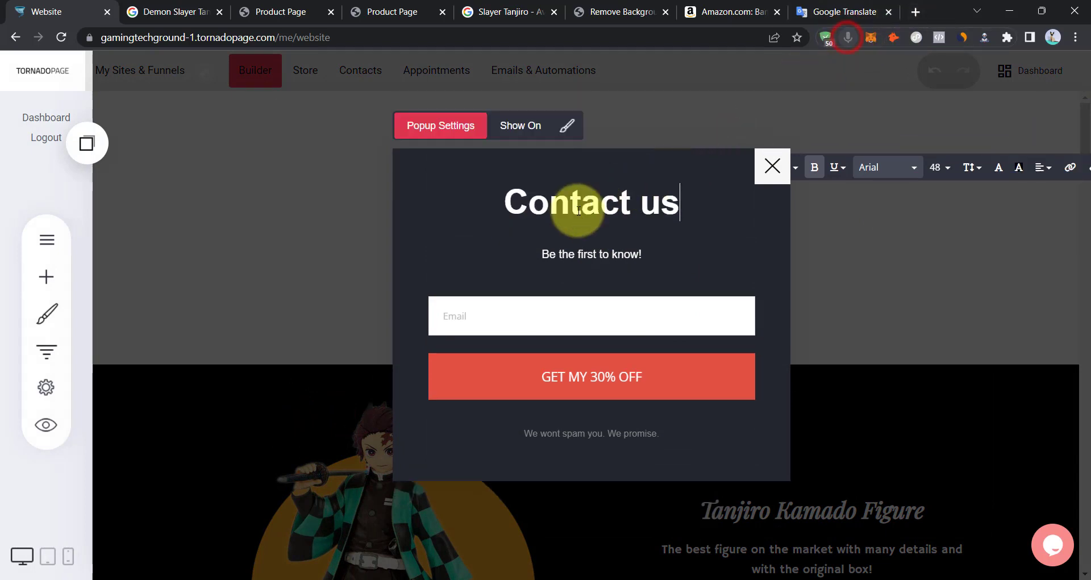
pyautogui.click(623, 256)
pyautogui.click(622, 257)
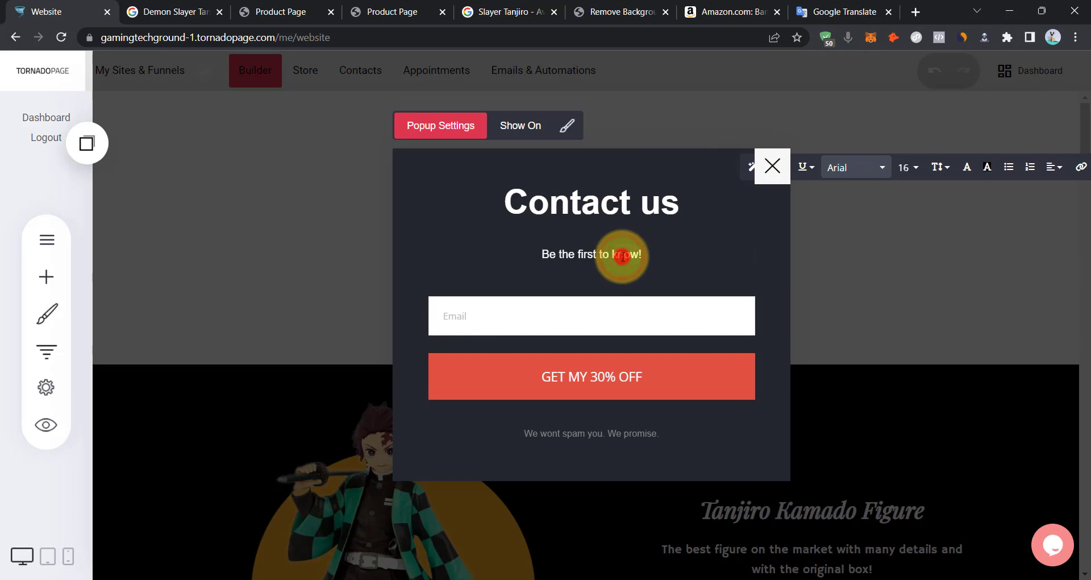
pyautogui.tripleClick(622, 256)
pyautogui.press('BackSpace')
# Delete the popup's email form with its "GET MY 30% OFF" button and the no-spam text beneath it.
pyautogui.click(592, 346)
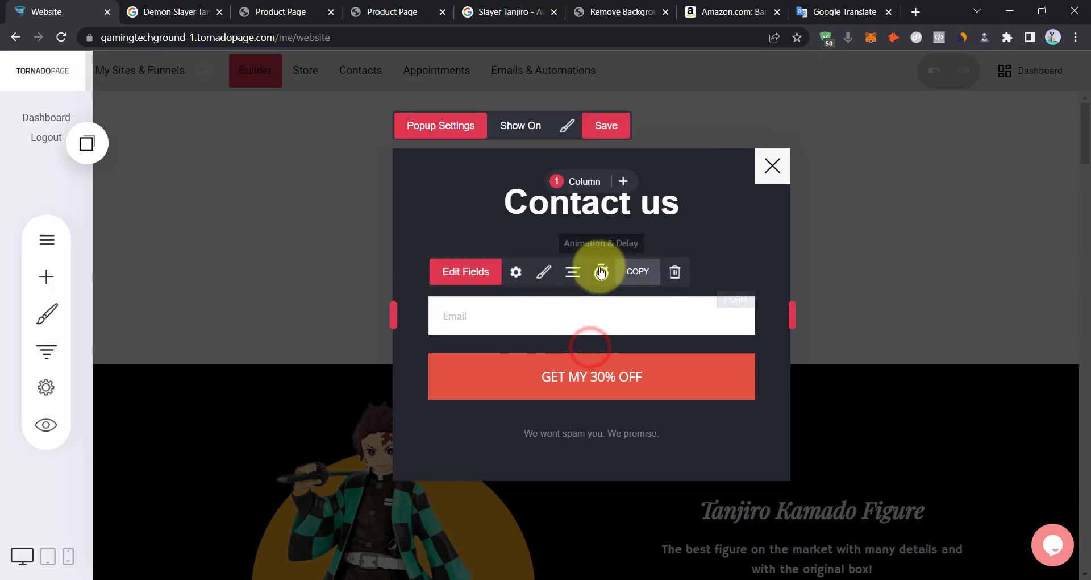
pyautogui.click(674, 272)
pyautogui.click(612, 337)
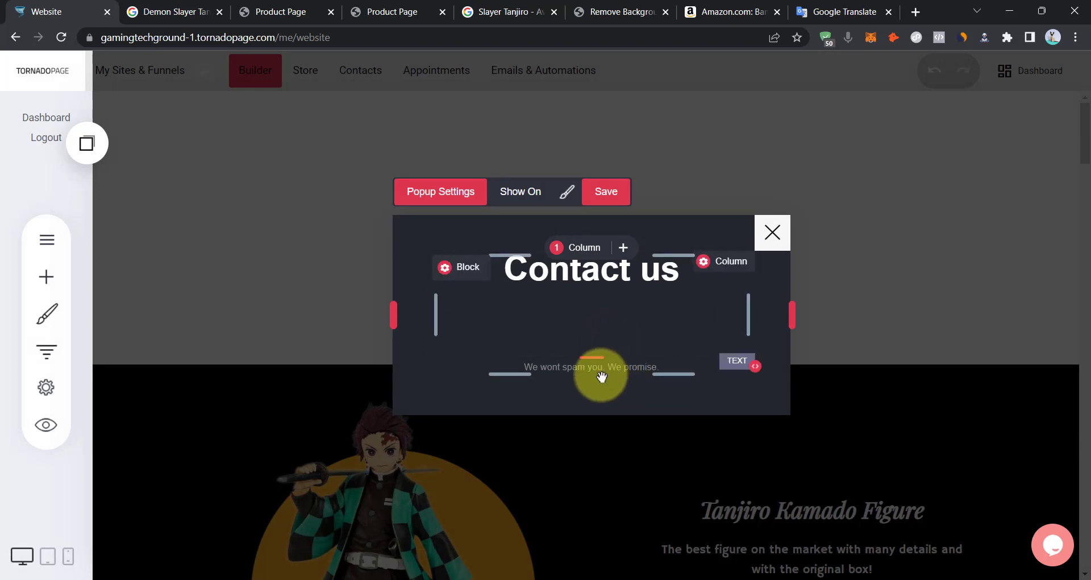
pyautogui.click(597, 375)
pyautogui.click(559, 335)
pyautogui.click(575, 326)
# Add a Form widget under the "Contact us" heading and check its fields and notification settings.
pyautogui.click(46, 277)
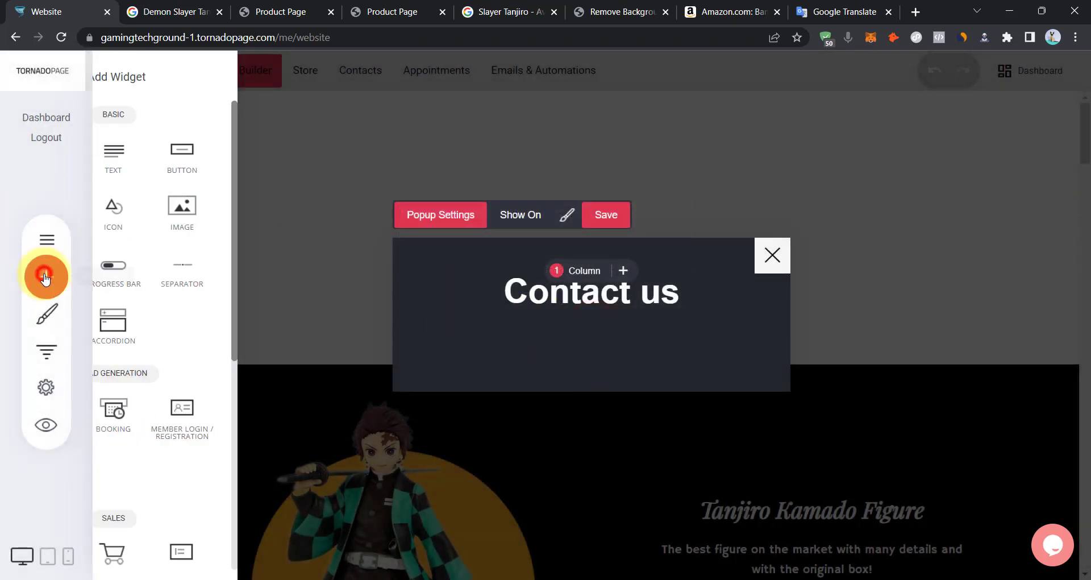
pyautogui.scroll(-5, 221, 364)
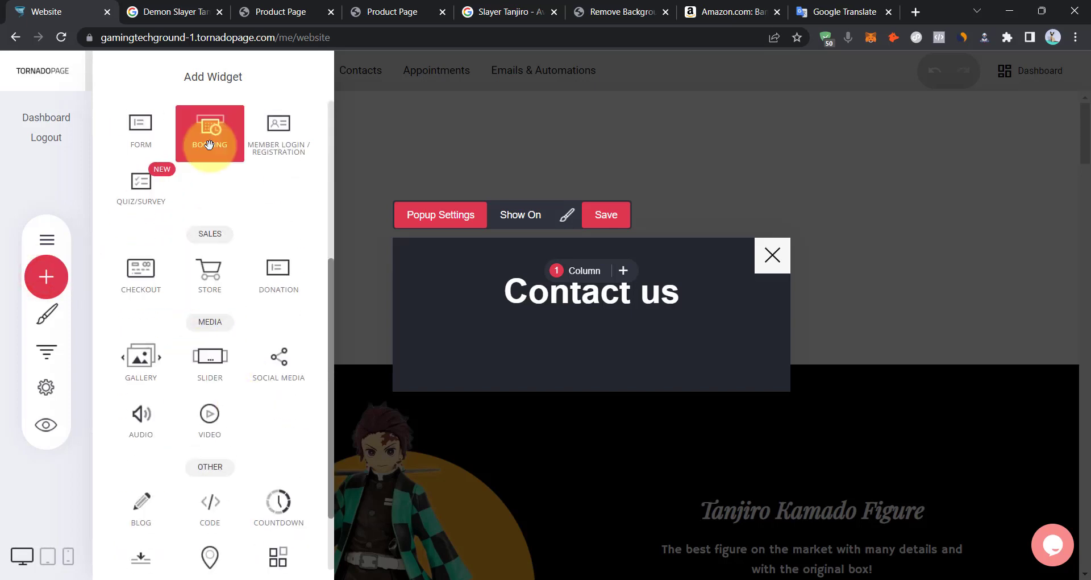
pyautogui.moveTo(140, 126); pyautogui.dragTo(639, 335)
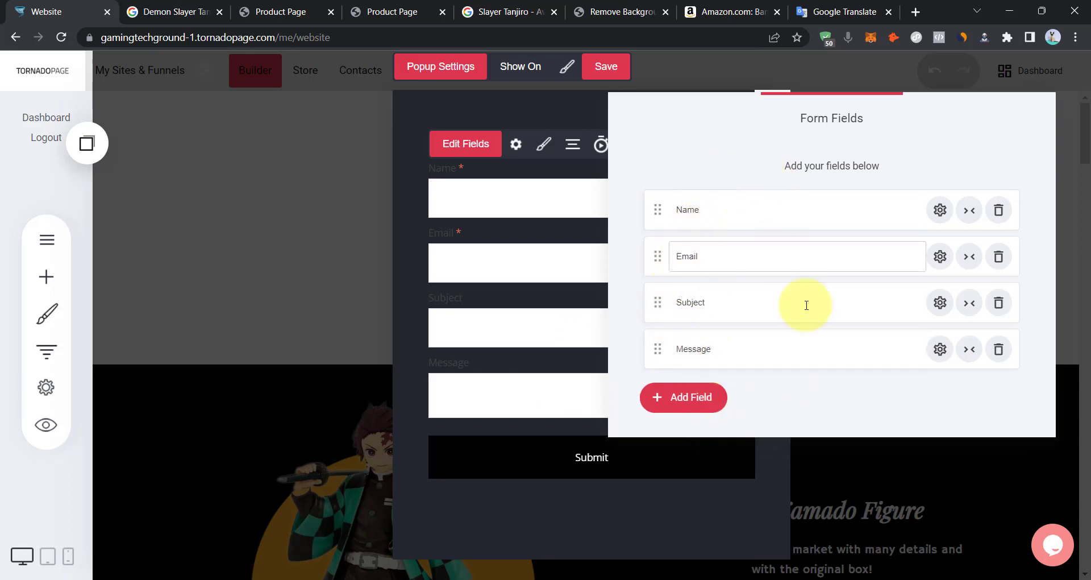
pyautogui.click(509, 270)
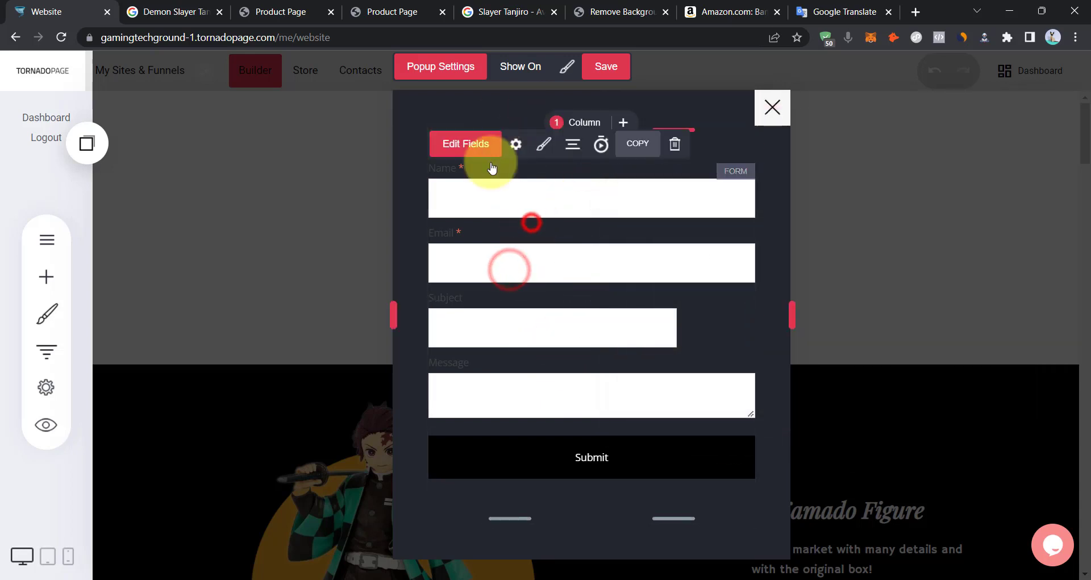
pyautogui.click(516, 143)
pyautogui.click(184, 293)
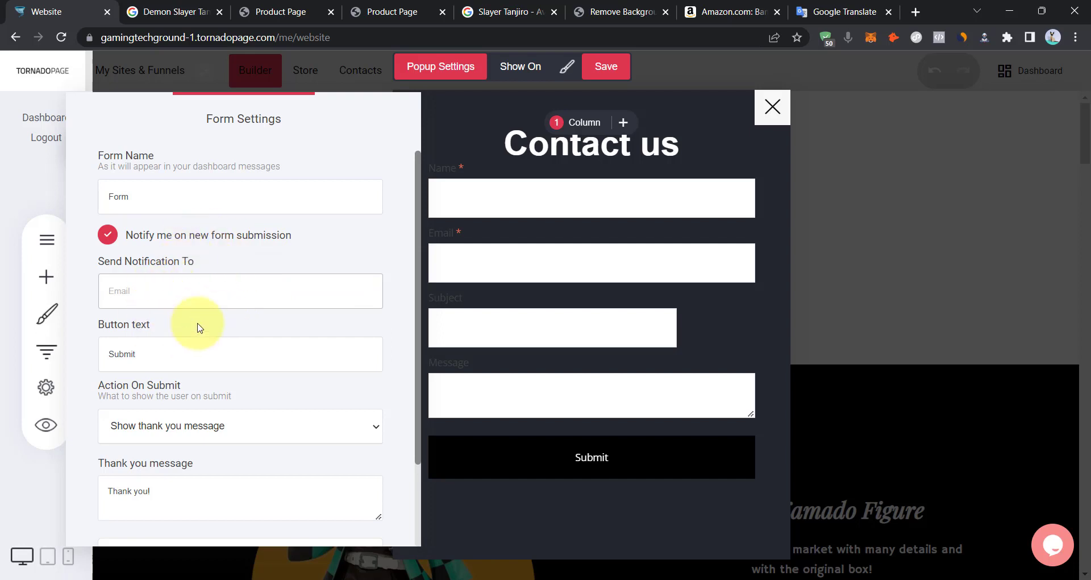
pyautogui.scroll(-2, 239, 415)
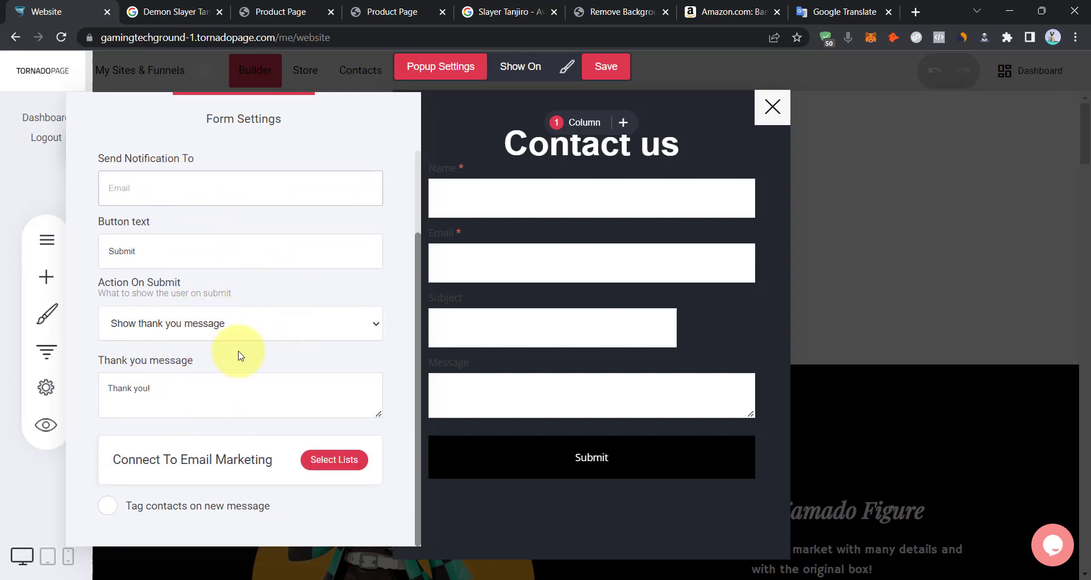
pyautogui.click(551, 342)
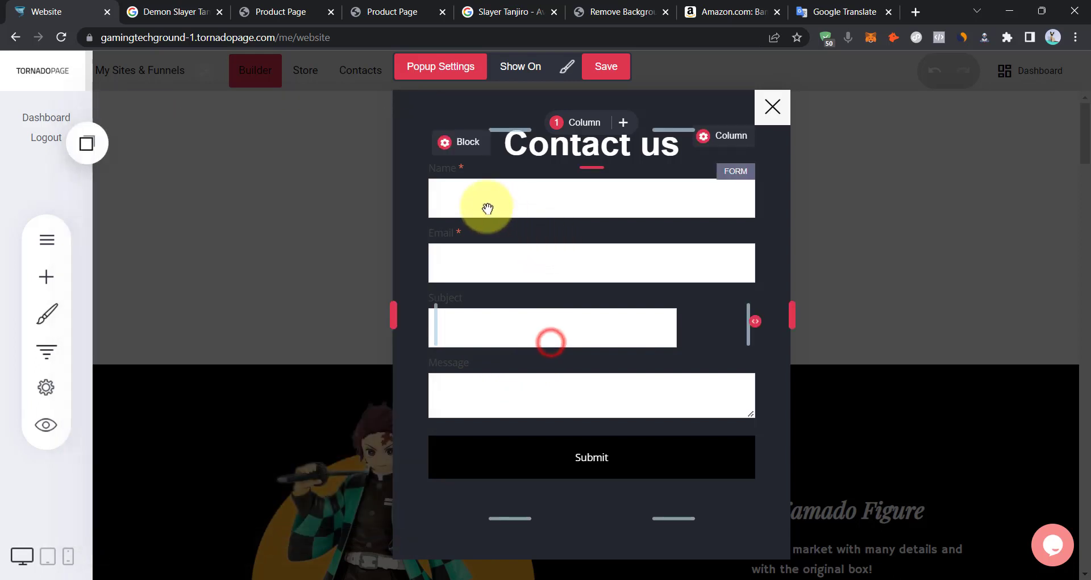
# Set the label color of the contact form's fields to white.
pyautogui.click(486, 206)
pyautogui.click(534, 151)
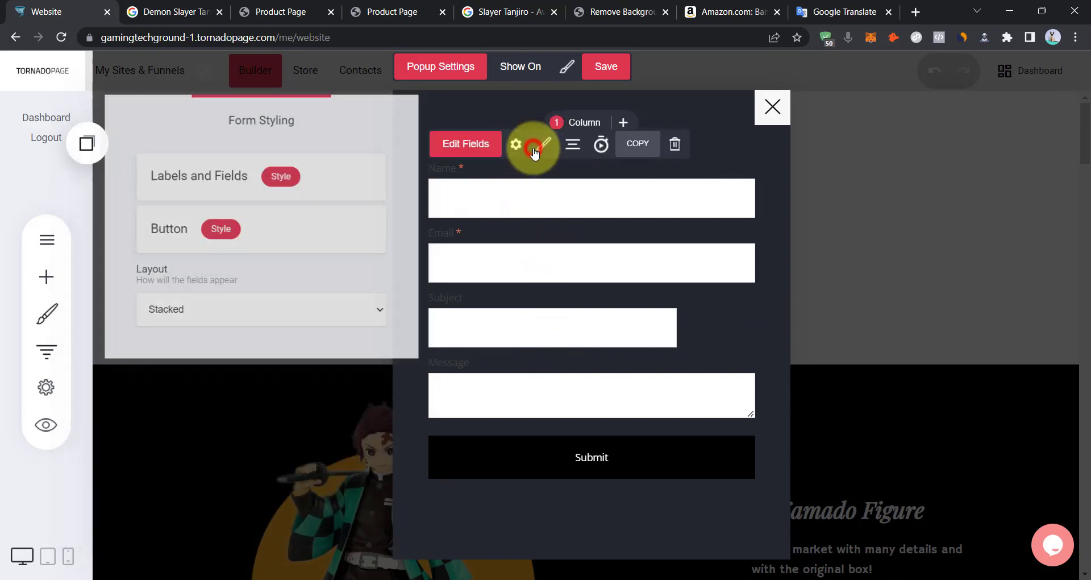
pyautogui.click(279, 176)
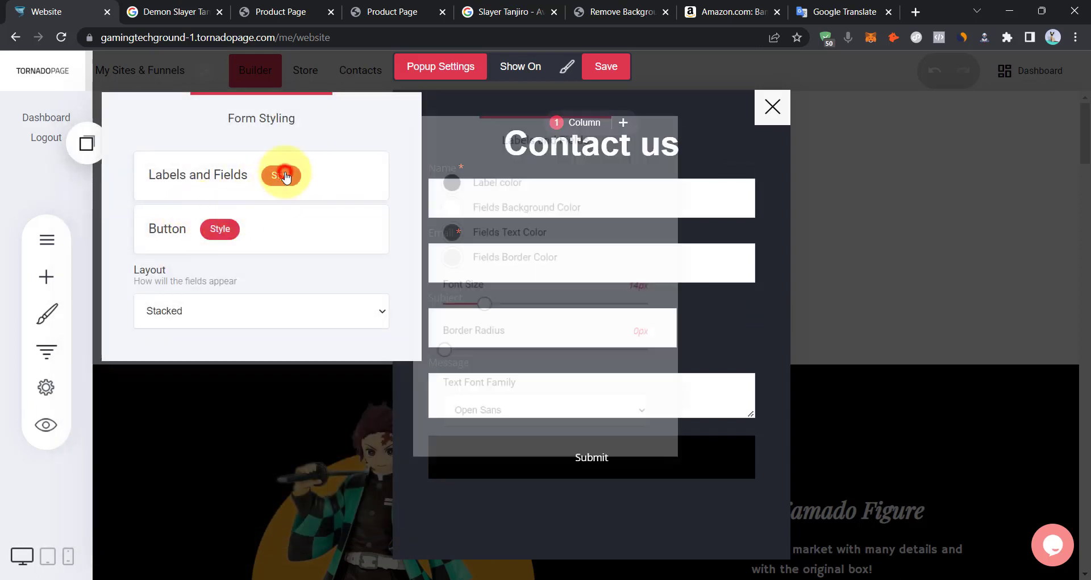
pyautogui.click(449, 181)
pyautogui.moveTo(480, 275); pyautogui.dragTo(438, 175)
pyautogui.click(530, 146)
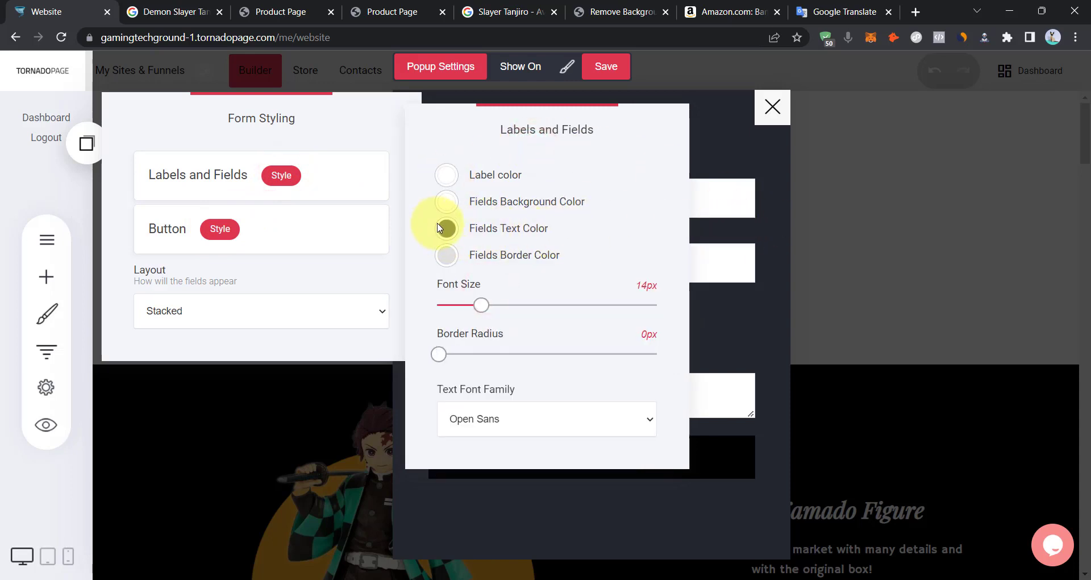
pyautogui.click(694, 236)
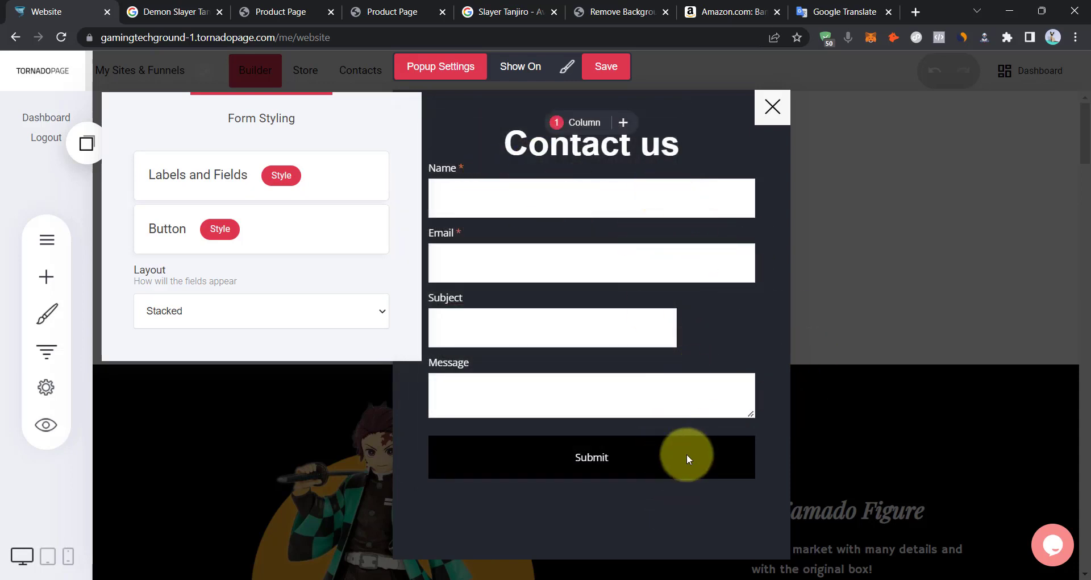
pyautogui.click(596, 195)
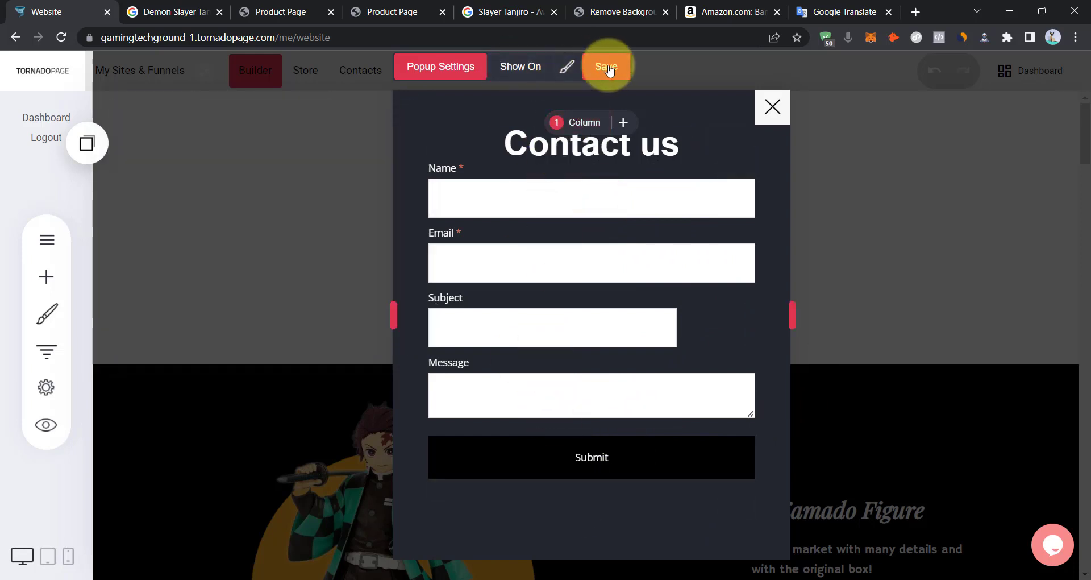
# Review the contact form's settings once more, including its submit options.
pyautogui.click(612, 473)
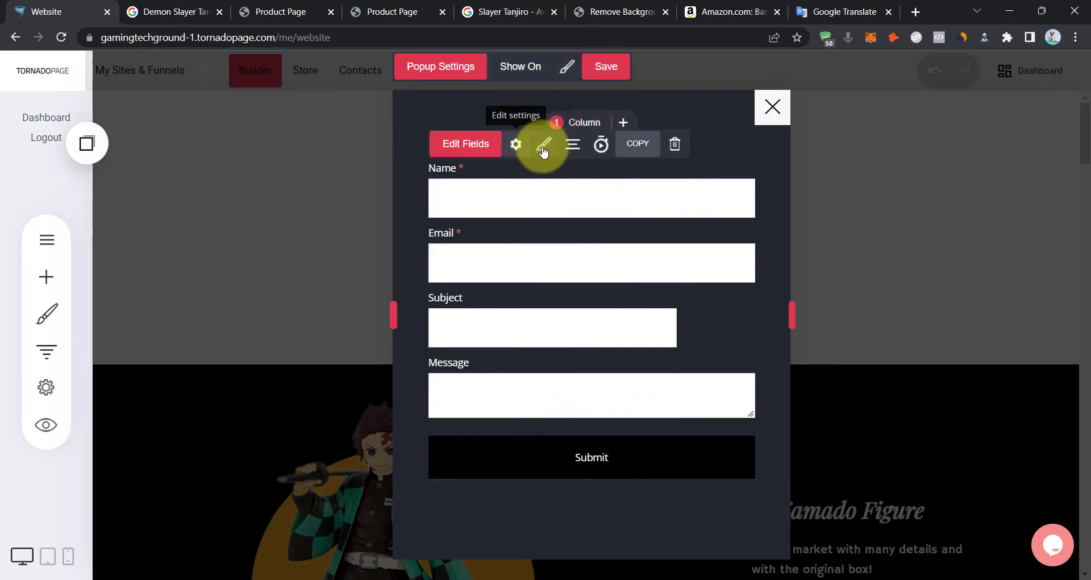
pyautogui.click(523, 155)
pyautogui.scroll(-2, 224, 487)
pyautogui.click(445, 398)
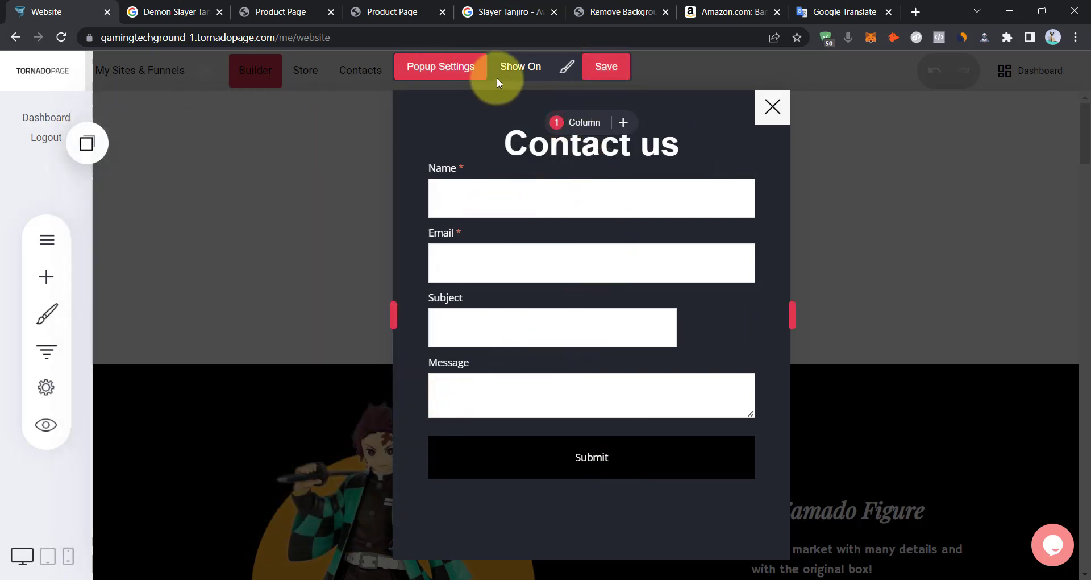
# Confirm All as the popup's display scope and enter "Contact us" as the popup name in its settings.
pyautogui.click(511, 68)
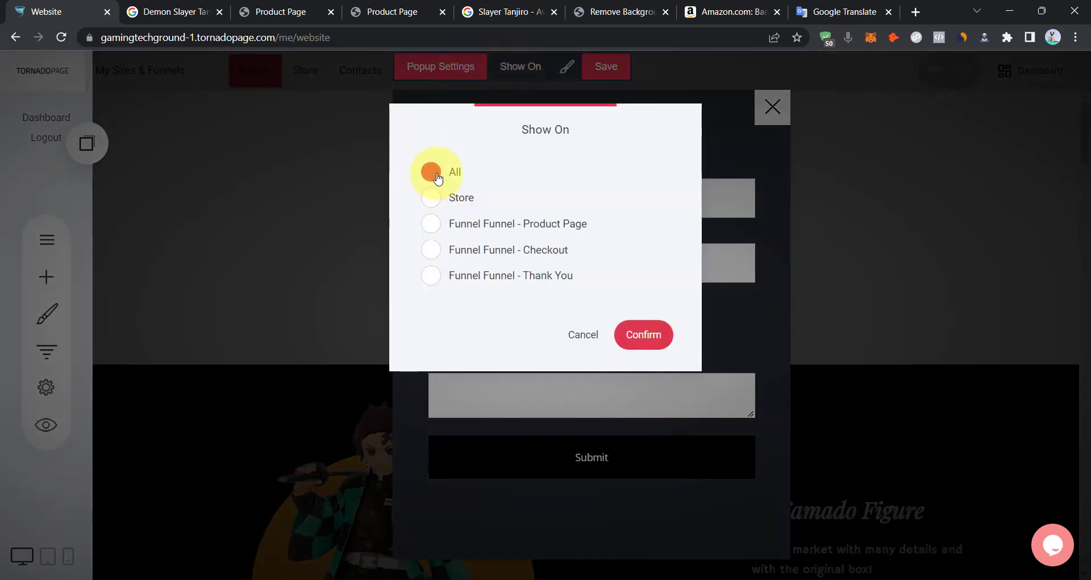
pyautogui.click(644, 336)
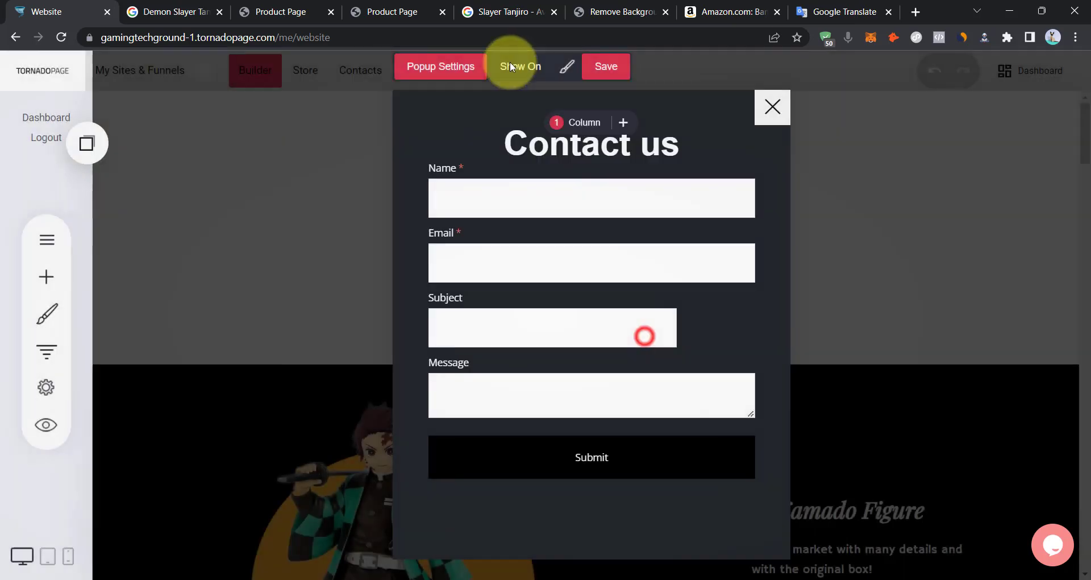
pyautogui.click(440, 67)
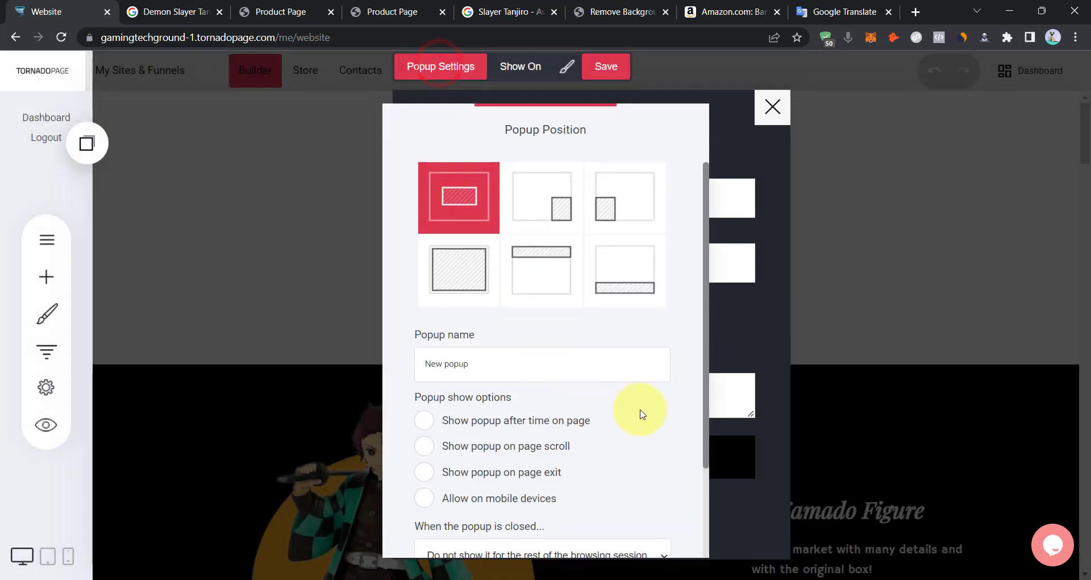
pyautogui.scroll(-2, 606, 381)
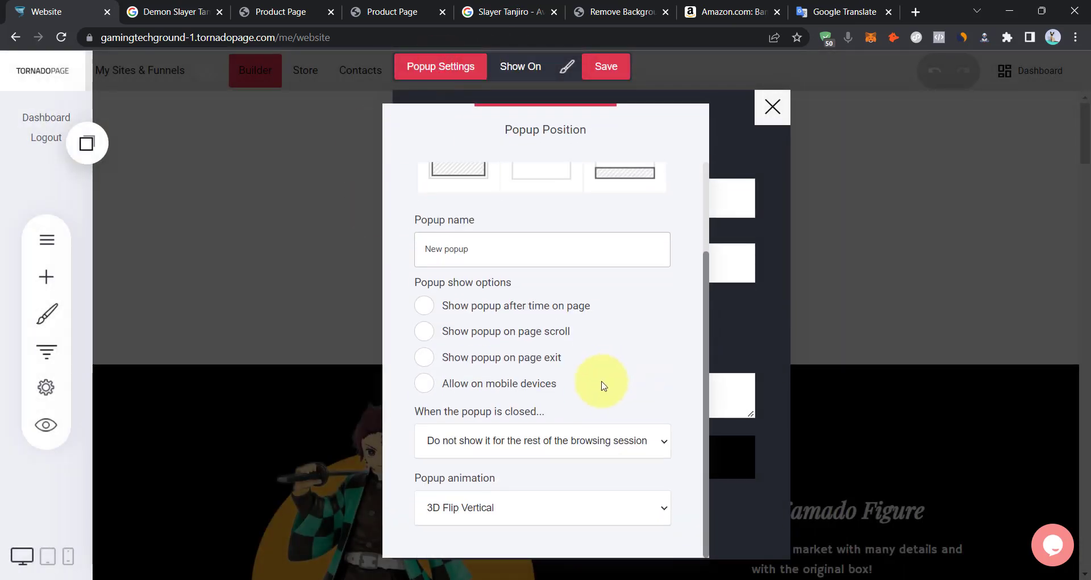
pyautogui.tripleClick(507, 254)
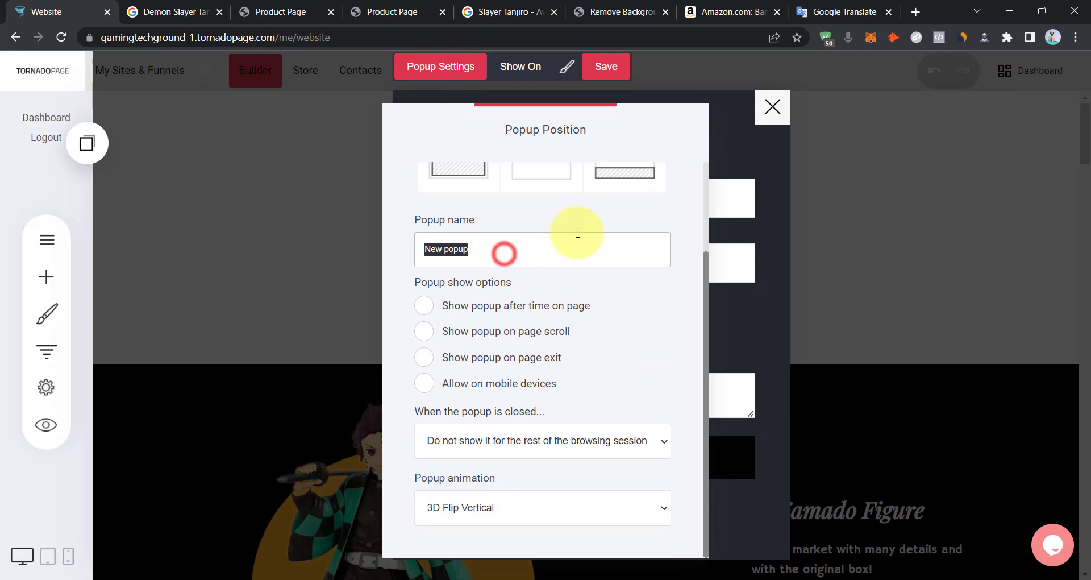
pyautogui.click(842, 42)
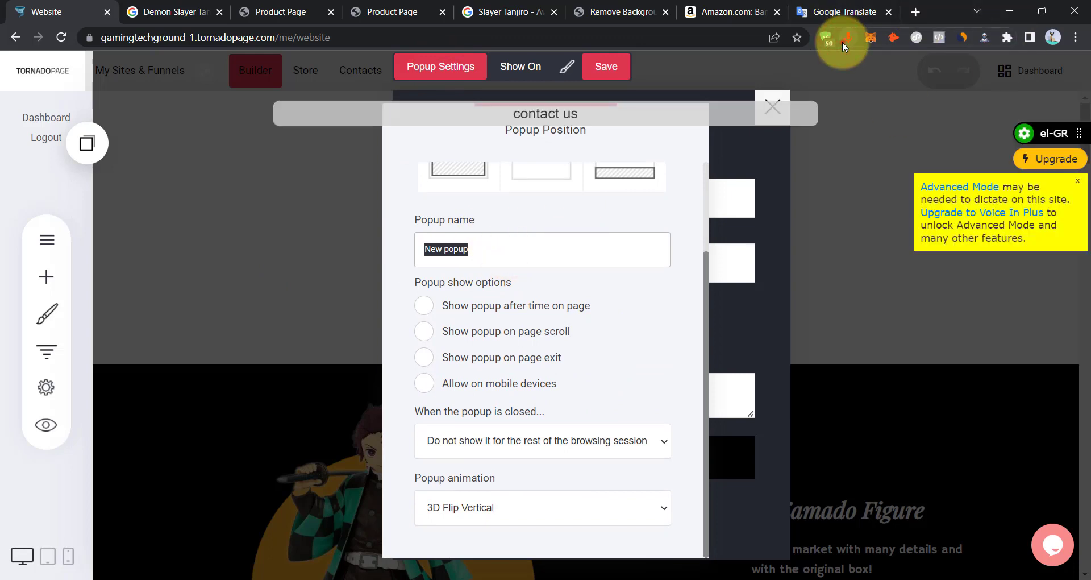
pyautogui.click(842, 42)
pyautogui.tripleClick(482, 250)
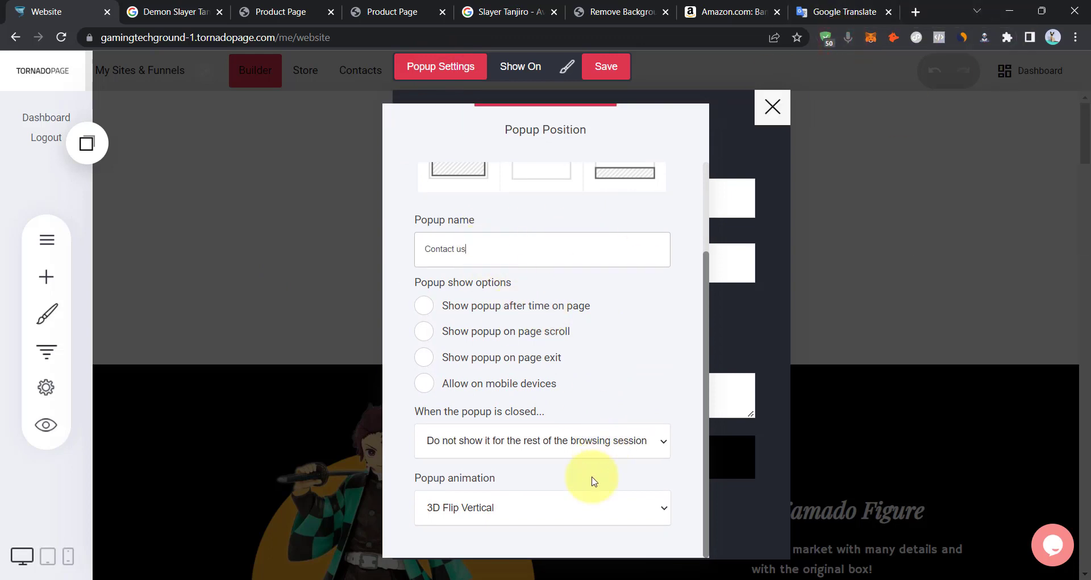
pyautogui.click(747, 377)
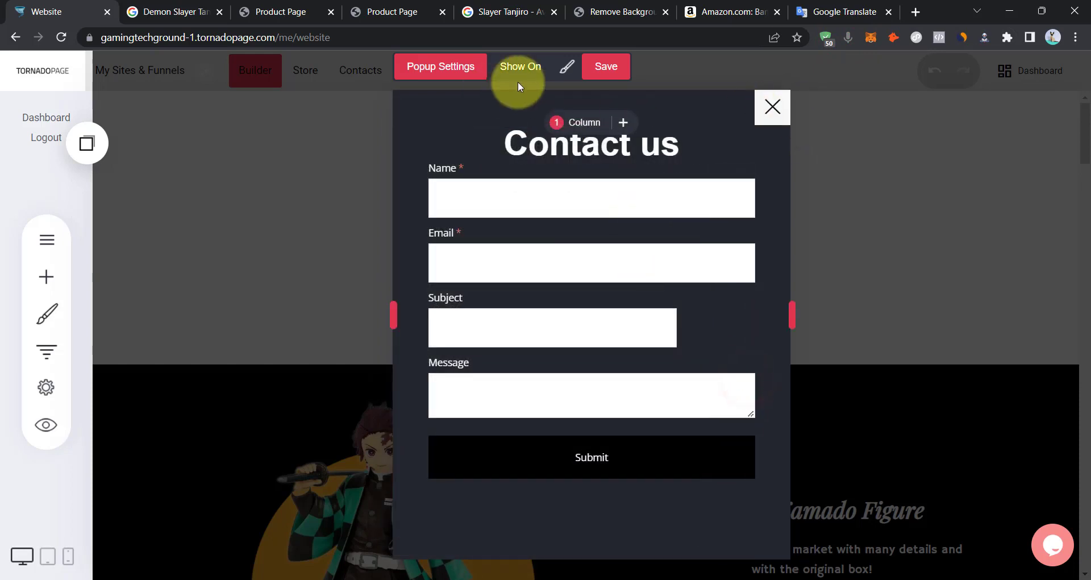
# Save the contact form popup and close it to return to the product page.
pyautogui.click(603, 71)
pyautogui.click(195, 231)
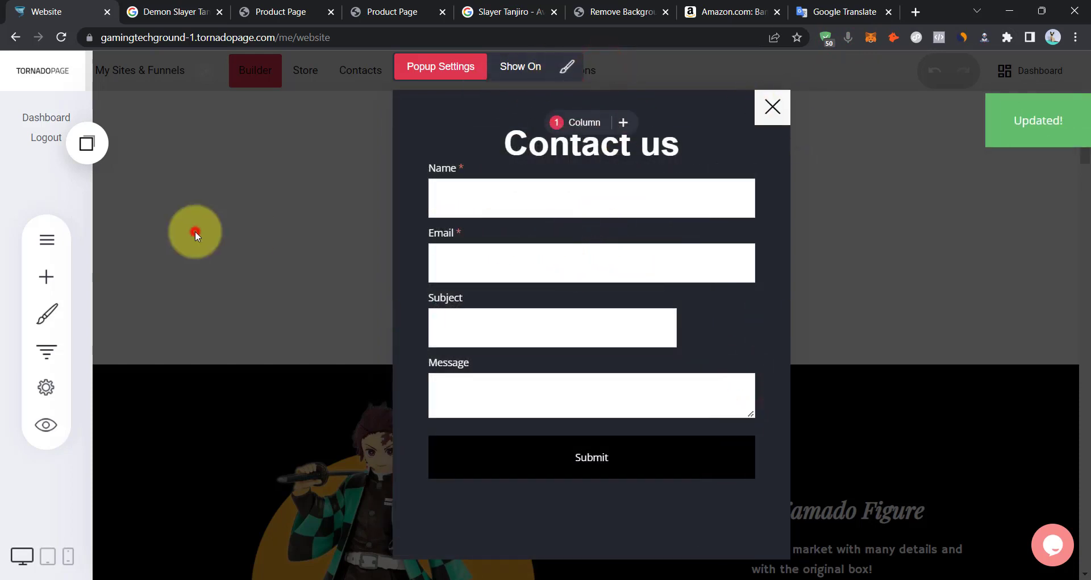
pyautogui.click(779, 108)
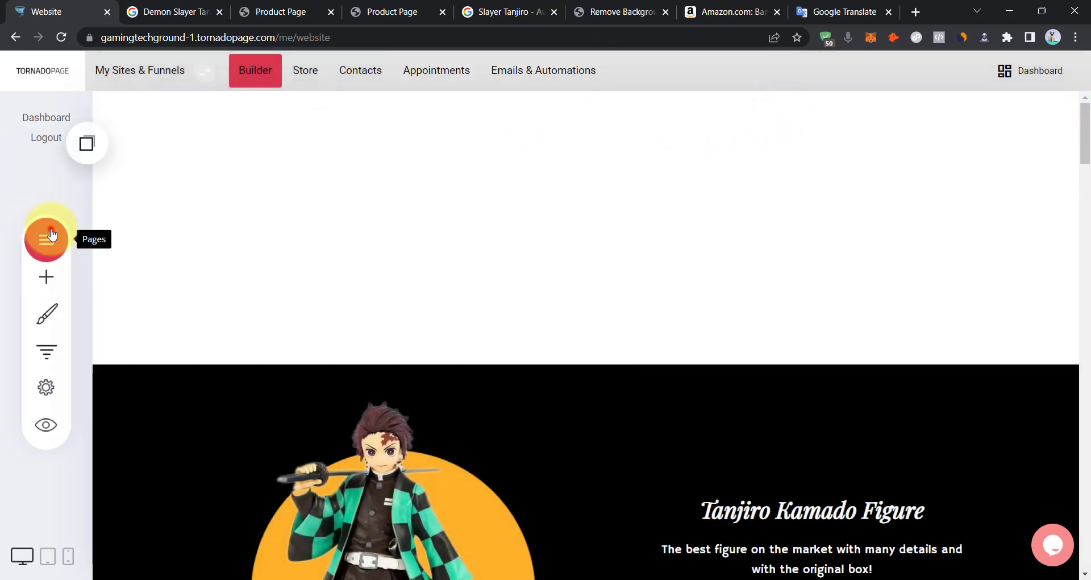
# Rename "New popup" in the list of popups as "Contact us", save the popup and close it.
pyautogui.click(48, 233)
pyautogui.click(239, 195)
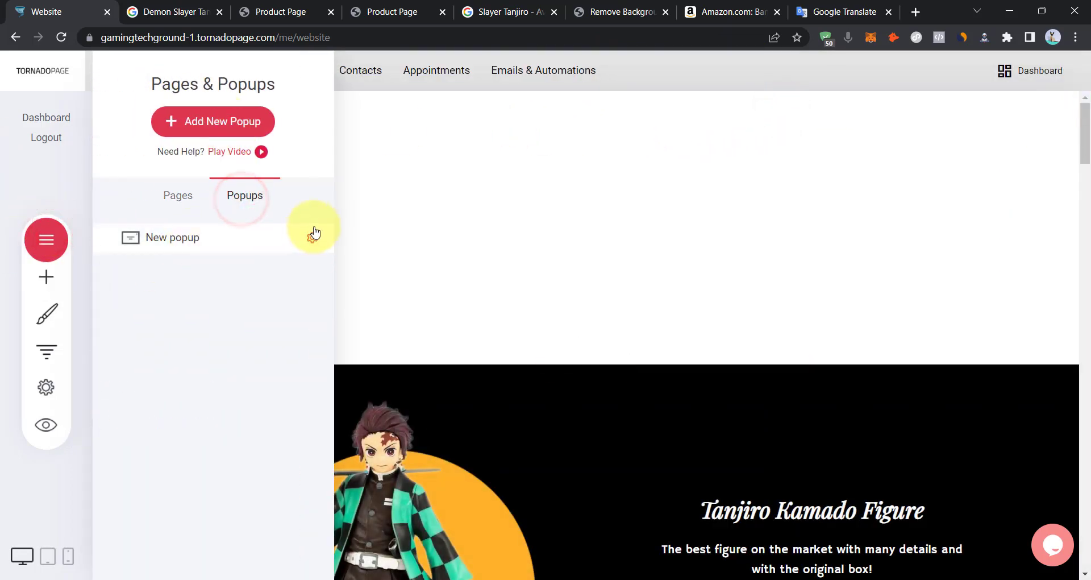
pyautogui.click(314, 238)
pyautogui.click(332, 125)
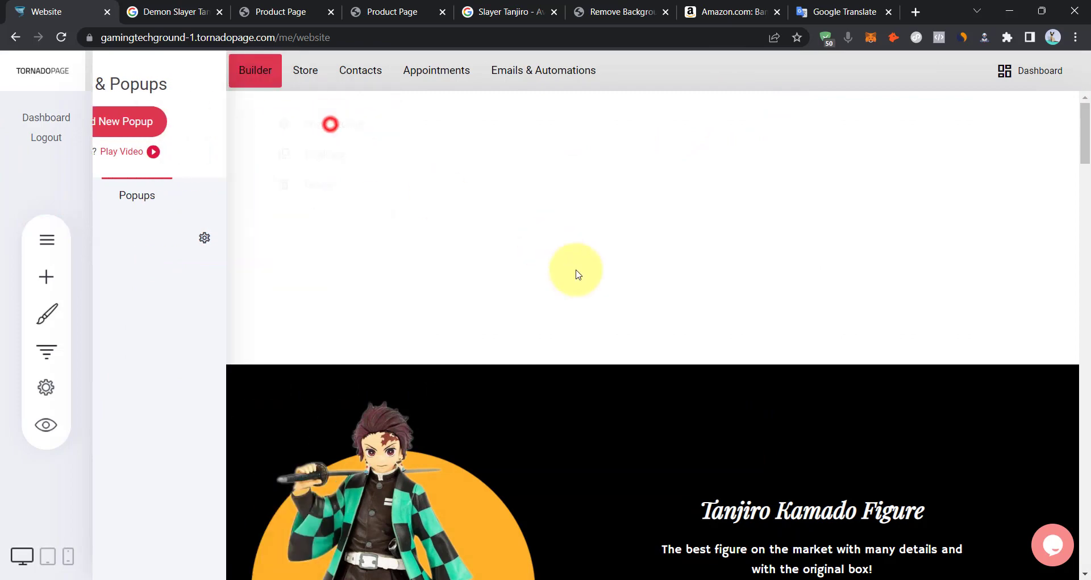
pyautogui.tripleClick(571, 356)
pyautogui.write('Contact us')
pyautogui.click(794, 274)
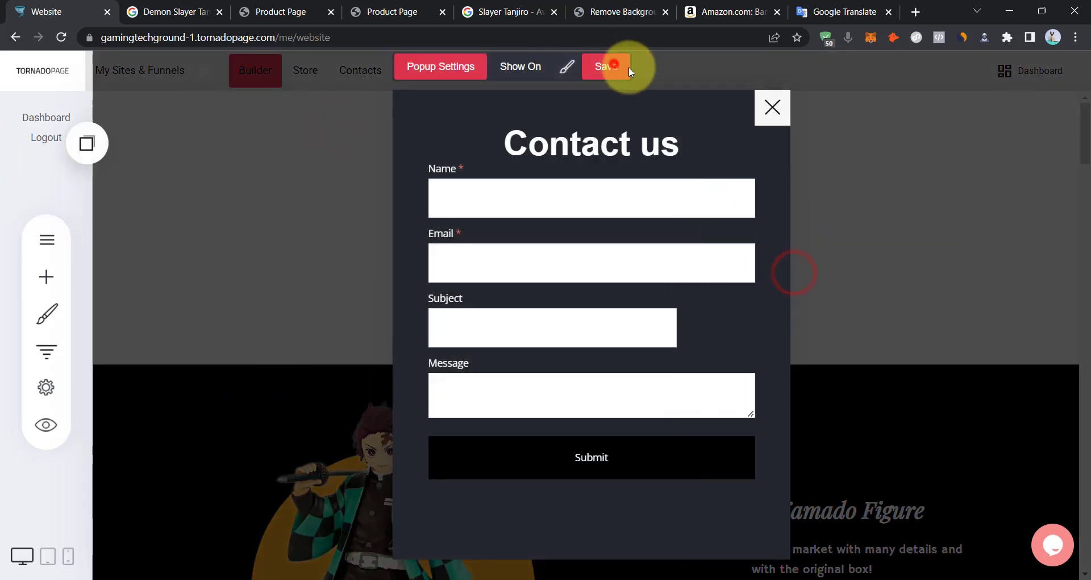
pyautogui.click(613, 66)
pyautogui.click(773, 109)
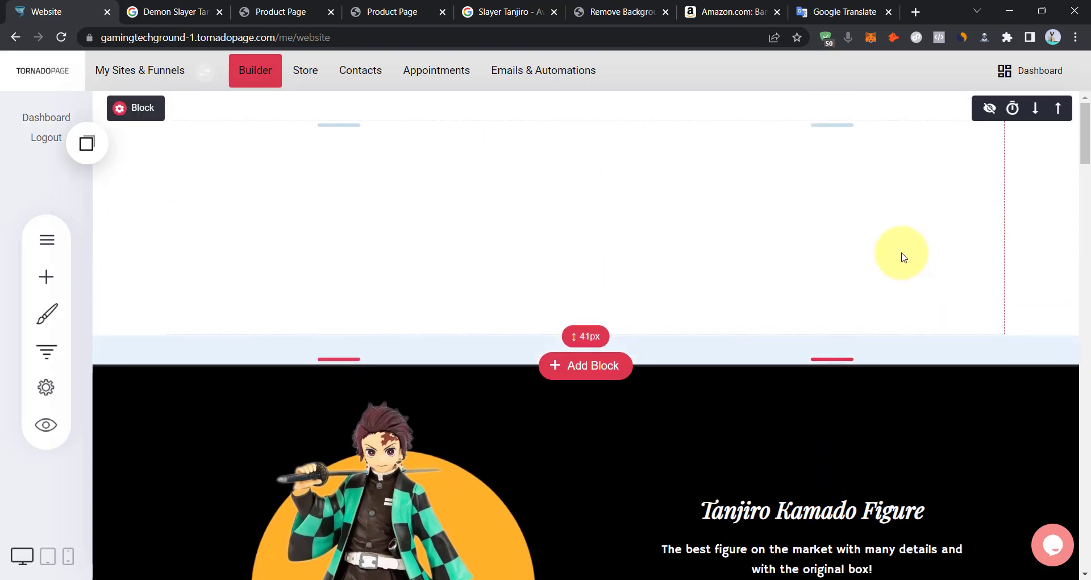
# Add a menu widget to the empty top block with a menu item linked to the "Contact us" popup.
pyautogui.click(61, 276)
pyautogui.moveTo(208, 267); pyautogui.dragTo(640, 174)
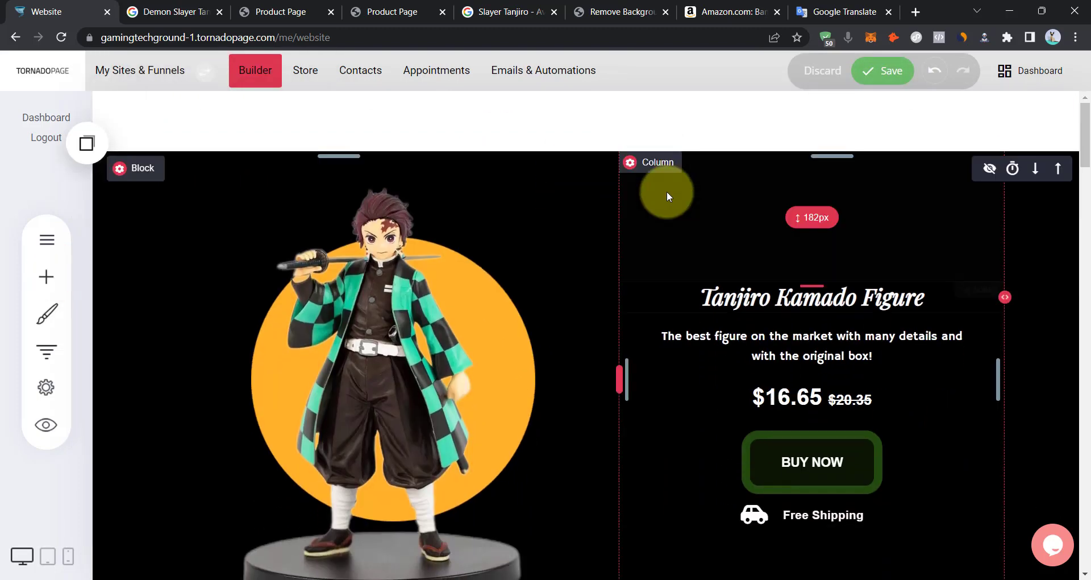
pyautogui.click(907, 133)
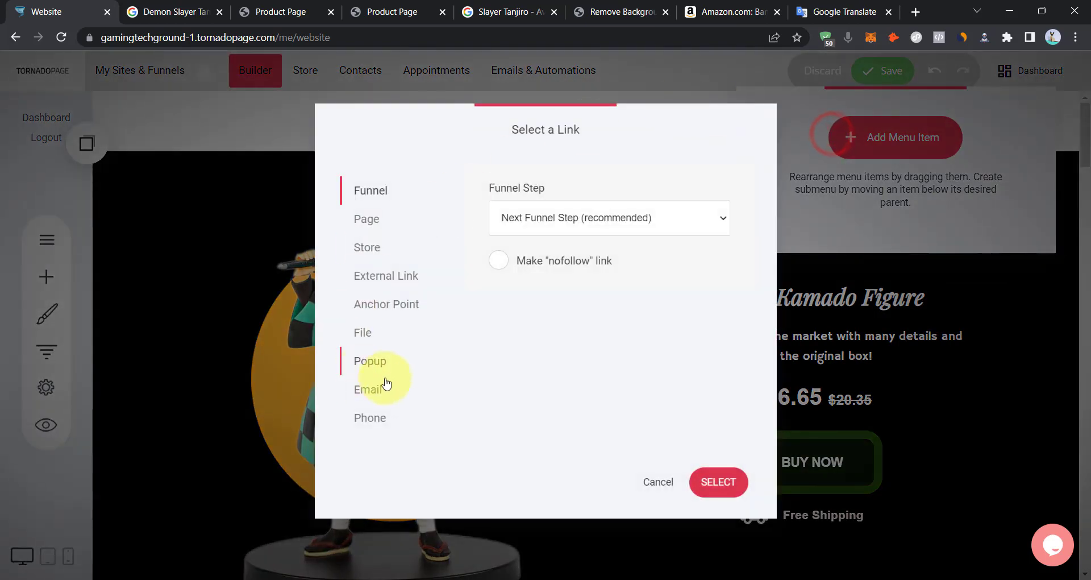
pyautogui.click(718, 482)
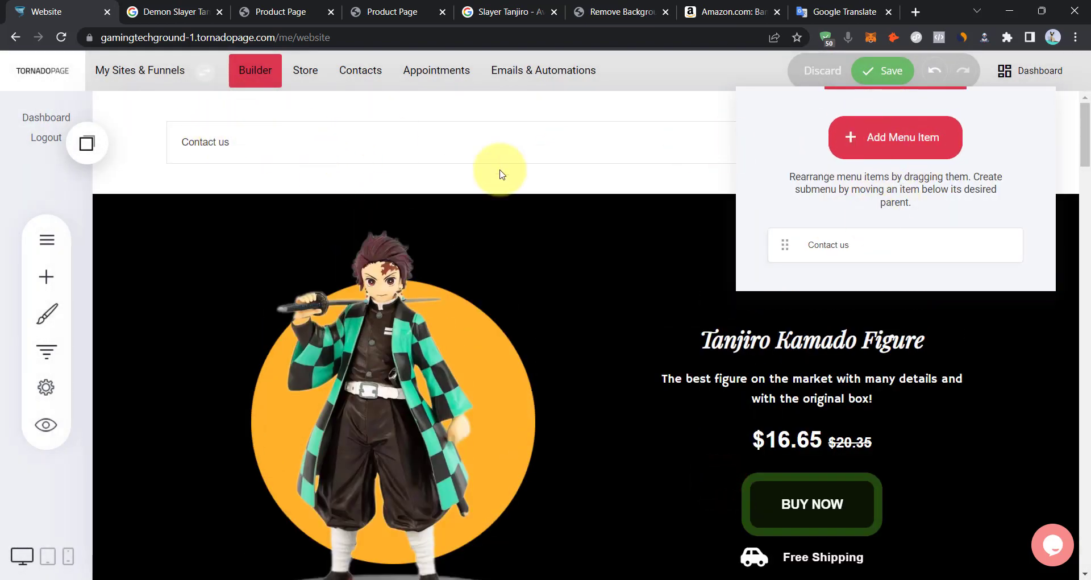
pyautogui.click(499, 169)
# Set the new top menu's layout style to Horizontal.
pyautogui.click(313, 145)
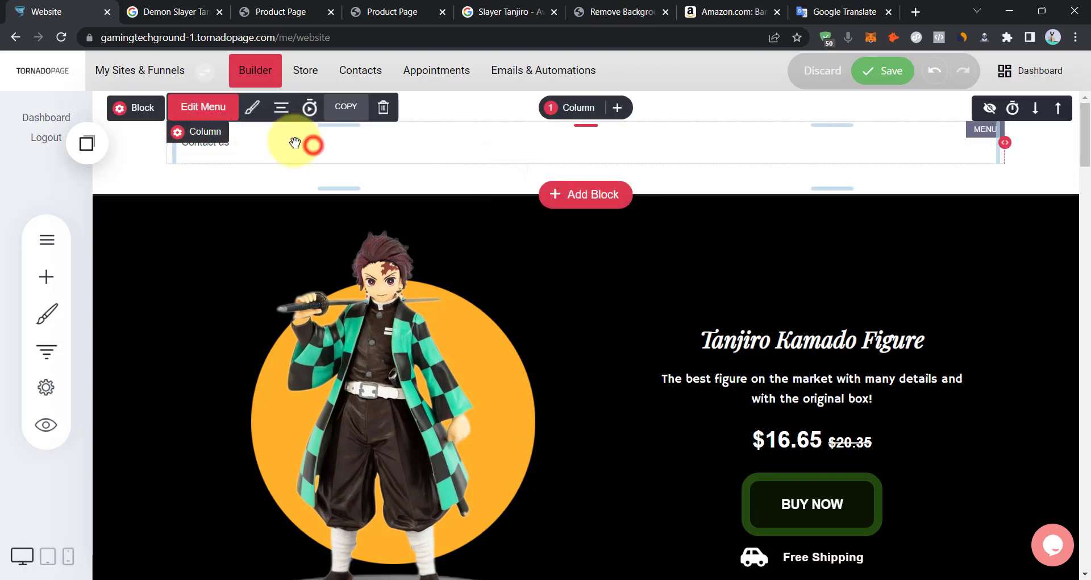
pyautogui.click(250, 109)
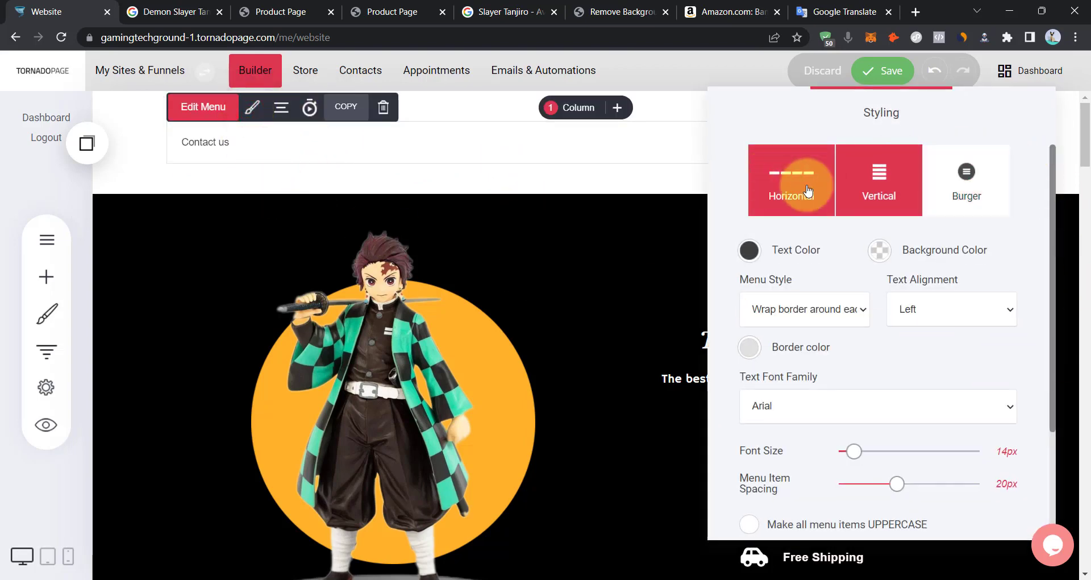
pyautogui.click(779, 194)
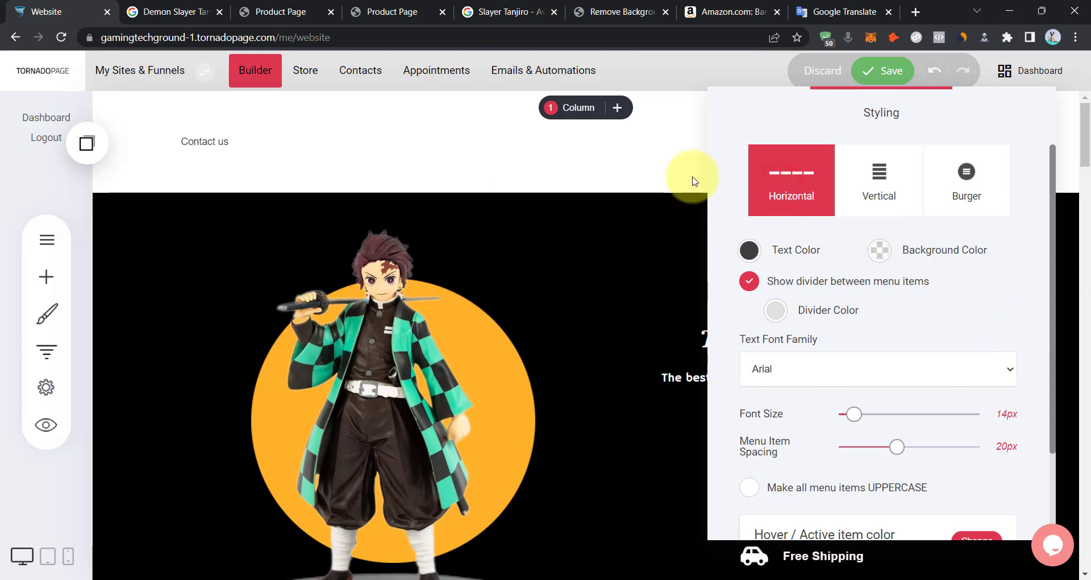
pyautogui.click(465, 181)
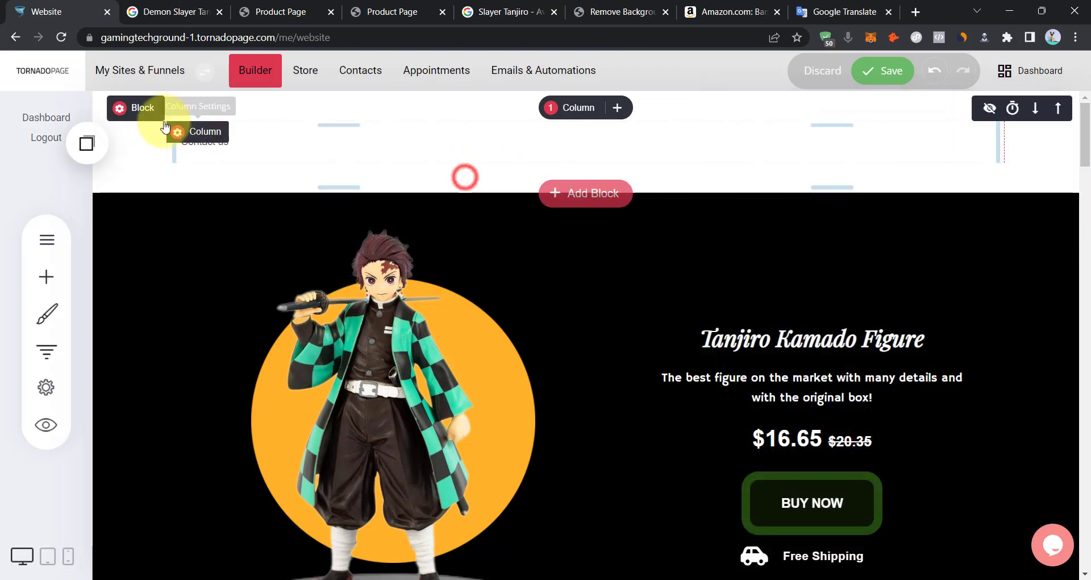
# Add a menu item named "Home" linked to the Product Page funnel step and place it before "Contact us".
pyautogui.click(239, 142)
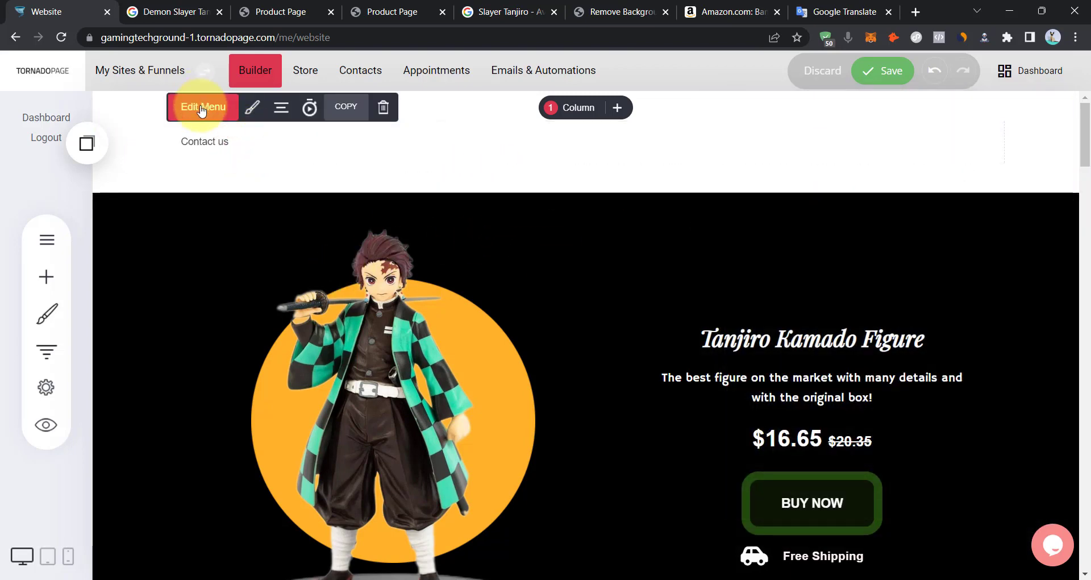
pyautogui.click(196, 113)
pyautogui.click(898, 137)
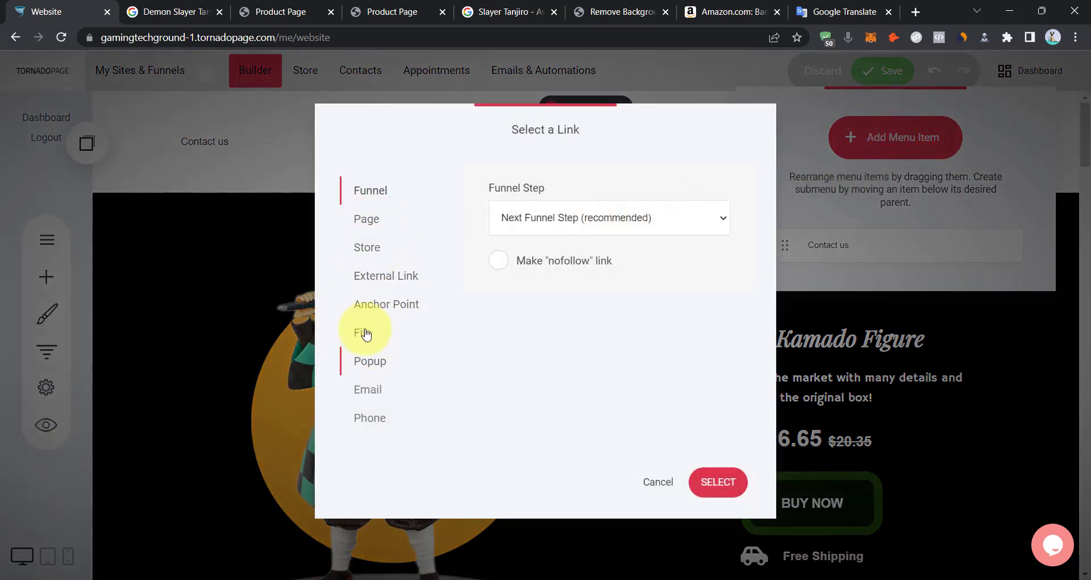
pyautogui.click(520, 225)
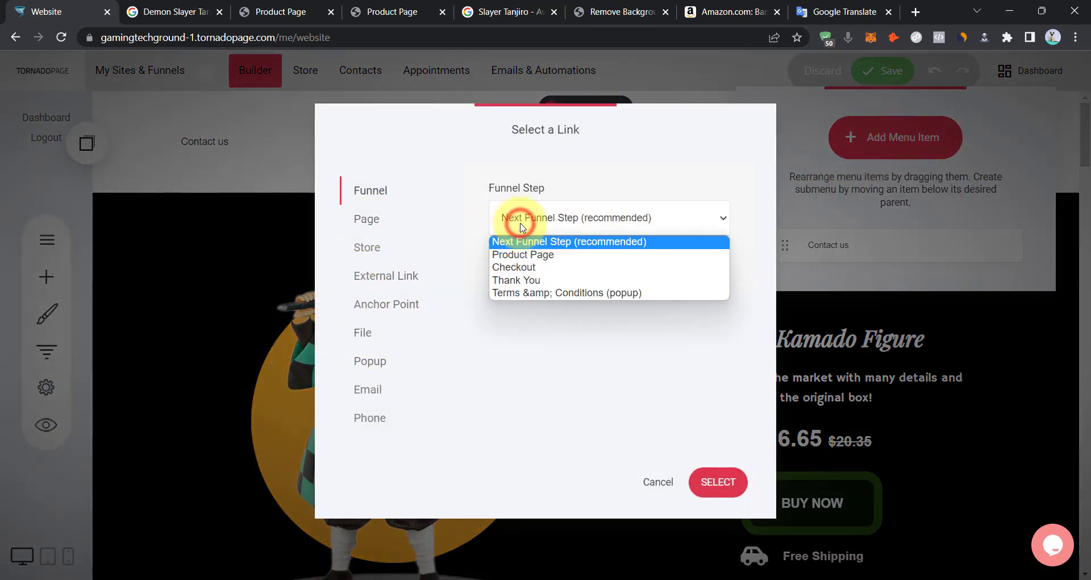
pyautogui.click(507, 255)
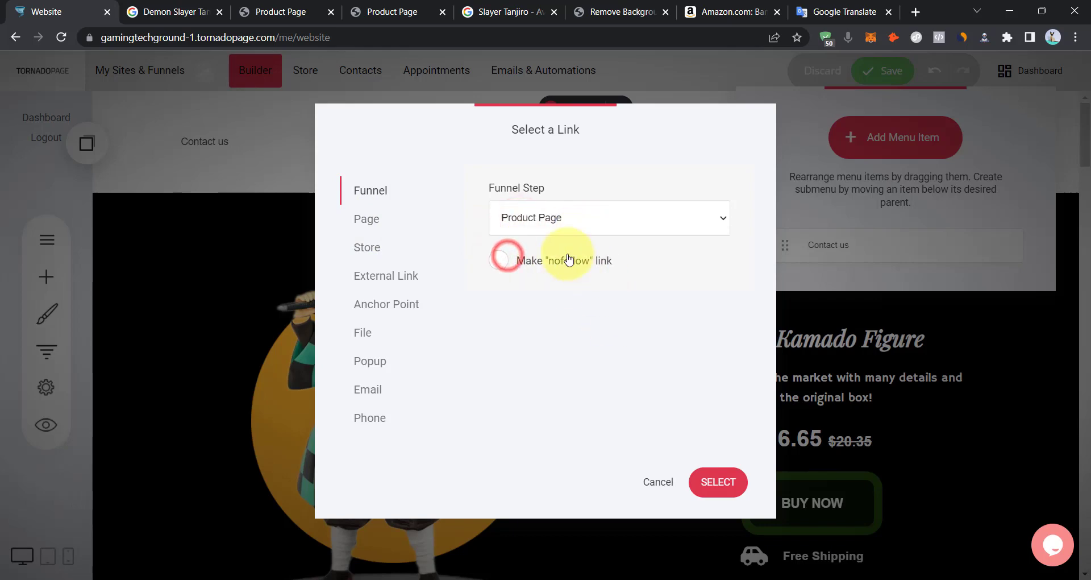
pyautogui.click(718, 481)
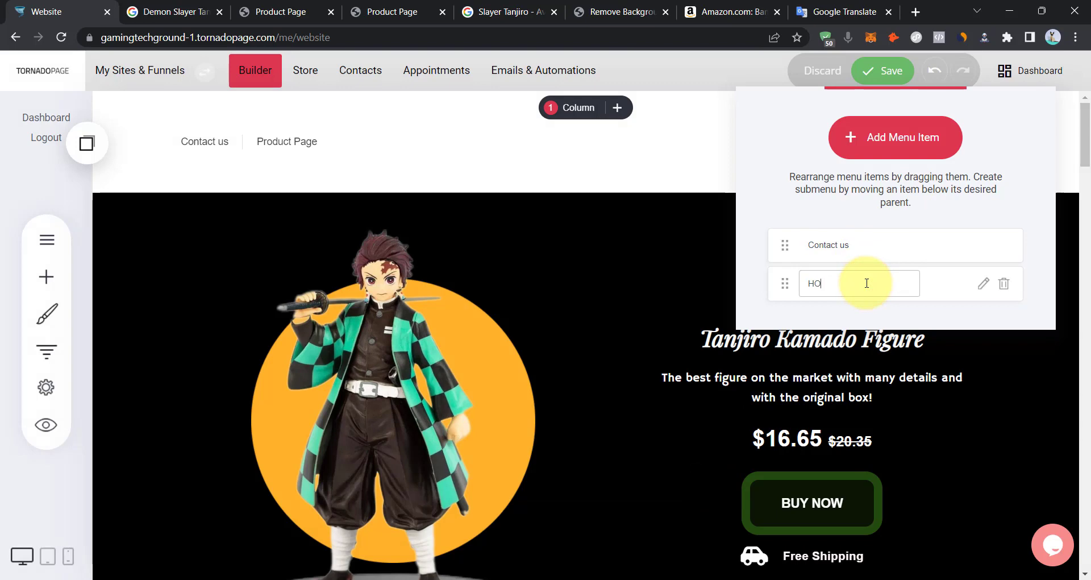
pyautogui.moveTo(780, 279); pyautogui.dragTo(857, 233)
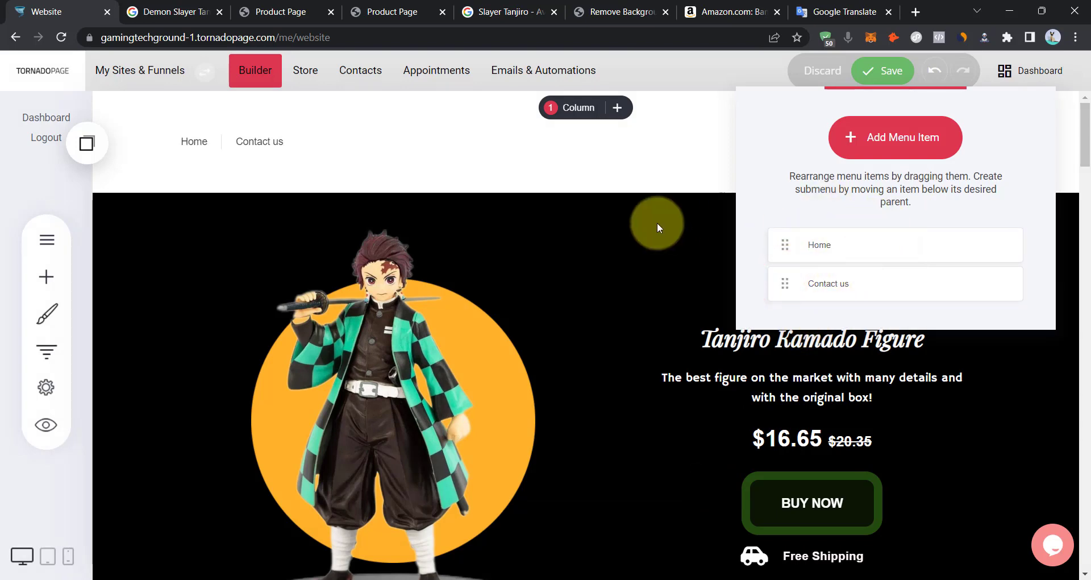
pyautogui.click(543, 197)
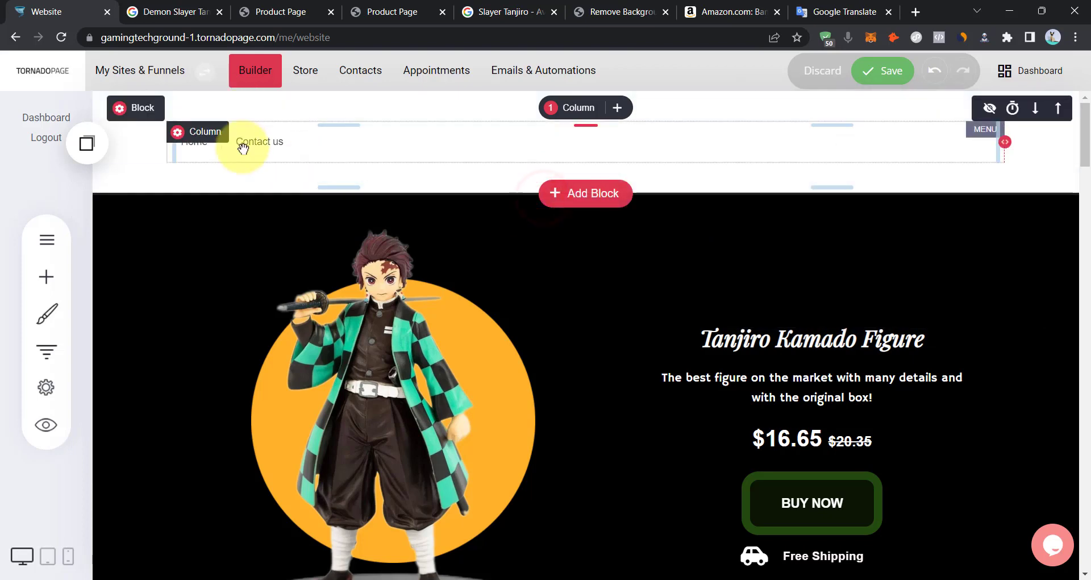
# Set the background color of the block holding the top menu to black.
pyautogui.click(126, 108)
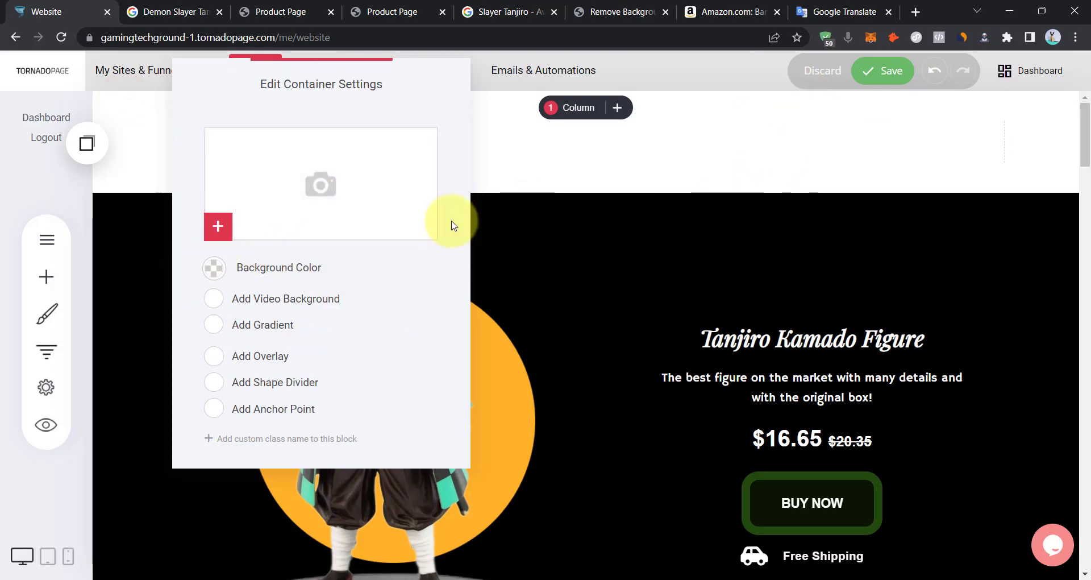
pyautogui.click(729, 173)
pyautogui.click(129, 107)
pyautogui.click(214, 271)
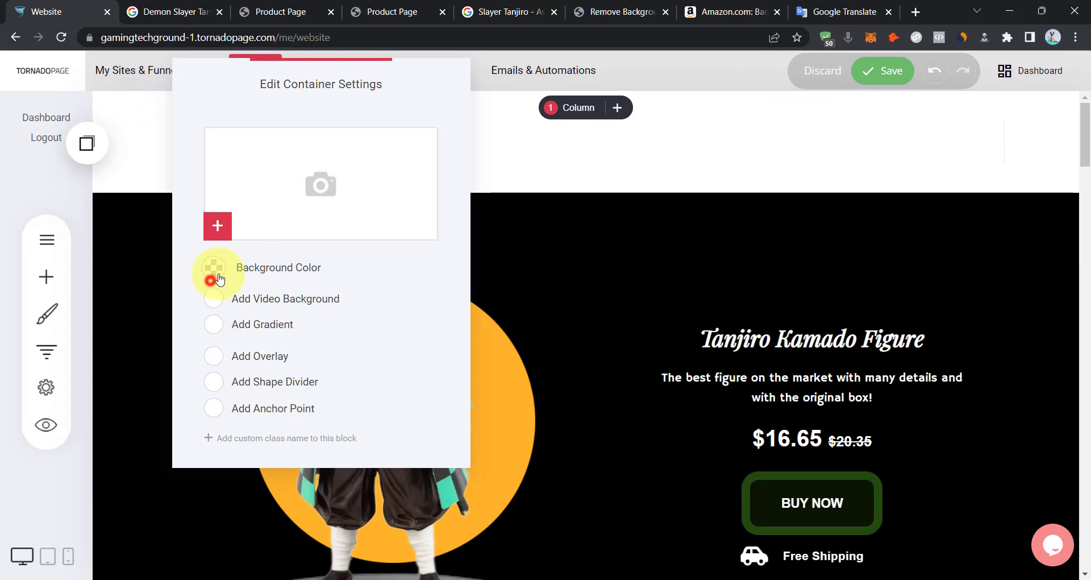
pyautogui.click(247, 336)
pyautogui.click(455, 419)
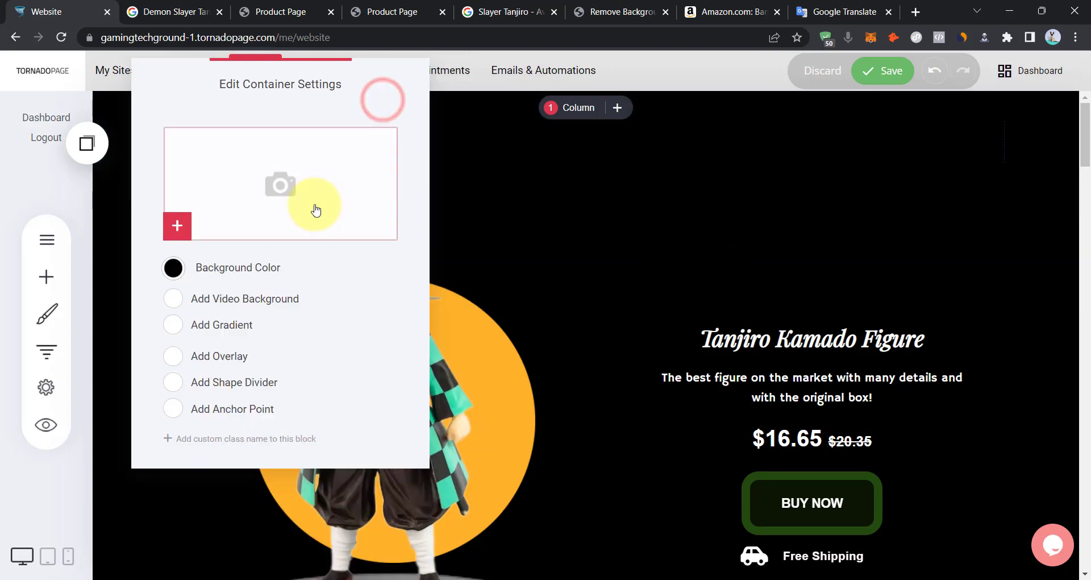
pyautogui.click(478, 268)
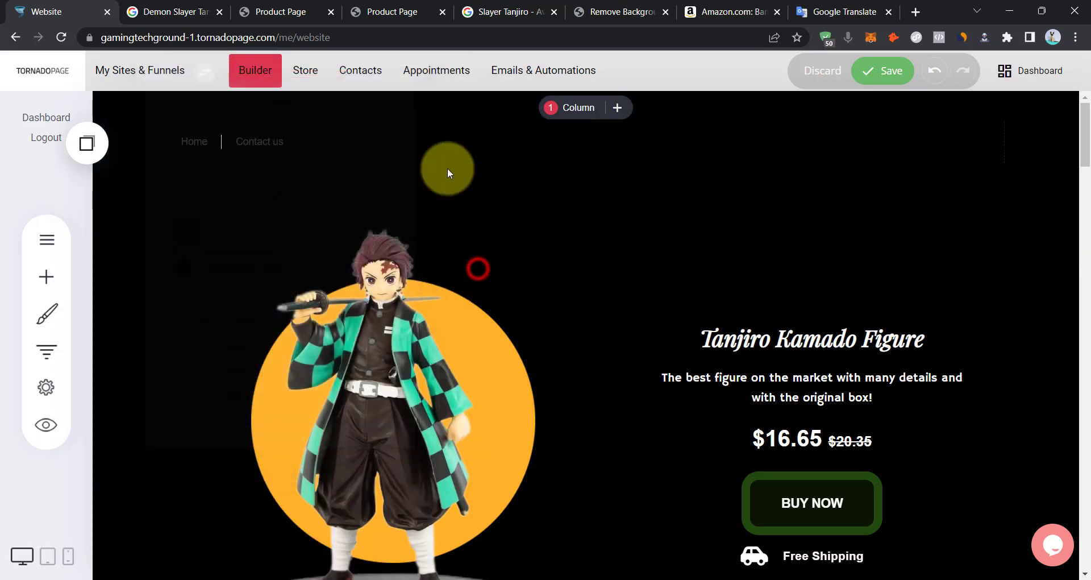
# Set the top menu's text color to white and make all its menu items uppercase.
pyautogui.click(253, 142)
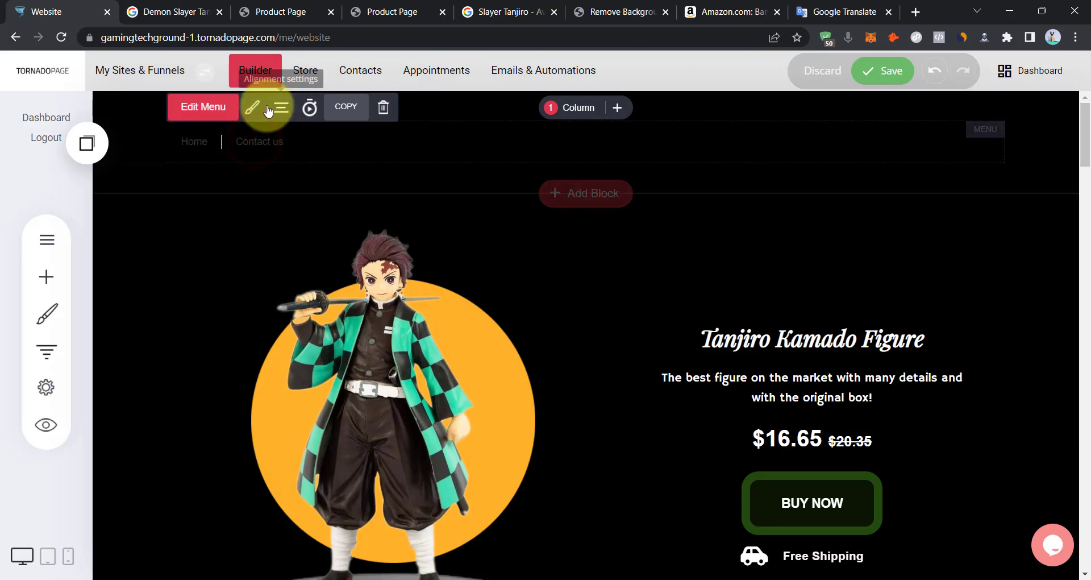
pyautogui.click(252, 107)
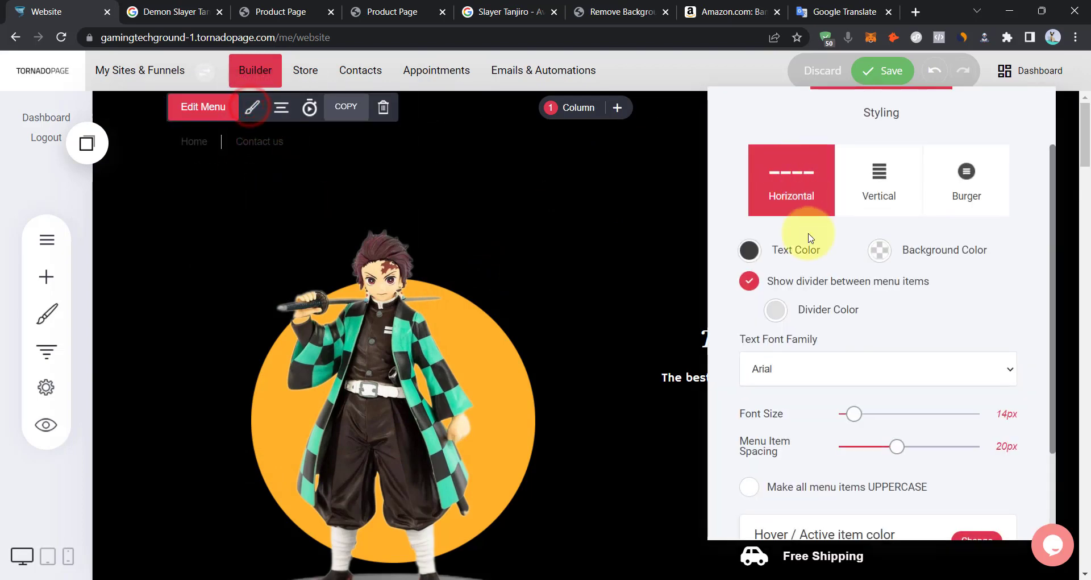
pyautogui.click(748, 262)
pyautogui.click(794, 299)
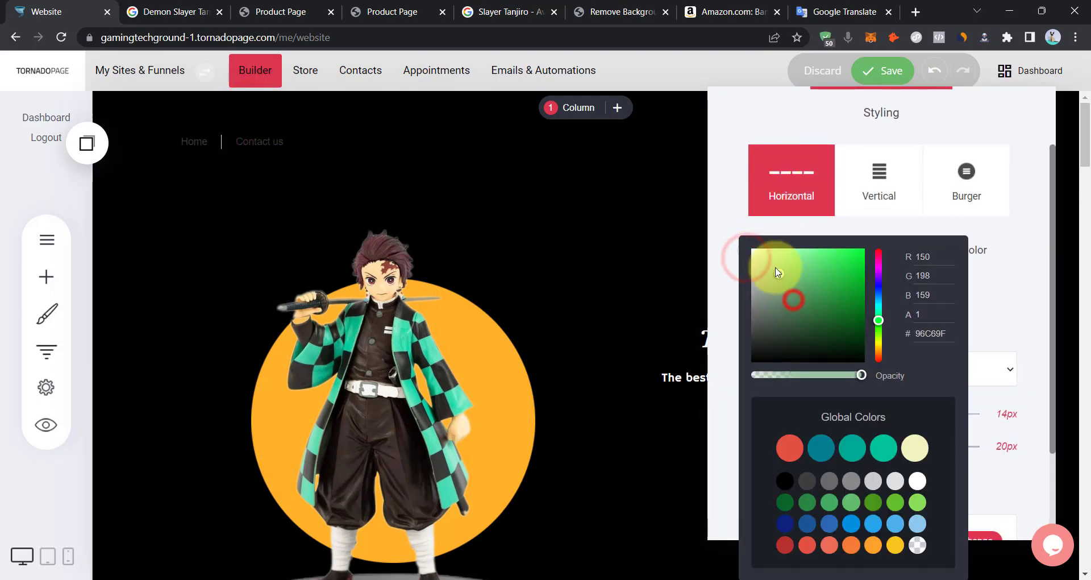
pyautogui.click(1014, 217)
pyautogui.scroll(-1, 759, 397)
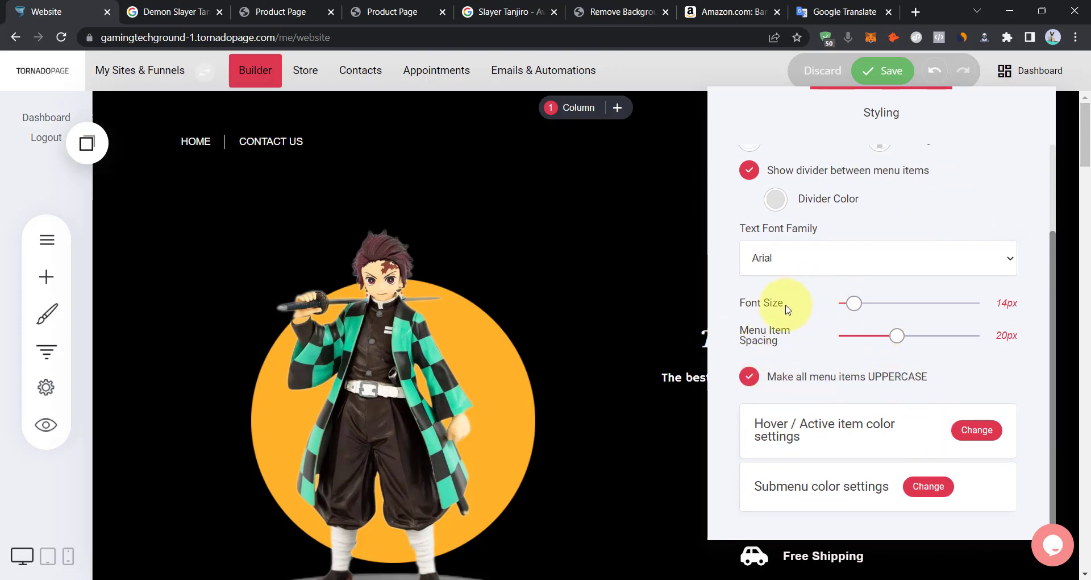
pyautogui.click(462, 264)
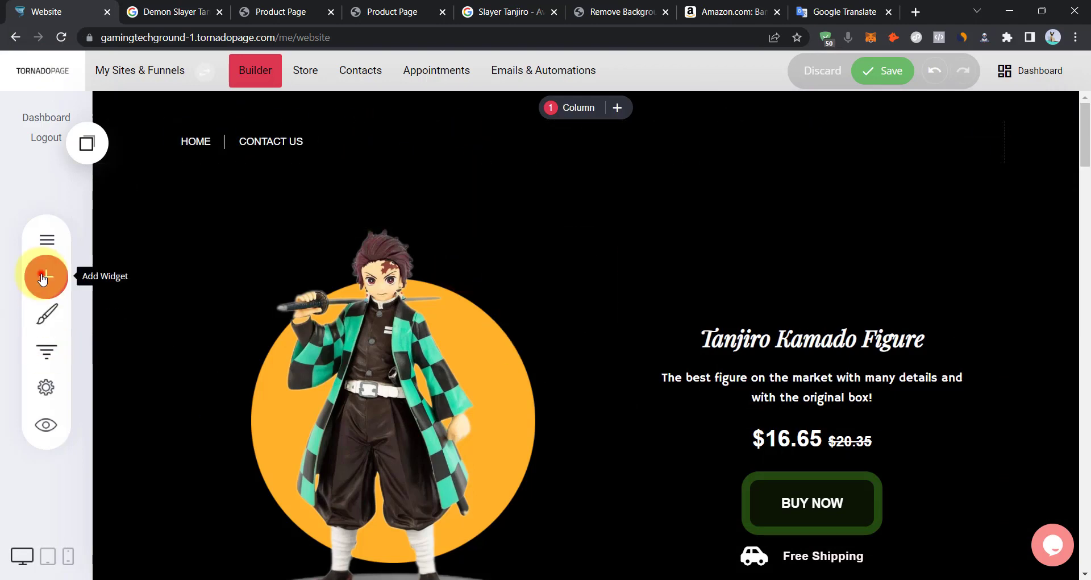
# Add a separator widget below the top menu, with a white color and the Full Width type.
pyautogui.click(45, 276)
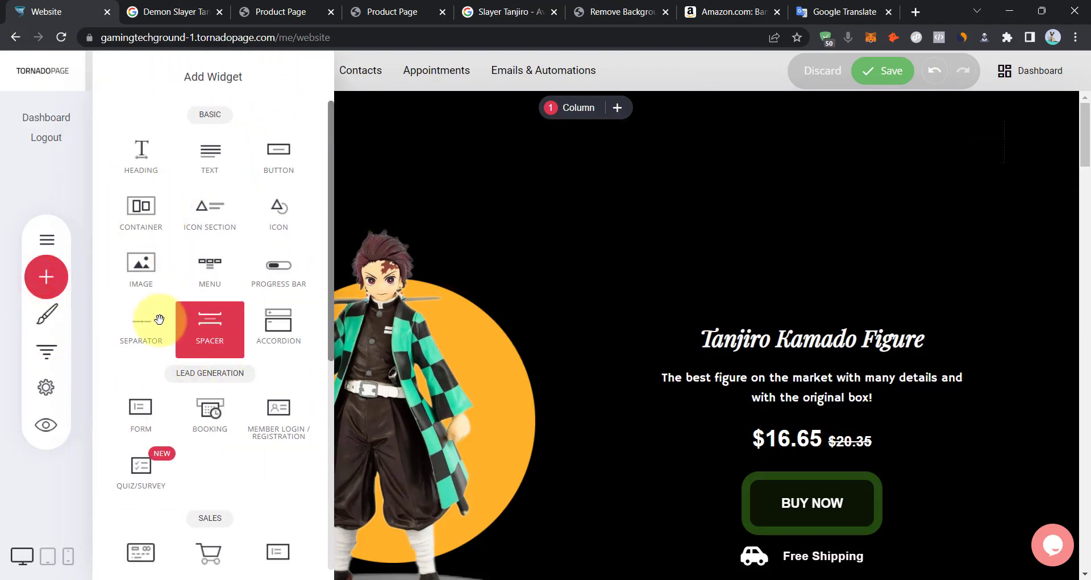
pyautogui.moveTo(145, 328); pyautogui.dragTo(504, 151)
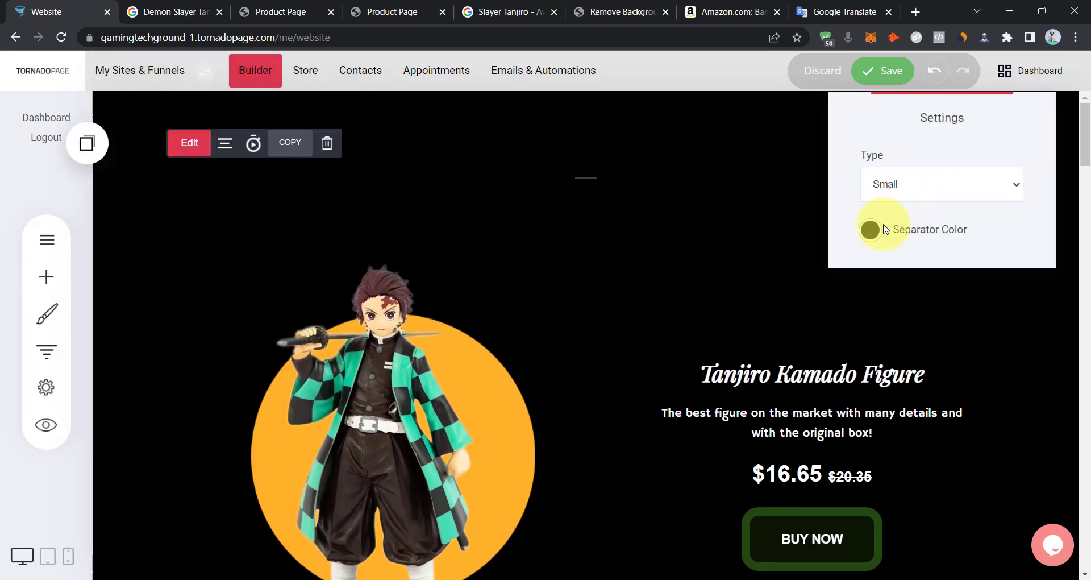
pyautogui.click(871, 228)
pyautogui.moveTo(884, 344); pyautogui.dragTo(875, 248)
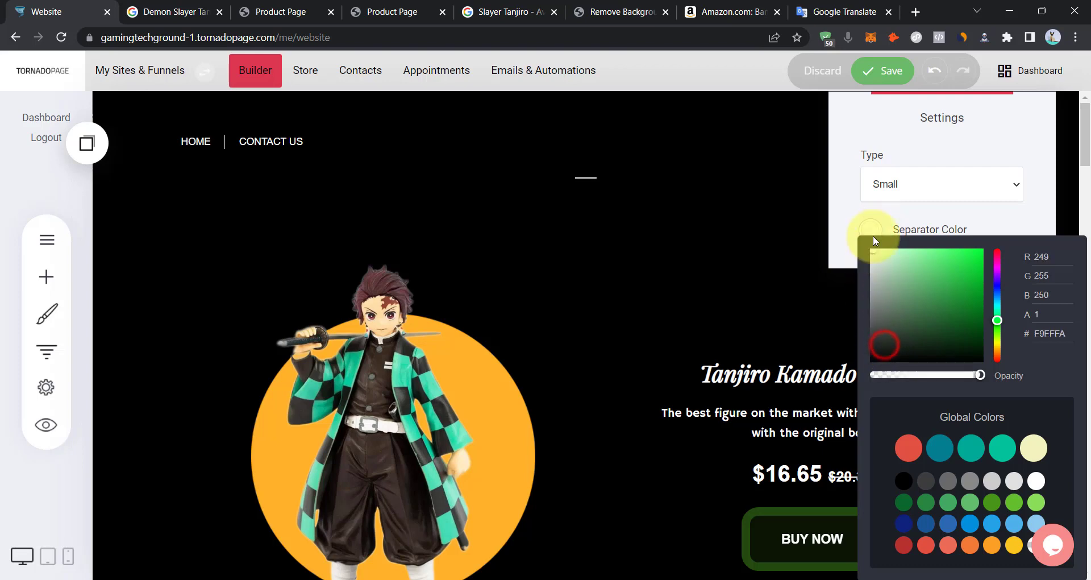
pyautogui.click(928, 190)
pyautogui.click(909, 220)
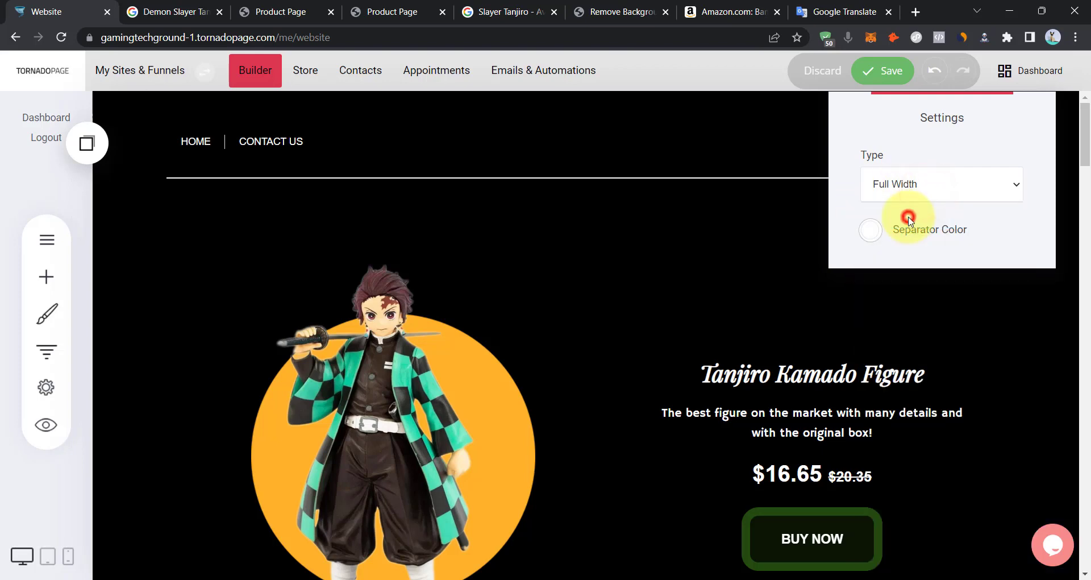
pyautogui.click(581, 254)
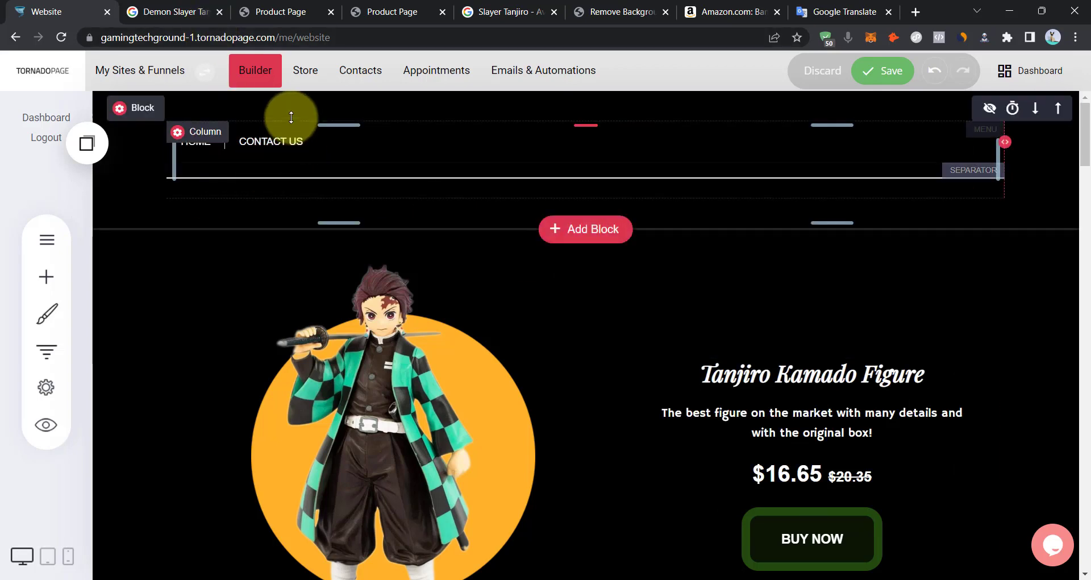
# Set the alignment of the top menu to Align Right.
pyautogui.click(259, 141)
pyautogui.click(285, 106)
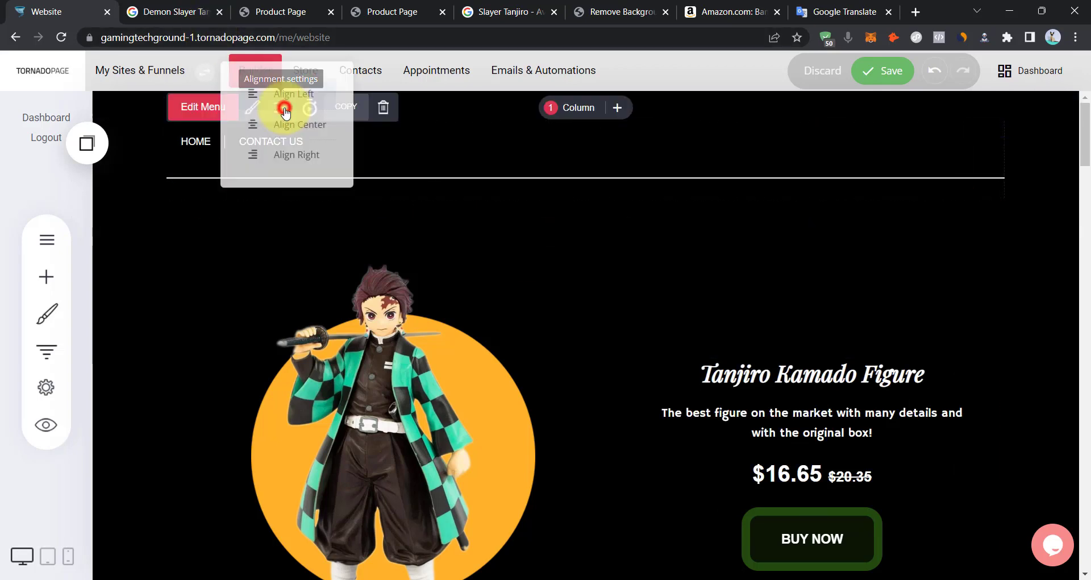
pyautogui.click(300, 160)
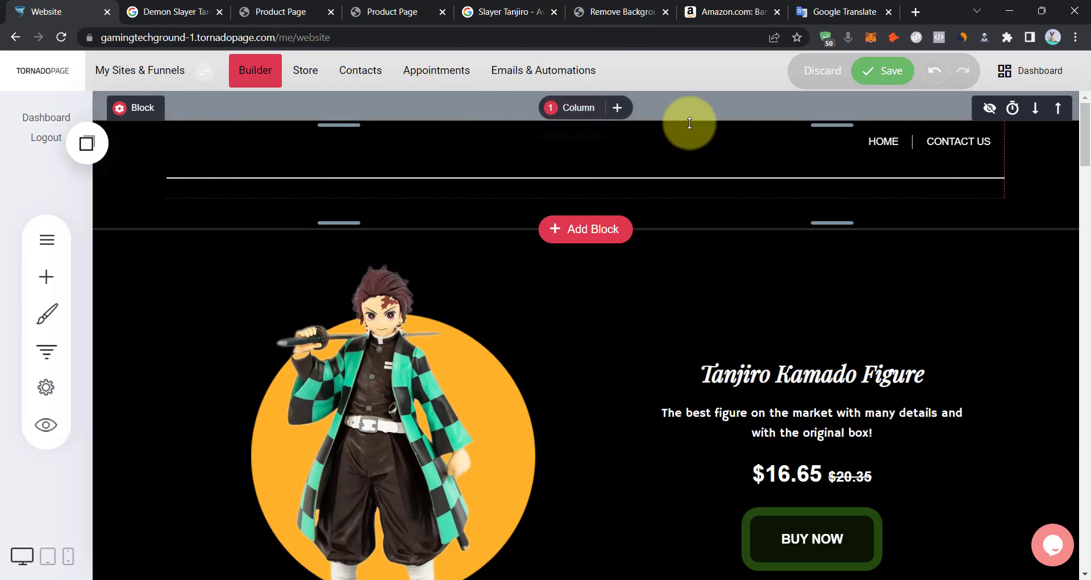
# Split the top menu's block into 2 columns and move the menu into the second column.
pyautogui.click(574, 109)
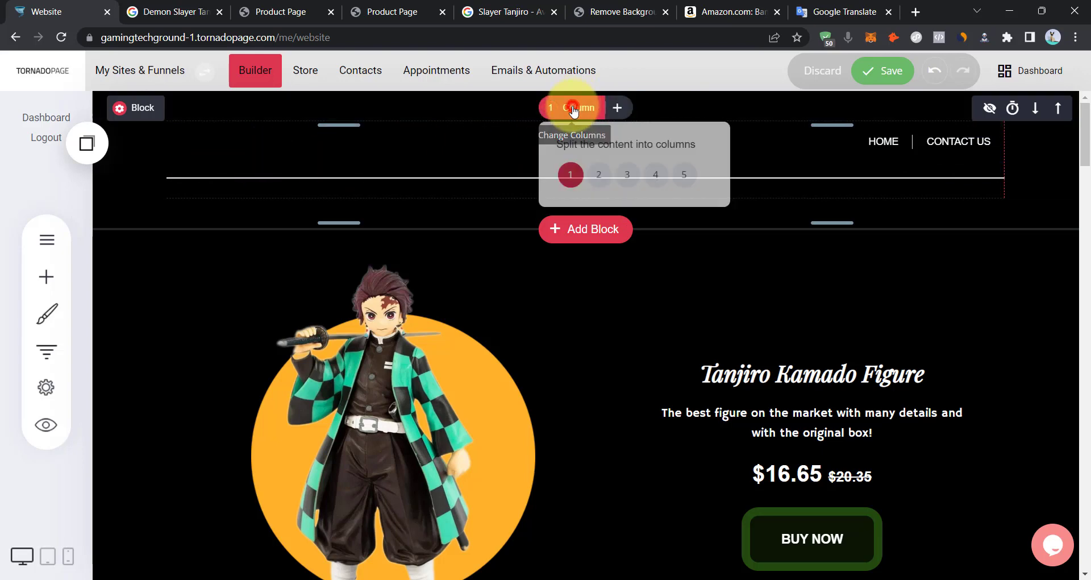
pyautogui.click(600, 181)
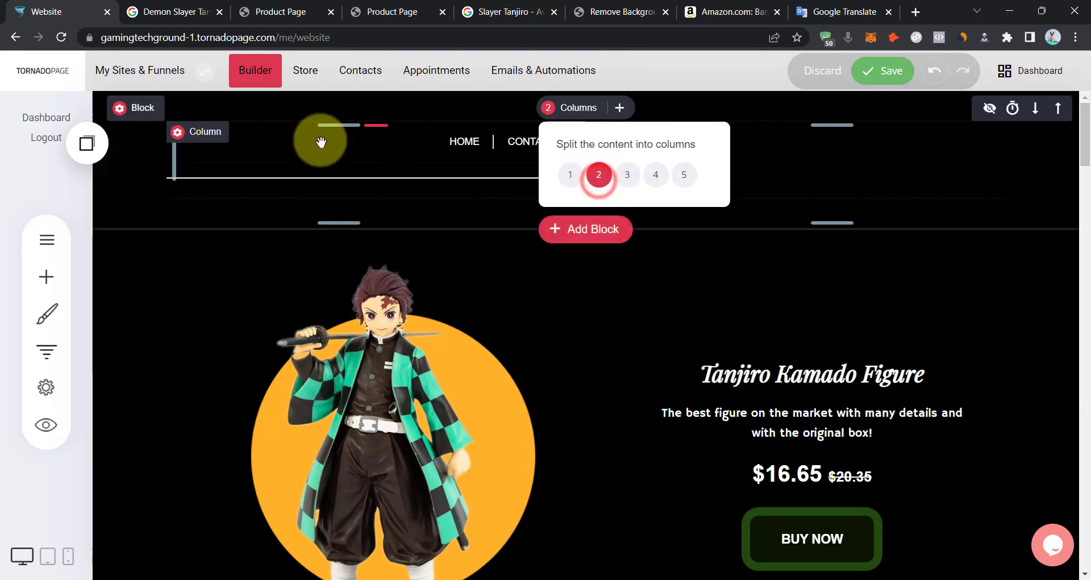
pyautogui.click(233, 157)
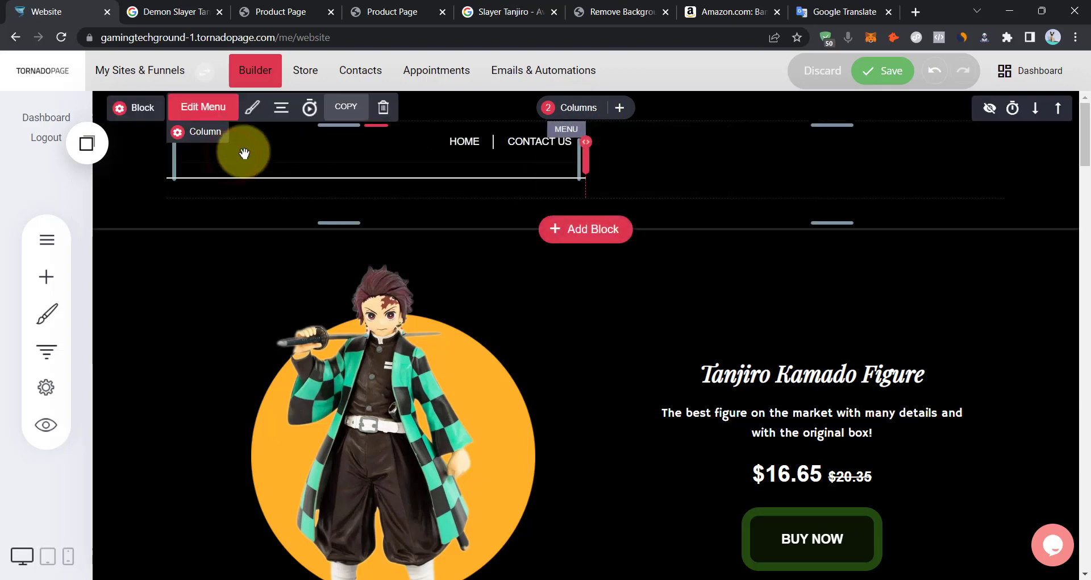
pyautogui.click(750, 137)
pyautogui.moveTo(487, 150); pyautogui.dragTo(745, 139)
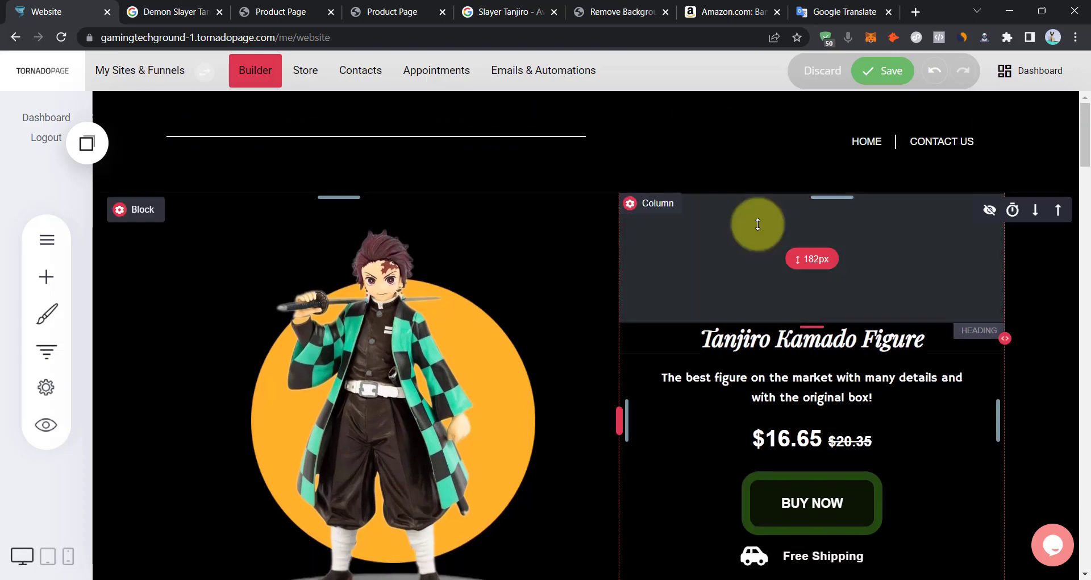
pyautogui.moveTo(912, 140); pyautogui.dragTo(904, 147)
pyautogui.moveTo(724, 142); pyautogui.dragTo(545, 157)
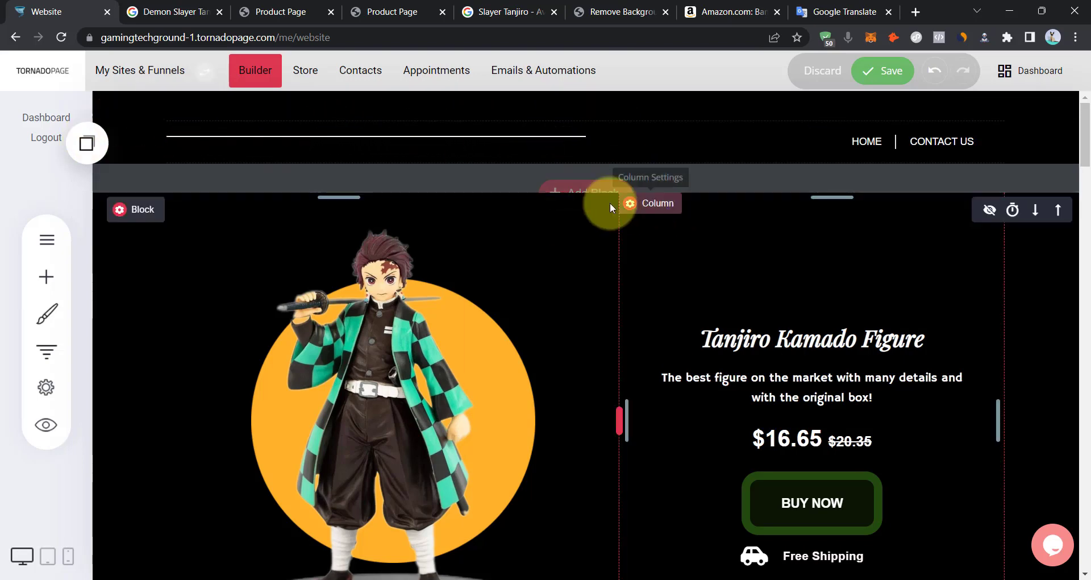
# Add an empty block between the menu block and the figure block, and move the separator into it.
pyautogui.click(574, 197)
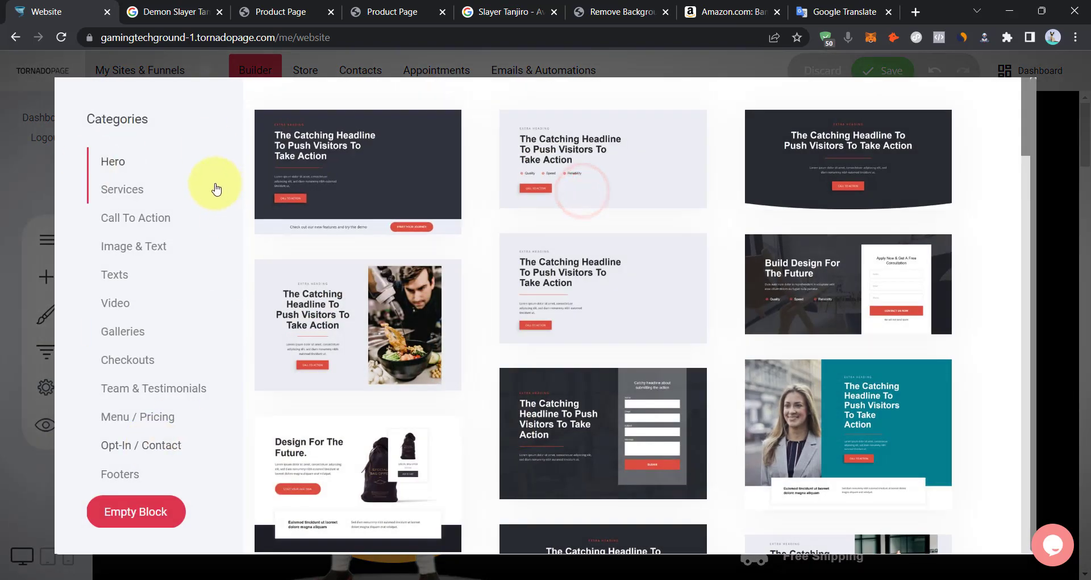
pyautogui.click(131, 516)
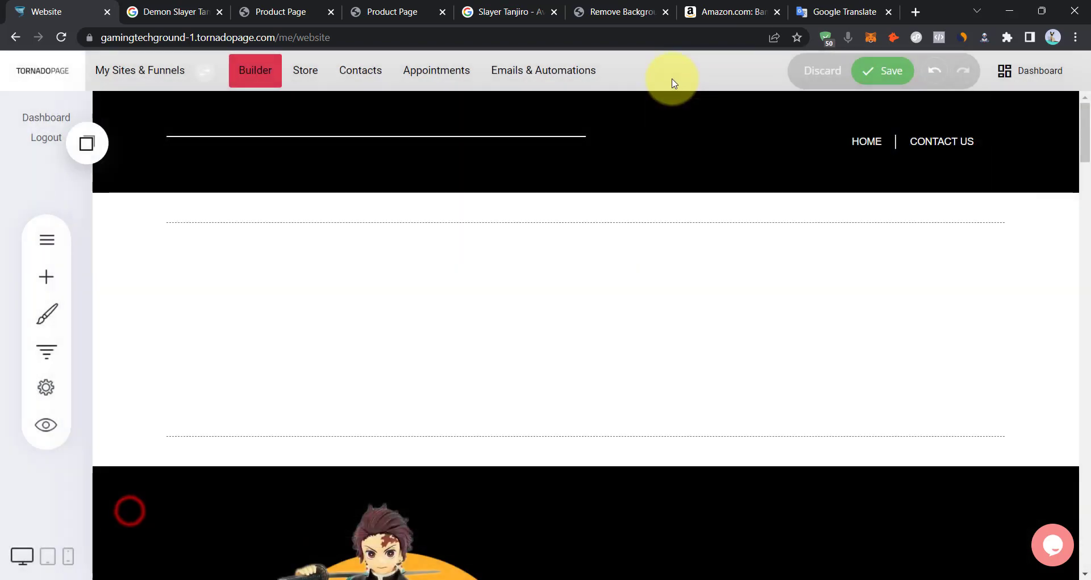
pyautogui.moveTo(453, 194); pyautogui.dragTo(692, 312)
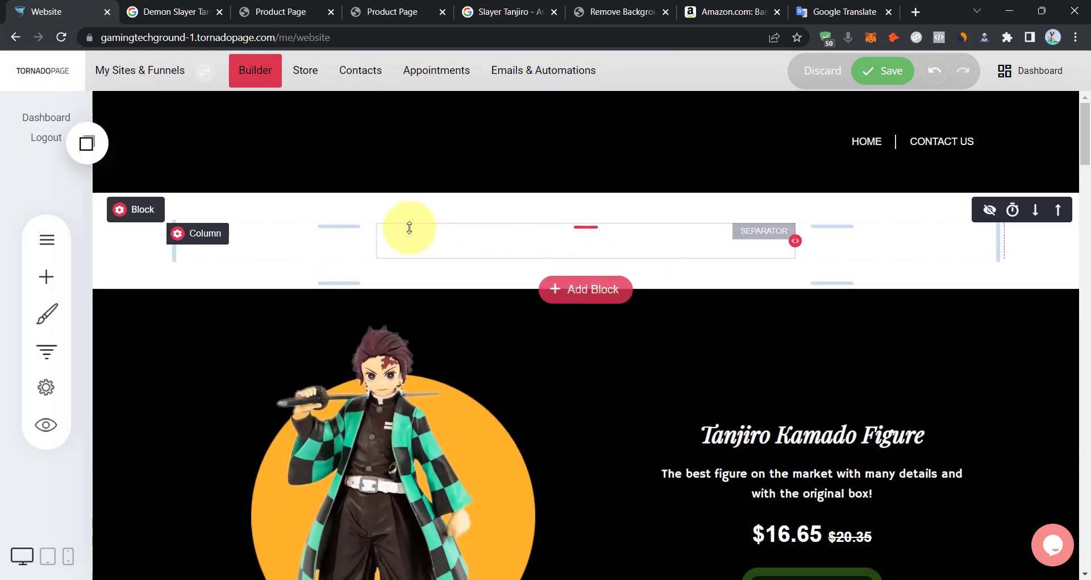
# Set the background color of the block holding the separator to black.
pyautogui.click(142, 217)
pyautogui.click(213, 275)
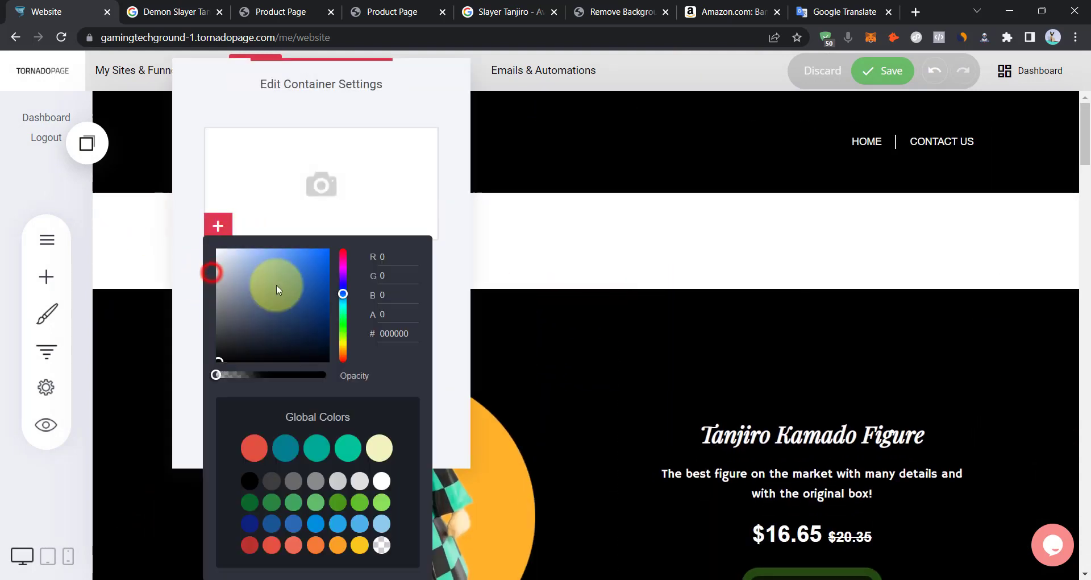
pyautogui.click(287, 349)
pyautogui.click(885, 267)
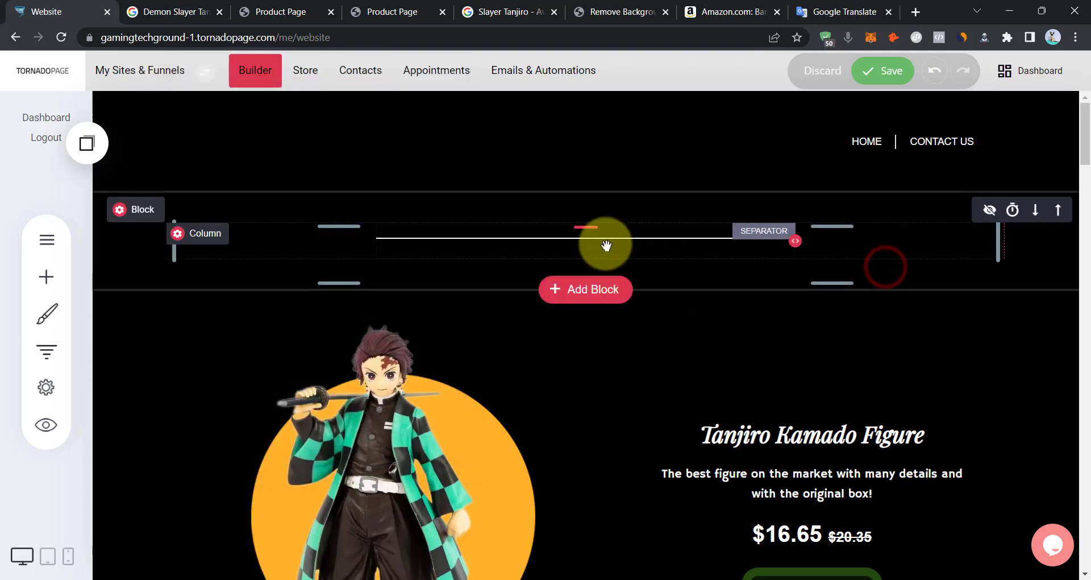
# Widen the separator to nearly the full content width and reduce the empty space above and below it.
pyautogui.click(585, 243)
pyautogui.click(436, 206)
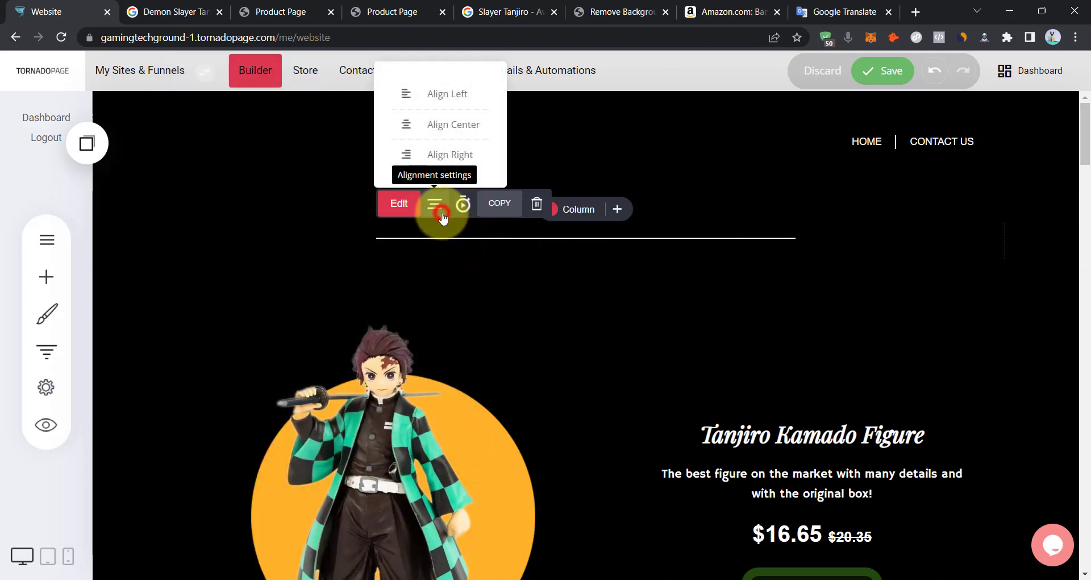
pyautogui.click(402, 207)
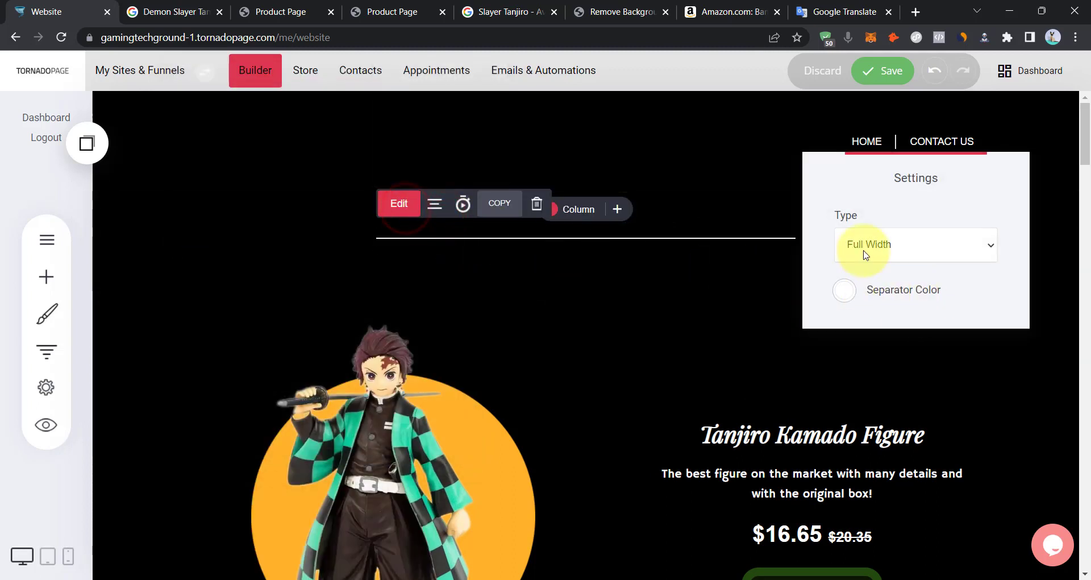
pyautogui.click(666, 260)
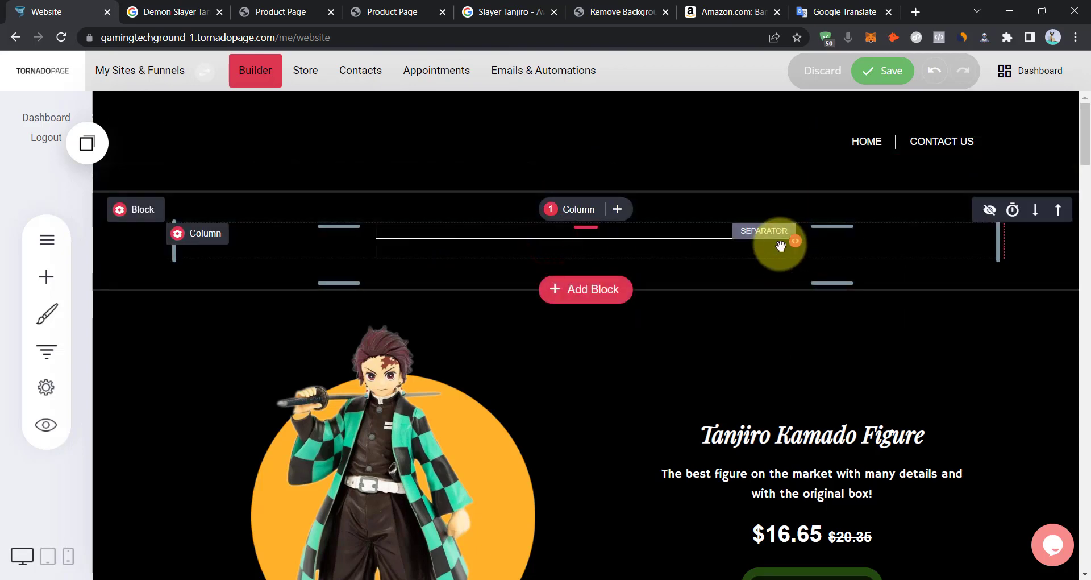
pyautogui.moveTo(795, 238); pyautogui.dragTo(1078, 243)
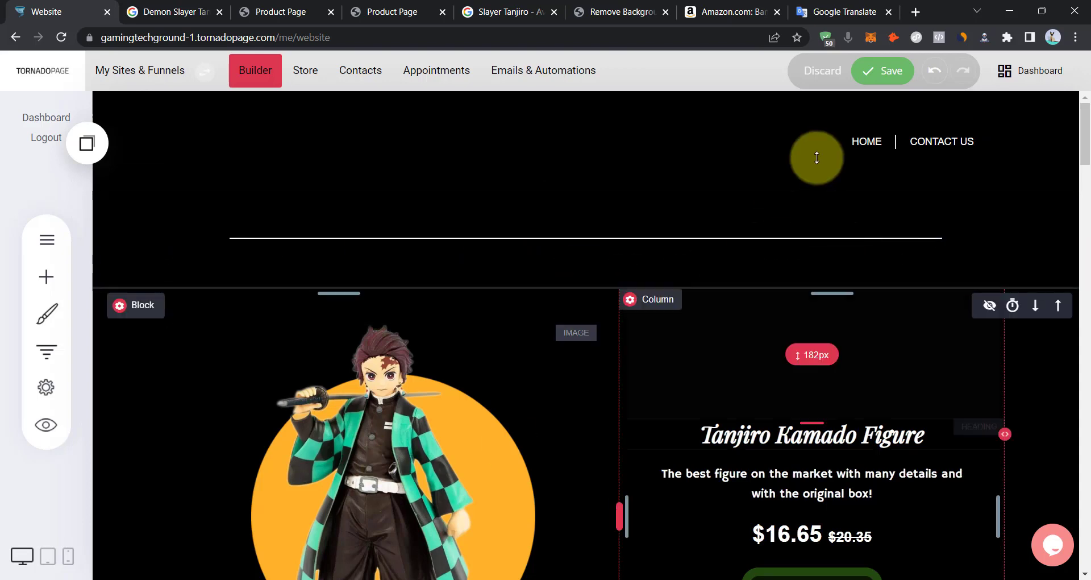
pyautogui.moveTo(649, 220); pyautogui.dragTo(657, 154)
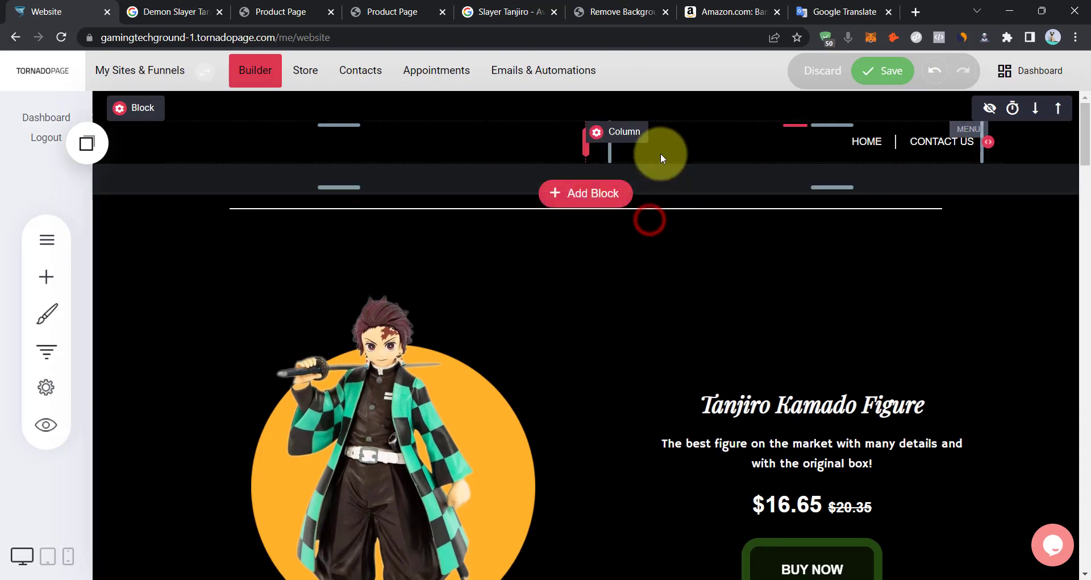
pyautogui.moveTo(659, 249); pyautogui.dragTo(670, 182)
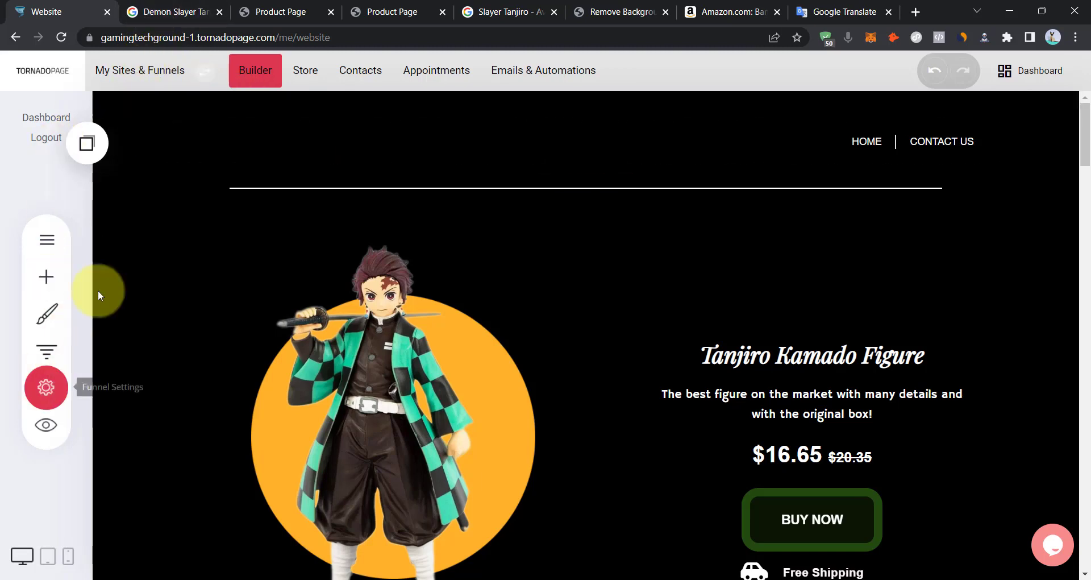
# Switch to the gamingtechground.com funnel and copy its custom domain from the Domains section of the funnel settings.
pyautogui.click(152, 71)
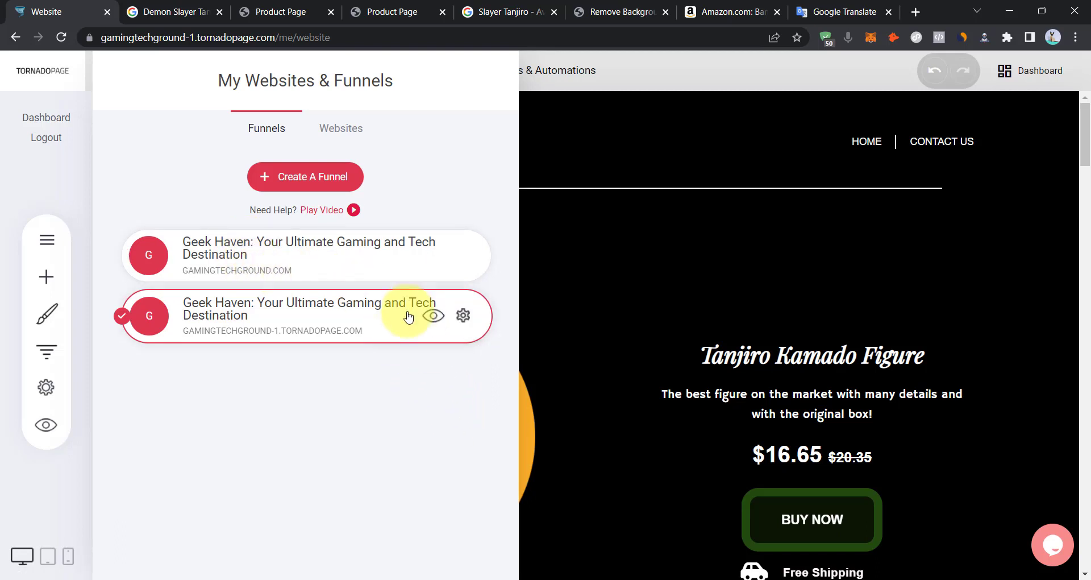
pyautogui.moveTo(303, 274); pyautogui.dragTo(186, 278)
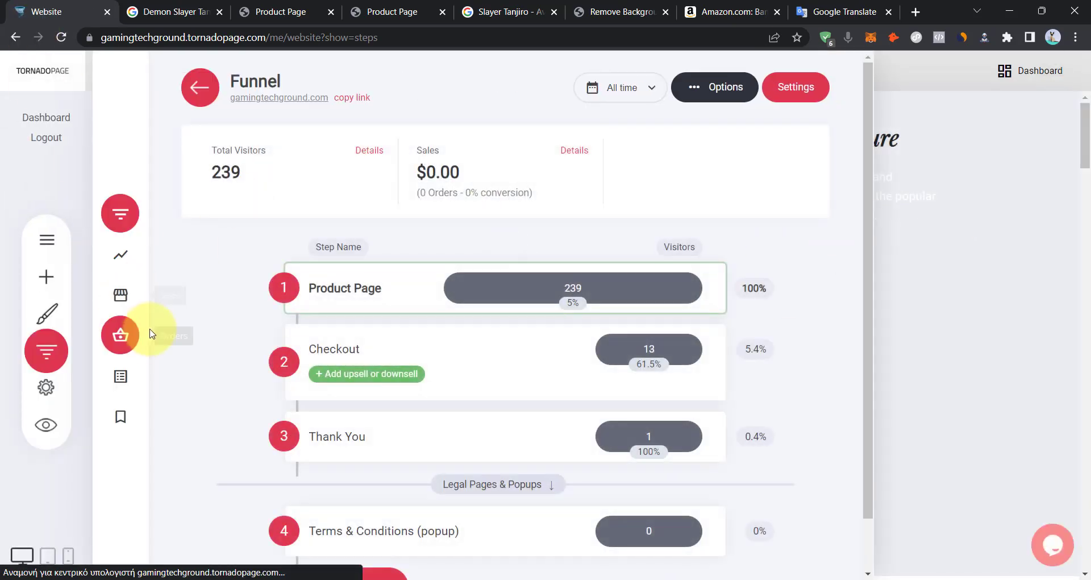
pyautogui.click(42, 385)
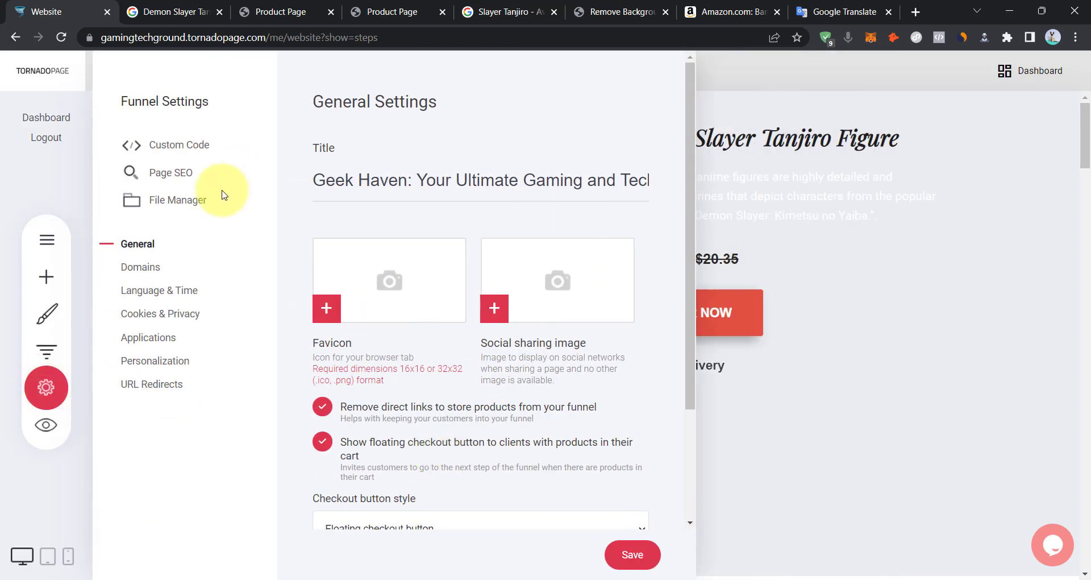
pyautogui.click(152, 266)
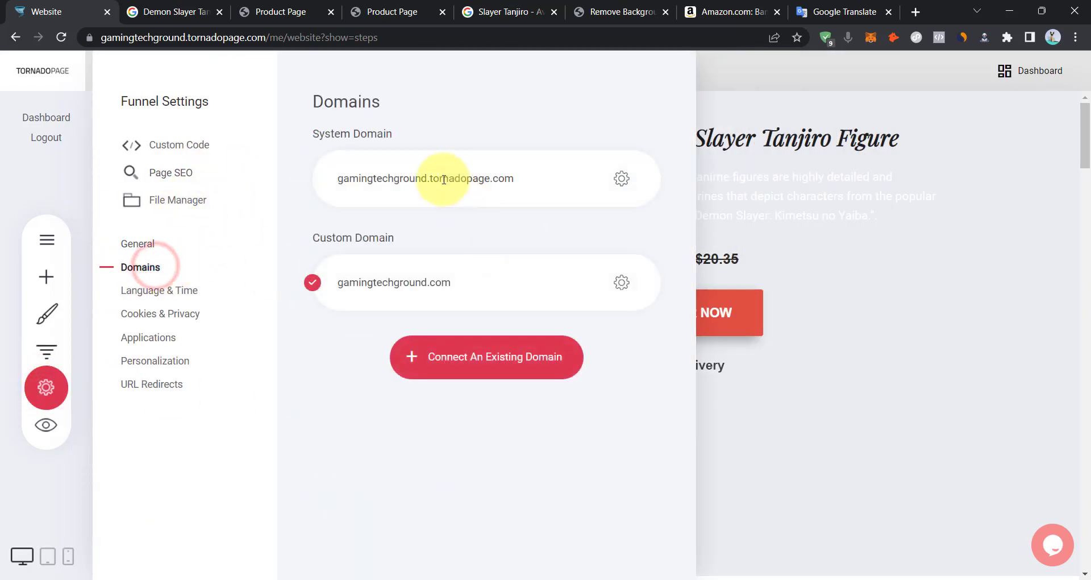
pyautogui.doubleClick(417, 295)
pyautogui.rightClick(416, 291)
pyautogui.click(454, 304)
pyautogui.click(1002, 299)
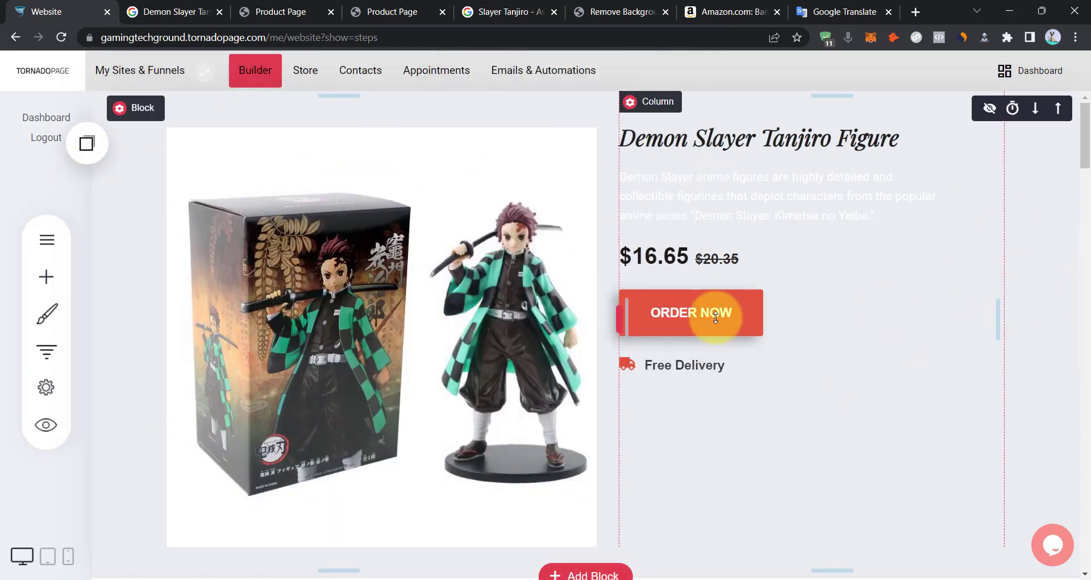
# Switch back to the gamingtechground-1.tornadopage.com funnel and return to its product page in the builder.
pyautogui.click(100, 61)
pyautogui.click(209, 317)
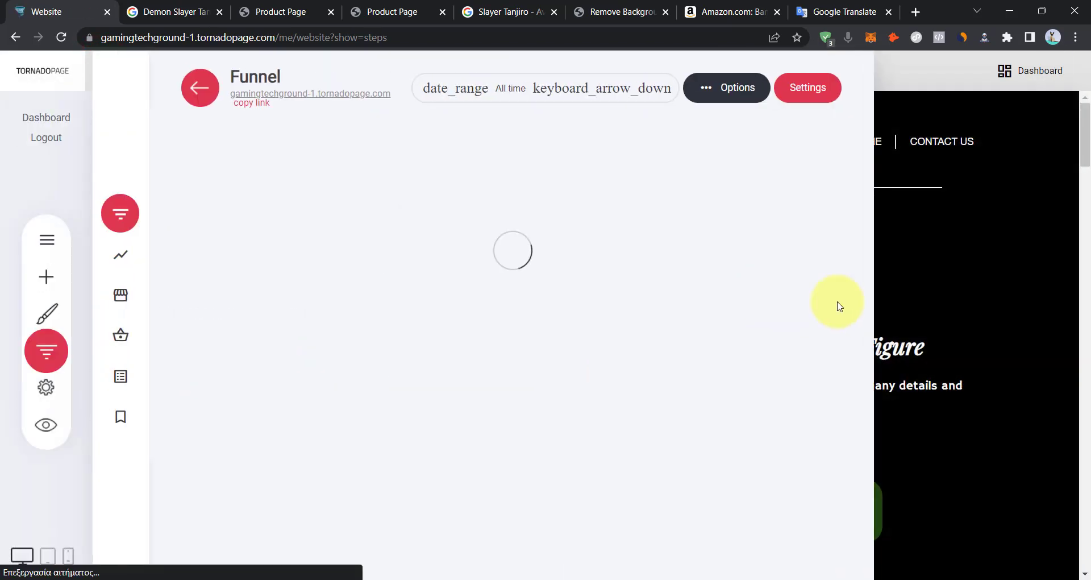
pyautogui.click(1001, 295)
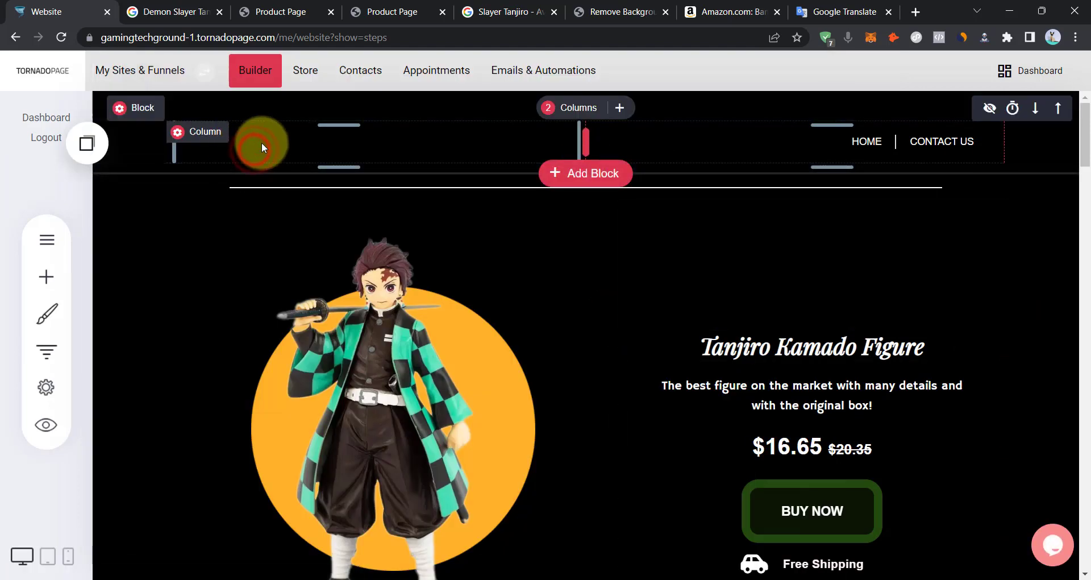
# Add a heading widget to the empty header column beside the menu and paste the domain gamingtechground.com as its text.
pyautogui.click(46, 276)
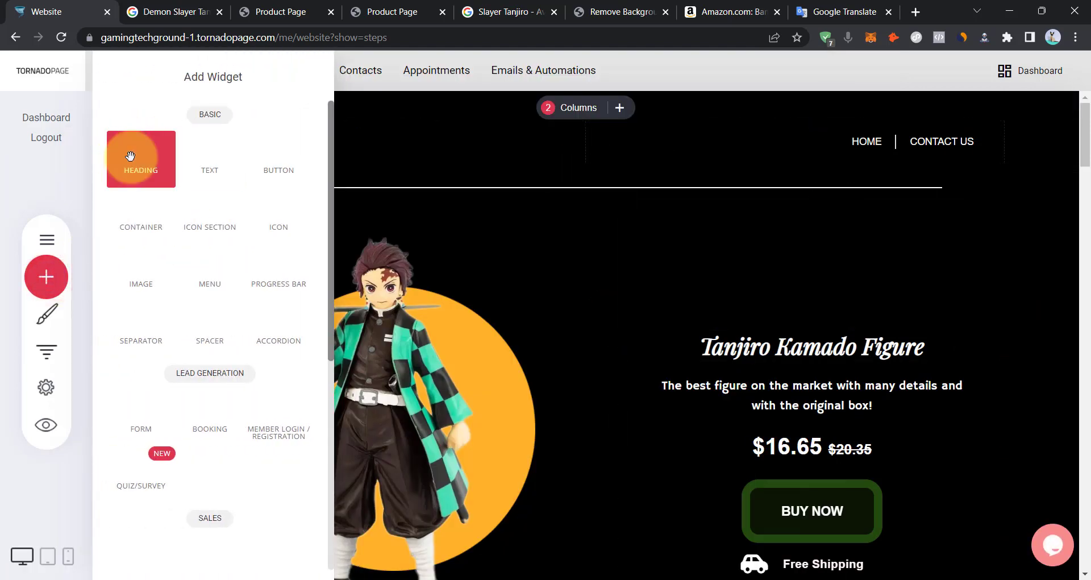
pyautogui.moveTo(142, 162); pyautogui.dragTo(141, 165)
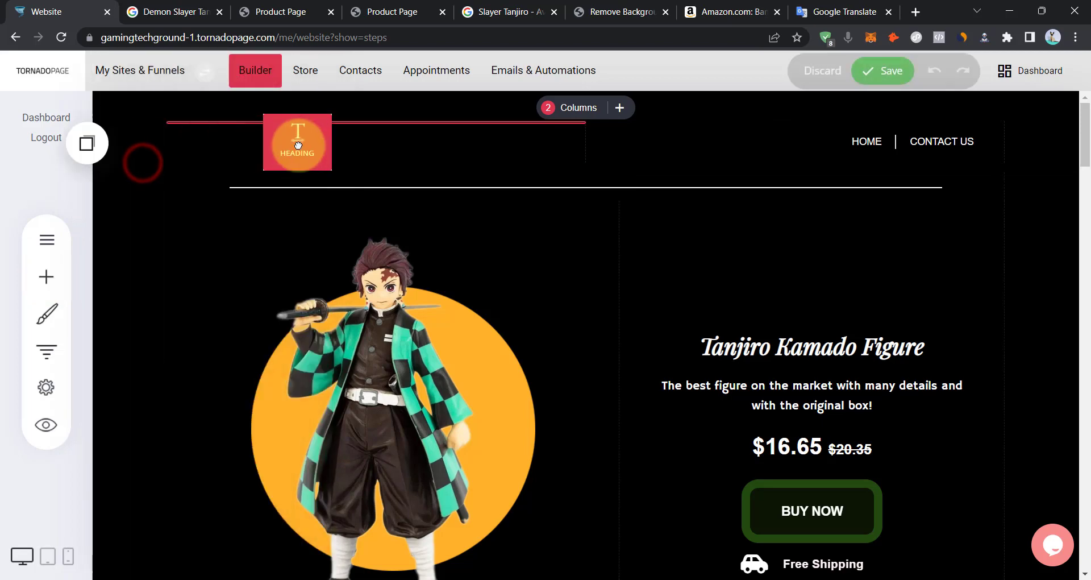
pyautogui.click(254, 123)
pyautogui.click(245, 141)
pyautogui.hotkey('ctrl', 'v')
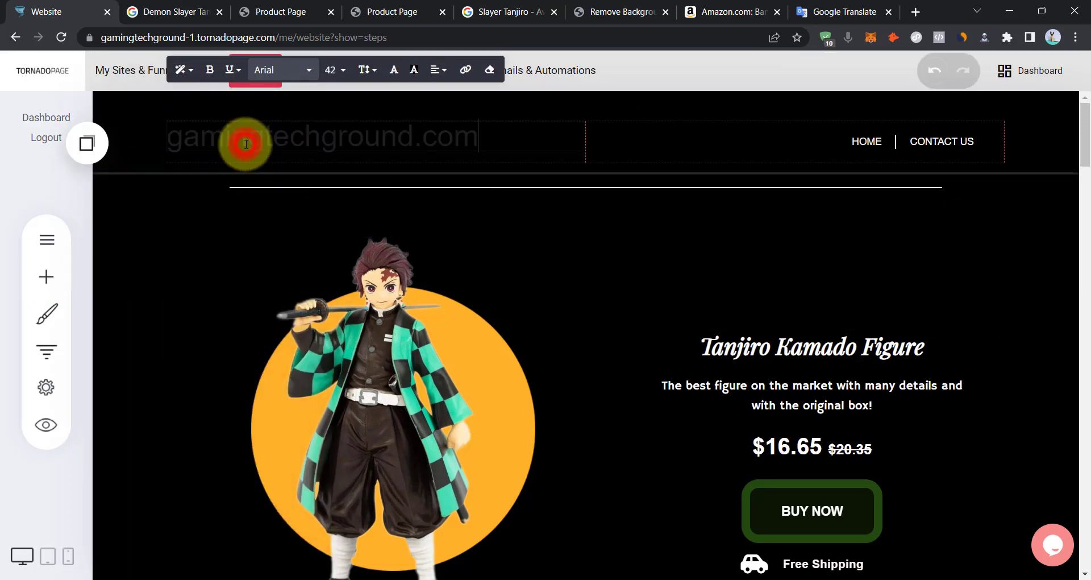
# Set the text color of the domain heading to off-white (#F3EAEA) so it stands out on the black header.
pyautogui.doubleClick(368, 142)
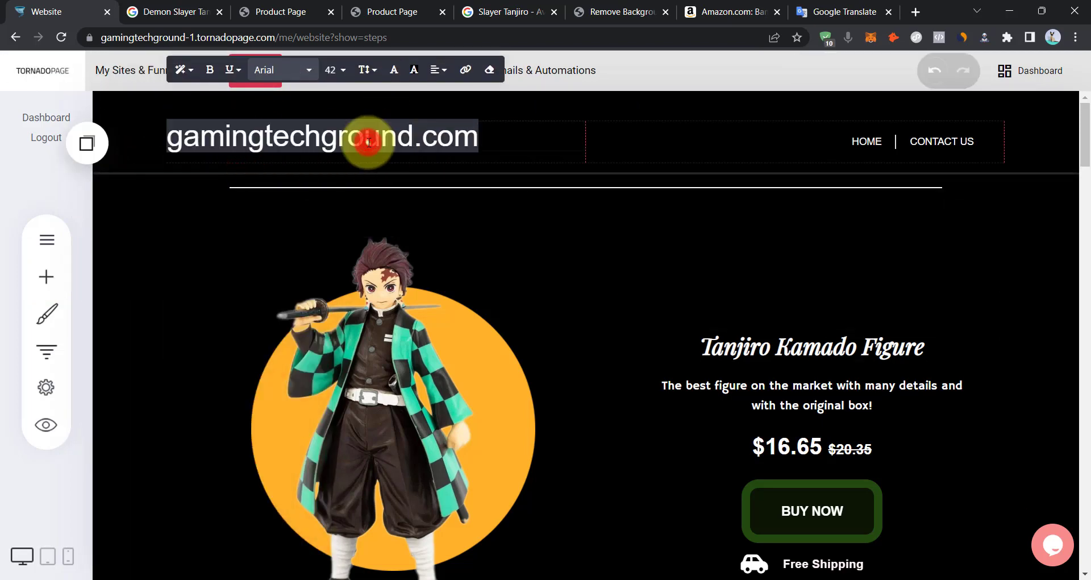
pyautogui.click(392, 72)
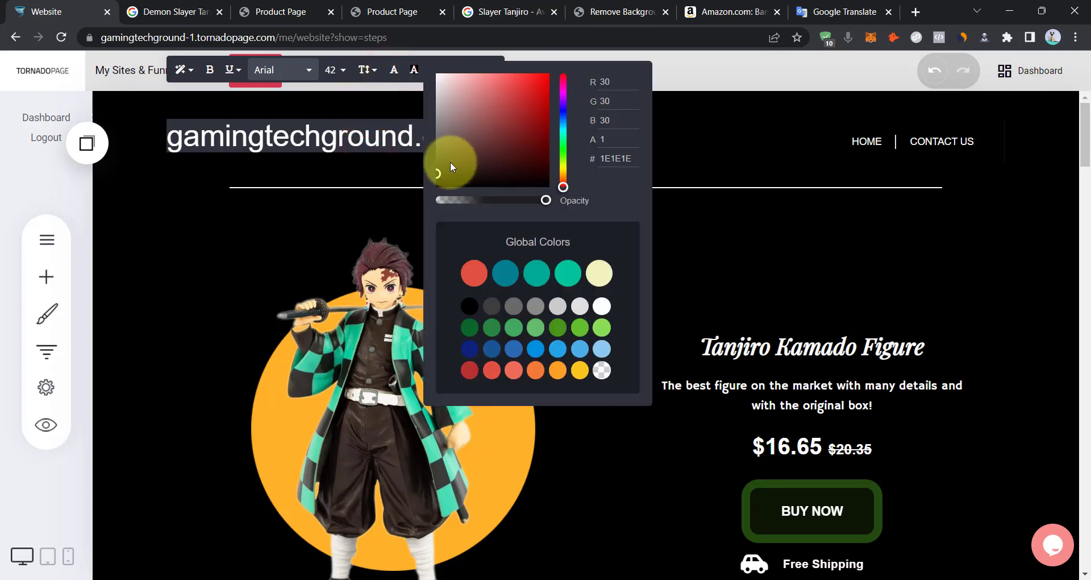
pyautogui.click(450, 161)
pyautogui.click(289, 130)
pyautogui.doubleClick(288, 133)
pyautogui.click(397, 70)
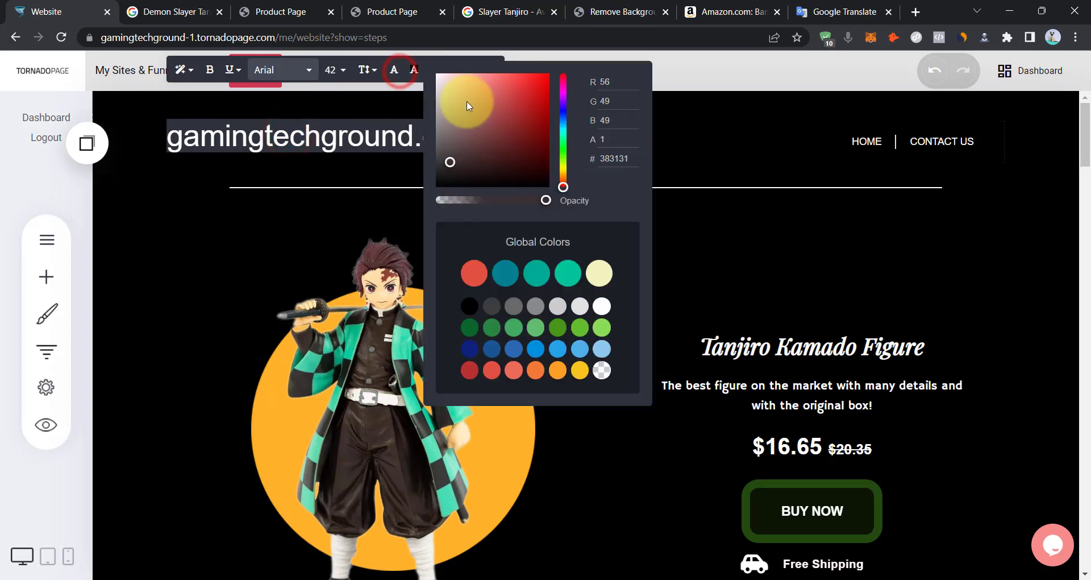
pyautogui.click(267, 142)
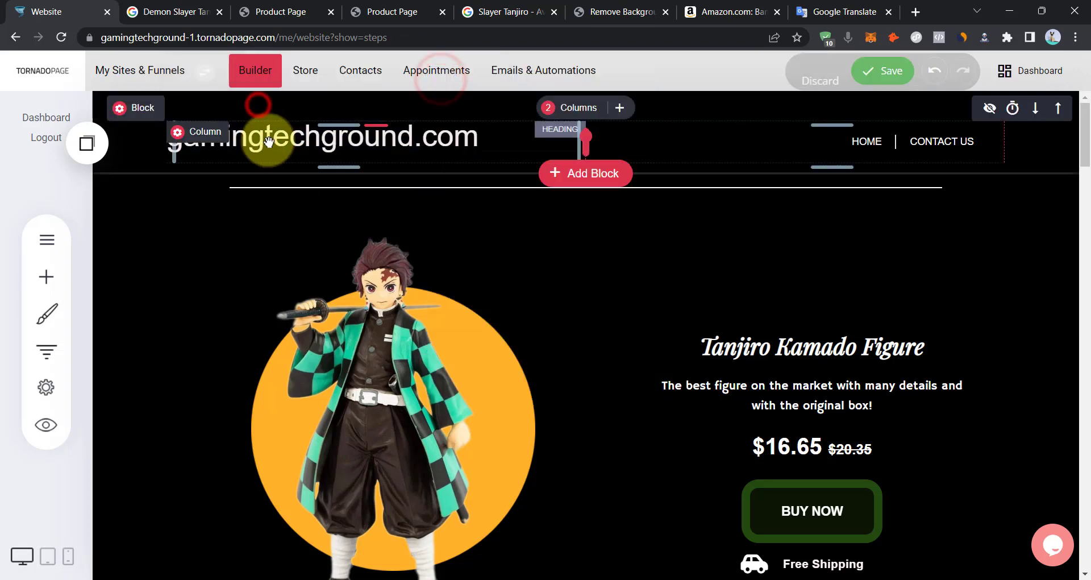
# Capitalize the words of the header heading and remove the .com ending so it reads "GamingTechGround".
pyautogui.click(261, 139)
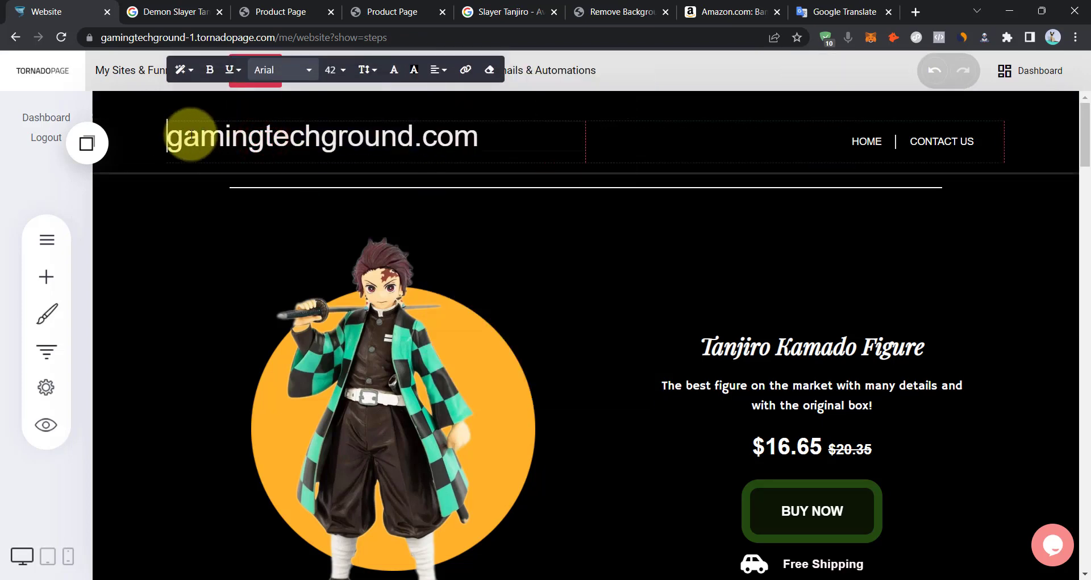
pyautogui.press('Delete')
pyautogui.write('G')
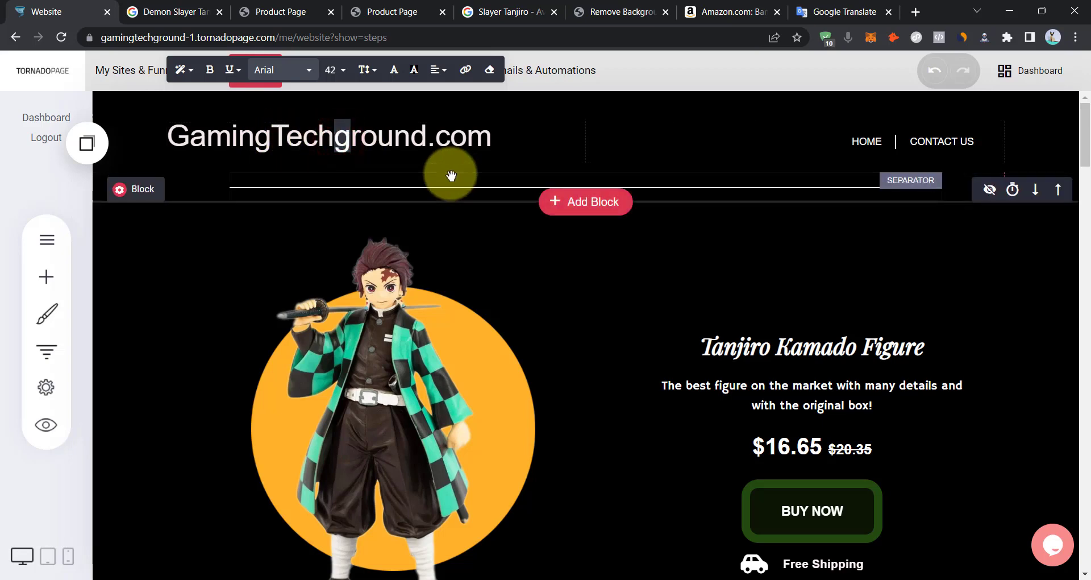
pyautogui.press('Delete')
pyautogui.write('G')
pyautogui.moveTo(439, 142); pyautogui.dragTo(502, 143)
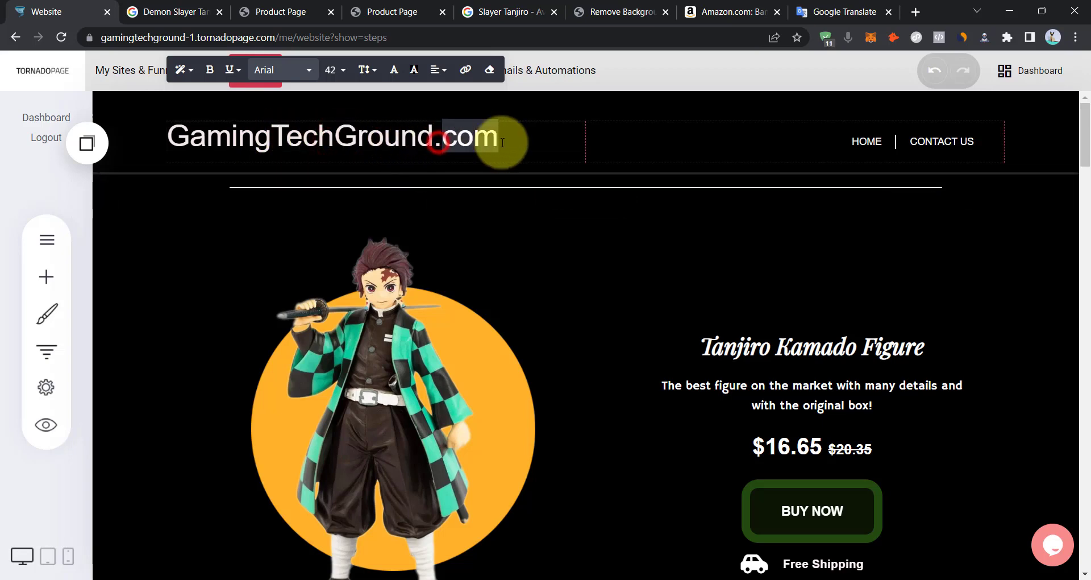
# Set the text color of the whole GamingTechGround heading to pure white (#FFFFFF).
pyautogui.doubleClick(336, 142)
pyautogui.click(393, 70)
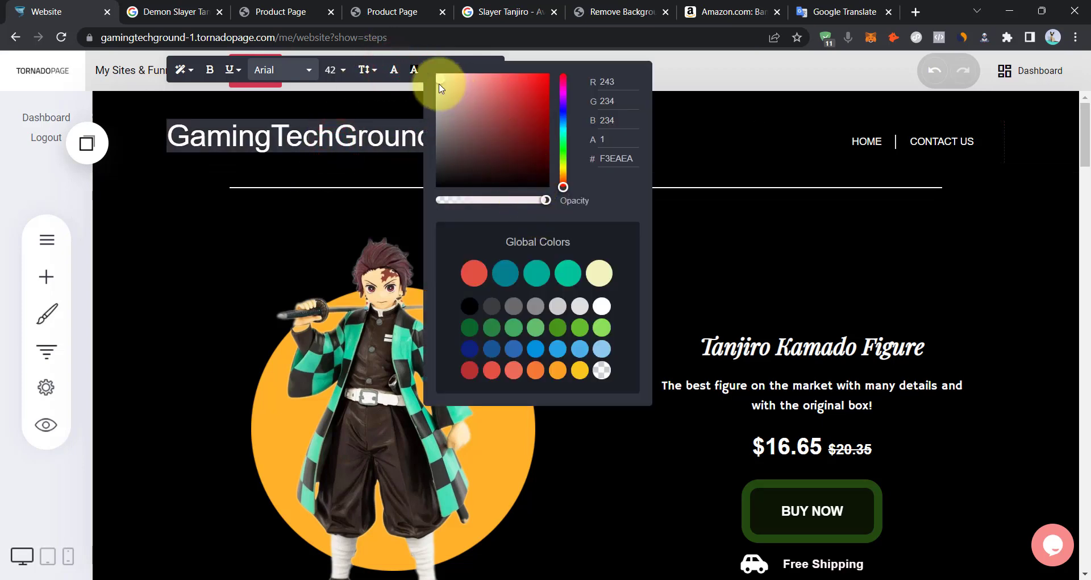
pyautogui.click(316, 135)
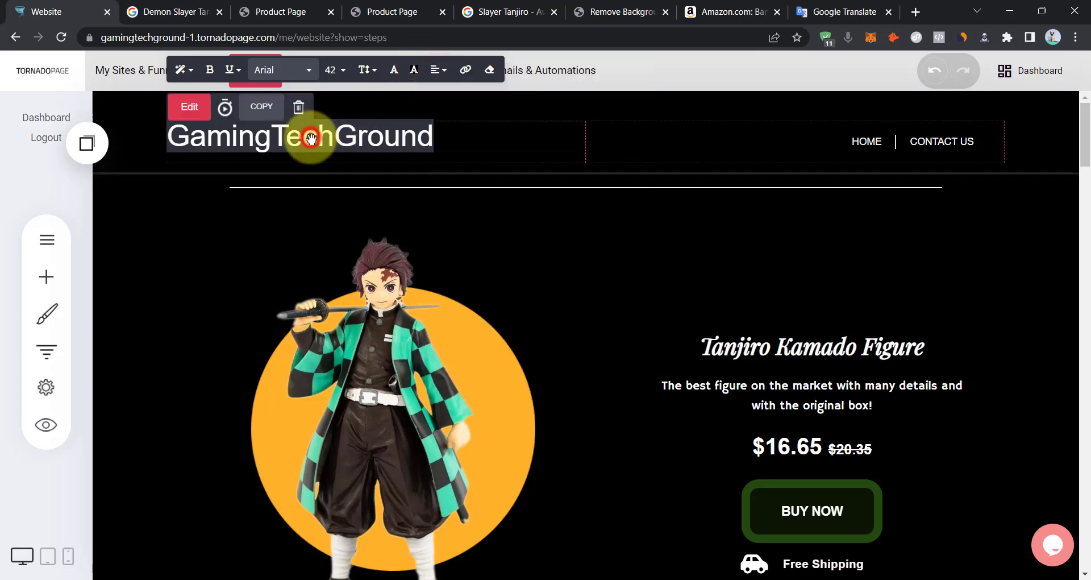
# Color only the word "Tech" in the header heading red (#FF0000).
pyautogui.moveTo(333, 135); pyautogui.dragTo(271, 140)
pyautogui.click(393, 71)
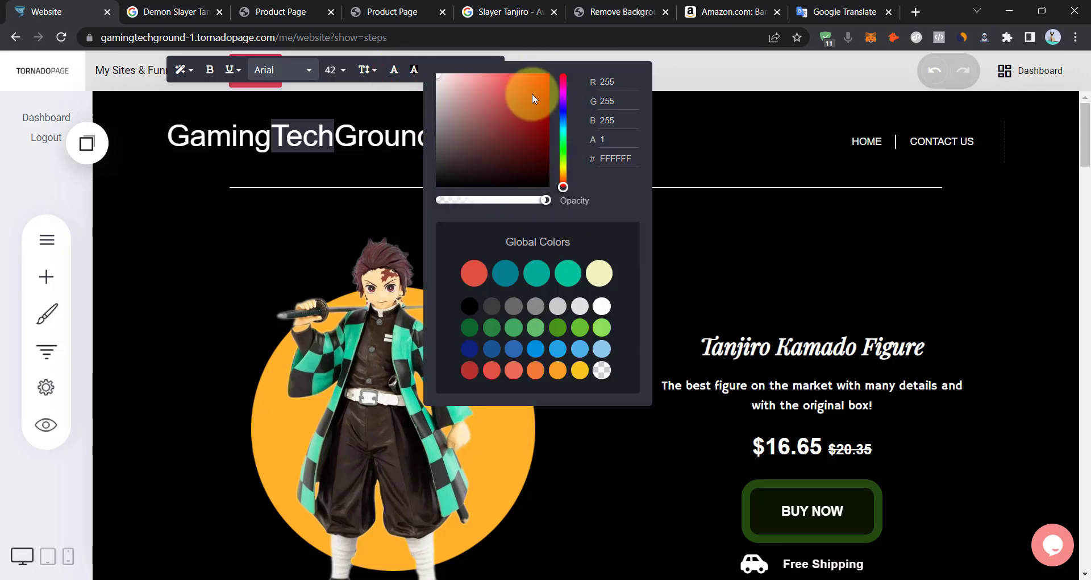
pyautogui.click(547, 80)
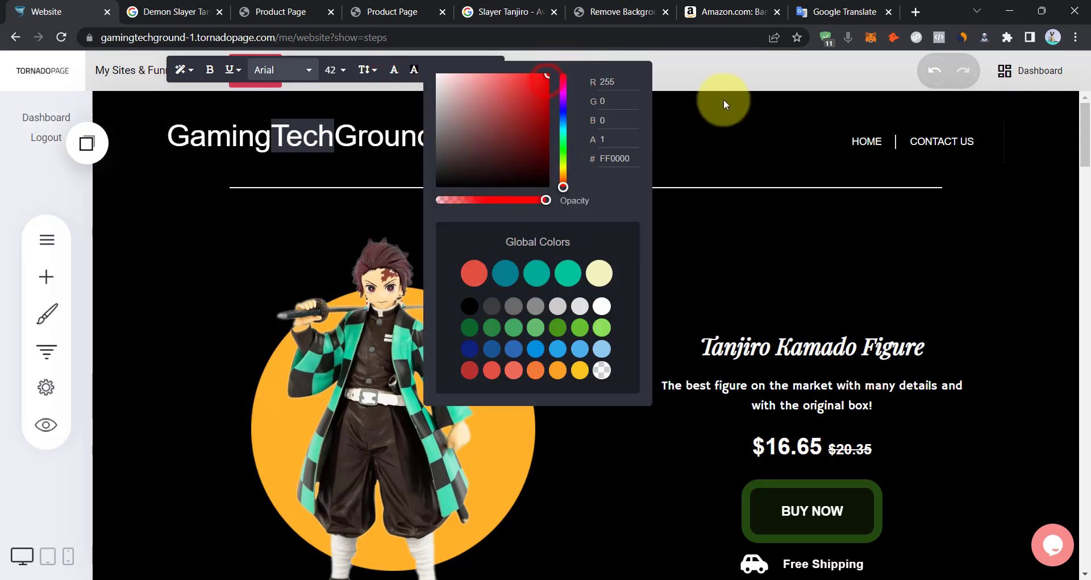
pyautogui.click(783, 111)
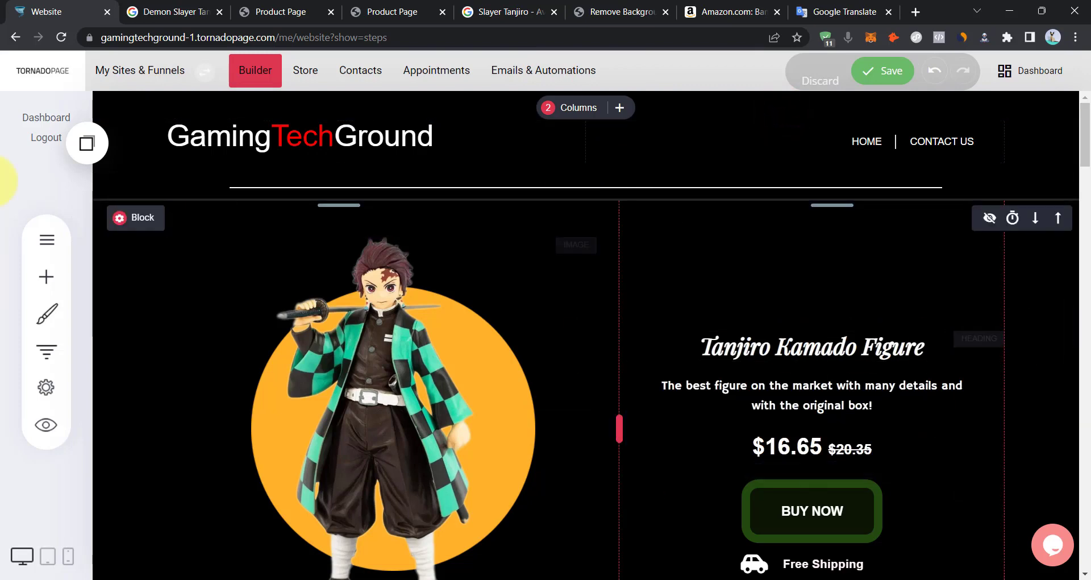
# Set the font of the GamingTechGround heading to Playfair Display.
pyautogui.click(343, 152)
pyautogui.doubleClick(343, 152)
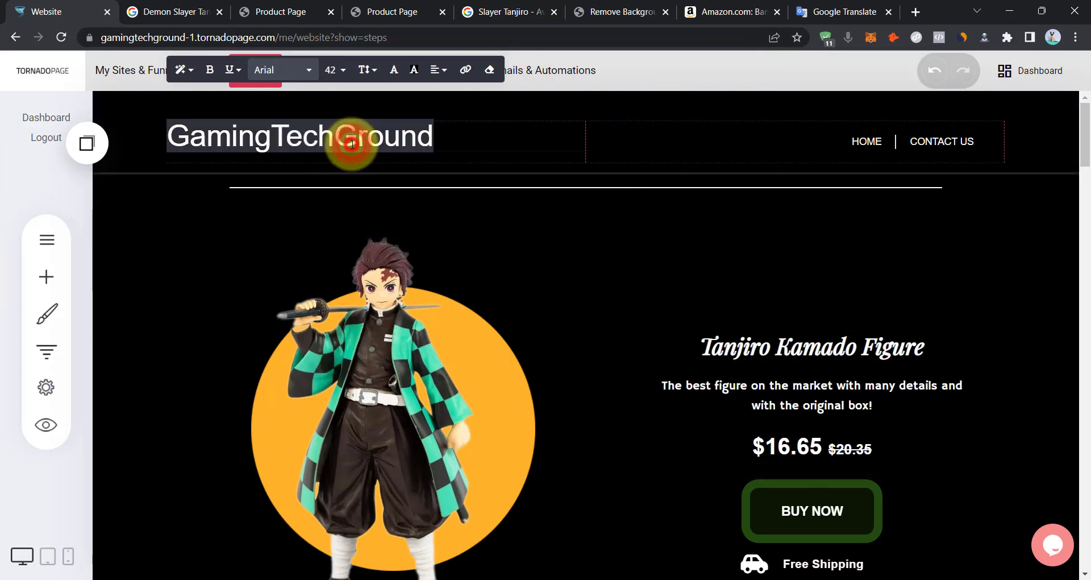
pyautogui.click(308, 70)
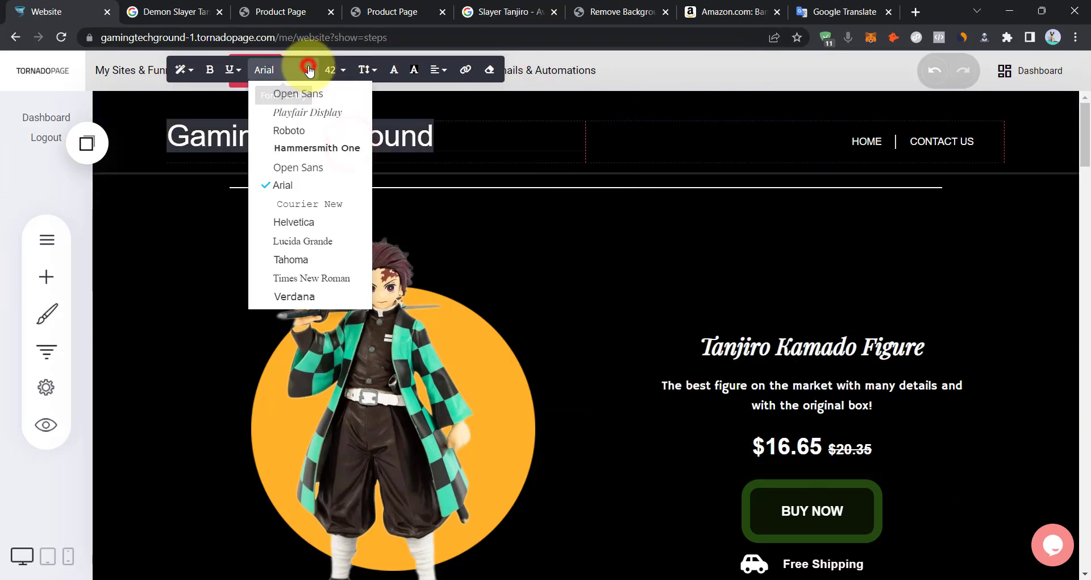
pyautogui.click(312, 112)
pyautogui.click(605, 210)
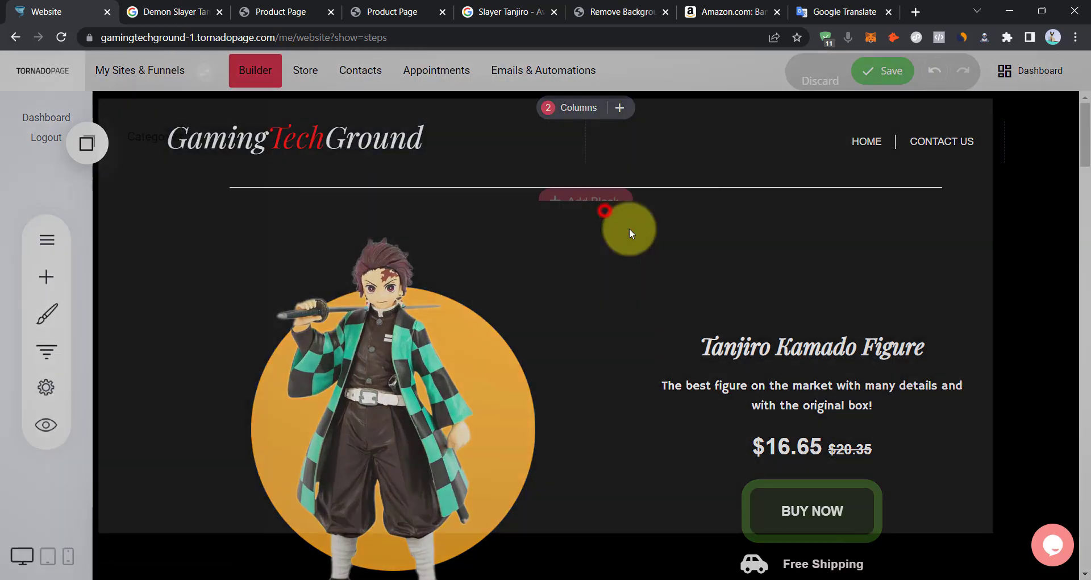
pyautogui.click(1081, 144)
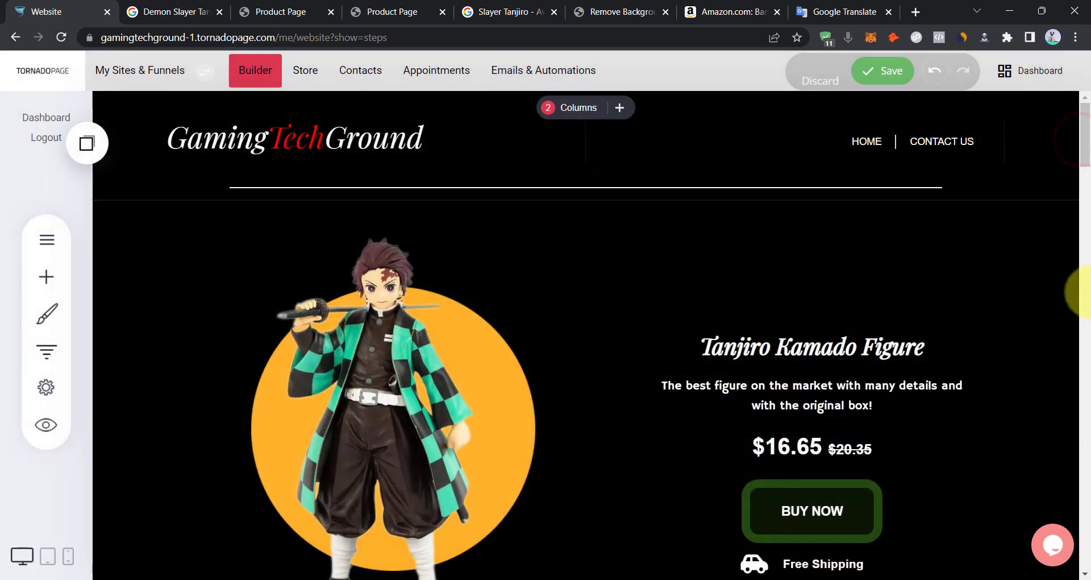
# Set the font of the GamingTechGround heading to Lucida Grande and save the page.
pyautogui.click(283, 132)
pyautogui.doubleClick(324, 149)
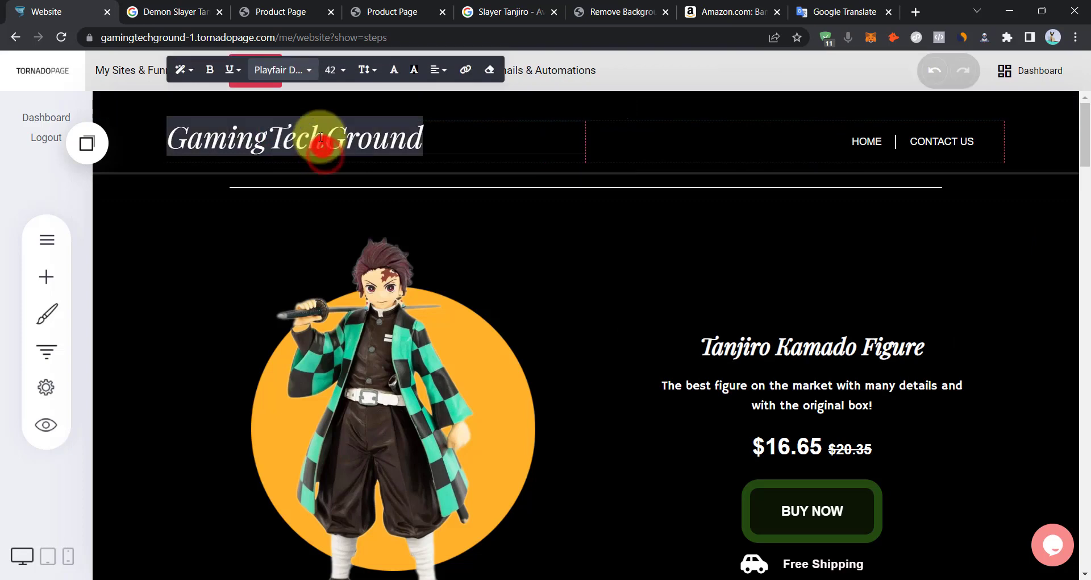
pyautogui.click(292, 70)
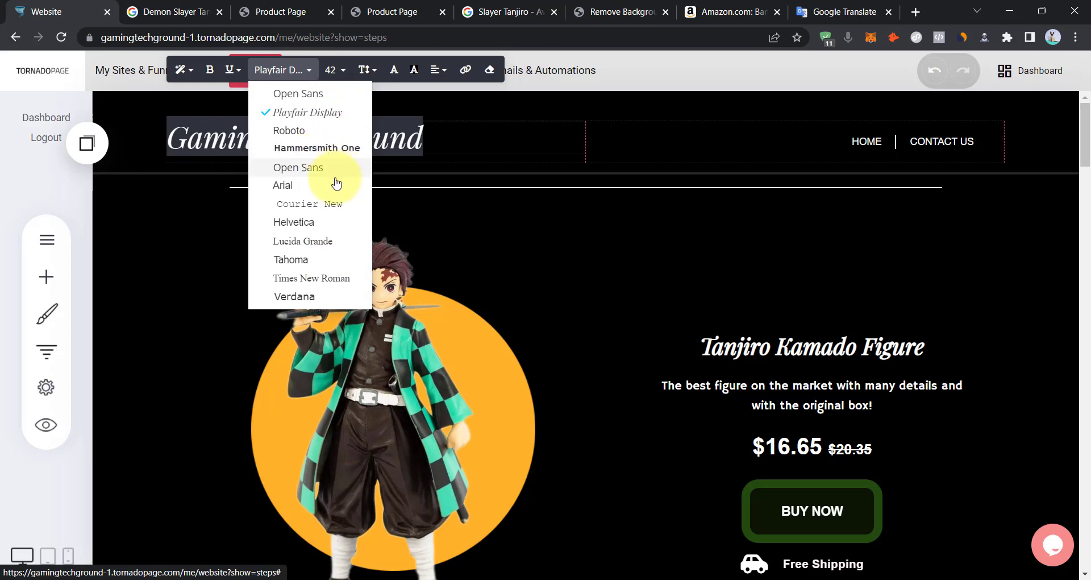
pyautogui.click(307, 241)
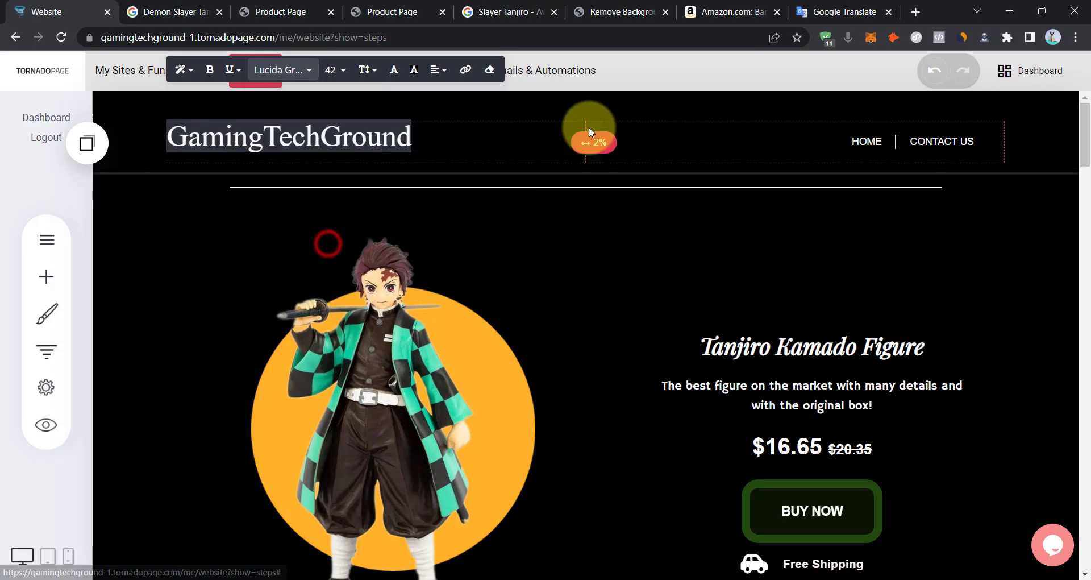
pyautogui.click(588, 127)
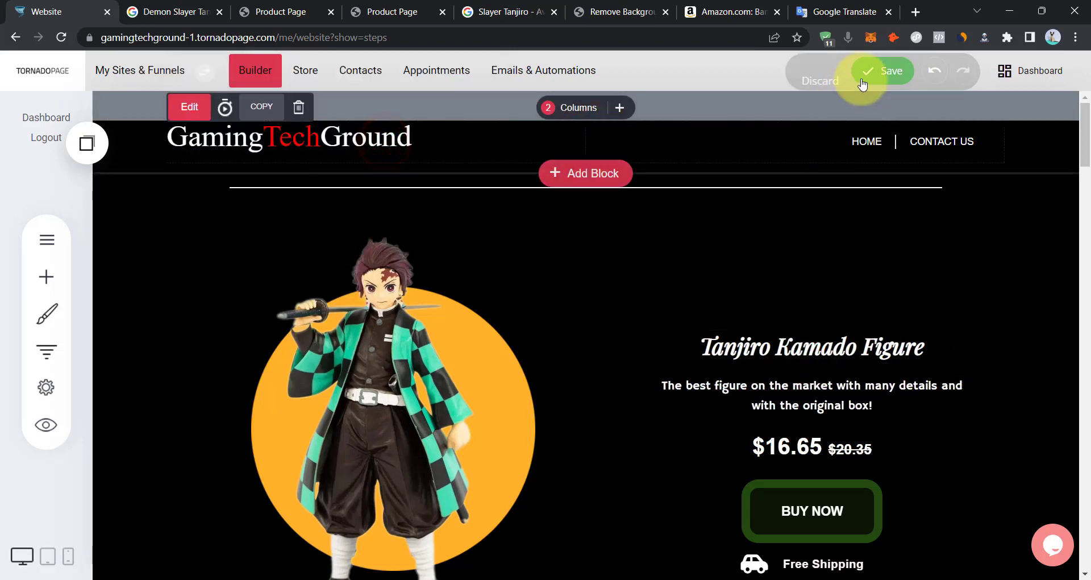
pyautogui.click(869, 81)
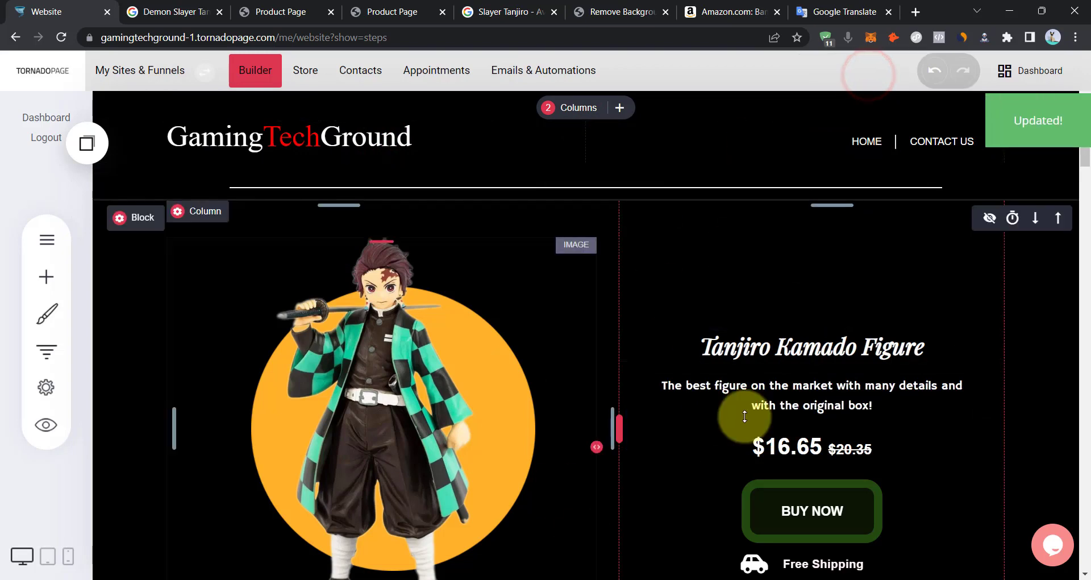
# Center the GamingTechGround heading within its header column and save the page.
pyautogui.doubleClick(291, 138)
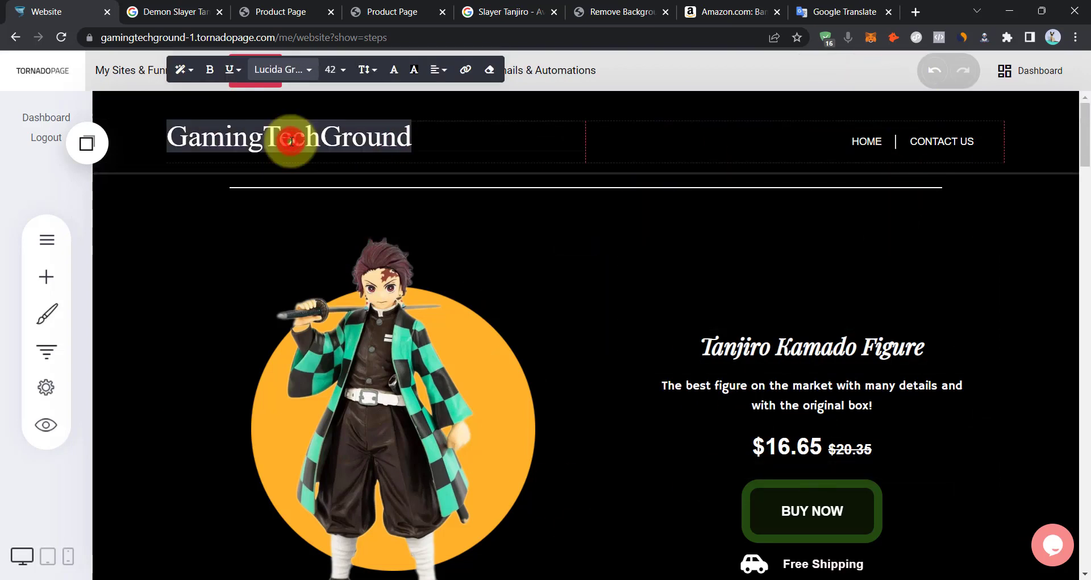
pyautogui.click(434, 69)
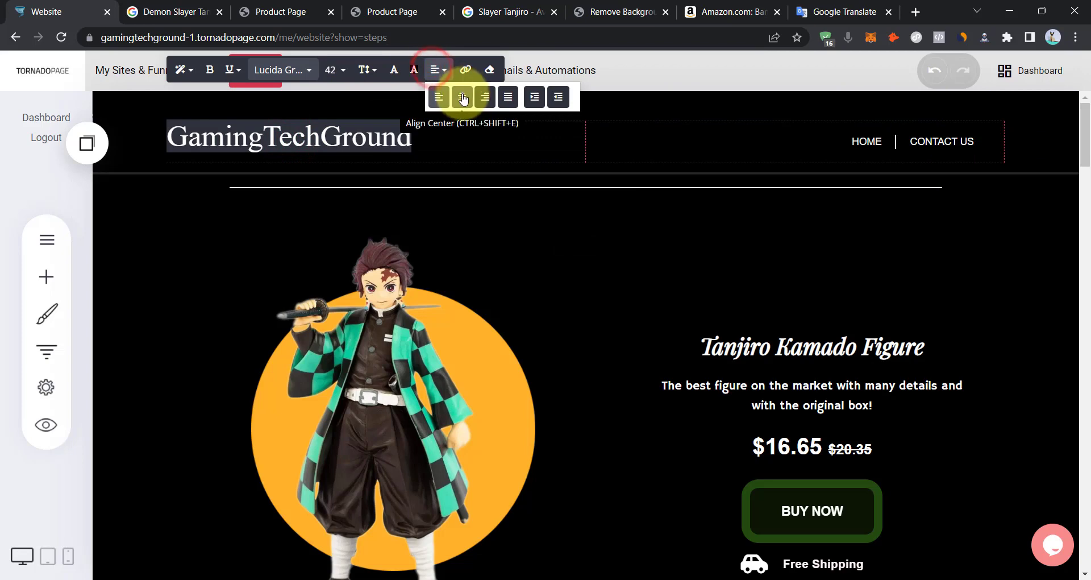
pyautogui.click(463, 98)
pyautogui.click(739, 277)
pyautogui.click(866, 82)
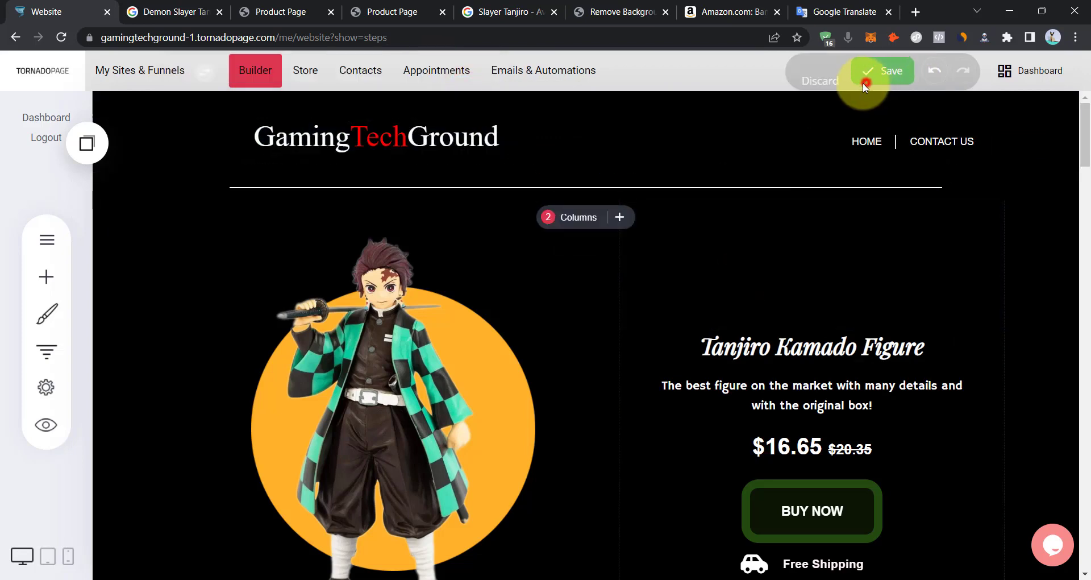
# Check the header in the mobile layout, narrow the heading's column in the desktop layout, and save the page.
pyautogui.click(68, 556)
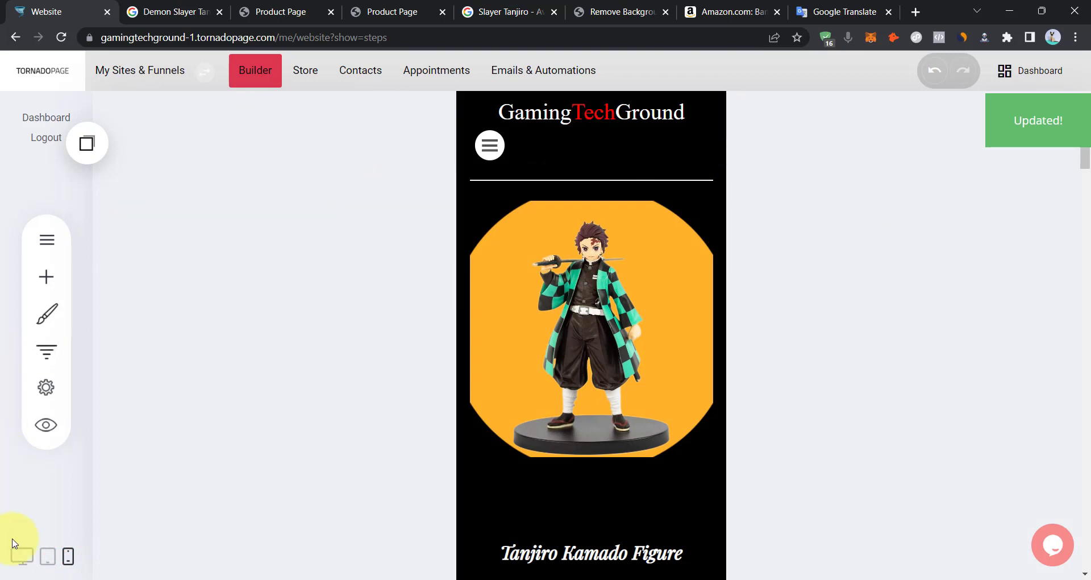
pyautogui.click(21, 556)
pyautogui.moveTo(584, 146); pyautogui.dragTo(443, 146)
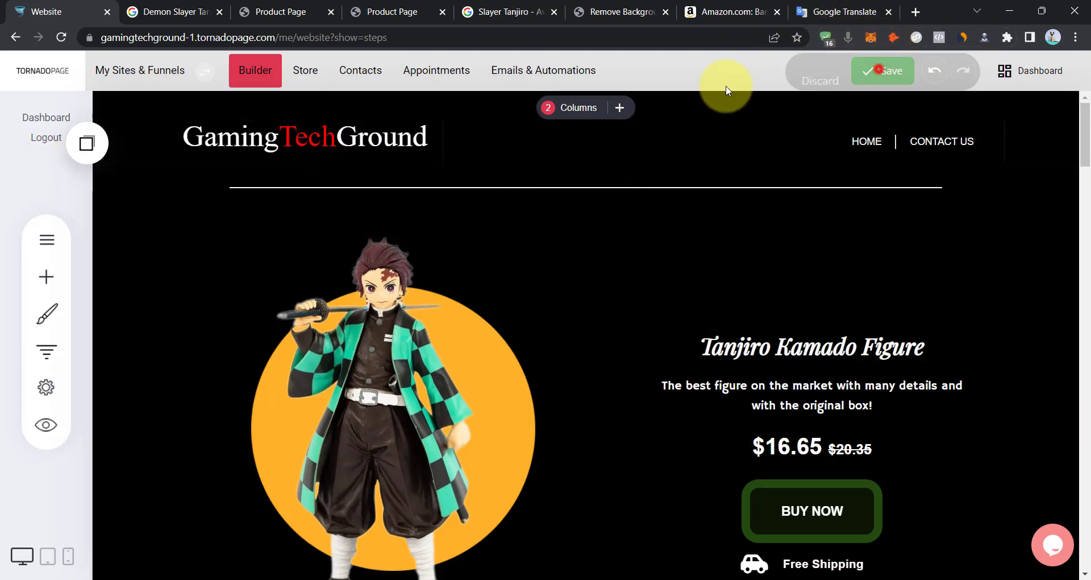
# Examine the header and its collapsed menu in the mobile layout and return to the desktop layout.
pyautogui.click(68, 556)
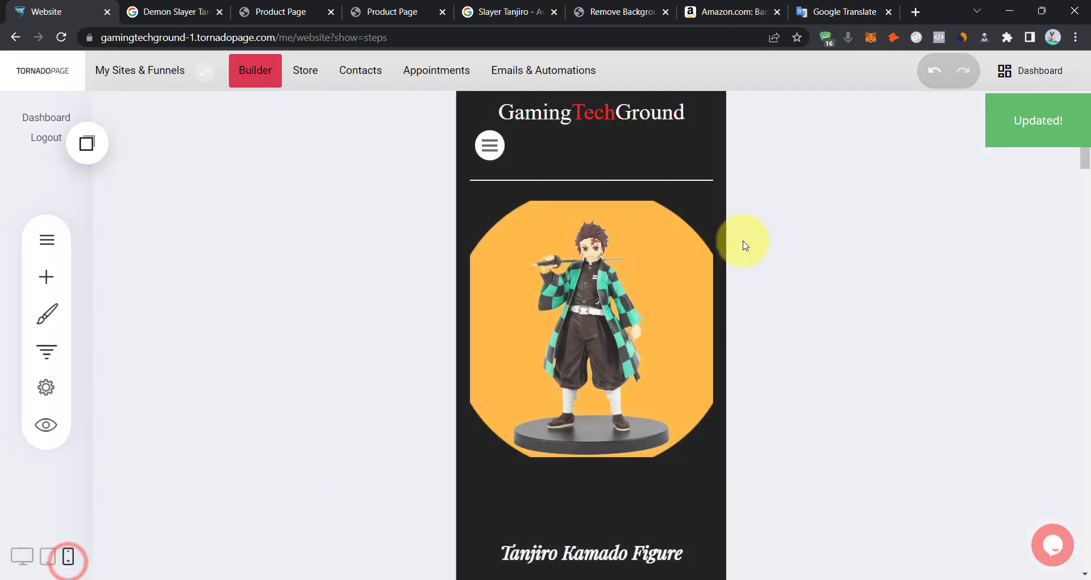
pyautogui.click(496, 146)
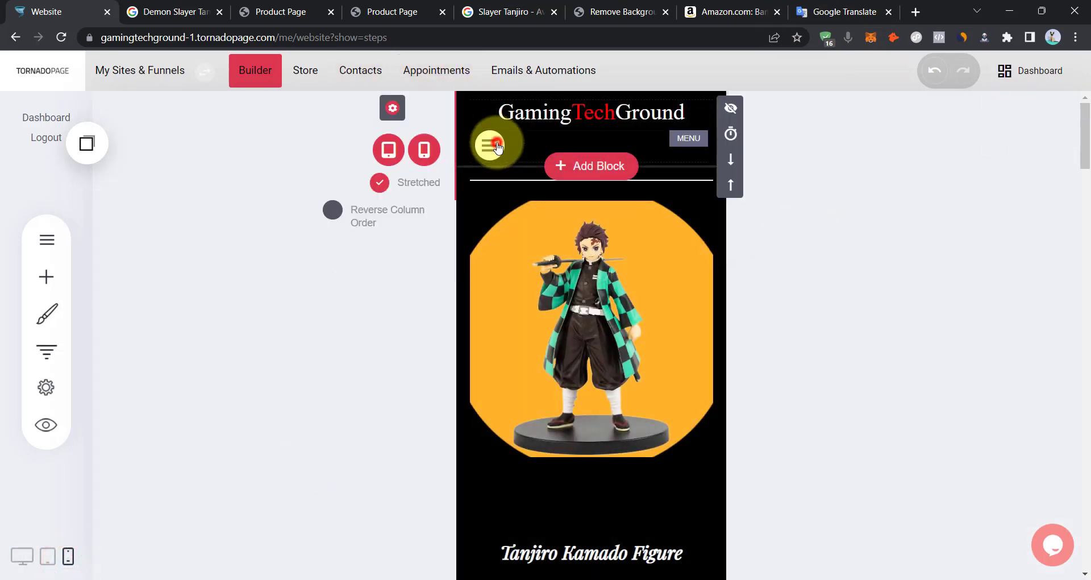
pyautogui.click(23, 560)
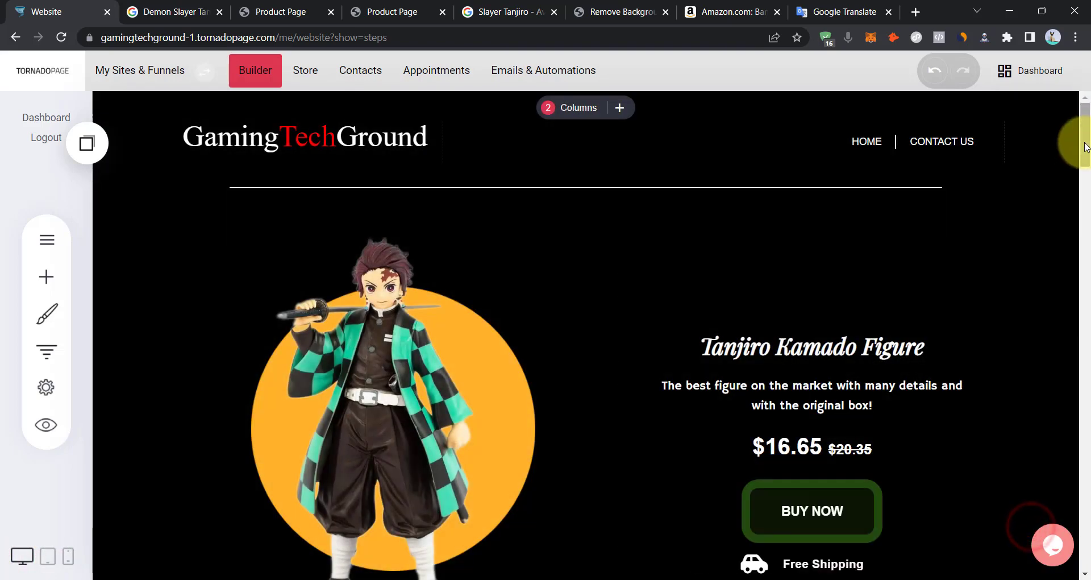
# Examine the heading and description text of the "Why it is an ideal to gift?" section.
pyautogui.moveTo(1085, 147); pyautogui.dragTo(1036, 244)
pyautogui.click(316, 193)
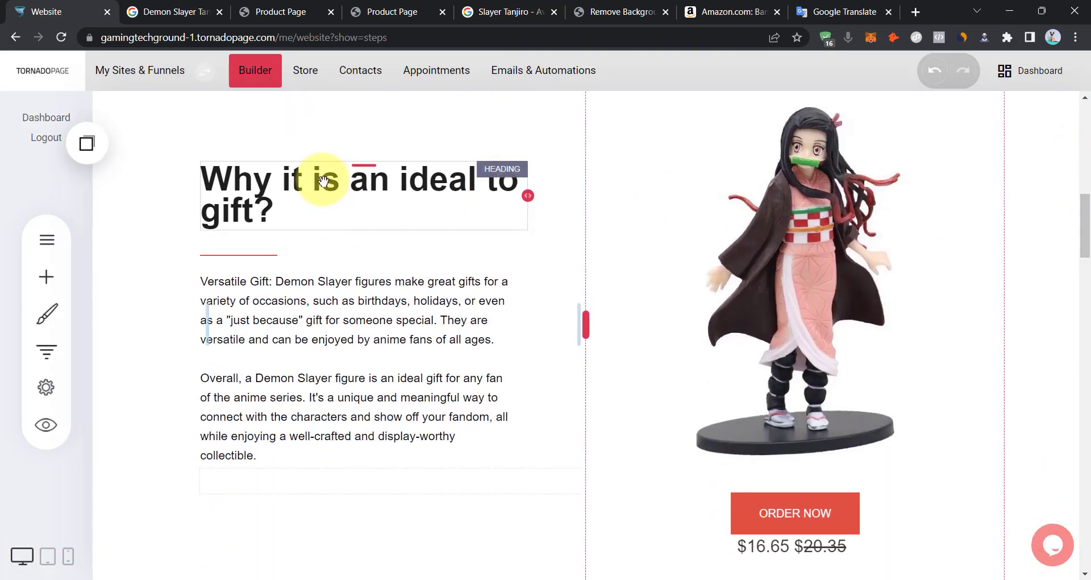
pyautogui.click(215, 179)
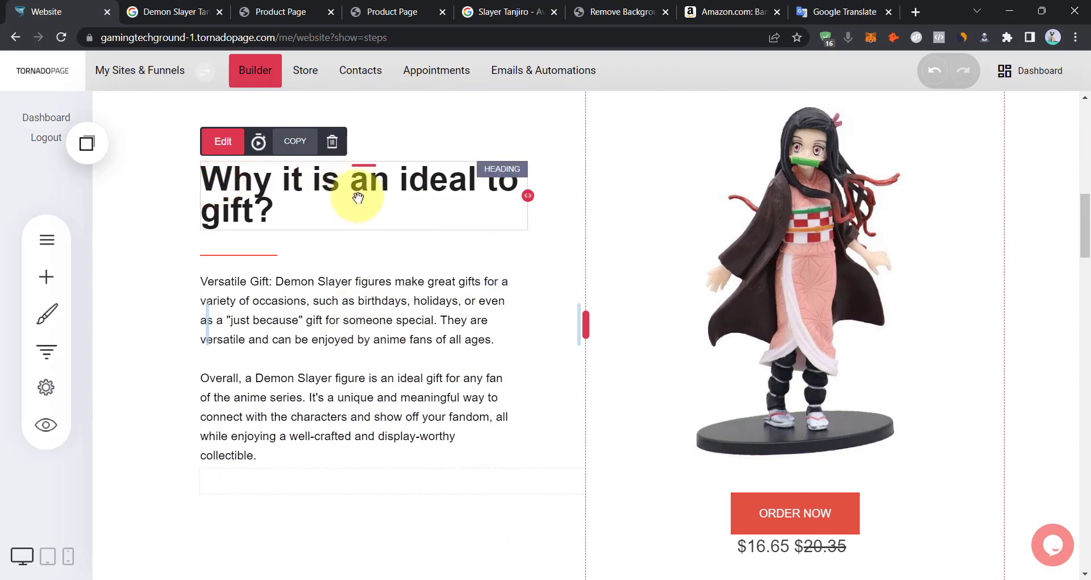
pyautogui.click(338, 304)
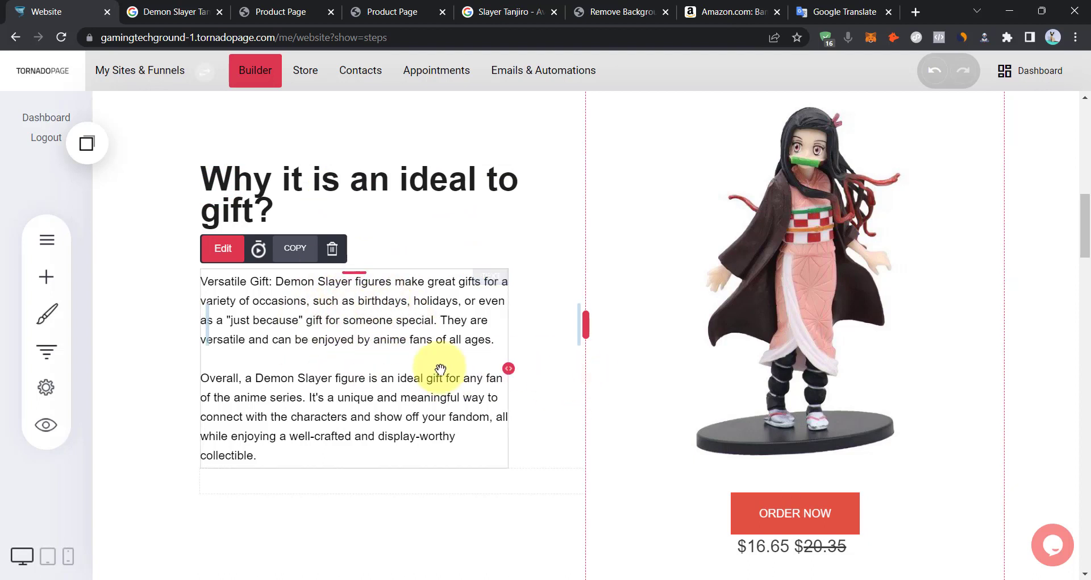
pyautogui.click(417, 307)
pyautogui.click(397, 309)
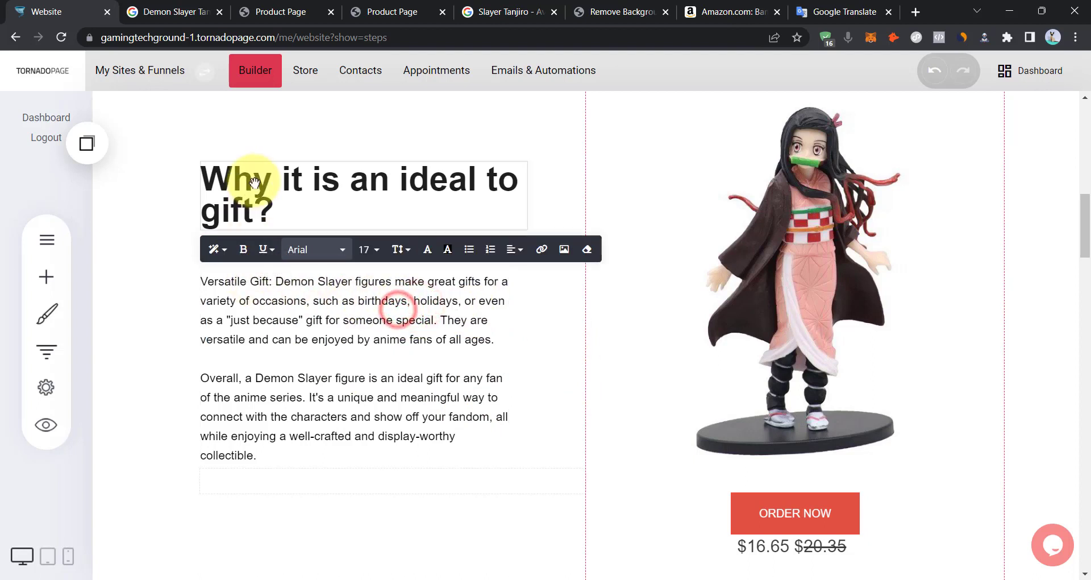
pyautogui.doubleClick(426, 301)
pyautogui.click(462, 301)
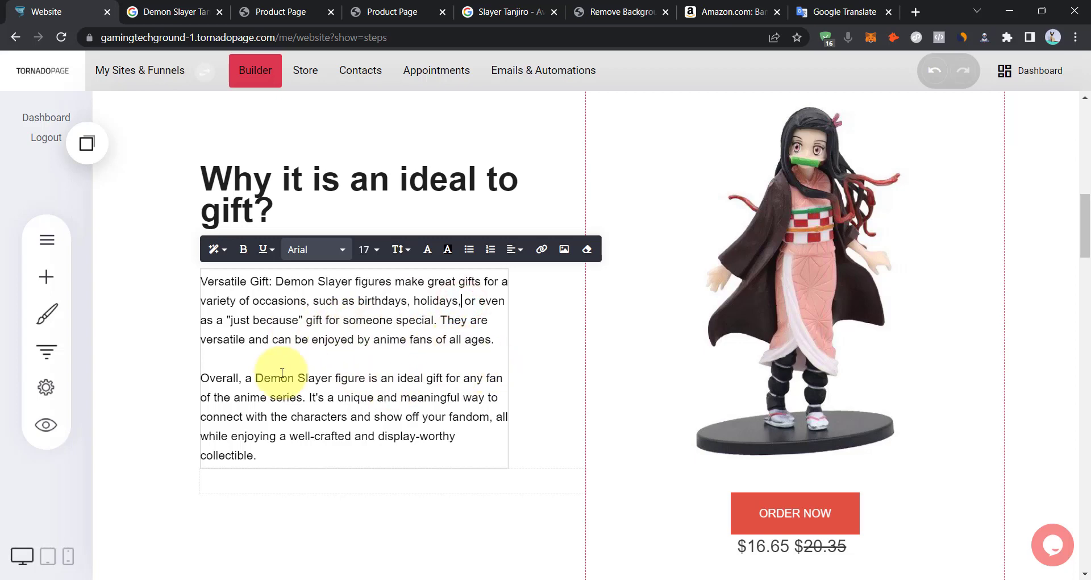
pyautogui.click(559, 349)
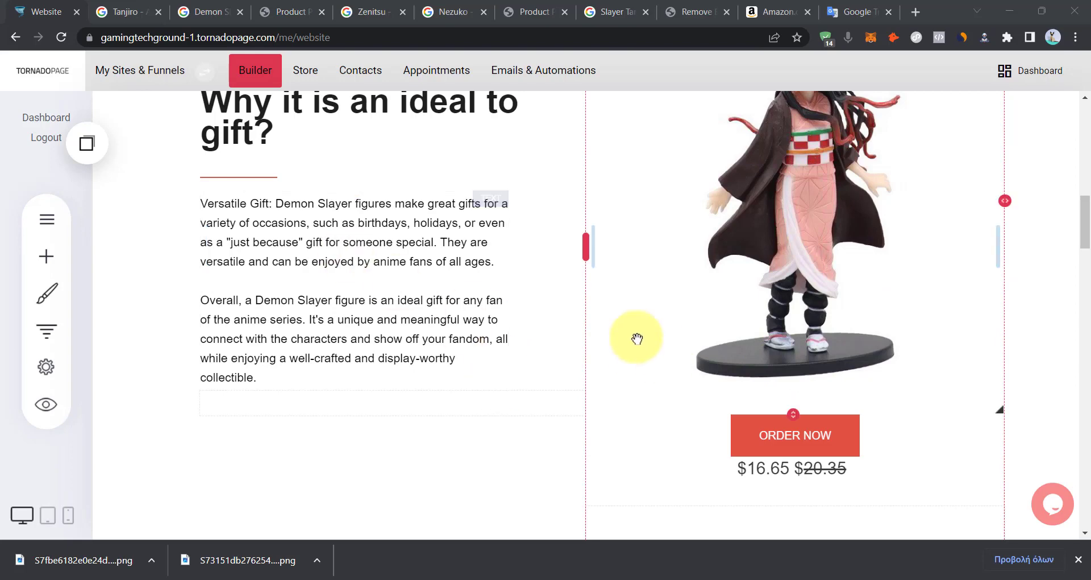
# Switch to the online background remover, remove the backgrounds from the orange-robed and pink-kimono figure photos, and download both transparent images.
pyautogui.scroll(15, 662, 351)
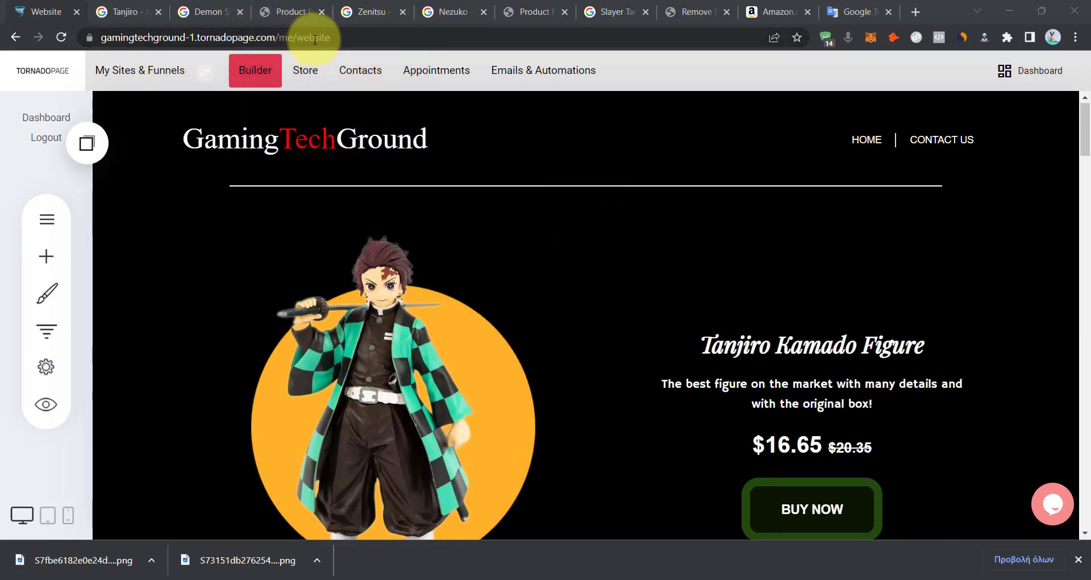
pyautogui.click(700, 17)
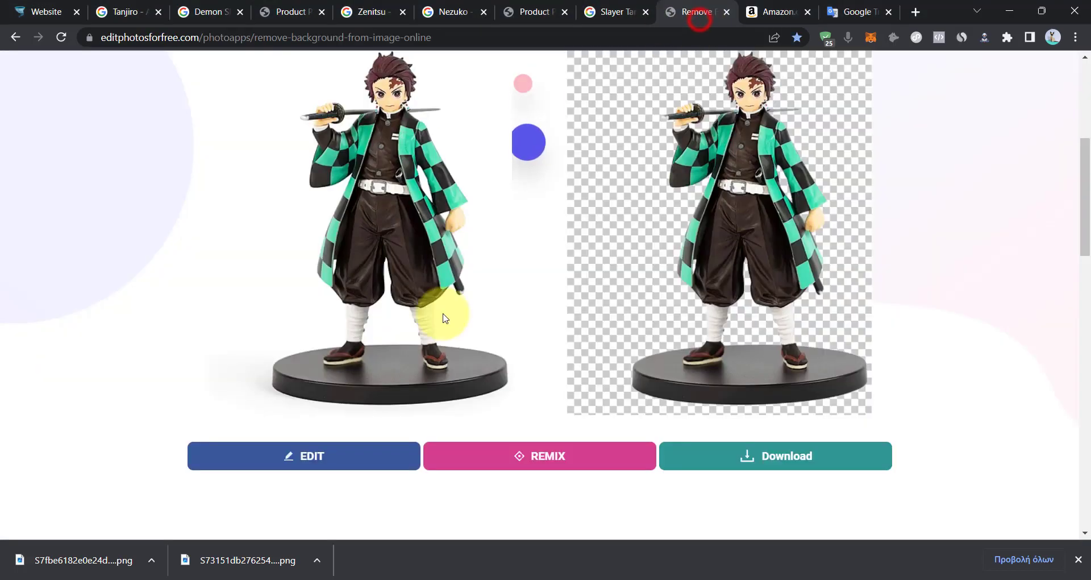
pyautogui.scroll(5, 398, 273)
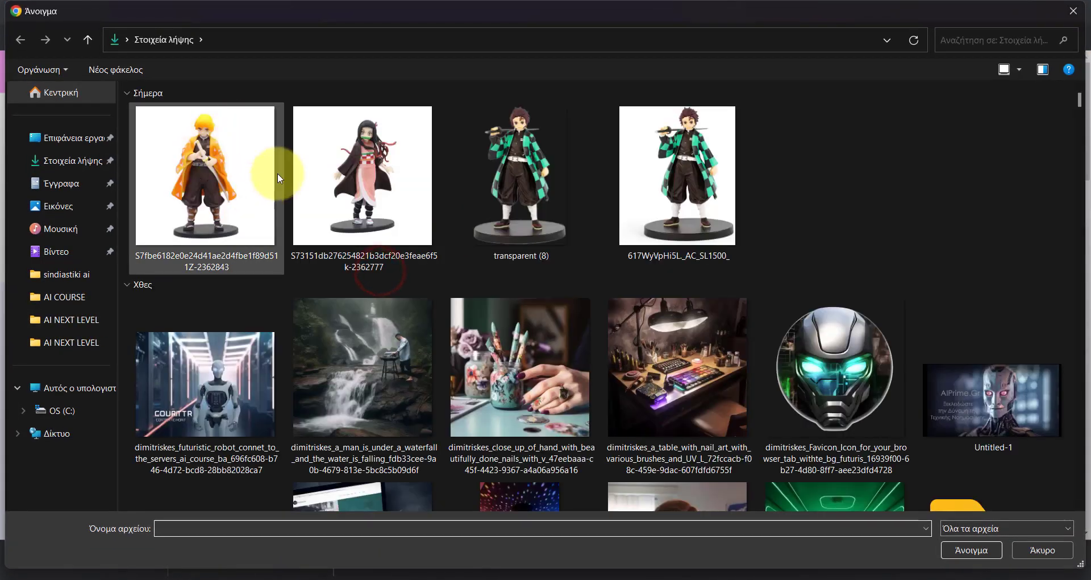
pyautogui.doubleClick(233, 181)
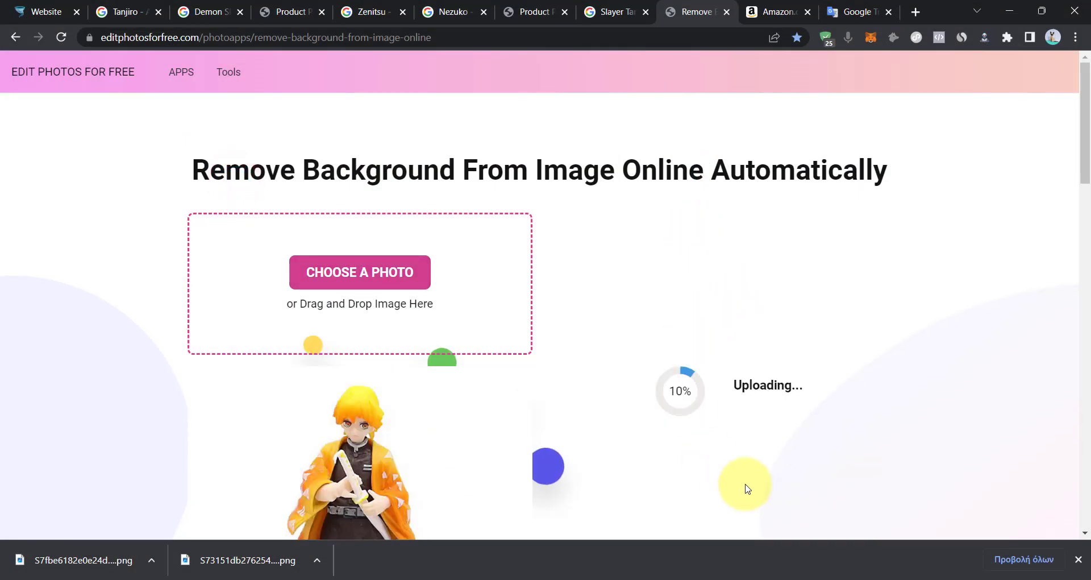
pyautogui.scroll(-5, 739, 500)
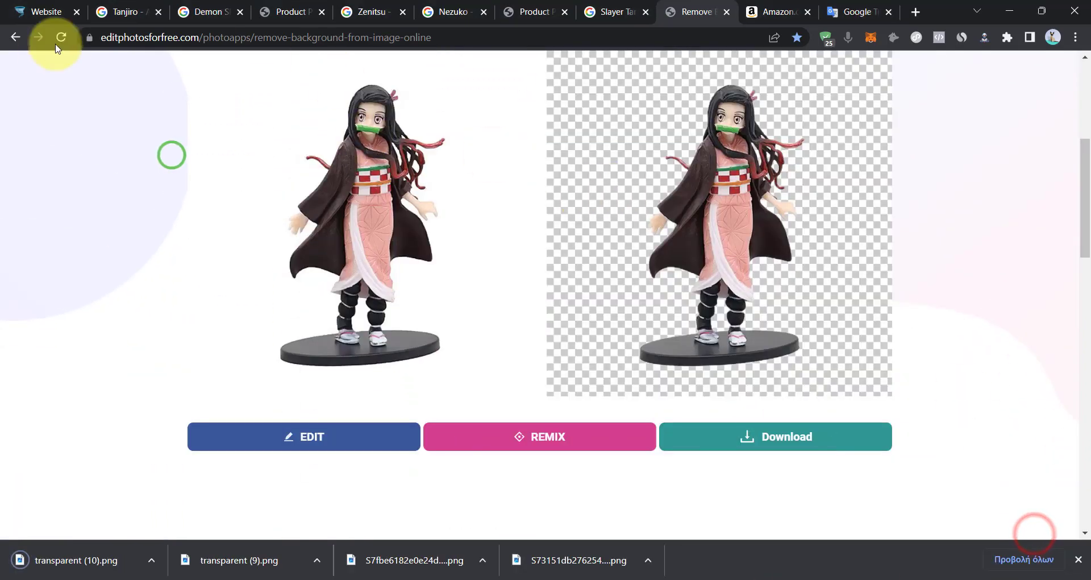
# Return to the website builder and delete the Tanjiro figure image over the orange circle.
pyautogui.click(40, 13)
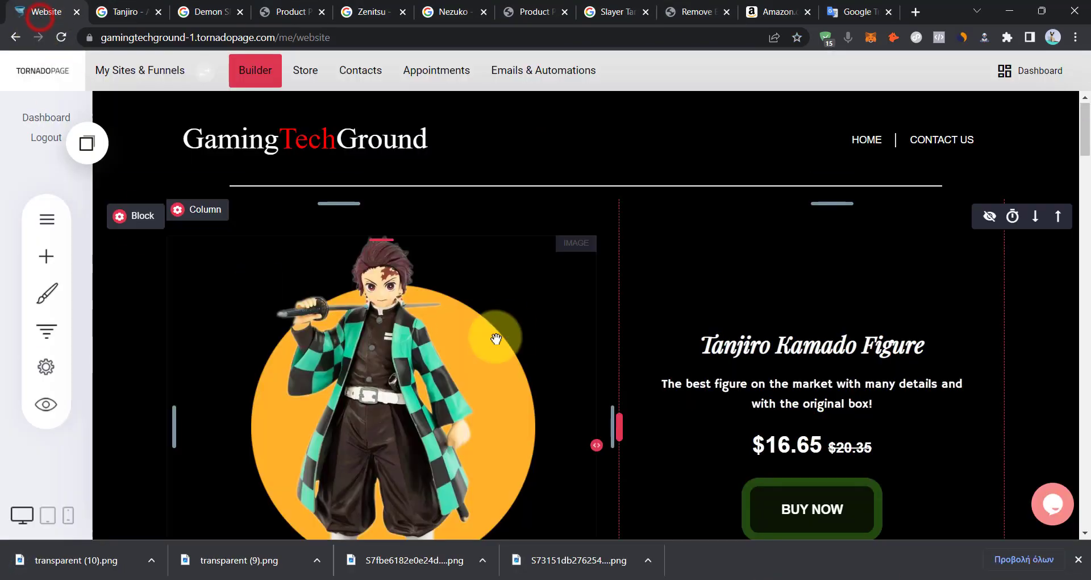
pyautogui.scroll(-3, 368, 283)
pyautogui.scroll(3, 494, 297)
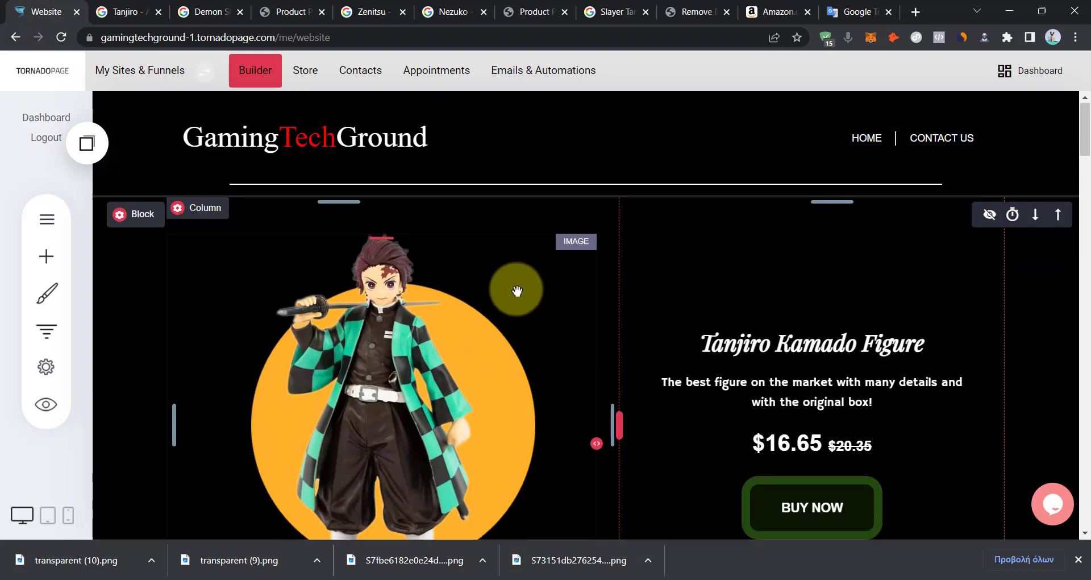
pyautogui.click(428, 415)
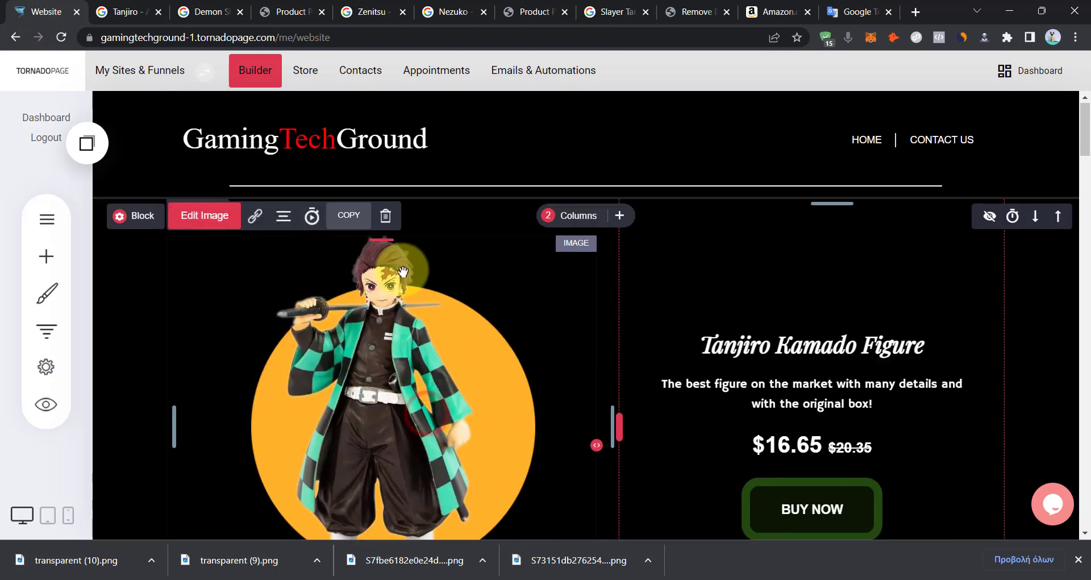
pyautogui.click(385, 223)
pyautogui.click(547, 316)
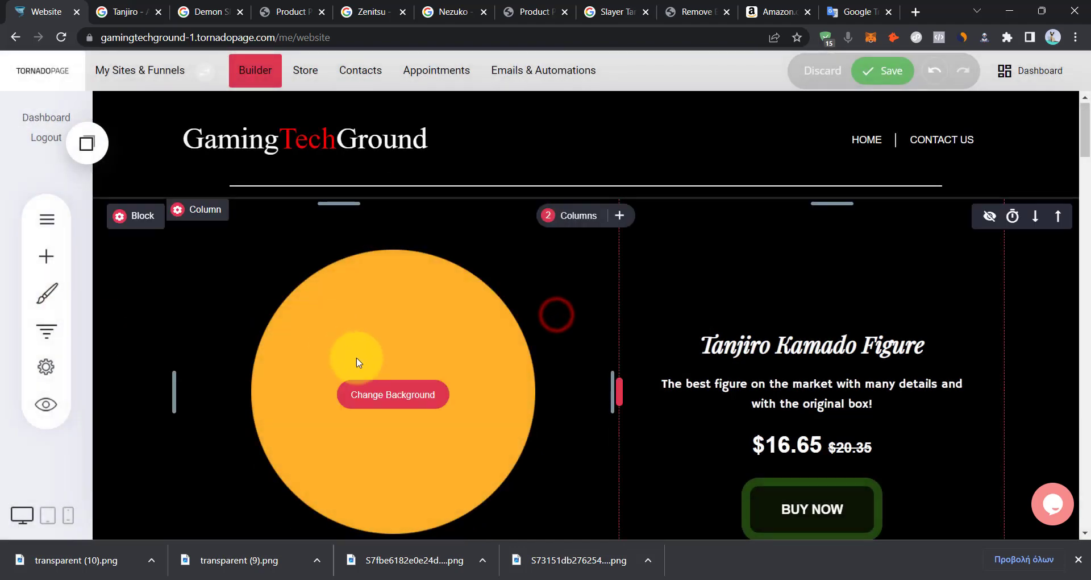
# Insert an image gallery element into the column with the orange circle background.
pyautogui.click(47, 257)
pyautogui.scroll(-5, 193, 347)
pyautogui.moveTo(142, 361); pyautogui.dragTo(421, 445)
# Upload the transparent (9) and transparent (10) figure images to the file manager for the gallery.
pyautogui.click(810, 196)
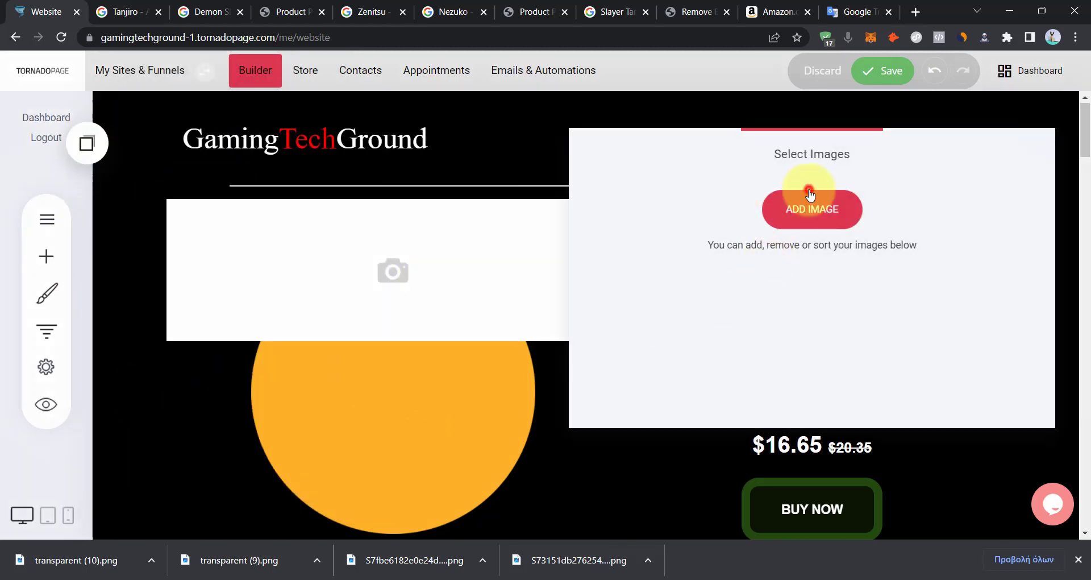
pyautogui.click(424, 465)
pyautogui.click(191, 137)
pyautogui.keyDown('ctrl'); pyautogui.click(341, 158); pyautogui.keyUp('ctrl')
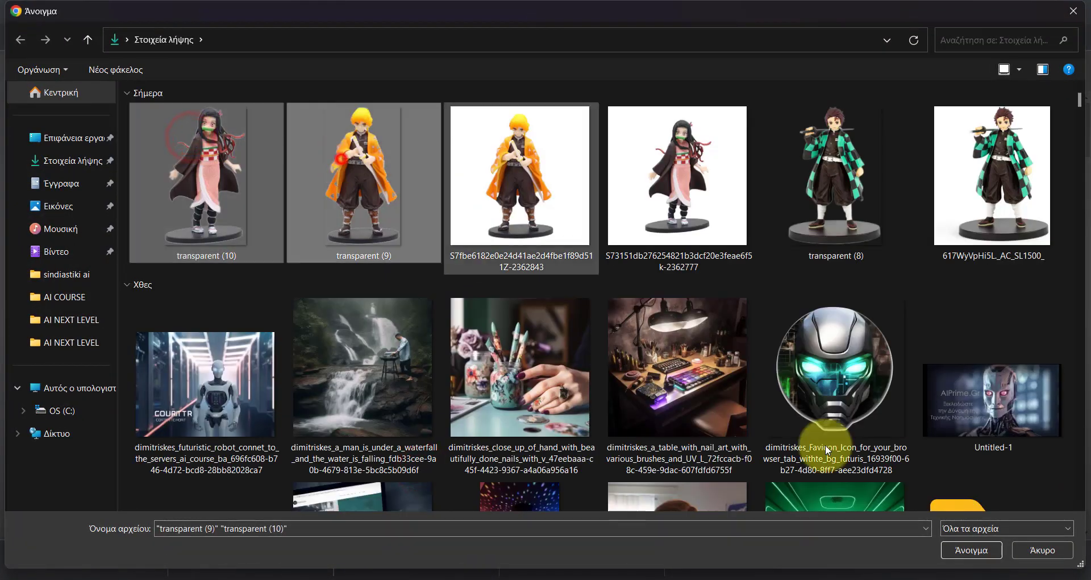
pyautogui.click(971, 548)
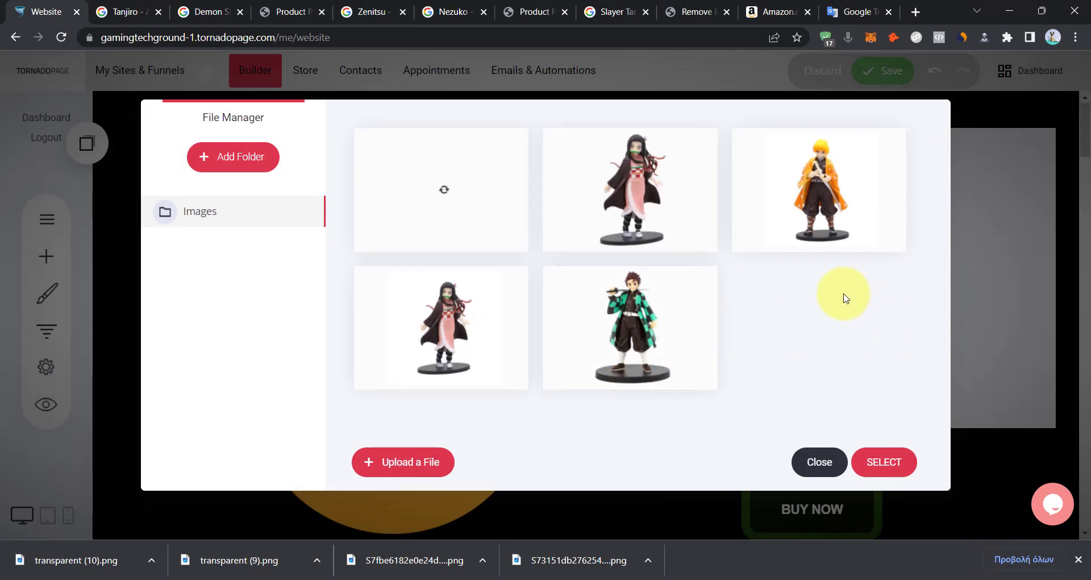
# Add the Tanjiro image and the two newly uploaded transparent figure images to the gallery.
pyautogui.click(604, 338)
pyautogui.click(637, 206)
pyautogui.click(427, 190)
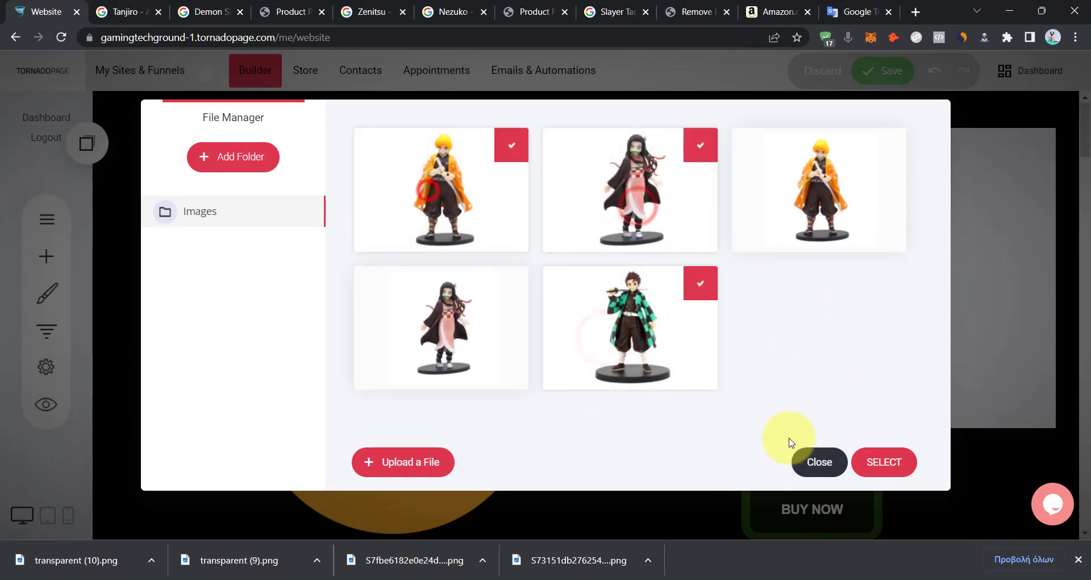
pyautogui.click(884, 462)
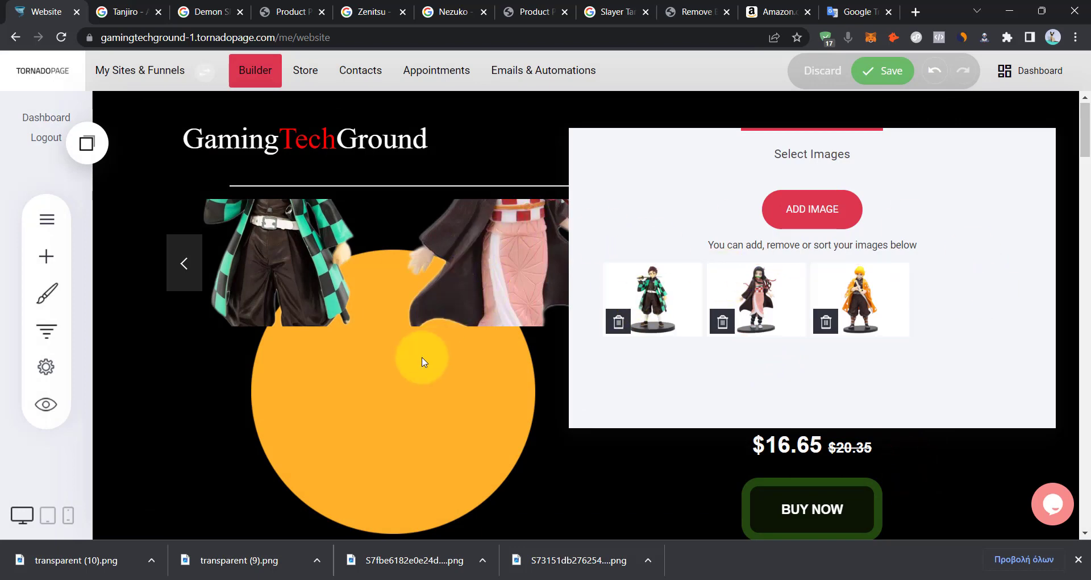
# Set the gallery carousel's layout to 1 image per row.
pyautogui.click(407, 324)
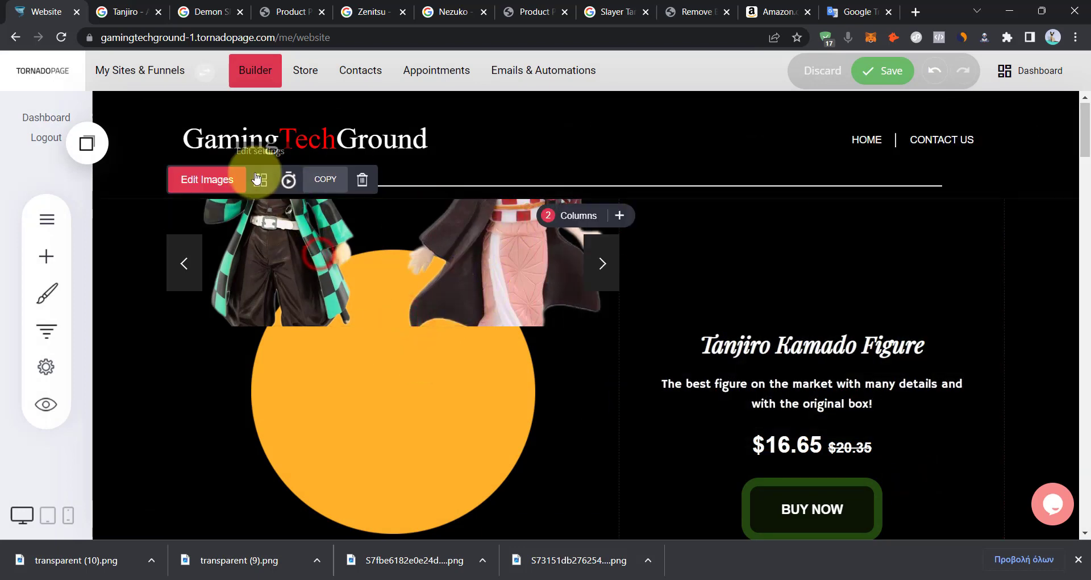
pyautogui.click(253, 175)
pyautogui.moveTo(684, 305); pyautogui.dragTo(661, 304)
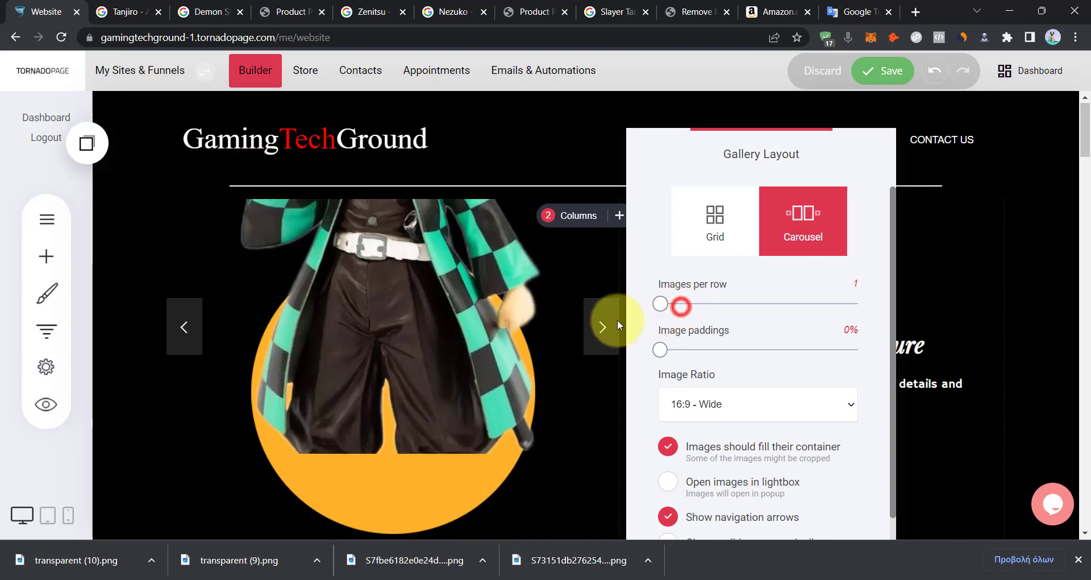
# Try the 1:1 - Square and 4:3 - Standard image ratios on the gallery carousel.
pyautogui.click(725, 403)
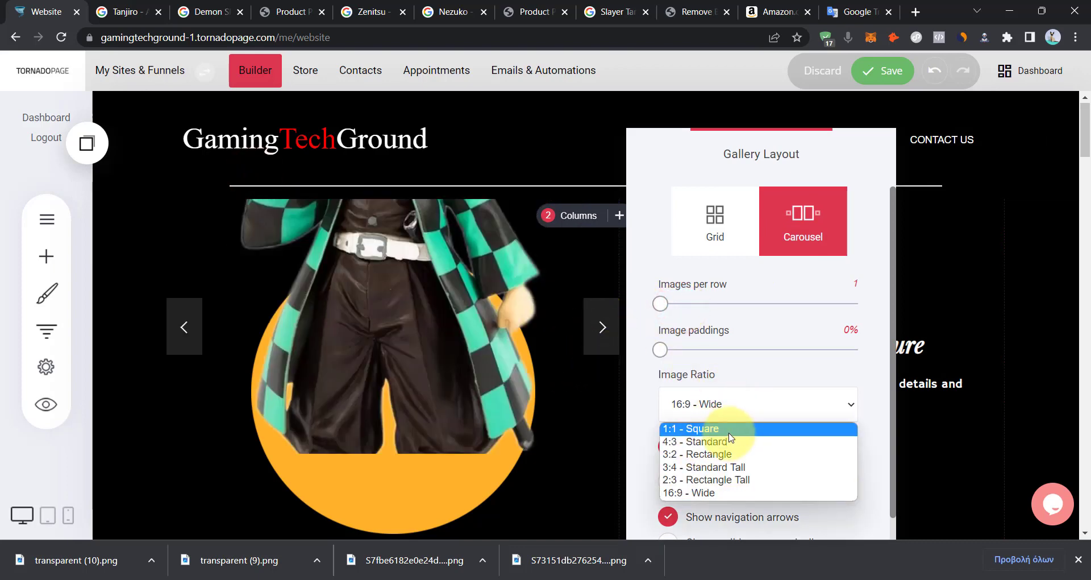
pyautogui.click(729, 430)
pyautogui.click(710, 404)
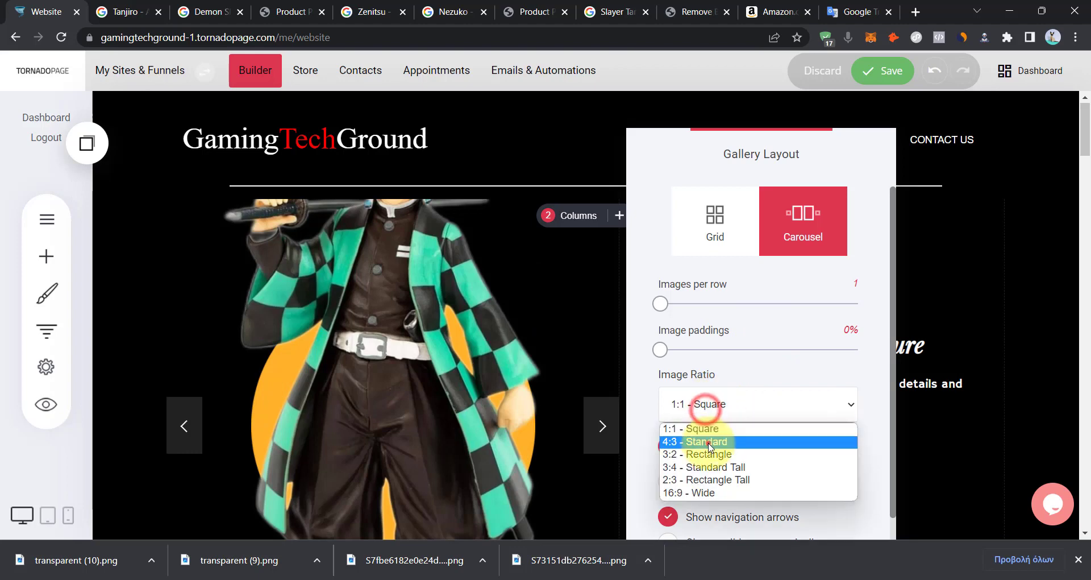
pyautogui.click(706, 441)
pyautogui.click(721, 405)
pyautogui.click(721, 431)
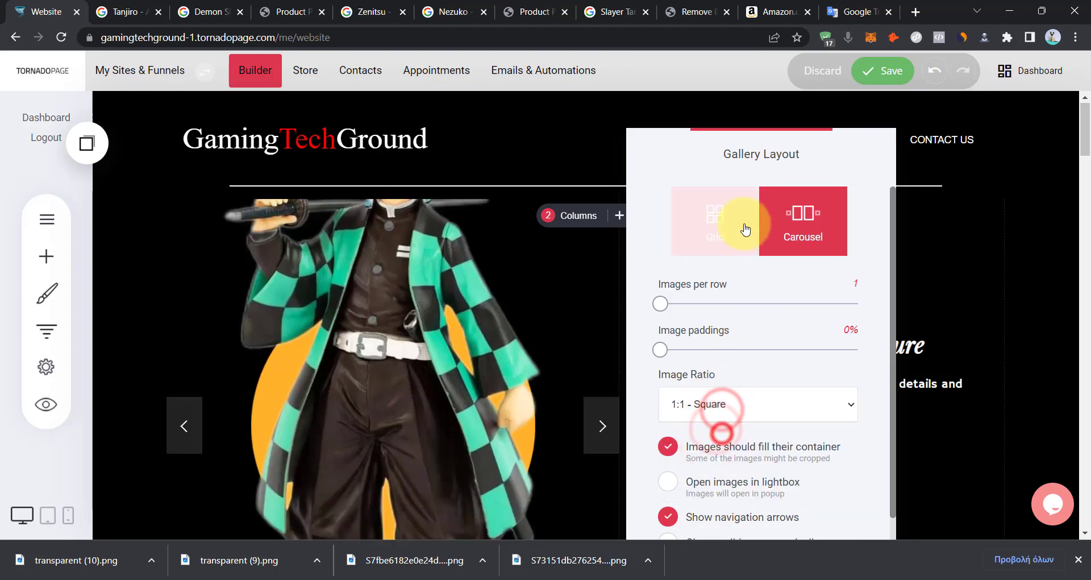
# Set the gallery's image ratio to 4:3 - Standard and disable making images fill their container.
pyautogui.click(392, 365)
pyautogui.click(384, 294)
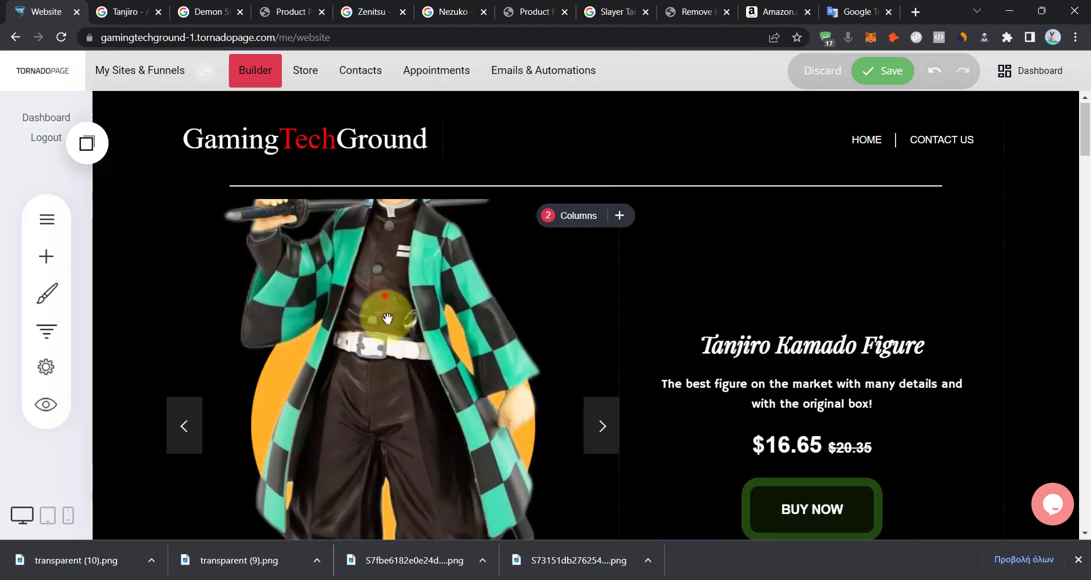
pyautogui.click(402, 331)
pyautogui.click(801, 376)
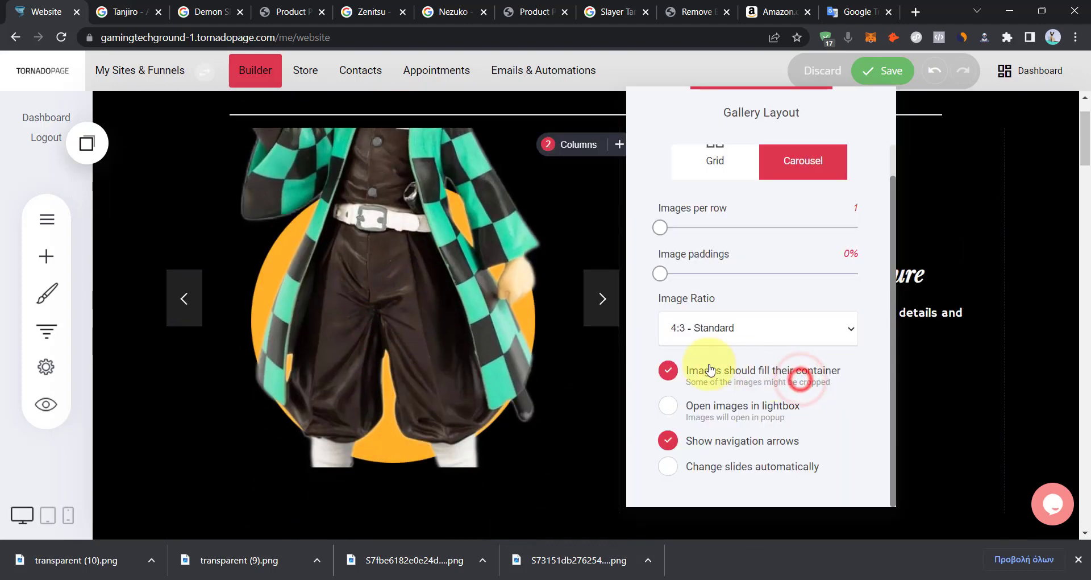
pyautogui.click(712, 377)
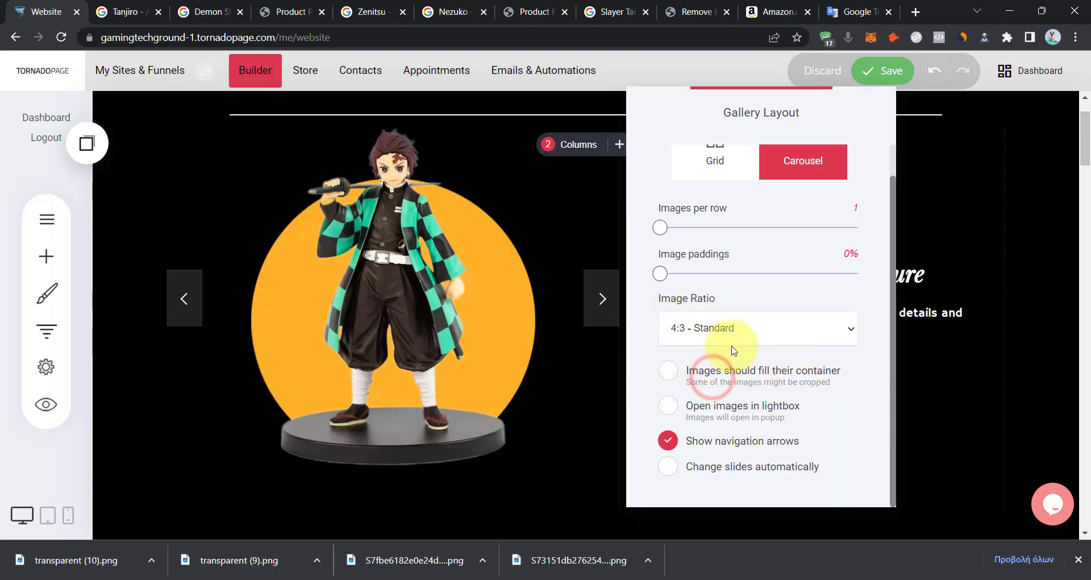
pyautogui.click(728, 339)
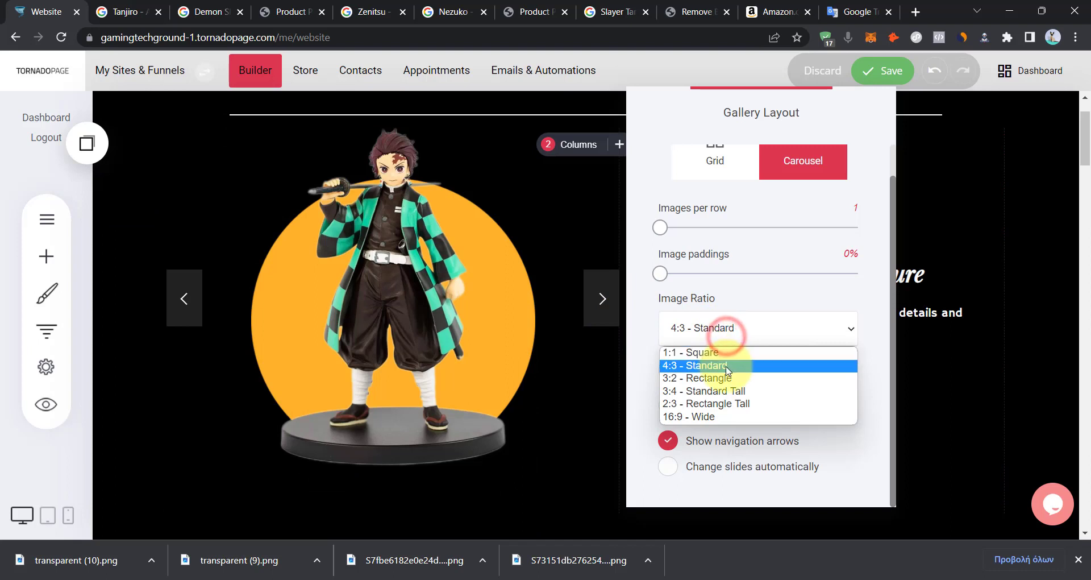
pyautogui.click(726, 364)
pyautogui.click(728, 329)
pyautogui.click(728, 328)
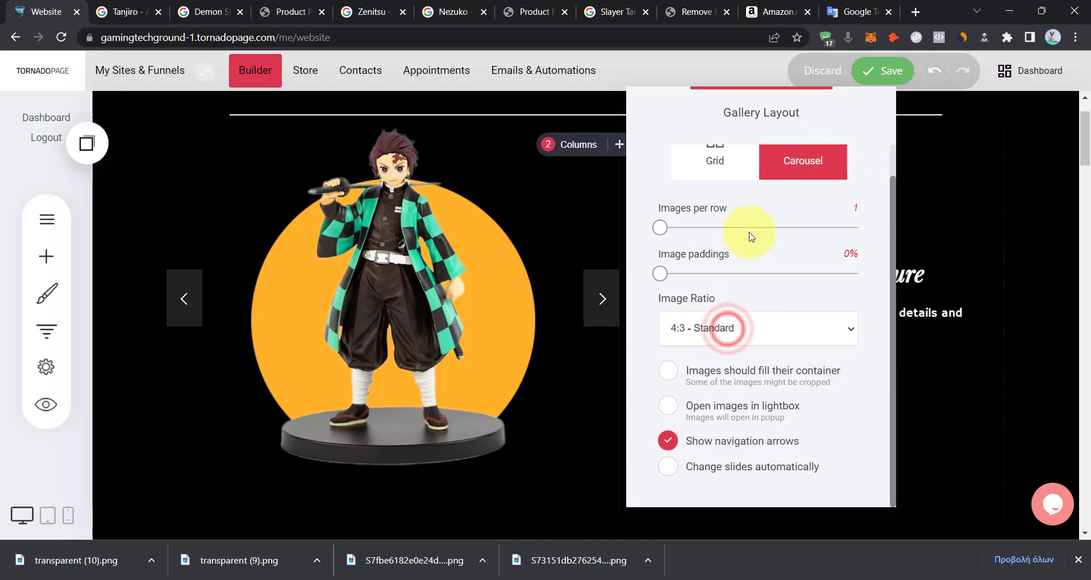
# Make the gallery change slides automatically with a 3000 ms slide delay and save the page.
pyautogui.scroll(-1, 766, 454)
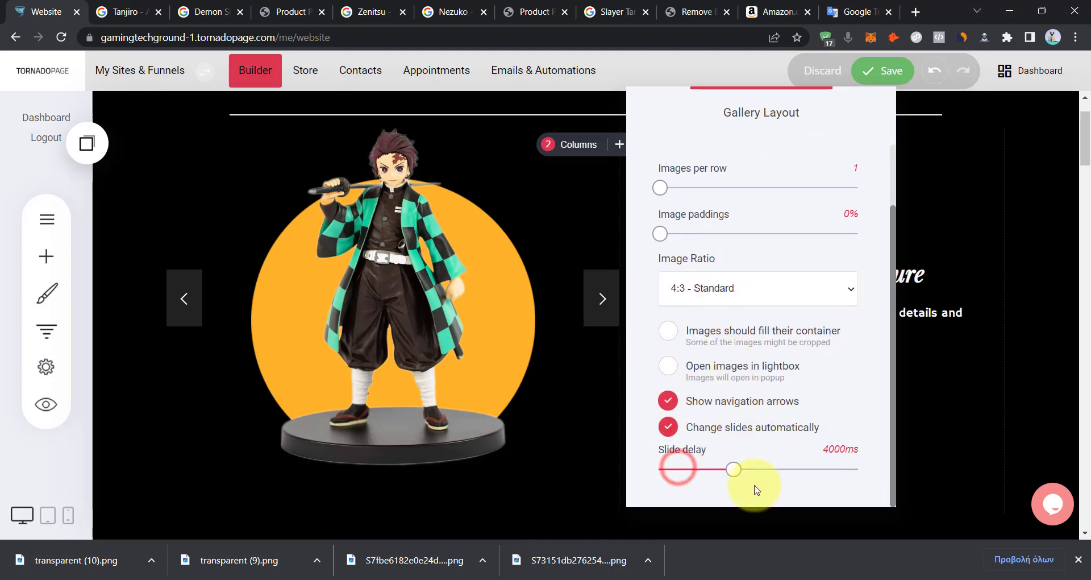
pyautogui.moveTo(738, 467); pyautogui.dragTo(728, 474)
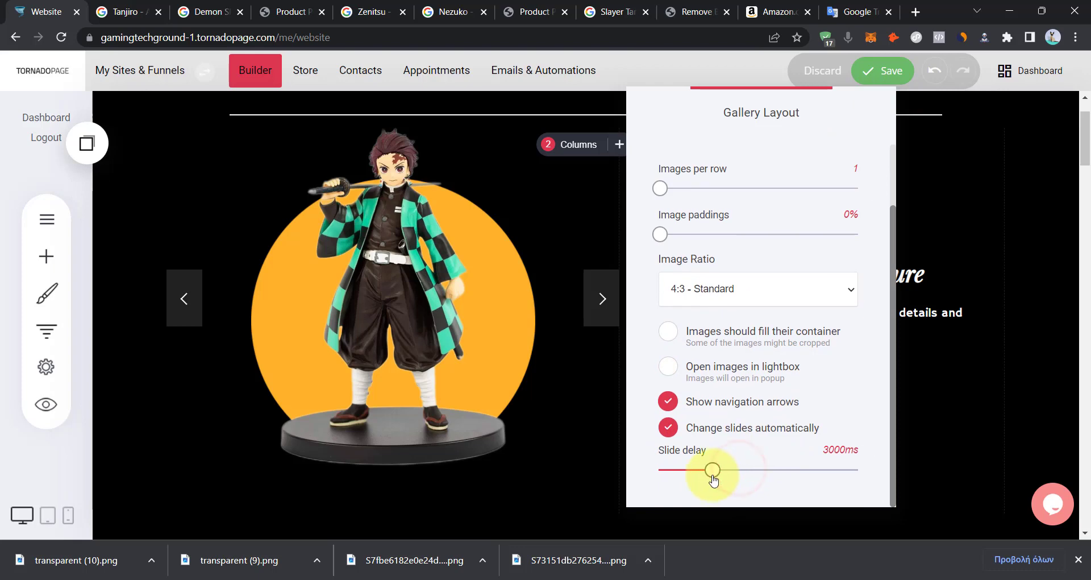
pyautogui.click(426, 344)
pyautogui.click(882, 72)
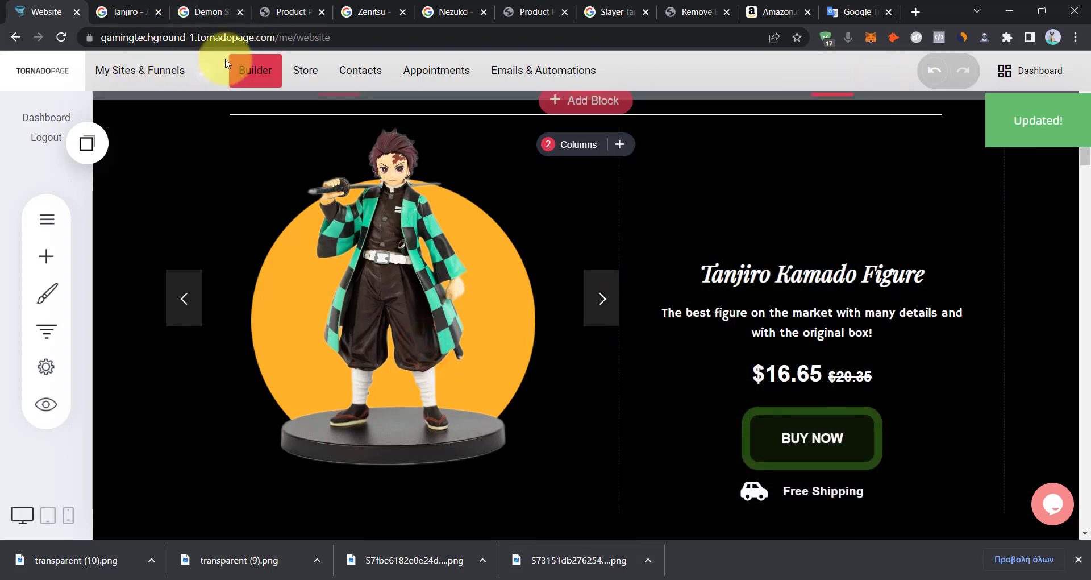
# Preview the gamingtechground-1 funnel in a new tab and check the rotating figure carousel.
pyautogui.click(145, 71)
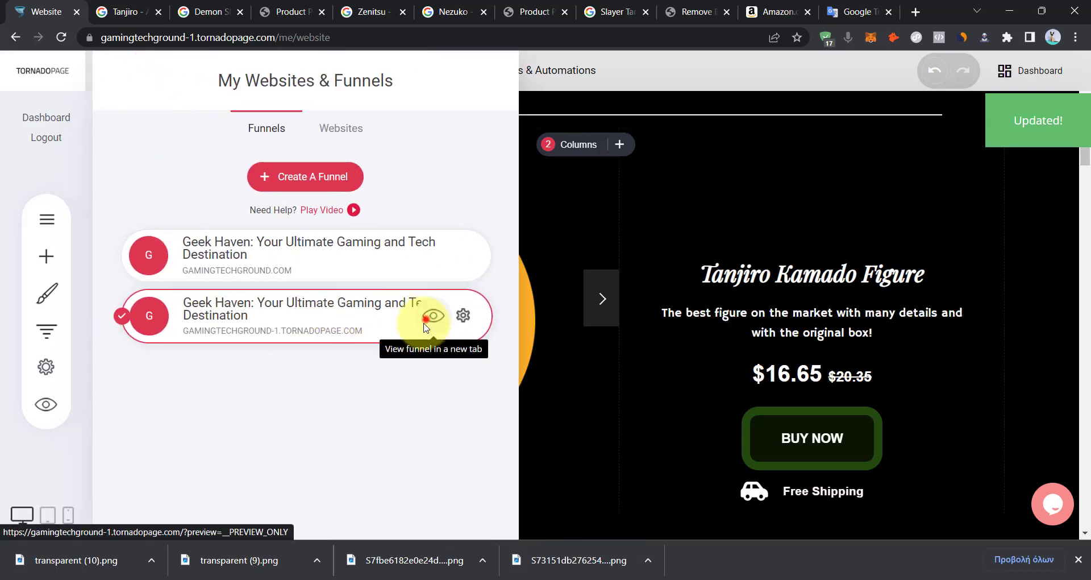
pyautogui.click(421, 324)
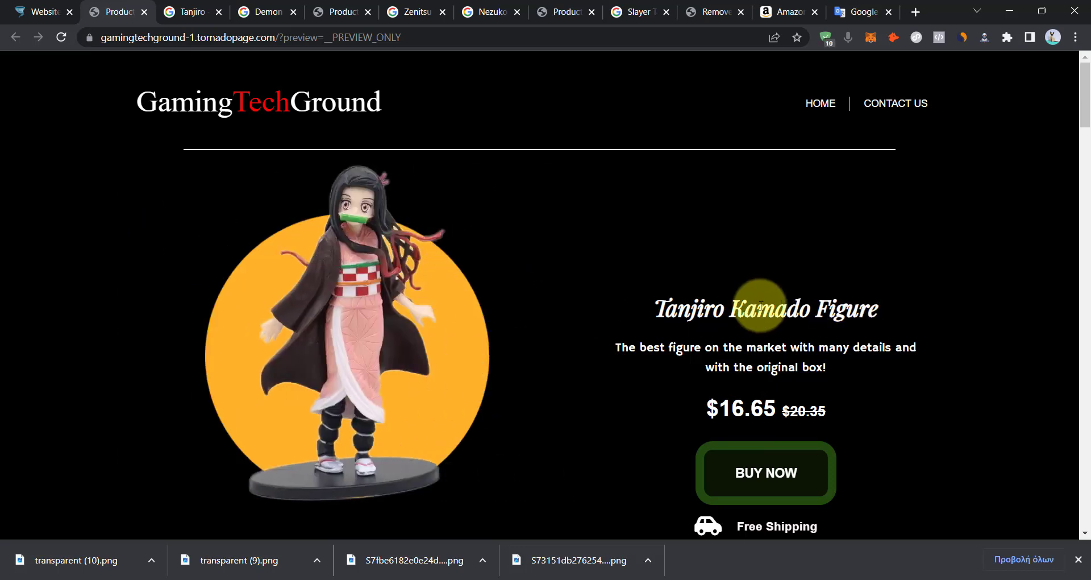
pyautogui.scroll(-1, 784, 306)
pyautogui.scroll(1, 777, 301)
# Return to the builder, reduce the empty space above the Tanjiro Kamado Figure heading, and save the page.
pyautogui.click(35, 12)
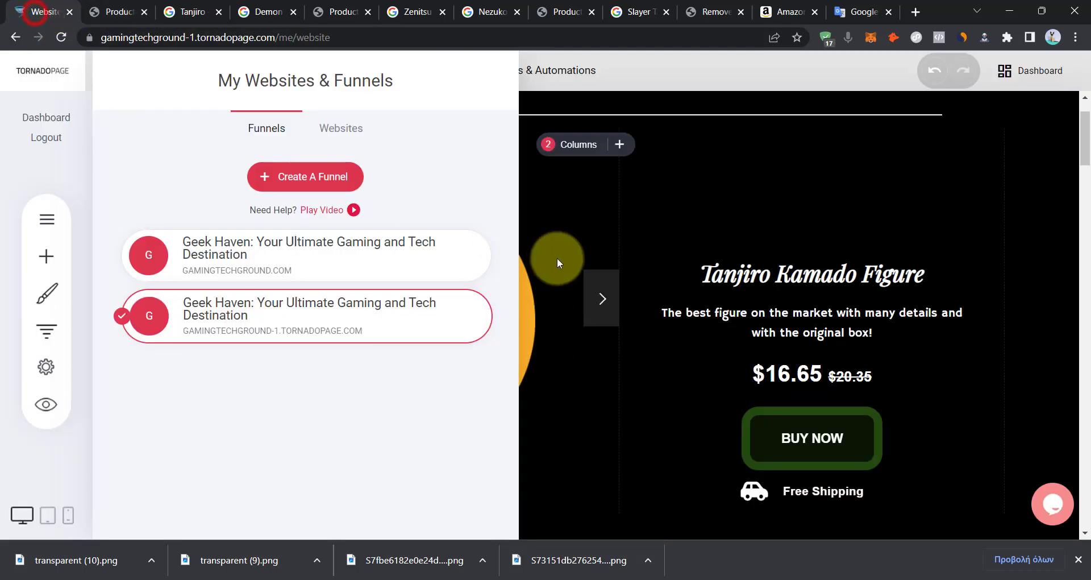
pyautogui.scroll(2, 580, 222)
pyautogui.moveTo(787, 325); pyautogui.dragTo(950, 229)
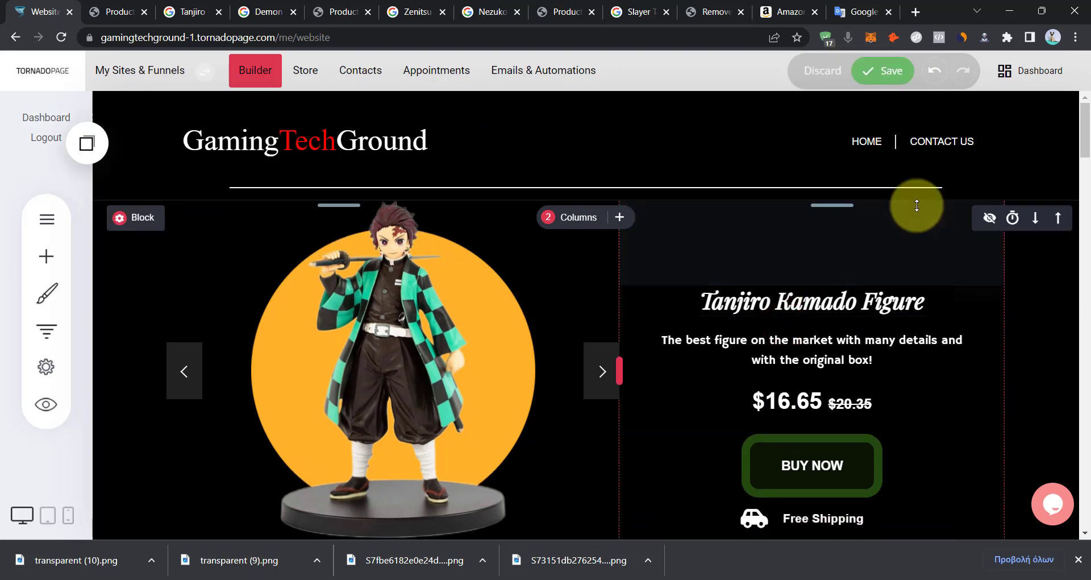
pyautogui.click(882, 70)
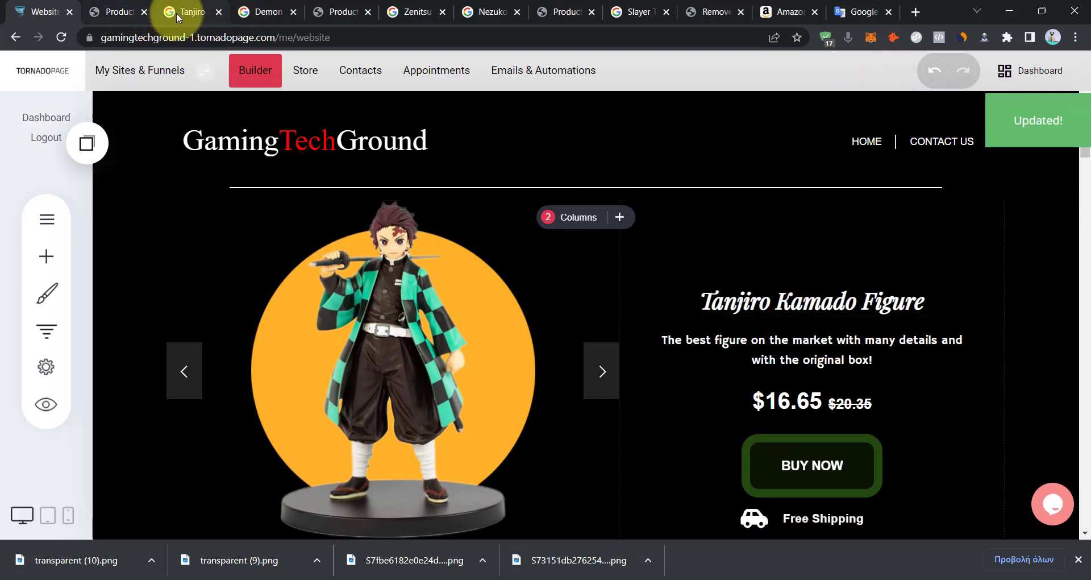
# Check the refreshed product page preview, return to the builder, move the Tanjiro Kamado Figure heading higher, and save the page.
pyautogui.click(116, 11)
pyautogui.click(62, 37)
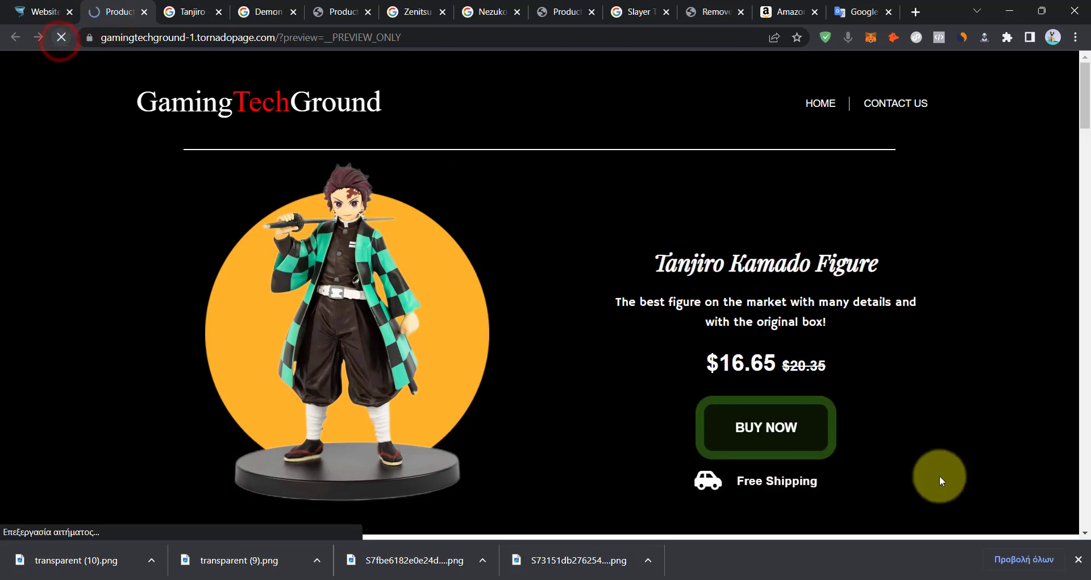
pyautogui.click(15, 17)
pyautogui.click(770, 244)
pyautogui.click(881, 73)
# Reload the product page preview and advance through the figure carousel manually to check the layout.
pyautogui.click(123, 11)
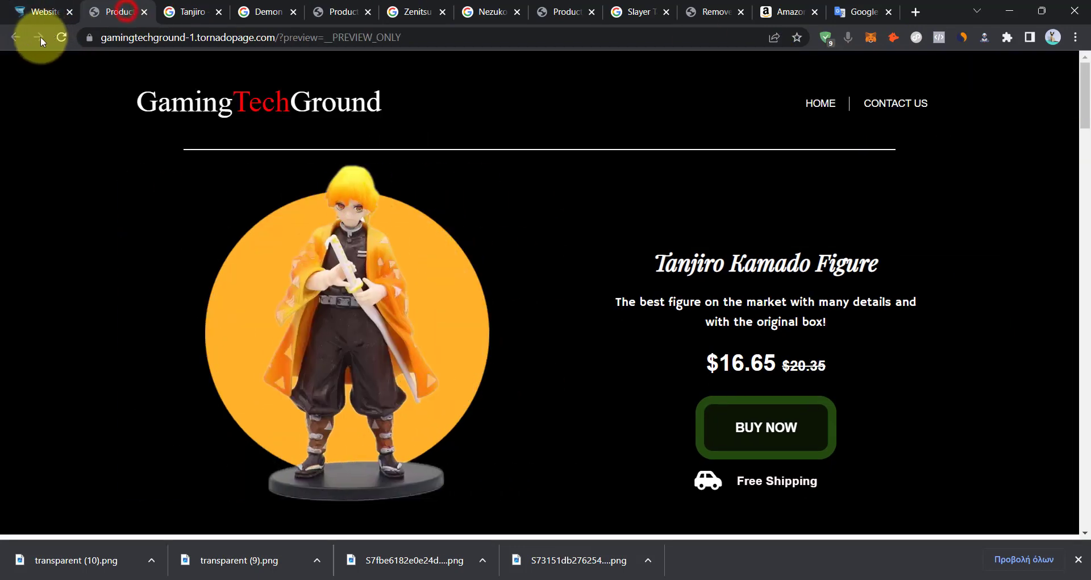
pyautogui.click(62, 37)
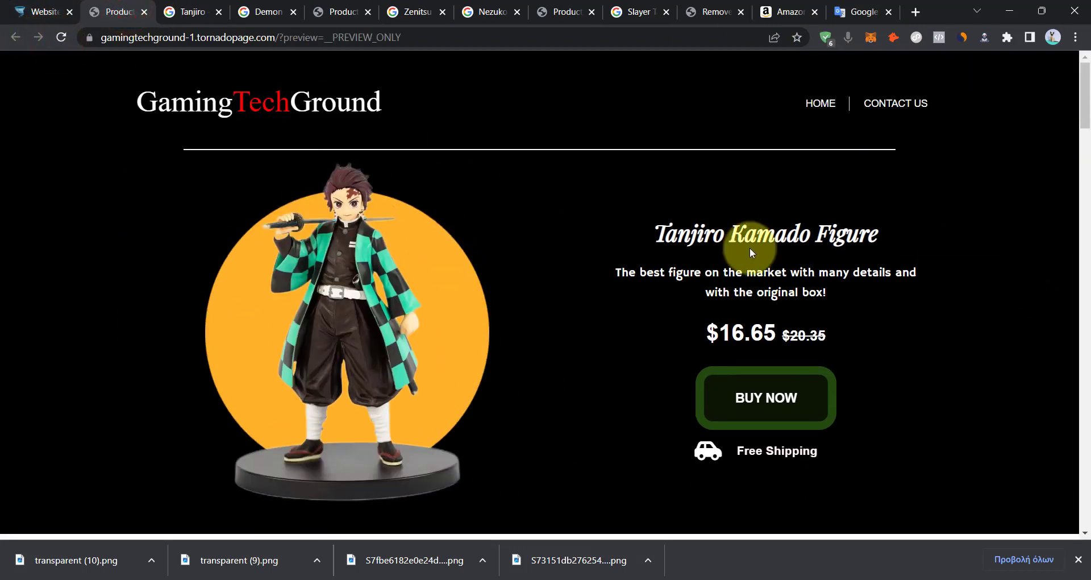
pyautogui.moveTo(462, 329)
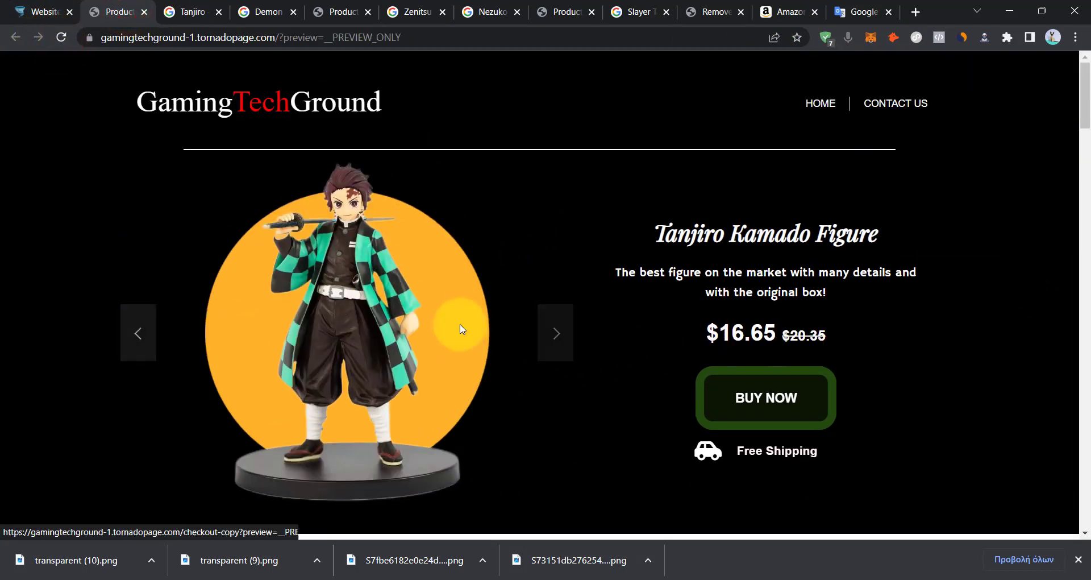
pyautogui.click(542, 343)
pyautogui.click(549, 343)
pyautogui.click(548, 343)
# Return to the builder and open the funnel's Checkout page for editing.
pyautogui.click(45, 11)
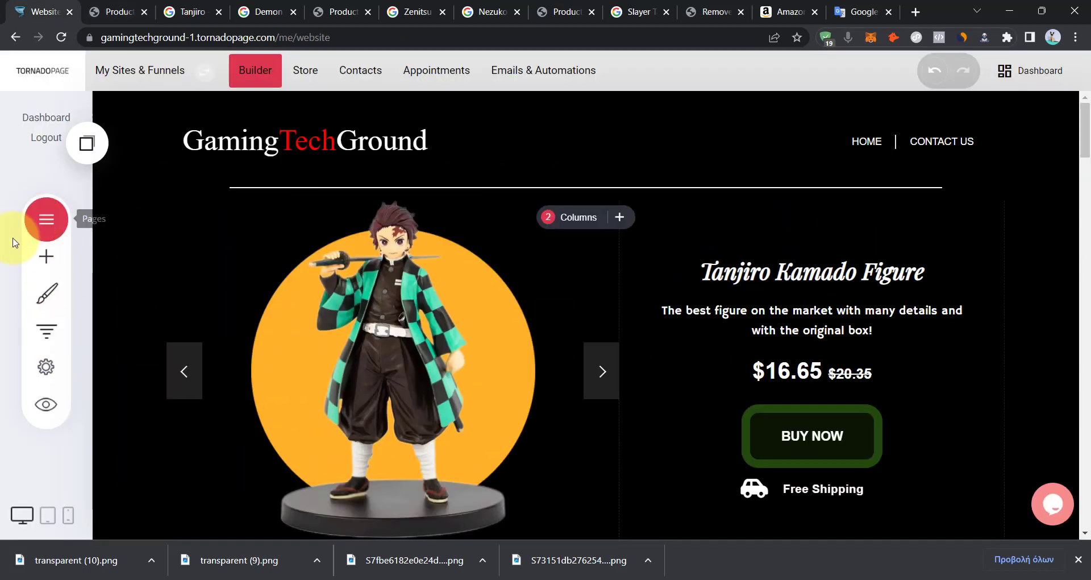
pyautogui.click(51, 217)
pyautogui.click(194, 334)
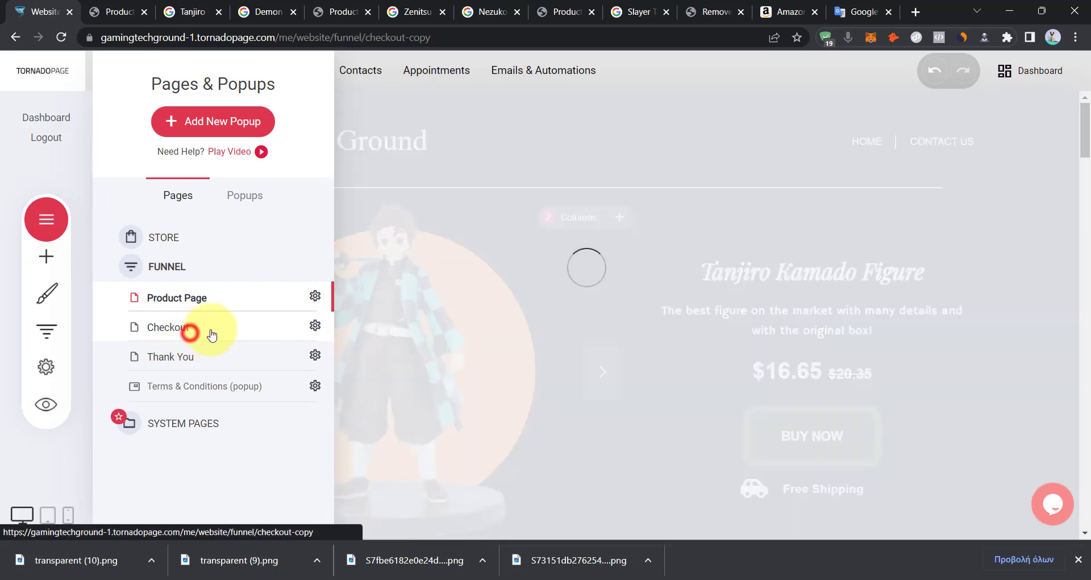
pyautogui.click(832, 231)
pyautogui.click(1037, 269)
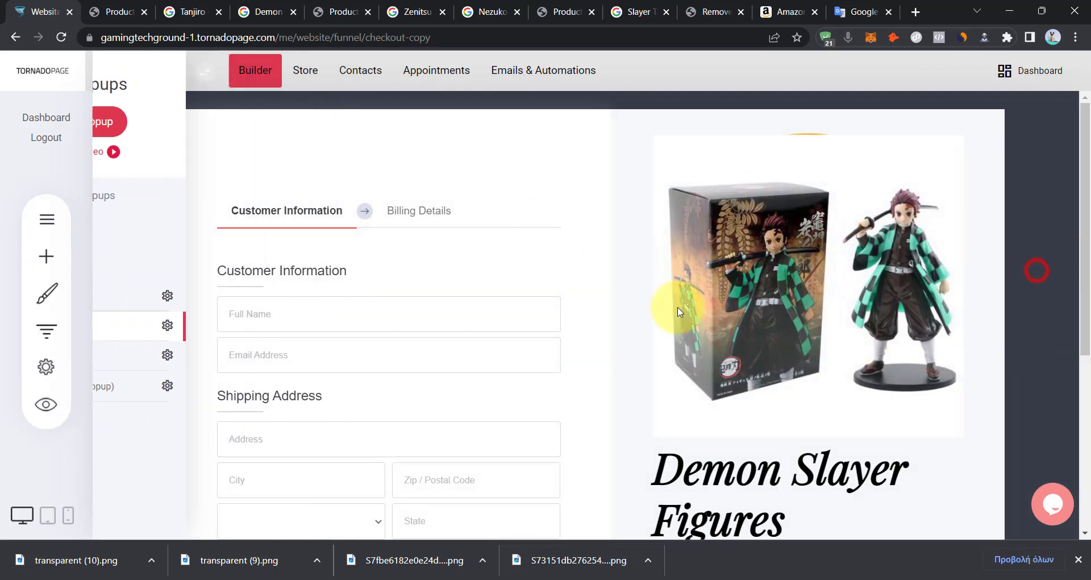
# Examine the Checkout page's customer form, shipping fields, product image and price section.
pyautogui.scroll(-5, 738, 360)
pyautogui.scroll(5, 821, 267)
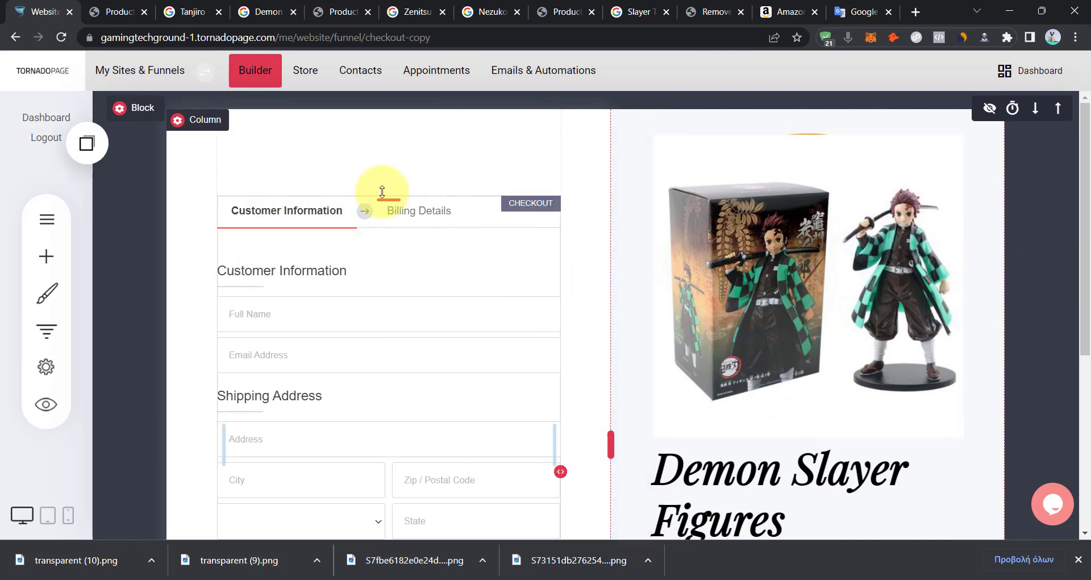
pyautogui.scroll(-4, 327, 250)
pyautogui.scroll(1, 396, 268)
pyautogui.scroll(-1, 373, 305)
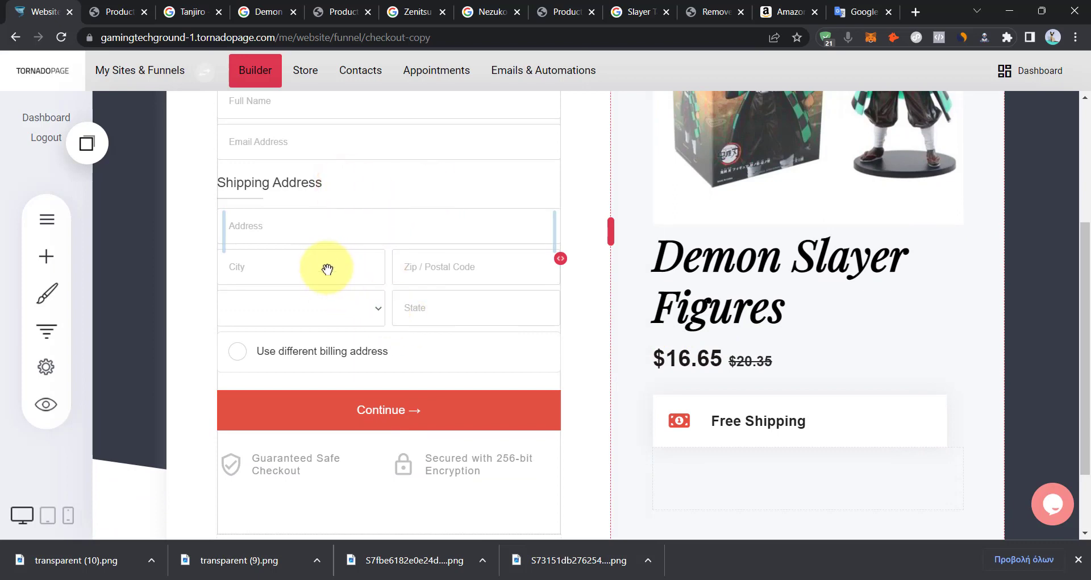
pyautogui.scroll(-2, 312, 261)
pyautogui.scroll(5, 443, 255)
pyautogui.scroll(-2, 483, 211)
pyautogui.scroll(-1, 483, 262)
pyautogui.scroll(3, 443, 323)
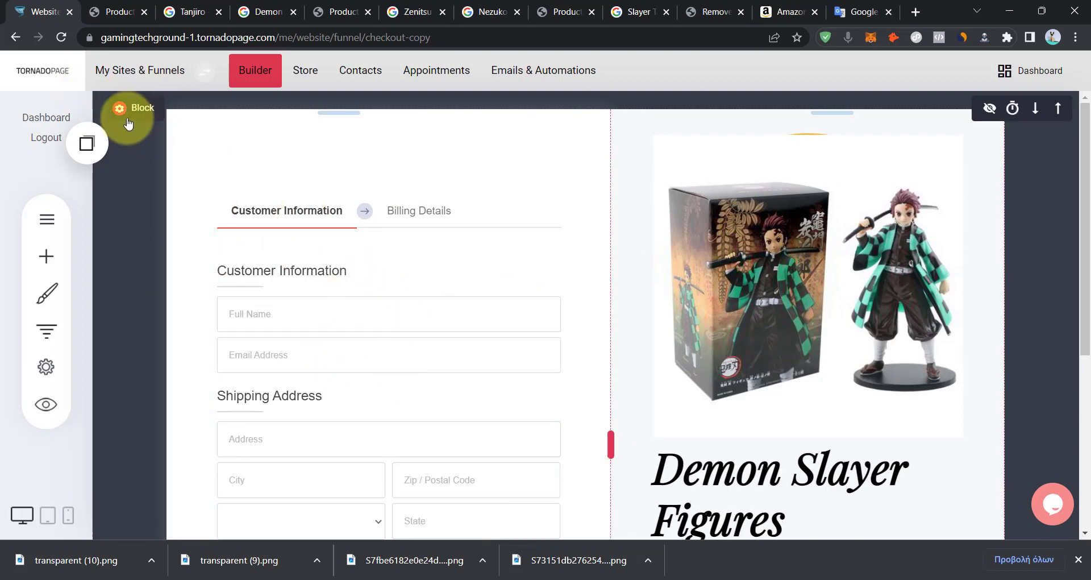
# Set the background colour of the checkout block to black.
pyautogui.click(222, 272)
pyautogui.moveTo(292, 261); pyautogui.dragTo(260, 280)
pyautogui.click(640, 214)
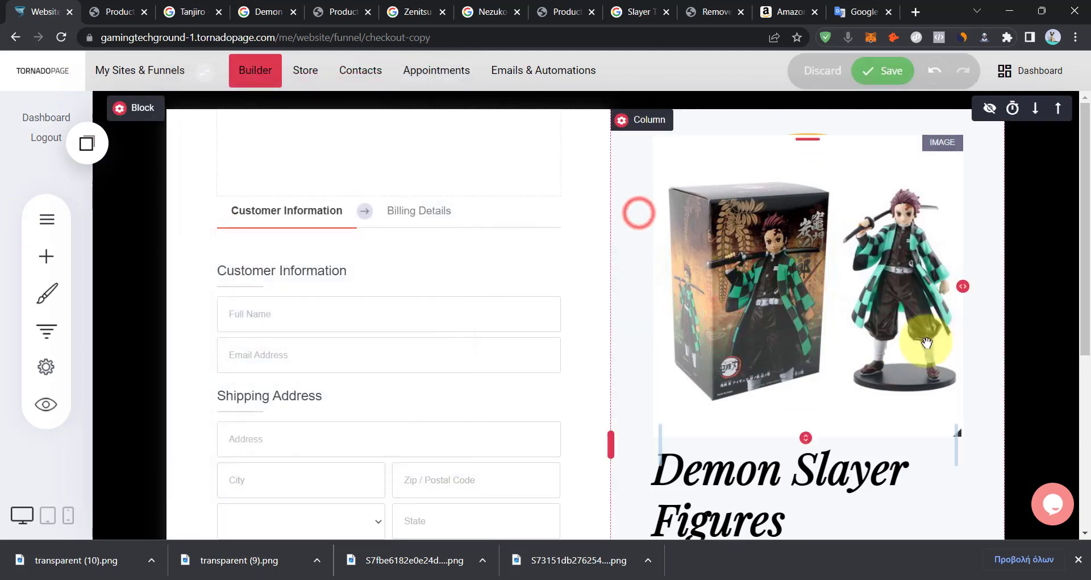
# Change the checkout form's step process to 1-Step Checkout and review the resulting form.
pyautogui.click(348, 277)
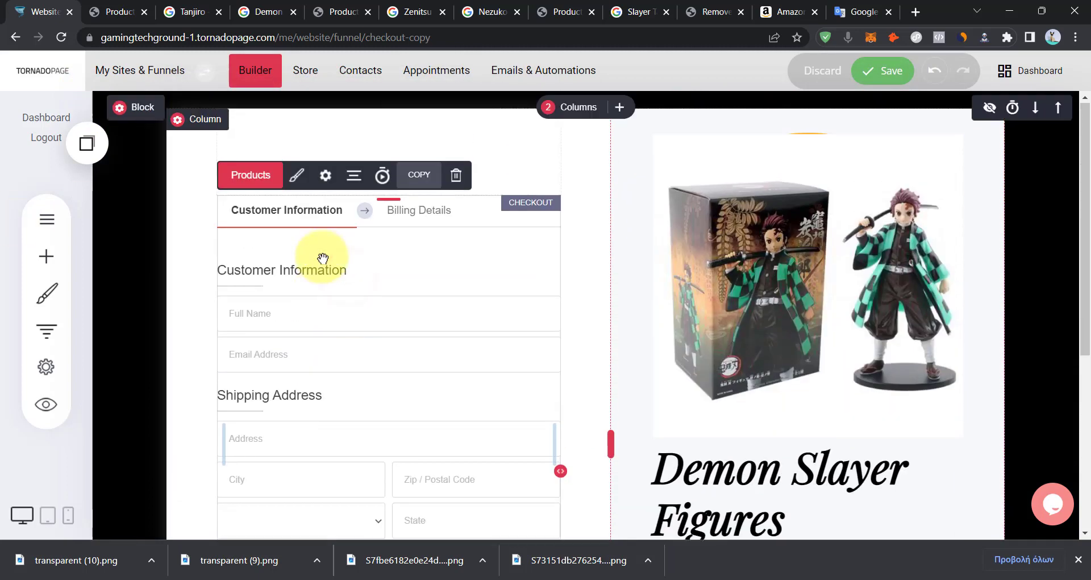
pyautogui.click(296, 175)
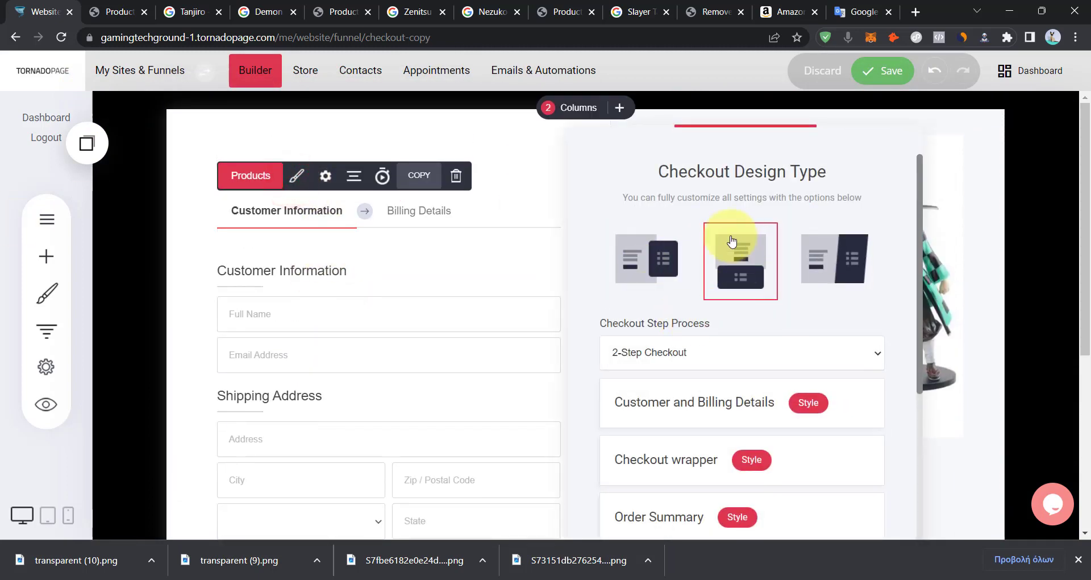
pyautogui.click(661, 363)
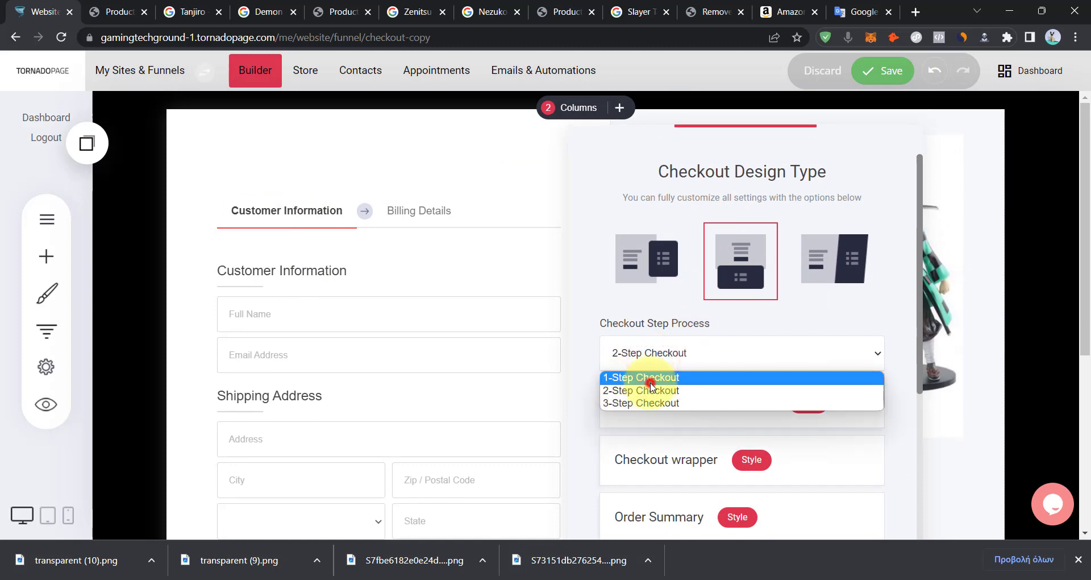
pyautogui.click(651, 381)
pyautogui.click(383, 355)
pyautogui.scroll(-6, 333, 428)
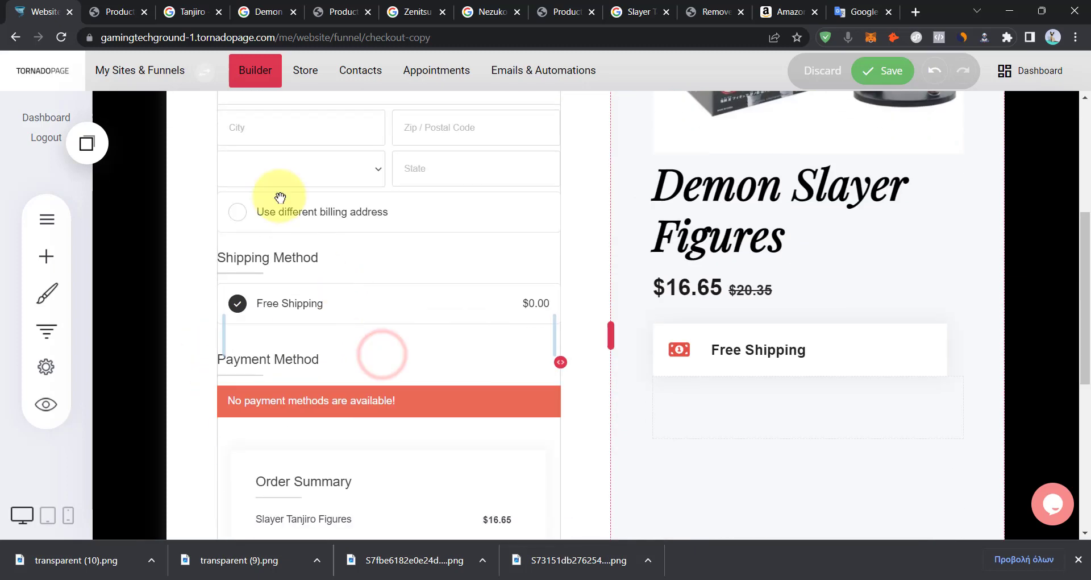
pyautogui.scroll(-1, 363, 360)
pyautogui.scroll(7, 359, 382)
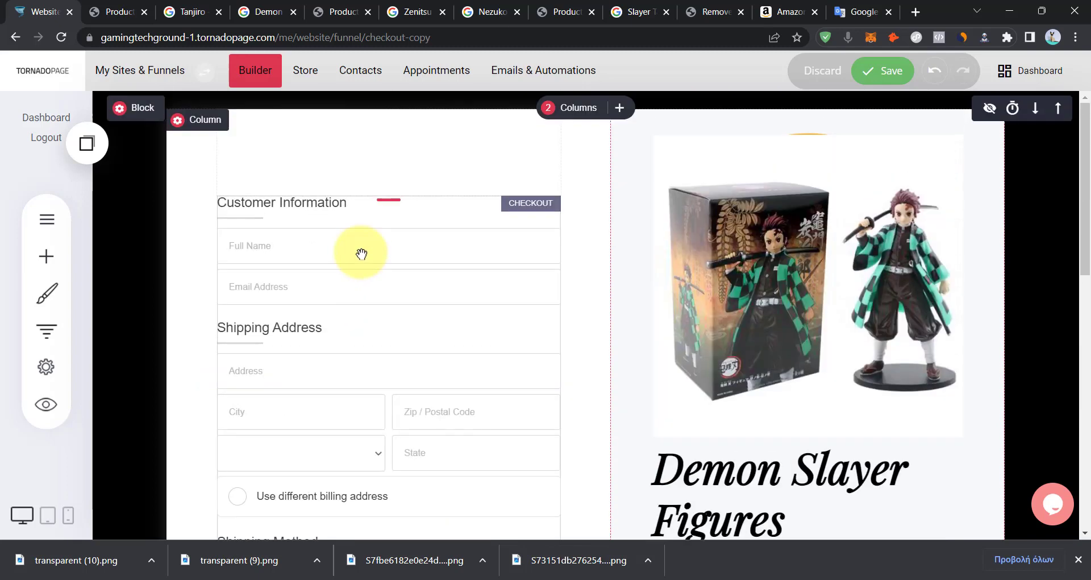
# Add a bump offer to the checkout for Slayer Tanjiro Figures with the bump title "Tanjiro".
pyautogui.click(360, 250)
pyautogui.click(250, 175)
pyautogui.click(769, 401)
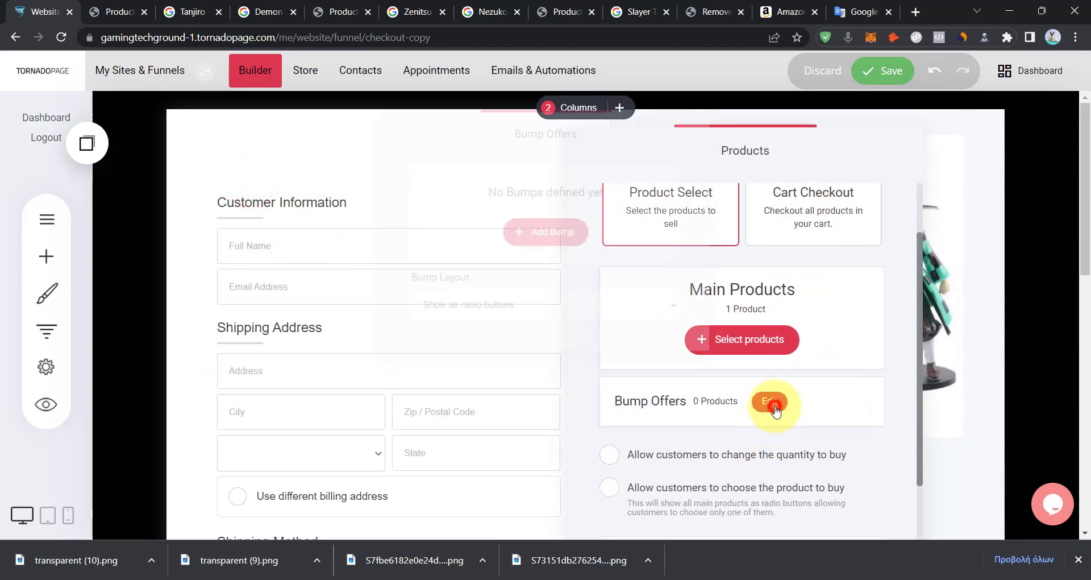
pyautogui.click(540, 241)
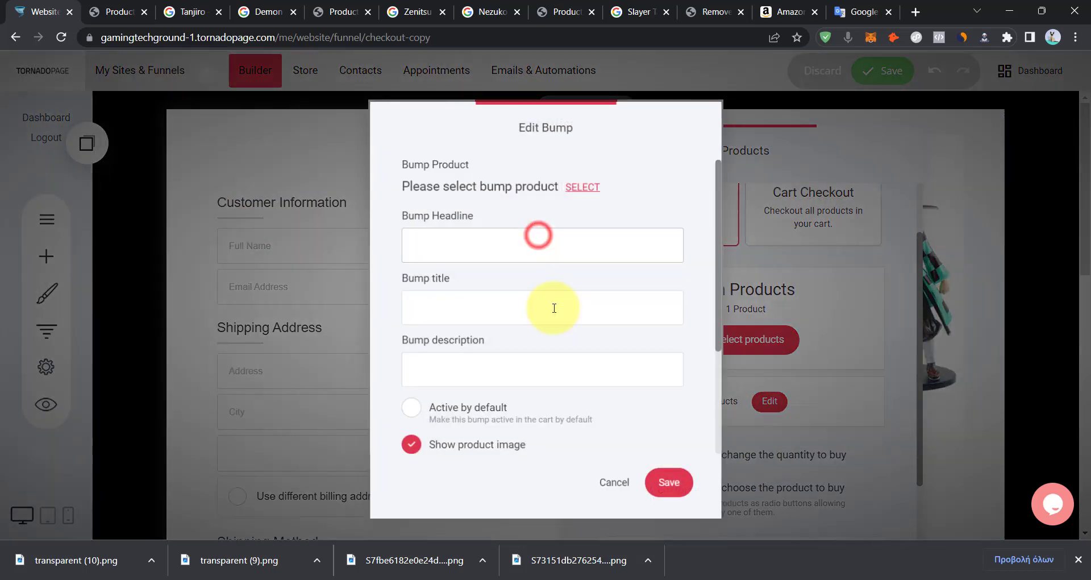
pyautogui.click(591, 188)
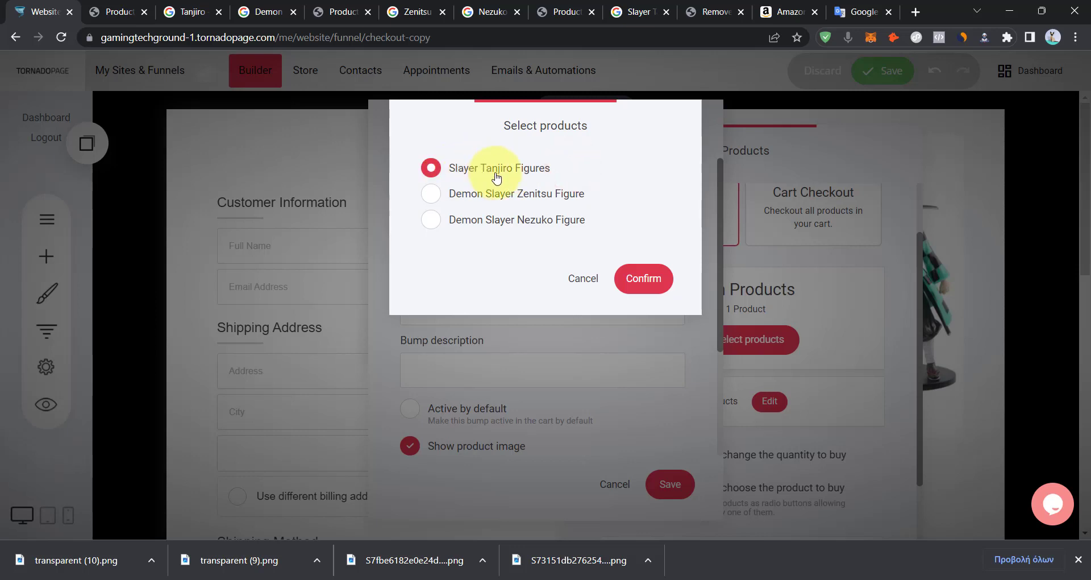
pyautogui.click(643, 279)
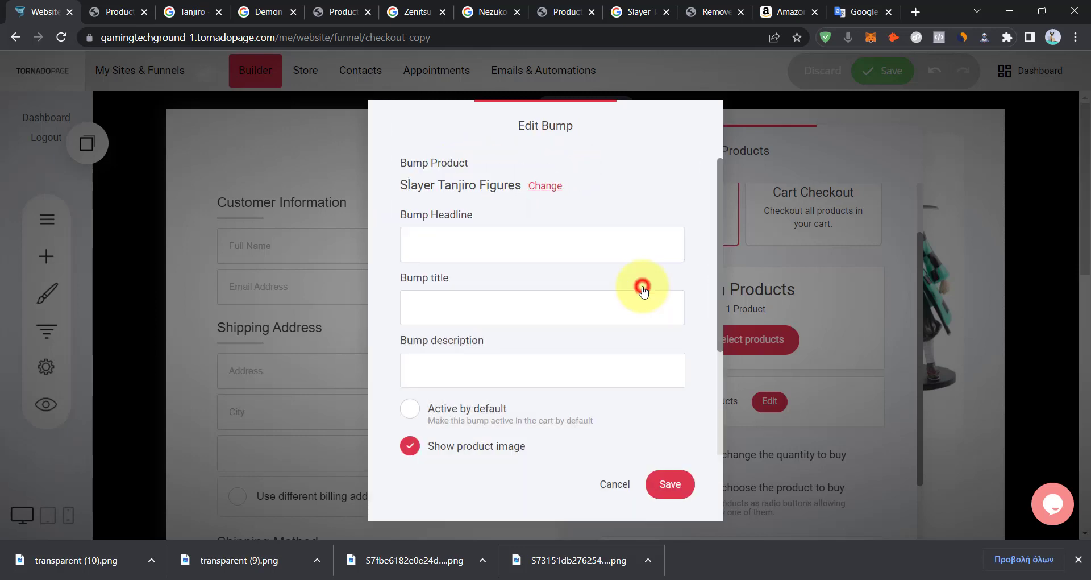
pyautogui.click(179, 14)
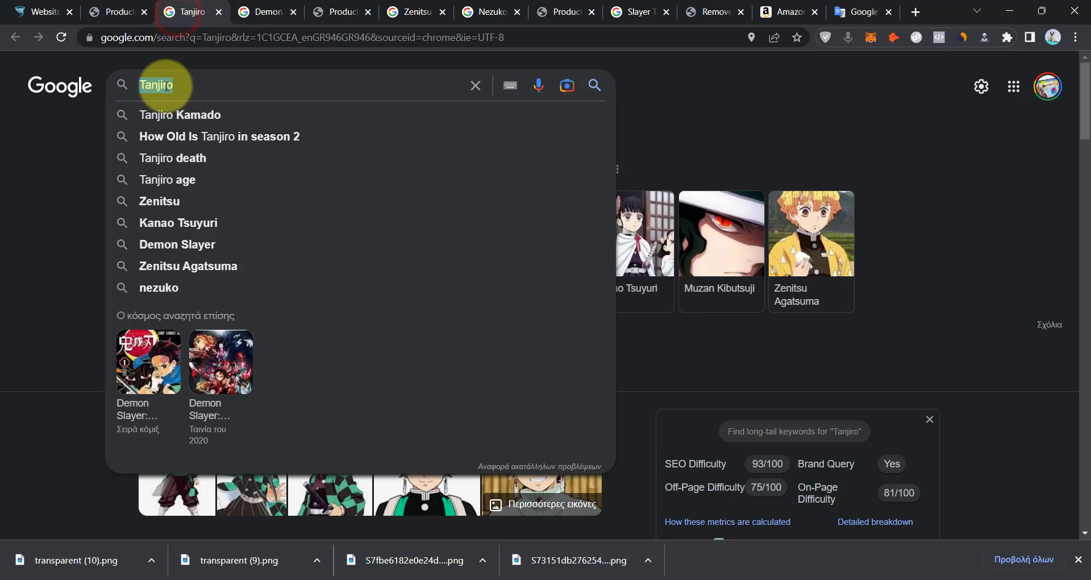
pyautogui.click(19, 12)
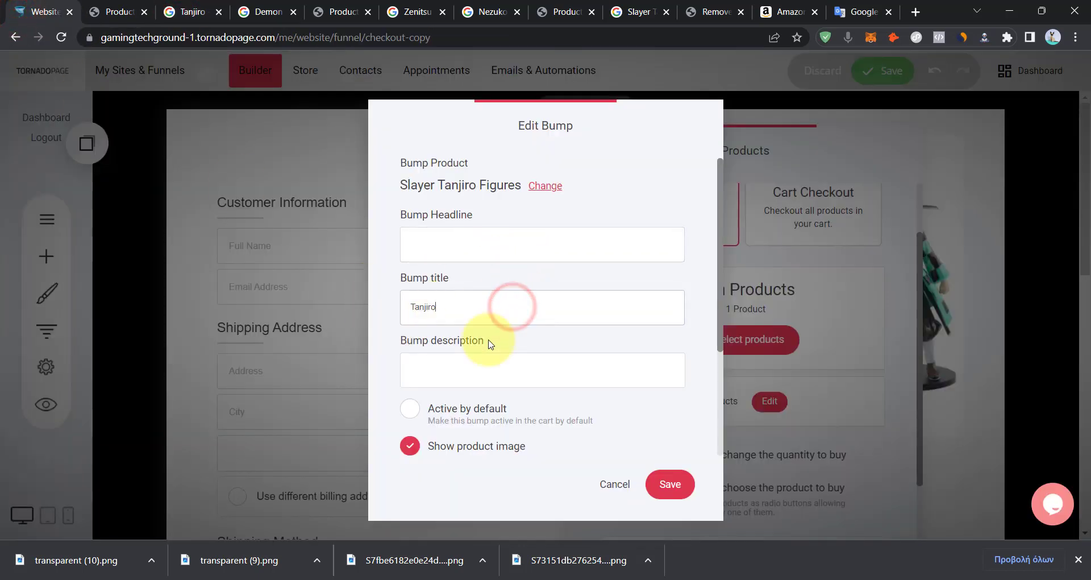
pyautogui.click(670, 485)
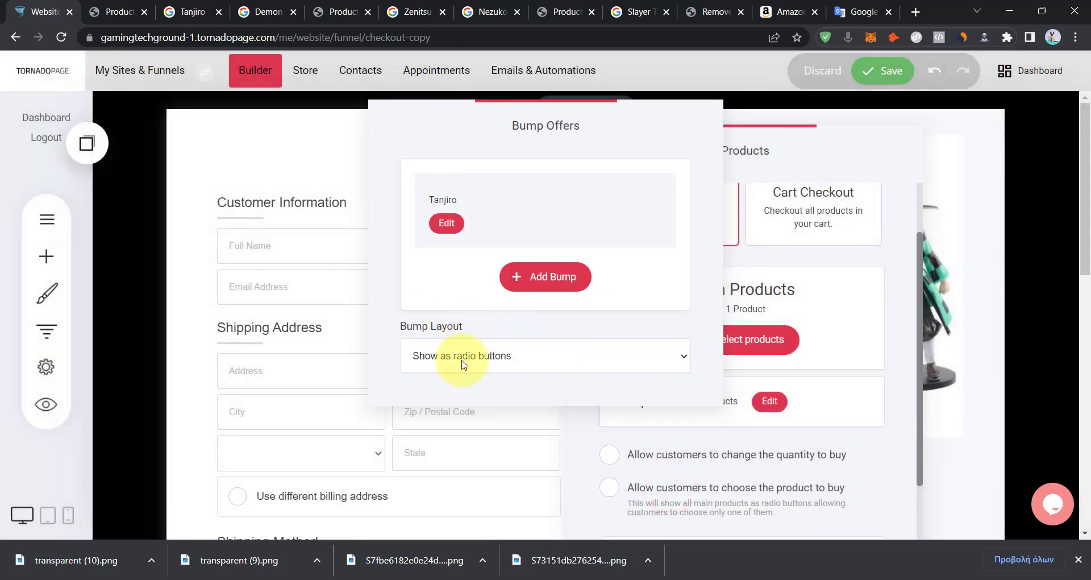
# Add another bump offer for Demon Slayer Zenitsu Figure with the bump title "Zenitsu", copied from the Google search.
pyautogui.click(560, 279)
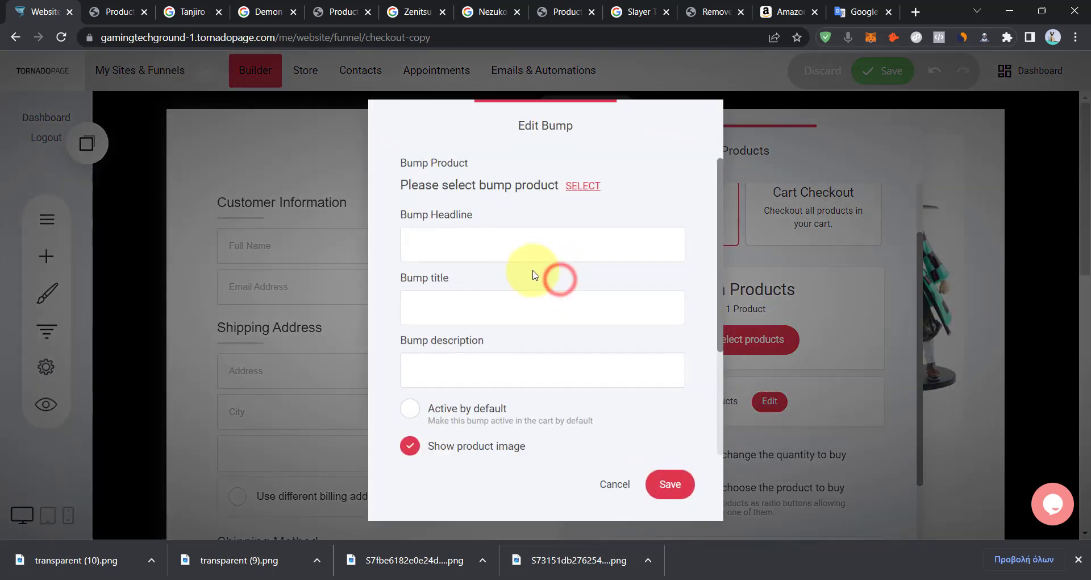
pyautogui.click(583, 186)
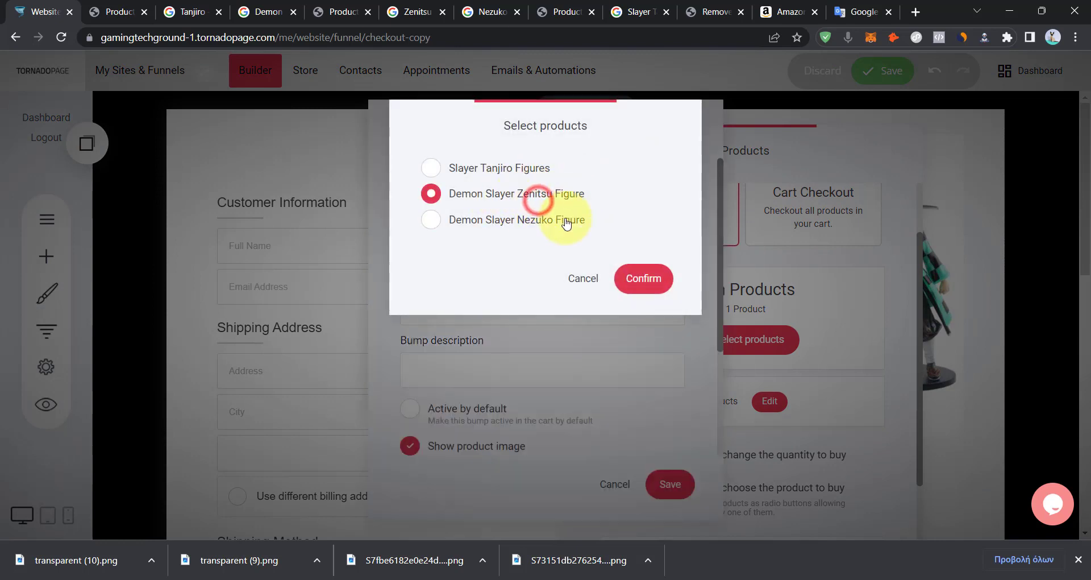
pyautogui.click(658, 289)
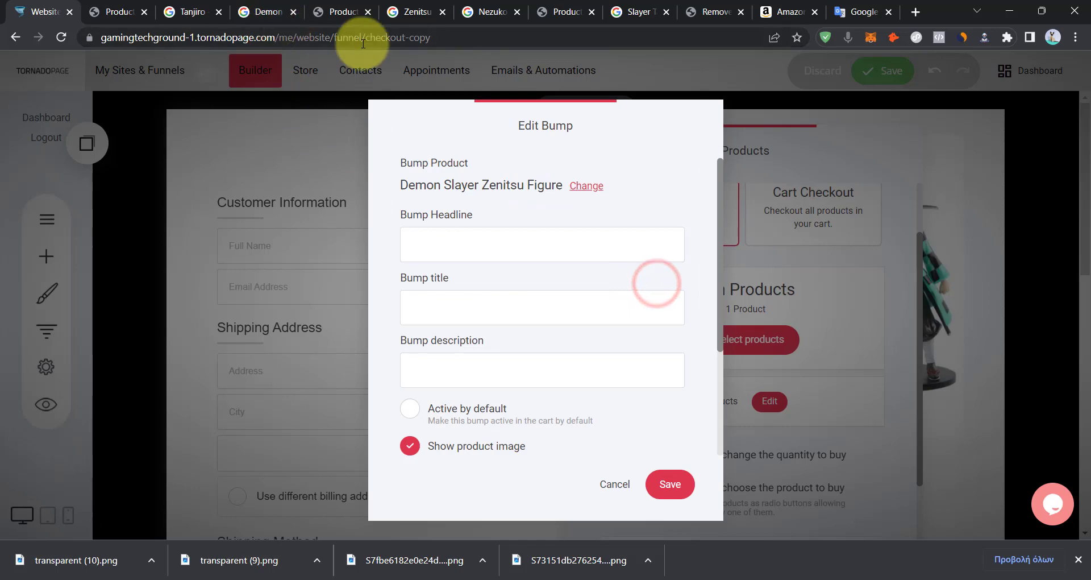
pyautogui.click(410, 15)
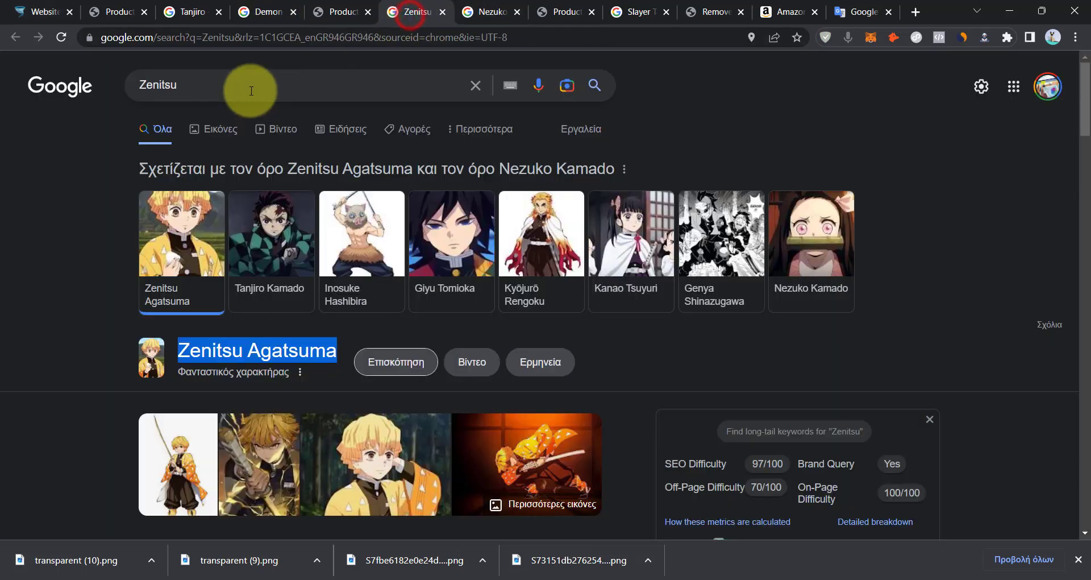
pyautogui.click(251, 91)
pyautogui.click(32, 16)
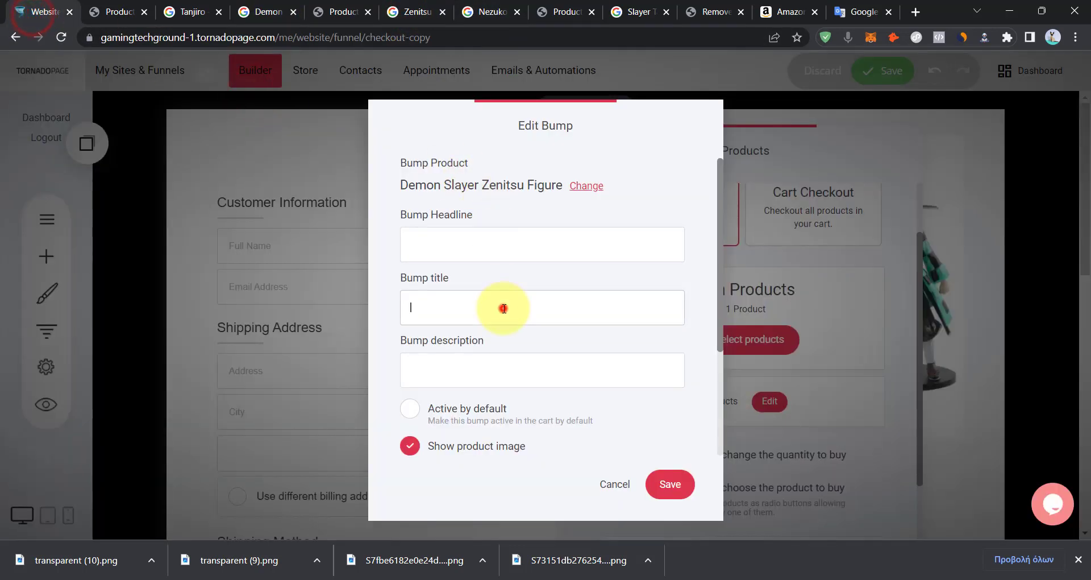
pyautogui.click(670, 484)
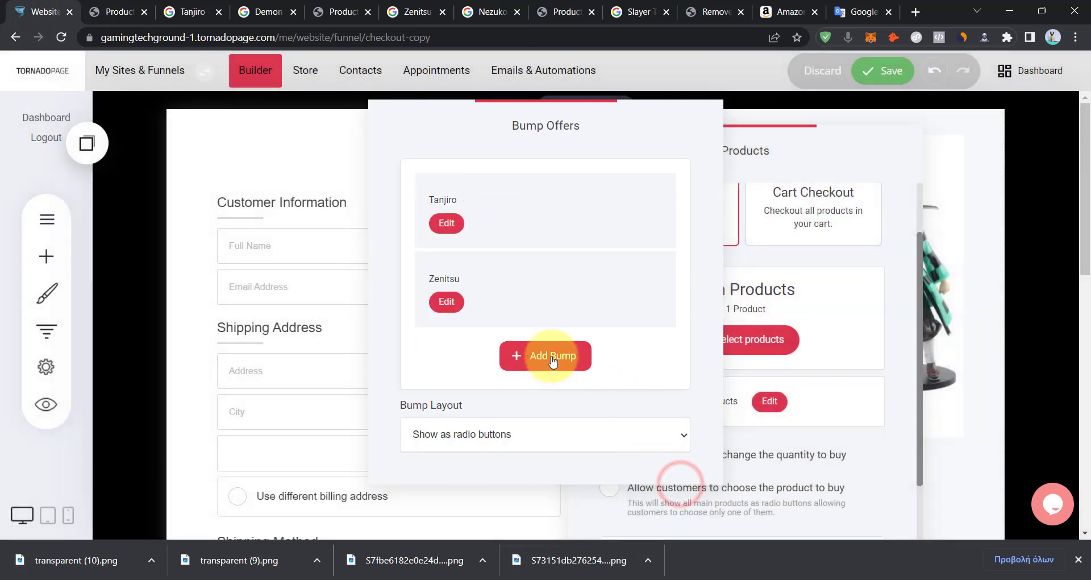
# Add a bump offer for Demon Slayer Nezuko Figure with the bump title "Nezuko" and close the bump offers.
pyautogui.click(551, 355)
pyautogui.click(580, 191)
pyautogui.click(560, 222)
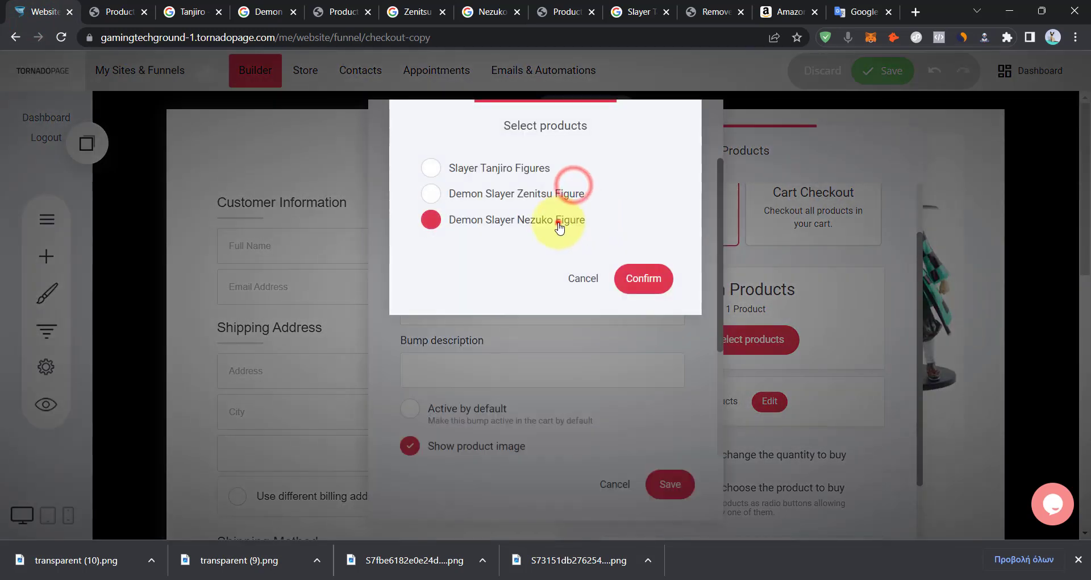
pyautogui.click(644, 281)
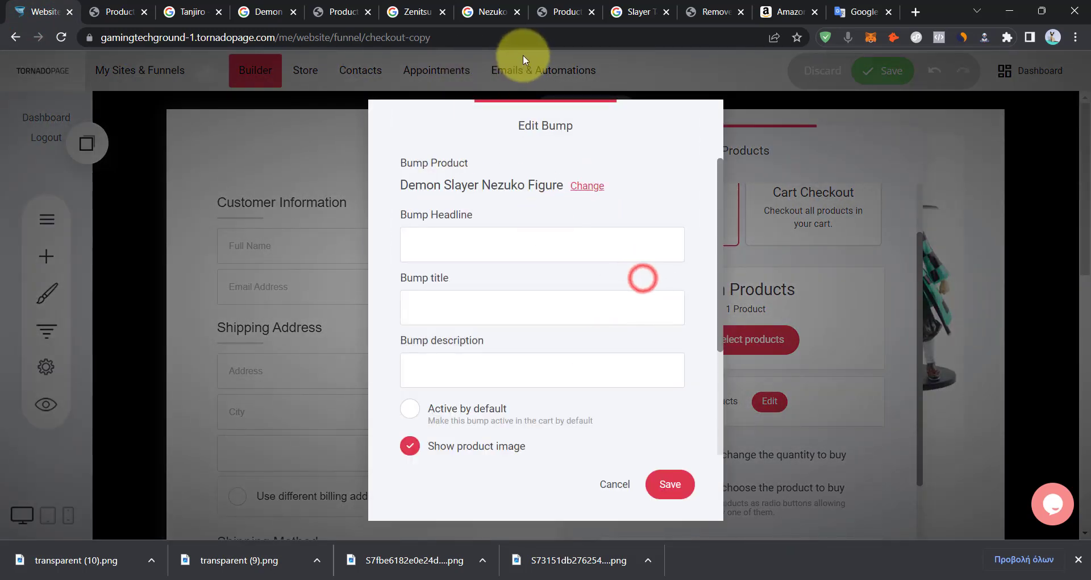
pyautogui.click(478, 18)
pyautogui.doubleClick(311, 93)
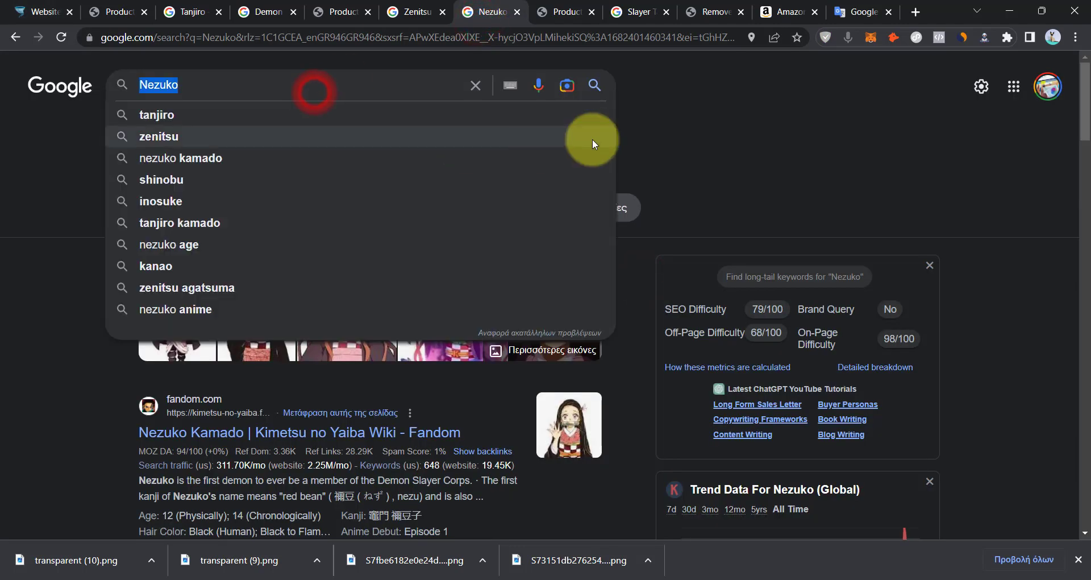
pyautogui.click(737, 89)
pyautogui.click(41, 12)
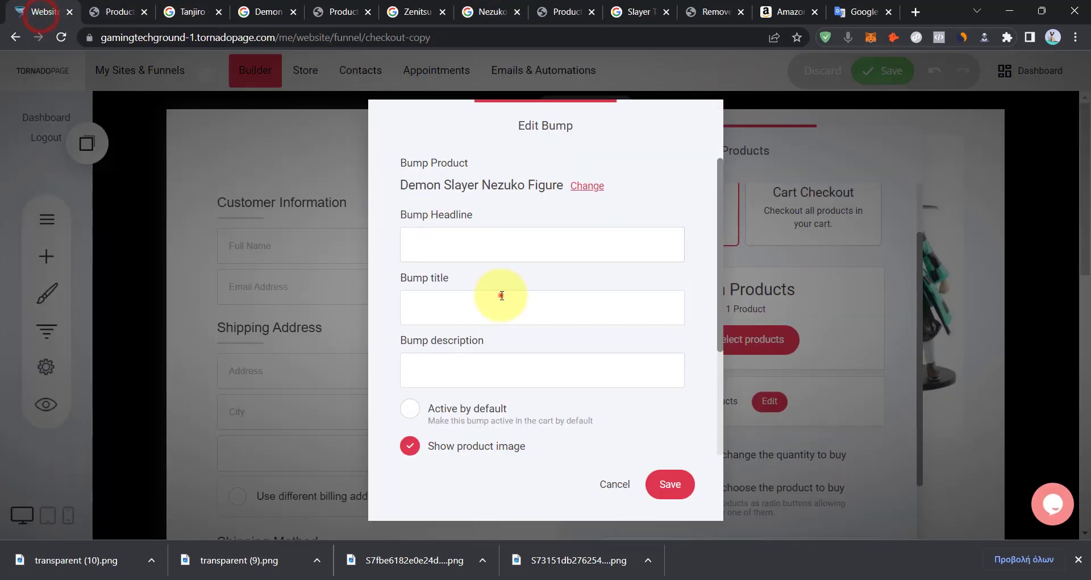
pyautogui.click(670, 483)
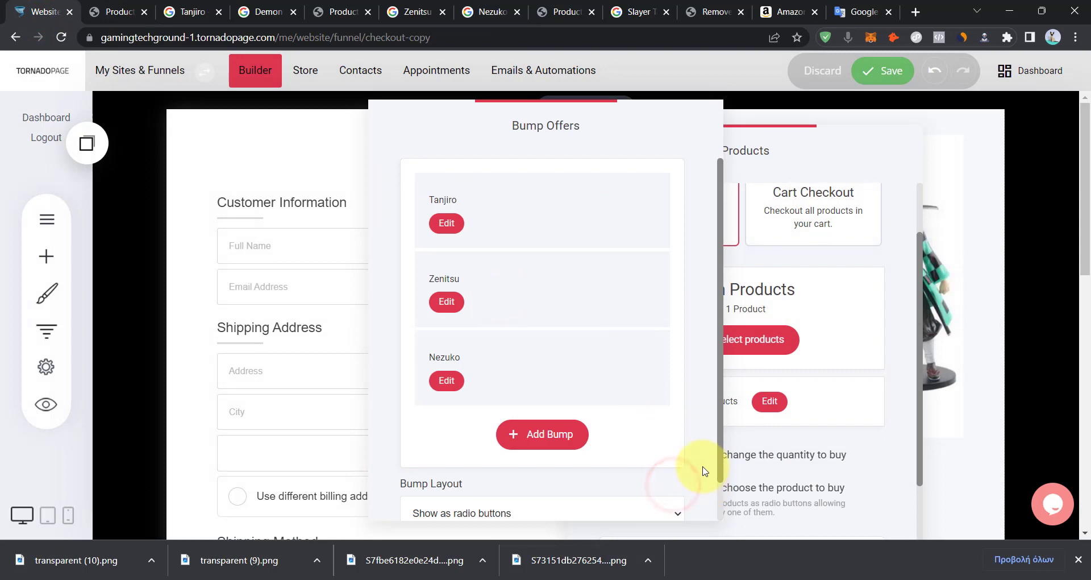
pyautogui.scroll(-2, 703, 470)
pyautogui.click(799, 465)
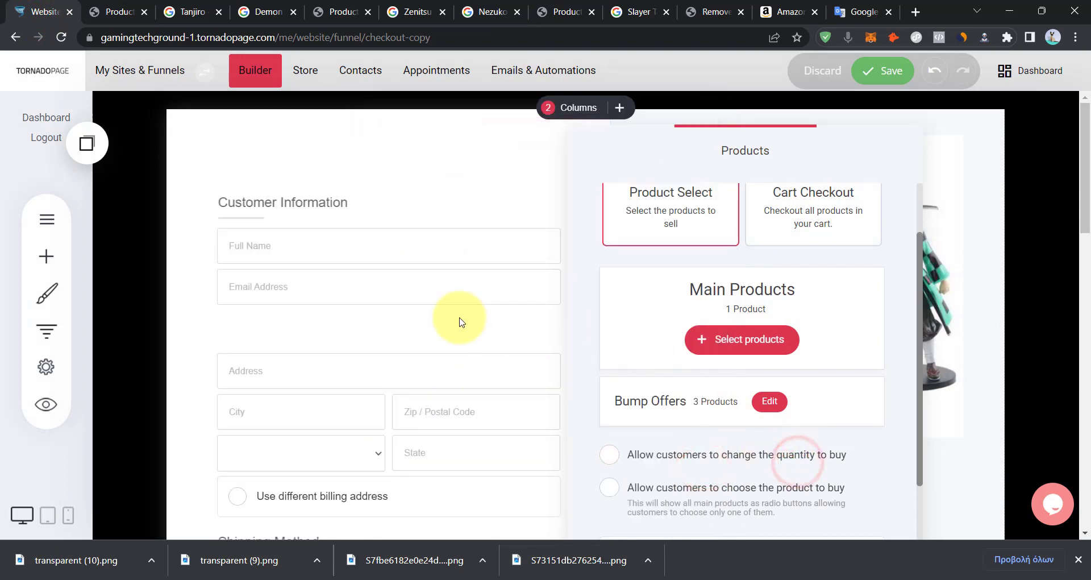
# Review the three bump offers and the order summary on the checkout page.
pyautogui.click(459, 318)
pyautogui.scroll(-4, 430, 355)
pyautogui.scroll(-5, 430, 355)
pyautogui.scroll(-3, 358, 360)
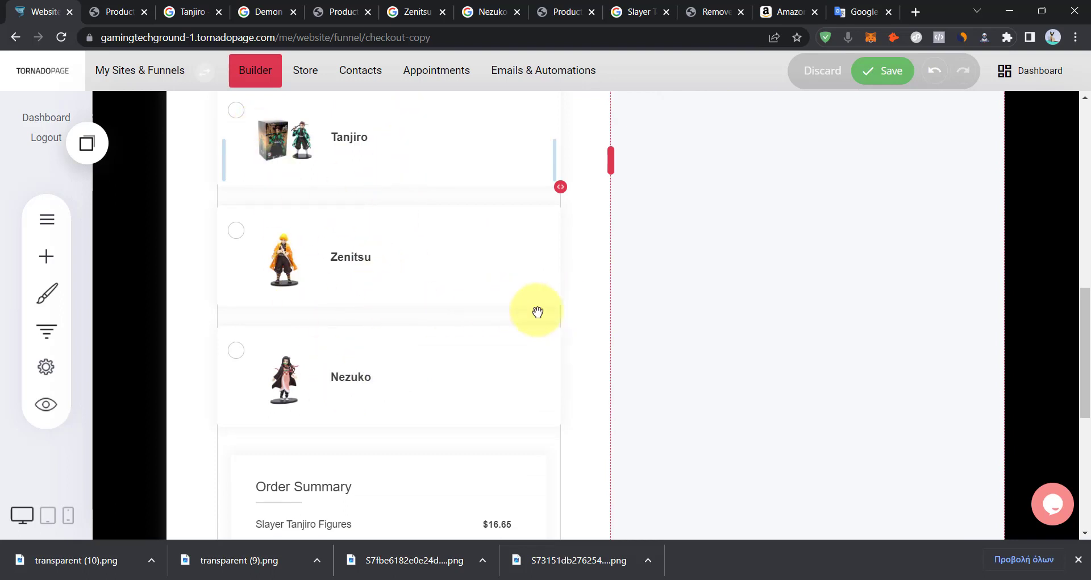
pyautogui.scroll(-2, 383, 316)
pyautogui.scroll(3, 382, 319)
pyautogui.scroll(-6, 382, 316)
pyautogui.scroll(4, 388, 312)
pyautogui.scroll(-3, 309, 214)
pyautogui.scroll(5, 431, 285)
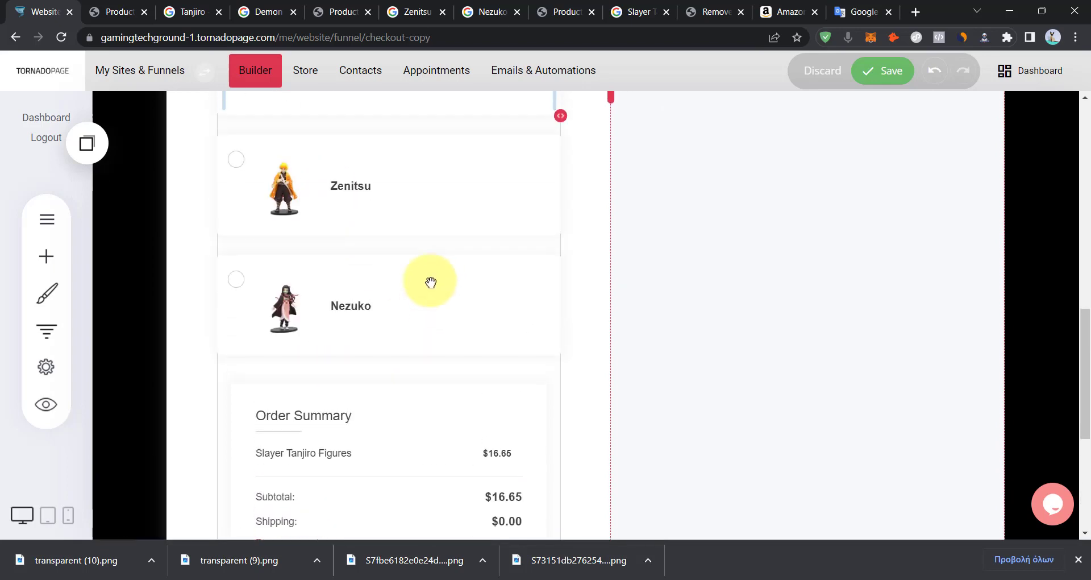
pyautogui.click(405, 232)
pyautogui.scroll(9, 405, 232)
# Examine the checkout form's settings for the thank you page, discounts, customer registration and email marketing.
pyautogui.click(264, 247)
pyautogui.click(322, 110)
pyautogui.click(601, 266)
pyautogui.click(766, 578)
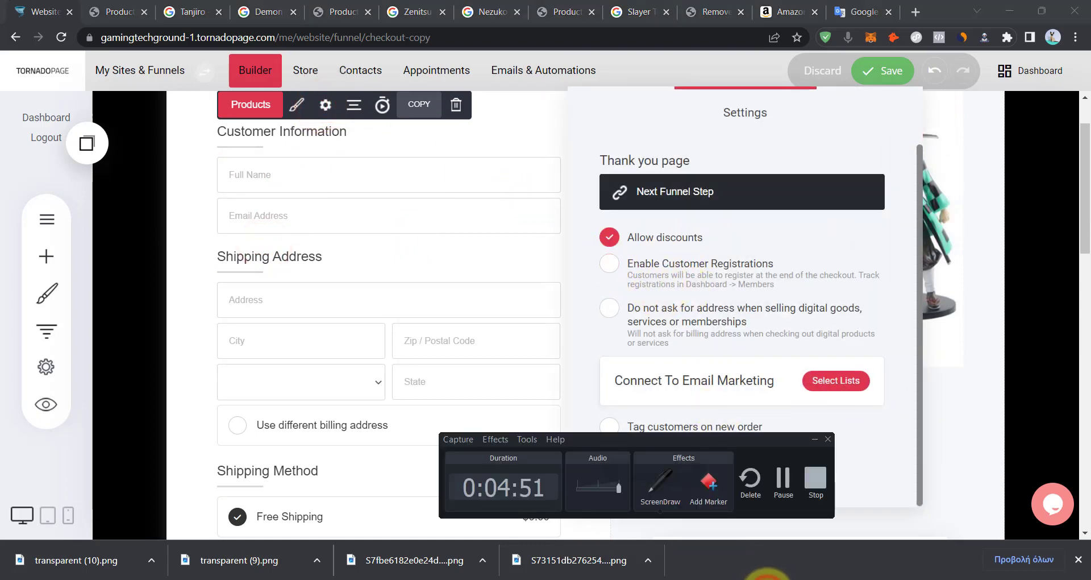
pyautogui.click(726, 269)
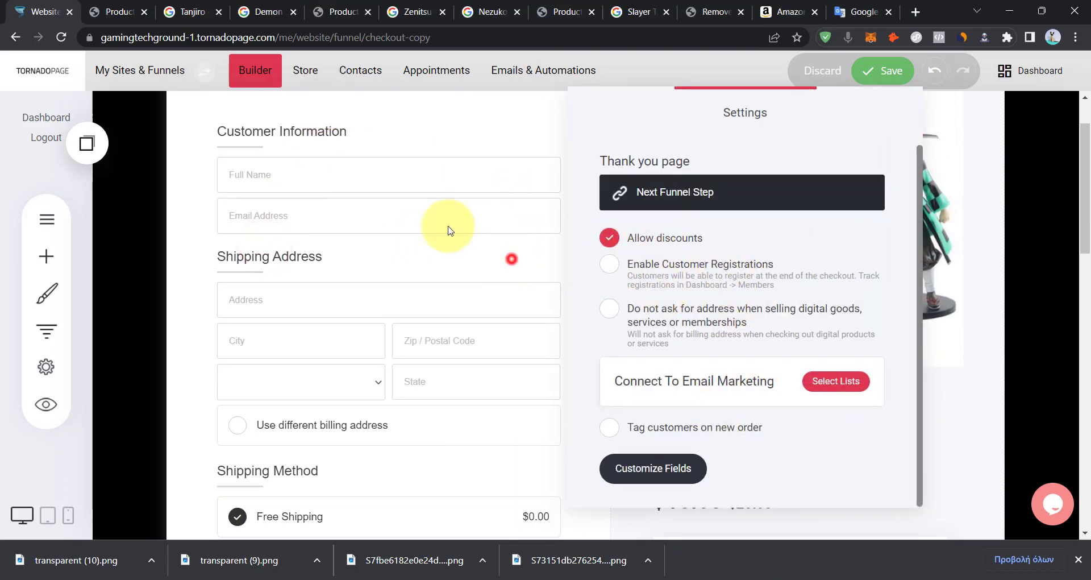
pyautogui.click(511, 258)
# Check the checkout's main product selection and order summary, and save the checkout page.
pyautogui.click(300, 214)
pyautogui.click(733, 377)
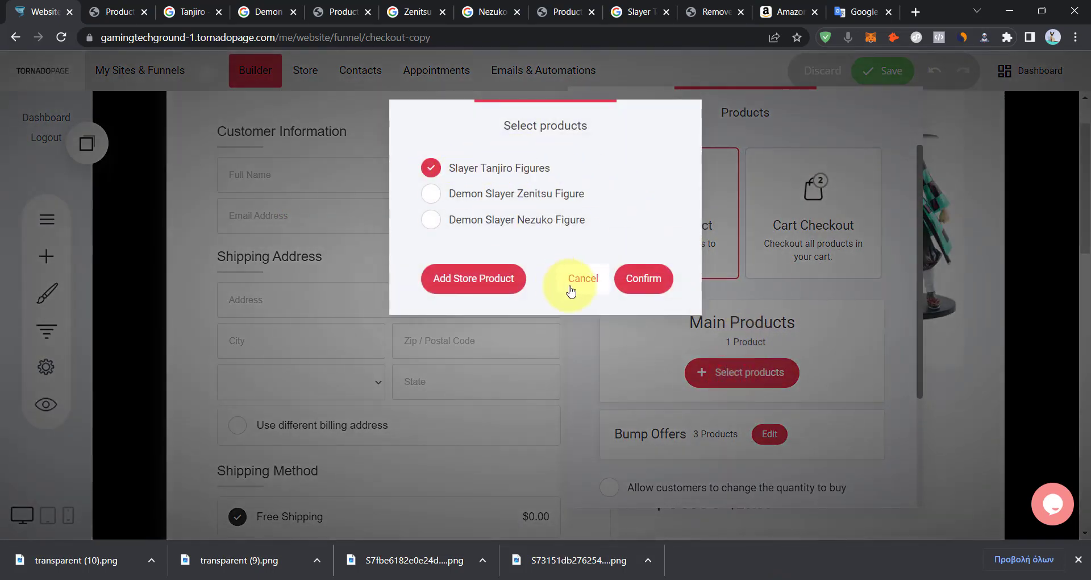
pyautogui.click(571, 290)
pyautogui.click(397, 345)
pyautogui.scroll(-10, 433, 383)
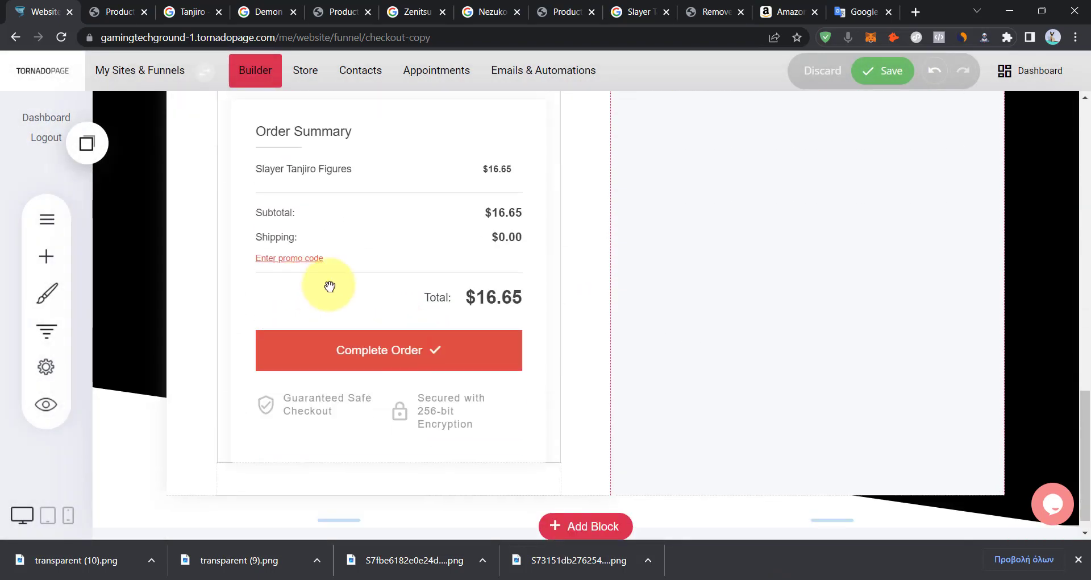
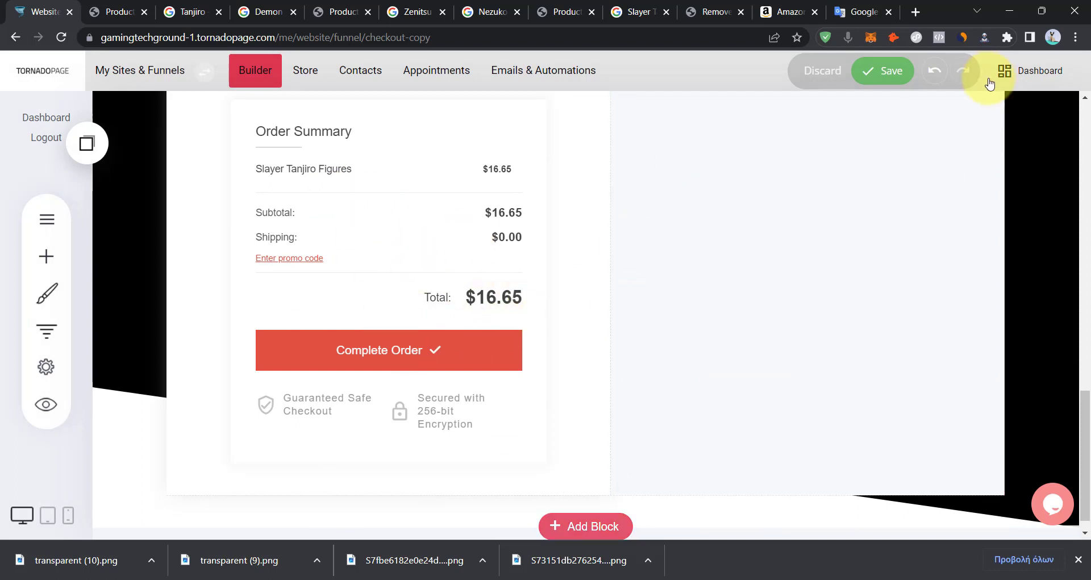
pyautogui.click(891, 76)
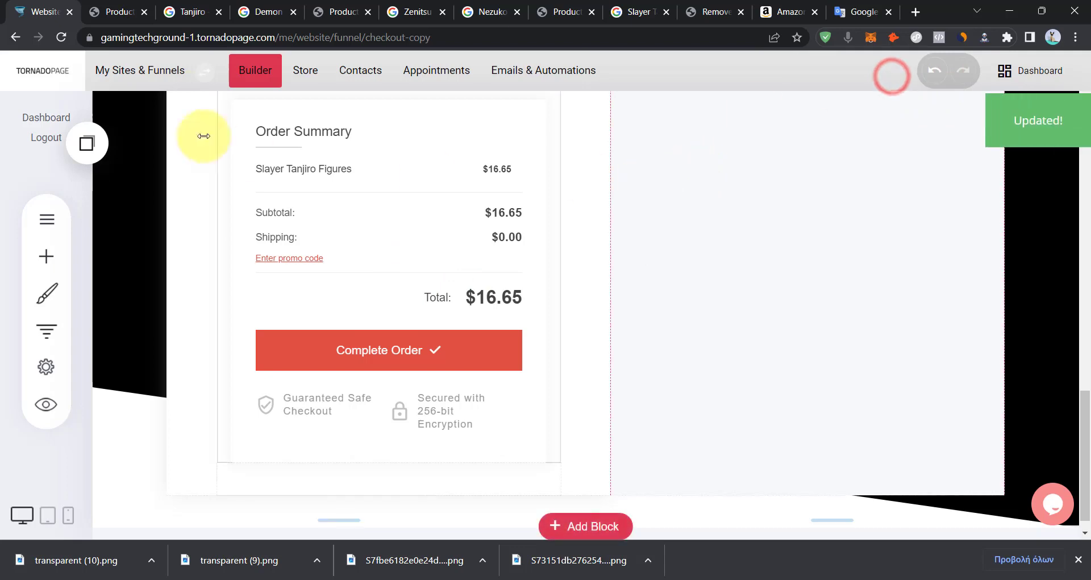
# Start a new physical product in the store's product list.
pyautogui.click(325, 85)
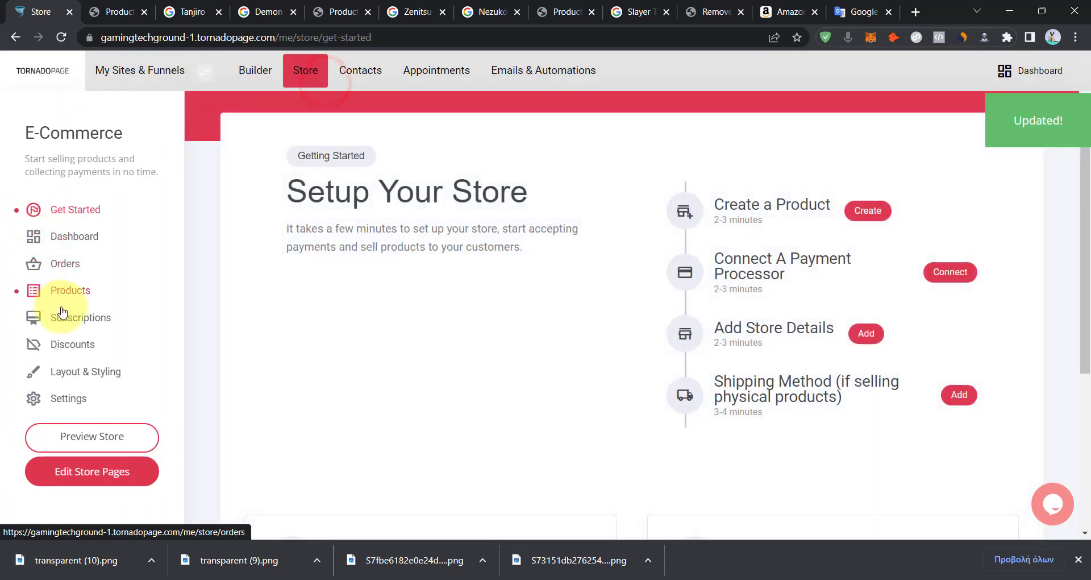
pyautogui.click(63, 287)
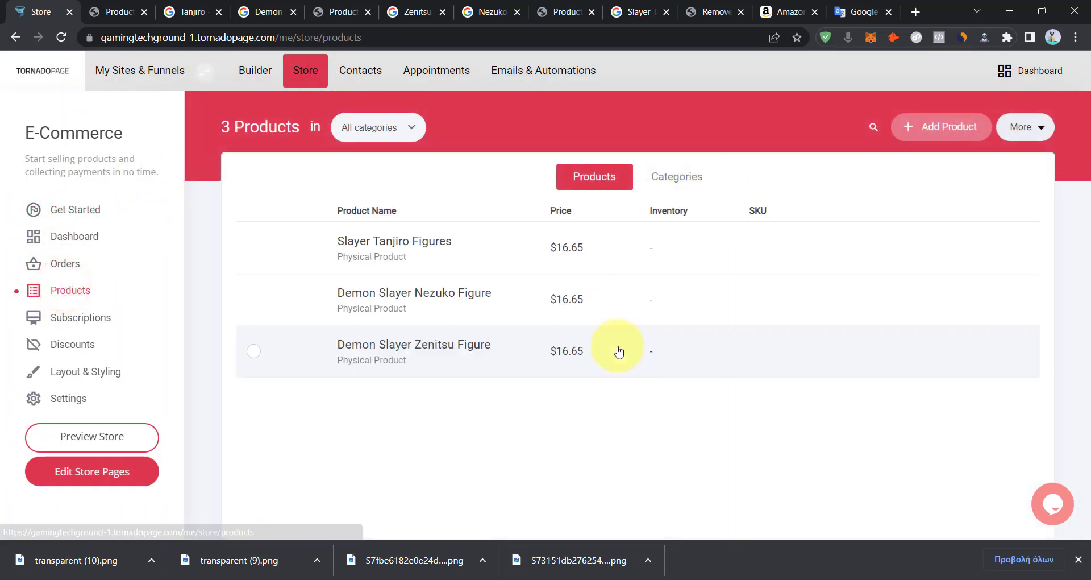
pyautogui.click(928, 139)
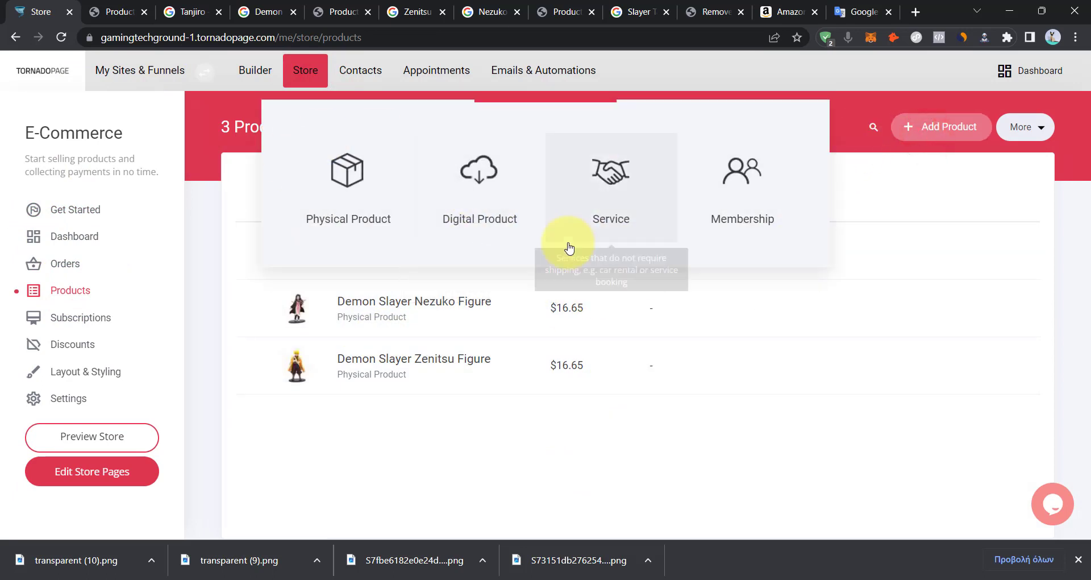
pyautogui.click(377, 189)
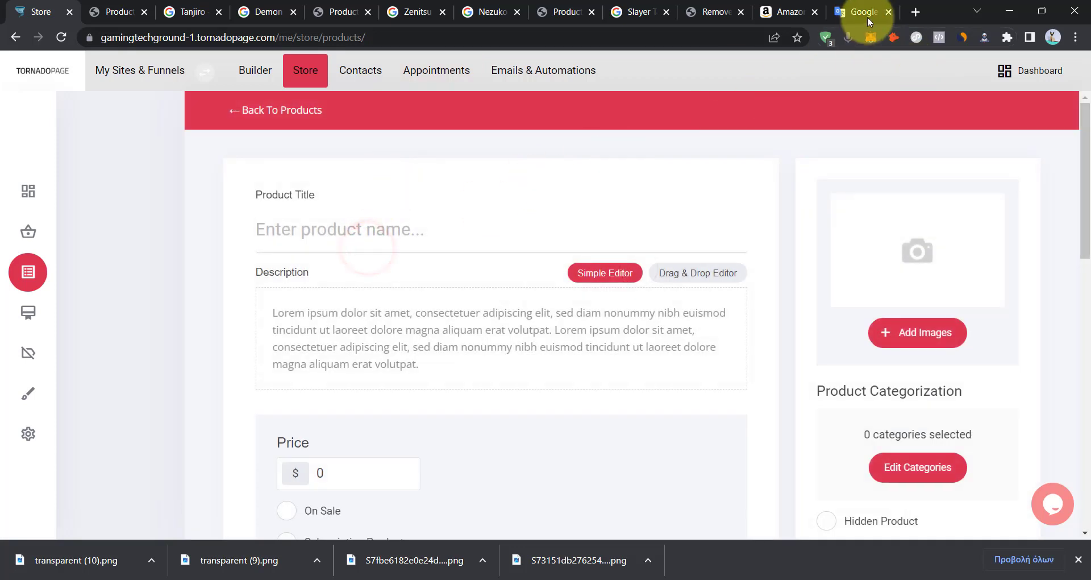
# Clear the placeholder description of the new product and set its title to "Free Shipping".
pyautogui.click(848, 40)
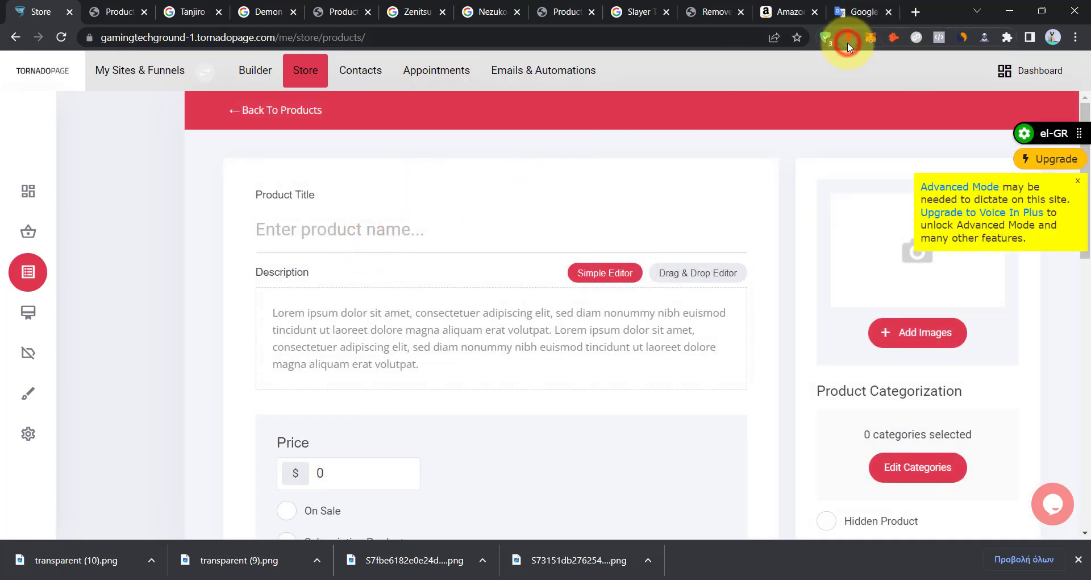
pyautogui.click(523, 348)
pyautogui.tripleClick(513, 349)
pyautogui.press('BackSpace')
pyautogui.click(680, 185)
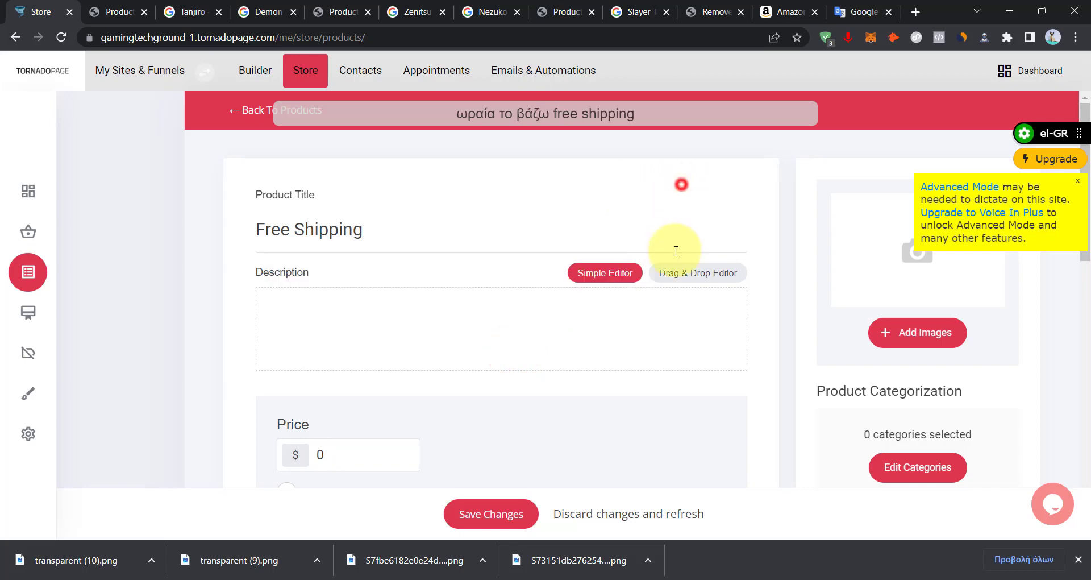
pyautogui.click(670, 390)
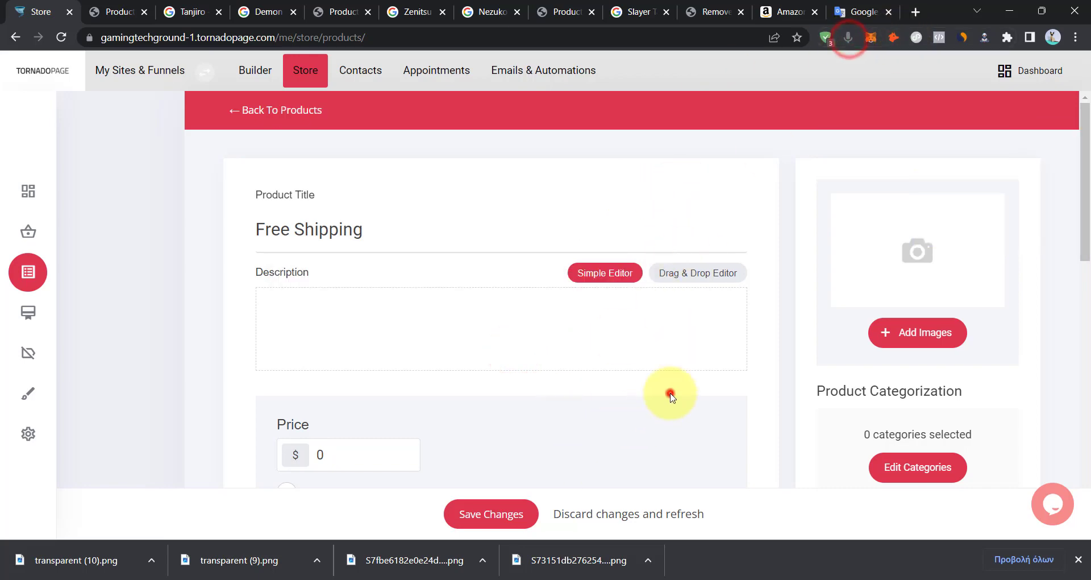
# Look through the new product's remaining options and save the product.
pyautogui.scroll(-5, 730, 377)
pyautogui.scroll(-3, 608, 212)
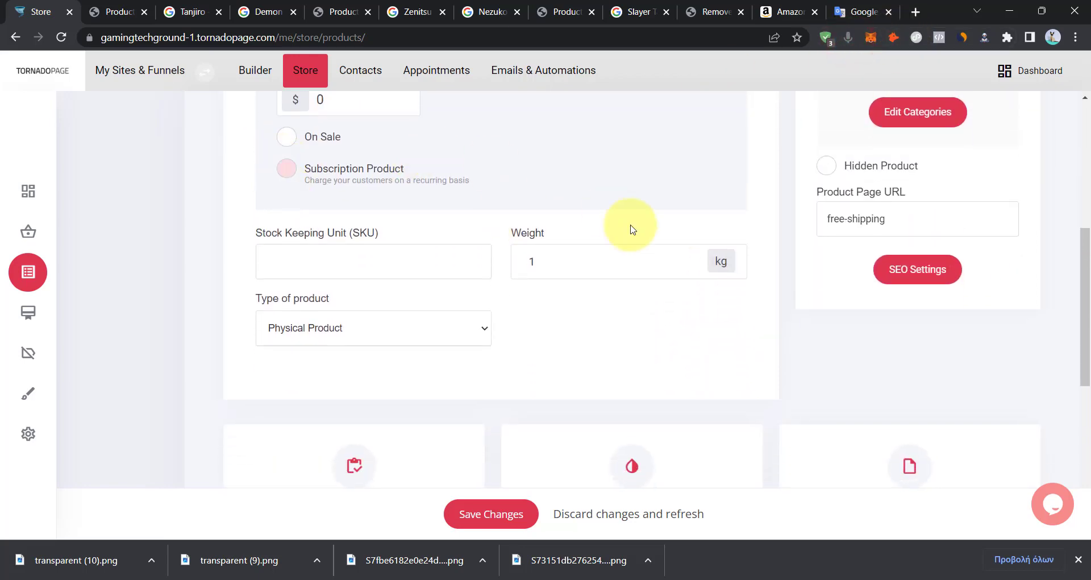
pyautogui.scroll(4, 341, 262)
pyautogui.scroll(-5, 637, 278)
pyautogui.scroll(-4, 621, 390)
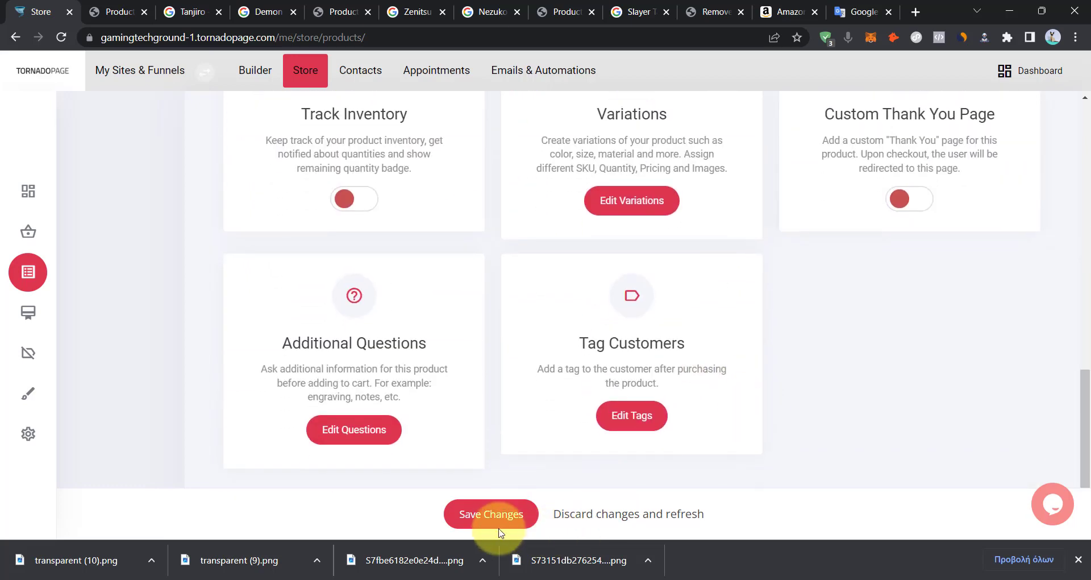
pyautogui.click(471, 515)
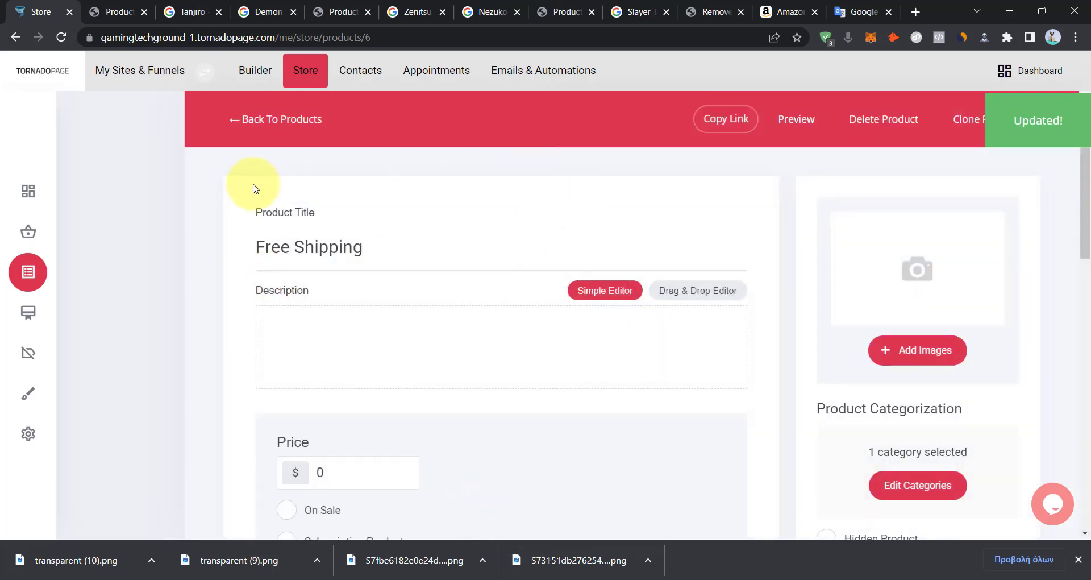
# Open the funnel's Checkout page and make Free Shipping its only main product in place of Slayer Tanjiro Figures.
pyautogui.click(239, 85)
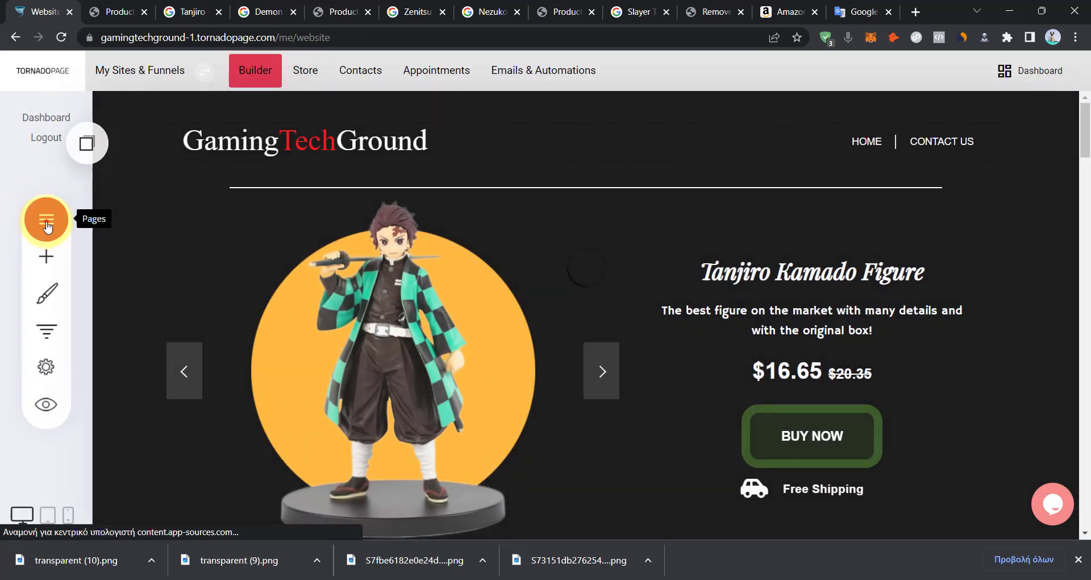
pyautogui.click(46, 221)
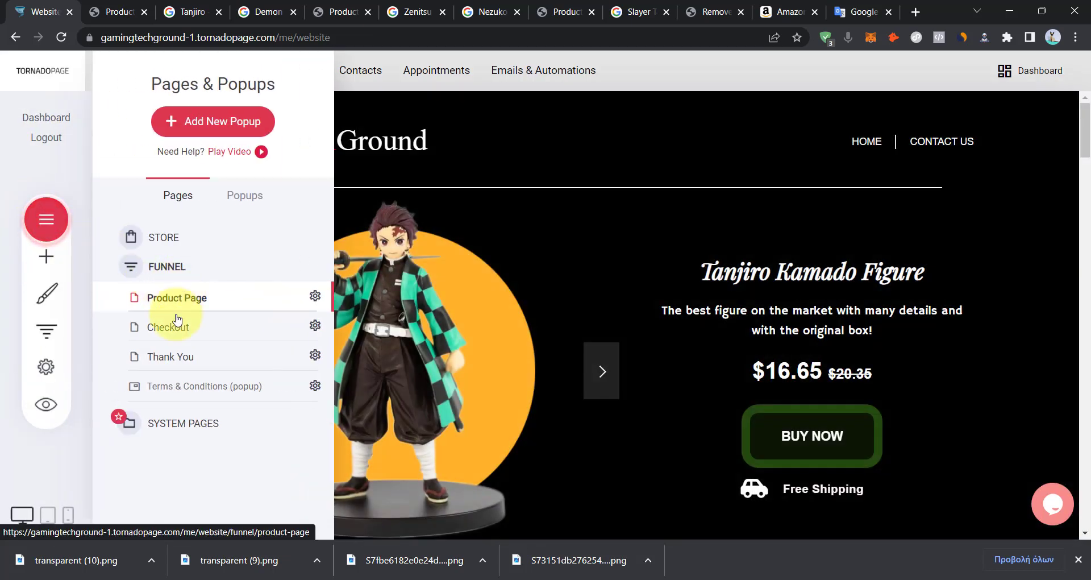
pyautogui.click(169, 330)
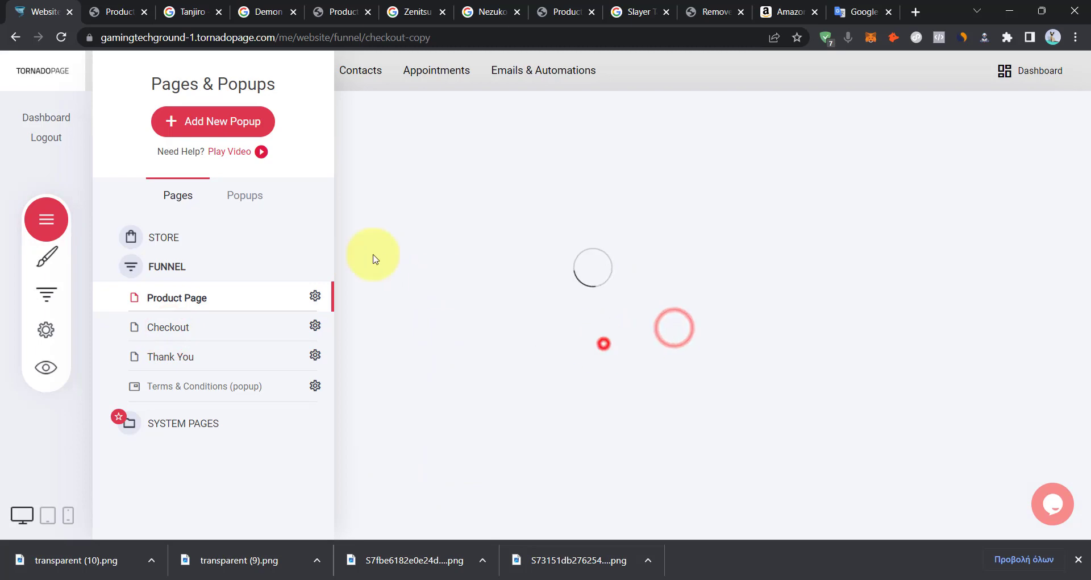
pyautogui.click(366, 324)
pyautogui.click(233, 175)
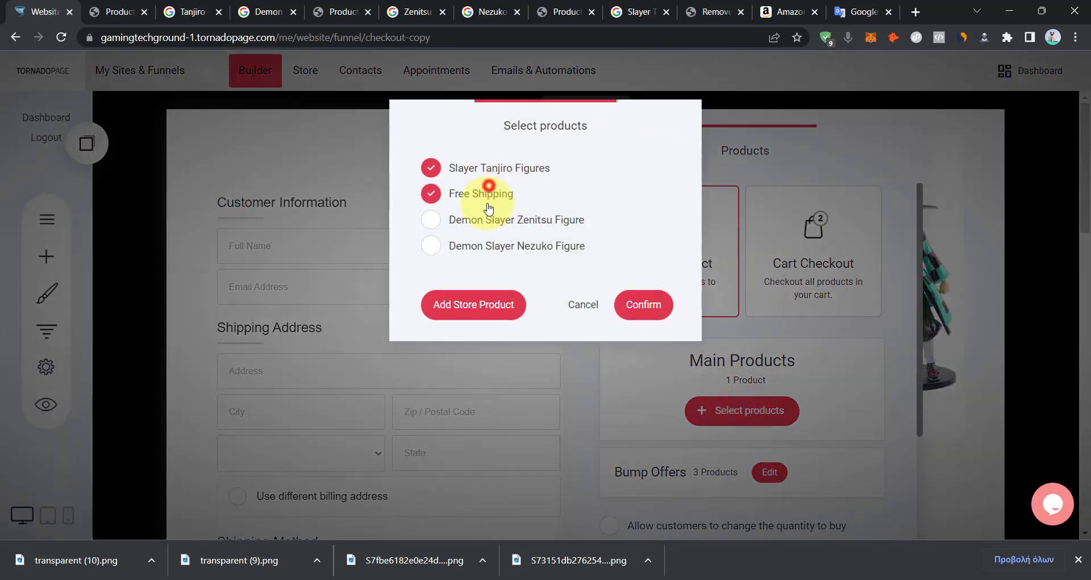
pyautogui.click(643, 312)
pyautogui.click(450, 341)
pyautogui.click(449, 366)
# Check the order summary, payment method and bump offers, and save the checkout page.
pyautogui.scroll(-15, 458, 377)
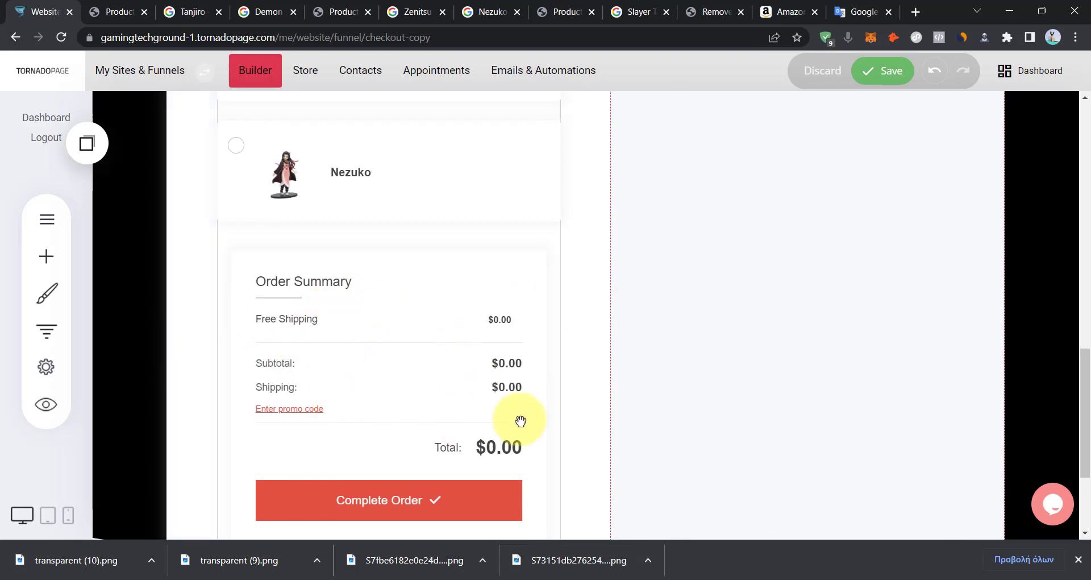
pyautogui.scroll(4, 509, 392)
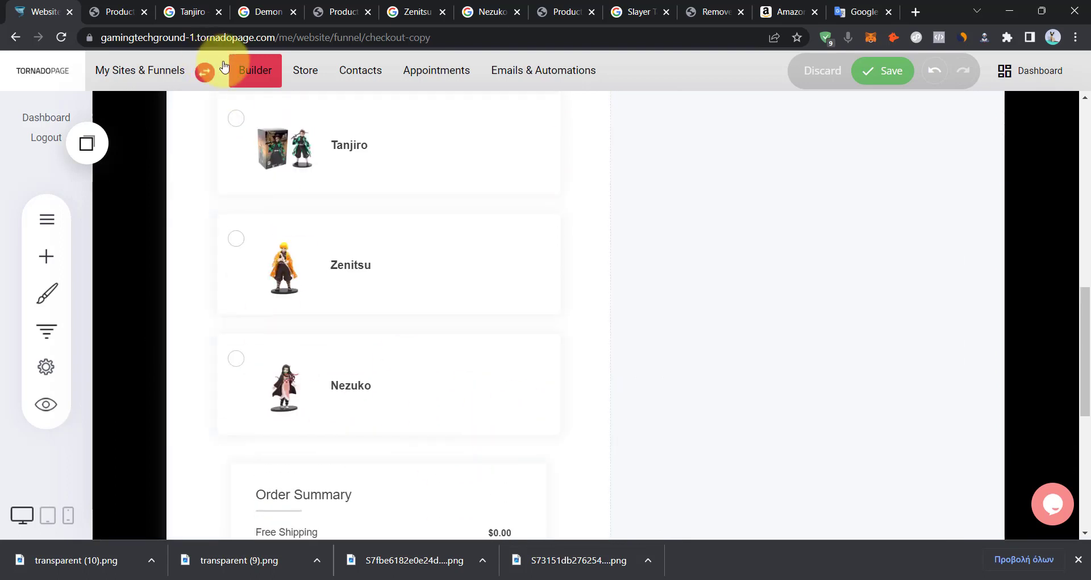
pyautogui.scroll(-5, 408, 426)
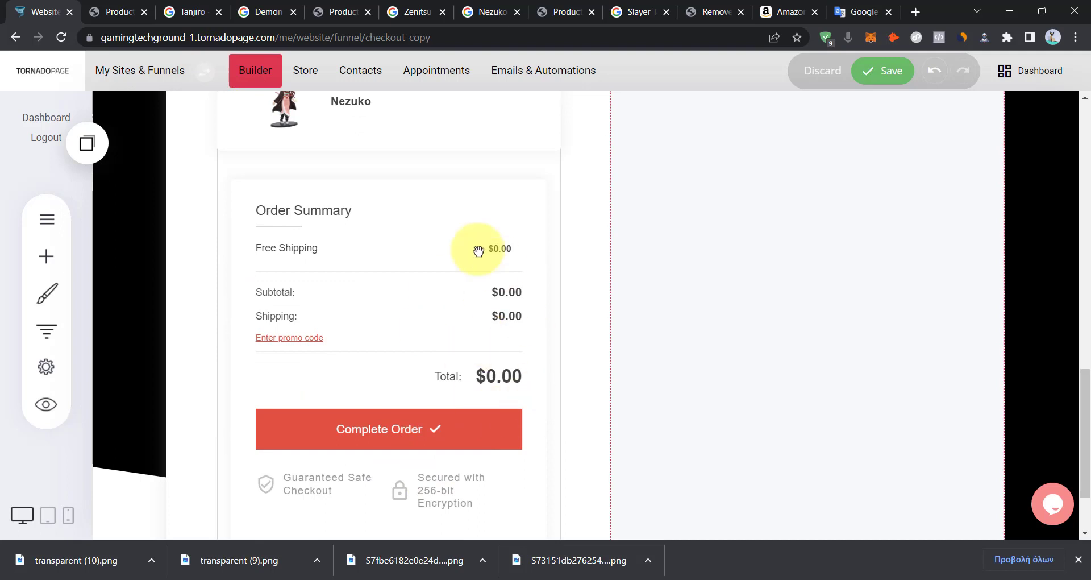
pyautogui.scroll(8, 497, 265)
pyautogui.click(335, 280)
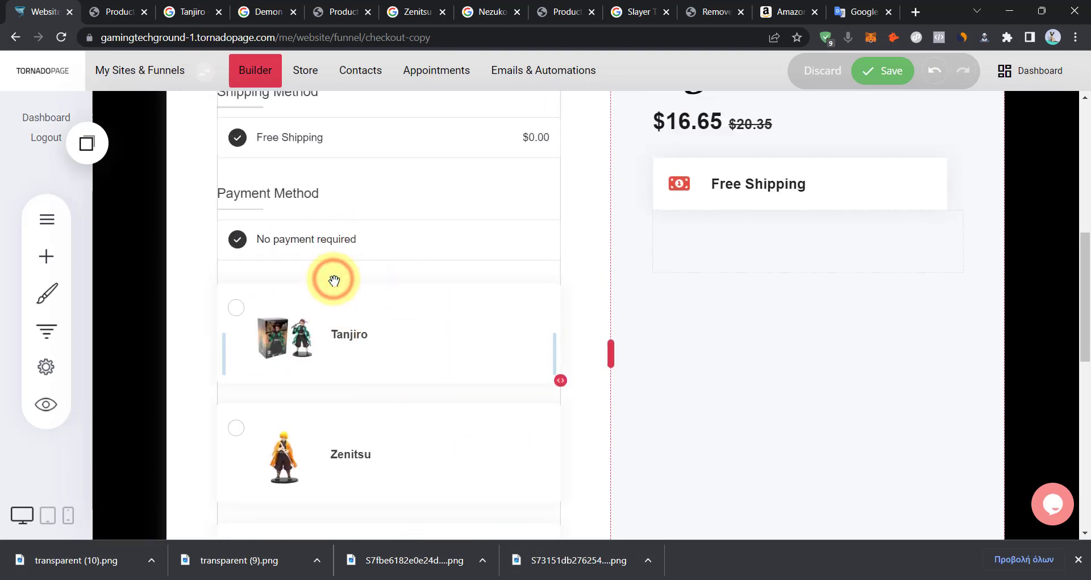
pyautogui.scroll(-2, 568, 239)
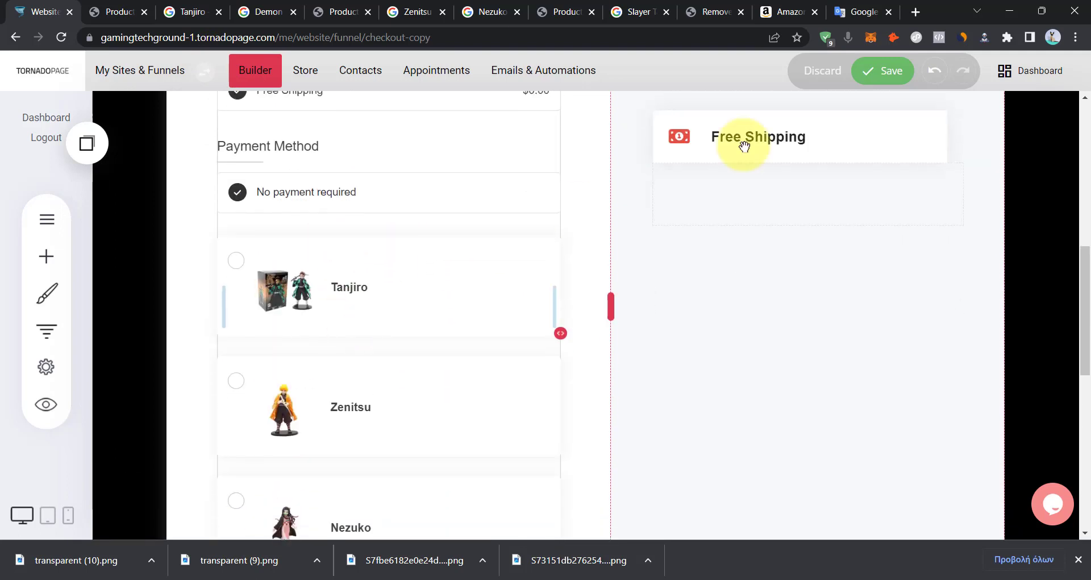
pyautogui.click(879, 72)
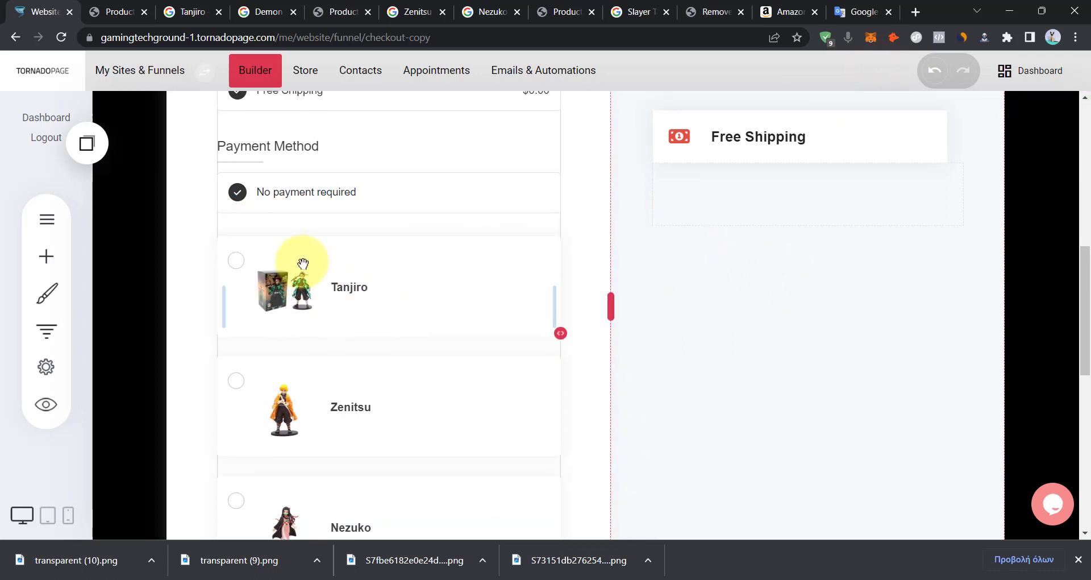
# Examine the checkout form's product settings and the bump offers' layout option.
pyautogui.scroll(1, 317, 238)
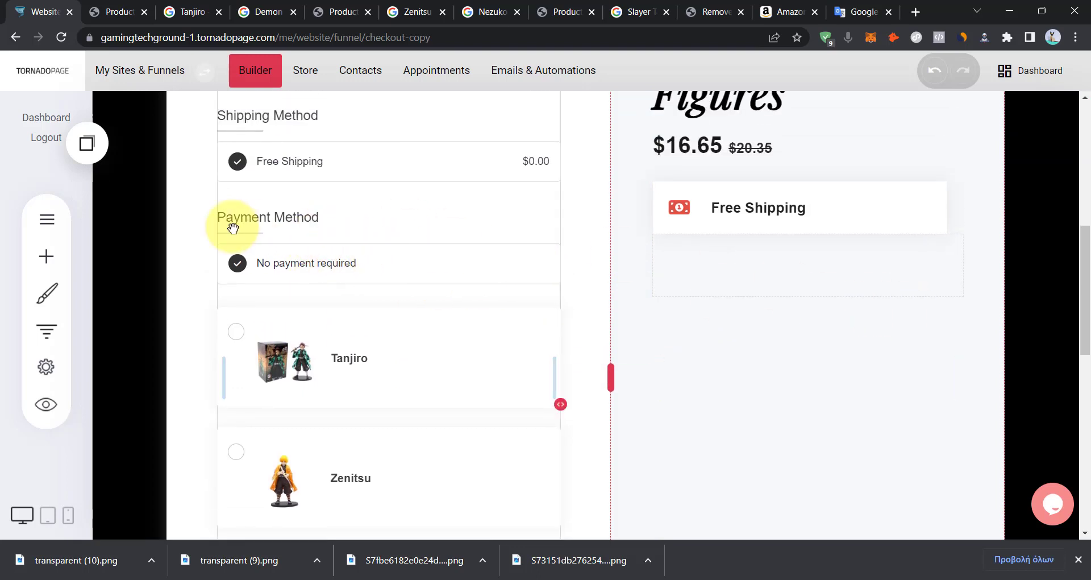
pyautogui.click(377, 215)
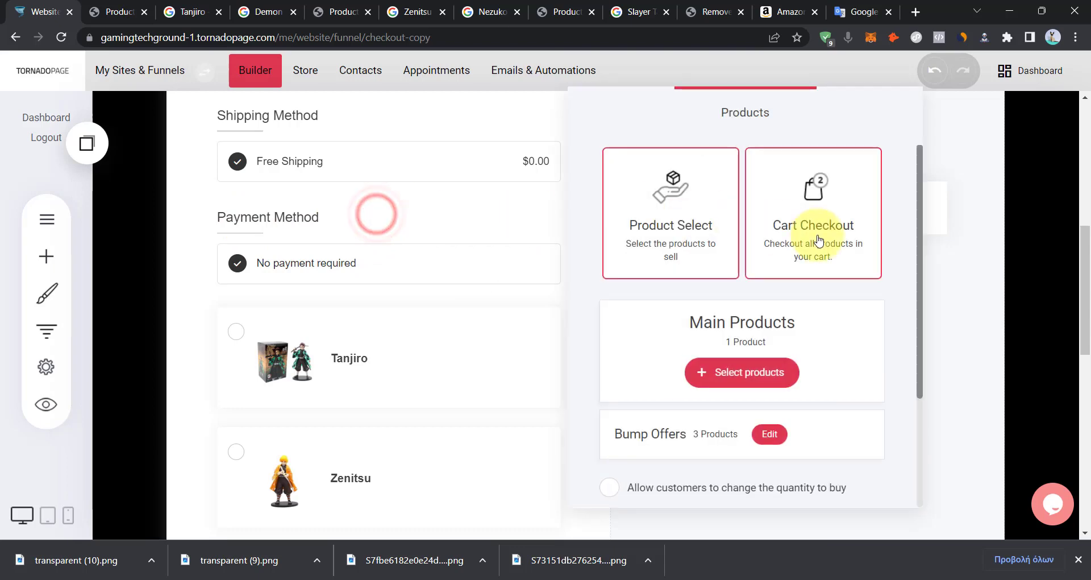
pyautogui.scroll(-1, 794, 439)
pyautogui.scroll(-1, 794, 439)
pyautogui.click(677, 455)
pyautogui.scroll(-2, 794, 402)
pyautogui.click(779, 283)
pyautogui.scroll(-1, 461, 324)
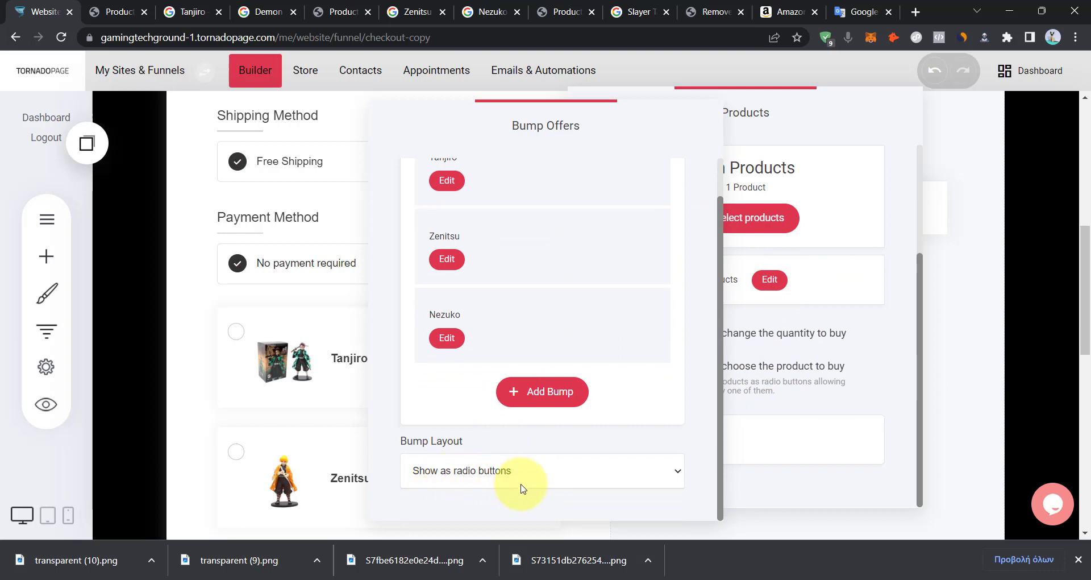
pyautogui.click(892, 324)
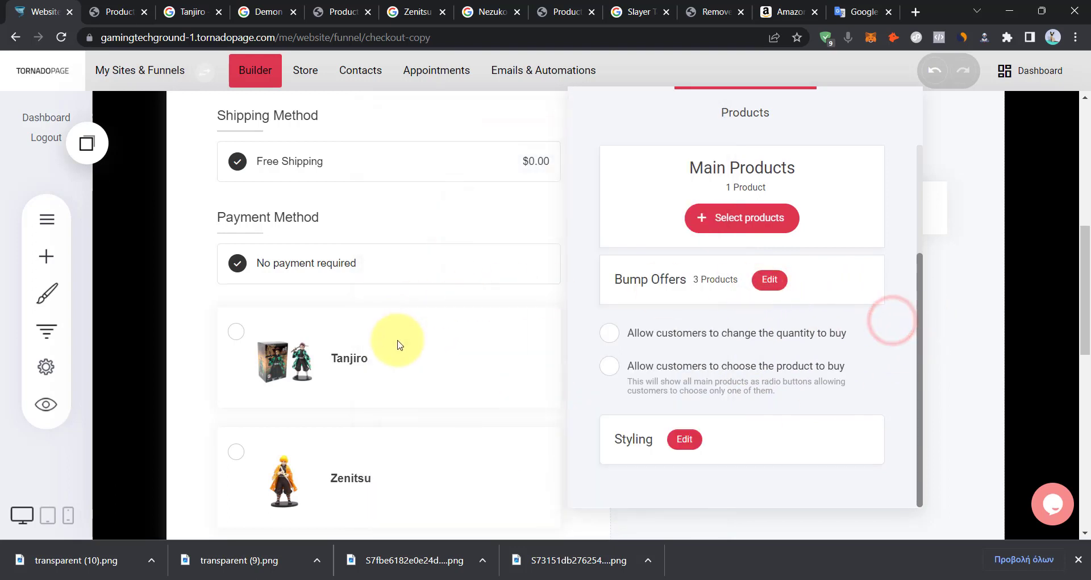
# Open the checkout form's Tanjiro bump offer for editing.
pyautogui.click(760, 288)
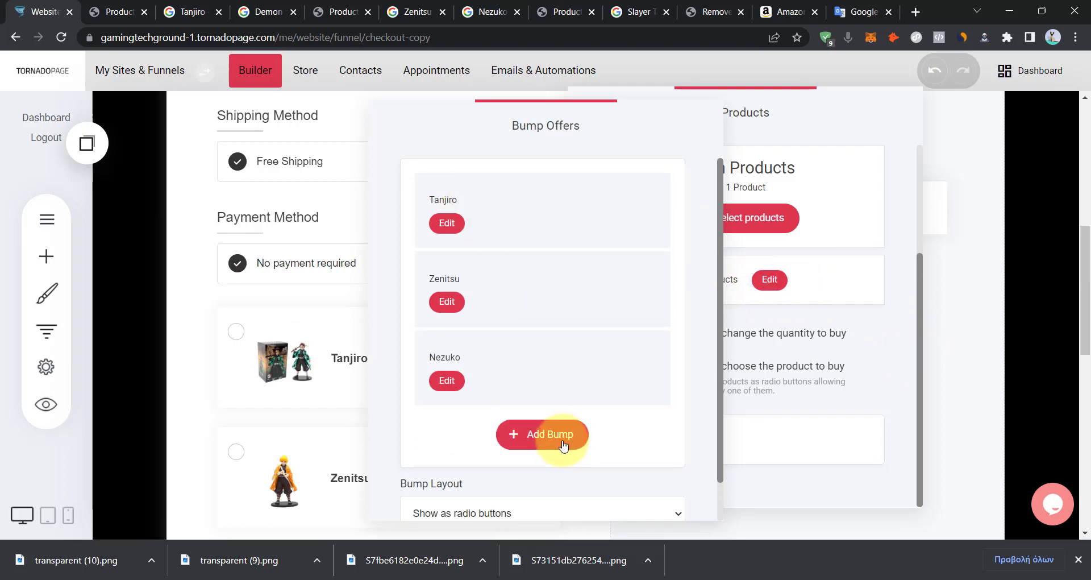
pyautogui.scroll(-1, 538, 360)
pyautogui.click(446, 181)
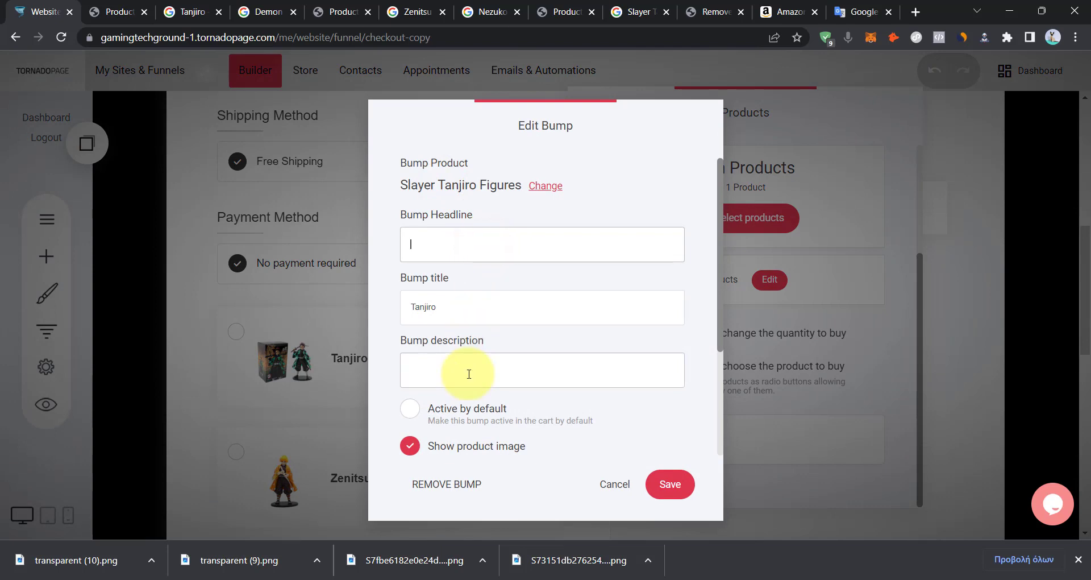
# Switch to Google Translate, dictate a new Greek sentence asking customers to select at least one figure, and copy its English translation.
pyautogui.click(869, 8)
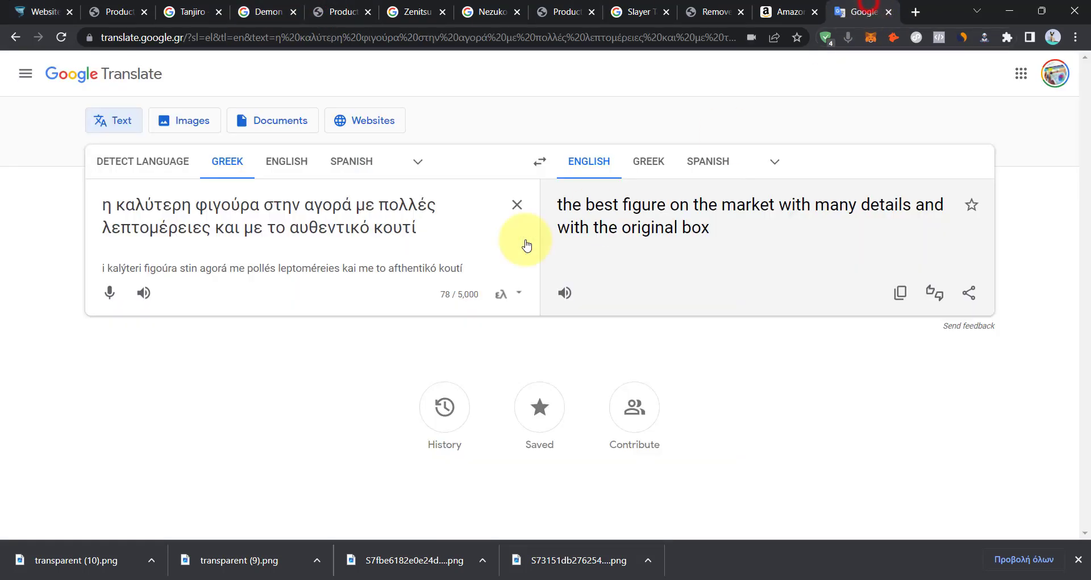
pyautogui.click(103, 291)
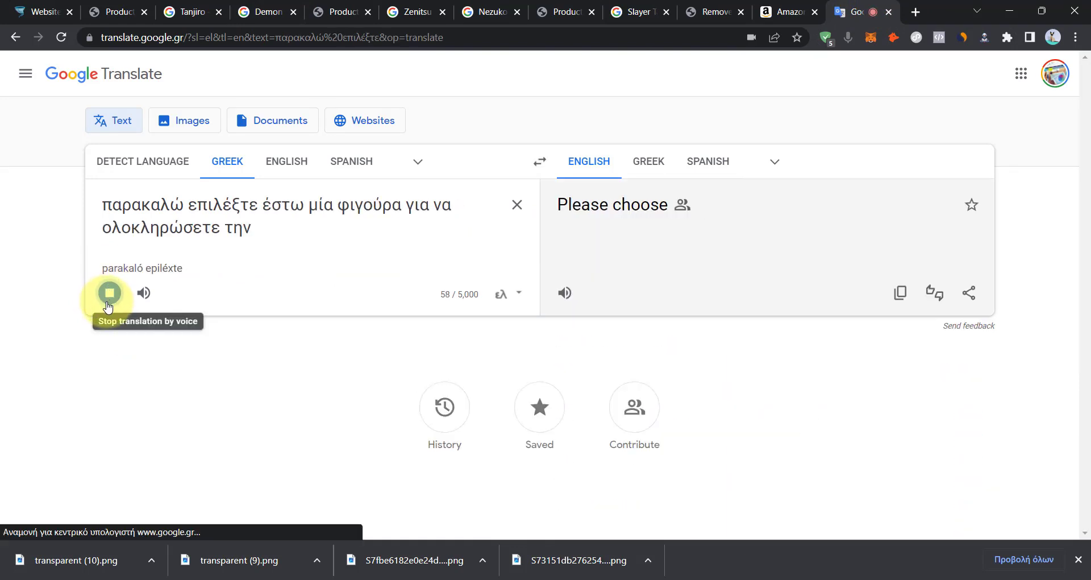
pyautogui.click(106, 303)
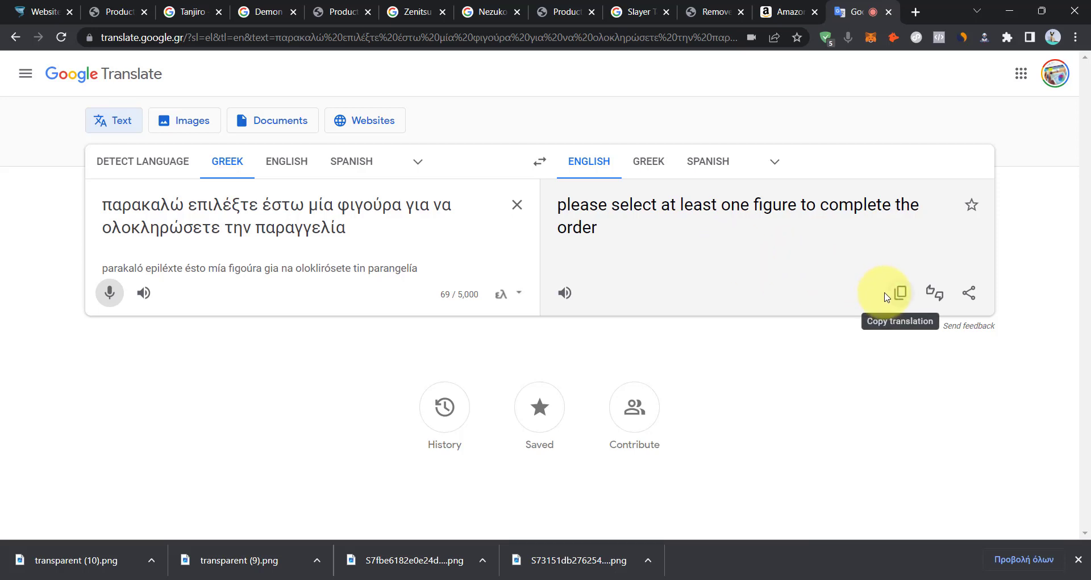
pyautogui.click(903, 297)
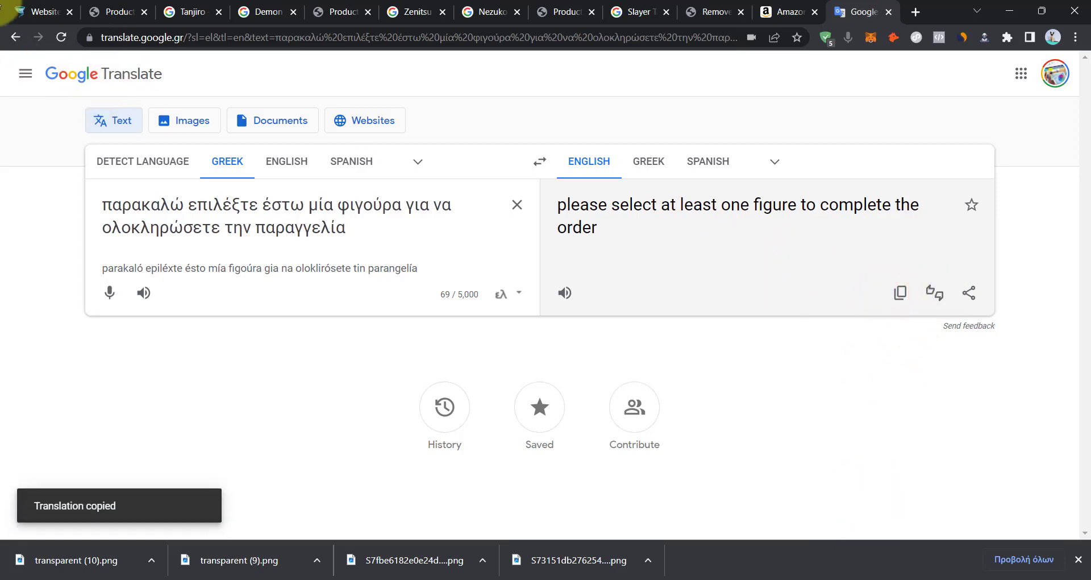
# Set the Tanjiro bump's headline to "Please select at least one figure to complete the order" in Tornadopage and save the bump.
pyautogui.click(30, 14)
pyautogui.click(420, 249)
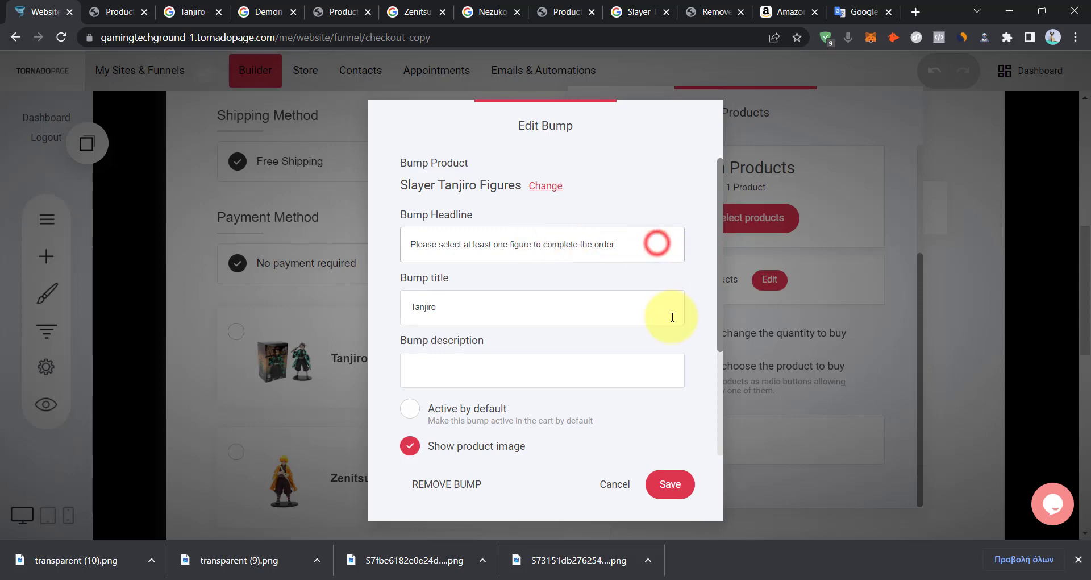
pyautogui.click(671, 486)
pyautogui.scroll(-2, 678, 405)
pyautogui.scroll(3, 341, 390)
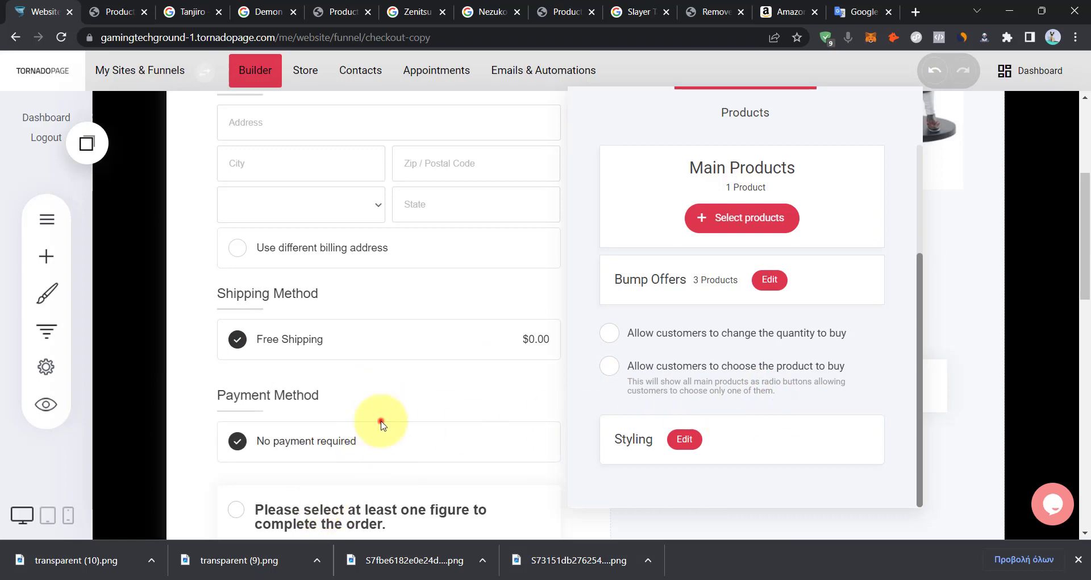
# Check the bump offers and order summary on the checkout page, and save the page.
pyautogui.click(380, 423)
pyautogui.scroll(-6, 512, 446)
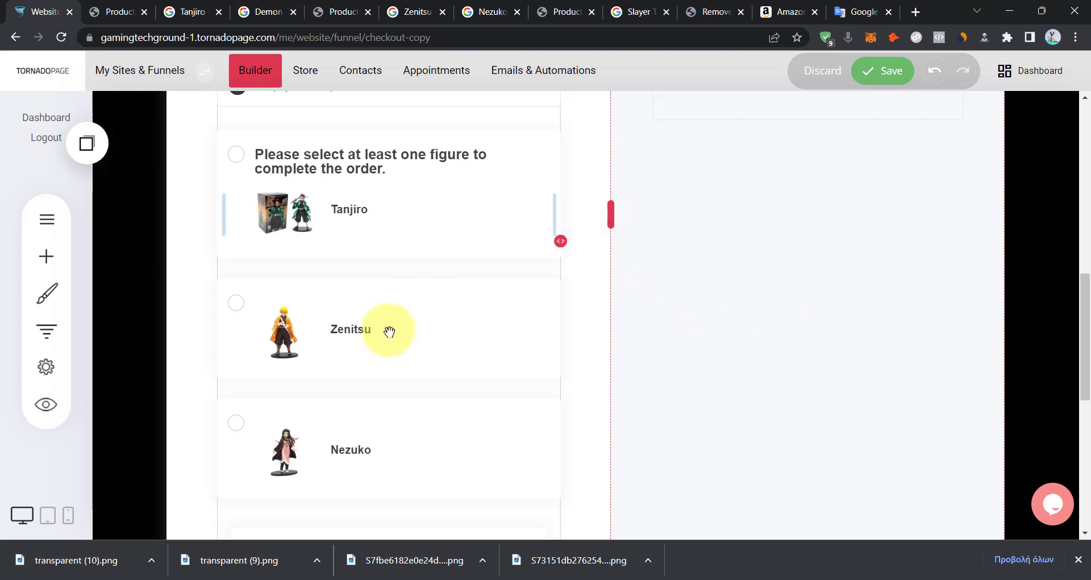
pyautogui.scroll(-6, 369, 200)
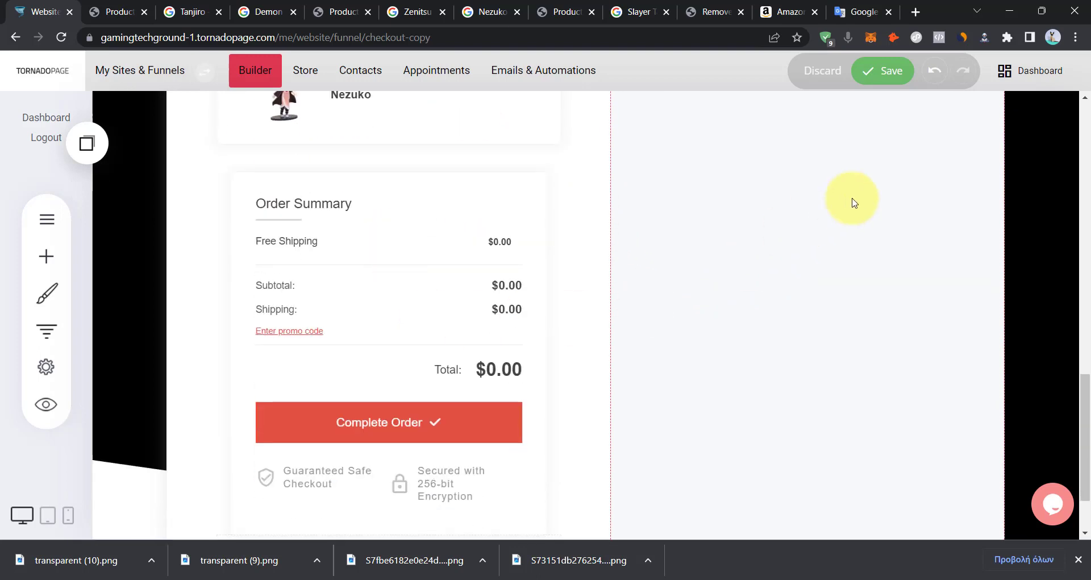
pyautogui.click(859, 81)
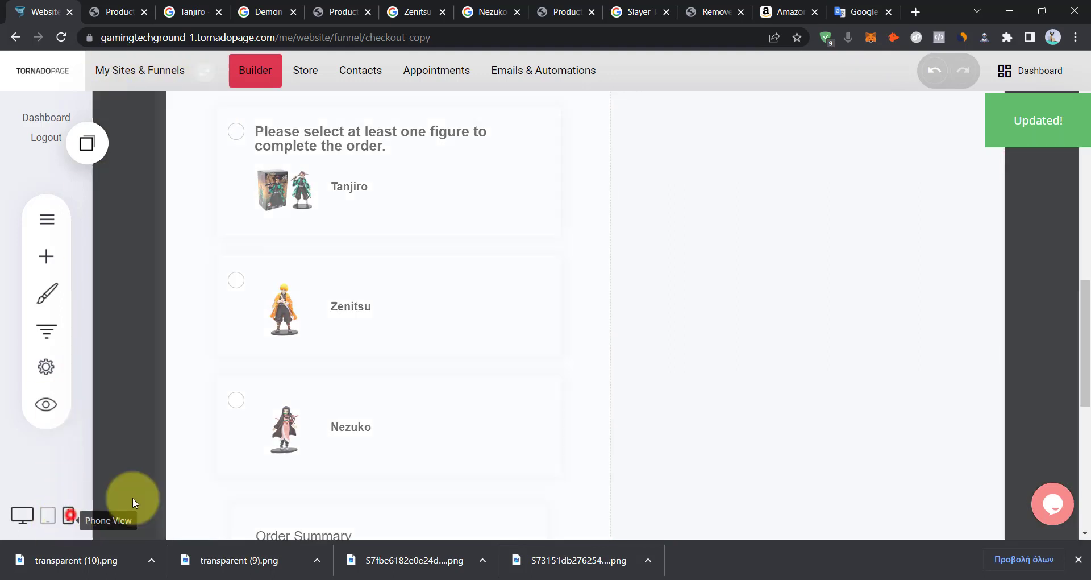
# Review the checkout page's payment method and bump offers in phone view, and return to desktop view.
pyautogui.click(68, 515)
pyautogui.scroll(5, 762, 199)
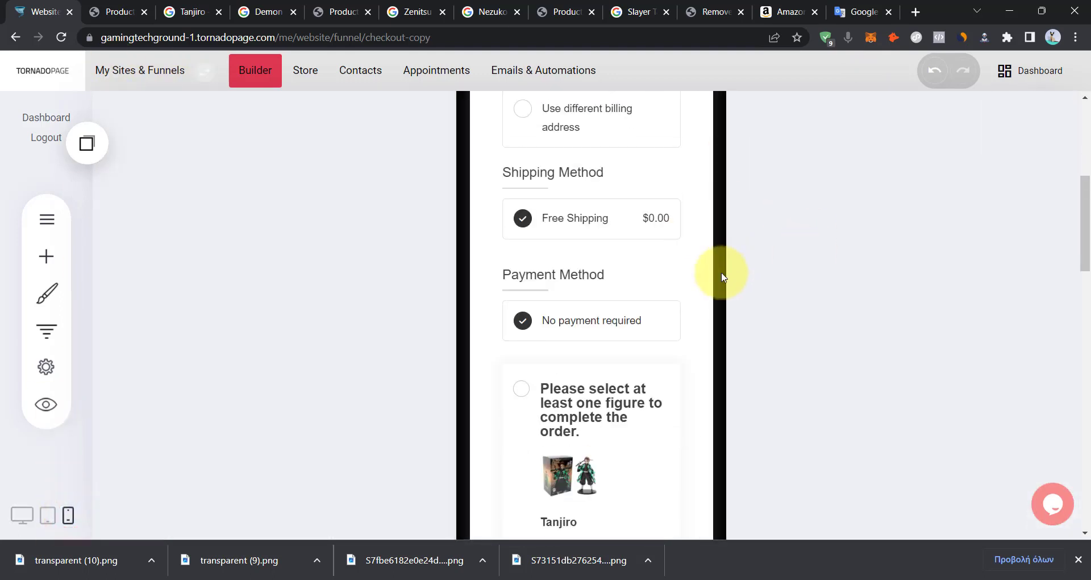
pyautogui.scroll(-3, 731, 272)
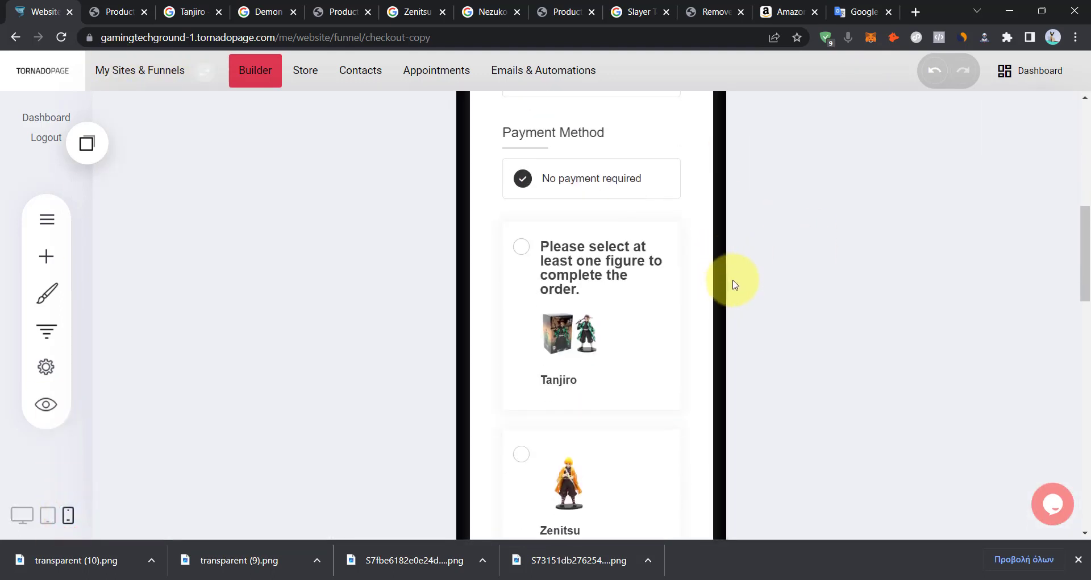
pyautogui.scroll(-5, 579, 357)
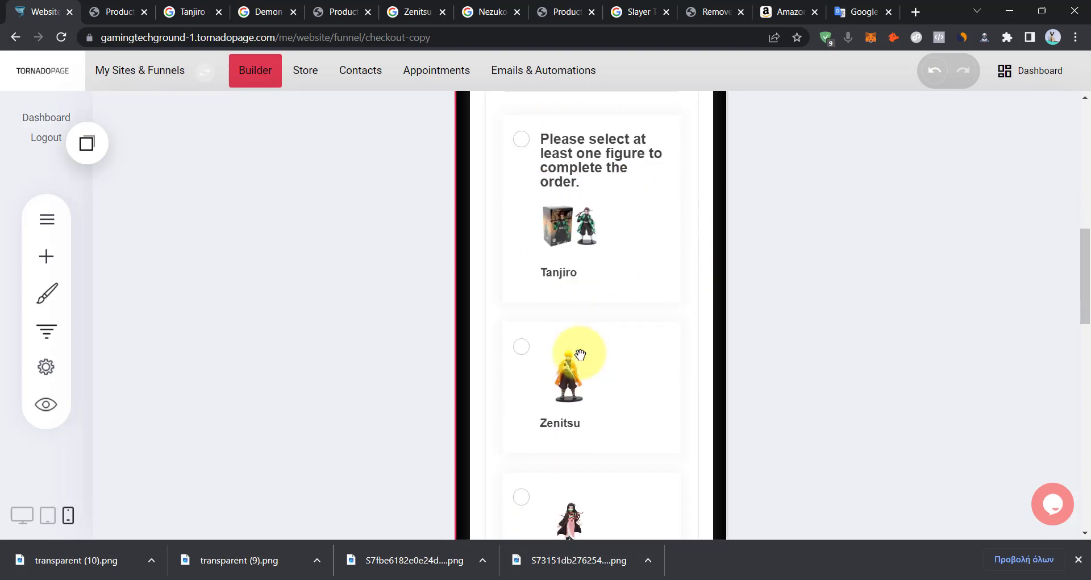
pyautogui.scroll(-6, 614, 364)
pyautogui.scroll(8, 614, 407)
pyautogui.click(582, 190)
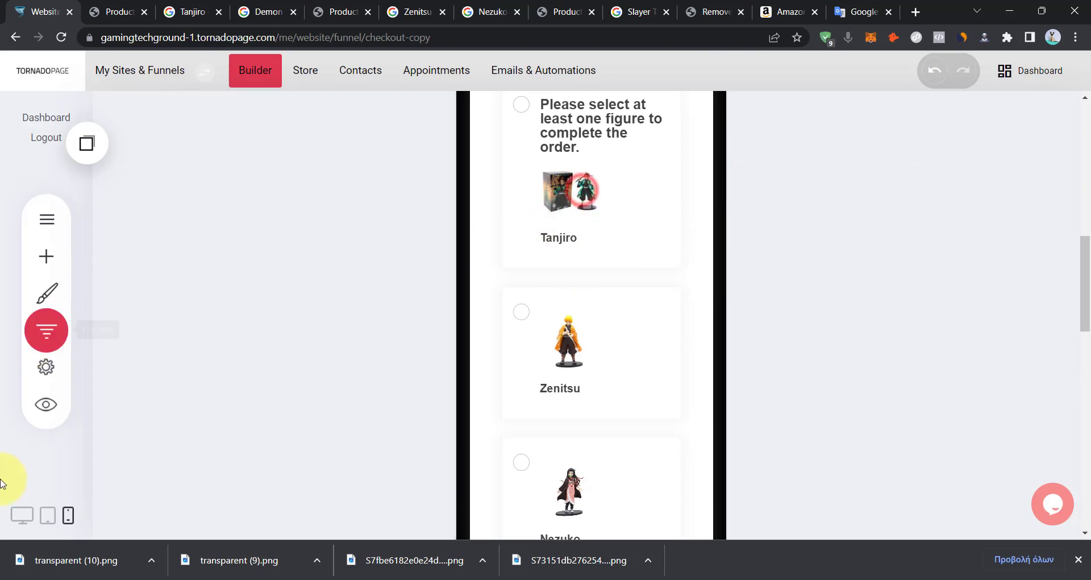
pyautogui.click(22, 515)
# Go from the product page preview to checkout and select the Tanjiro, Zenitsu and Nezuko bump offers.
pyautogui.click(117, 12)
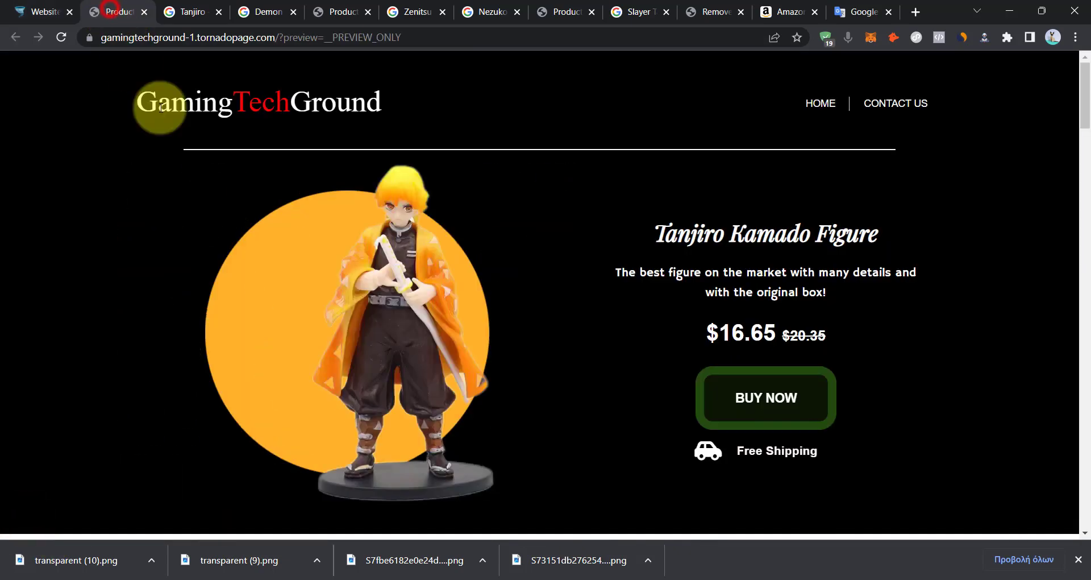
pyautogui.click(779, 402)
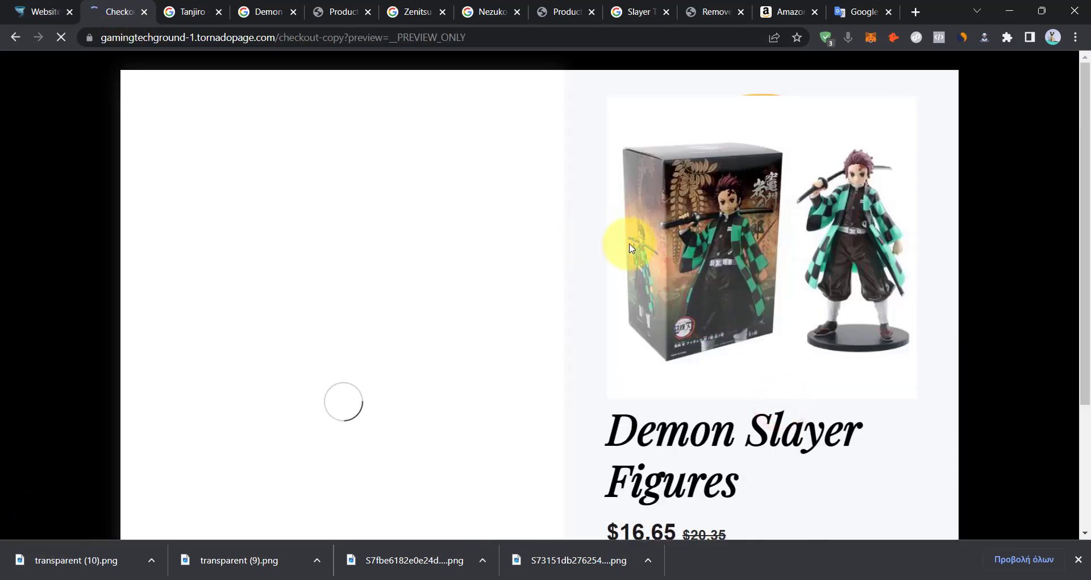
pyautogui.scroll(-10, 365, 273)
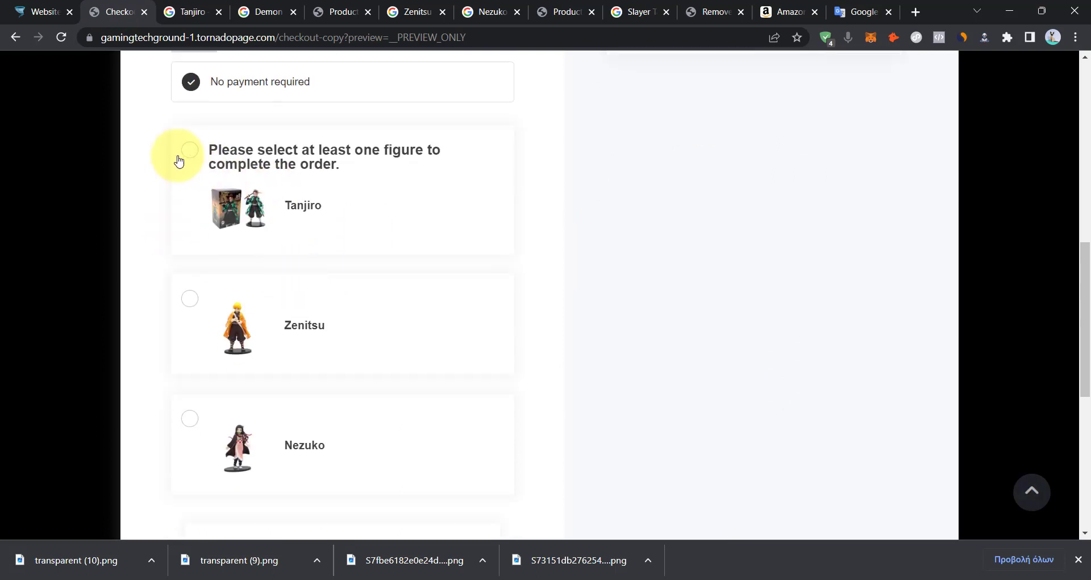
pyautogui.click(190, 298)
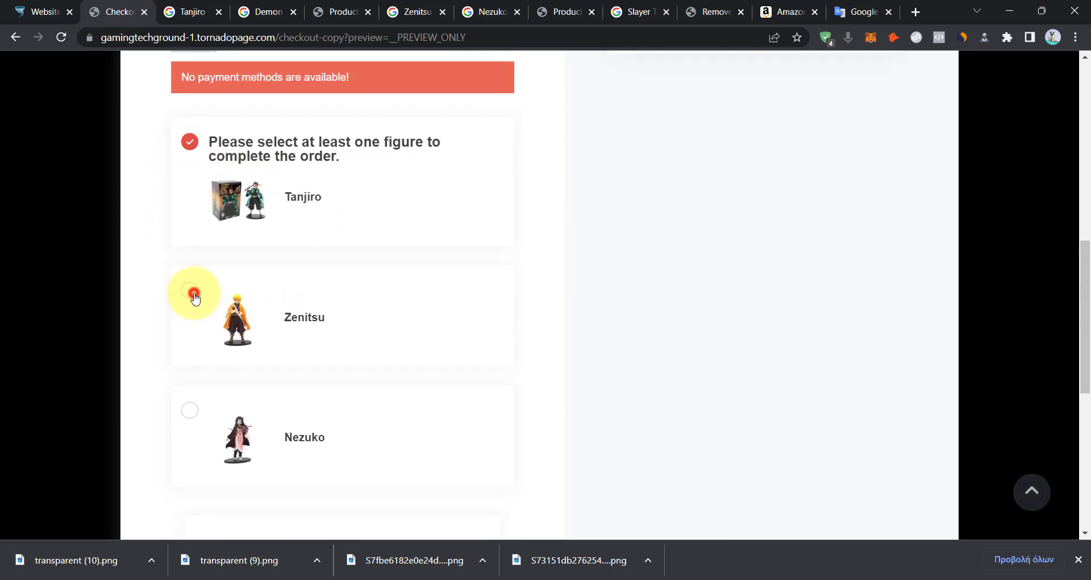
pyautogui.click(189, 418)
pyautogui.scroll(-5, 470, 349)
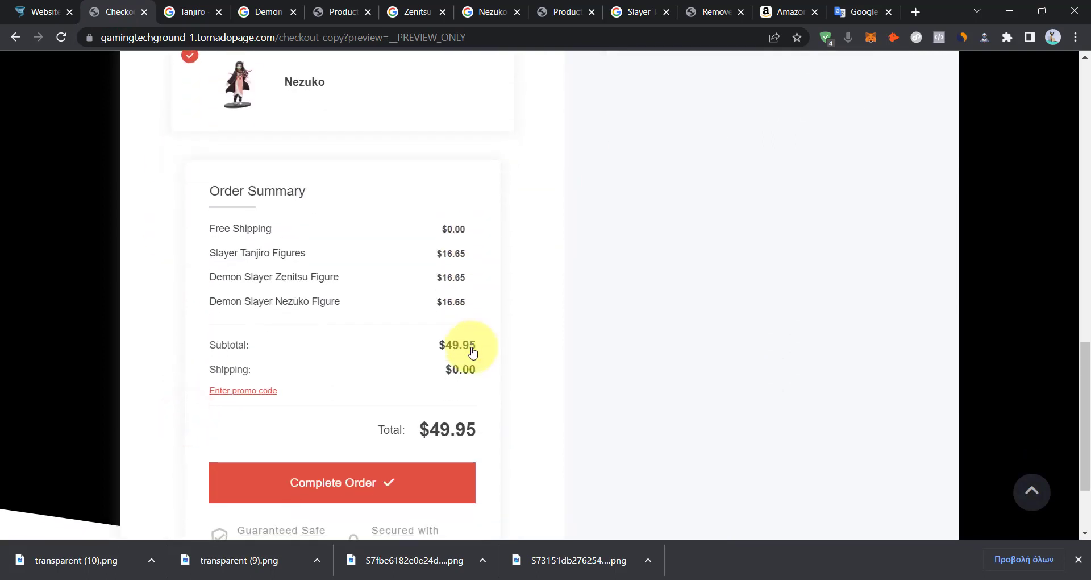
# Check the order summary's total and the payment method section in the checkout preview.
pyautogui.click(475, 432)
pyautogui.moveTo(418, 431); pyautogui.dragTo(477, 433)
pyautogui.click(477, 435)
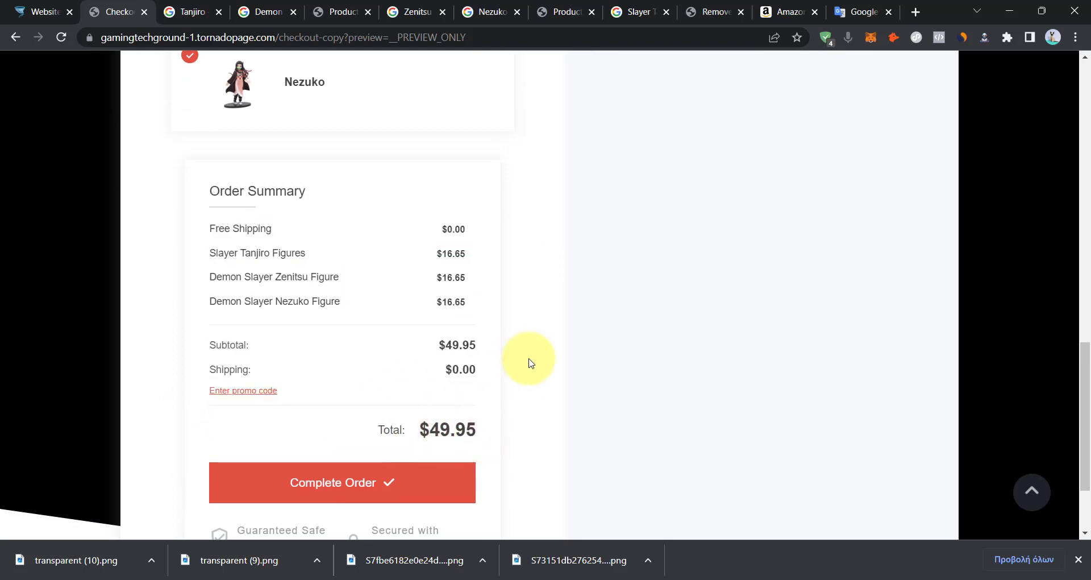
pyautogui.moveTo(387, 431); pyautogui.dragTo(514, 436)
pyautogui.click(513, 436)
pyautogui.click(452, 437)
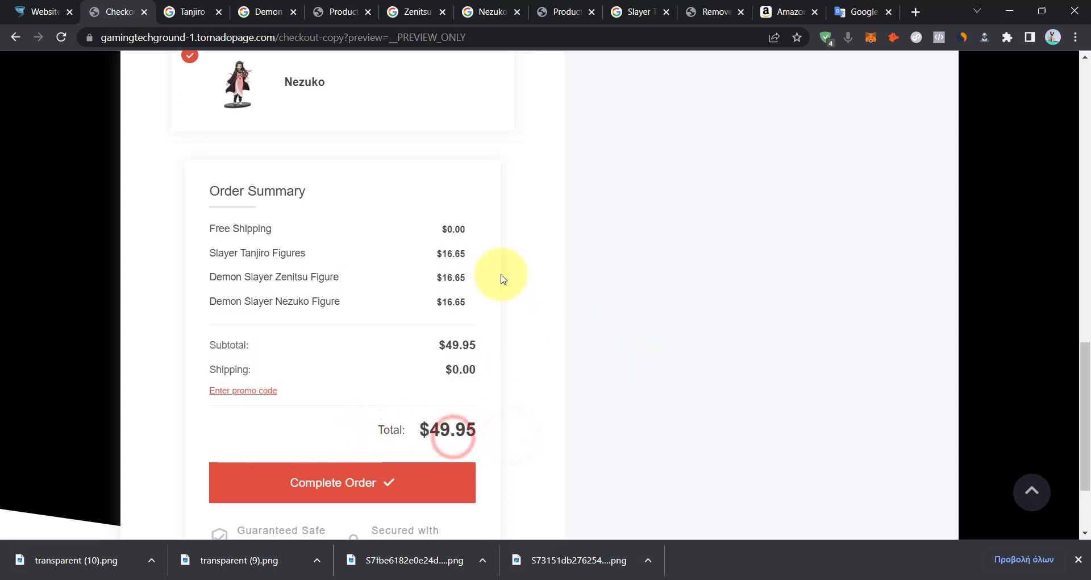
pyautogui.scroll(10, 433, 385)
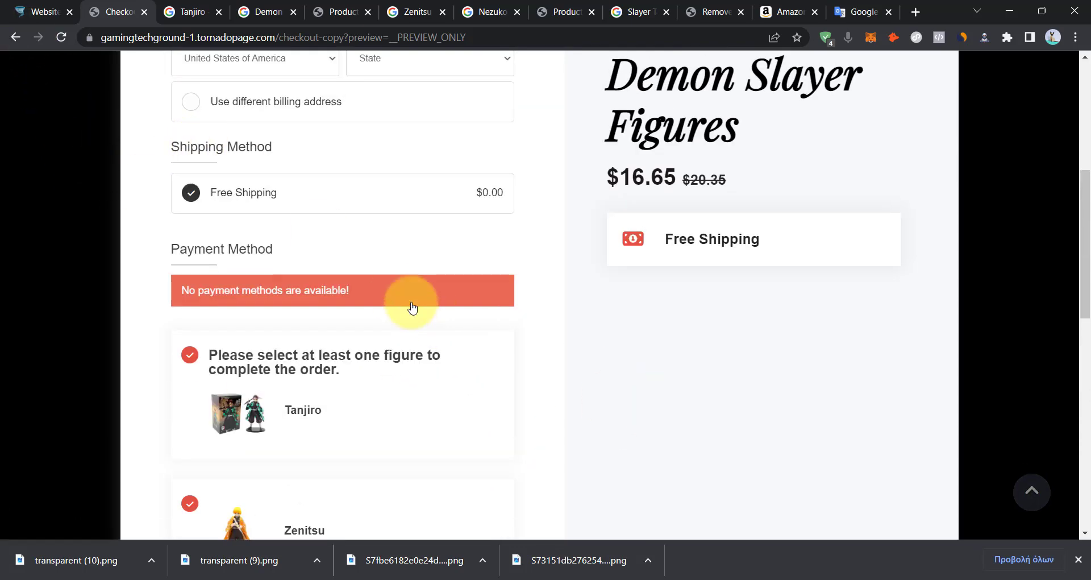
pyautogui.scroll(-2, 429, 316)
pyautogui.click(964, 555)
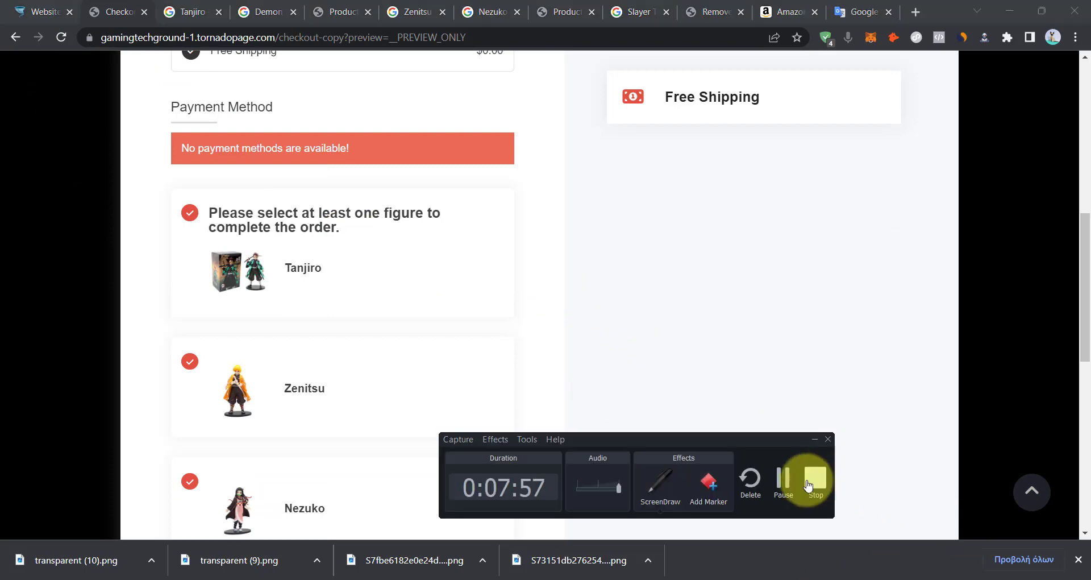
pyautogui.click(794, 493)
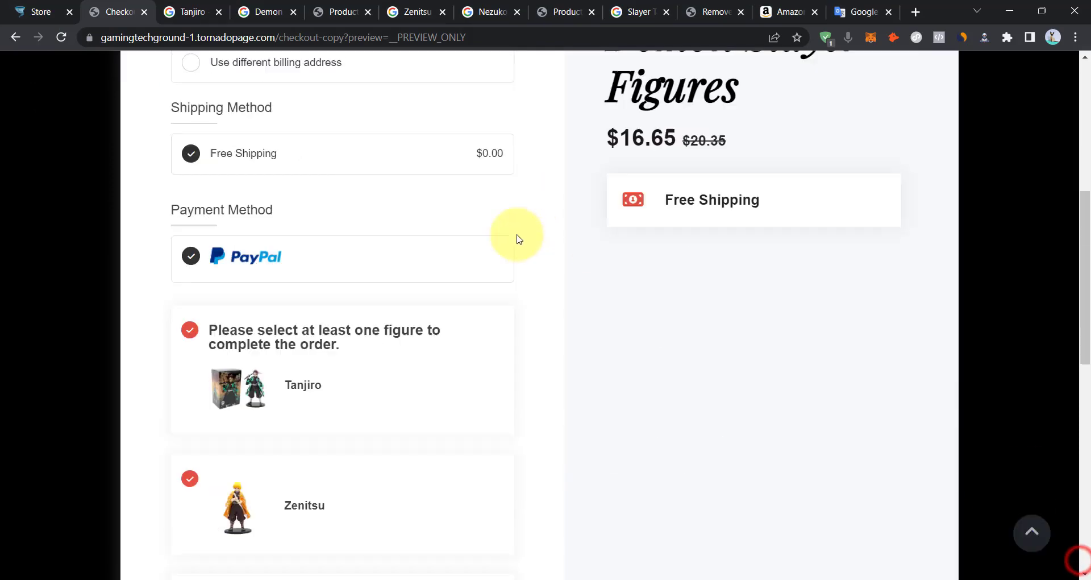
# Check the PayPal option in the checkout preview and the store's active payment provider settings.
pyautogui.scroll(-1, 517, 236)
pyautogui.click(47, 19)
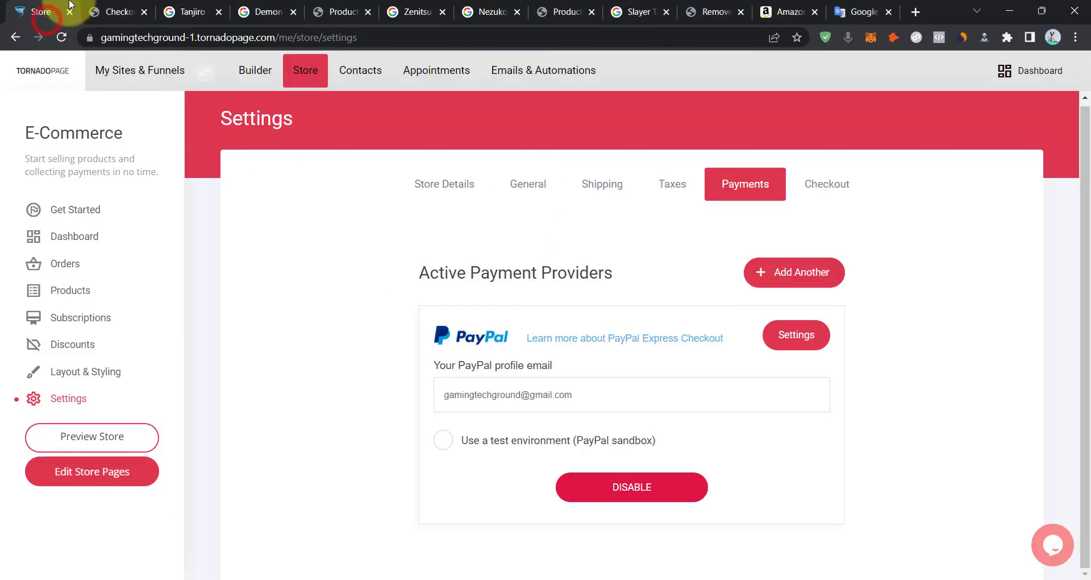
pyautogui.click(105, 13)
pyautogui.scroll(5, 820, 207)
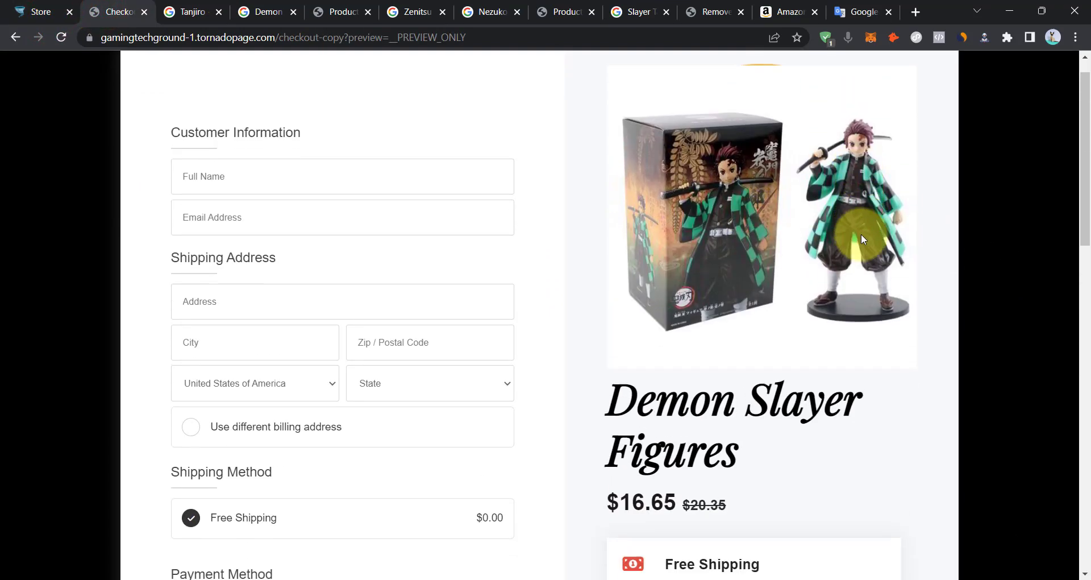
# Return to the website builder and copy the product page's Tanjiro figure gallery.
pyautogui.click(57, 8)
pyautogui.click(233, 84)
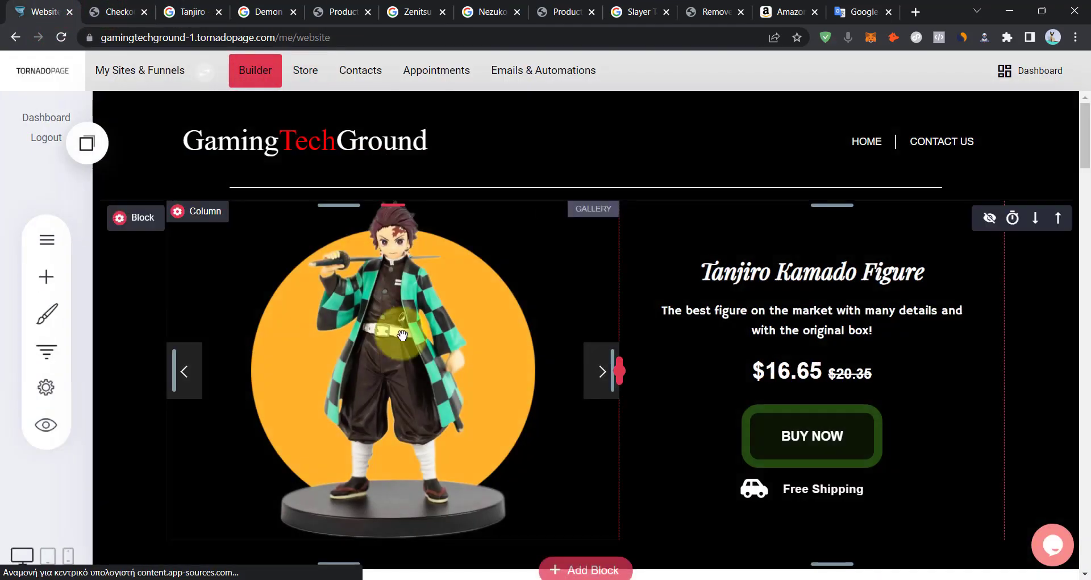
pyautogui.click(401, 336)
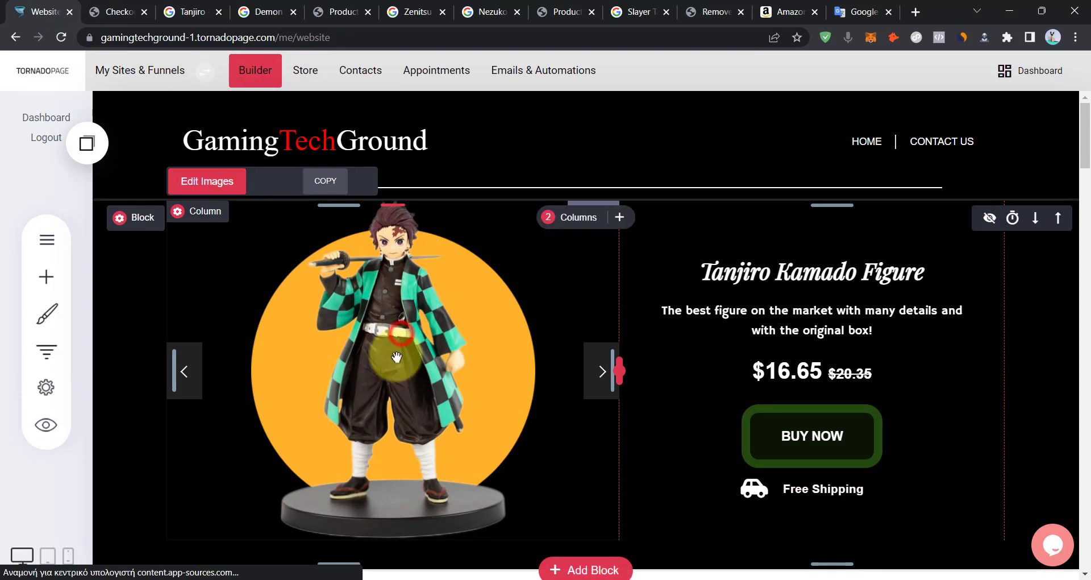
pyautogui.click(212, 181)
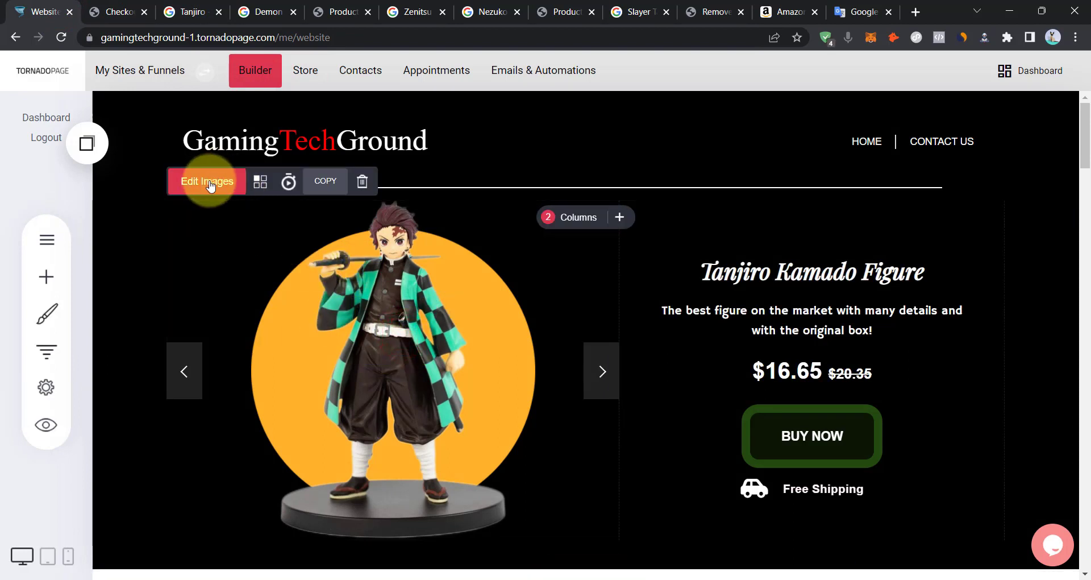
# Replace the boxed Tanjiro image on the funnel's Checkout page with the copied gallery, placed above the Demon Slayer Figures title.
pyautogui.click(47, 239)
pyautogui.click(214, 328)
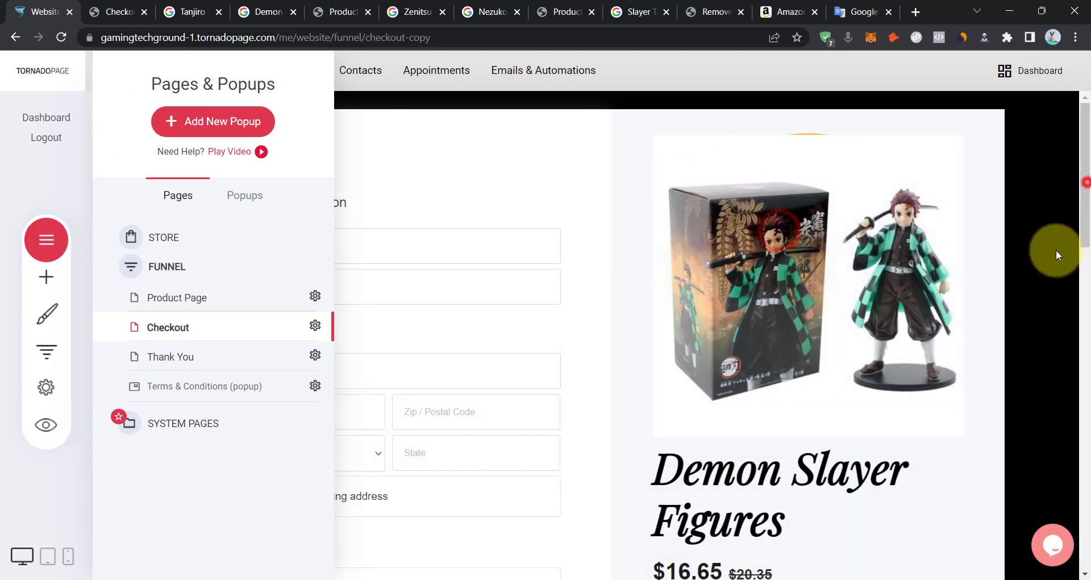
pyautogui.click(1055, 253)
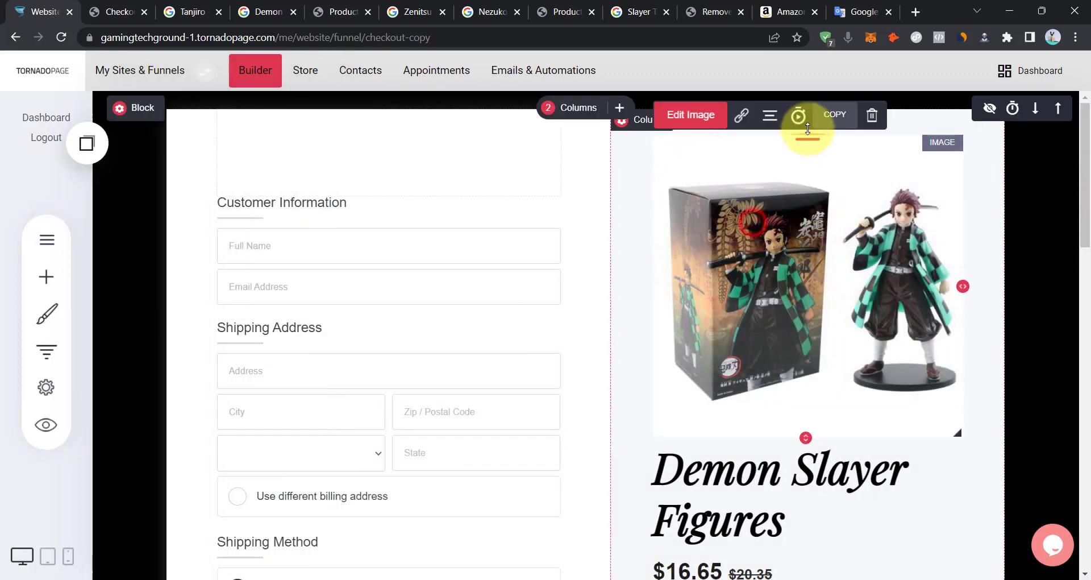
pyautogui.click(869, 115)
pyautogui.click(590, 324)
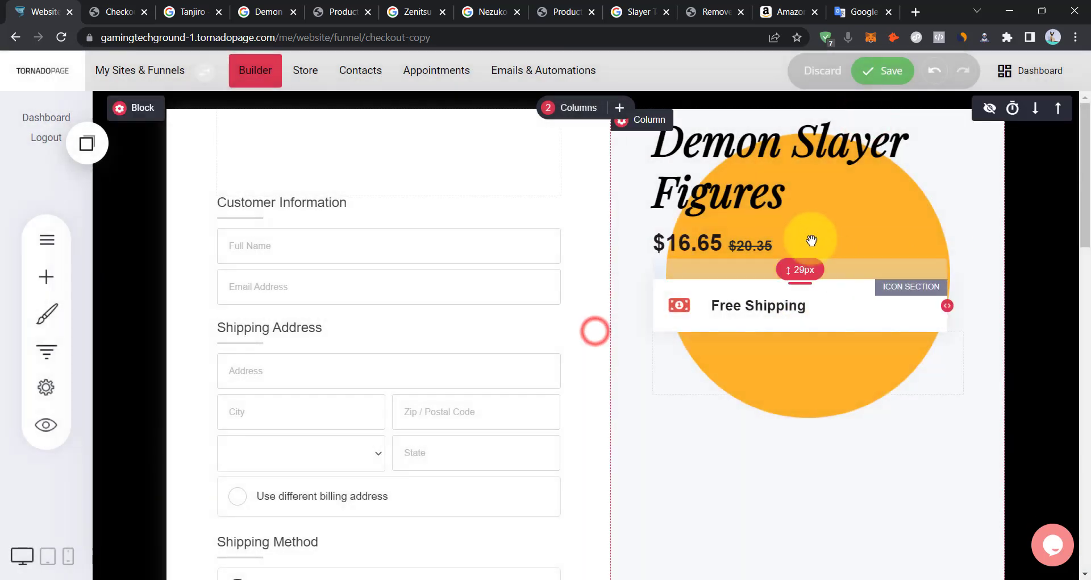
pyautogui.click(87, 143)
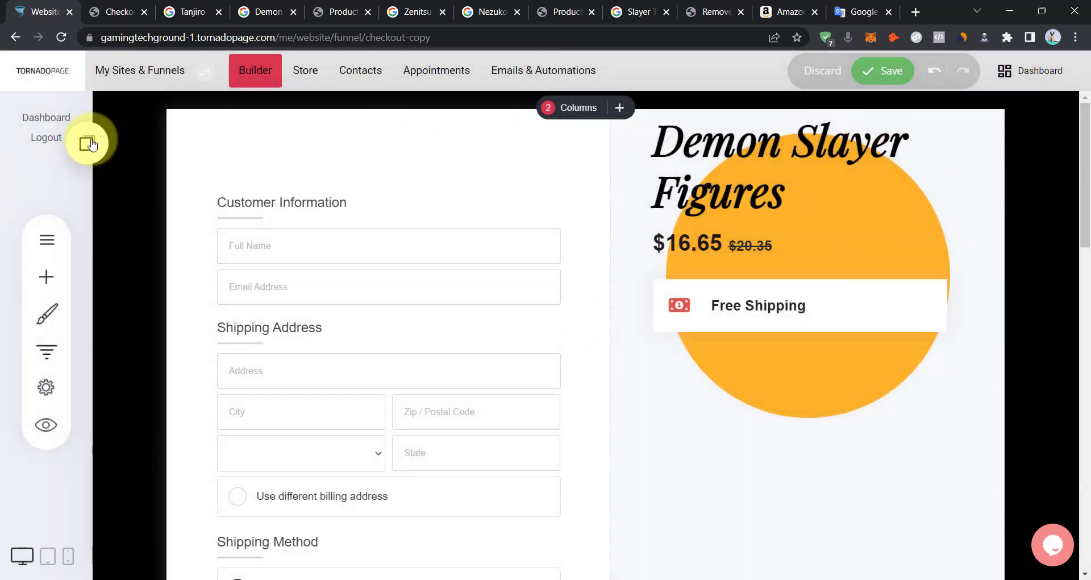
pyautogui.moveTo(135, 290); pyautogui.dragTo(812, 165)
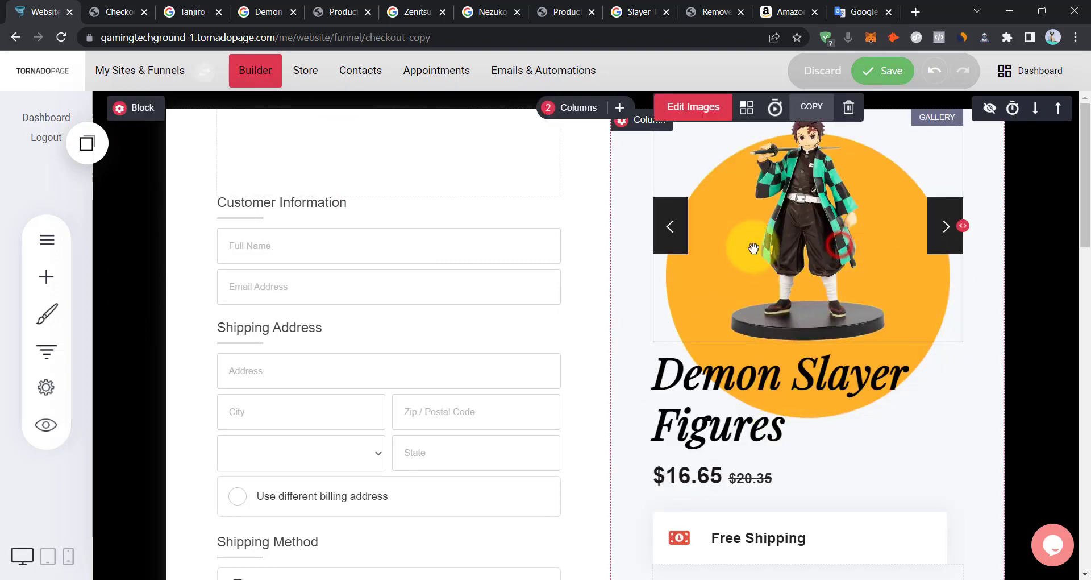
# Shorten the Checkout page's product title to "Figures" and align it to the center.
pyautogui.click(737, 397)
pyautogui.doubleClick(759, 385)
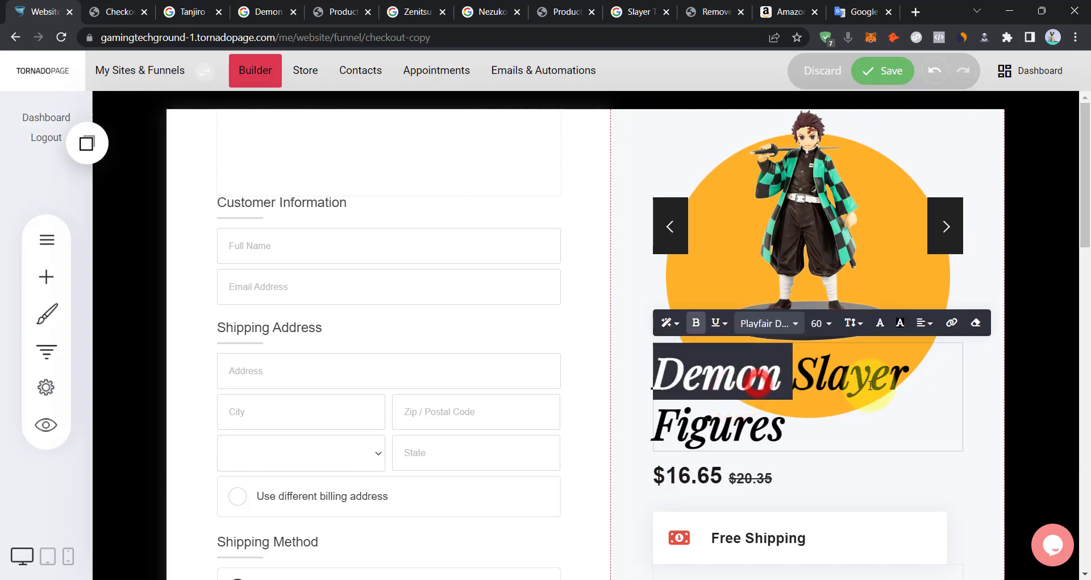
pyautogui.tripleClick(870, 385)
pyautogui.hotkey('ctrl', 'BackSpace')
pyautogui.hotkey('ctrl', 'BackSpace')
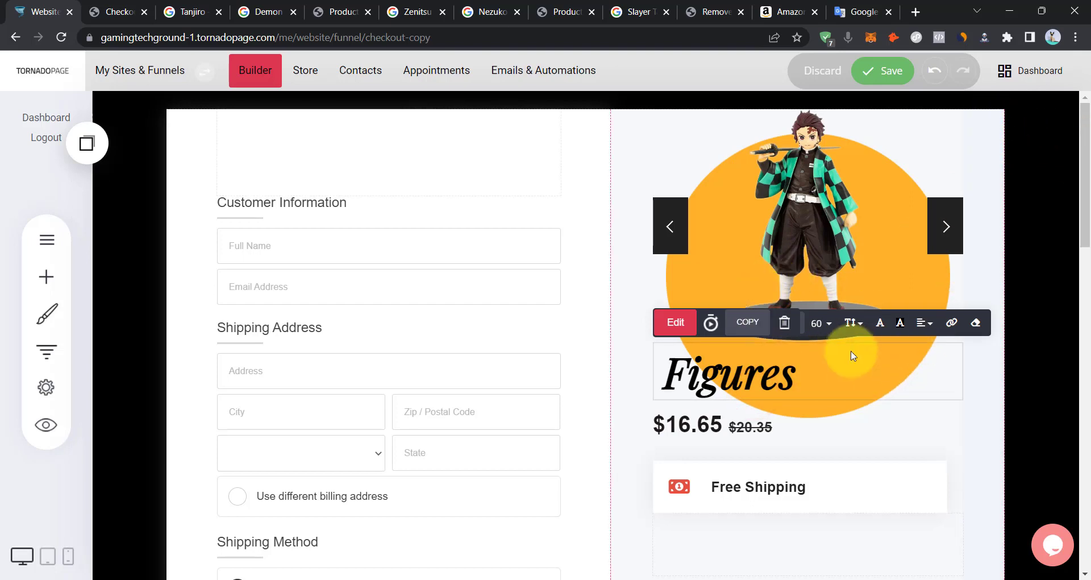
pyautogui.doubleClick(724, 391)
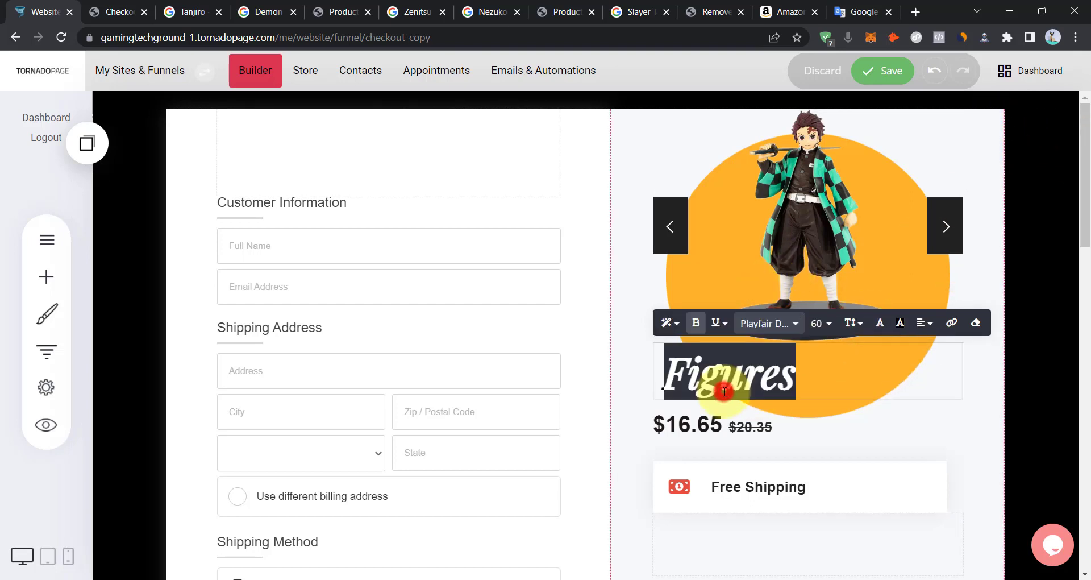
pyautogui.click(925, 323)
pyautogui.click(950, 353)
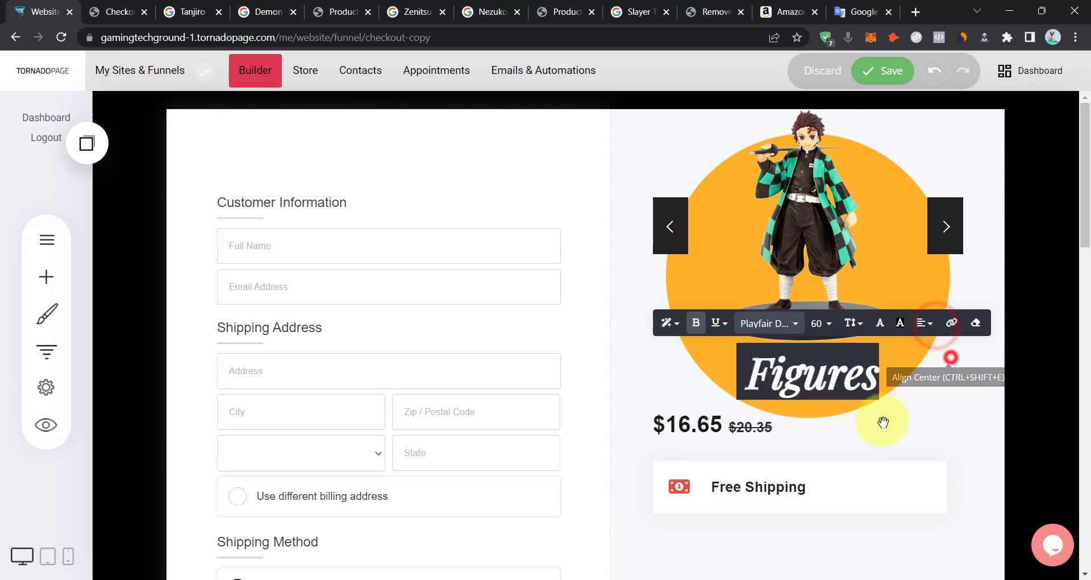
# Center the price line beneath the title, add about 70 px of space above the gallery, and save the page.
pyautogui.click(697, 429)
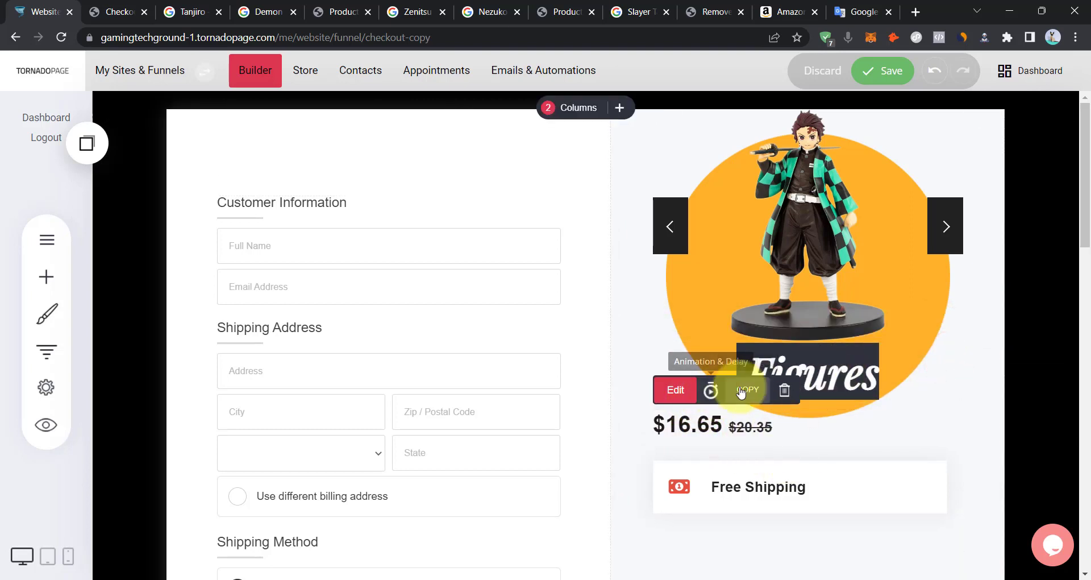
pyautogui.tripleClick(708, 425)
pyautogui.click(924, 391)
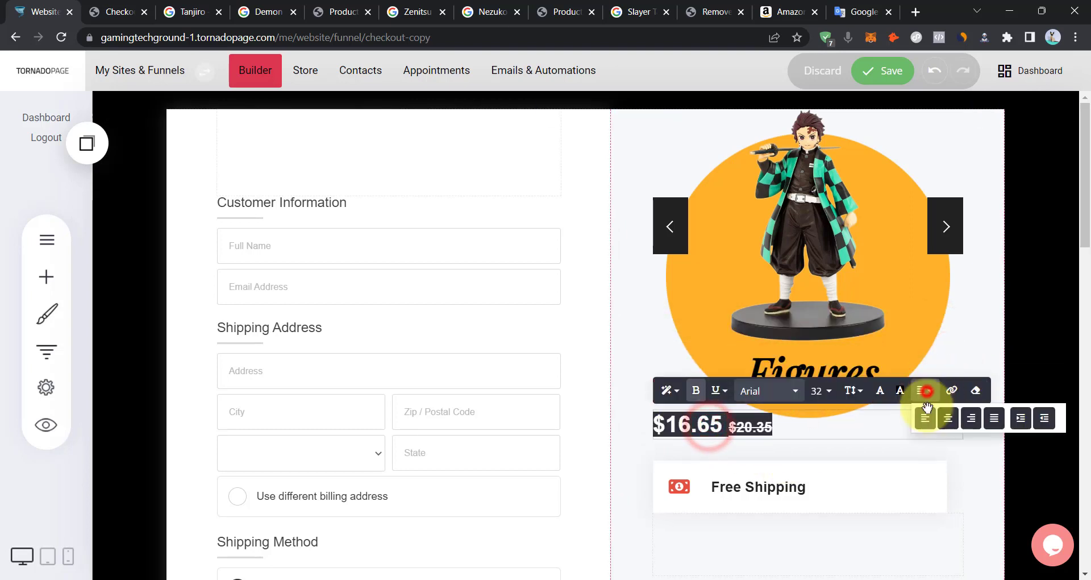
pyautogui.click(947, 420)
pyautogui.click(1016, 393)
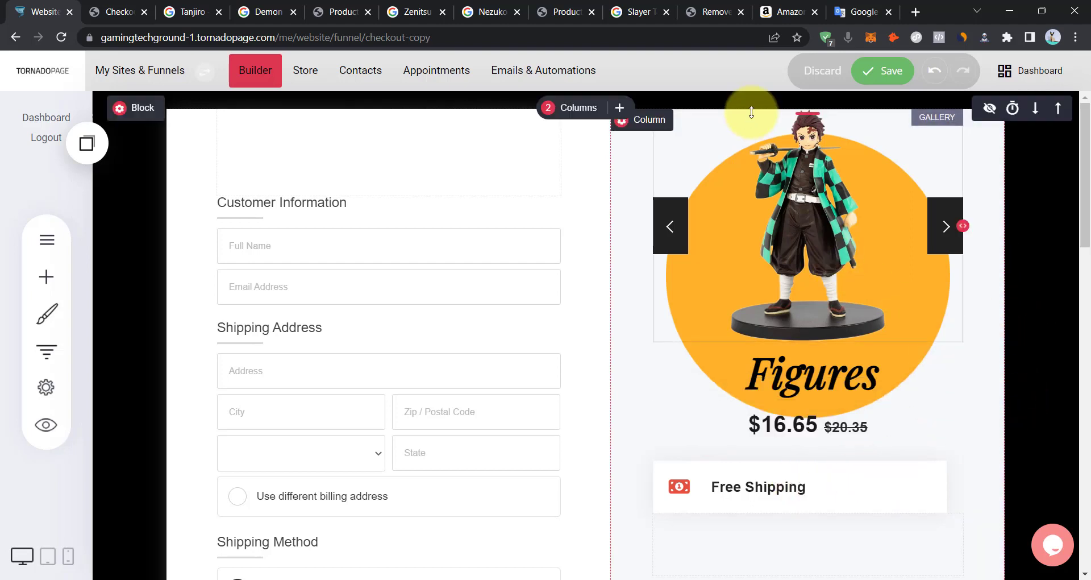
pyautogui.moveTo(760, 112); pyautogui.dragTo(762, 115)
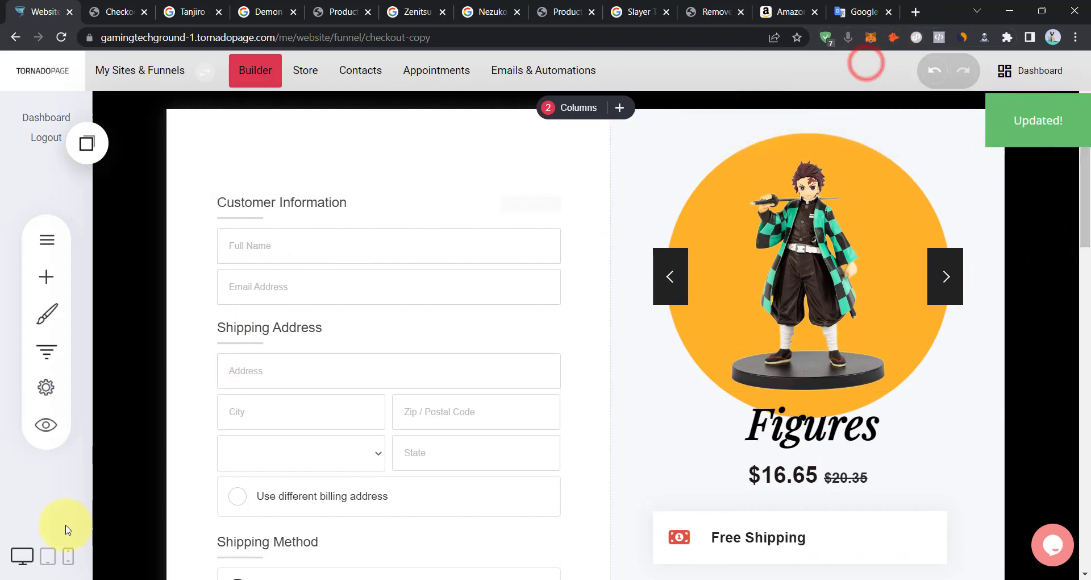
# Check the gallery, title and price in the Checkout page's mobile layout, and return to the desktop layout.
pyautogui.click(68, 556)
pyautogui.scroll(-20, 653, 297)
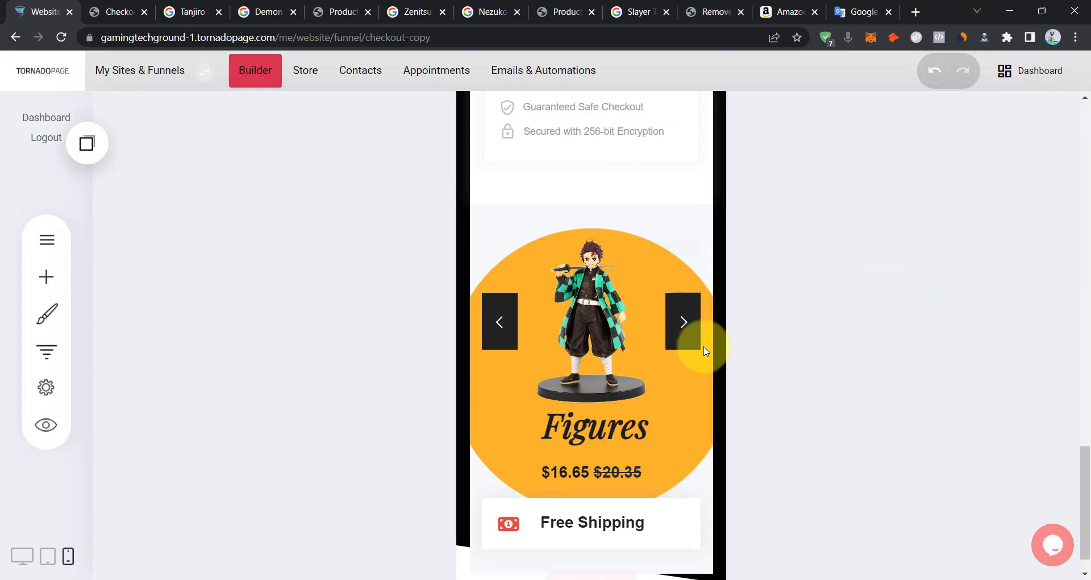
pyautogui.scroll(-1, 645, 363)
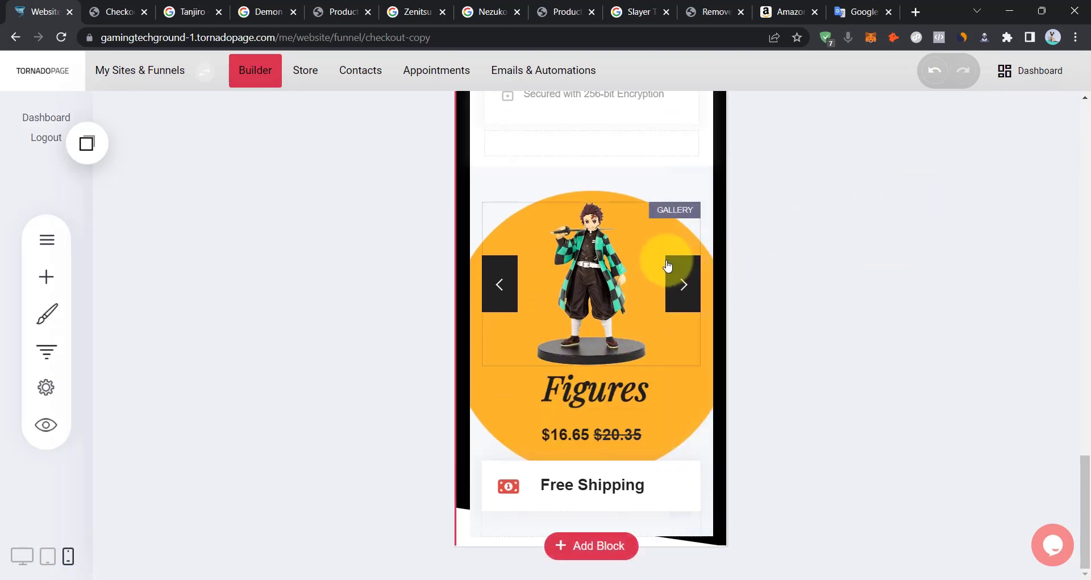
pyautogui.scroll(10, 633, 238)
pyautogui.click(29, 556)
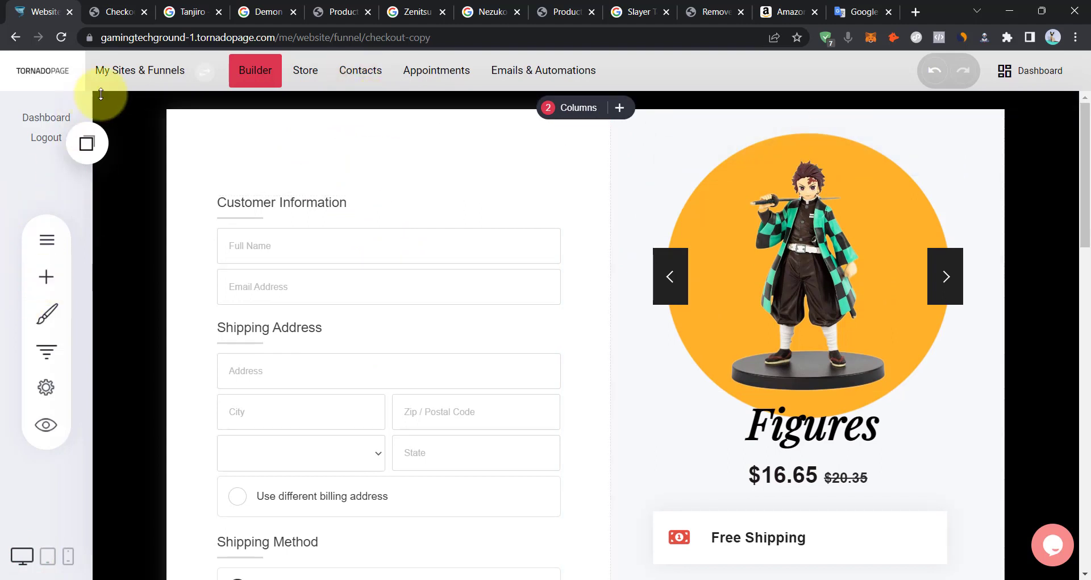
# Open the funnel's Product Page and copy its GamingTechGround header block.
pyautogui.click(31, 243)
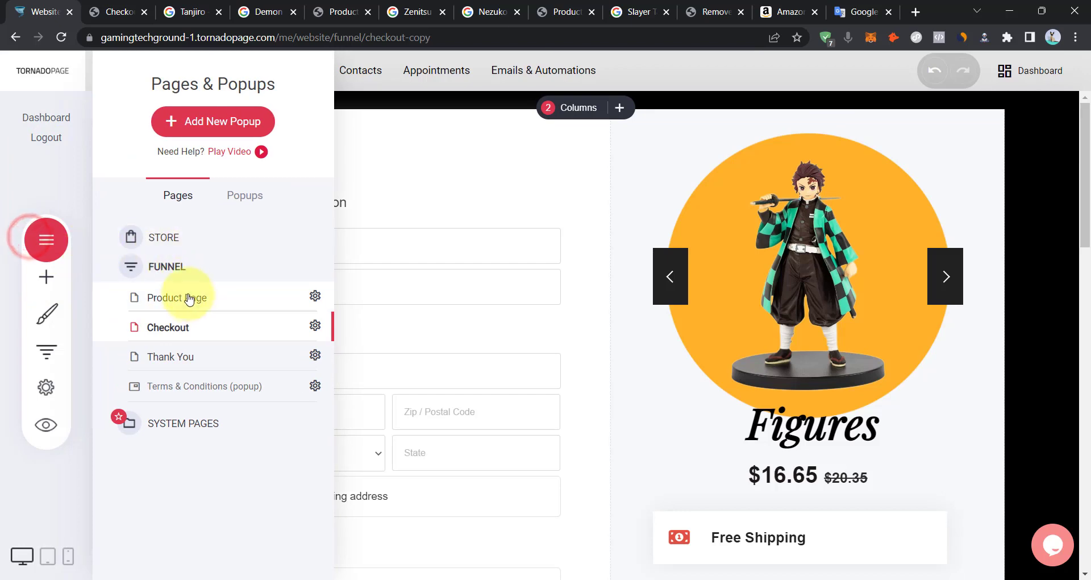
pyautogui.click(192, 297)
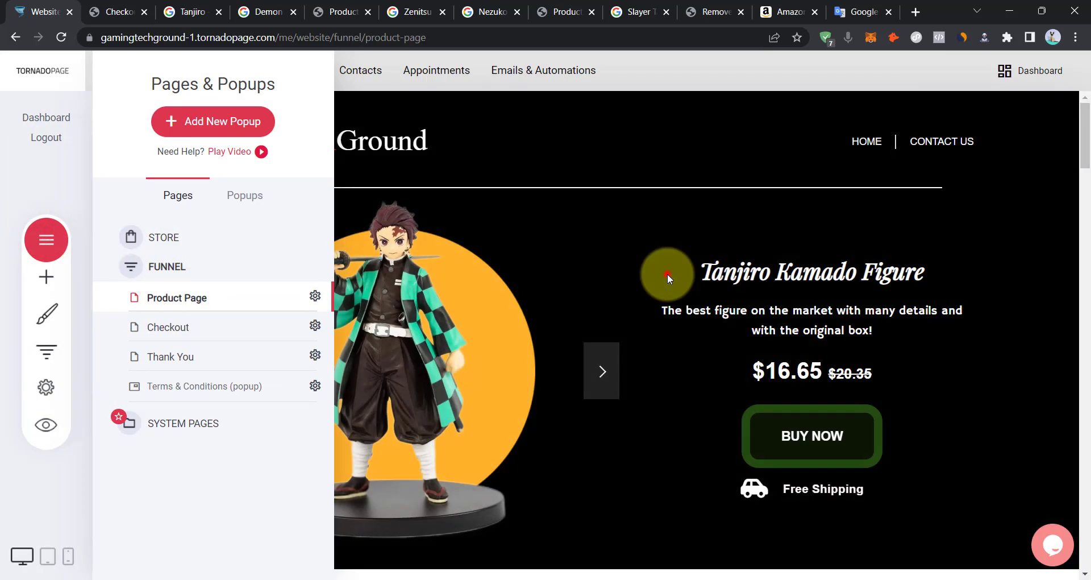
pyautogui.click(667, 274)
pyautogui.moveTo(126, 107)
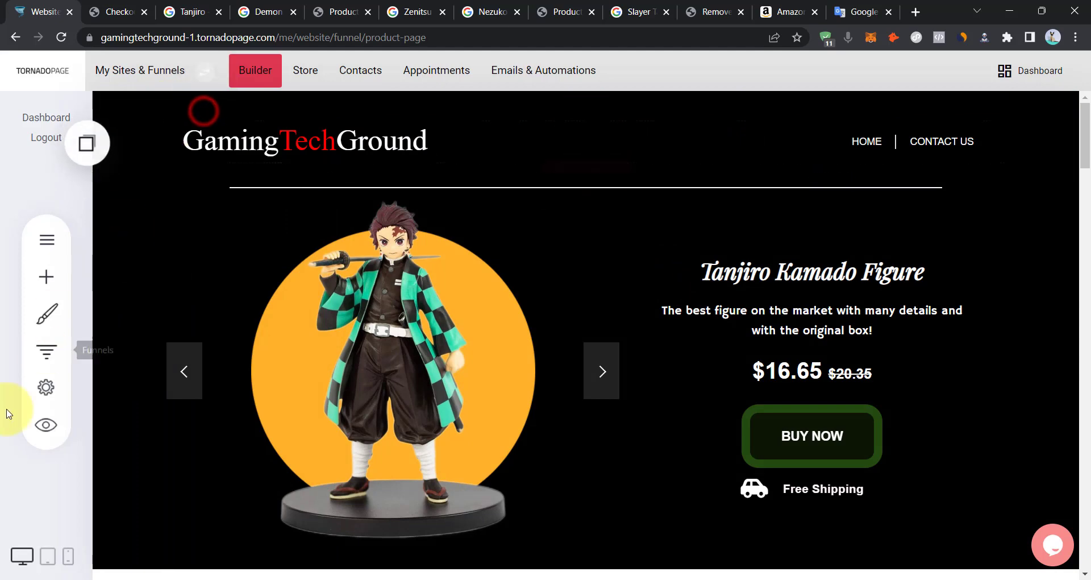
# Place the copied GamingTechGround header block above the order form on the funnel's Checkout page.
pyautogui.click(53, 233)
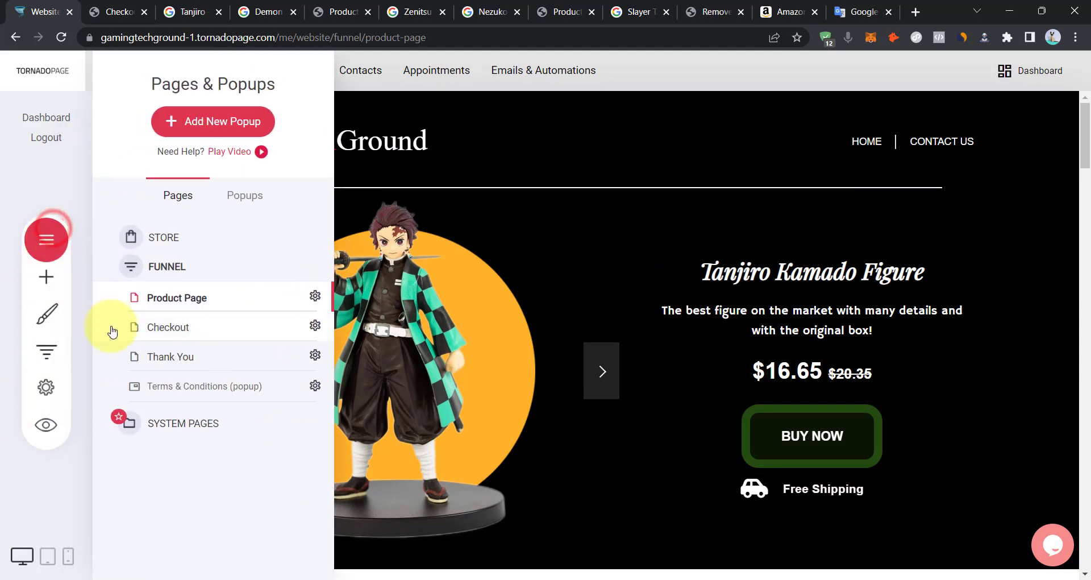
pyautogui.click(156, 327)
pyautogui.click(619, 289)
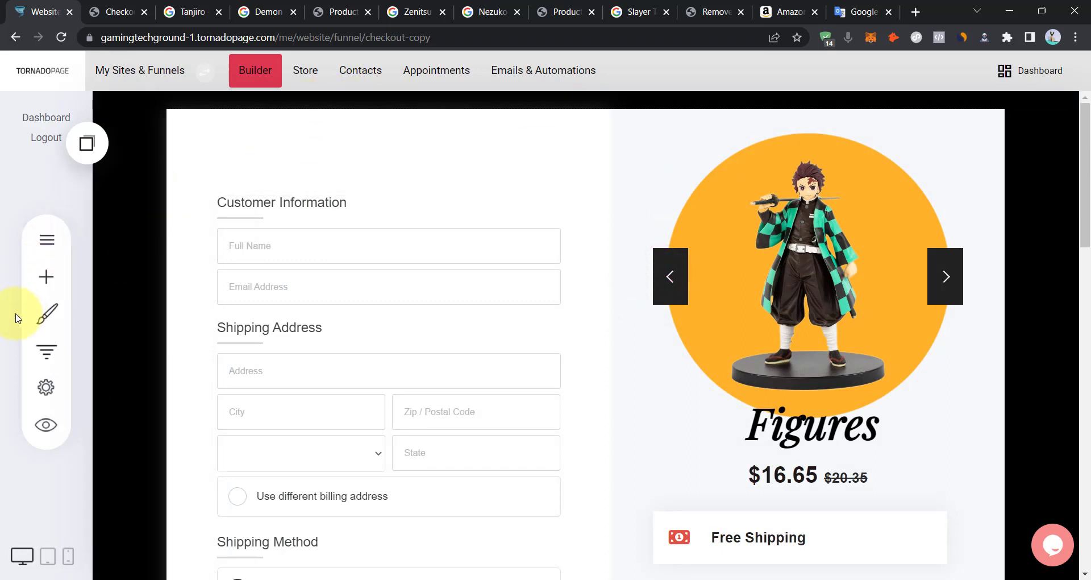
pyautogui.click(87, 145)
pyautogui.moveTo(136, 279); pyautogui.dragTo(528, 108)
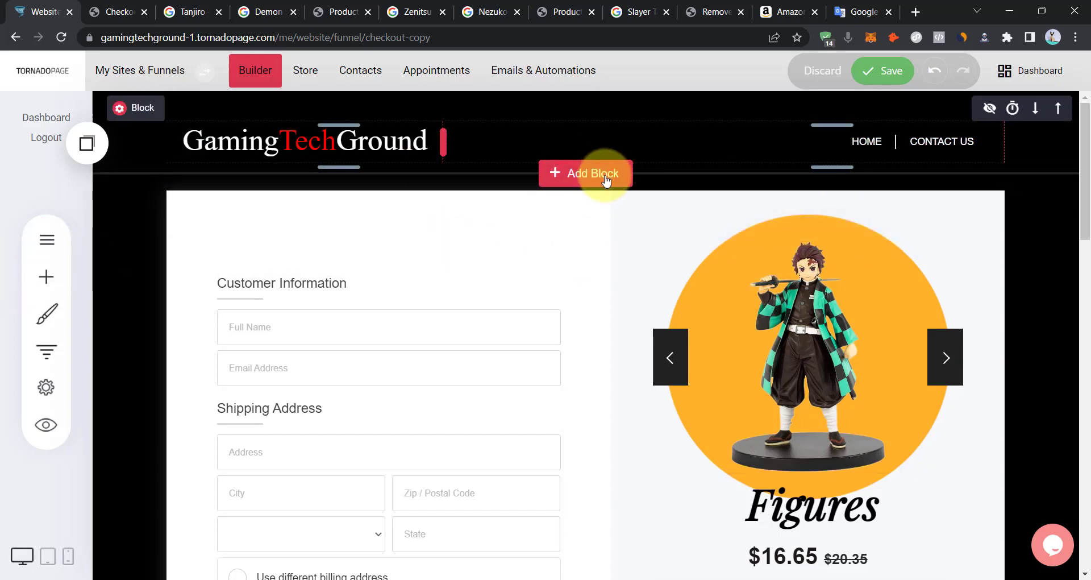
# Add an empty block below the Checkout page's header and set its background color to black.
pyautogui.click(606, 180)
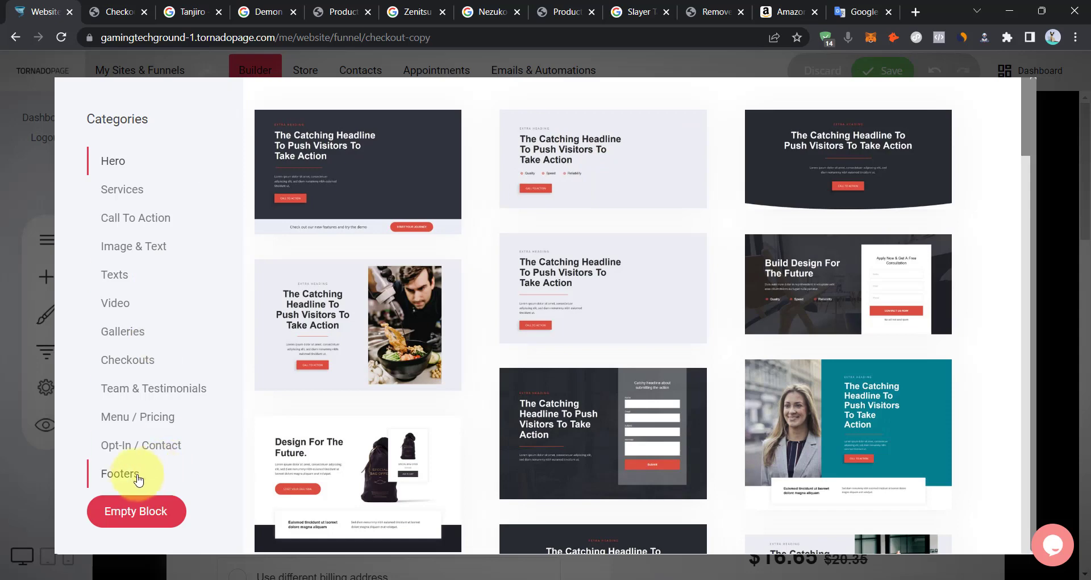
pyautogui.click(134, 521)
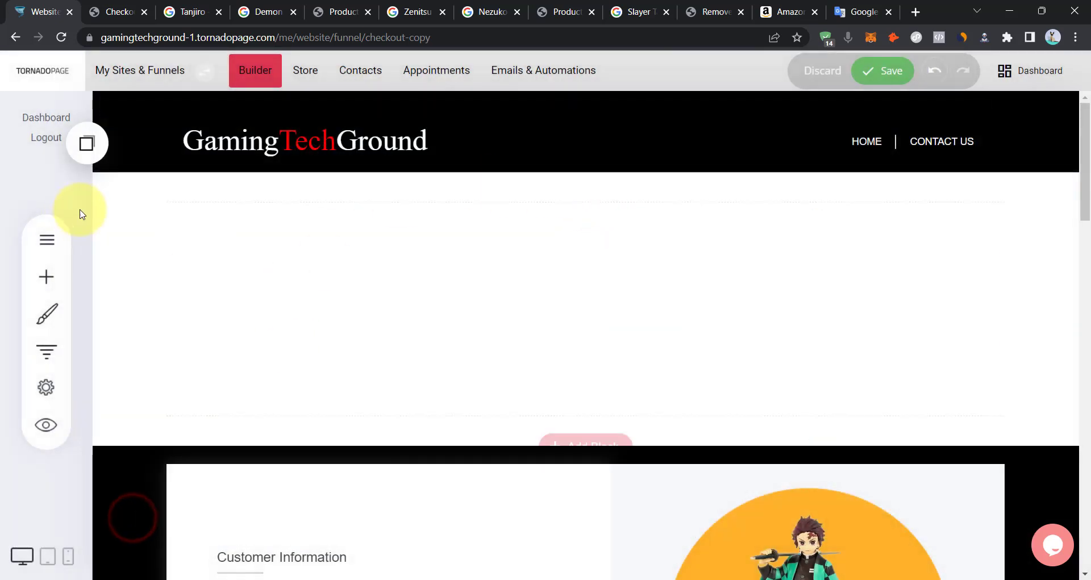
pyautogui.click(130, 192)
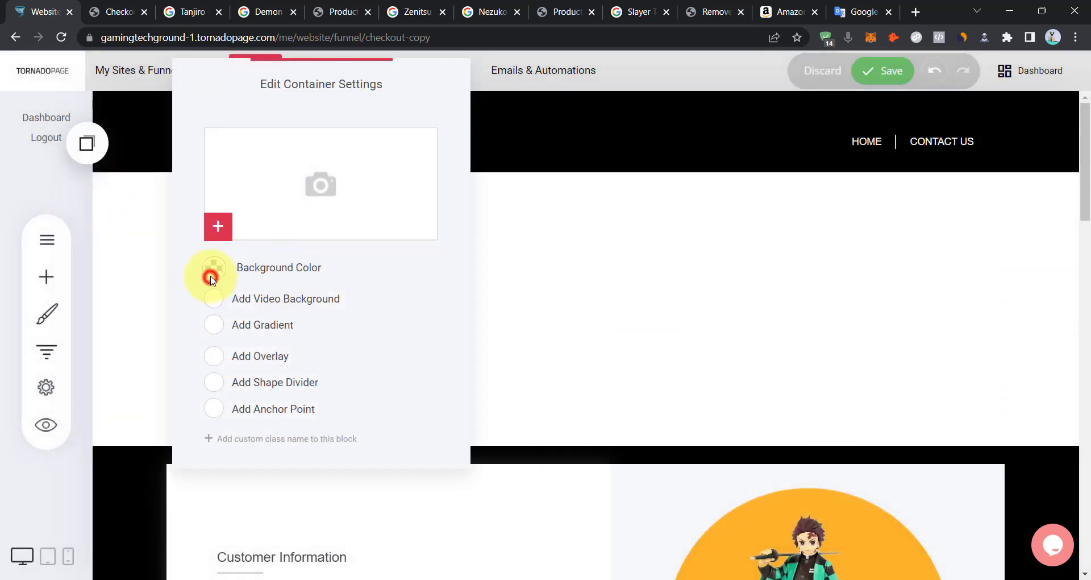
pyautogui.click(210, 280)
pyautogui.click(312, 337)
pyautogui.click(989, 307)
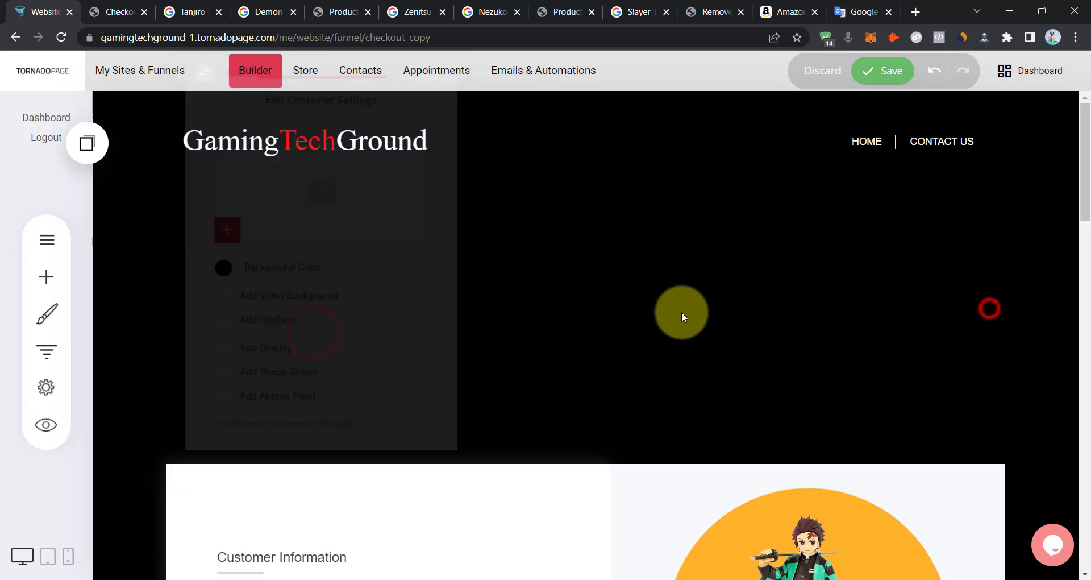
# Add a heading element to the empty black block and replace its text with "Checkout page" by voice dictation.
pyautogui.click(37, 277)
pyautogui.moveTo(150, 154); pyautogui.dragTo(756, 295)
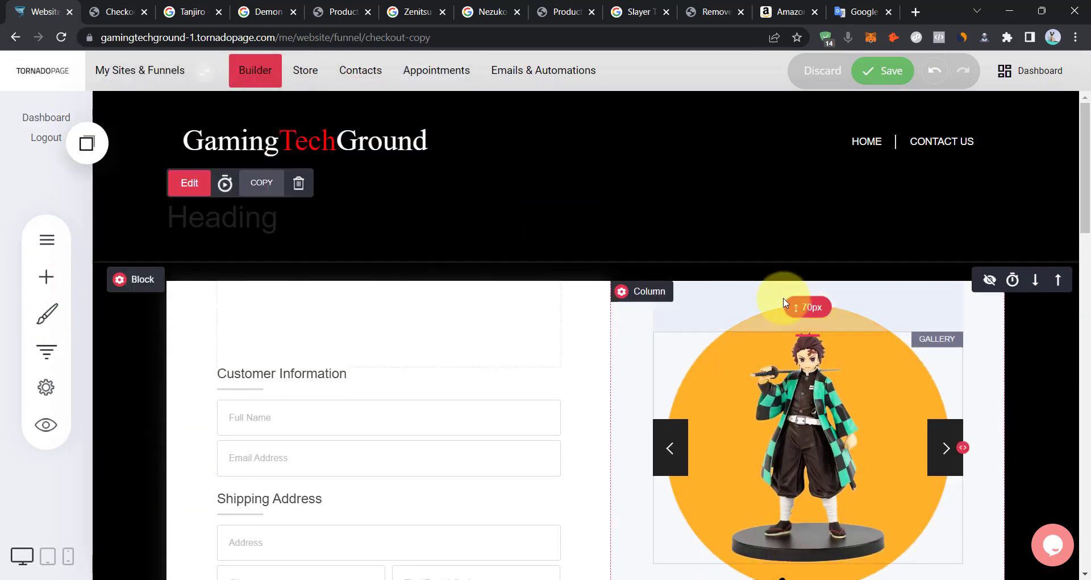
pyautogui.click(228, 213)
pyautogui.doubleClick(229, 214)
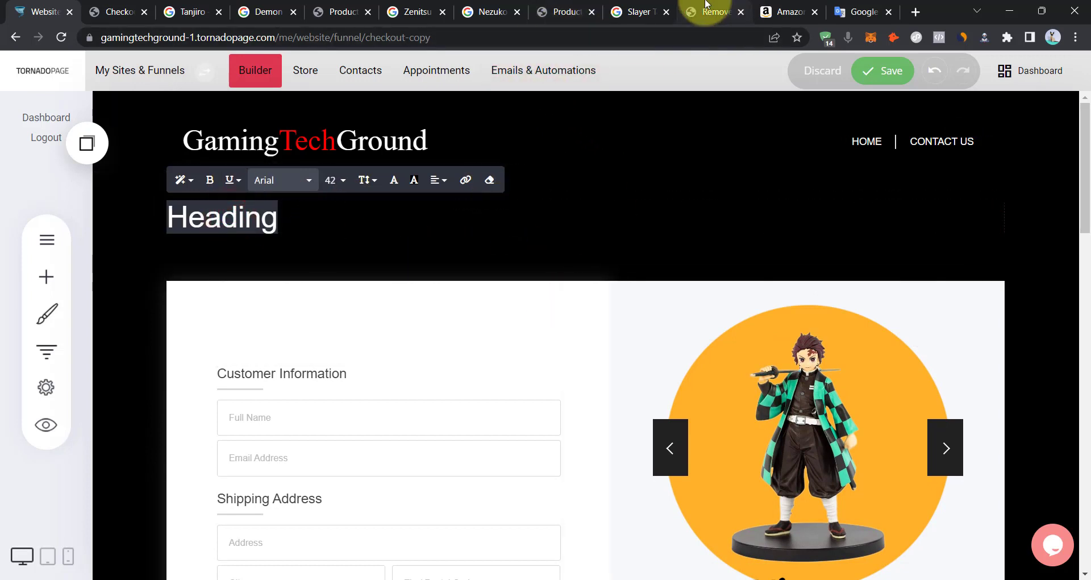
pyautogui.click(848, 38)
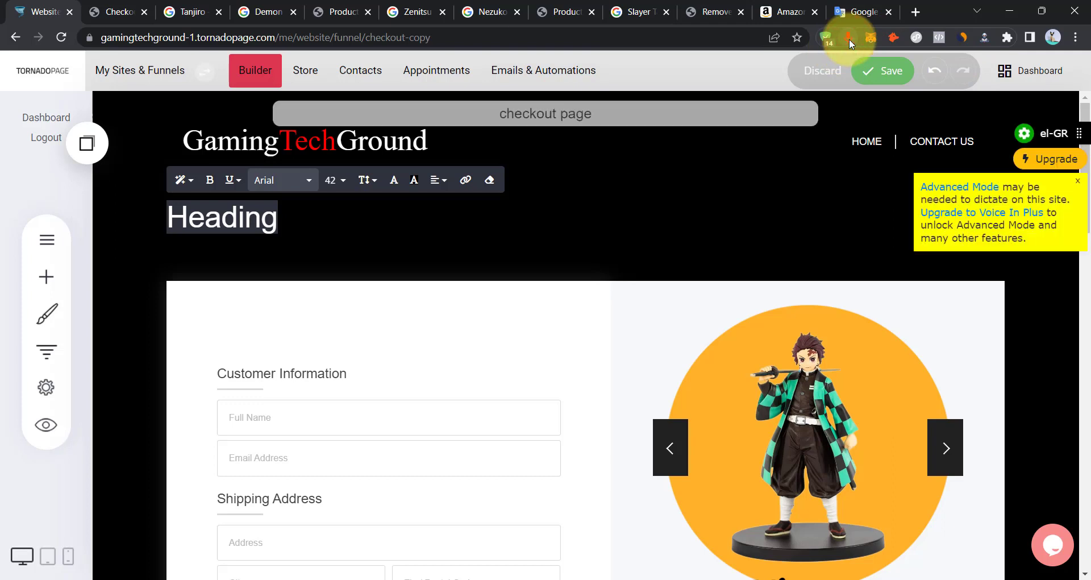
pyautogui.click(849, 38)
# Set the text color of the "Checkout page" heading to white.
pyautogui.tripleClick(342, 214)
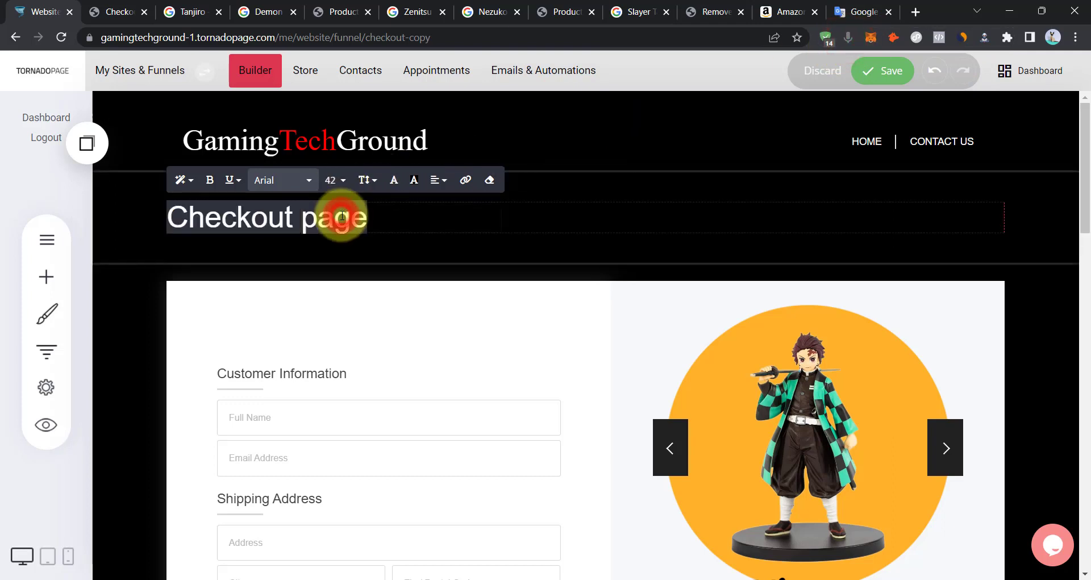
pyautogui.click(394, 180)
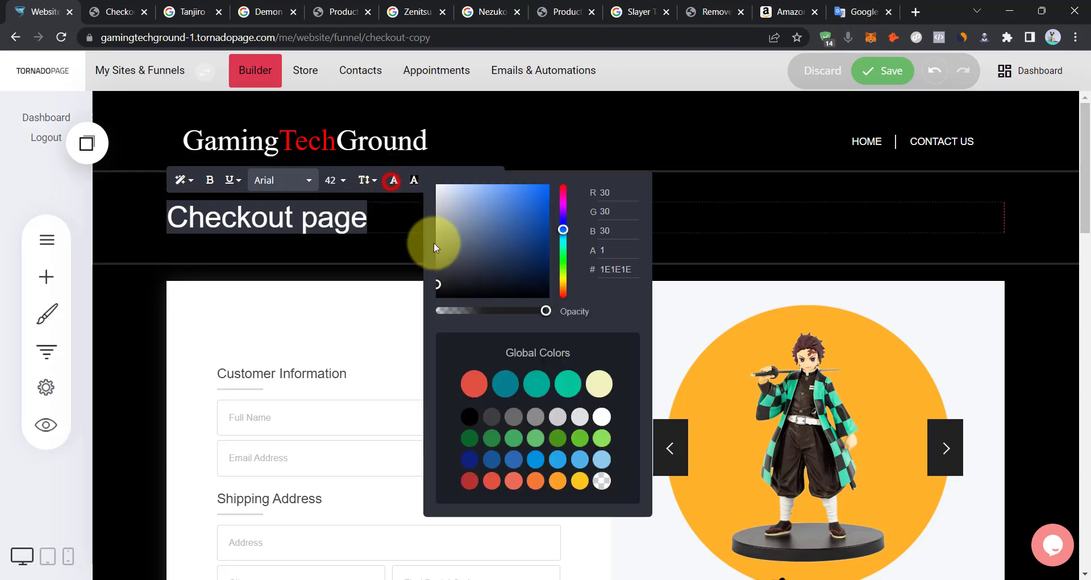
pyautogui.click(317, 220)
pyautogui.tripleClick(314, 220)
pyautogui.click(394, 181)
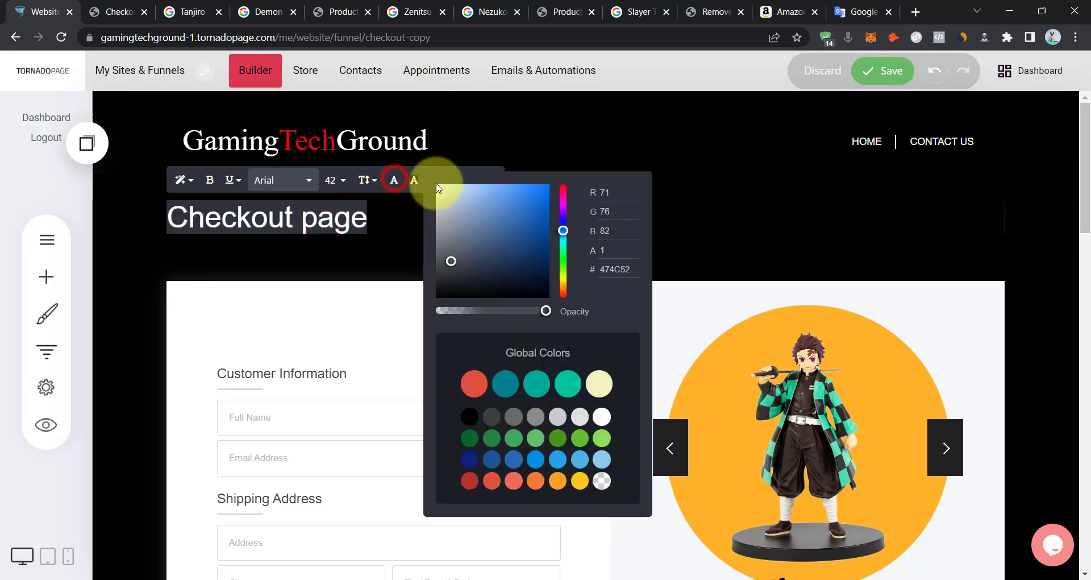
# Format the "Checkout page" heading at size 48, centered, in the bold Hammersmith font.
pyautogui.click(329, 183)
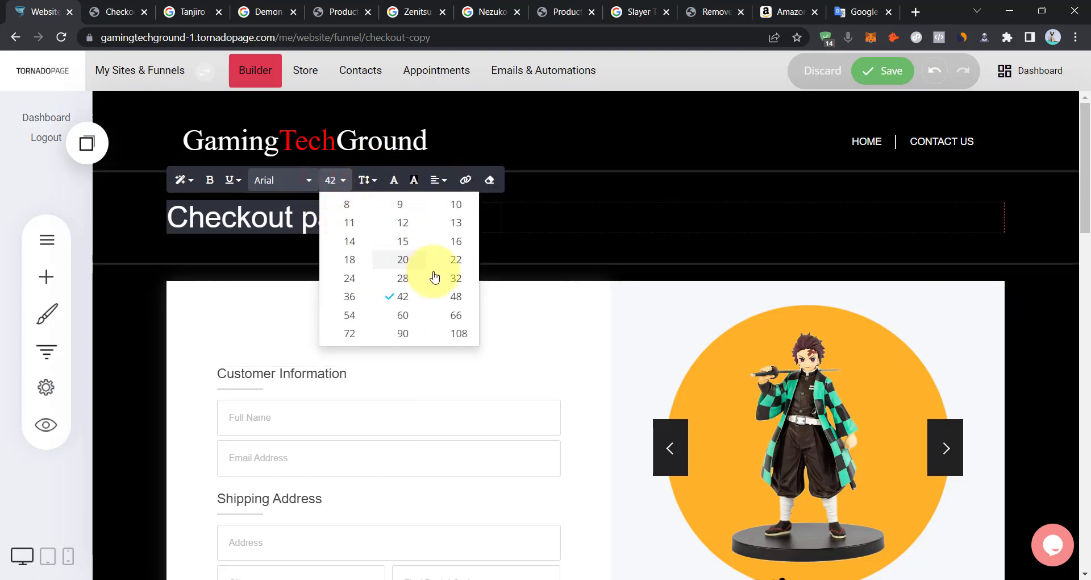
pyautogui.click(457, 296)
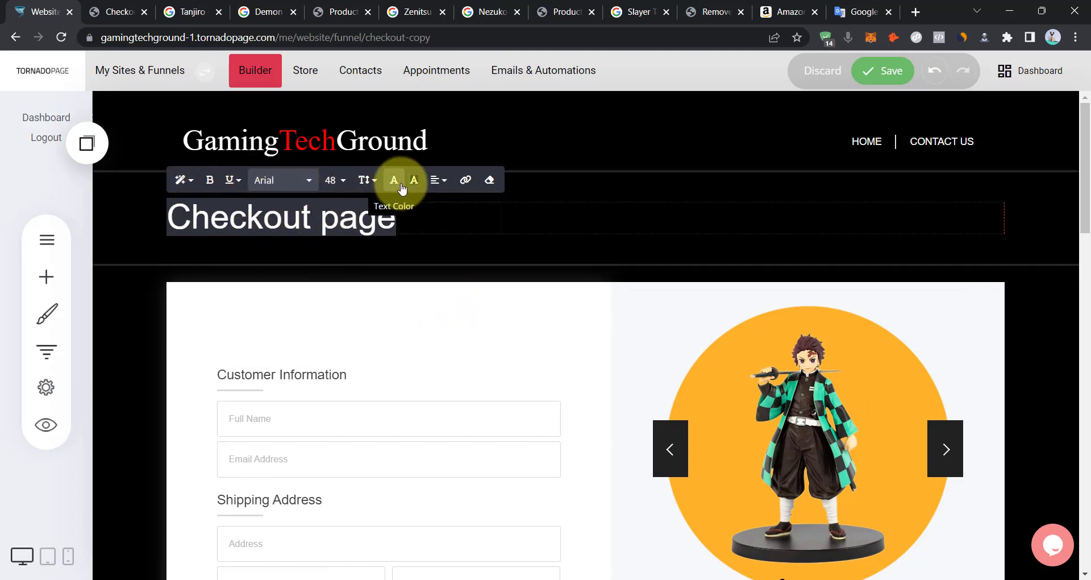
pyautogui.click(439, 180)
pyautogui.click(465, 205)
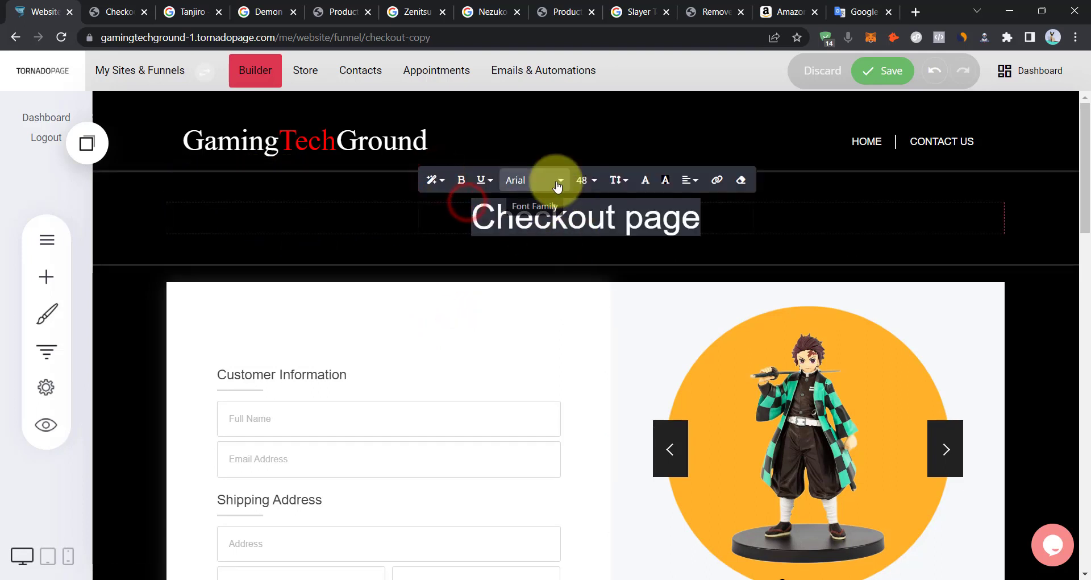
pyautogui.click(539, 182)
pyautogui.click(561, 261)
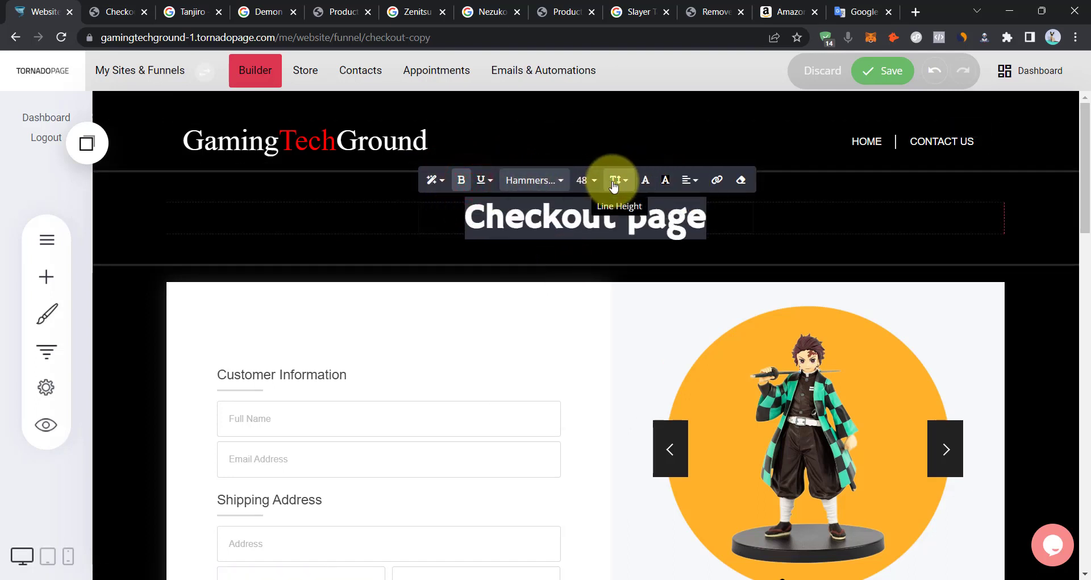
# Set the "Checkout page" heading's size to 90 and widen its element to about 708 px to fit one line.
pyautogui.click(587, 180)
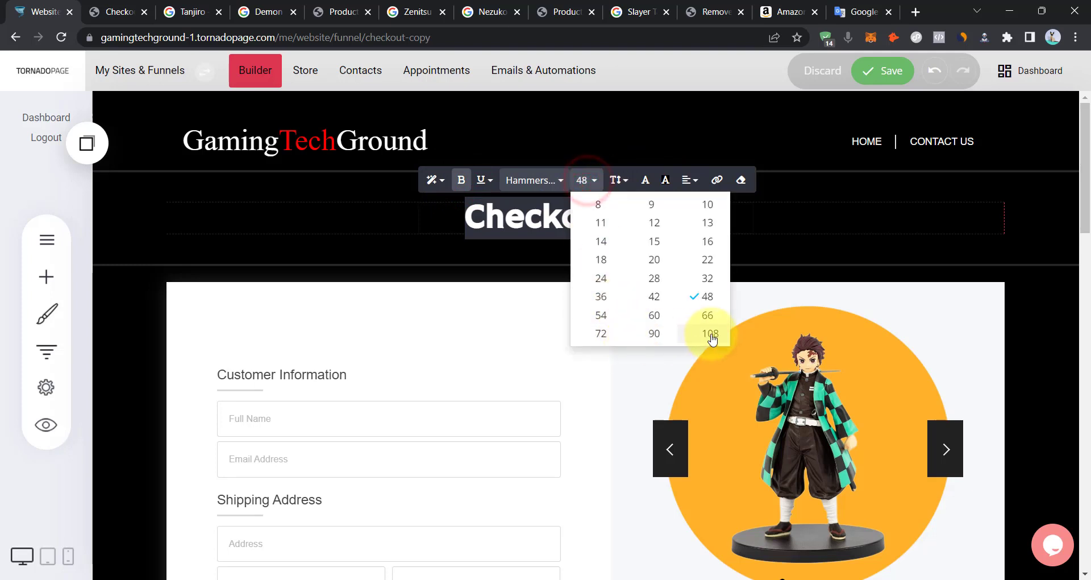
pyautogui.click(654, 333)
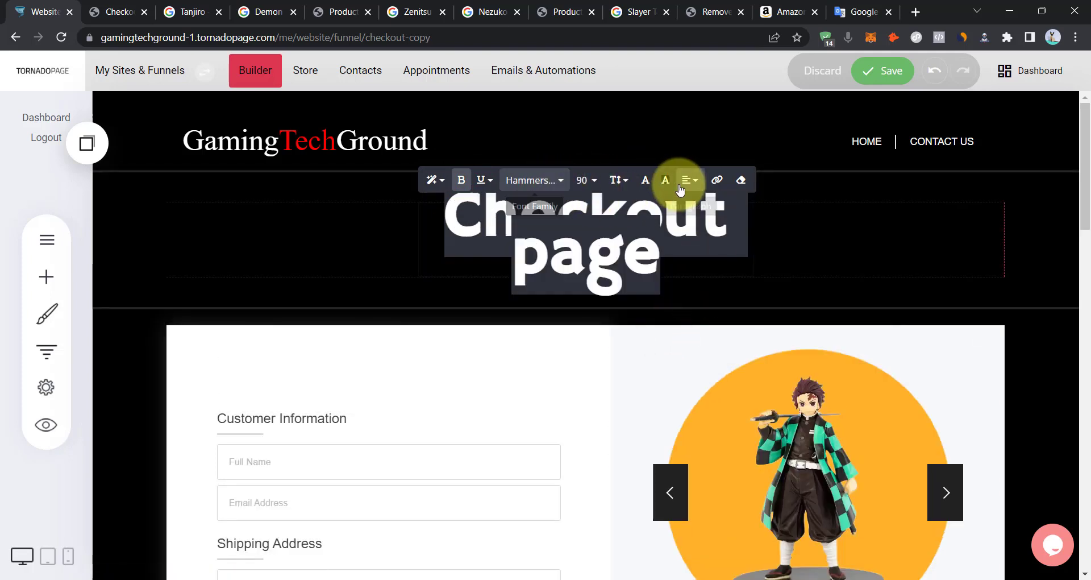
pyautogui.click(812, 253)
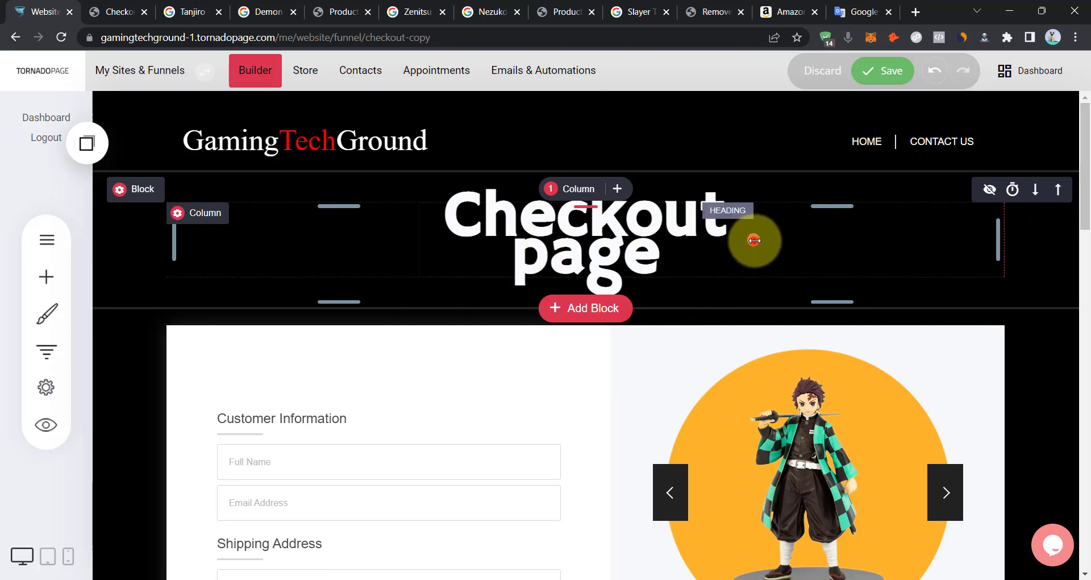
pyautogui.moveTo(754, 239); pyautogui.dragTo(913, 237)
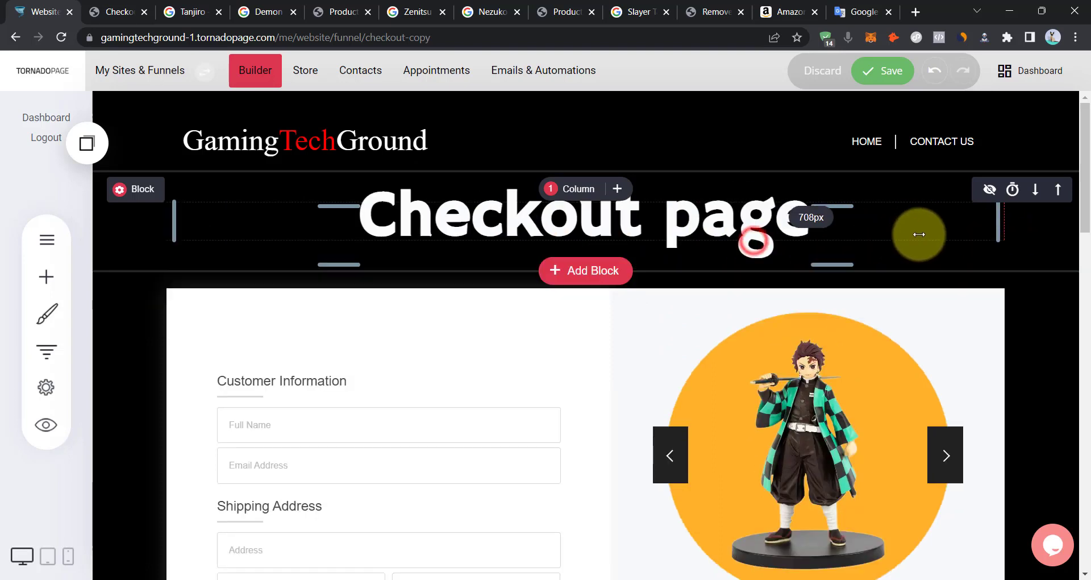
# Set the "Checkout page" heading's font size to 72, save the page, and check the heading in mobile view.
pyautogui.click(632, 212)
pyautogui.tripleClick(632, 212)
pyautogui.click(501, 180)
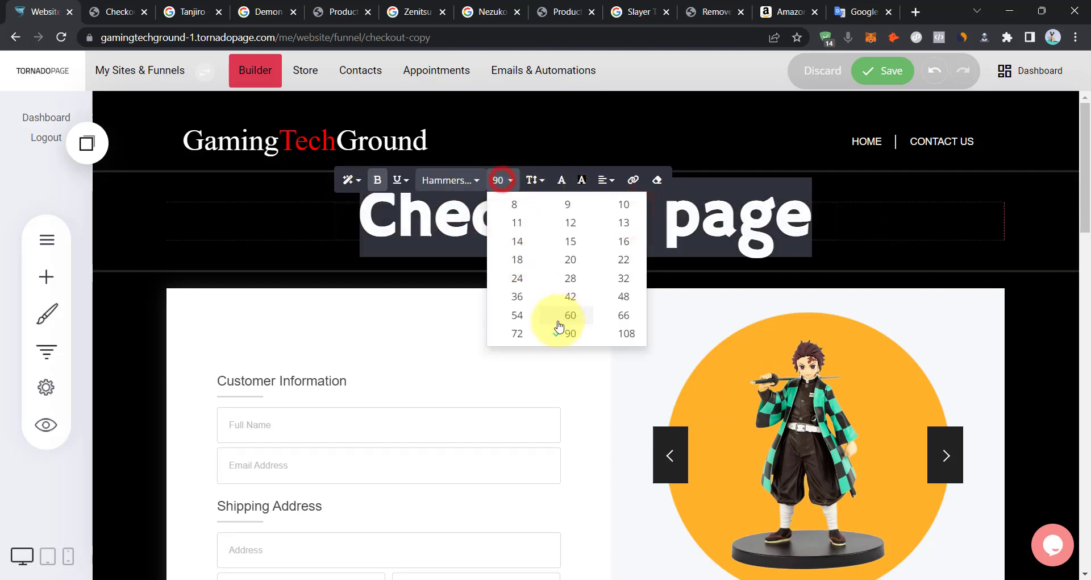
pyautogui.click(522, 332)
pyautogui.click(827, 202)
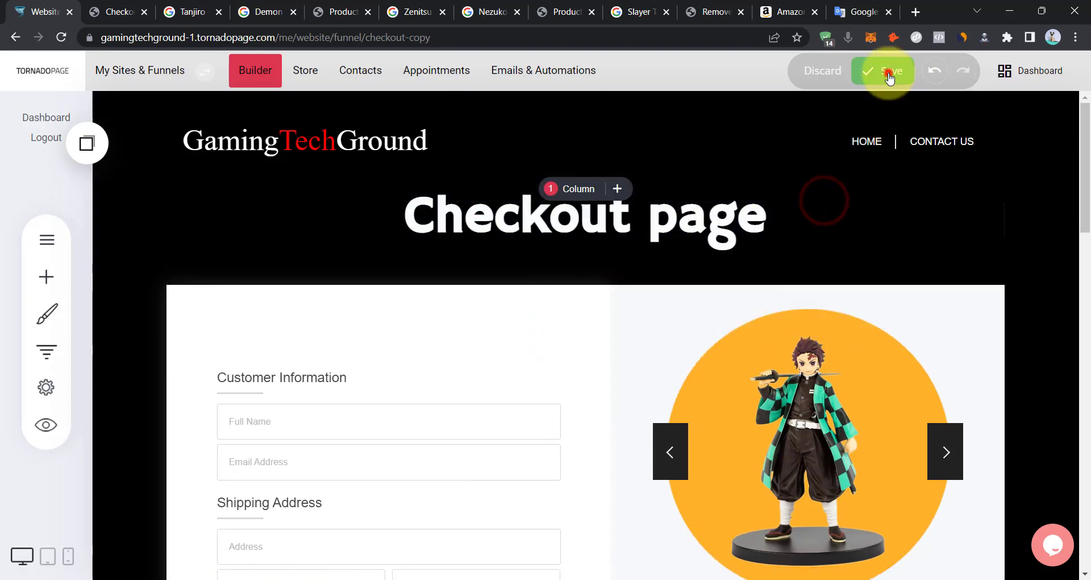
pyautogui.click(888, 70)
pyautogui.click(68, 555)
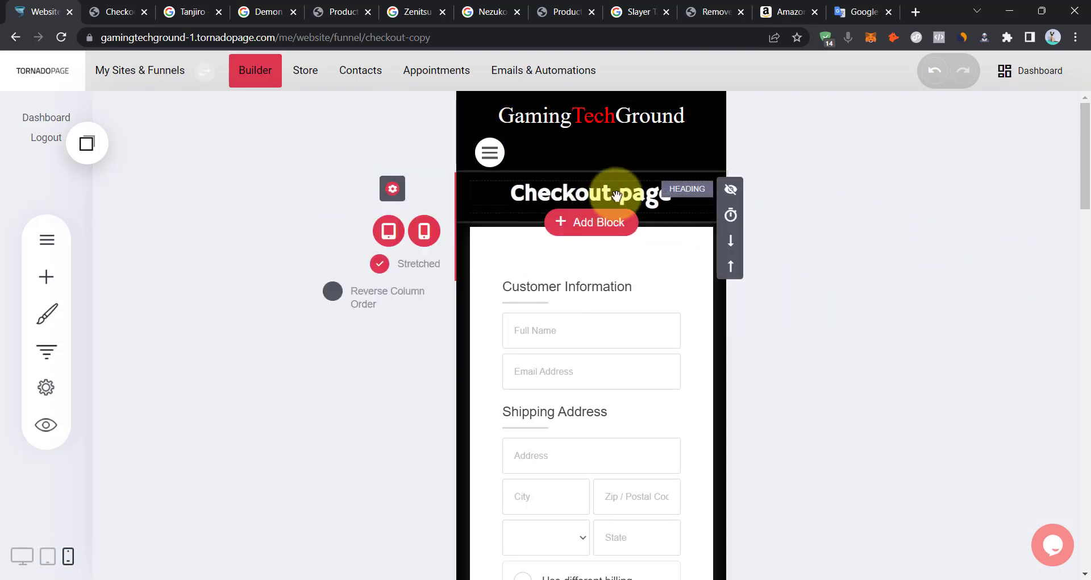
pyautogui.click(29, 554)
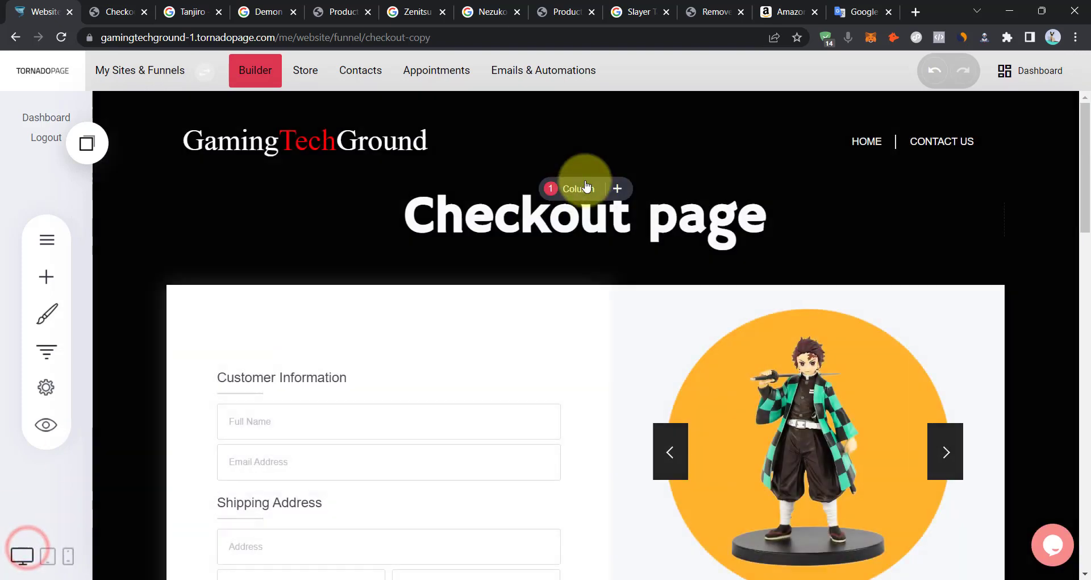
# Change the "Checkout page" heading's font to Helvetica and save the page.
pyautogui.tripleClick(493, 213)
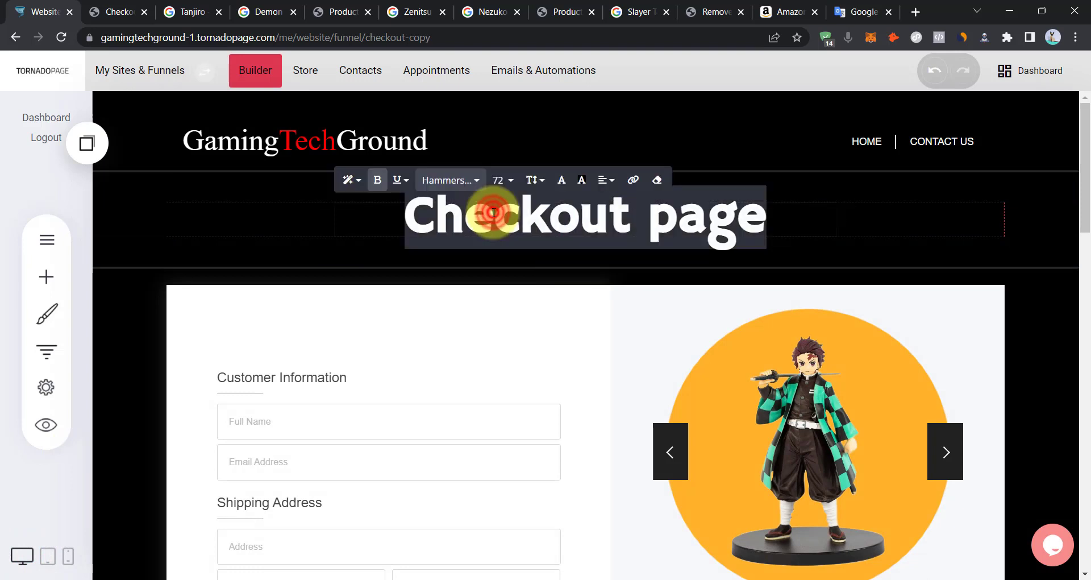
pyautogui.click(483, 183)
pyautogui.click(480, 332)
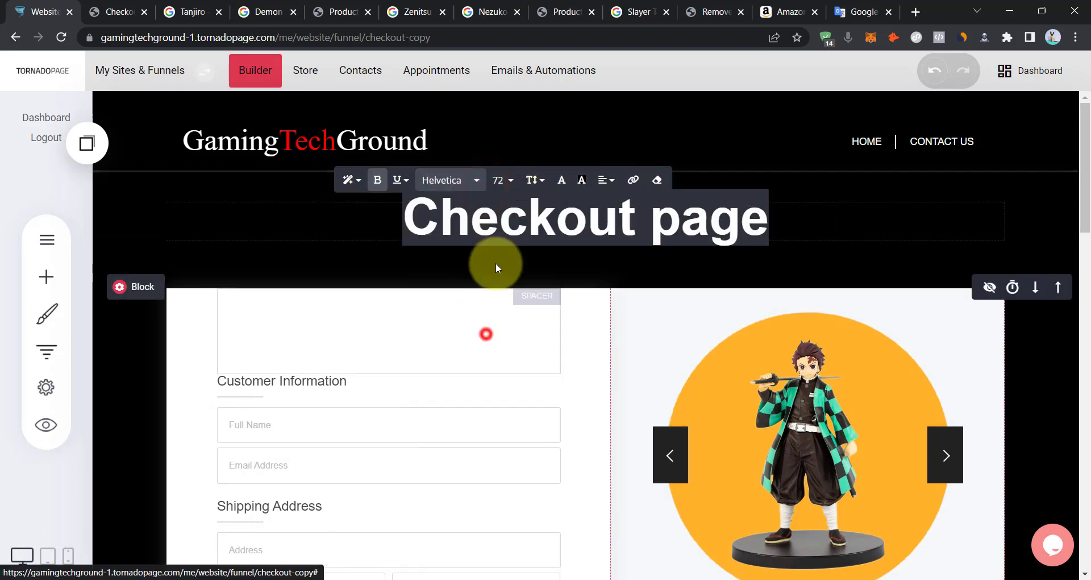
pyautogui.click(847, 211)
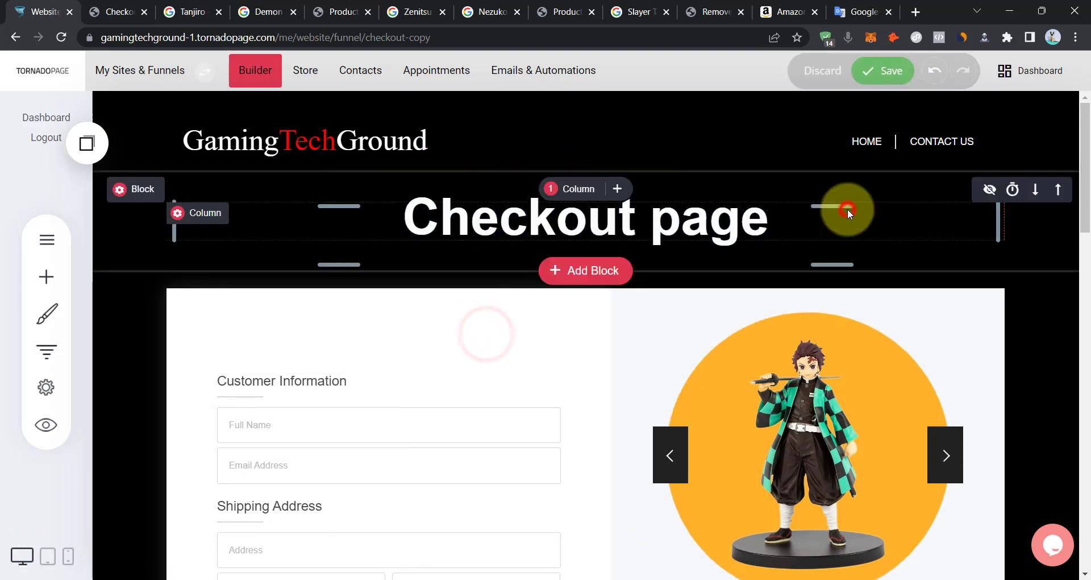
pyautogui.click(889, 72)
# Preview the checkout page in mobile view, looking over the heading and the form sections below it.
pyautogui.click(70, 555)
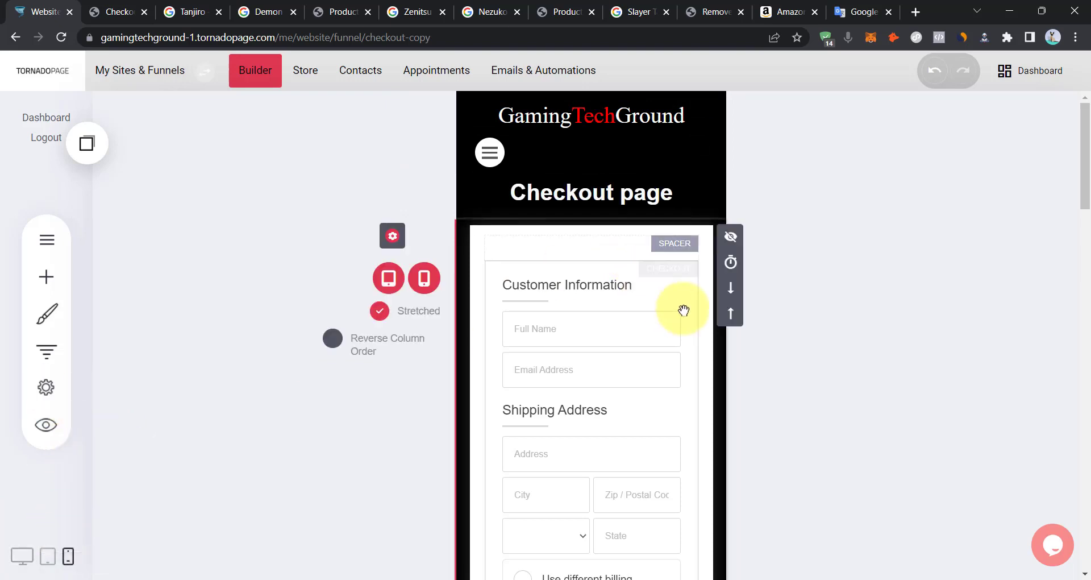
pyautogui.scroll(-9, 669, 298)
pyautogui.scroll(10, 623, 362)
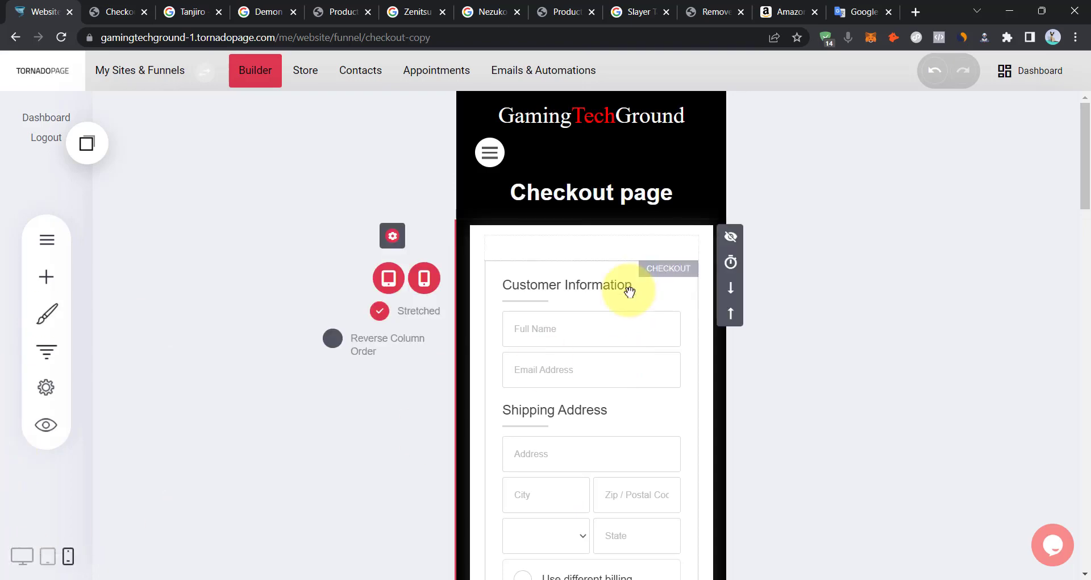
pyautogui.scroll(-3, 626, 301)
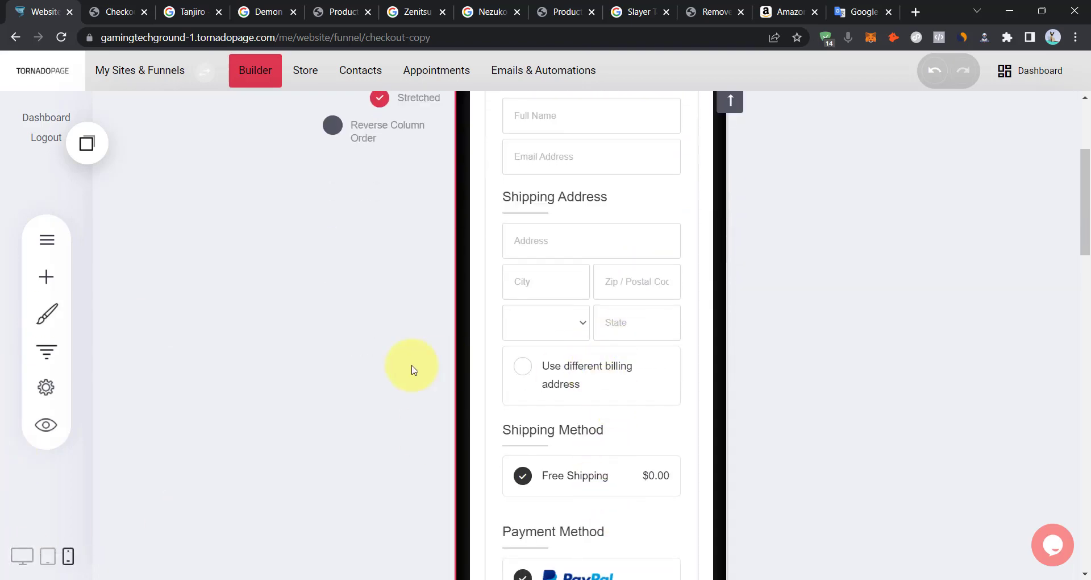
# Return to desktop view, shorten the spacer above the Customer Information form, and save the page.
pyautogui.click(21, 555)
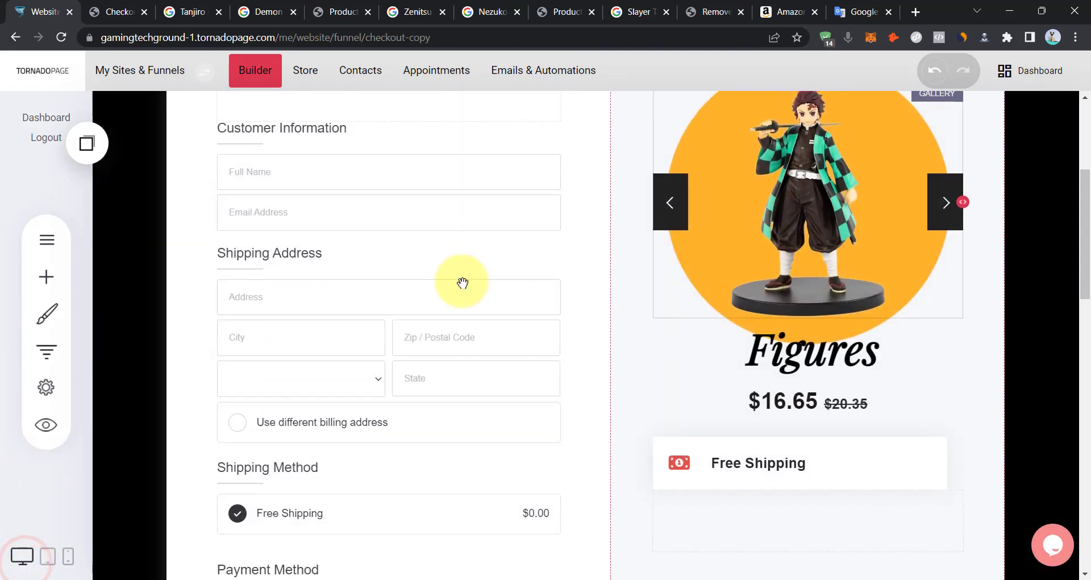
pyautogui.click(877, 67)
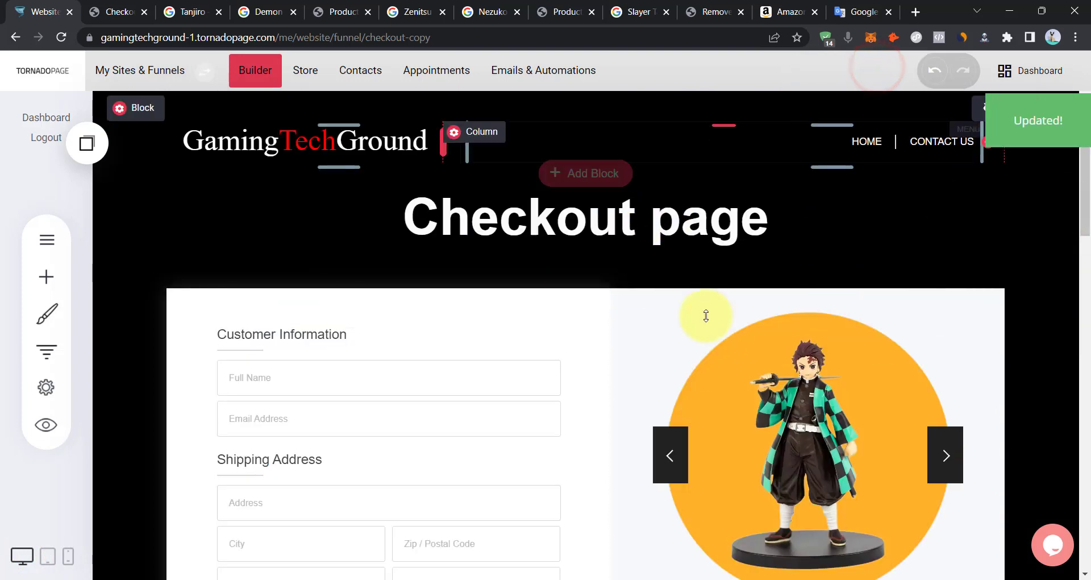
# Change the page name of the funnel's Product Page to Home in its page settings and save.
pyautogui.click(47, 239)
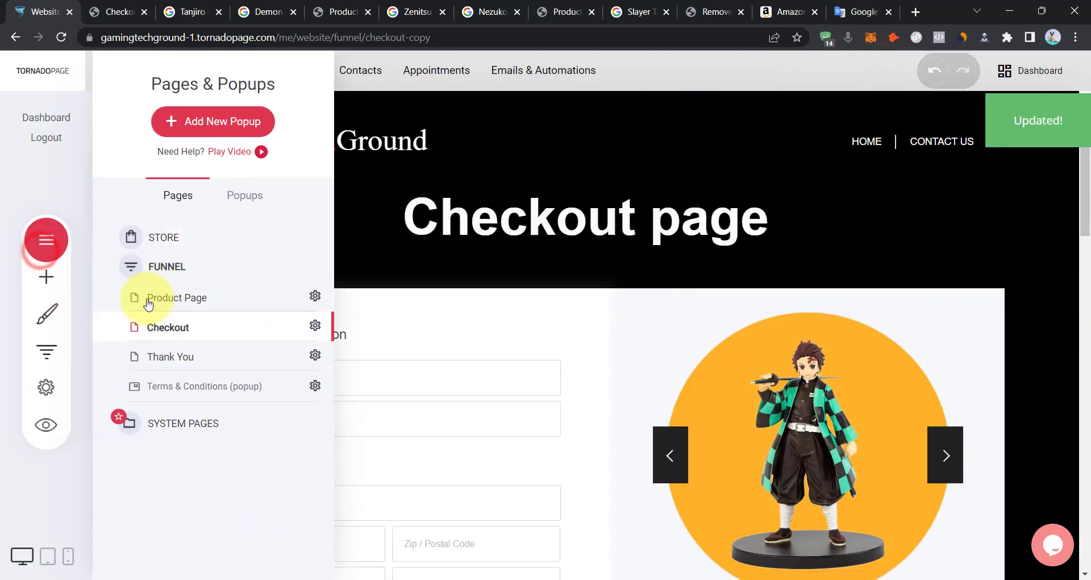
pyautogui.click(313, 303)
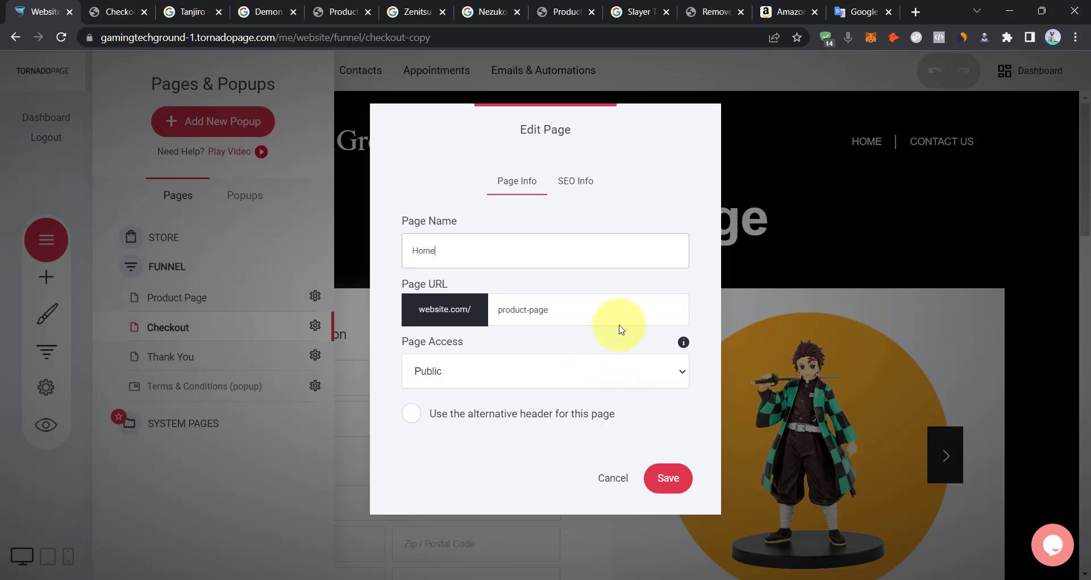
pyautogui.click(668, 480)
pyautogui.click(834, 196)
# Set the Product Page's SEO page title to Home in its page settings and save.
pyautogui.click(48, 249)
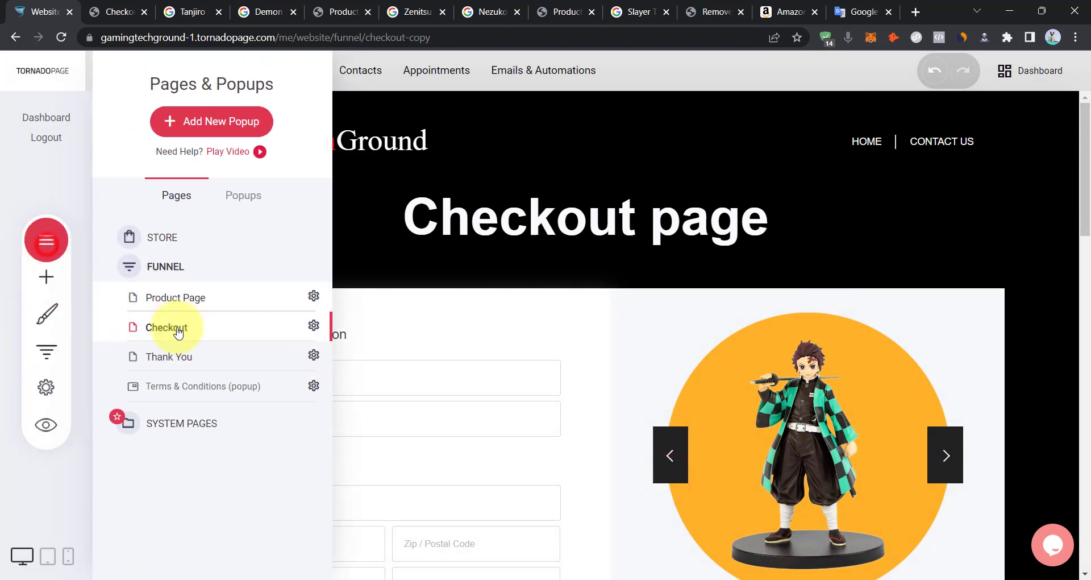
pyautogui.click(312, 294)
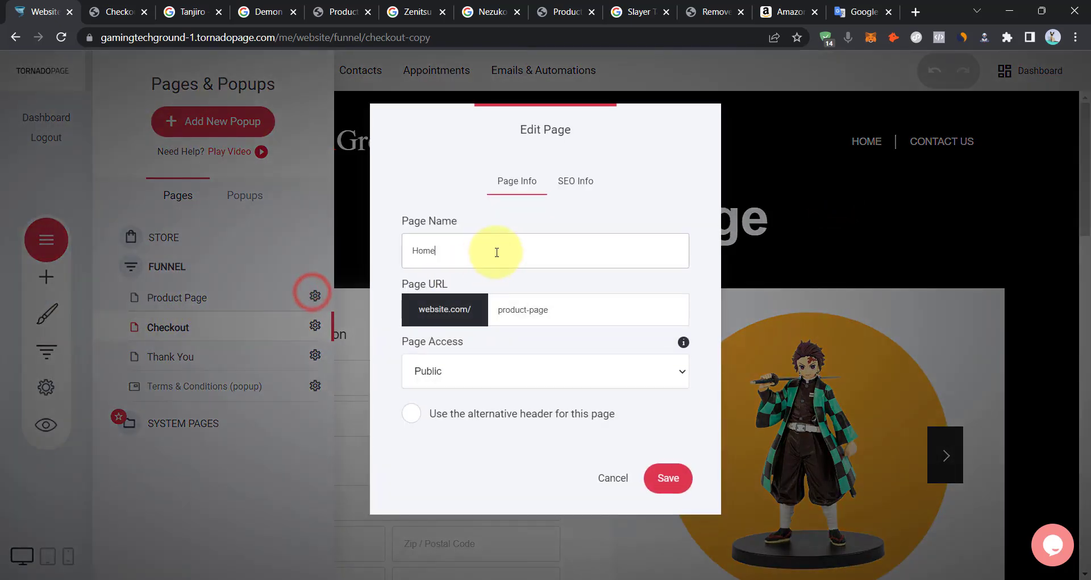
pyautogui.click(563, 175)
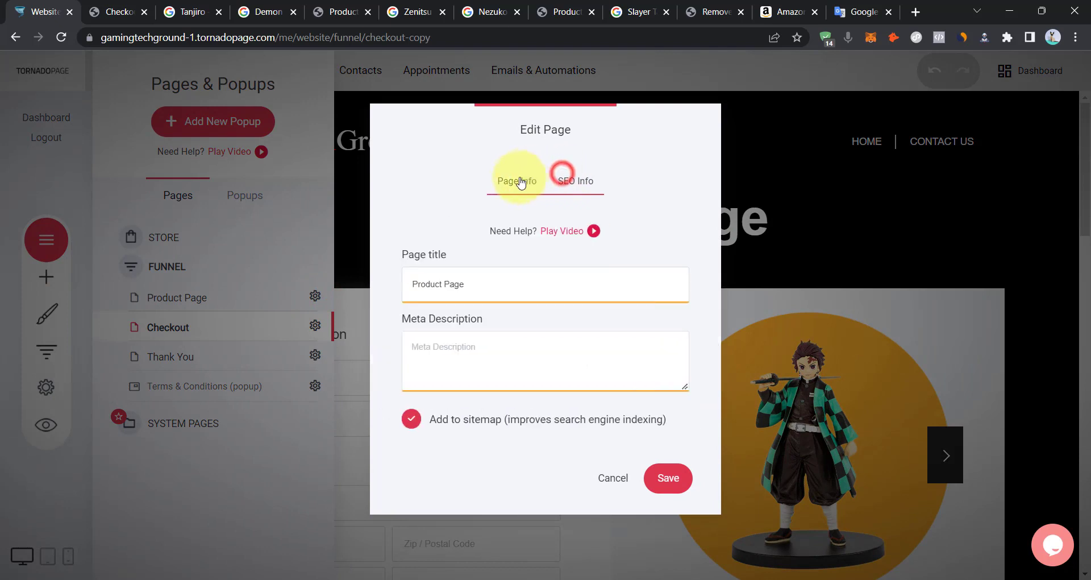
pyautogui.click(514, 182)
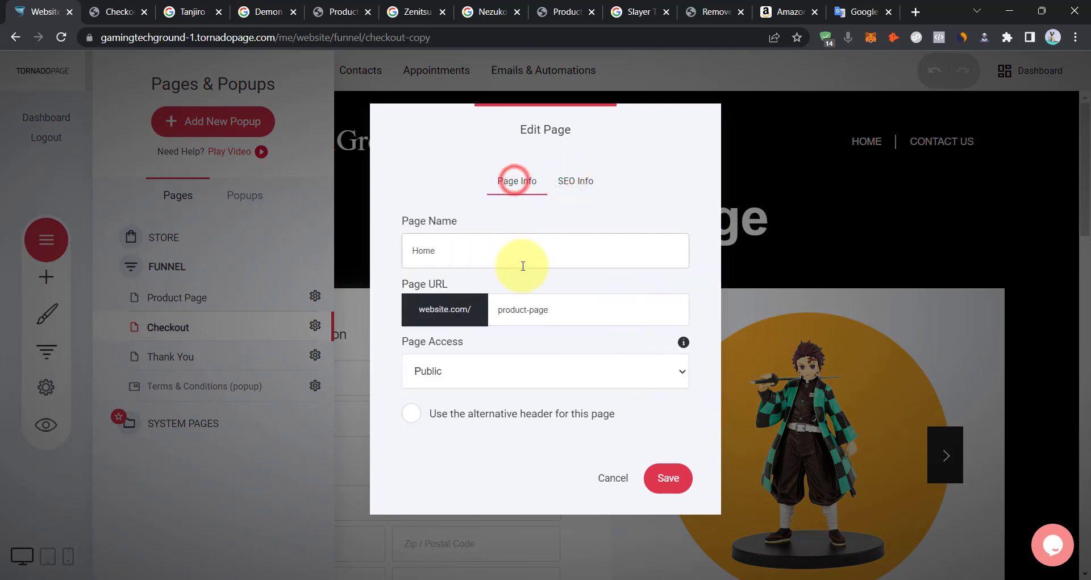
pyautogui.click(576, 198)
pyautogui.tripleClick(482, 276)
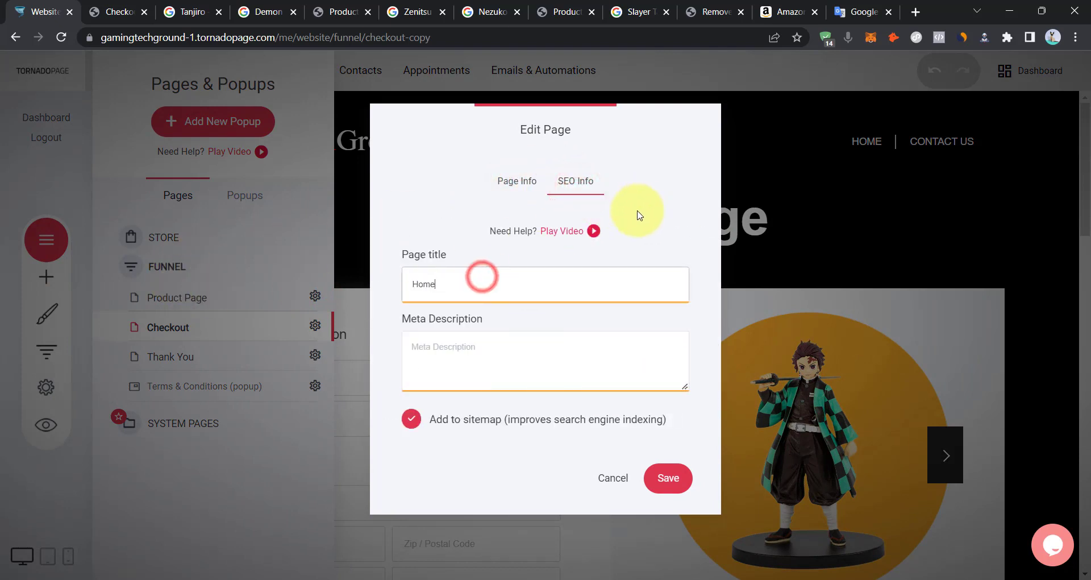
pyautogui.click(669, 487)
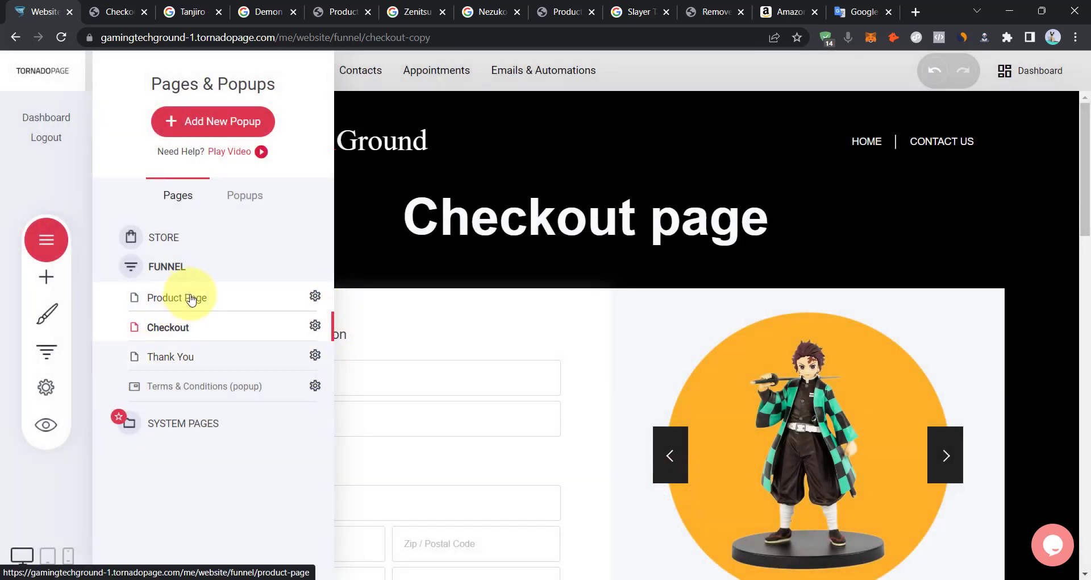
# Open the funnel's Product Page in the builder and review its content down to the "Why it is an ideal to gift?" section.
pyautogui.click(176, 298)
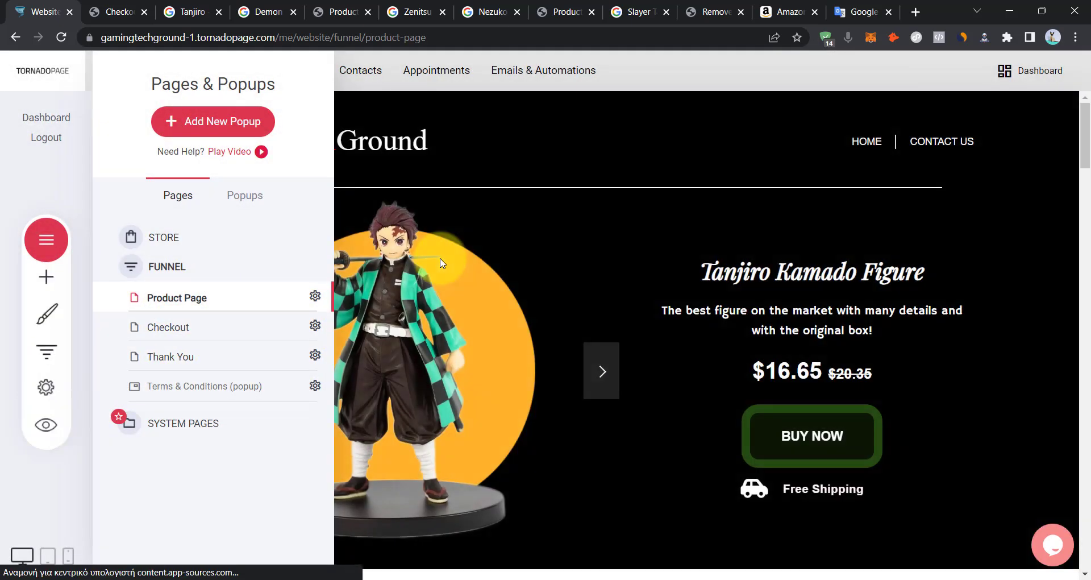
pyautogui.click(441, 263)
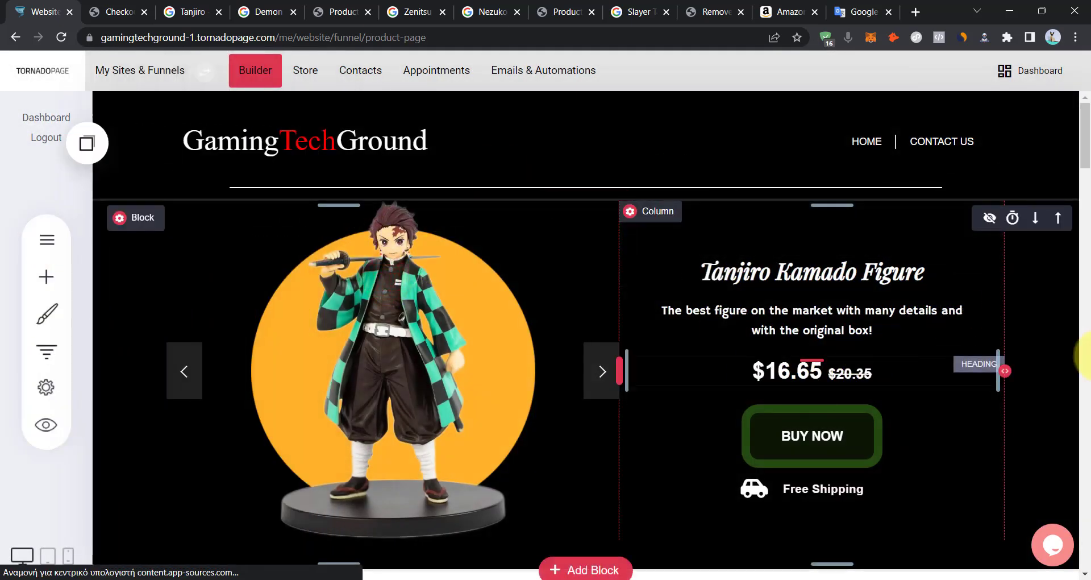
pyautogui.scroll(-4, 1087, 131)
pyautogui.scroll(4, 1086, 138)
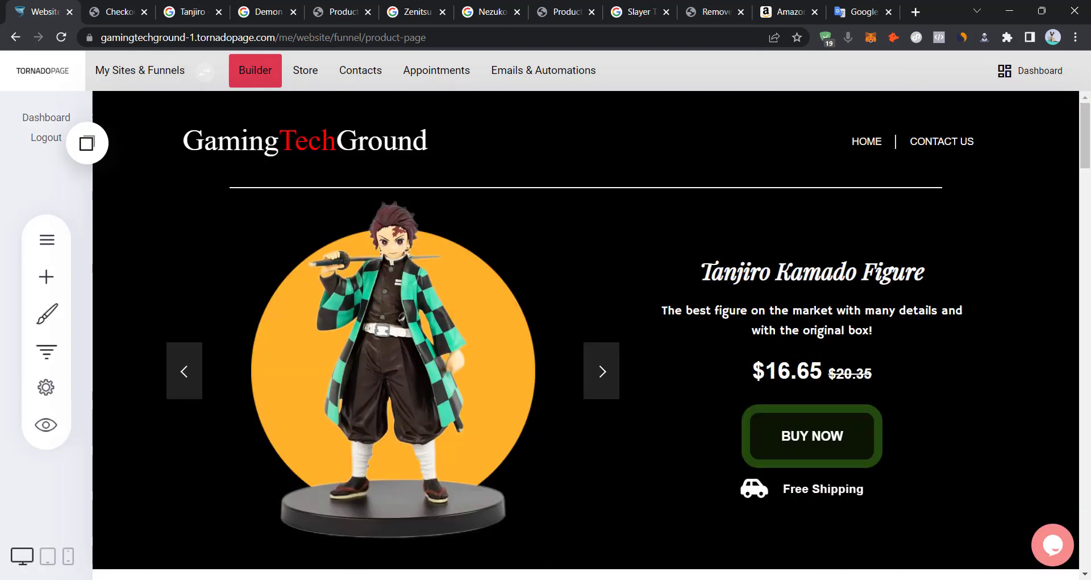
pyautogui.click(771, 578)
pyautogui.click(784, 490)
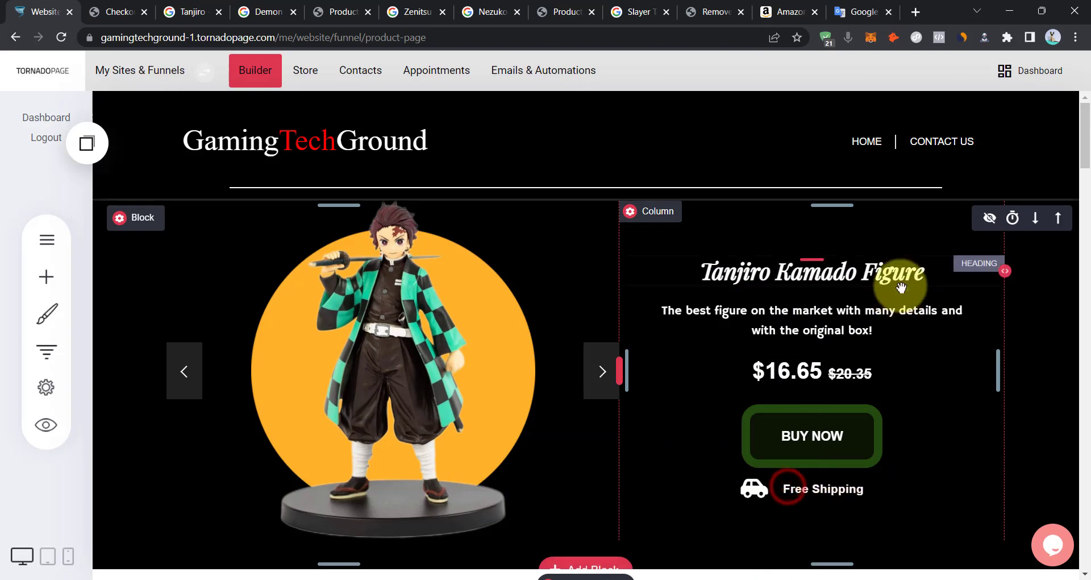
pyautogui.scroll(-7, 536, 366)
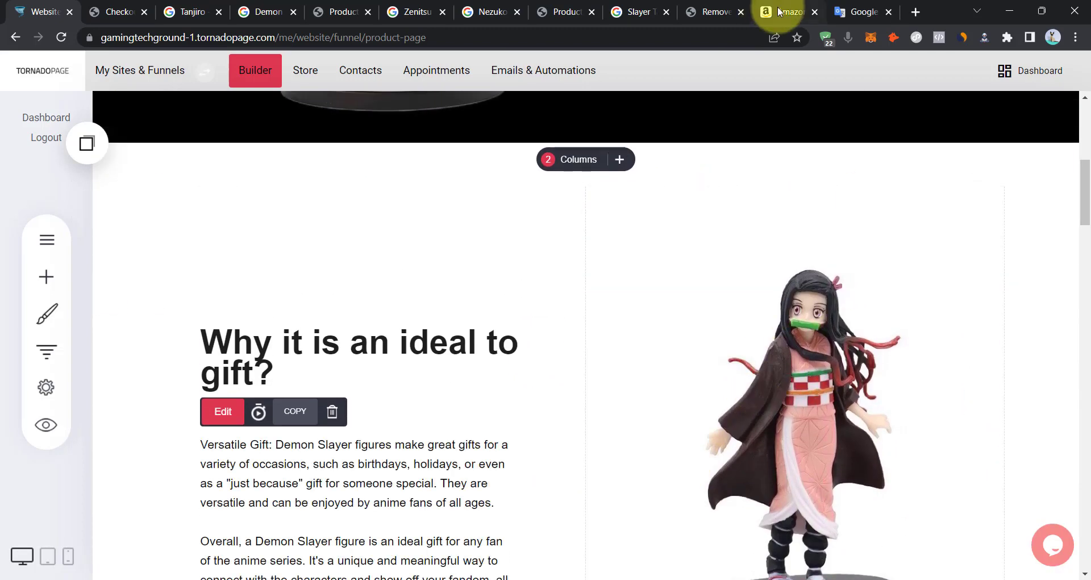
# Switch to the Amazon product page and save the picture of the Tanjiro figure held in a hand as a PNG image.
pyautogui.click(780, 12)
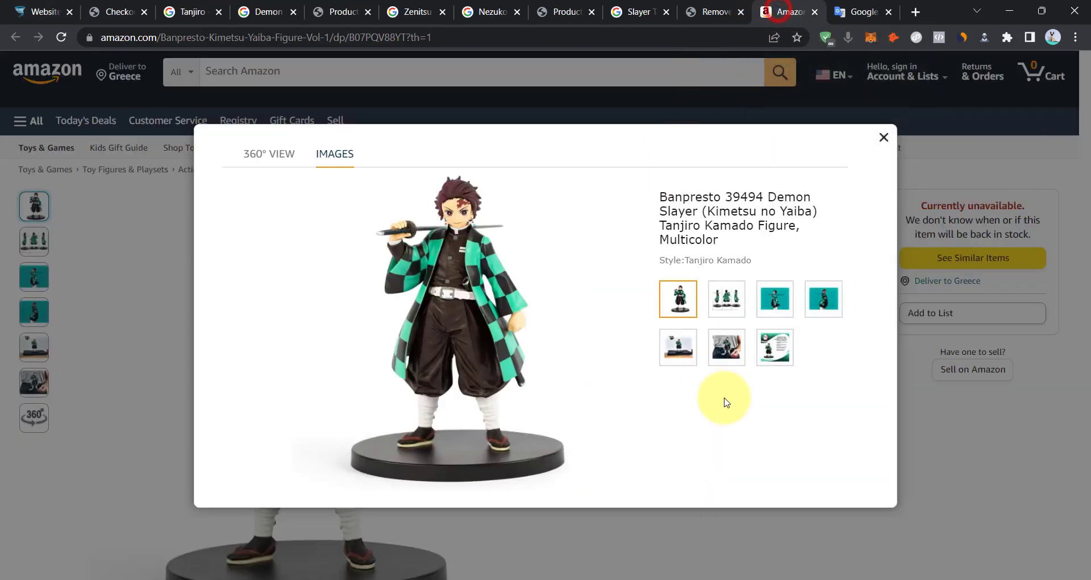
pyautogui.click(731, 354)
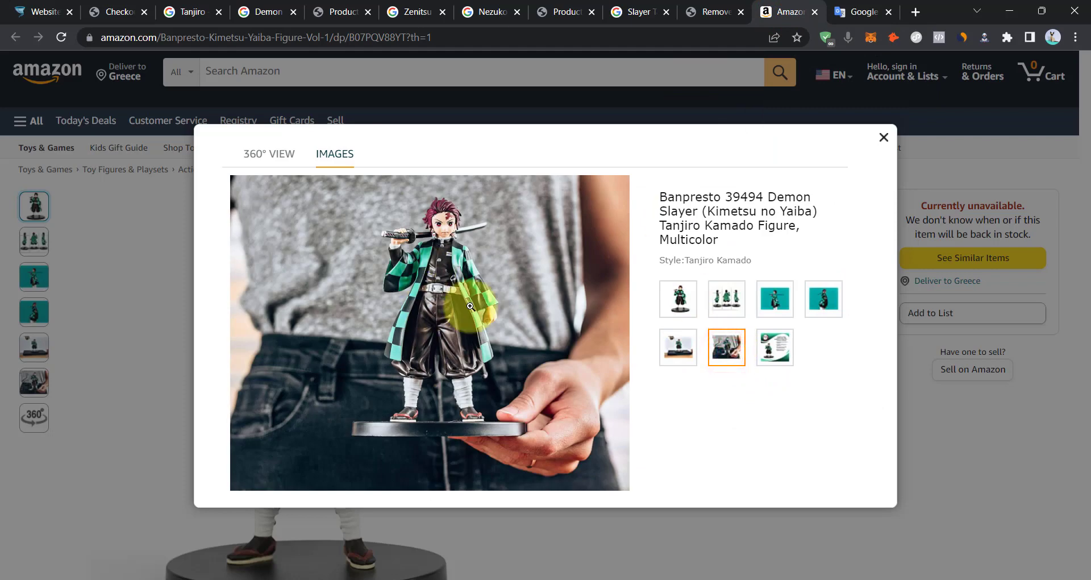
pyautogui.click(410, 288)
pyautogui.click(498, 285)
pyautogui.rightClick(388, 291)
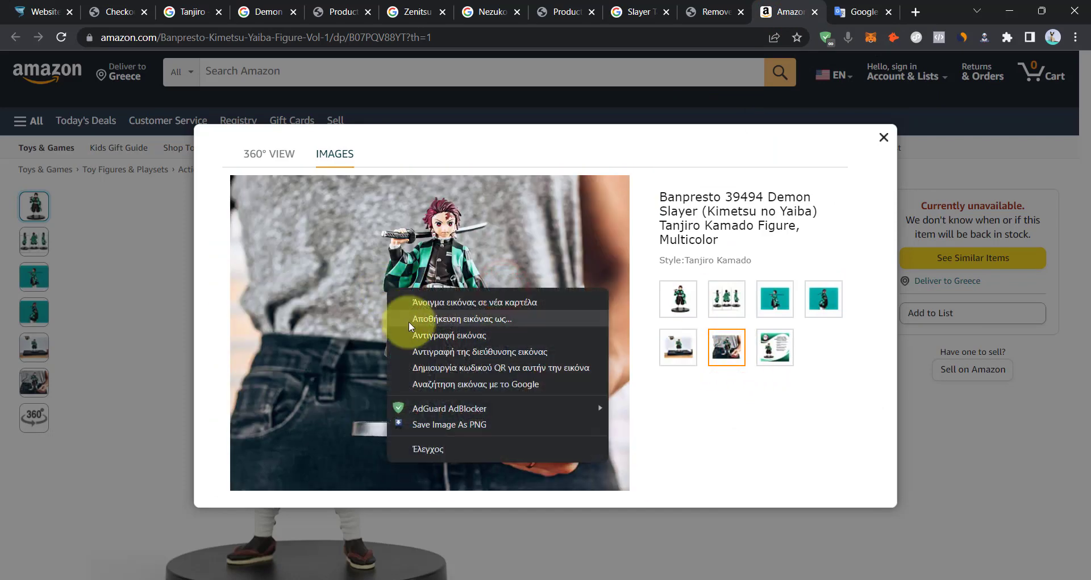
pyautogui.click(475, 425)
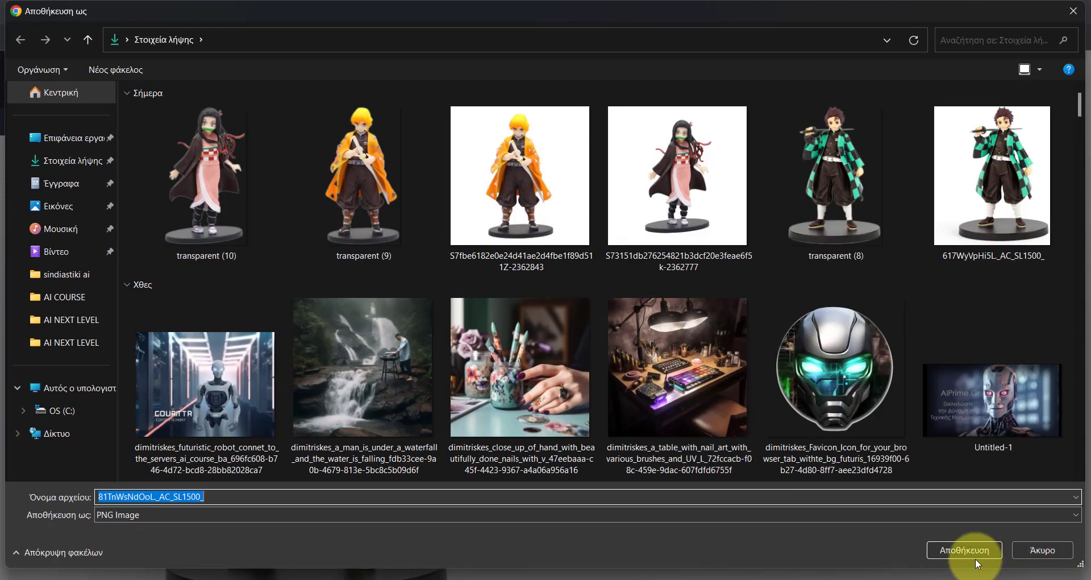
pyautogui.click(973, 554)
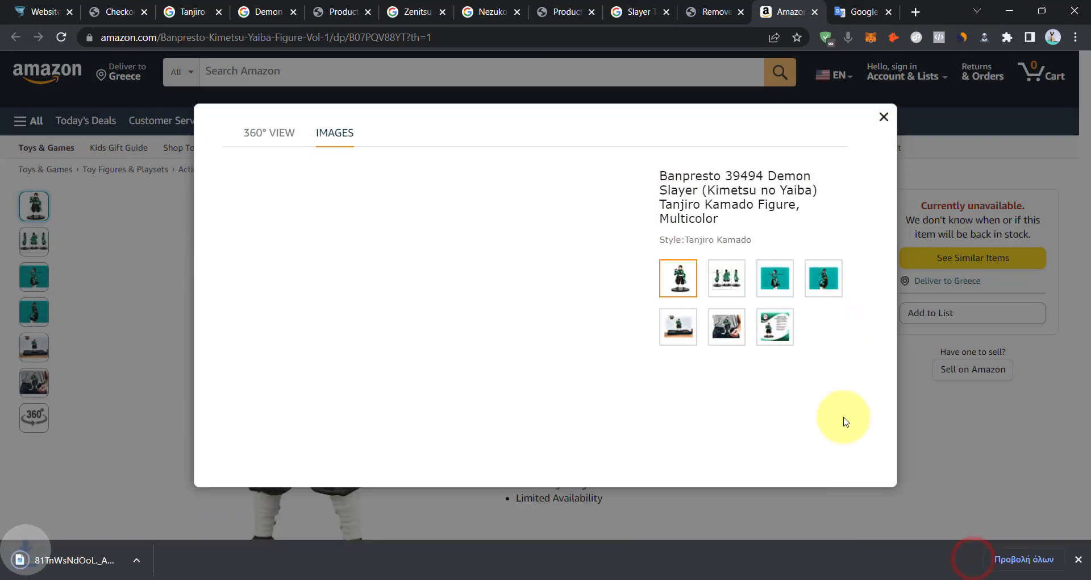
# Switch back to the website builder, add an empty block above the "Why it is an ideal to gift?" section, and place an image widget in it.
pyautogui.click(23, 12)
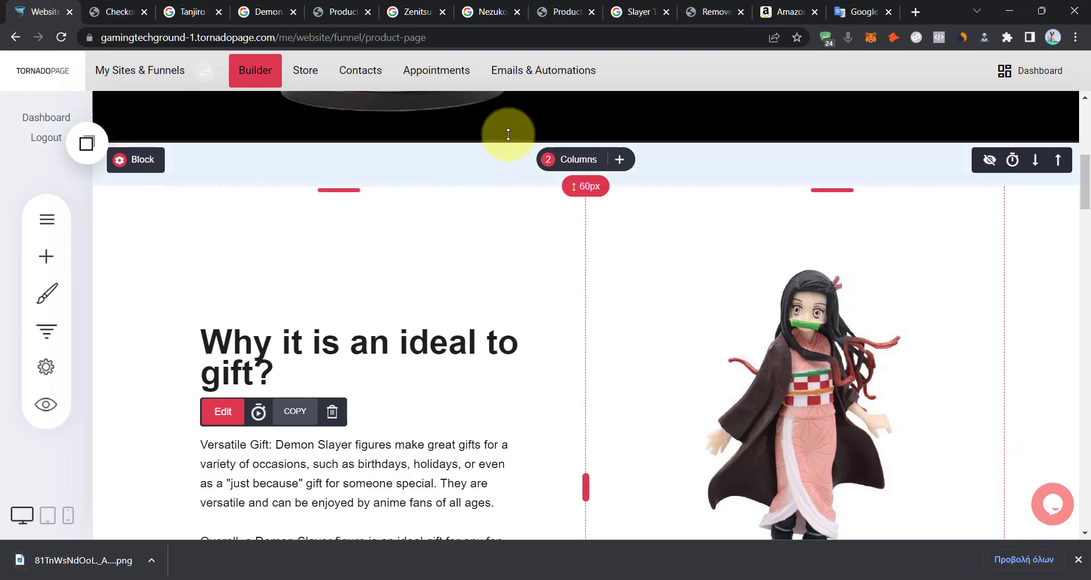
pyautogui.click(601, 139)
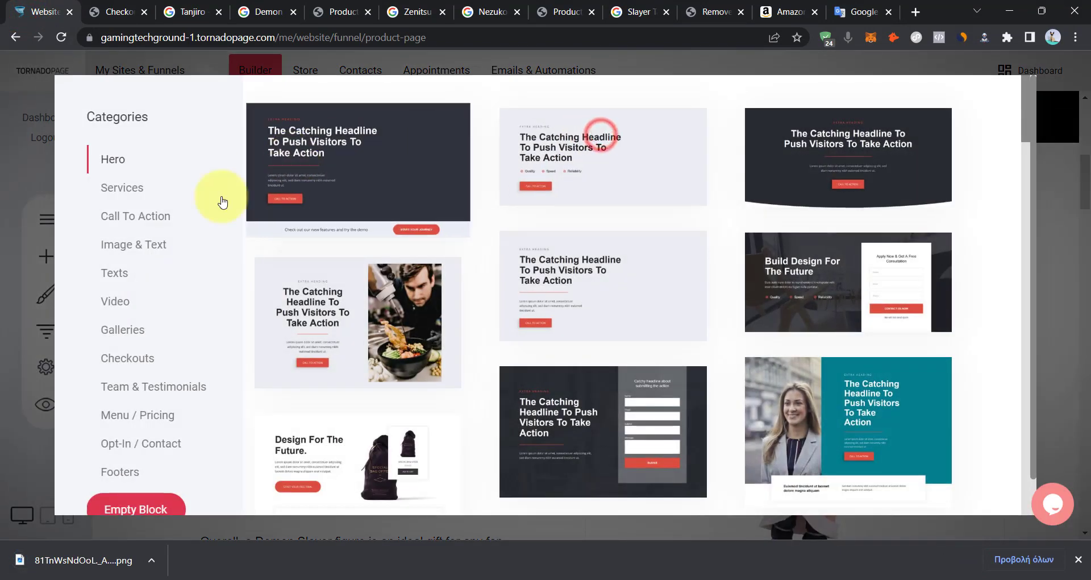
pyautogui.scroll(-1, 148, 437)
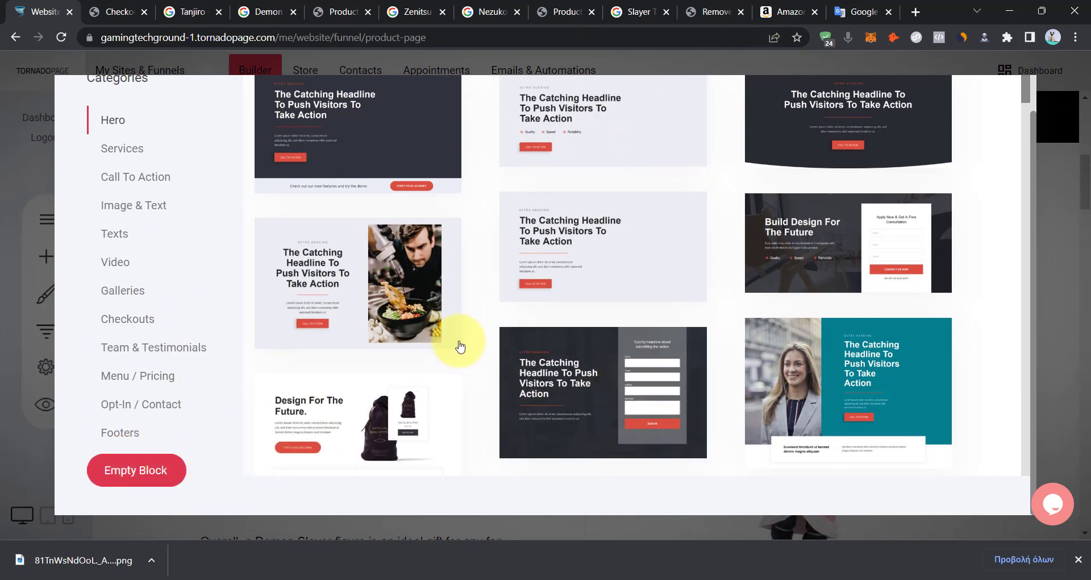
pyautogui.click(165, 480)
pyautogui.click(47, 255)
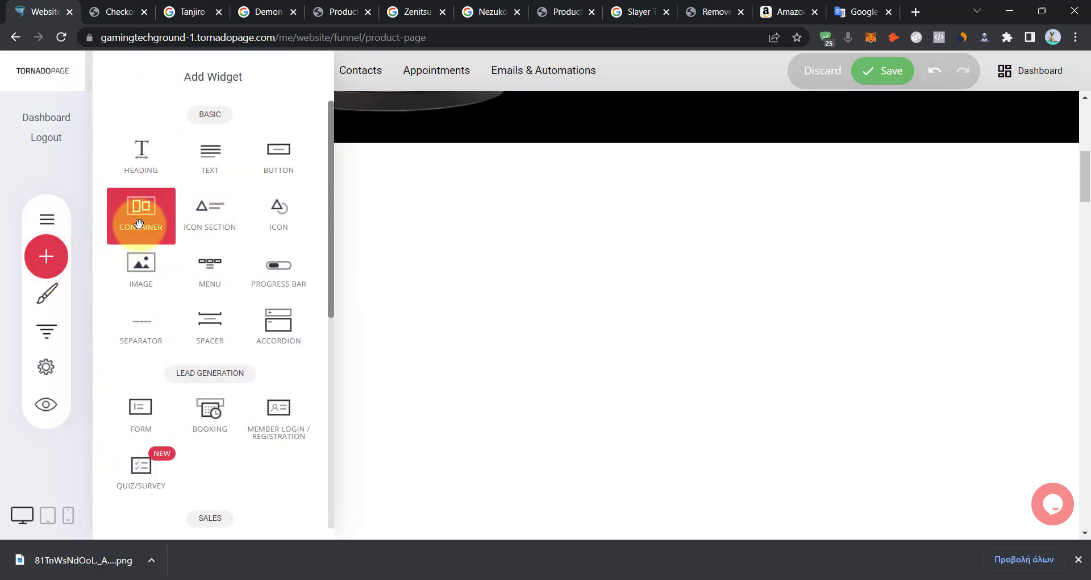
pyautogui.moveTo(141, 269); pyautogui.dragTo(823, 288)
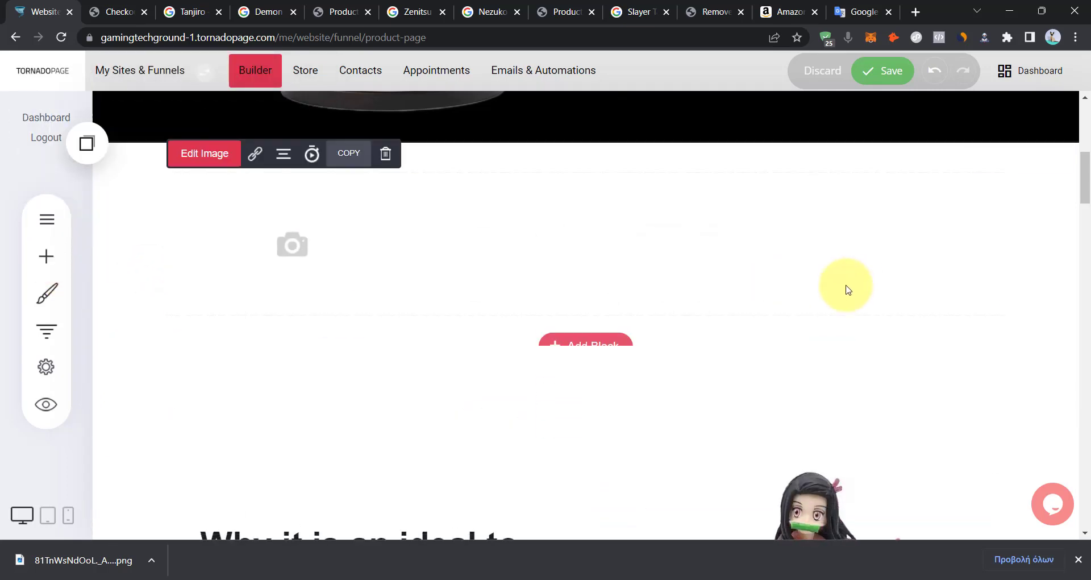
# Upload the downloaded 81TnWsNdOoL picture, use it in the new image widget, then save and reload the page.
pyautogui.click(546, 244)
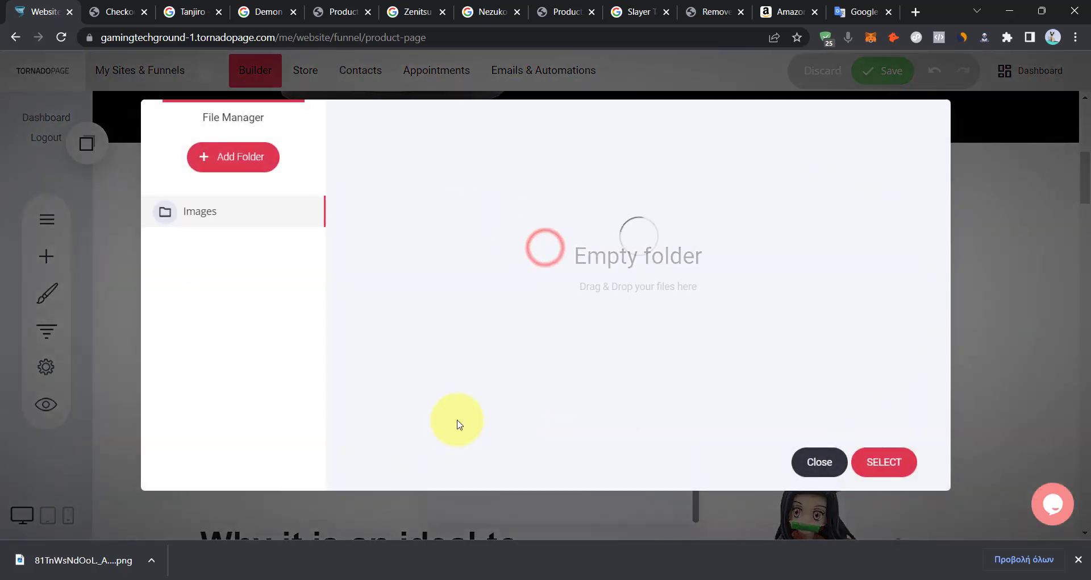
pyautogui.click(405, 457)
pyautogui.doubleClick(210, 152)
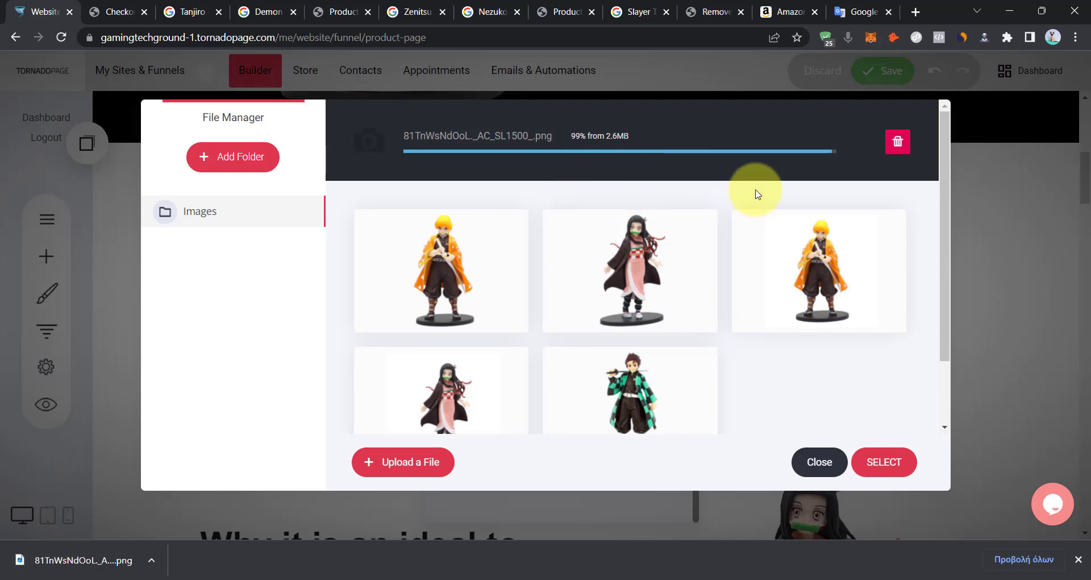
pyautogui.click(382, 130)
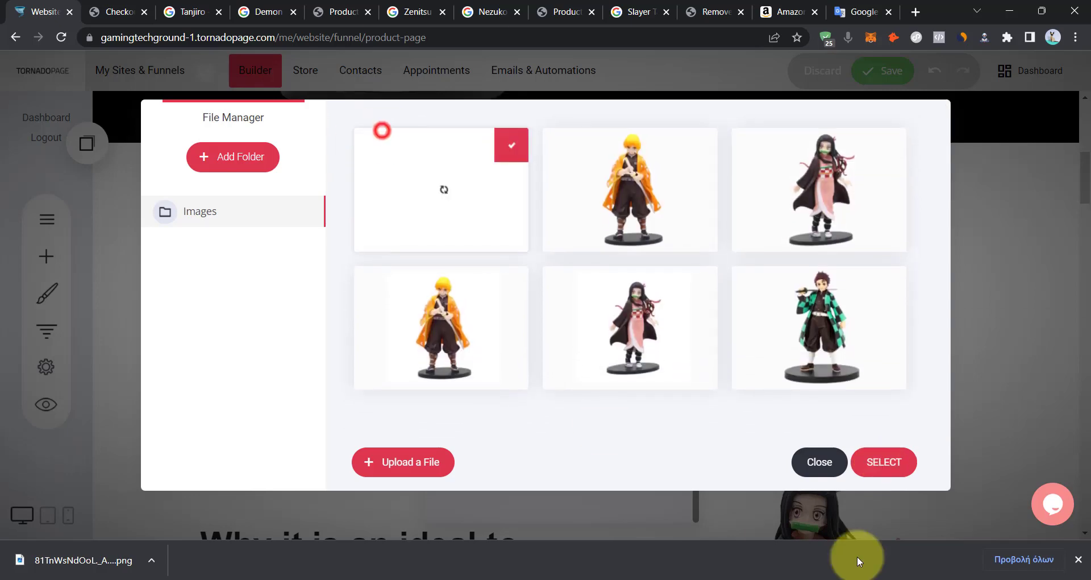
pyautogui.click(913, 471)
pyautogui.click(926, 267)
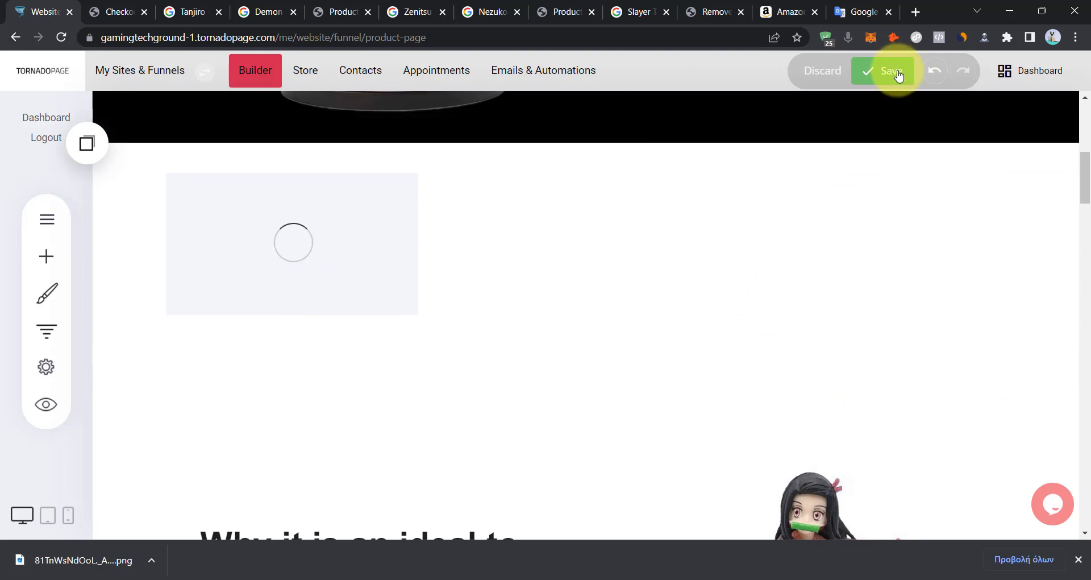
pyautogui.click(60, 39)
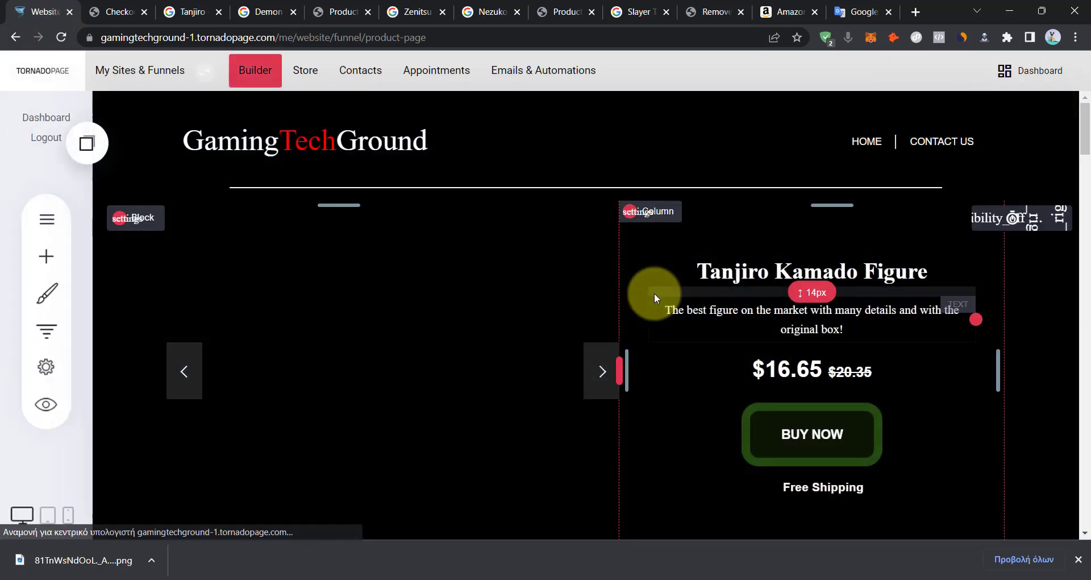
# Enlarge the Tanjiro image widget to about 431 px tall and to roughly half of the column's width.
pyautogui.scroll(-5, 686, 341)
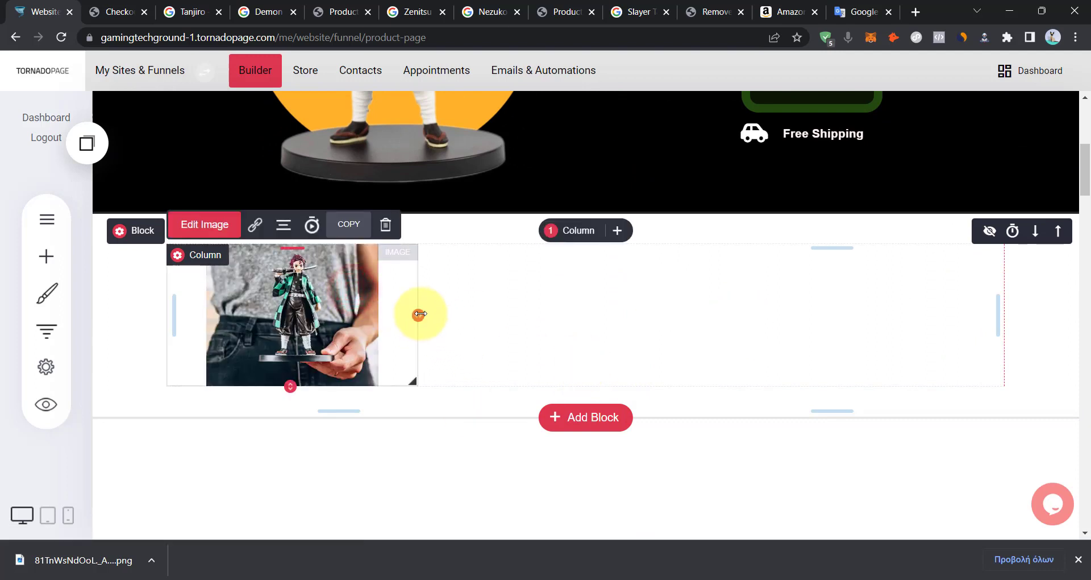
pyautogui.moveTo(420, 313); pyautogui.dragTo(512, 326)
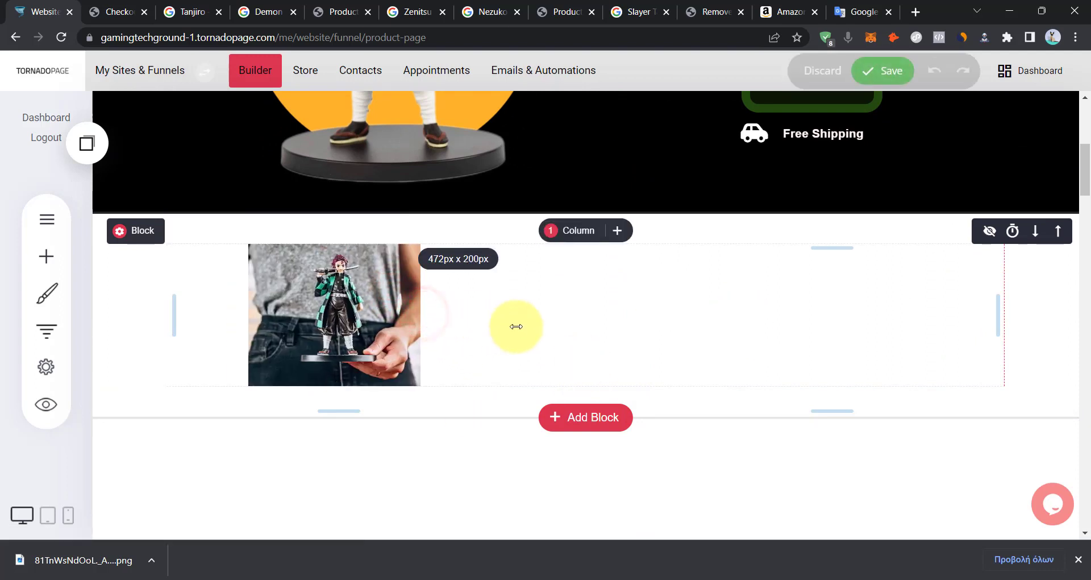
pyautogui.moveTo(333, 385); pyautogui.dragTo(324, 546)
pyautogui.scroll(-4, 448, 354)
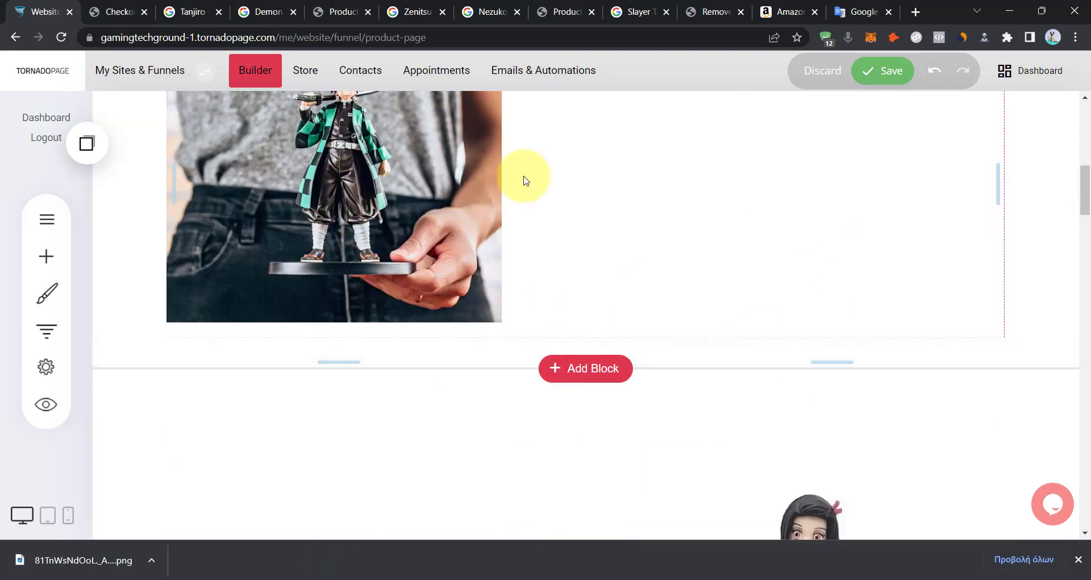
pyautogui.moveTo(502, 185); pyautogui.dragTo(573, 184)
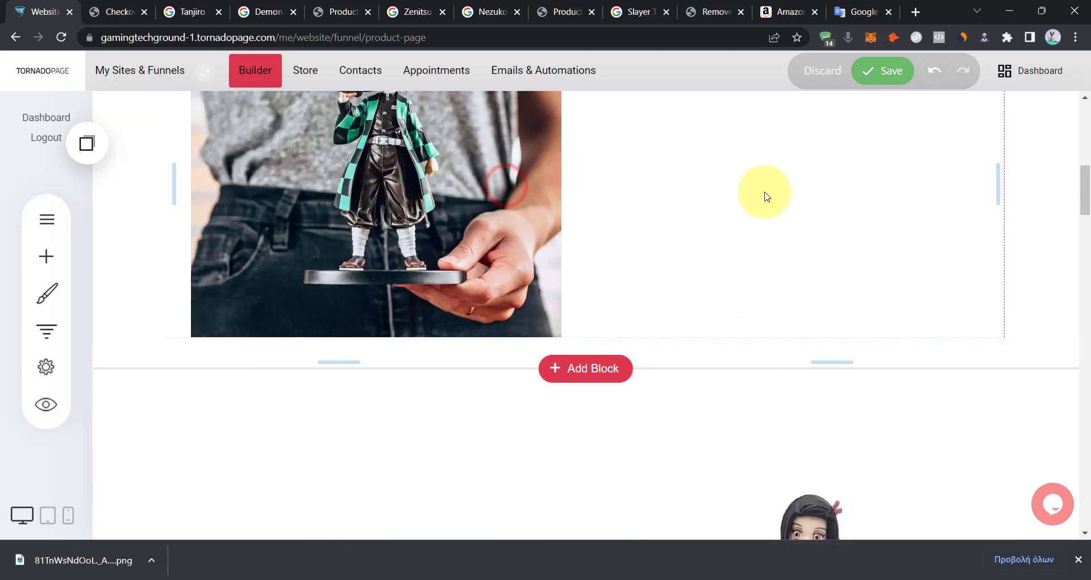
pyautogui.scroll(5, 765, 193)
pyautogui.scroll(-2, 597, 199)
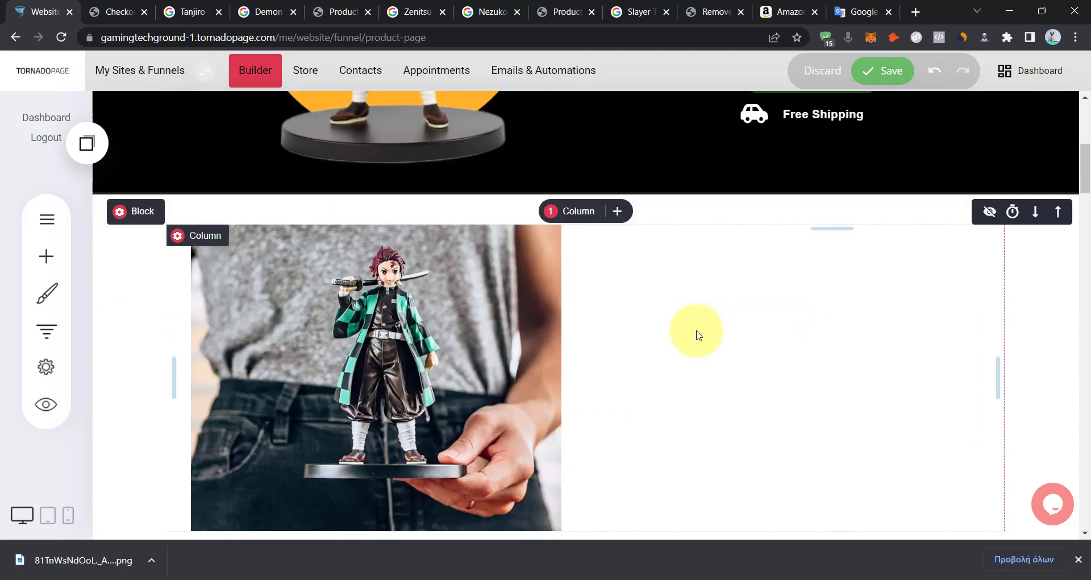
# Adjust the image block's upper spacing to about 36 px.
pyautogui.moveTo(648, 236); pyautogui.dragTo(658, 209)
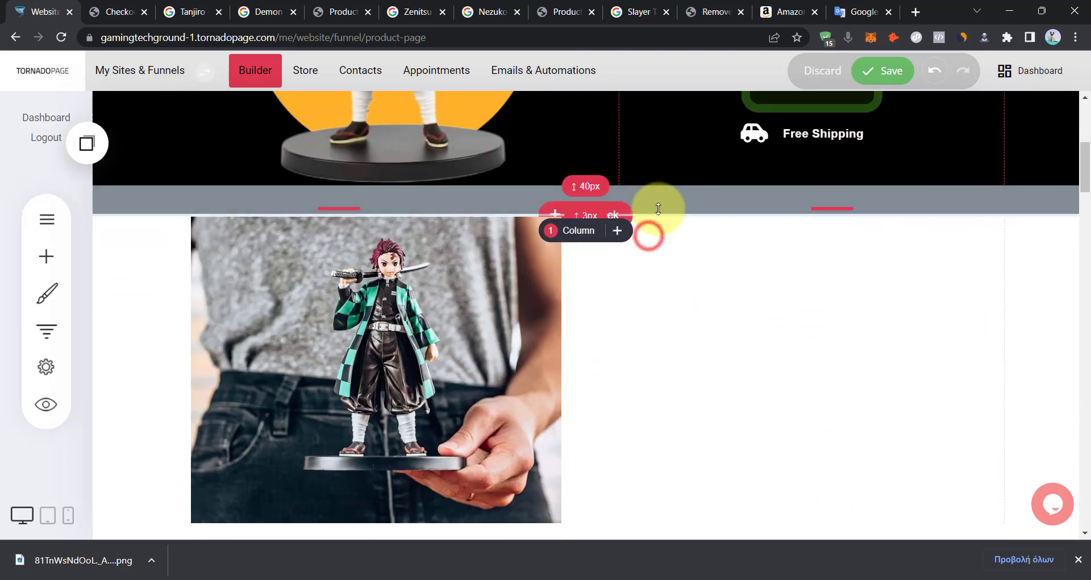
pyautogui.moveTo(758, 215); pyautogui.dragTo(758, 239)
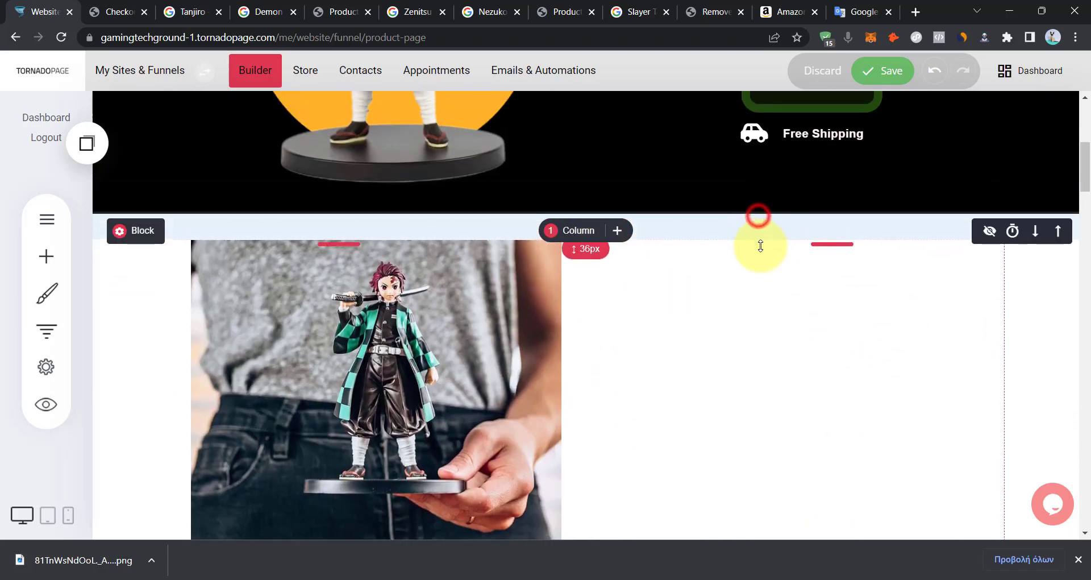
pyautogui.scroll(-3, 835, 350)
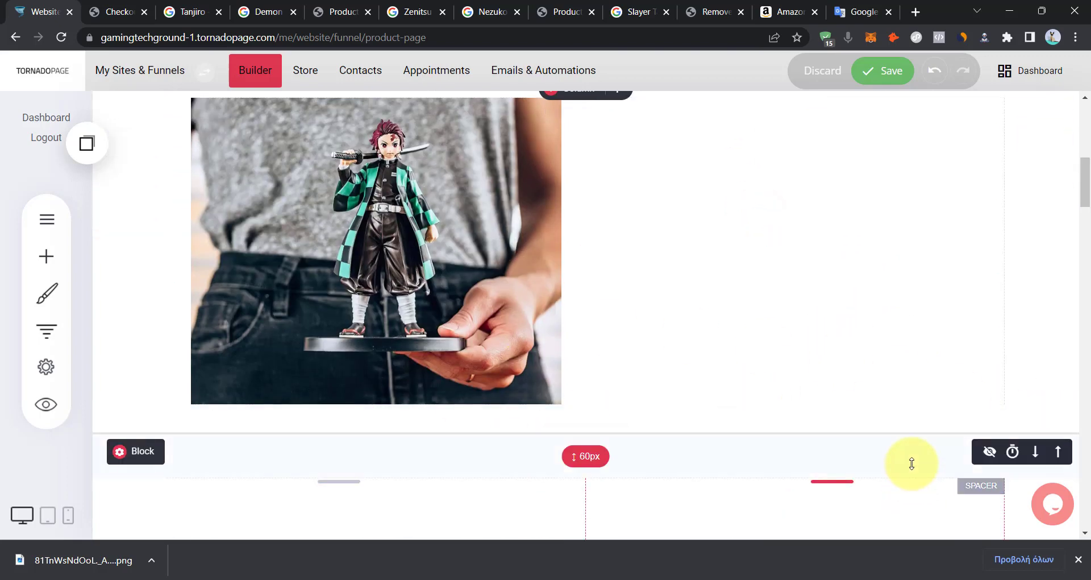
pyautogui.scroll(1, 677, 323)
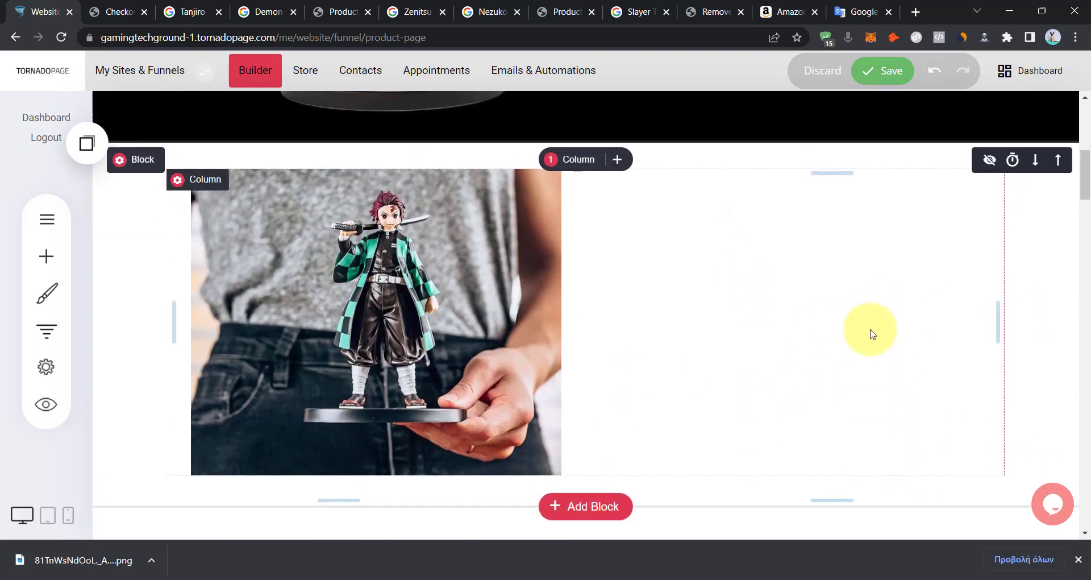
pyautogui.scroll(2, 738, 369)
pyautogui.scroll(-4, 818, 331)
pyautogui.scroll(2, 470, 292)
# Add a gradient background to the image block and open its gradient settings.
pyautogui.click(341, 346)
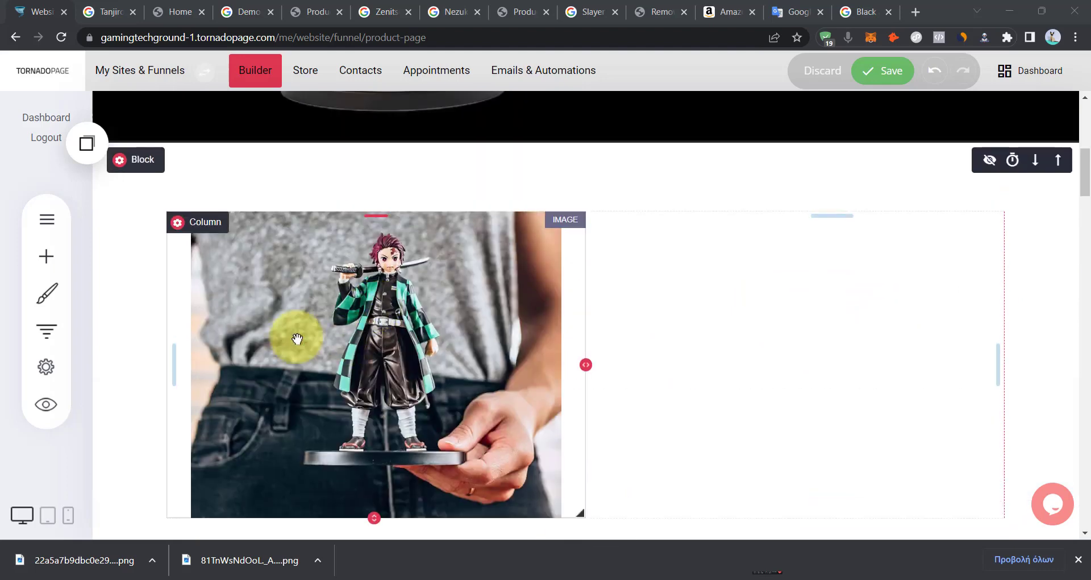
pyautogui.click(109, 159)
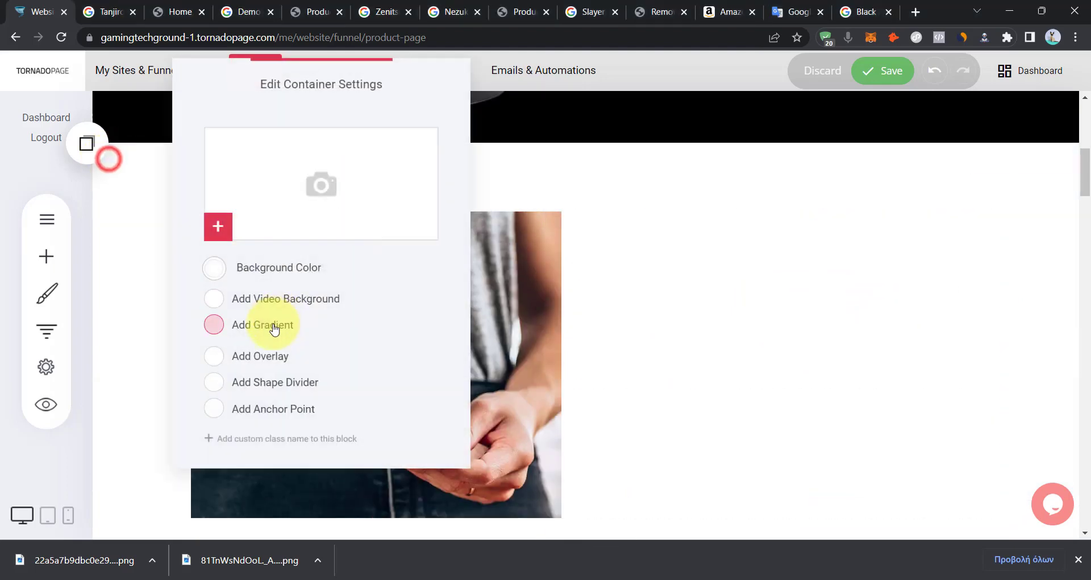
pyautogui.click(219, 331)
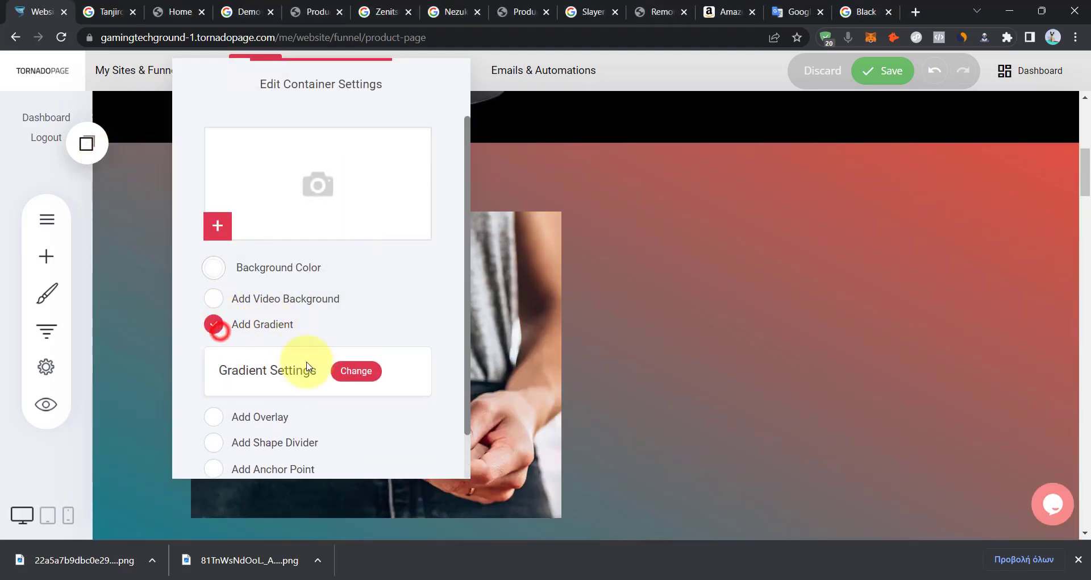
pyautogui.click(355, 375)
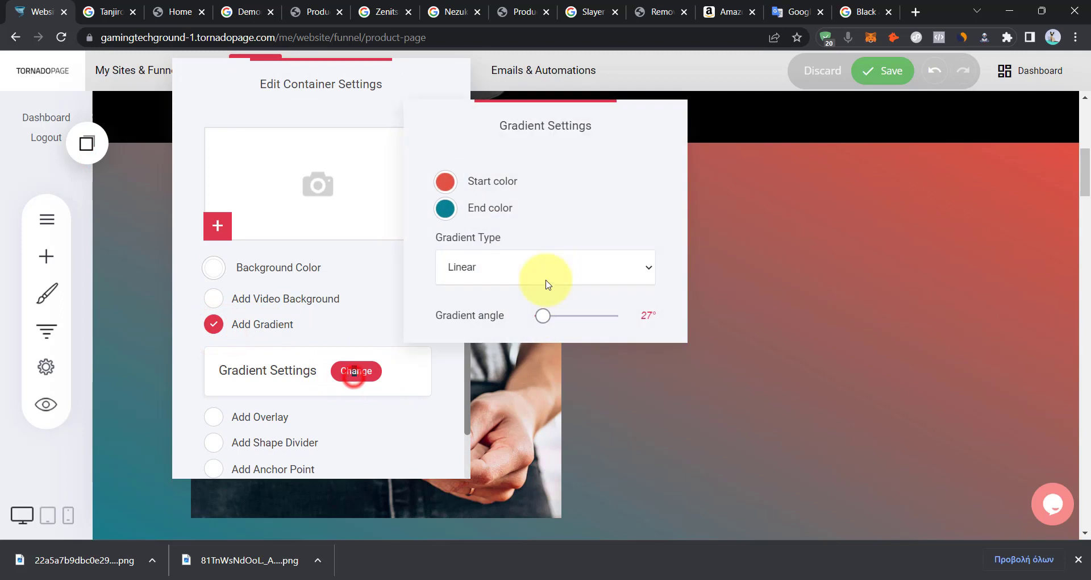
# Set the block gradient's start colour to black (000000) and its end colour to white (FFFFFF).
pyautogui.click(446, 181)
pyautogui.moveTo(483, 306); pyautogui.dragTo(601, 362)
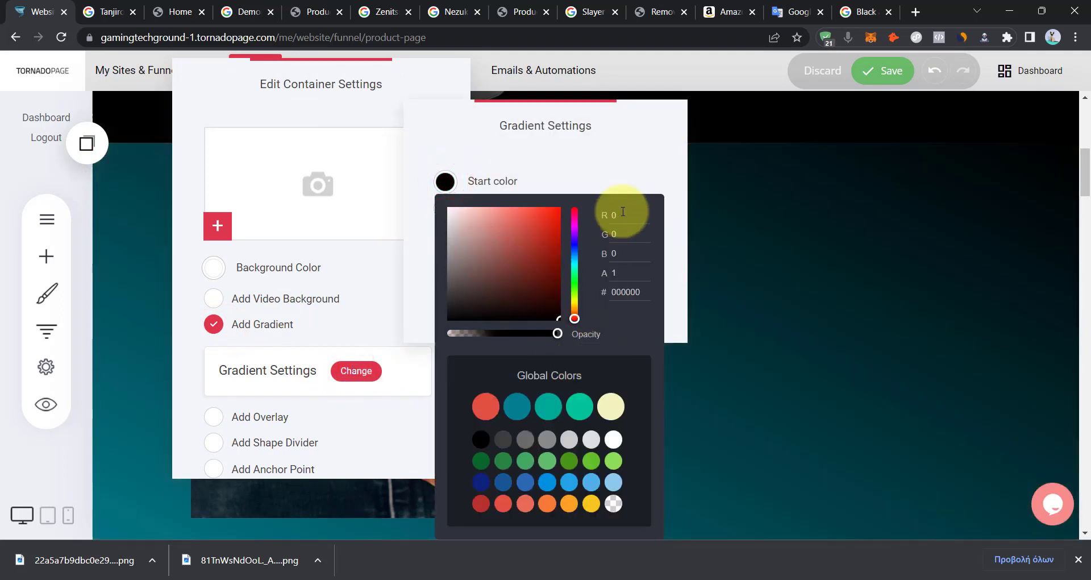
pyautogui.click(623, 171)
pyautogui.click(444, 215)
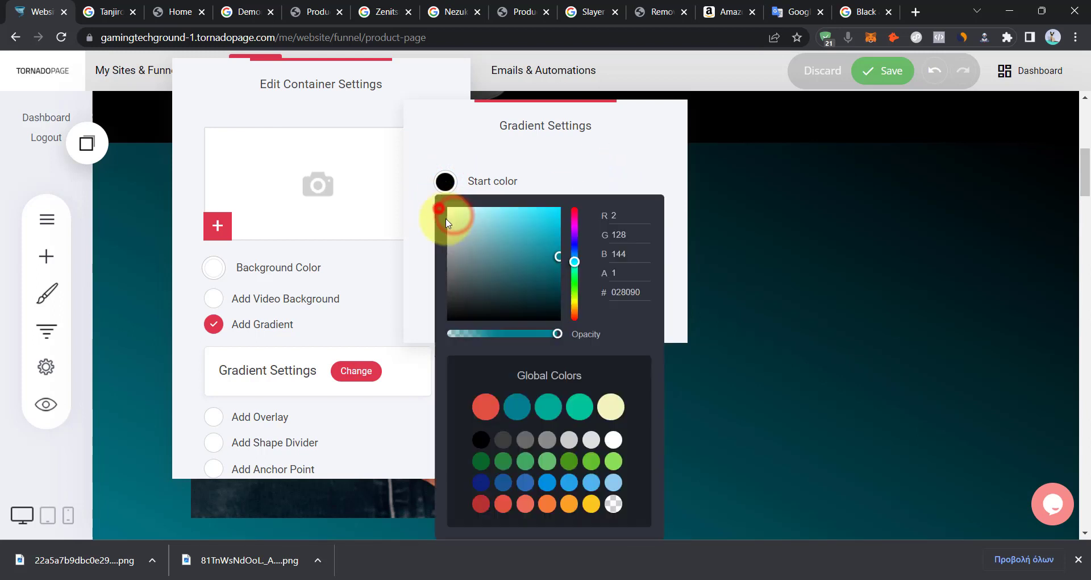
pyautogui.click(625, 167)
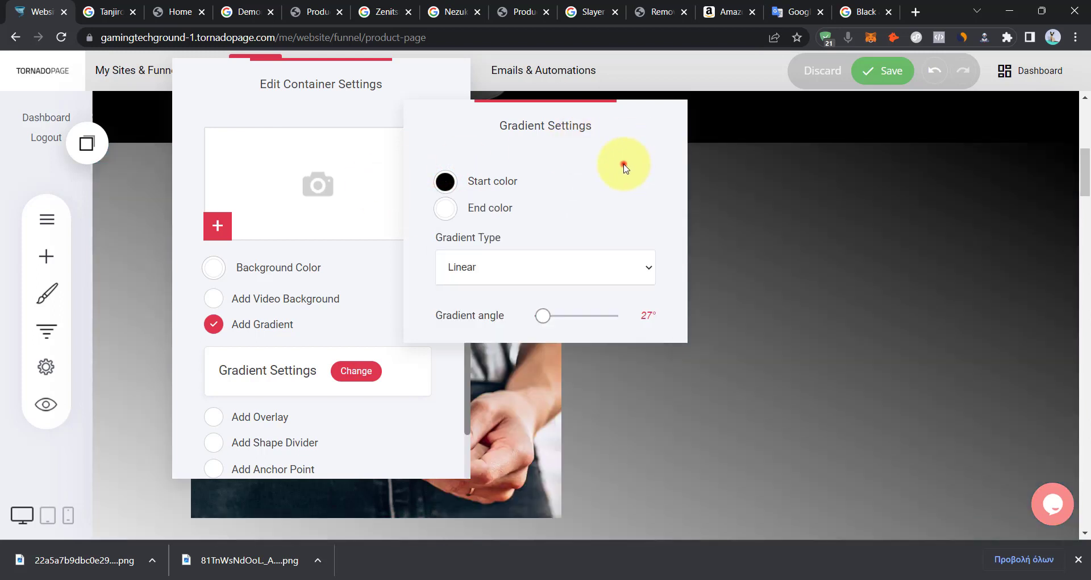
pyautogui.click(806, 275)
pyautogui.click(955, 246)
pyautogui.scroll(5, 922, 329)
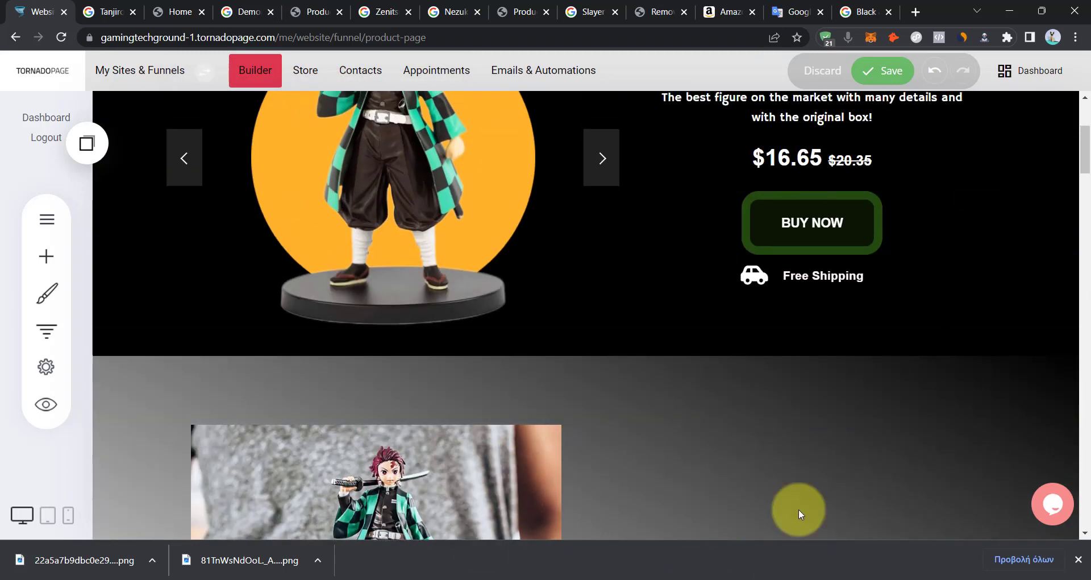
pyautogui.moveTo(778, 397); pyautogui.dragTo(775, 392)
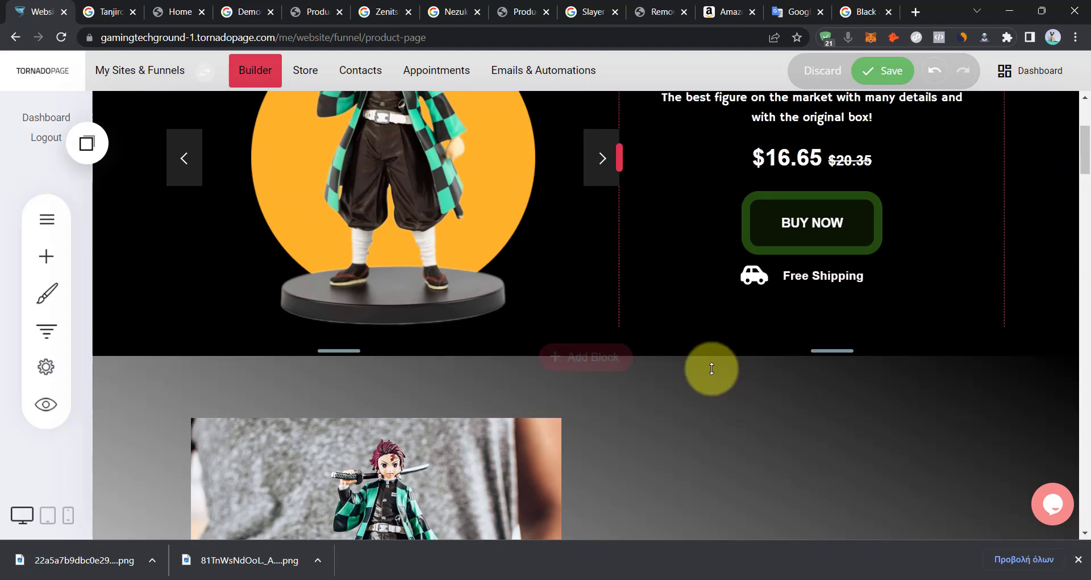
# Change the image block's gradient type to Radial.
pyautogui.click(139, 378)
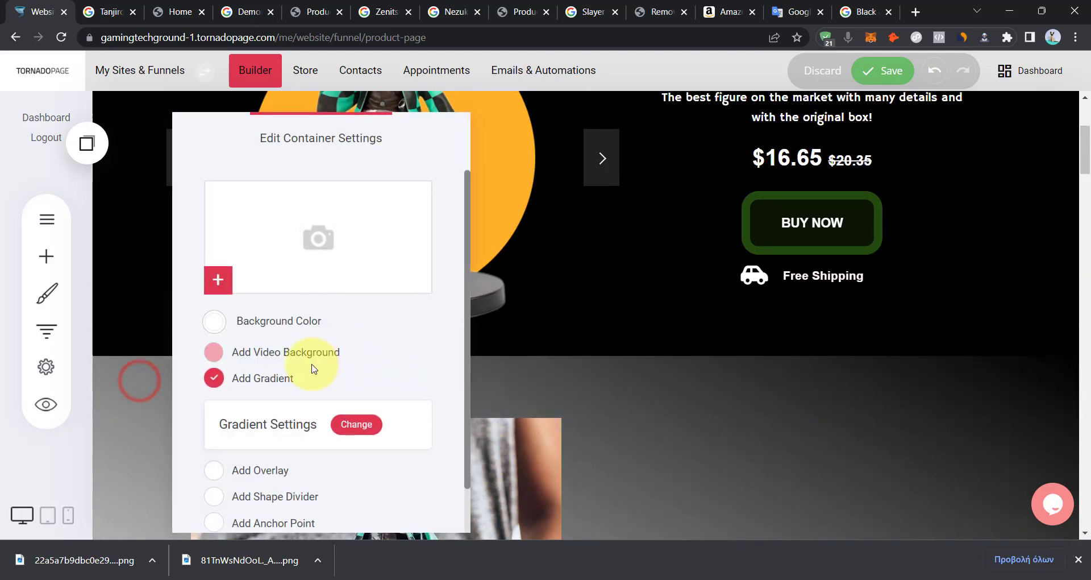
pyautogui.click(341, 426)
pyautogui.click(463, 265)
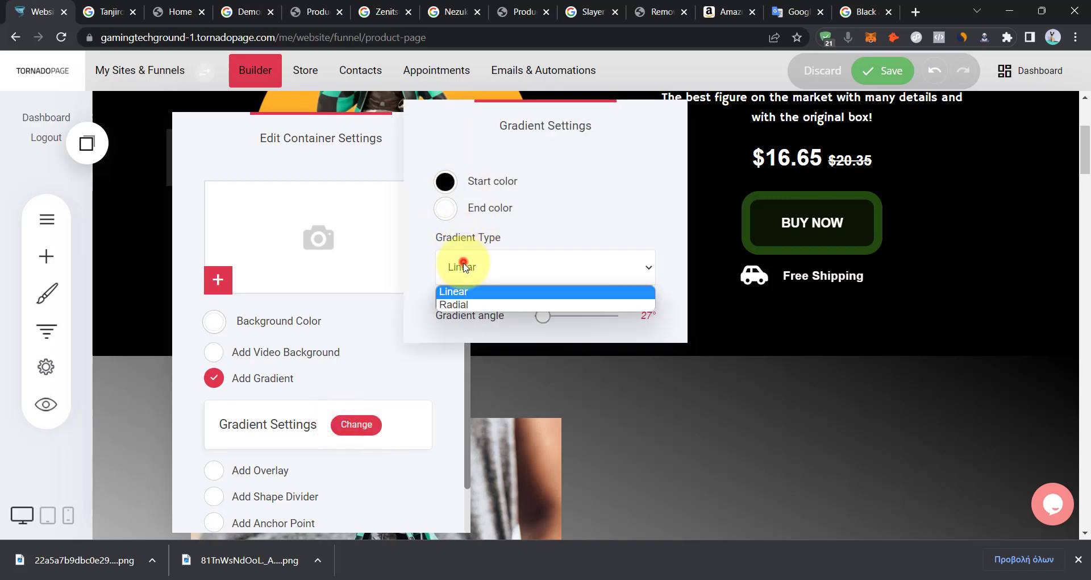
pyautogui.click(476, 304)
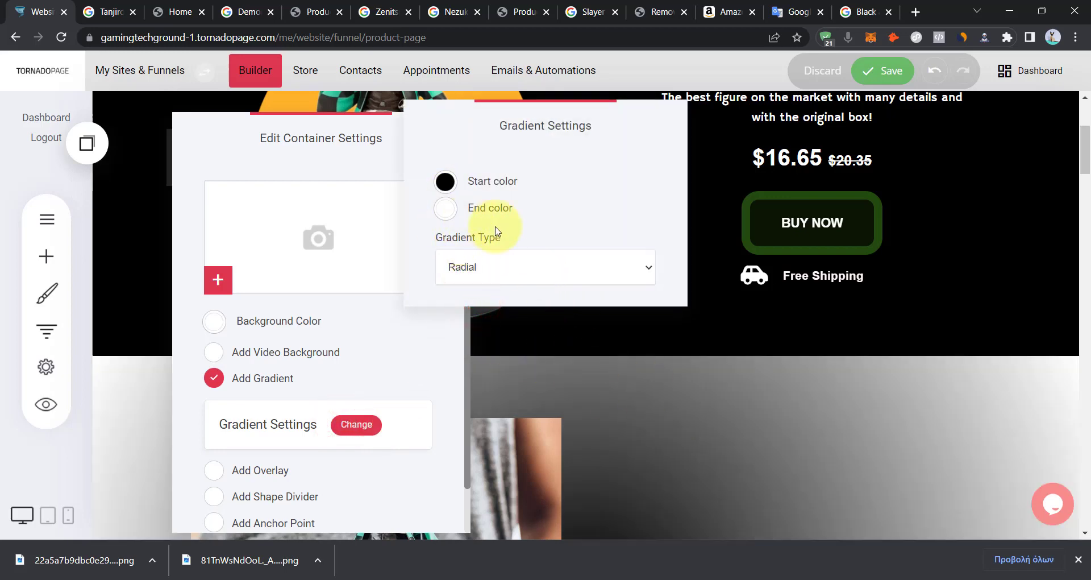
# Swap the radial gradient's colours, using white as the start colour and black as the end colour.
pyautogui.click(445, 209)
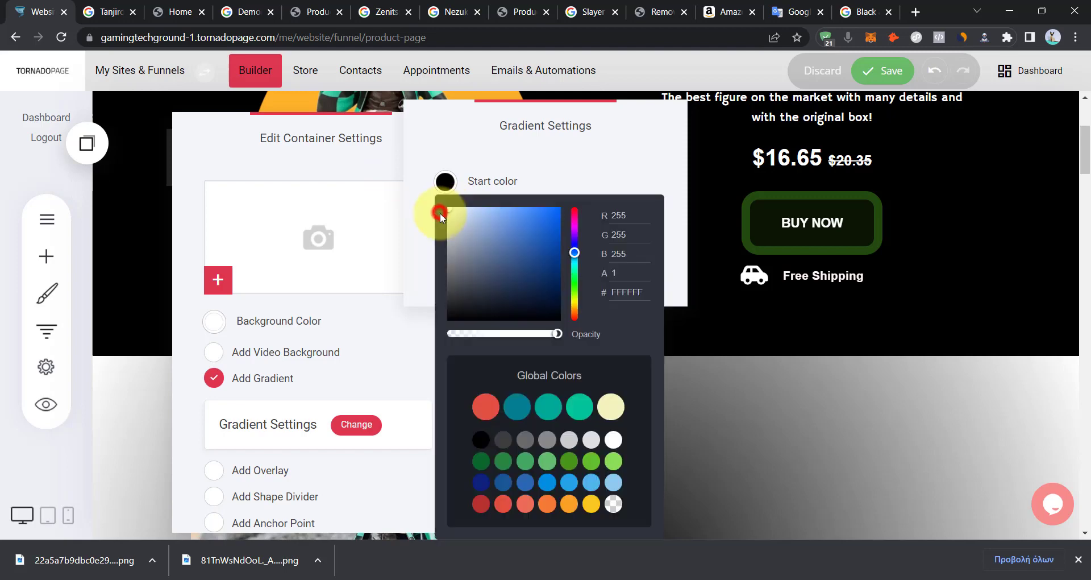
pyautogui.click(532, 171)
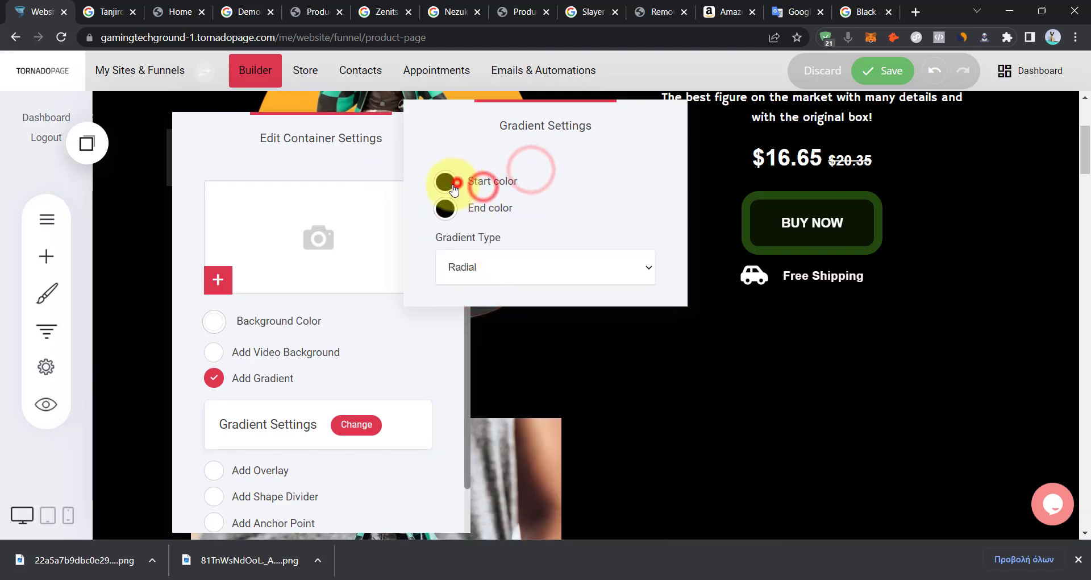
pyautogui.click(457, 187)
pyautogui.click(580, 156)
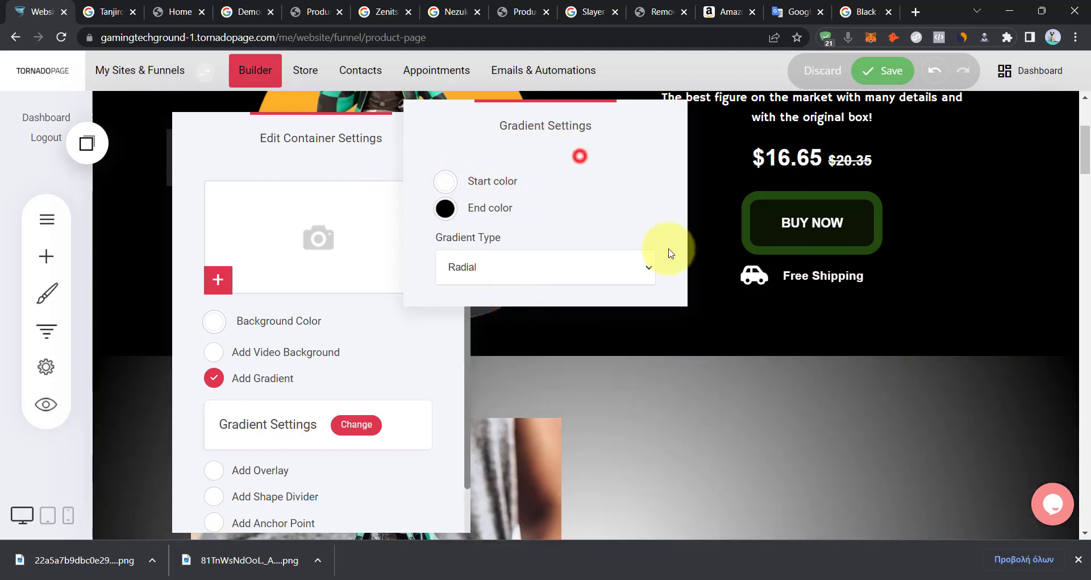
pyautogui.click(769, 347)
pyautogui.click(768, 421)
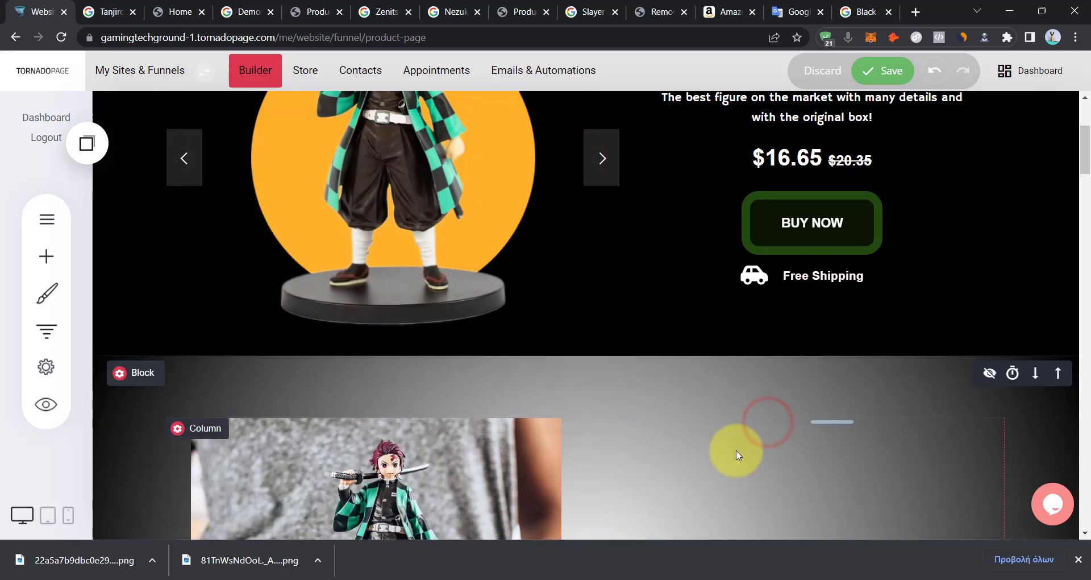
# Widen the image widget to the full 1180 px column so the Tanjiro picture is centred in the block.
pyautogui.scroll(-5, 724, 469)
pyautogui.scroll(1, 384, 363)
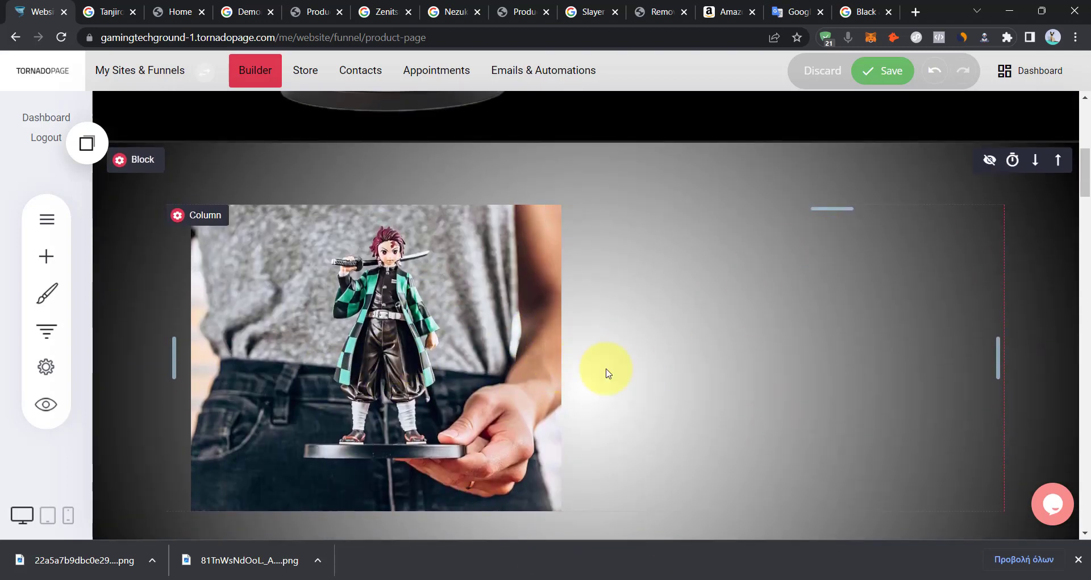
pyautogui.moveTo(585, 360); pyautogui.dragTo(1075, 370)
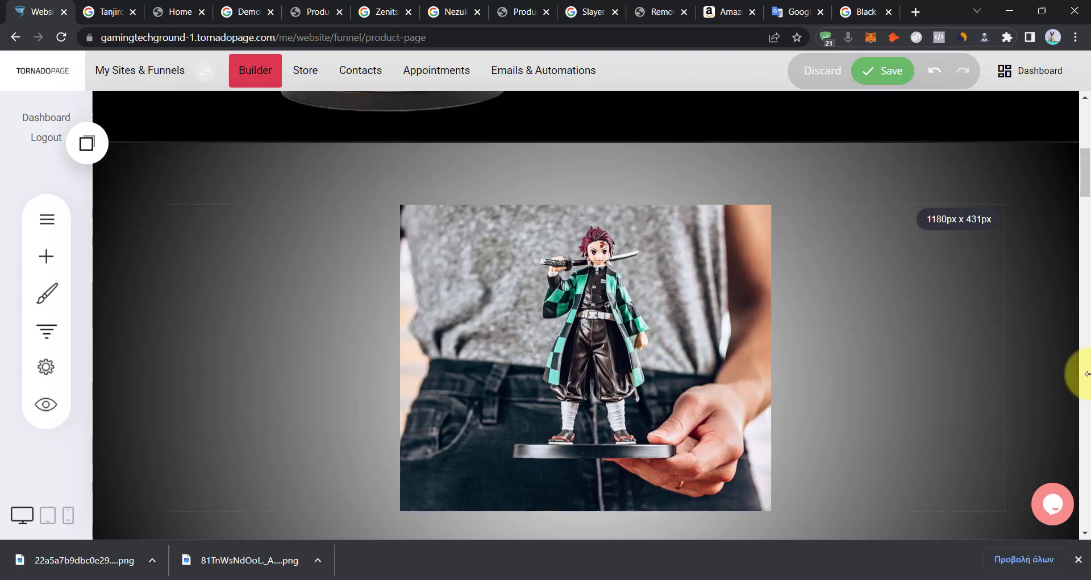
# Remove the block's spacing below and above the Tanjiro image so the picture fills the block's height.
pyautogui.scroll(-1, 595, 500)
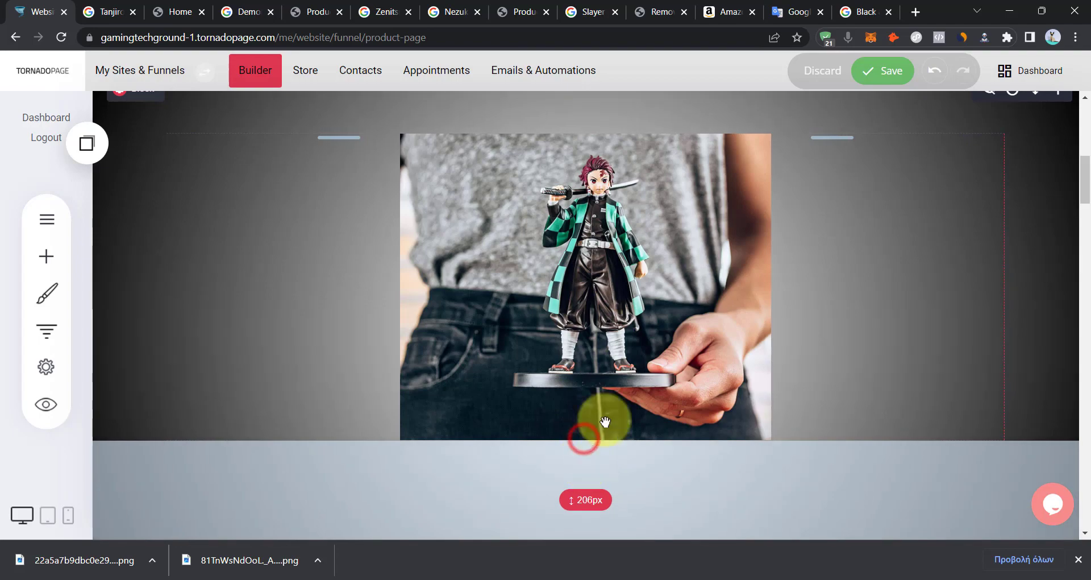
pyautogui.moveTo(583, 445); pyautogui.dragTo(621, 234)
pyautogui.scroll(3, 603, 228)
pyautogui.moveTo(590, 357); pyautogui.dragTo(585, 286)
pyautogui.scroll(-2, 917, 446)
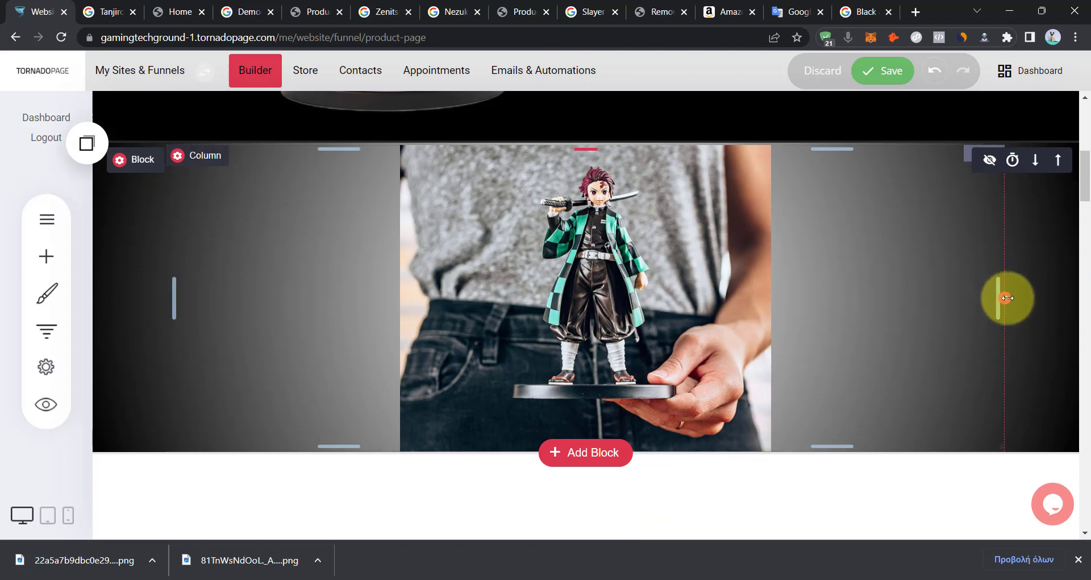
pyautogui.moveTo(998, 299); pyautogui.dragTo(983, 295)
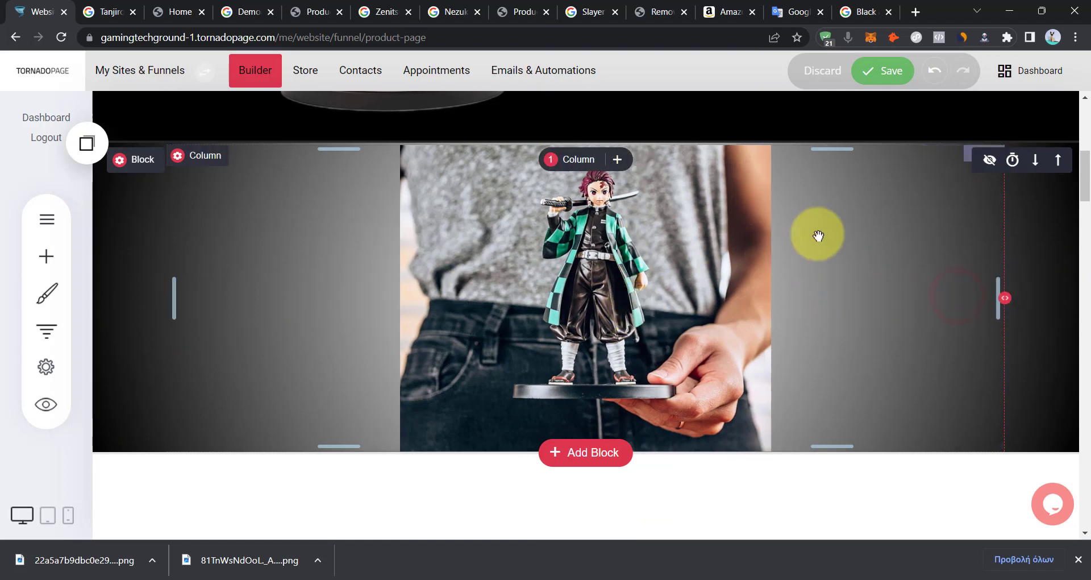
# Save the page and check the Tanjiro image block in the mobile view, returning to the desktop view.
pyautogui.scroll(3, 827, 226)
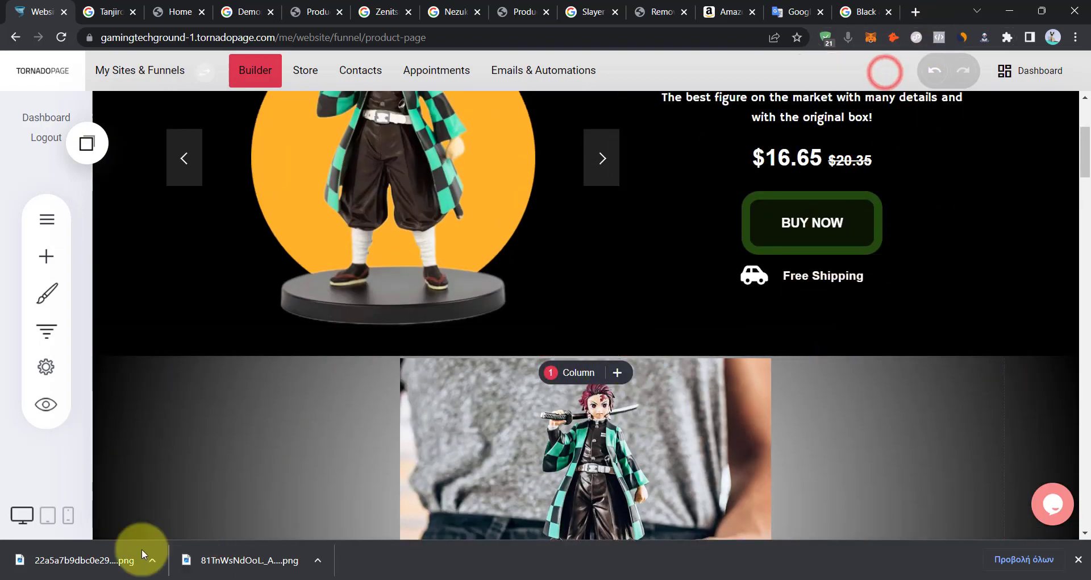
pyautogui.click(68, 514)
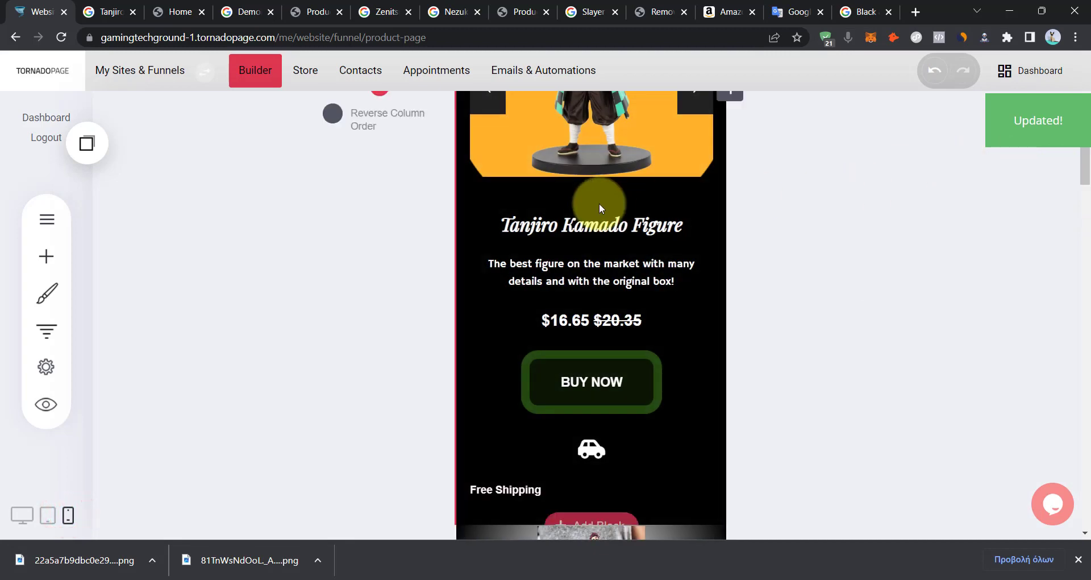
pyautogui.scroll(-3, 668, 200)
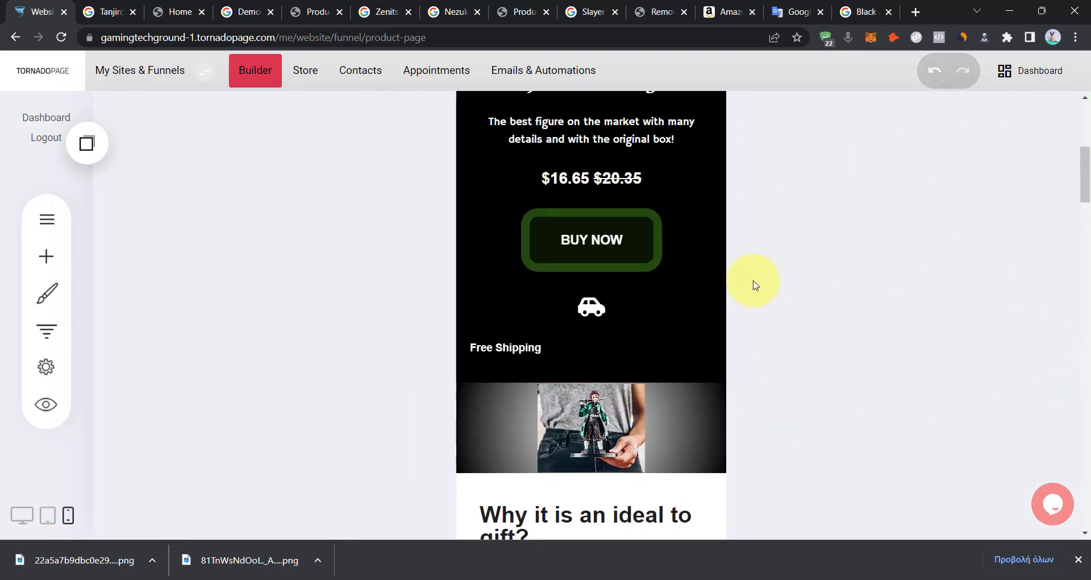
pyautogui.moveTo(585, 443)
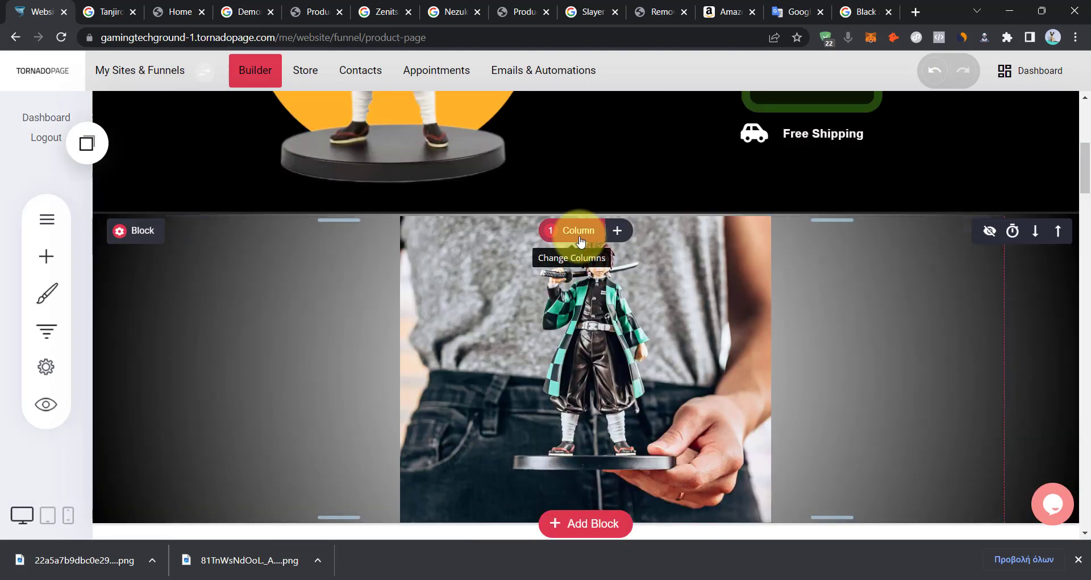
# Split the Tanjiro image block into two columns and increase the block's height.
pyautogui.click(575, 230)
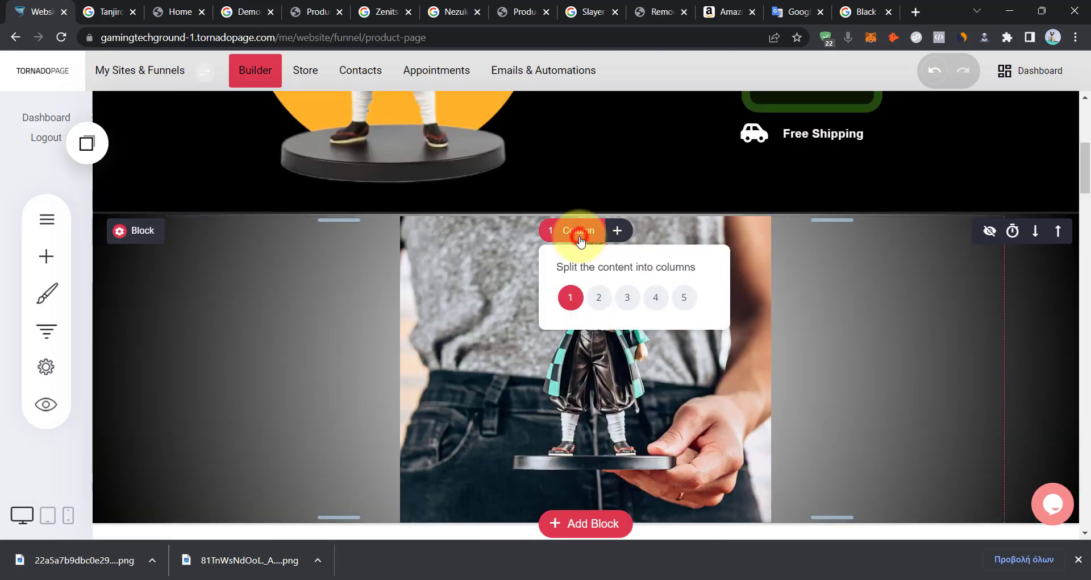
pyautogui.click(600, 297)
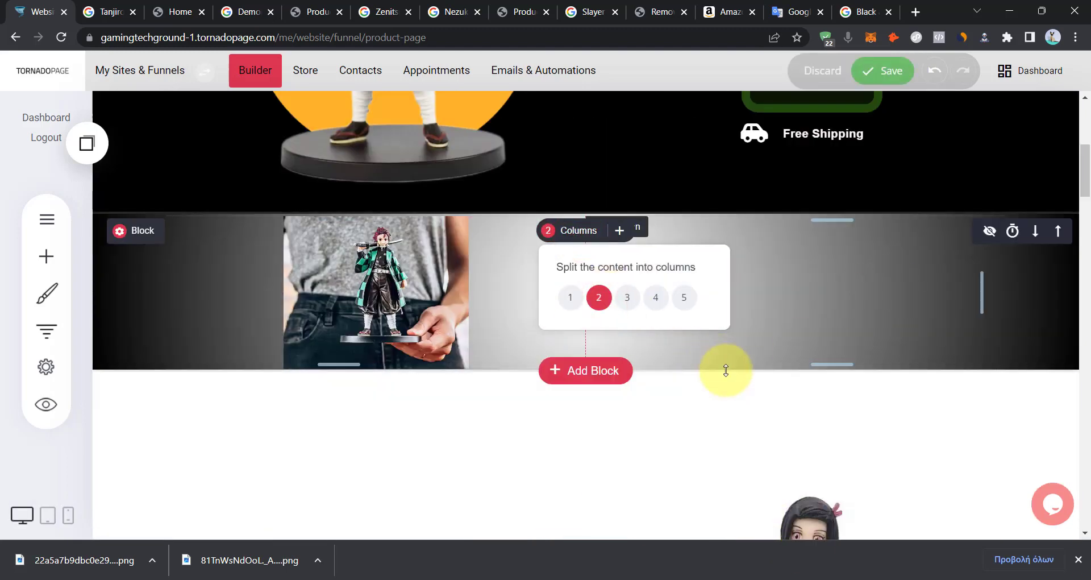
pyautogui.moveTo(735, 368); pyautogui.dragTo(738, 493)
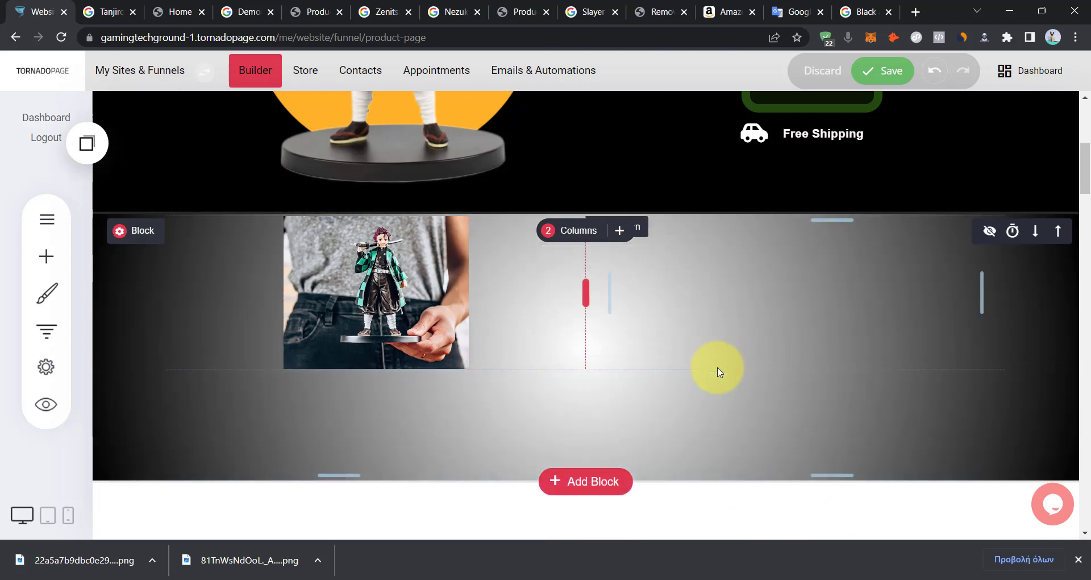
# Enlarge the Tanjiro image to nearly fill its column's width and set the block's bottom spacing to 46 px.
pyautogui.click(717, 370)
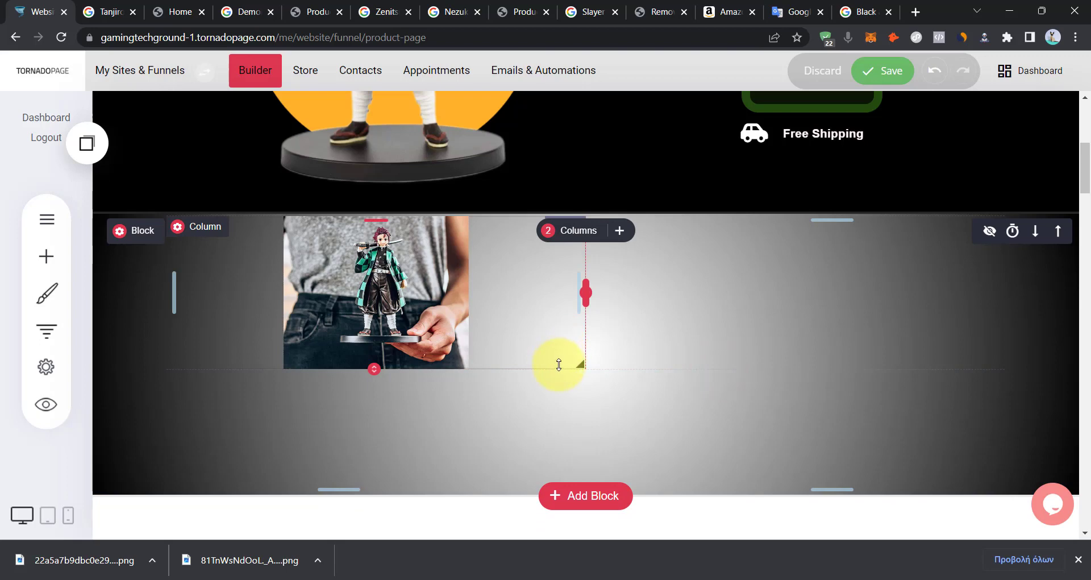
pyautogui.moveTo(558, 366); pyautogui.dragTo(555, 504)
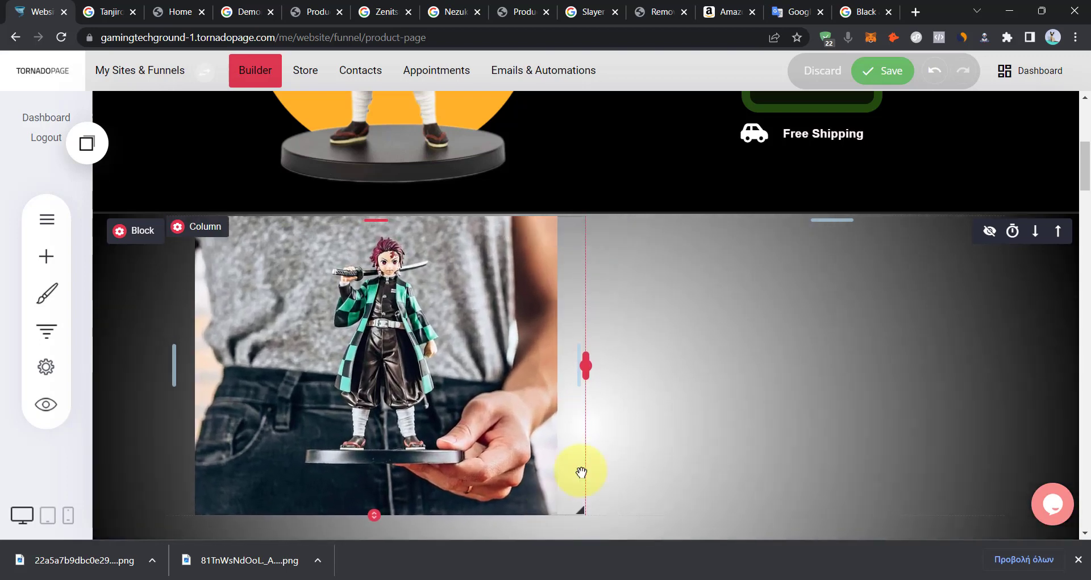
pyautogui.scroll(-5, 742, 393)
pyautogui.click(676, 265)
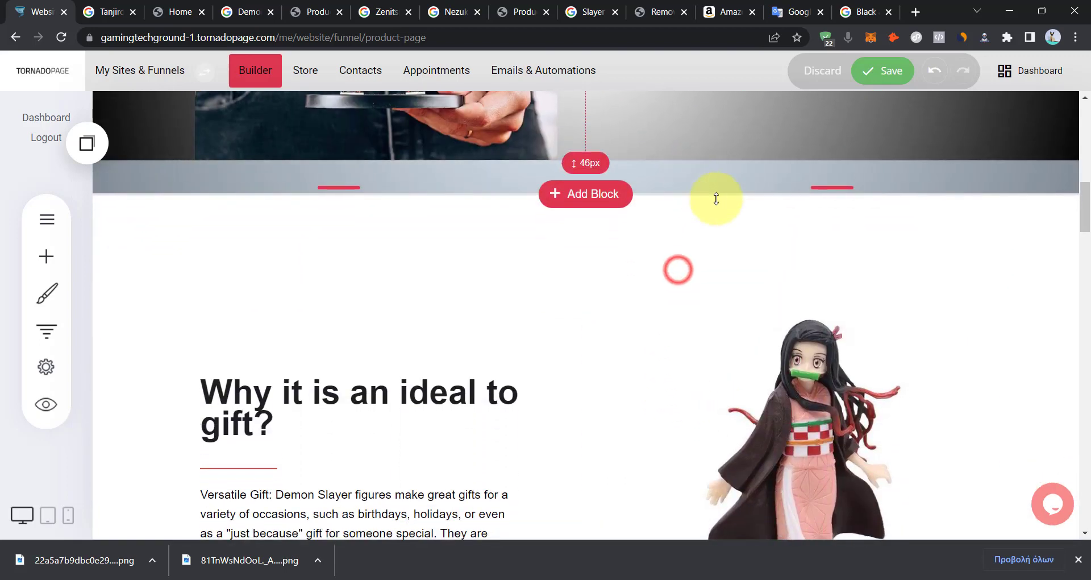
pyautogui.scroll(5, 625, 227)
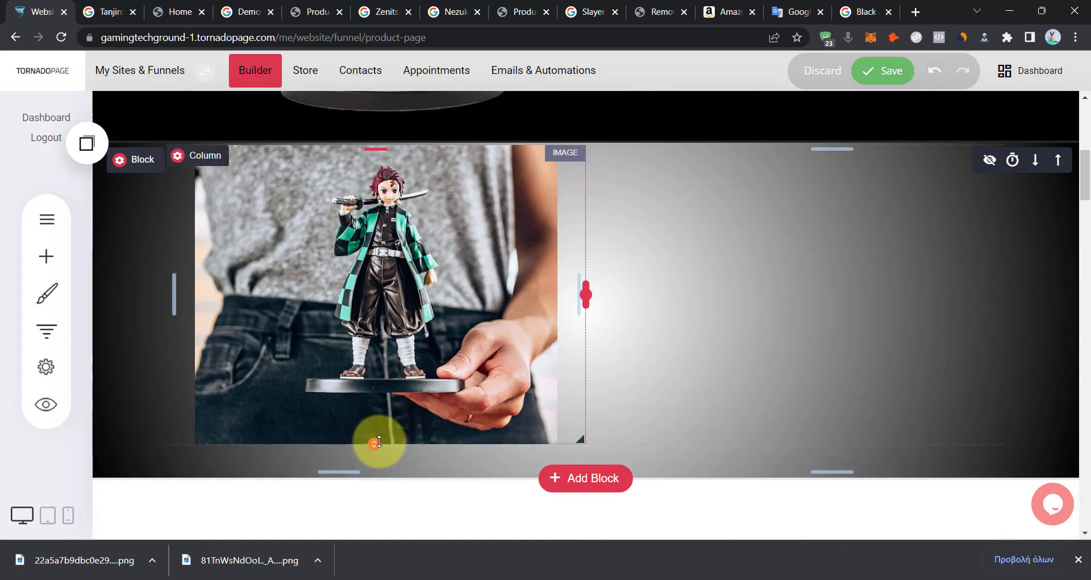
pyautogui.moveTo(378, 441); pyautogui.dragTo(378, 455)
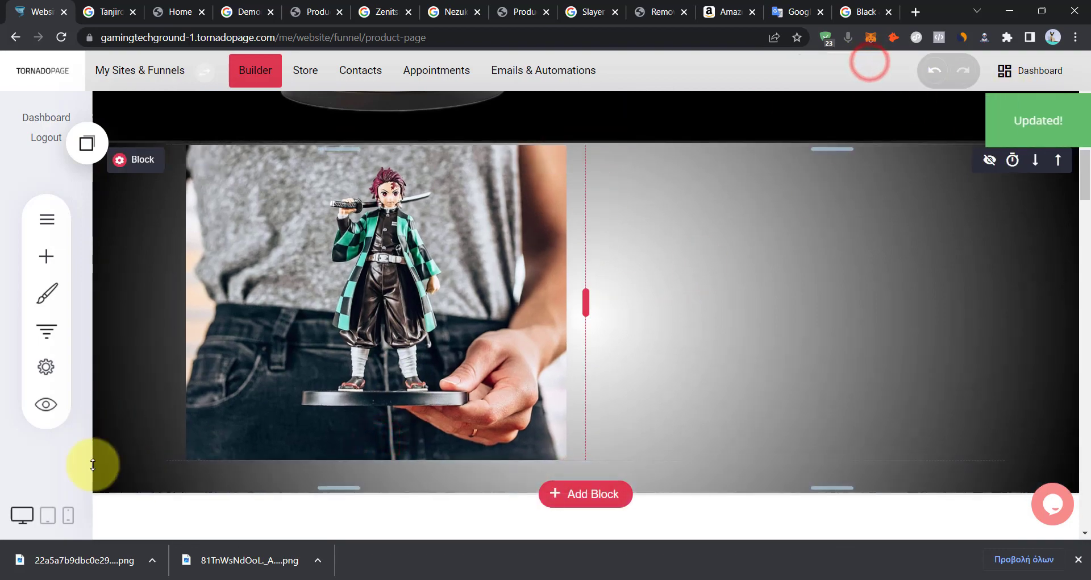
# Save the page and check how the two-column image block looks in the mobile view, returning to the desktop view.
pyautogui.click(68, 515)
pyautogui.scroll(-10, 609, 278)
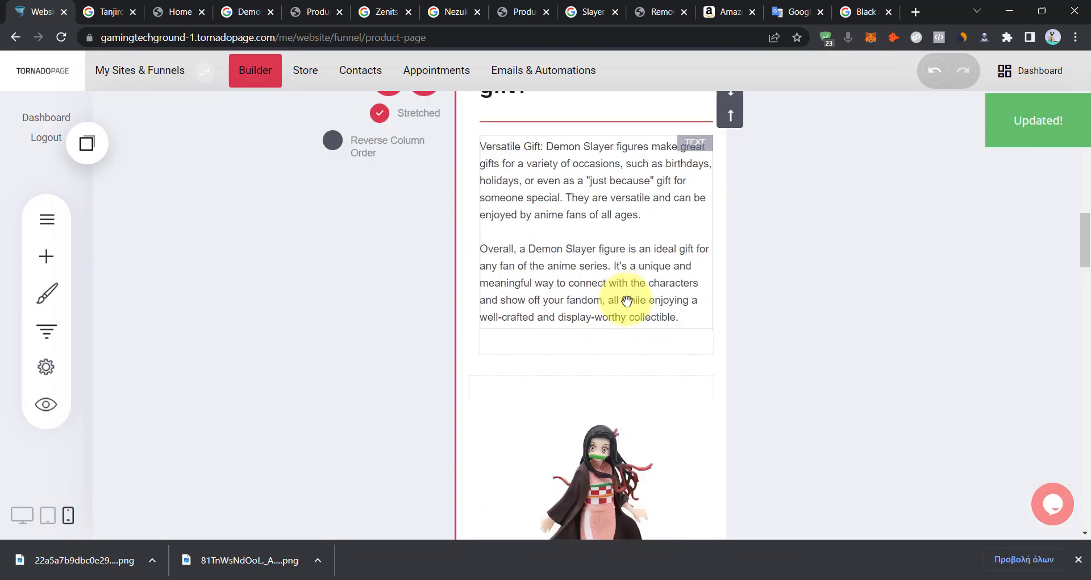
pyautogui.scroll(7, 609, 279)
pyautogui.scroll(10, 828, 302)
pyautogui.scroll(-5, 763, 285)
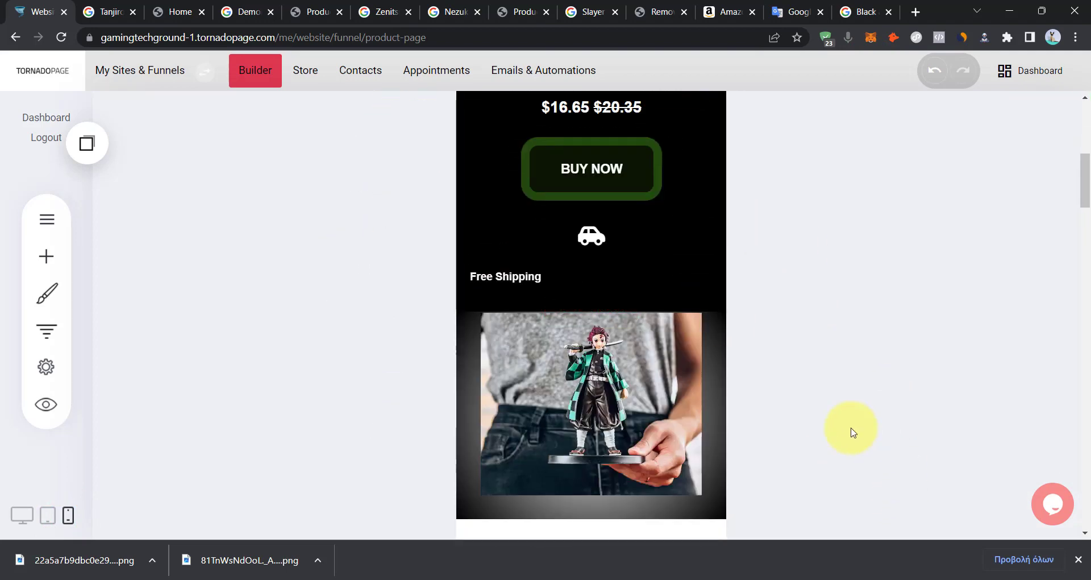
pyautogui.click(21, 513)
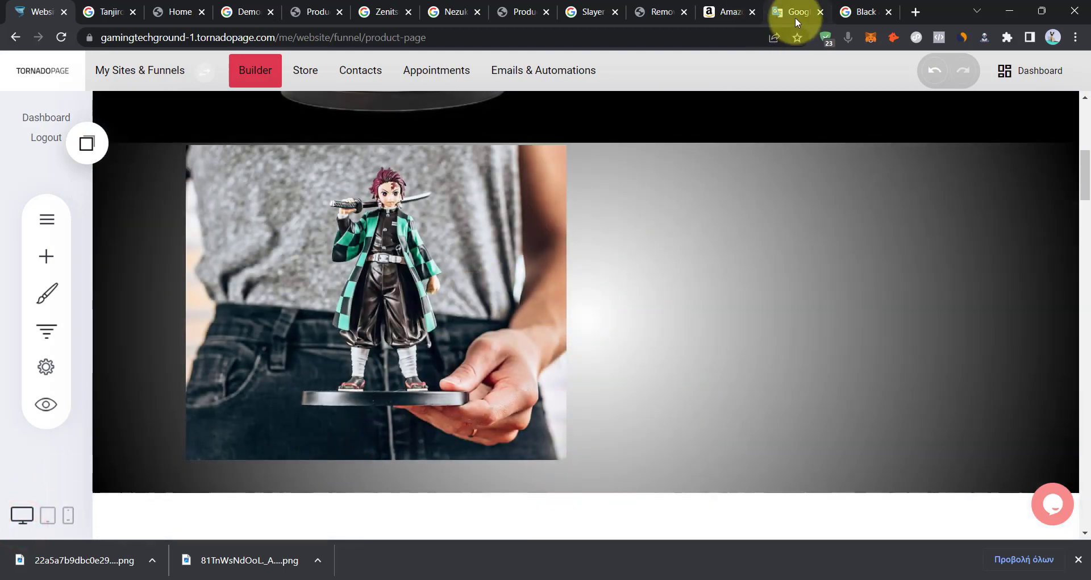
# In Google Translate, translate "όλες οι φιγούρες είναι φτιαγμένες με τέτοιο τρόπο έτσι ώστε οι λεπτομέρειες να κάνουν τη διαφορά" into English for the page.
pyautogui.click(795, 17)
pyautogui.click(120, 293)
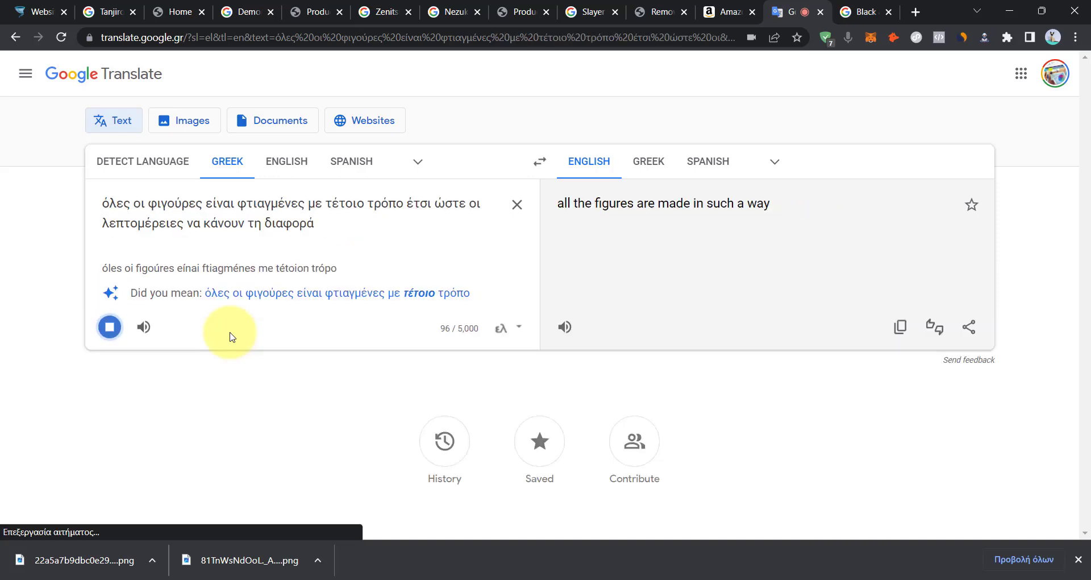
pyautogui.hotkey('ctrl', '1')
# Move the Tanjiro image to the second column and add first-column text "All the figures are made in such a way that the details make the difference!".
pyautogui.moveTo(769, 319); pyautogui.dragTo(216, 257)
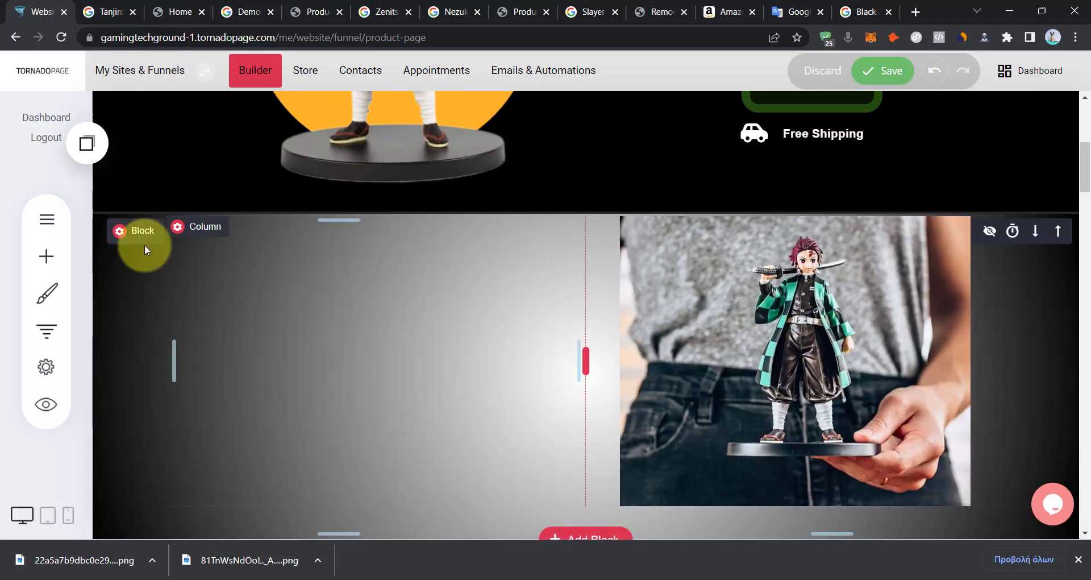
pyautogui.click(36, 264)
pyautogui.moveTo(237, 175); pyautogui.dragTo(426, 397)
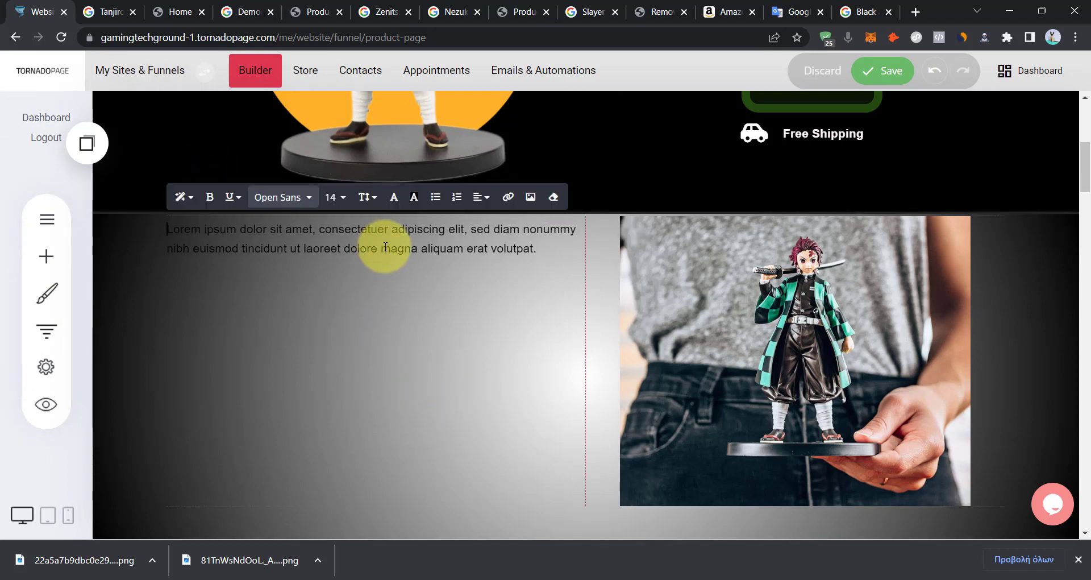
pyautogui.tripleClick(385, 246)
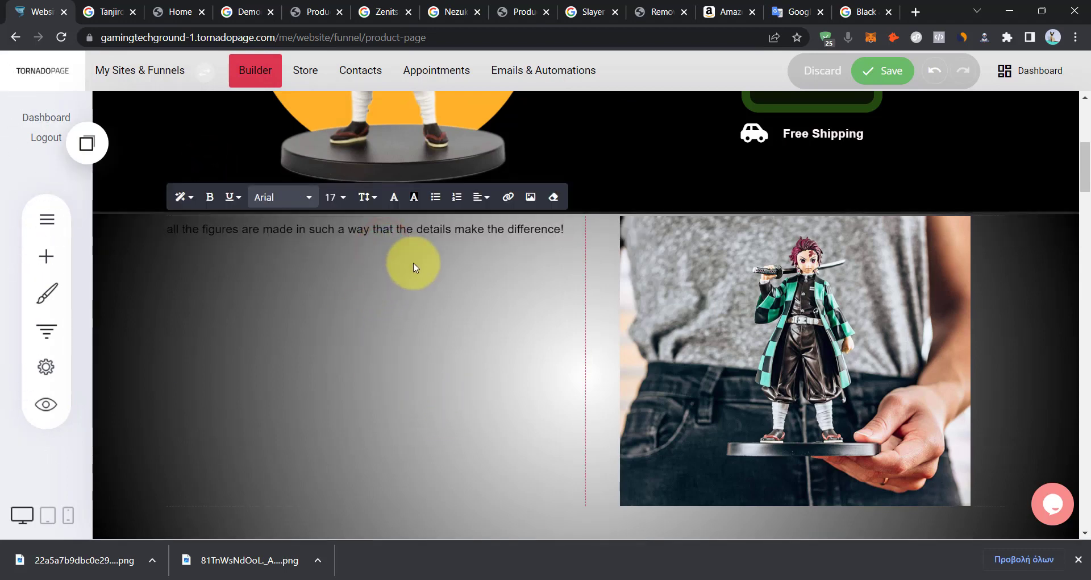
pyautogui.click(172, 232)
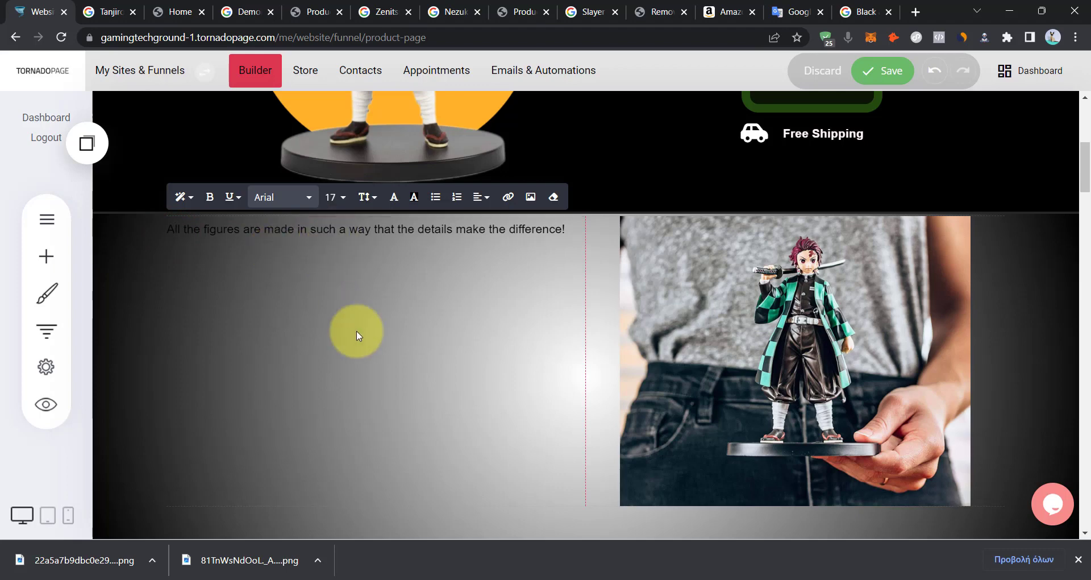
# Add a heading above the sentence and copy the English translation of "ιδανικό για τη συλλογή σου" from Google Translate.
pyautogui.click(60, 267)
pyautogui.moveTo(138, 192); pyautogui.dragTo(409, 224)
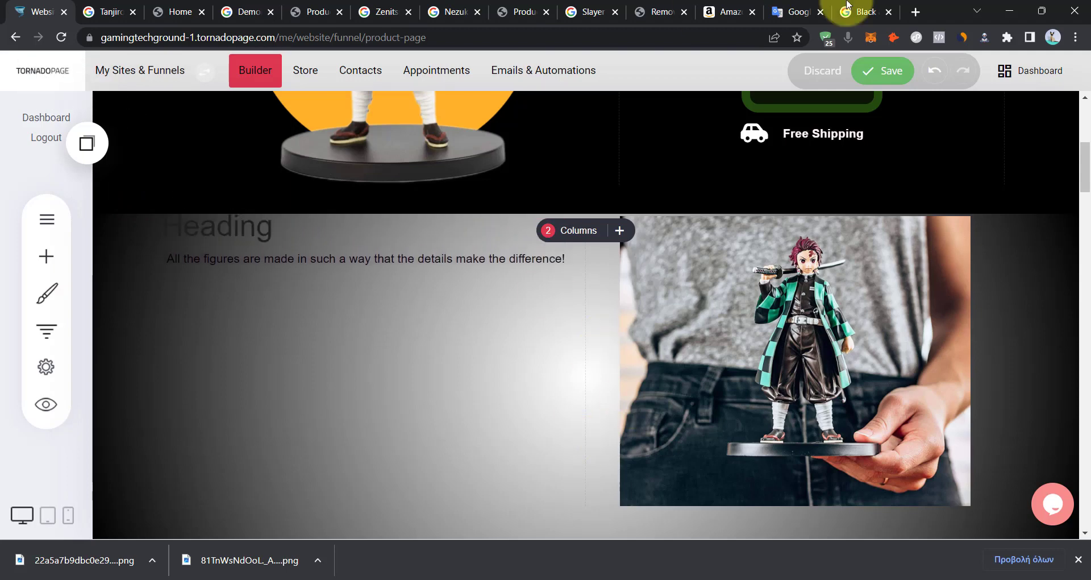
pyautogui.click(783, 12)
pyautogui.click(101, 322)
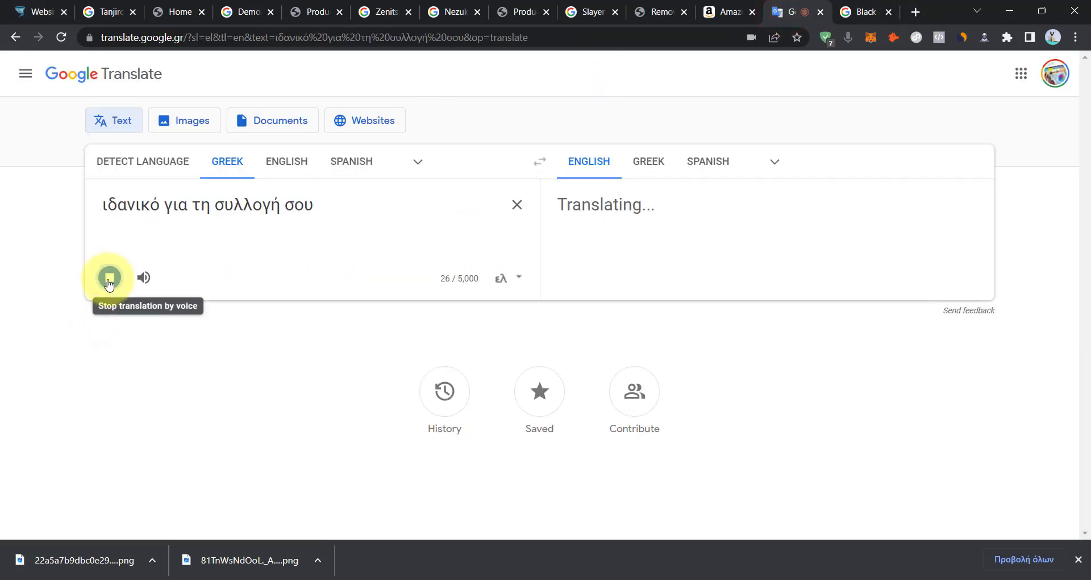
pyautogui.click(109, 282)
pyautogui.click(900, 294)
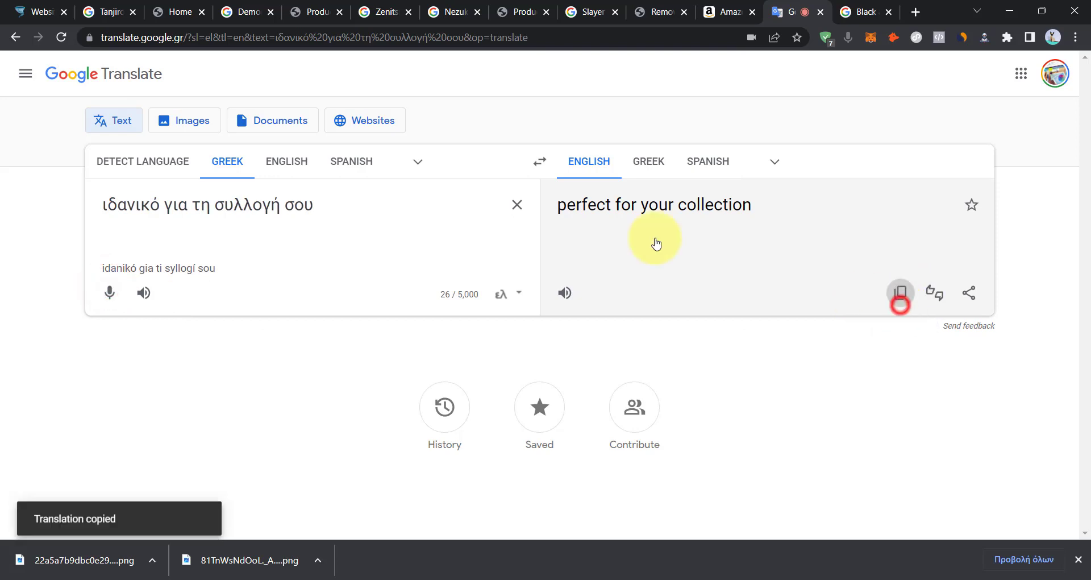
# Replace the heading's text with "Perfect for your Collection" and centre-align it.
pyautogui.click(165, 234)
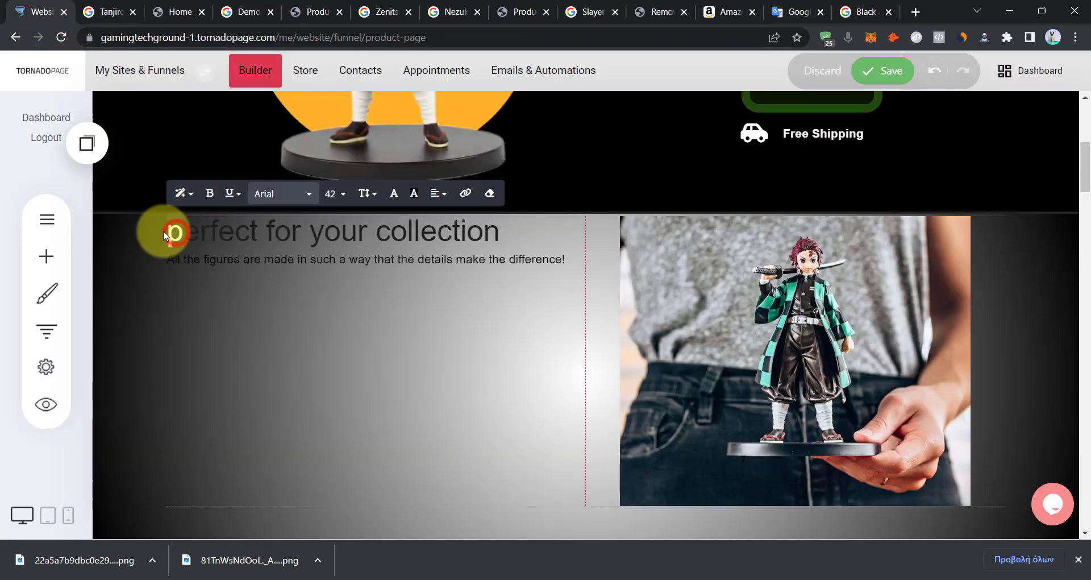
pyautogui.click(382, 230)
pyautogui.click(446, 345)
pyautogui.click(390, 235)
pyautogui.click(196, 197)
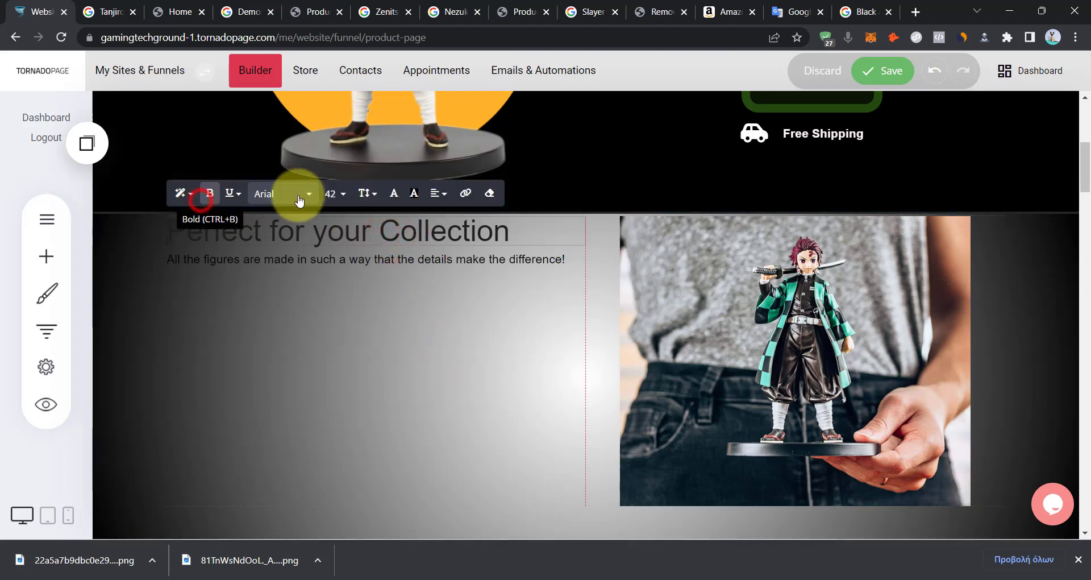
pyautogui.click(438, 196)
pyautogui.click(449, 220)
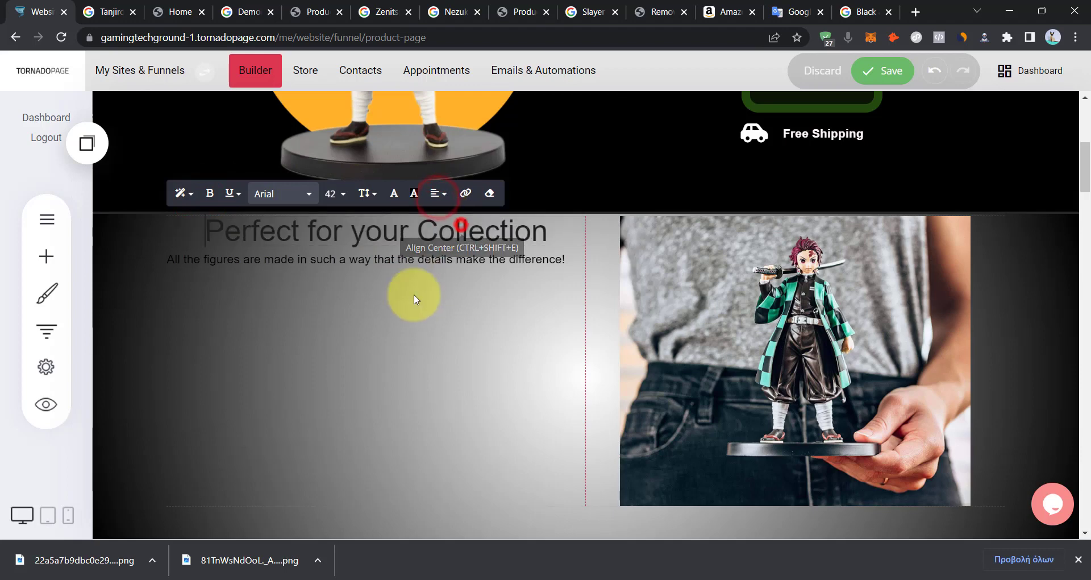
# Centre-align the sentence under the "Perfect for your Collection" heading.
pyautogui.click(408, 260)
pyautogui.click(186, 226)
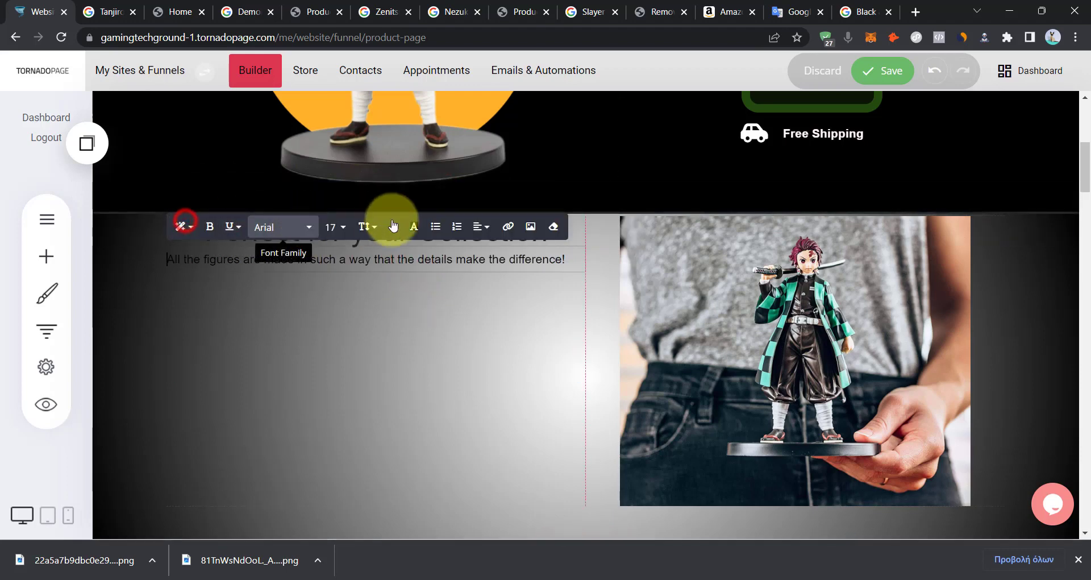
pyautogui.click(484, 223)
pyautogui.click(498, 265)
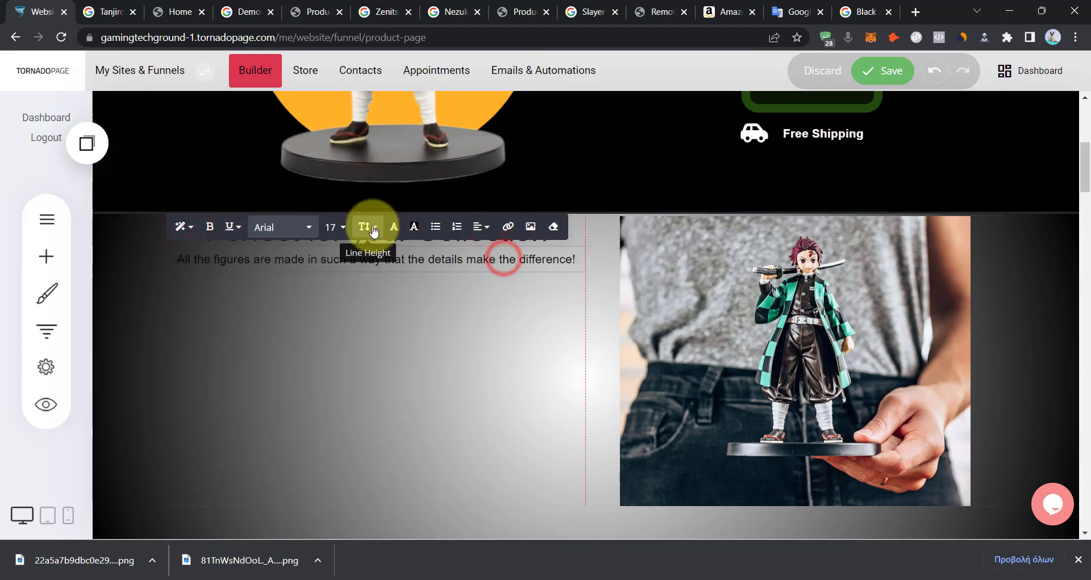
# Try to change the text colour of the sentence under the heading to white (FFFFFF).
pyautogui.click(393, 227)
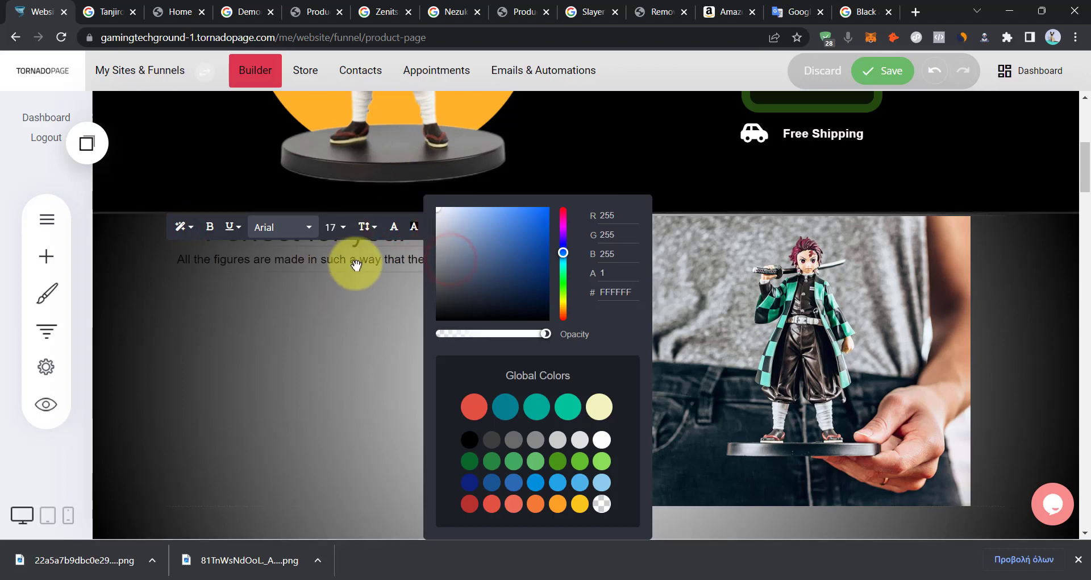
pyautogui.click(355, 261)
pyautogui.click(416, 335)
pyautogui.scroll(-2, 300, 336)
pyautogui.scroll(2, 455, 356)
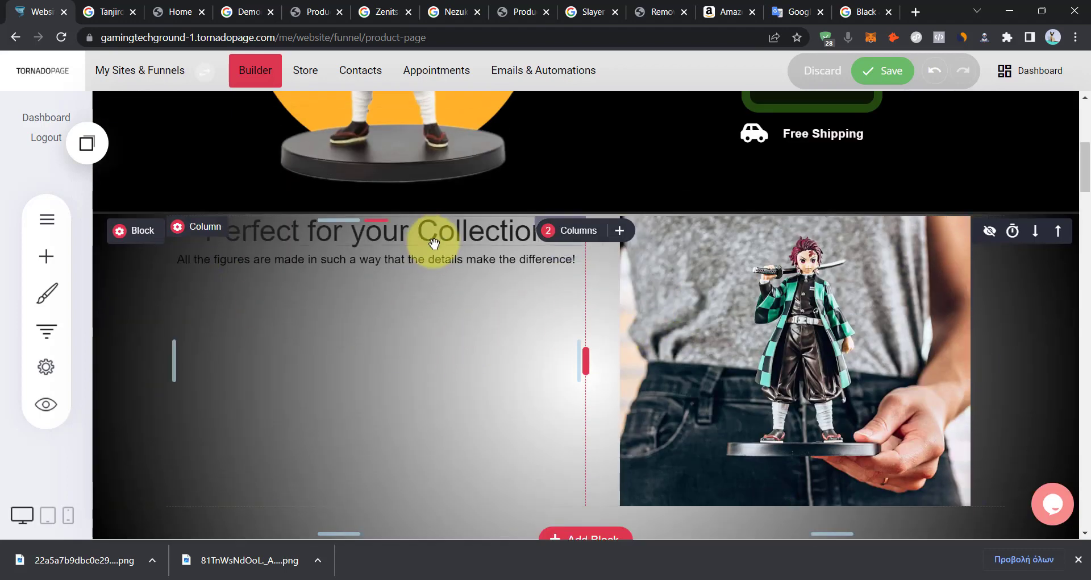
# Add a grey overlay to the two-column block's background in its container settings.
pyautogui.click(140, 234)
pyautogui.click(140, 233)
pyautogui.click(213, 366)
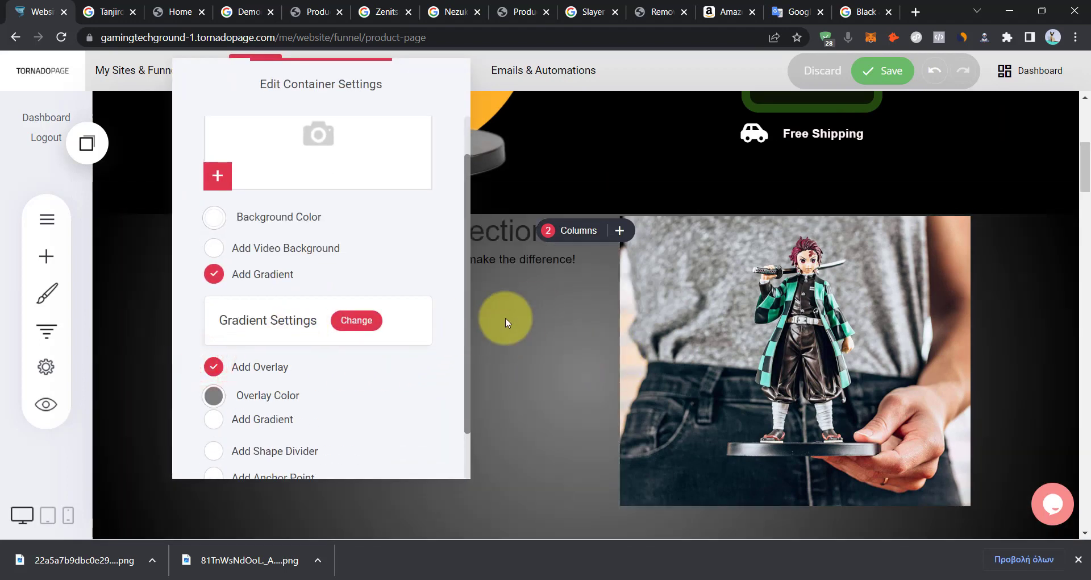
pyautogui.click(524, 316)
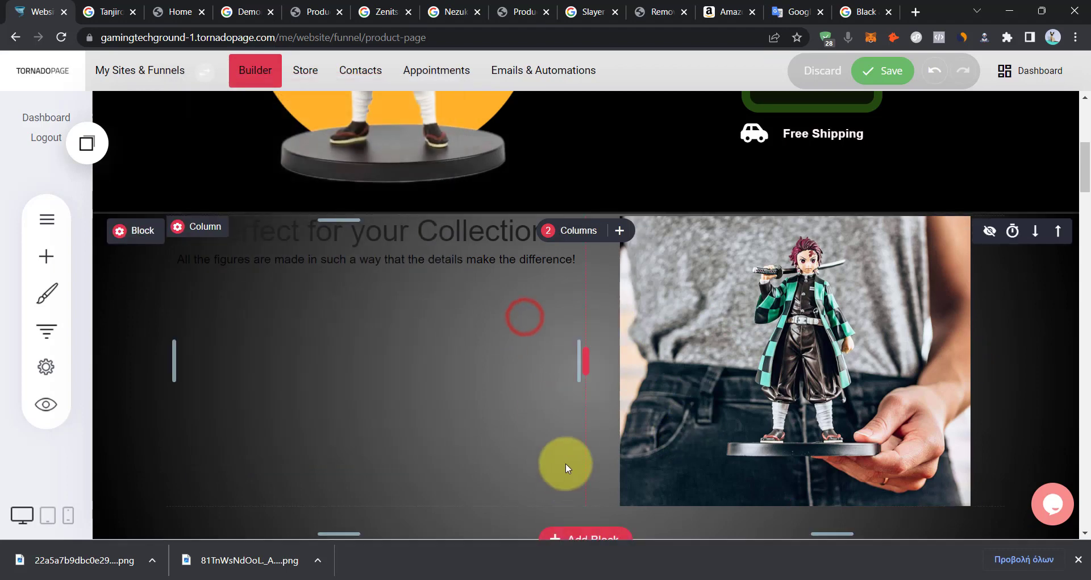
# Change the text colour of the sentence under the "Perfect for your Collection" heading to white.
pyautogui.doubleClick(408, 259)
pyautogui.click(392, 225)
pyautogui.click(451, 264)
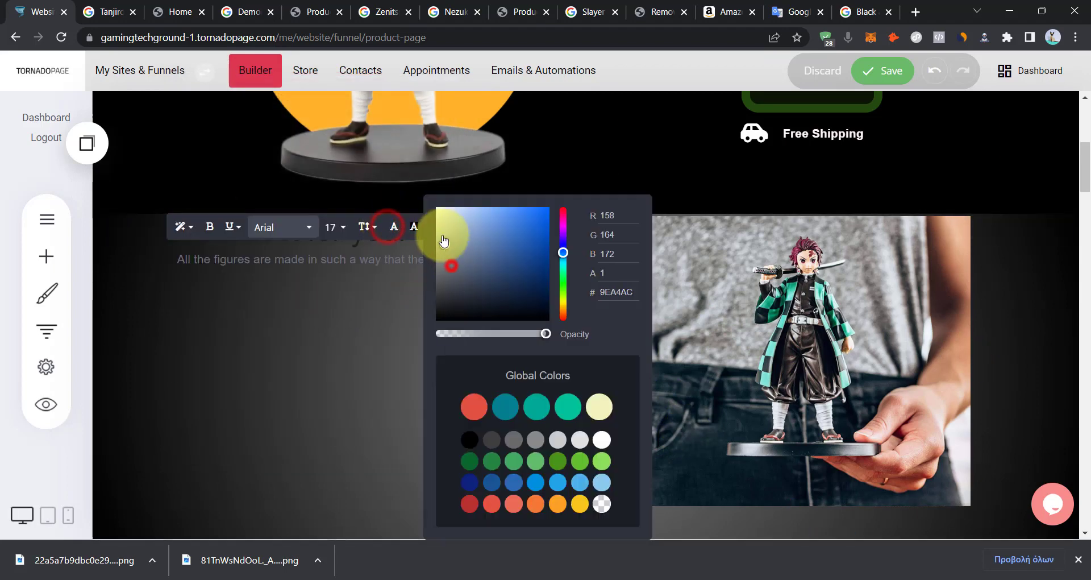
pyautogui.click(316, 265)
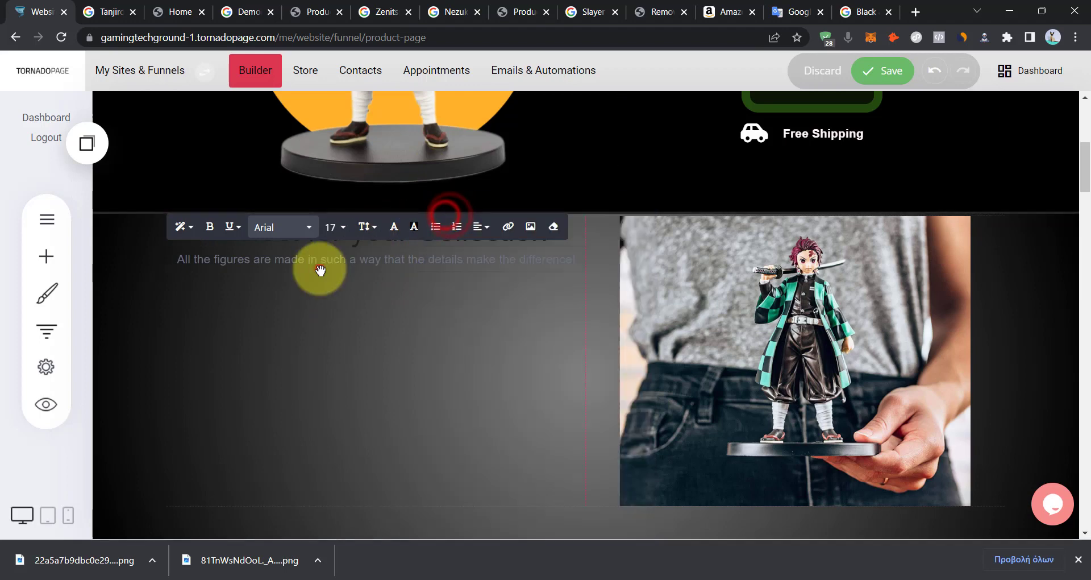
pyautogui.click(397, 233)
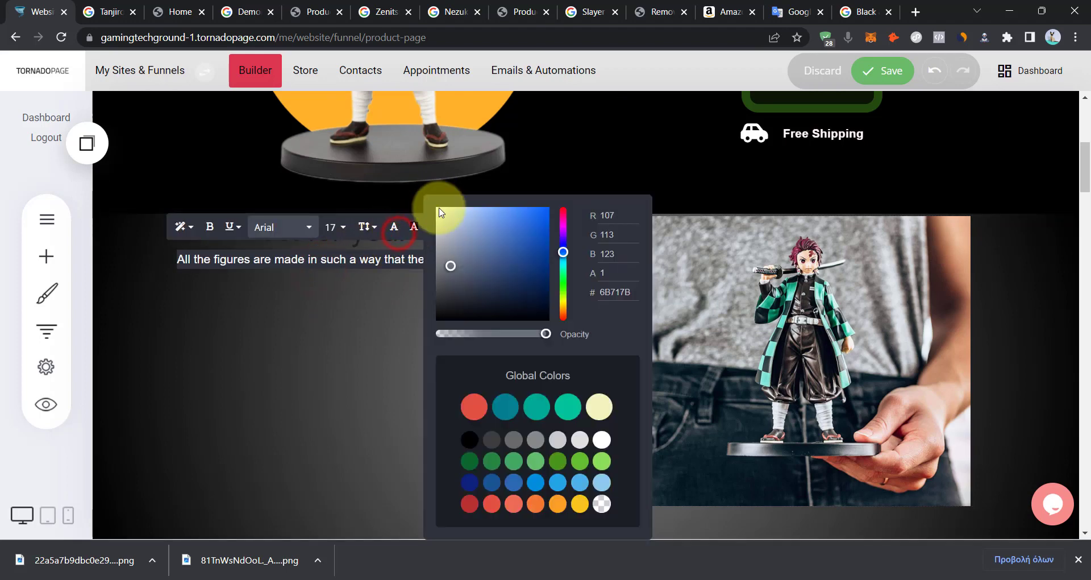
pyautogui.click(348, 267)
# Change the text colour of the "Perfect for your Collection" heading to near-white.
pyautogui.click(382, 225)
pyautogui.click(380, 226)
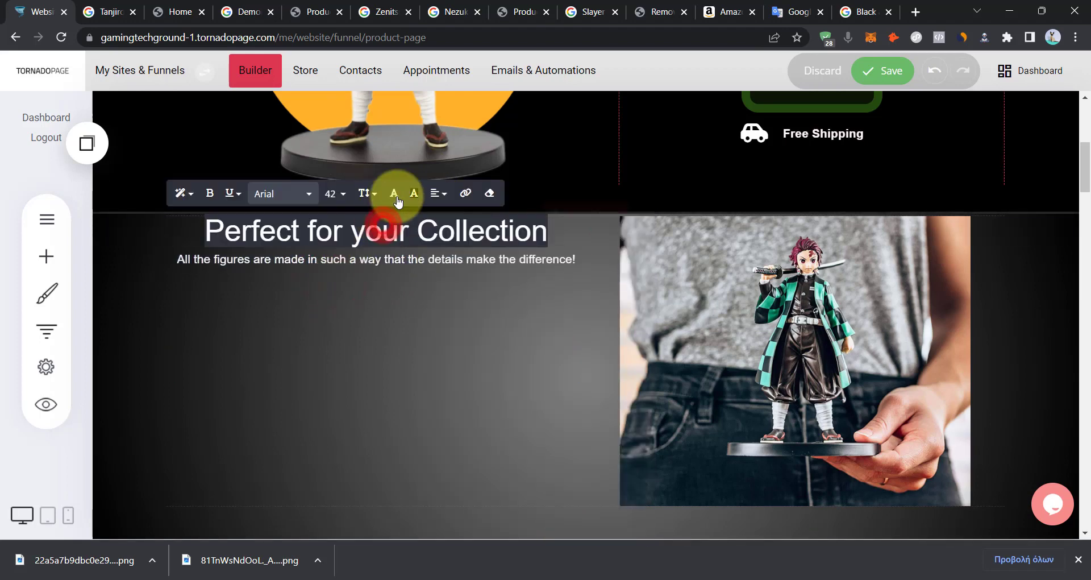
pyautogui.click(394, 193)
pyautogui.click(439, 200)
pyautogui.click(379, 232)
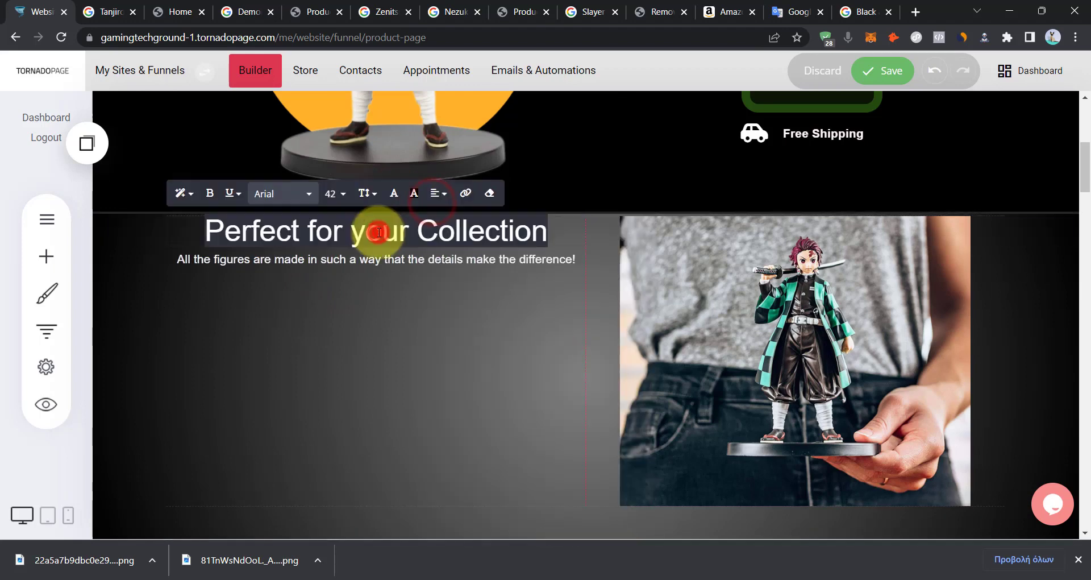
pyautogui.click(395, 193)
pyautogui.click(354, 233)
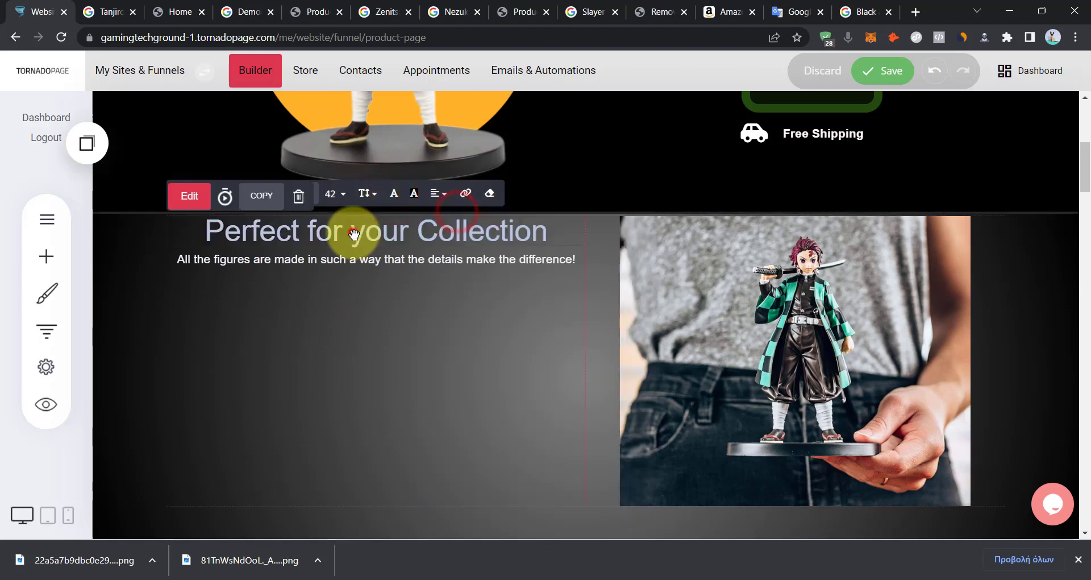
pyautogui.click(393, 193)
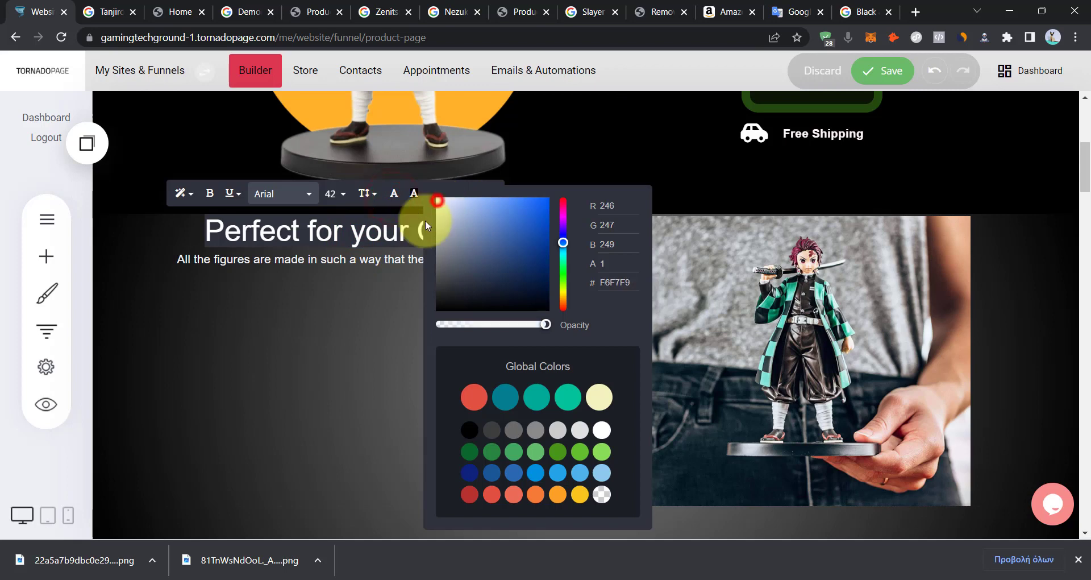
pyautogui.click(257, 324)
# Shift the heading and sentence down to the picture's mid-height and insert a white separator between them.
pyautogui.moveTo(430, 218); pyautogui.dragTo(427, 318)
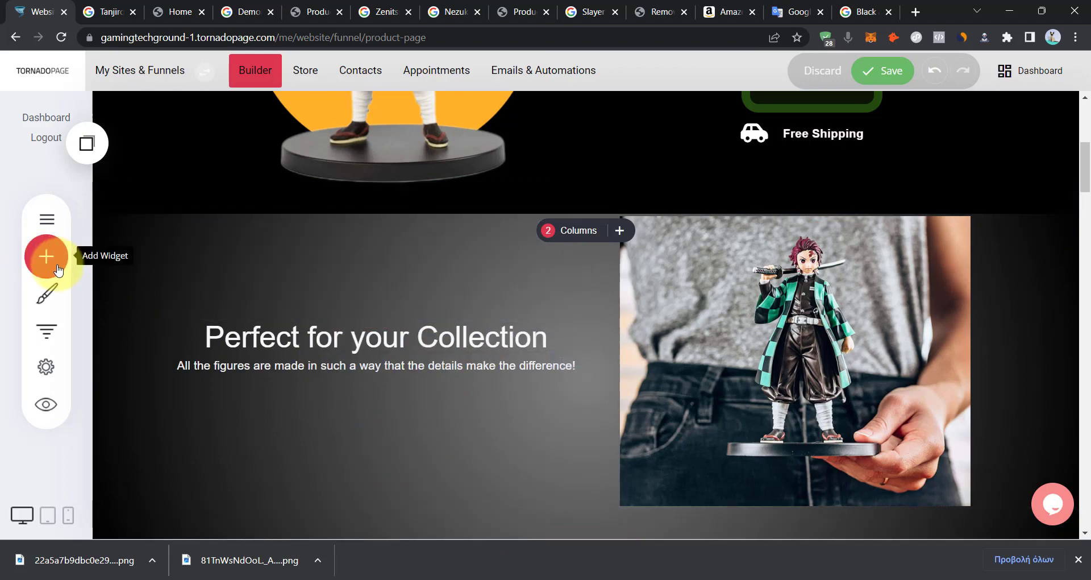
pyautogui.click(57, 267)
pyautogui.moveTo(152, 334); pyautogui.dragTo(449, 353)
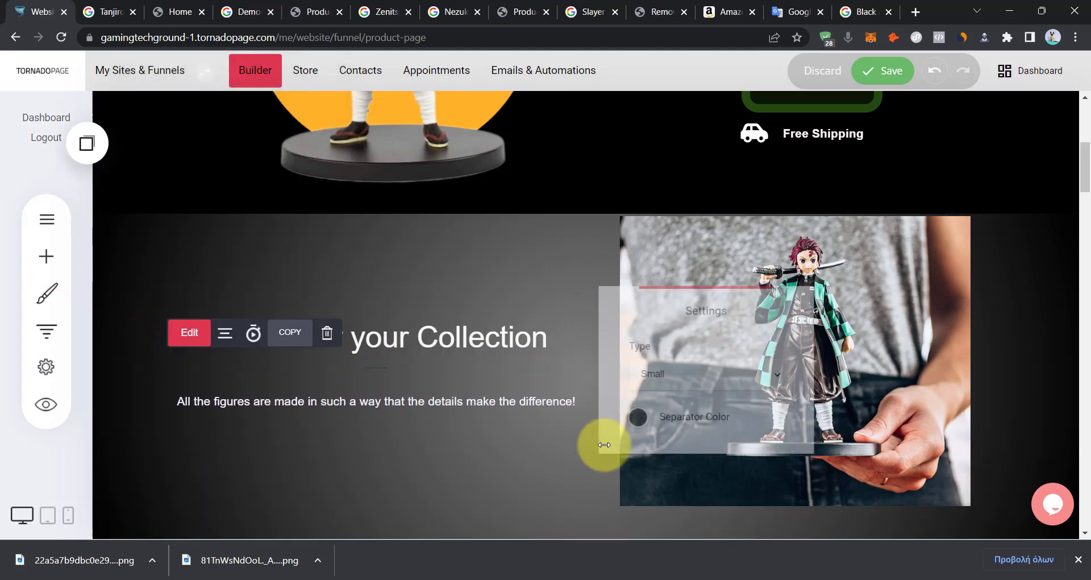
pyautogui.click(629, 420)
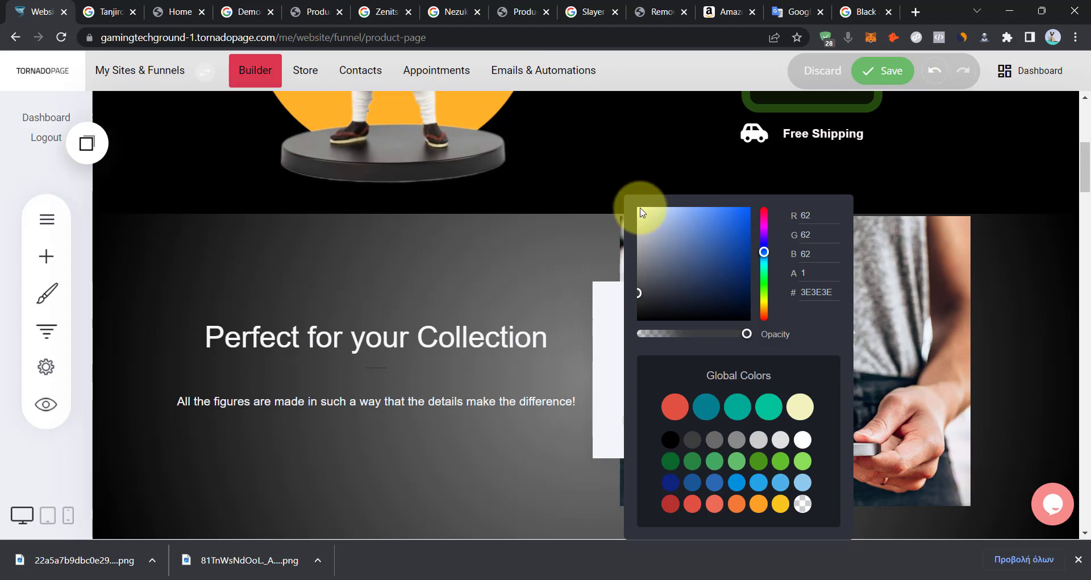
pyautogui.click(406, 284)
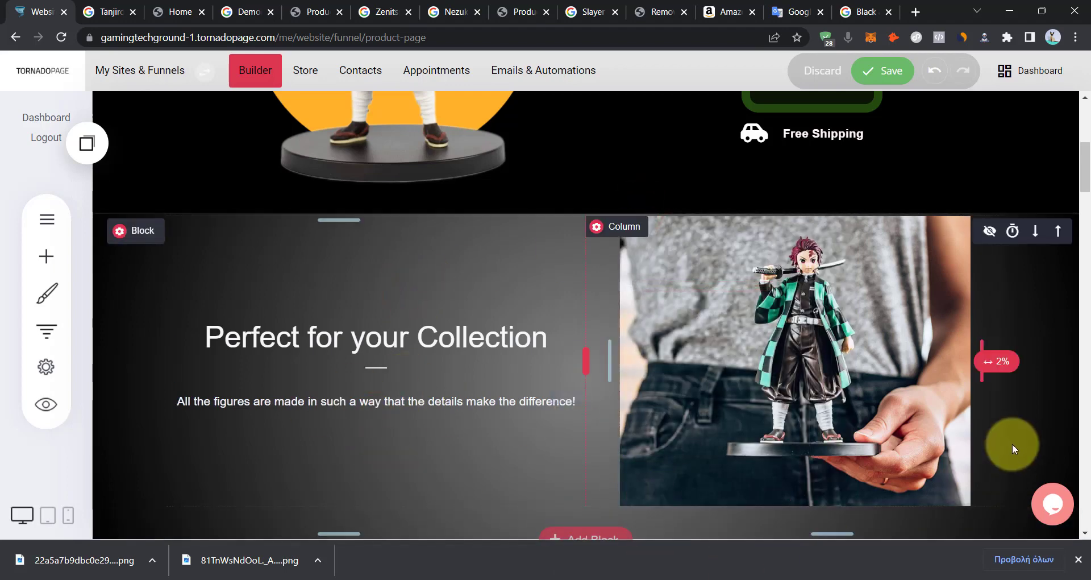
# Add a little spacing above the Tanjiro picture in the two-column block.
pyautogui.click(846, 216)
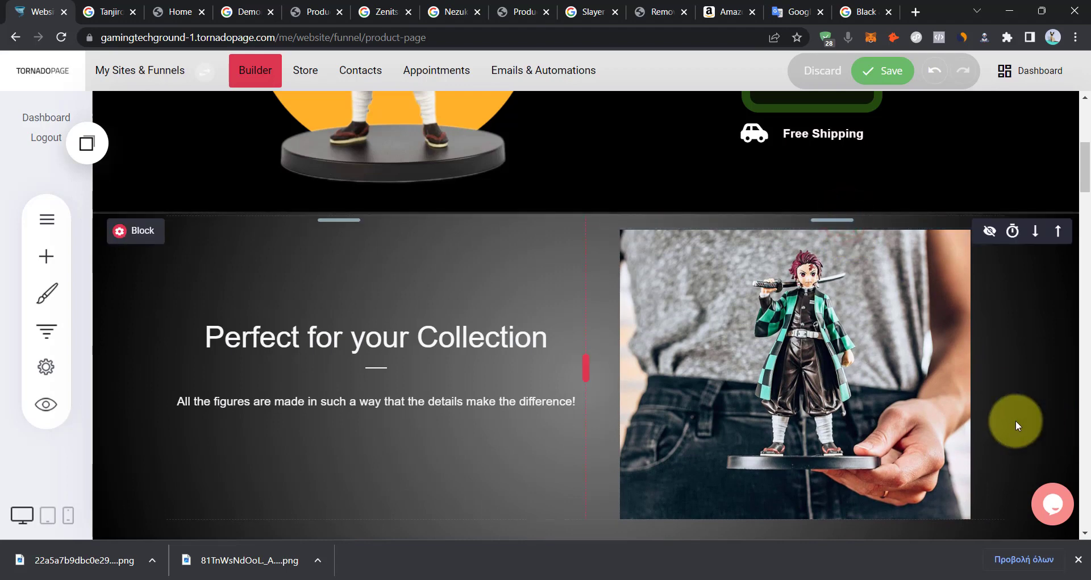
pyautogui.click(1014, 424)
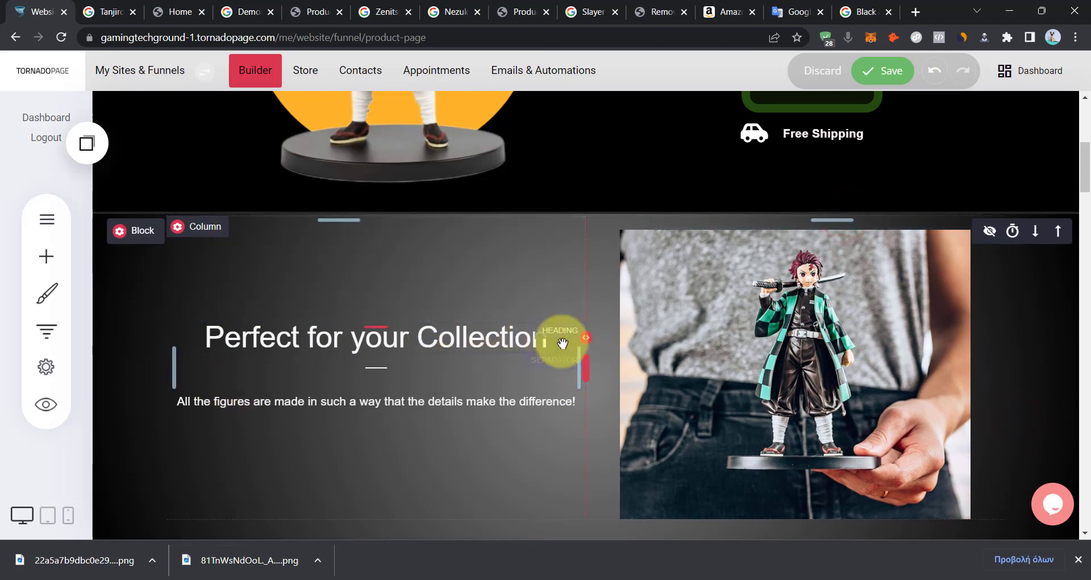
# Check which font the description under the "Tanjiro Kamado Figure" heading uses.
pyautogui.click(391, 329)
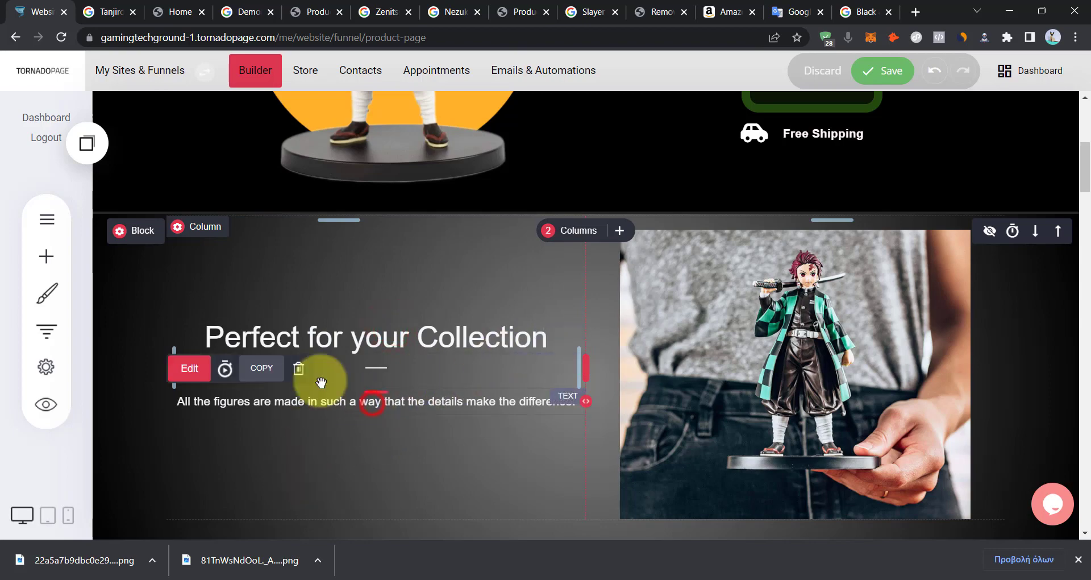
pyautogui.click(202, 394)
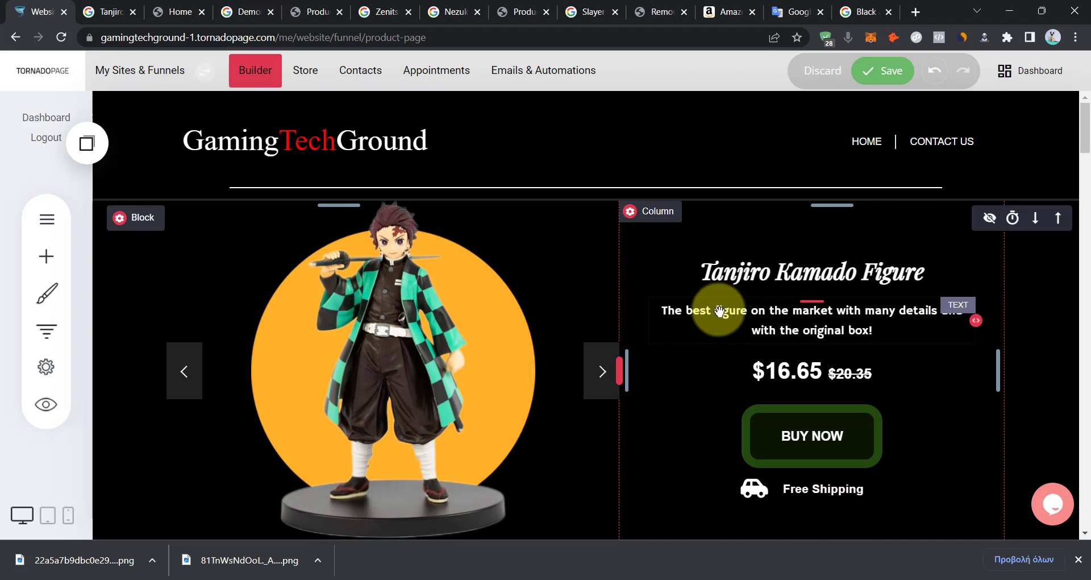
pyautogui.click(719, 311)
pyautogui.click(713, 318)
pyautogui.click(756, 276)
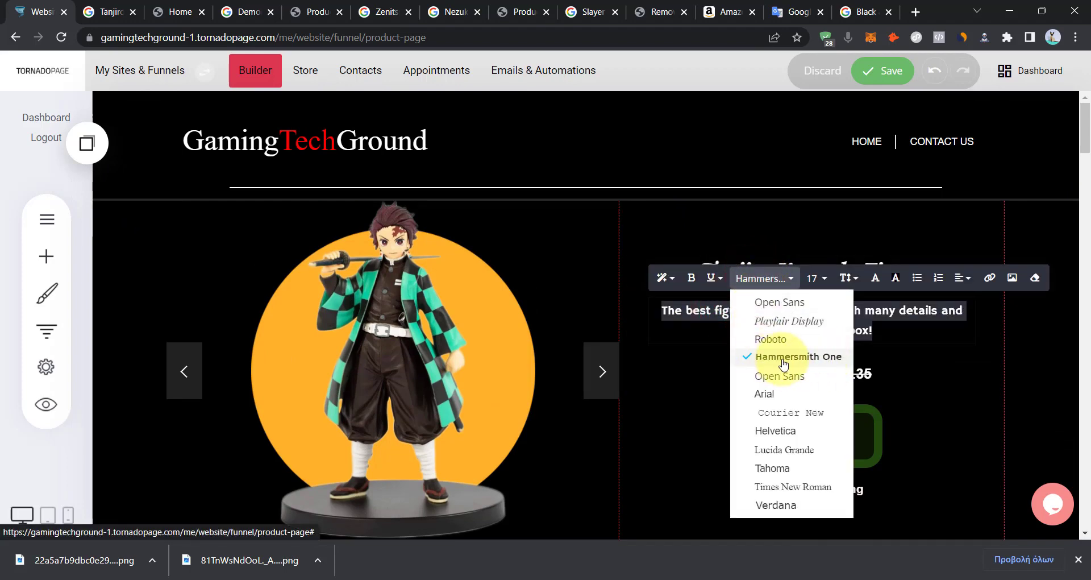
pyautogui.click(770, 279)
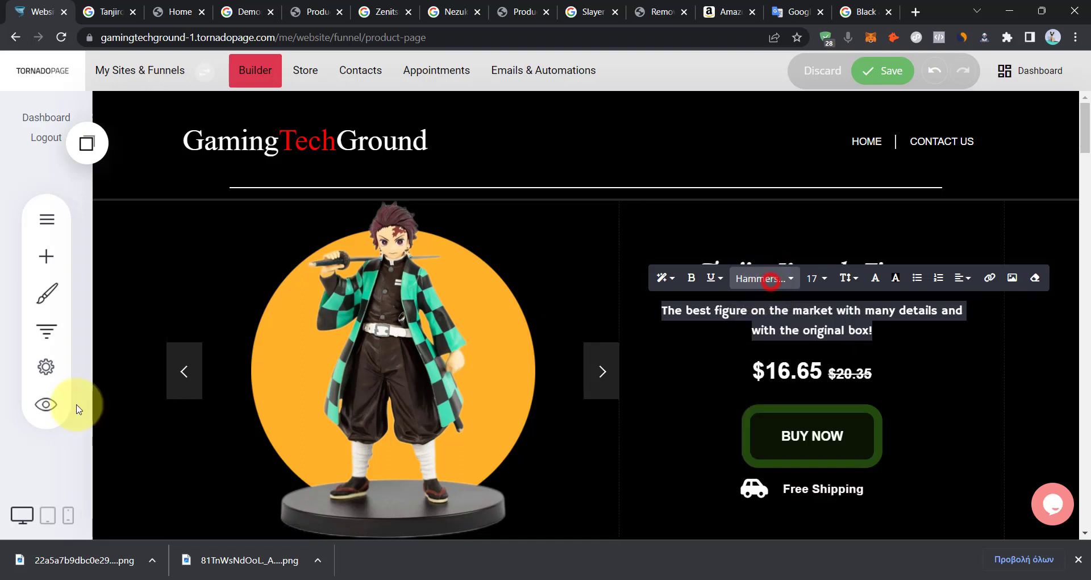
# Set the global paragraph font to Hammersmith One in the text styling and save the page.
pyautogui.click(43, 307)
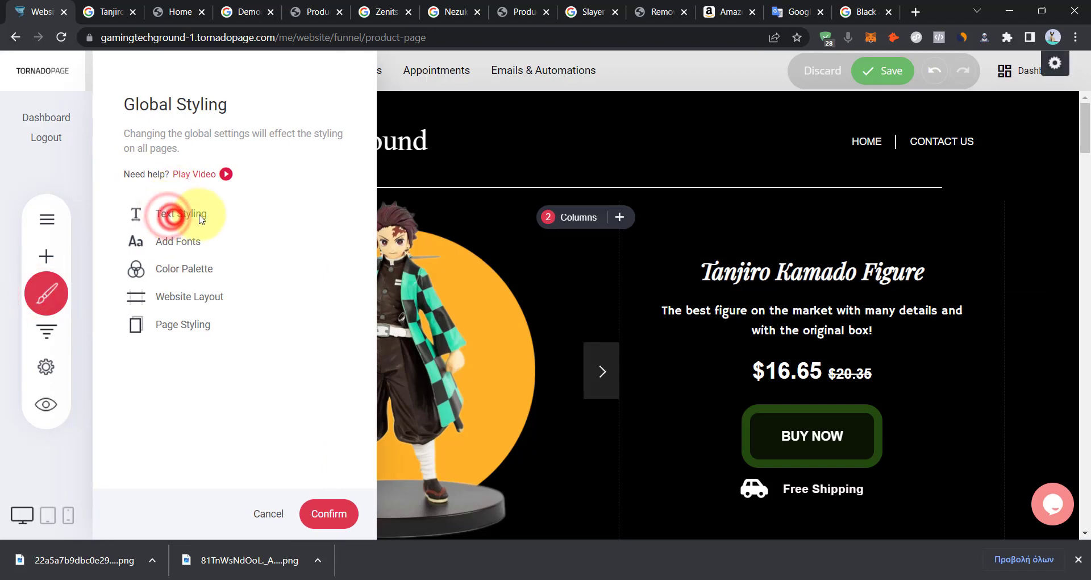
pyautogui.click(175, 215)
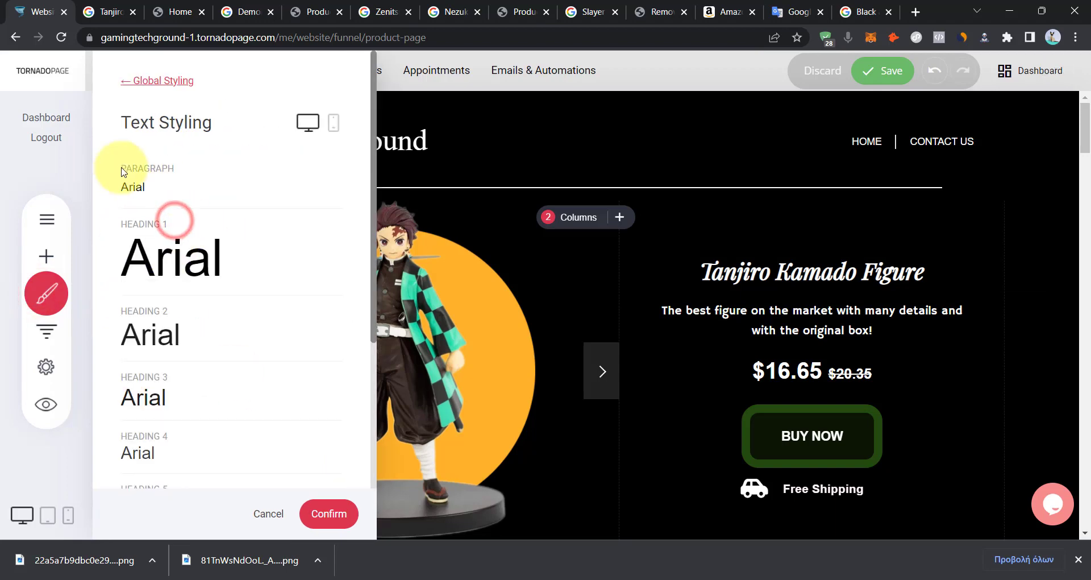
pyautogui.click(133, 196)
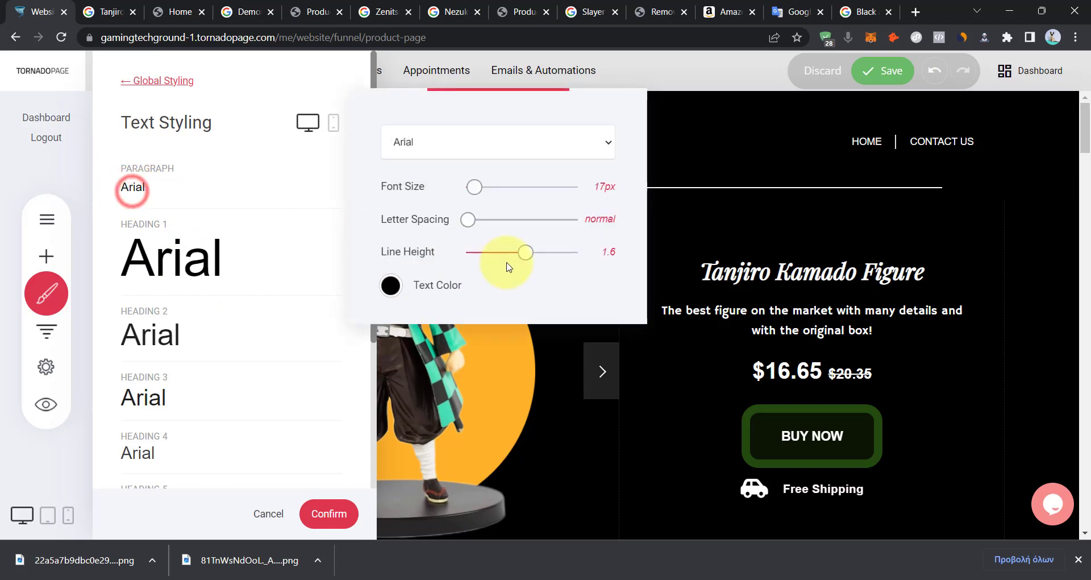
pyautogui.click(471, 149)
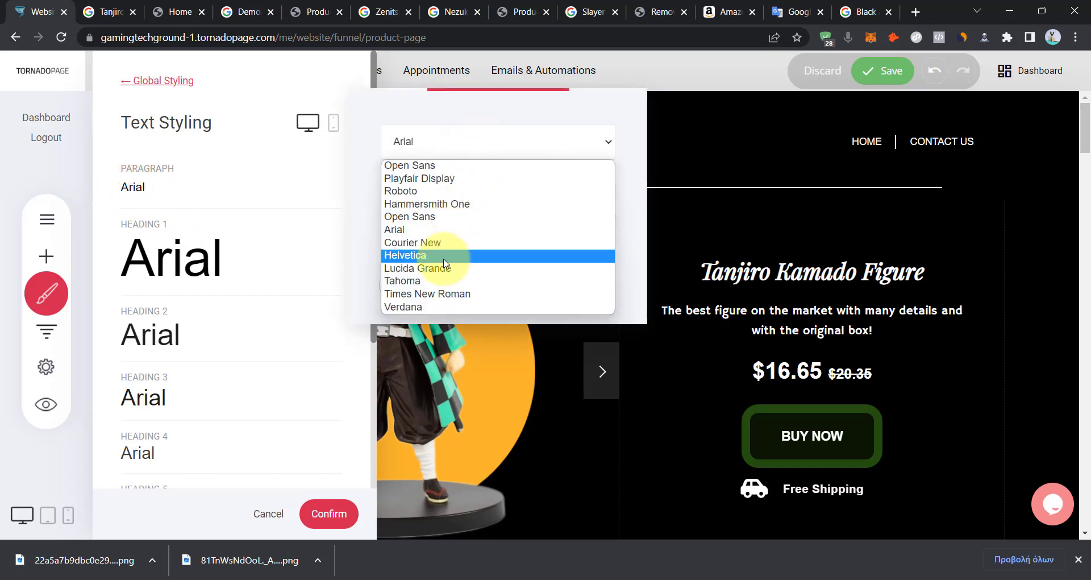
pyautogui.click(462, 203)
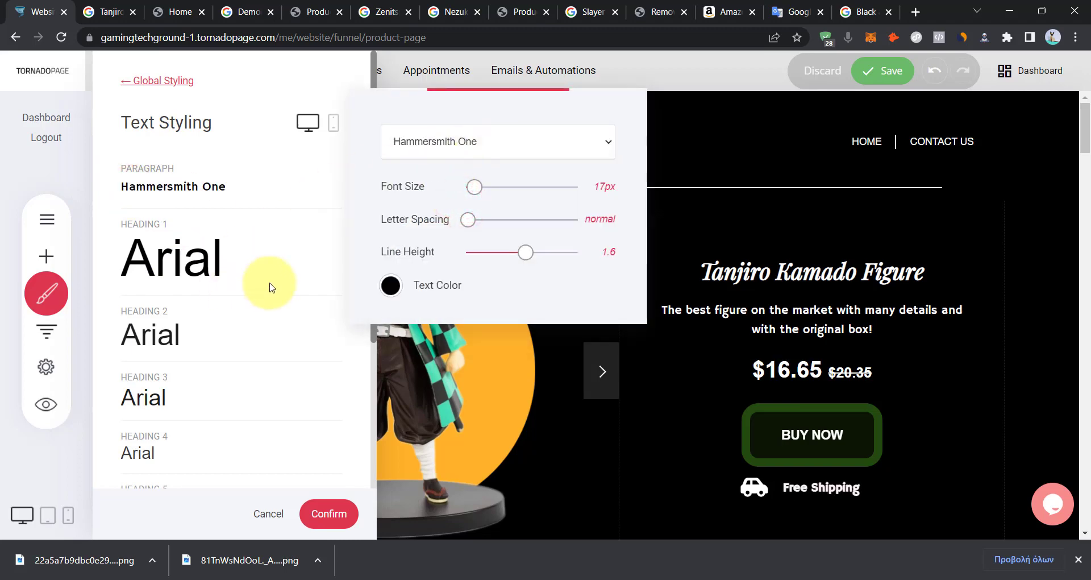
pyautogui.click(289, 282)
pyautogui.click(344, 513)
pyautogui.scroll(-6, 629, 292)
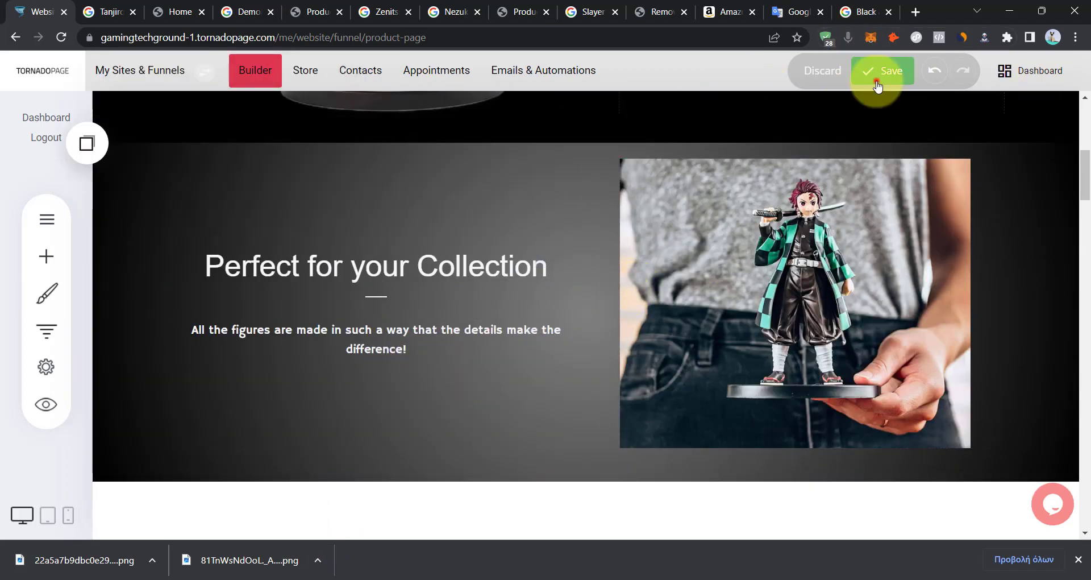
pyautogui.click(877, 78)
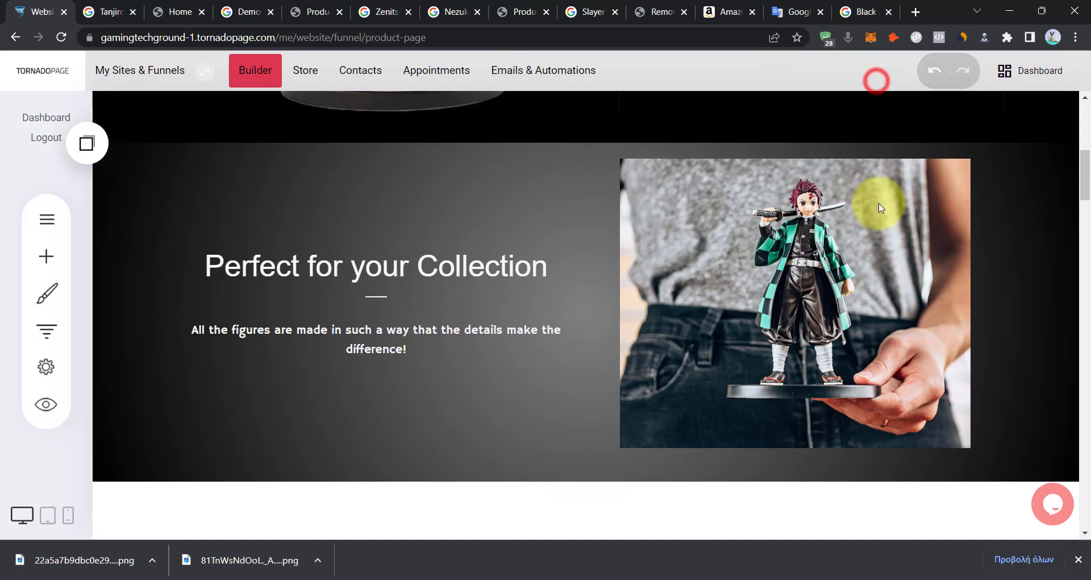
# Preview the product page in the mobile layout and return to the desktop layout.
pyautogui.click(69, 514)
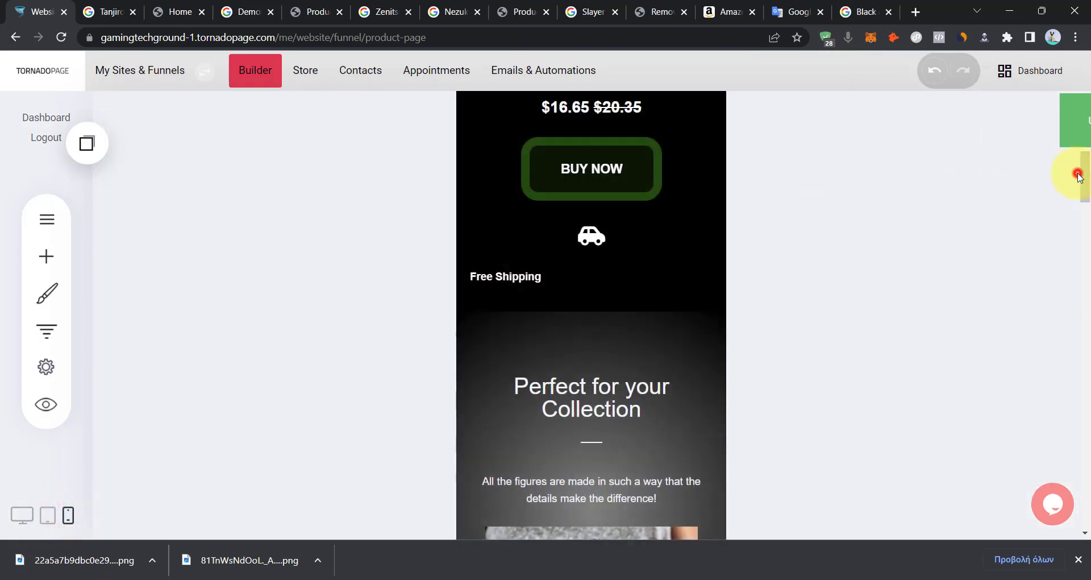
pyautogui.moveTo(1075, 195)
pyautogui.mouseDown()
pyautogui.moveTo(1072, 103)
pyautogui.moveTo(1072, 189)
pyautogui.moveTo(1073, 108)
pyautogui.moveTo(1088, 208)
pyautogui.mouseUp()
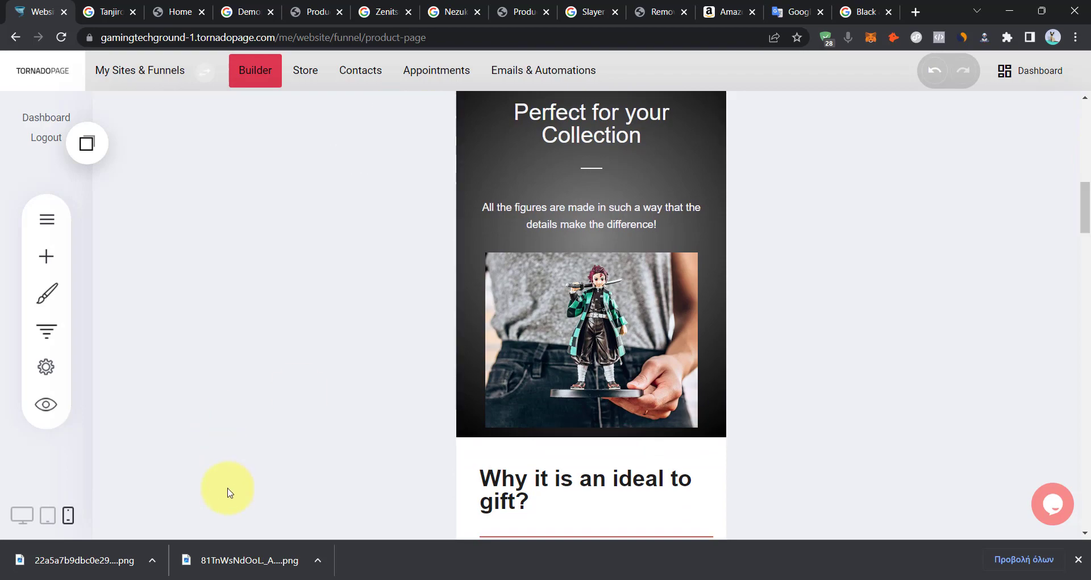
pyautogui.click(35, 515)
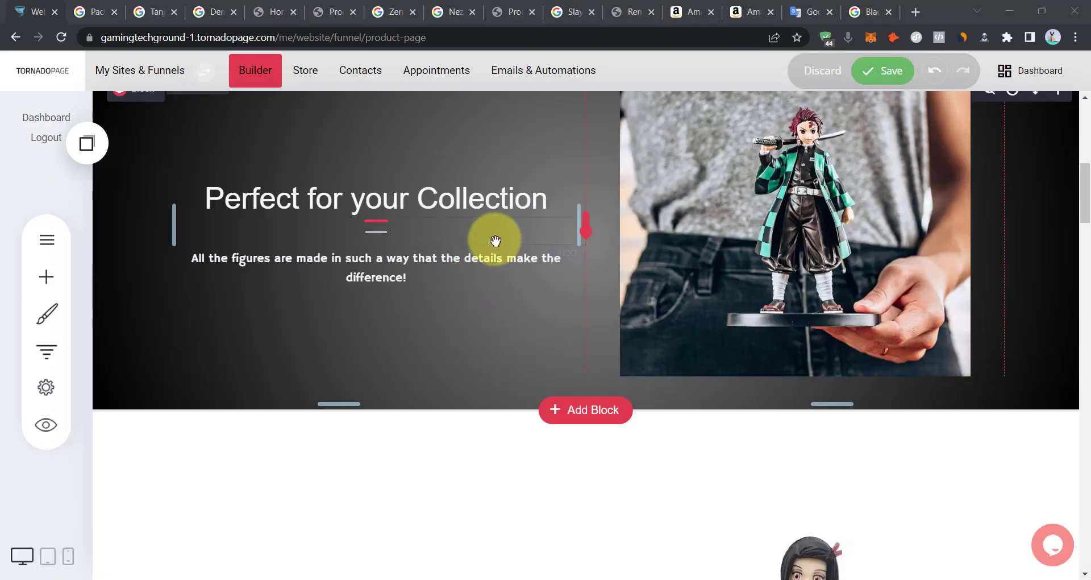
pyautogui.scroll(-1, 568, 318)
pyautogui.scroll(2, 512, 295)
pyautogui.scroll(2, 596, 363)
pyautogui.scroll(-4, 569, 398)
pyautogui.scroll(6, 220, 183)
pyautogui.scroll(-4, 420, 392)
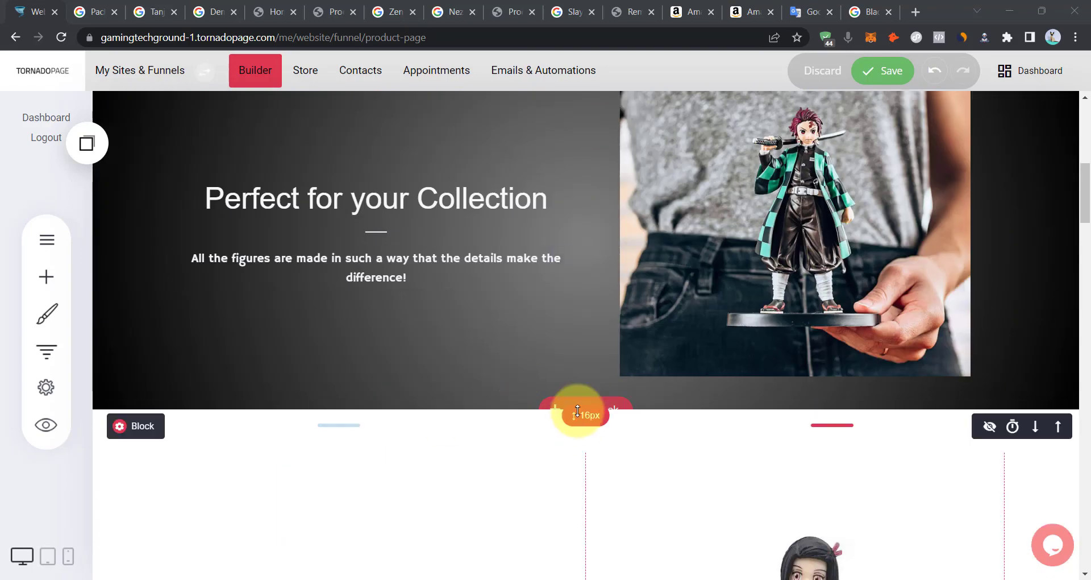
# Add a shape divider to the "Perfect for your Collection" block in its container settings, leaving the anchor point disabled.
pyautogui.scroll(1, 175, 185)
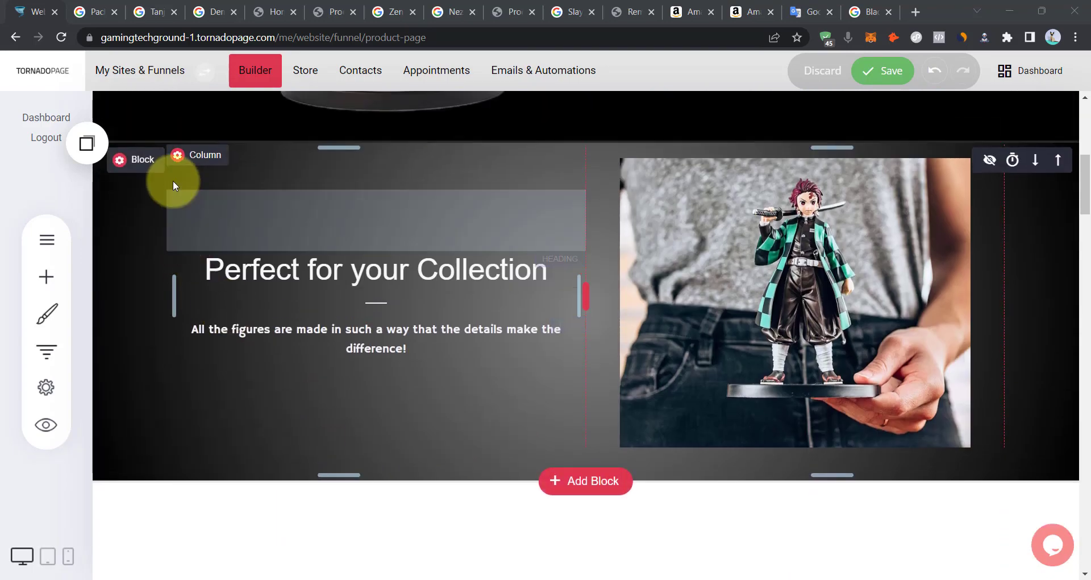
pyautogui.click(138, 165)
pyautogui.scroll(-2, 256, 398)
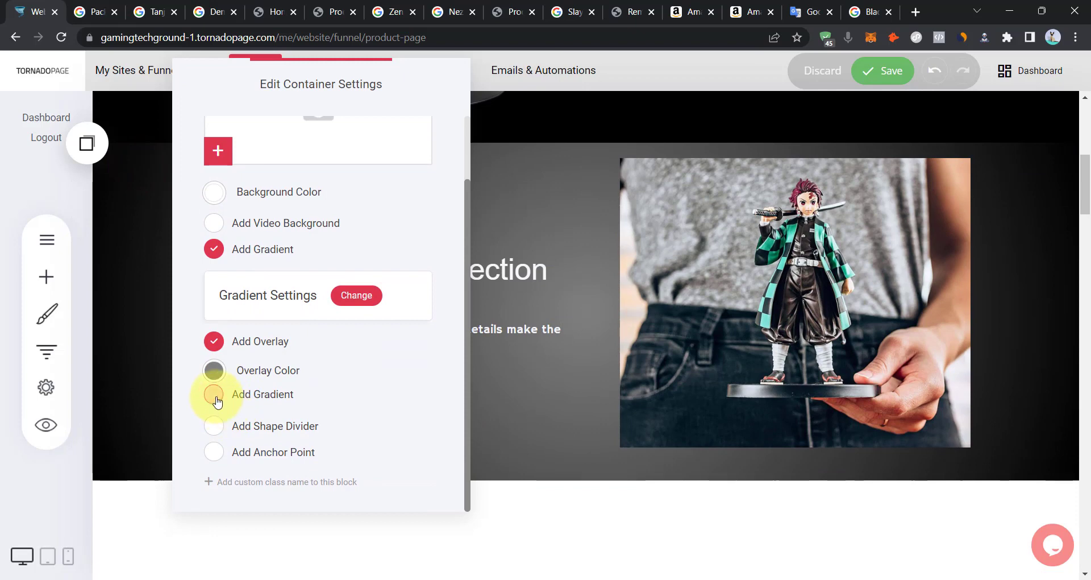
pyautogui.click(222, 406)
pyautogui.scroll(-1, 278, 426)
pyautogui.click(223, 341)
pyautogui.click(225, 452)
pyautogui.click(216, 425)
pyautogui.scroll(-5, 215, 453)
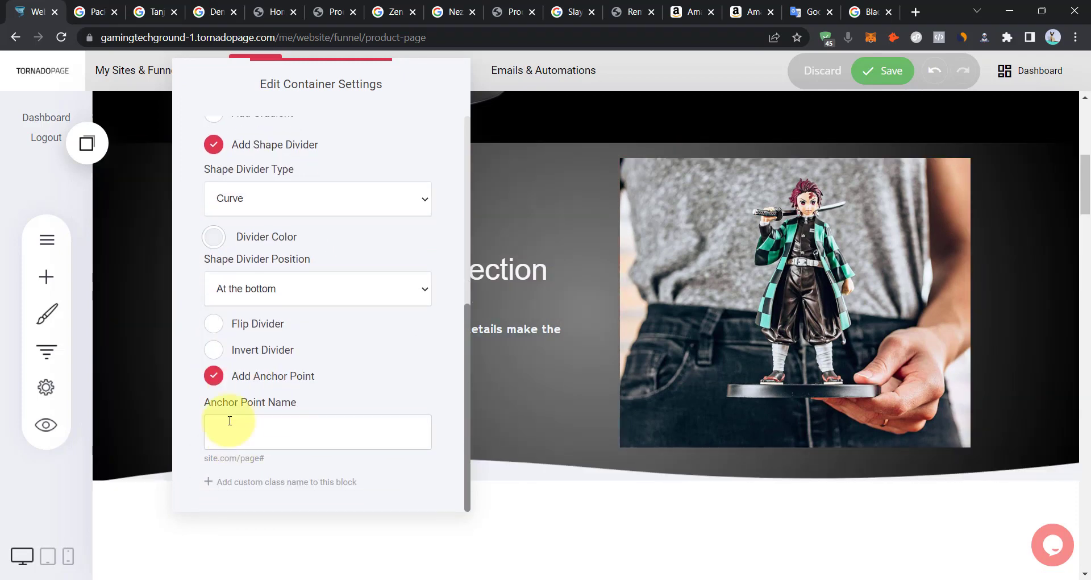
pyautogui.click(217, 375)
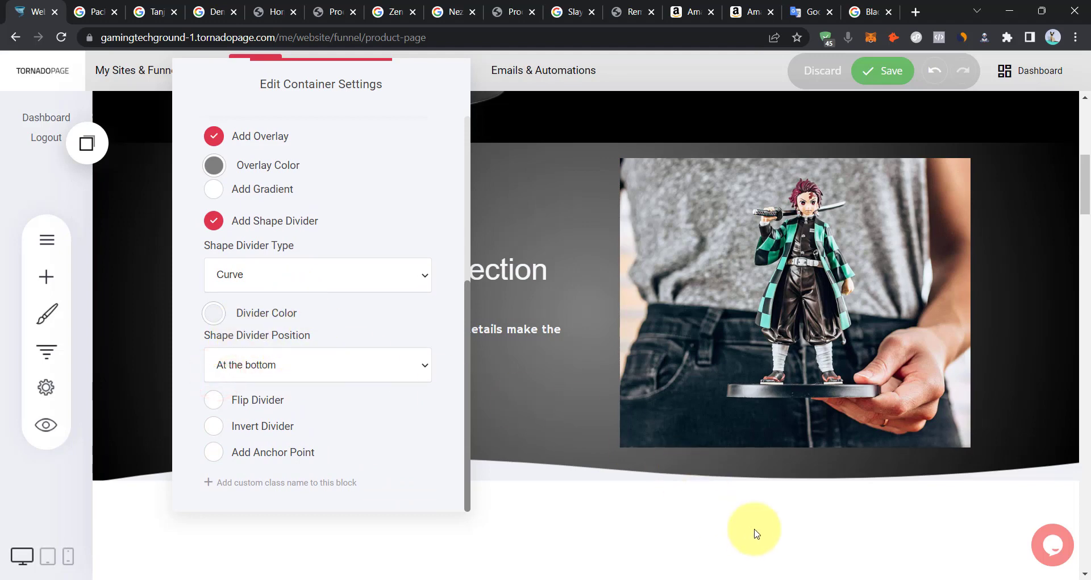
# Set the block's shape divider type to Paper 2.
pyautogui.click(305, 291)
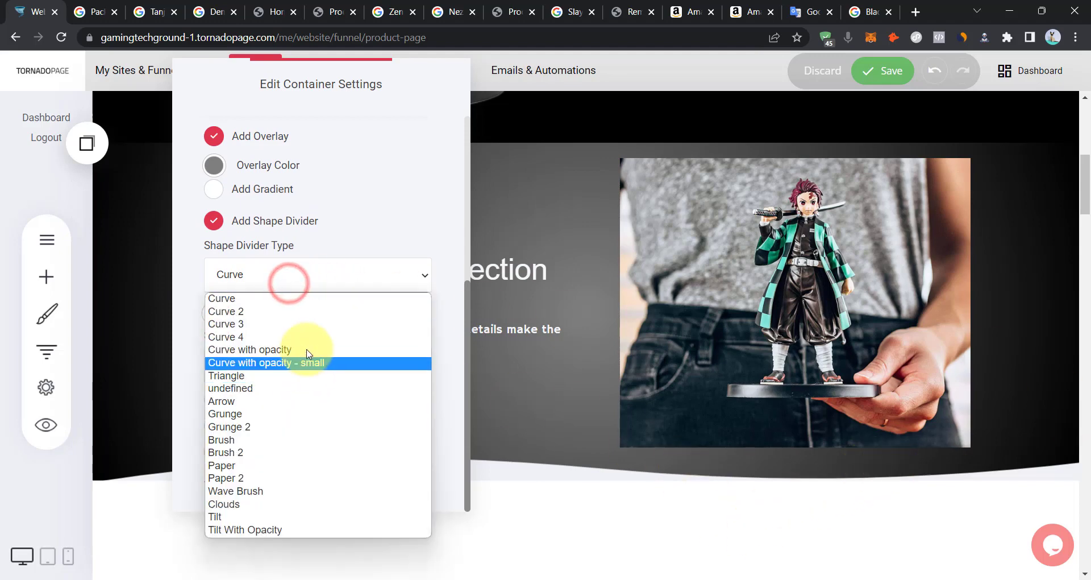
pyautogui.click(316, 476)
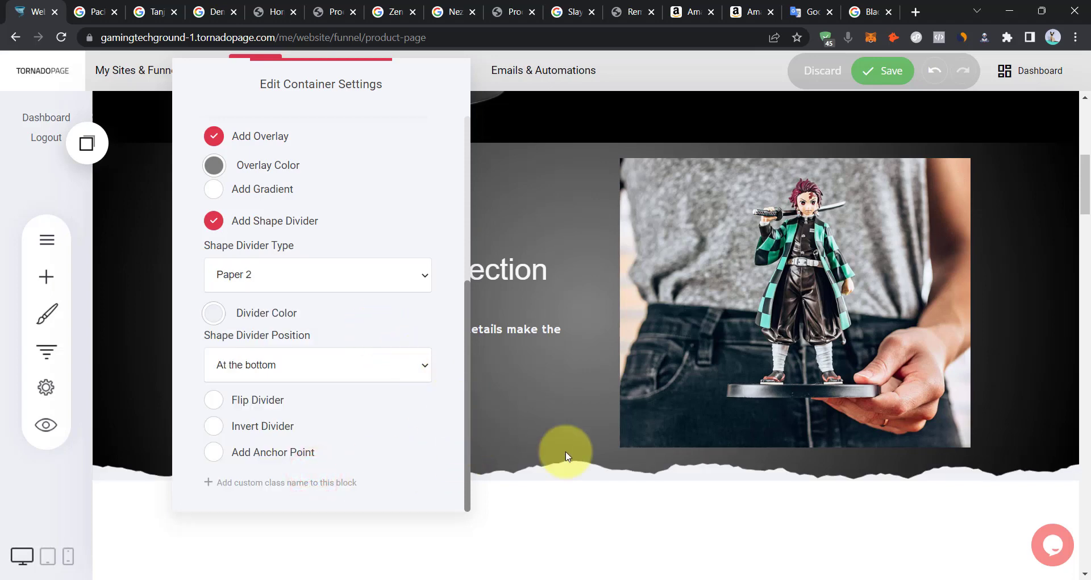
pyautogui.scroll(4, 255, 212)
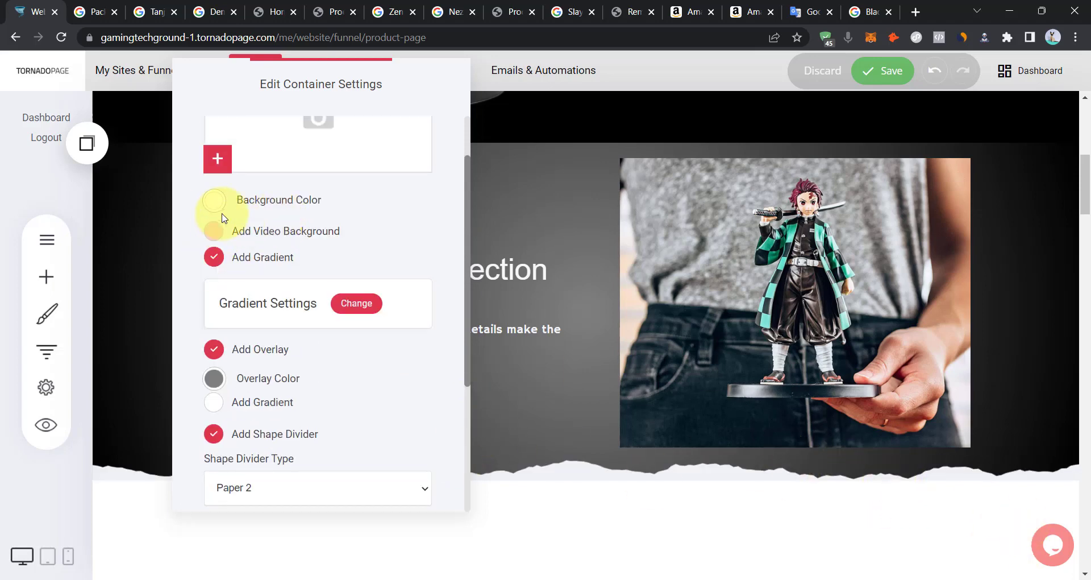
# Set the shape divider color to white and keep the divider positioned at the bottom of the block.
pyautogui.scroll(-4, 254, 254)
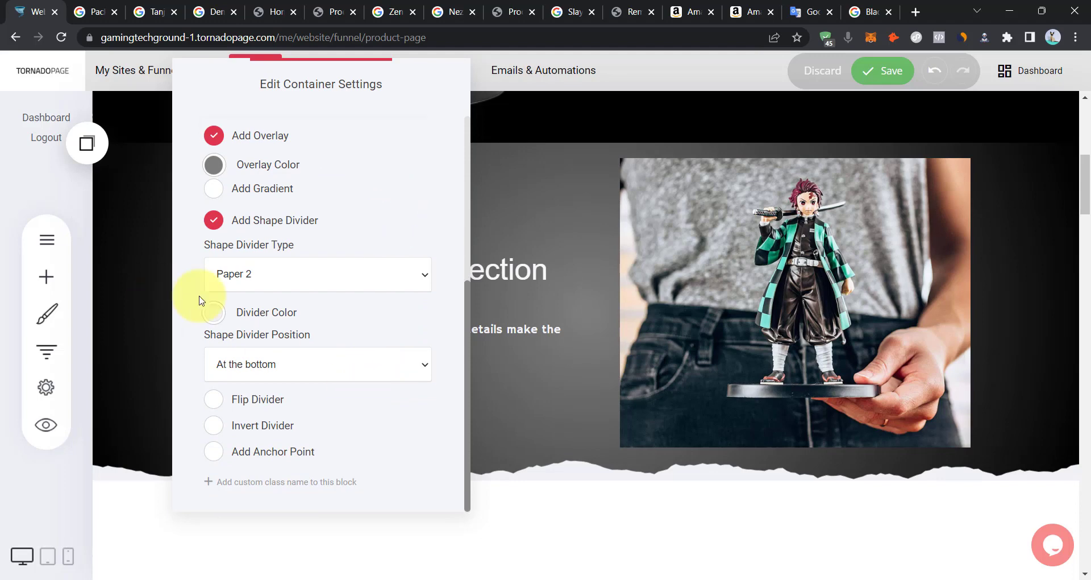
pyautogui.click(211, 312)
pyautogui.moveTo(240, 284); pyautogui.dragTo(232, 236)
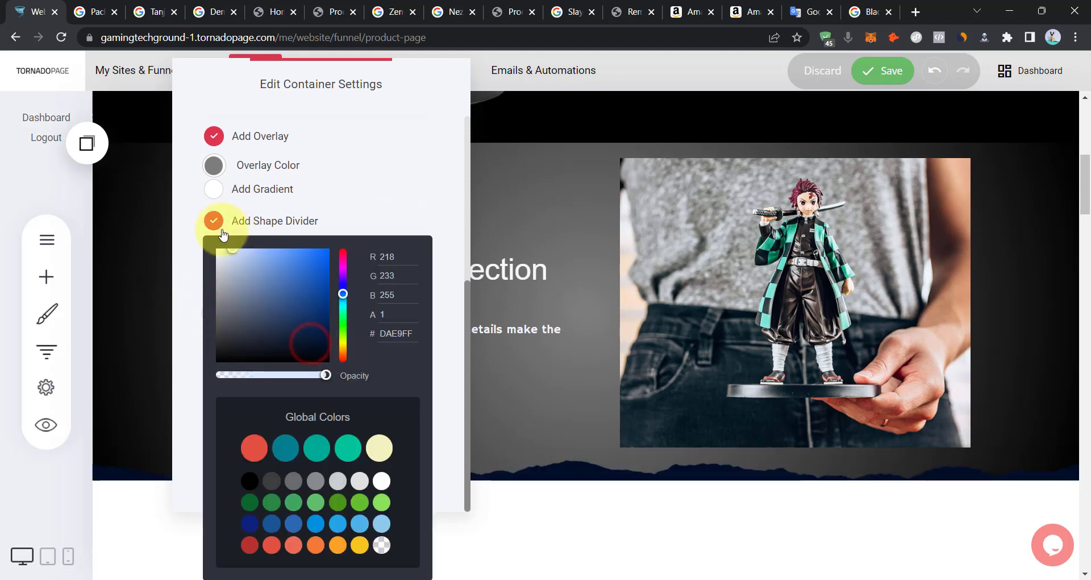
pyautogui.click(394, 190)
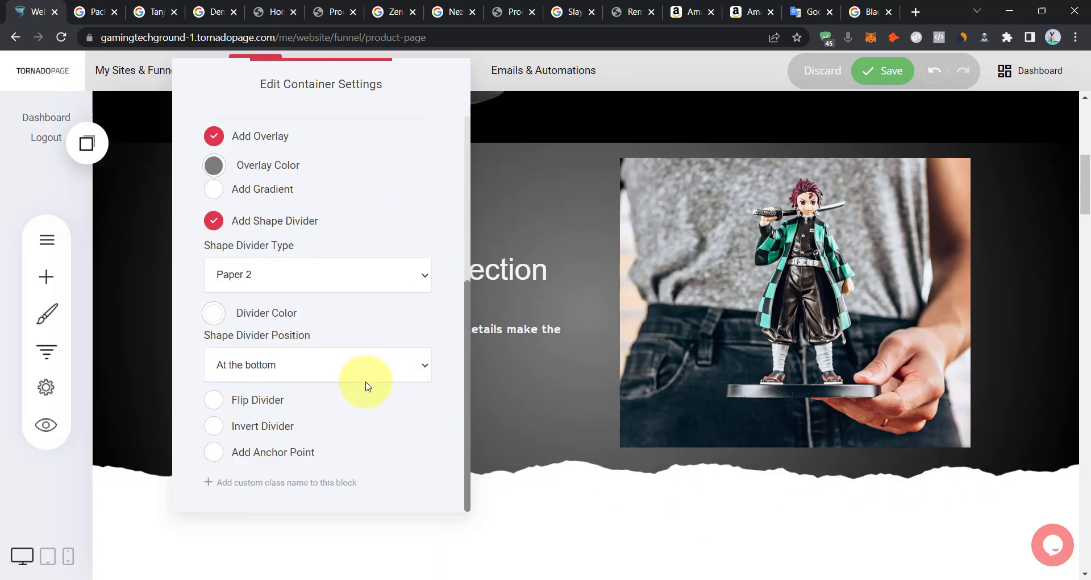
pyautogui.click(296, 364)
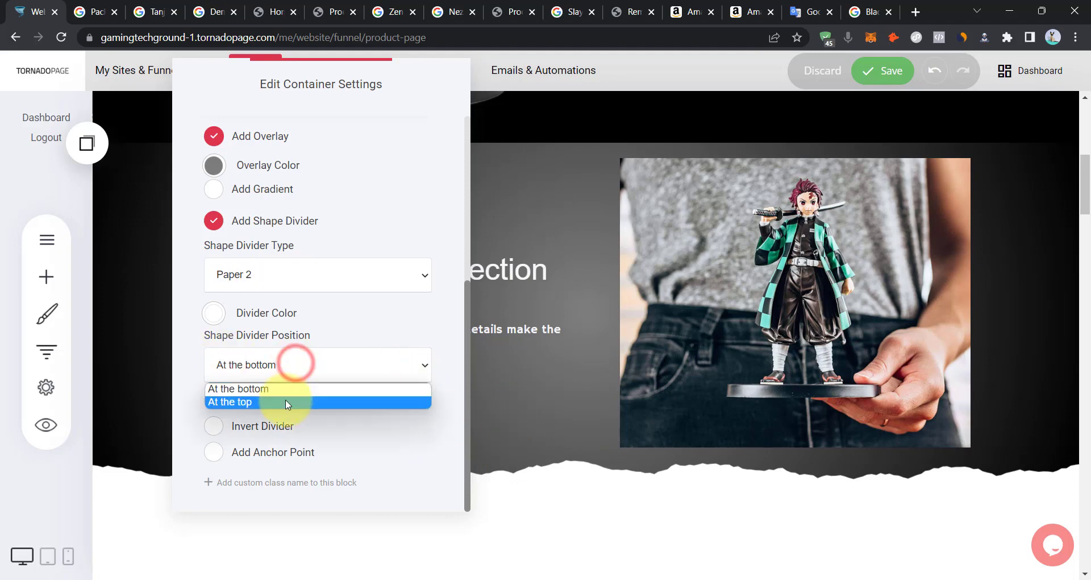
pyautogui.click(544, 393)
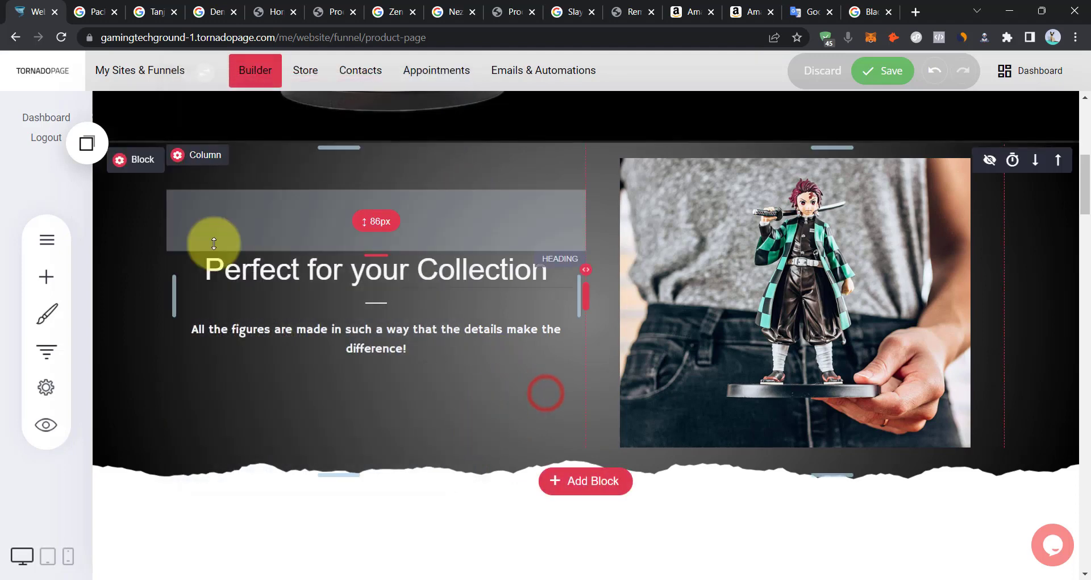
# Add an image widget above the "Why it is an ideal to gift?" heading in the block below.
pyautogui.scroll(-1, 877, 418)
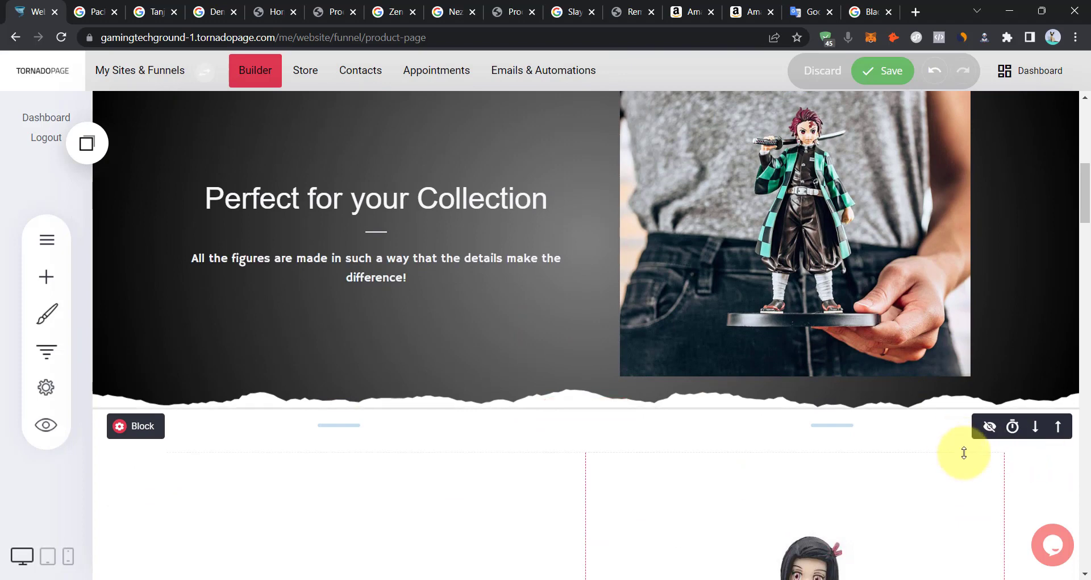
pyautogui.scroll(-3, 318, 449)
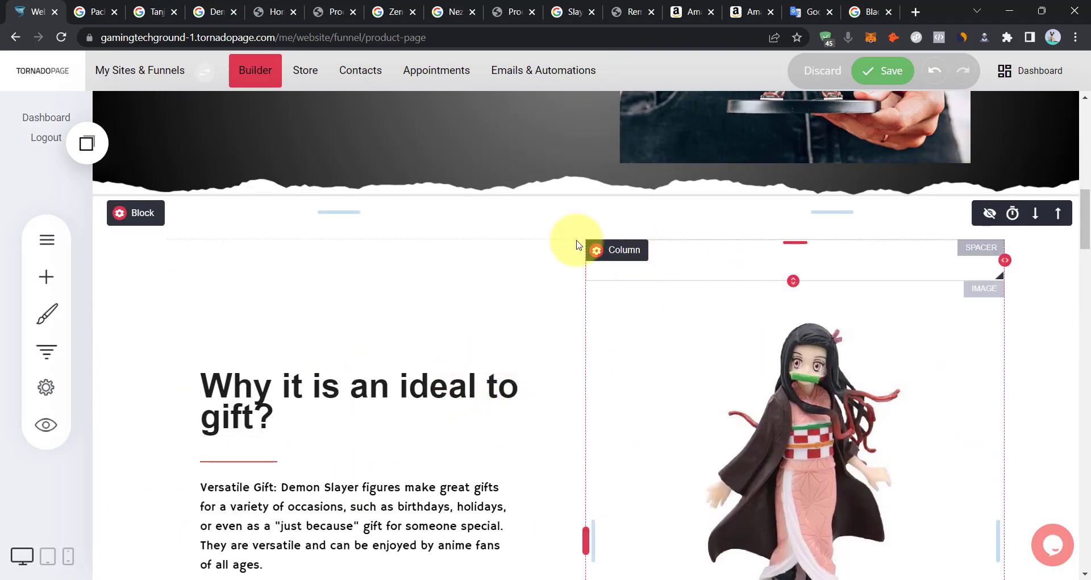
pyautogui.scroll(2, 445, 324)
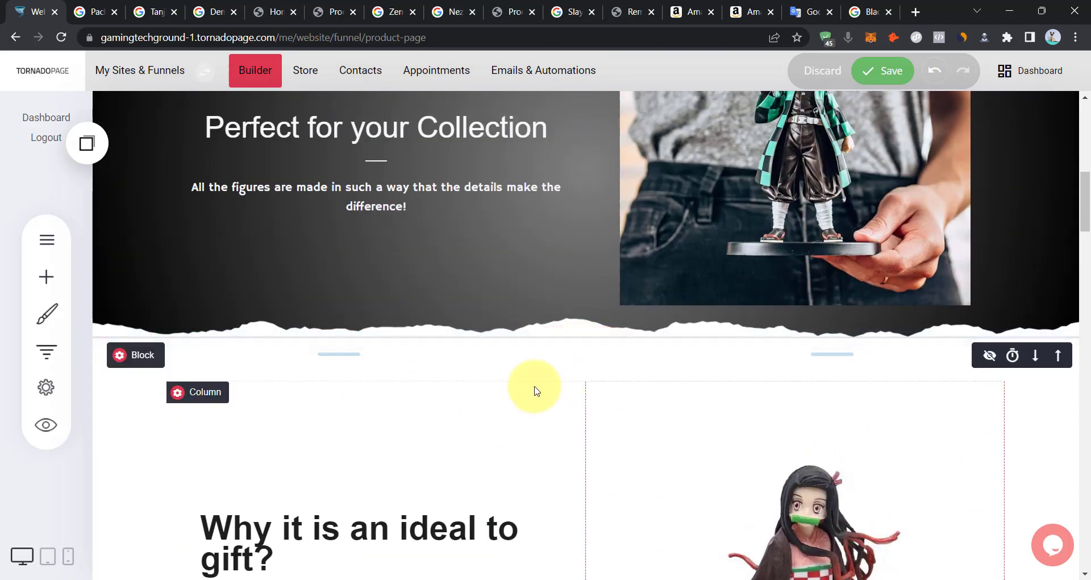
pyautogui.scroll(-5, 781, 327)
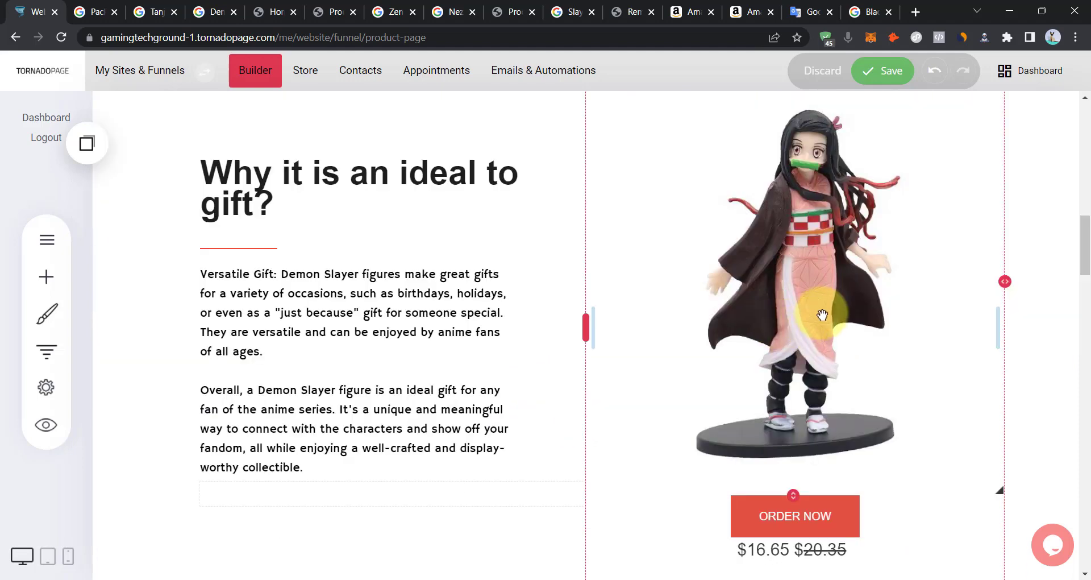
pyautogui.scroll(3, 263, 263)
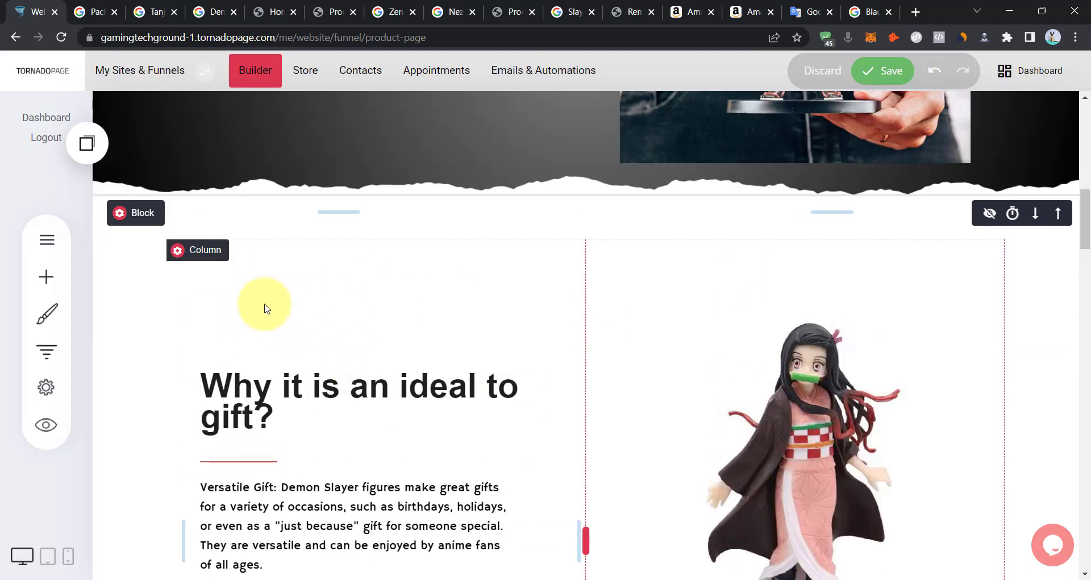
pyautogui.click(54, 279)
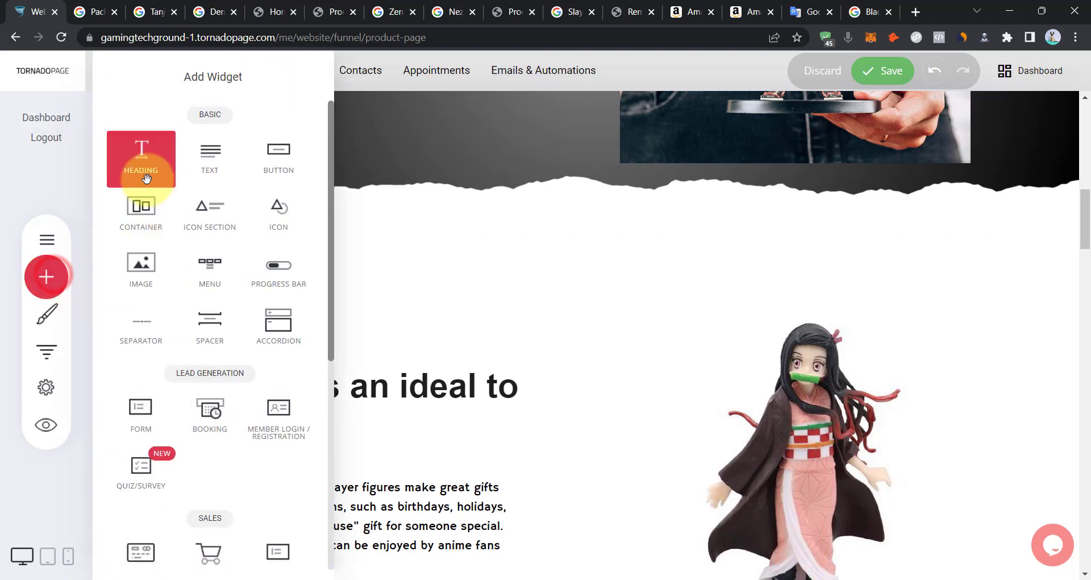
pyautogui.moveTo(141, 265); pyautogui.dragTo(360, 336)
# Upload 1111.gif to the file manager and select it as the new widget's image.
pyautogui.click(268, 281)
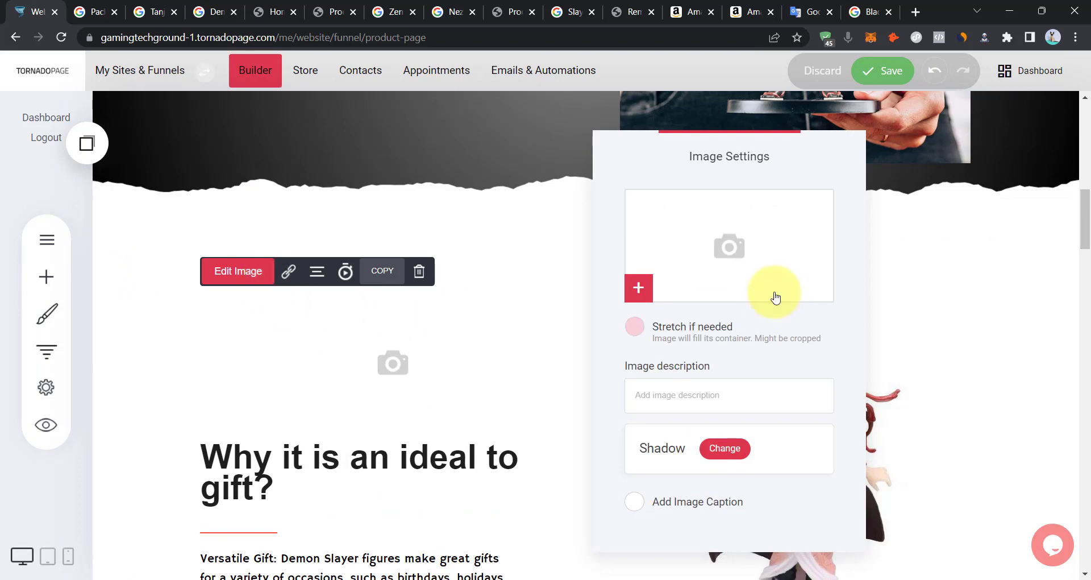
pyautogui.click(726, 246)
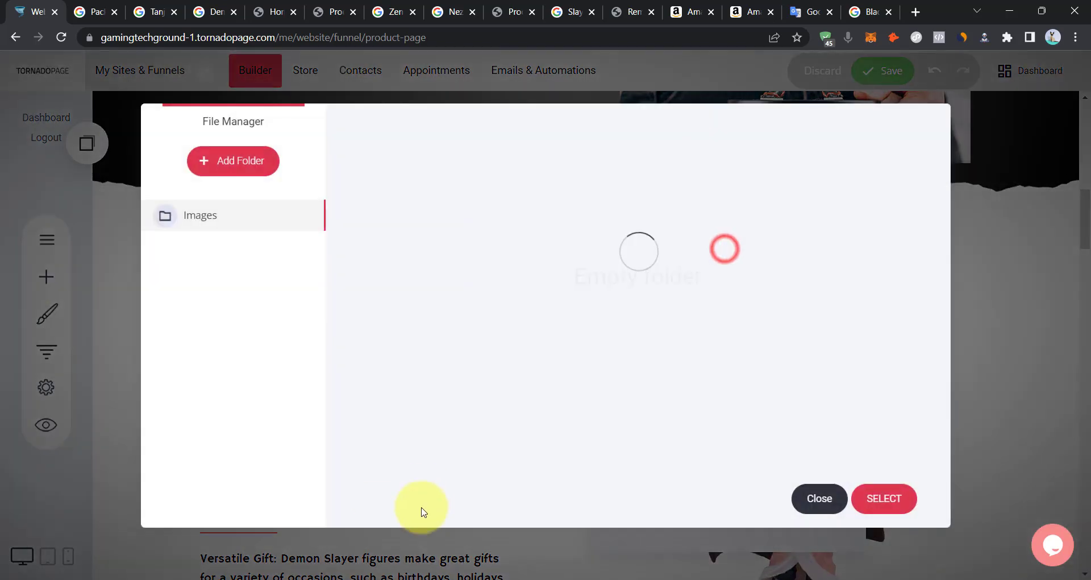
pyautogui.click(404, 497)
pyautogui.doubleClick(185, 188)
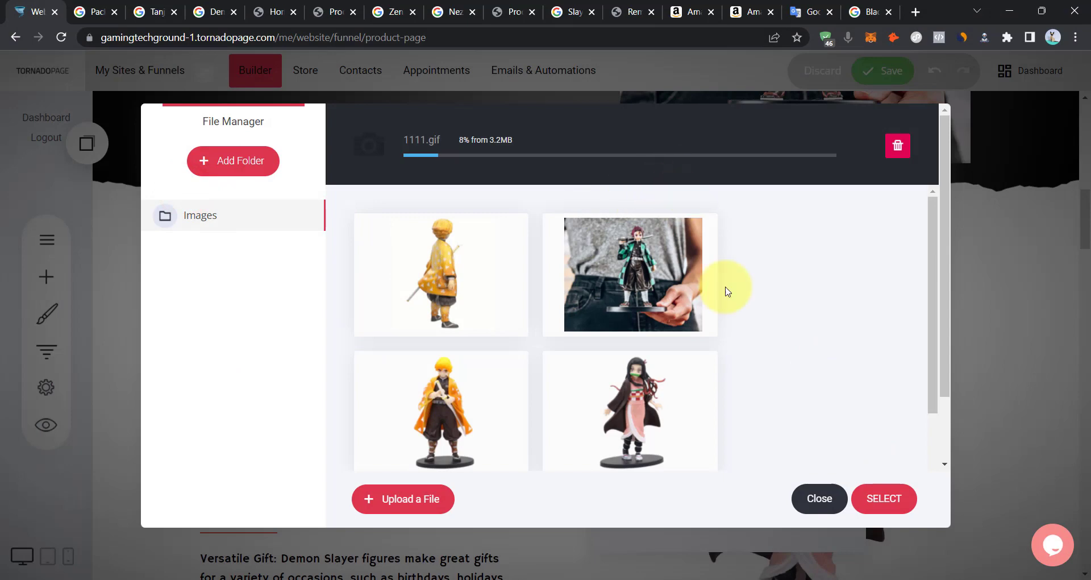
pyautogui.click(755, 514)
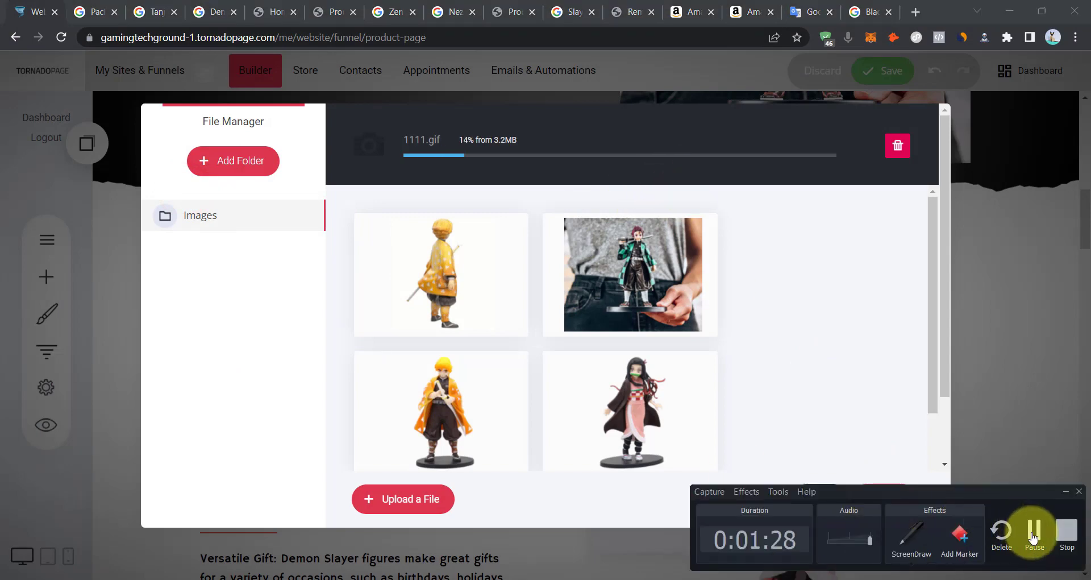
pyautogui.click(1033, 537)
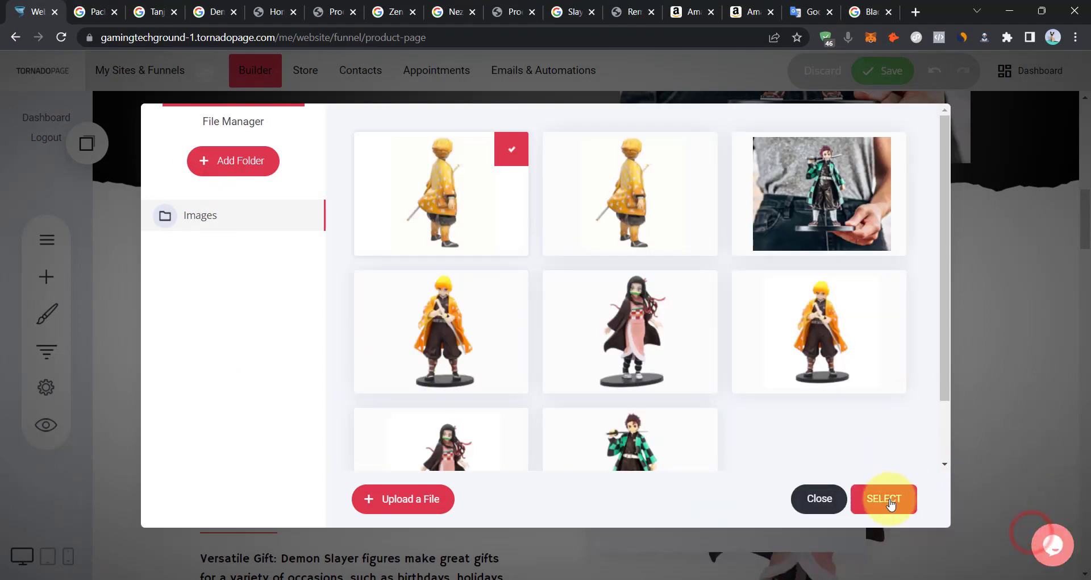
pyautogui.click(885, 498)
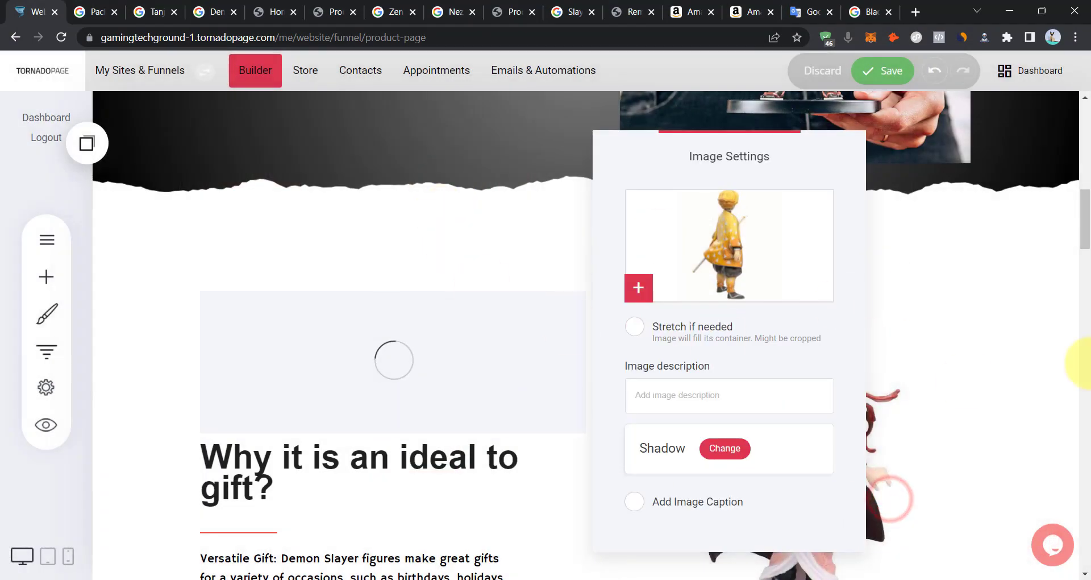
pyautogui.click(1018, 347)
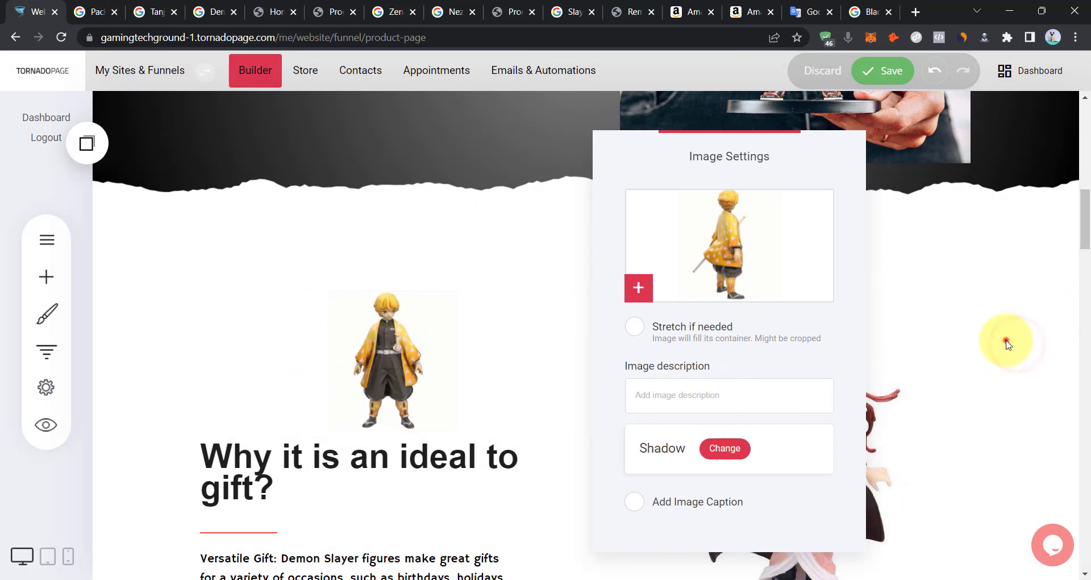
pyautogui.click(1005, 341)
# Delete the Nezuko figure image from the column beside the animated figure.
pyautogui.scroll(-3, 426, 420)
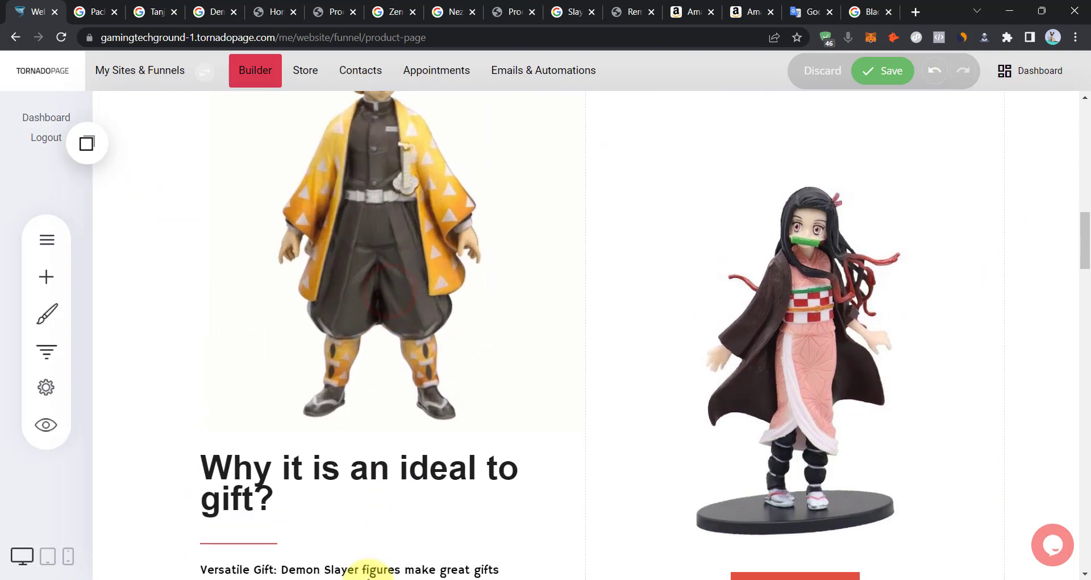
pyautogui.scroll(-3, 479, 343)
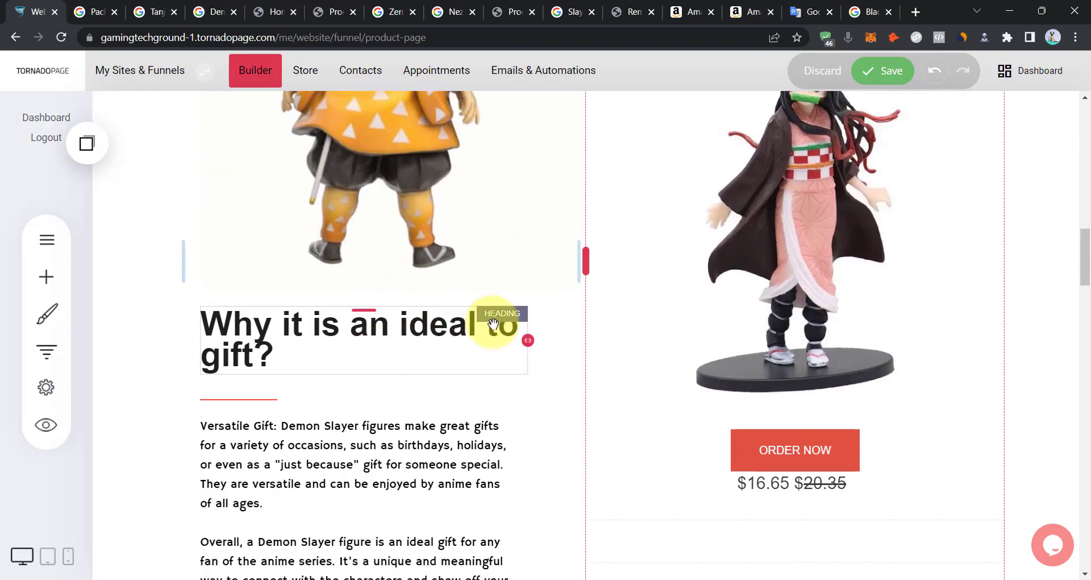
pyautogui.scroll(3, 847, 275)
pyautogui.click(801, 233)
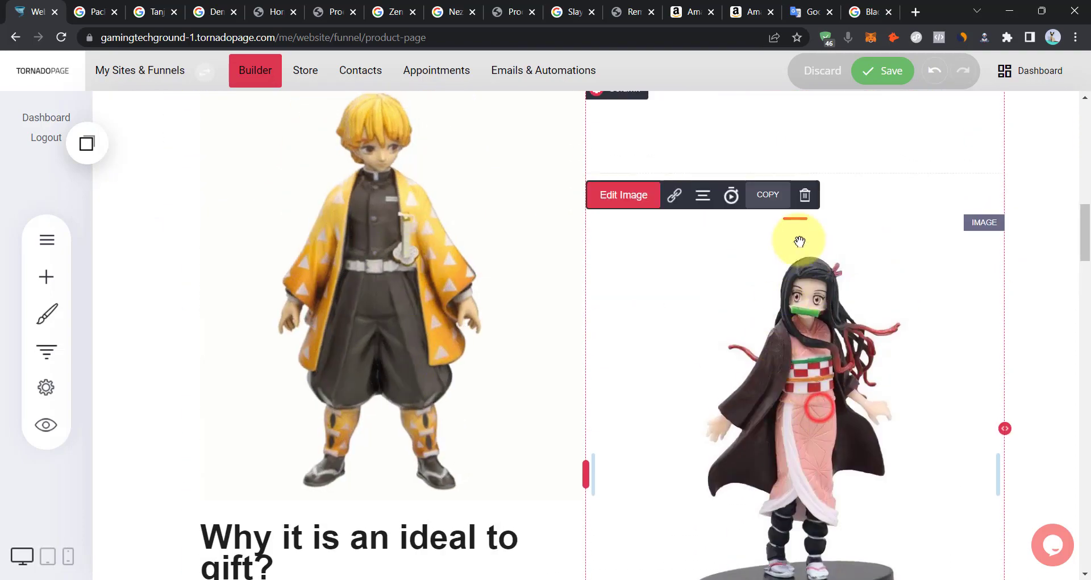
pyautogui.click(805, 195)
pyautogui.click(616, 332)
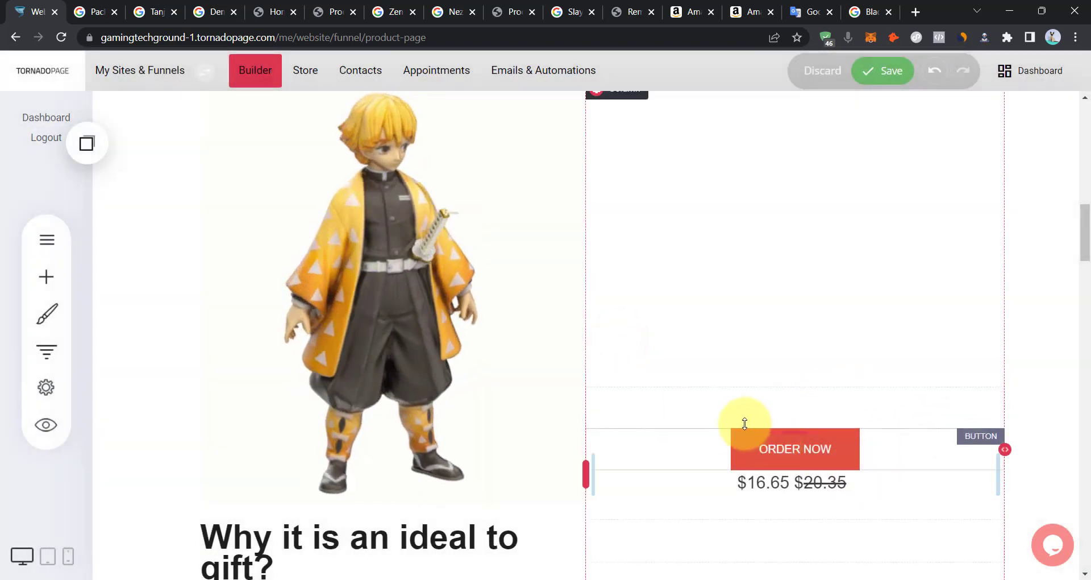
# Delete the ORDER NOW button and the $16.65 price heading from the same column.
pyautogui.scroll(-2, 809, 325)
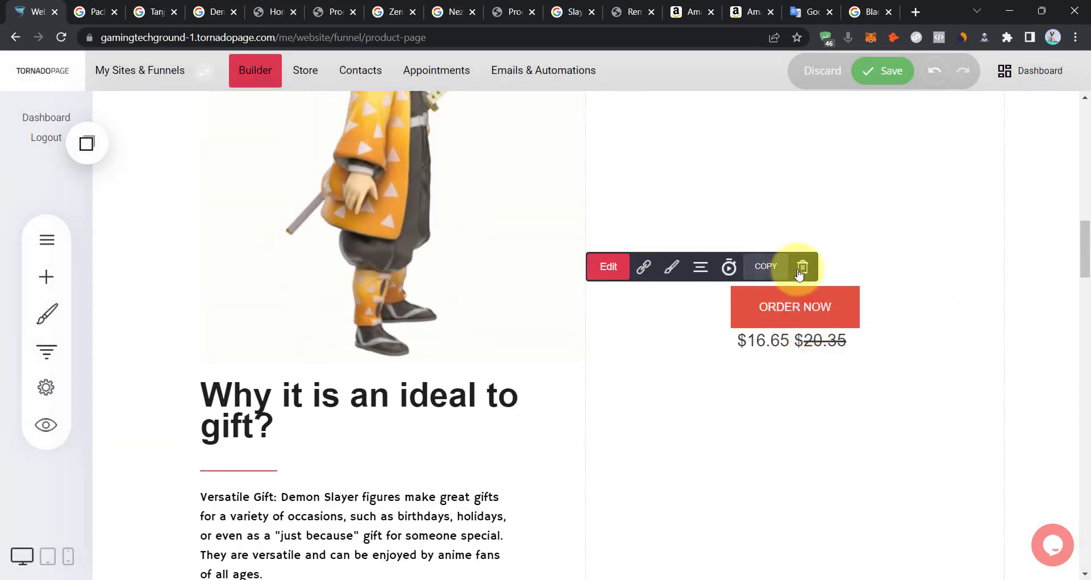
pyautogui.click(803, 266)
pyautogui.click(618, 321)
pyautogui.click(785, 321)
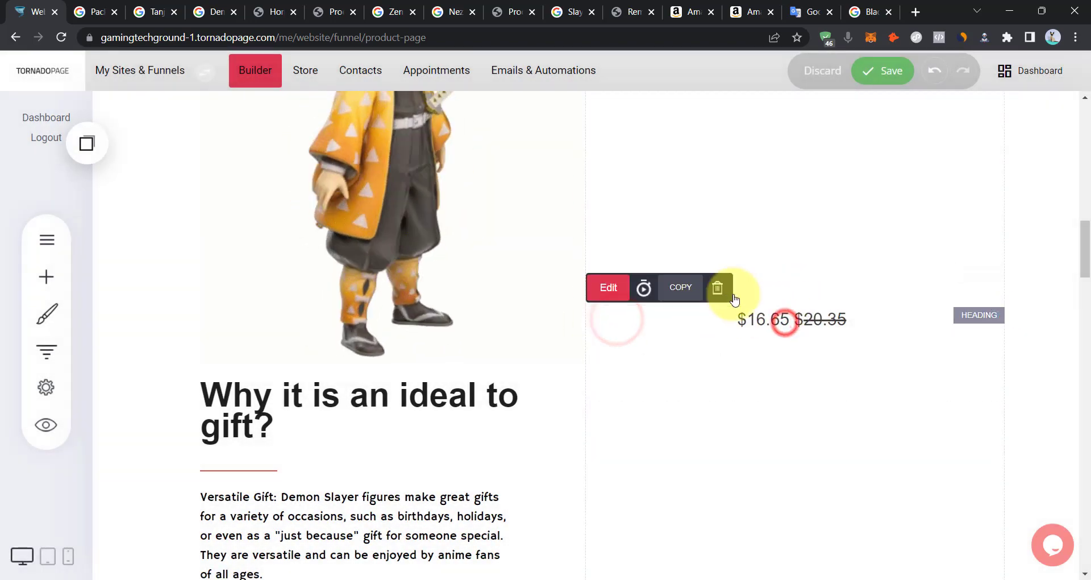
pyautogui.click(724, 289)
pyautogui.click(617, 326)
# Move the "Why it is an ideal to gift?" heading, its separator and the gift paragraphs into the emptied column.
pyautogui.moveTo(390, 404); pyautogui.dragTo(829, 233)
pyautogui.moveTo(226, 401); pyautogui.dragTo(770, 327)
pyautogui.moveTo(445, 453); pyautogui.dragTo(871, 380)
pyautogui.scroll(2, 1087, 284)
pyautogui.scroll(2, 779, 280)
pyautogui.scroll(-3, 852, 307)
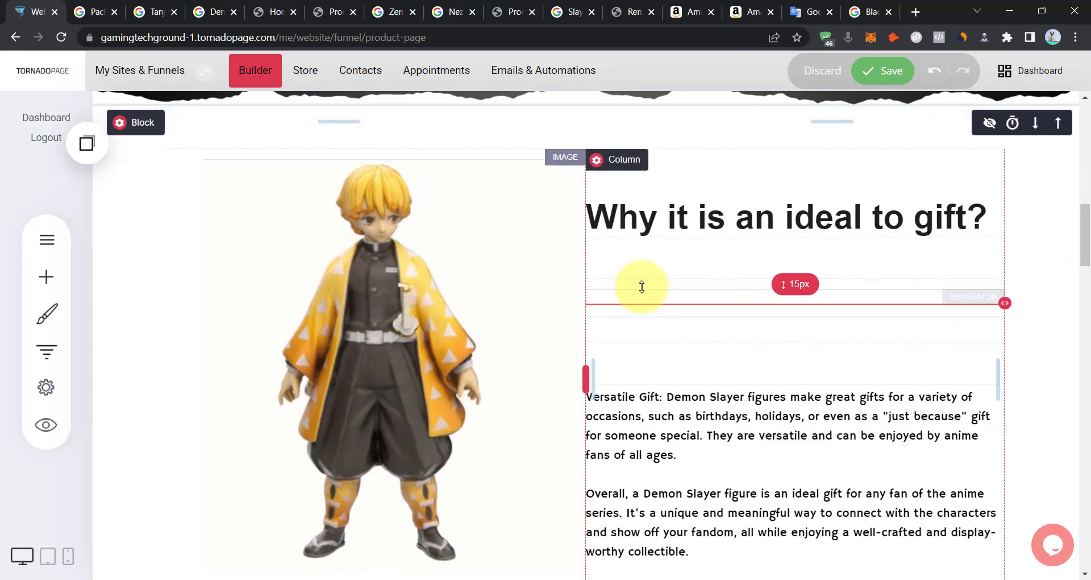
# Shrink the animated figure image and adjust the space above it within its column.
pyautogui.scroll(-2, 417, 435)
pyautogui.moveTo(390, 441); pyautogui.dragTo(390, 356)
pyautogui.scroll(3, 966, 279)
pyautogui.scroll(-2, 890, 297)
pyautogui.moveTo(377, 170); pyautogui.dragTo(378, 179)
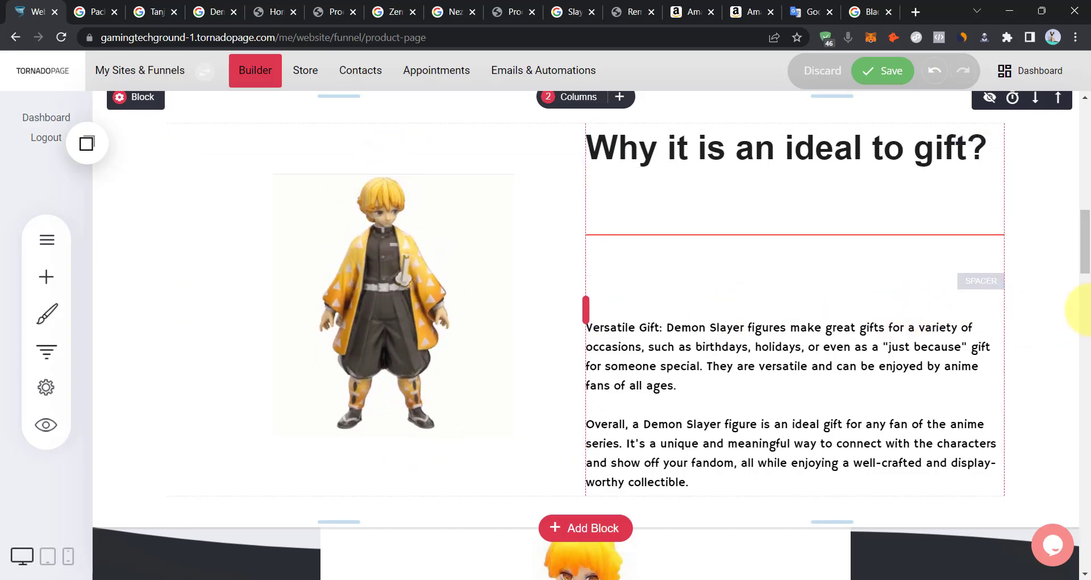
# Use voice translation from Greek to English in Google Translate, and change the block's heading to "Who we are?".
pyautogui.scroll(3, 757, 285)
pyautogui.moveTo(761, 290)
pyautogui.mouseDown()
pyautogui.moveTo(764, 321)
pyautogui.moveTo(764, 301)
pyautogui.mouseUp()
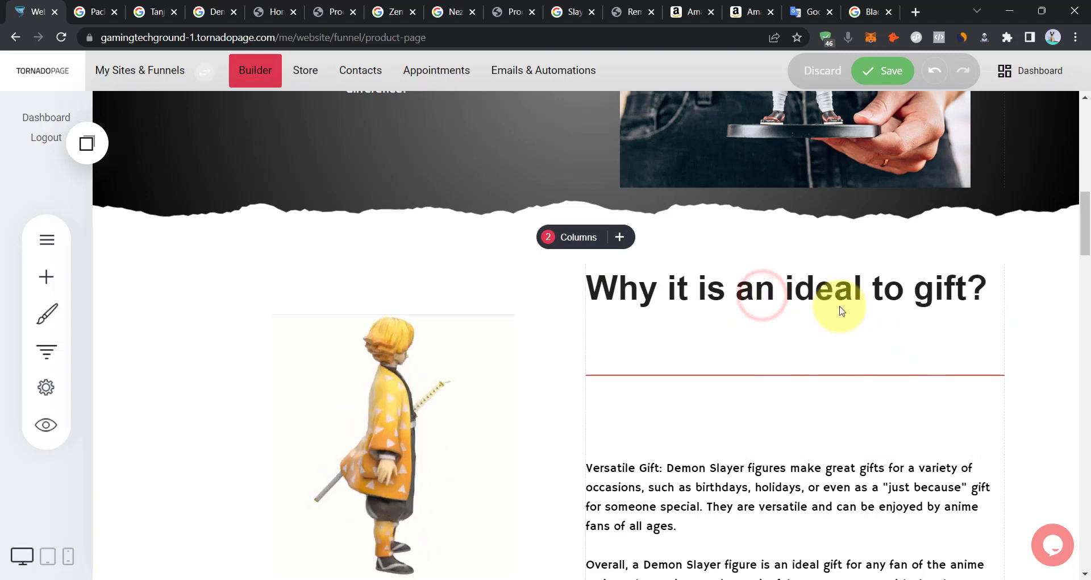
pyautogui.click(111, 276)
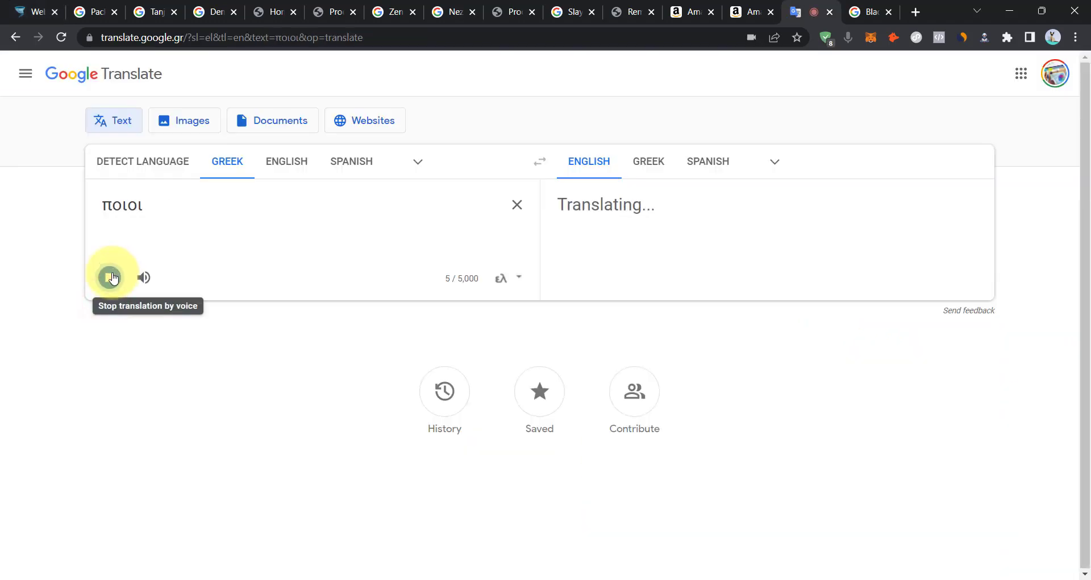
pyautogui.tripleClick(808, 295)
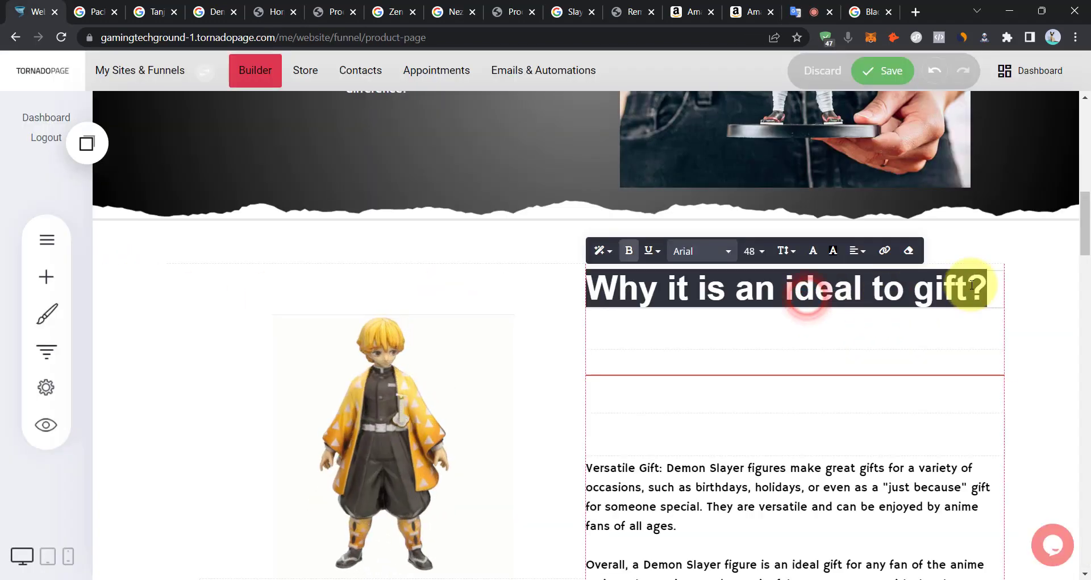
pyautogui.write('who we are')
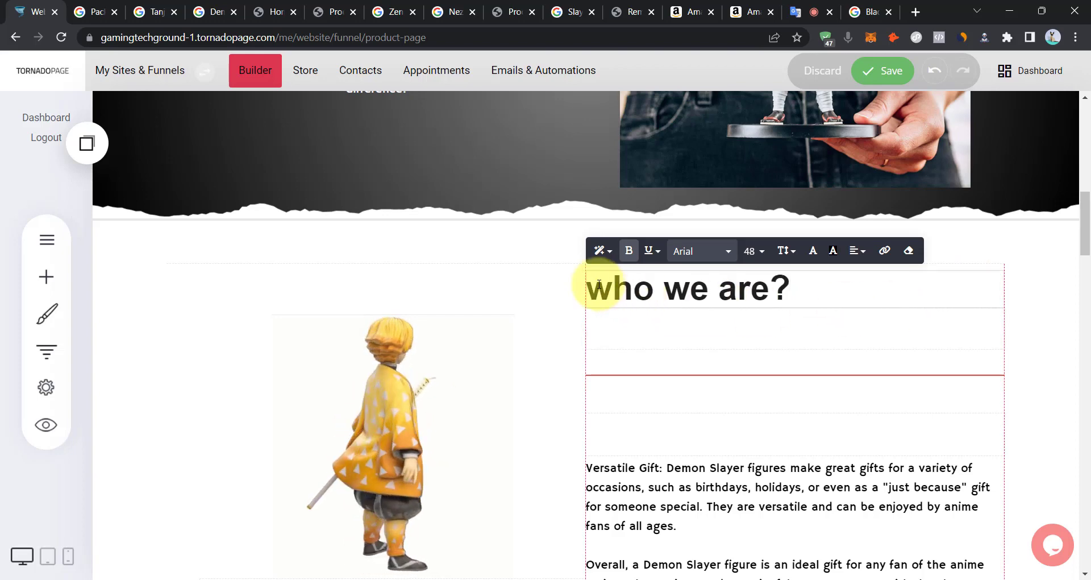
pyautogui.write('W')
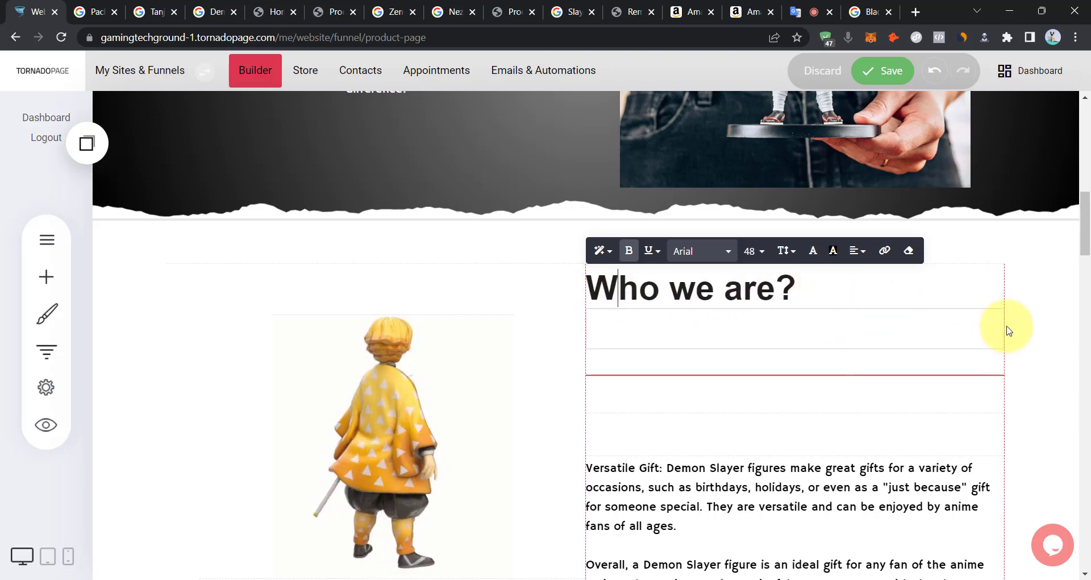
pyautogui.click(1039, 301)
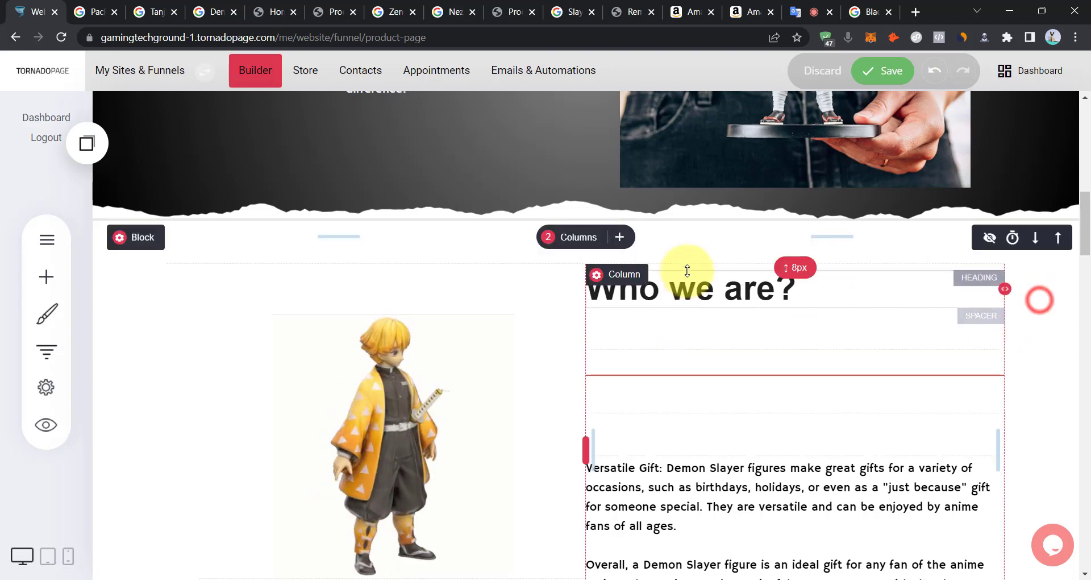
# Add a spacer above the "Who we are?" heading and delete the spacer between the heading and the separator.
pyautogui.click(390, 285)
pyautogui.click(46, 276)
pyautogui.moveTo(193, 341); pyautogui.dragTo(761, 267)
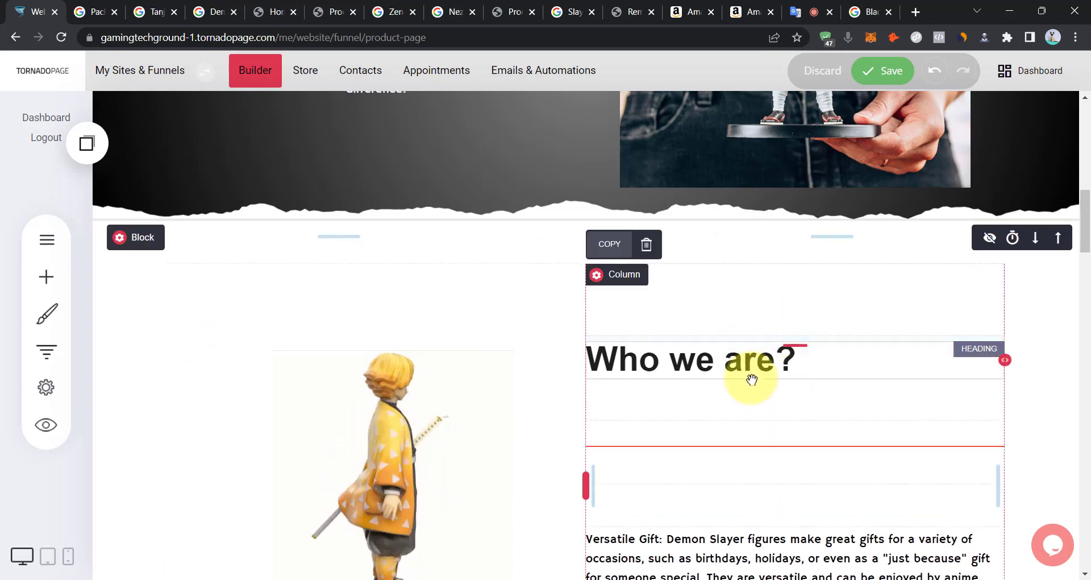
pyautogui.click(743, 408)
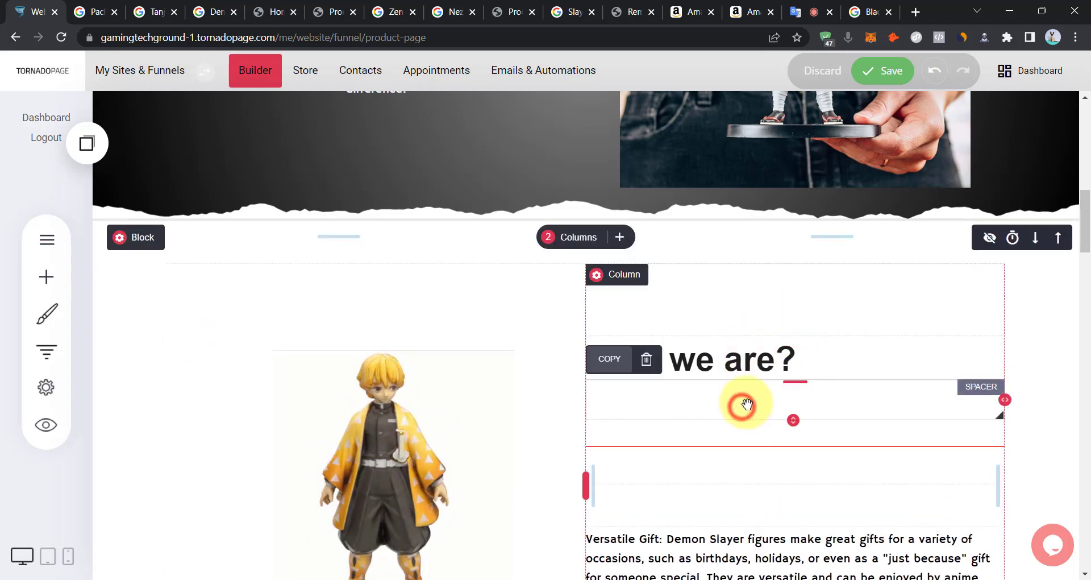
pyautogui.click(646, 360)
pyautogui.click(621, 324)
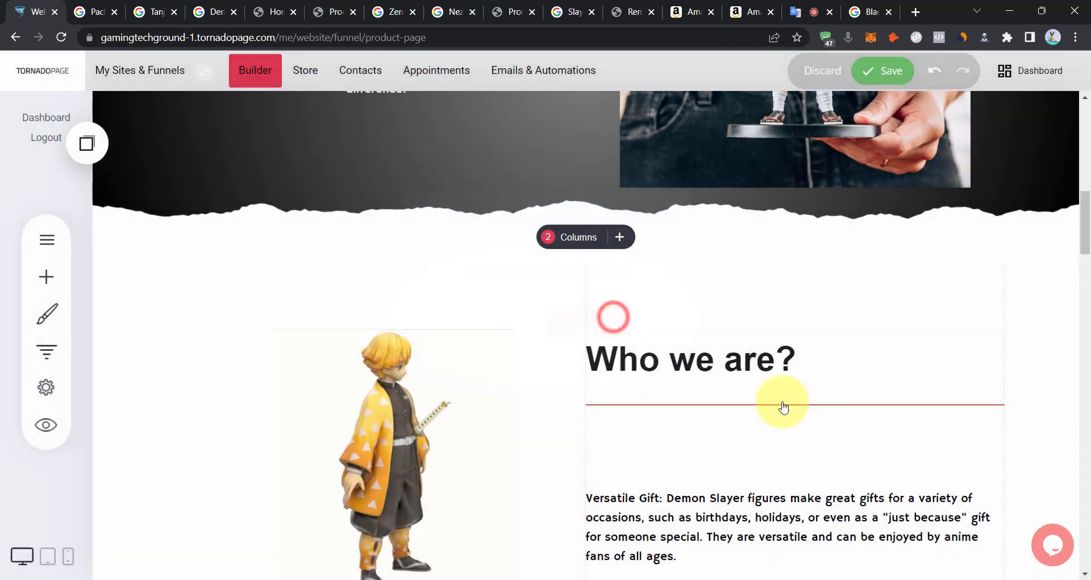
# Delete the spacer between the red separator and the gift paragraphs under "Who we are?", and save the page.
pyautogui.scroll(-3, 750, 392)
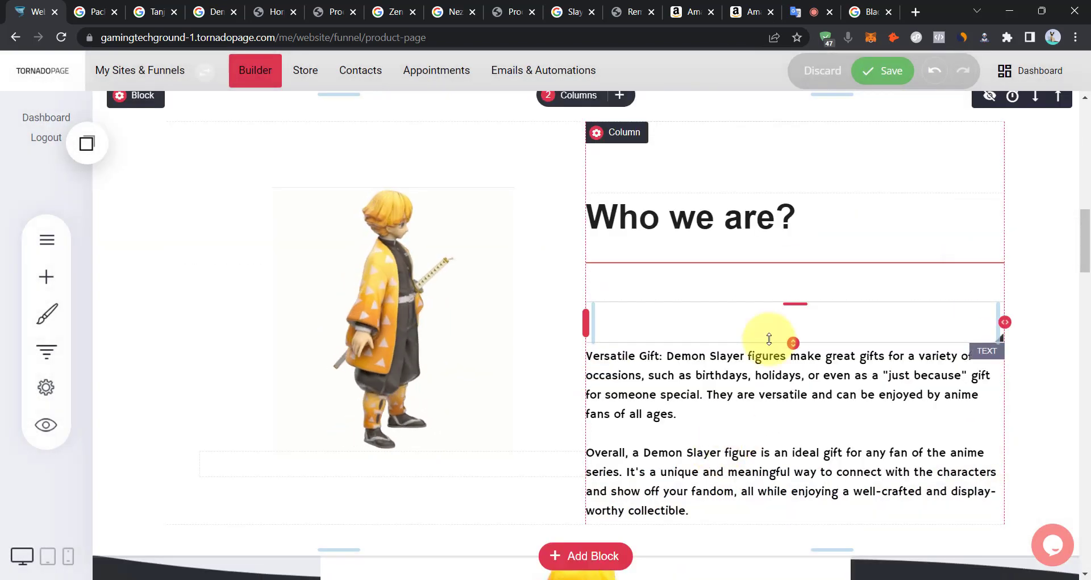
pyautogui.moveTo(729, 290); pyautogui.dragTo(729, 290)
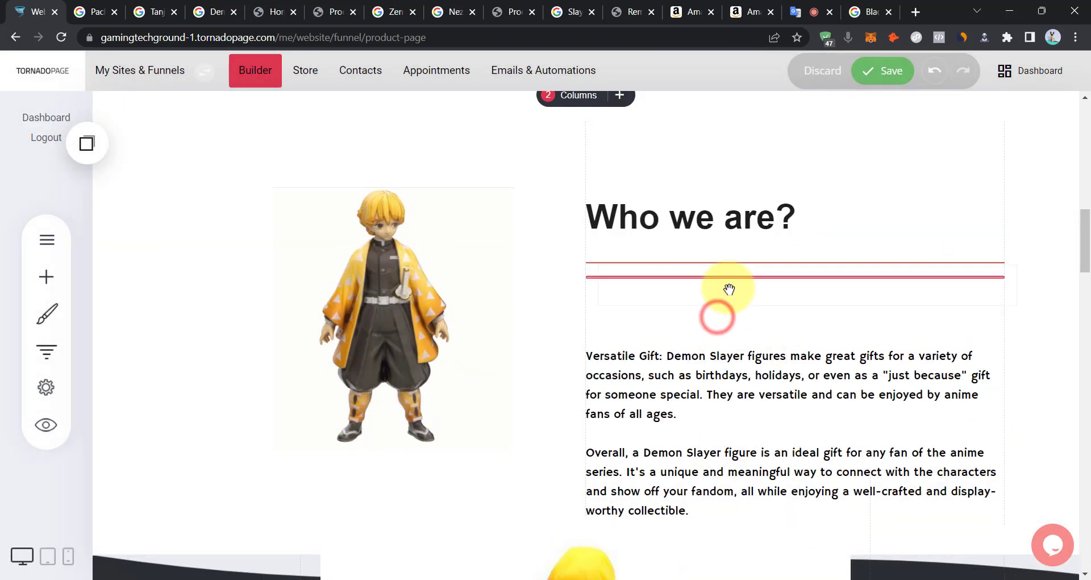
pyautogui.moveTo(729, 352); pyautogui.dragTo(731, 321)
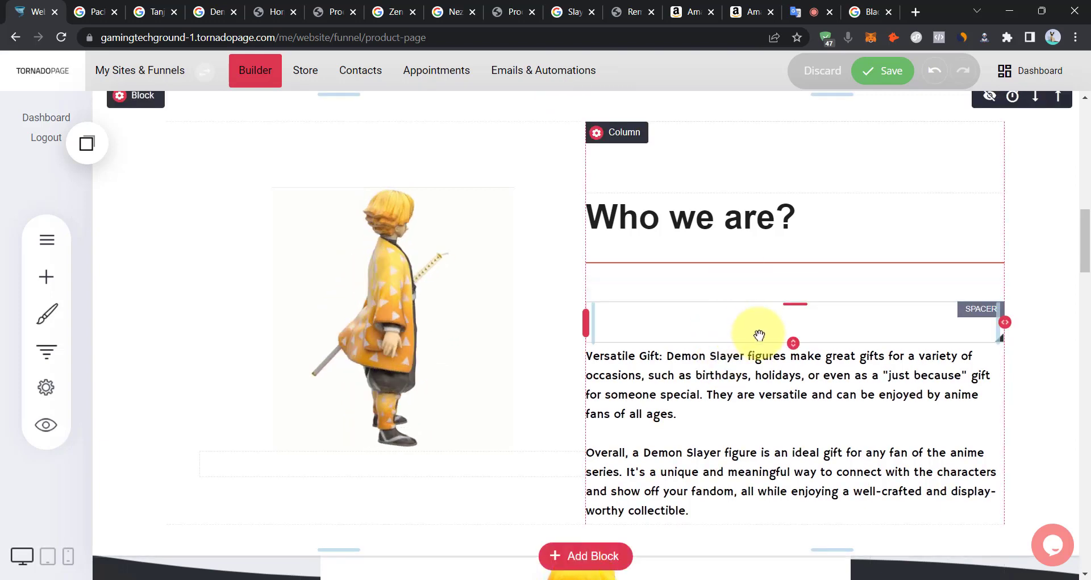
pyautogui.moveTo(797, 330); pyautogui.dragTo(799, 293)
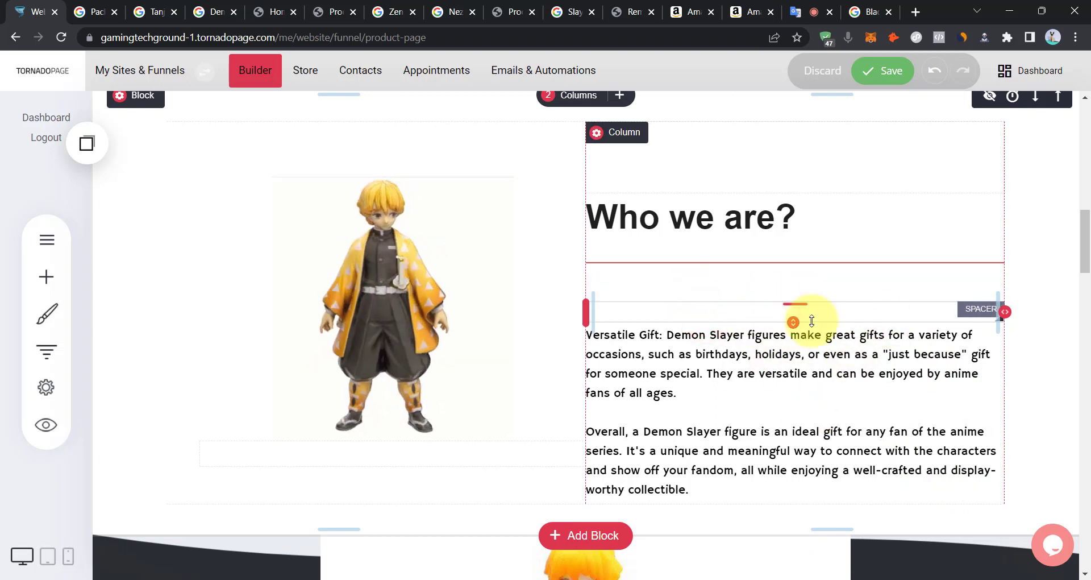
pyautogui.click(723, 310)
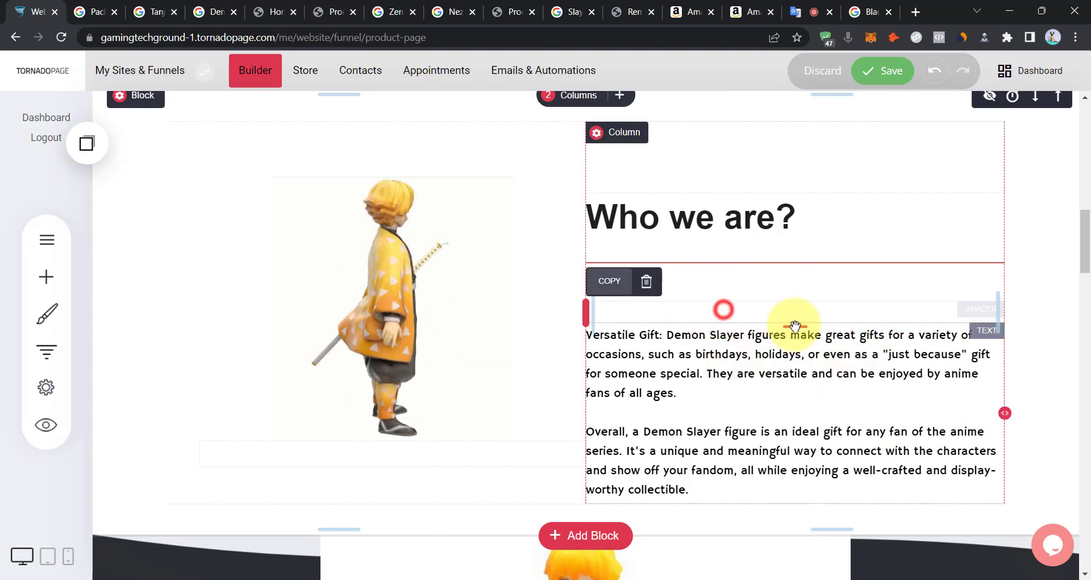
pyautogui.click(646, 282)
pyautogui.click(595, 326)
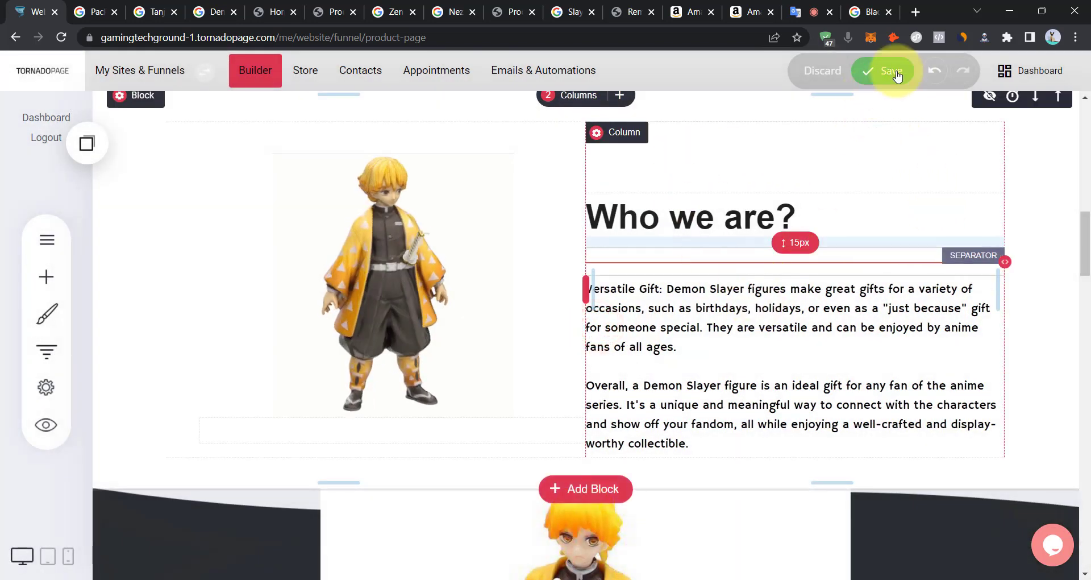
pyautogui.click(891, 70)
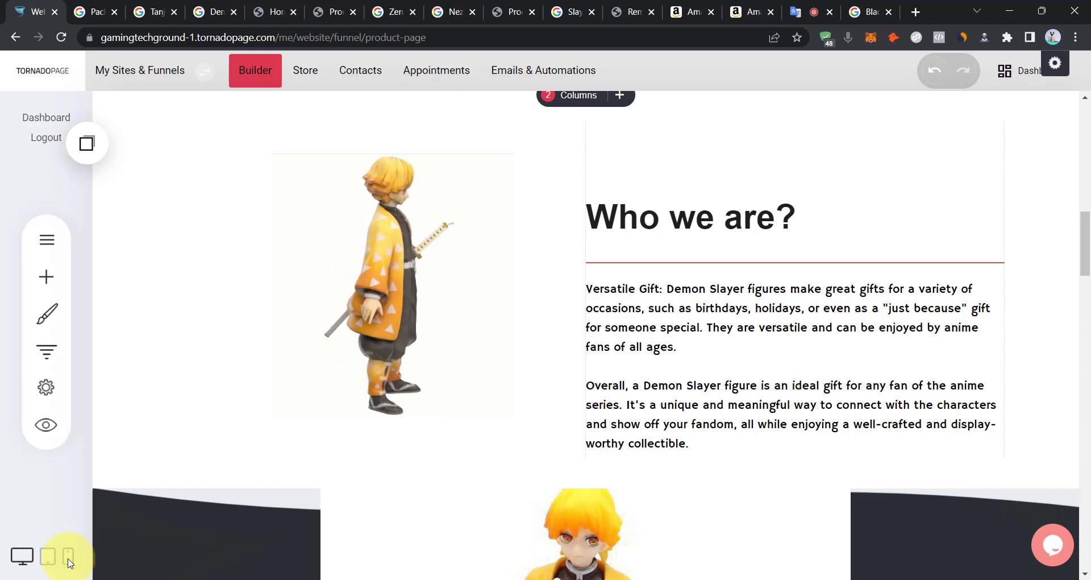
# Check how the "Who we are?" block looks in the mobile layout, and return to the desktop layout.
pyautogui.click(69, 559)
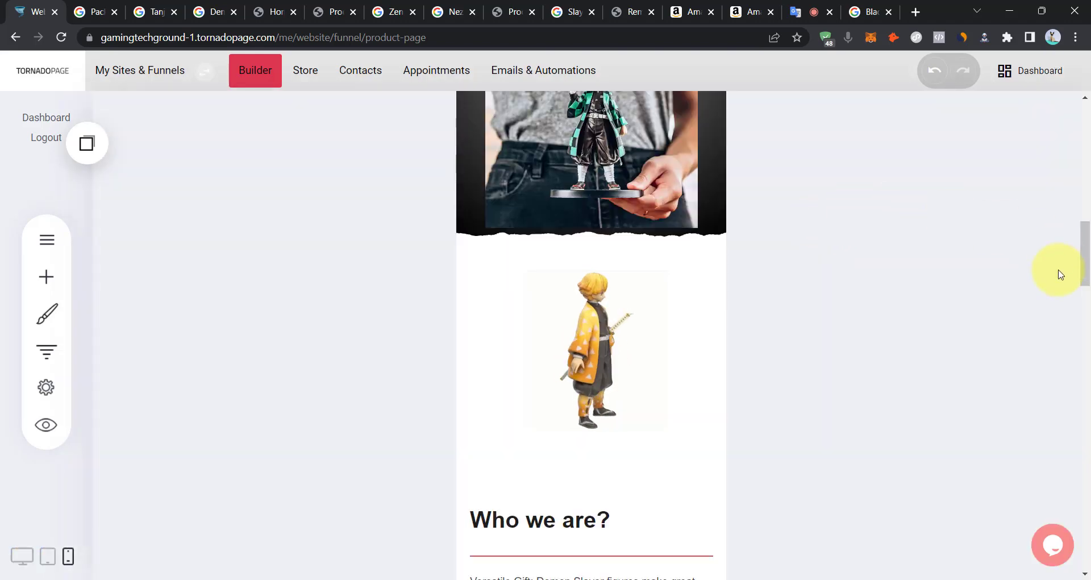
pyautogui.scroll(10, 1086, 256)
pyautogui.moveTo(1085, 242); pyautogui.dragTo(1086, 271)
pyautogui.click(592, 404)
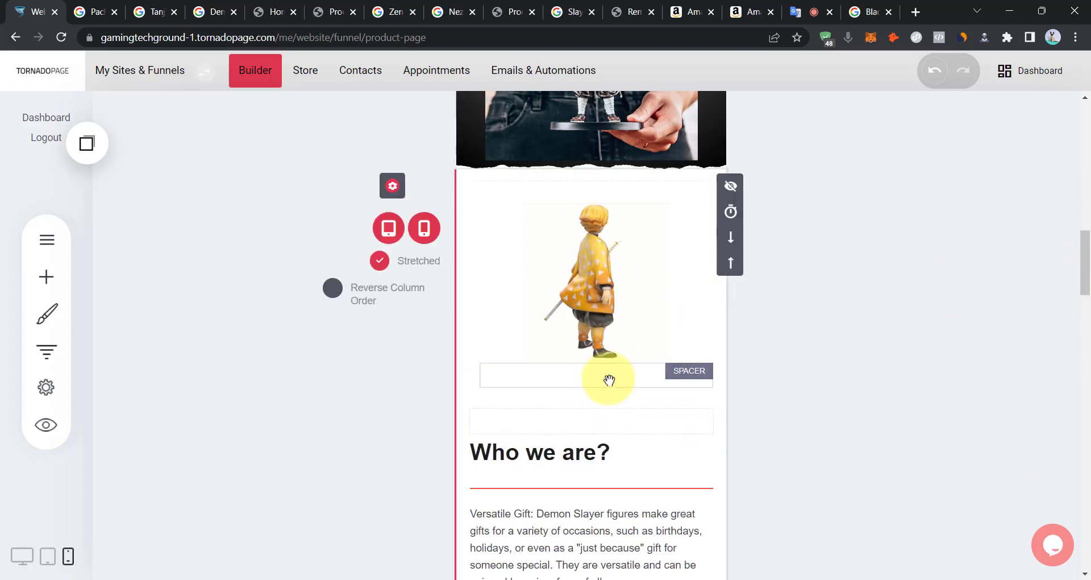
pyautogui.click(606, 377)
pyautogui.click(22, 555)
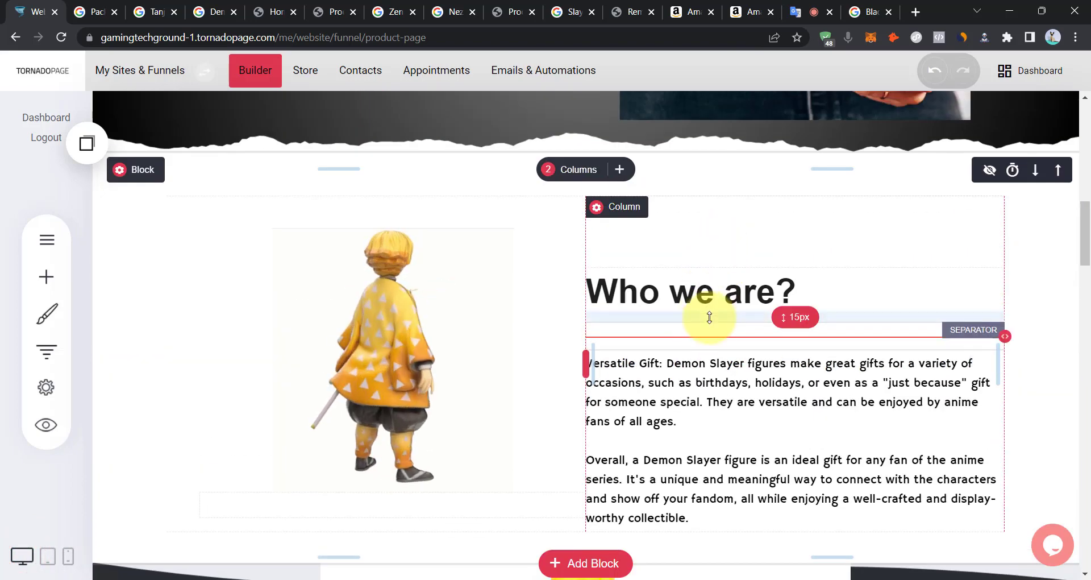
# Tighten the gap between the "Who we are?" heading and its separator, slightly shorten the spacer above the heading, and save.
pyautogui.click(717, 336)
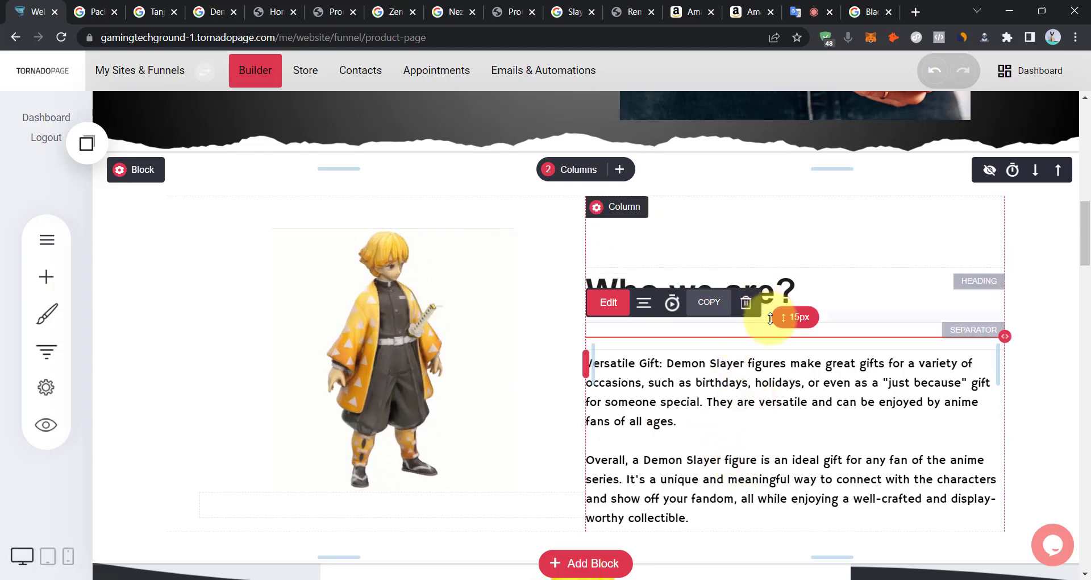
pyautogui.moveTo(773, 321); pyautogui.dragTo(753, 361)
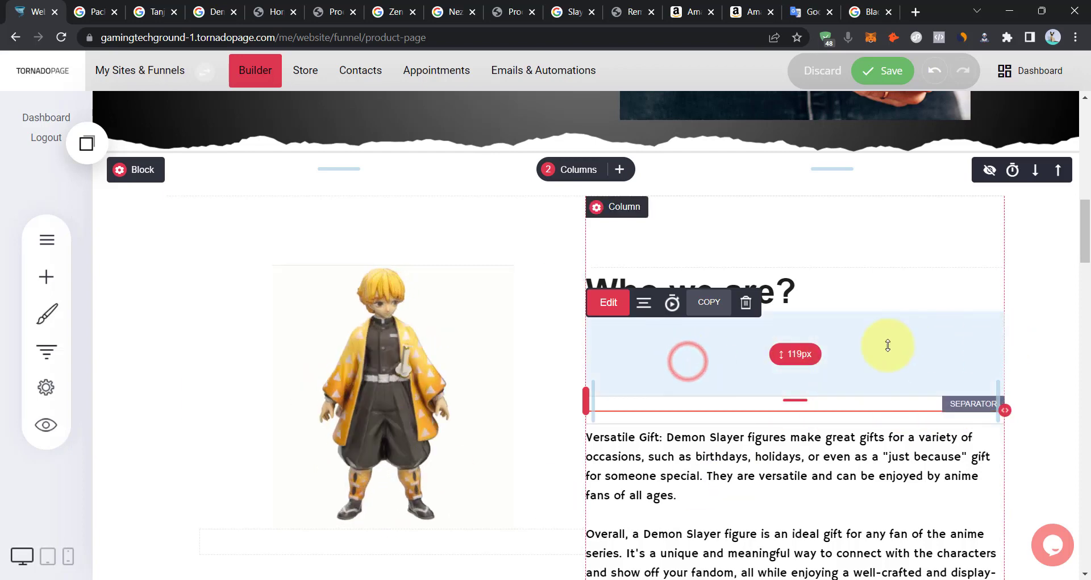
pyautogui.moveTo(858, 388); pyautogui.dragTo(841, 231)
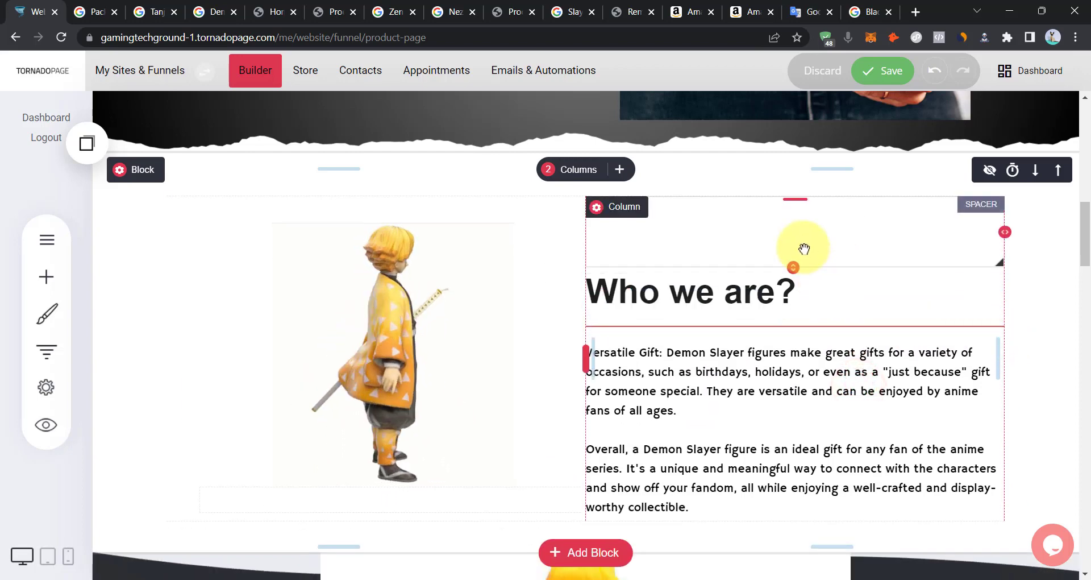
pyautogui.moveTo(800, 266)
pyautogui.mouseDown()
pyautogui.moveTo(785, 282)
pyautogui.moveTo(792, 263)
pyautogui.mouseUp()
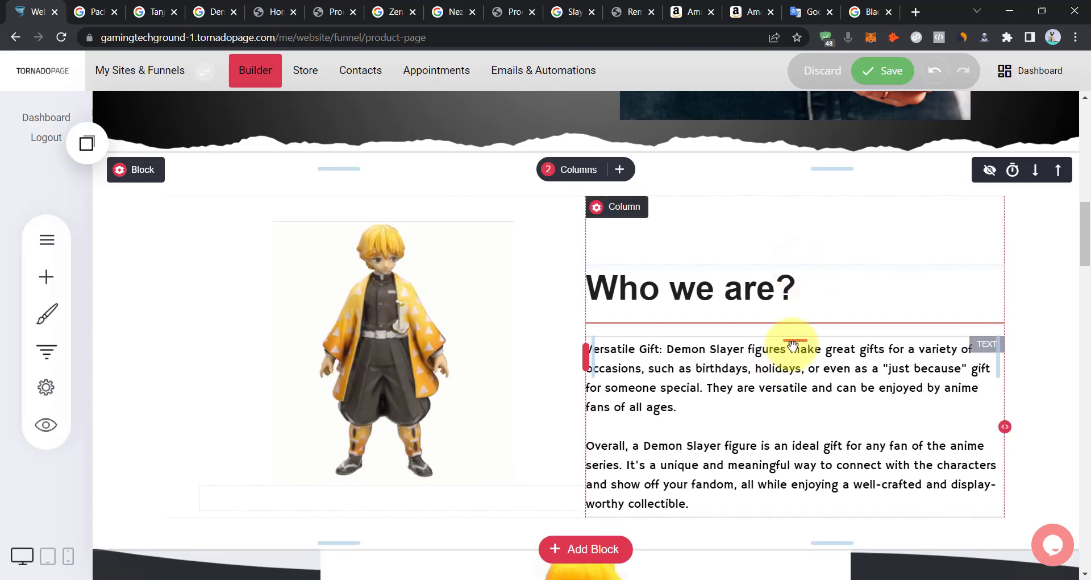
pyautogui.moveTo(804, 311); pyautogui.dragTo(804, 311)
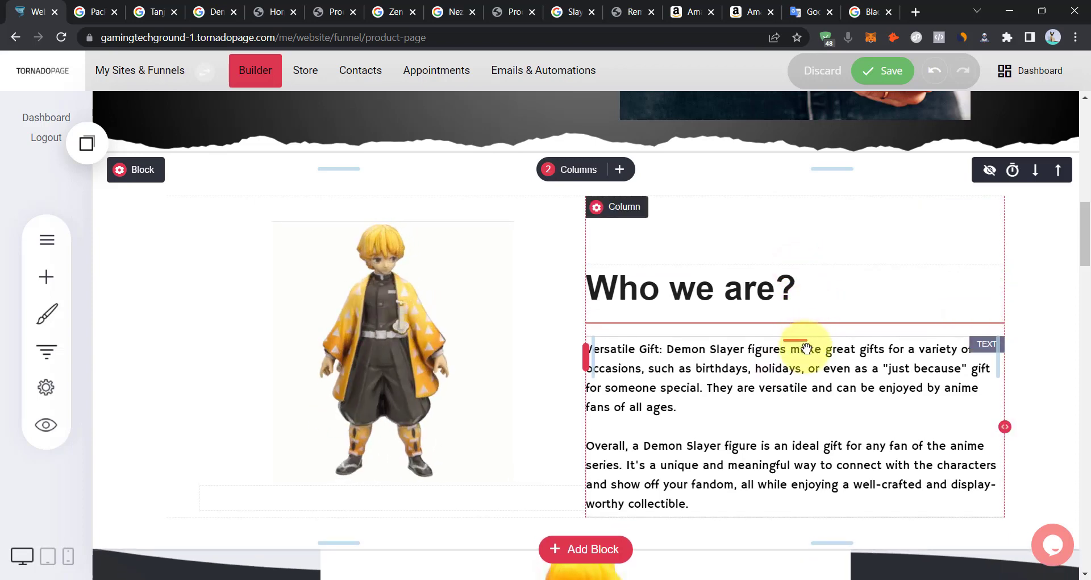
pyautogui.click(887, 71)
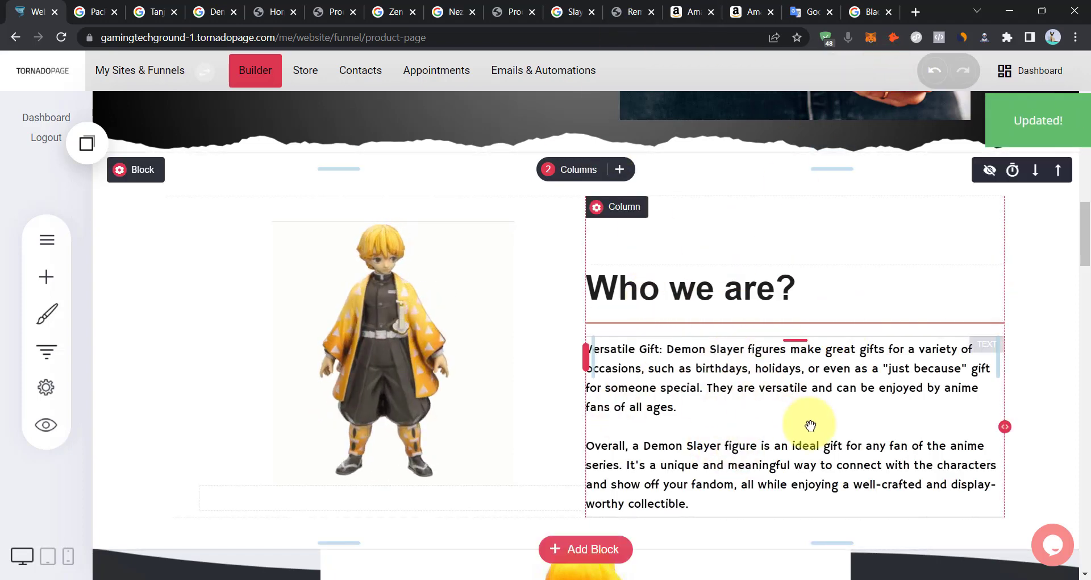
# Dictate a Greek introduction in Google Translate and replace the gift paragraphs with its English translation, "we are GamingTechGround and we have a passion for anime…".
pyautogui.scroll(9, 623, 373)
pyautogui.scroll(5, 233, 159)
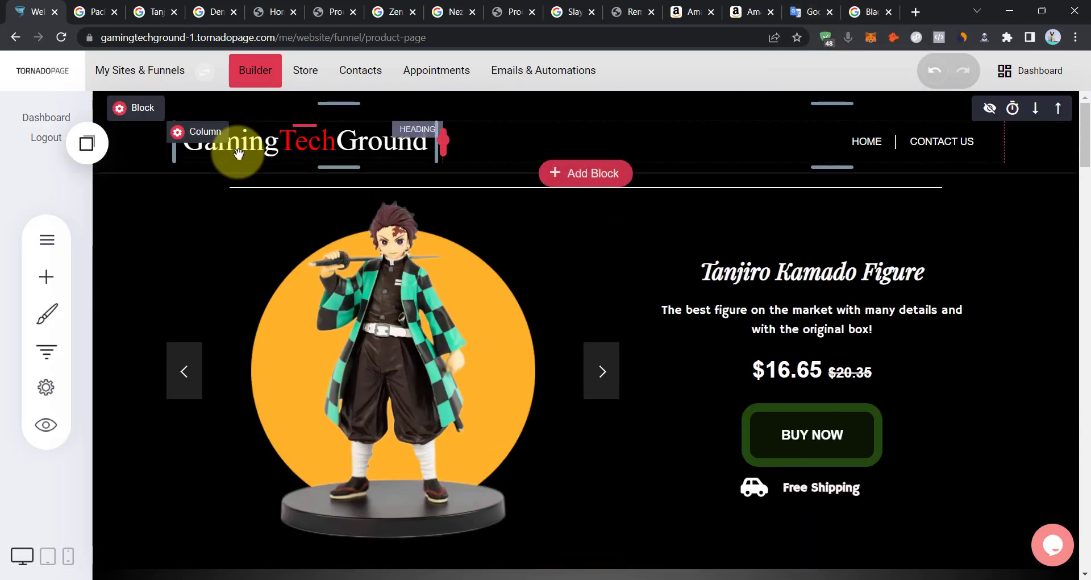
pyautogui.doubleClick(320, 142)
pyautogui.scroll(-12, 604, 462)
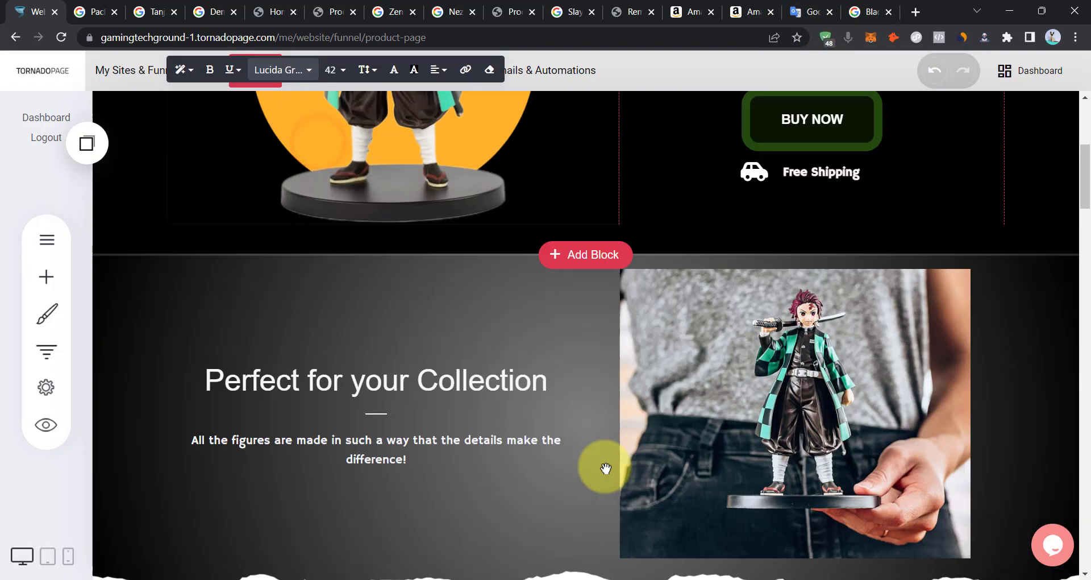
pyautogui.click(807, 11)
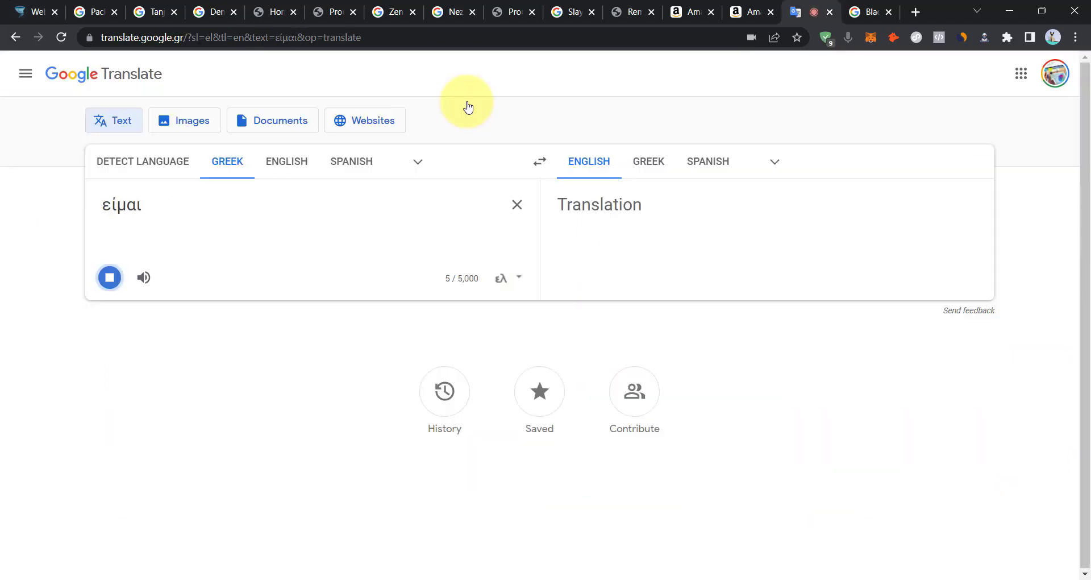
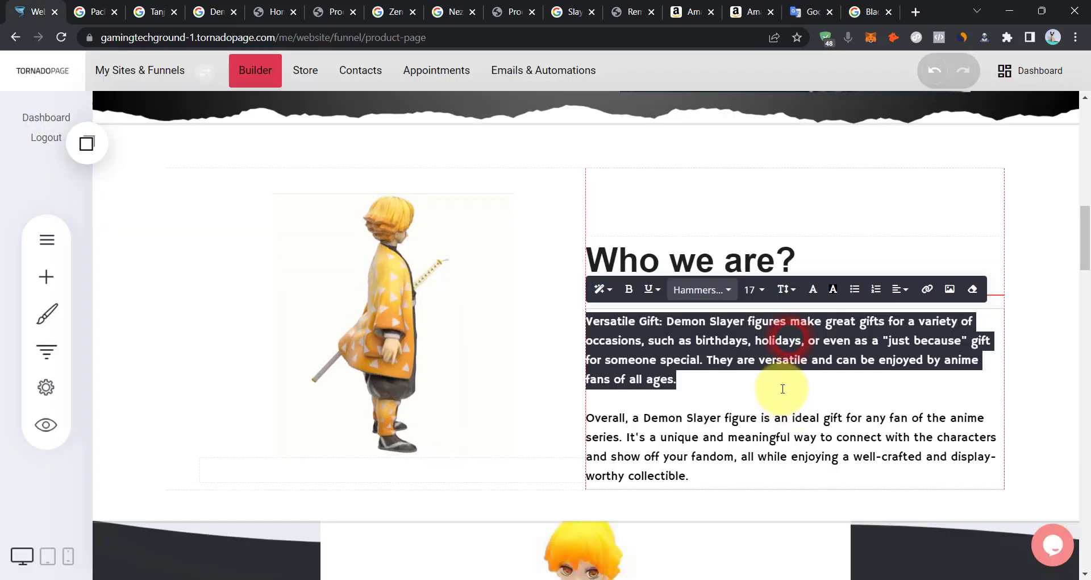
pyautogui.hotkey('ctrl', 'shift', 'End')
pyautogui.write('we are GamingTechGround and we have a passion for anime which led us to open this online store to share with you the best figures on the market')
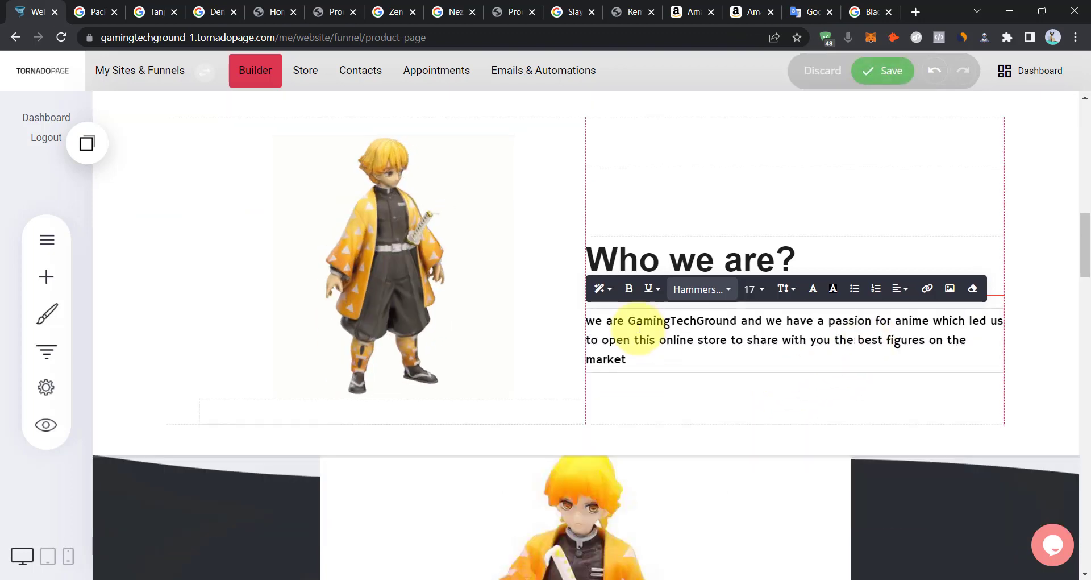
# Capitalize the opening "We" of the introduction and insert "The" before GamingTechGround.
pyautogui.write('W')
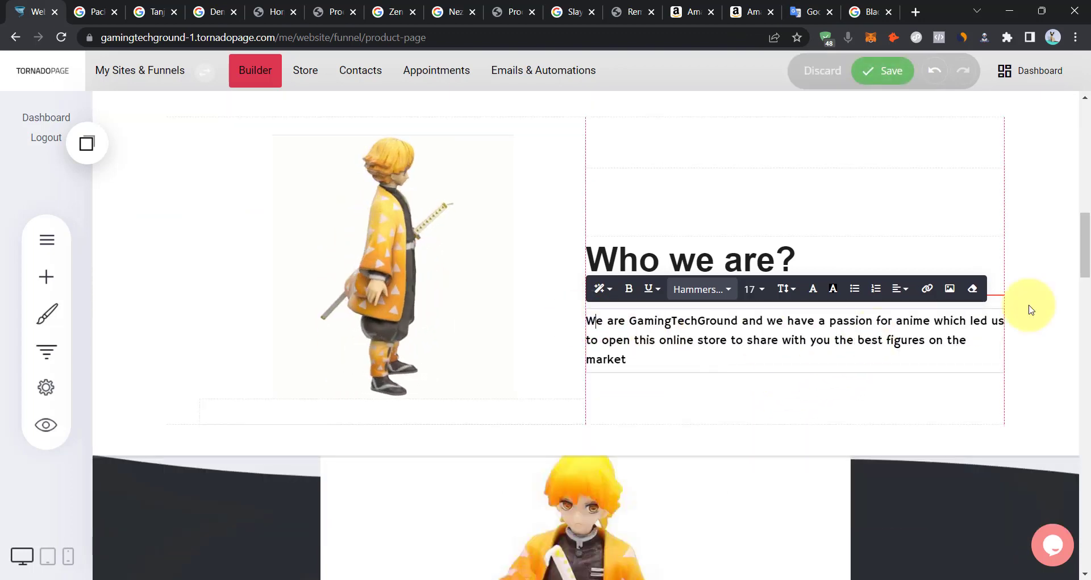
pyautogui.click(1065, 202)
pyautogui.write('The')
# Color the "Tech" part of GamingTechGround red in the introduction and end the sentence with an exclamation mark.
pyautogui.moveTo(696, 294); pyautogui.dragTo(727, 298)
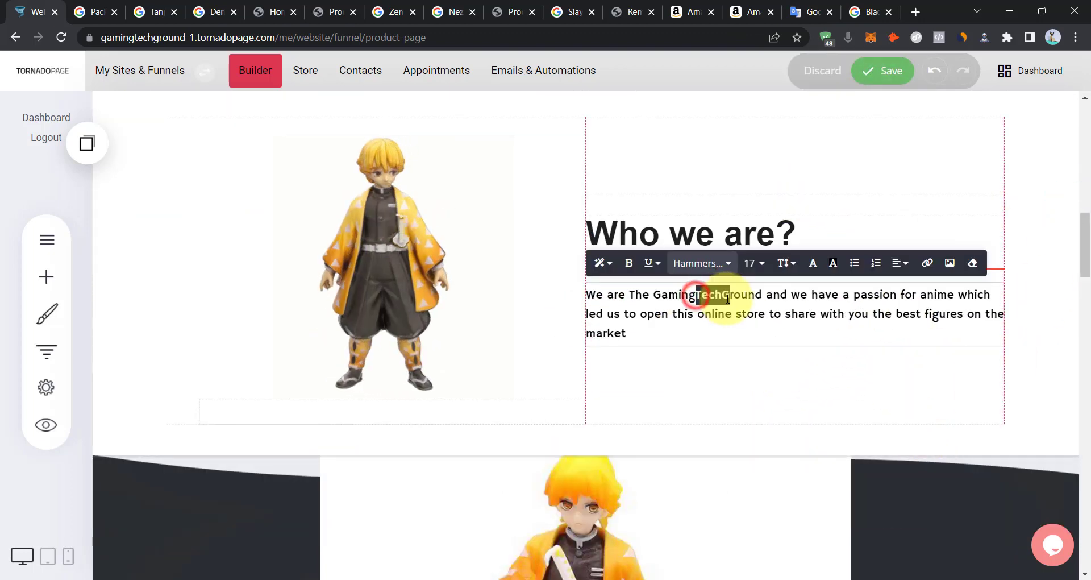
pyautogui.click(815, 264)
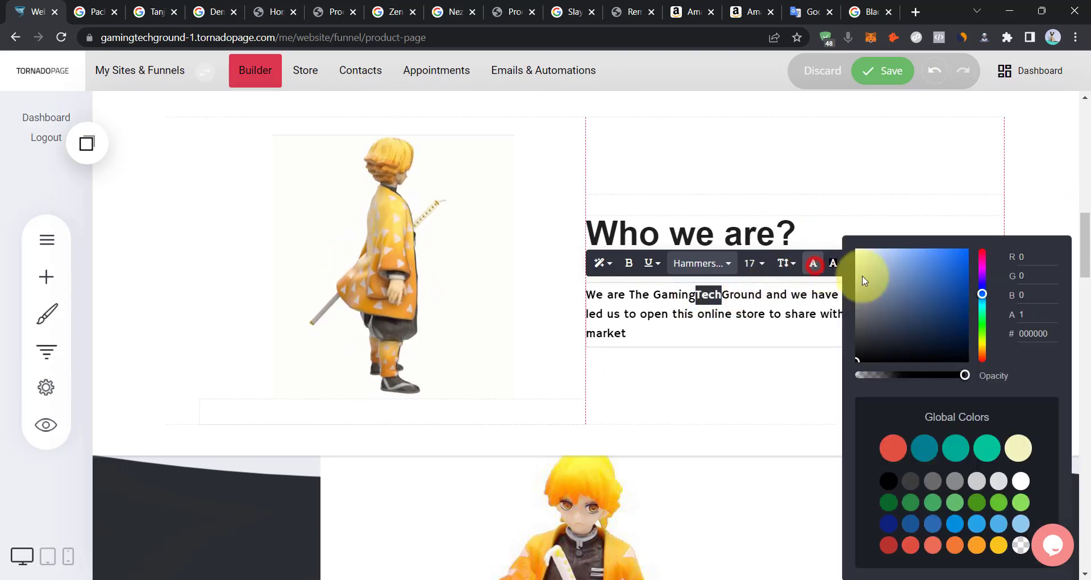
pyautogui.click(982, 250)
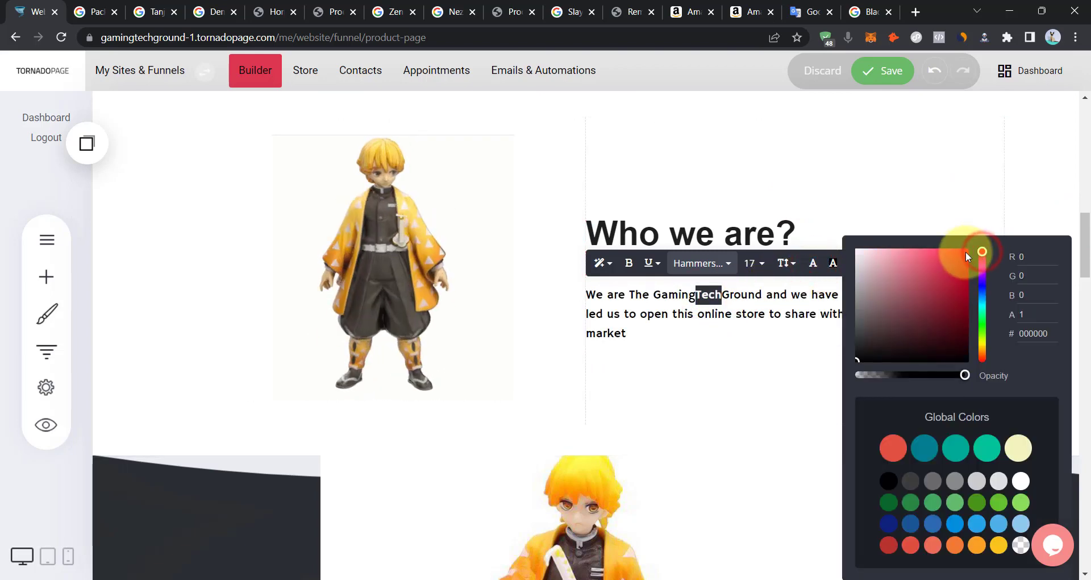
pyautogui.click(966, 251)
pyautogui.click(723, 307)
pyautogui.tripleClick(723, 306)
pyautogui.click(722, 307)
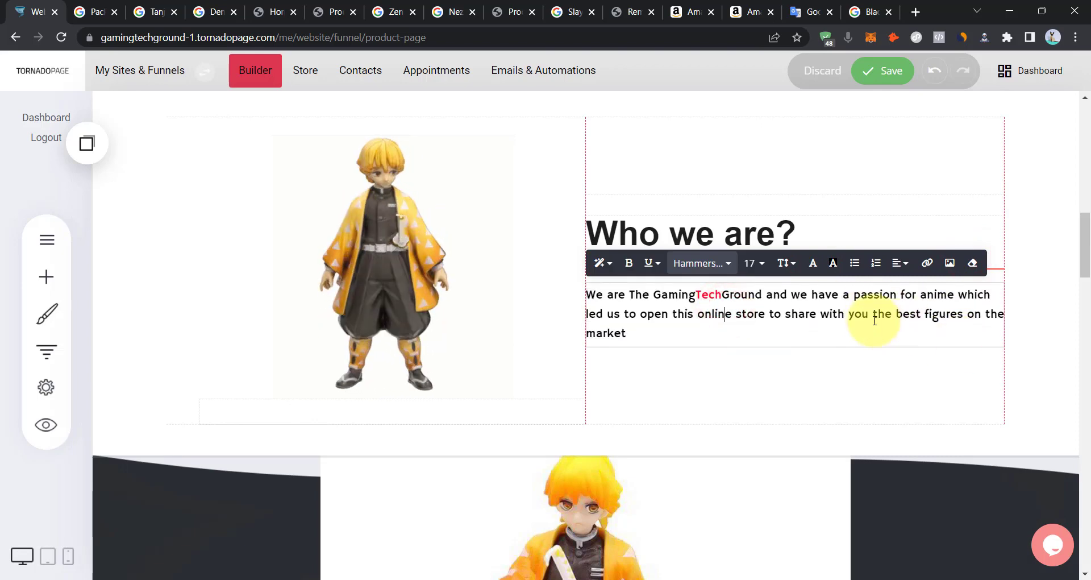
pyautogui.write('!')
pyautogui.click(1052, 260)
# Delete the Demon Slayer video below the "Free Delivery" text in the Zenitsu figure block.
pyautogui.moveTo(1086, 243); pyautogui.dragTo(1070, 397)
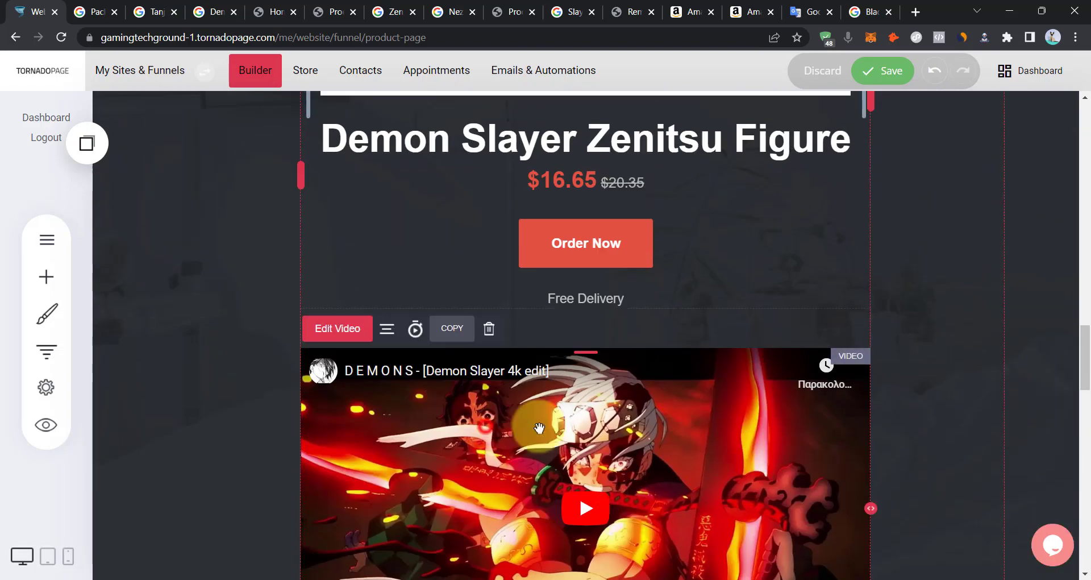
pyautogui.click(489, 328)
pyautogui.click(696, 323)
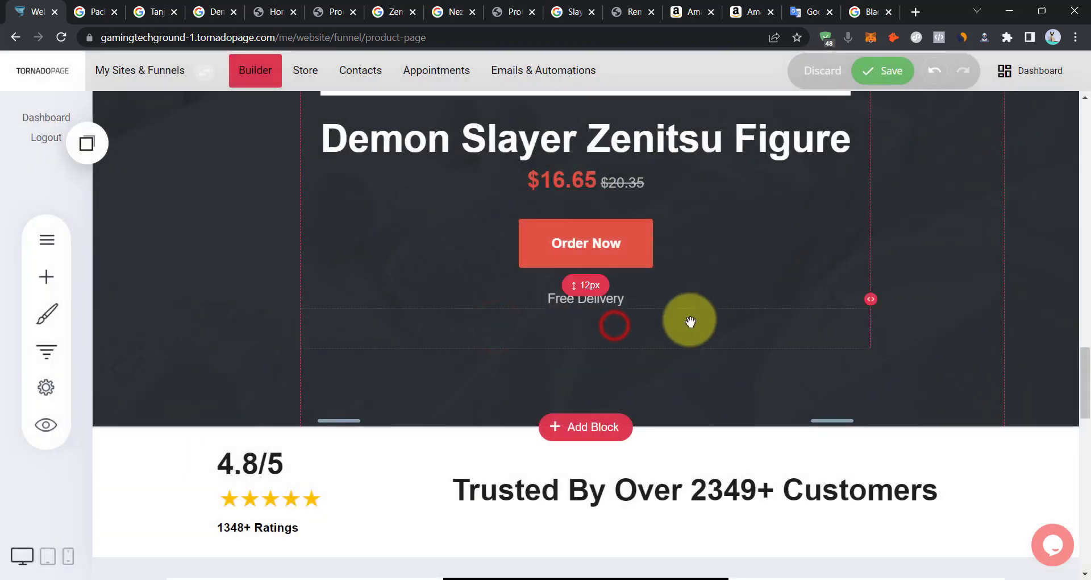
# Delete the three-column block containing Fact 1, Fact 2 and Fact 3 below the customer ratings.
pyautogui.scroll(-7, 312, 355)
pyautogui.scroll(1, 154, 303)
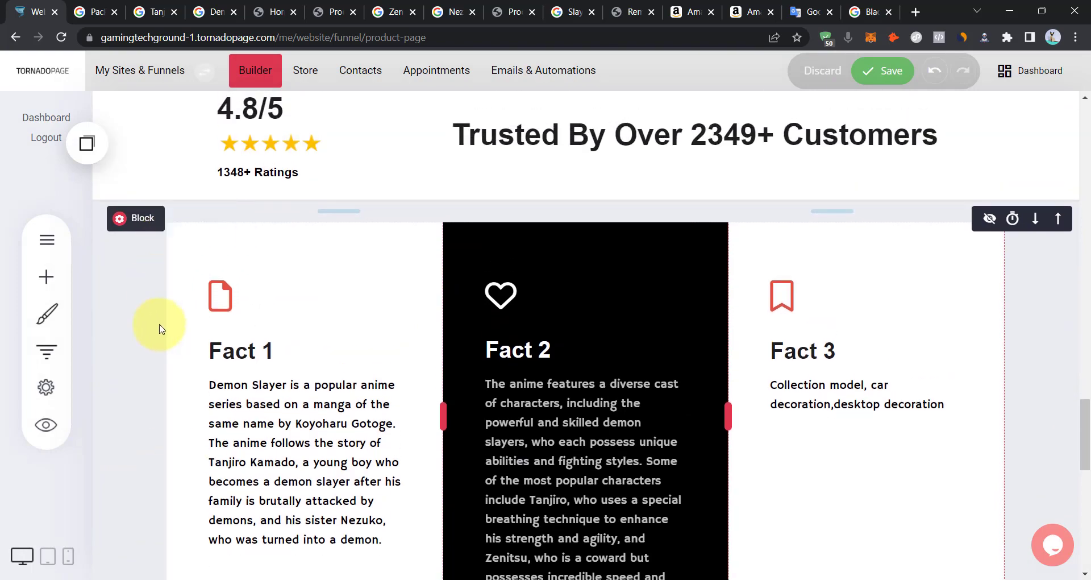
pyautogui.moveTo(1088, 390); pyautogui.dragTo(1081, 450)
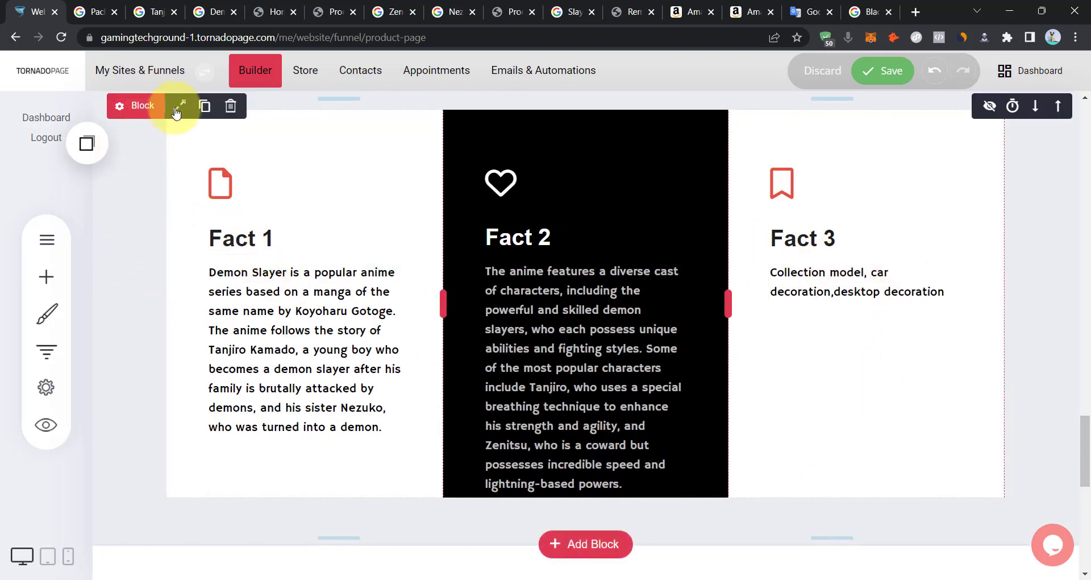
pyautogui.moveTo(155, 104)
pyautogui.click(225, 107)
pyautogui.click(601, 331)
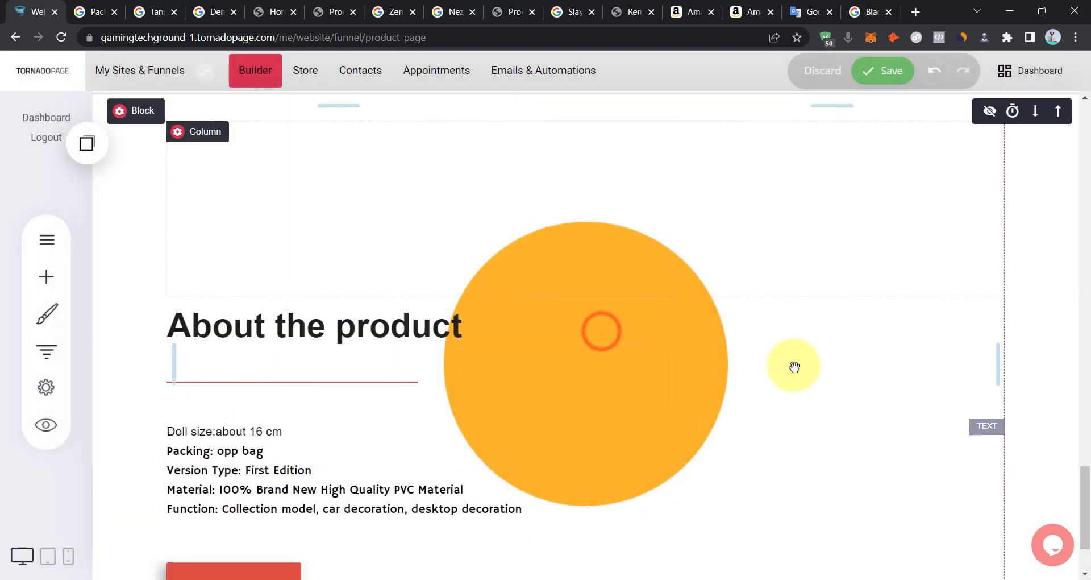
# Review the page from the "Who we are?" section through the Zenitsu figure block to the customer ratings.
pyautogui.scroll(15, 795, 367)
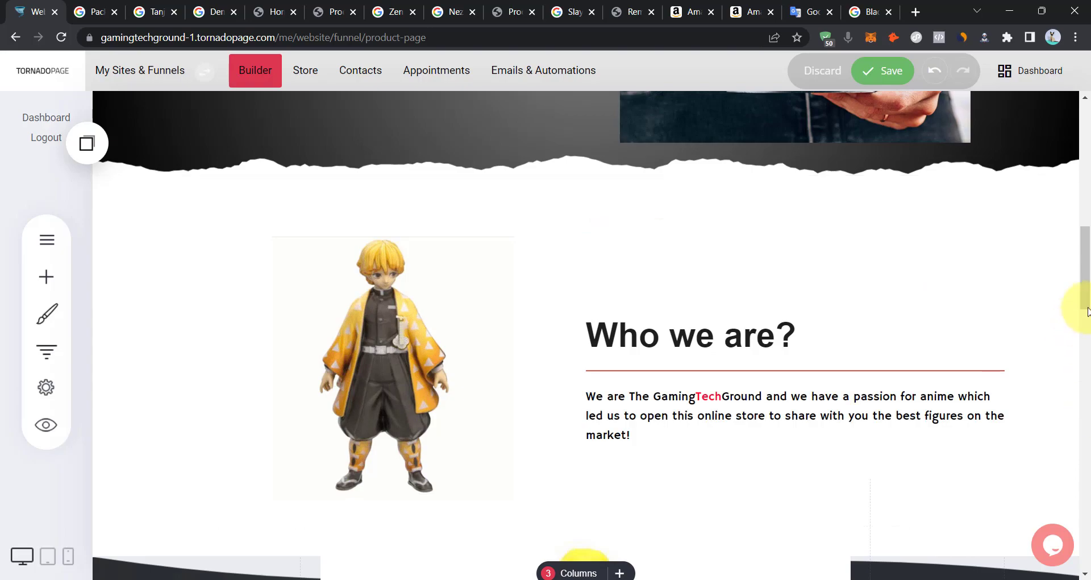
pyautogui.moveTo(1086, 312); pyautogui.dragTo(1080, 349)
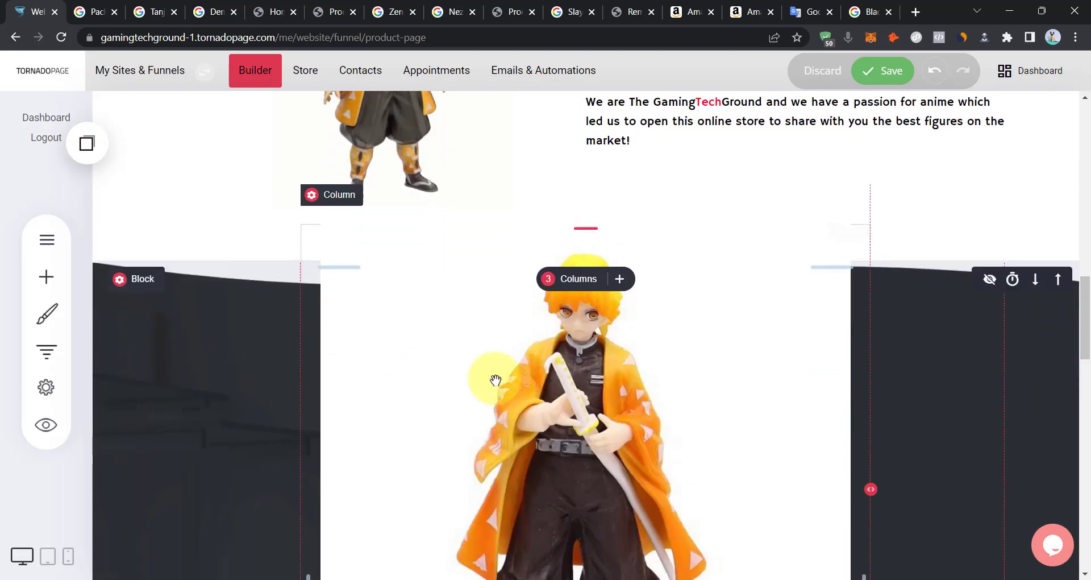
pyautogui.scroll(-4, 412, 380)
pyautogui.scroll(-8, 377, 333)
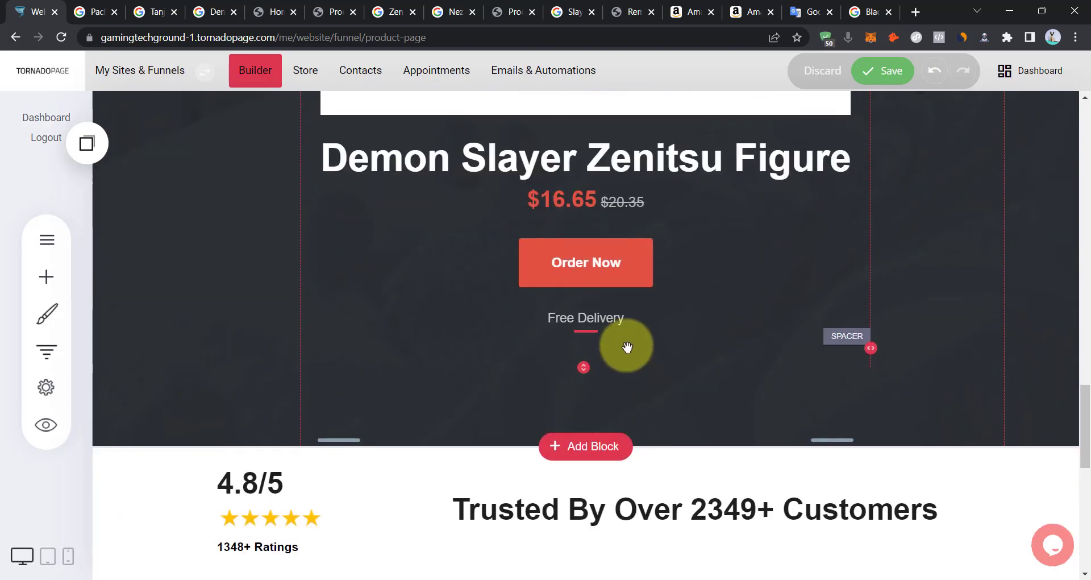
pyautogui.scroll(9, 531, 287)
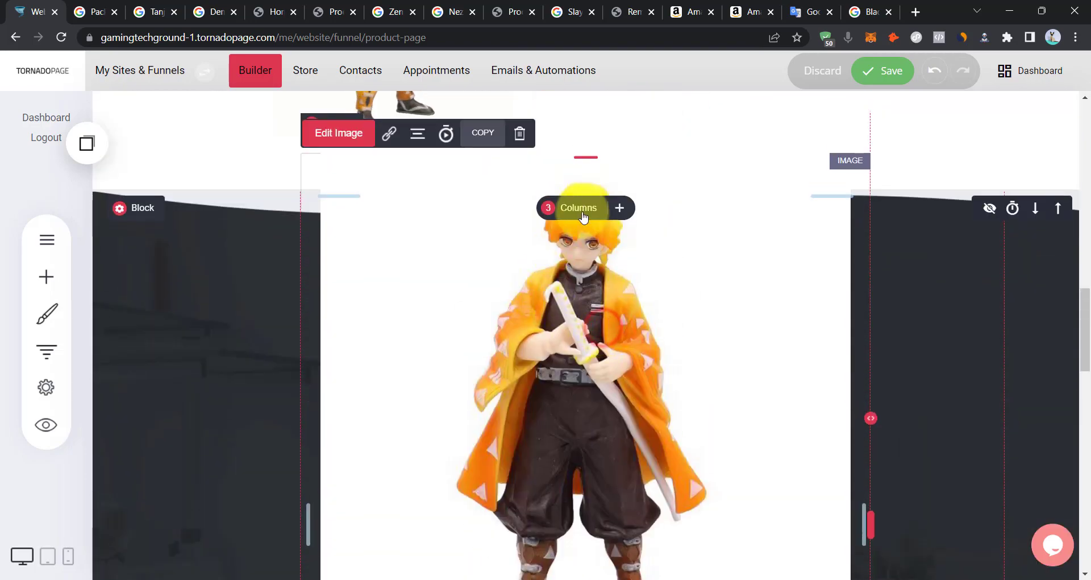
# Split the dark Zenitsu figure block below "Who we are?" into two columns.
pyautogui.scroll(-6, 763, 394)
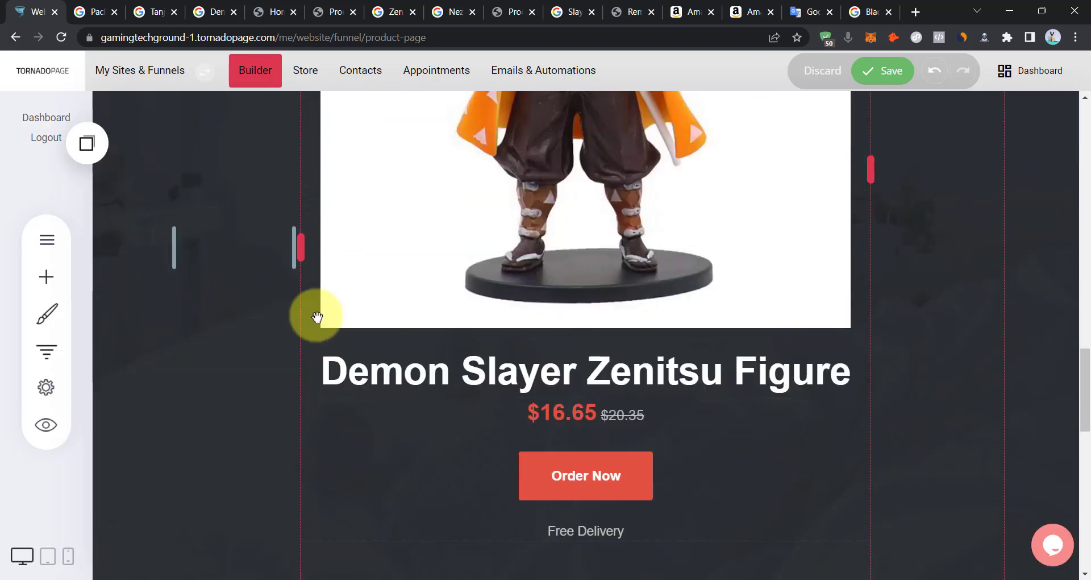
pyautogui.scroll(-9, 591, 272)
pyautogui.click(582, 349)
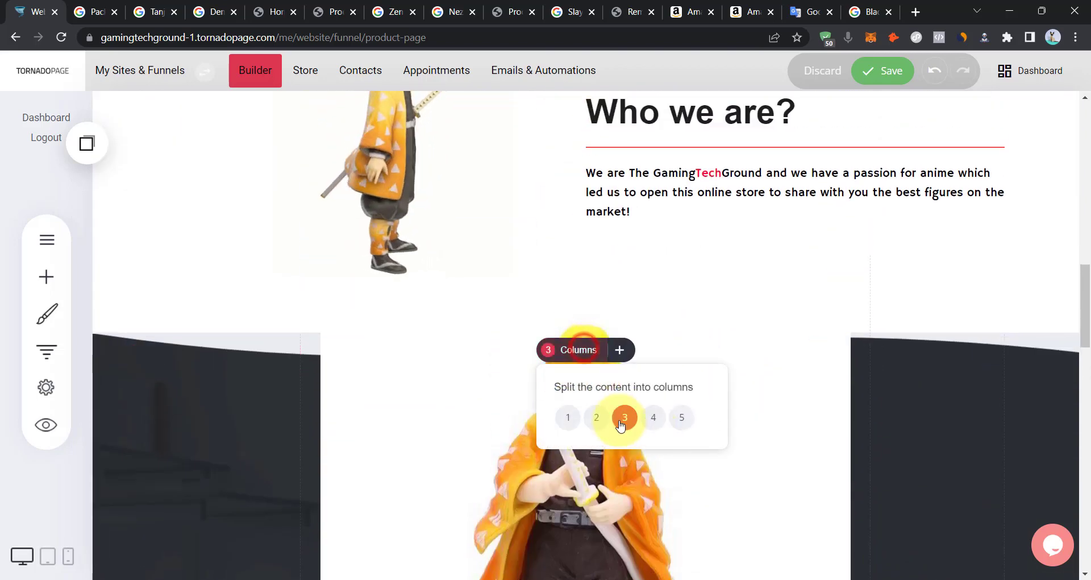
pyautogui.click(597, 417)
pyautogui.scroll(-3, 221, 460)
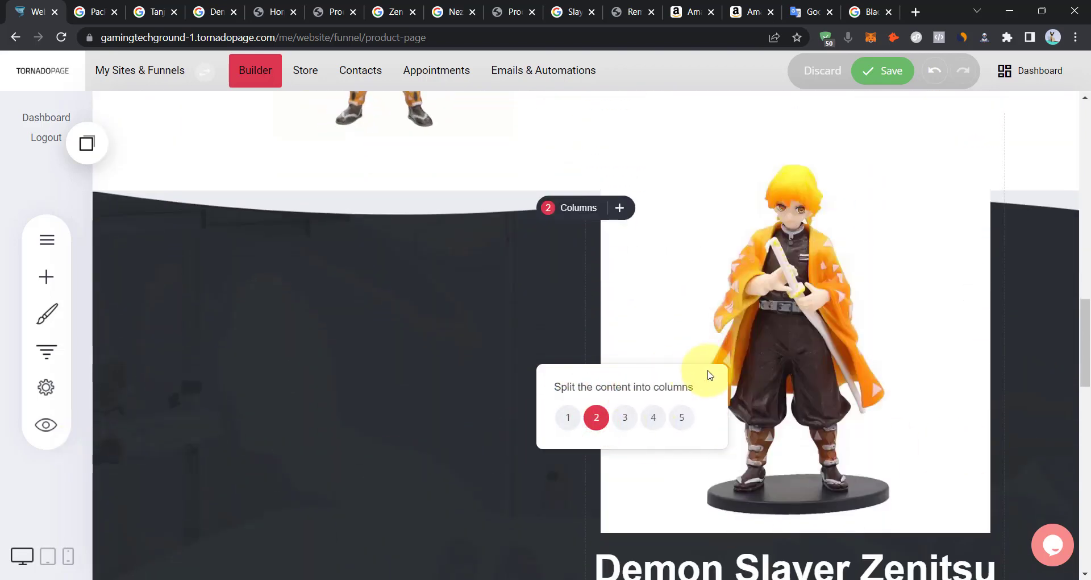
# Delete the Zenitsu figure image above the product title in the dark block.
pyautogui.scroll(-1, 843, 419)
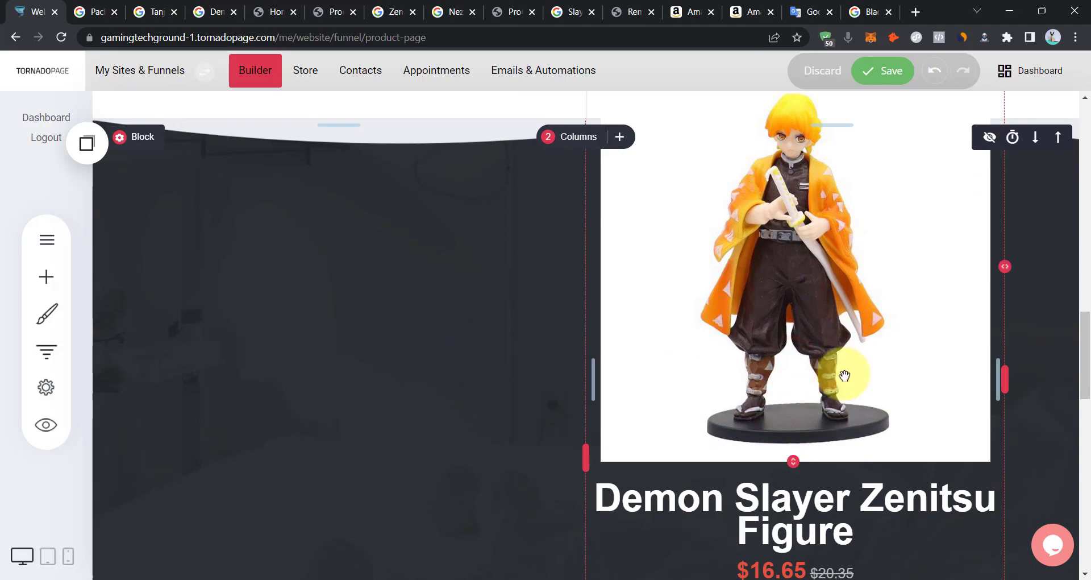
pyautogui.scroll(2, 845, 375)
pyautogui.click(804, 194)
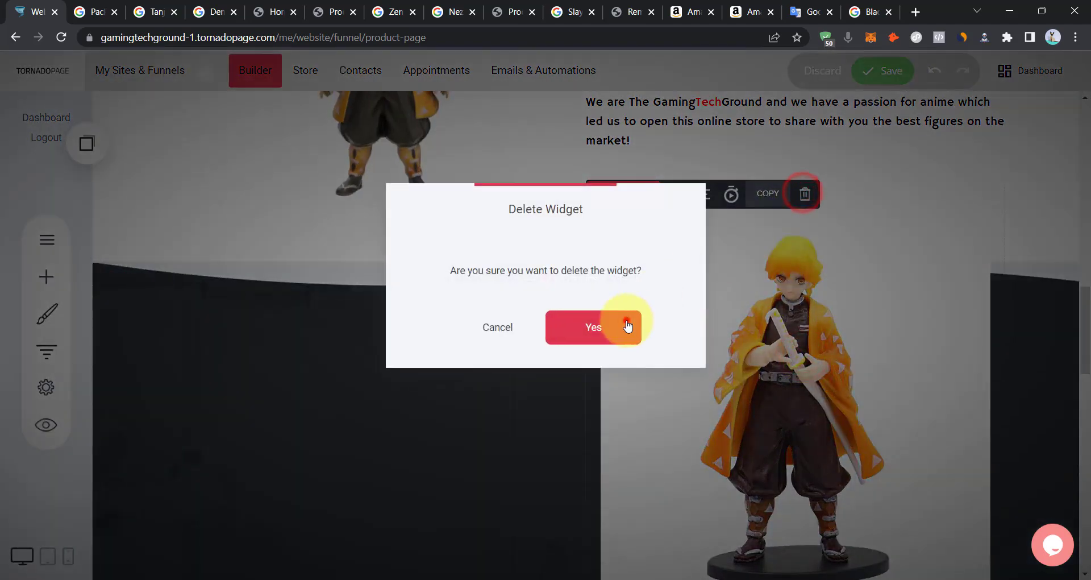
pyautogui.click(626, 325)
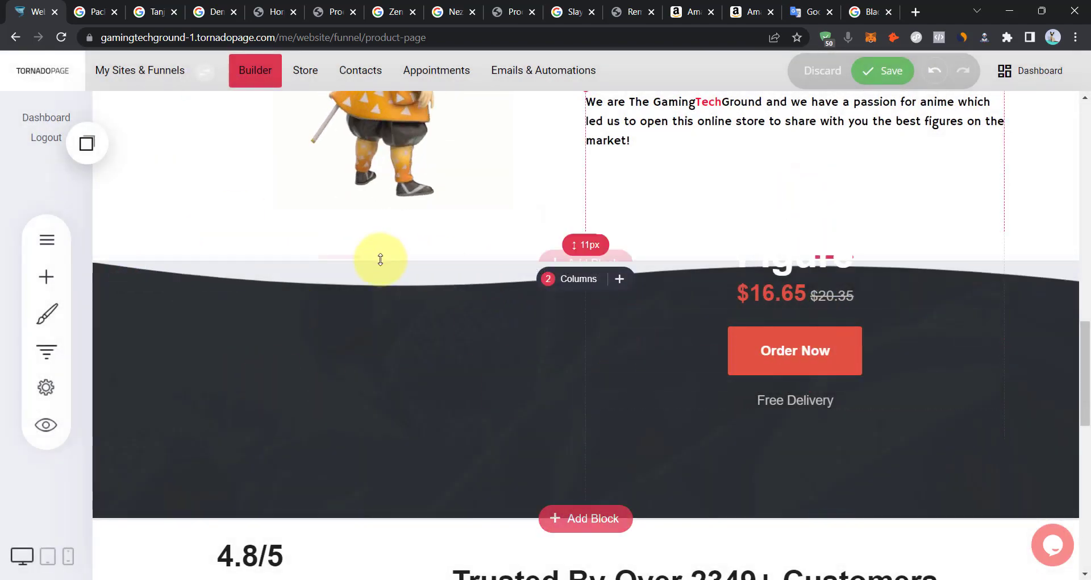
# Insert the "We worked with them. Some of our customers." block from the Services category below the dark order block.
pyautogui.moveTo(1085, 348)
pyautogui.mouseDown()
pyautogui.moveTo(1087, 326)
pyautogui.moveTo(1083, 356)
pyautogui.mouseUp()
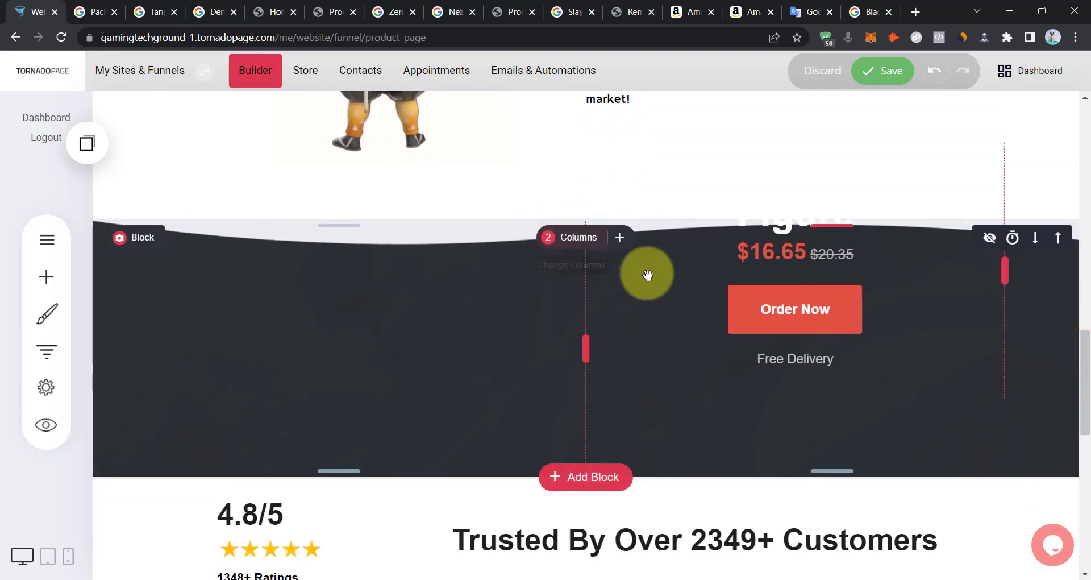
pyautogui.click(615, 475)
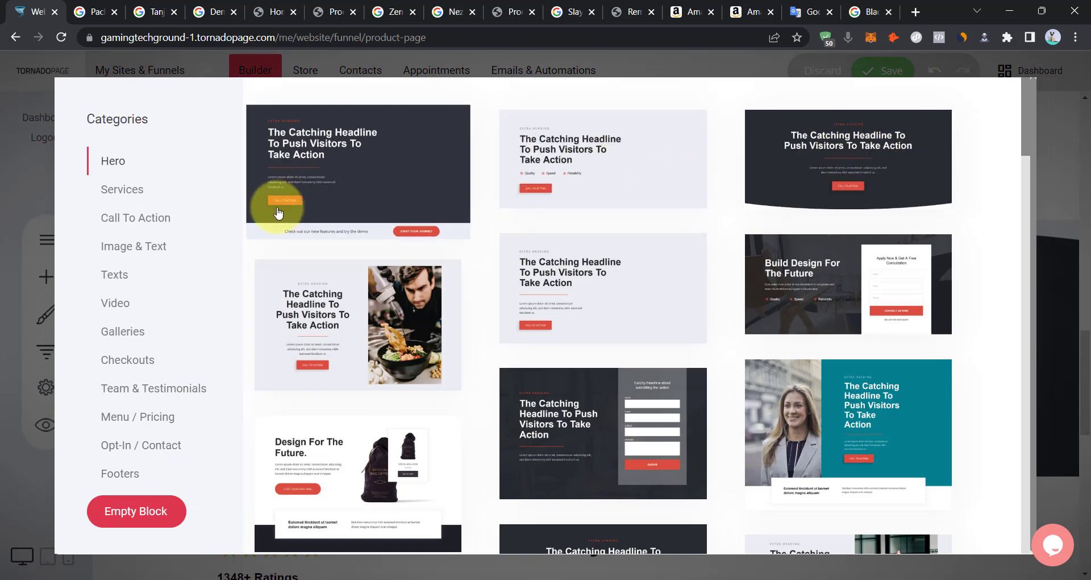
pyautogui.scroll(-5, 819, 435)
pyautogui.scroll(-3, 698, 338)
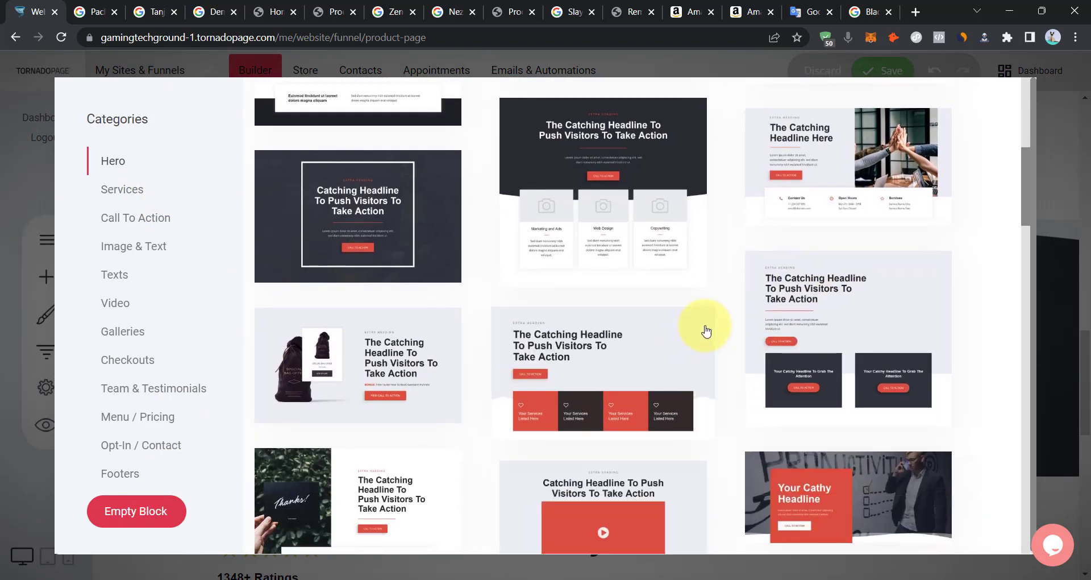
pyautogui.scroll(-4, 704, 330)
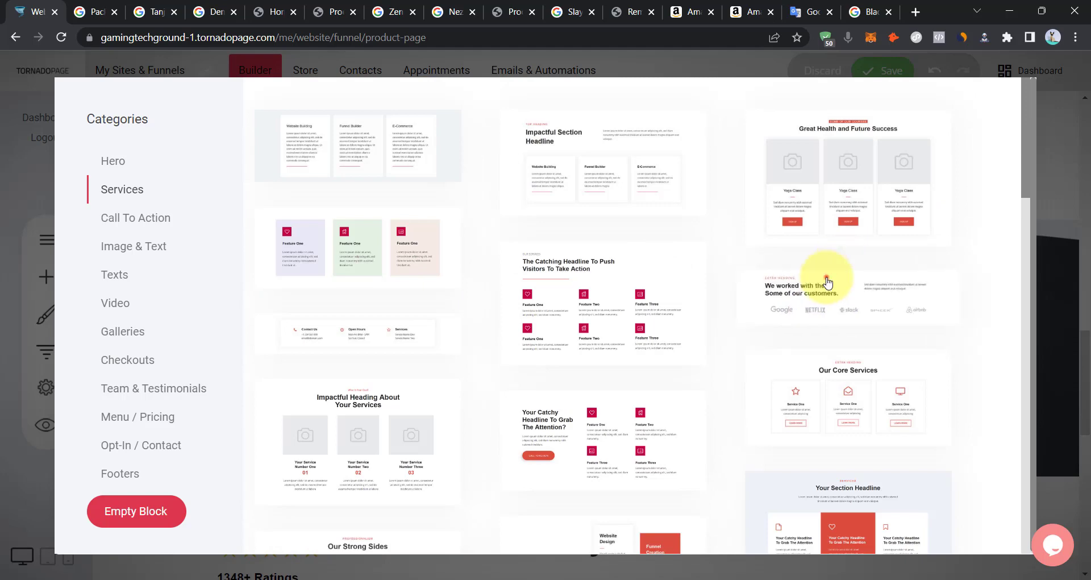
pyautogui.click(817, 280)
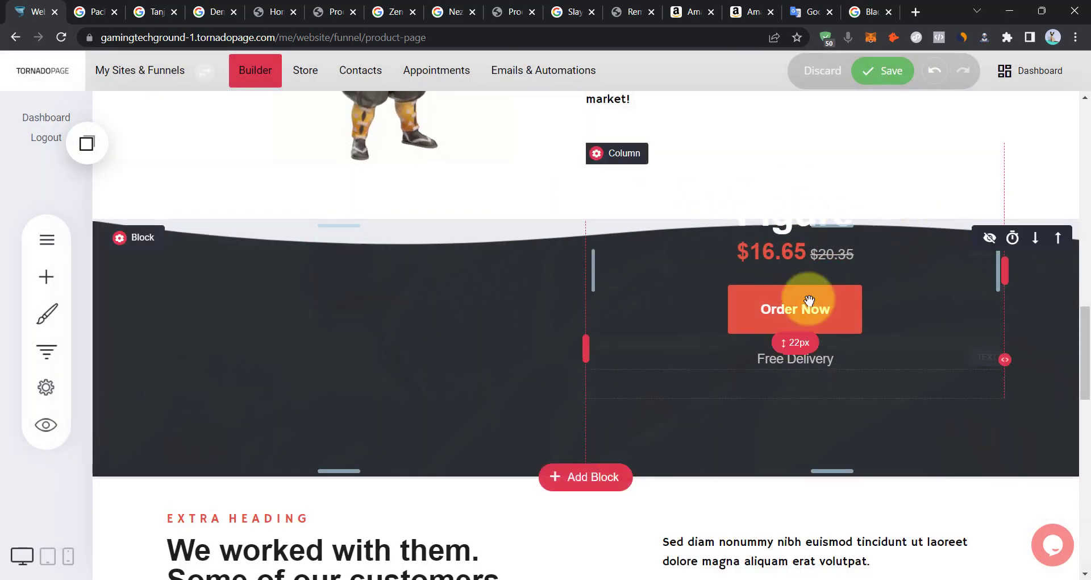
# Delete the dark block containing the Zenitsu figure price, Order Now button and Free Delivery text.
pyautogui.moveTo(151, 239)
pyautogui.click(228, 244)
pyautogui.click(592, 324)
# Translate the Greek contact sentence in Google Translate and add "If you have any questions you can contact us!" below the introduction.
pyautogui.scroll(1, 789, 261)
pyautogui.scroll(4, 788, 261)
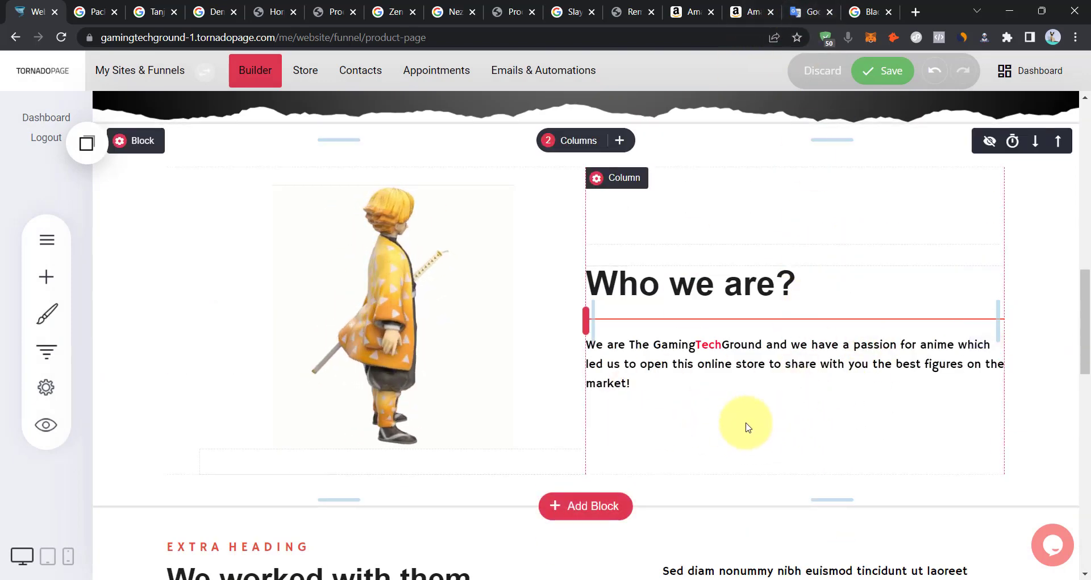
pyautogui.click(795, 17)
pyautogui.click(111, 332)
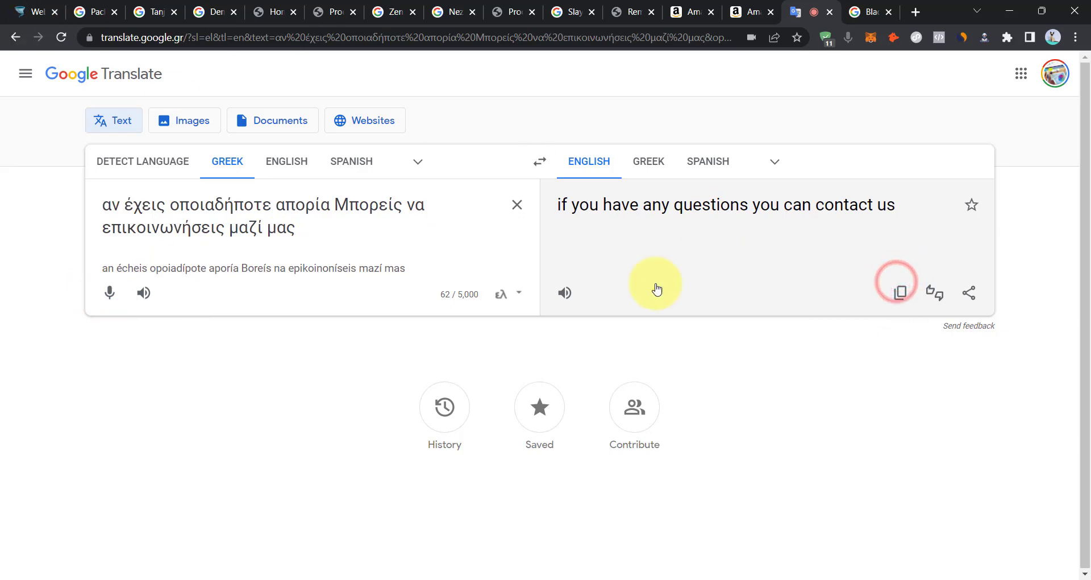
pyautogui.click(28, 17)
# Add a "Send Us Message" button below the contact sentence and link it to the "Contact us" popup.
pyautogui.click(44, 276)
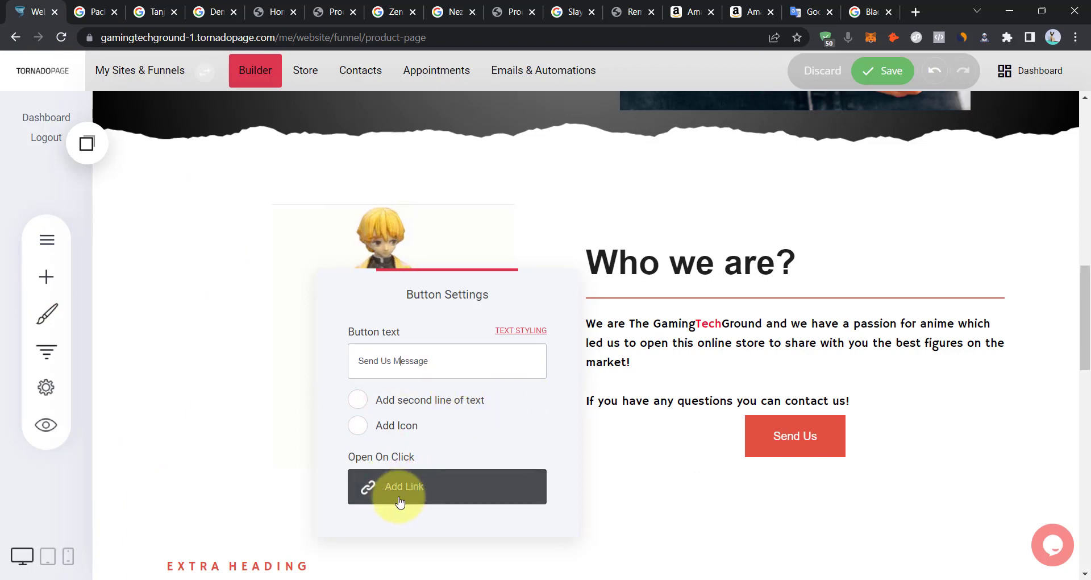
pyautogui.click(400, 499)
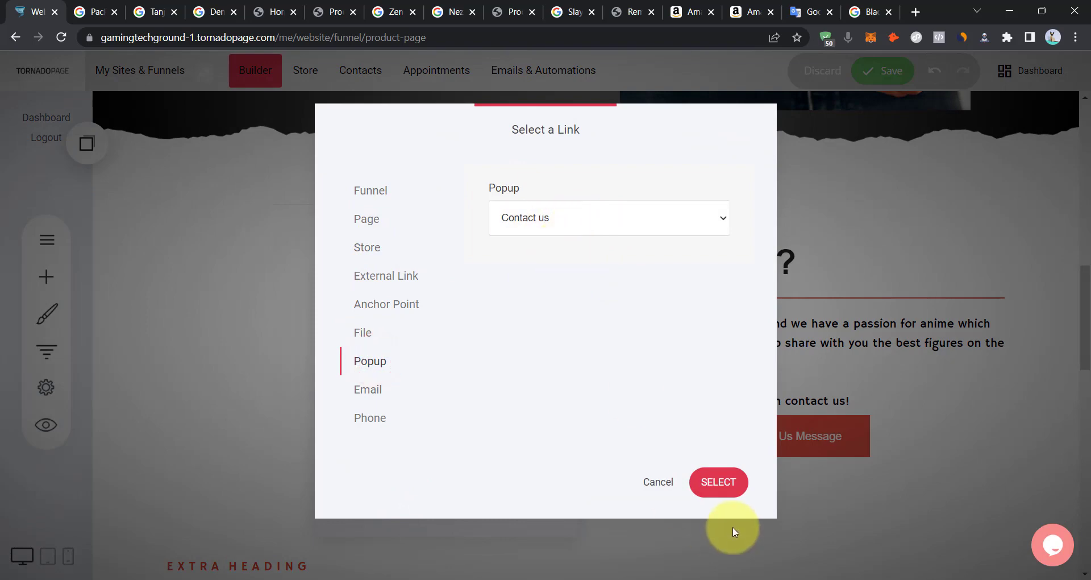
pyautogui.click(733, 481)
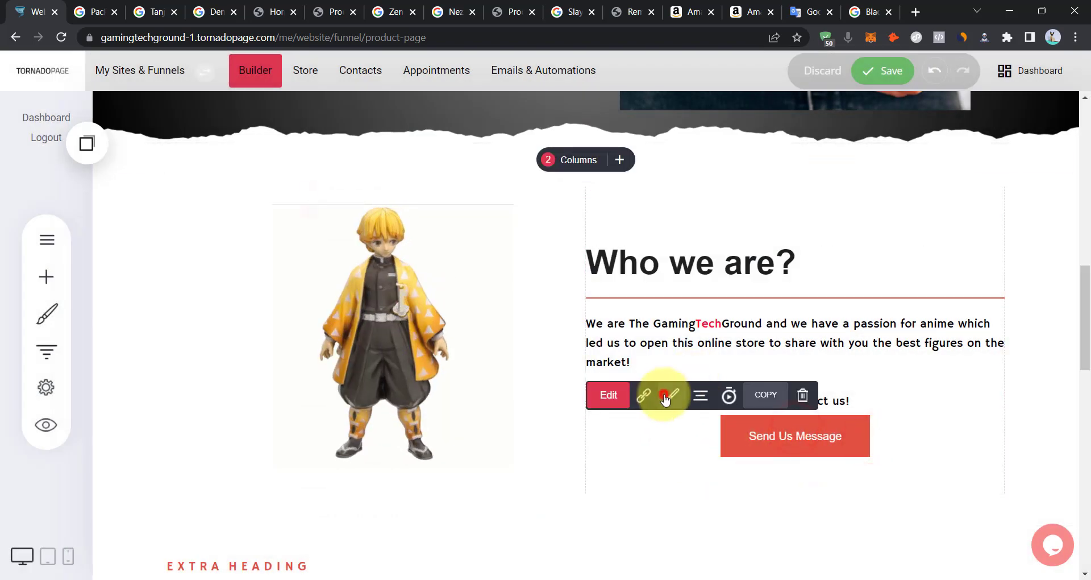
# Change the "Send Us Message" button's color to a dark olive yellow.
pyautogui.click(671, 395)
pyautogui.click(296, 174)
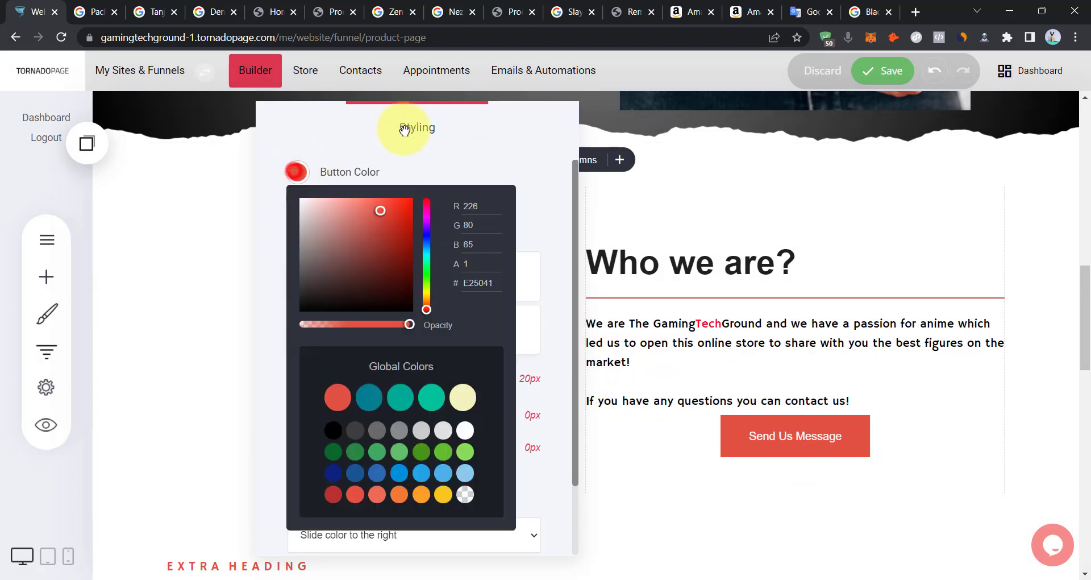
pyautogui.click(428, 293)
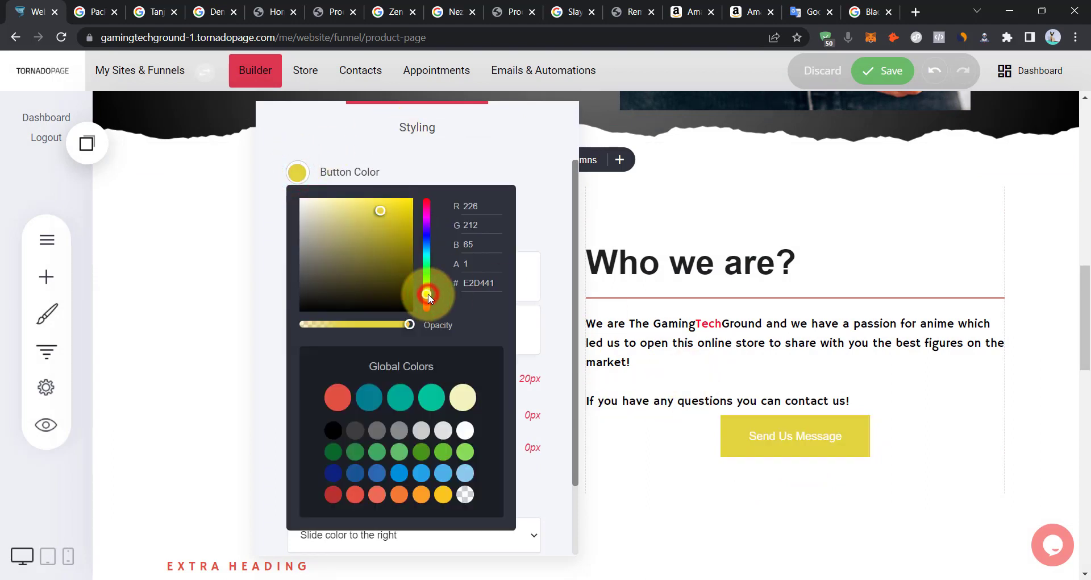
pyautogui.moveTo(386, 217)
pyautogui.mouseDown()
pyautogui.moveTo(431, 190)
pyautogui.moveTo(397, 231)
pyautogui.mouseUp()
pyautogui.click(496, 161)
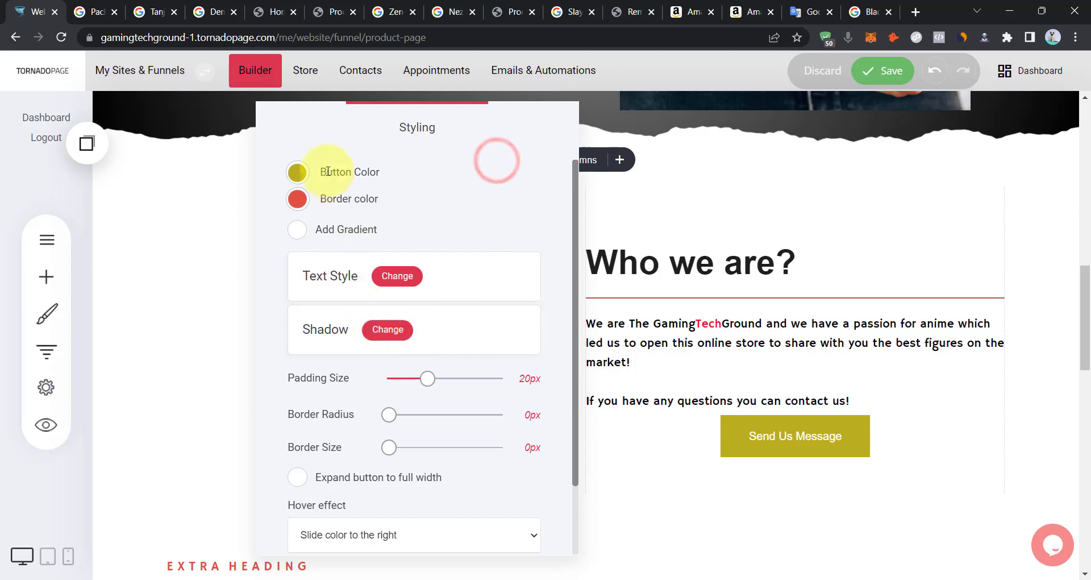
# Give the "Send Us Message" button a near-black border (060606) with a 5px border size and a 16px border radius.
pyautogui.click(304, 198)
pyautogui.click(451, 136)
pyautogui.moveTo(422, 126); pyautogui.dragTo(610, 121)
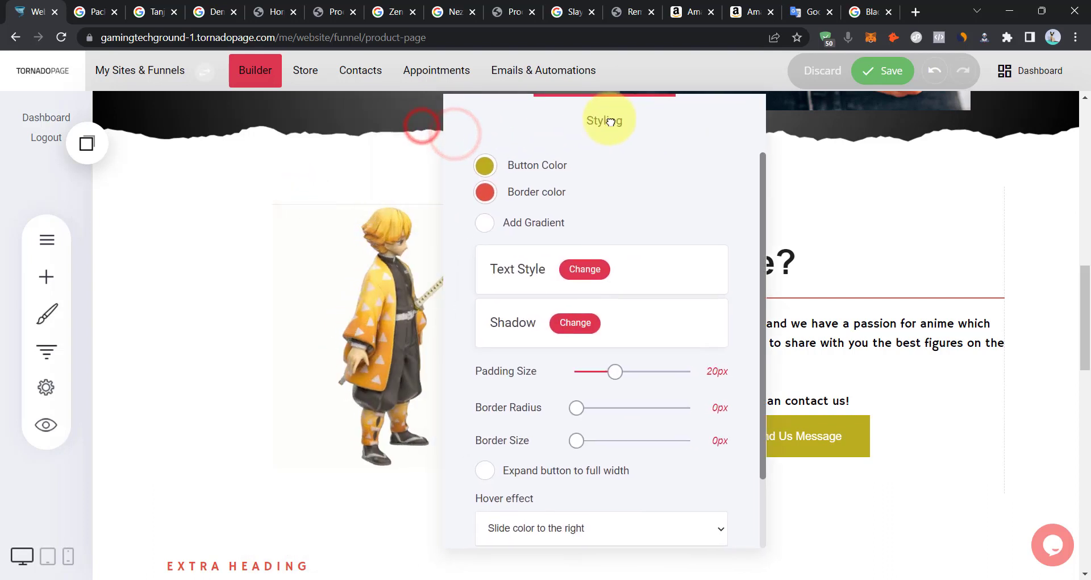
pyautogui.click(485, 192)
pyautogui.moveTo(533, 301); pyautogui.dragTo(484, 343)
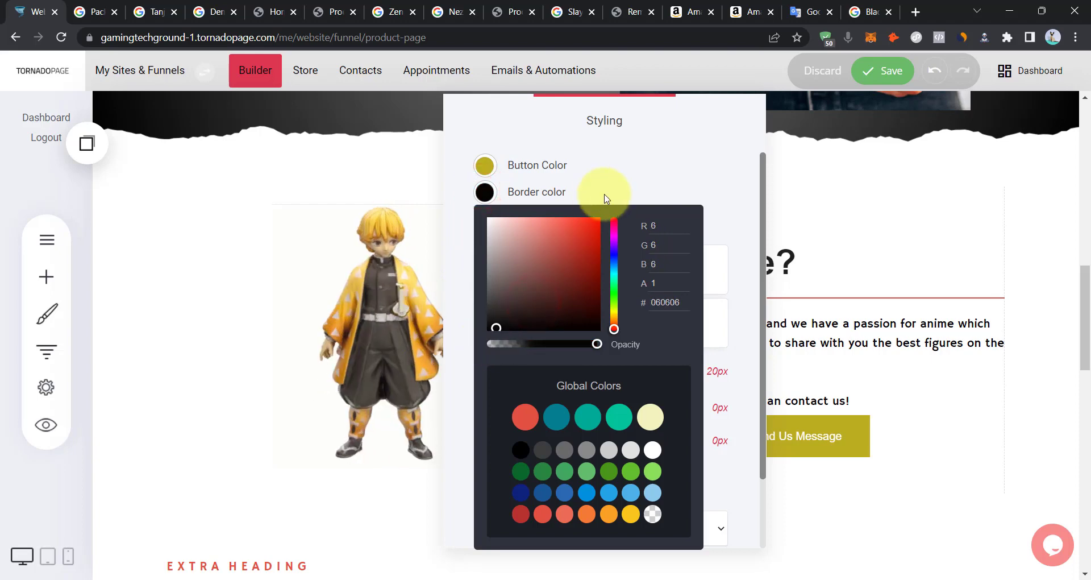
pyautogui.click(623, 181)
pyautogui.moveTo(576, 440); pyautogui.dragTo(585, 440)
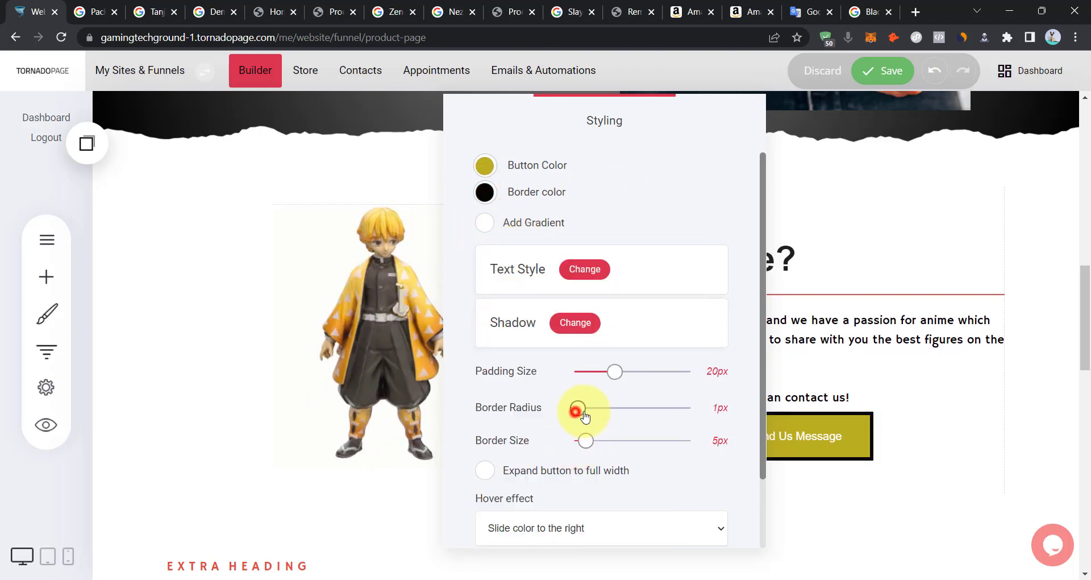
pyautogui.moveTo(585, 446); pyautogui.dragTo(588, 444)
# Set the "Send Us Message" button's hover color to dark red 641C14 and save the page.
pyautogui.scroll(-3, 650, 498)
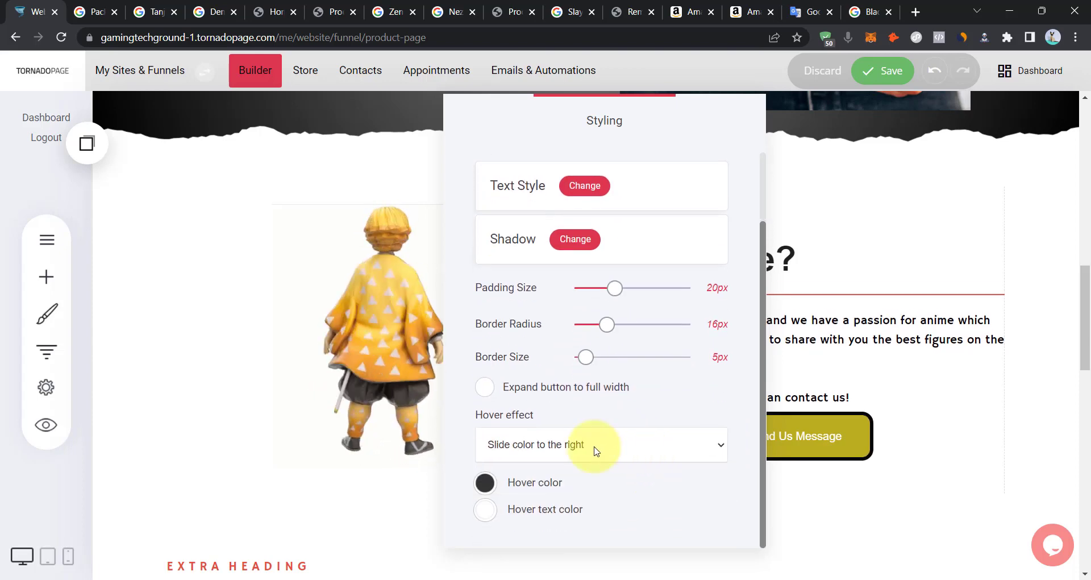
pyautogui.click(483, 486)
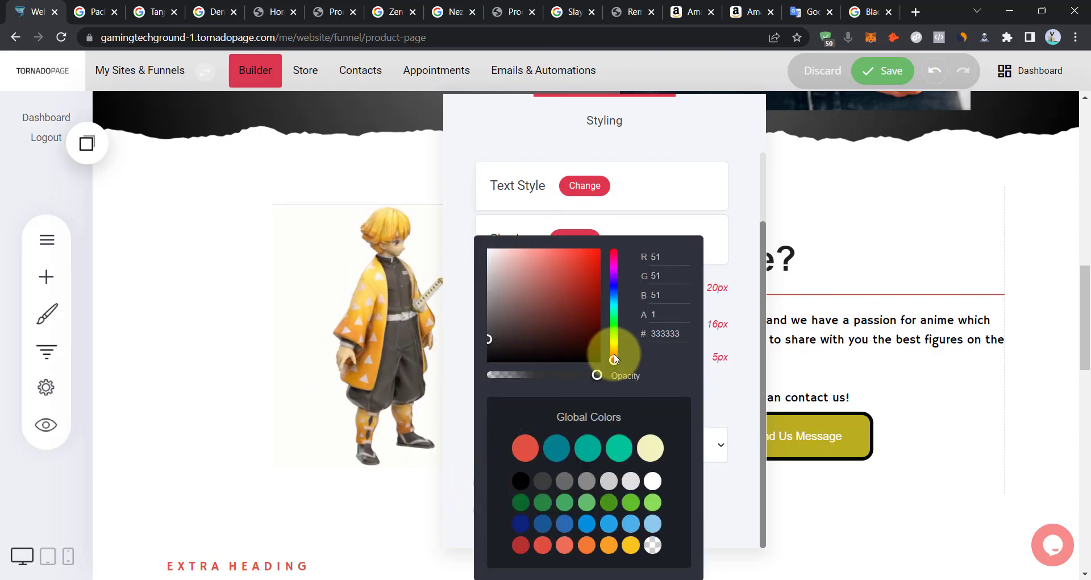
pyautogui.moveTo(514, 317); pyautogui.dragTo(574, 321)
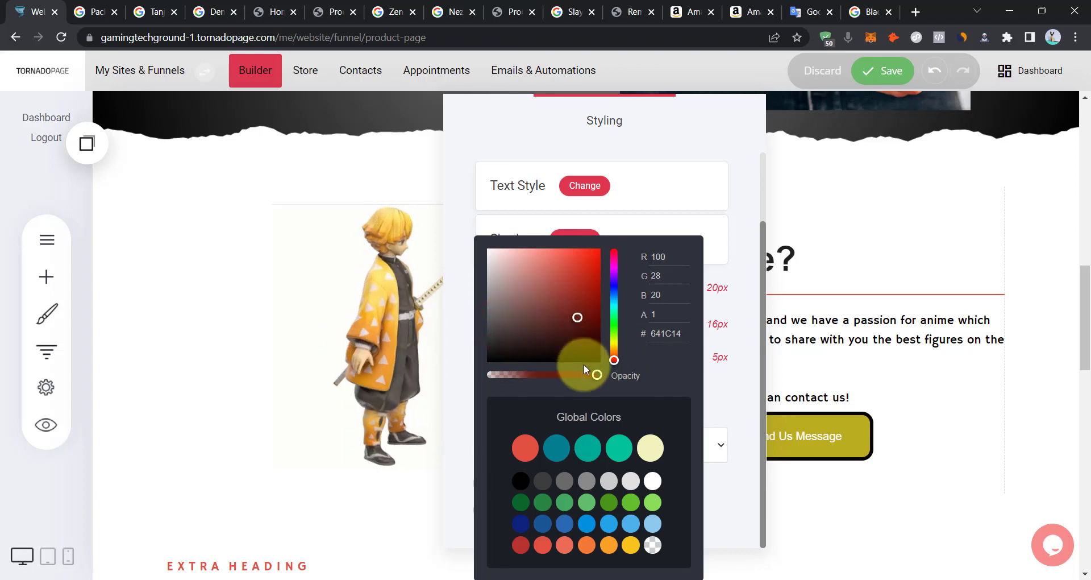
pyautogui.click(730, 246)
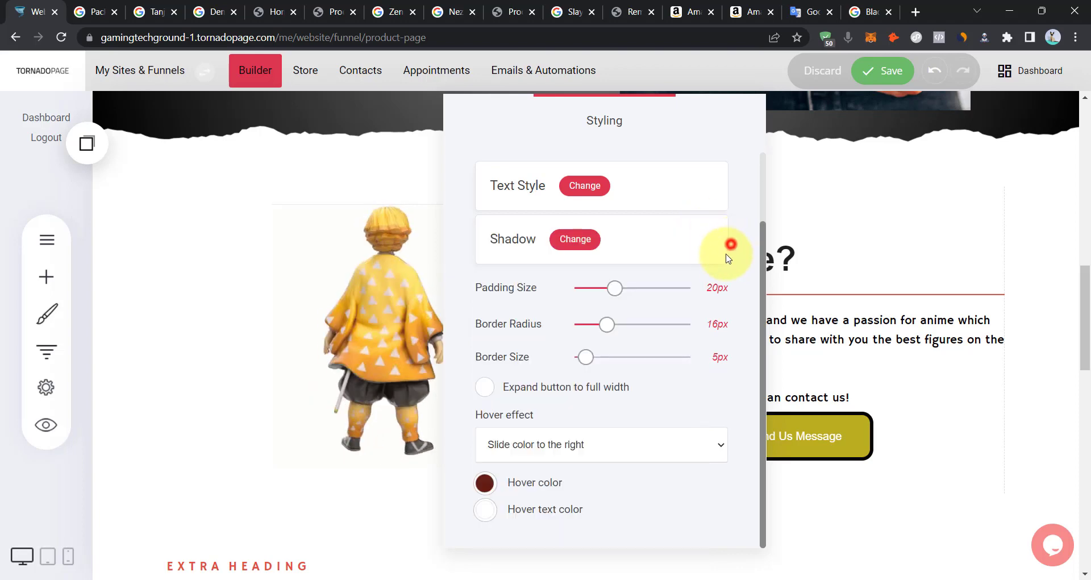
pyautogui.click(813, 319)
pyautogui.click(889, 71)
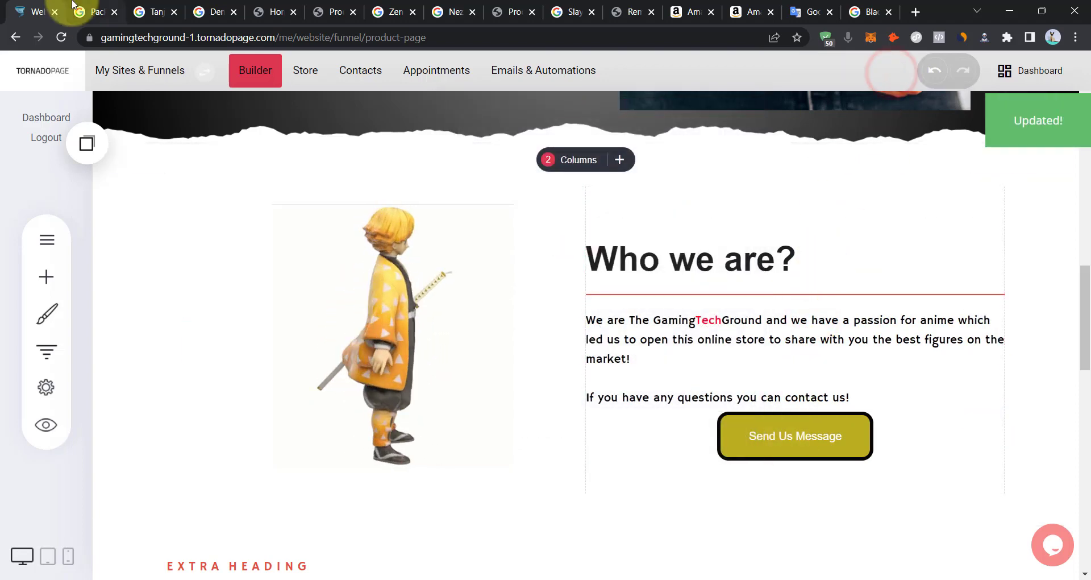
# Replace the "We worked with them. Some of our customers." heading with "What is our purpose".
pyautogui.scroll(-3, 689, 370)
pyautogui.scroll(-3, 662, 352)
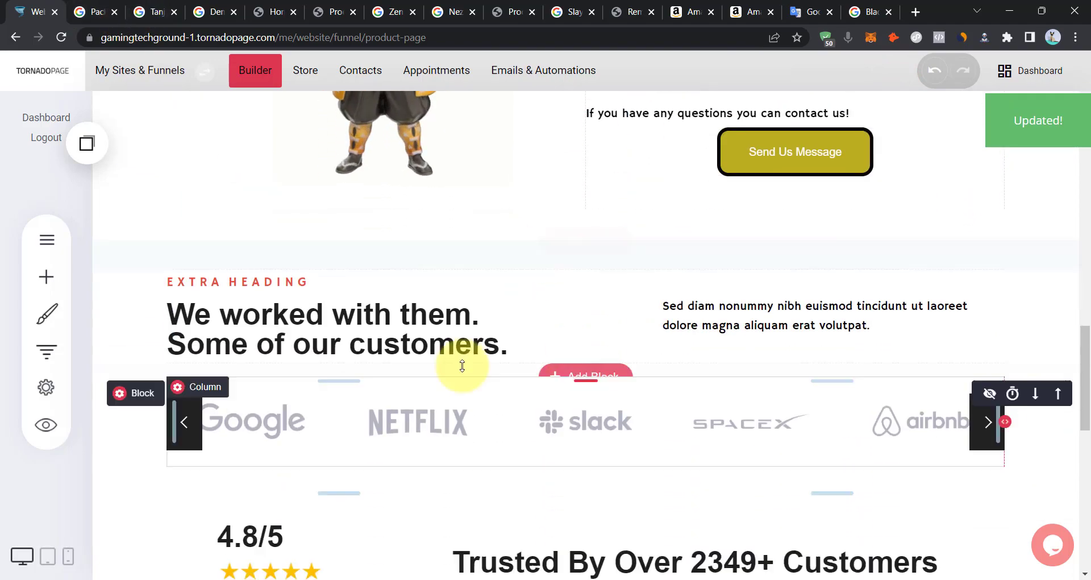
pyautogui.scroll(6, 706, 322)
pyautogui.scroll(-6, 629, 444)
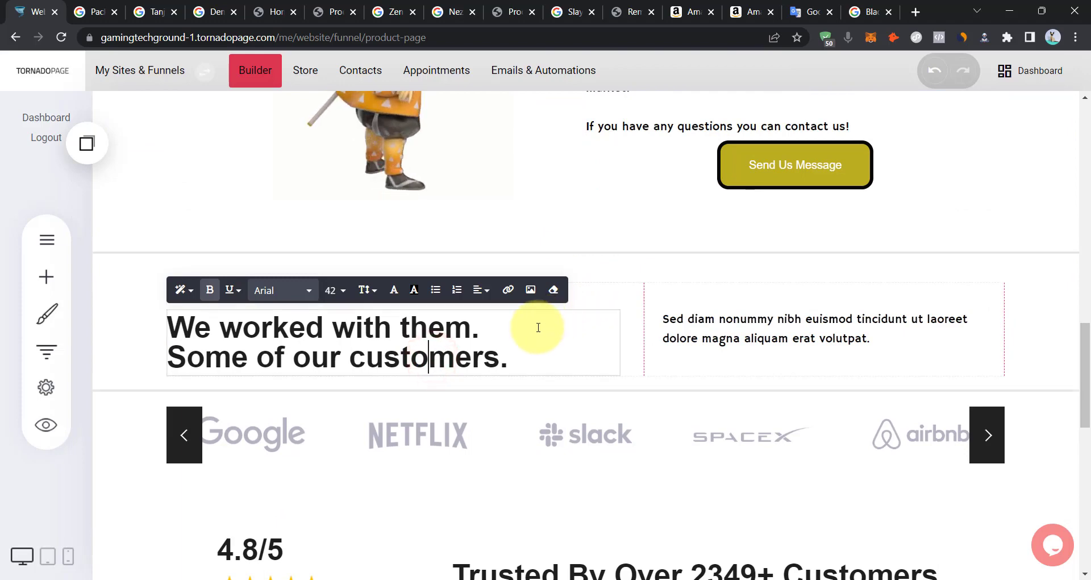
pyautogui.click(826, 38)
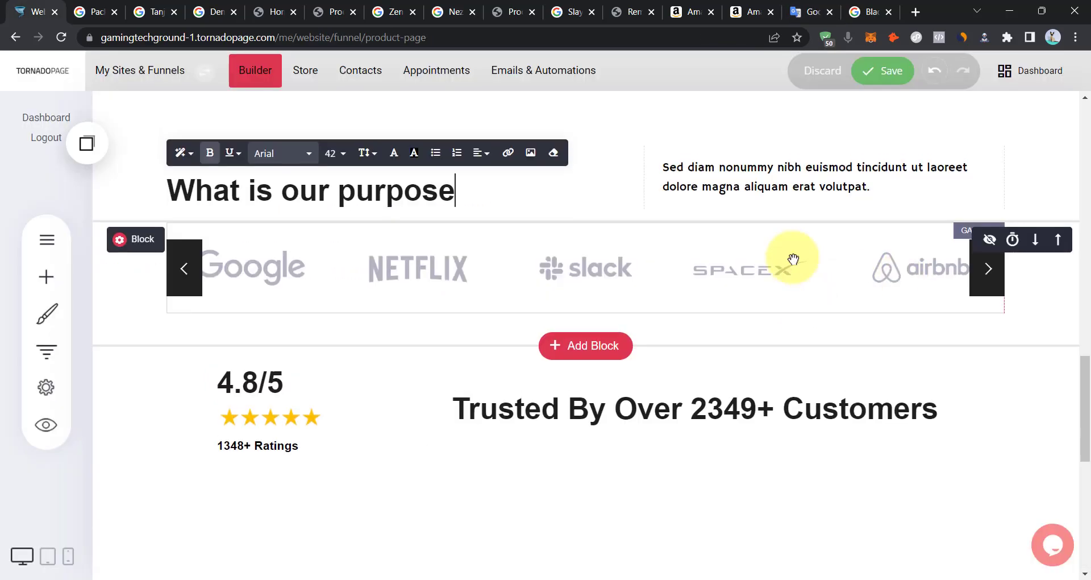
# Replace the placeholder text beside the purpose heading with "We want all our customers to be satisfied and we work hard for it.".
pyautogui.scroll(4, 792, 350)
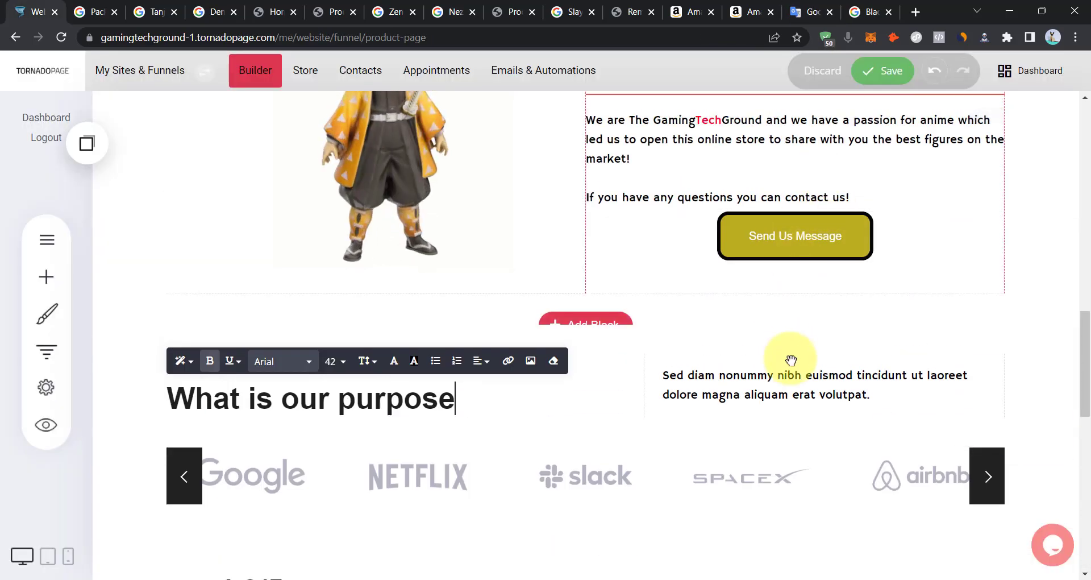
pyautogui.click(785, 375)
pyautogui.click(785, 375)
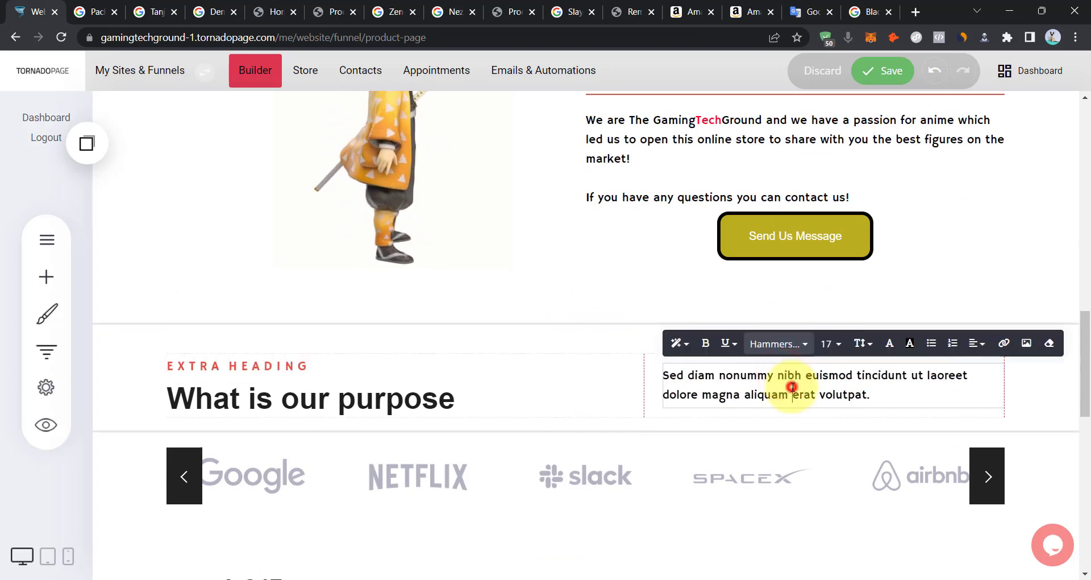
pyautogui.tripleClick(792, 386)
pyautogui.write('we want all our customers to be satisfied and we work hard for it.')
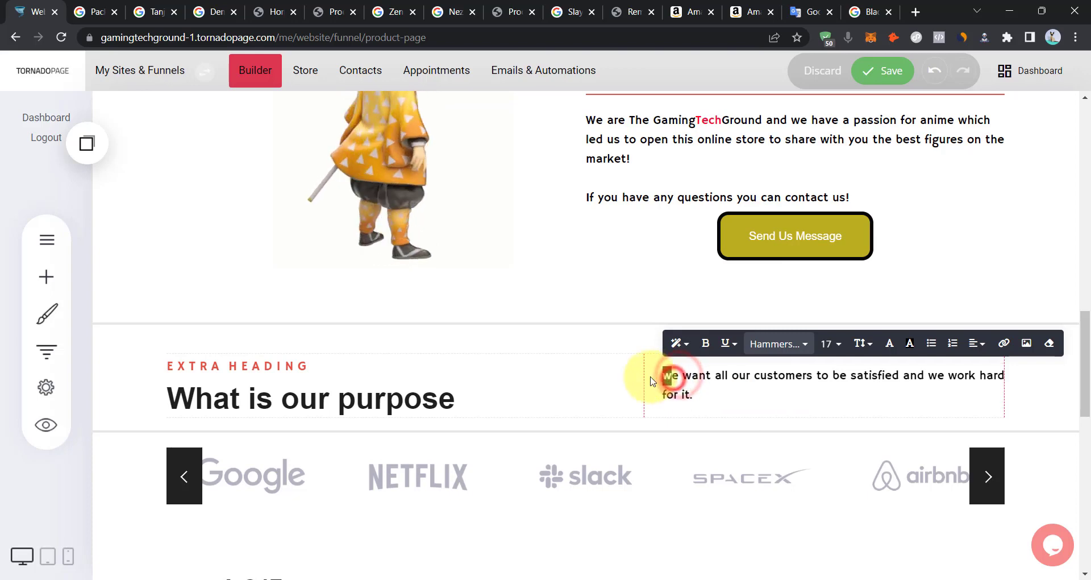
pyautogui.write('W')
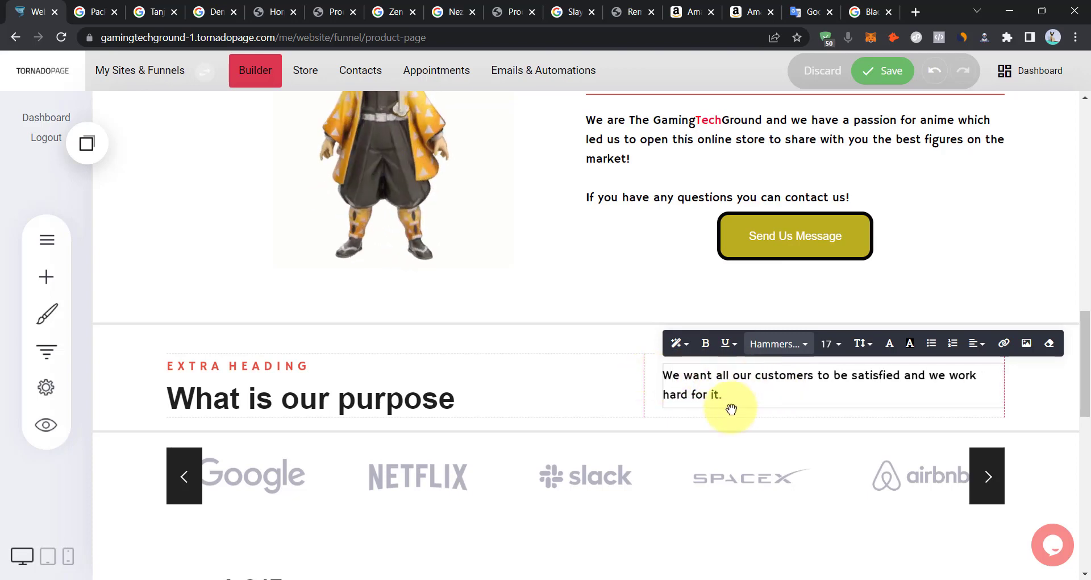
# Replace the "EXTRA HEADING" placeholder above "What is our purpose" with "GamingTechGround", copied from the "Who we are?" paragraph.
pyautogui.click(285, 365)
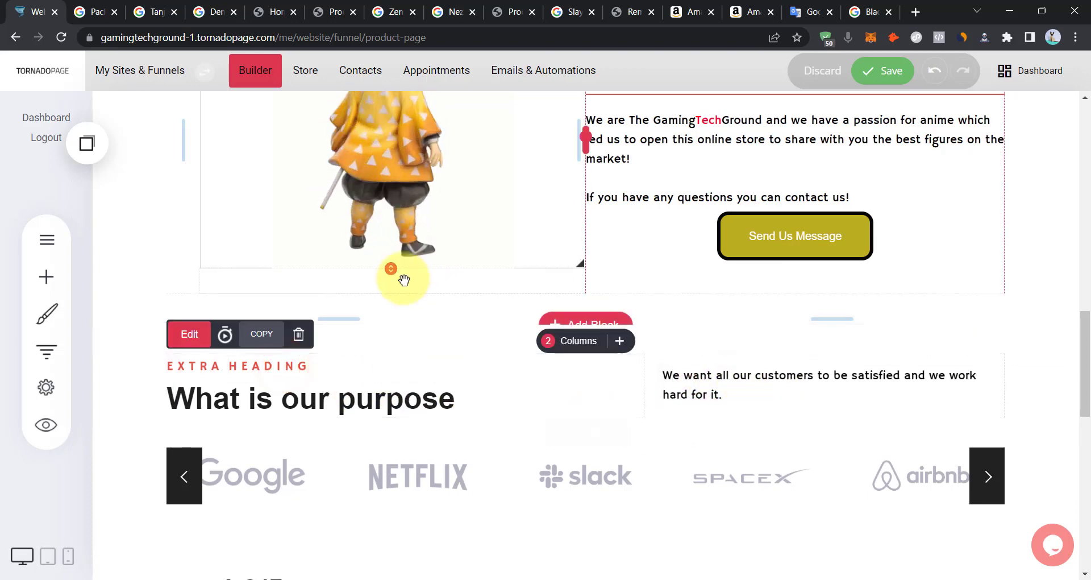
pyautogui.click(292, 365)
pyautogui.tripleClick(292, 365)
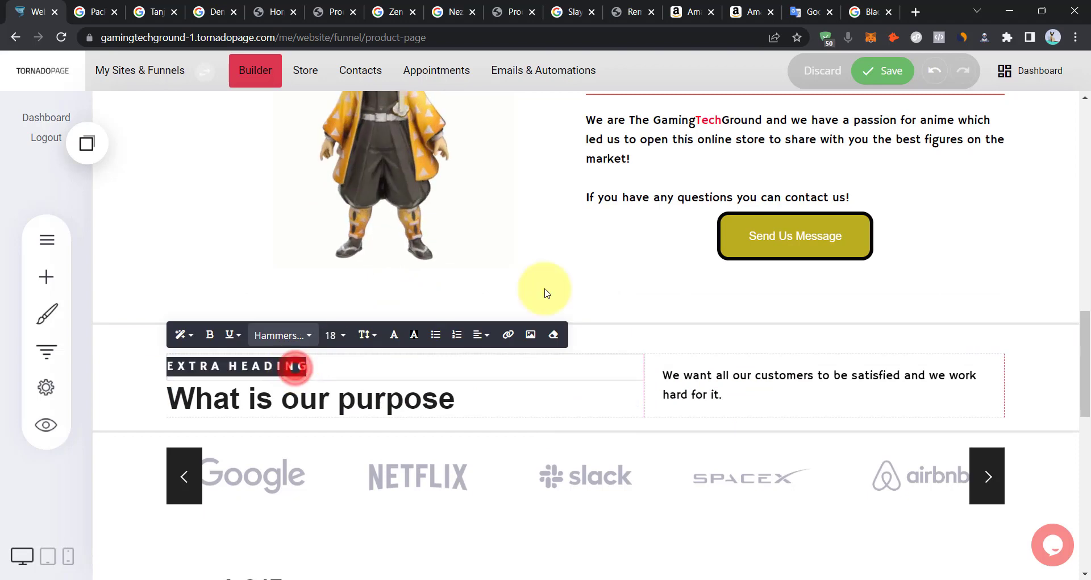
pyautogui.tripleClick(693, 116)
pyautogui.doubleClick(695, 117)
pyautogui.hotkey('ctrl', 'c')
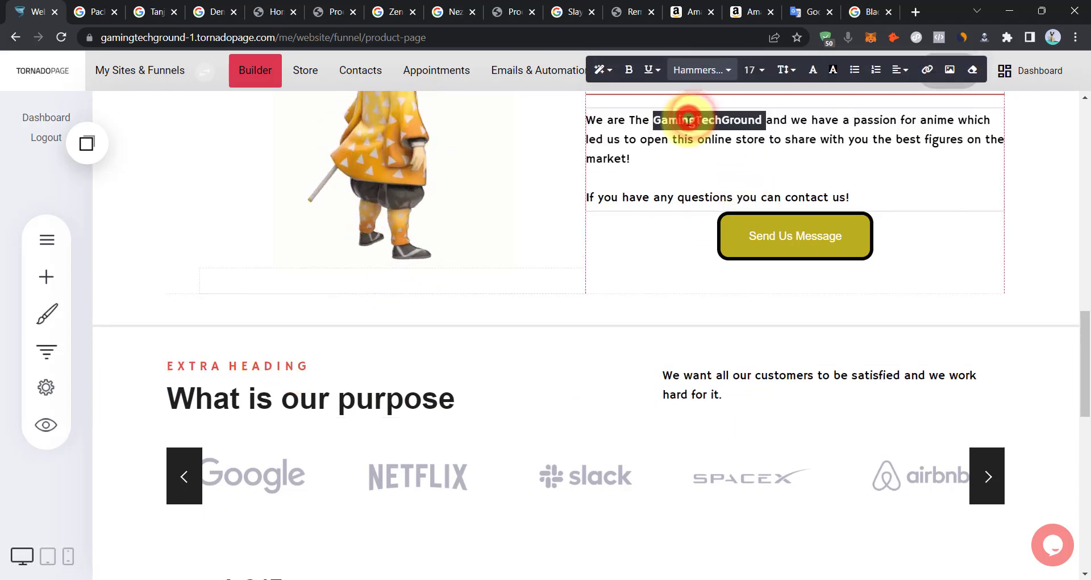
pyautogui.tripleClick(298, 364)
pyautogui.hotkey('ctrl', 'v')
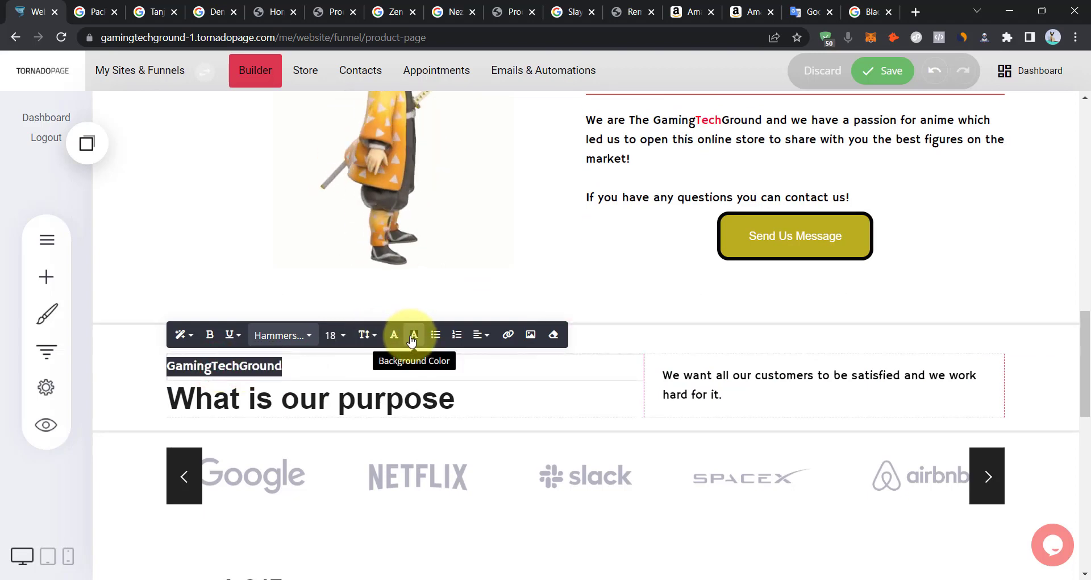
# Color only the word "Tech" red in the GamingTechGround subheading above "What is our purpose".
pyautogui.click(394, 335)
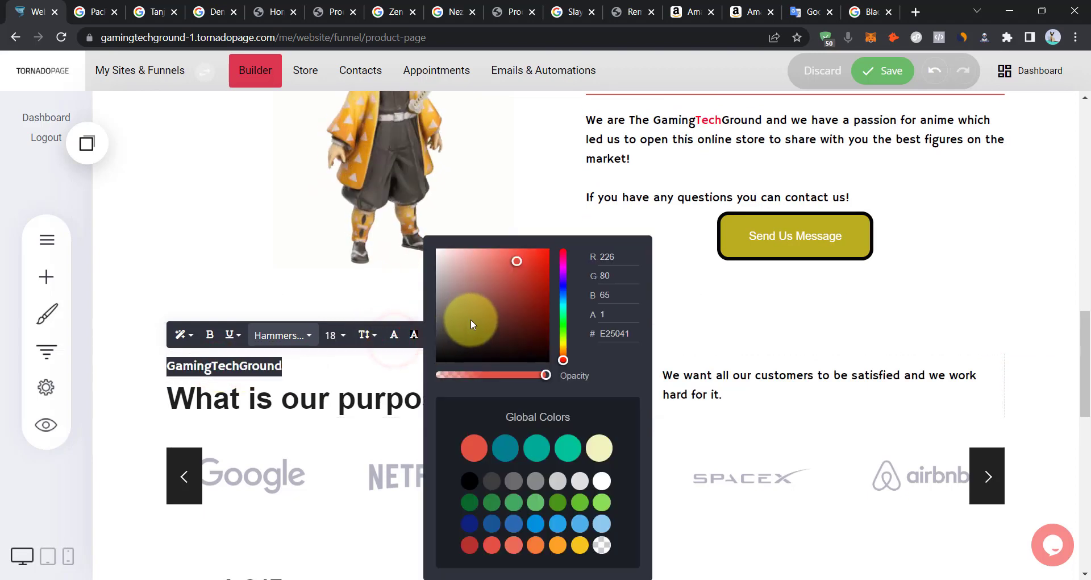
pyautogui.click(215, 365)
pyautogui.click(211, 365)
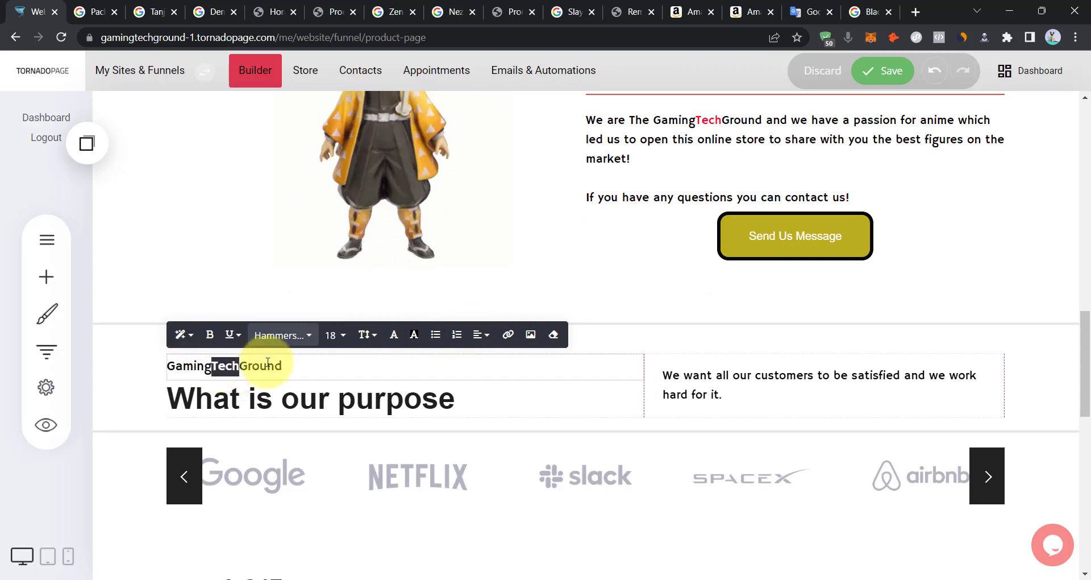
pyautogui.click(394, 336)
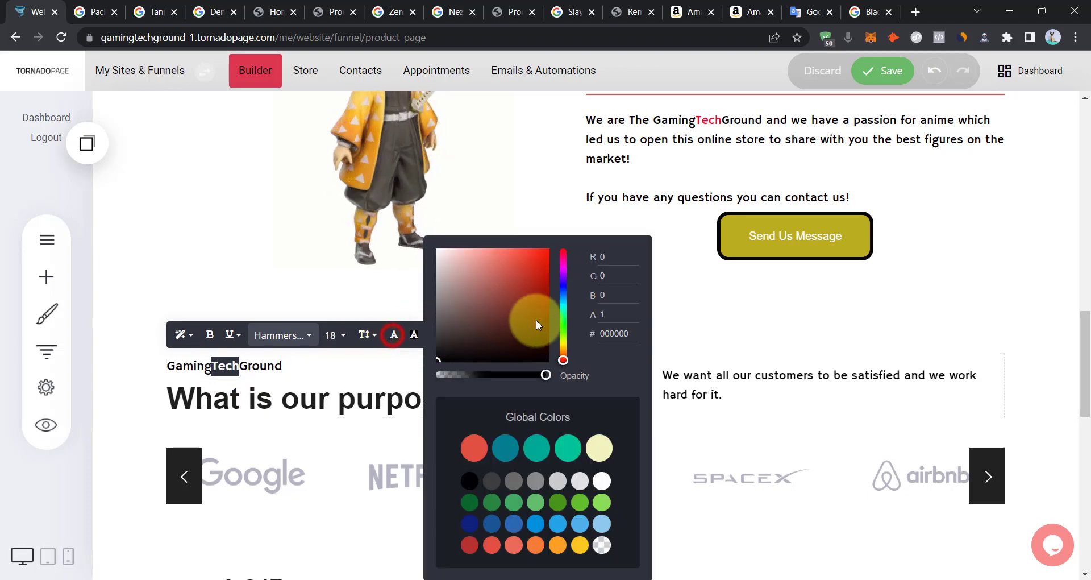
pyautogui.click(546, 251)
pyautogui.click(339, 370)
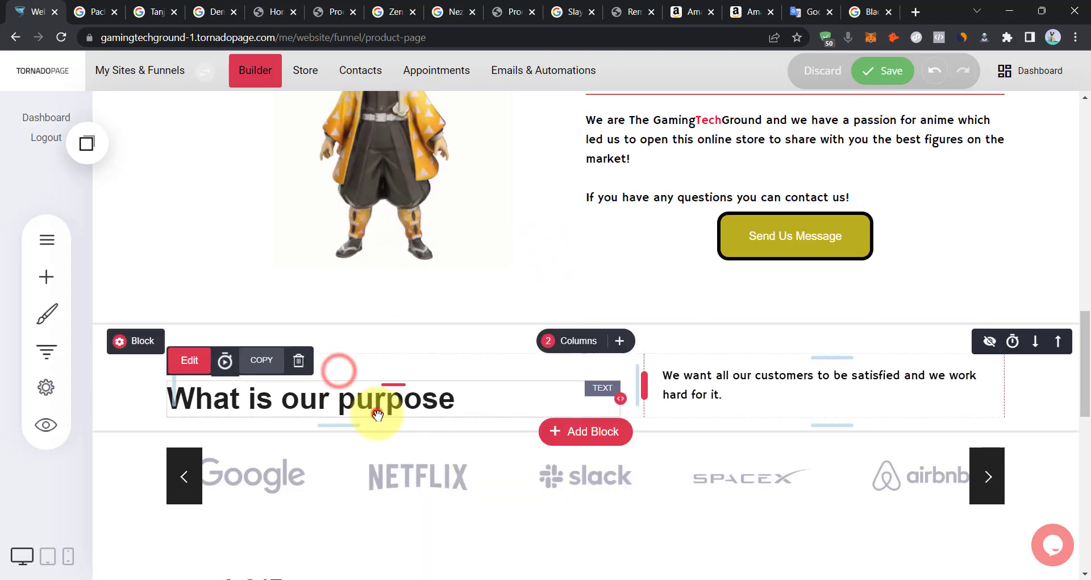
pyautogui.click(429, 388)
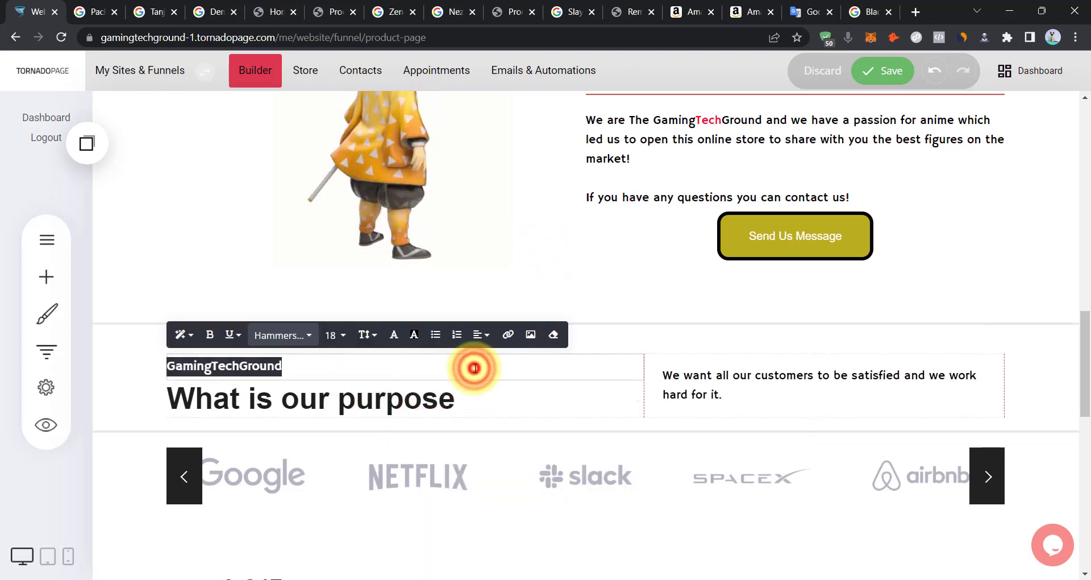
pyautogui.click(475, 368)
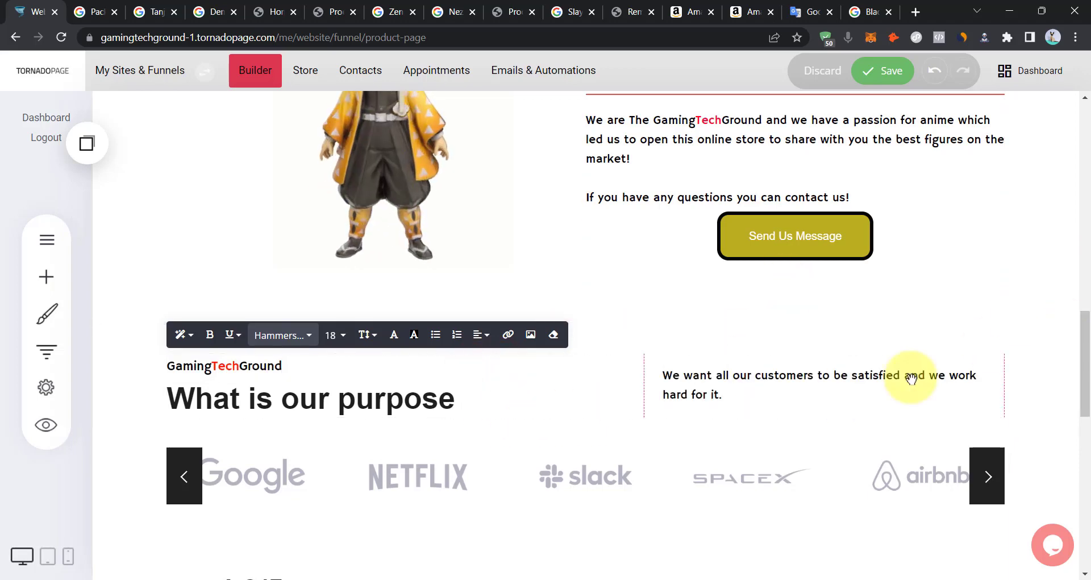
# Delete the company logo gallery below the purpose section.
pyautogui.scroll(-3, 415, 377)
pyautogui.click(355, 325)
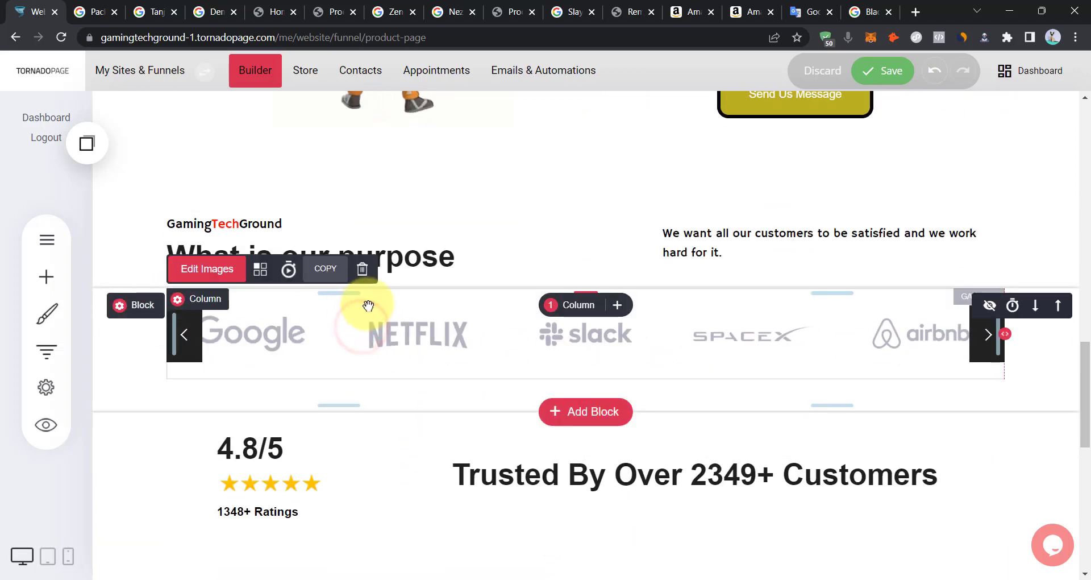
pyautogui.click(226, 303)
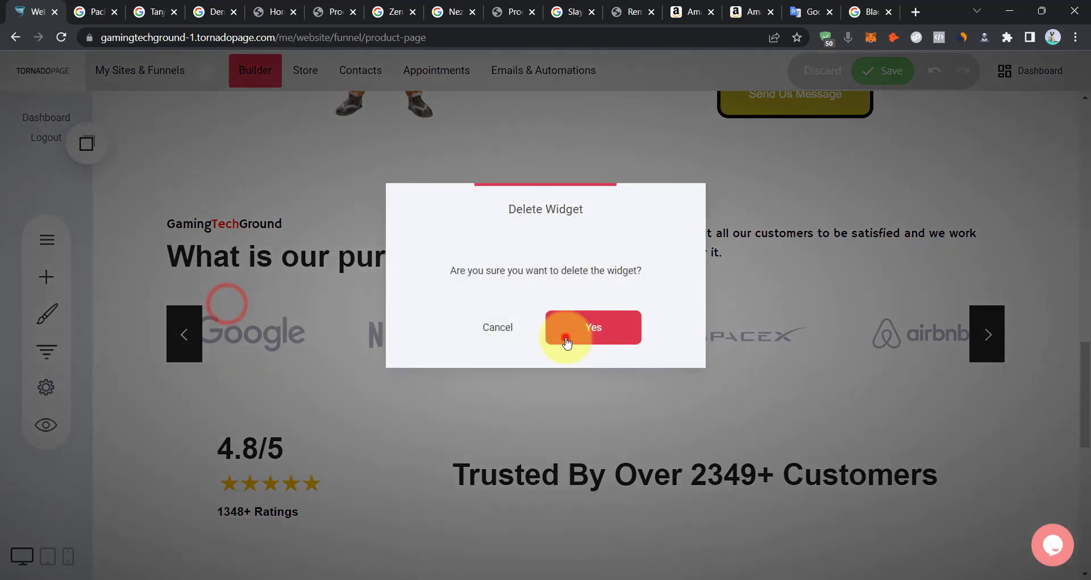
pyautogui.click(567, 342)
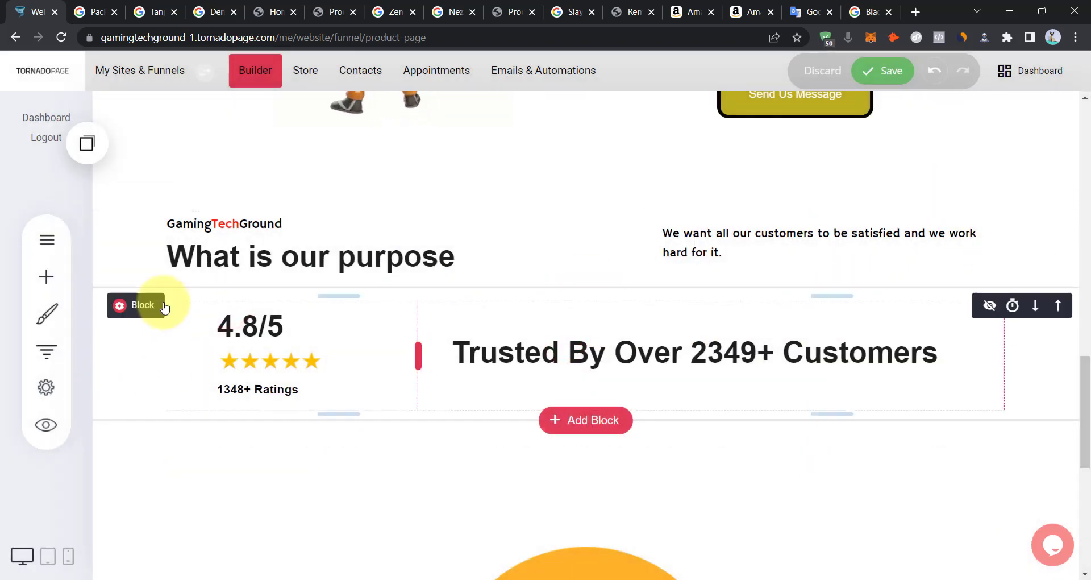
# Set the background color of the "What is our purpose" block to black (000000).
pyautogui.click(143, 199)
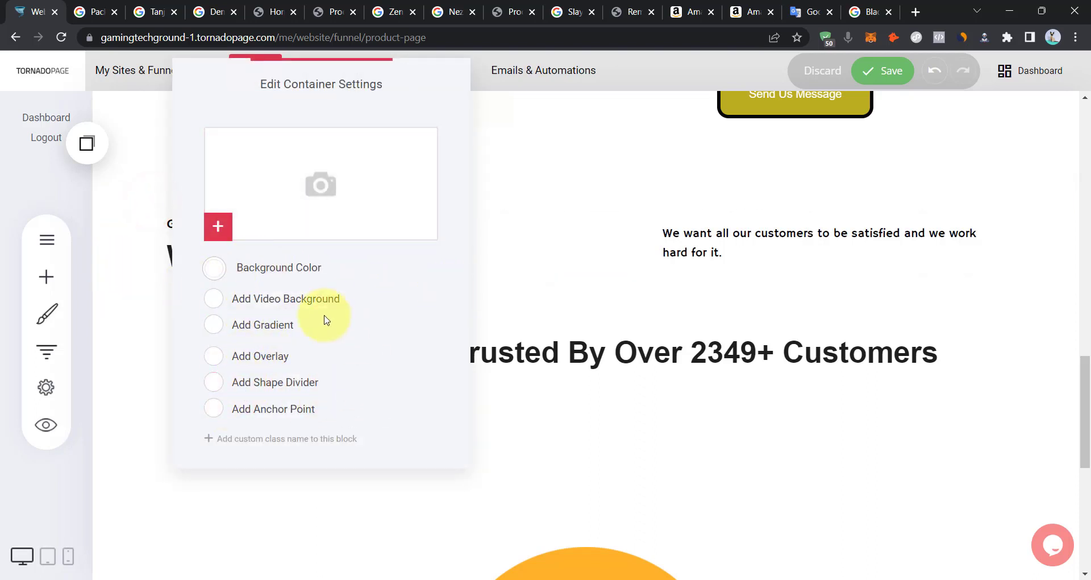
pyautogui.click(212, 270)
pyautogui.moveTo(295, 312); pyautogui.dragTo(361, 378)
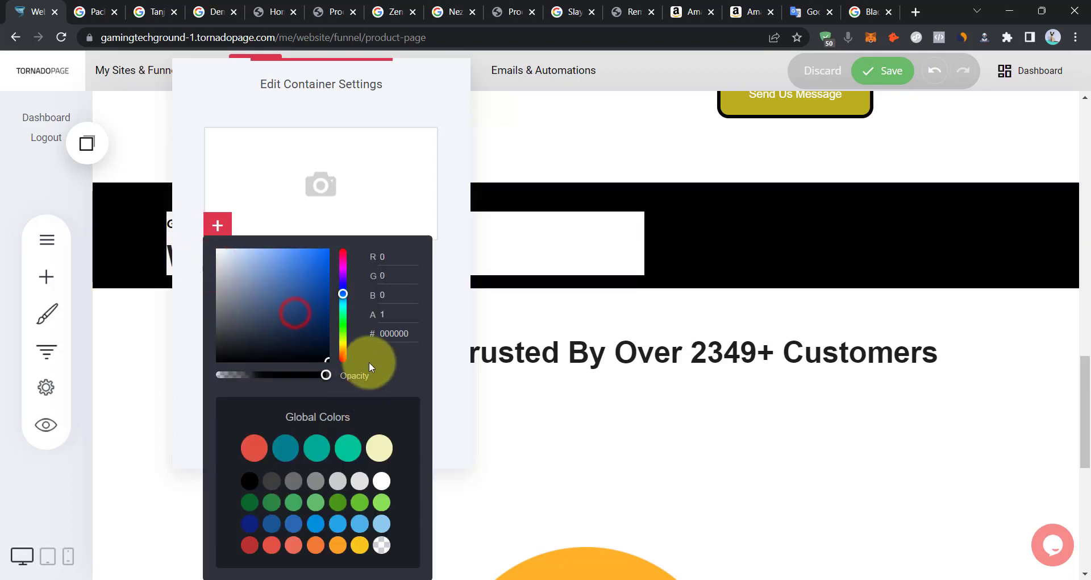
pyautogui.click(445, 260)
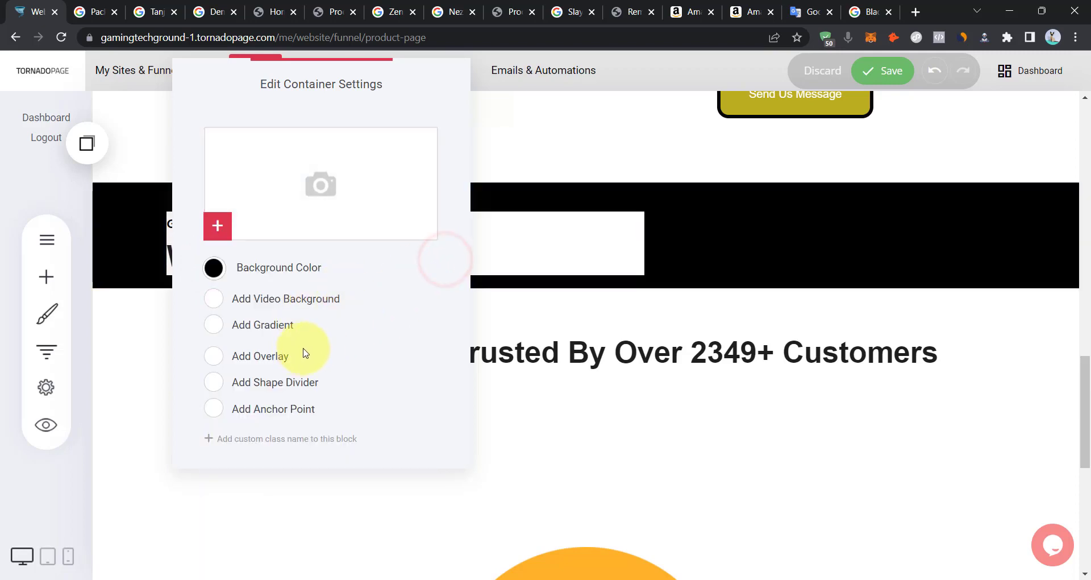
pyautogui.click(750, 273)
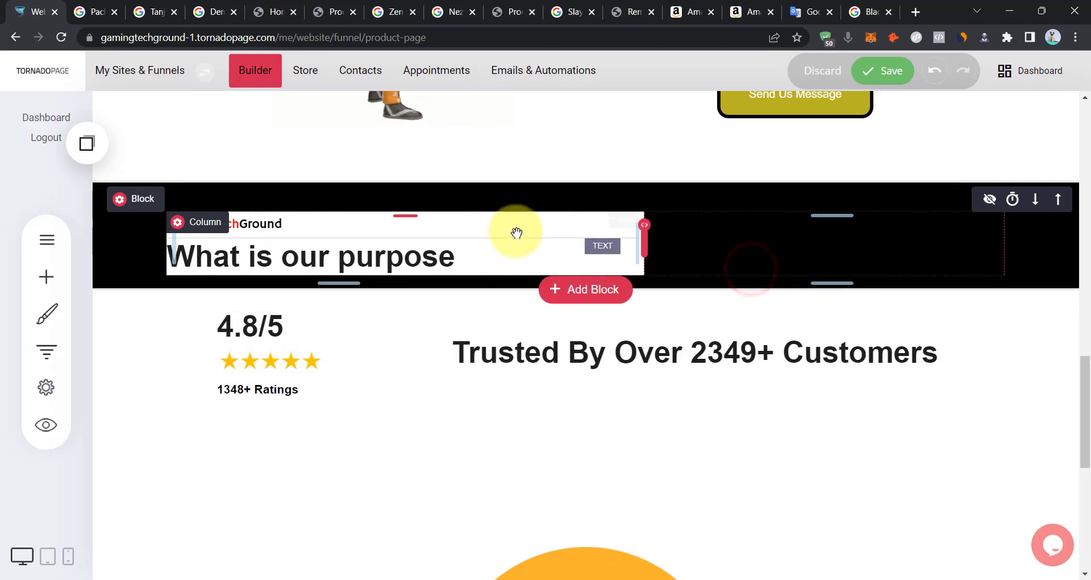
# Make the background of the column holding the "What is our purpose" heading fully transparent by reducing its opacity to 0.
pyautogui.click(206, 223)
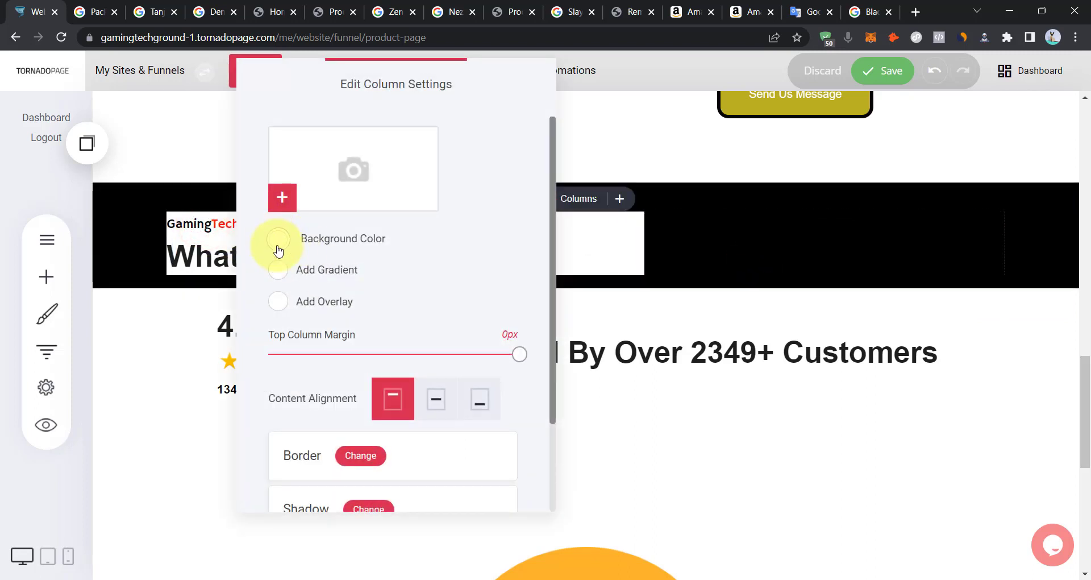
pyautogui.click(278, 240)
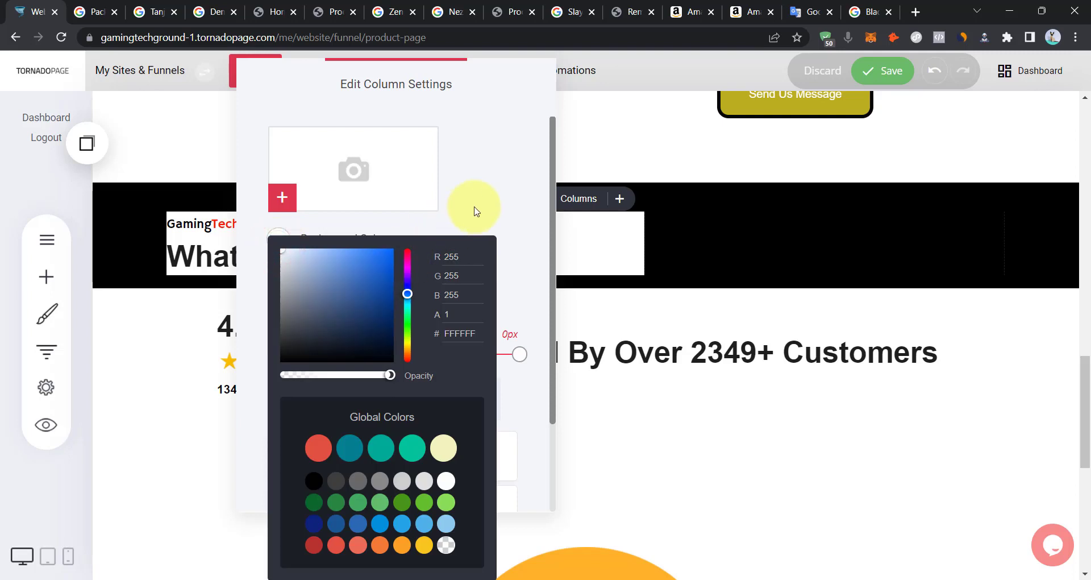
pyautogui.moveTo(359, 377); pyautogui.dragTo(224, 377)
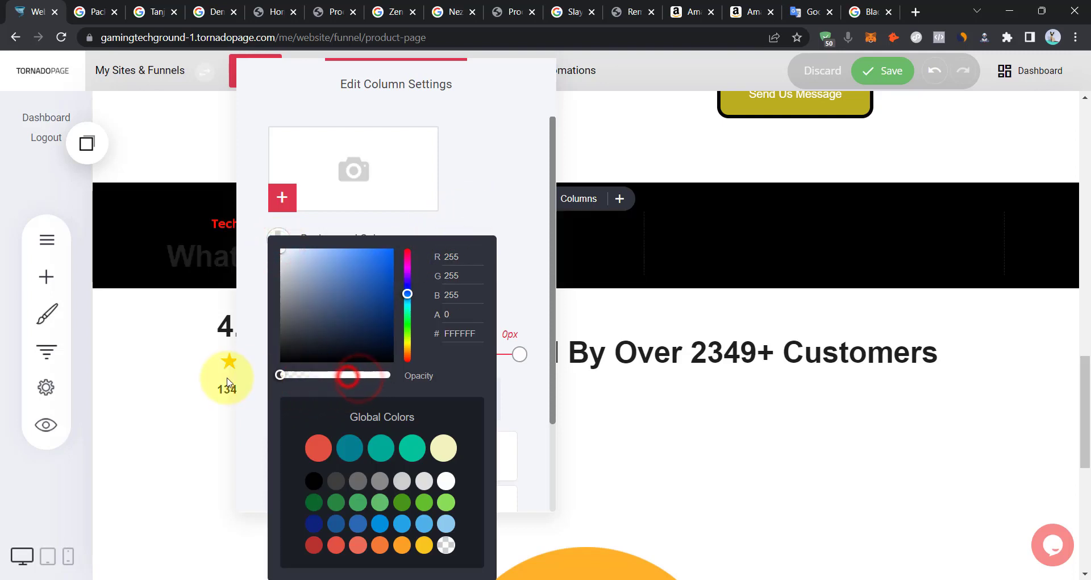
pyautogui.click(495, 193)
pyautogui.click(738, 244)
# Change the "What is our purpose" heading's text color to white.
pyautogui.click(377, 251)
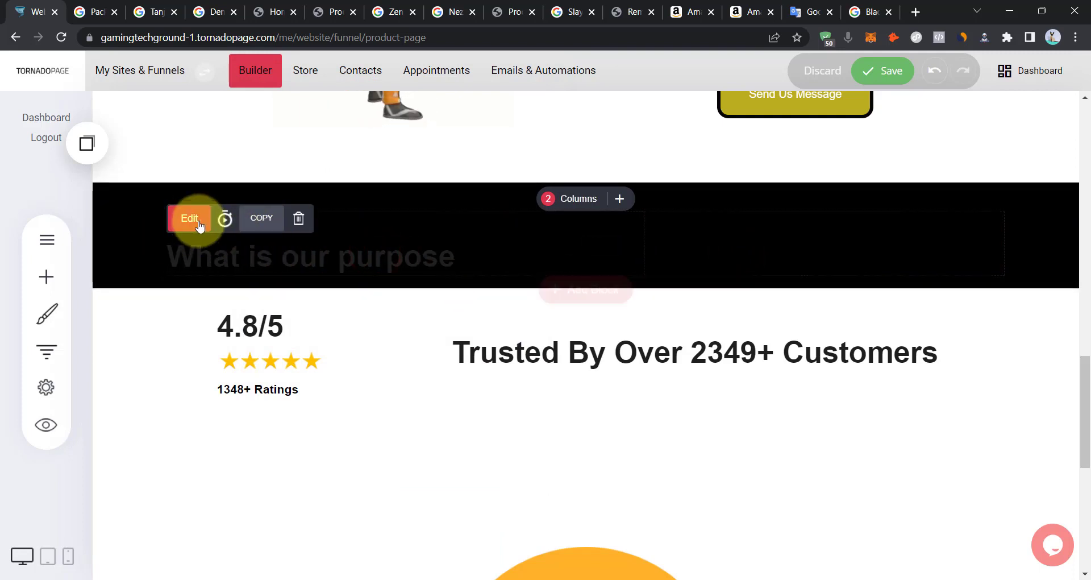
pyautogui.doubleClick(243, 255)
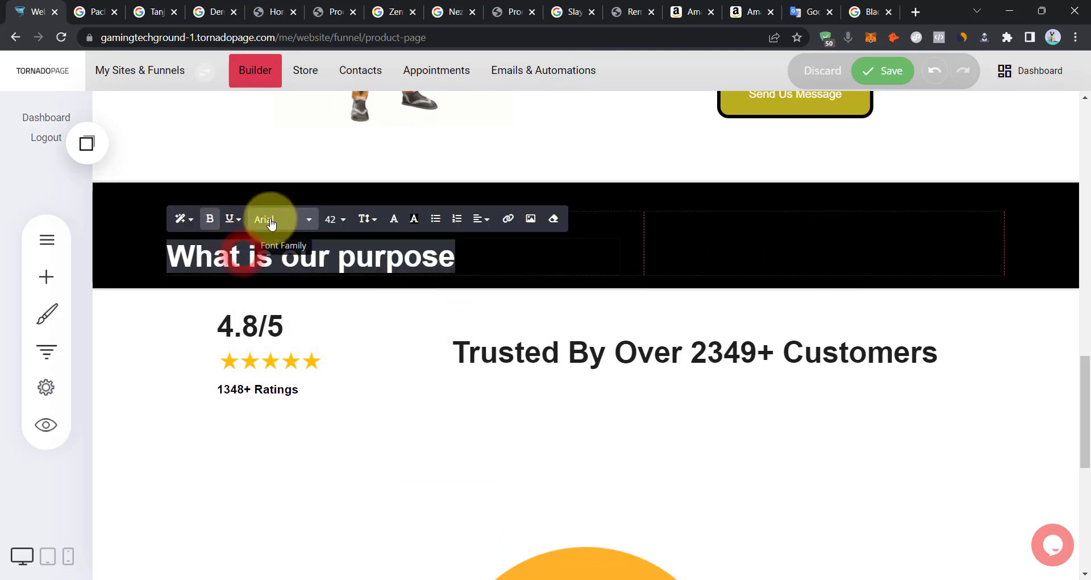
pyautogui.click(395, 218)
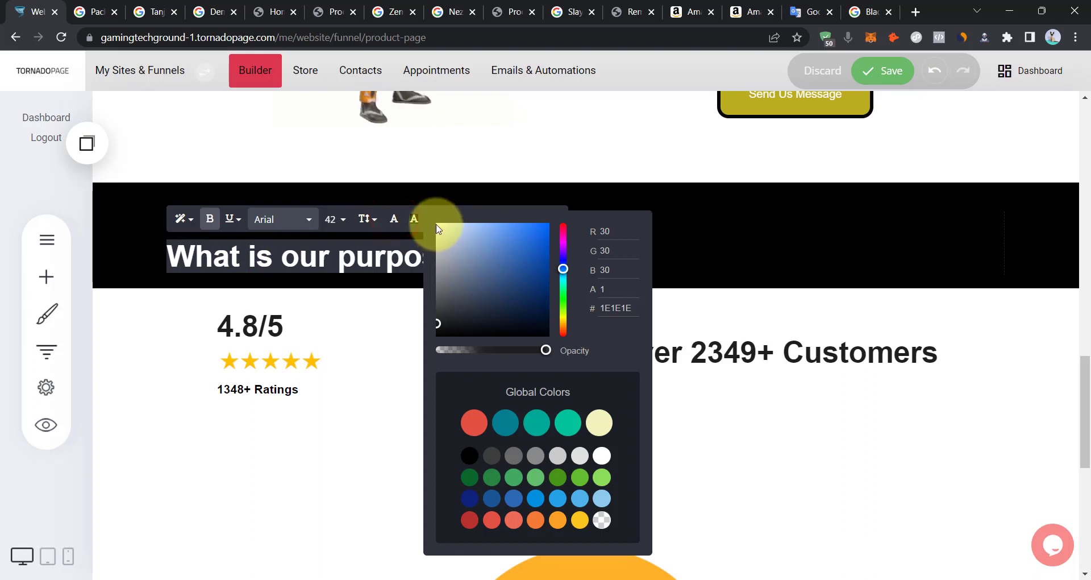
pyautogui.click(796, 236)
# Change the text color of the customer satisfaction paragraph beside the purpose heading to white.
pyautogui.doubleClick(732, 254)
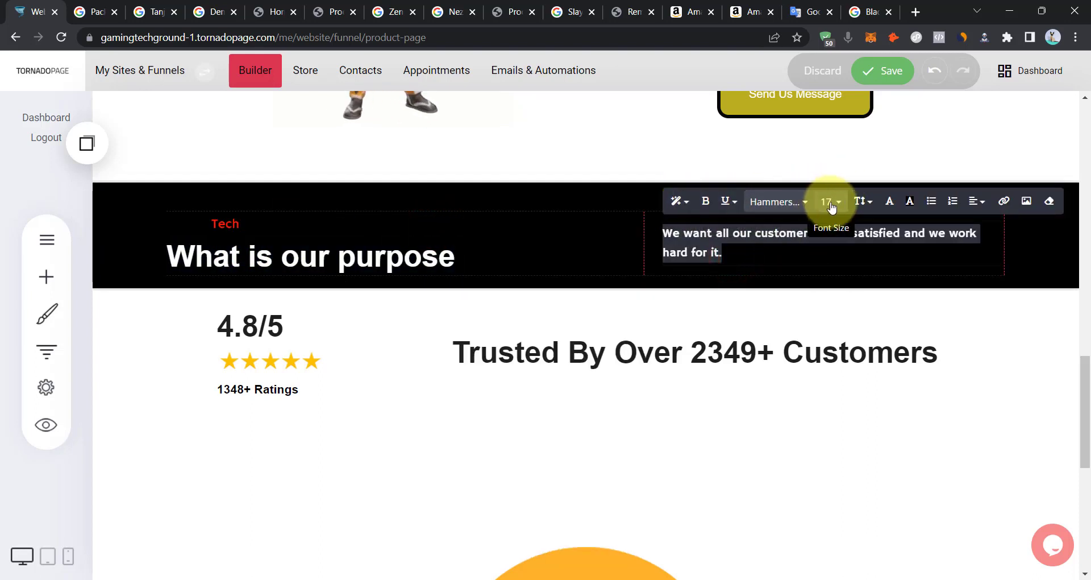
pyautogui.click(890, 202)
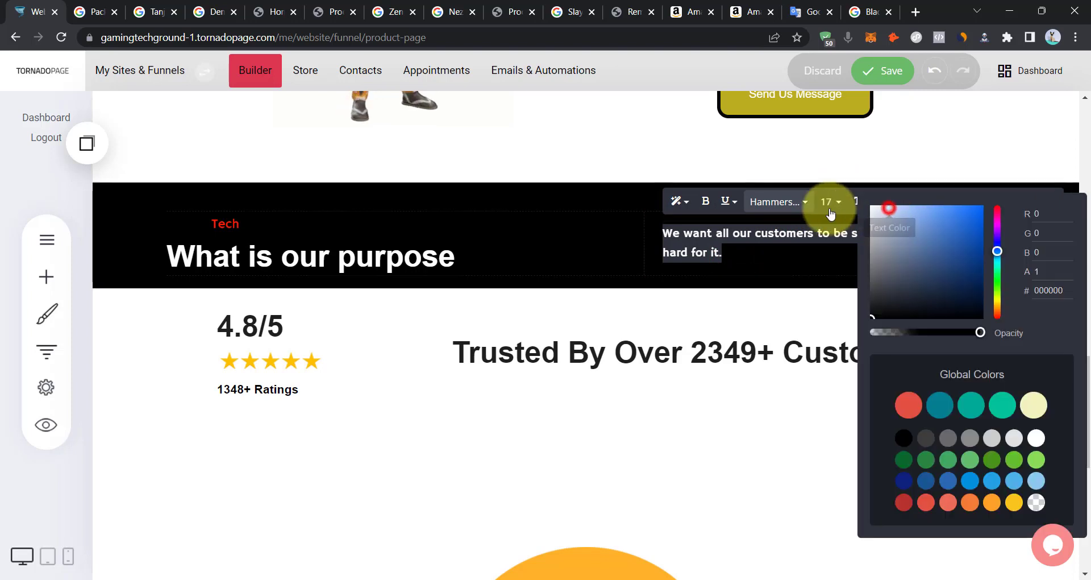
pyautogui.click(873, 208)
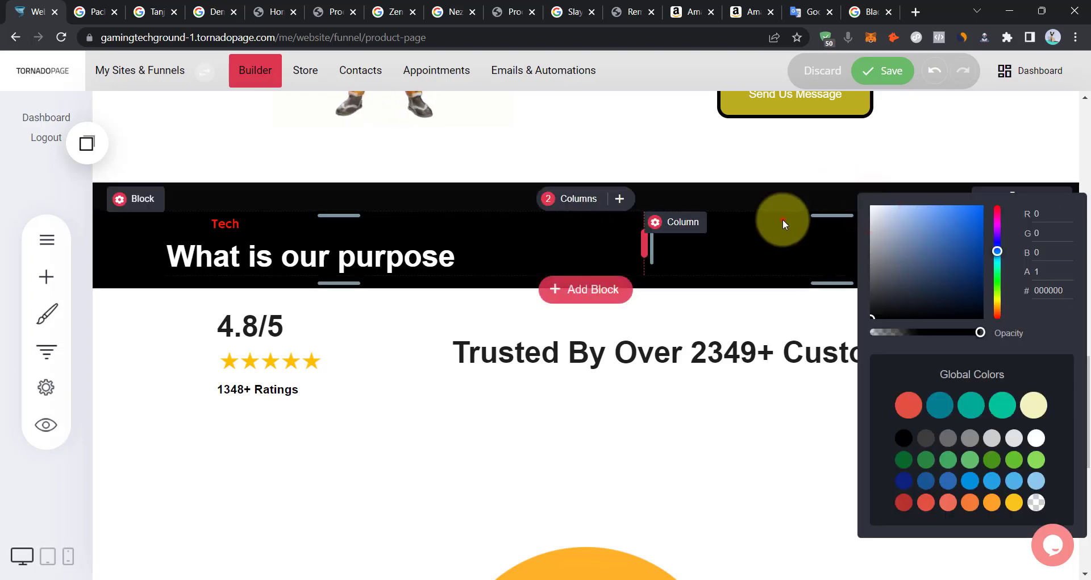
pyautogui.click(784, 222)
pyautogui.click(786, 234)
pyautogui.tripleClick(785, 230)
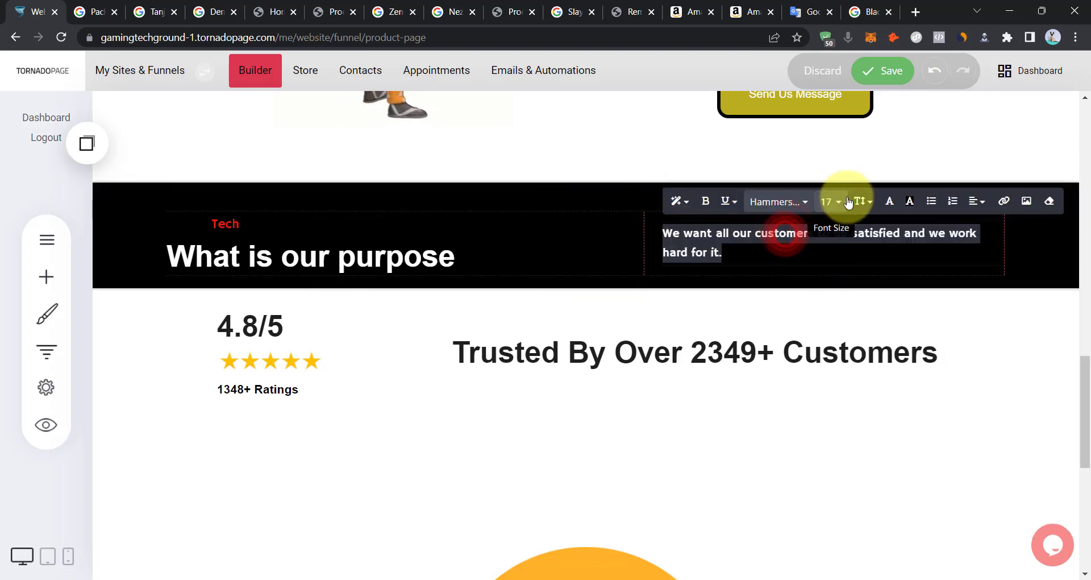
pyautogui.click(889, 202)
pyautogui.click(873, 214)
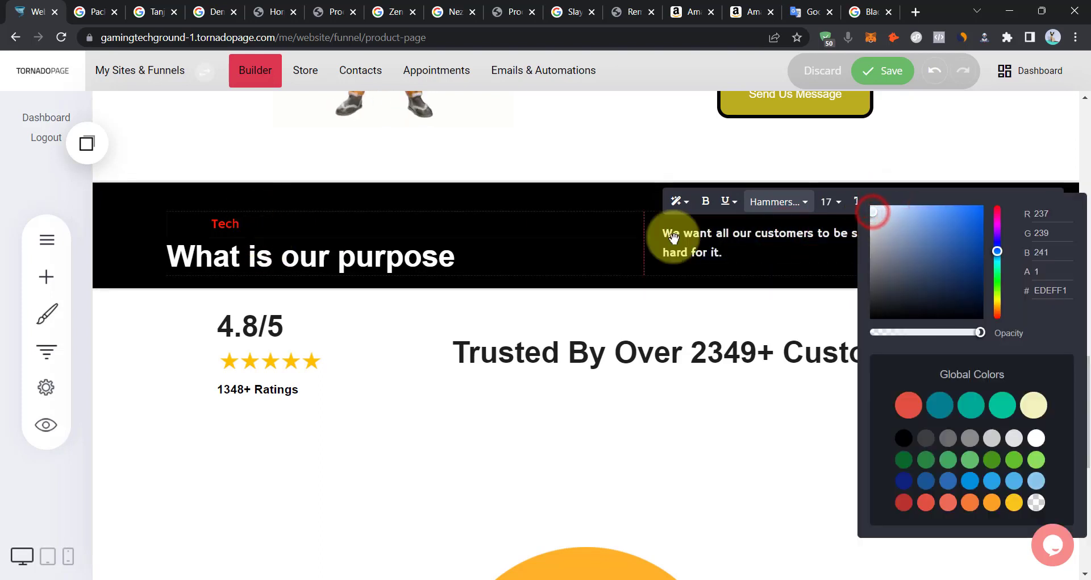
pyautogui.click(690, 244)
pyautogui.tripleClick(690, 243)
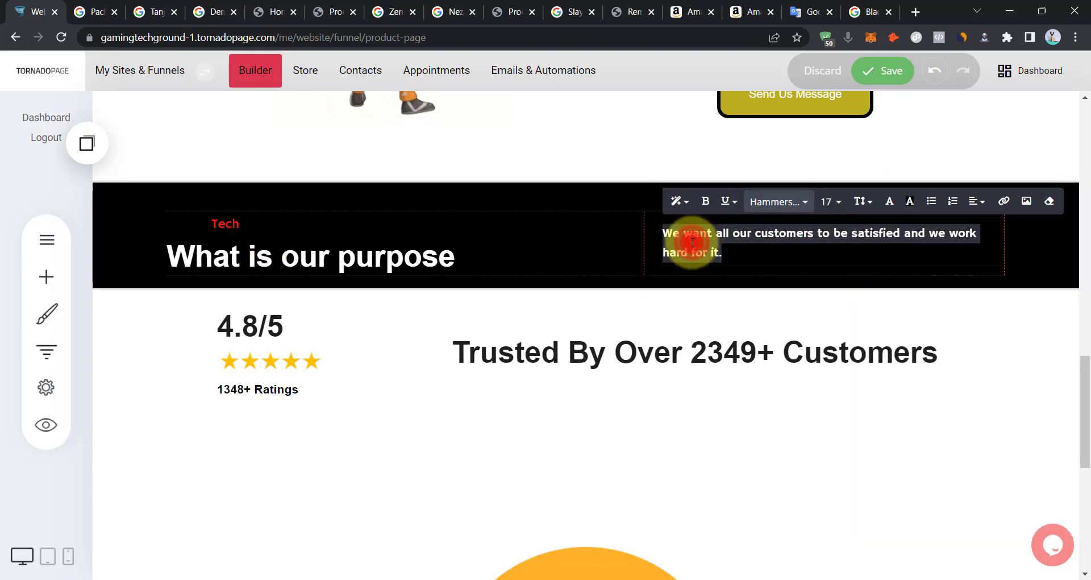
pyautogui.click(888, 202)
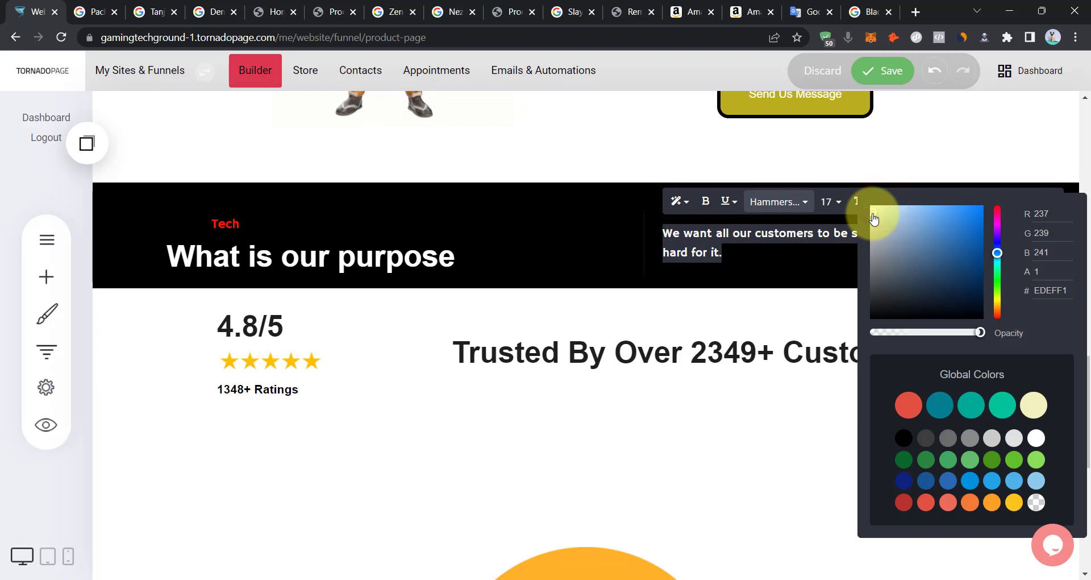
# Make the "GamingTechGround" text above the purpose heading near-white and color its "Tech" part red.
pyautogui.click(242, 226)
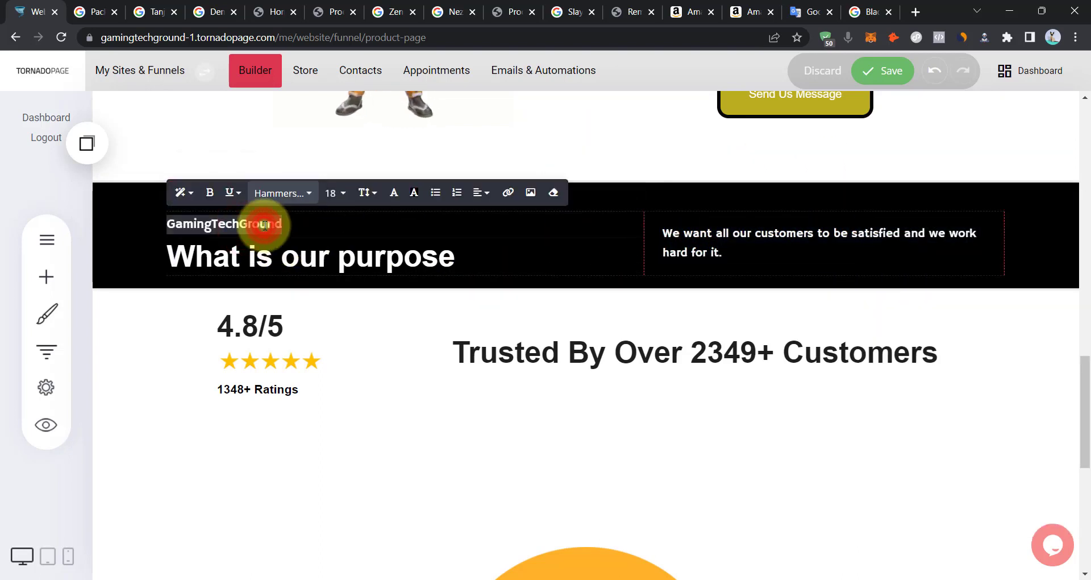
pyautogui.click(393, 192)
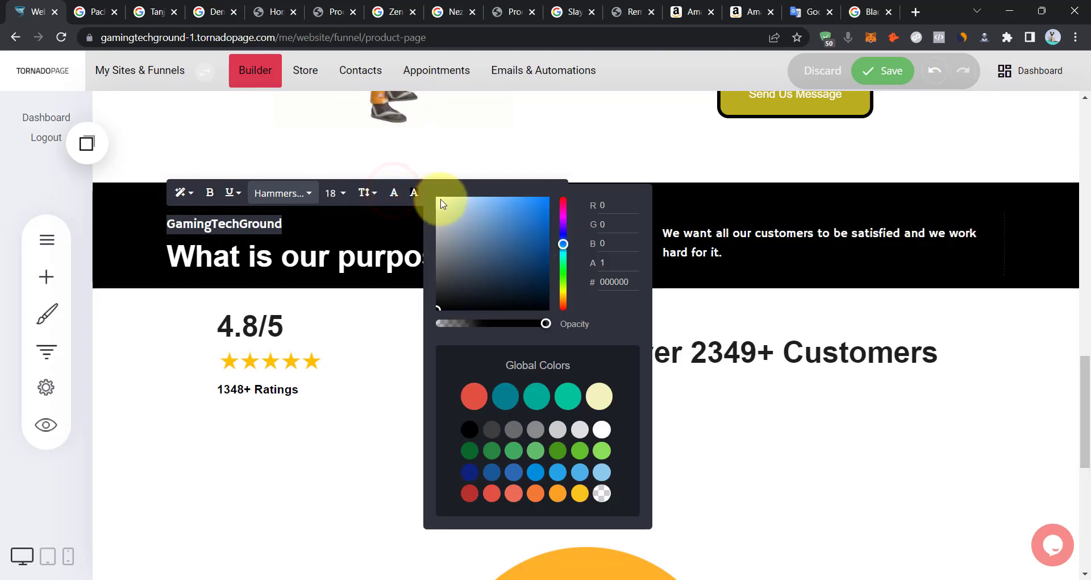
pyautogui.click(225, 228)
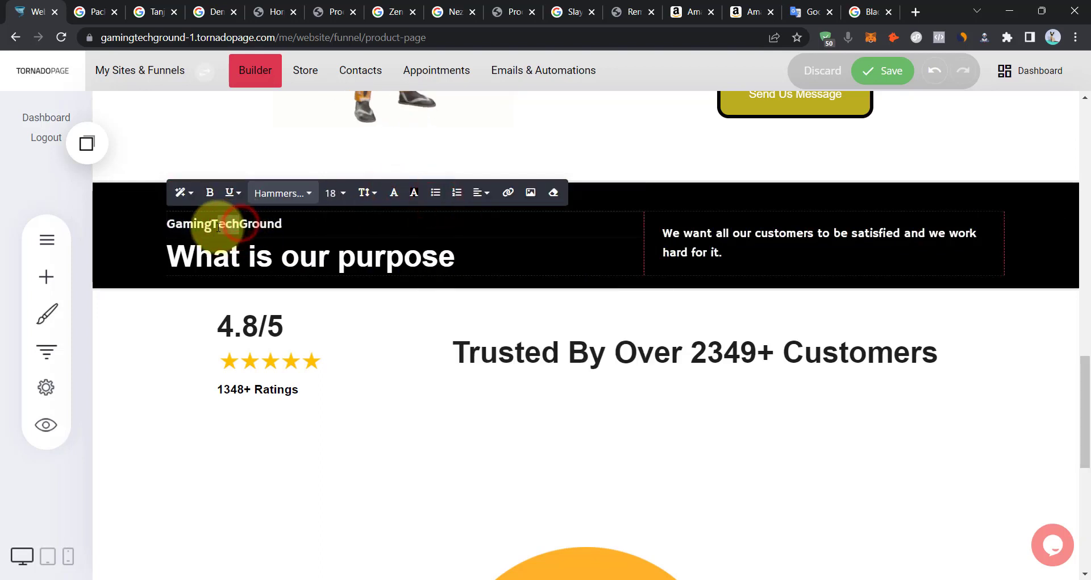
pyautogui.click(393, 192)
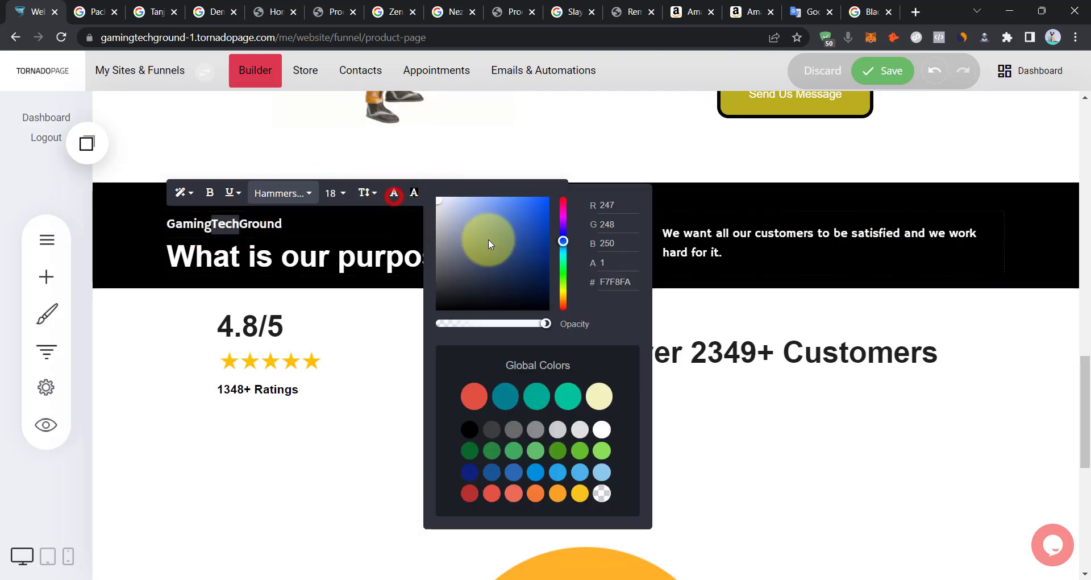
pyautogui.click(562, 197)
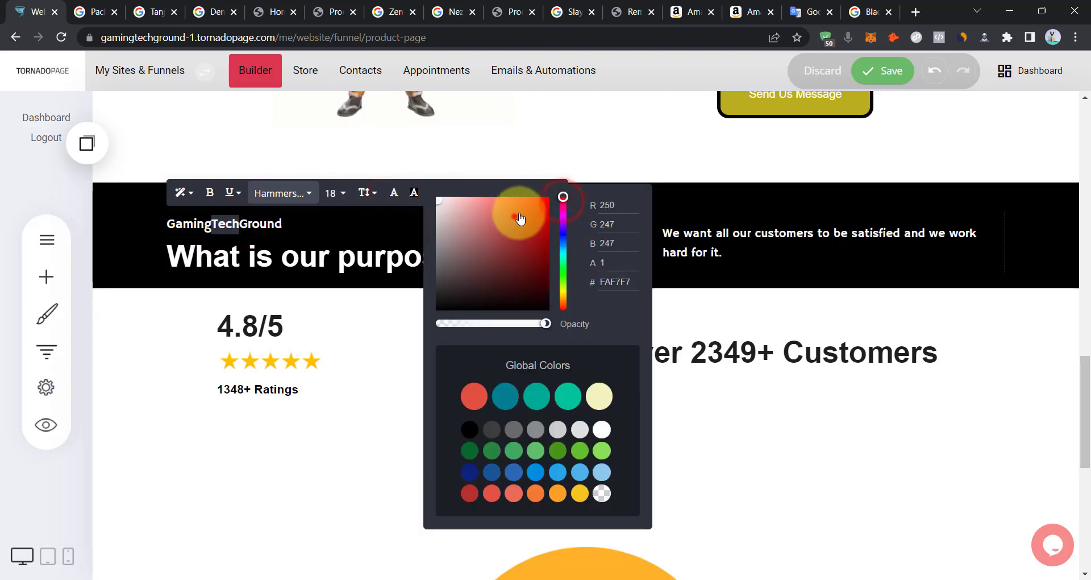
pyautogui.moveTo(514, 216); pyautogui.dragTo(914, 183)
pyautogui.click(297, 222)
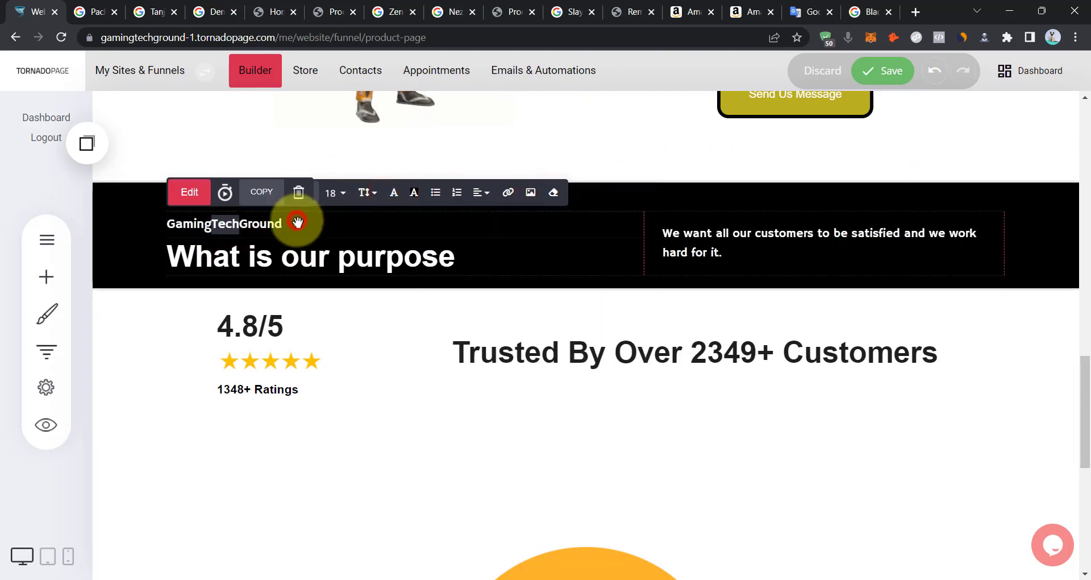
pyautogui.click(345, 277)
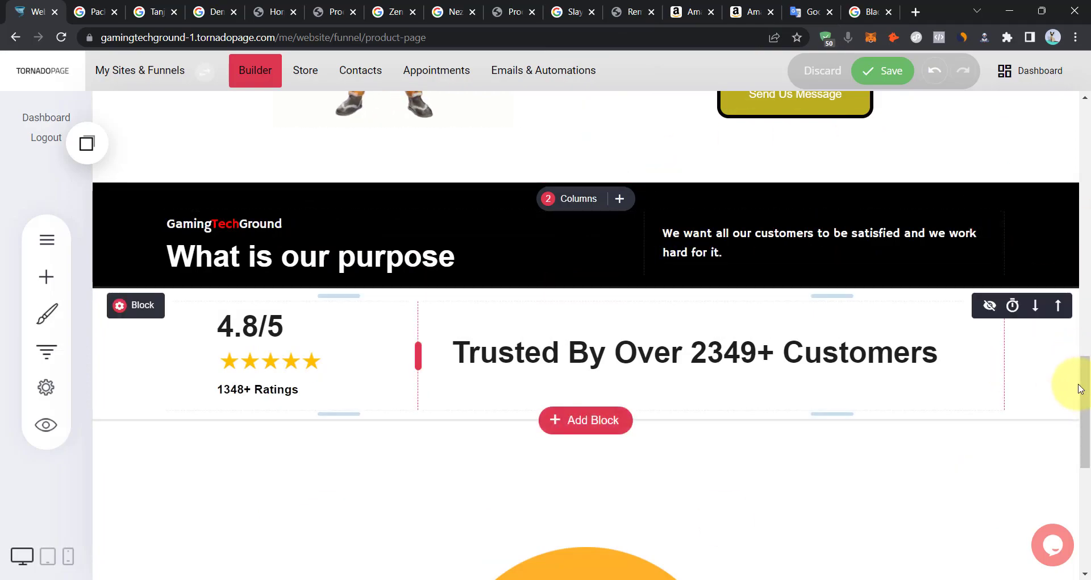
# Add a shape divider of type Wave Brush at the bottom of the black "What is our purpose" block.
pyautogui.moveTo(1086, 391); pyautogui.dragTo(1074, 353)
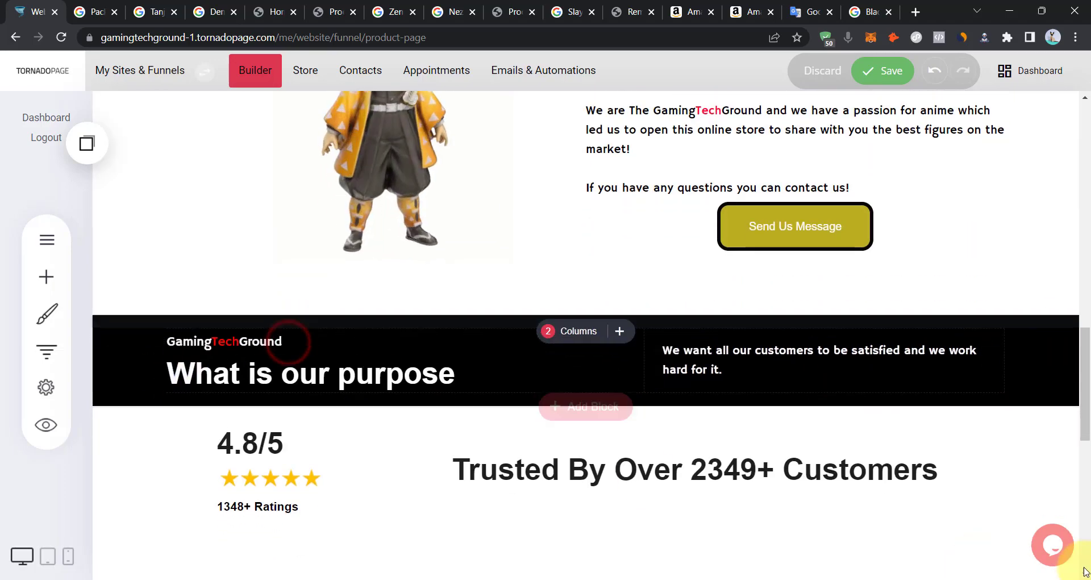
pyautogui.click(119, 335)
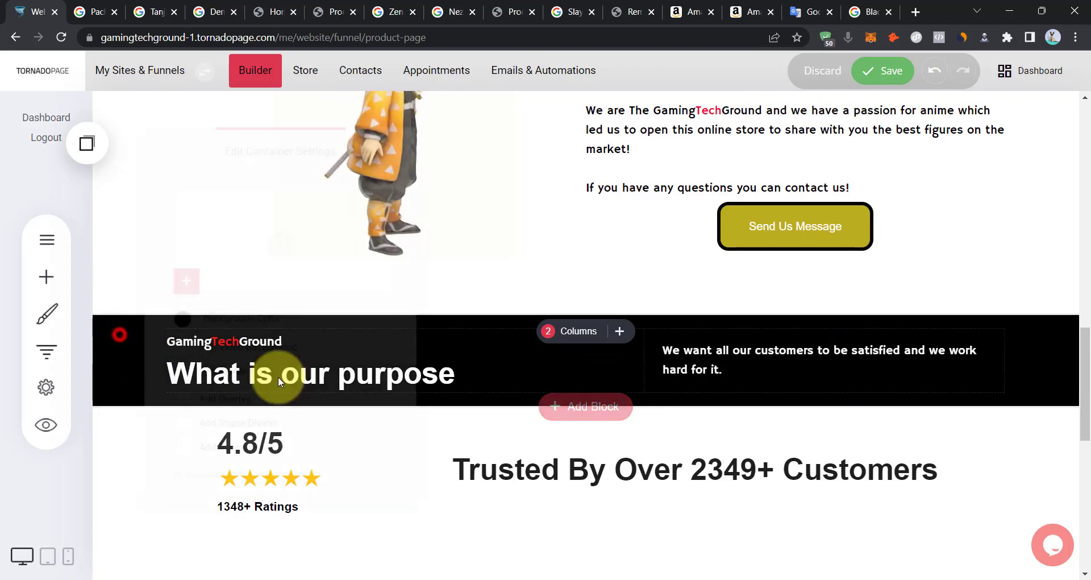
pyautogui.click(173, 434)
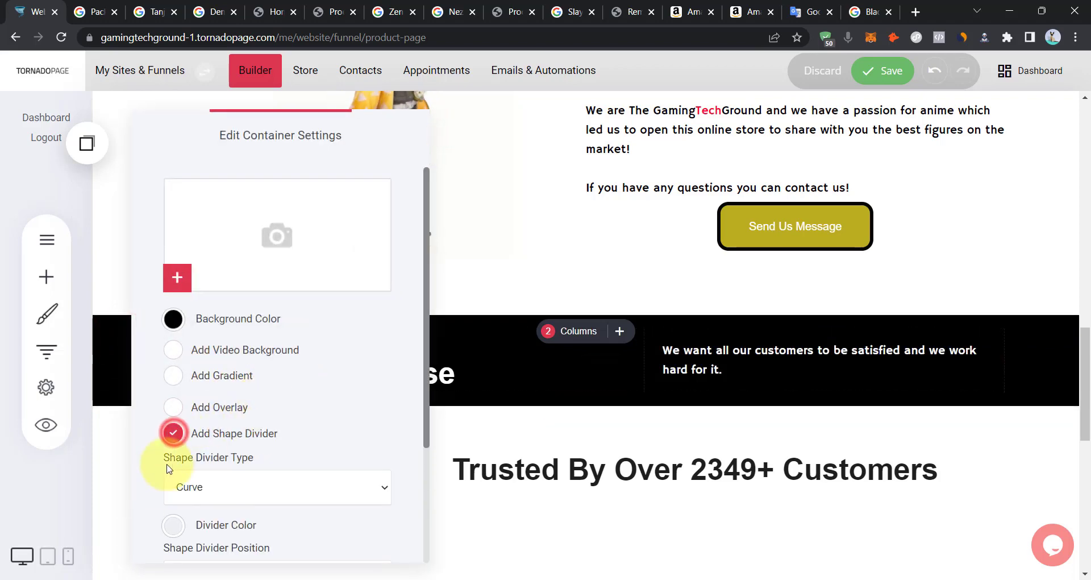
pyautogui.scroll(-3, 267, 467)
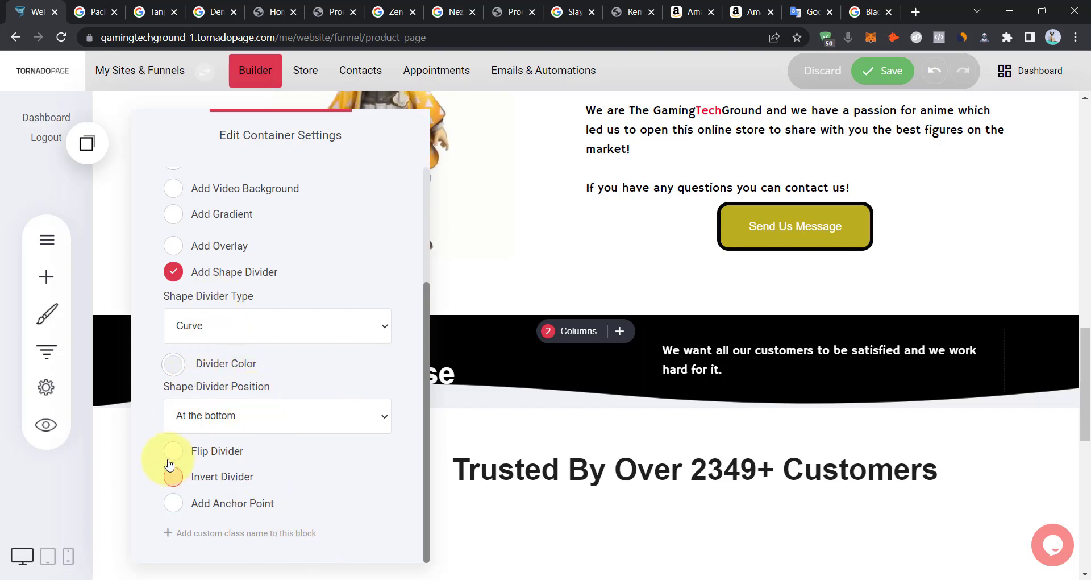
pyautogui.click(210, 415)
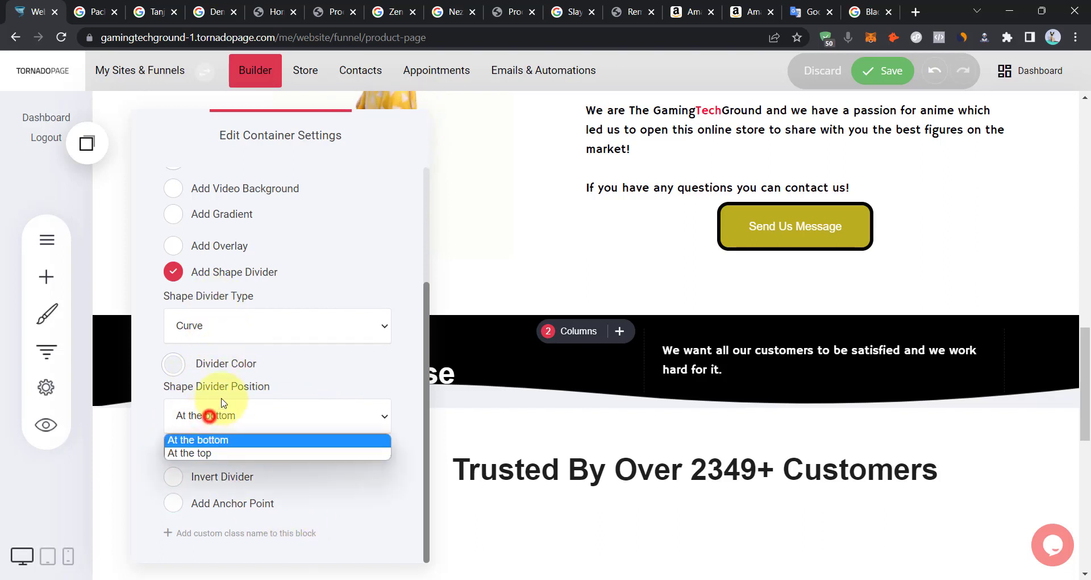
pyautogui.click(209, 414)
pyautogui.click(256, 320)
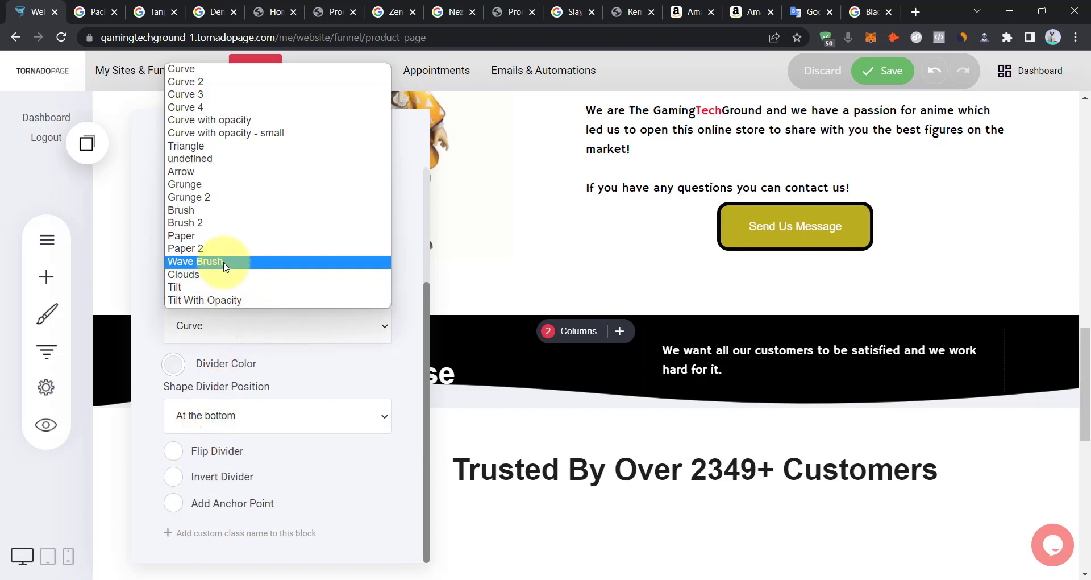
pyautogui.click(225, 267)
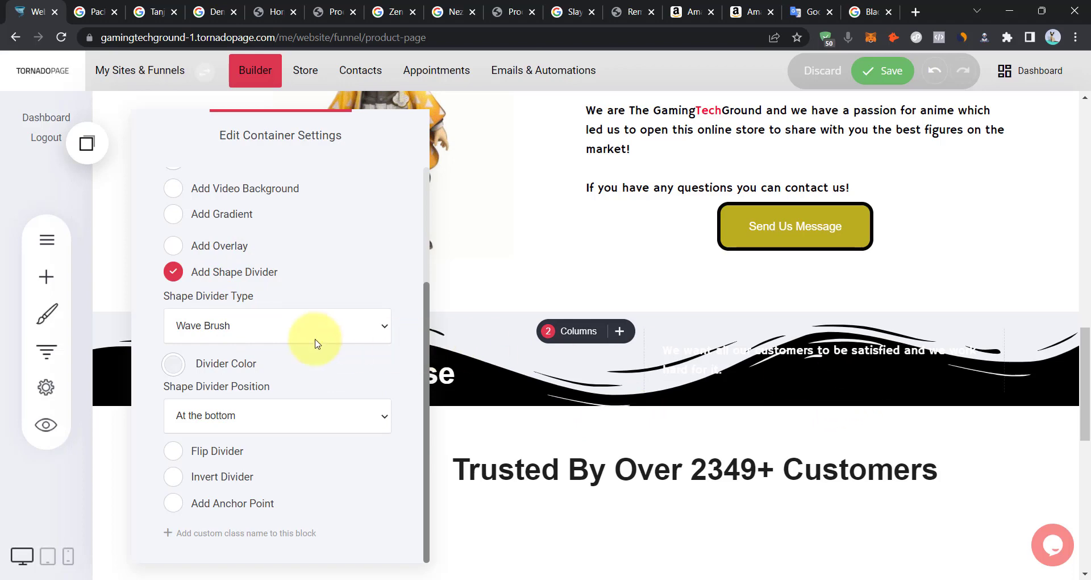
# Set the color of the purpose block's shape divider to dark slate gray (2B323C).
pyautogui.click(174, 365)
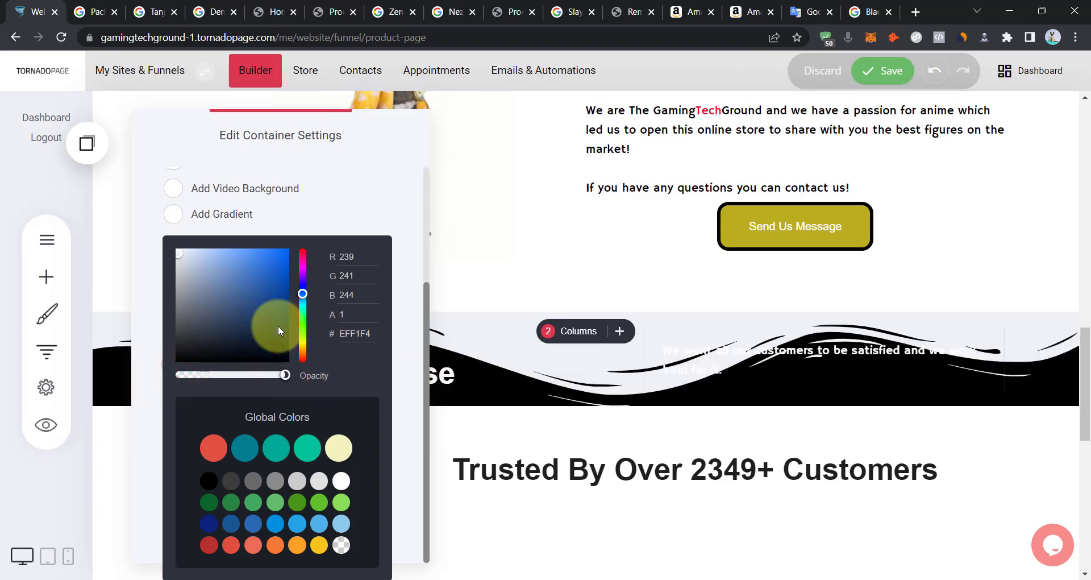
pyautogui.click(239, 339)
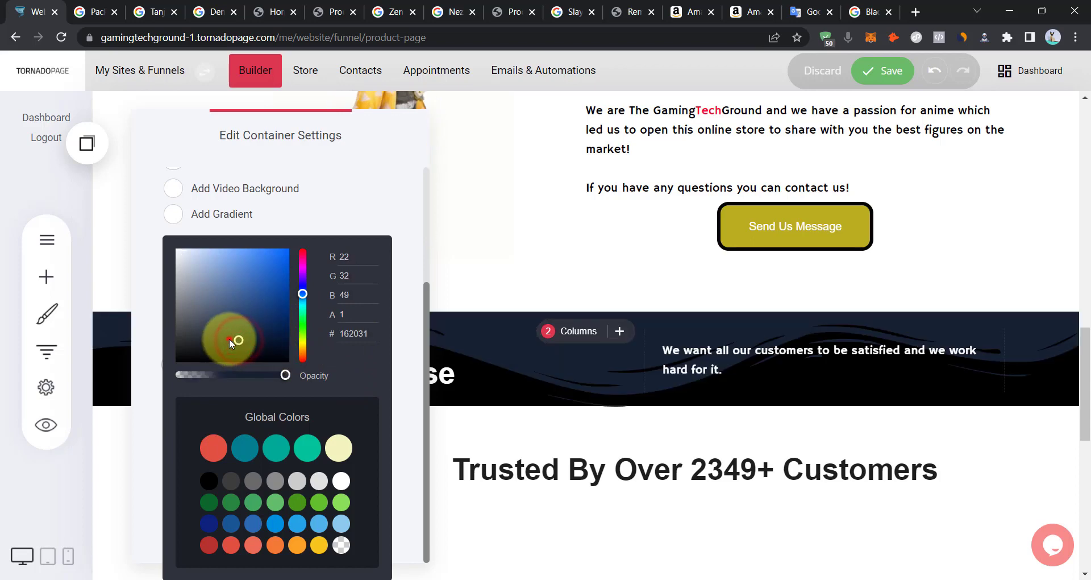
pyautogui.click(208, 336)
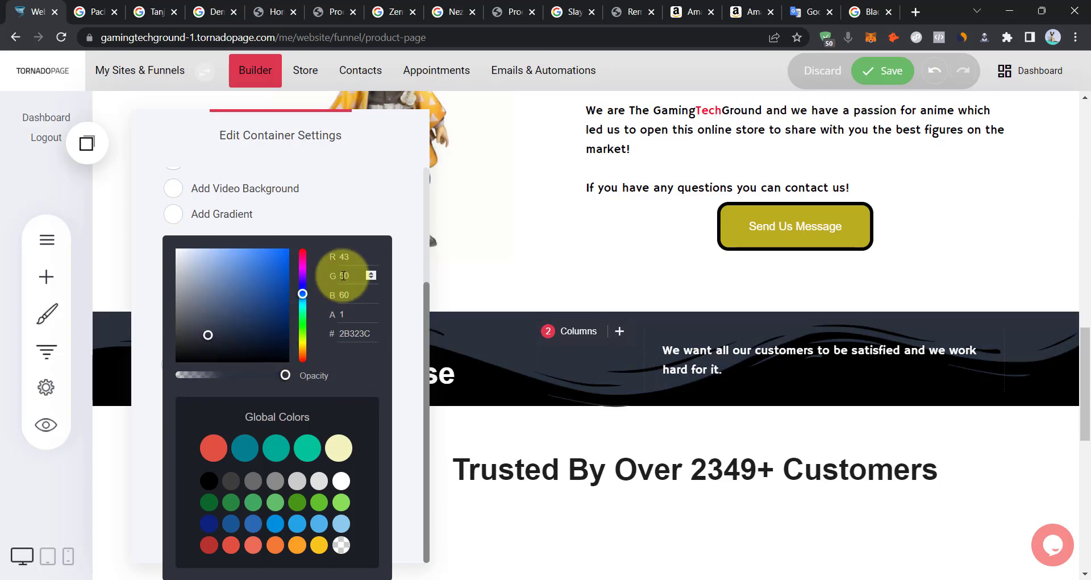
pyautogui.click(344, 214)
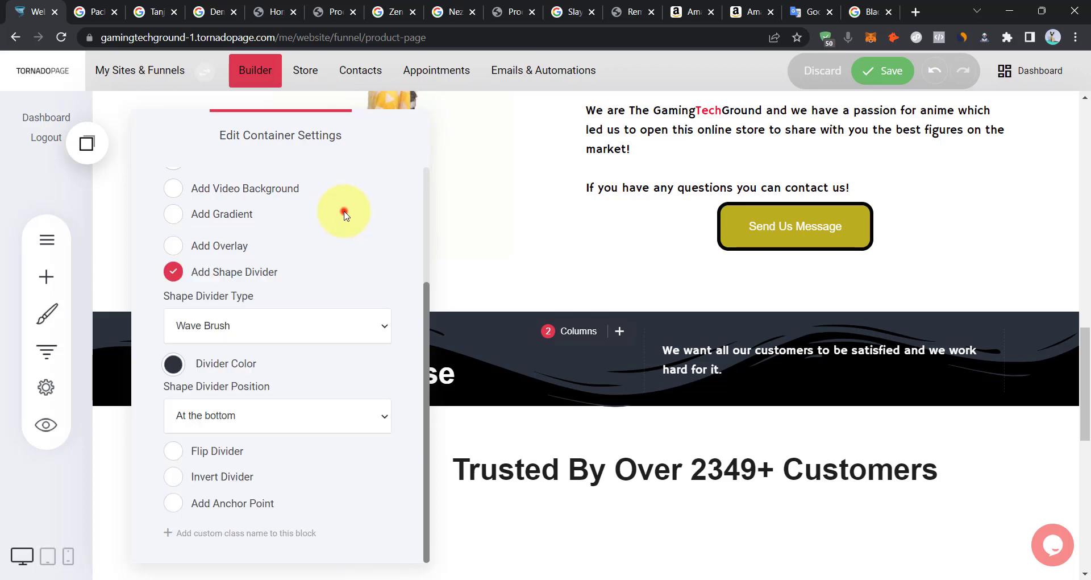
# Change the purpose block's shape divider type to Paper 2 and its color to white (FFFFFF).
pyautogui.click(222, 329)
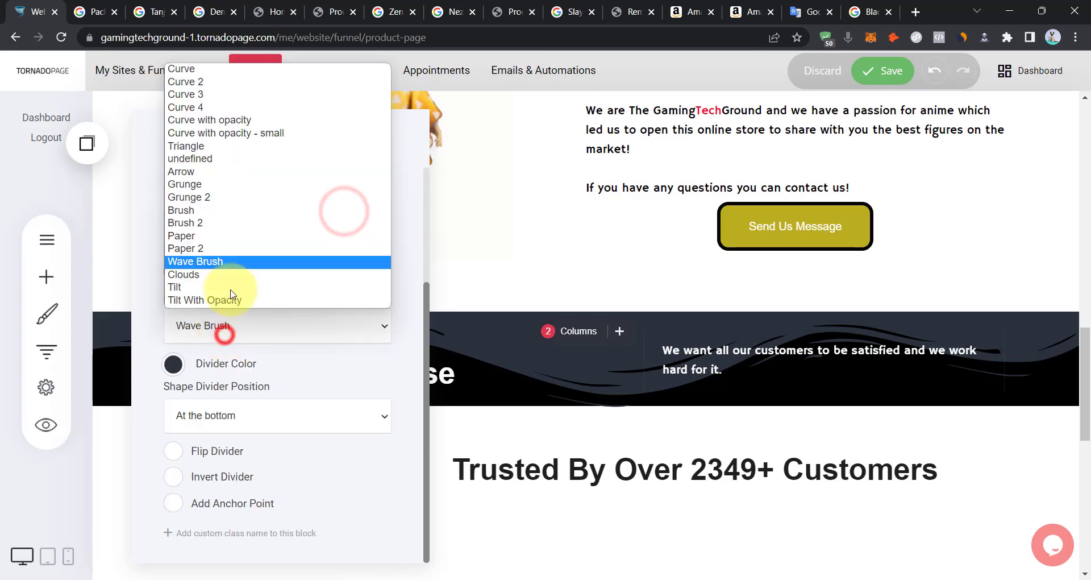
pyautogui.click(231, 249)
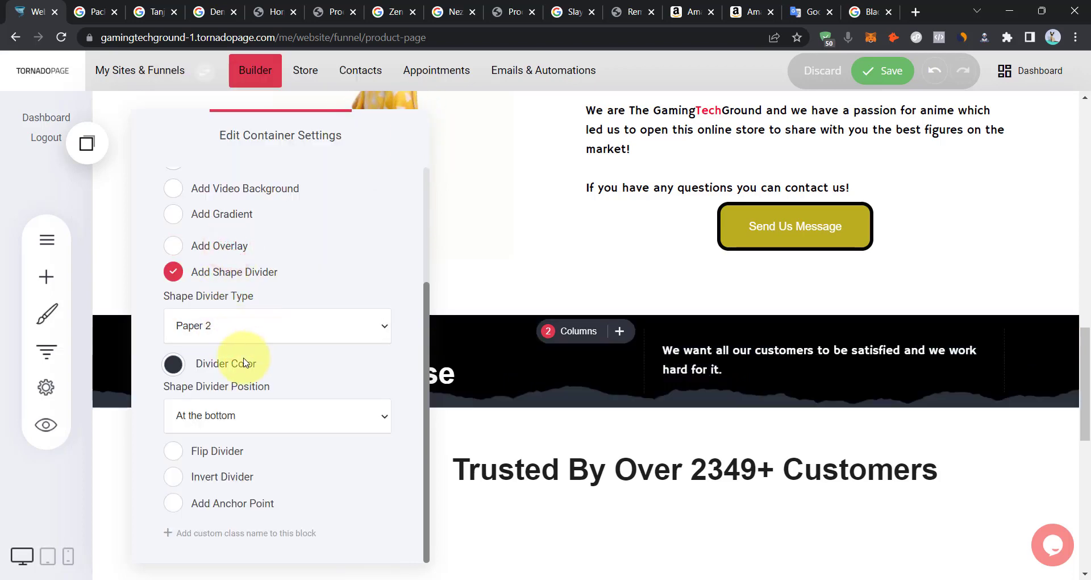
pyautogui.click(170, 366)
pyautogui.moveTo(189, 301); pyautogui.dragTo(173, 216)
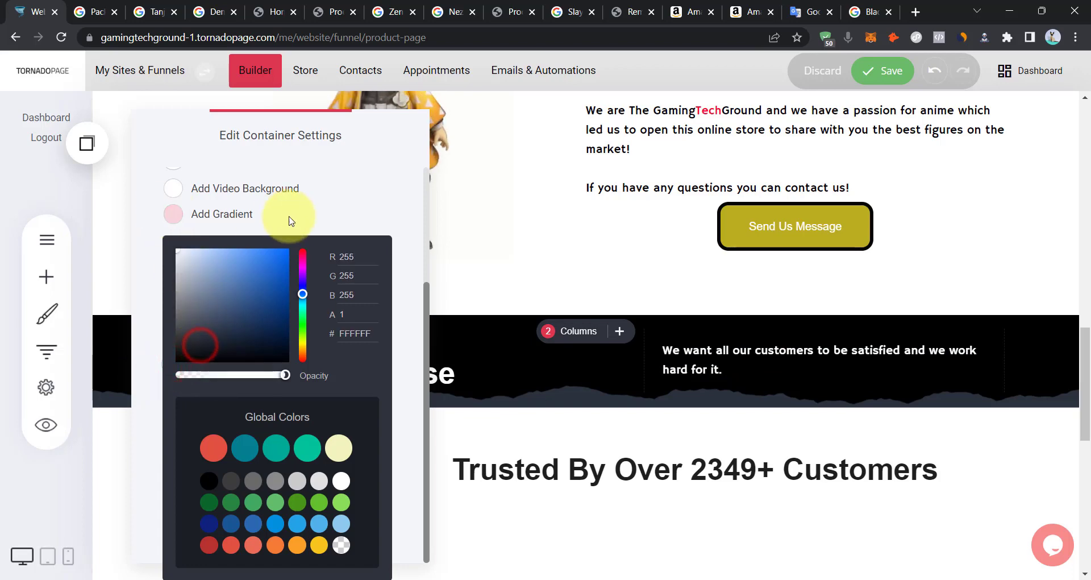
pyautogui.click(375, 212)
pyautogui.click(667, 315)
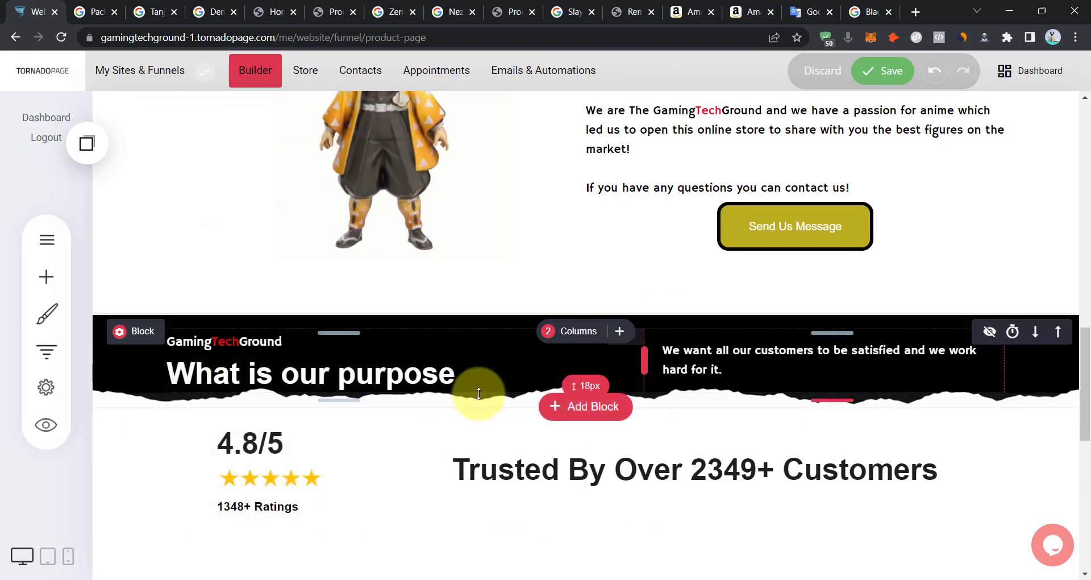
pyautogui.scroll(7, 504, 372)
pyautogui.scroll(-4, 503, 389)
pyautogui.scroll(-5, 489, 432)
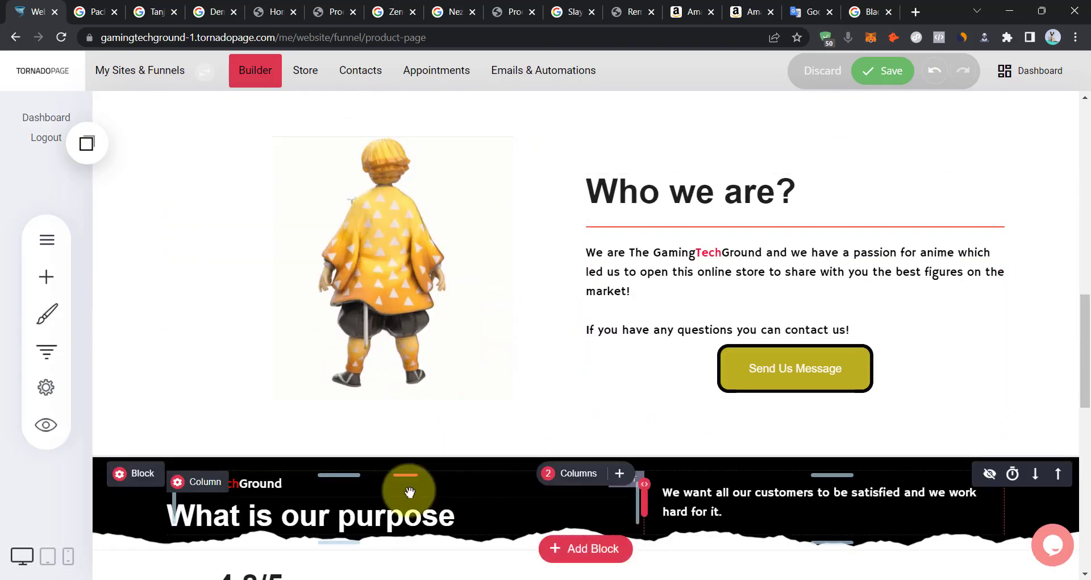
# Try flipping the Paper 2 shape divider of the purpose block.
pyautogui.click(157, 269)
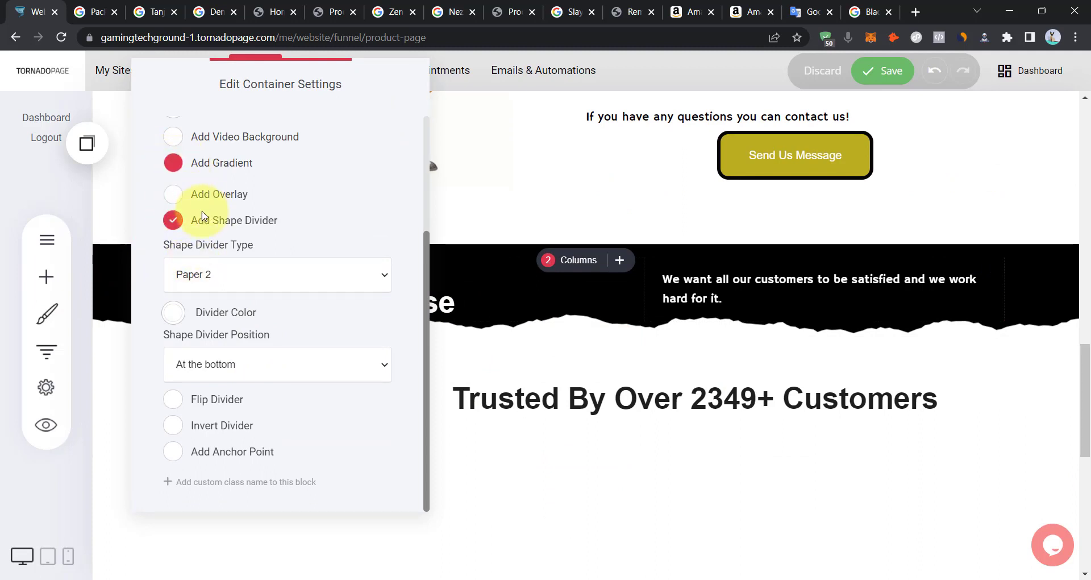
pyautogui.click(173, 400)
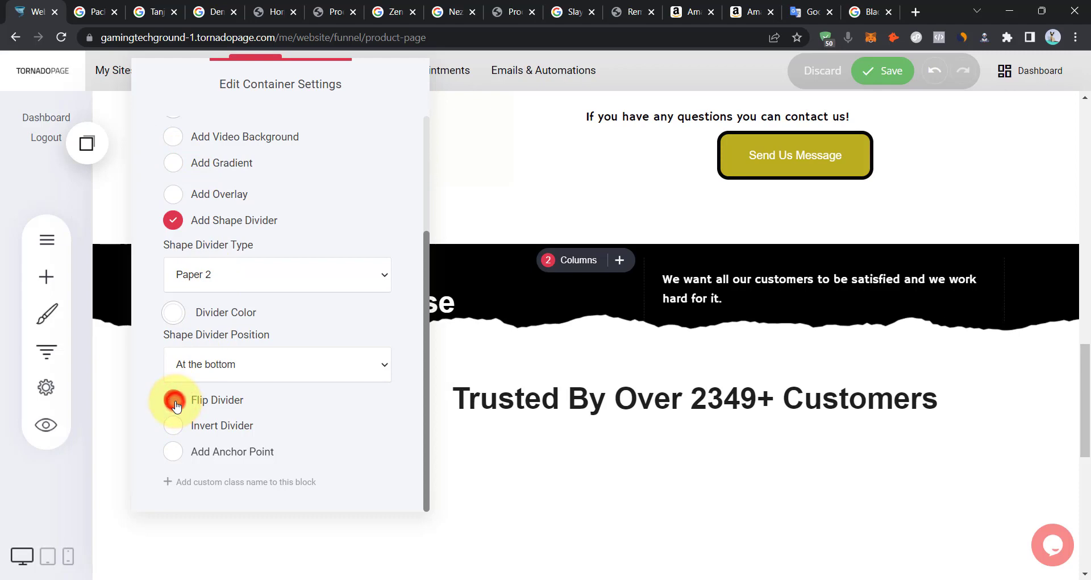
pyautogui.click(174, 400)
pyautogui.click(686, 278)
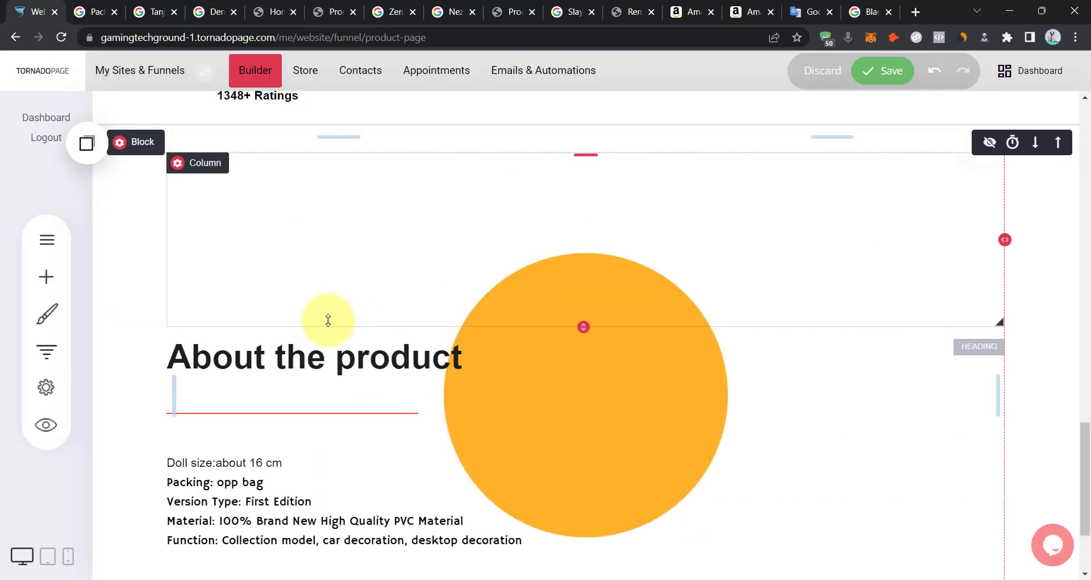
# Delete the spacer above the "About the product" heading.
pyautogui.scroll(1, 416, 239)
pyautogui.scroll(-1, 300, 224)
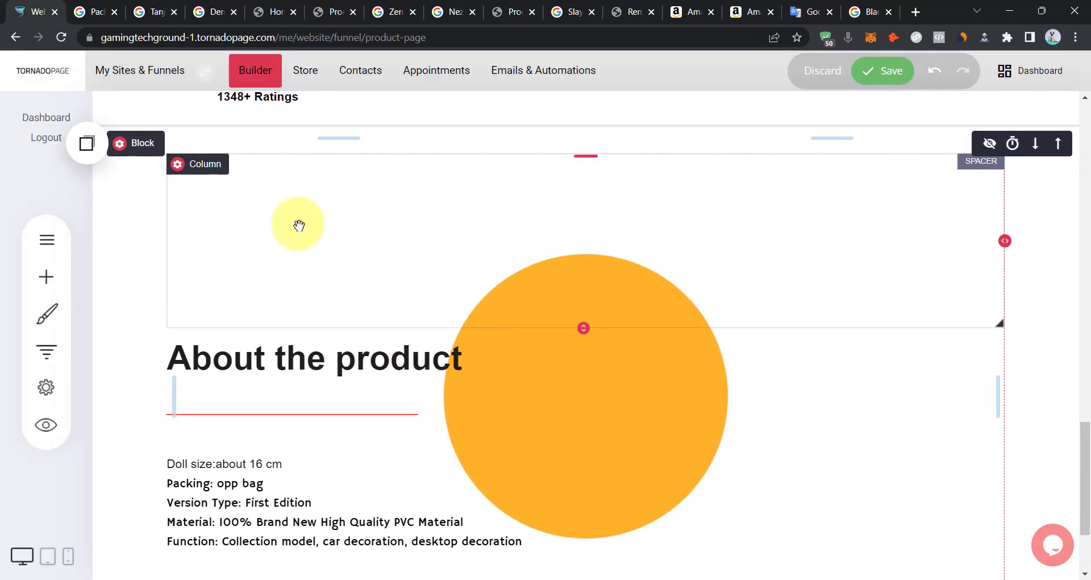
pyautogui.click(354, 200)
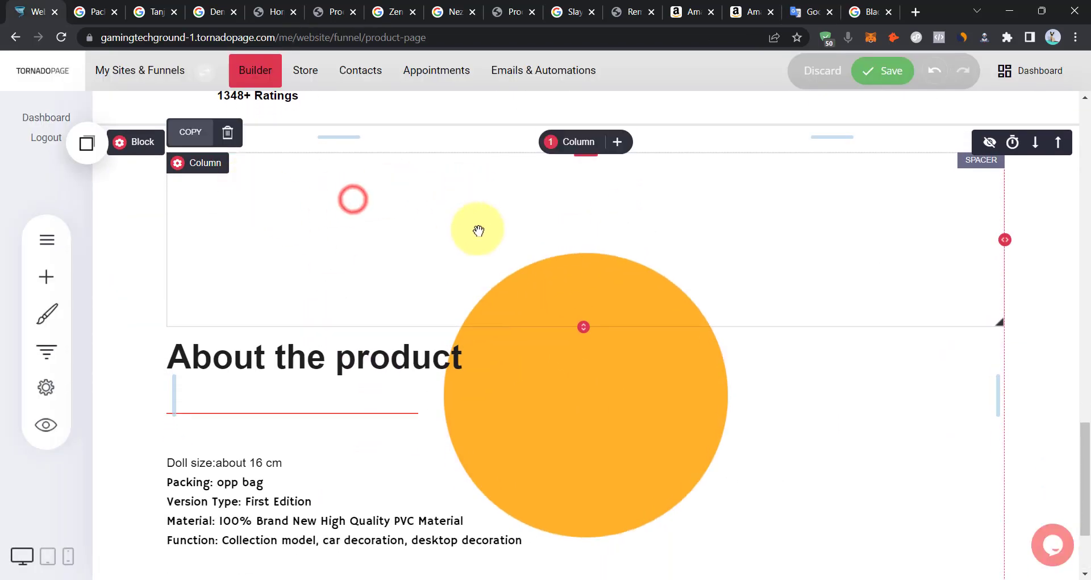
pyautogui.click(227, 134)
pyautogui.click(591, 325)
# Set the background color of the "About the product" block to black (000000).
pyautogui.scroll(3, 443, 477)
pyautogui.scroll(-1, 835, 492)
pyautogui.scroll(1, 511, 392)
pyautogui.scroll(-3, 464, 361)
pyautogui.click(137, 183)
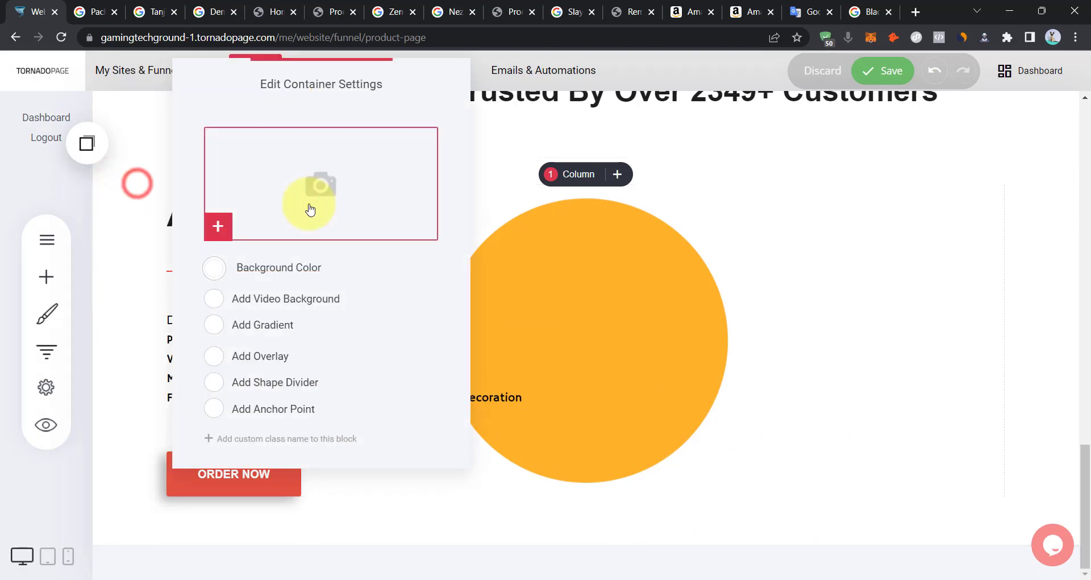
pyautogui.click(215, 275)
pyautogui.click(305, 340)
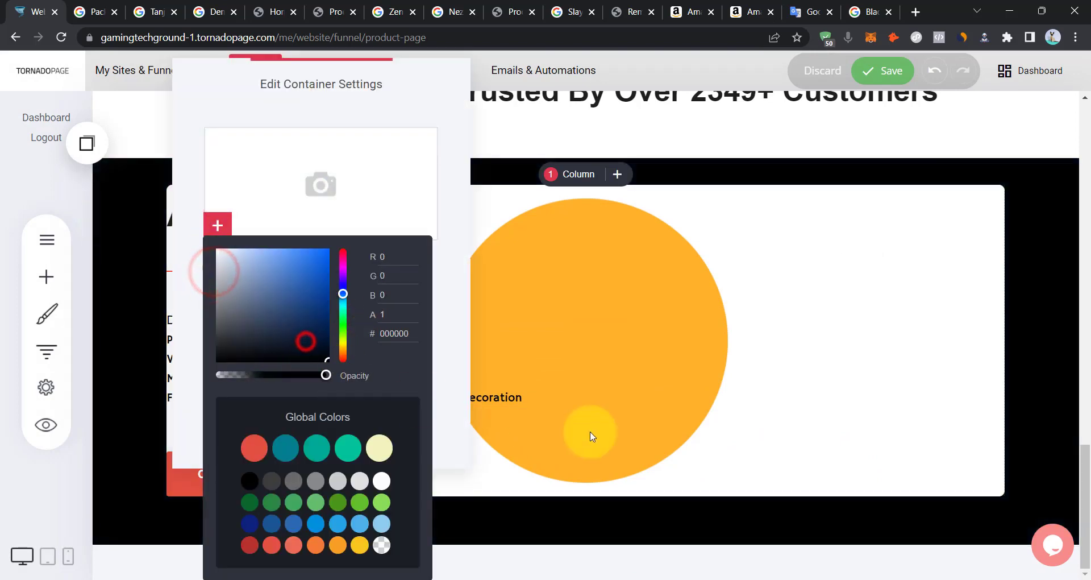
pyautogui.click(1014, 389)
pyautogui.moveTo(1083, 540); pyautogui.dragTo(1082, 514)
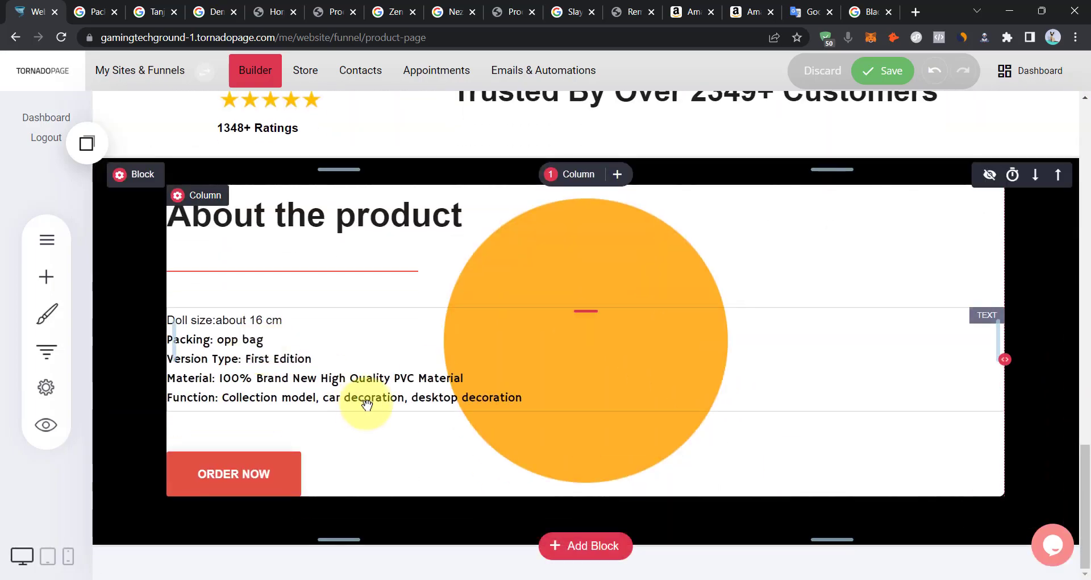
# Set the background color of the column holding the "About the product" content to black.
pyautogui.click(203, 199)
pyautogui.click(279, 239)
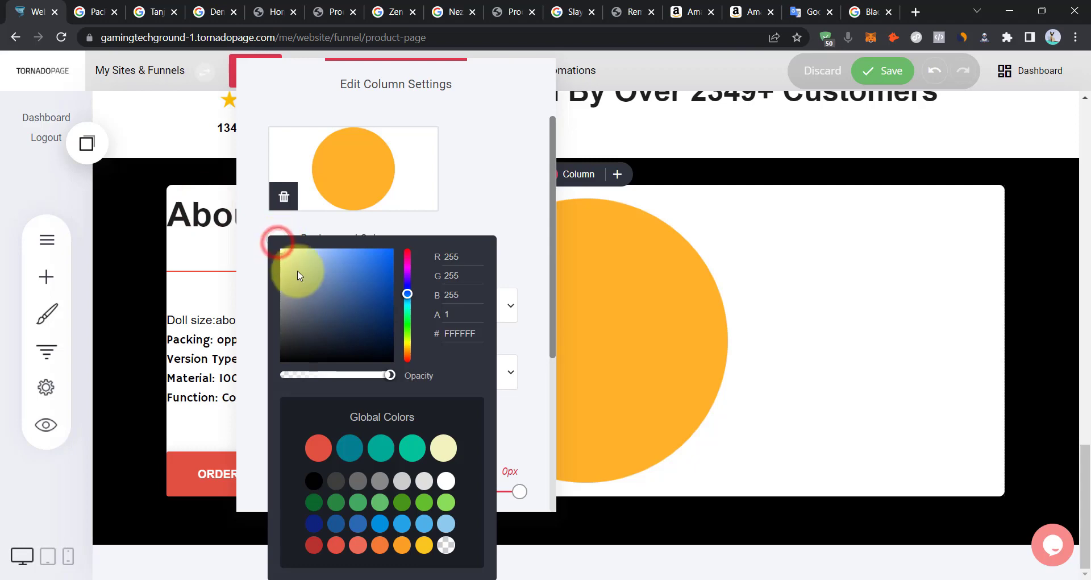
pyautogui.moveTo(296, 275); pyautogui.dragTo(561, 463)
pyautogui.click(1019, 396)
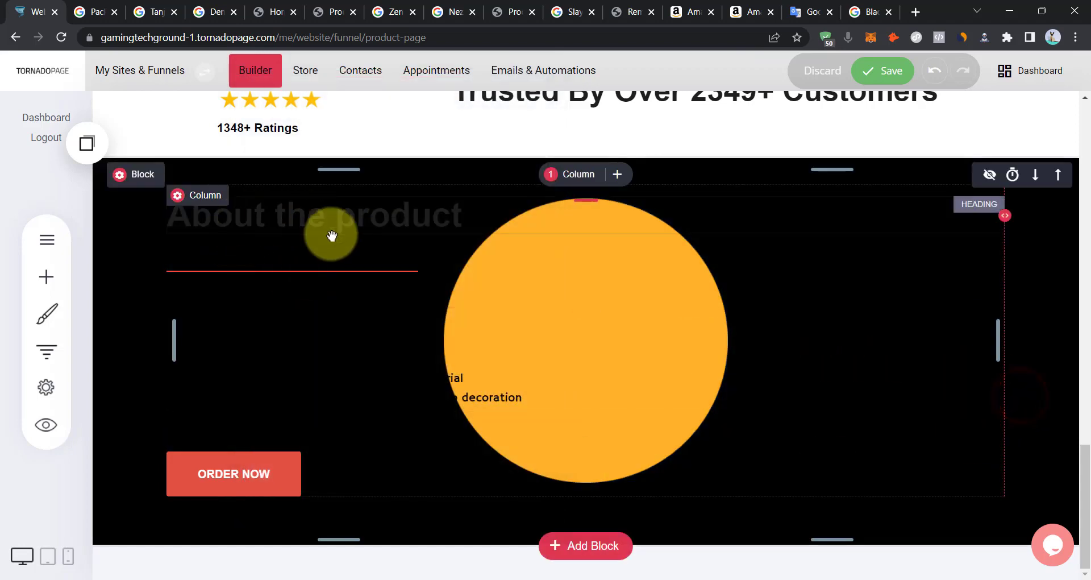
# Split the "About the product" block into two columns.
pyautogui.click(550, 173)
pyautogui.click(598, 241)
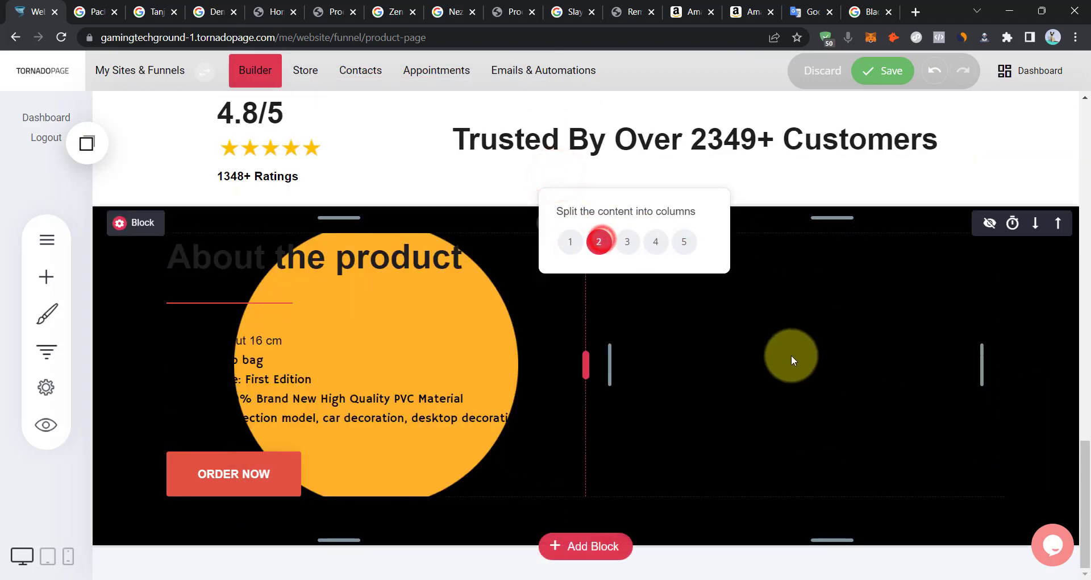
pyautogui.moveTo(297, 224)
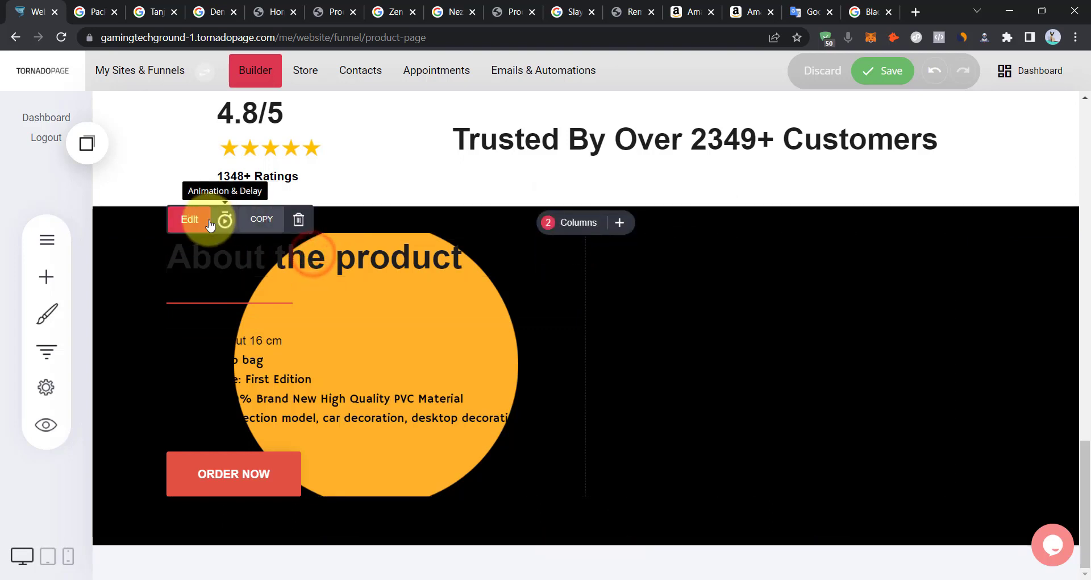
# Set the "About the product" heading's text color to near-white FCFDFD and recolor all the product details text white.
pyautogui.click(339, 264)
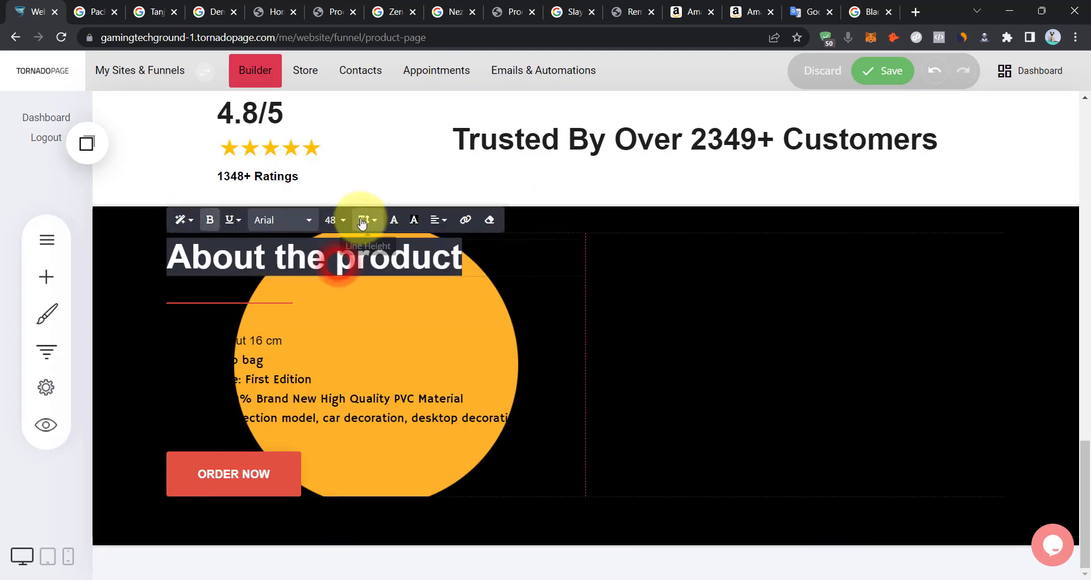
pyautogui.click(392, 220)
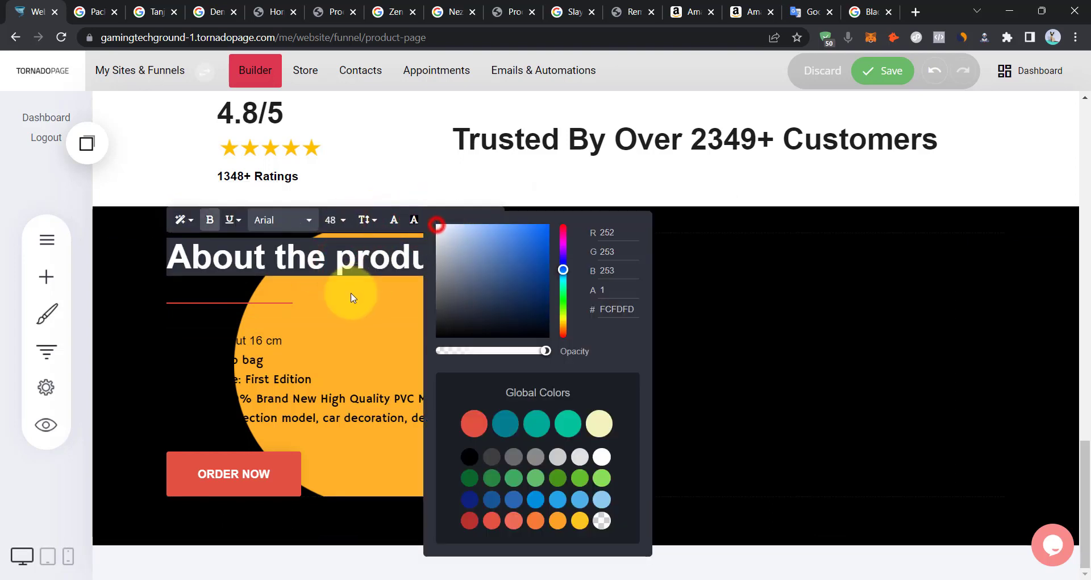
pyautogui.click(279, 369)
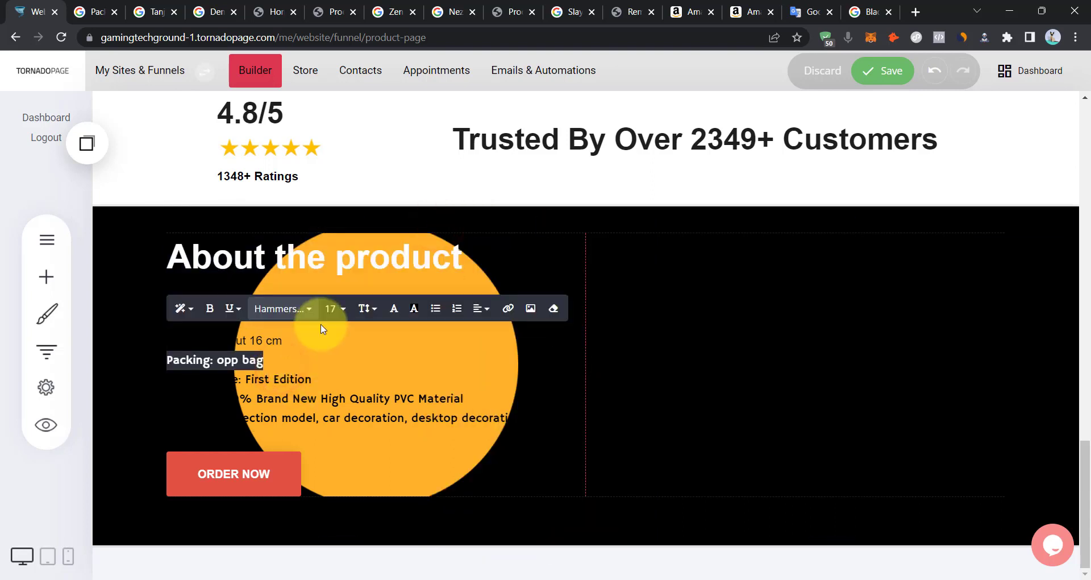
pyautogui.hotkey('ctrl', 'a')
pyautogui.click(395, 308)
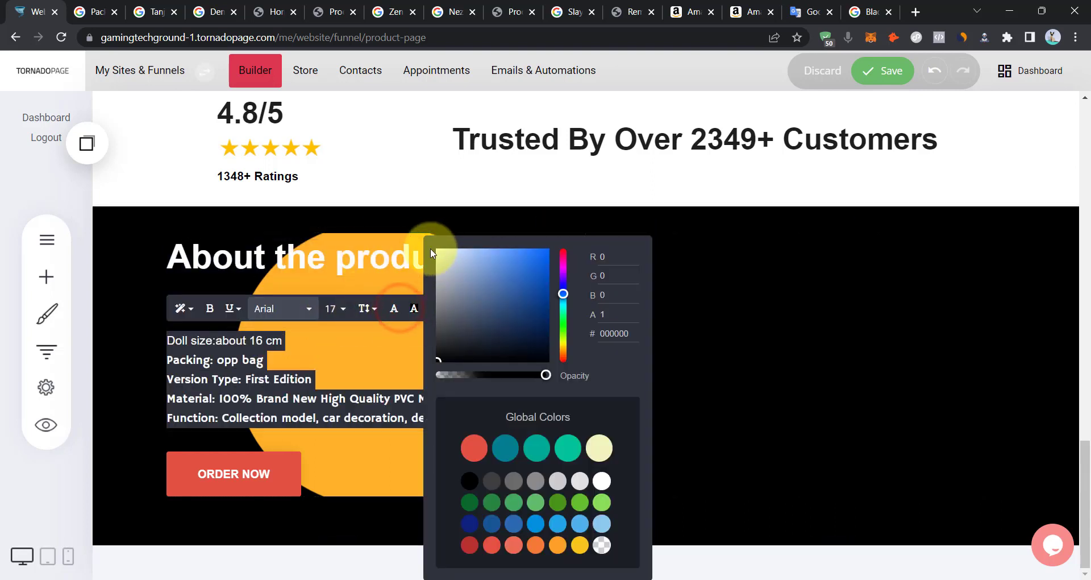
pyautogui.click(348, 425)
pyautogui.click(378, 397)
pyautogui.click(651, 366)
# Move the "About the product" heading, separator, product details text and ORDER NOW button into the block's empty second column.
pyautogui.moveTo(346, 260); pyautogui.dragTo(898, 267)
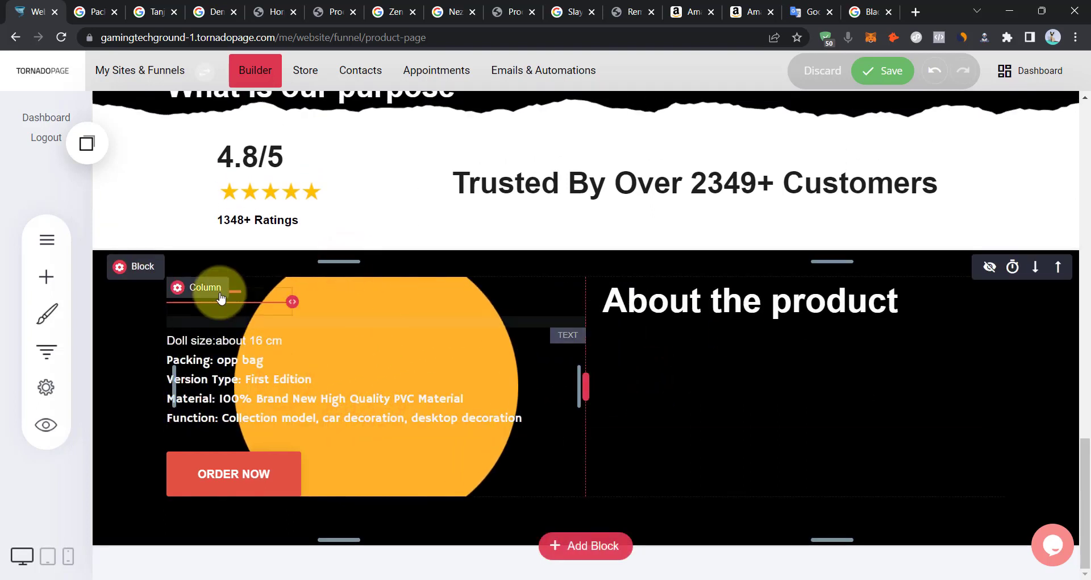
pyautogui.moveTo(220, 301); pyautogui.dragTo(893, 314)
pyautogui.moveTo(434, 353); pyautogui.dragTo(668, 469)
pyautogui.moveTo(261, 368); pyautogui.dragTo(915, 498)
pyautogui.scroll(-1, 762, 390)
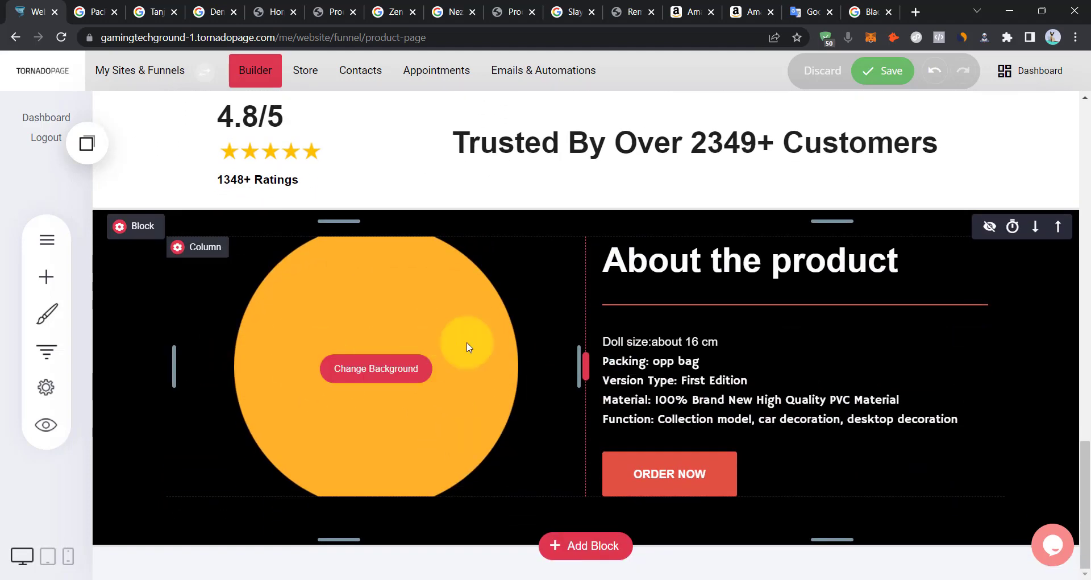
pyautogui.click(409, 370)
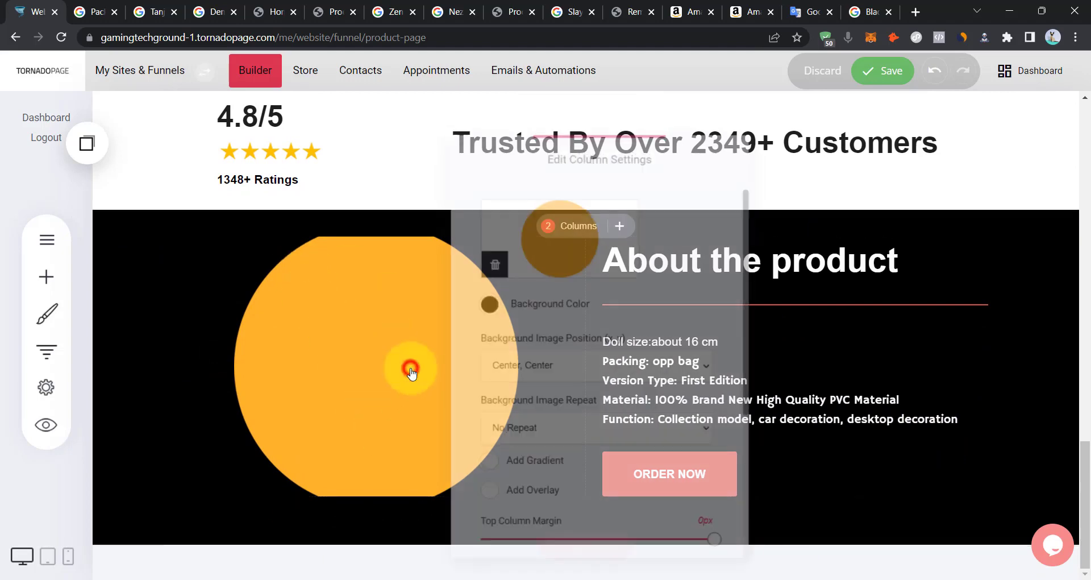
pyautogui.click(394, 353)
pyautogui.click(46, 276)
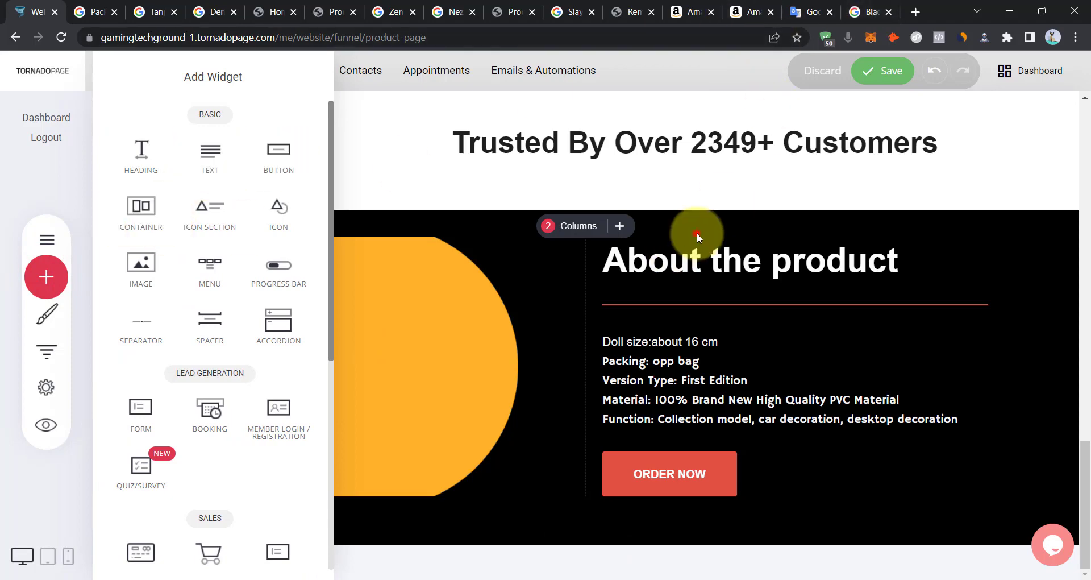
# Switch to the open Amazon listings and look through the Tanjiro figure page and its related Demon Slayer figures.
pyautogui.click(737, 19)
pyautogui.click(678, 6)
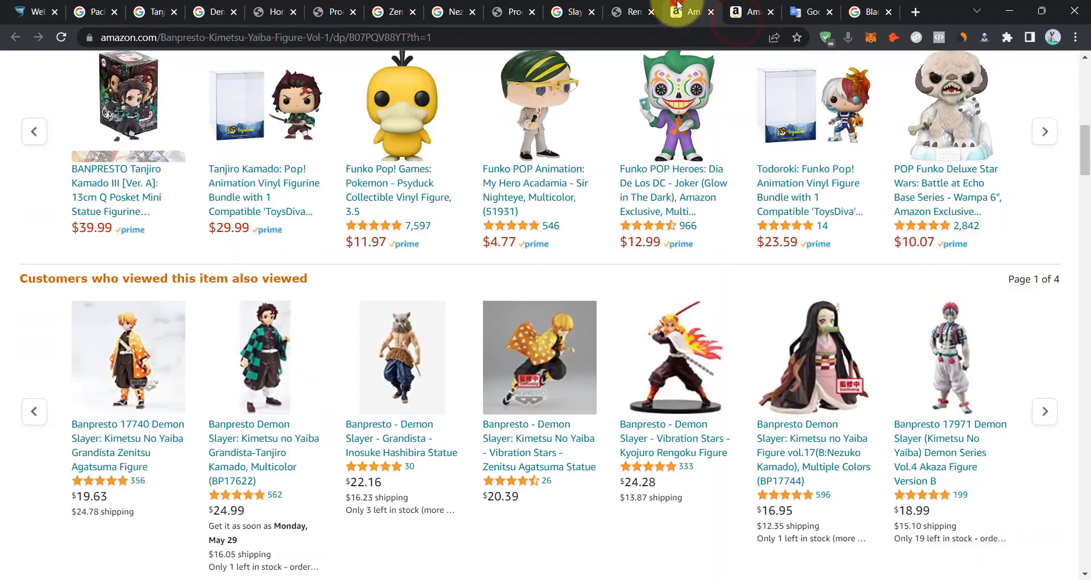
pyautogui.scroll(-1, 825, 302)
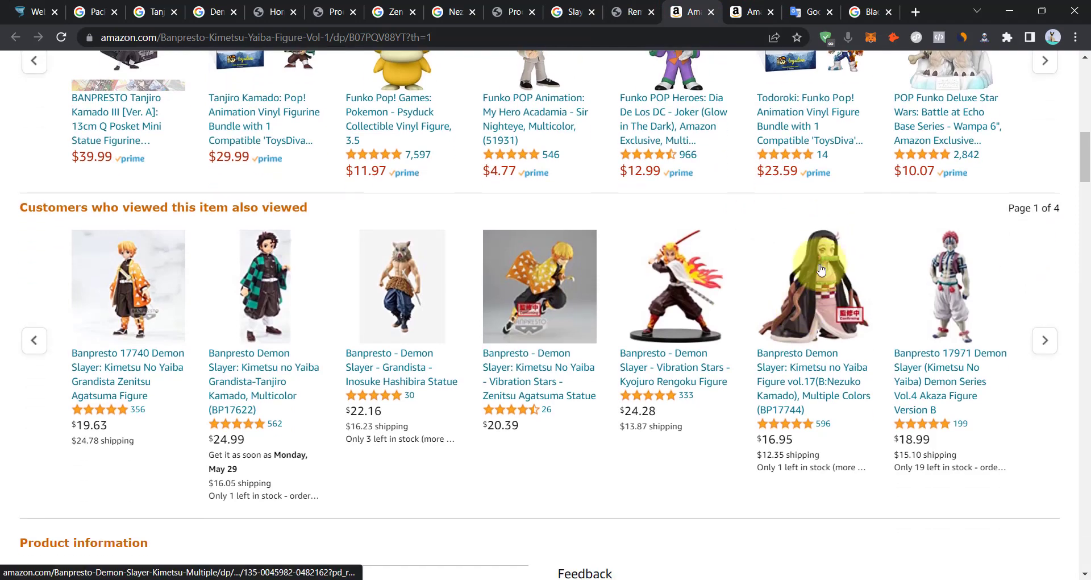
pyautogui.scroll(1, 774, 311)
pyautogui.scroll(-3, 802, 385)
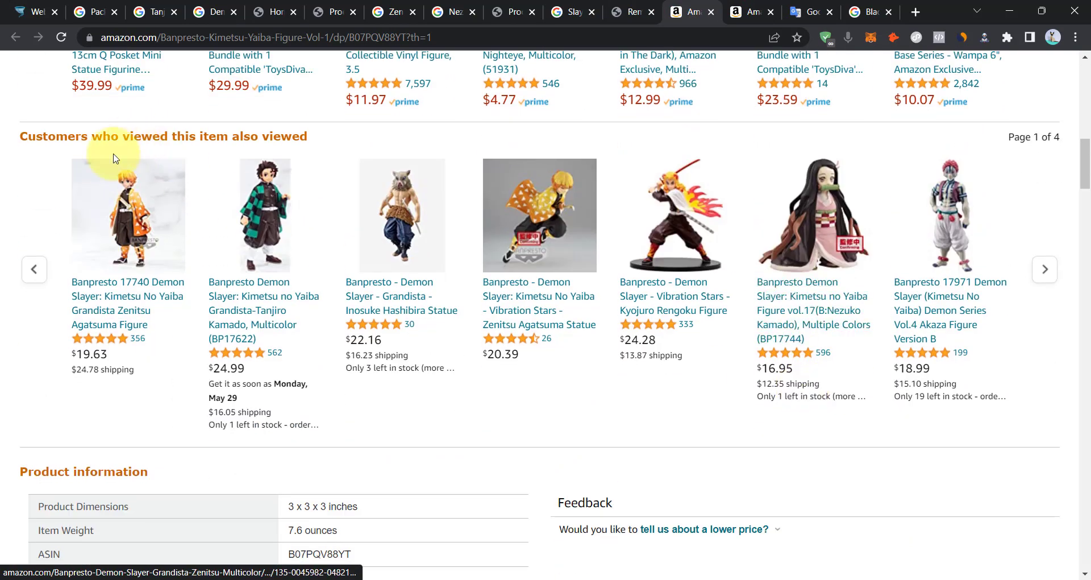
pyautogui.scroll(3, 777, 187)
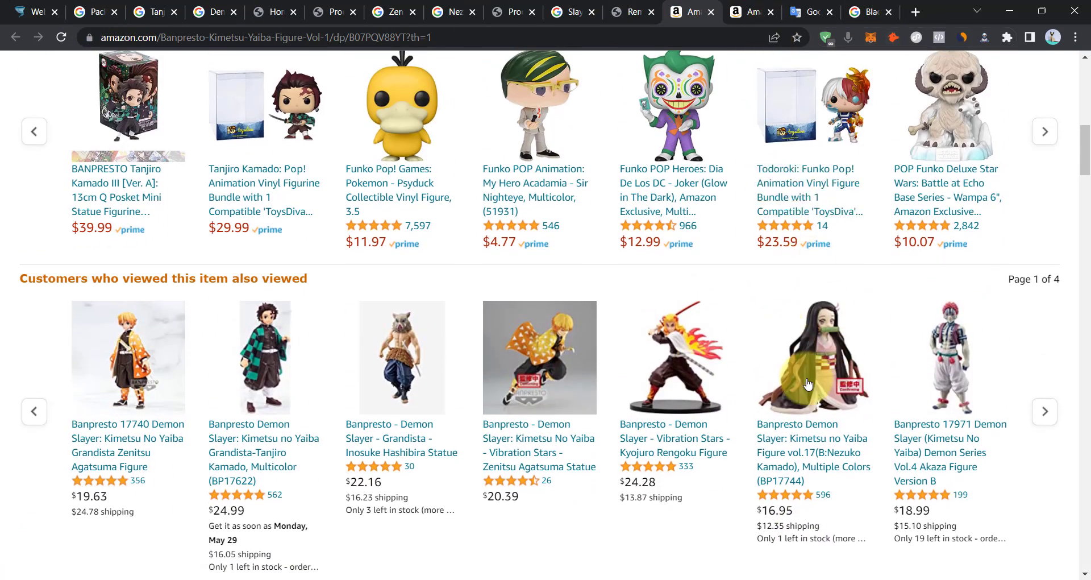
pyautogui.scroll(8, 667, 317)
pyautogui.scroll(4, 667, 317)
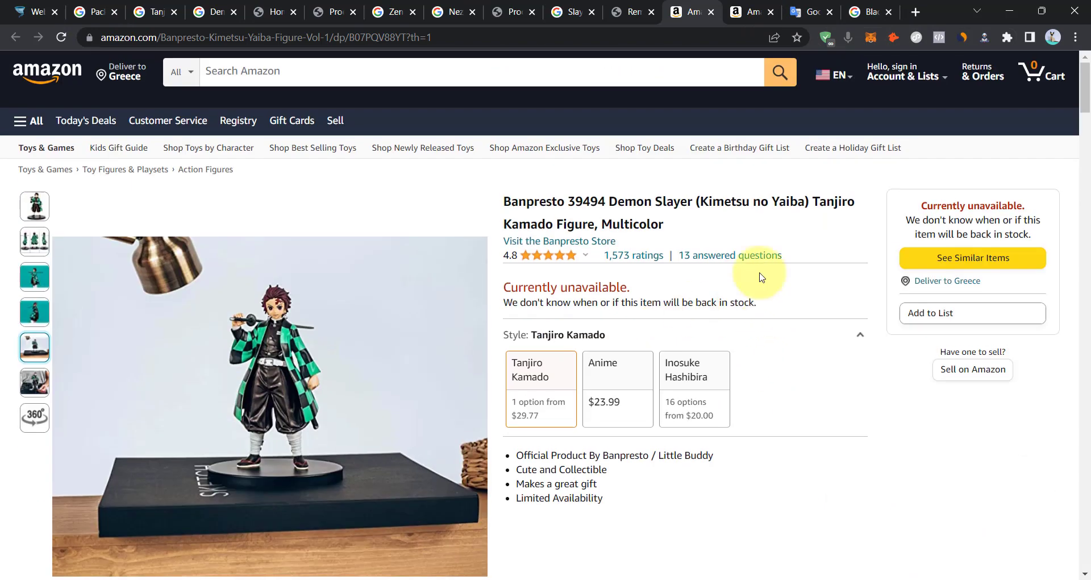
pyautogui.click(746, 12)
pyautogui.click(688, 11)
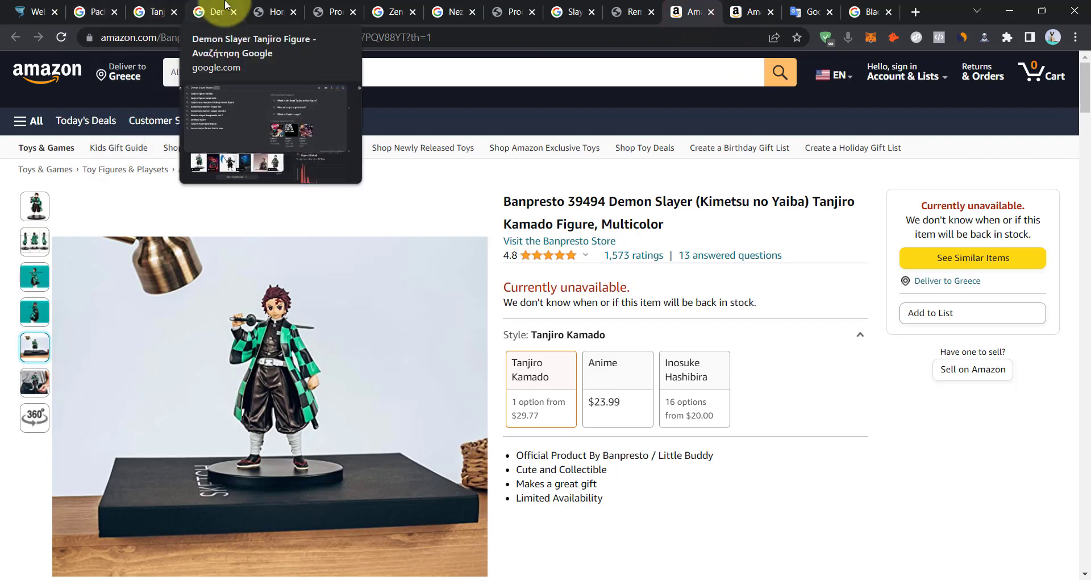
# Run a Google image search on the Nezuko figure in the home page preview and look through its visual matches.
pyautogui.click(263, 11)
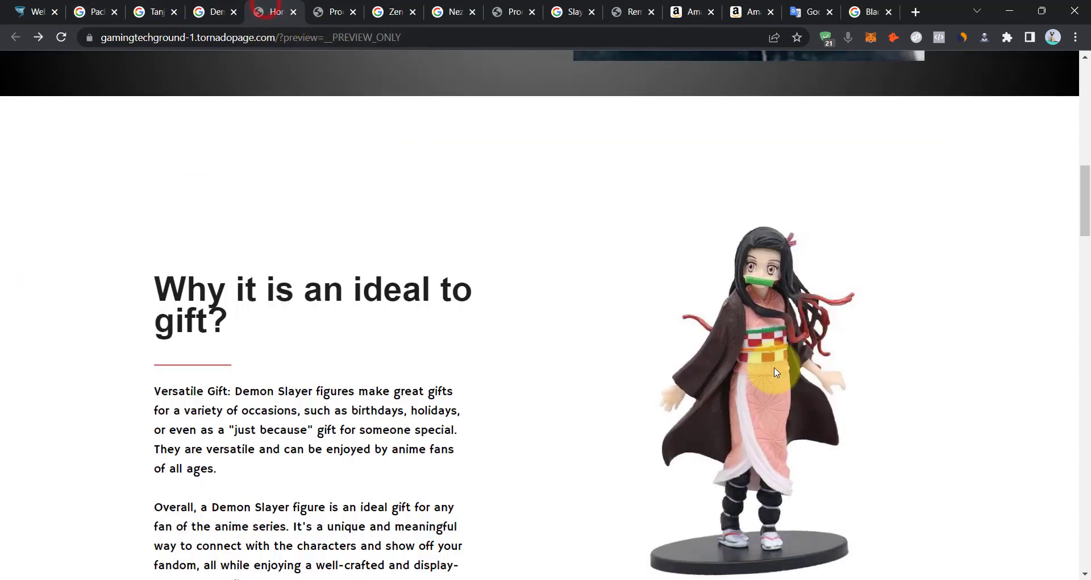
pyautogui.rightClick(775, 368)
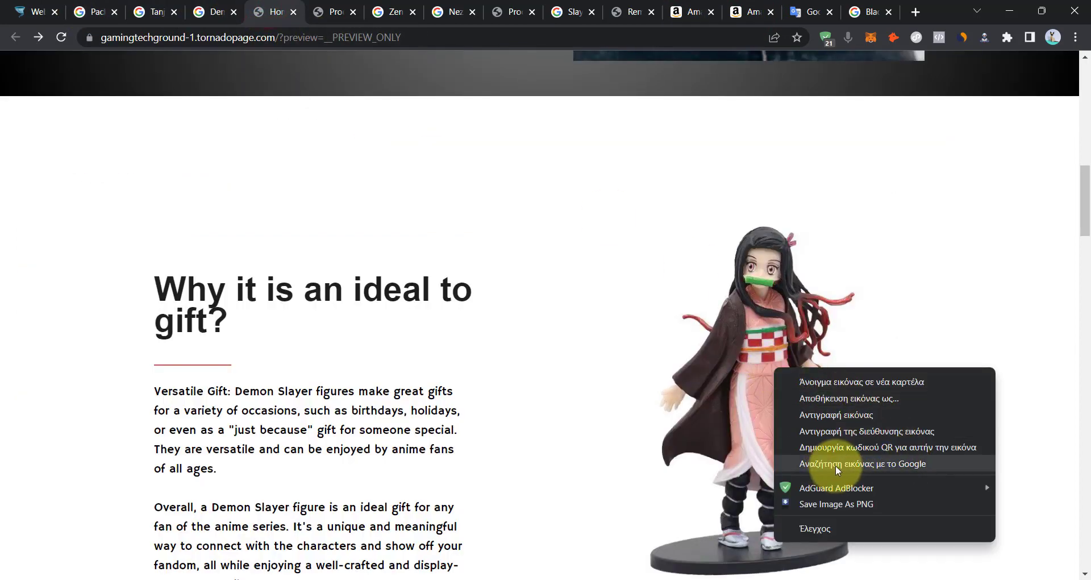
pyautogui.click(921, 469)
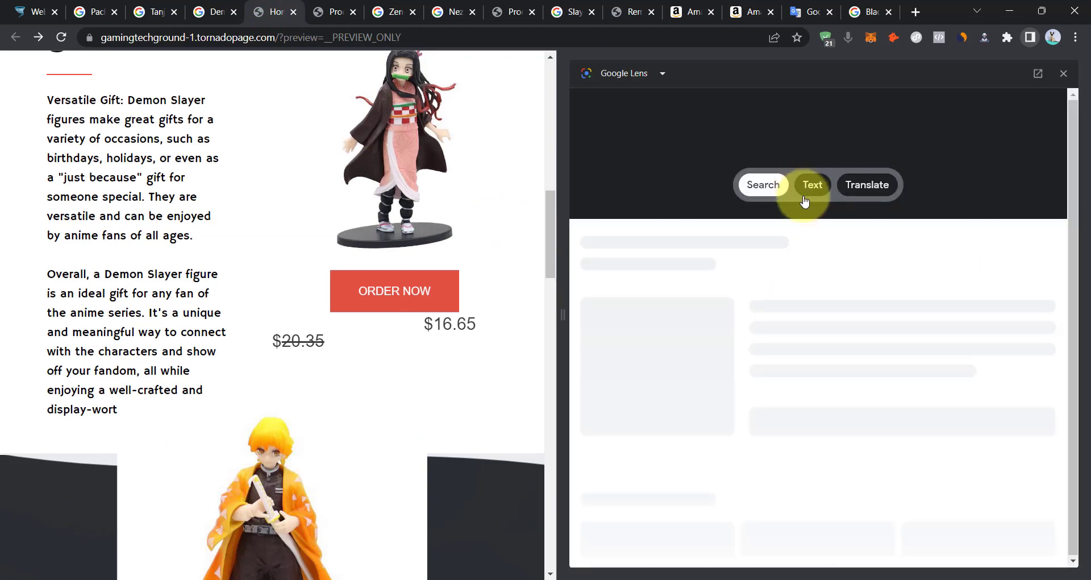
pyautogui.scroll(-8, 921, 316)
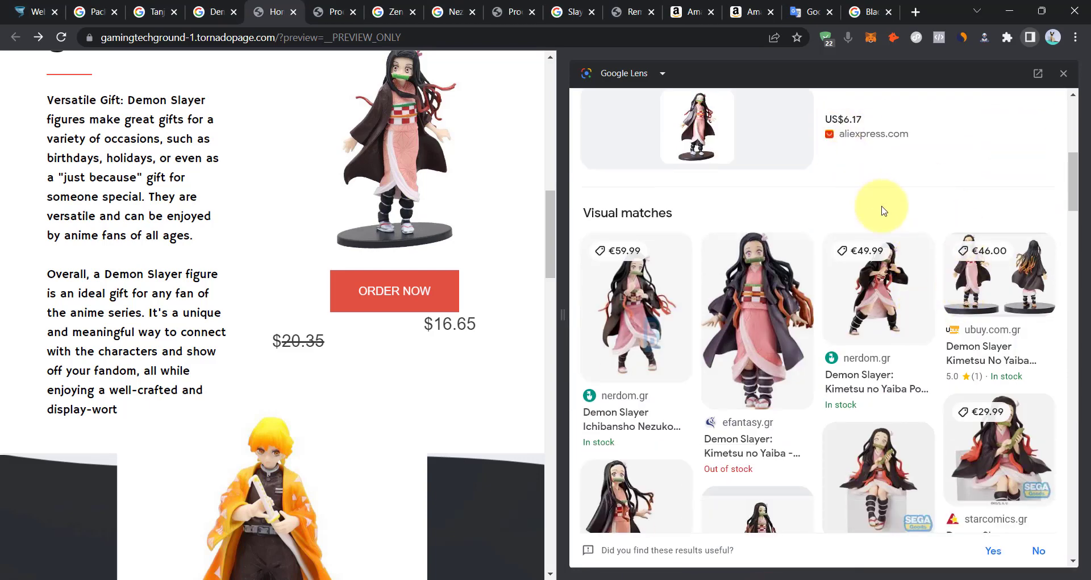
pyautogui.scroll(-2, 883, 211)
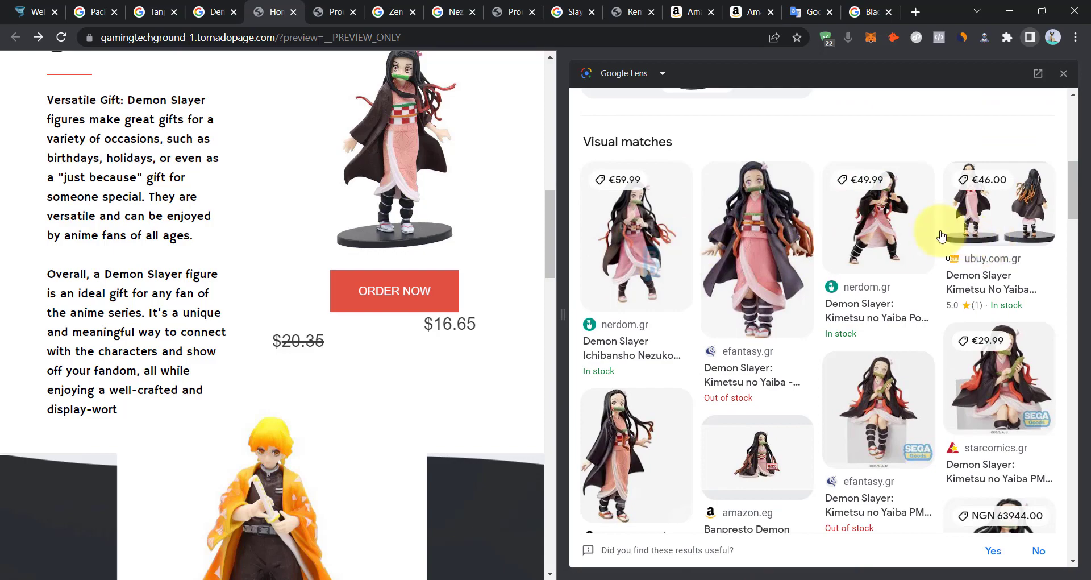
pyautogui.scroll(-7, 787, 267)
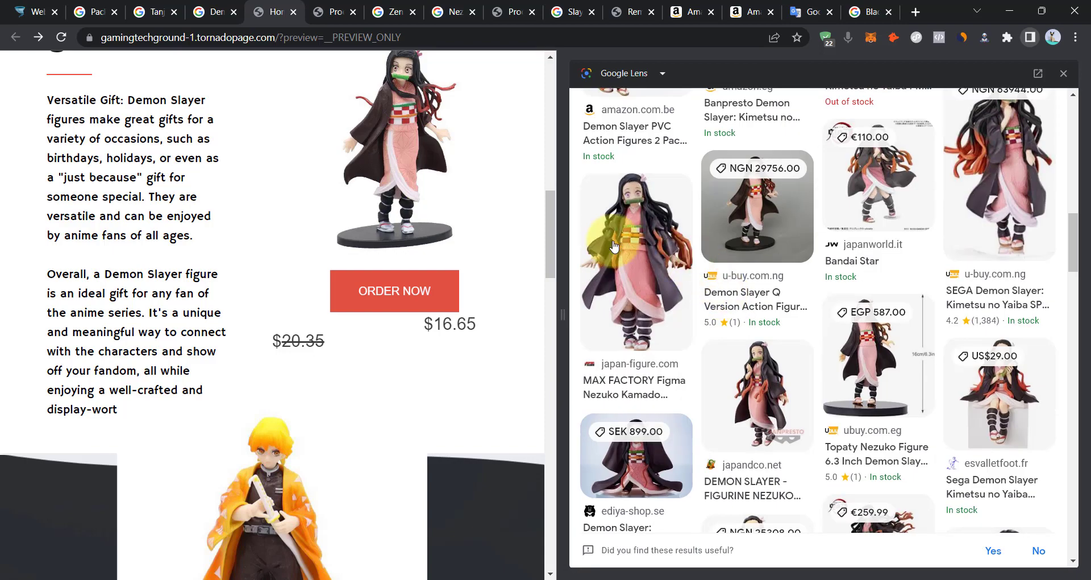
pyautogui.scroll(10, 612, 246)
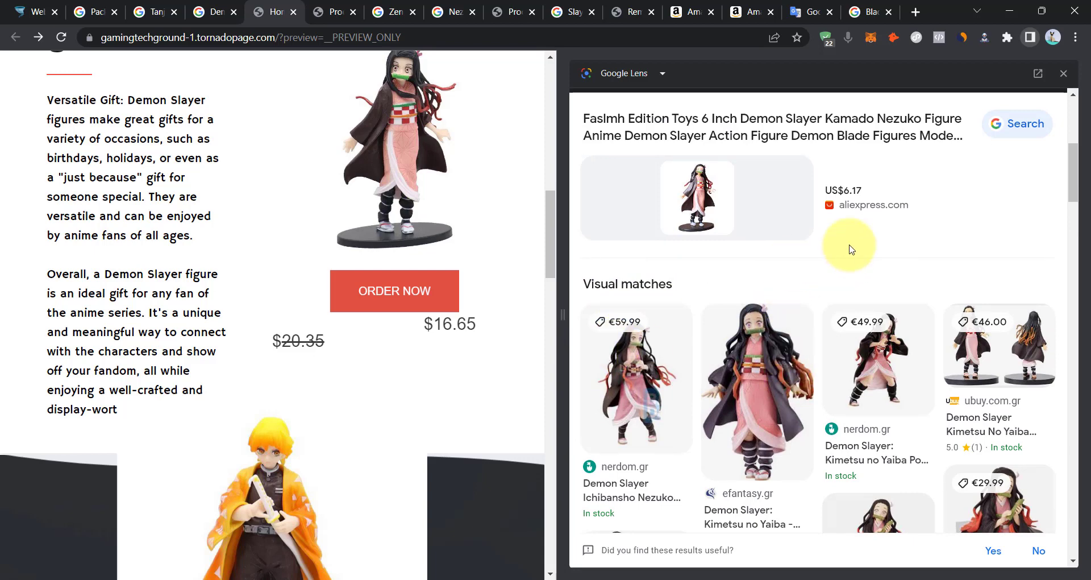
# Open the efantasy.gr, japan-figure.com and aliexpress.com matches for the Nezuko figure from the image search results.
pyautogui.doubleClick(750, 382)
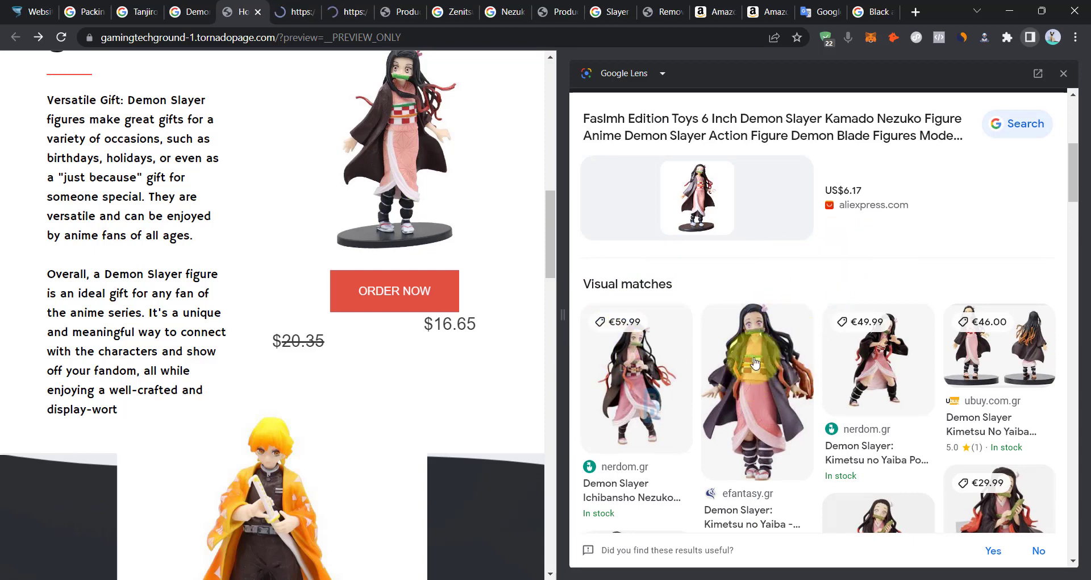
pyautogui.scroll(-4, 866, 250)
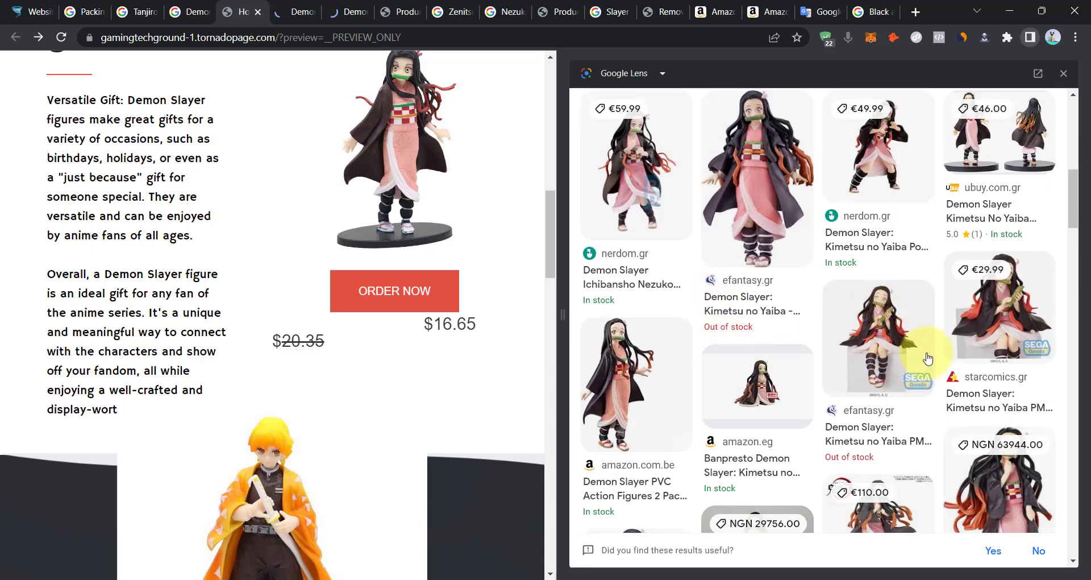
pyautogui.scroll(-4, 924, 361)
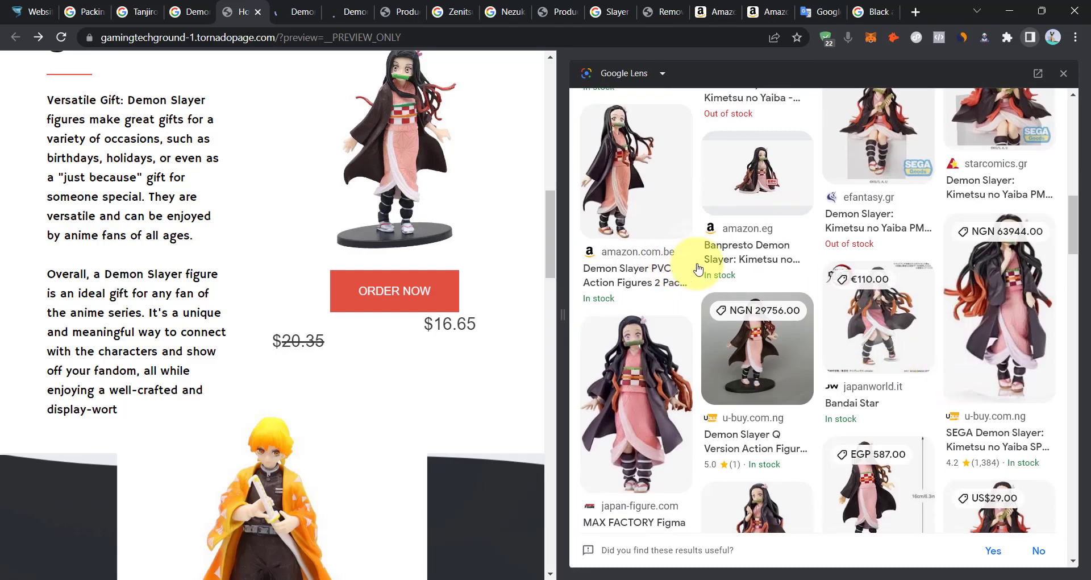
pyautogui.scroll(-1, 802, 333)
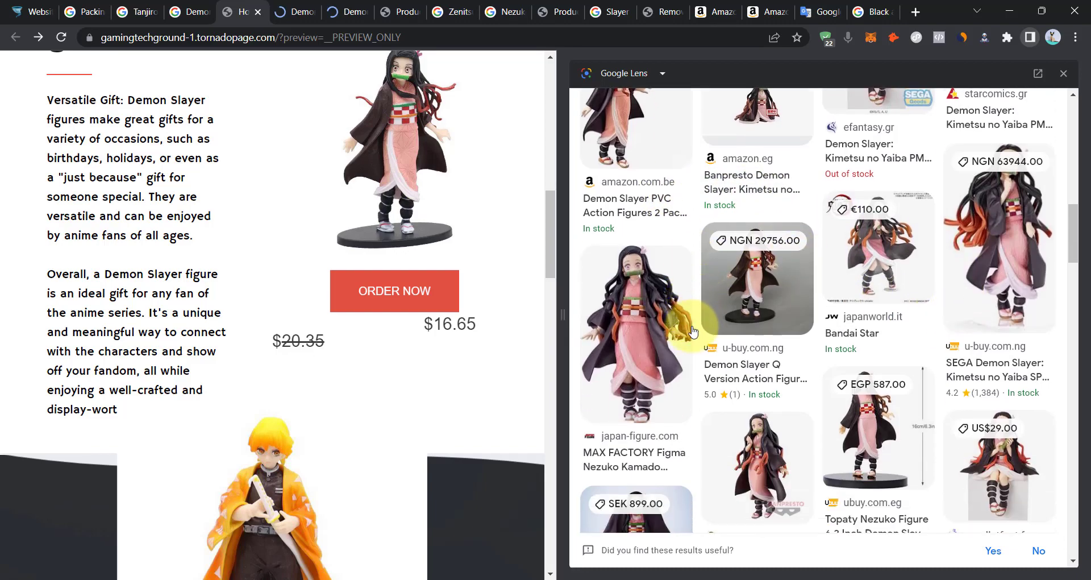
pyautogui.doubleClick(629, 341)
pyautogui.scroll(-3, 796, 350)
pyautogui.scroll(-3, 993, 276)
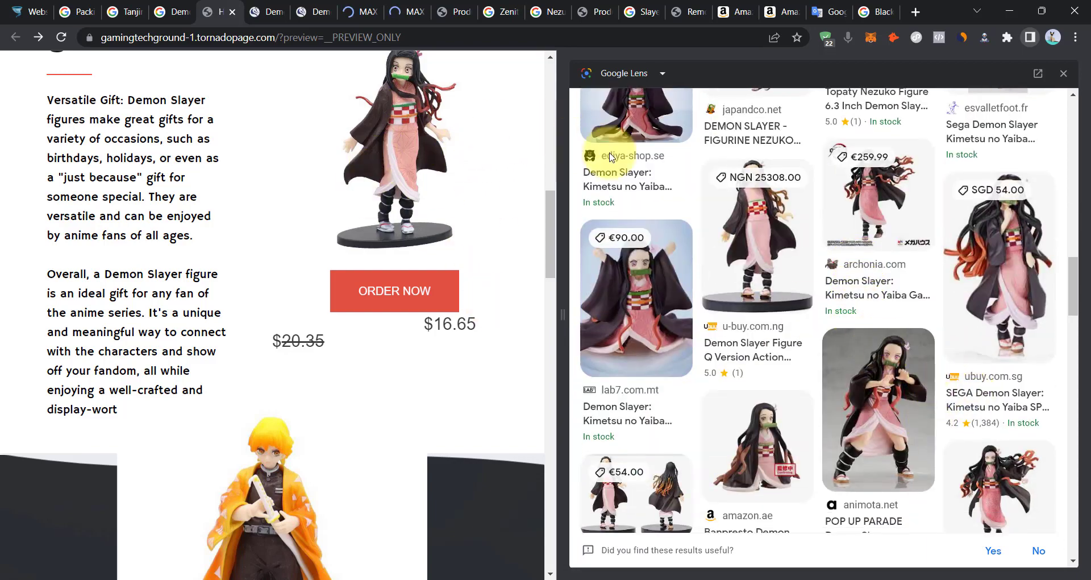
pyautogui.scroll(-5, 756, 290)
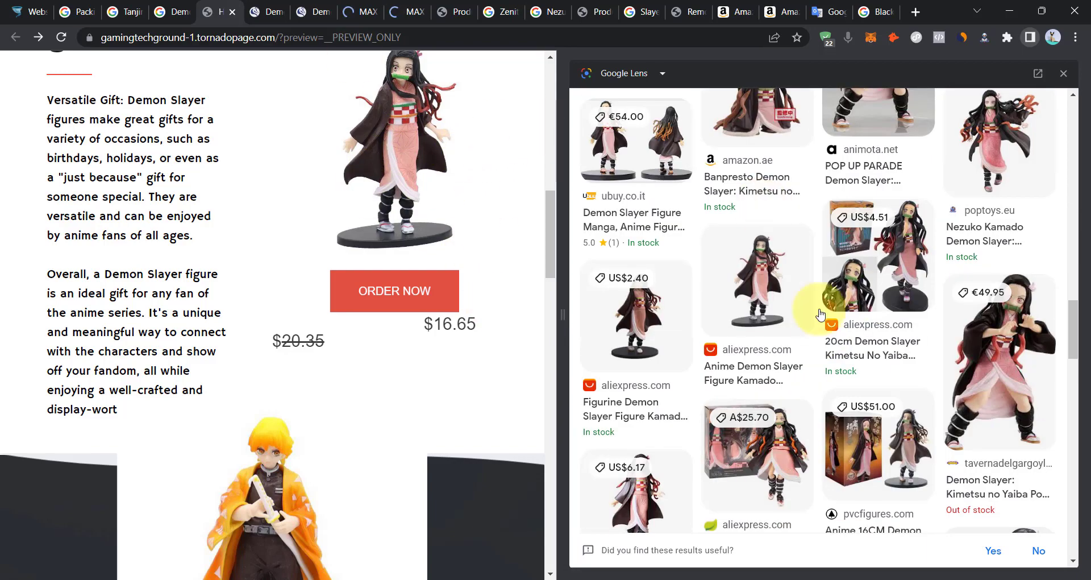
pyautogui.doubleClick(766, 316)
# Examine the product photos on the opened Japan Figure and AliExpress listings, and close the duplicate AliExpress page.
pyautogui.click(322, 17)
pyautogui.click(697, 192)
pyautogui.scroll(-4, 646, 283)
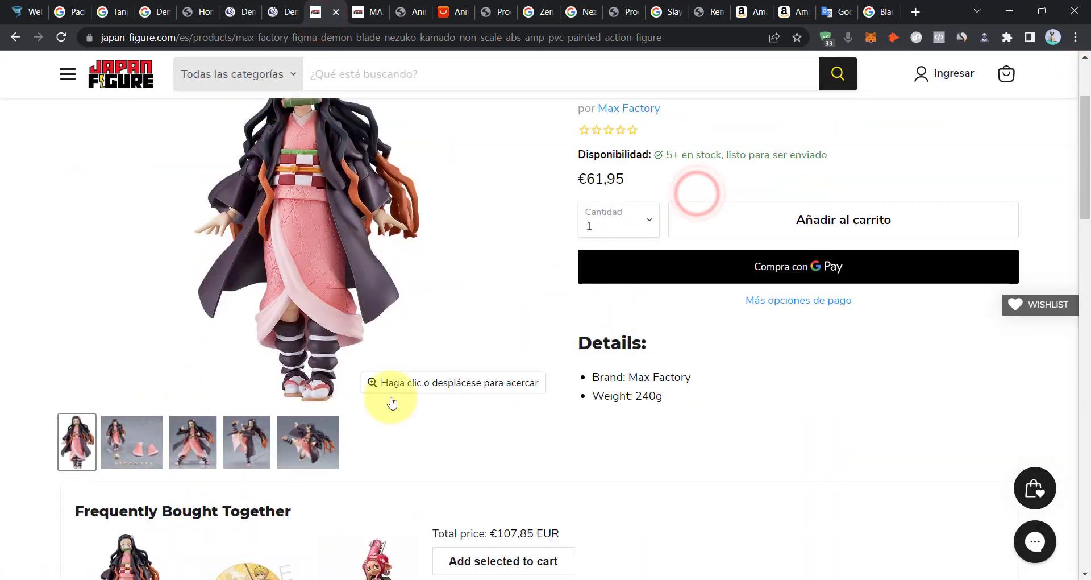
pyautogui.click(363, 17)
pyautogui.scroll(-2, 755, 474)
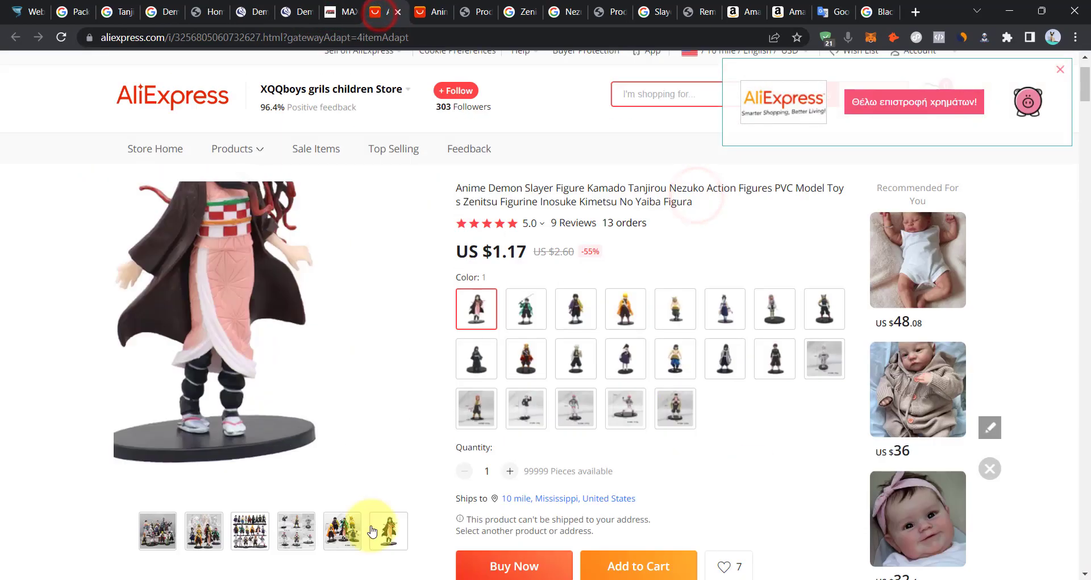
pyautogui.click(421, 13)
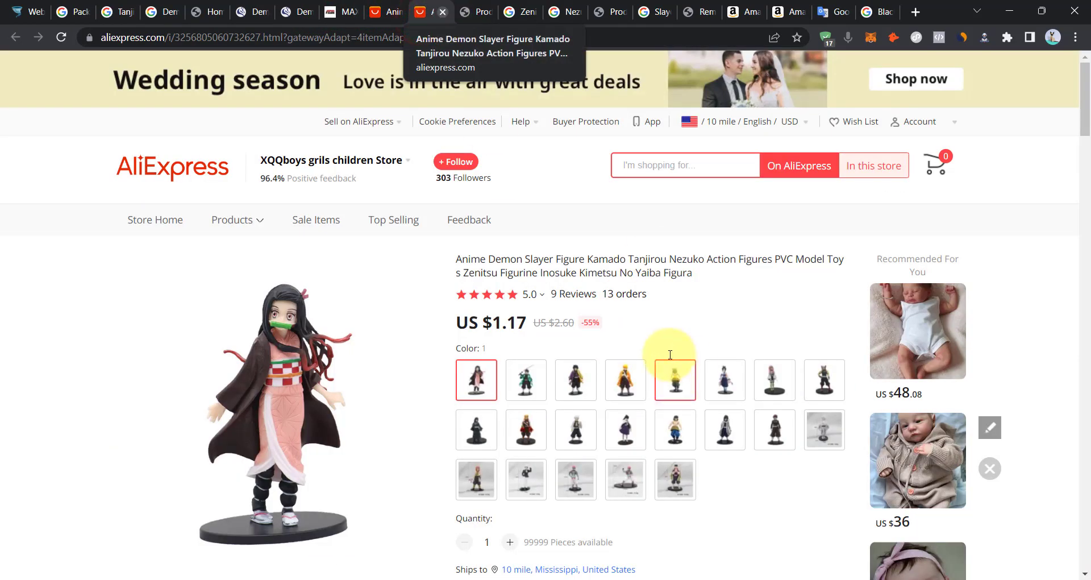
pyautogui.scroll(-20, 676, 360)
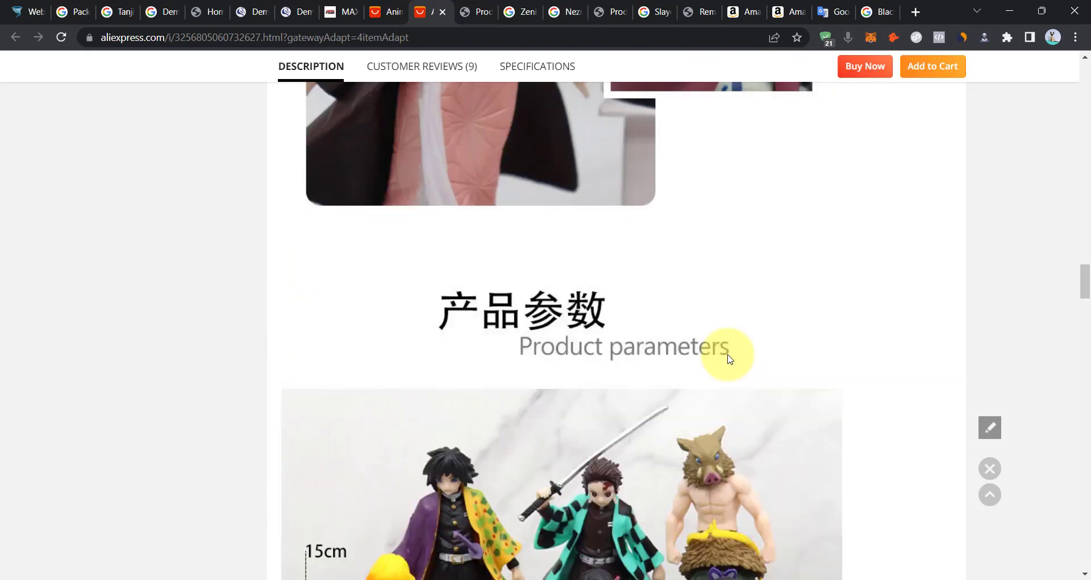
pyautogui.scroll(-10, 676, 346)
pyautogui.scroll(6, 585, 321)
pyautogui.click(442, 11)
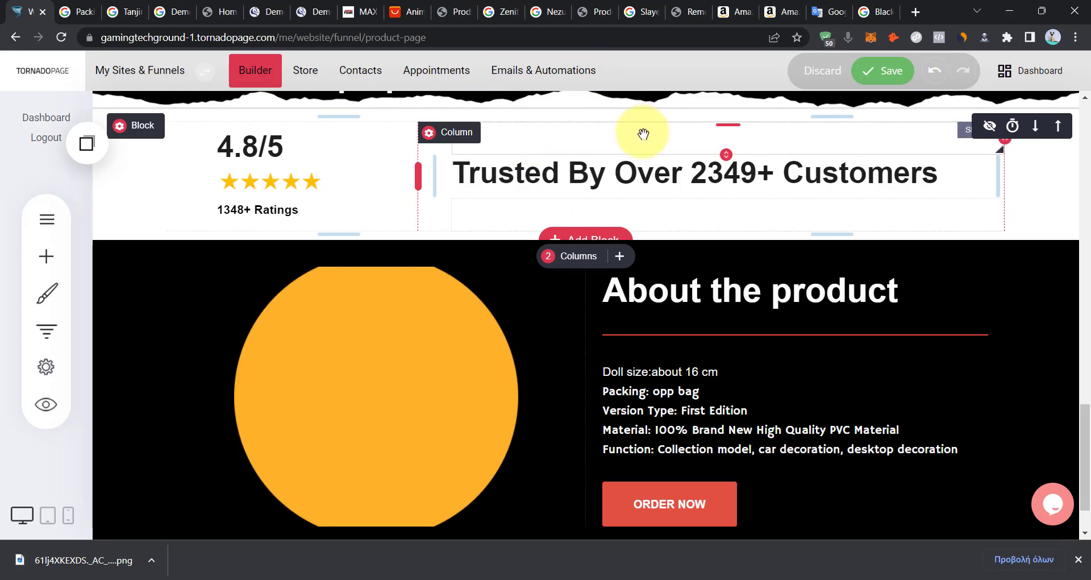
# Remove the background from the downloaded rear-view Nezuko image with the online remover and save the result as PNG "transparent (11)".
pyautogui.click(691, 12)
pyautogui.scroll(5, 296, 259)
pyautogui.click(361, 272)
pyautogui.doubleClick(210, 142)
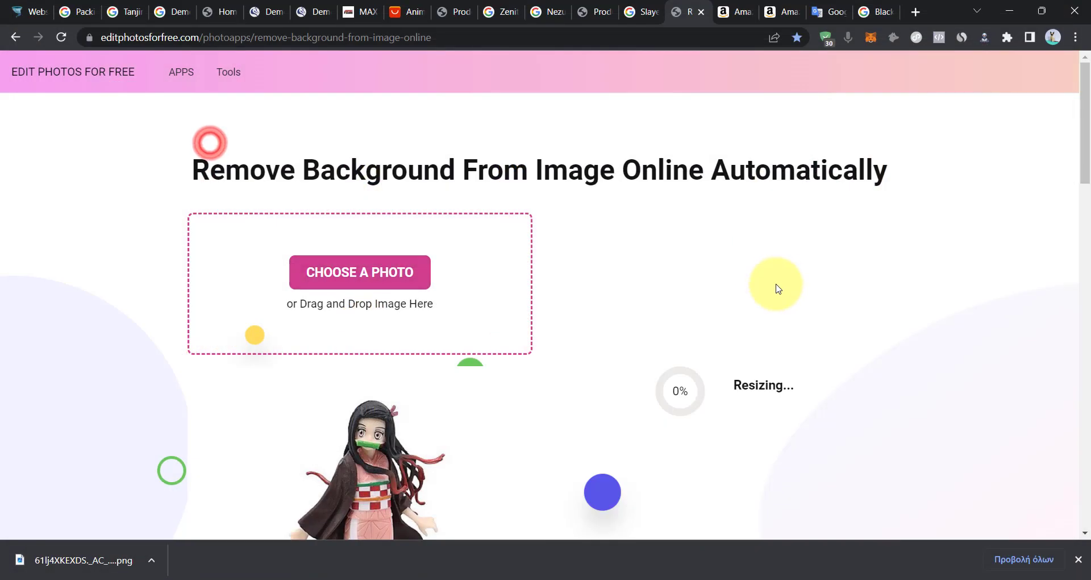
pyautogui.scroll(-5, 506, 398)
pyautogui.scroll(-1, 460, 291)
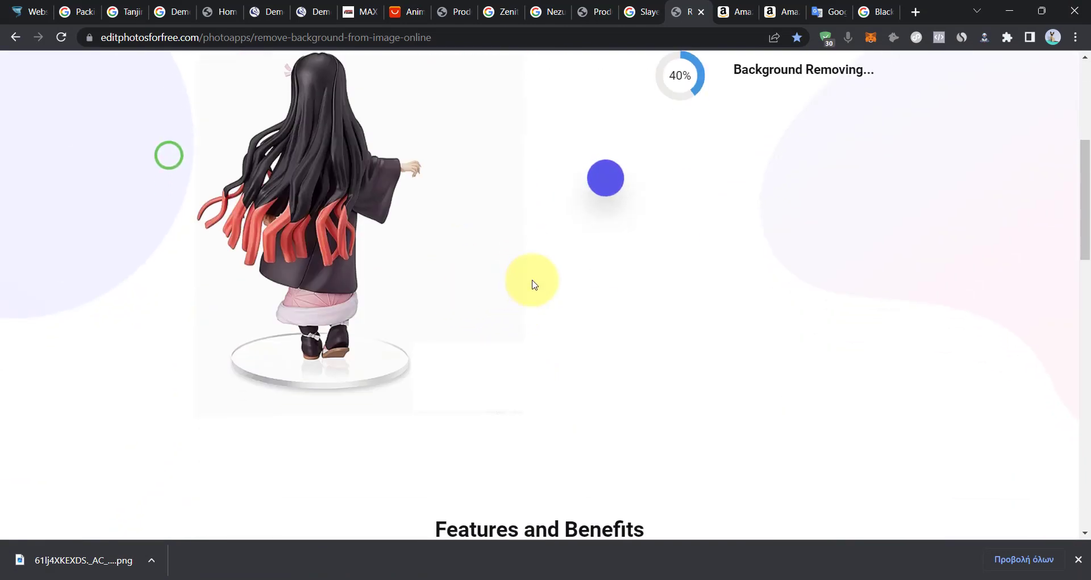
pyautogui.click(782, 466)
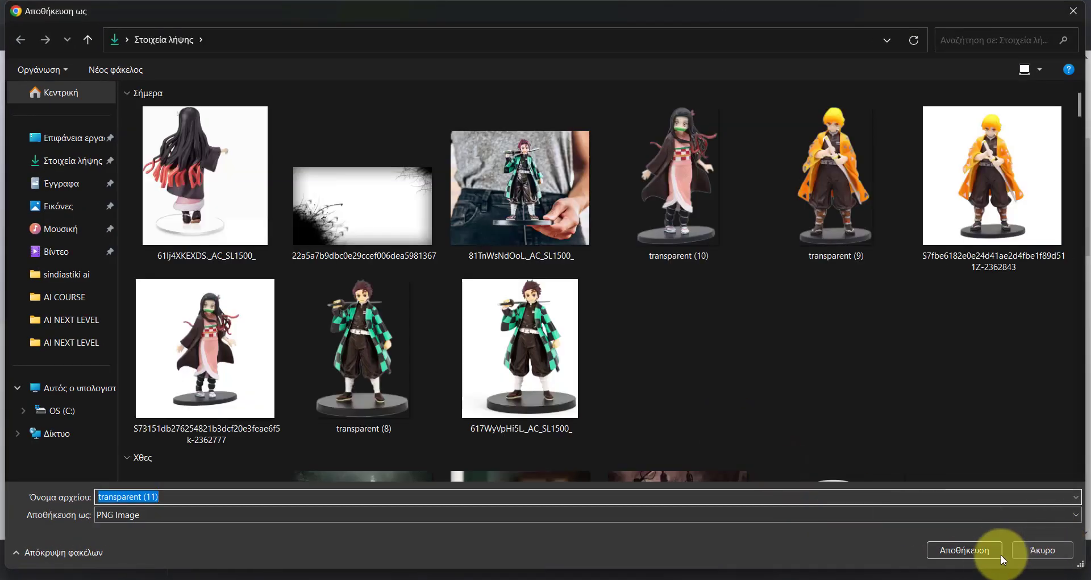
# Save the cut-out figure as PNG "transparent (11)", and add an Image widget to the yellow-circle column in the Tornadopage builder.
pyautogui.click(996, 550)
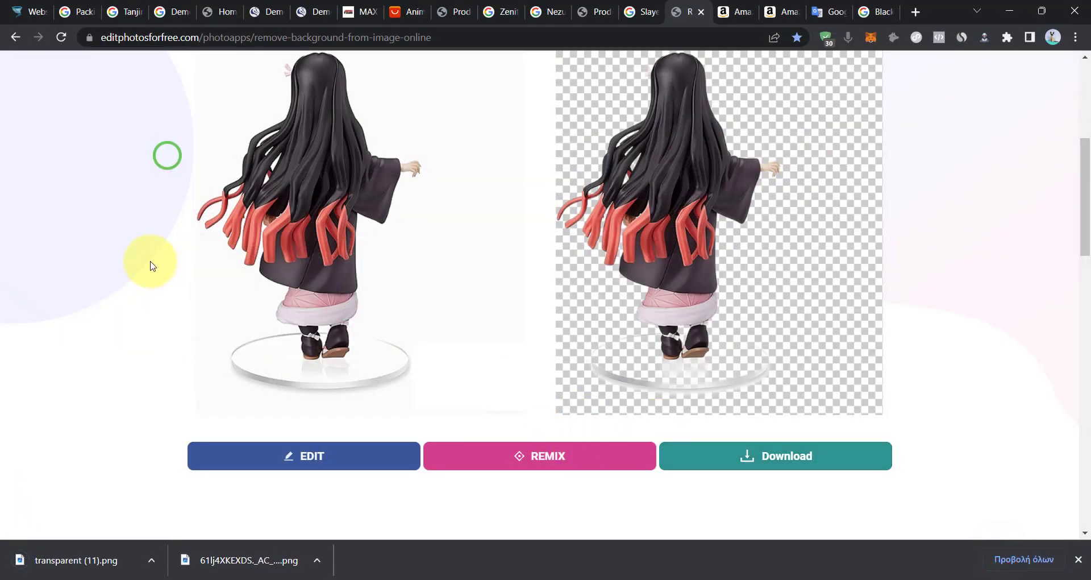
pyautogui.click(20, 13)
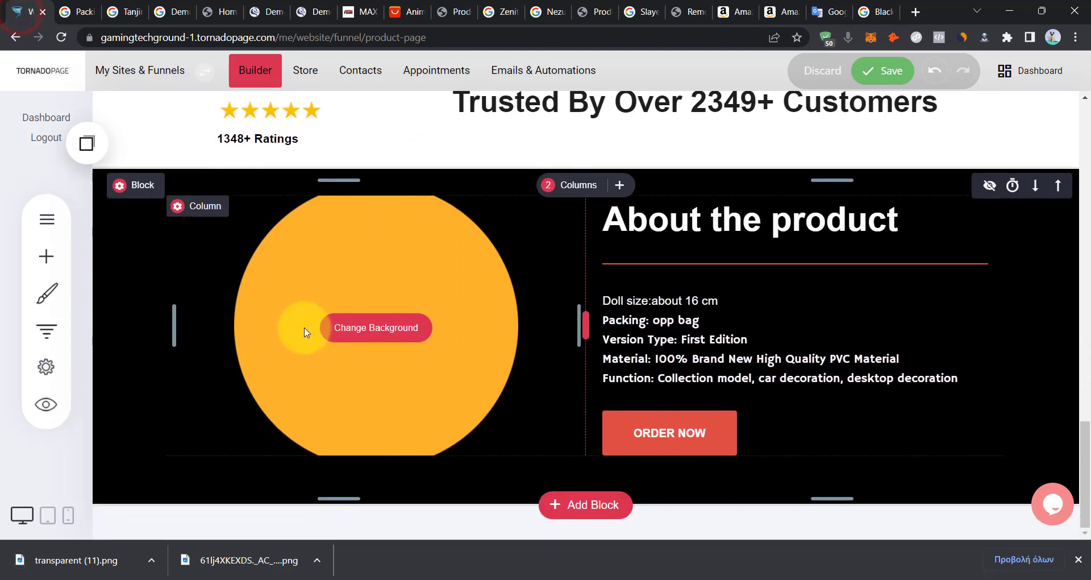
pyautogui.click(63, 260)
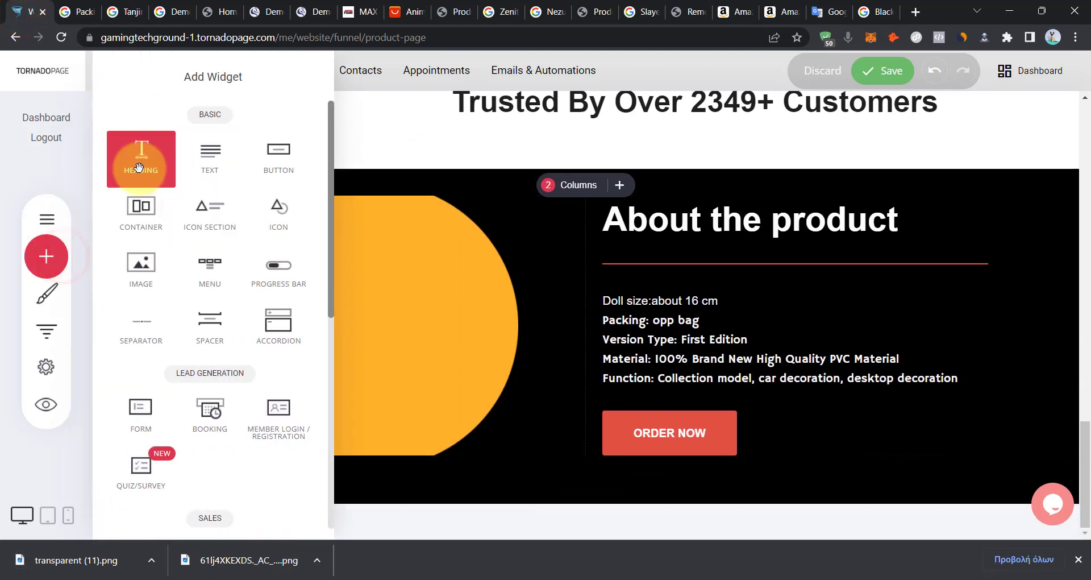
pyautogui.moveTo(141, 273); pyautogui.dragTo(421, 319)
pyautogui.click(364, 307)
# Upload transparent (11).png to the file manager and use it as the new widget's image.
pyautogui.click(767, 284)
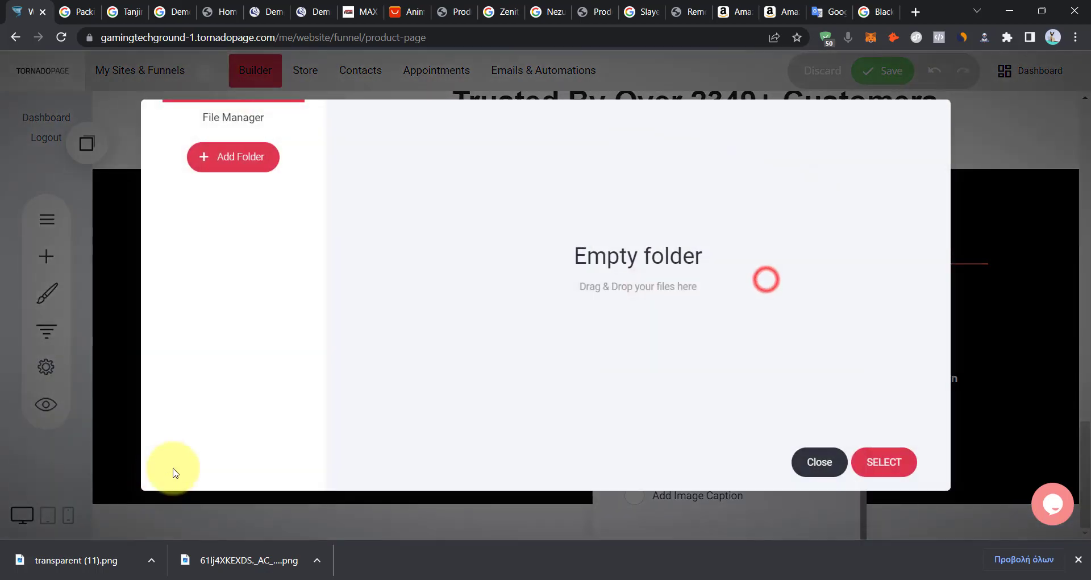
pyautogui.click(398, 462)
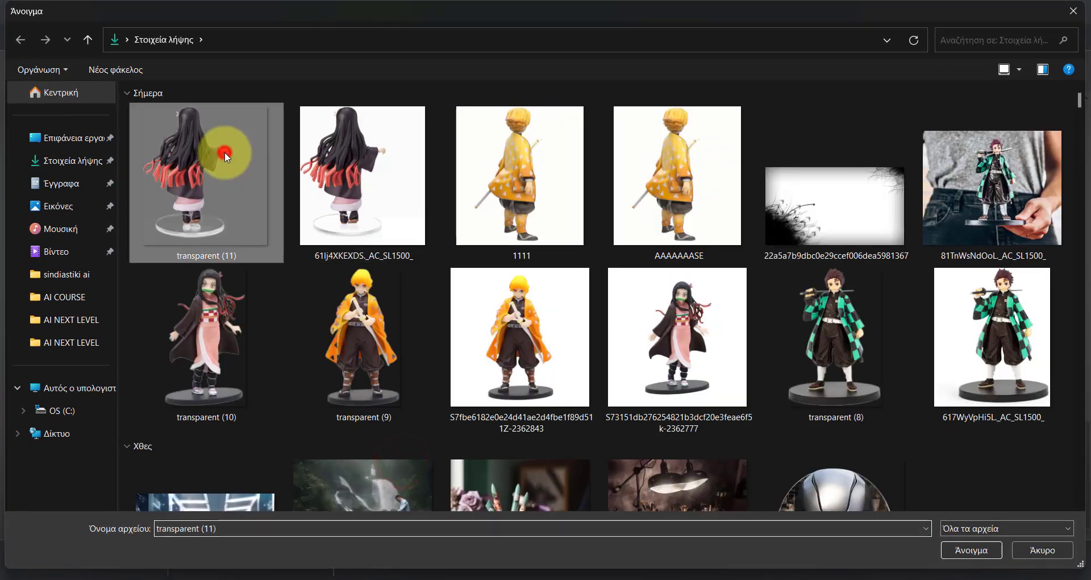
pyautogui.doubleClick(224, 152)
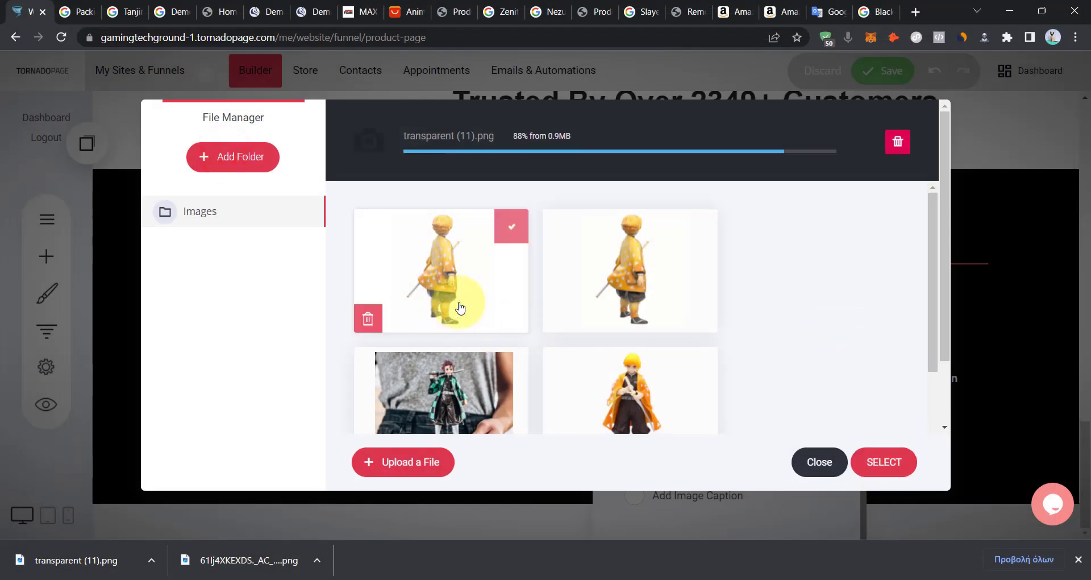
pyautogui.click(448, 222)
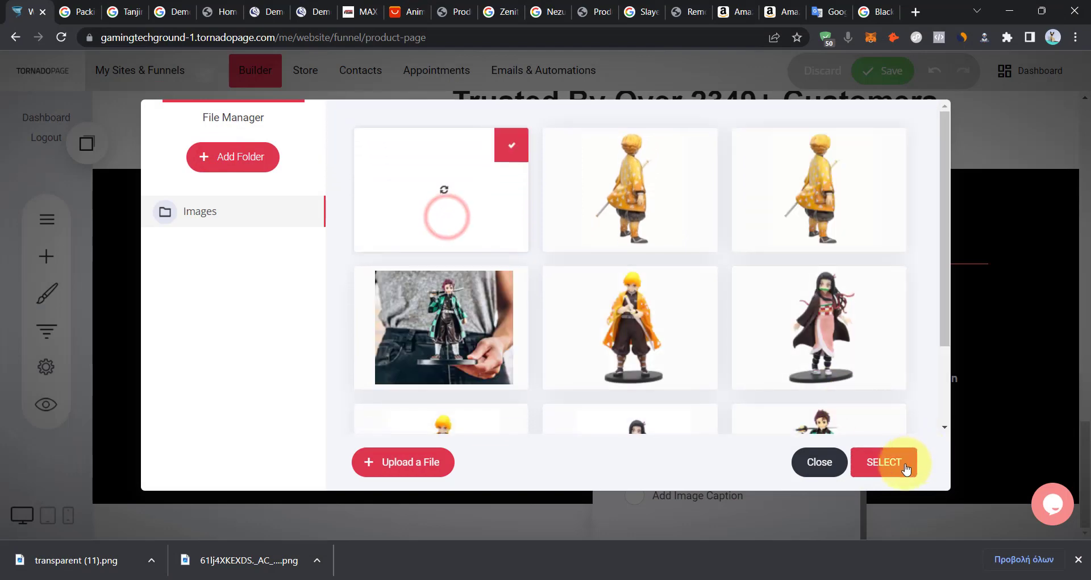
pyautogui.click(905, 466)
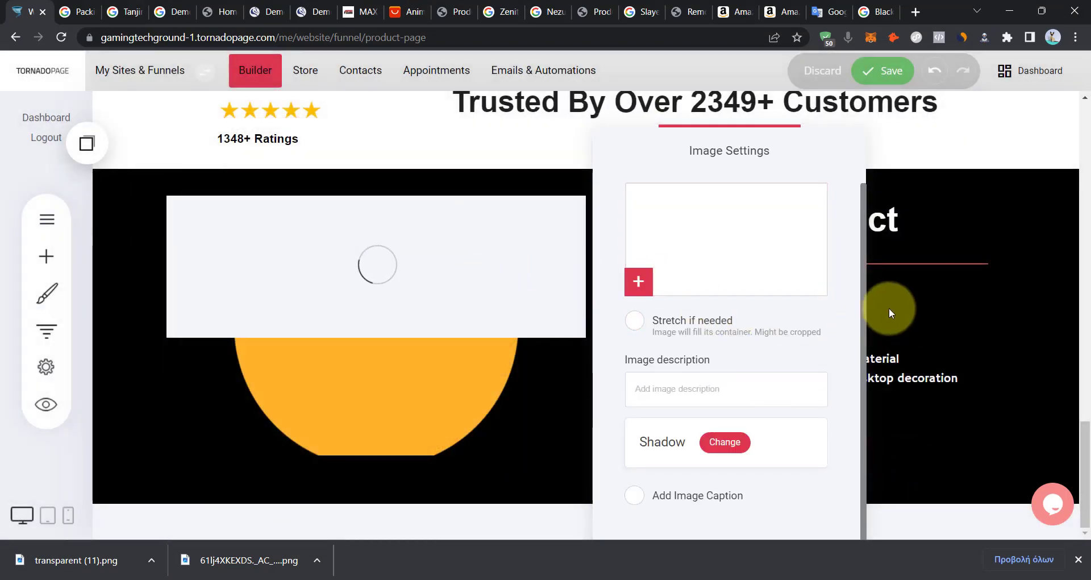
# Turn on the image caption, and translate "Πώς φαίνεται από πίσω" from Greek to English in Google Translate, copying the translation.
pyautogui.click(700, 501)
pyautogui.scroll(-5, 733, 444)
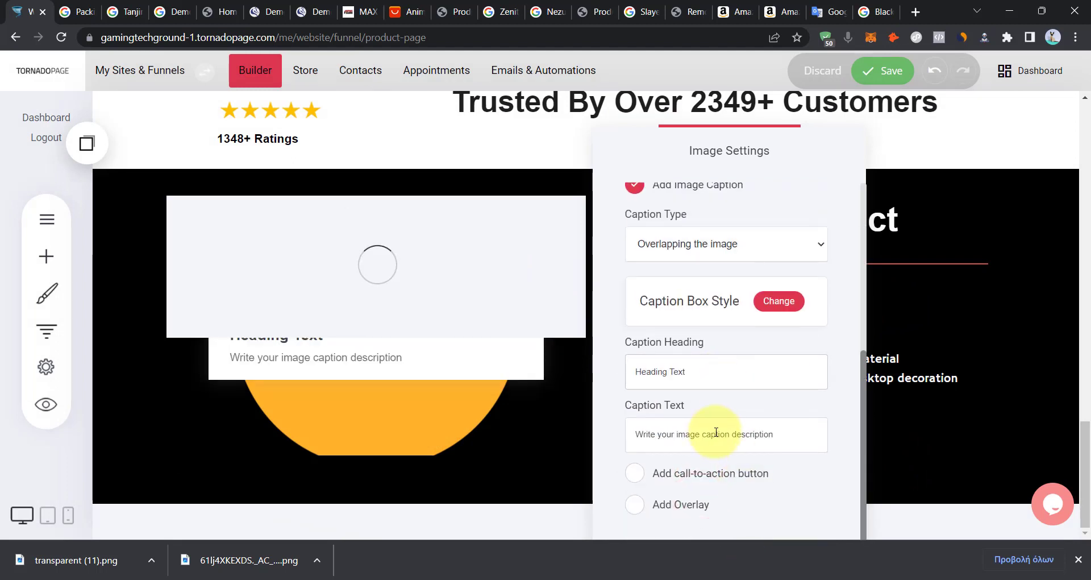
pyautogui.click(823, 12)
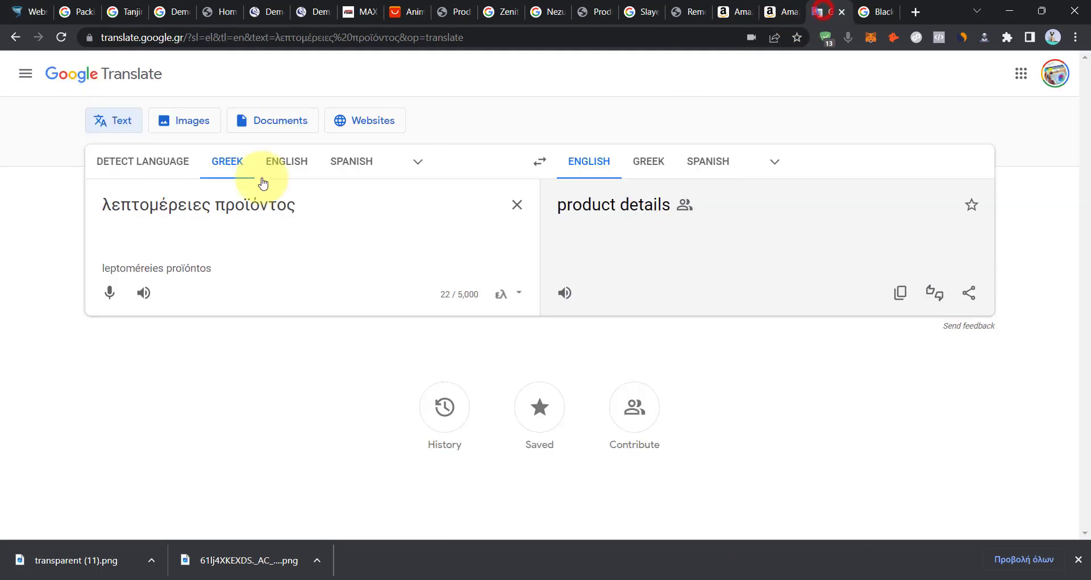
pyautogui.click(106, 293)
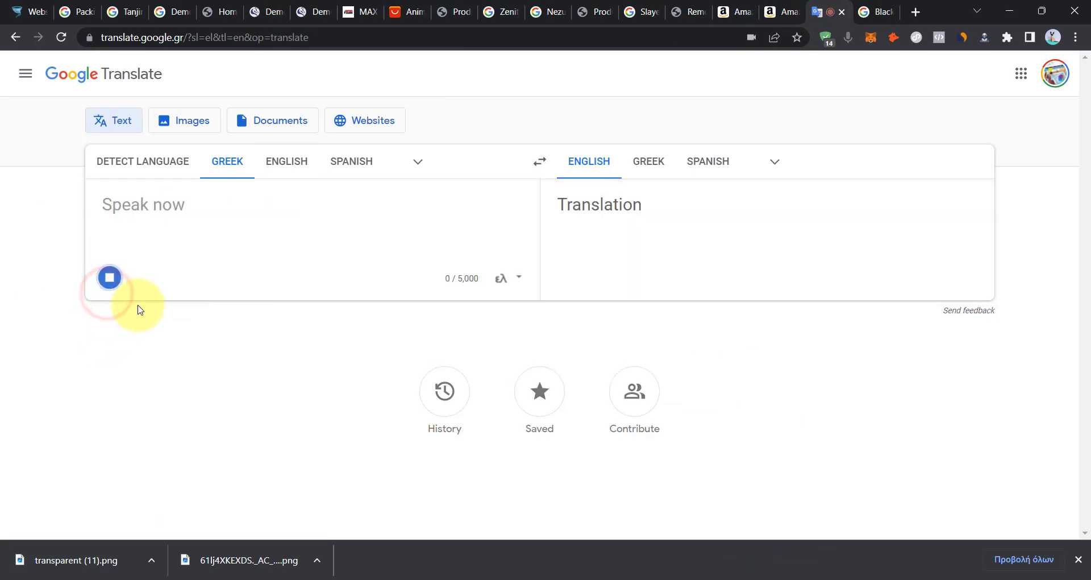
pyautogui.click(109, 280)
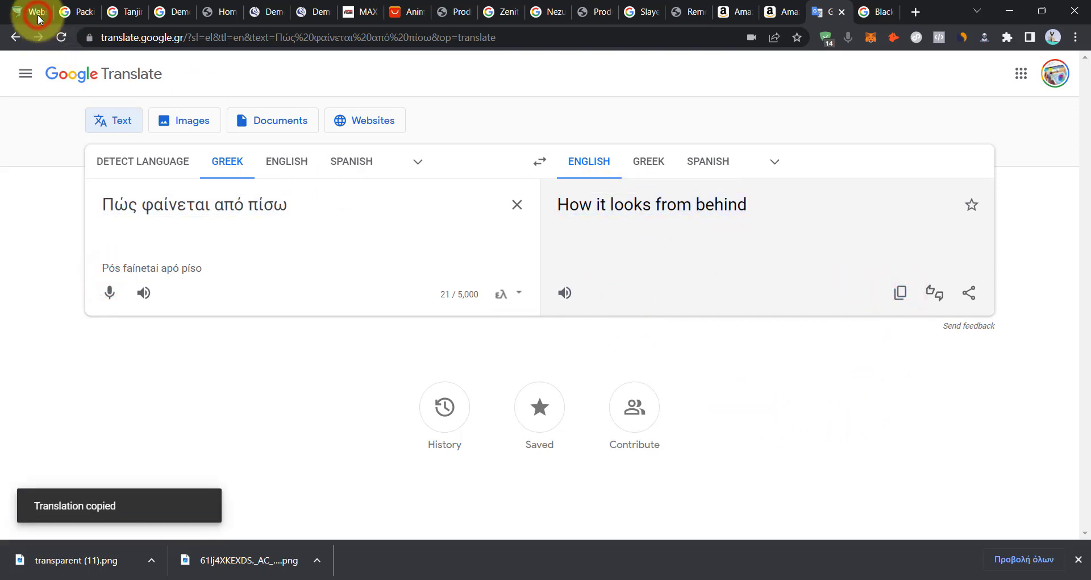
# Back in the Tornadopage builder, set the caption heading to "How it looks from behind" and empty the caption text.
pyautogui.click(17, 11)
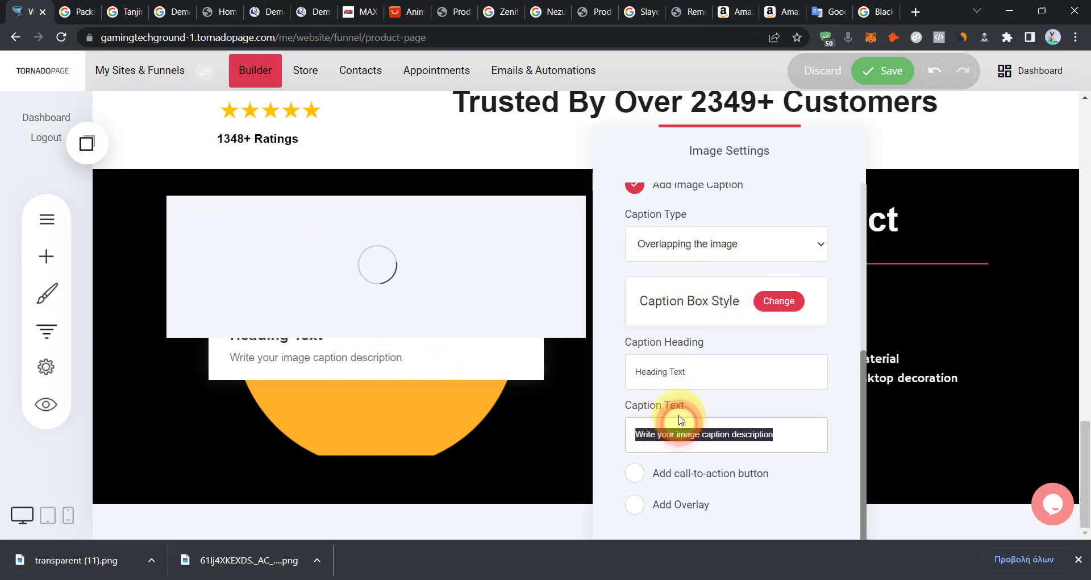
pyautogui.click(710, 369)
pyautogui.write('How it looks from behind')
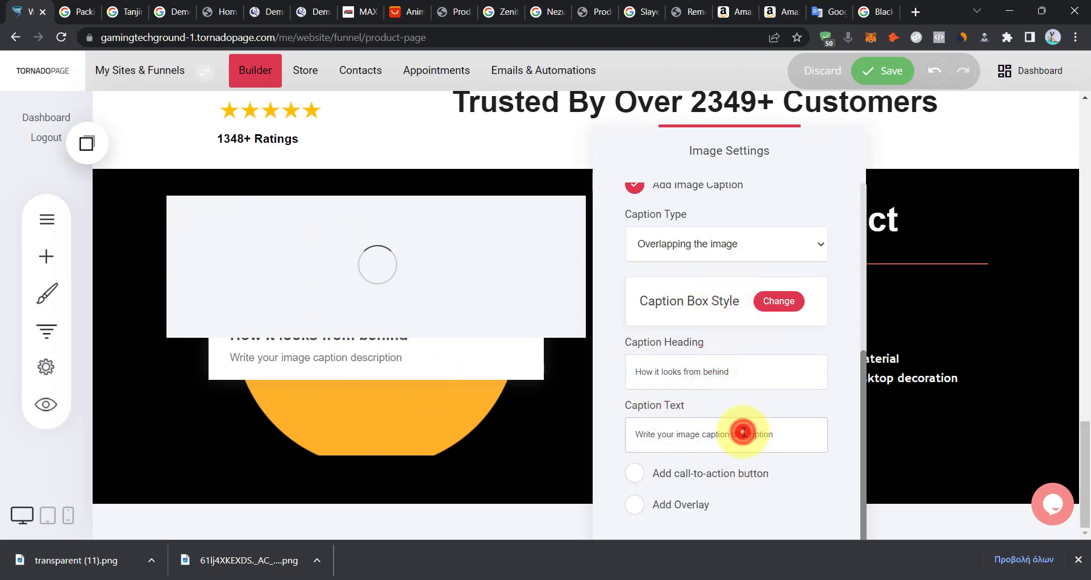
pyautogui.press('BackSpace')
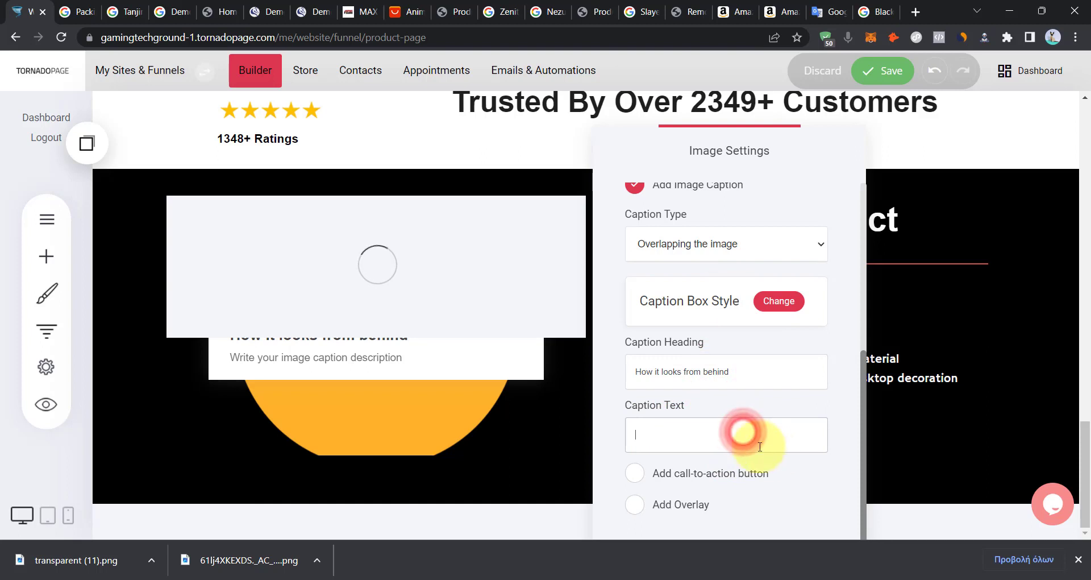
pyautogui.click(792, 488)
pyautogui.click(366, 386)
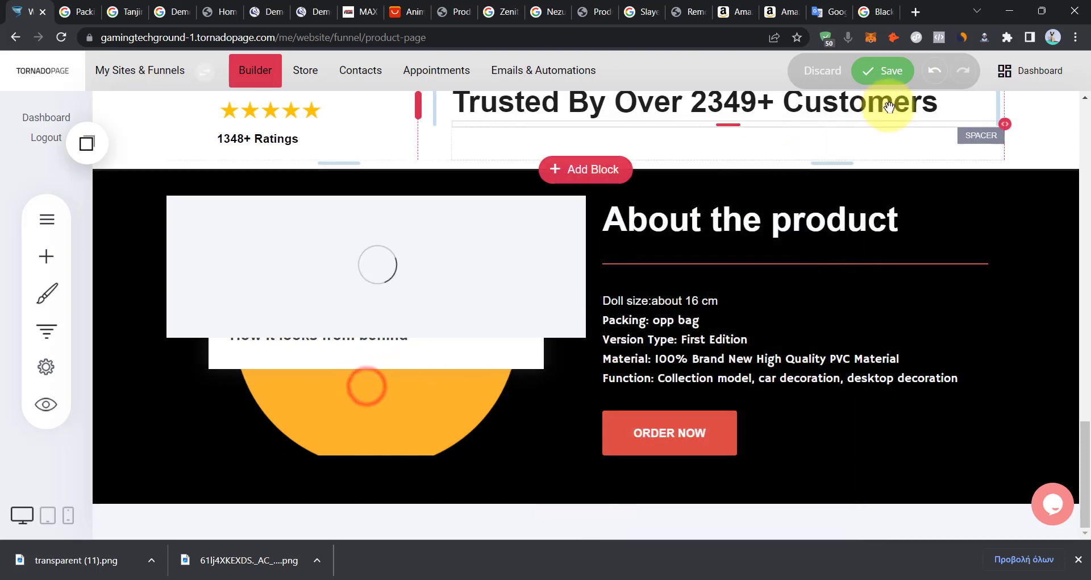
# Save the product page and reload the builder.
pyautogui.click(881, 71)
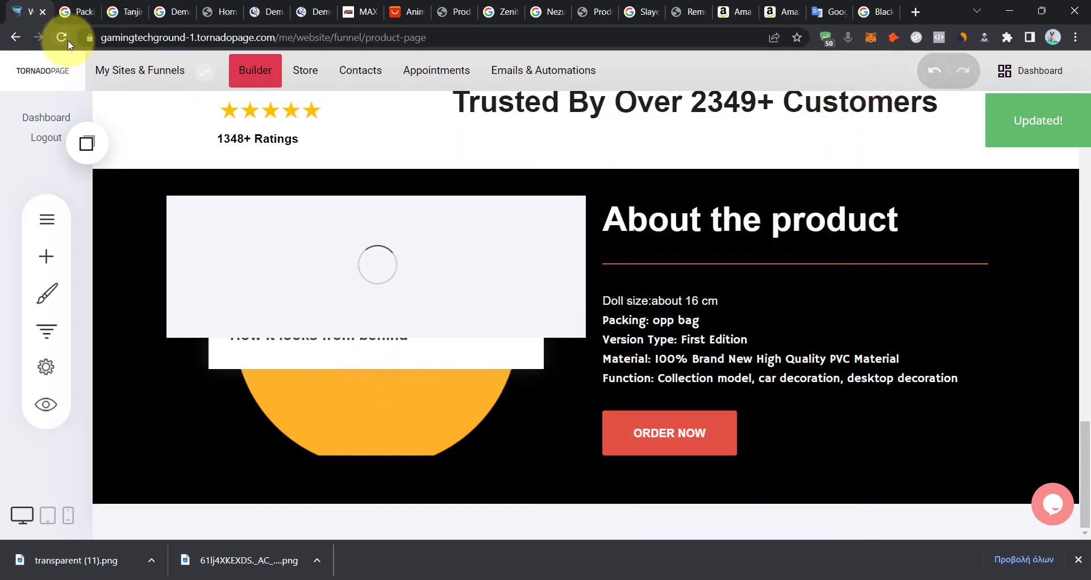
pyautogui.click(64, 39)
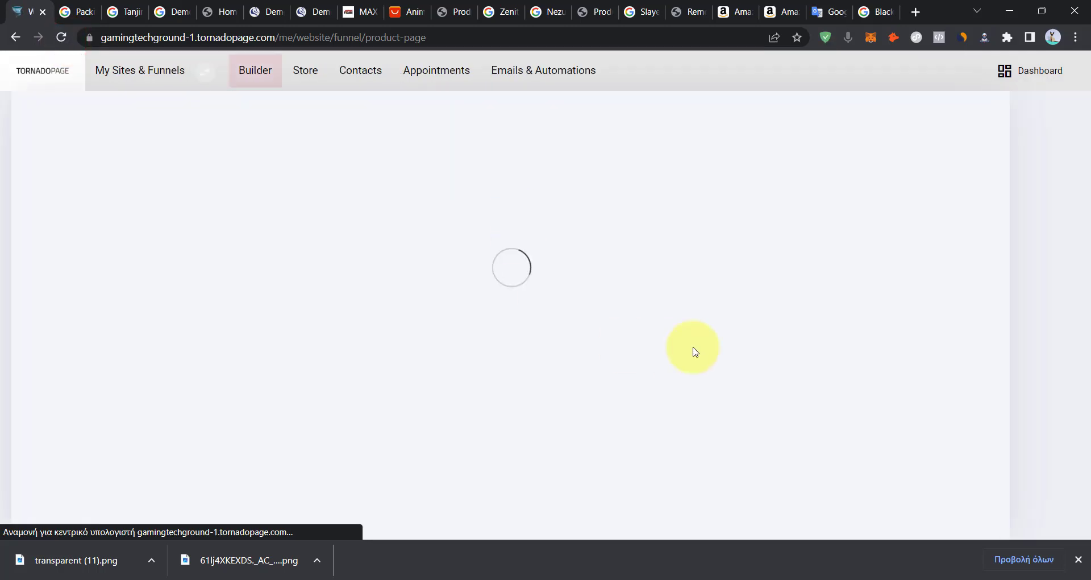
pyautogui.scroll(-10, 568, 341)
pyautogui.scroll(-6, 521, 381)
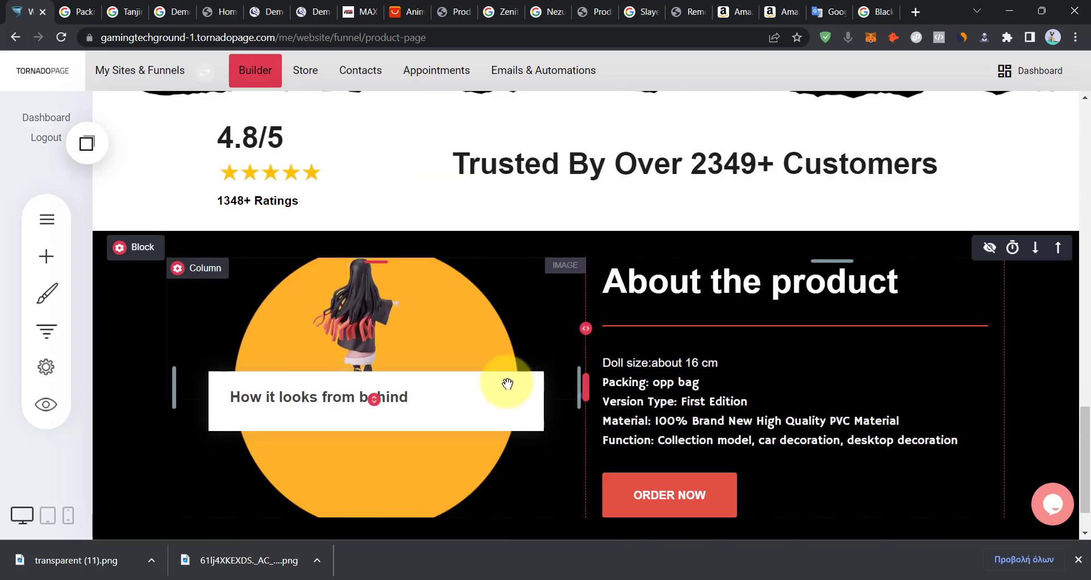
# Increase the height of the captioned figure image so it fills the yellow circle.
pyautogui.scroll(-1, 353, 302)
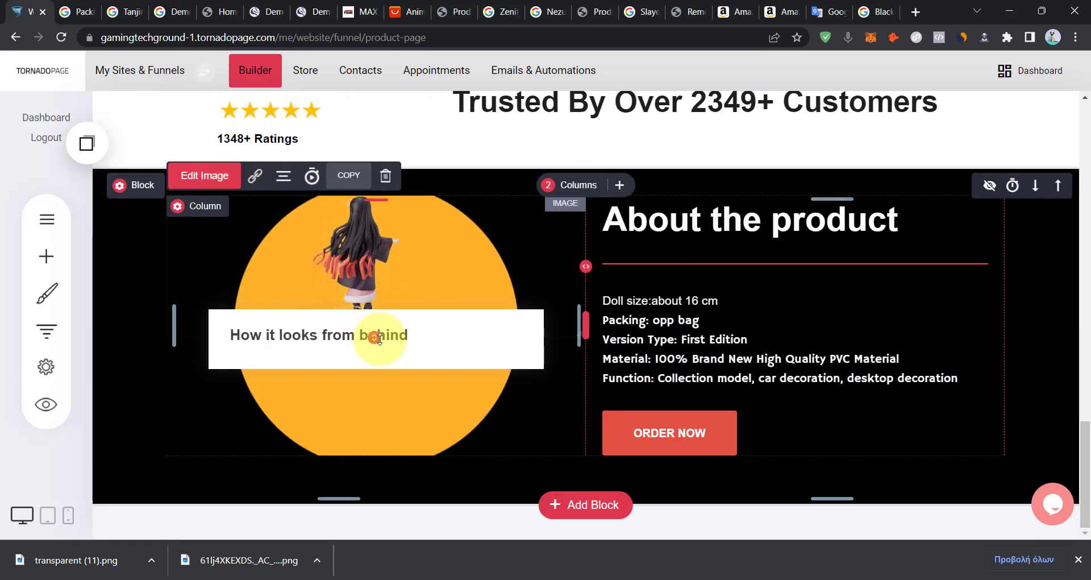
pyautogui.moveTo(377, 337); pyautogui.dragTo(377, 446)
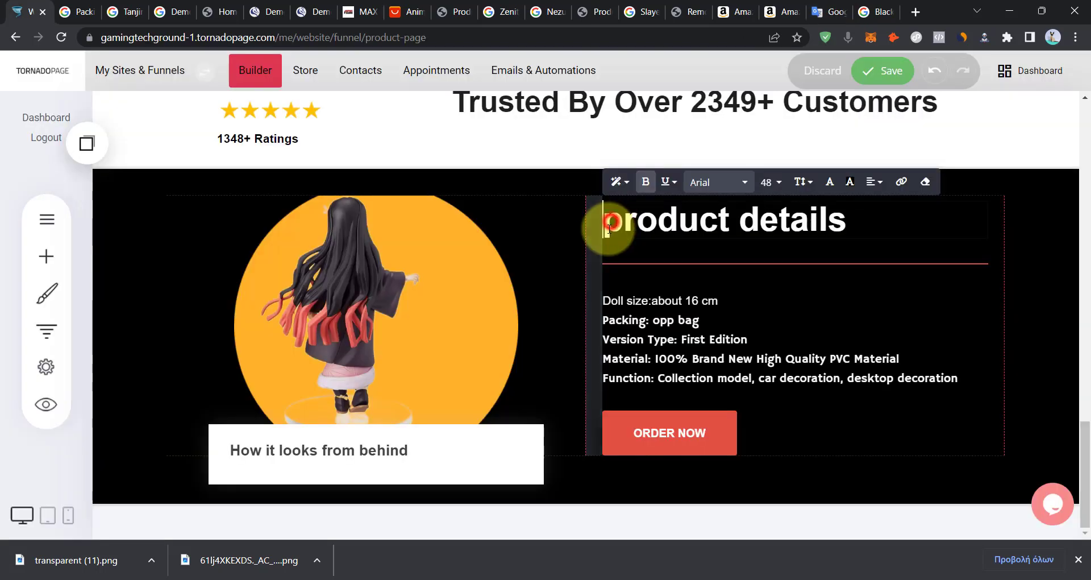
# Change the heading above the product specifications to "Product Details".
pyautogui.click(613, 229)
pyautogui.write('Product details')
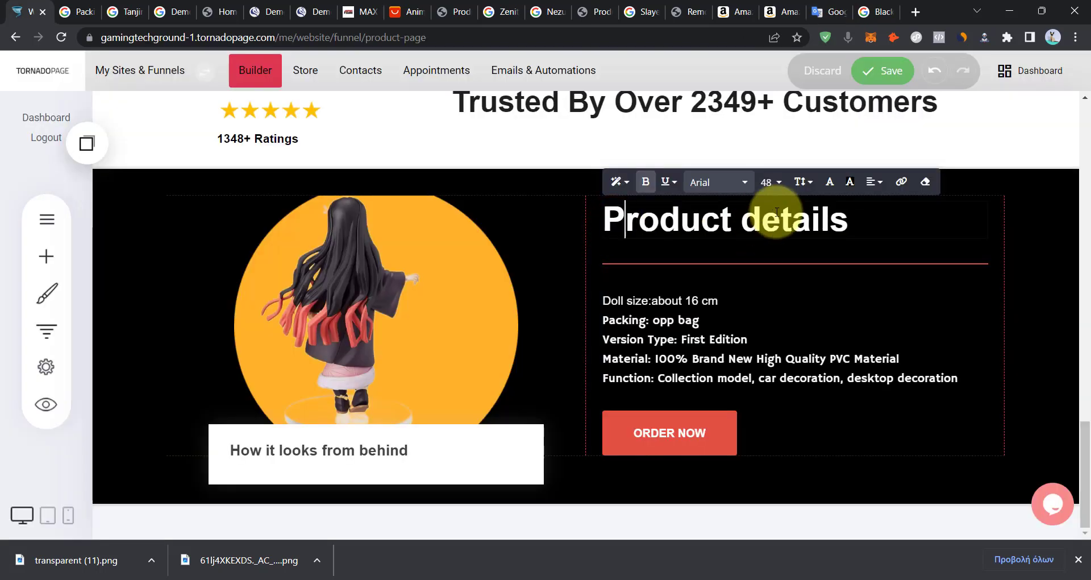
pyautogui.write('D')
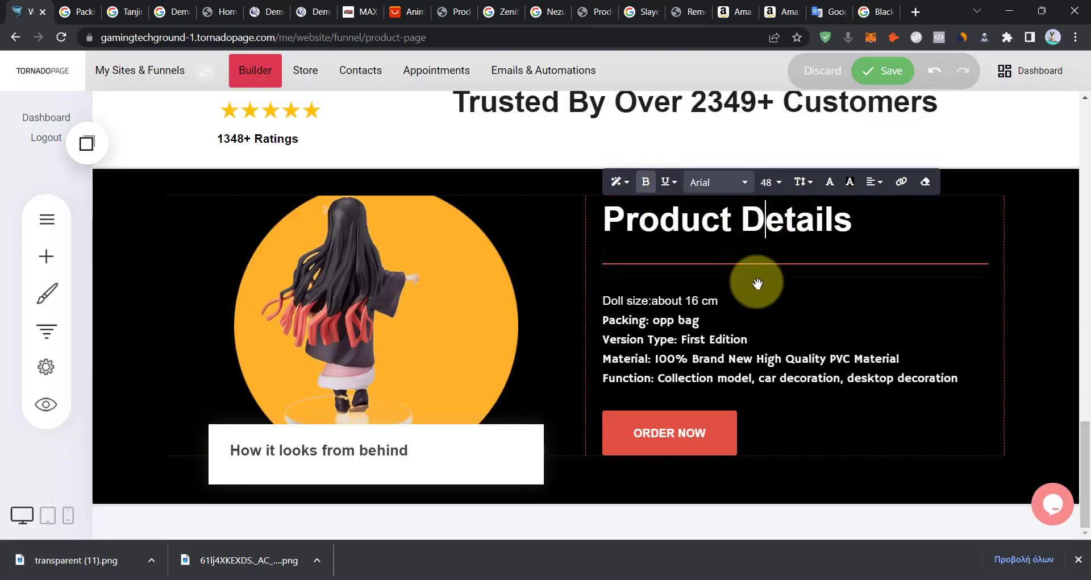
# Rewrite the doll size line under Product Details as "Figure Size: 16 cm".
pyautogui.click(654, 304)
pyautogui.doubleClick(660, 301)
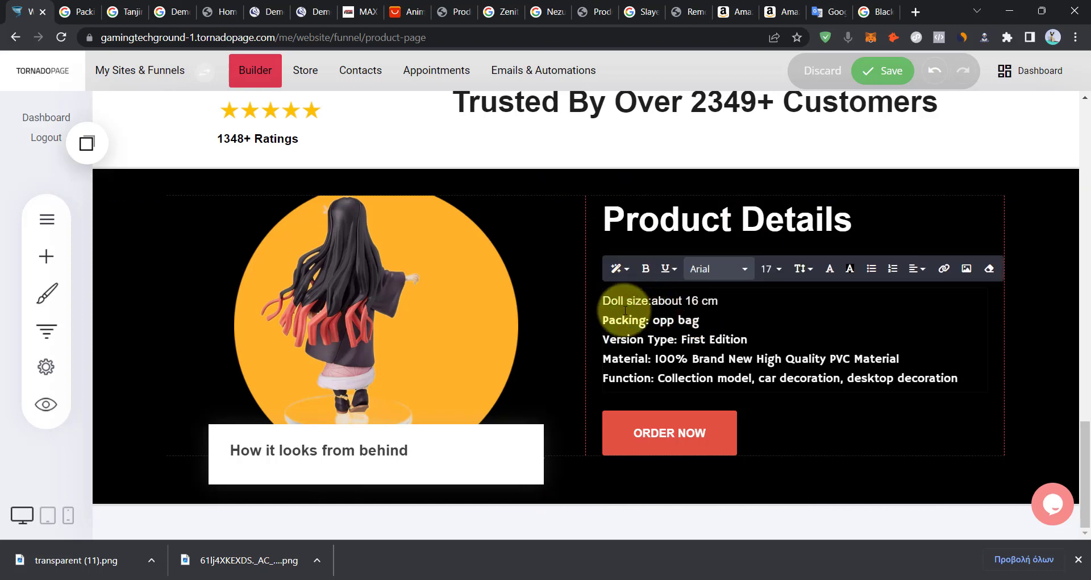
pyautogui.scroll(15, 632, 307)
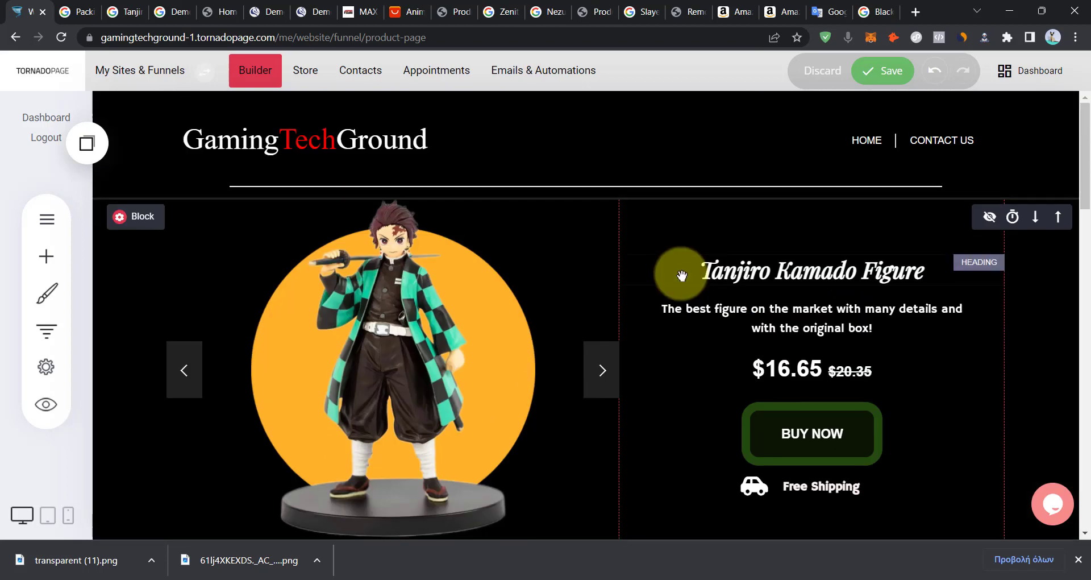
pyautogui.click(833, 287)
pyautogui.click(841, 268)
pyautogui.moveTo(970, 273); pyautogui.dragTo(864, 272)
pyautogui.scroll(-7, 903, 392)
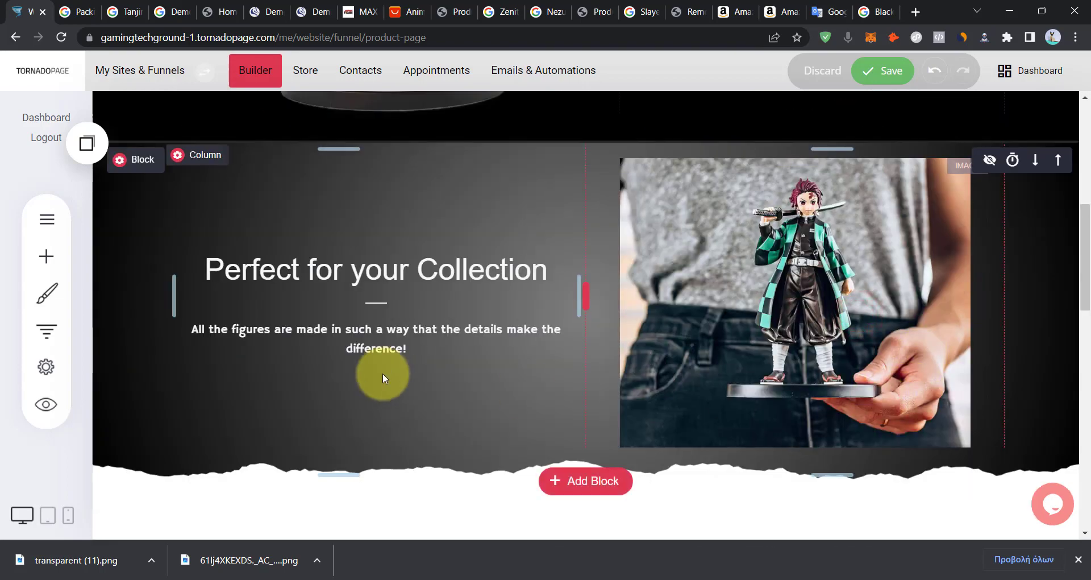
pyautogui.scroll(-12, 468, 364)
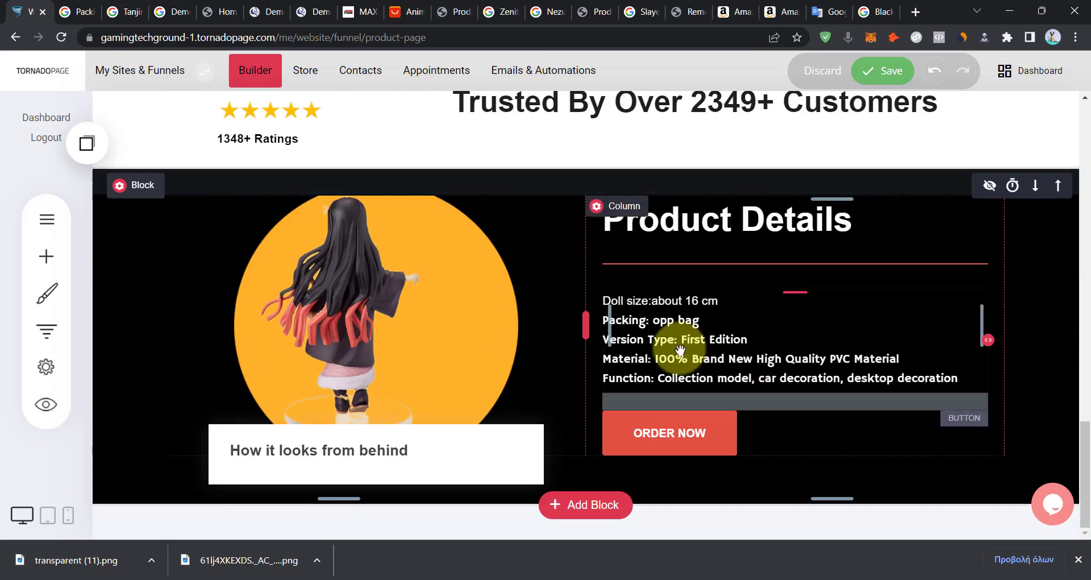
pyautogui.click(653, 302)
pyautogui.click(653, 302)
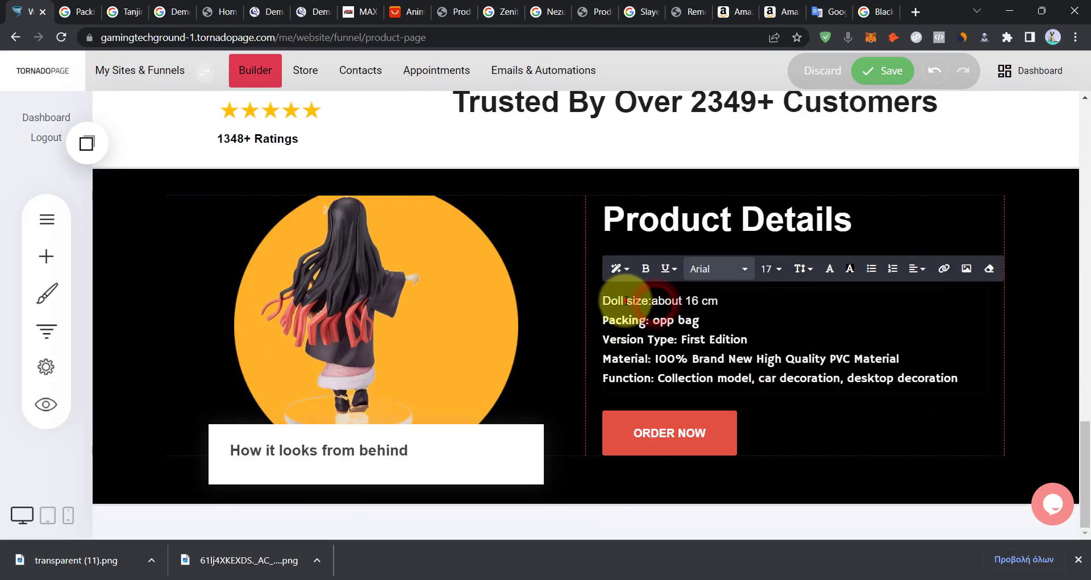
pyautogui.moveTo(573, 299); pyautogui.dragTo(625, 300)
pyautogui.write('Figure')
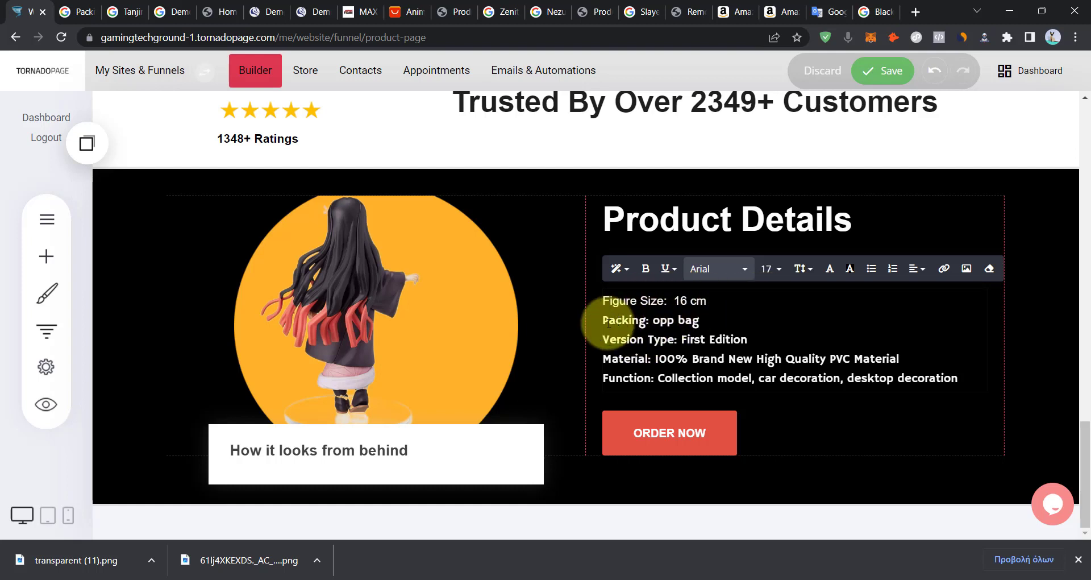
# Delete the "Packing: opp bag" line from the product details text.
pyautogui.moveTo(605, 322); pyautogui.dragTo(714, 325)
pyautogui.click(714, 325)
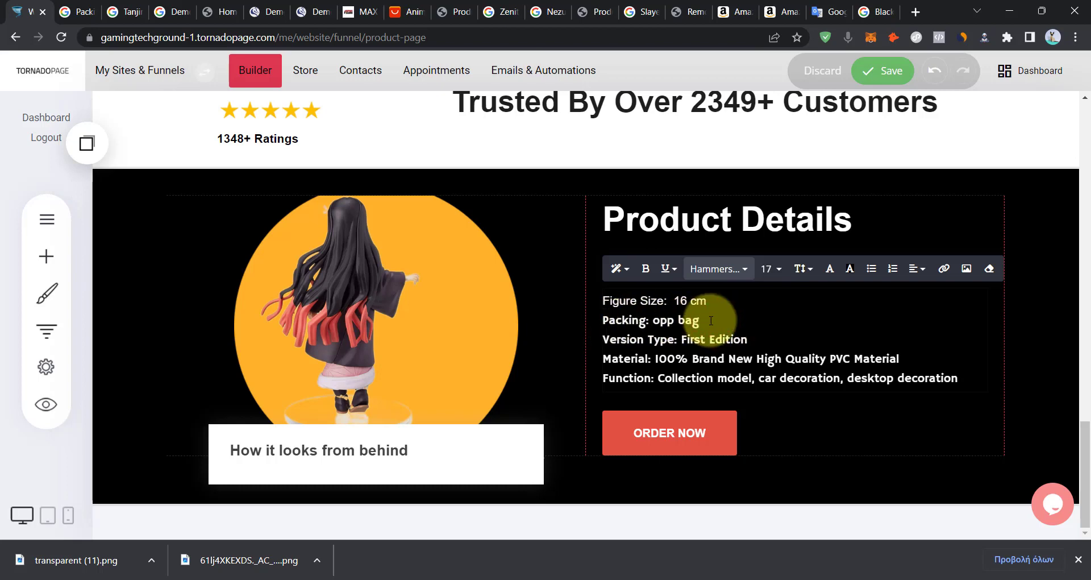
pyautogui.moveTo(664, 324); pyautogui.dragTo(565, 324)
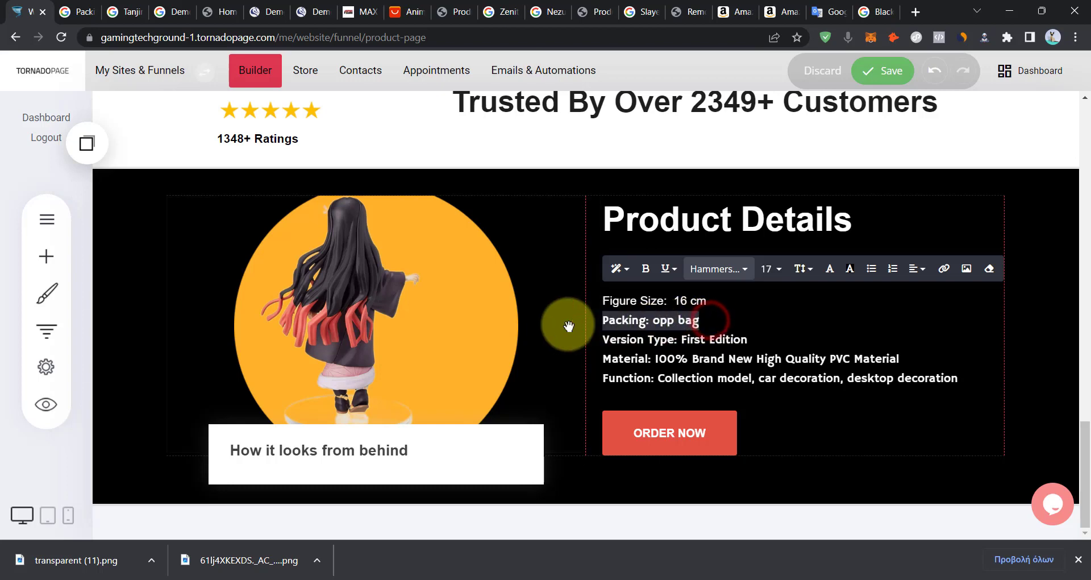
pyautogui.click(645, 315)
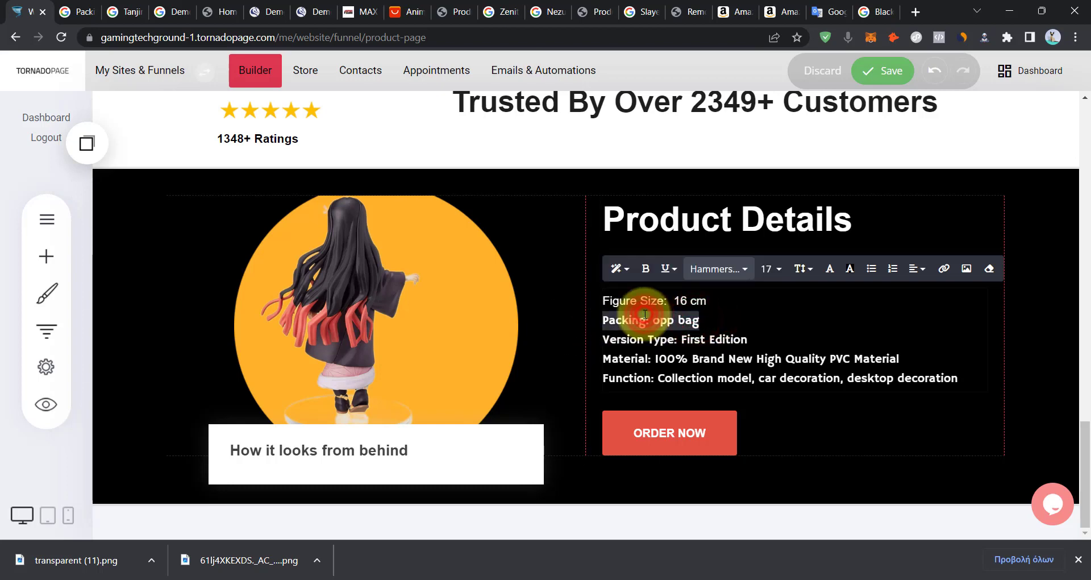
pyautogui.press('BackSpace')
# Save the product page and open the store's product list.
pyautogui.click(889, 72)
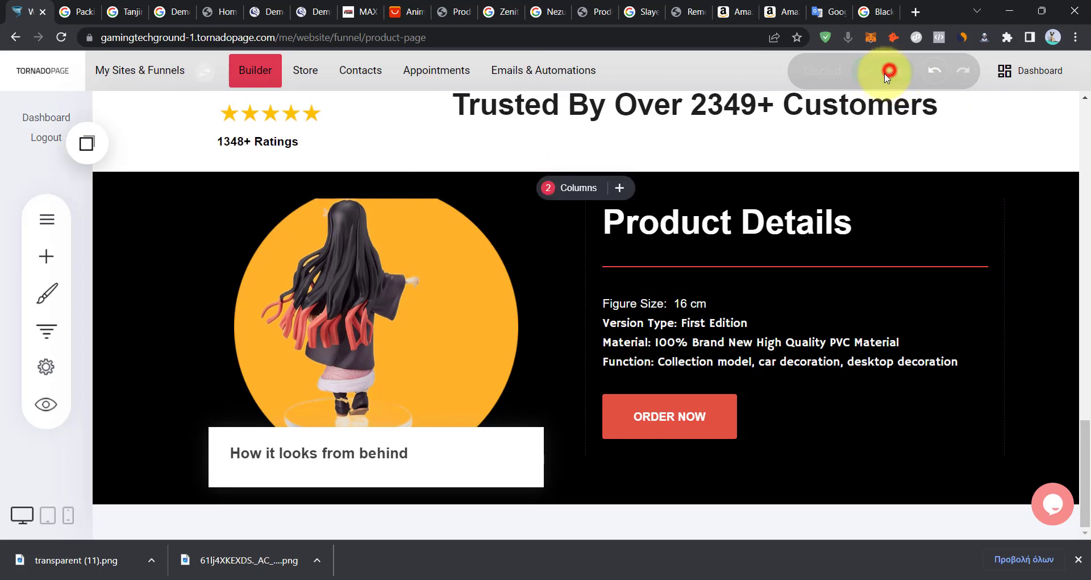
pyautogui.click(298, 71)
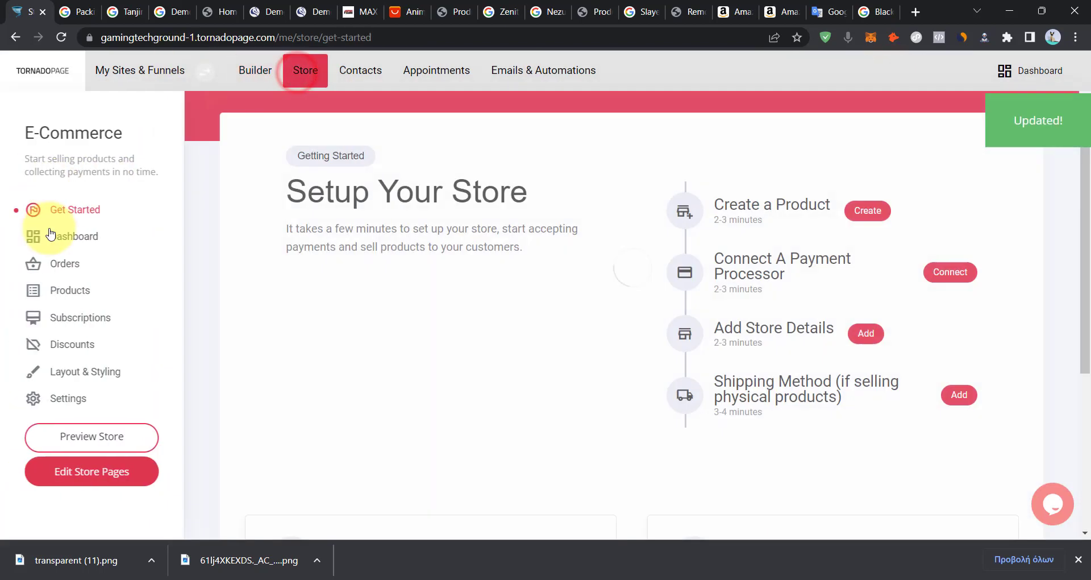
pyautogui.click(69, 290)
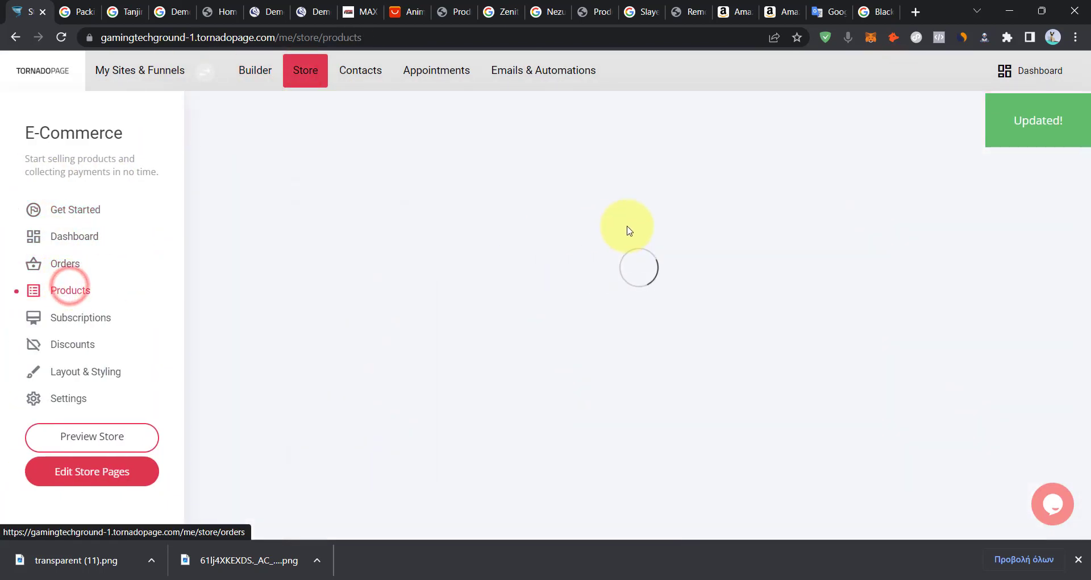
# Open the Slayer Tanjiro Figures product and remove its existing boxed-figure image.
pyautogui.click(374, 241)
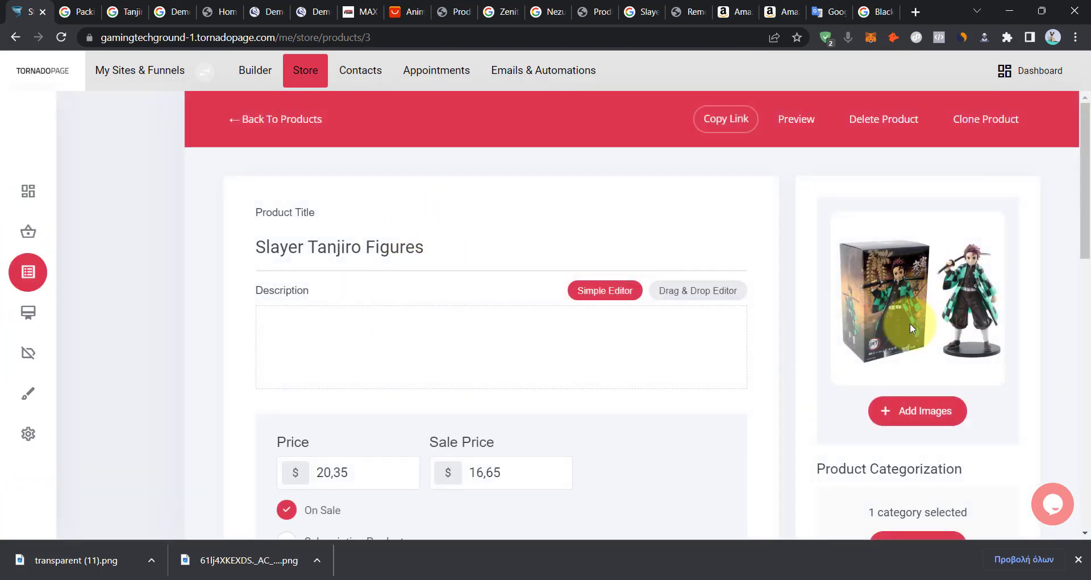
pyautogui.click(928, 418)
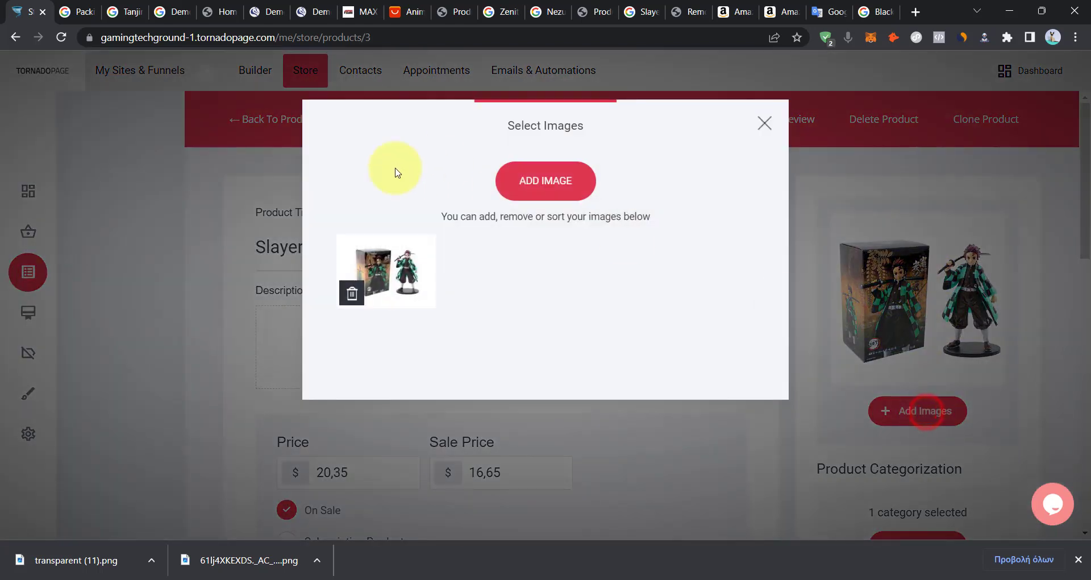
pyautogui.click(352, 293)
pyautogui.click(614, 290)
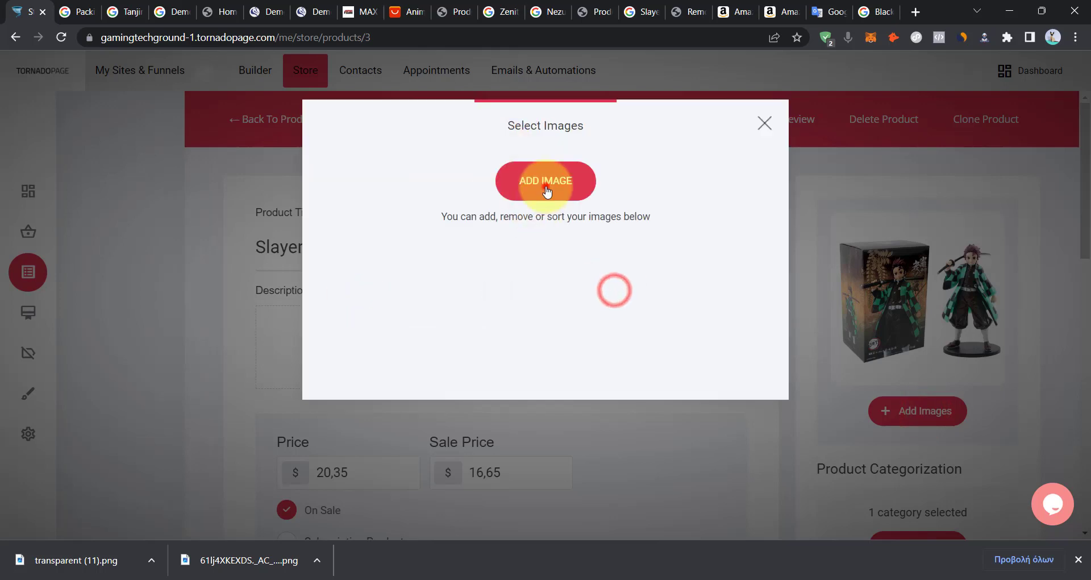
# Add the picture of the standalone Tanjiro figure as the product image and save the product changes.
pyautogui.click(546, 182)
pyautogui.scroll(-2, 739, 341)
pyautogui.click(827, 371)
pyautogui.click(892, 462)
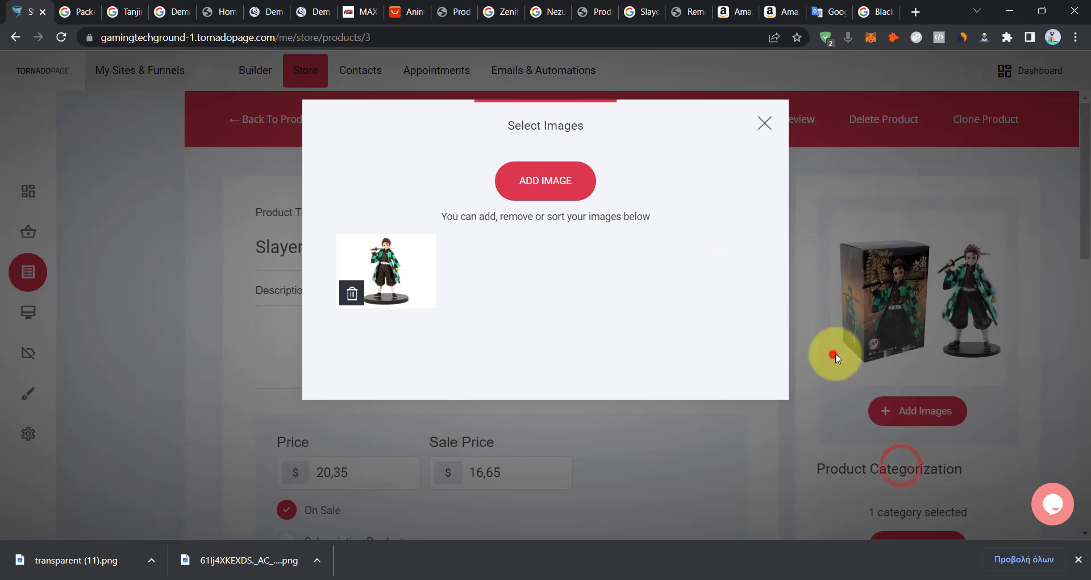
pyautogui.click(833, 353)
pyautogui.scroll(-6, 833, 353)
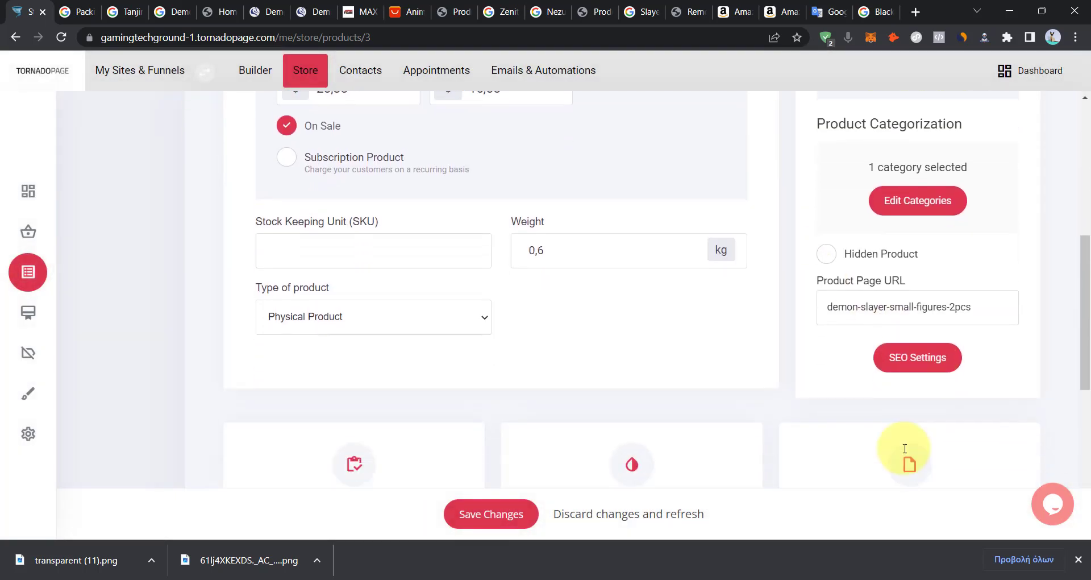
pyautogui.scroll(-4, 913, 448)
pyautogui.click(493, 513)
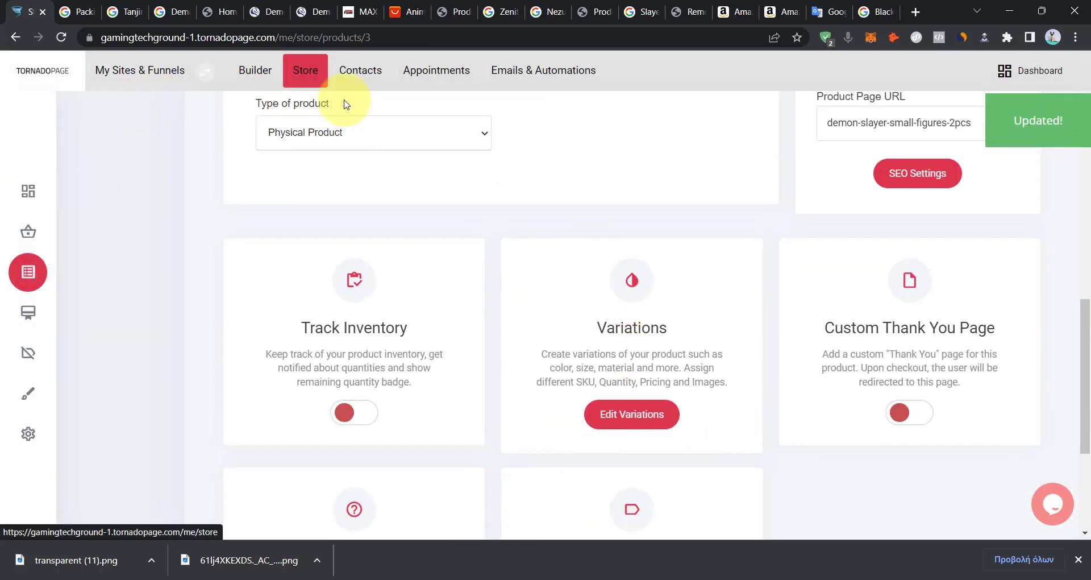
# Return to the page builder and centre the "Product Details" heading.
pyautogui.click(240, 81)
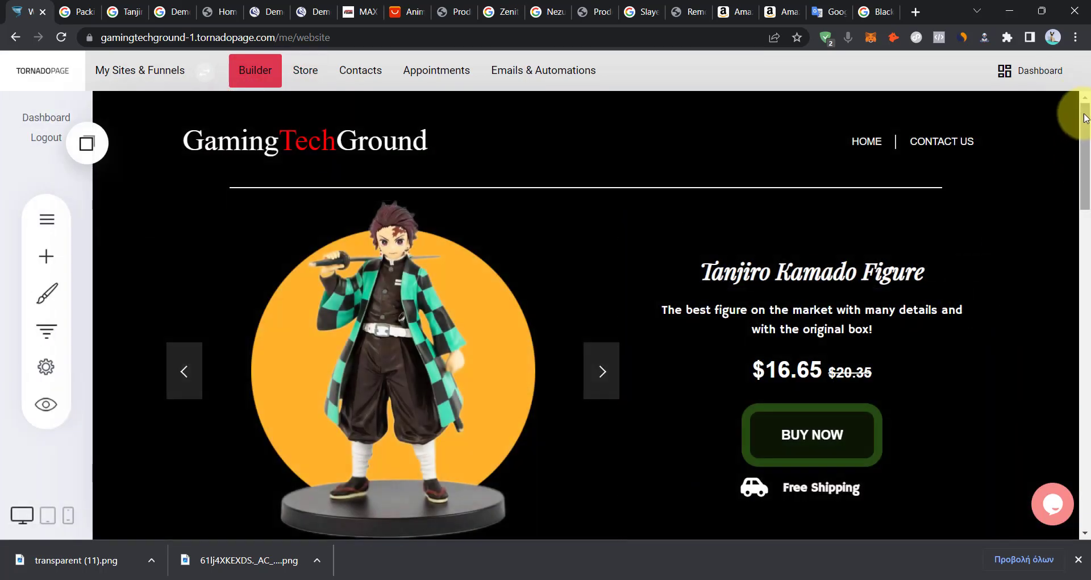
pyautogui.moveTo(1082, 115); pyautogui.dragTo(1088, 397)
pyautogui.click(699, 331)
pyautogui.tripleClick(697, 334)
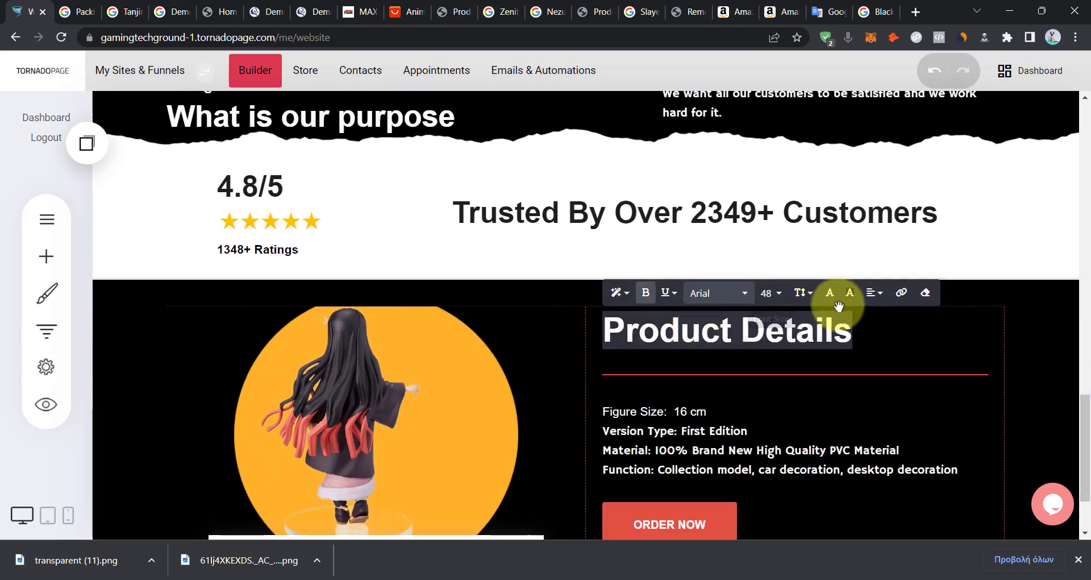
pyautogui.click(874, 292)
pyautogui.click(901, 319)
pyautogui.click(727, 293)
pyautogui.click(727, 290)
# Examine the text formatting of the "Trusted By Over 2349+ Customers", "What is our purpose" and "Product Details" headings.
pyautogui.click(687, 216)
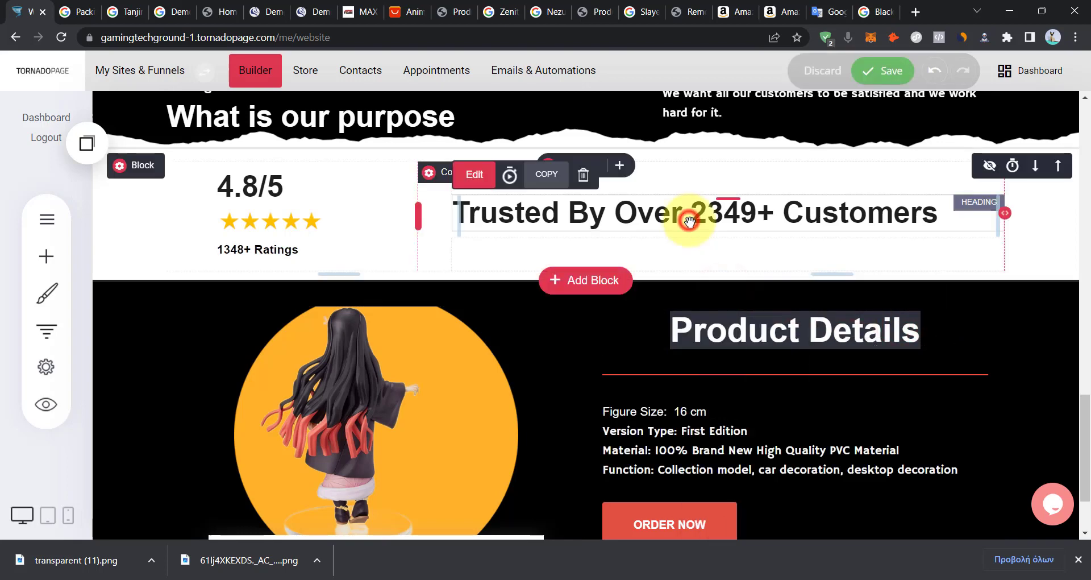
pyautogui.click(688, 221)
pyautogui.tripleClick(690, 219)
pyautogui.click(693, 254)
pyautogui.scroll(2, 365, 263)
pyautogui.click(366, 266)
pyautogui.click(365, 267)
pyautogui.doubleClick(390, 276)
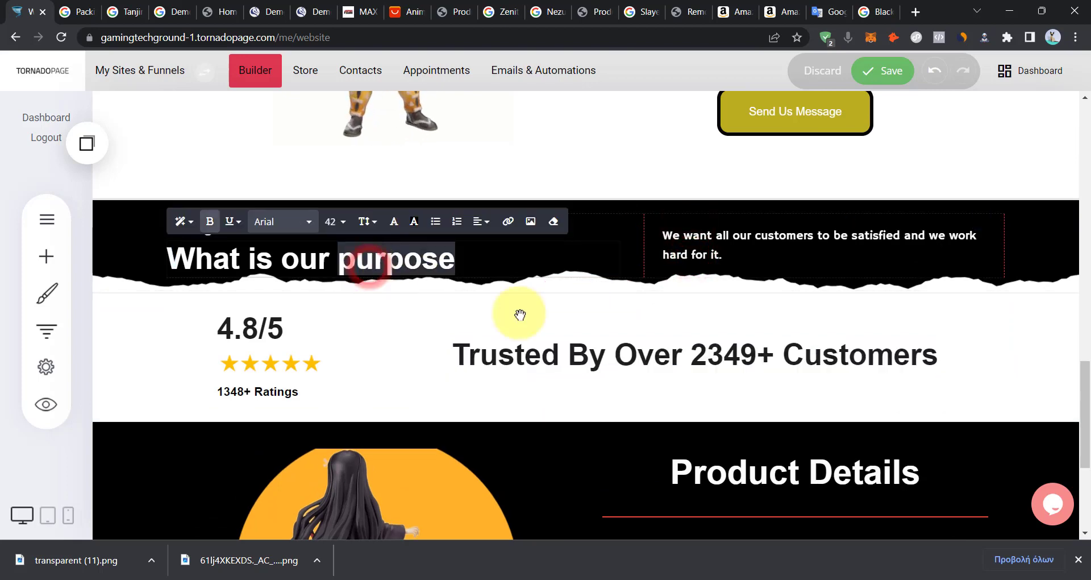
pyautogui.click(854, 471)
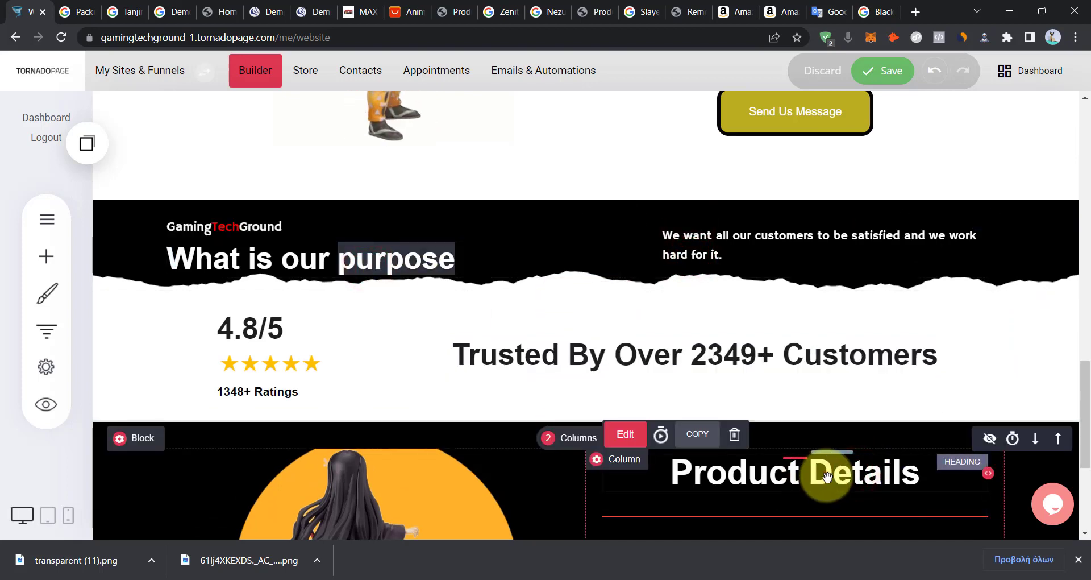
pyautogui.doubleClick(826, 476)
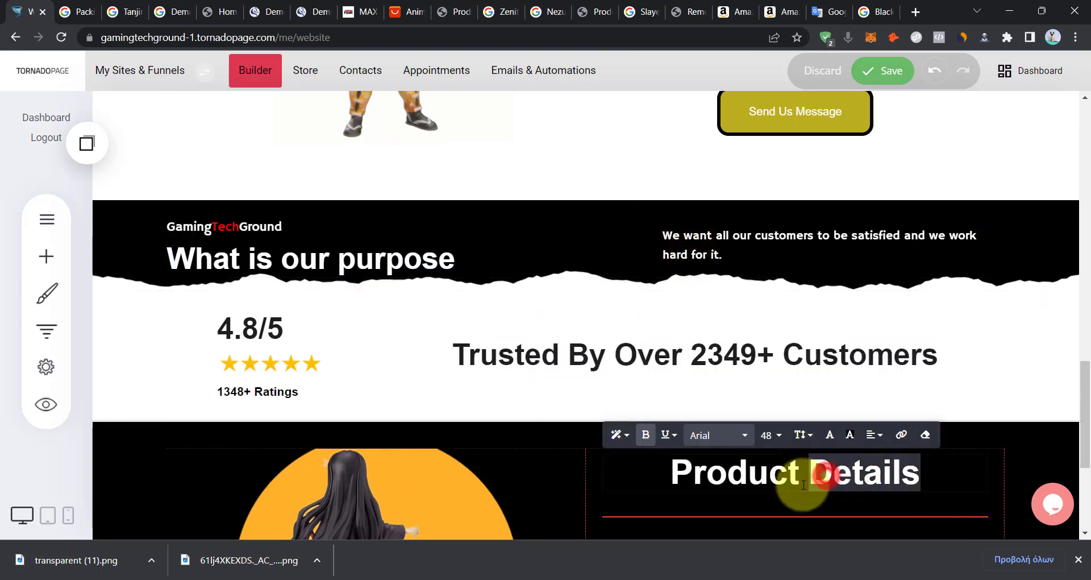
pyautogui.click(845, 330)
# Delete the "Version Type" line from the product details and shorten the material line to "High Quality PVC Material".
pyautogui.scroll(-5, 836, 364)
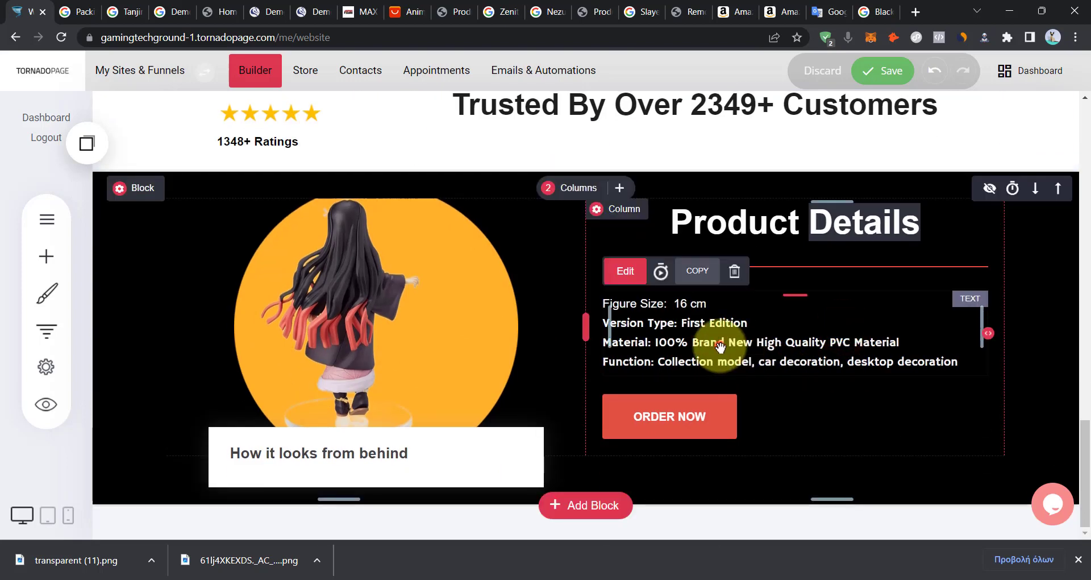
pyautogui.moveTo(648, 319); pyautogui.dragTo(677, 341)
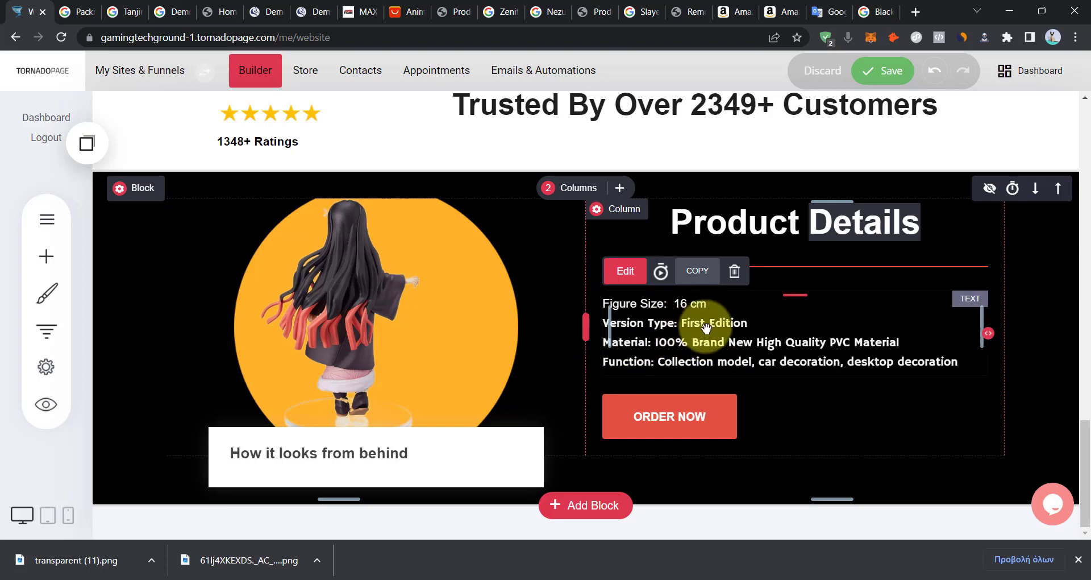
pyautogui.click(705, 340)
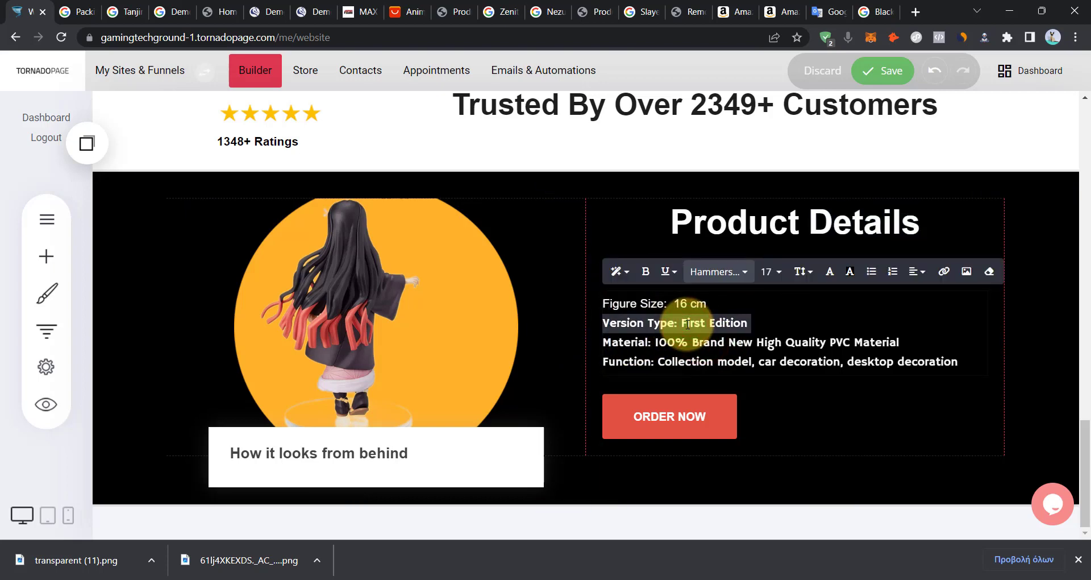
pyautogui.press('BackSpace')
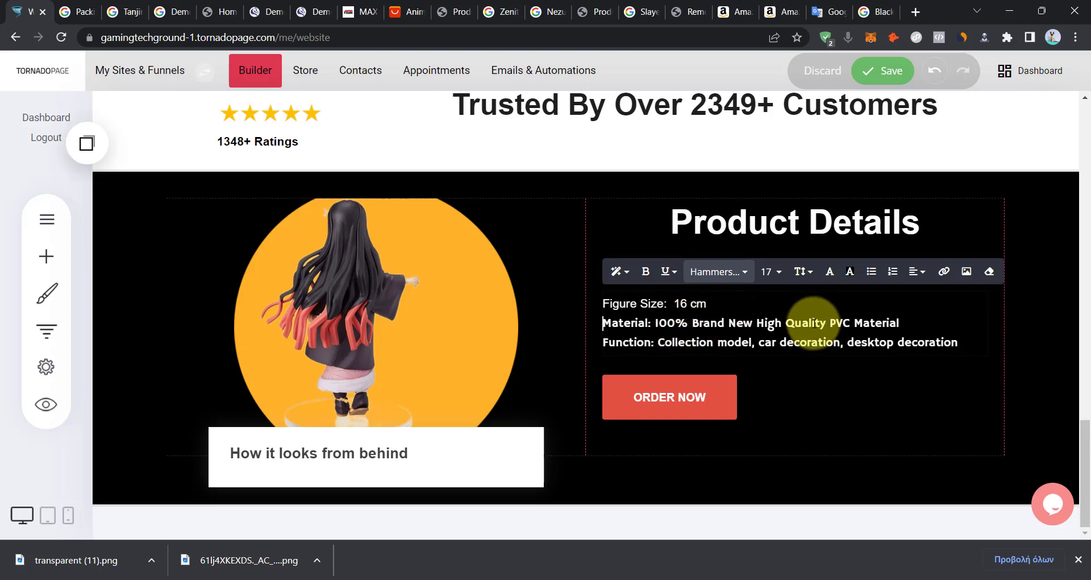
pyautogui.press('BackSpace')
pyautogui.press('BackSpace')
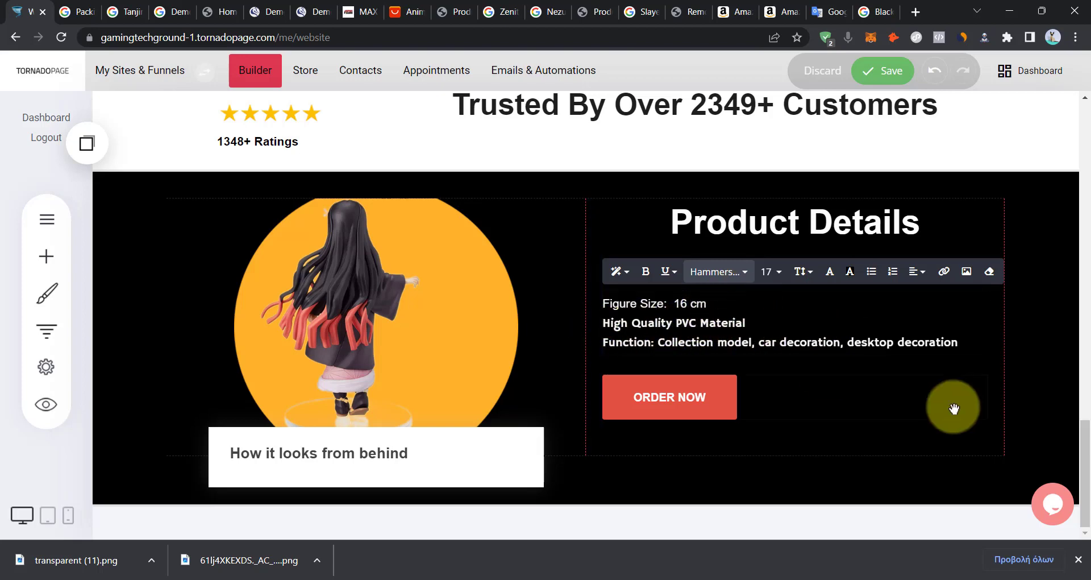
# Delete the "Function" line from the product details text.
pyautogui.tripleClick(737, 343)
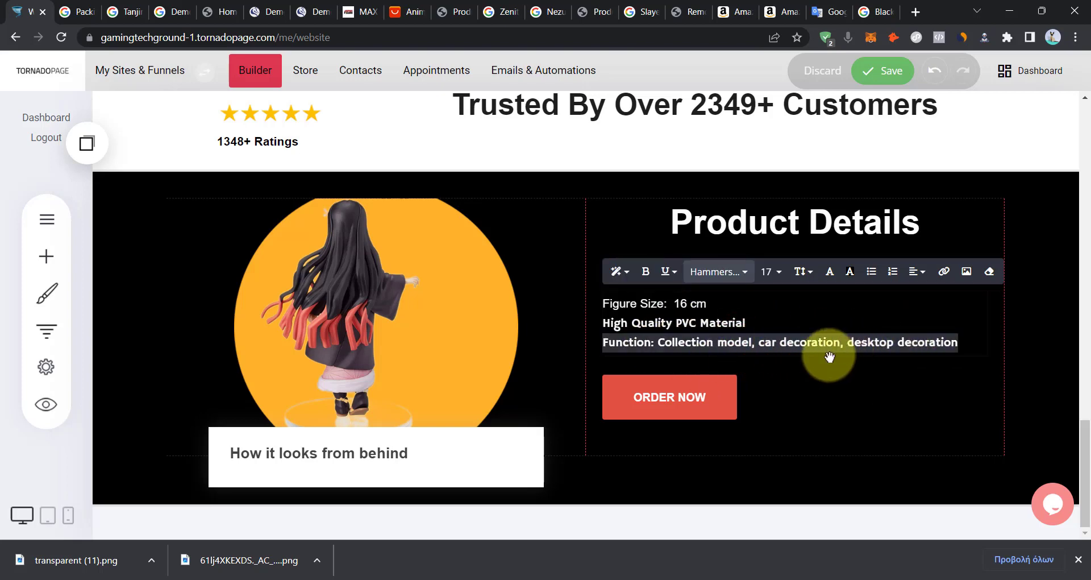
pyautogui.press('BackSpace')
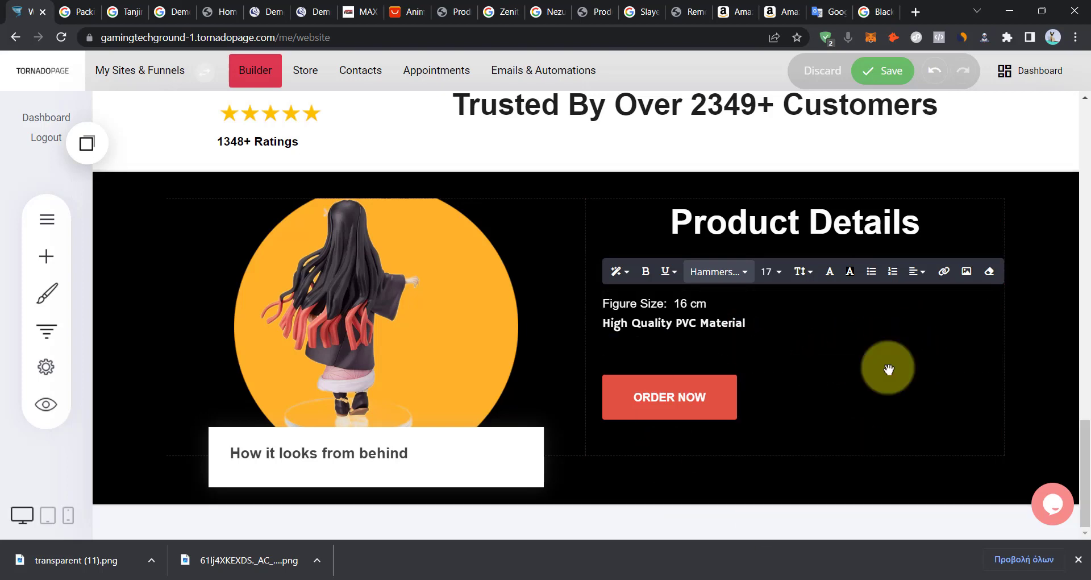
pyautogui.click(782, 318)
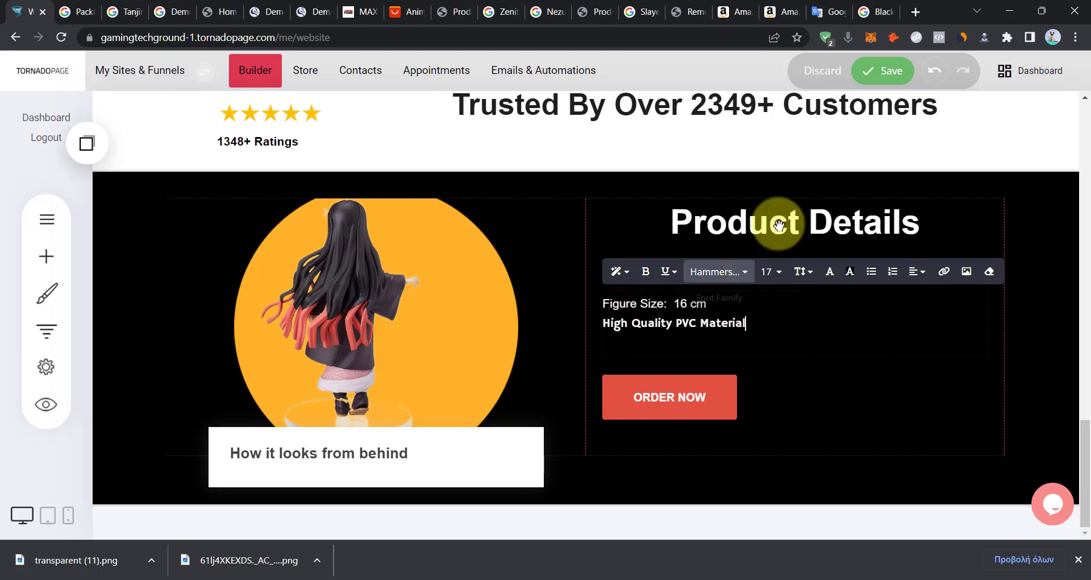
pyautogui.click(789, 189)
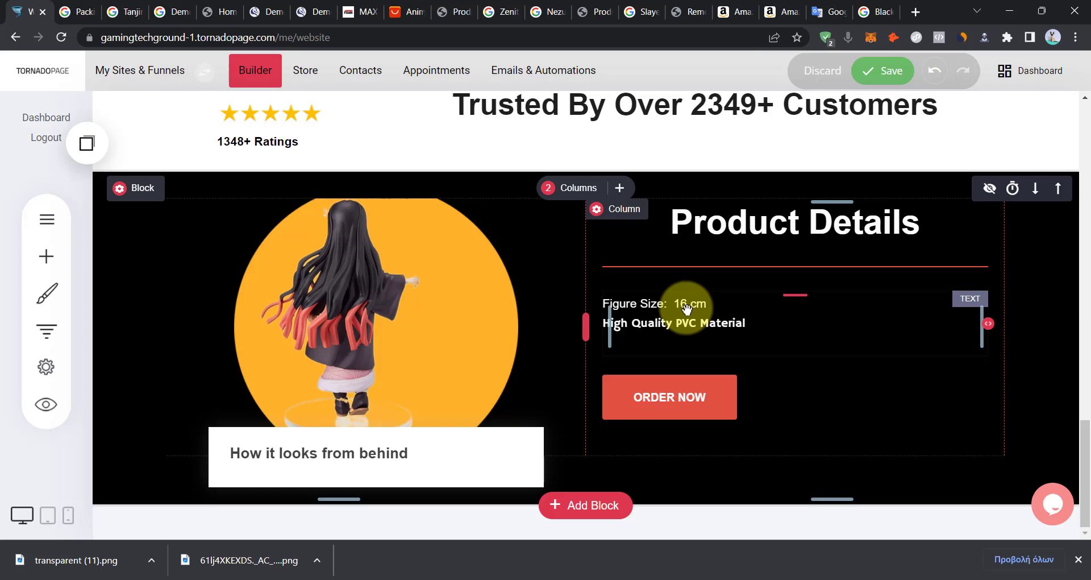
# Switch to Google Translate, dictate the Greek phrase "οι φιγούρες μας έχουν μέγεθος" and copy its English translation.
pyautogui.click(808, 11)
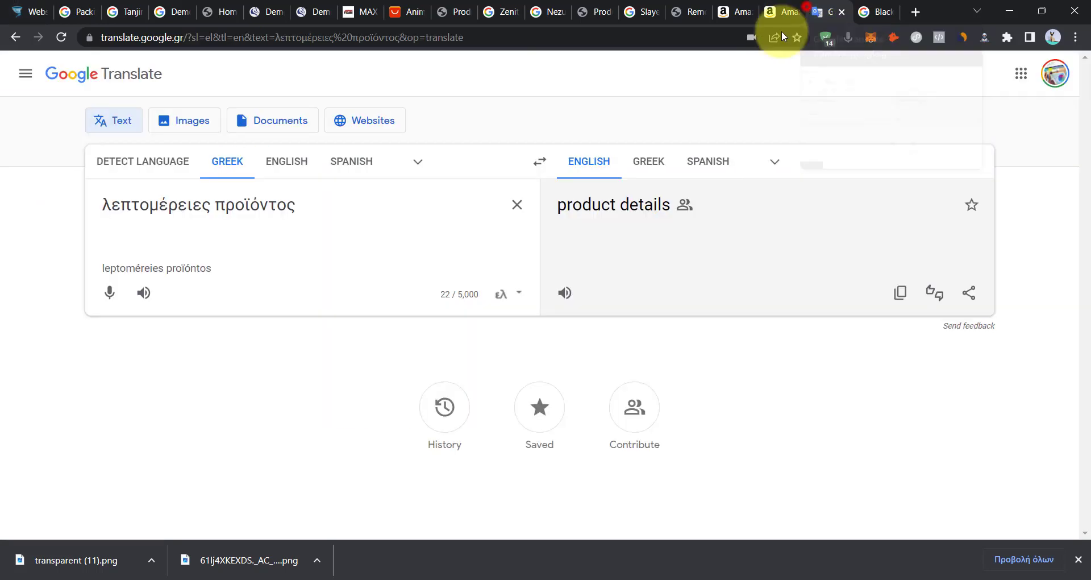
pyautogui.click(106, 293)
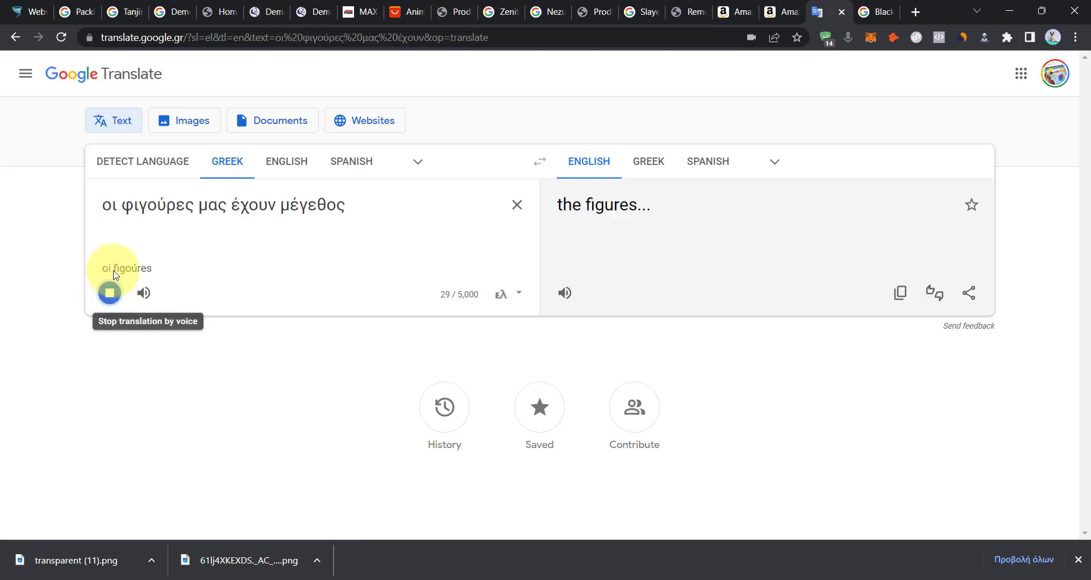
pyautogui.click(900, 293)
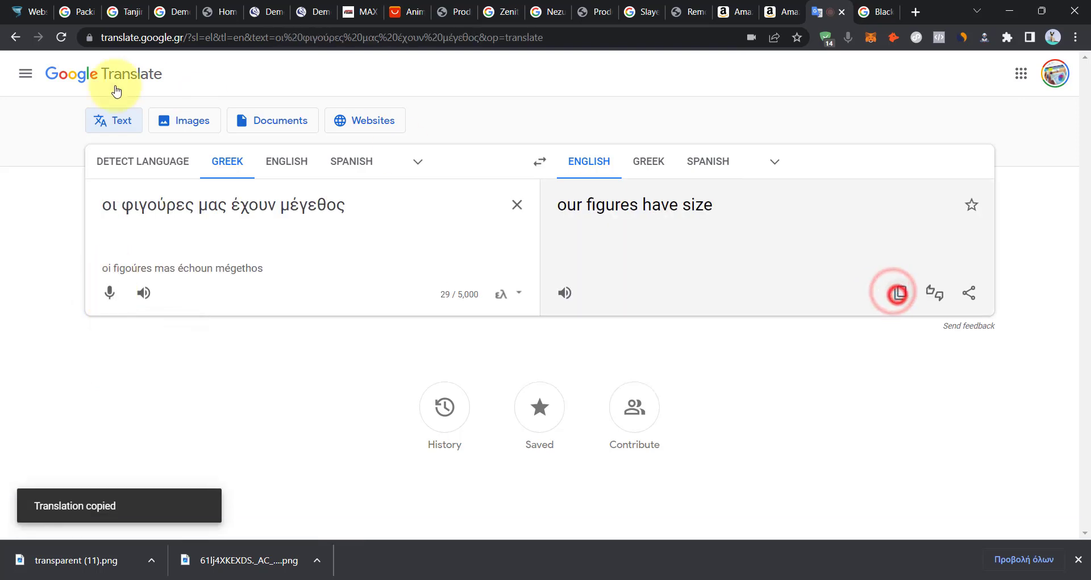
# Back in the page builder, replace the "Figure Size:" label with the copied text "our figures have size".
pyautogui.click(31, 12)
pyautogui.click(628, 340)
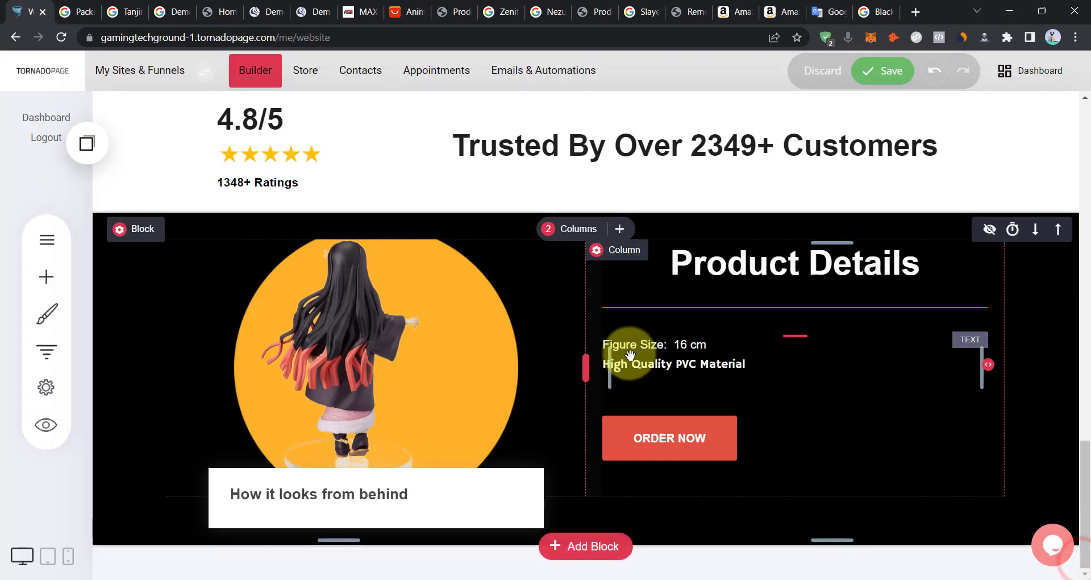
pyautogui.tripleClick(640, 345)
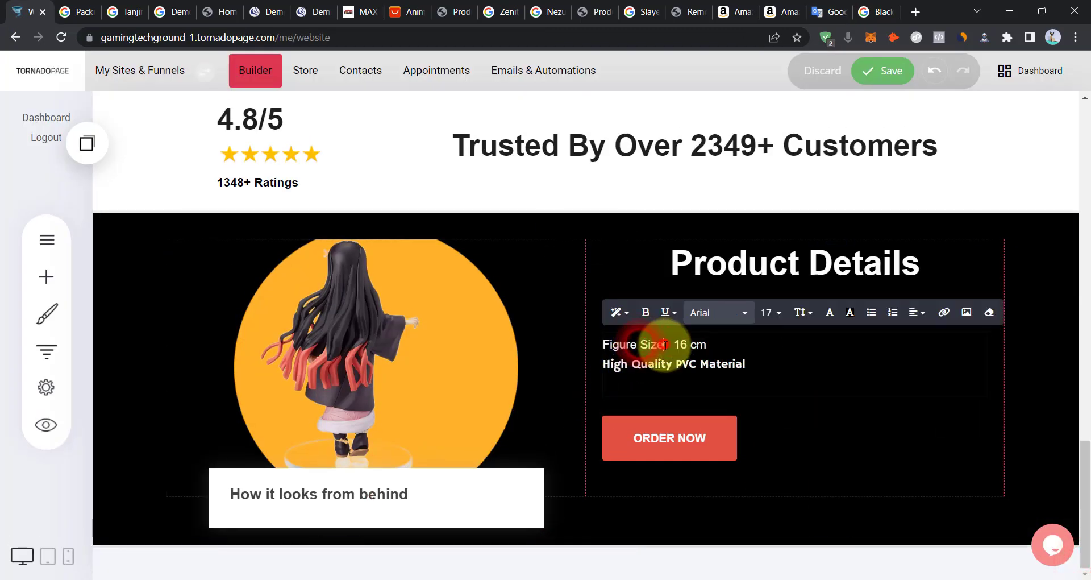
pyautogui.moveTo(670, 345); pyautogui.dragTo(595, 345)
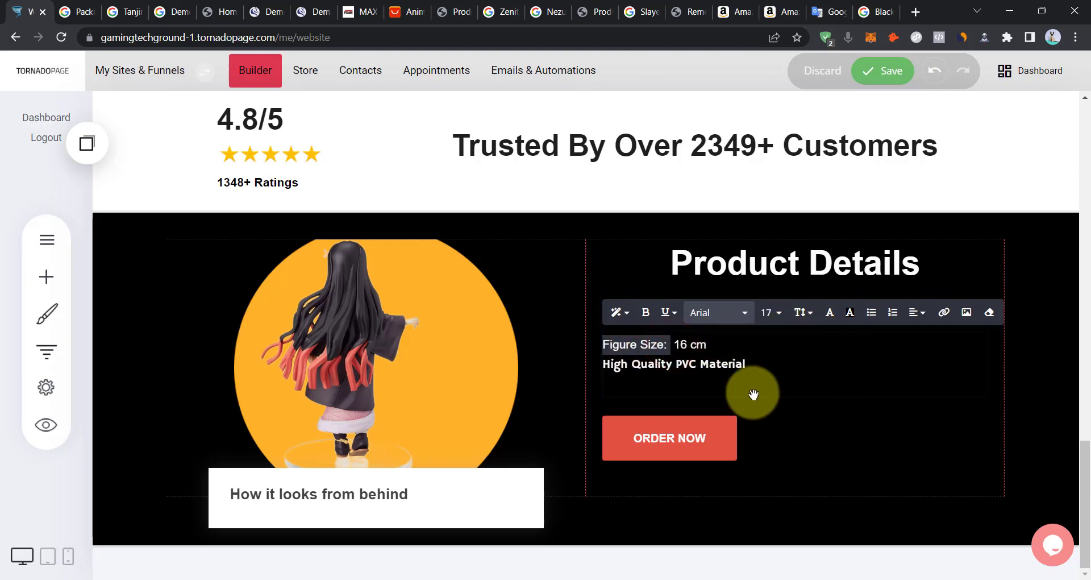
pyautogui.hotkey('ctrl', 'v')
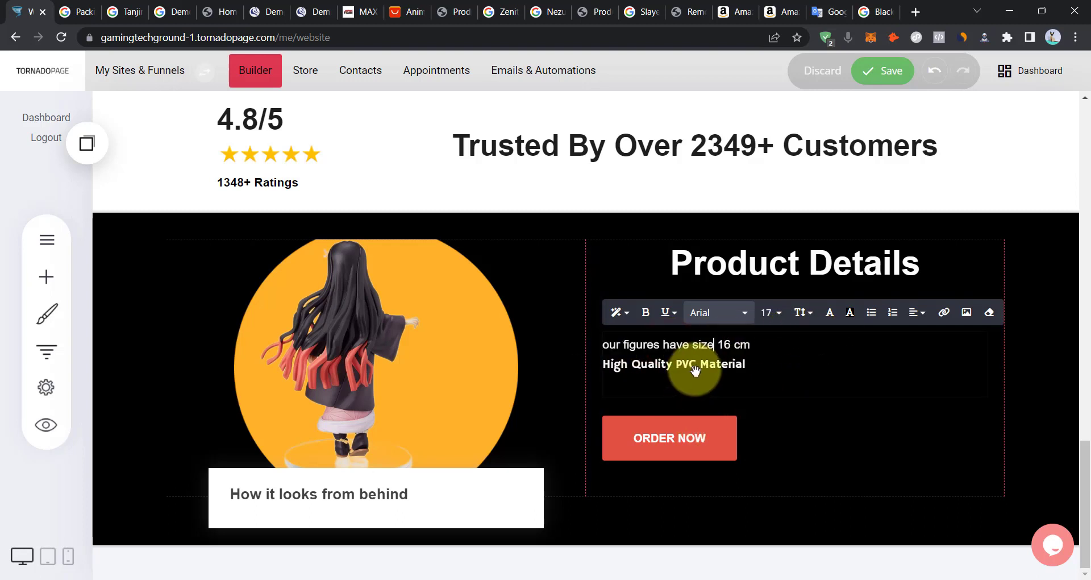
# Capitalise the words of the size line so that it reads "Our Figures Have Size 16 cm".
pyautogui.click(609, 343)
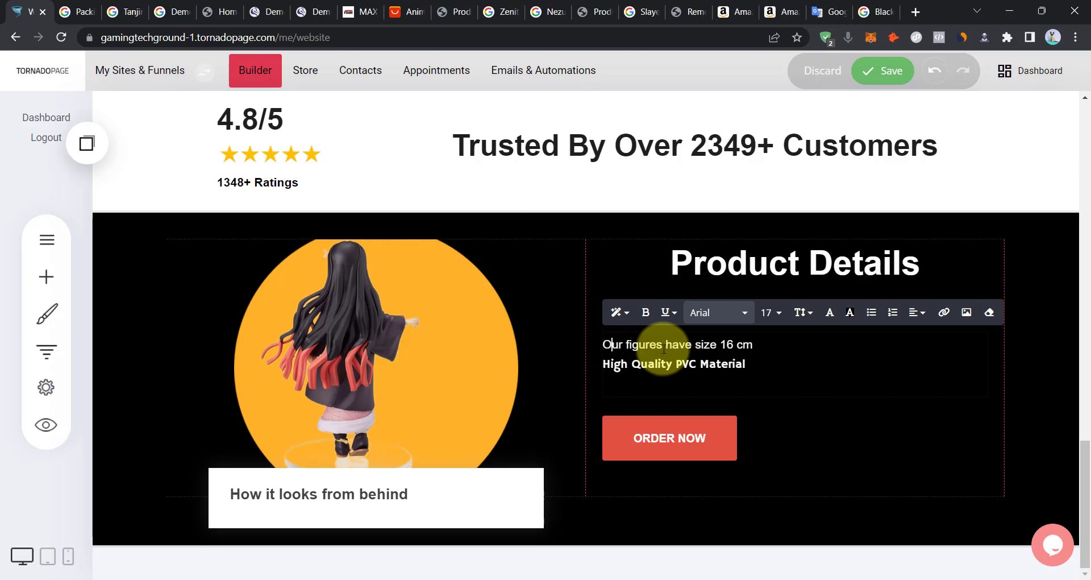
pyautogui.click(757, 344)
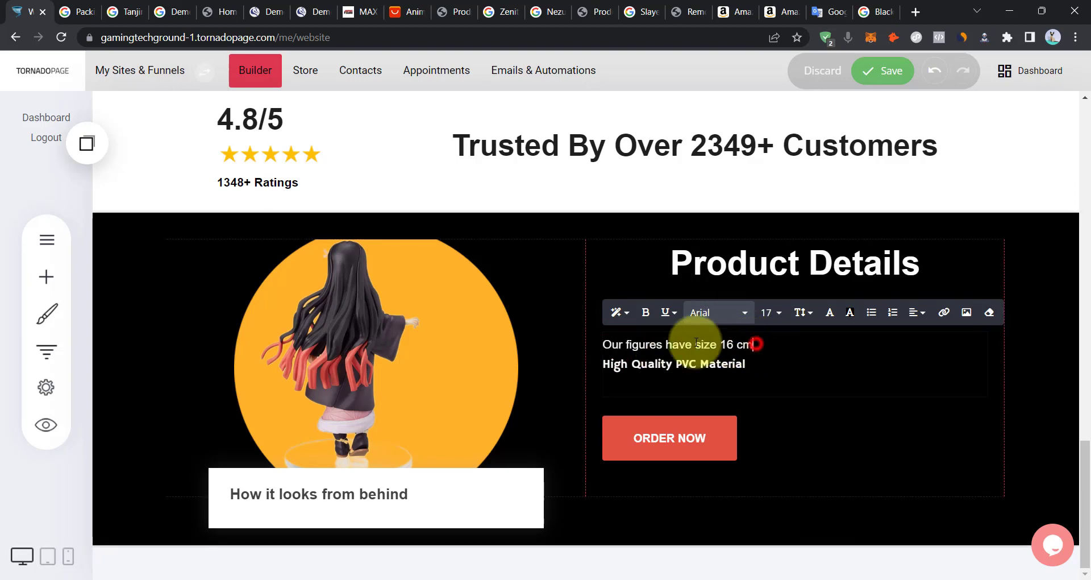
pyautogui.click(628, 345)
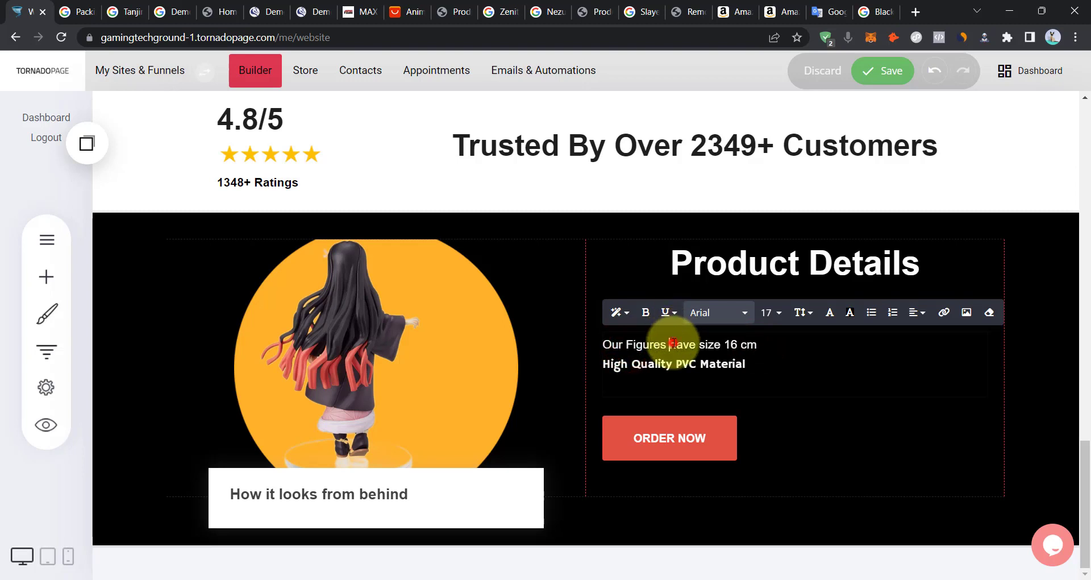
pyautogui.click(783, 348)
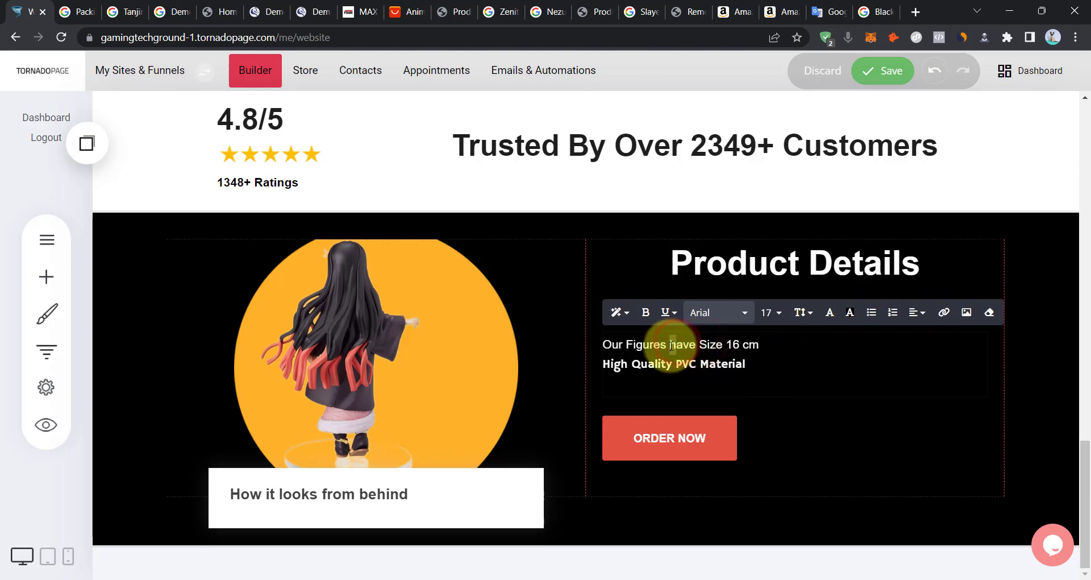
pyautogui.press('Delete')
pyautogui.write('H')
pyautogui.click(769, 365)
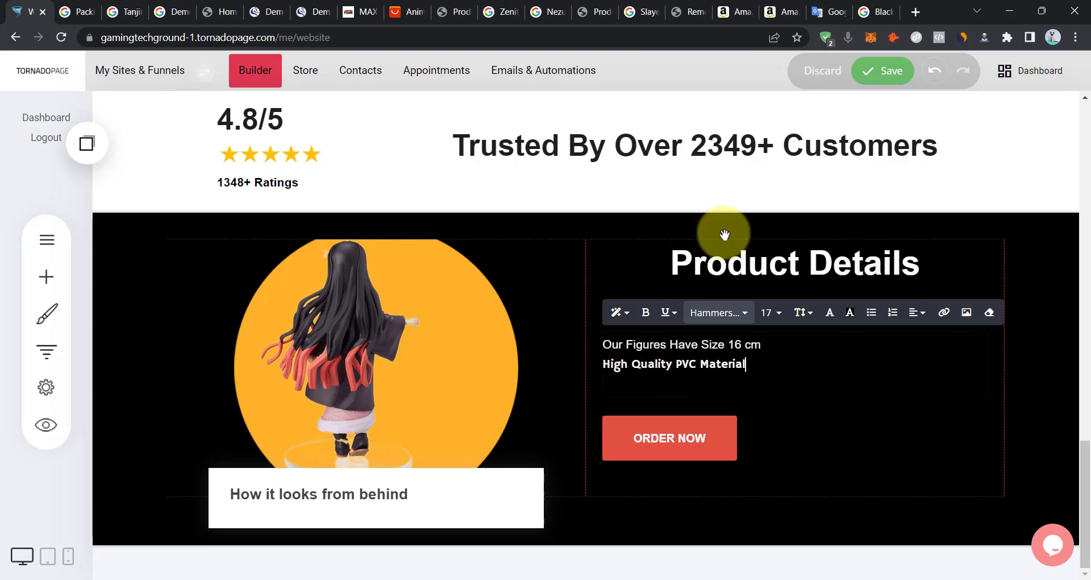
# Switch to Google Translate, dictate the Greek phrase "και είναι", choose the alternative translation "and they are" and copy it.
pyautogui.click(824, 14)
pyautogui.click(110, 294)
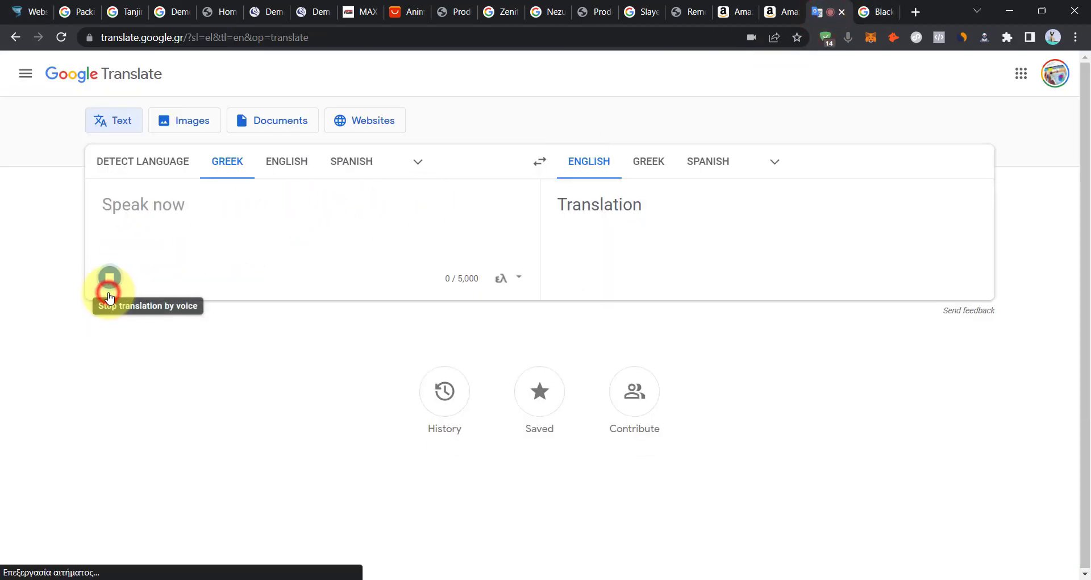
pyautogui.click(107, 278)
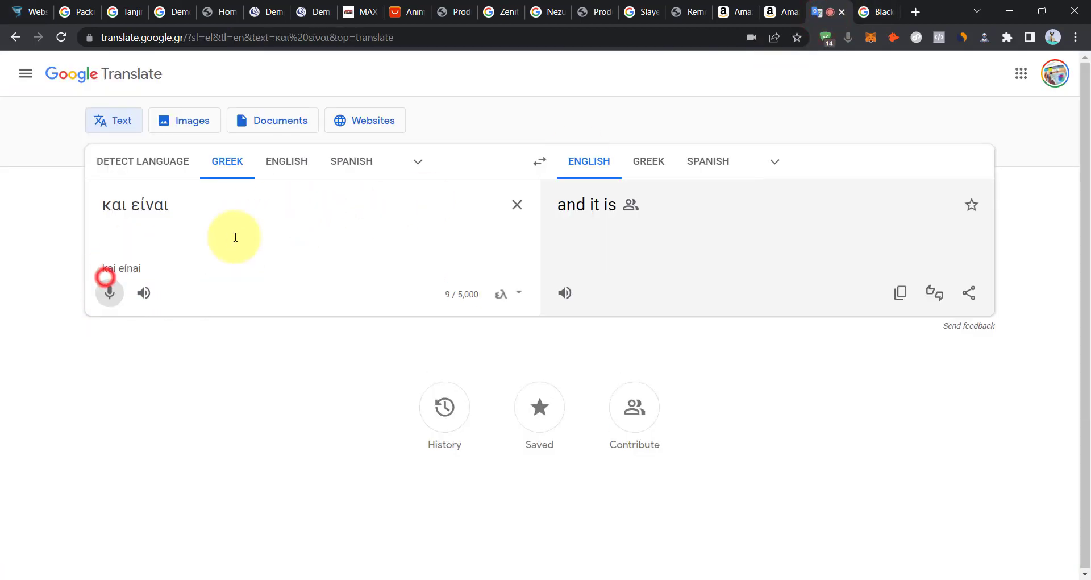
pyautogui.click(902, 294)
pyautogui.click(560, 202)
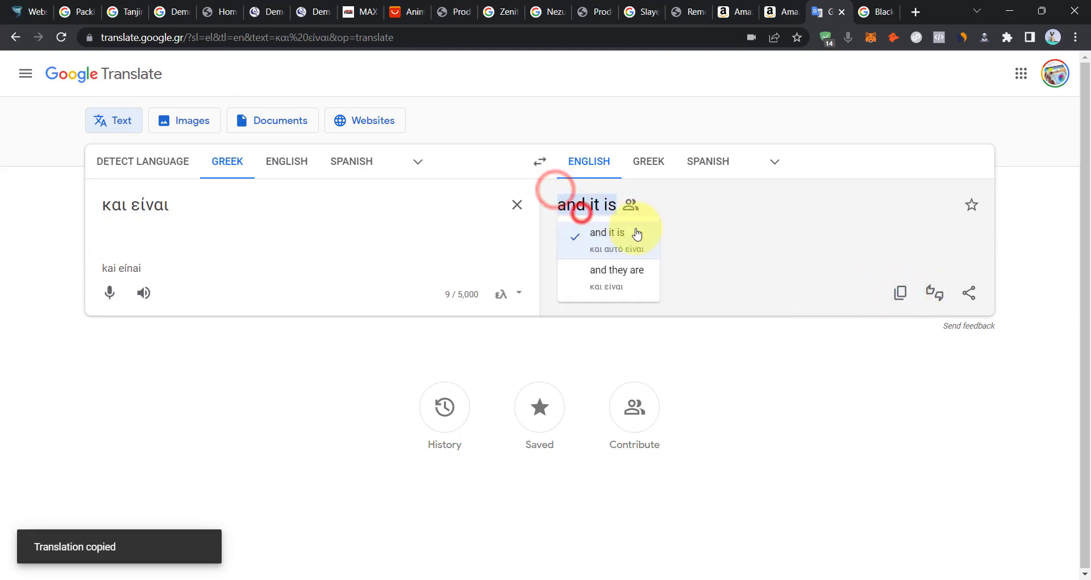
pyautogui.click(640, 290)
pyautogui.click(902, 293)
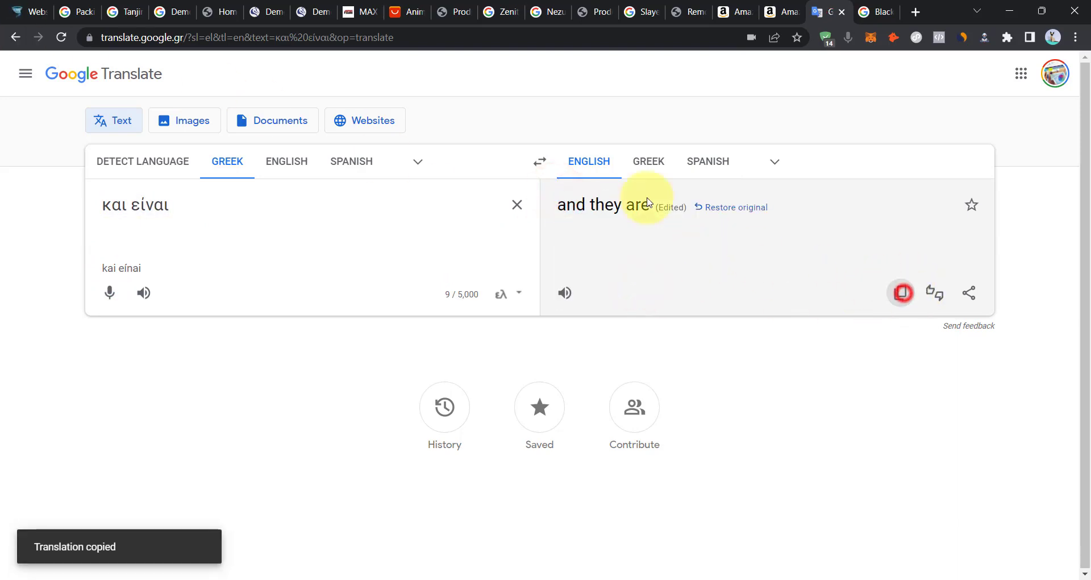
# Back in the page builder, insert the copied phrase before "High Quality PVC Material" and capitalise it as "And They Are".
pyautogui.click(27, 17)
pyautogui.click(611, 362)
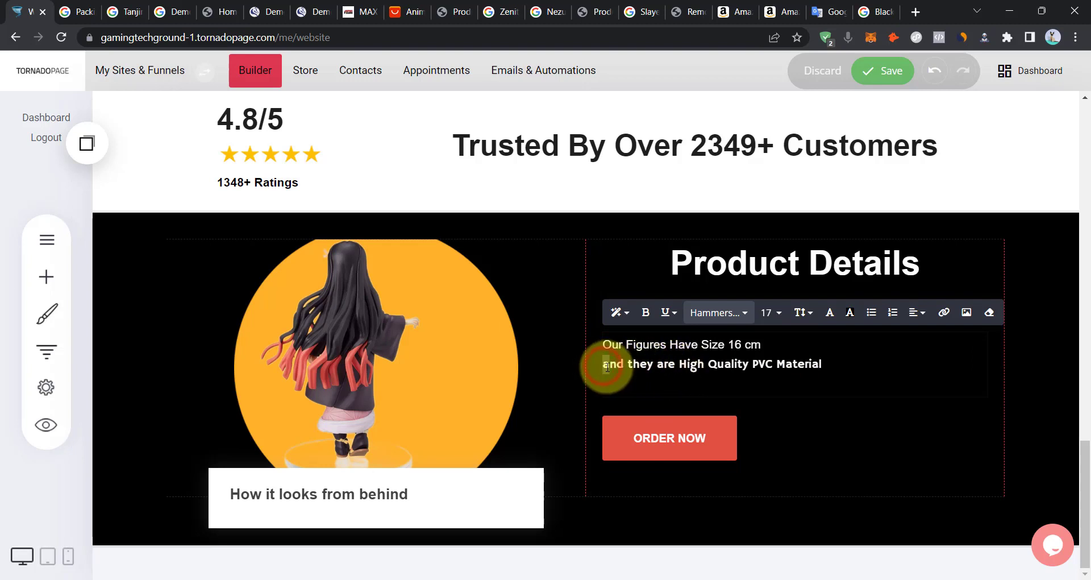
pyautogui.moveTo(607, 367); pyautogui.dragTo(651, 370)
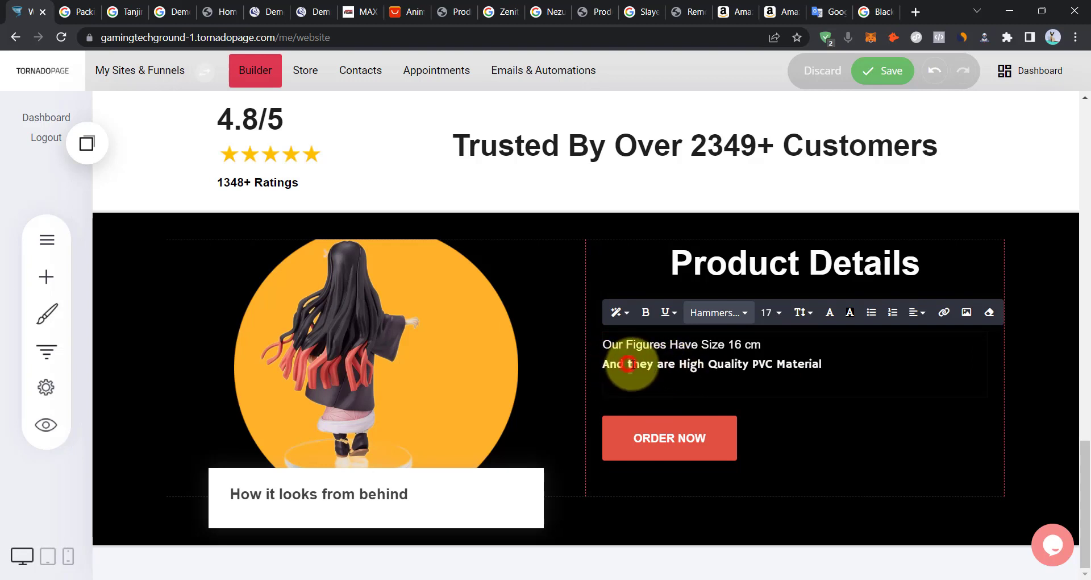
pyautogui.write('T')
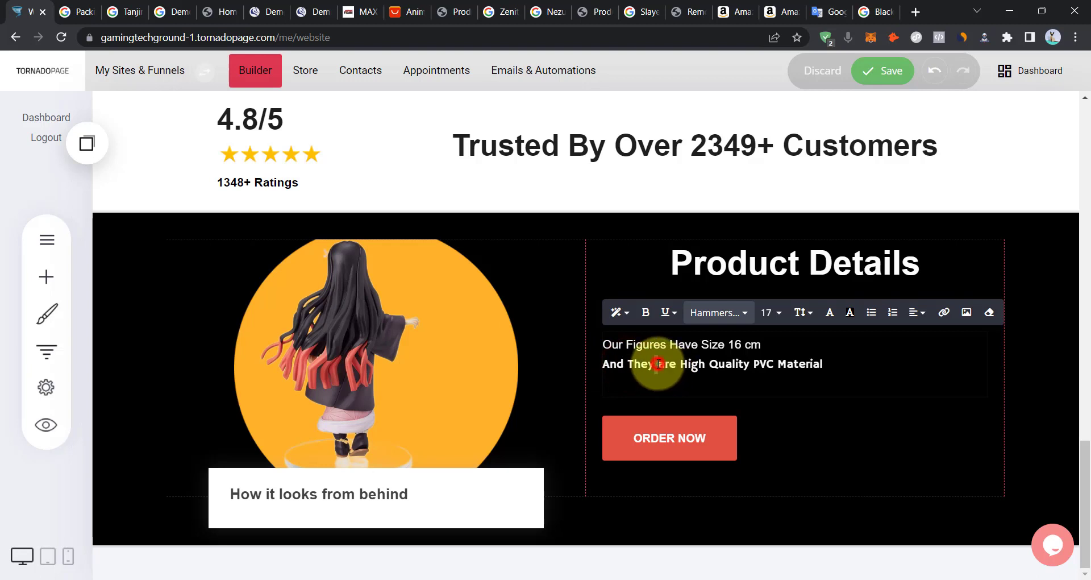
pyautogui.click(663, 367)
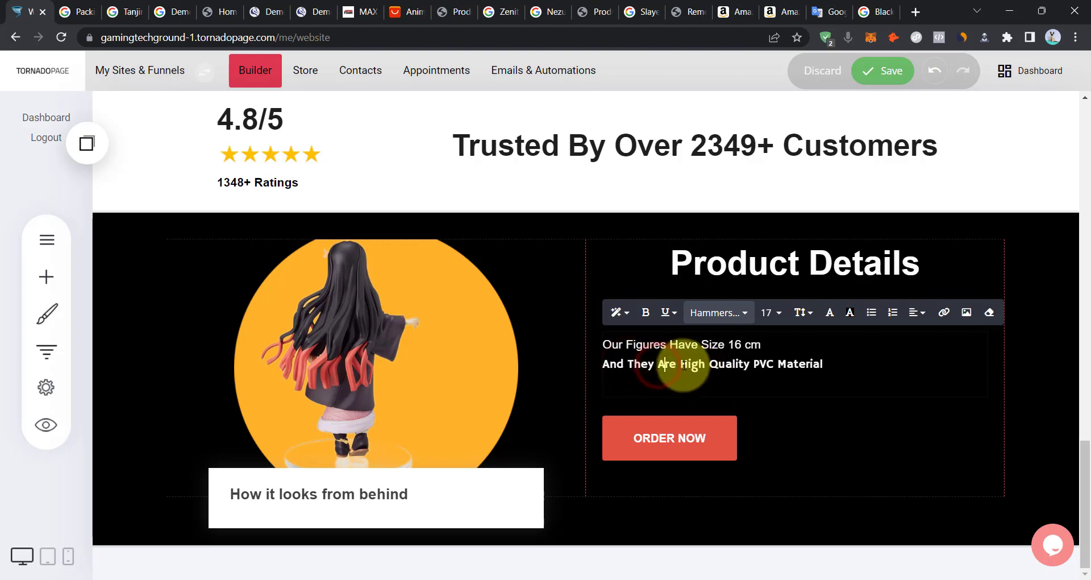
pyautogui.press('BackSpace')
pyautogui.write('A')
# Make both product details lines bold and underlined, and format them as a bulleted list.
pyautogui.moveTo(803, 364); pyautogui.dragTo(601, 345)
pyautogui.click(646, 315)
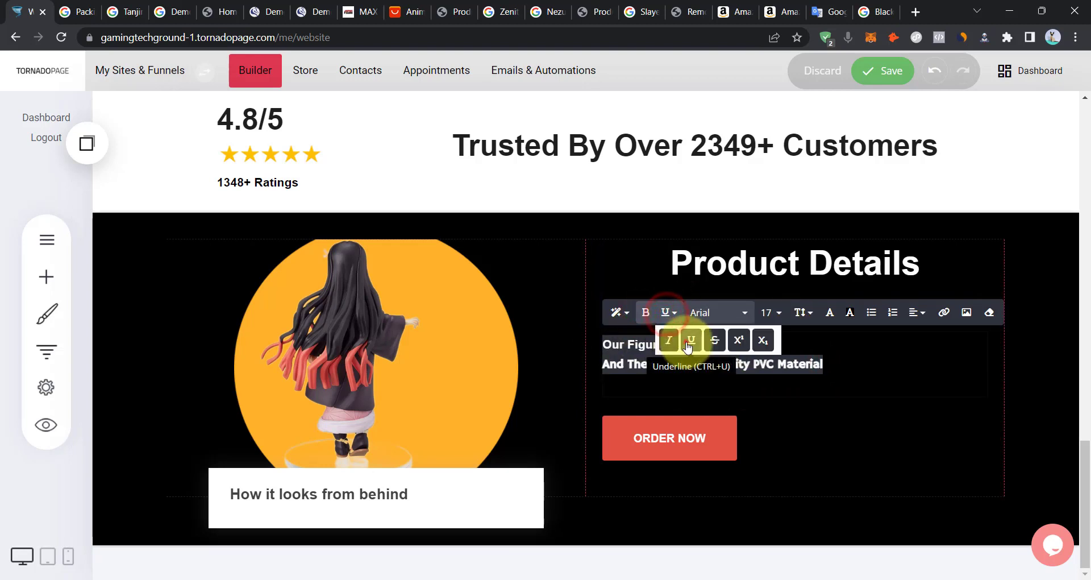
pyautogui.click(690, 340)
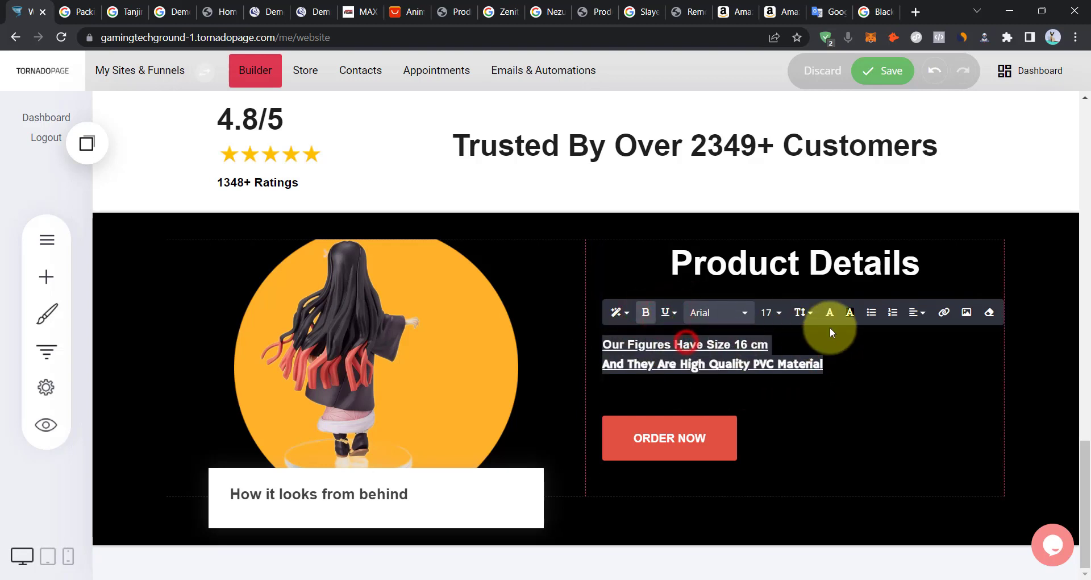
pyautogui.click(870, 322)
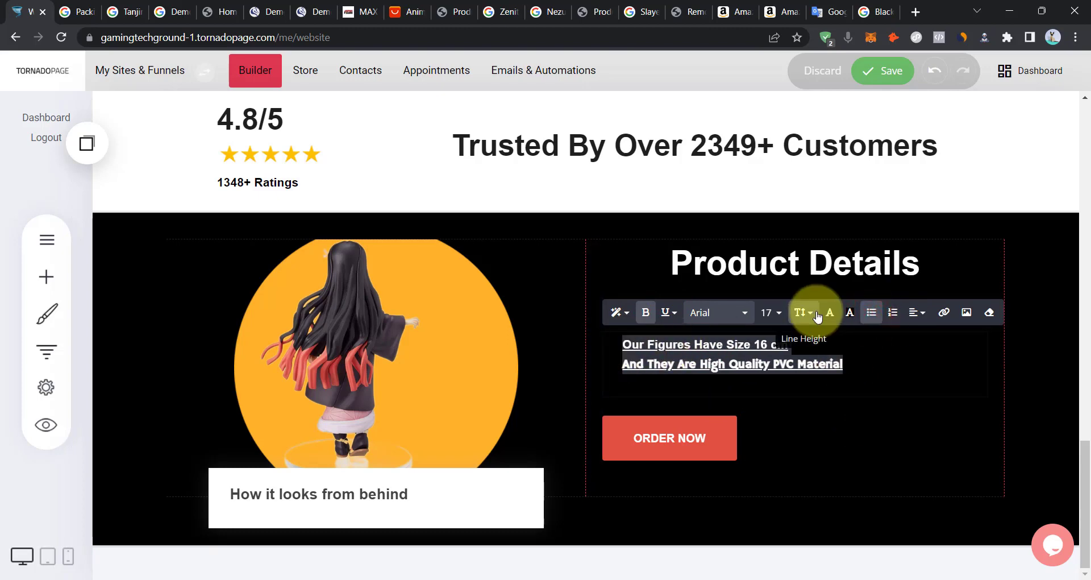
pyautogui.click(611, 344)
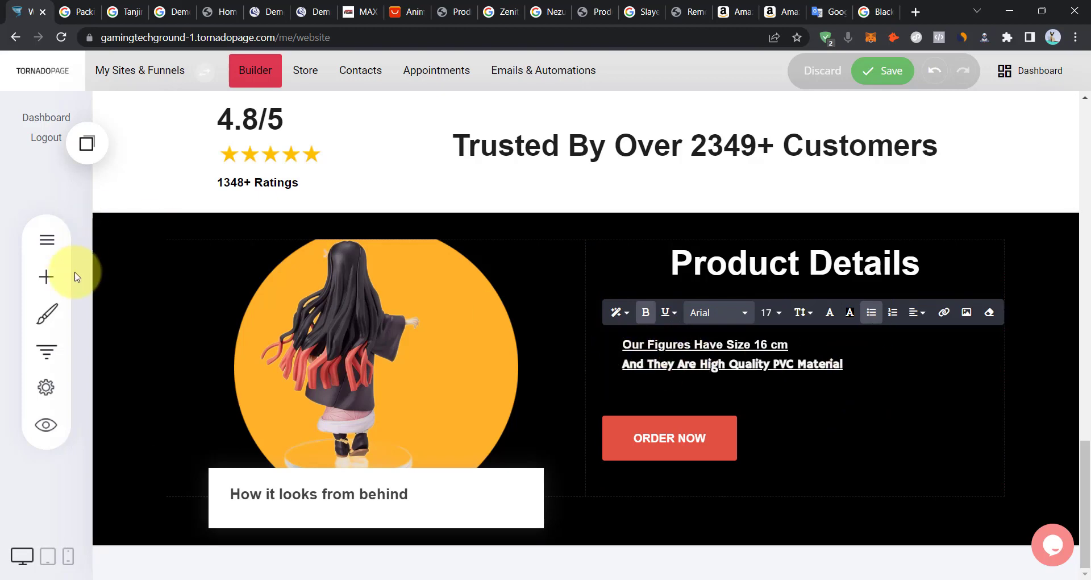
# Change the global paragraph text colour to white in the text styling and save the global style changes.
pyautogui.click(47, 314)
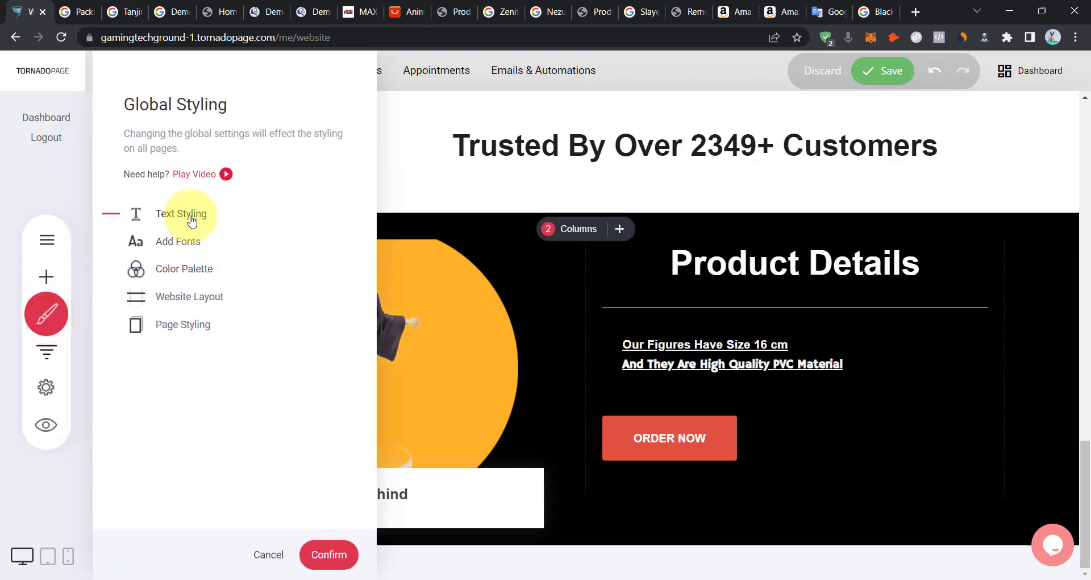
pyautogui.click(191, 218)
pyautogui.click(163, 190)
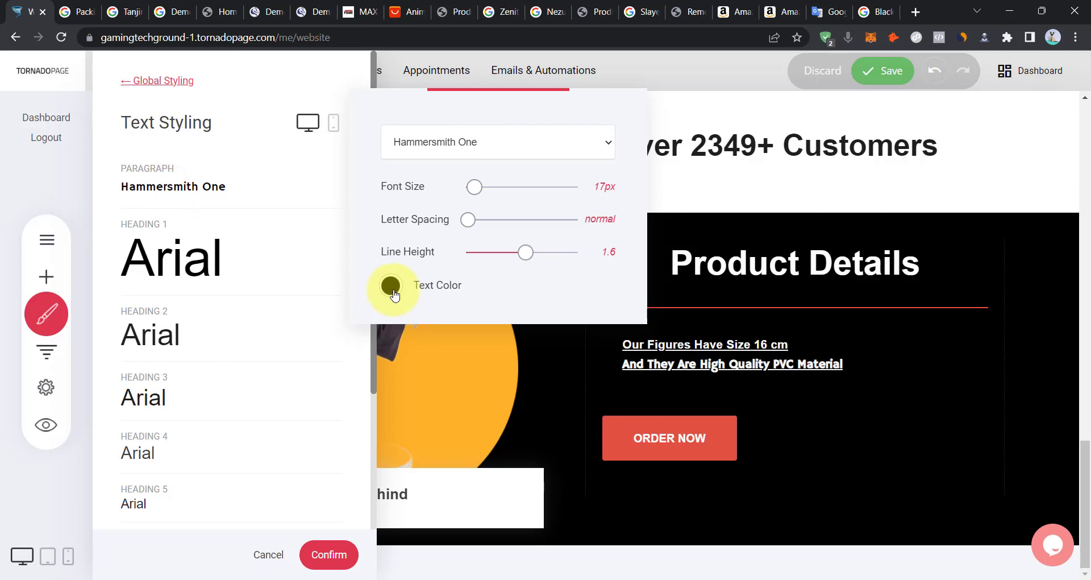
pyautogui.click(392, 287)
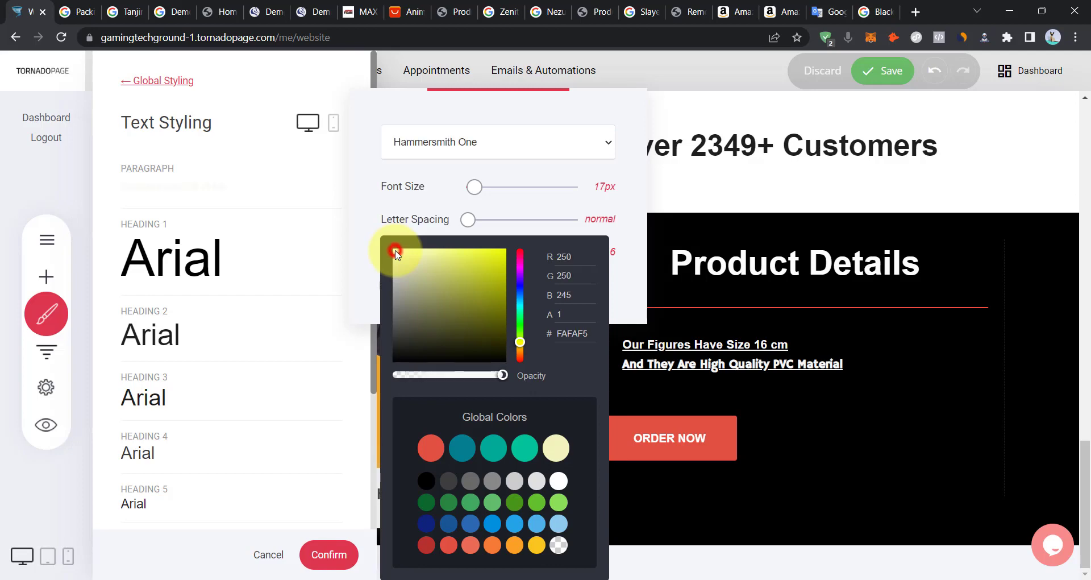
pyautogui.click(679, 369)
pyautogui.click(679, 368)
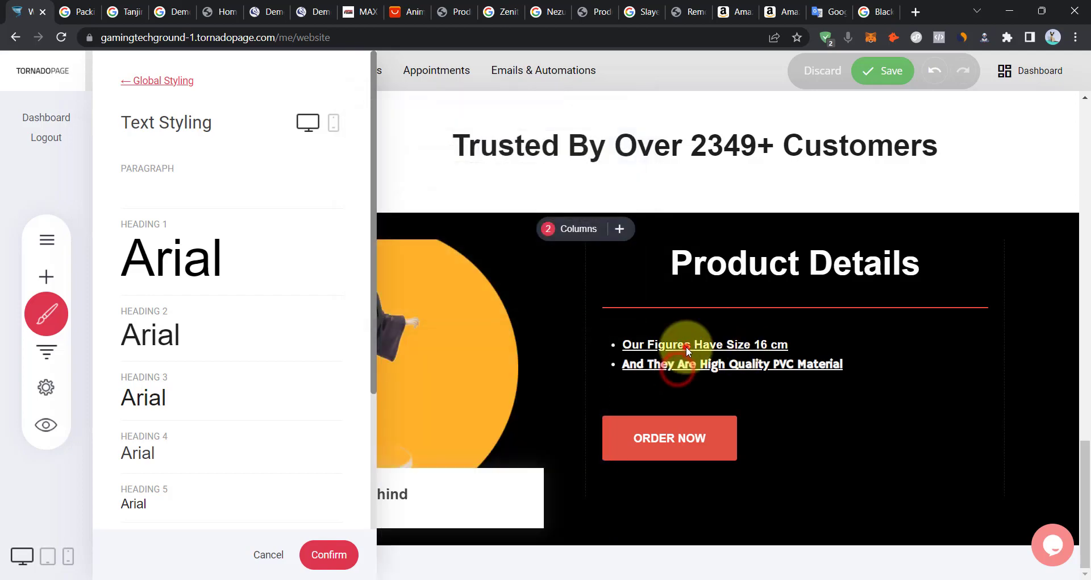
pyautogui.click(686, 347)
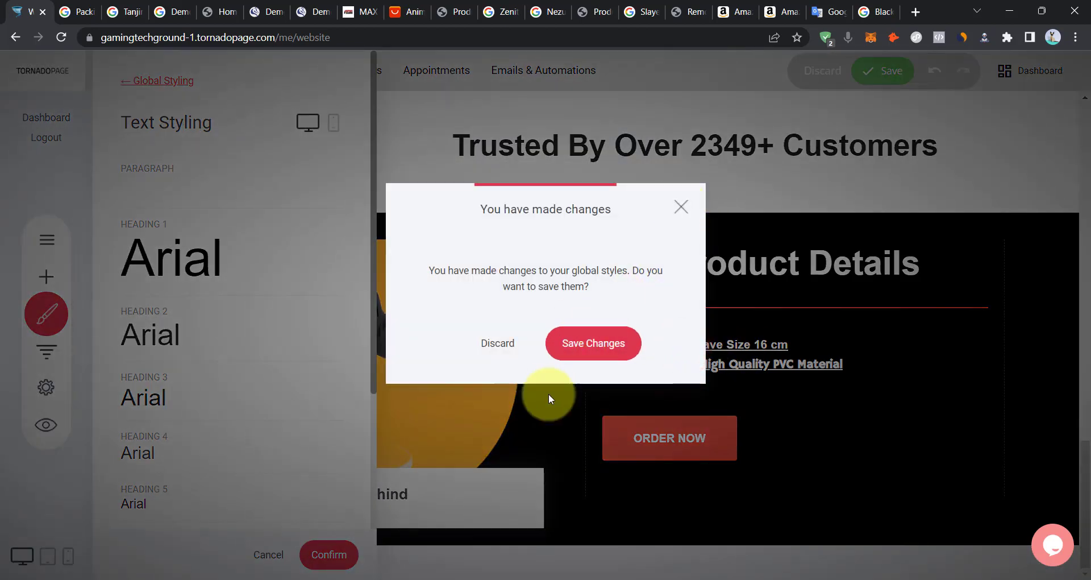
pyautogui.click(591, 360)
# Change the text colour of the whole paragraph under the "Who we are?" heading to black.
pyautogui.scroll(2, 596, 297)
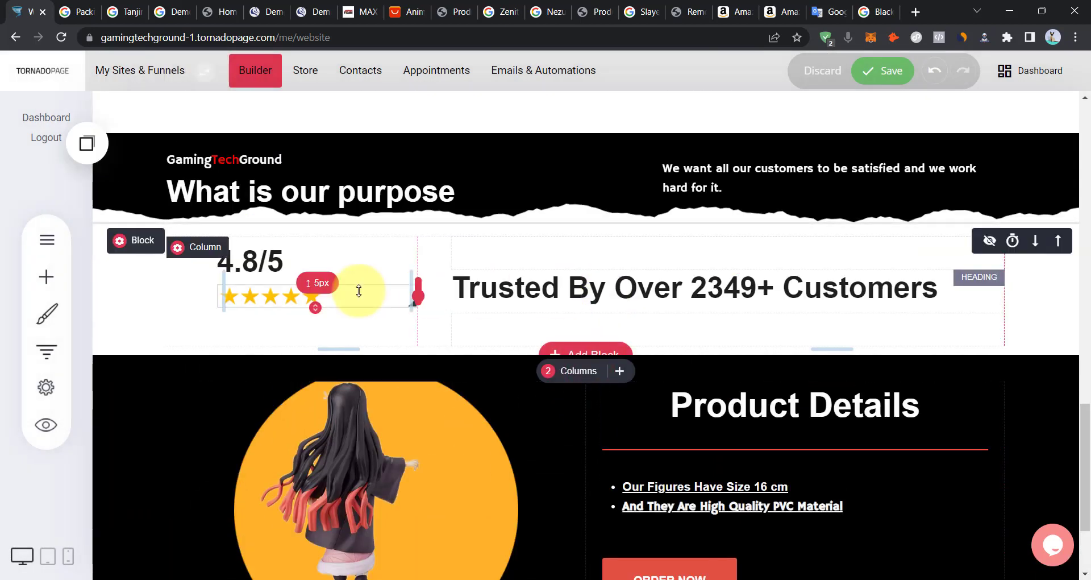
pyautogui.scroll(5, 756, 254)
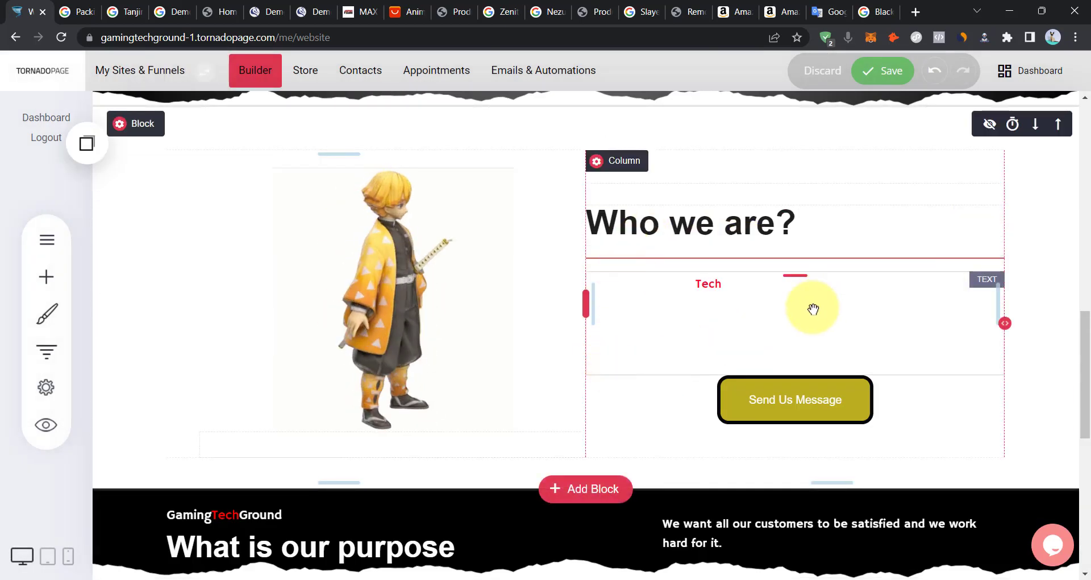
pyautogui.tripleClick(813, 307)
pyautogui.hotkey('ctrl', 'v')
pyautogui.click(704, 315)
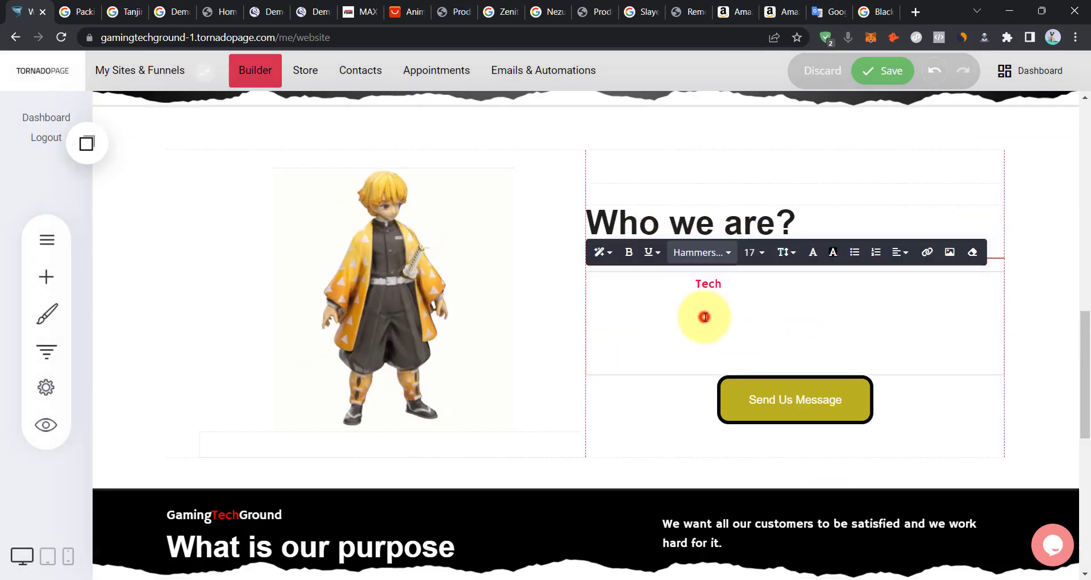
pyautogui.click(875, 318)
pyautogui.click(788, 334)
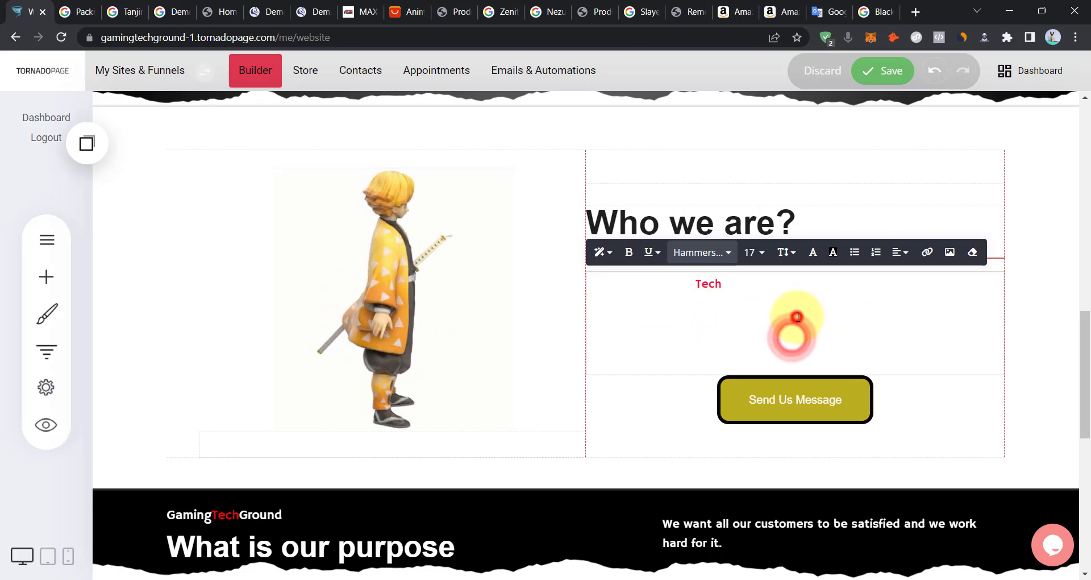
pyautogui.hotkey('ctrl', 'z')
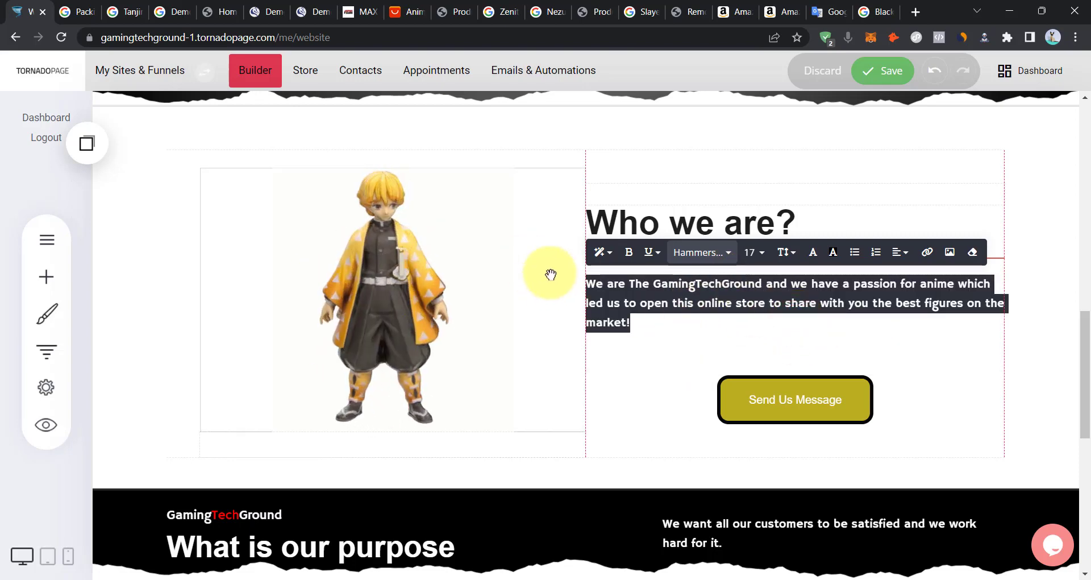
pyautogui.click(812, 252)
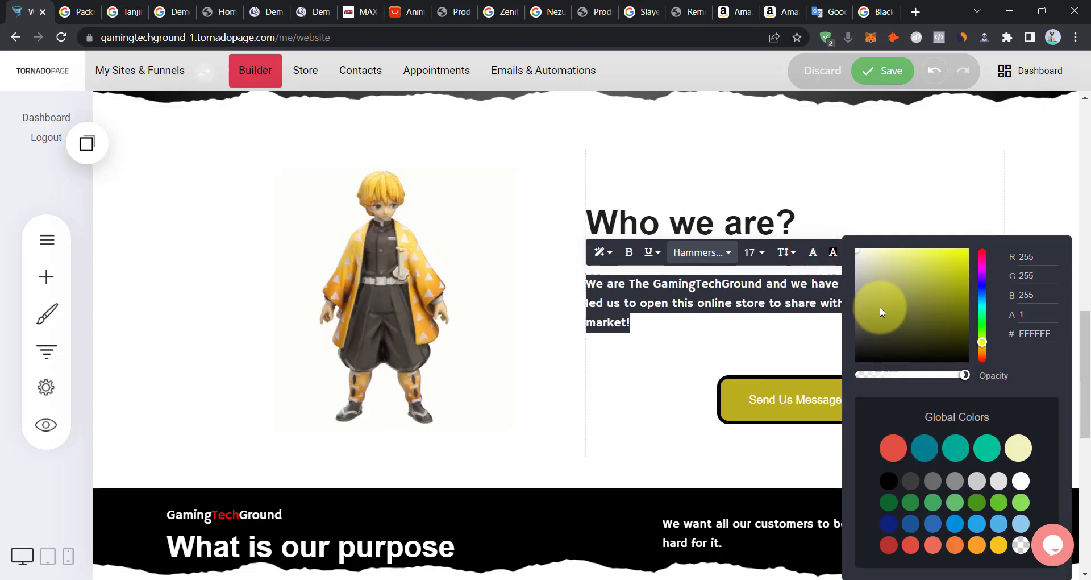
pyautogui.click(900, 285)
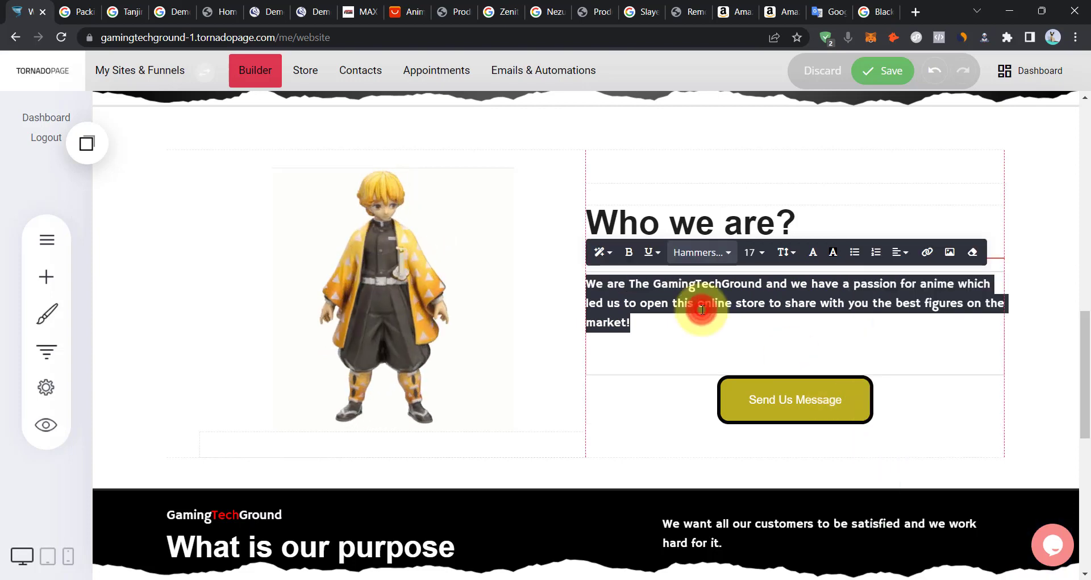
pyautogui.click(813, 251)
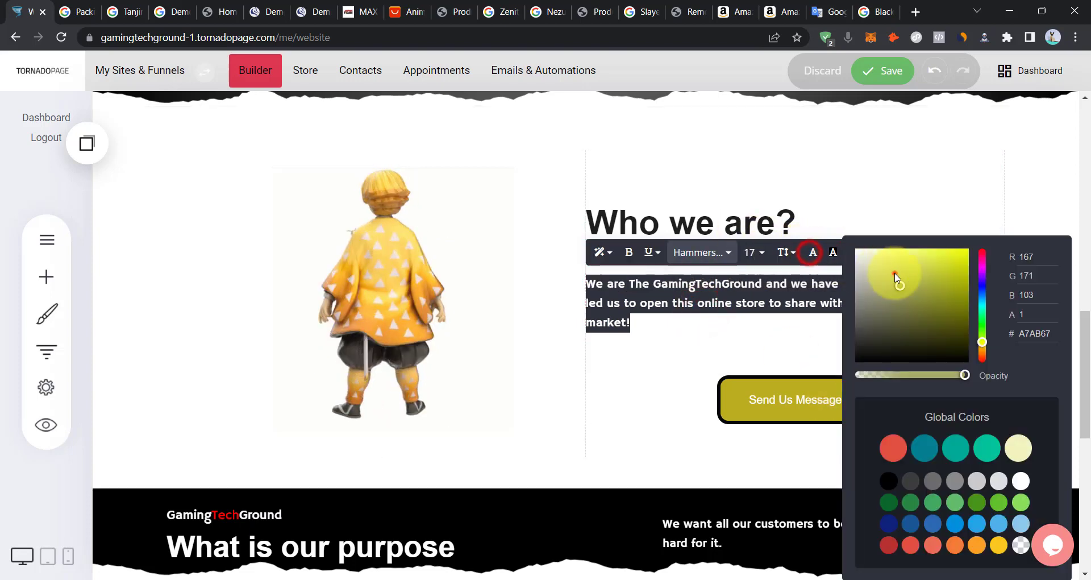
pyautogui.click(662, 302)
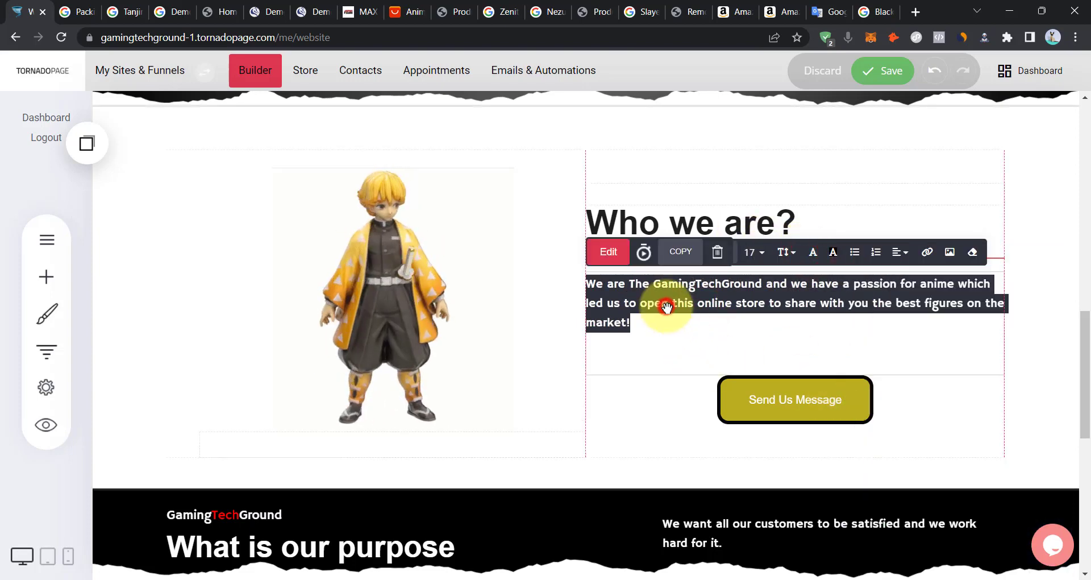
# Colour the "Tech" part of "GamingTechGround" red in the "Who we are?" paragraph.
pyautogui.click(695, 301)
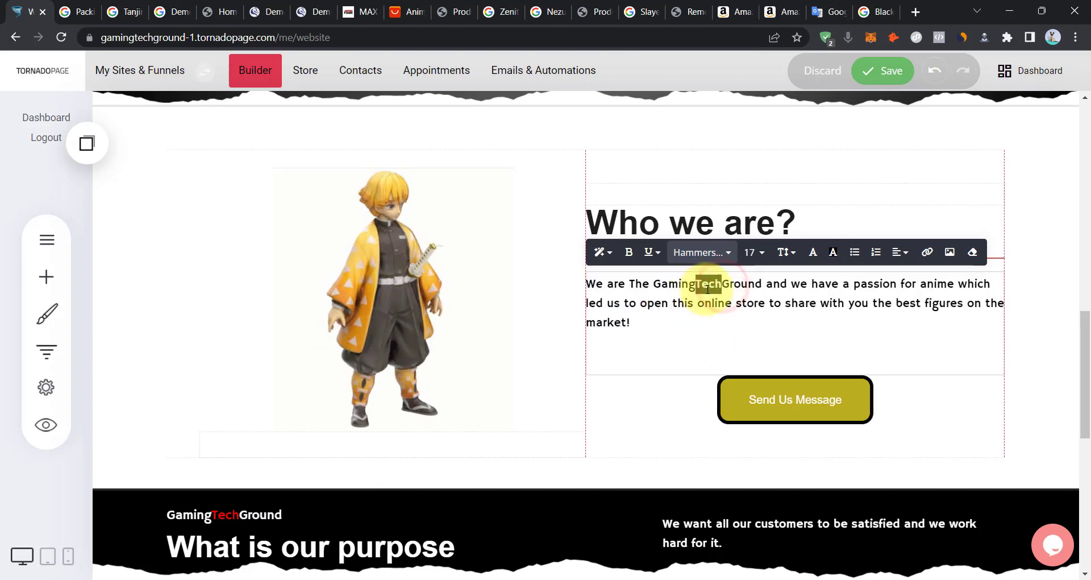
pyautogui.click(814, 252)
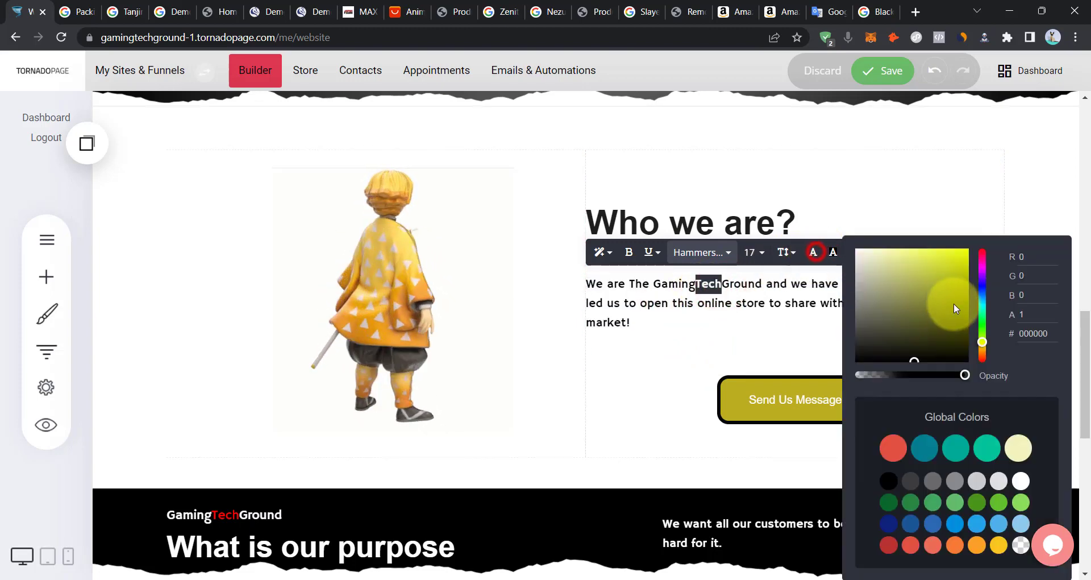
pyautogui.click(982, 251)
pyautogui.click(967, 250)
pyautogui.click(762, 287)
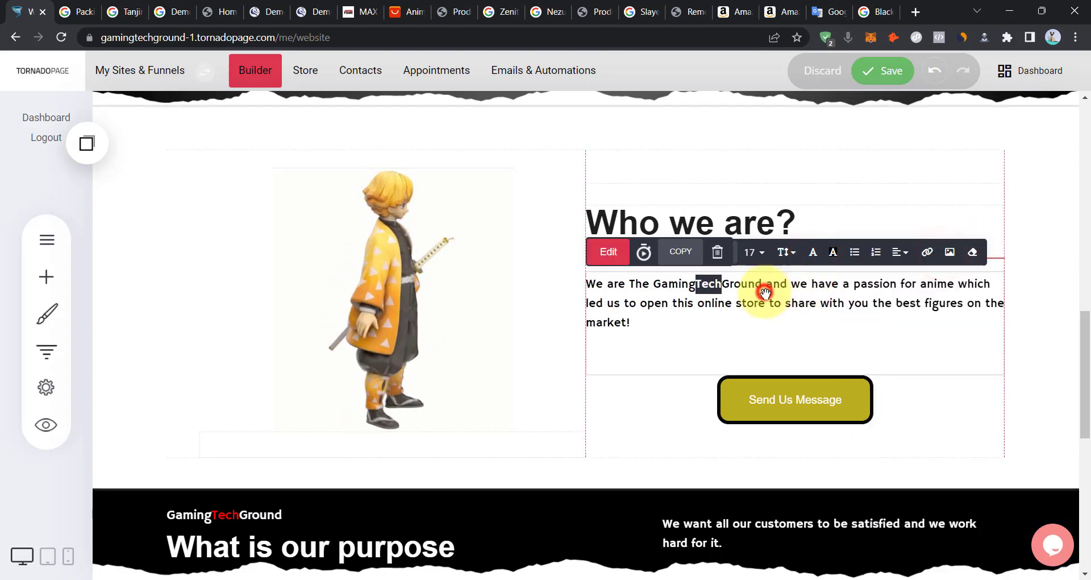
pyautogui.click(772, 290)
# Centre-align the figure's back-view image in the Product Details block.
pyautogui.scroll(10, 1080, 266)
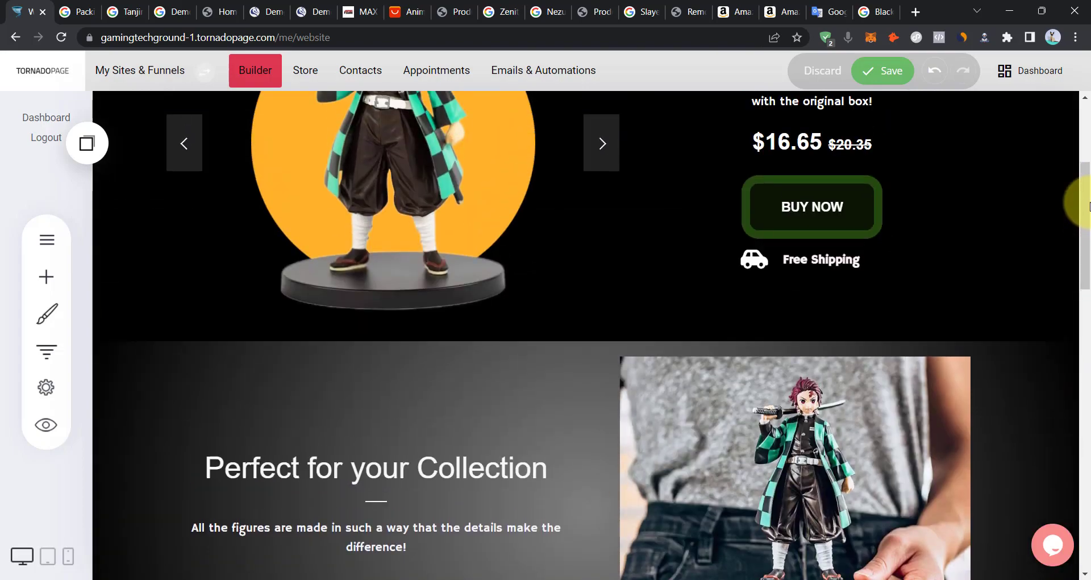
pyautogui.moveTo(1082, 205); pyautogui.dragTo(1074, 482)
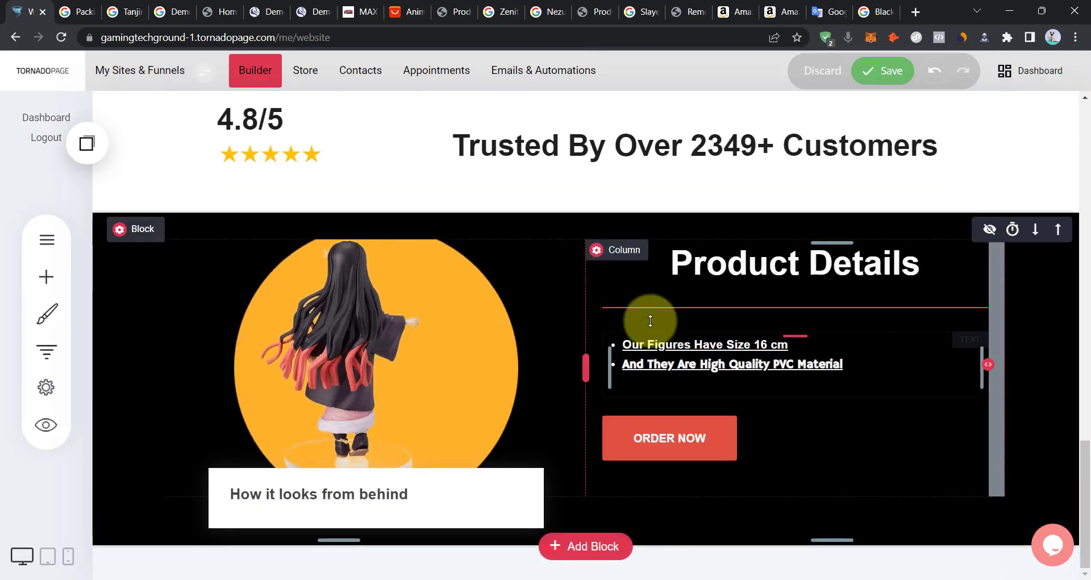
pyautogui.moveTo(268, 267)
pyautogui.click(284, 220)
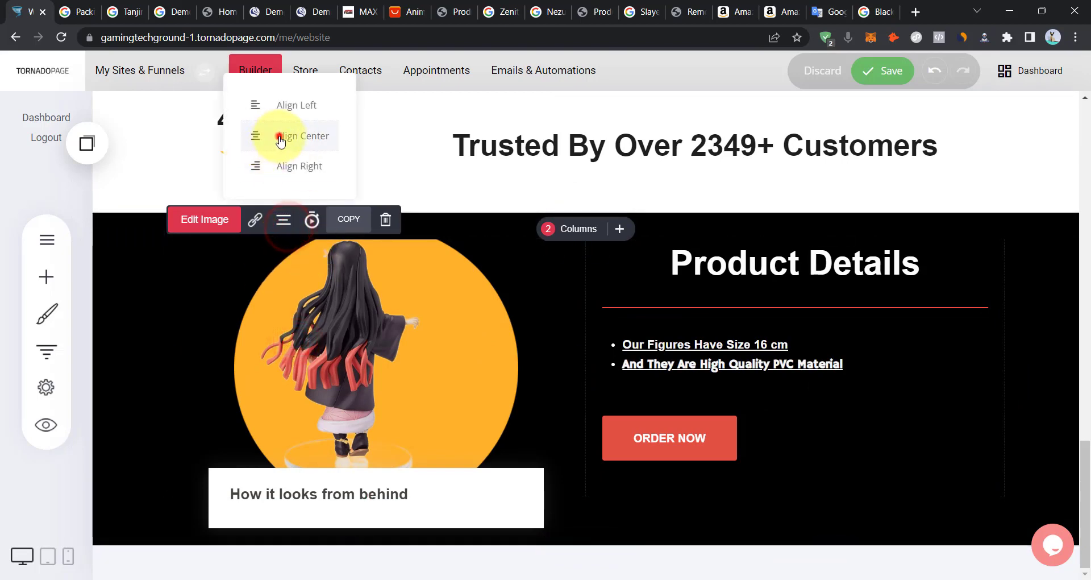
pyautogui.click(278, 136)
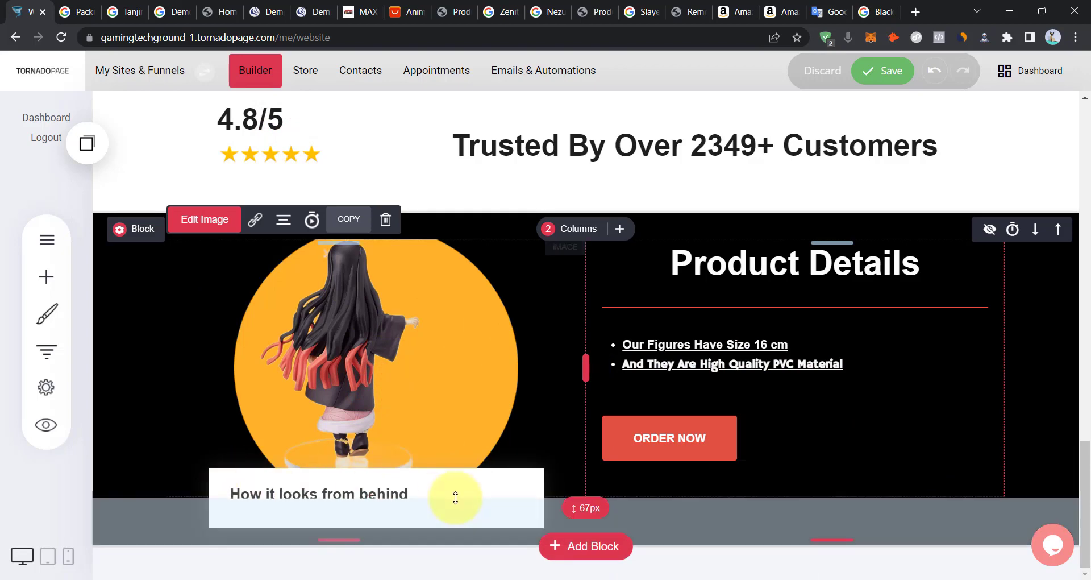
# Add a full stop to the caption heading of the figure's back-view image so it reads "How it looks from behind.".
pyautogui.click(374, 496)
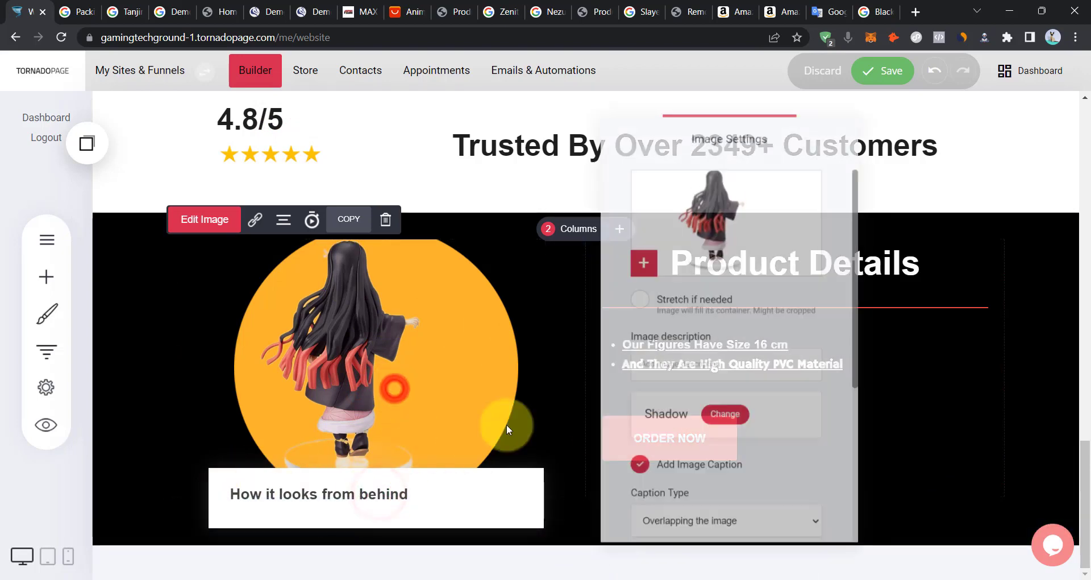
pyautogui.scroll(-5, 739, 472)
pyautogui.click(761, 365)
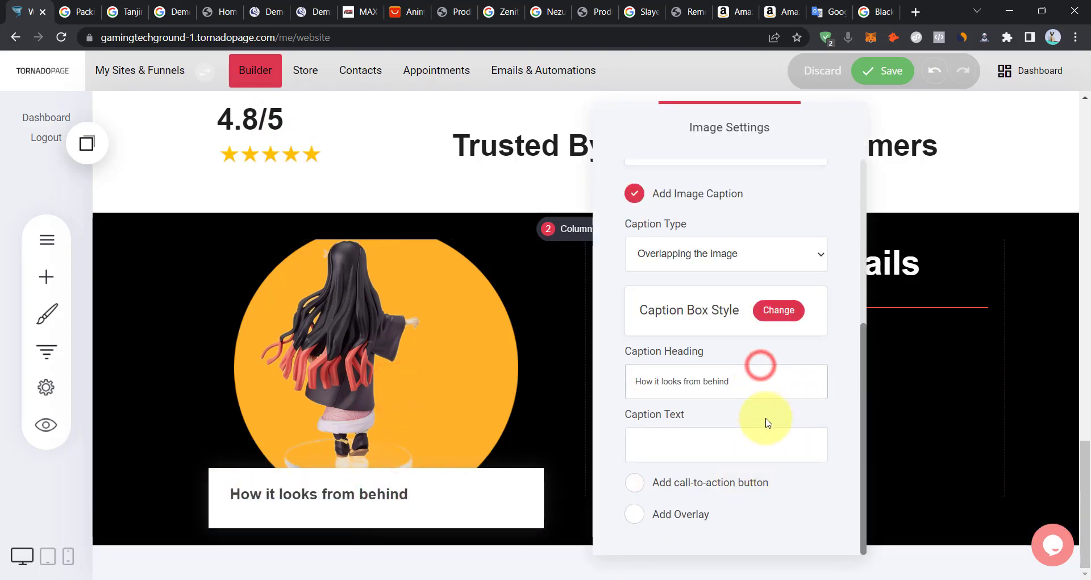
pyautogui.write('.')
pyautogui.click(1001, 390)
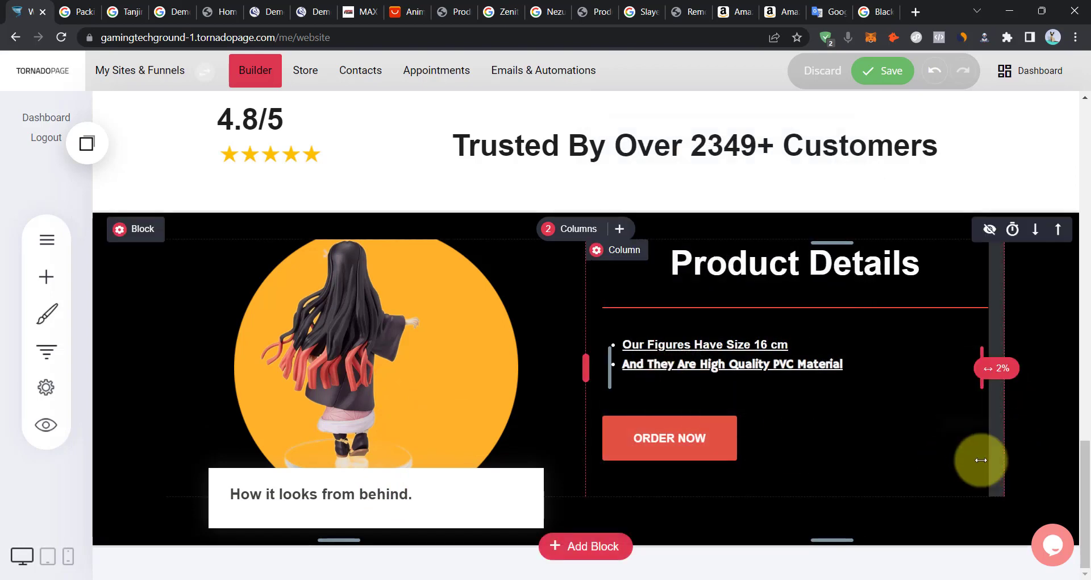
# Link the BUY NOW button under the Tanjiro Kamado Figure price to the Checkout funnel step.
pyautogui.scroll(-5, 658, 438)
pyautogui.click(852, 282)
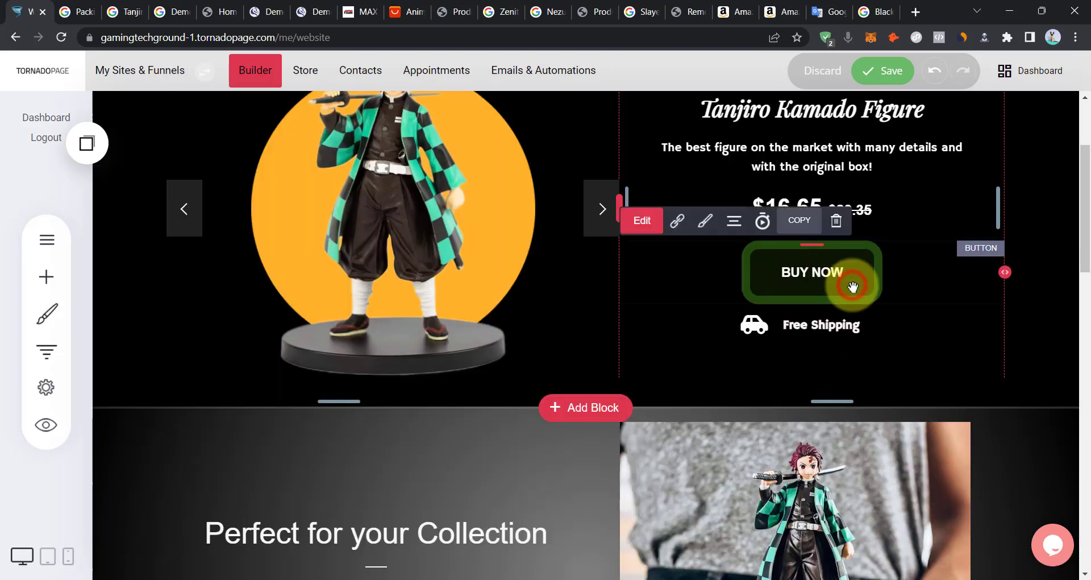
pyautogui.click(653, 226)
pyautogui.click(441, 395)
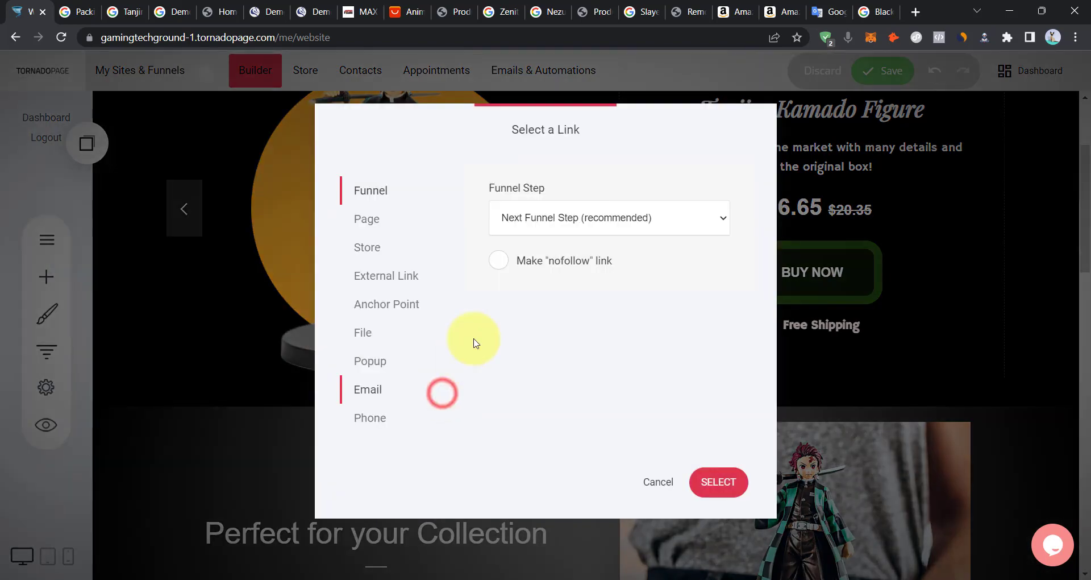
pyautogui.click(570, 217)
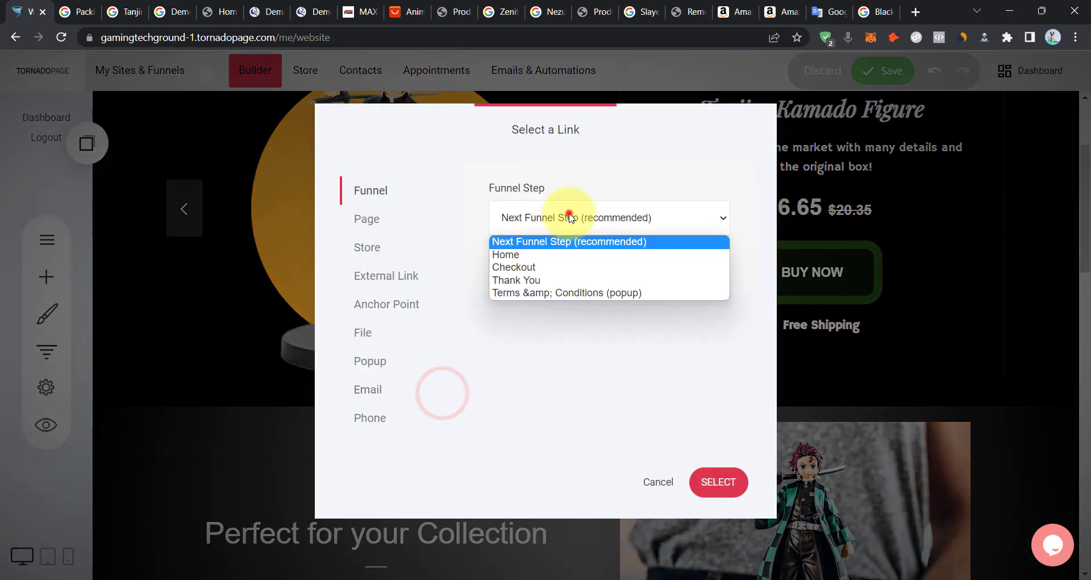
pyautogui.click(555, 267)
pyautogui.click(718, 482)
# Replace the ORDER NOW button in the Product Details block with a copy of the BUY NOW button.
pyautogui.click(850, 258)
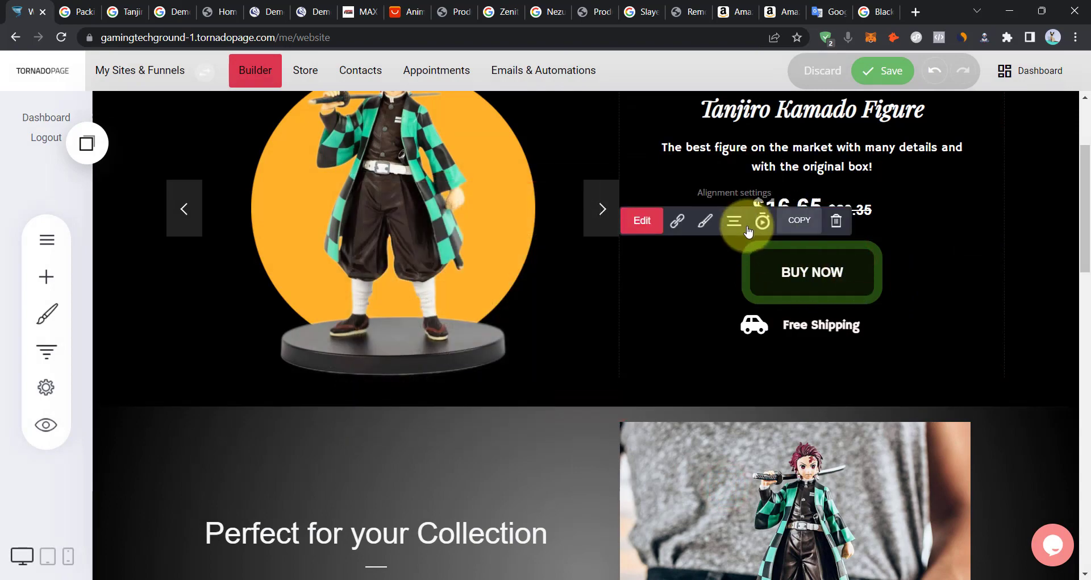
pyautogui.click(798, 223)
pyautogui.scroll(-10, 772, 393)
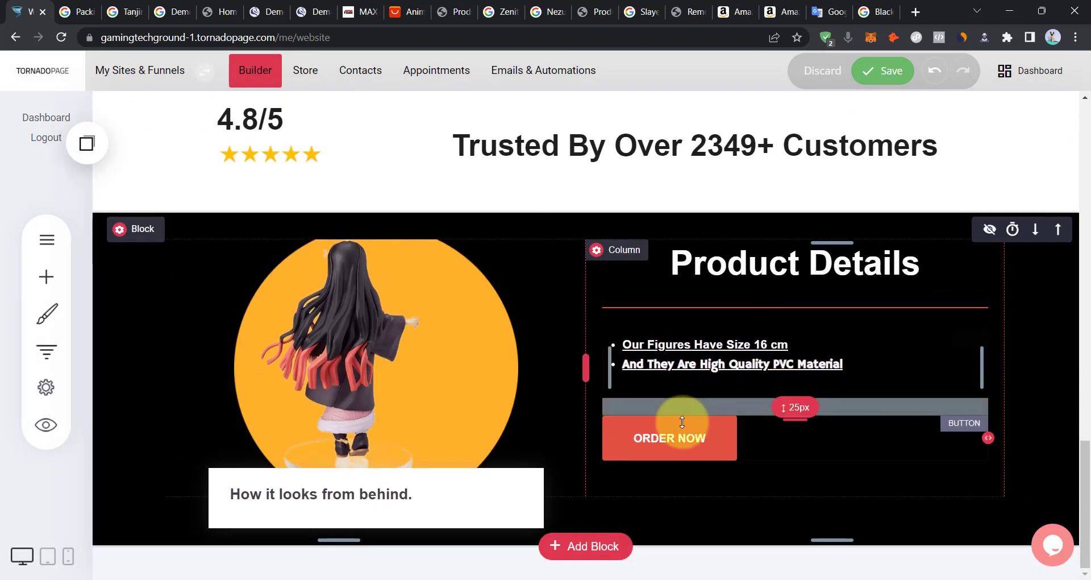
pyautogui.click(683, 436)
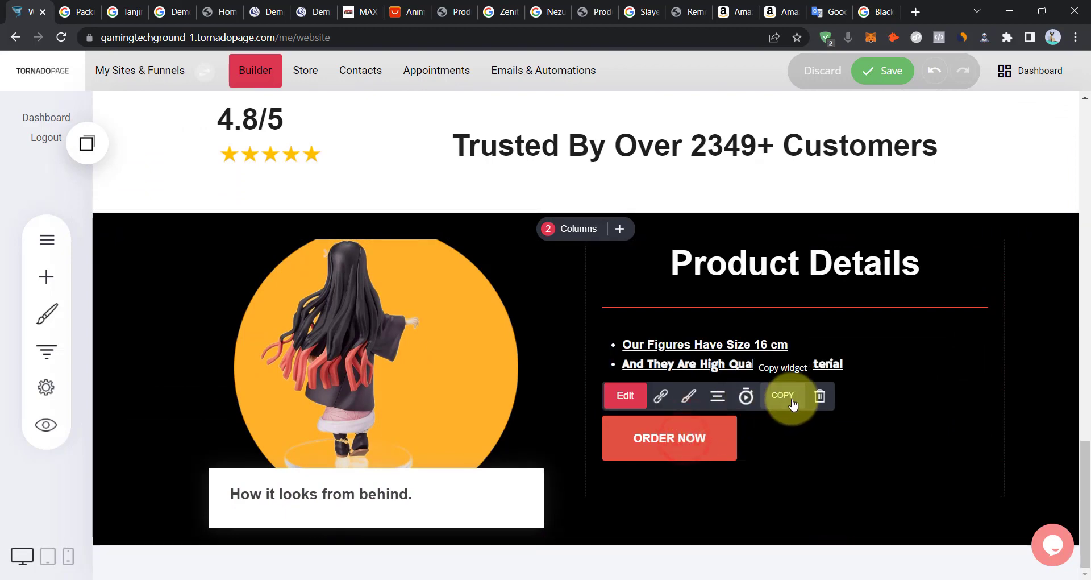
pyautogui.click(822, 398)
pyautogui.click(588, 328)
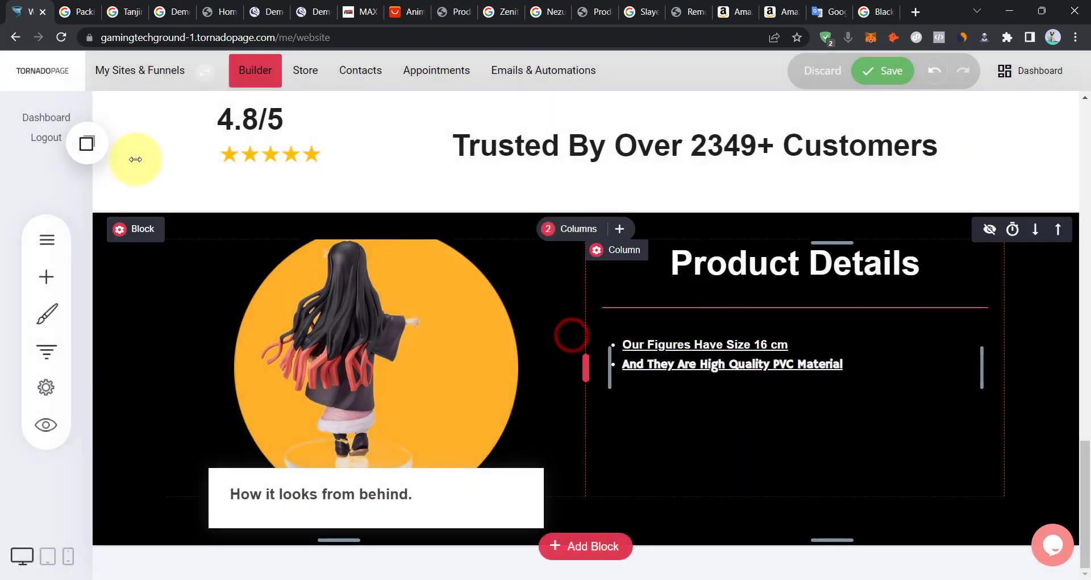
pyautogui.click(90, 161)
pyautogui.moveTo(127, 281); pyautogui.dragTo(770, 449)
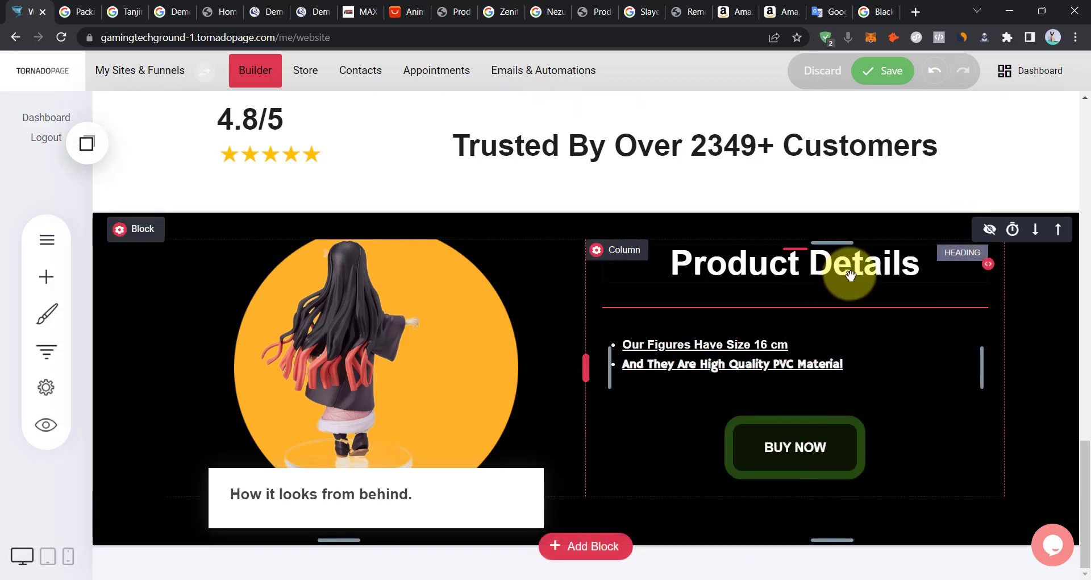
# Set the font of the "Perfect for your Collection" heading to Playfair Display.
pyautogui.scroll(15, 379, 509)
pyautogui.doubleClick(380, 509)
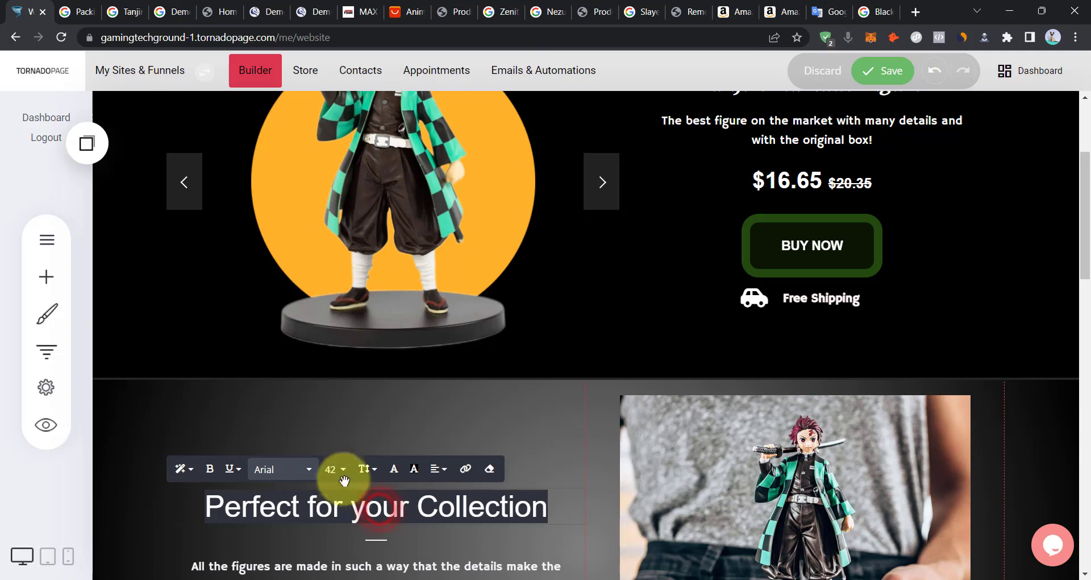
pyautogui.click(252, 469)
pyautogui.click(325, 509)
pyautogui.click(516, 397)
pyautogui.scroll(3, 730, 273)
pyautogui.scroll(-5, 519, 446)
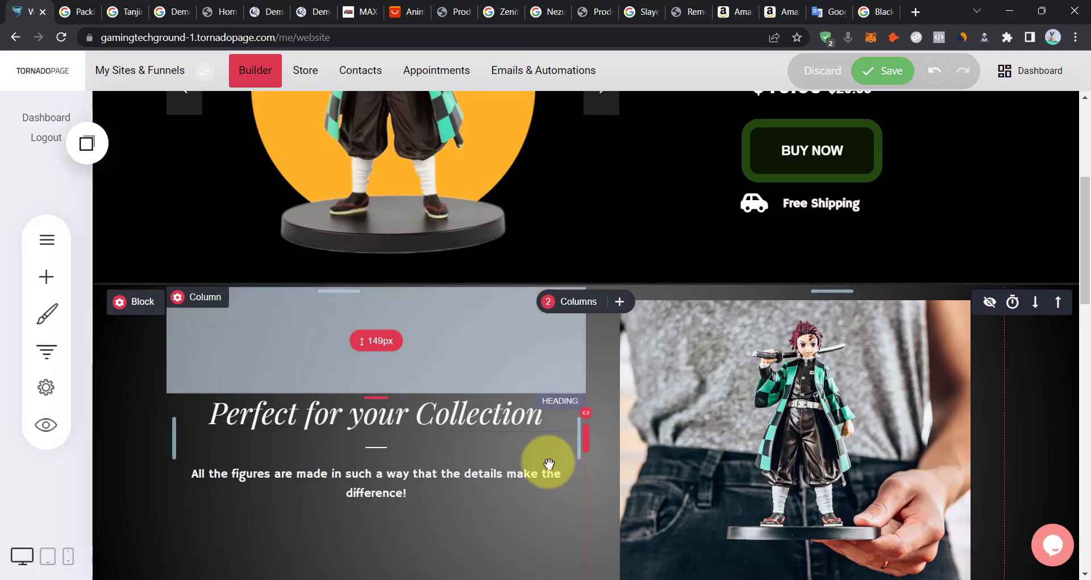
# Set the font of the "Who we are?" heading to Playfair Display.
pyautogui.scroll(-10, 495, 453)
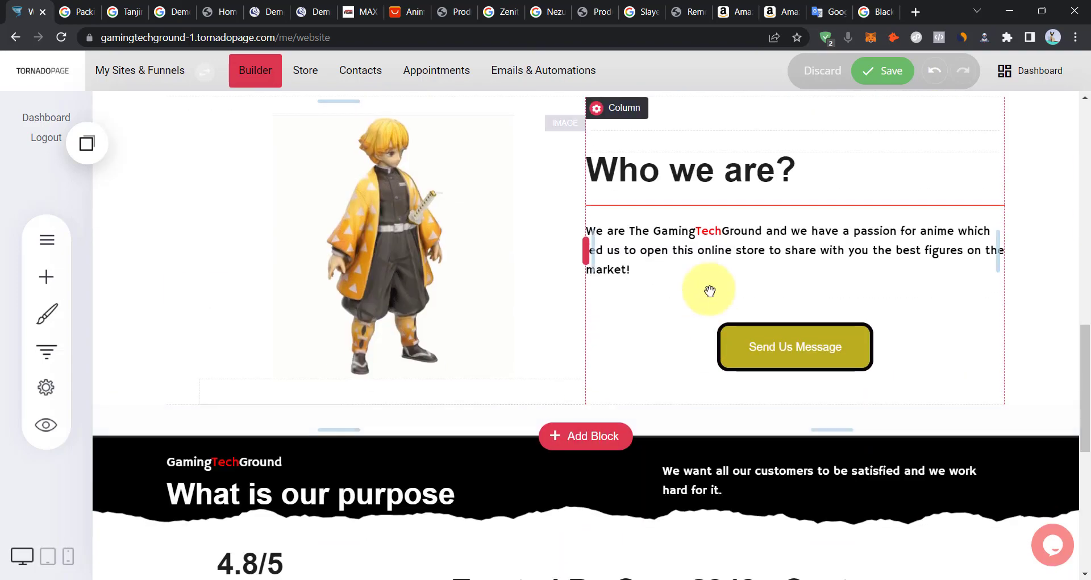
pyautogui.click(699, 181)
pyautogui.tripleClick(698, 171)
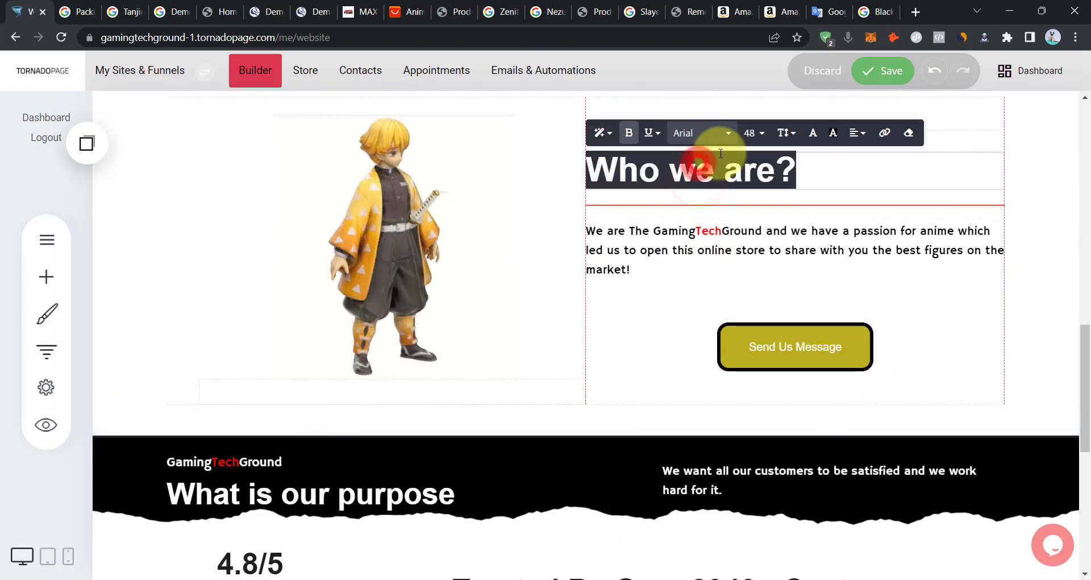
pyautogui.click(702, 132)
pyautogui.click(726, 176)
pyautogui.click(893, 266)
pyautogui.click(777, 169)
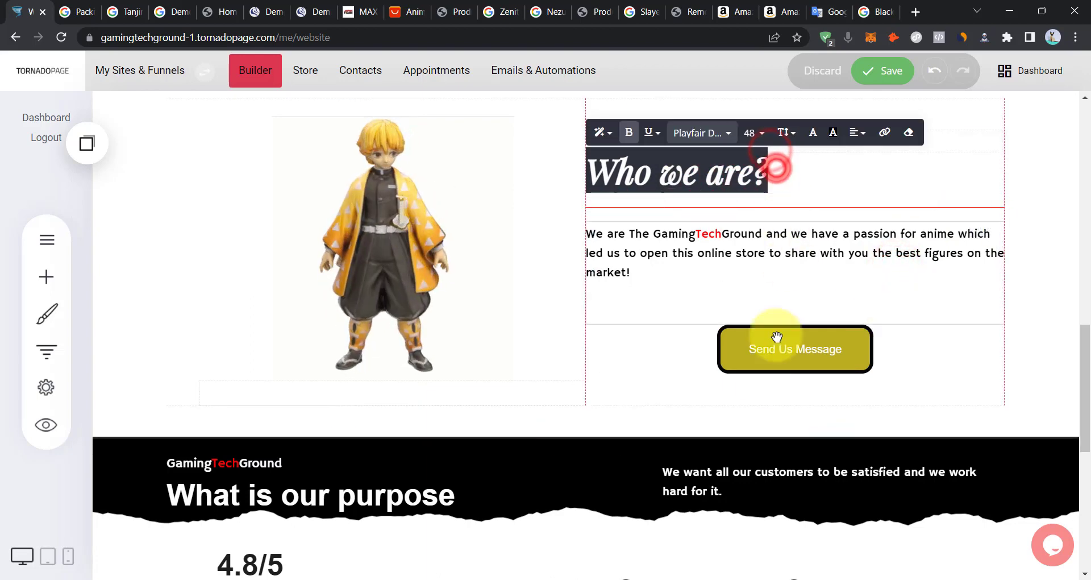
# Set the font of the "What is our purpose" heading to Playfair Display.
pyautogui.click(324, 495)
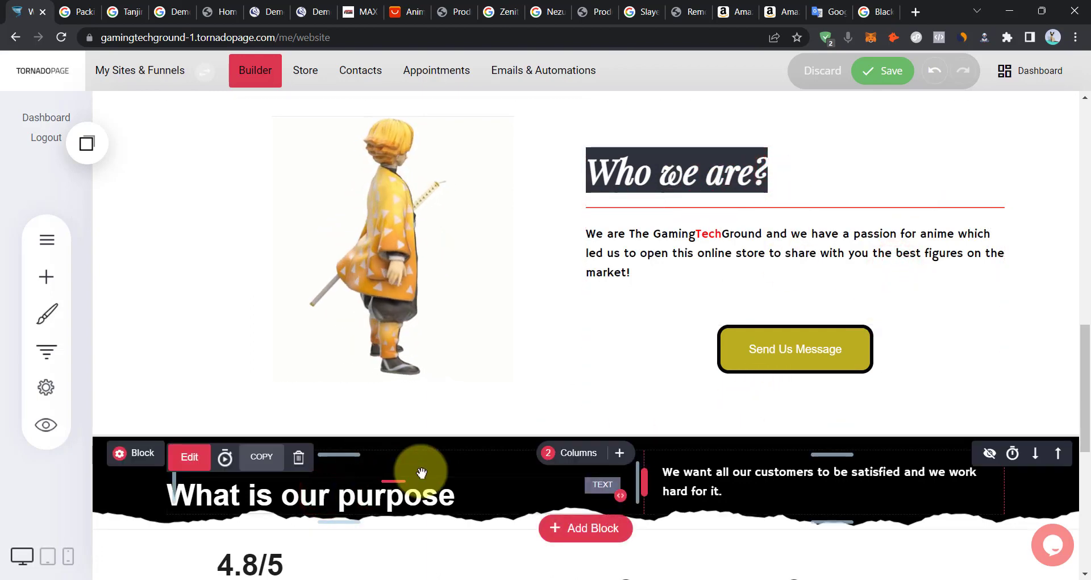
pyautogui.click(378, 494)
pyautogui.tripleClick(380, 495)
pyautogui.click(296, 458)
pyautogui.click(296, 500)
pyautogui.click(540, 346)
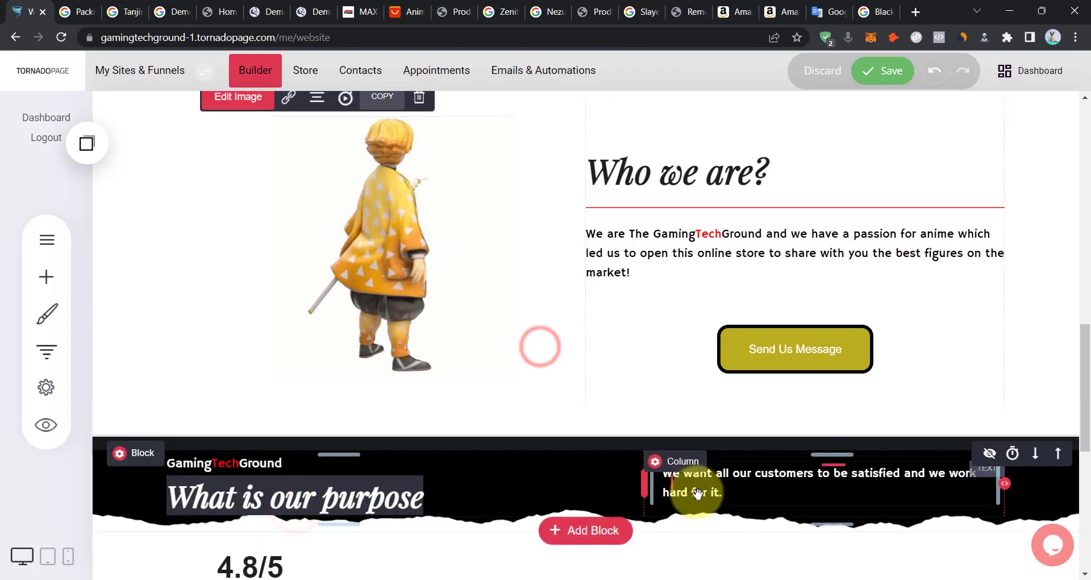
# Check the font of the customer satisfaction text and set the "What is our purpose" heading to Hammersmith One.
pyautogui.click(694, 492)
pyautogui.tripleClick(694, 492)
pyautogui.scroll(-3, 547, 475)
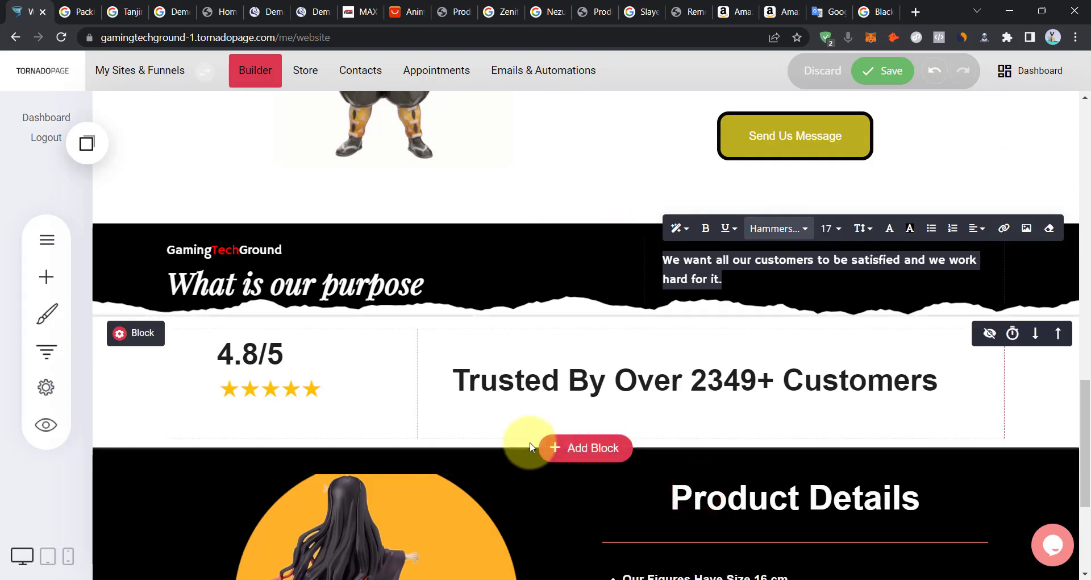
pyautogui.click(306, 287)
pyautogui.doubleClick(307, 289)
pyautogui.tripleClick(307, 288)
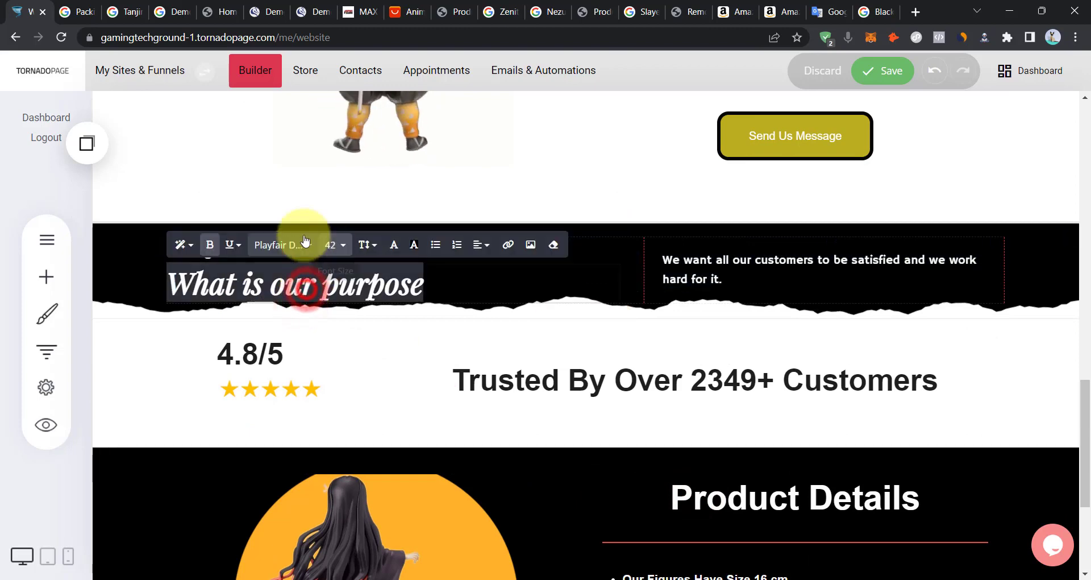
pyautogui.click(283, 245)
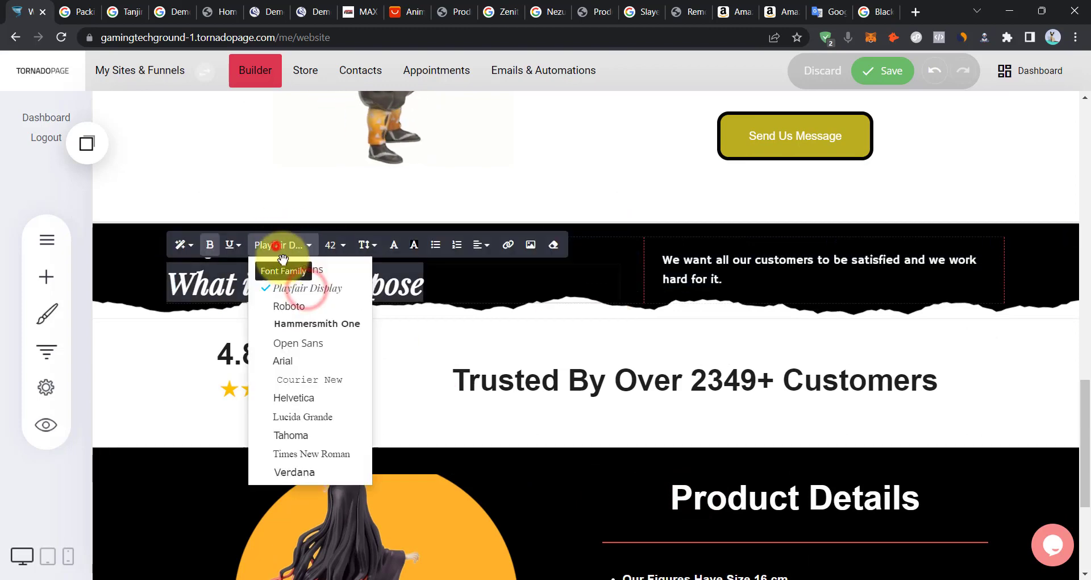
pyautogui.click(327, 323)
# Set the font of the "Product Details" heading to Playfair Display.
pyautogui.scroll(-3, 824, 414)
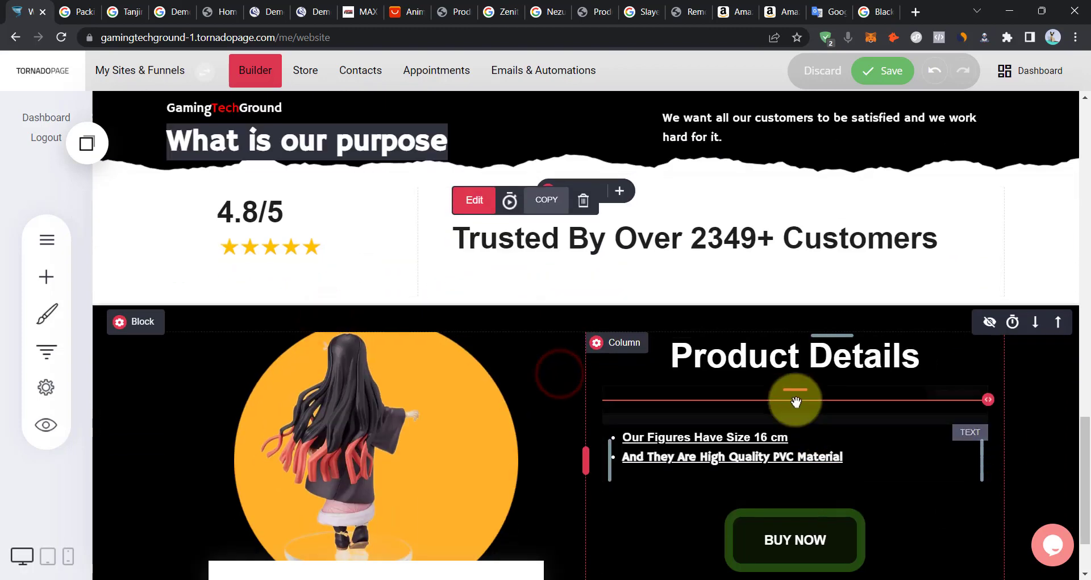
pyautogui.click(747, 369)
pyautogui.tripleClick(749, 363)
pyautogui.click(740, 319)
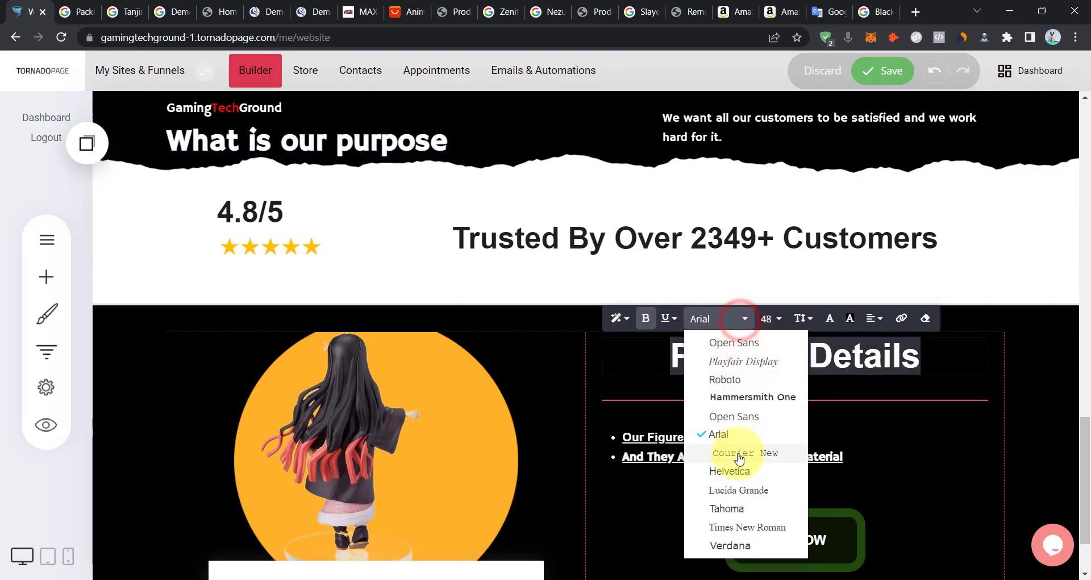
pyautogui.click(753, 364)
pyautogui.click(950, 407)
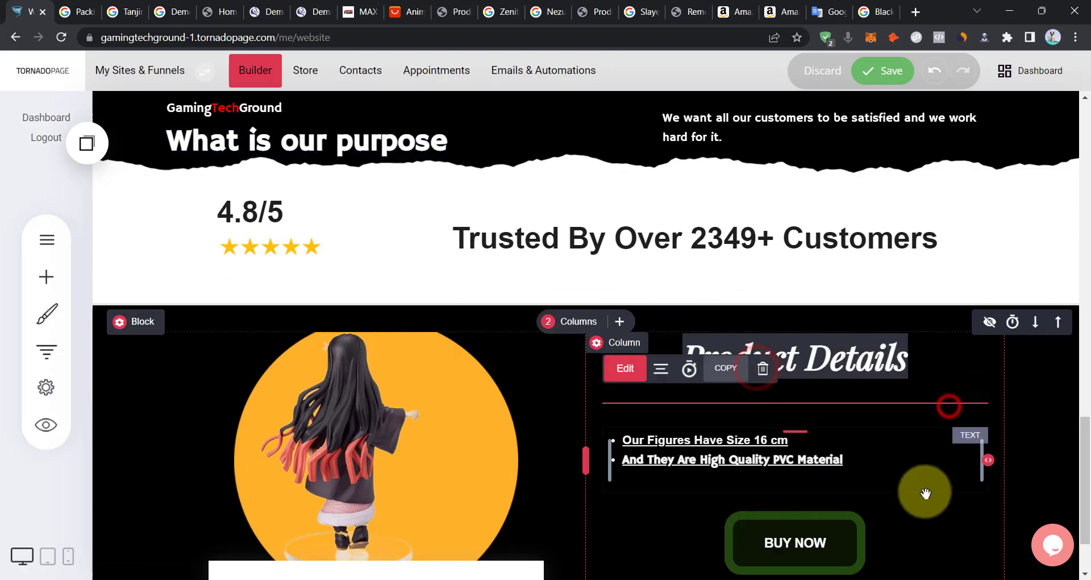
# Tighten the spacing around the separator under the "Product Details" heading and set the separator colour to white, FFFFFF.
pyautogui.click(925, 492)
pyautogui.moveTo(809, 422); pyautogui.dragTo(827, 389)
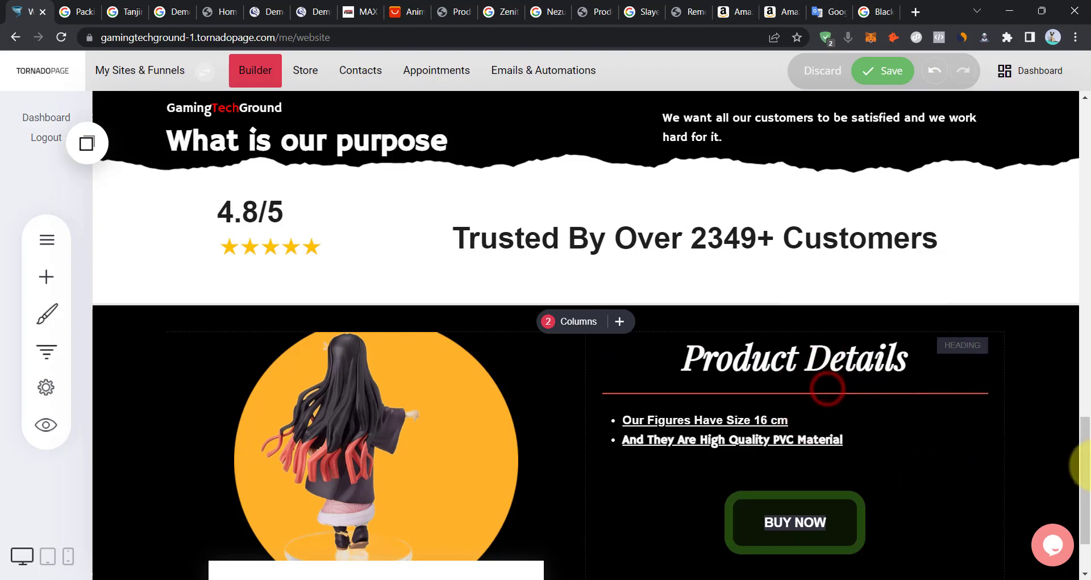
pyautogui.click(886, 393)
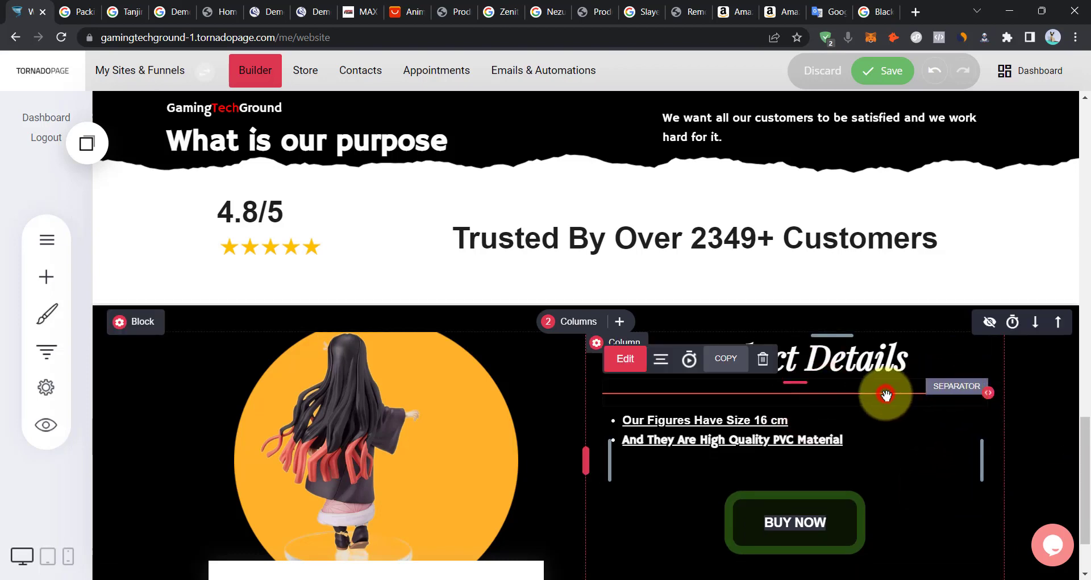
pyautogui.click(634, 361)
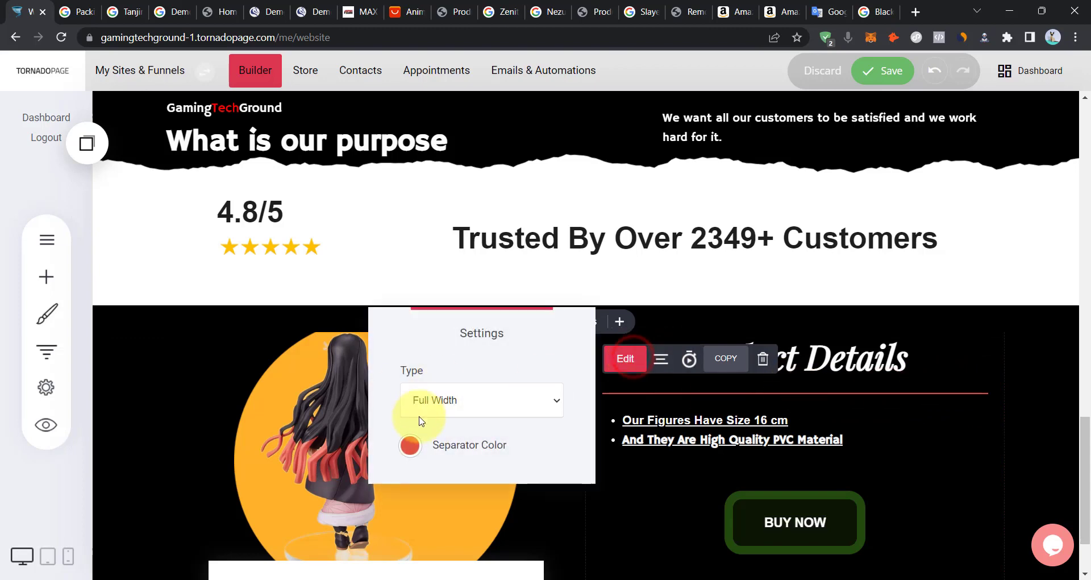
pyautogui.click(405, 444)
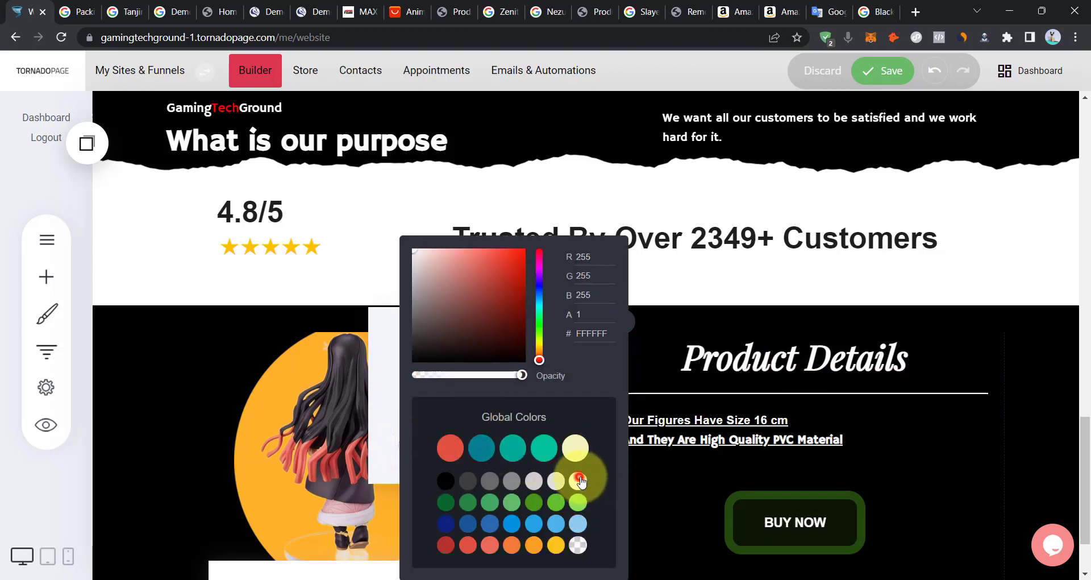
pyautogui.click(577, 477)
pyautogui.click(986, 448)
# Add a dark footer block with company logo, important links and newsletter subscription below the Product Details block.
pyautogui.scroll(-2, 846, 443)
pyautogui.scroll(1, 767, 480)
pyautogui.scroll(-2, 372, 409)
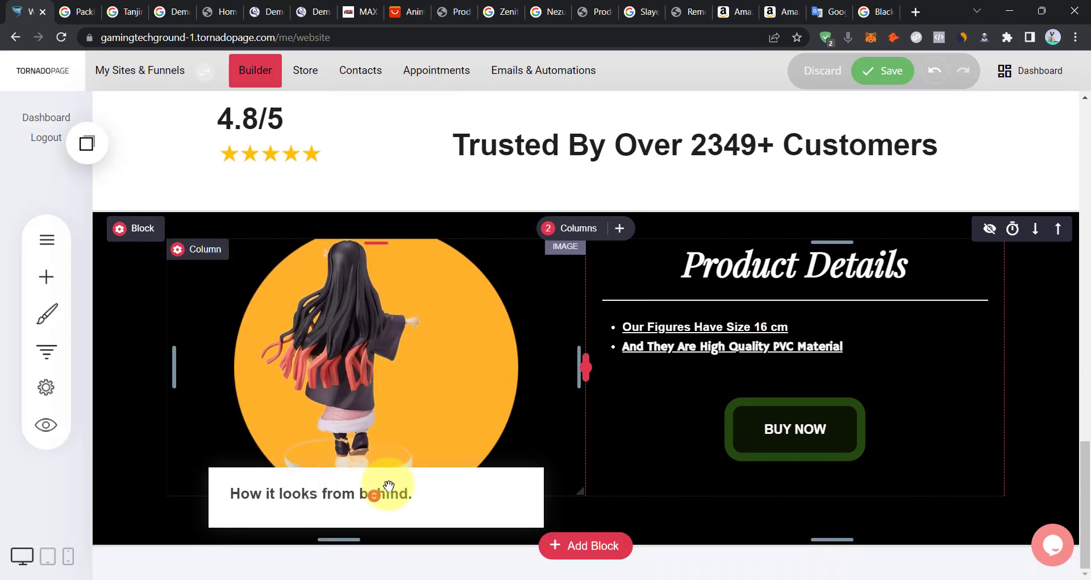
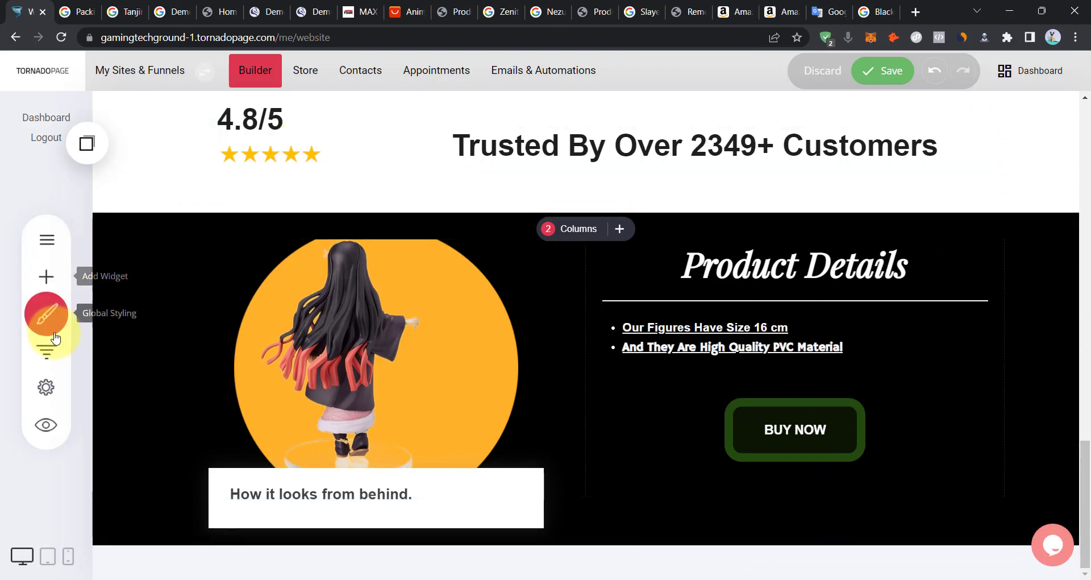
pyautogui.click(594, 545)
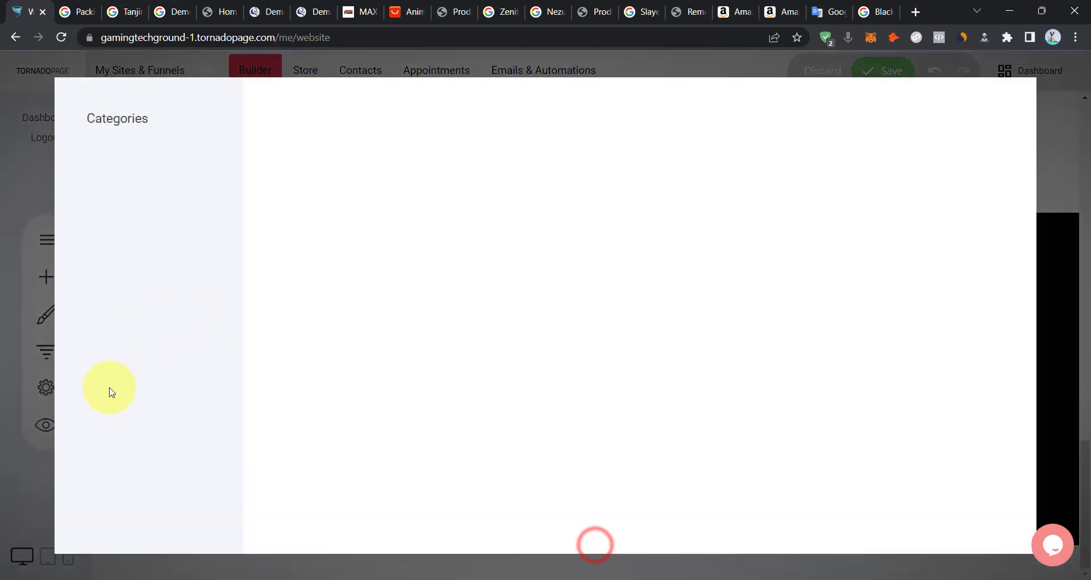
pyautogui.click(127, 475)
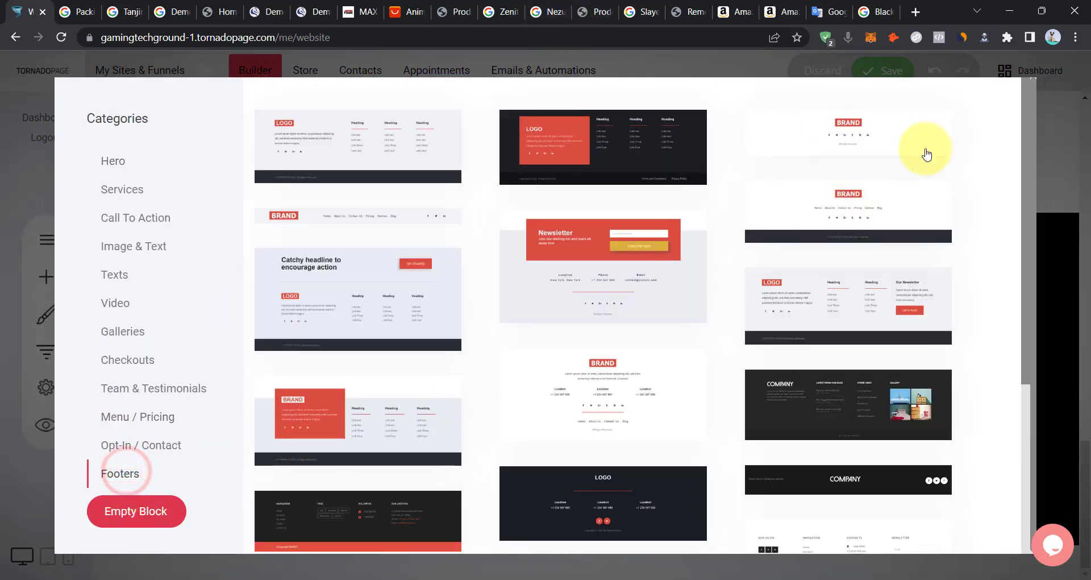
pyautogui.scroll(-4, 1026, 258)
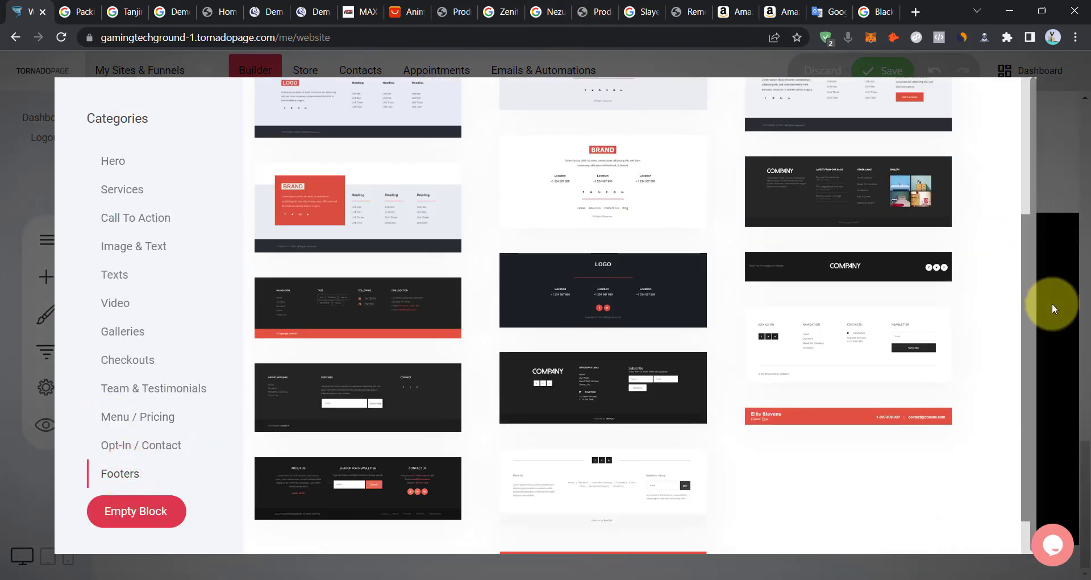
pyautogui.scroll(-1, 973, 382)
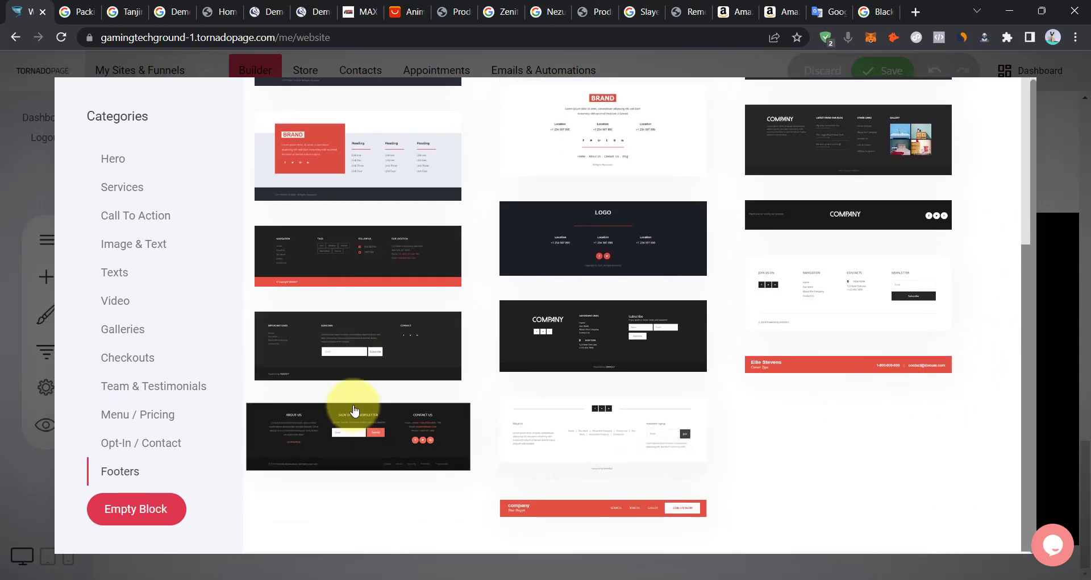
pyautogui.click(629, 337)
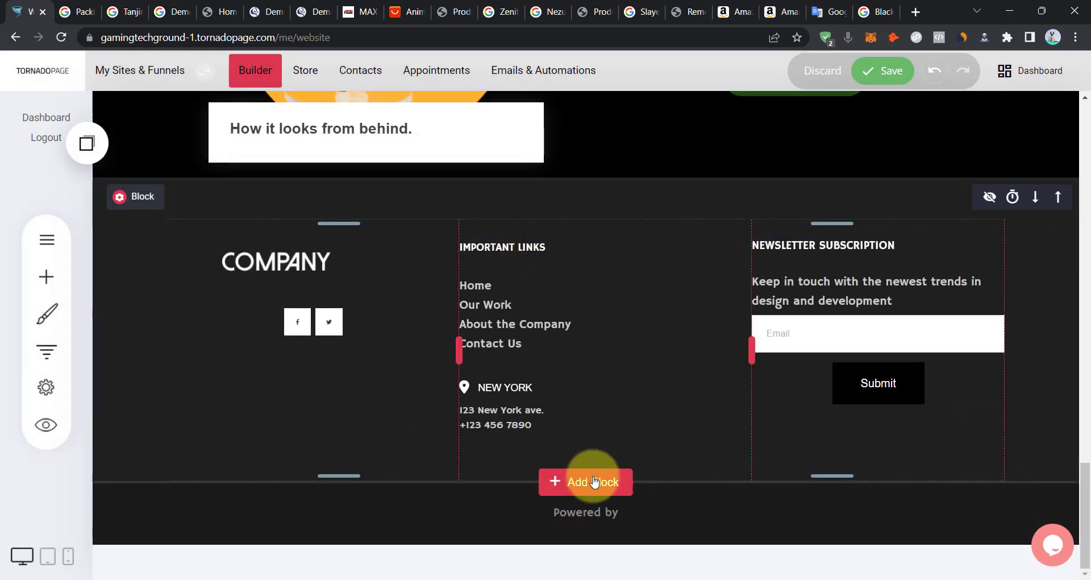
# Copy the GamingTechGround logo text from the page header.
pyautogui.click(334, 340)
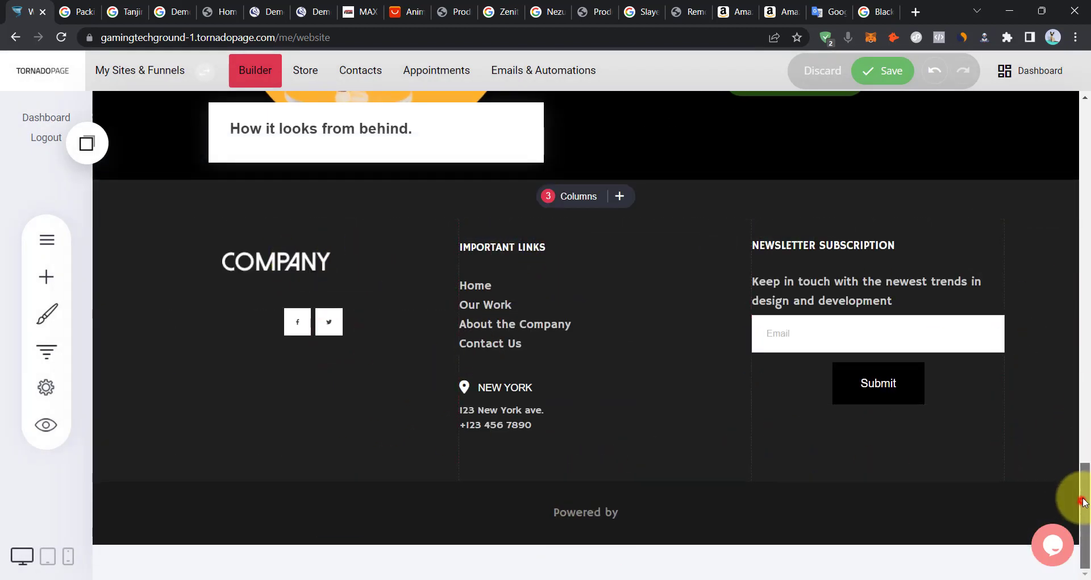
pyautogui.moveTo(1083, 497); pyautogui.dragTo(1081, 74)
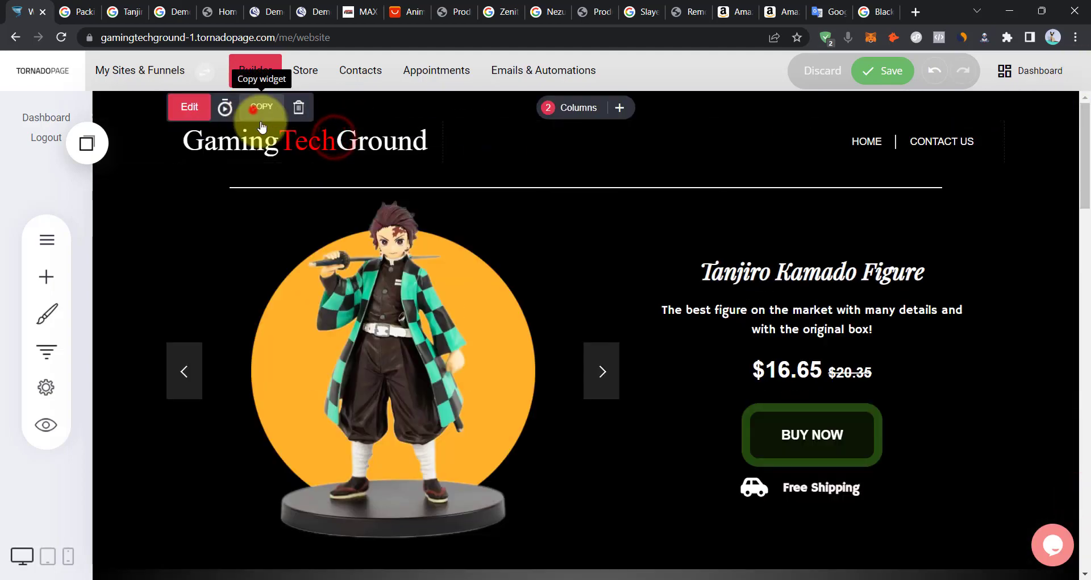
pyautogui.moveTo(1084, 173); pyautogui.dragTo(1082, 568)
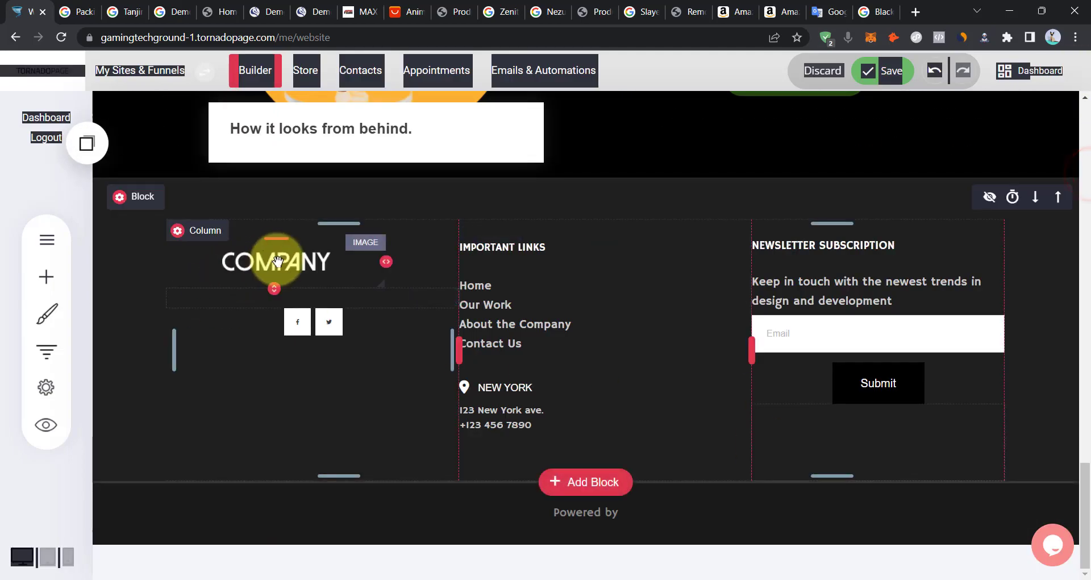
# Delete the social media icons from the footer's company column.
pyautogui.click(313, 320)
pyautogui.click(389, 289)
pyautogui.click(608, 335)
# Replace the COMPANY logo image in the footer with the copied GamingTechGround logo.
pyautogui.click(302, 266)
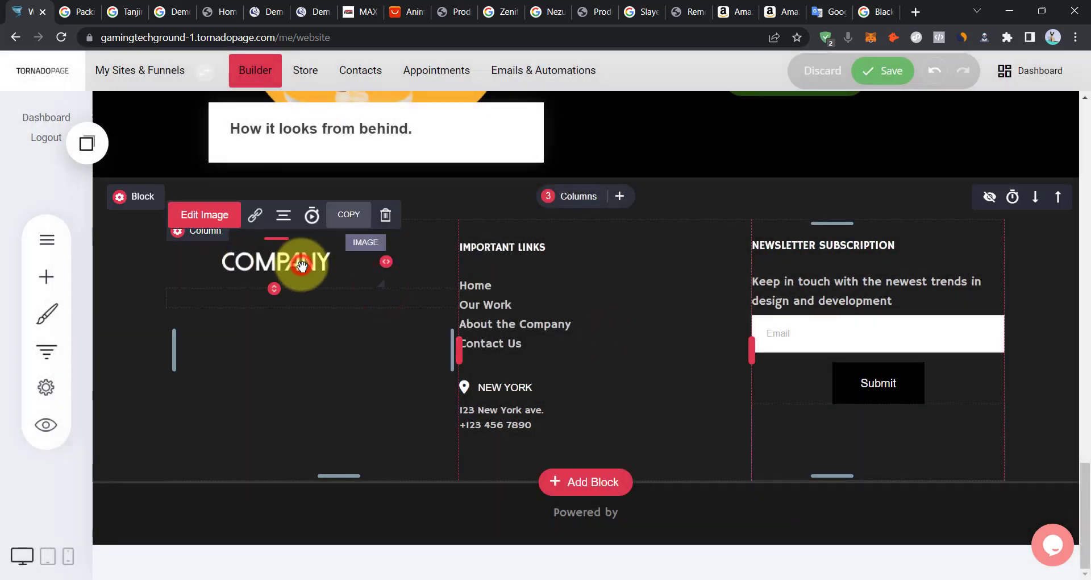
pyautogui.click(386, 215)
pyautogui.click(632, 329)
pyautogui.click(86, 144)
pyautogui.moveTo(145, 278); pyautogui.dragTo(375, 250)
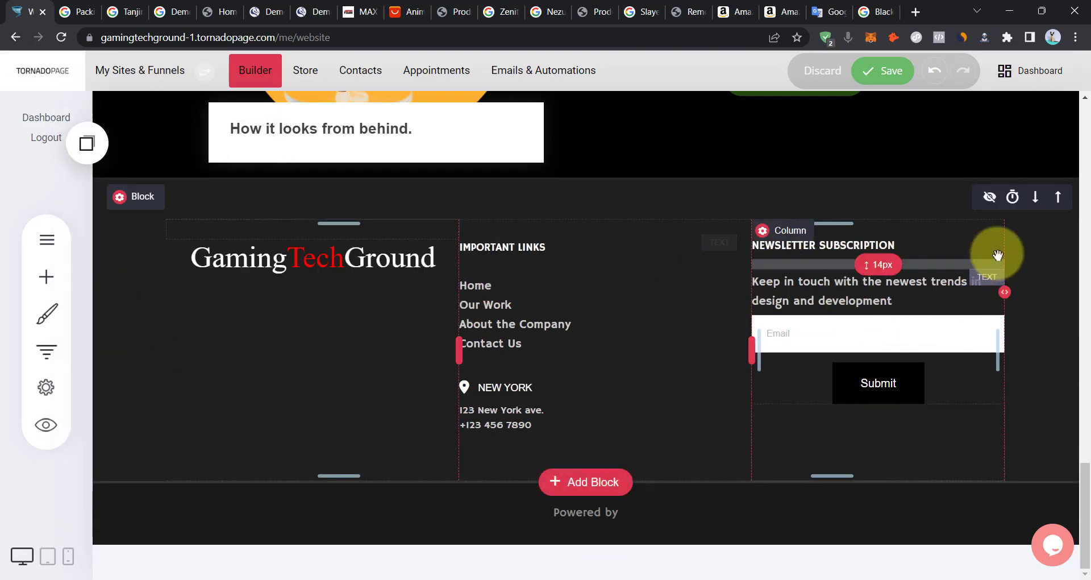
# Add a menu item linked to the Checkout funnel step to the header menu.
pyautogui.moveTo(1084, 487); pyautogui.dragTo(1079, 97)
pyautogui.click(920, 141)
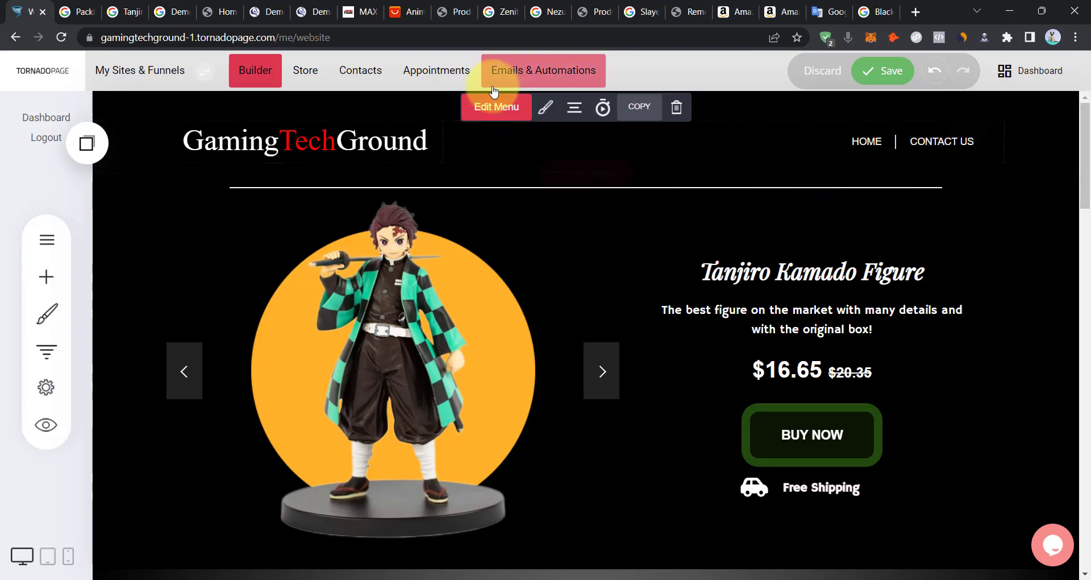
pyautogui.click(511, 107)
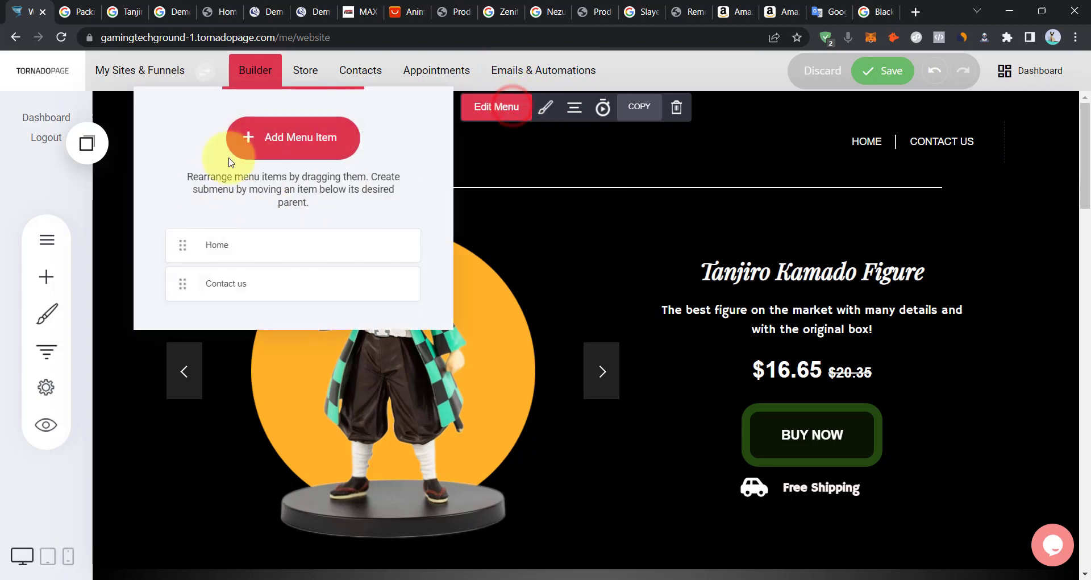
pyautogui.click(287, 136)
pyautogui.click(575, 219)
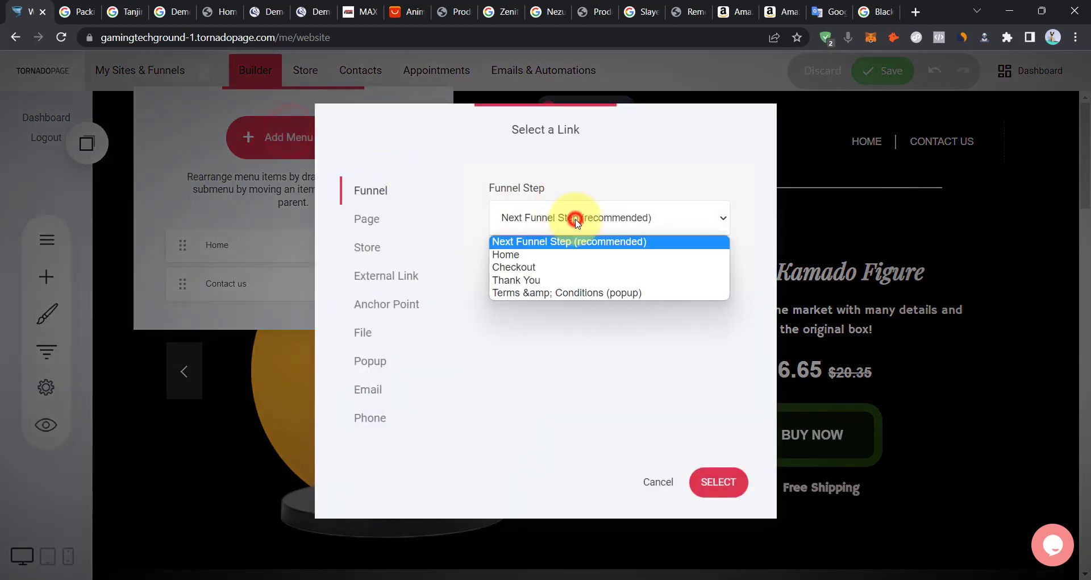
pyautogui.click(565, 265)
pyautogui.click(727, 493)
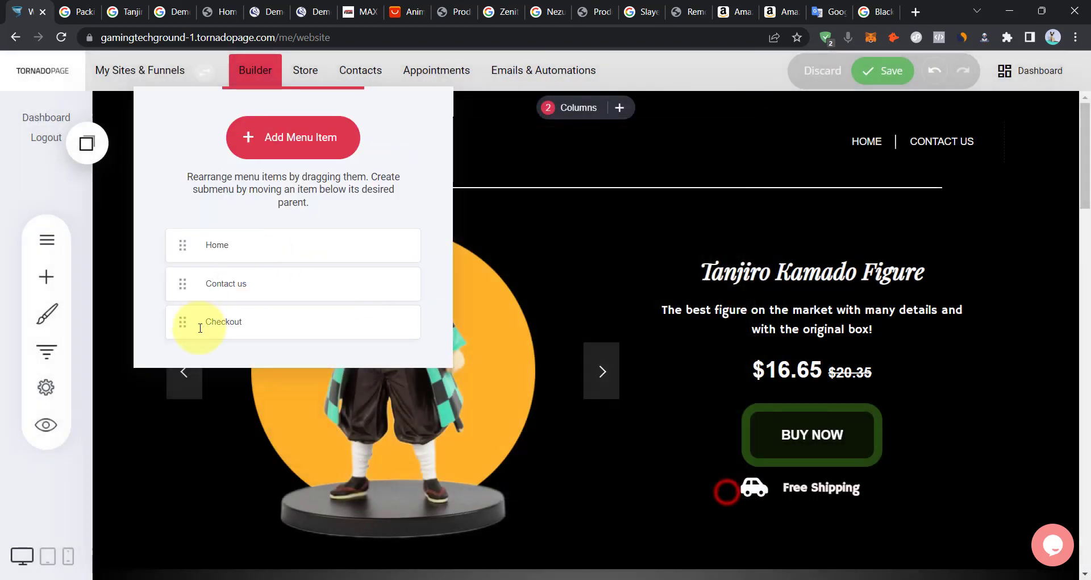
# Translate "αγόρασε τη φιγούρα" into English in Google Translate and rename the header menu's Checkout item as "Buy A Figure".
pyautogui.click(830, 9)
pyautogui.click(108, 292)
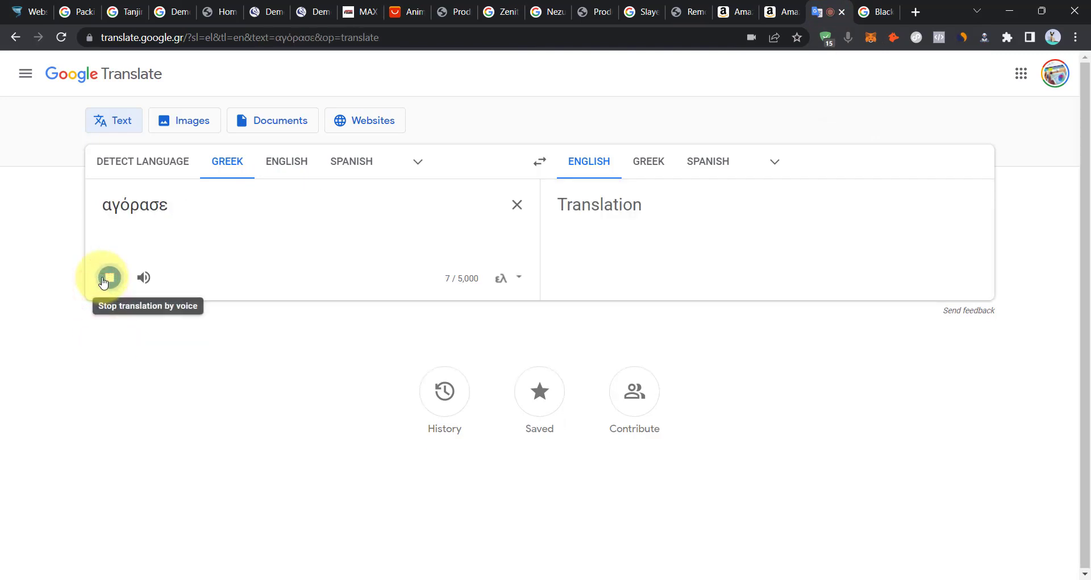
pyautogui.click(105, 279)
pyautogui.click(596, 212)
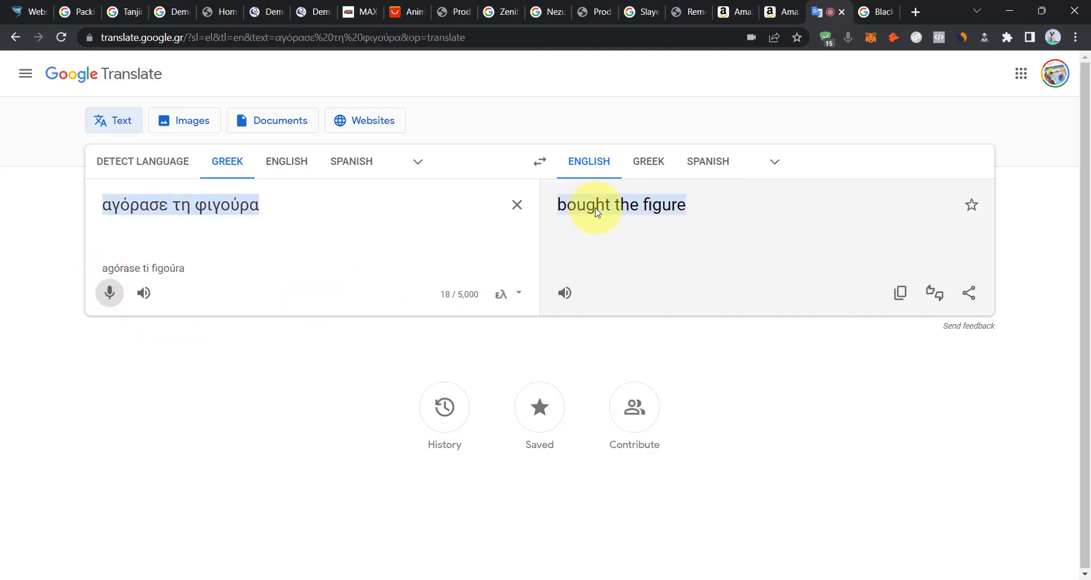
pyautogui.click(650, 283)
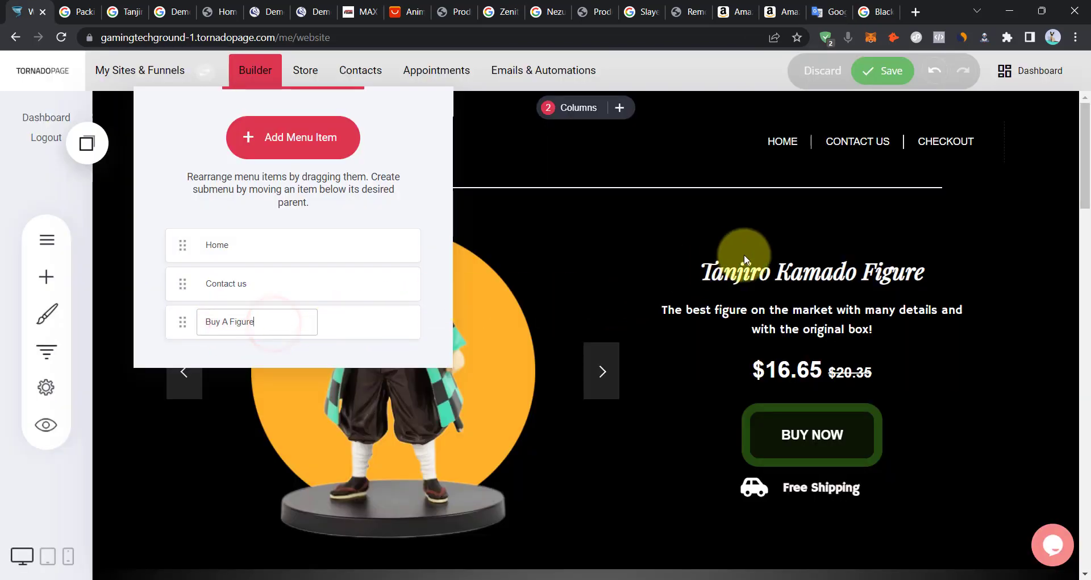
pyautogui.click(689, 254)
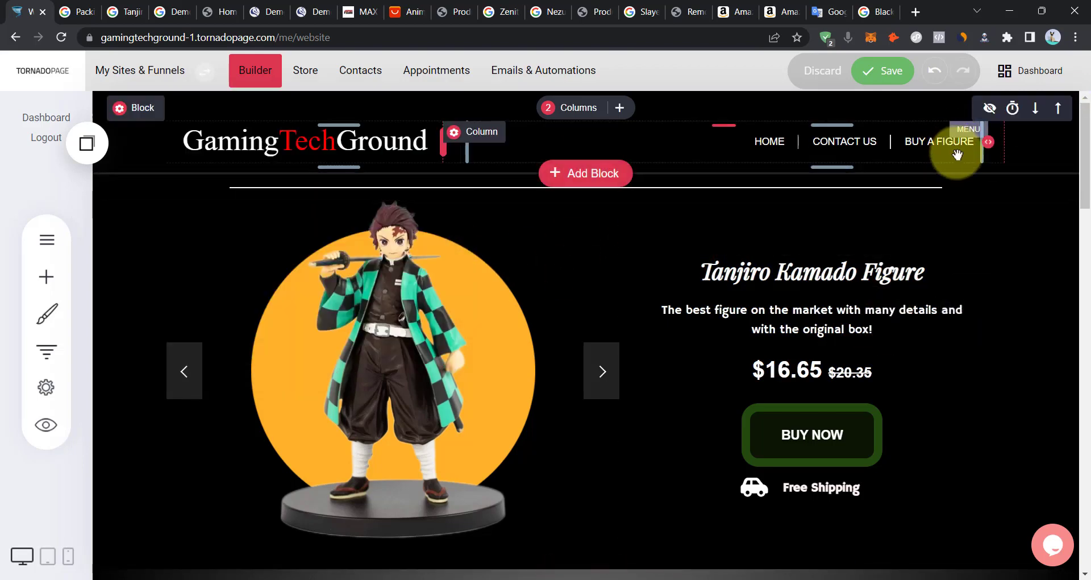
# Move the Buy A Figure item above Contact us in the header menu and save the page.
pyautogui.click(872, 150)
pyautogui.click(518, 103)
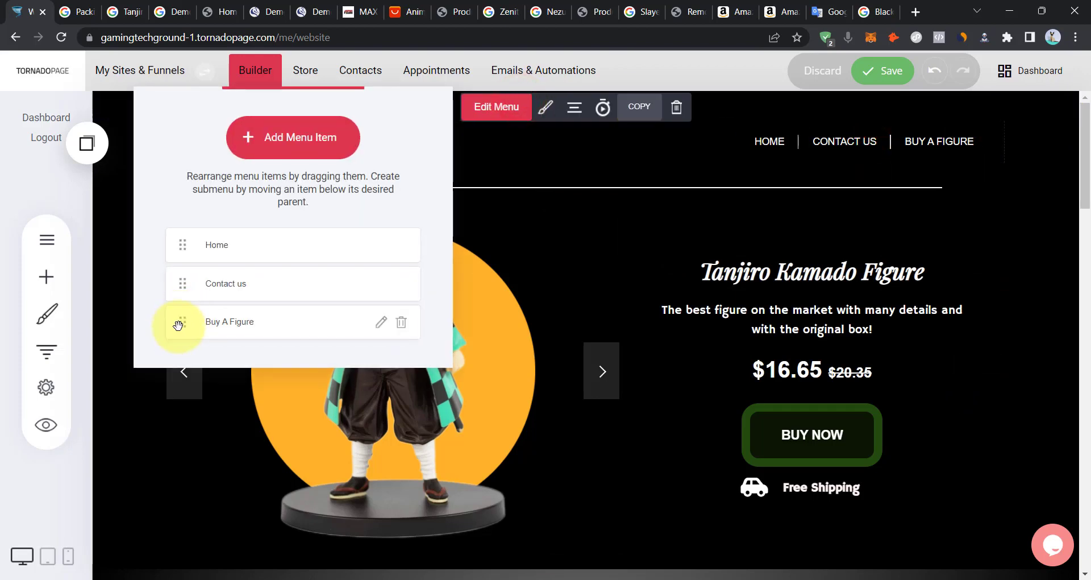
pyautogui.moveTo(179, 324); pyautogui.dragTo(176, 290)
pyautogui.moveTo(171, 254); pyautogui.dragTo(223, 302)
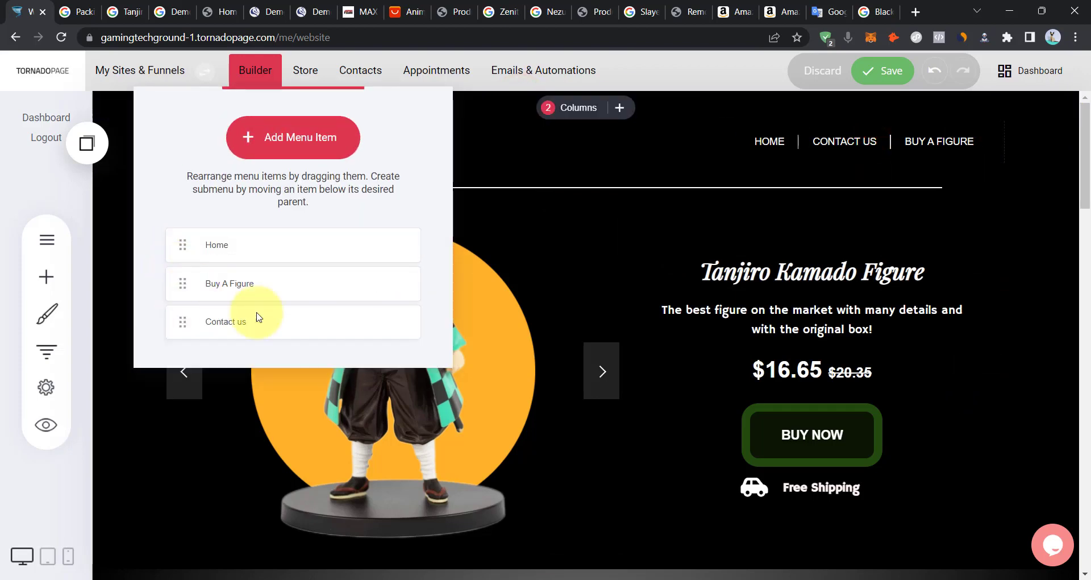
pyautogui.click(919, 307)
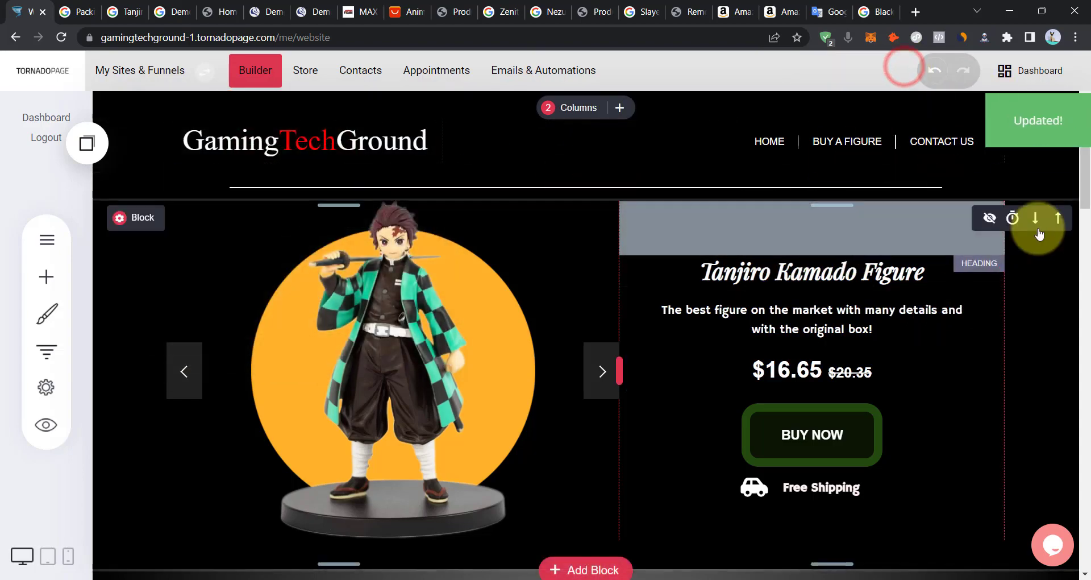
# Copy the header navigation menu for reuse in the footer.
pyautogui.scroll(-8, 1039, 229)
pyautogui.moveTo(1077, 260); pyautogui.dragTo(1079, 115)
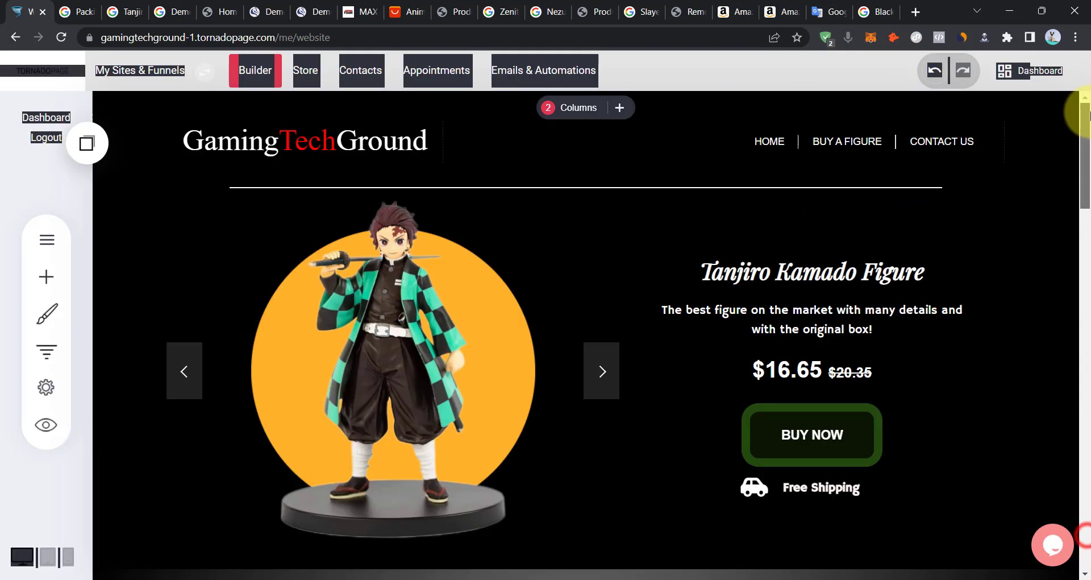
pyautogui.click(902, 134)
pyautogui.click(636, 113)
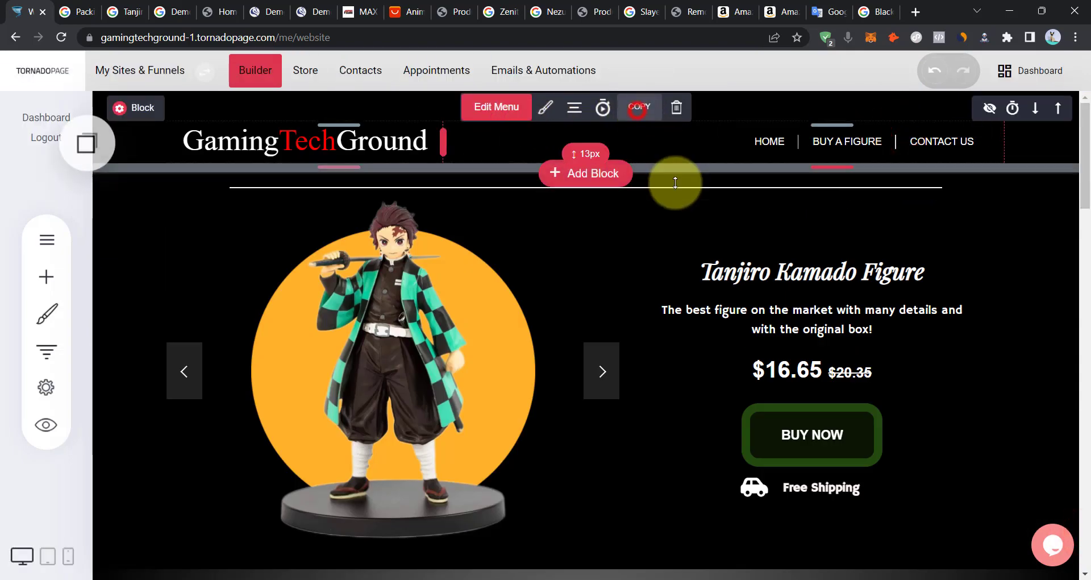
pyautogui.moveTo(1082, 180); pyautogui.dragTo(1086, 559)
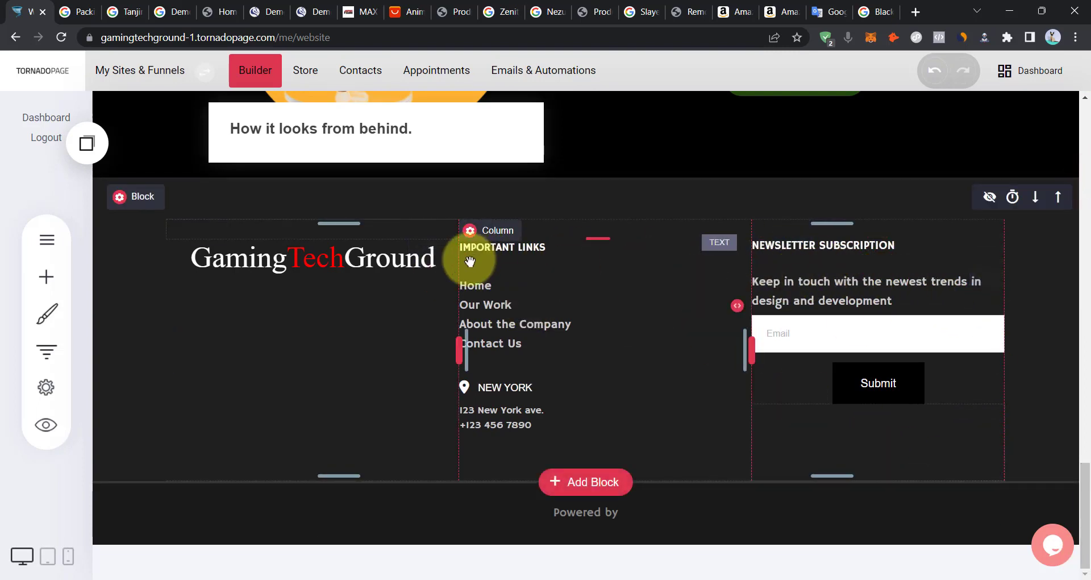
# Clear the address and phone lines beneath the location label in the footer's middle column.
pyautogui.click(555, 285)
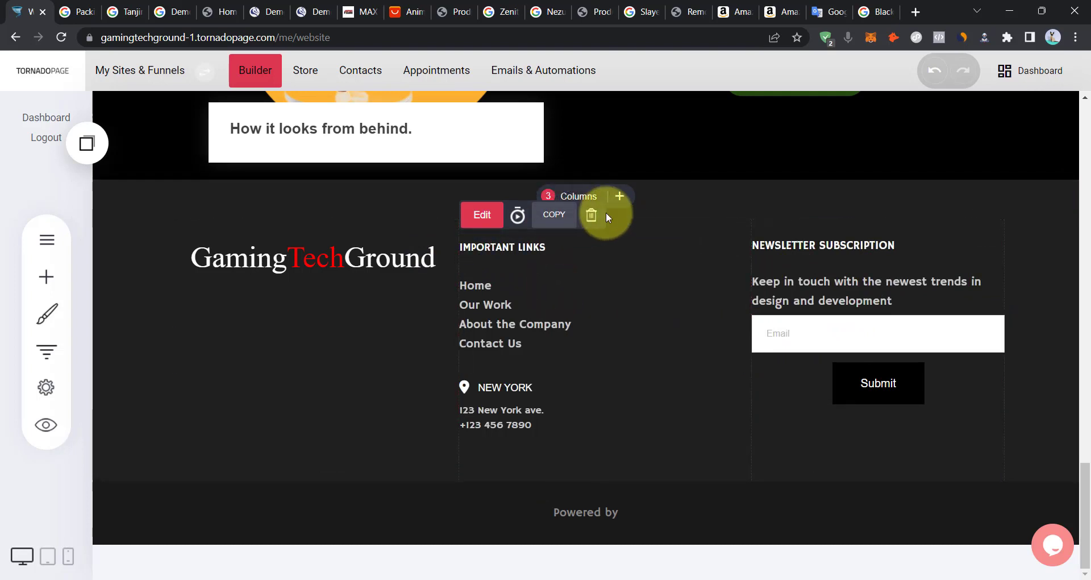
pyautogui.click(553, 372)
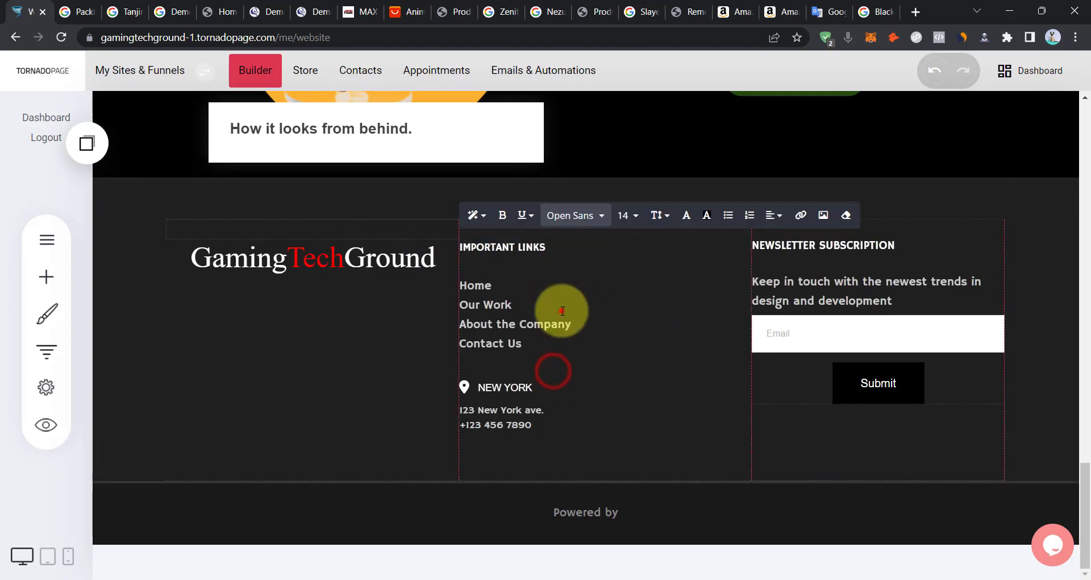
pyautogui.click(932, 319)
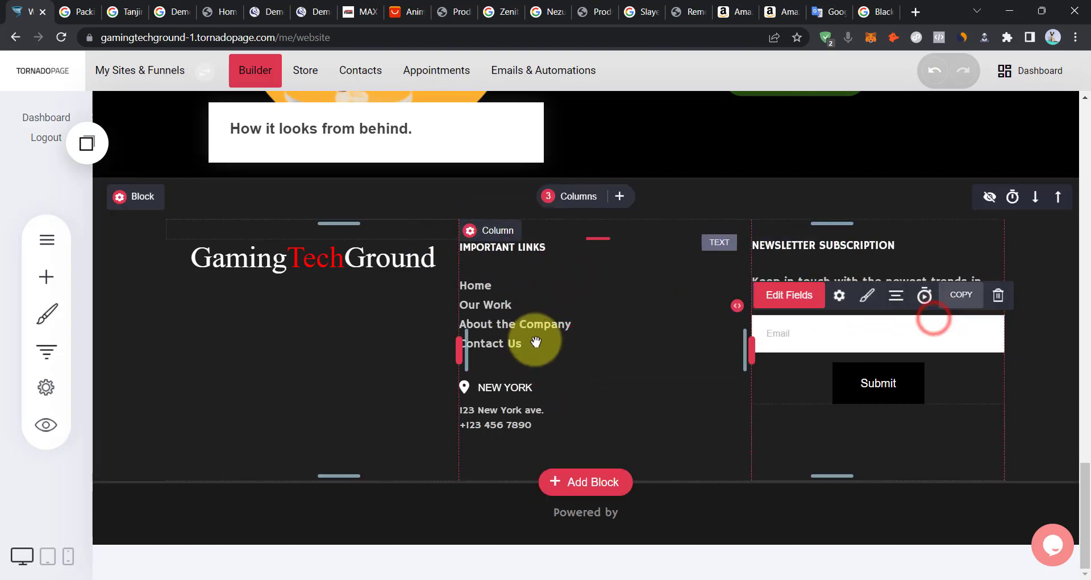
pyautogui.click(564, 424)
pyautogui.click(551, 432)
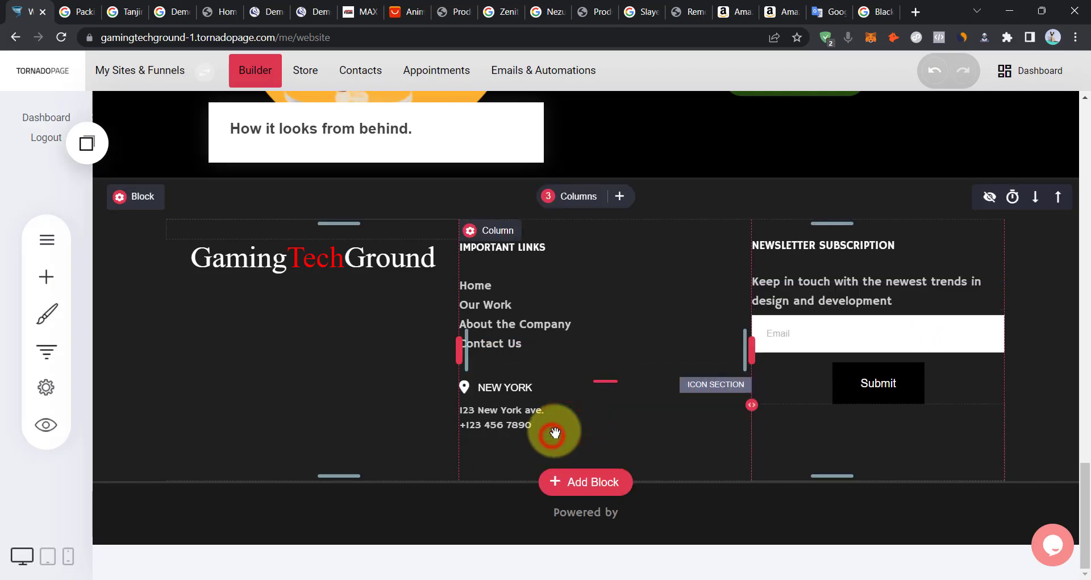
pyautogui.click(552, 424)
pyautogui.press('BackSpace')
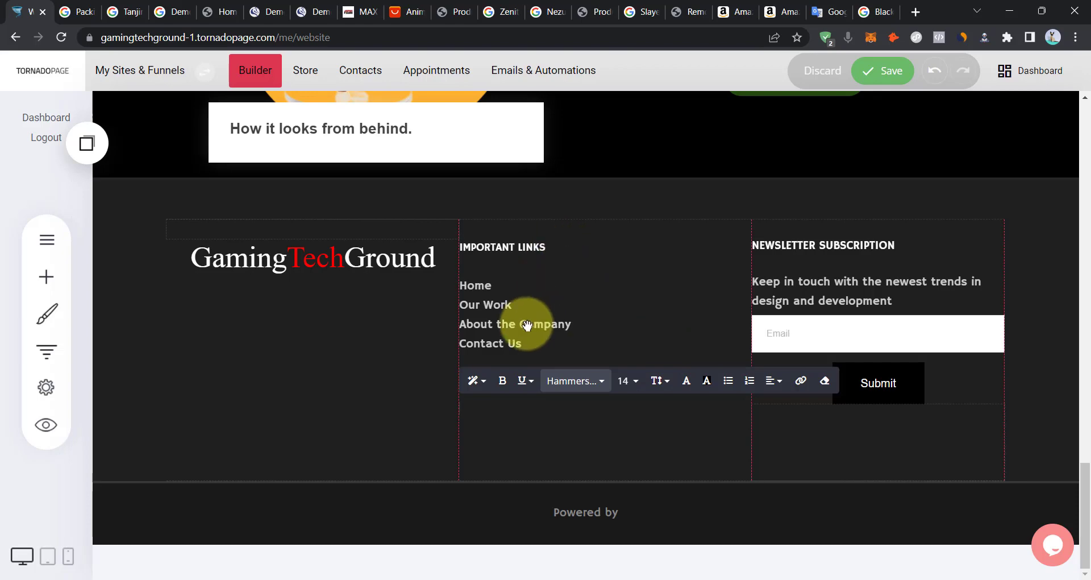
# Delete the location icon section from the footer's middle column.
pyautogui.click(543, 291)
pyautogui.click(536, 394)
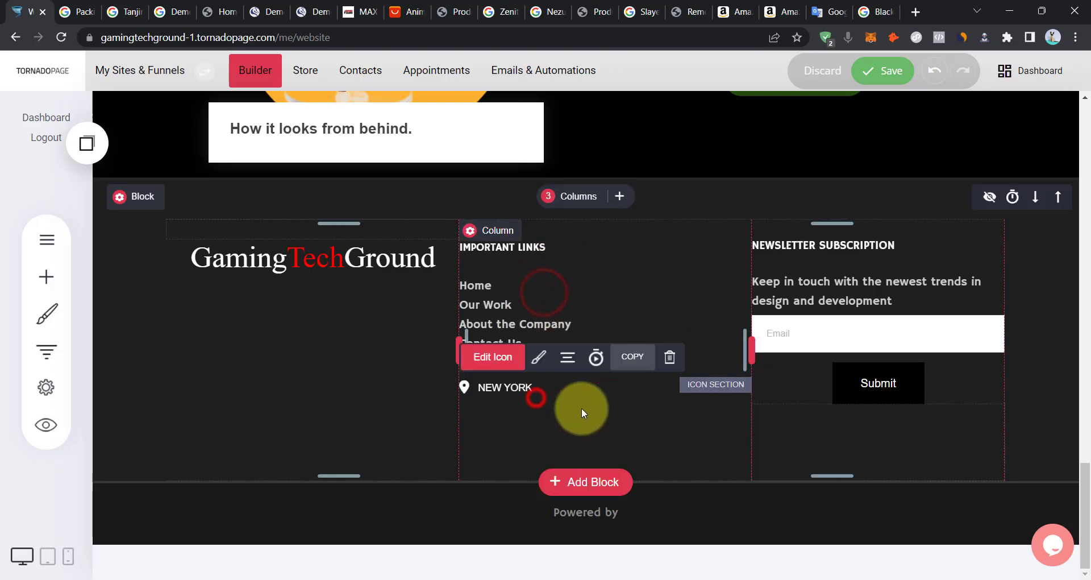
pyautogui.click(662, 358)
pyautogui.click(642, 334)
pyautogui.click(935, 435)
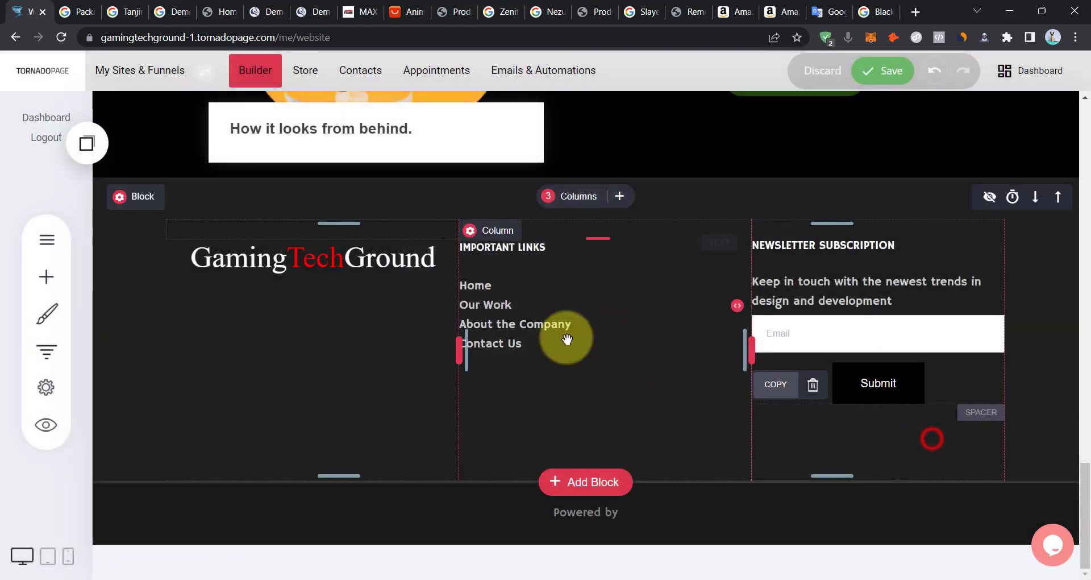
# Replace the Important Links text in the footer with the copied navigation menu.
pyautogui.click(567, 337)
pyautogui.hotkey('ctrl', 'a')
pyautogui.press('Delete')
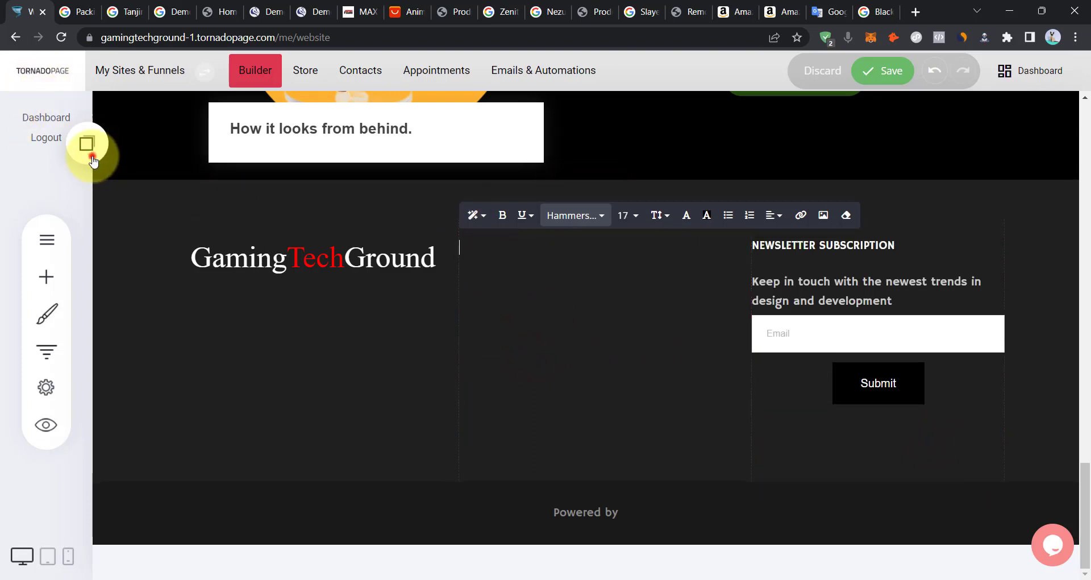
pyautogui.click(92, 159)
pyautogui.moveTo(136, 283); pyautogui.dragTo(644, 342)
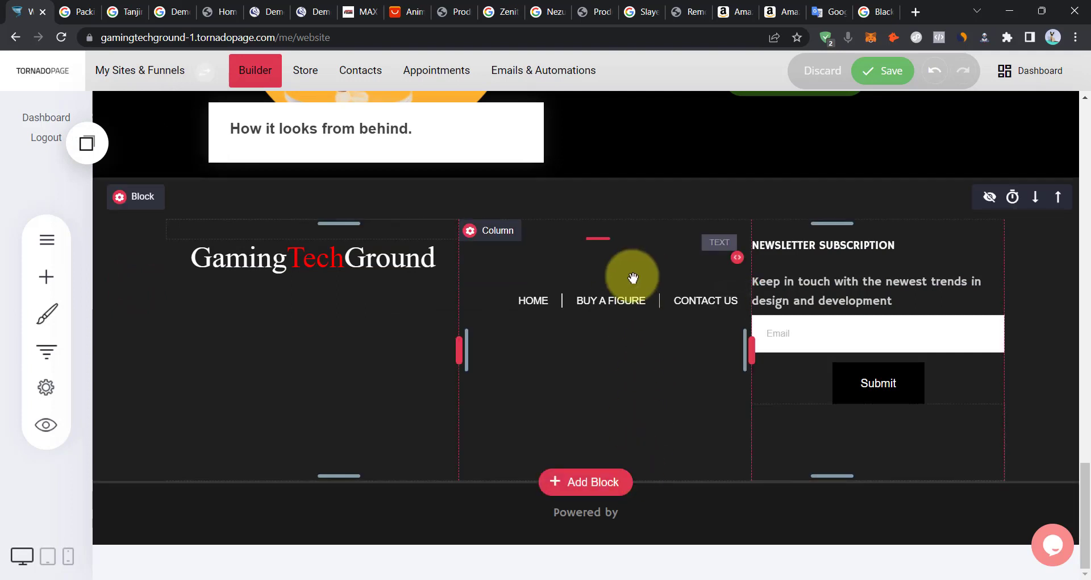
# Style the footer menu as Vertical with the No border menu style and uppercase items turned off.
pyautogui.click(601, 307)
pyautogui.click(543, 264)
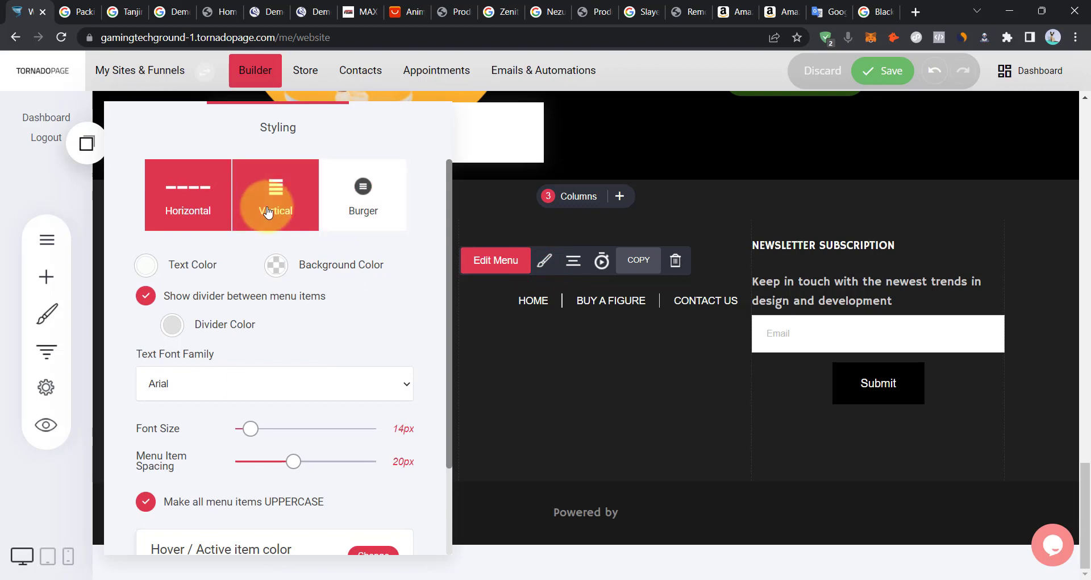
pyautogui.click(267, 212)
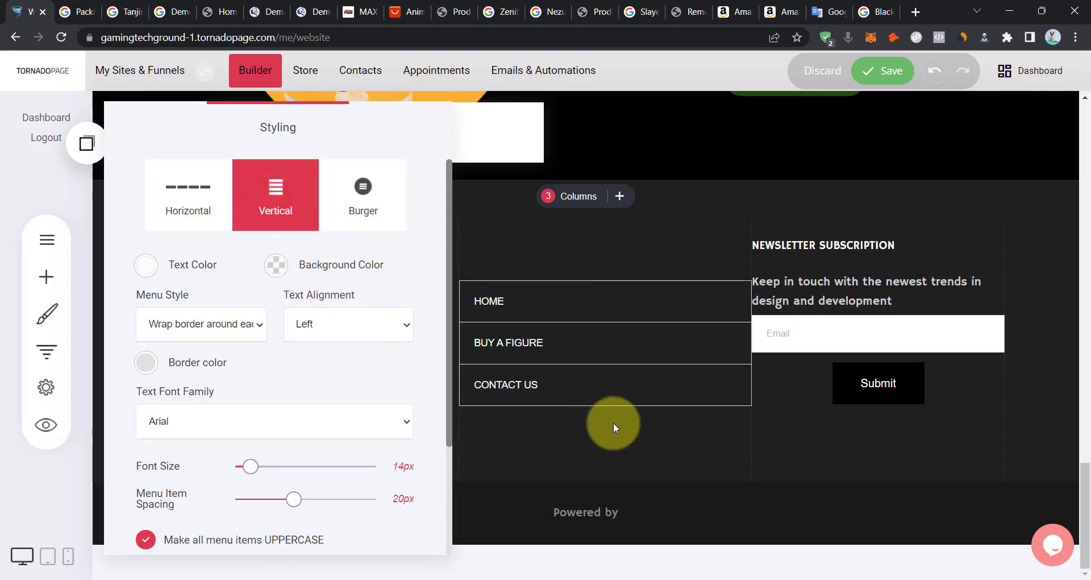
pyautogui.scroll(-1, 247, 367)
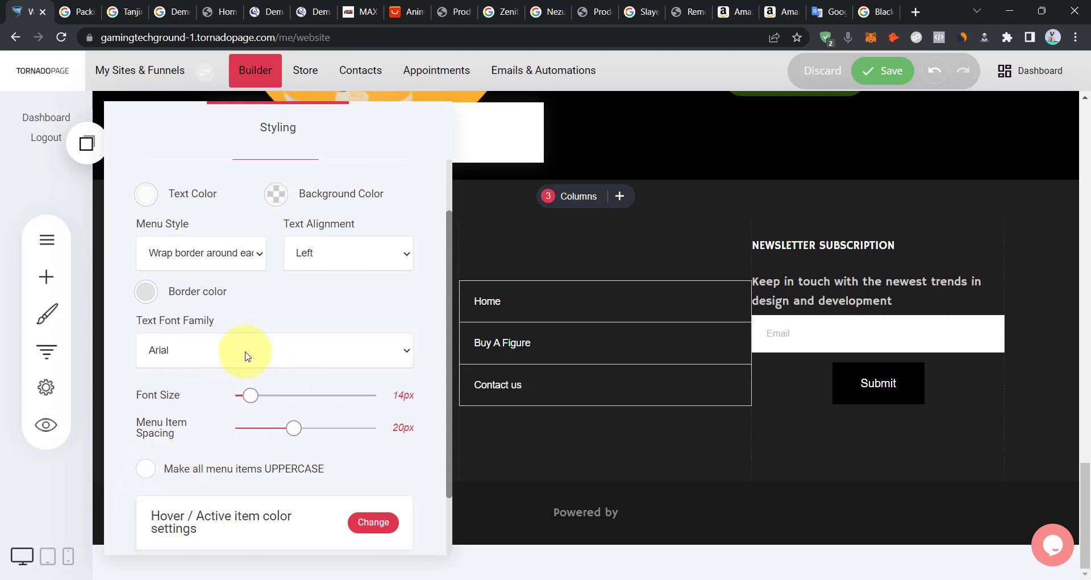
pyautogui.scroll(1, 247, 353)
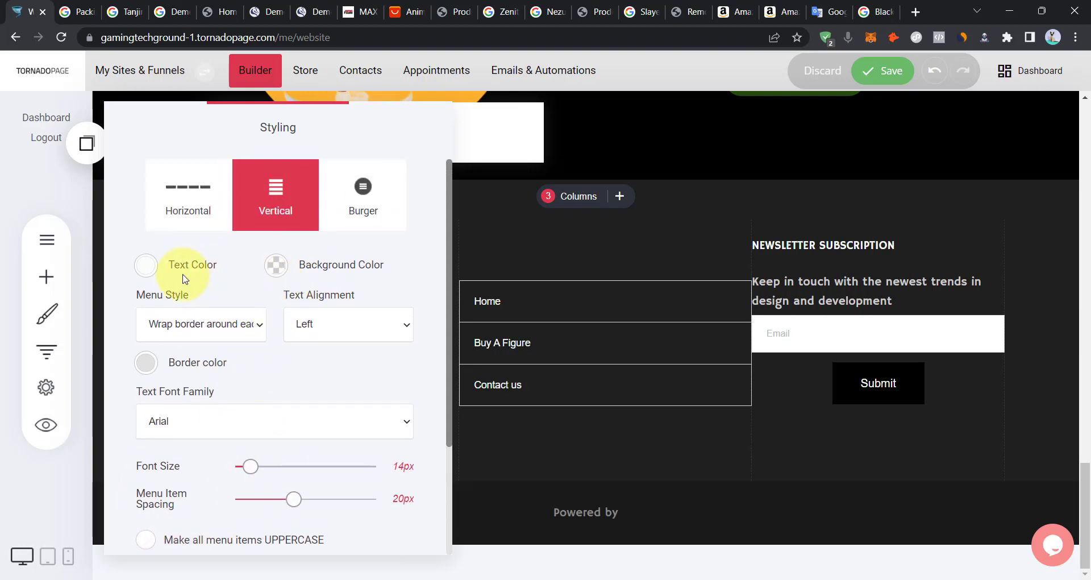
pyautogui.click(219, 332)
pyautogui.click(210, 348)
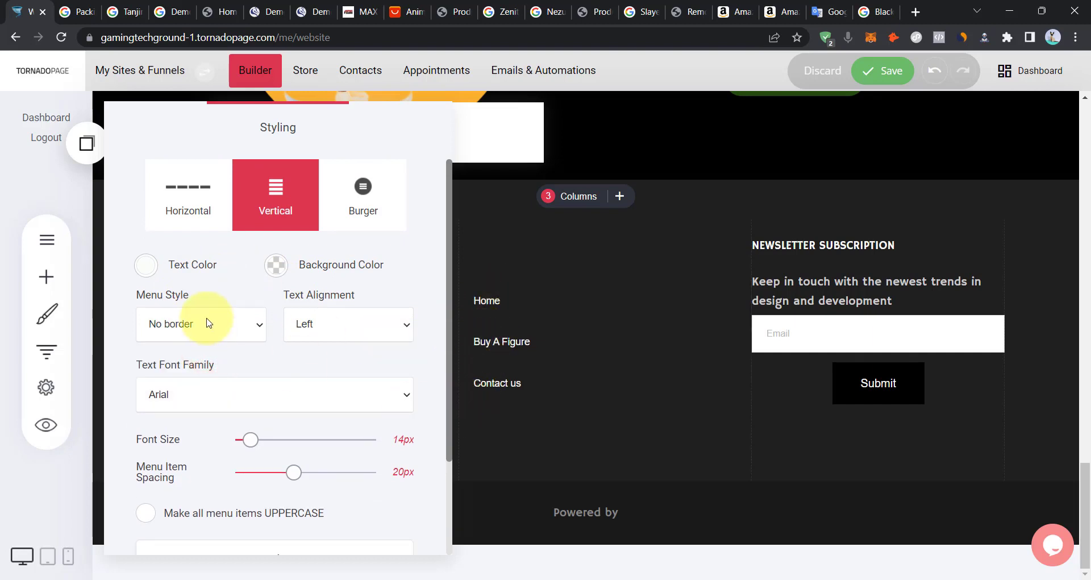
# Try the Center and Right text alignments on the footer menu, then return it to Left.
pyautogui.click(351, 335)
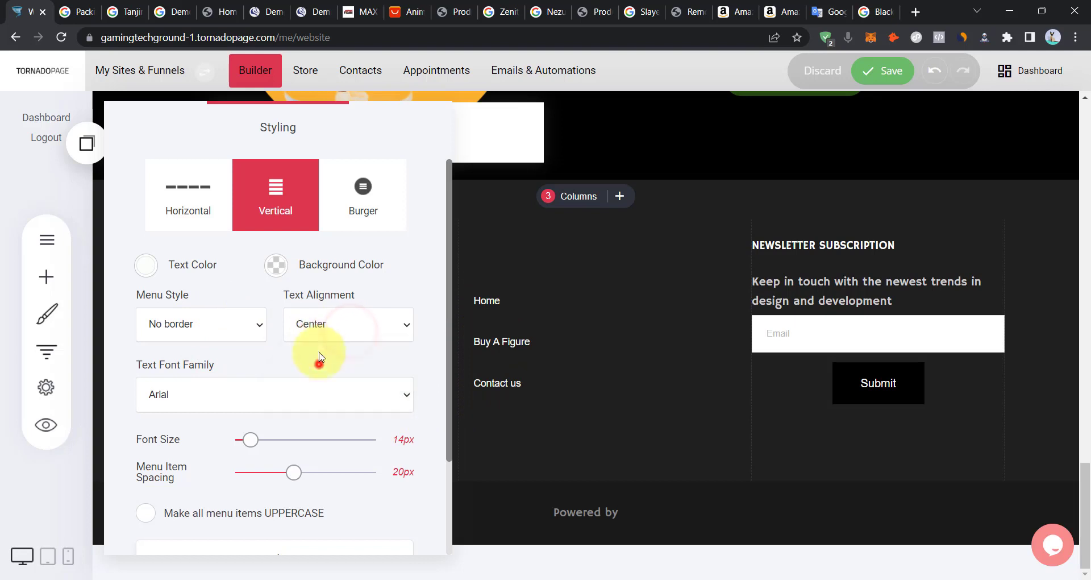
pyautogui.click(317, 361)
pyautogui.click(319, 328)
pyautogui.click(320, 362)
pyautogui.click(316, 333)
pyautogui.click(326, 374)
pyautogui.click(340, 339)
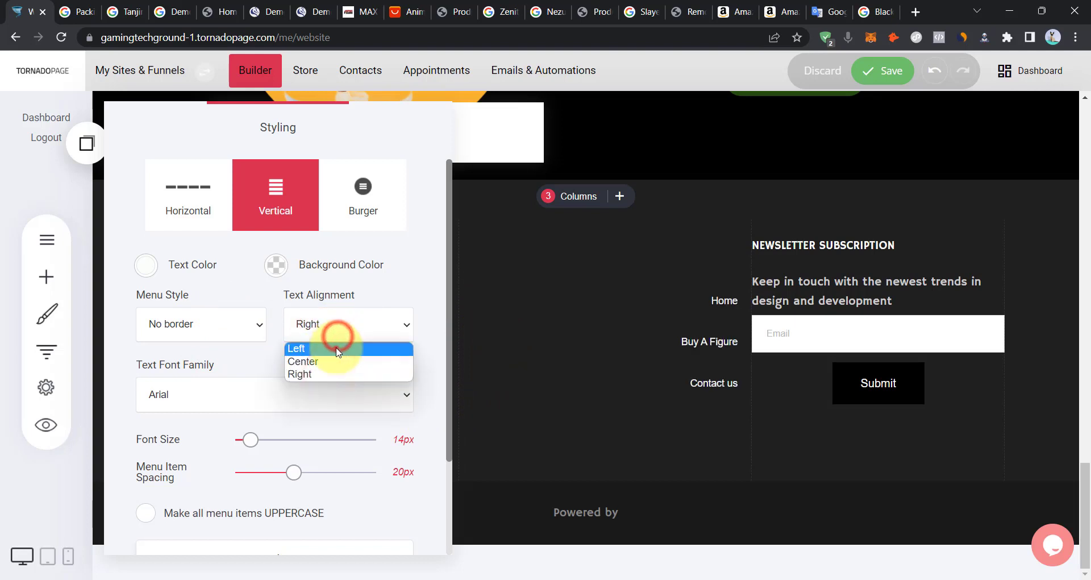
pyautogui.click(338, 348)
# Set the footer menu font to Hammersmith One at 20px with 10px menu item spacing.
pyautogui.click(174, 401)
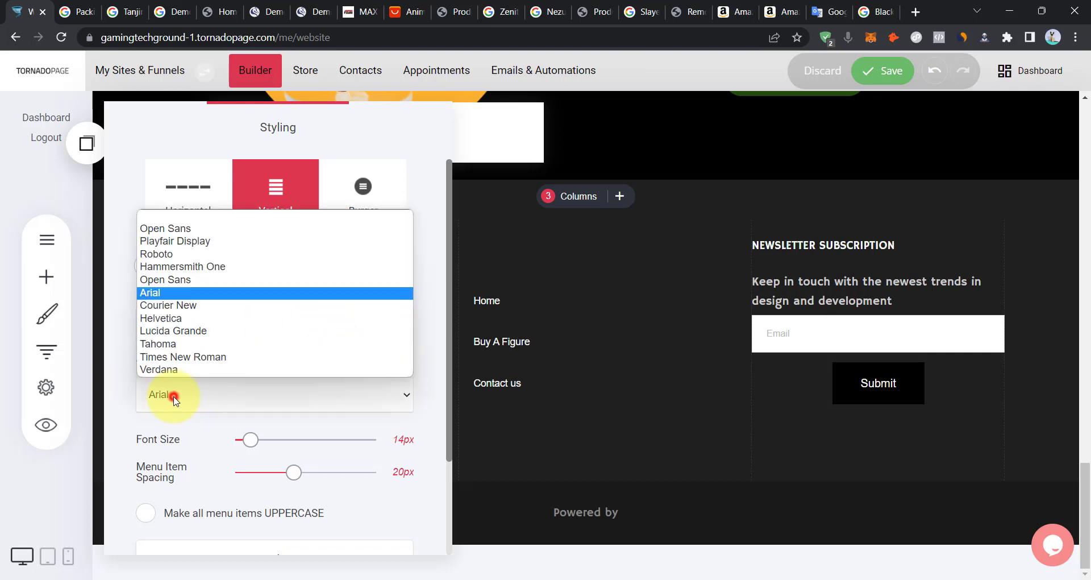
pyautogui.click(174, 268)
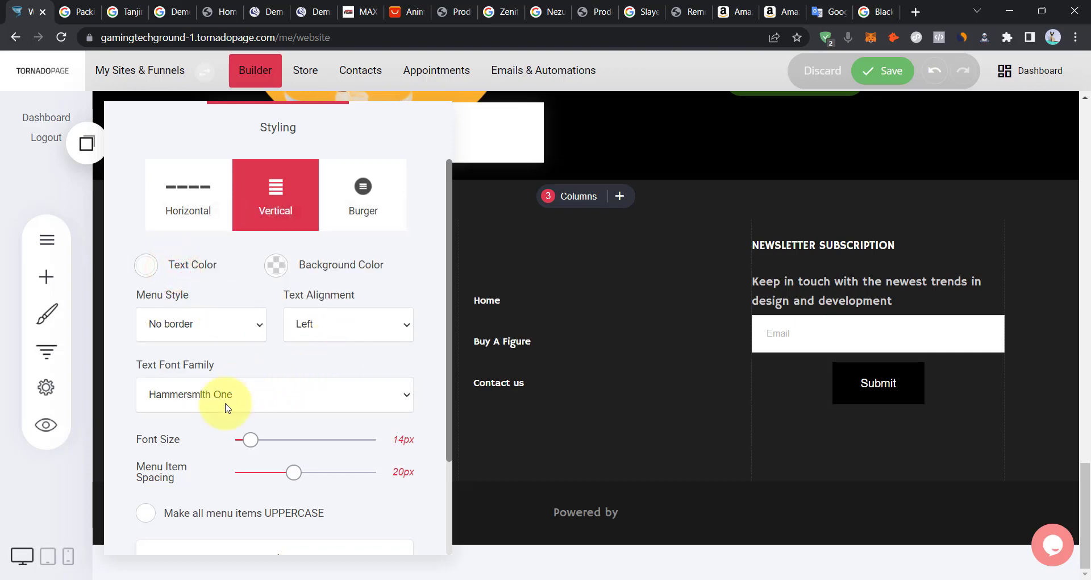
pyautogui.scroll(-2, 240, 392)
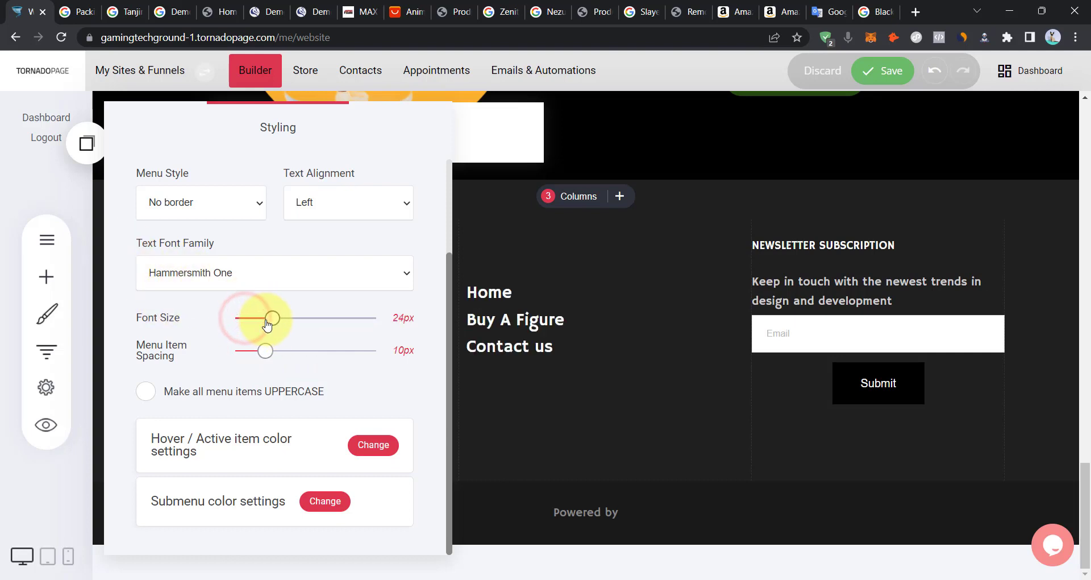
pyautogui.click(258, 322)
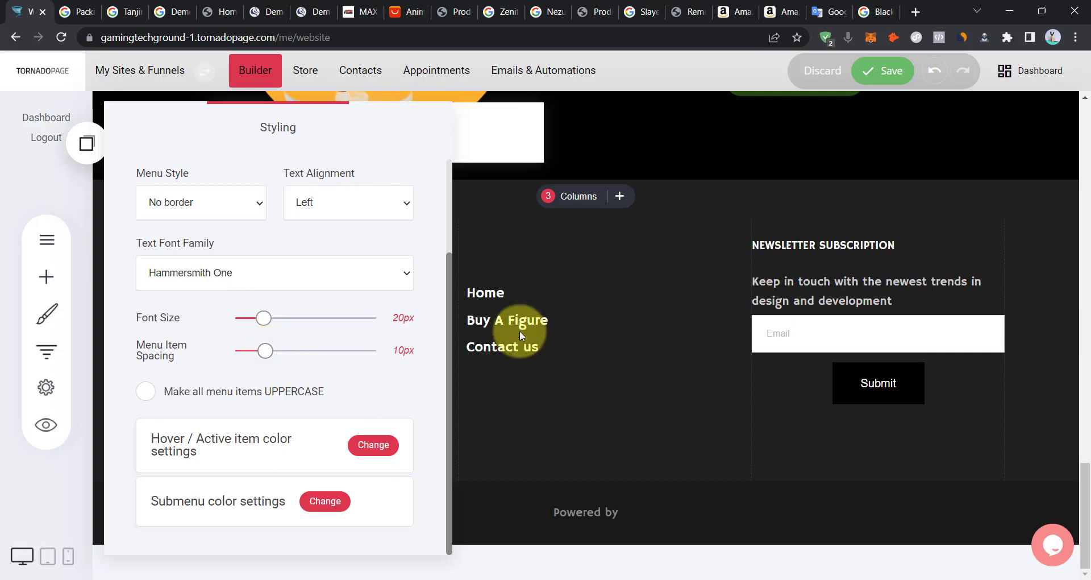
pyautogui.scroll(2, 290, 256)
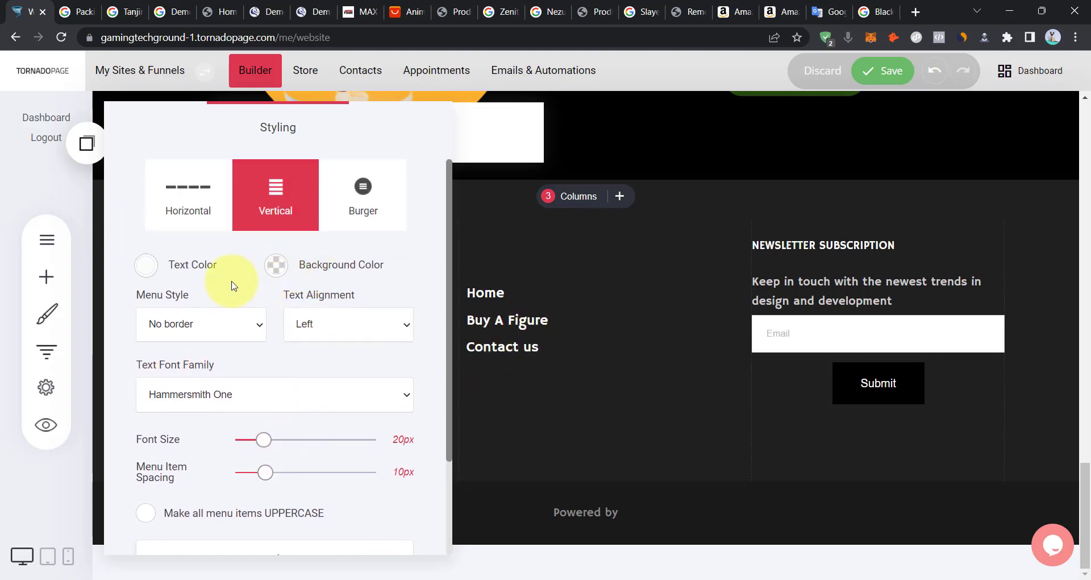
# Set the footer menu's hover and active item text color to bright red.
pyautogui.scroll(-2, 267, 302)
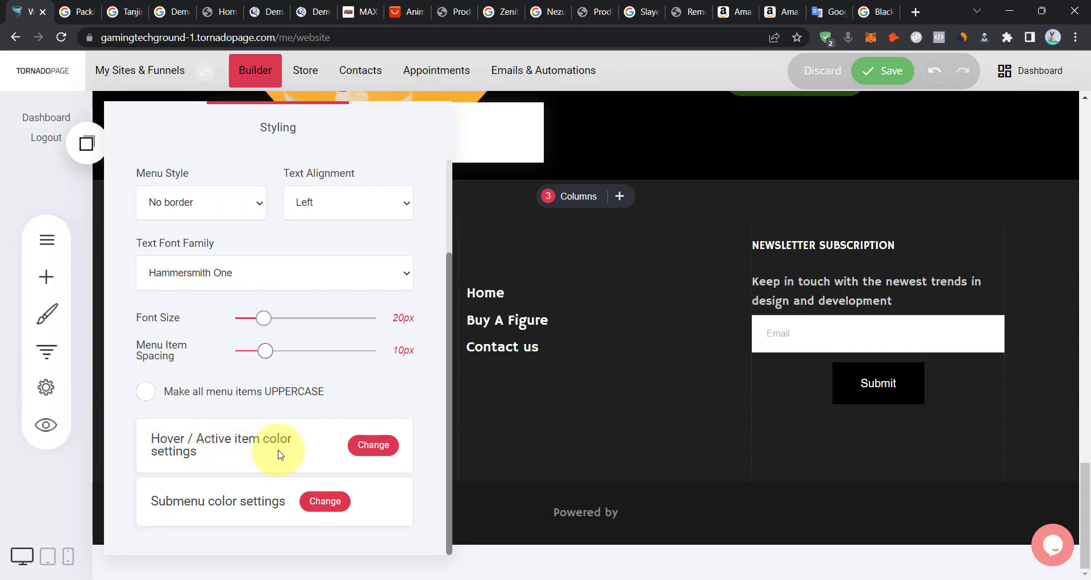
pyautogui.click(379, 451)
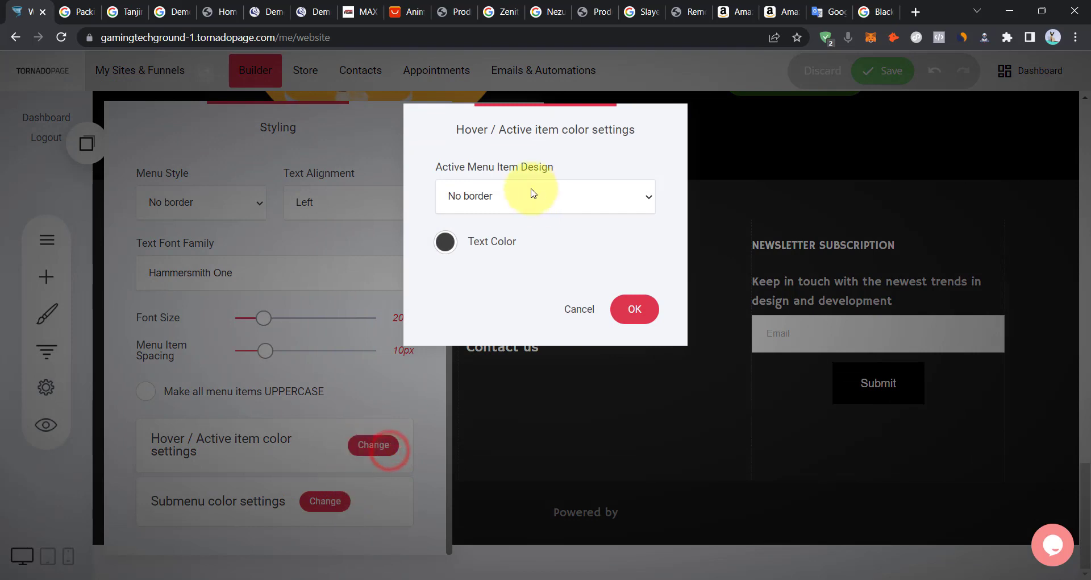
pyautogui.click(448, 240)
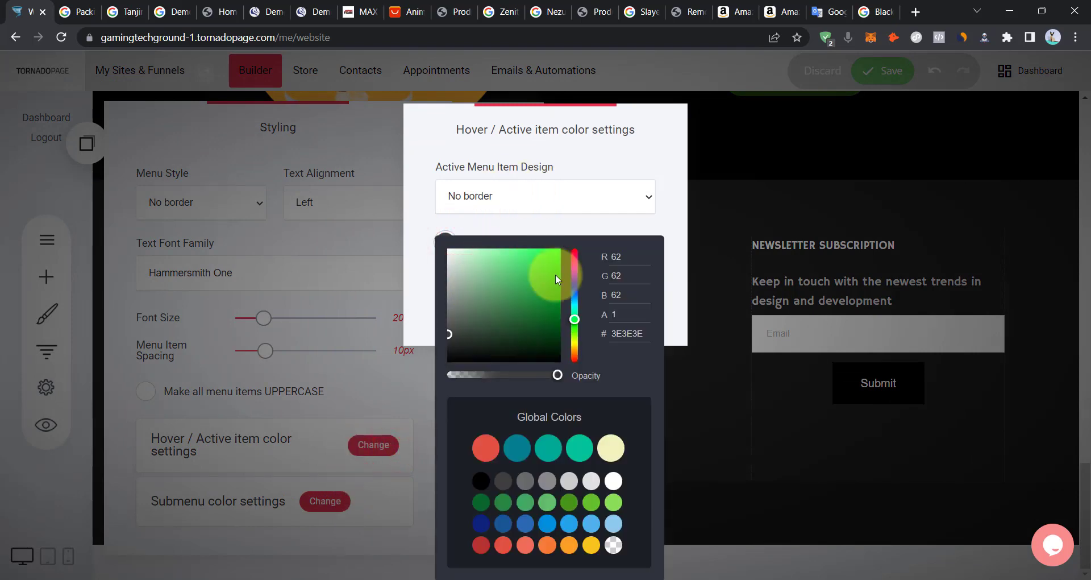
pyautogui.moveTo(576, 267); pyautogui.dragTo(575, 257)
pyautogui.click(531, 264)
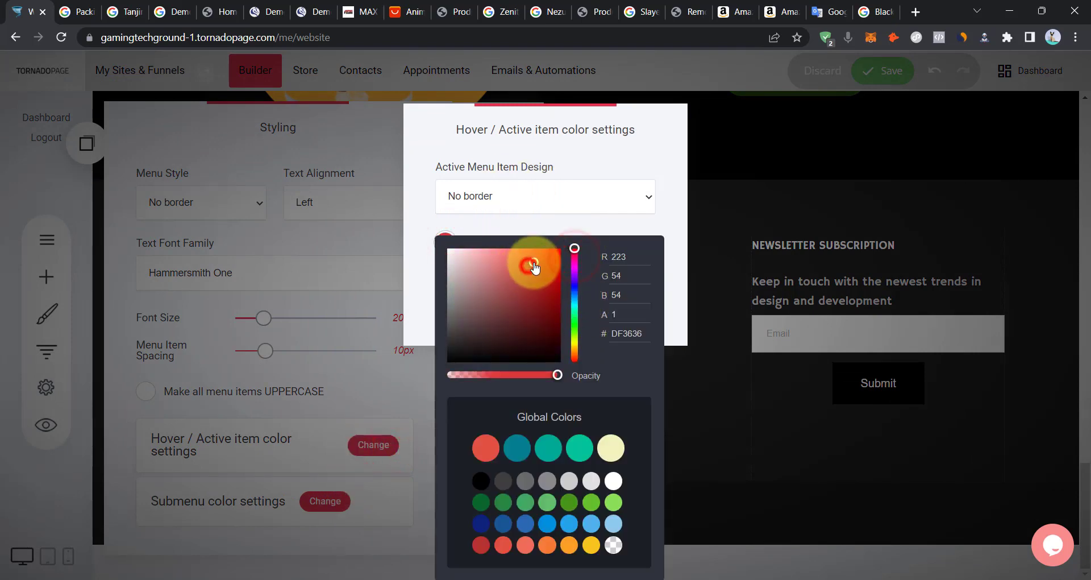
pyautogui.click(321, 346)
pyautogui.click(344, 428)
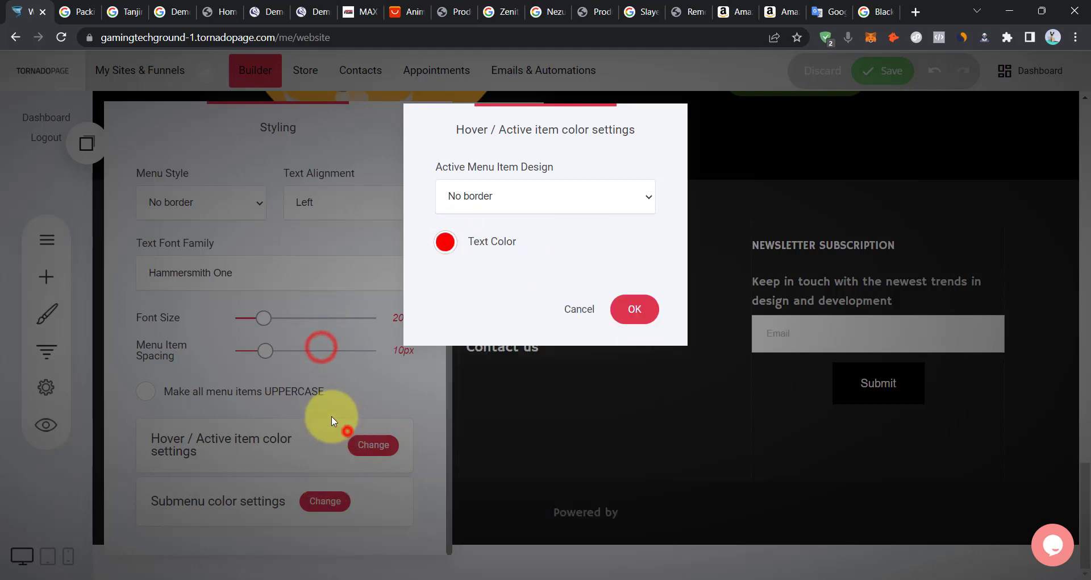
pyautogui.click(653, 310)
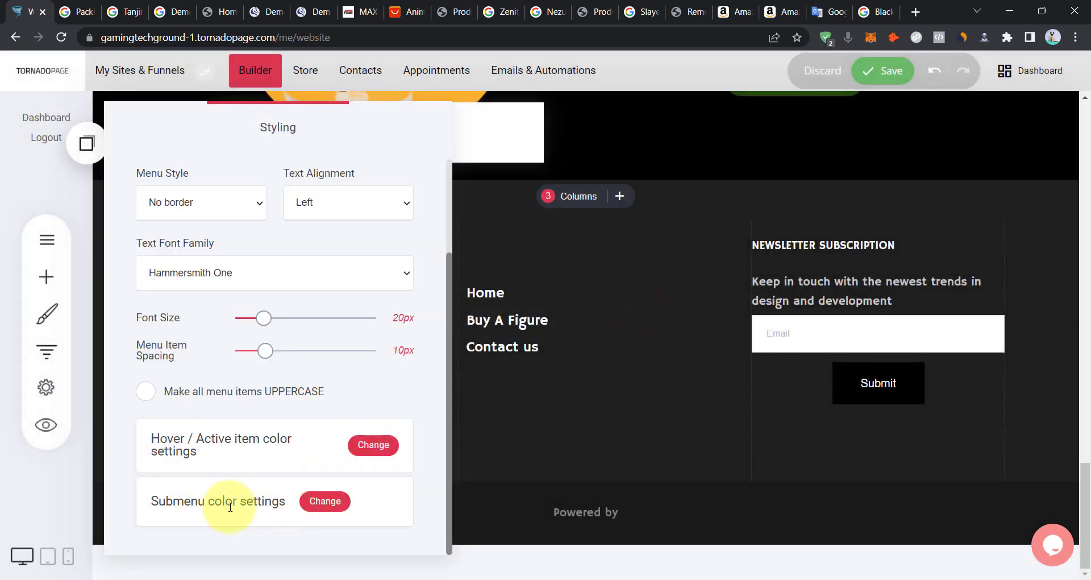
# Change the footer menu's style to show a border below each item.
pyautogui.click(166, 320)
pyautogui.click(214, 375)
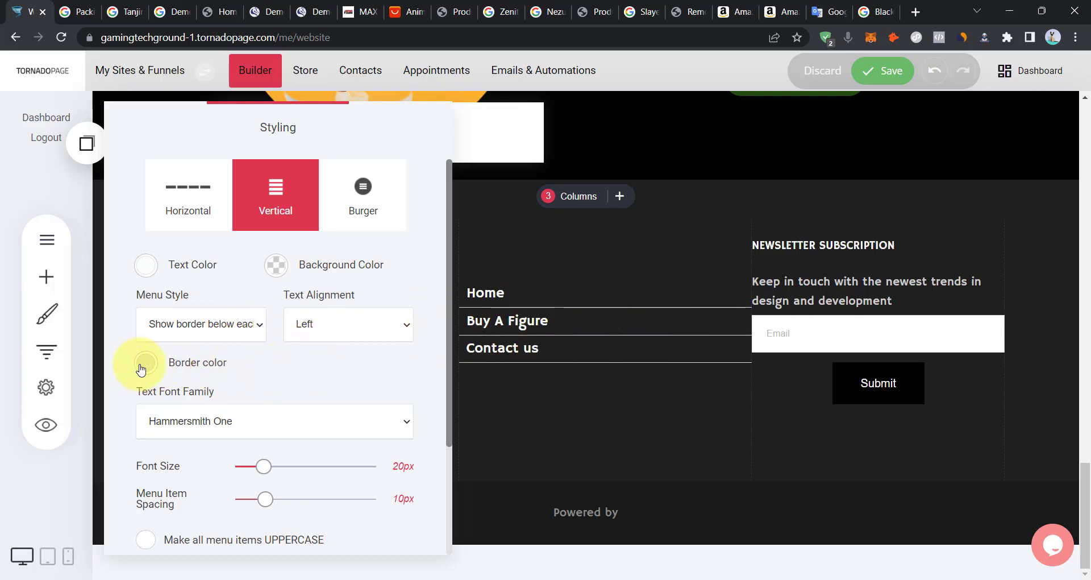
pyautogui.click(622, 352)
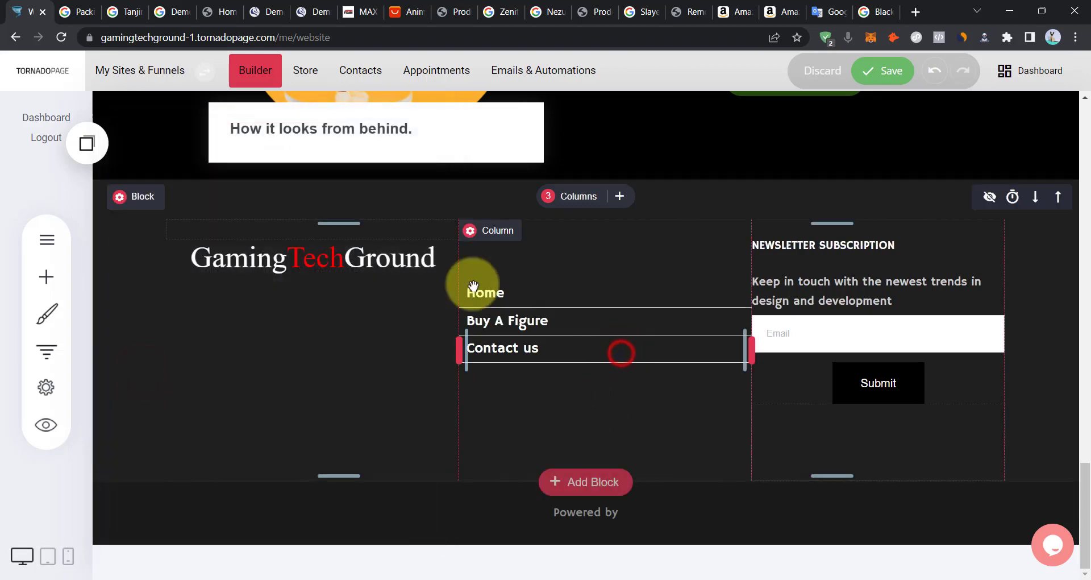
# Add a Heading widget above the footer menu in the middle column and color its text off-white (#F9F6F6).
pyautogui.click(554, 266)
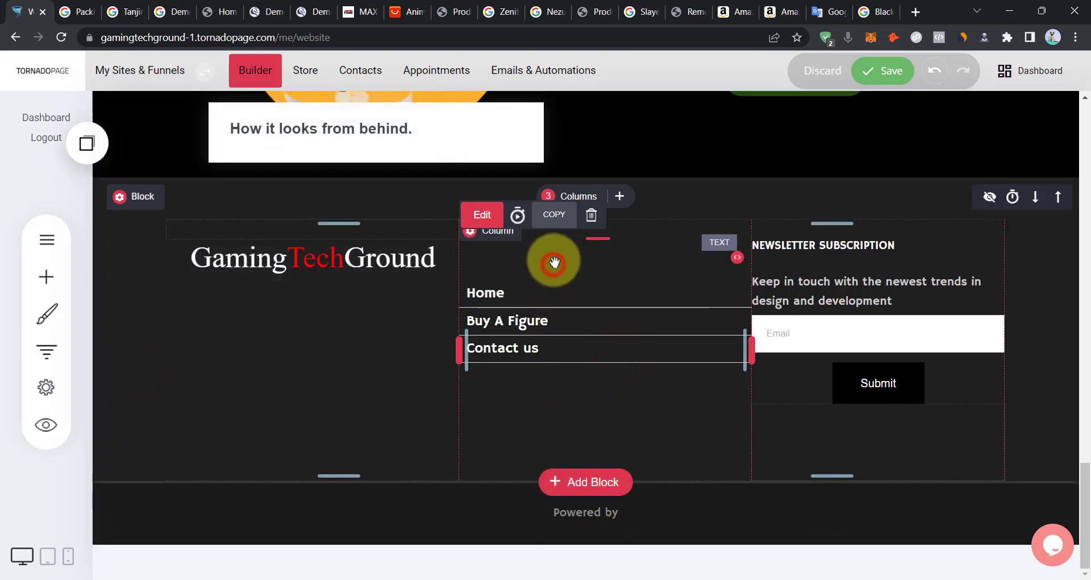
pyautogui.click(59, 237)
pyautogui.click(49, 279)
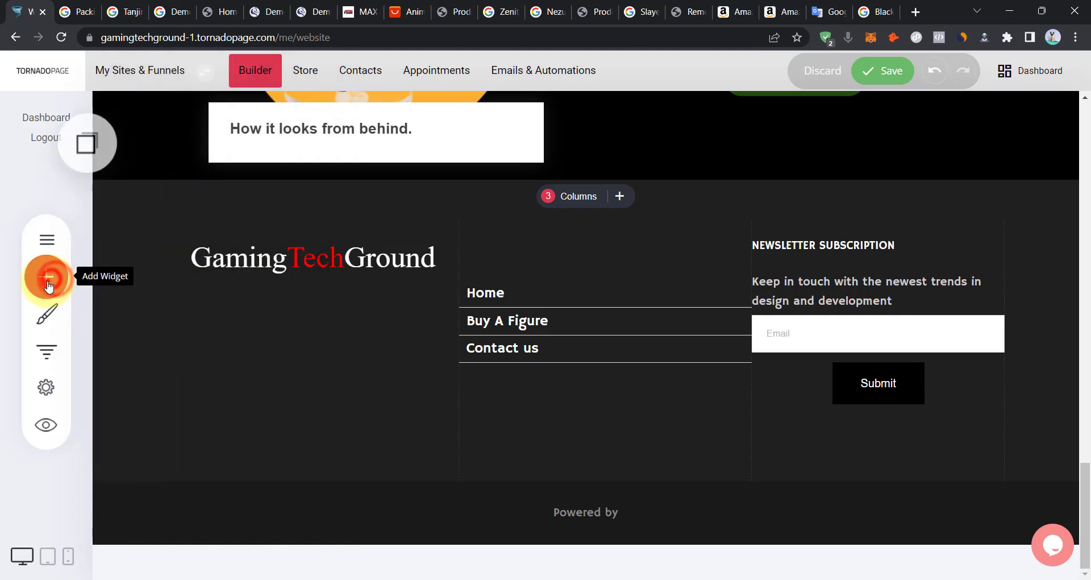
pyautogui.moveTo(157, 166); pyautogui.dragTo(545, 282)
pyautogui.click(543, 264)
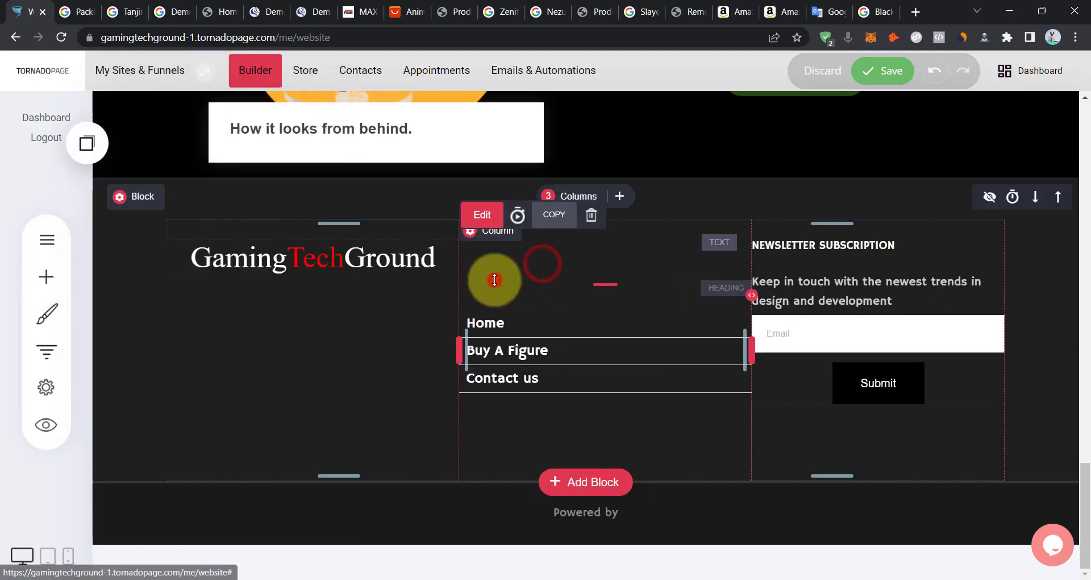
pyautogui.click(522, 296)
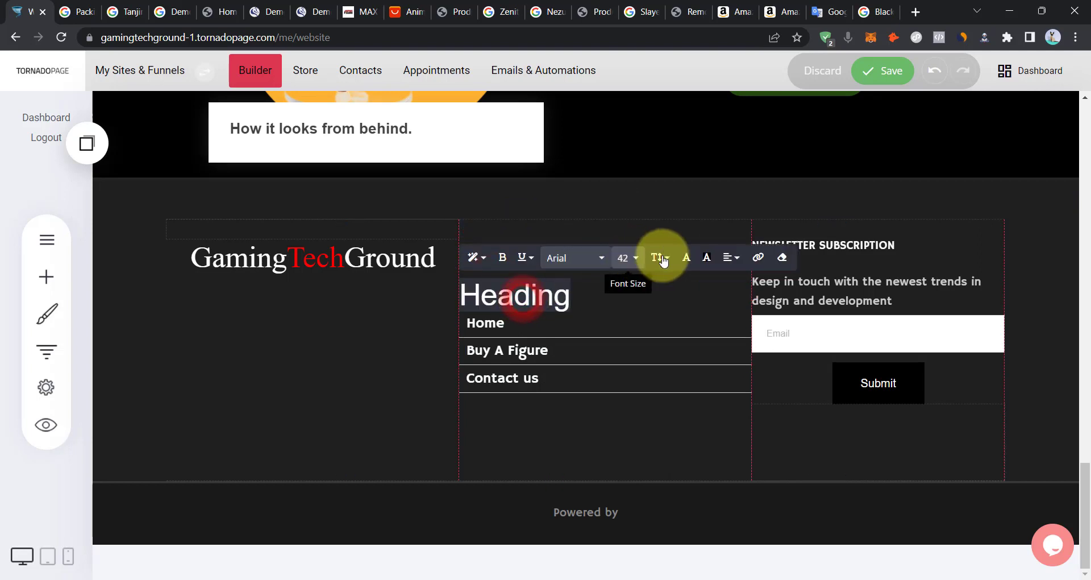
pyautogui.click(686, 257)
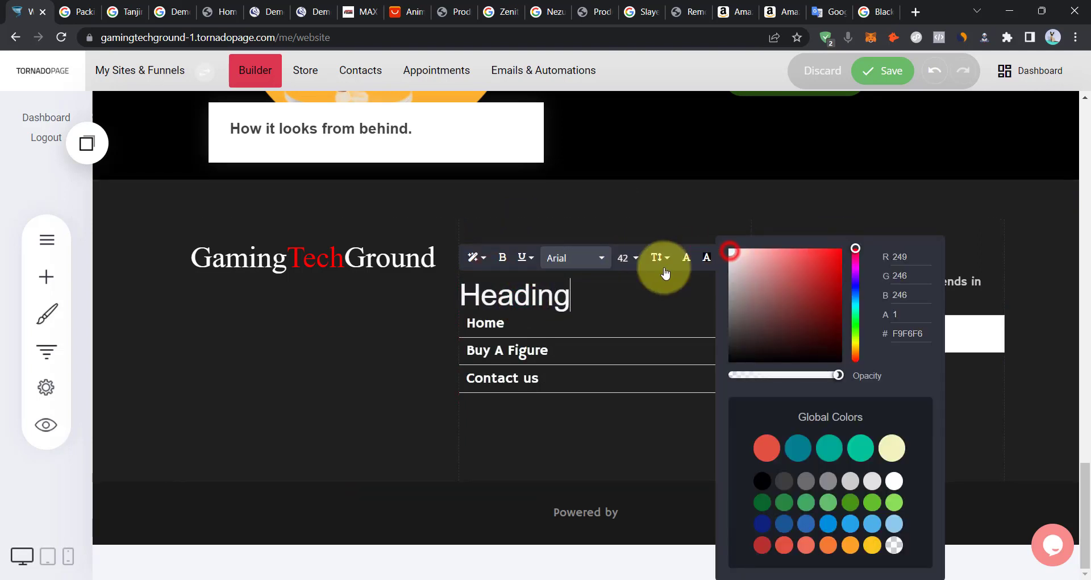
# Replace the new footer heading's text with Menu and apply the preset heading style with size 32.
pyautogui.doubleClick(549, 293)
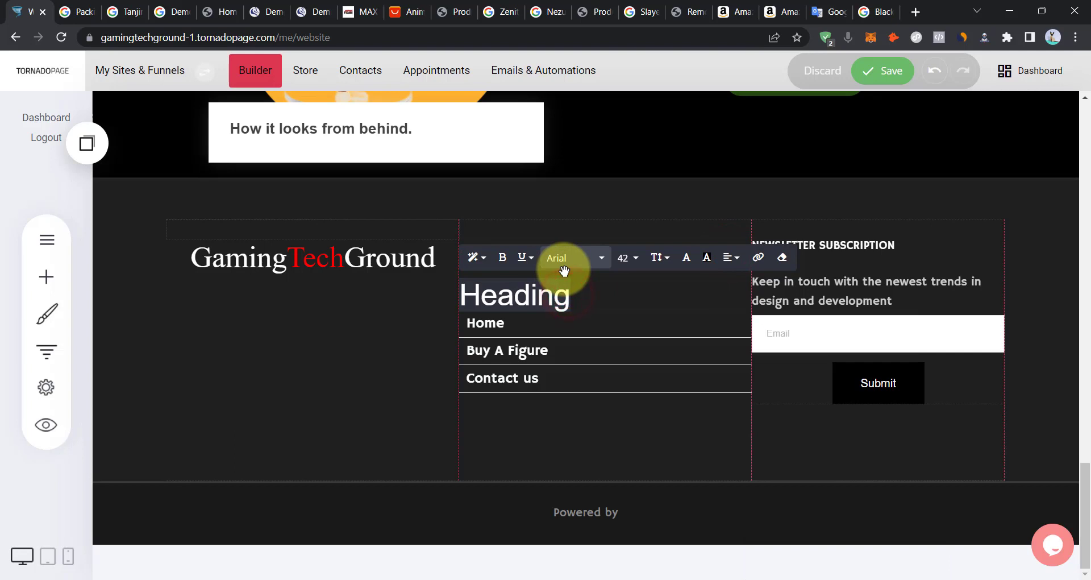
pyautogui.write('Menu')
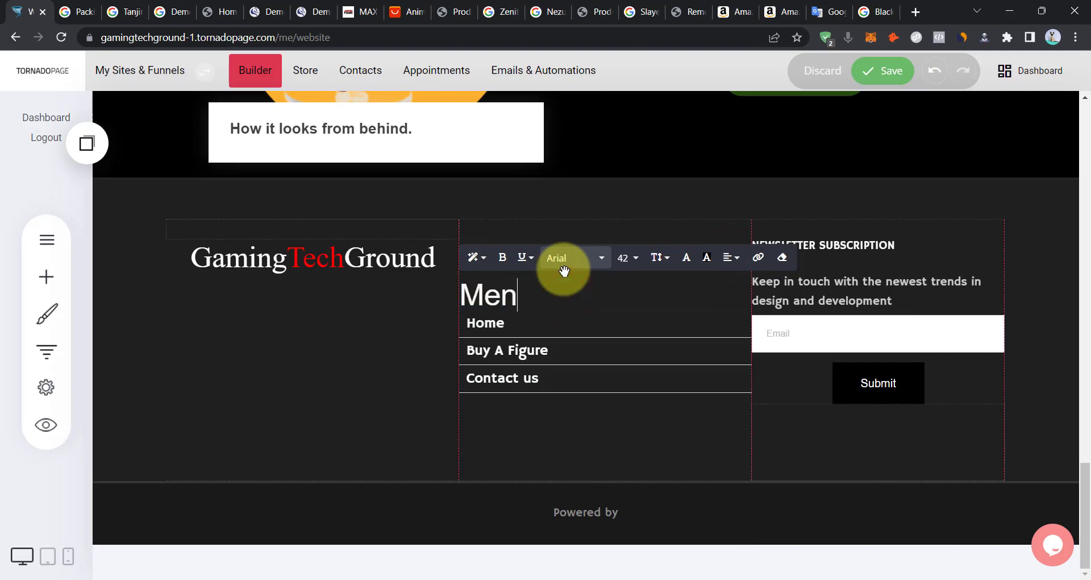
pyautogui.click(471, 255)
pyautogui.click(538, 387)
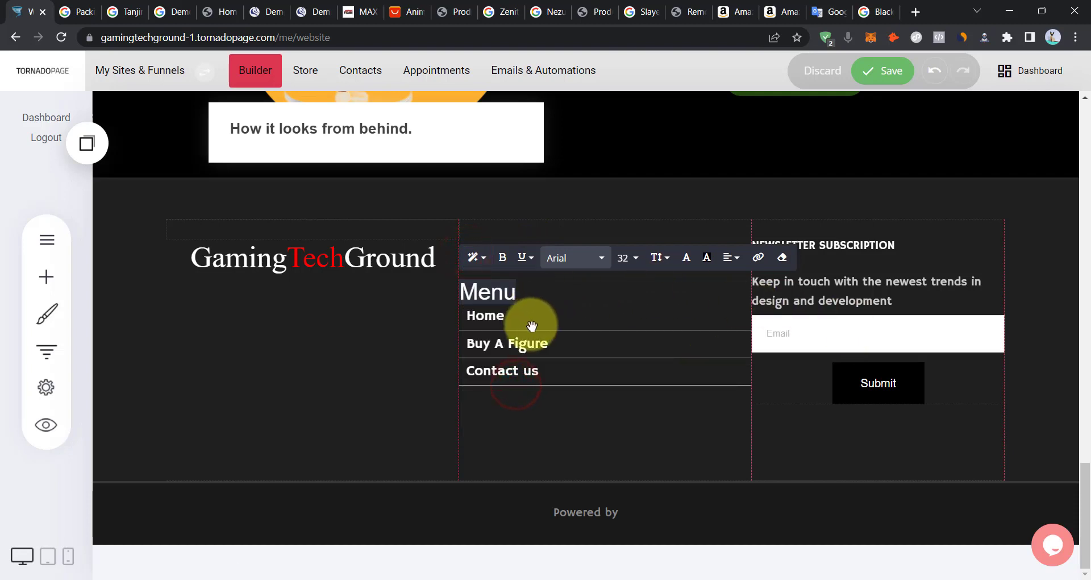
# Move the Menu heading to the top of the footer's middle column and delete the empty text widget beneath it.
pyautogui.click(555, 305)
pyautogui.click(567, 242)
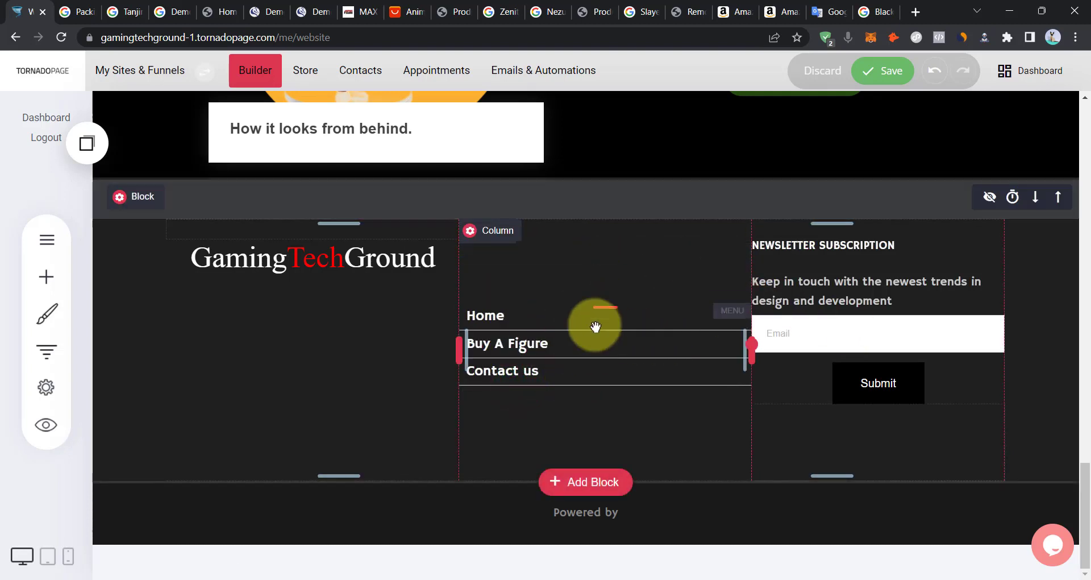
pyautogui.click(566, 281)
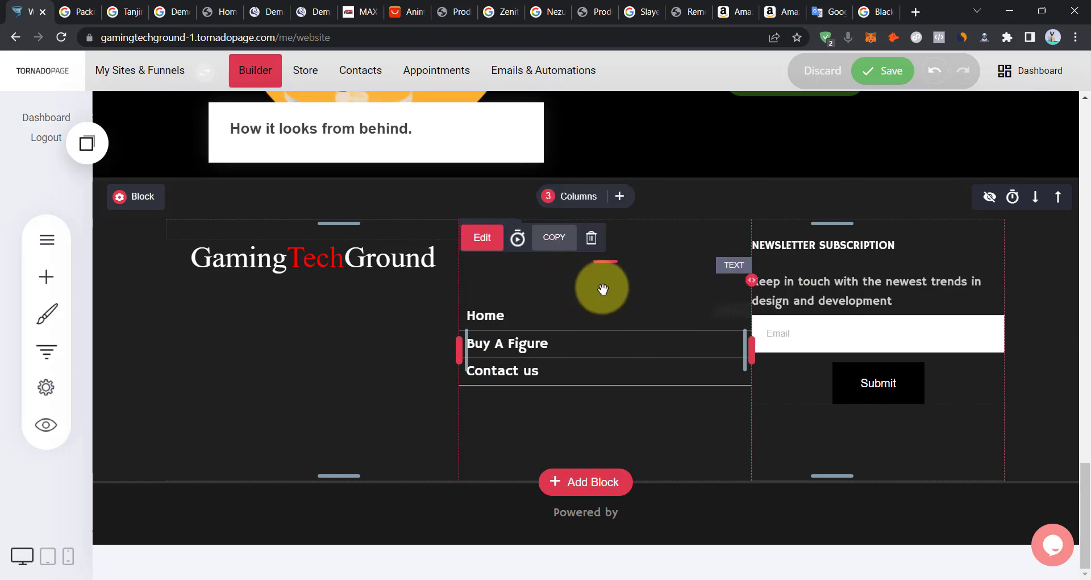
pyautogui.click(602, 290)
pyautogui.click(614, 317)
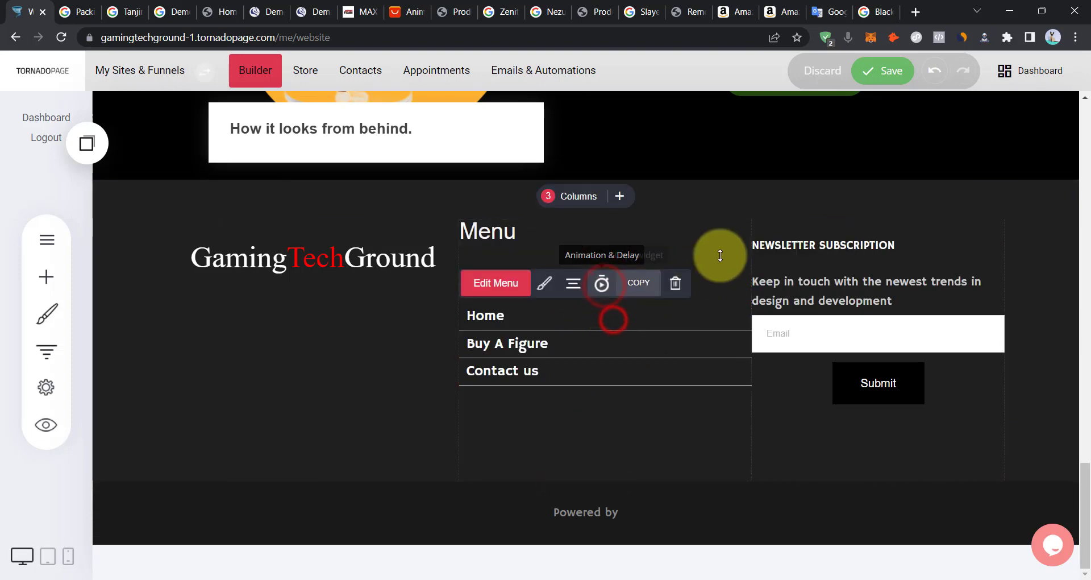
pyautogui.click(720, 254)
pyautogui.click(698, 297)
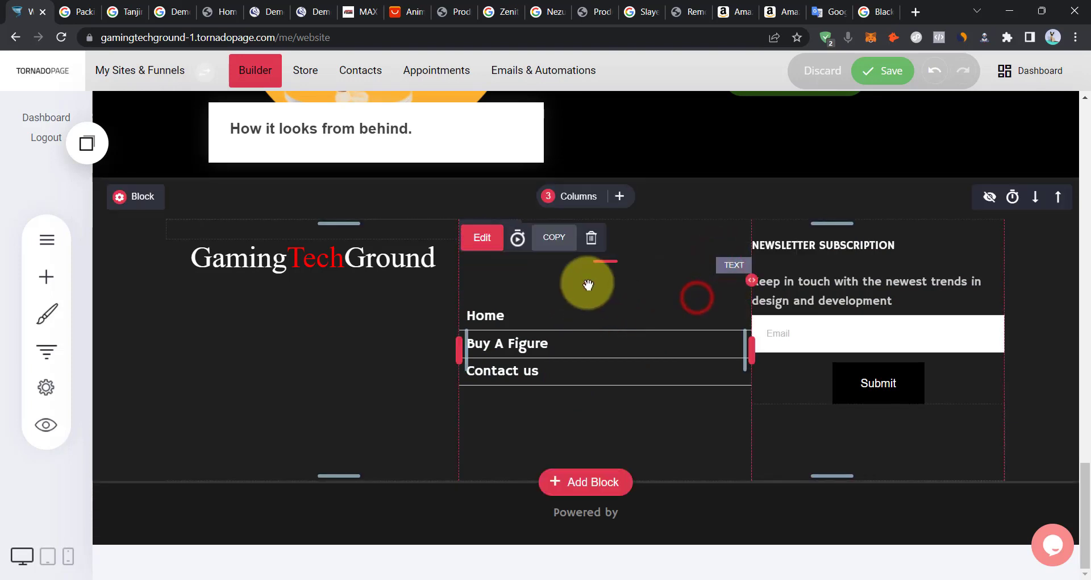
pyautogui.click(591, 237)
pyautogui.click(594, 328)
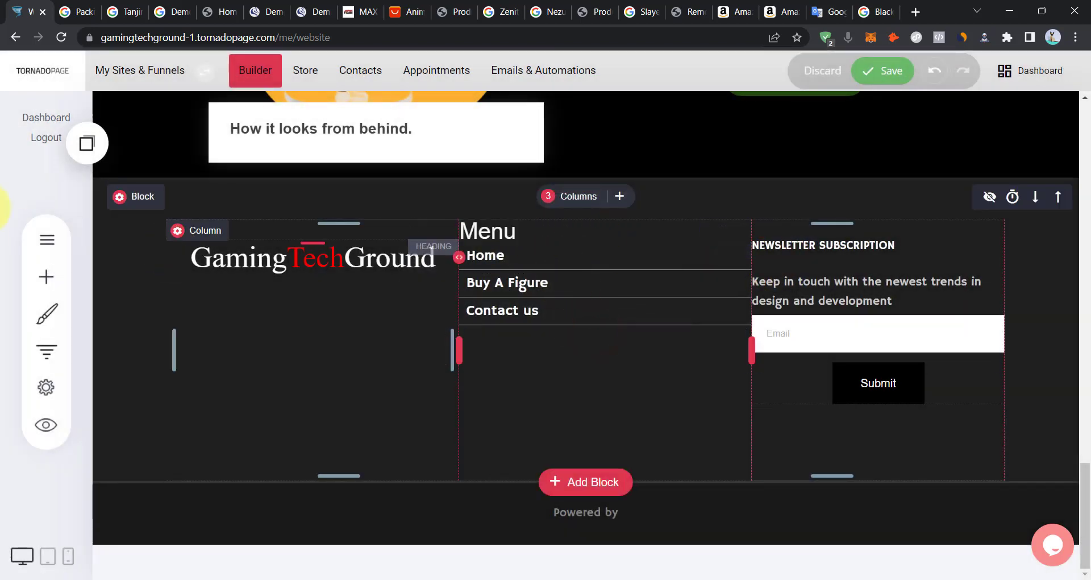
# Insert a Spacer between the Menu heading and the footer menu items and shrink its height.
pyautogui.click(45, 276)
pyautogui.moveTo(209, 321); pyautogui.dragTo(617, 252)
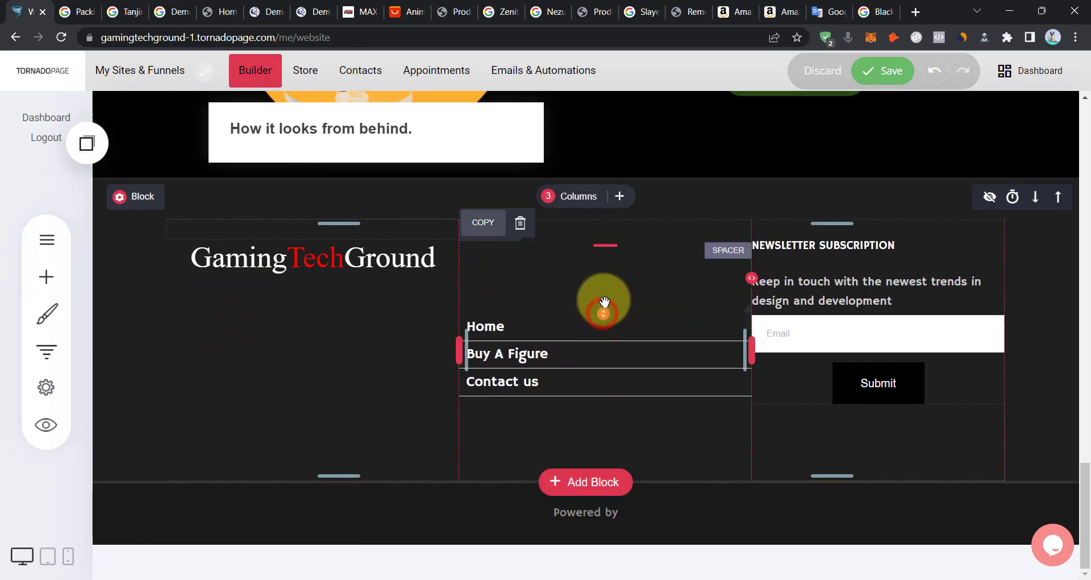
pyautogui.moveTo(606, 308); pyautogui.dragTo(616, 255)
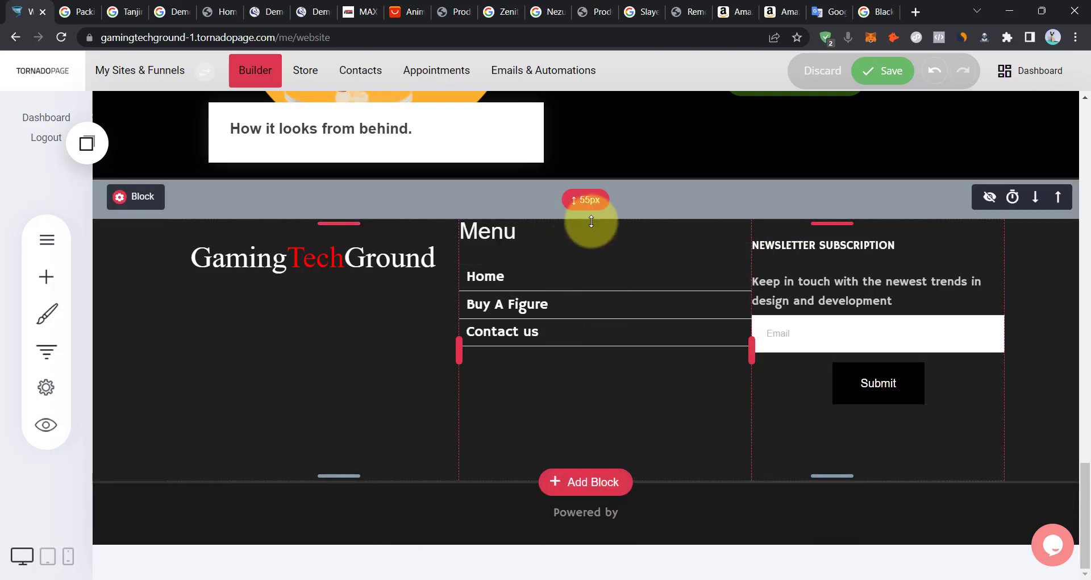
# Insert a short Spacer above the Menu heading to lower it in line with the logo.
pyautogui.click(50, 286)
pyautogui.moveTo(221, 318); pyautogui.dragTo(624, 231)
pyautogui.moveTo(604, 288); pyautogui.dragTo(609, 245)
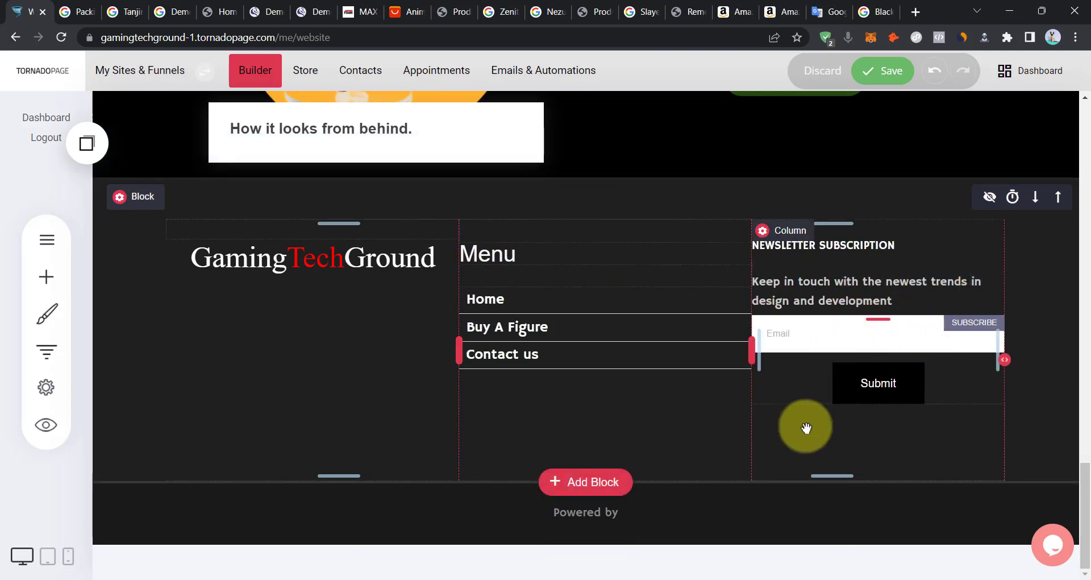
pyautogui.click(653, 513)
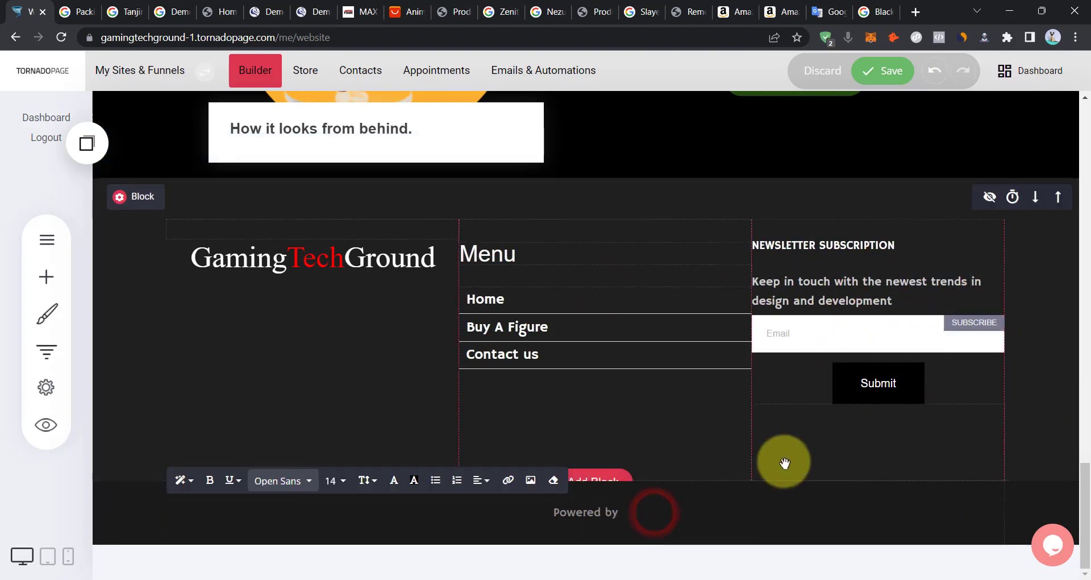
pyautogui.click(865, 249)
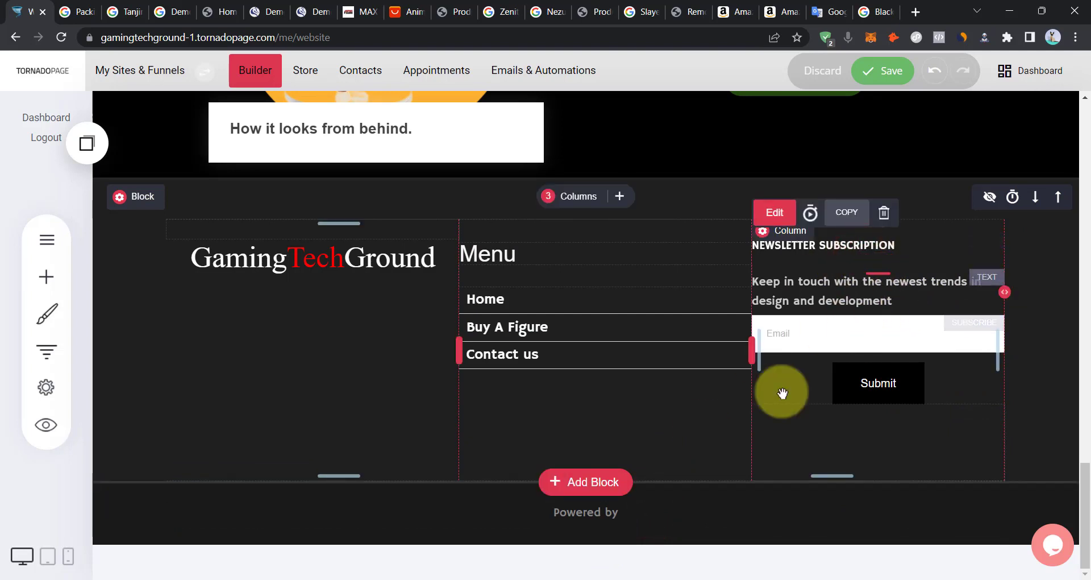
pyautogui.click(646, 509)
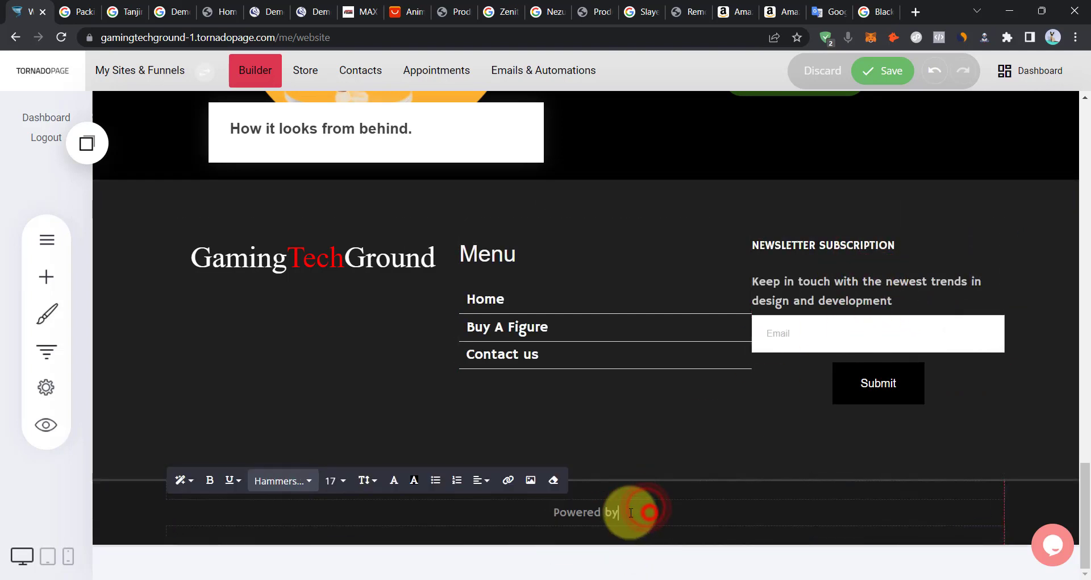
pyautogui.click(316, 244)
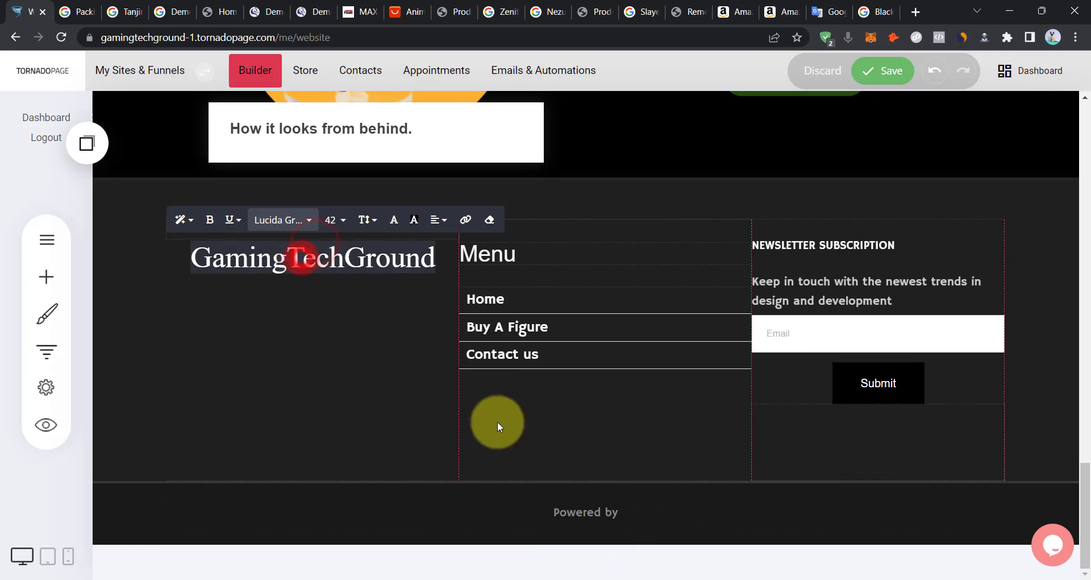
# Complete the footer credit as "Powered by GamingTechGround" and trim the newsletter text to "Keep in touch with the newest trends design".
pyautogui.click(632, 518)
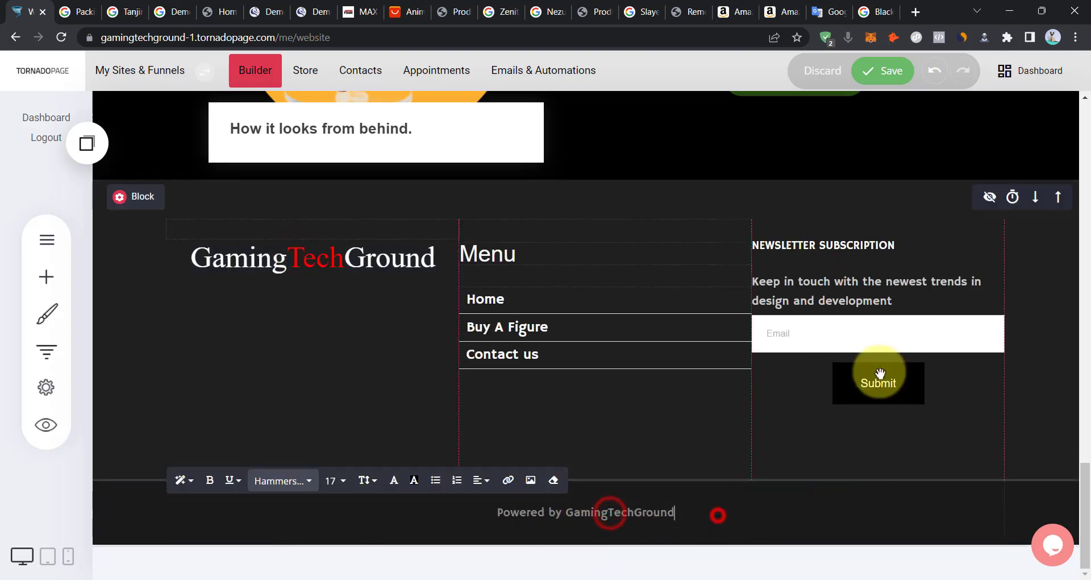
pyautogui.click(961, 286)
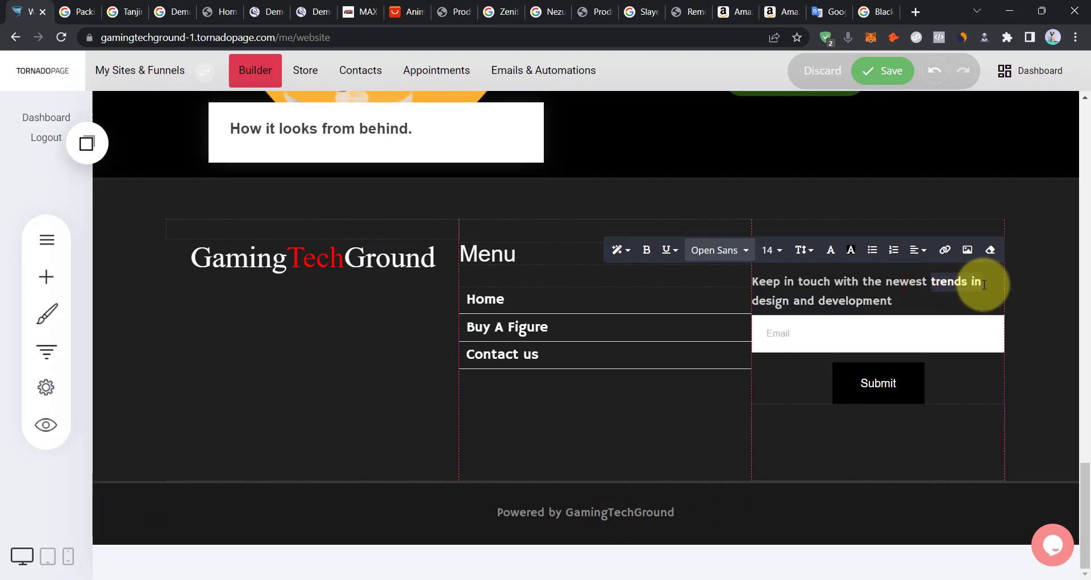
pyautogui.click(935, 284)
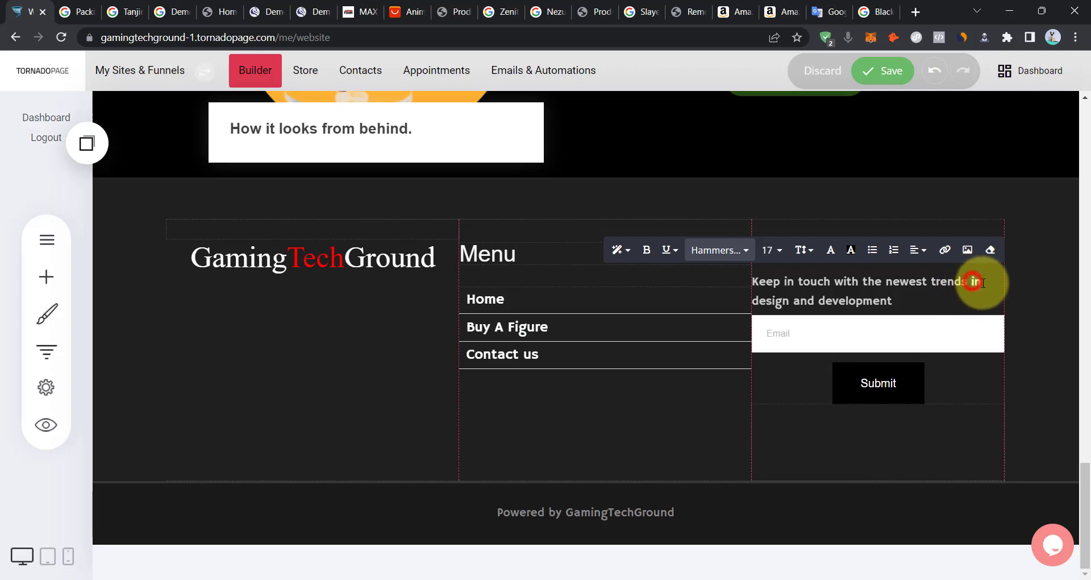
pyautogui.press('BackSpace')
pyautogui.press('BackSpace')
pyautogui.press('BackSpace')
pyautogui.moveTo(790, 301); pyautogui.dragTo(901, 300)
pyautogui.press('BackSpace')
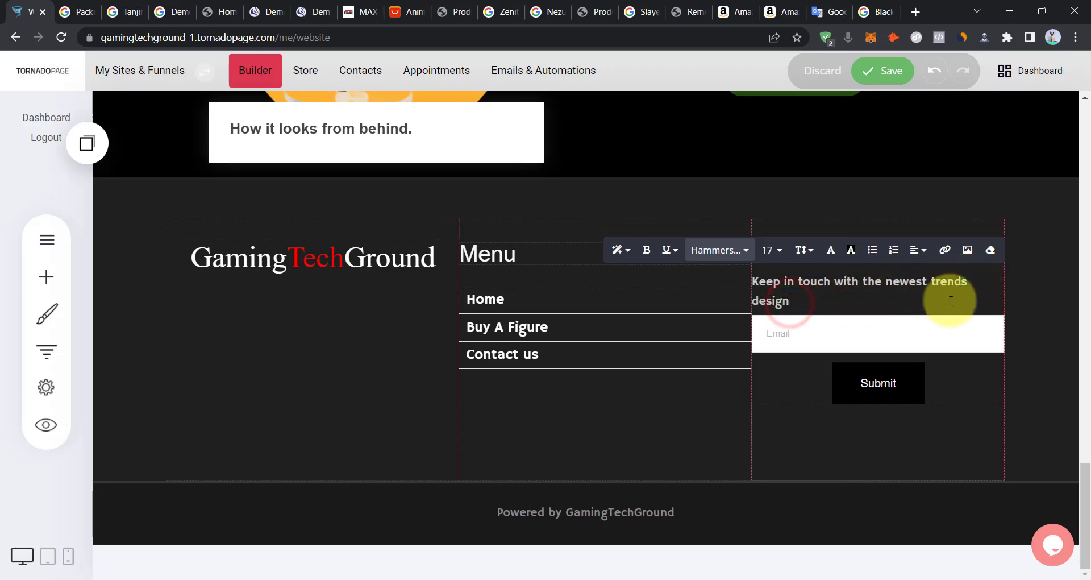
pyautogui.click(1028, 286)
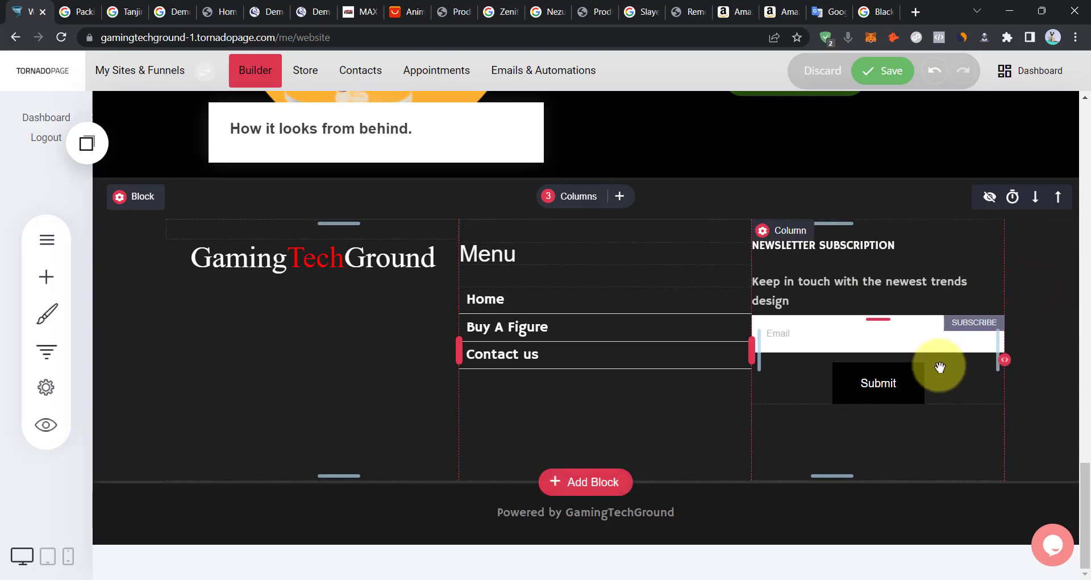
# Open the newsletter form's styling and set the Submit button's fill color to white.
pyautogui.click(866, 387)
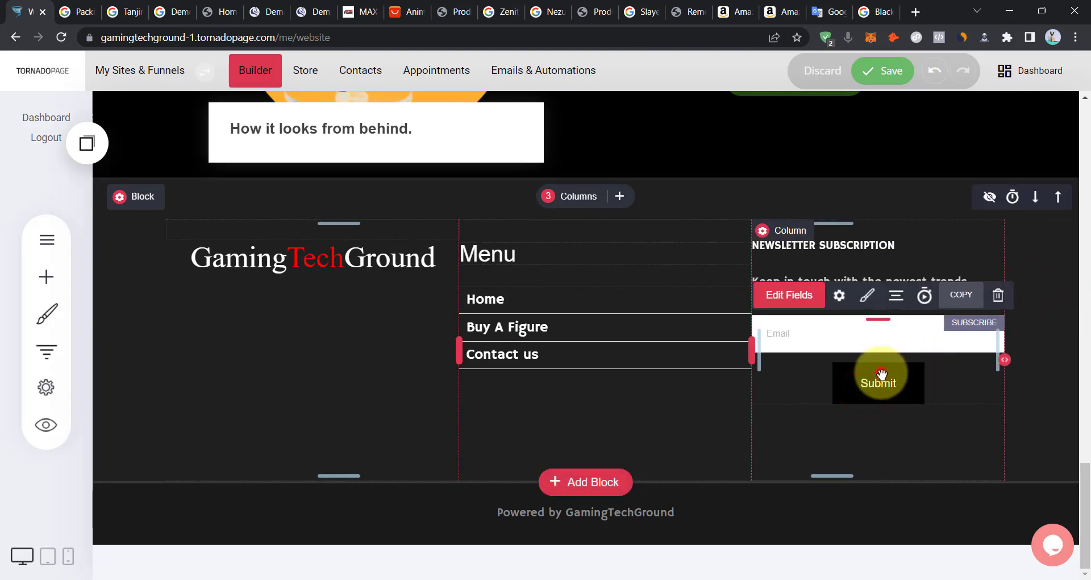
pyautogui.click(790, 298)
pyautogui.click(860, 410)
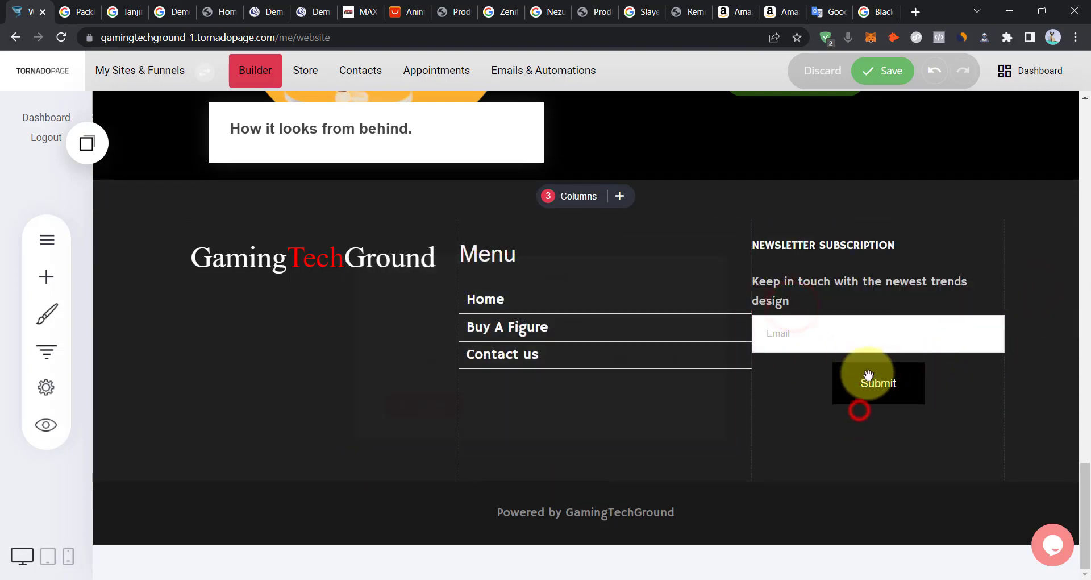
pyautogui.click(866, 295)
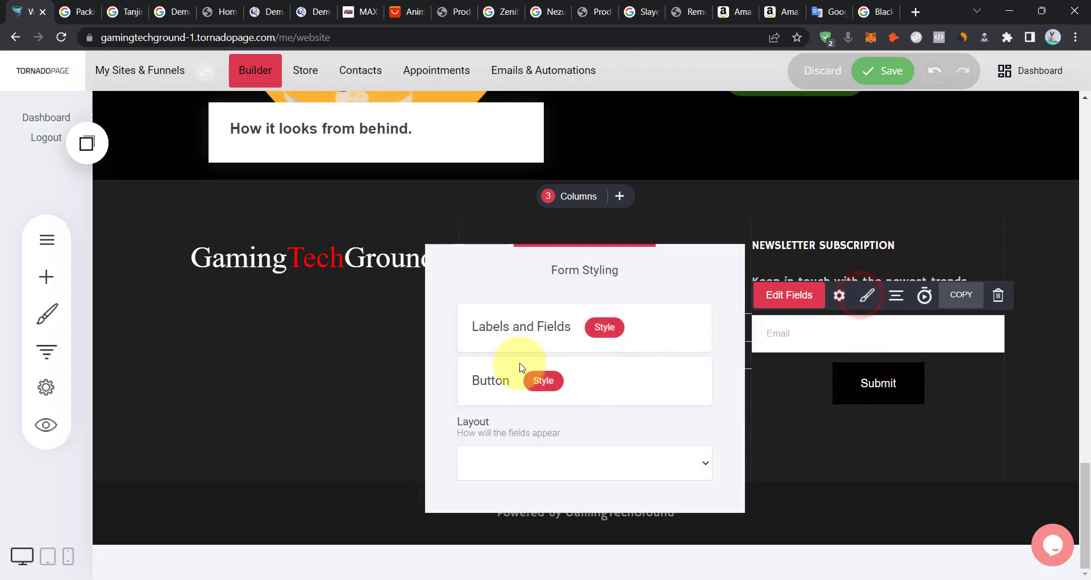
pyautogui.click(542, 379)
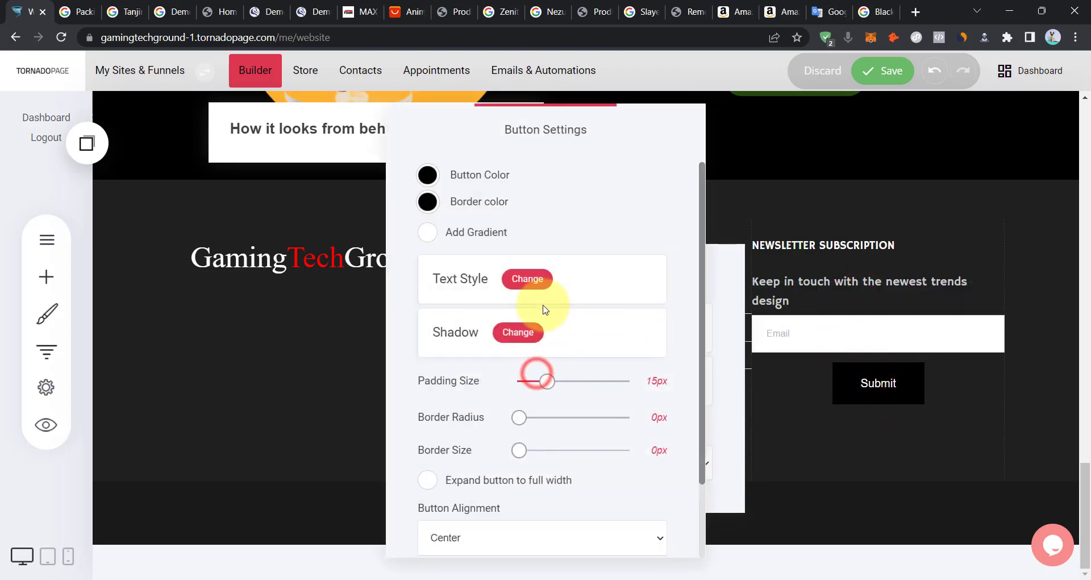
pyautogui.click(430, 181)
pyautogui.moveTo(451, 285); pyautogui.dragTo(431, 175)
pyautogui.click(578, 185)
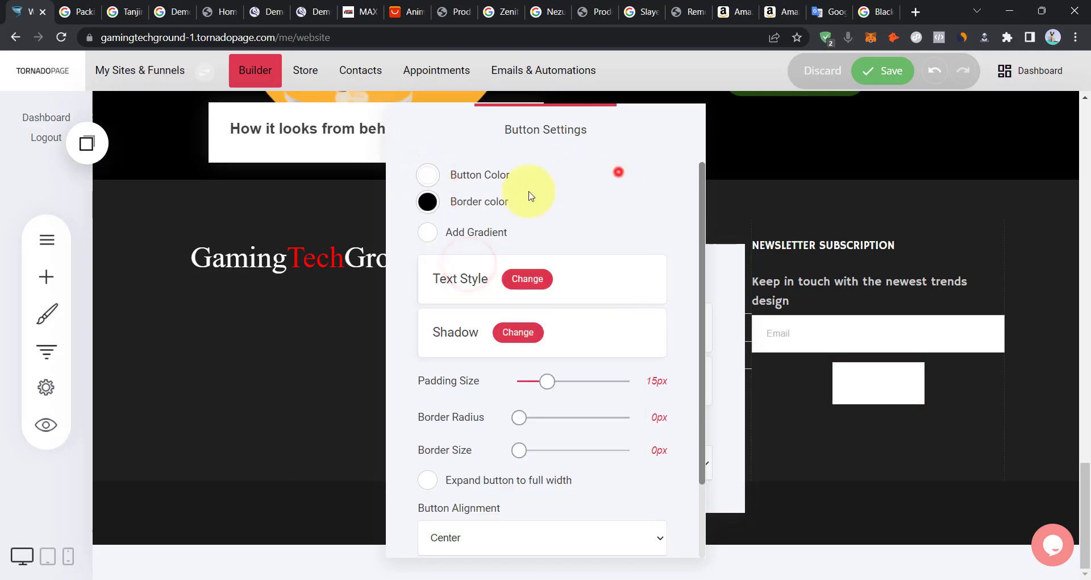
# Give the Submit button a 9 px border in dark green 18430A with a 17 px border radius.
pyautogui.click(429, 202)
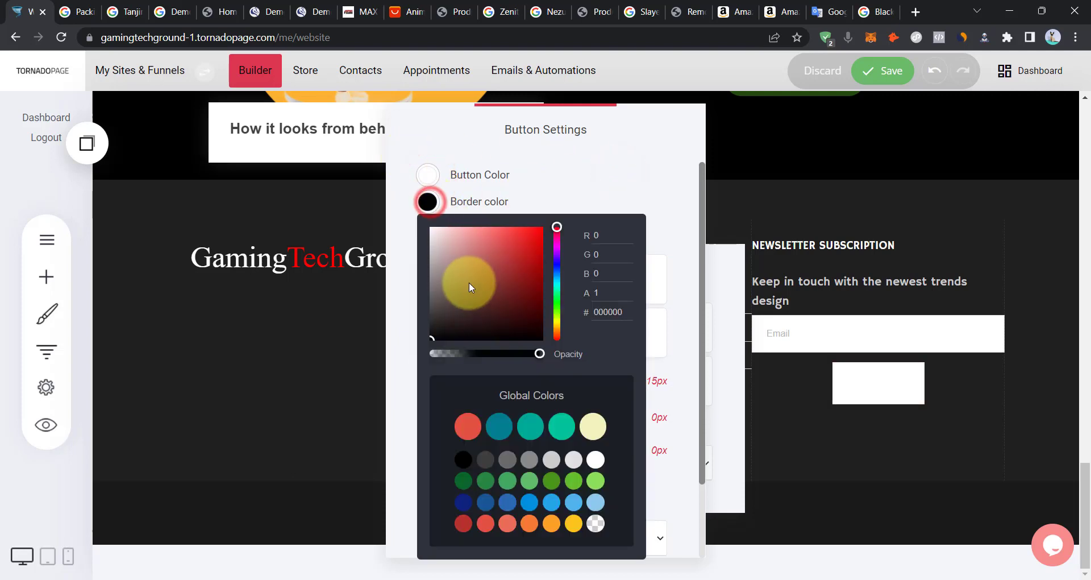
pyautogui.click(592, 188)
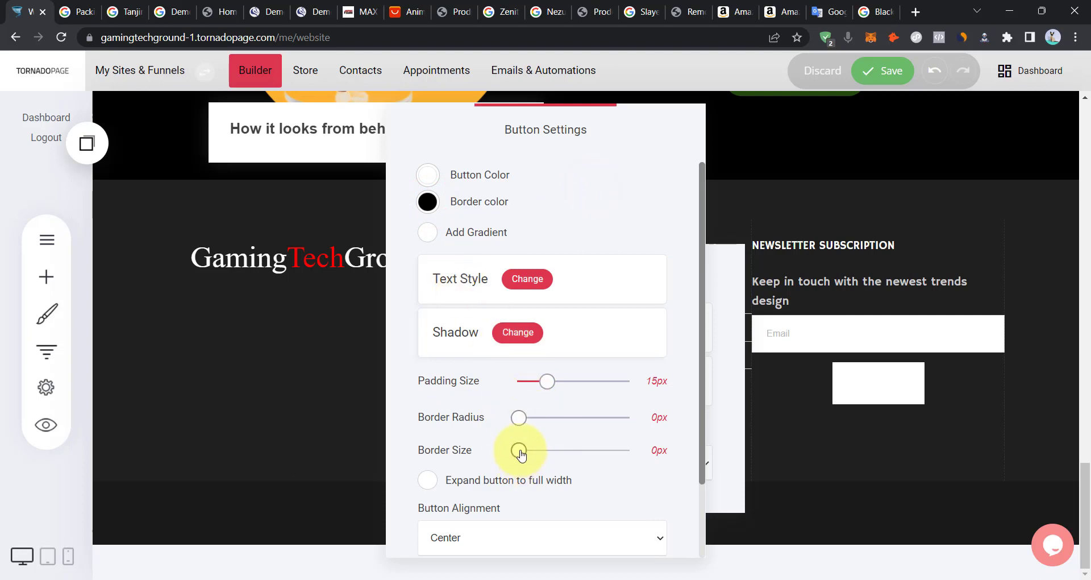
pyautogui.moveTo(522, 452); pyautogui.dragTo(537, 450)
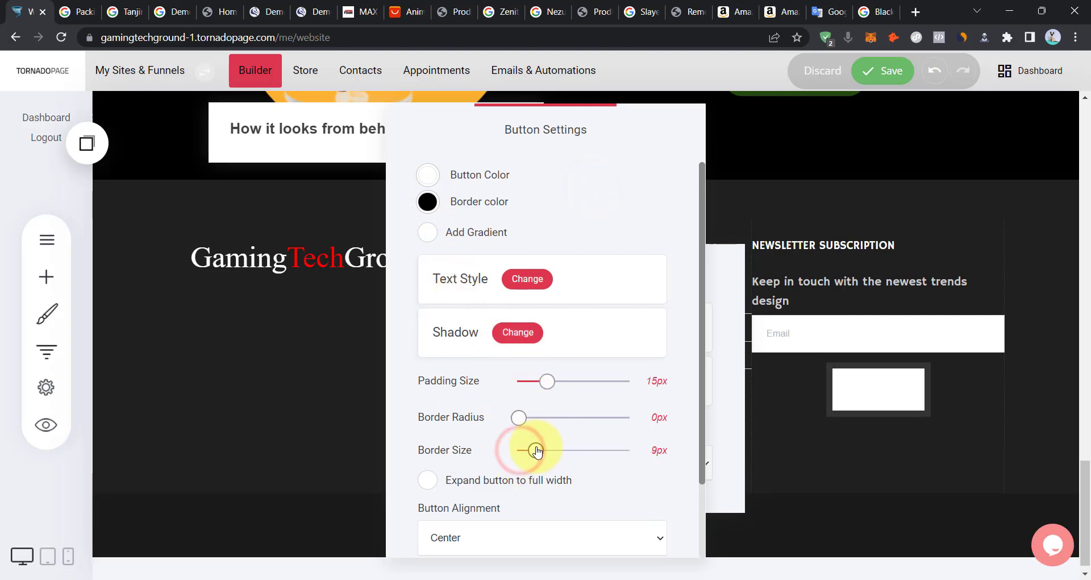
pyautogui.click(427, 203)
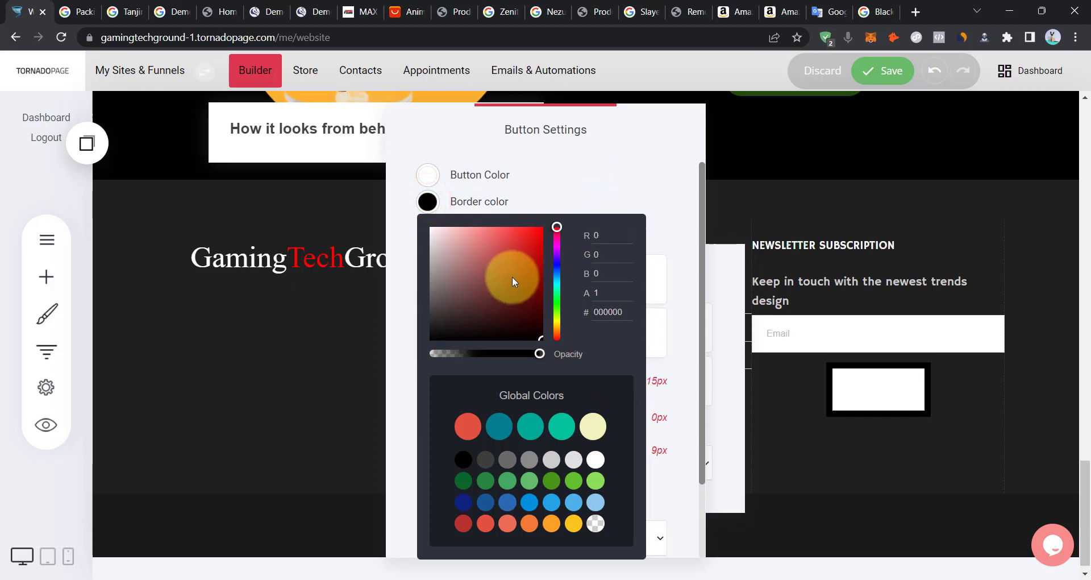
pyautogui.moveTo(556, 296); pyautogui.dragTo(556, 309)
pyautogui.click(495, 267)
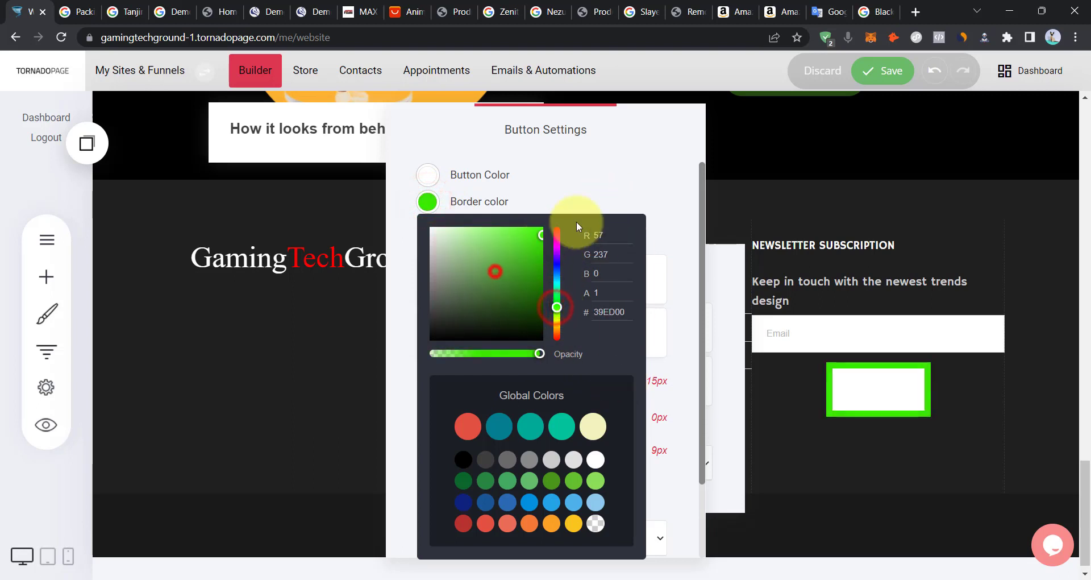
pyautogui.click(528, 307)
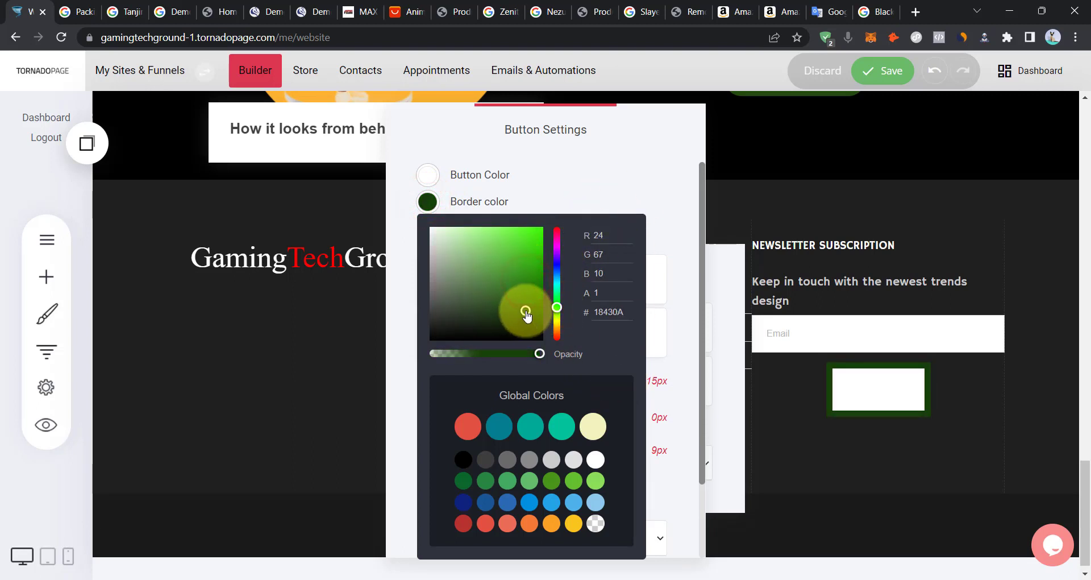
pyautogui.click(626, 179)
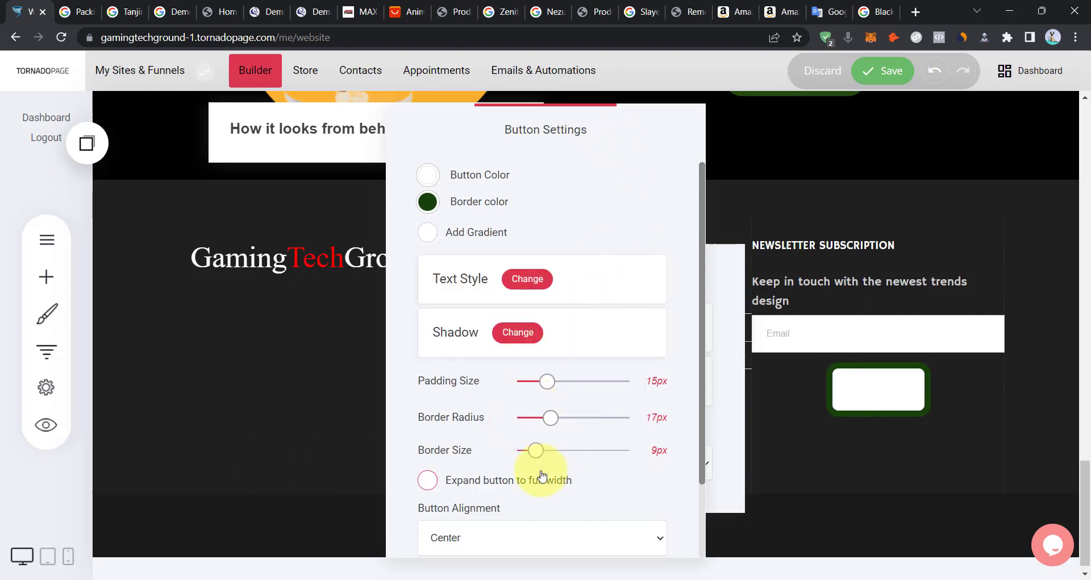
# Set the Submit button's text color to black (000000).
pyautogui.scroll(-2, 543, 475)
pyautogui.click(526, 189)
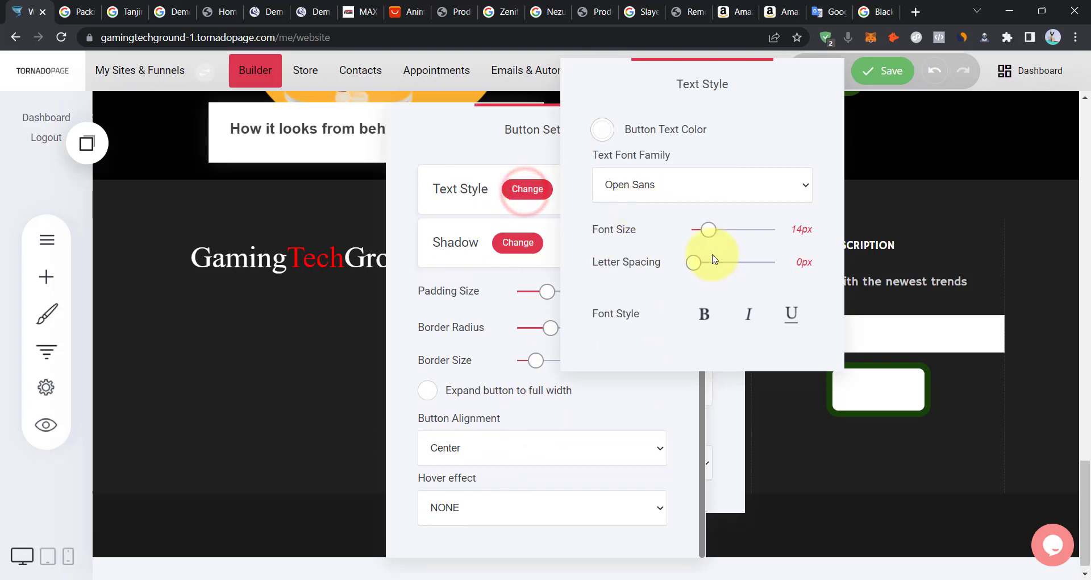
pyautogui.click(602, 130)
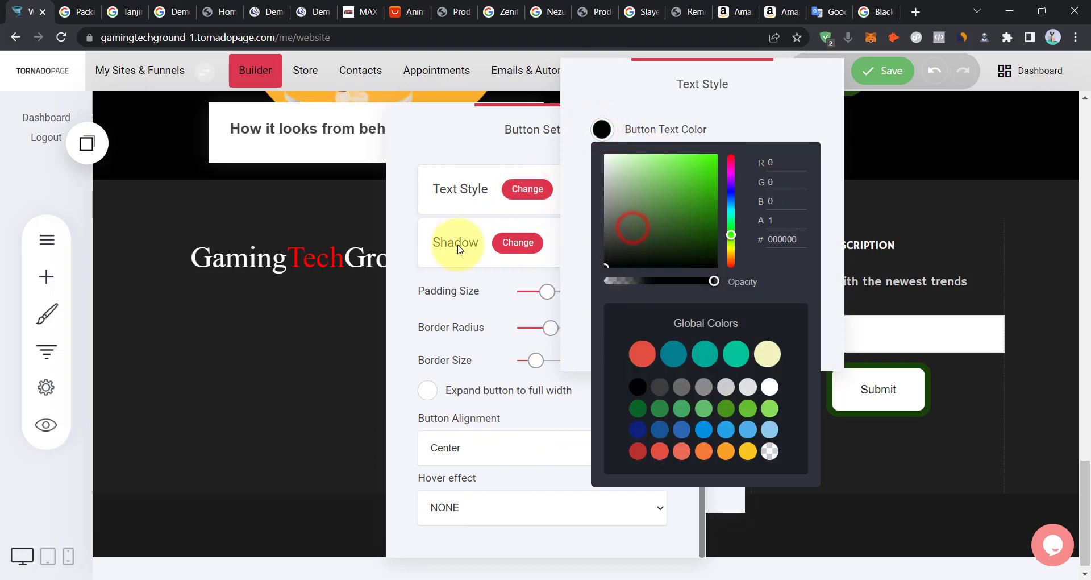
pyautogui.click(492, 307)
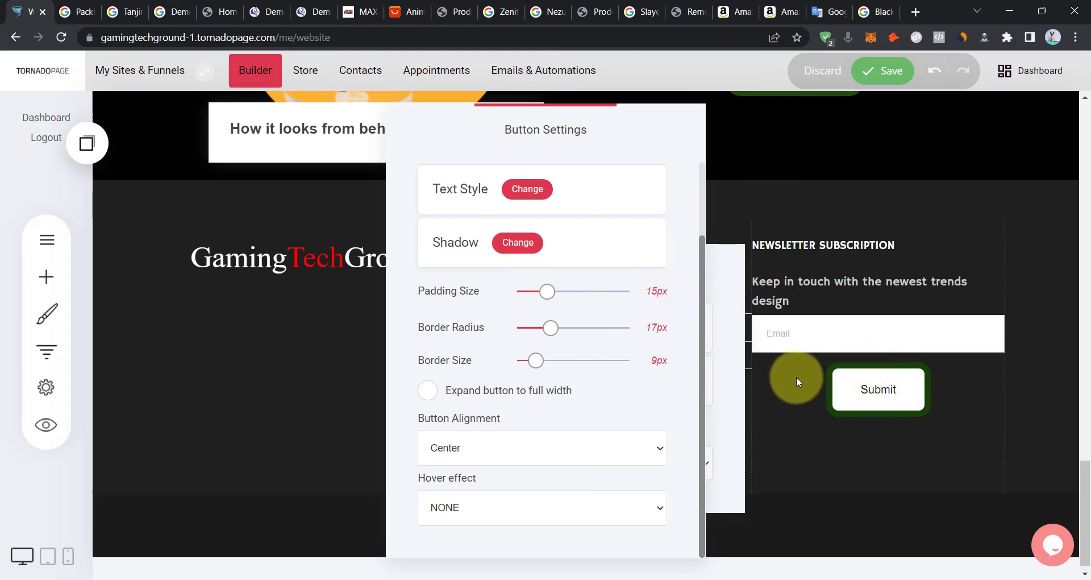
# Style the Submit button's text in bold Hammersmith One with a font size of 19 px.
pyautogui.click(528, 199)
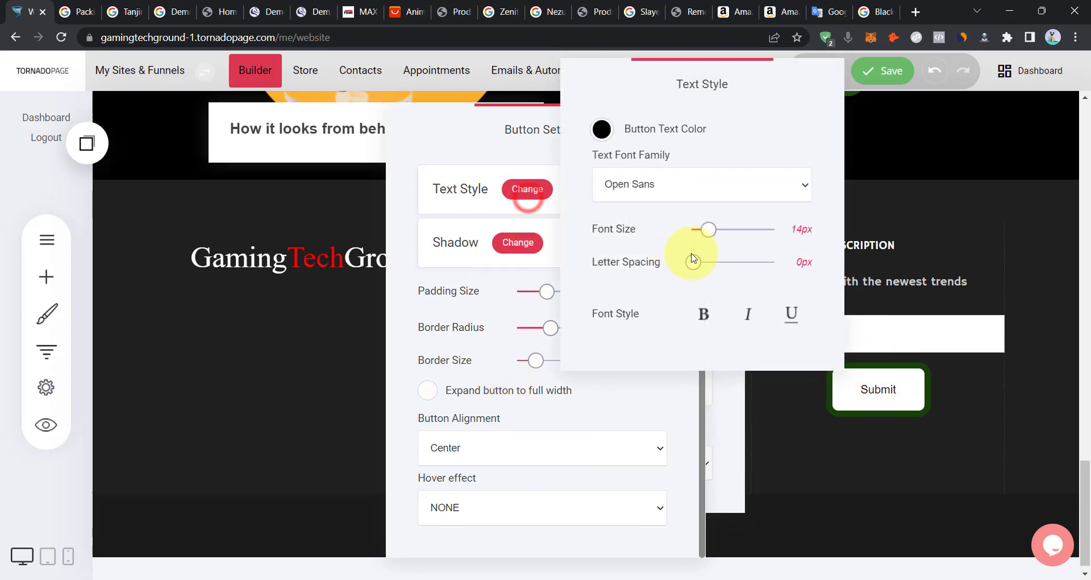
pyautogui.click(658, 179)
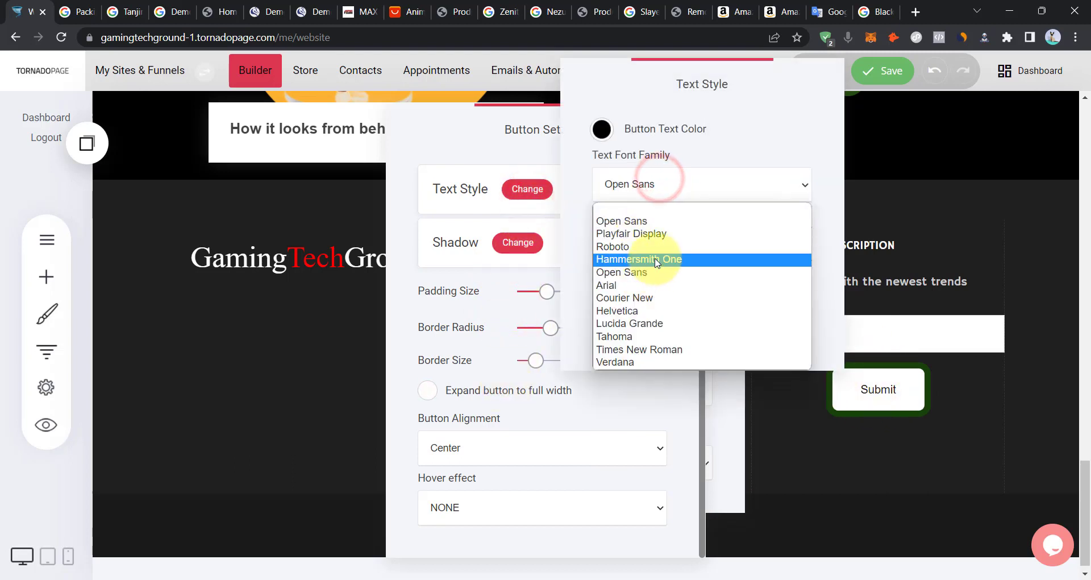
pyautogui.click(655, 258)
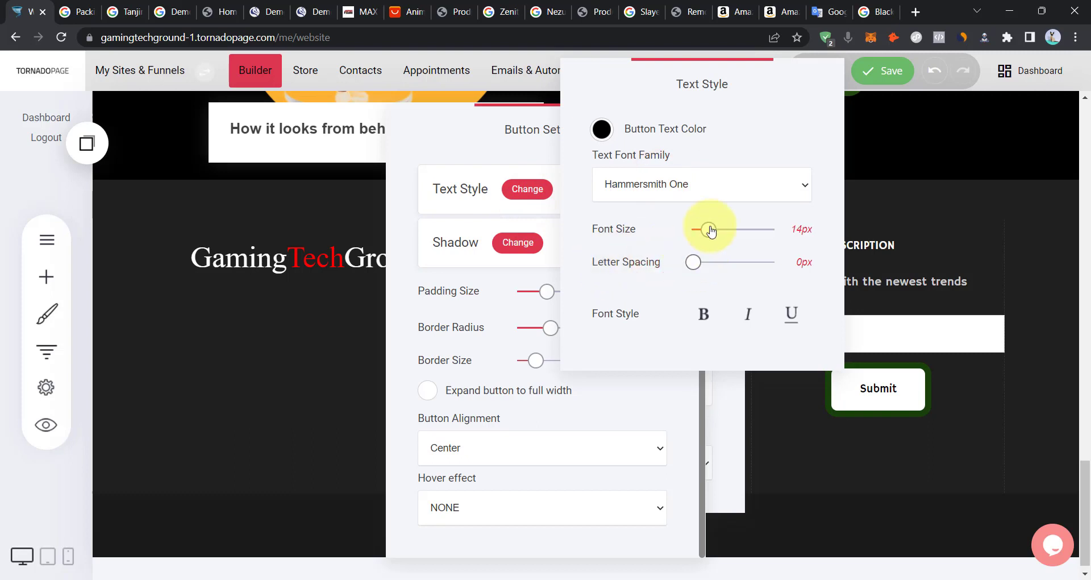
pyautogui.moveTo(708, 230); pyautogui.dragTo(714, 235)
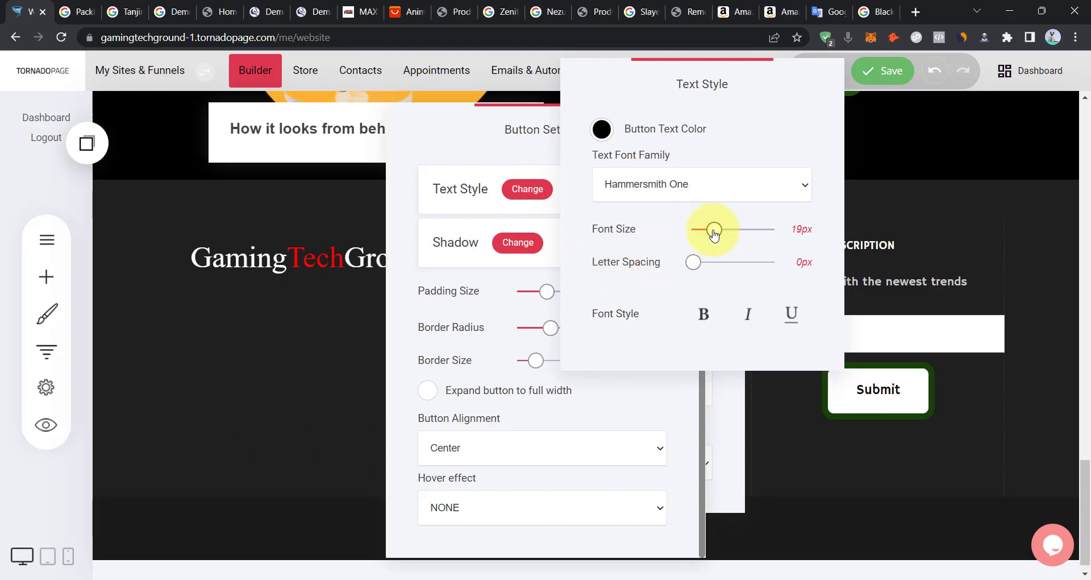
pyautogui.click(699, 328)
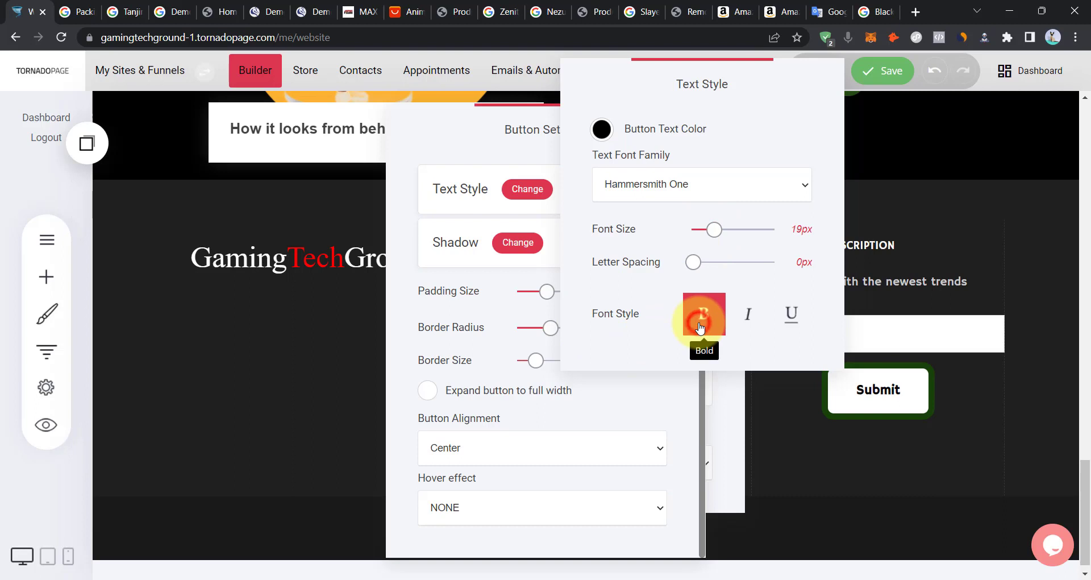
pyautogui.click(584, 475)
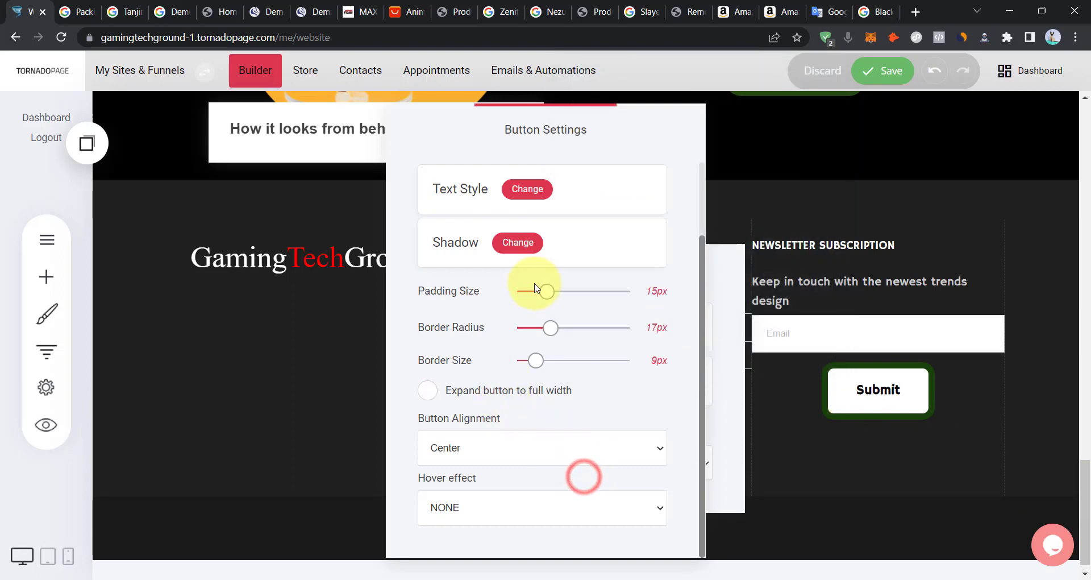
# Apply the Grow hover effect to the Submit button and close its settings.
pyautogui.scroll(2, 518, 377)
pyautogui.scroll(-2, 545, 338)
pyautogui.click(930, 444)
pyautogui.click(861, 391)
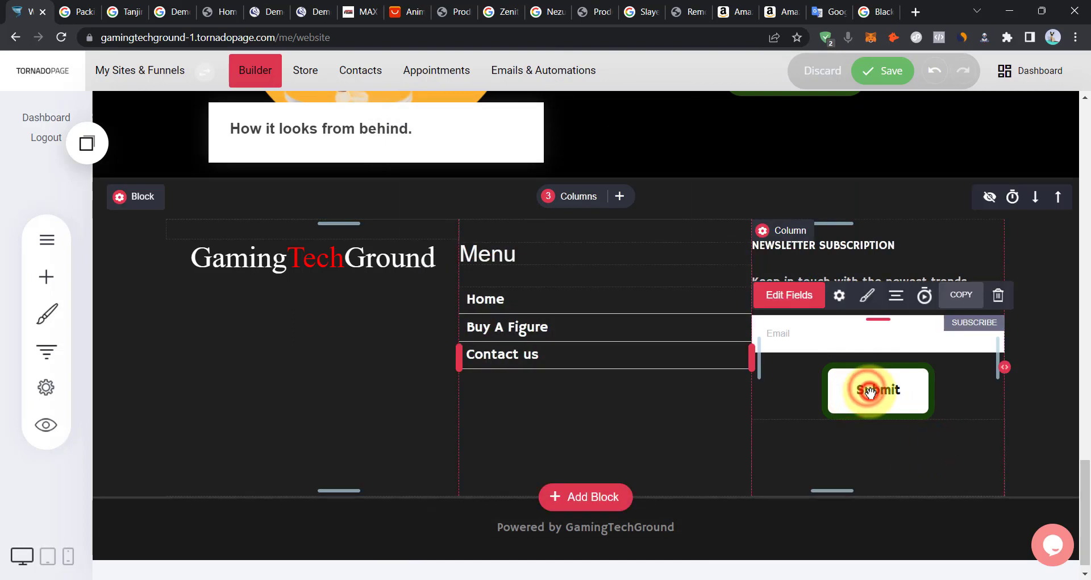
pyautogui.click(870, 391)
pyautogui.click(482, 449)
pyautogui.click(477, 506)
pyautogui.click(474, 505)
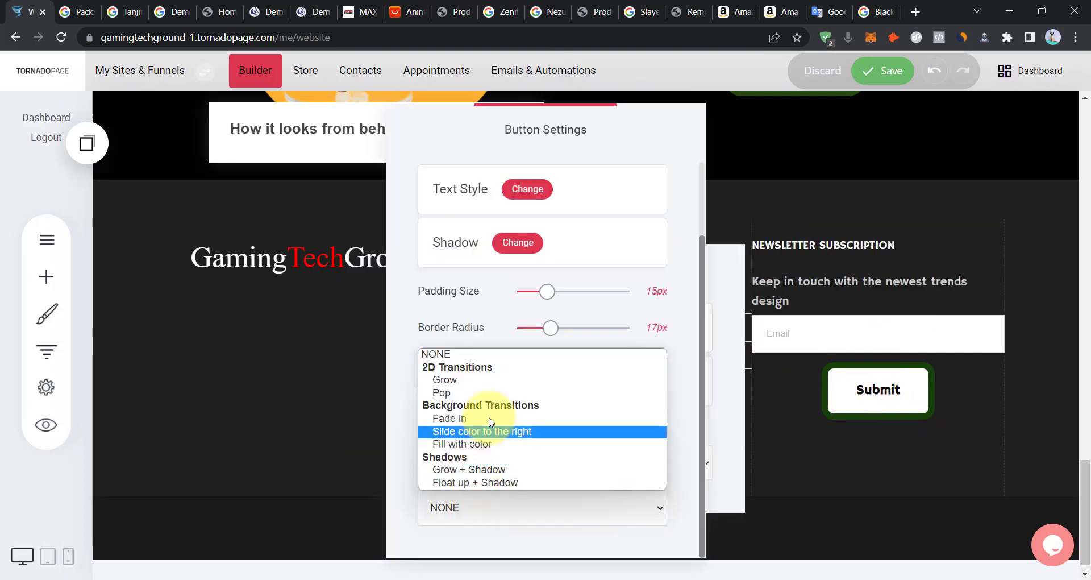
pyautogui.click(476, 379)
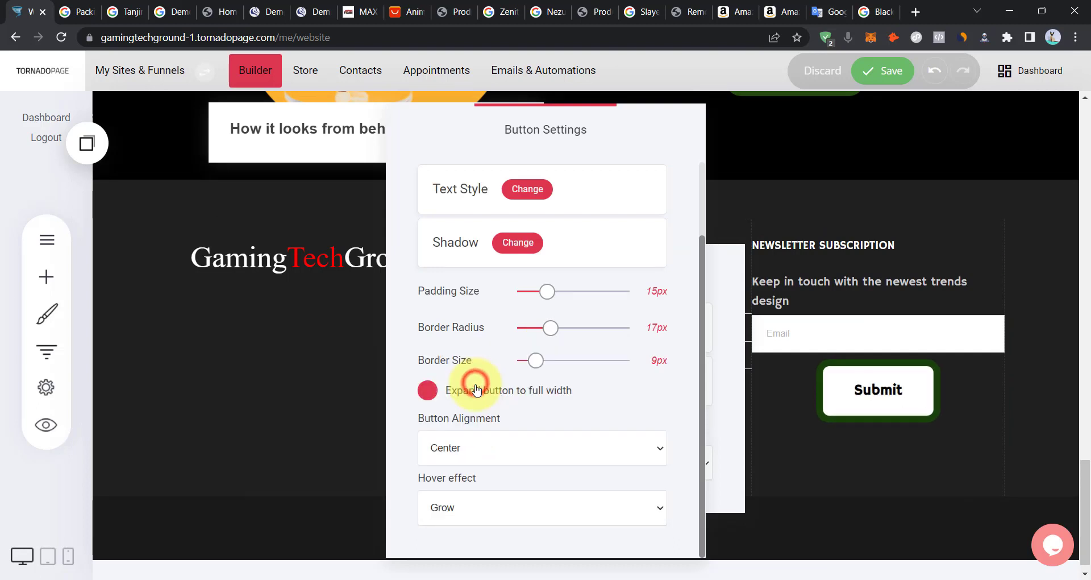
pyautogui.click(877, 388)
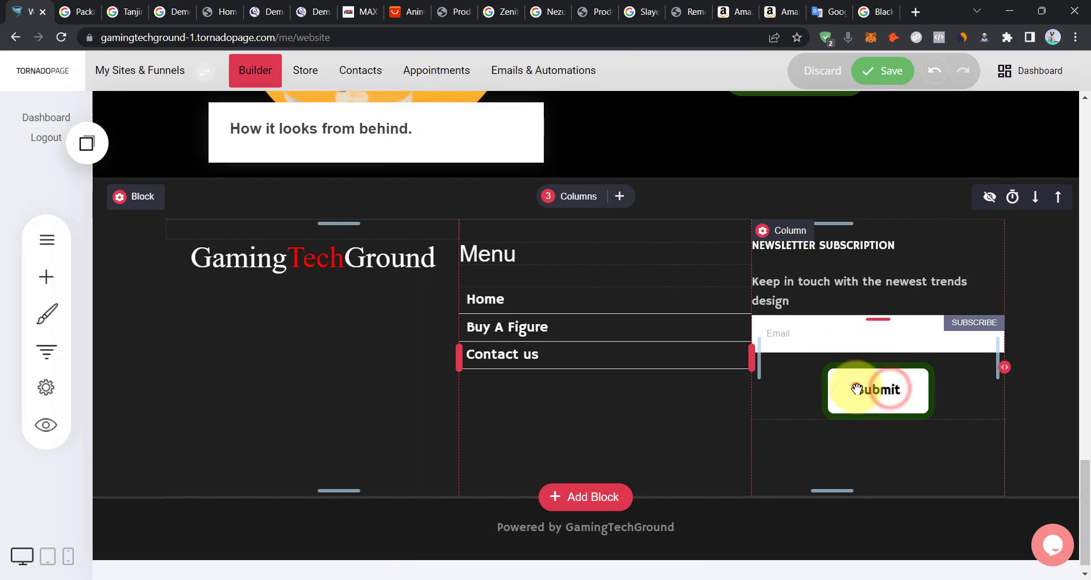
# Try to change the newsletter form's button text to Subscribe.
pyautogui.moveTo(840, 292)
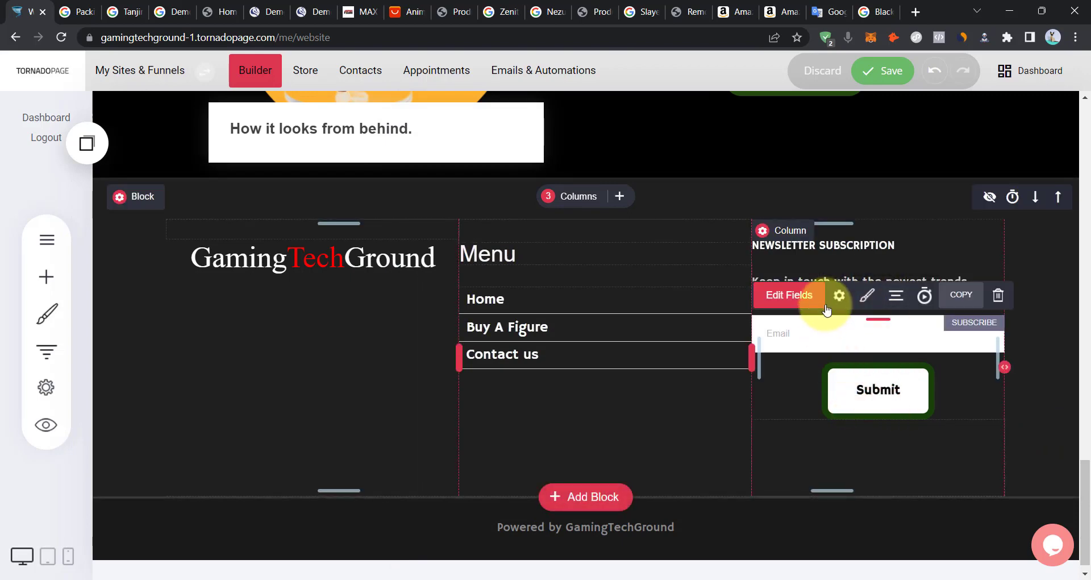
pyautogui.click(839, 295)
pyautogui.click(857, 421)
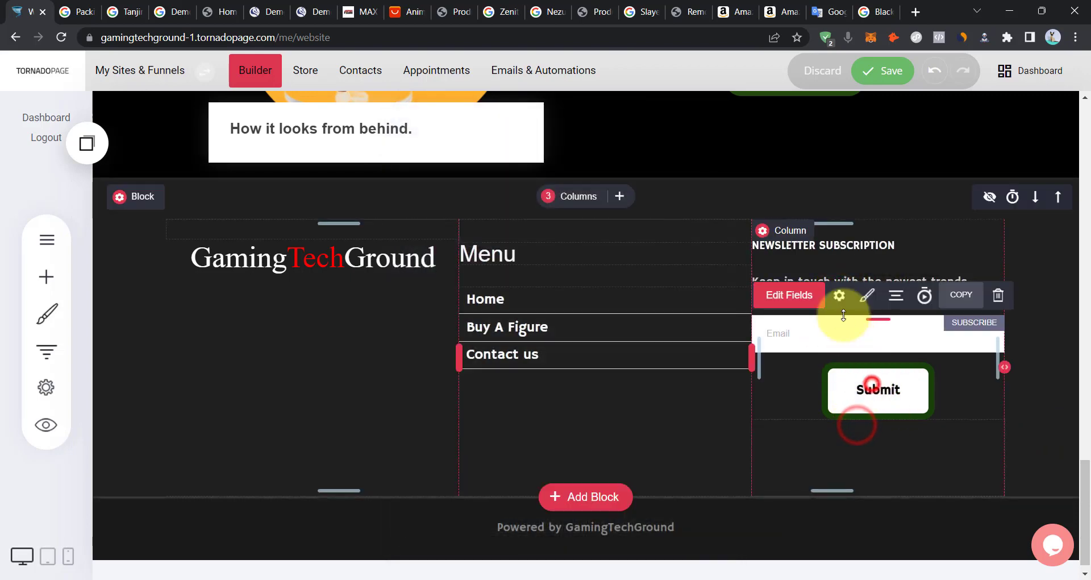
pyautogui.click(838, 295)
pyautogui.scroll(-1, 544, 362)
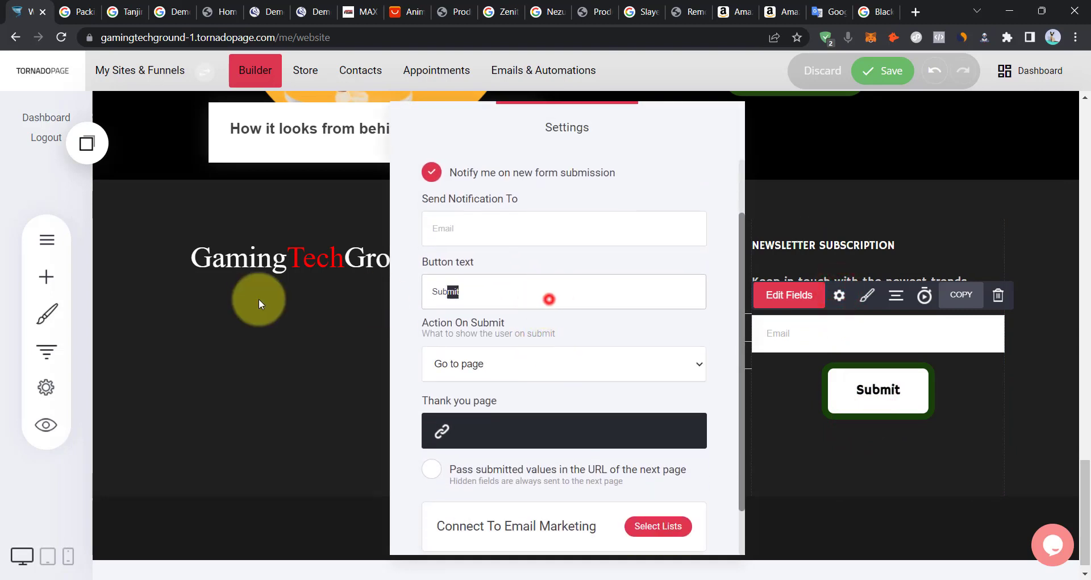
pyautogui.doubleClick(549, 299)
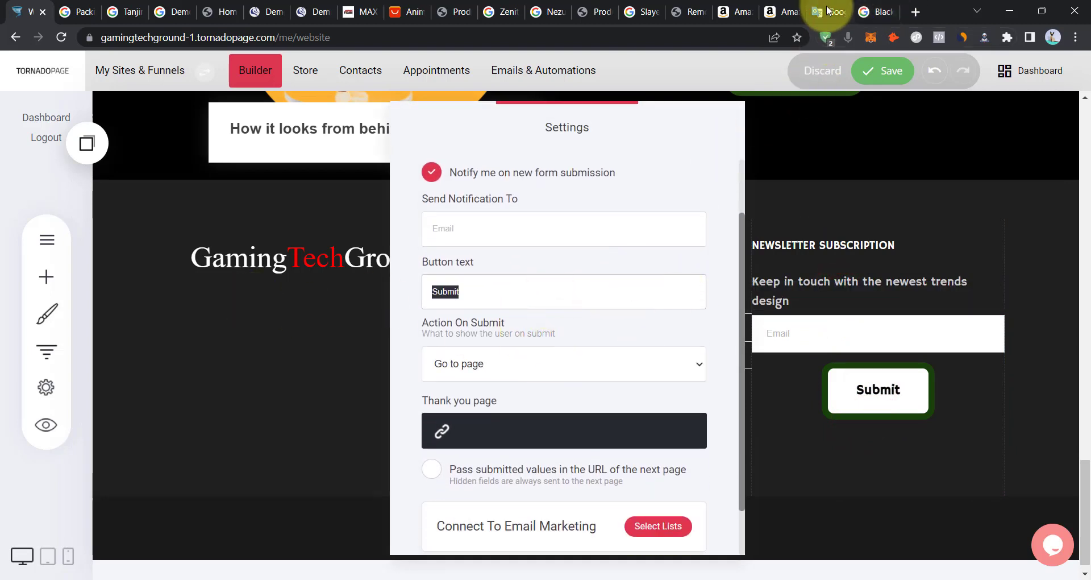
pyautogui.click(849, 38)
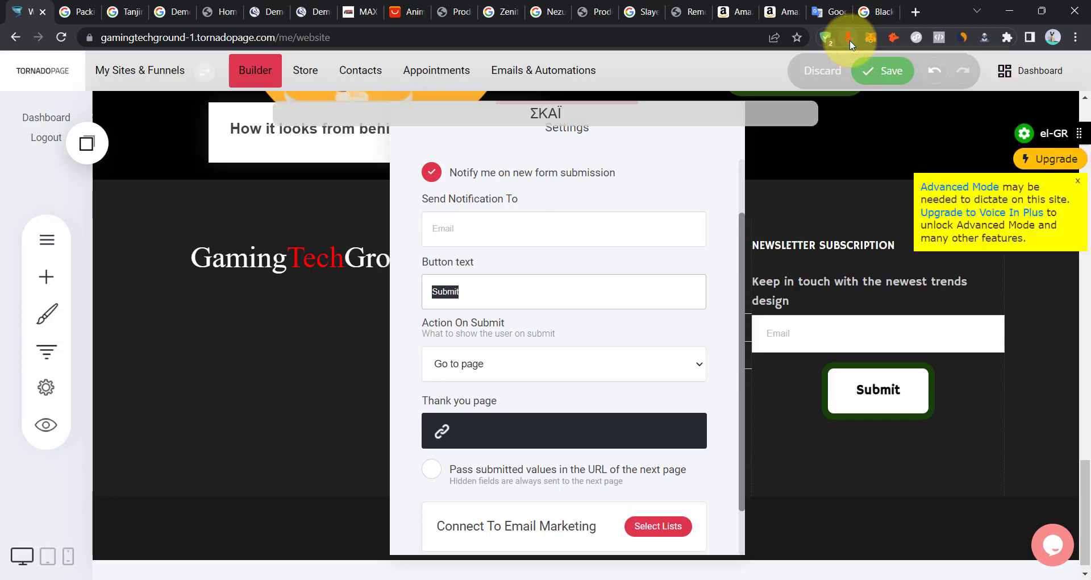
pyautogui.click(850, 40)
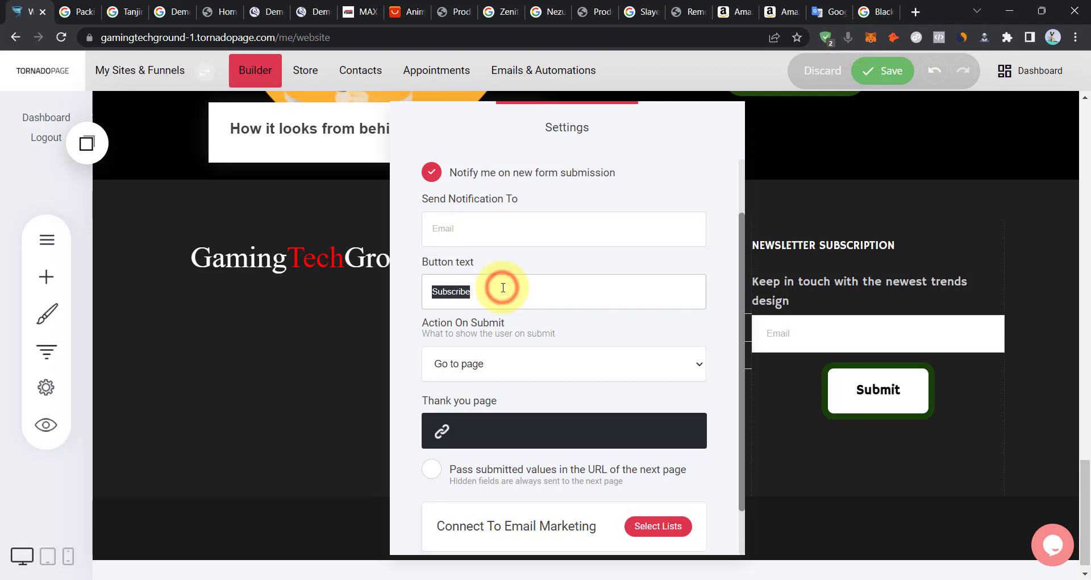
pyautogui.click(819, 346)
# Set the newsletter form's button text to Subscribe and close the form settings.
pyautogui.click(845, 392)
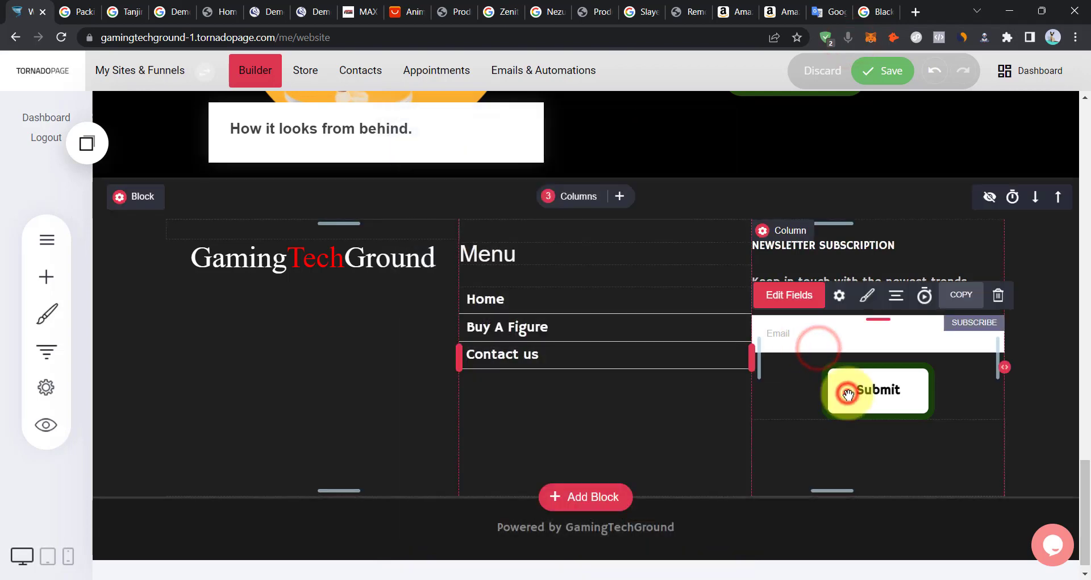
pyautogui.click(848, 390)
pyautogui.click(786, 383)
pyautogui.click(877, 390)
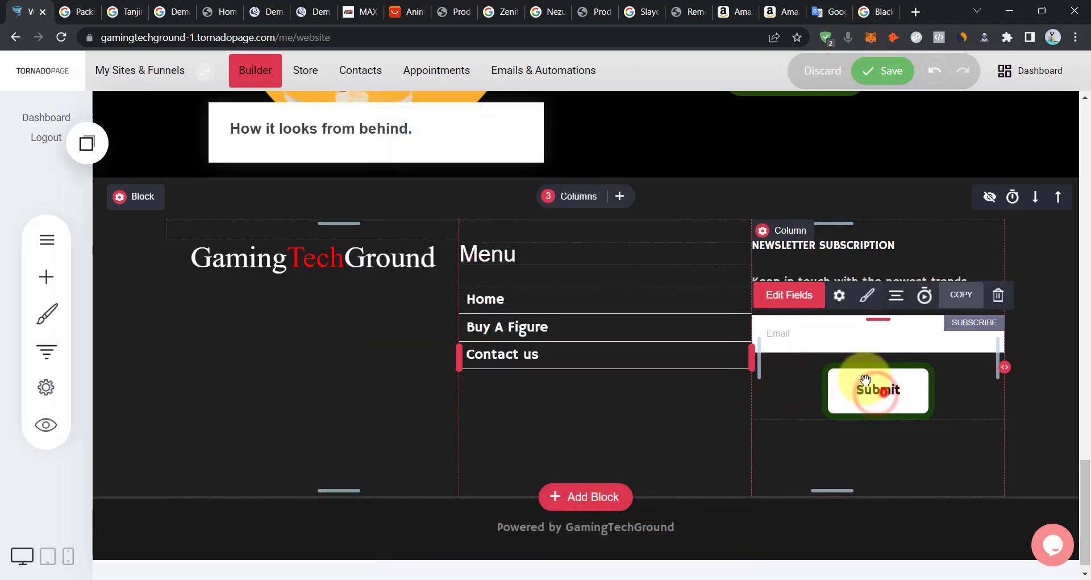
pyautogui.click(840, 295)
pyautogui.click(514, 312)
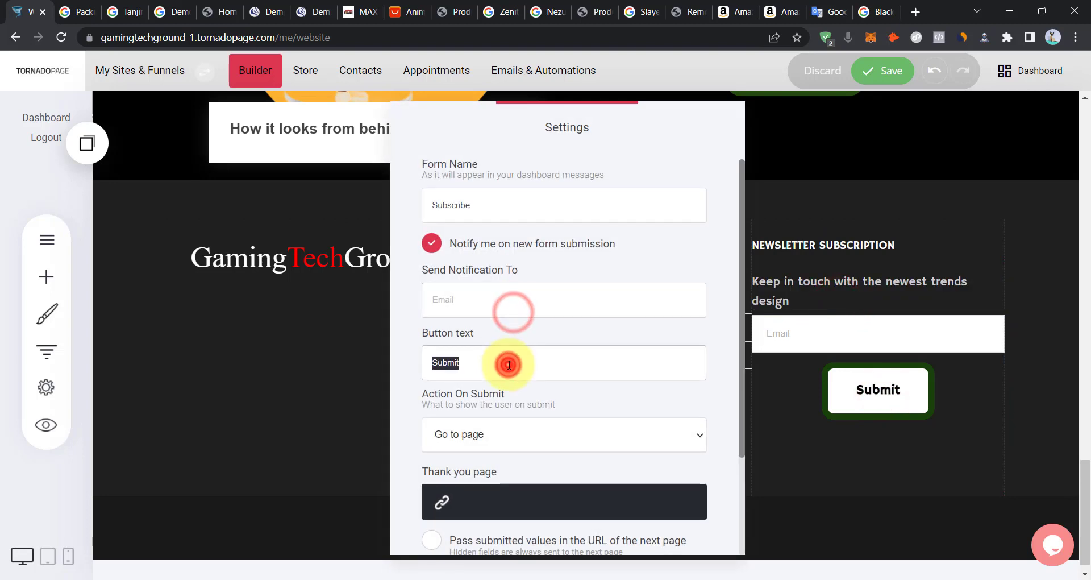
pyautogui.write('Subscribe')
pyautogui.click(933, 391)
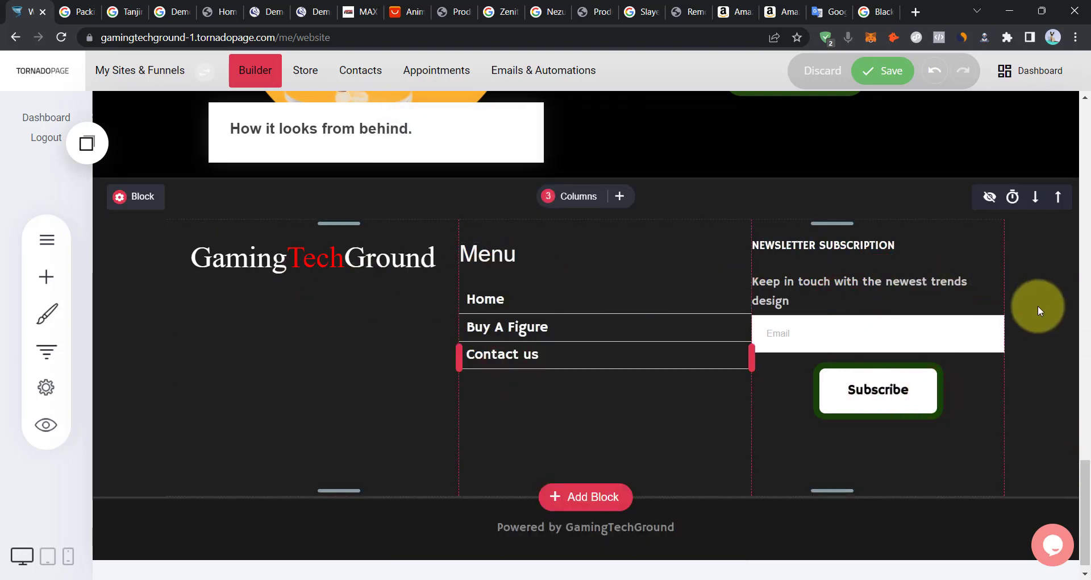
# Add a separator below the GamingTechGround logo in the footer and color it white.
pyautogui.click(46, 276)
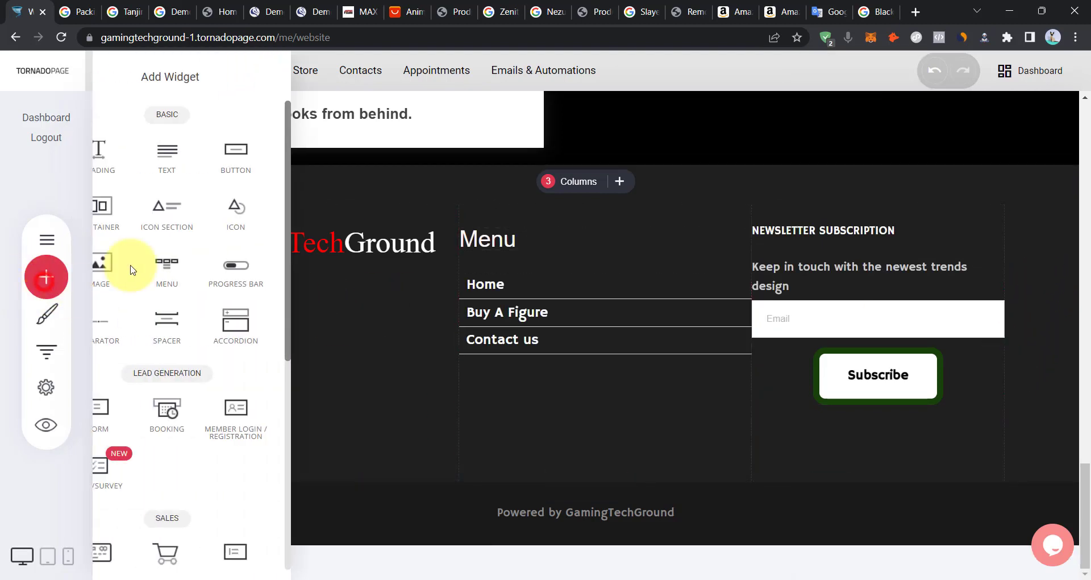
pyautogui.moveTo(121, 304); pyautogui.dragTo(359, 290)
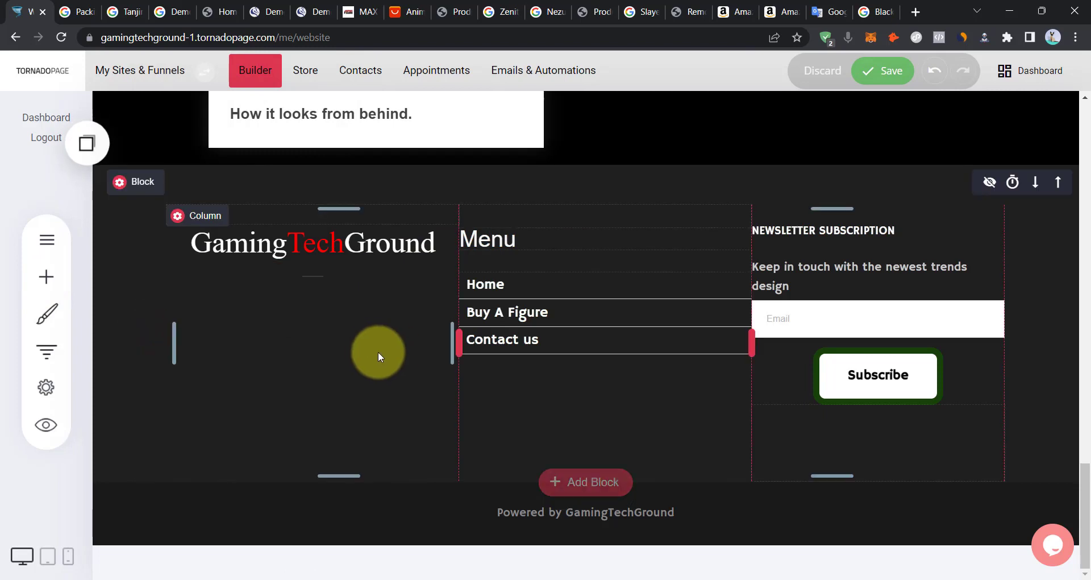
pyautogui.click(507, 328)
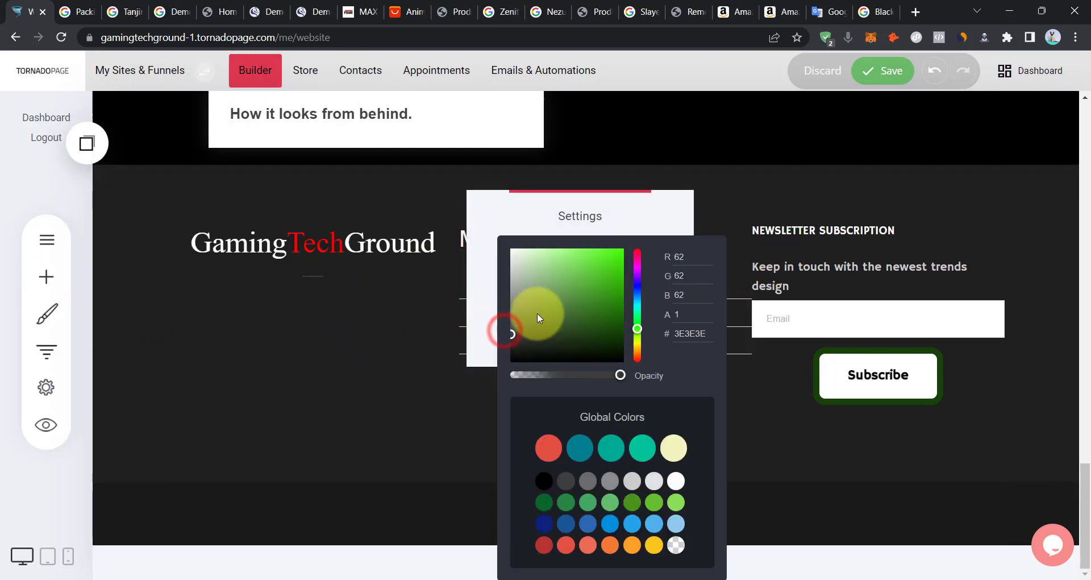
pyautogui.click(336, 303)
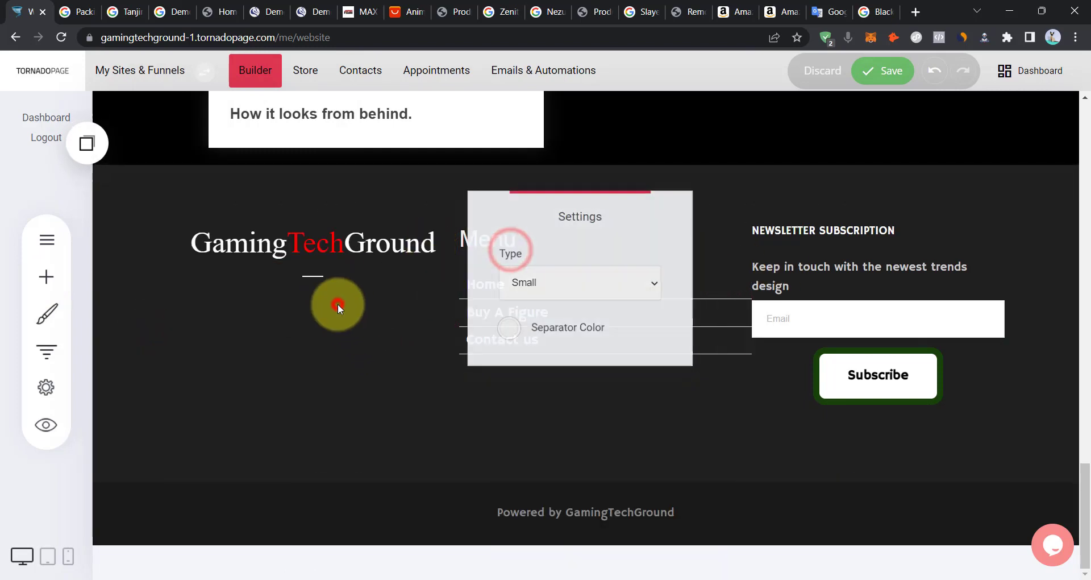
# Set the type of the separator under the footer logo to Full Width.
pyautogui.click(310, 284)
pyautogui.click(311, 278)
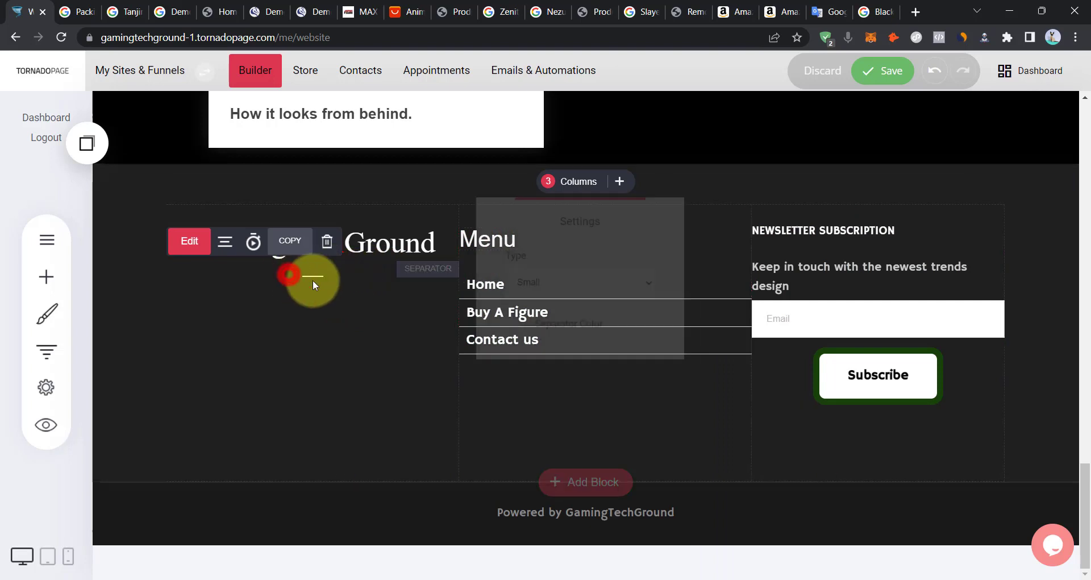
pyautogui.click(549, 283)
pyautogui.click(550, 320)
pyautogui.click(244, 322)
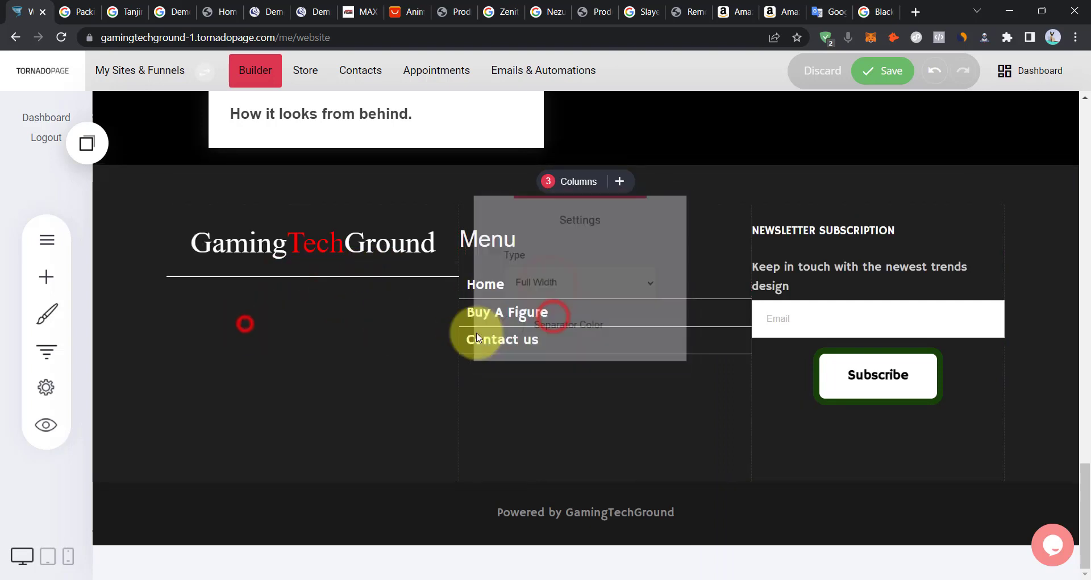
# Add a text widget below the footer logo's separator and clear its placeholder text.
pyautogui.click(28, 280)
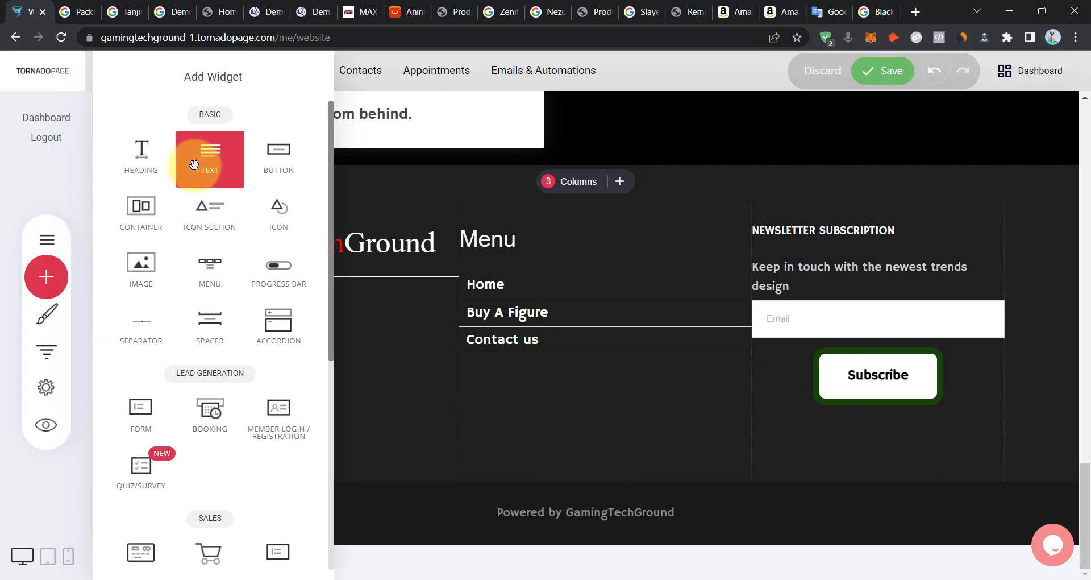
pyautogui.moveTo(198, 165); pyautogui.dragTo(341, 336)
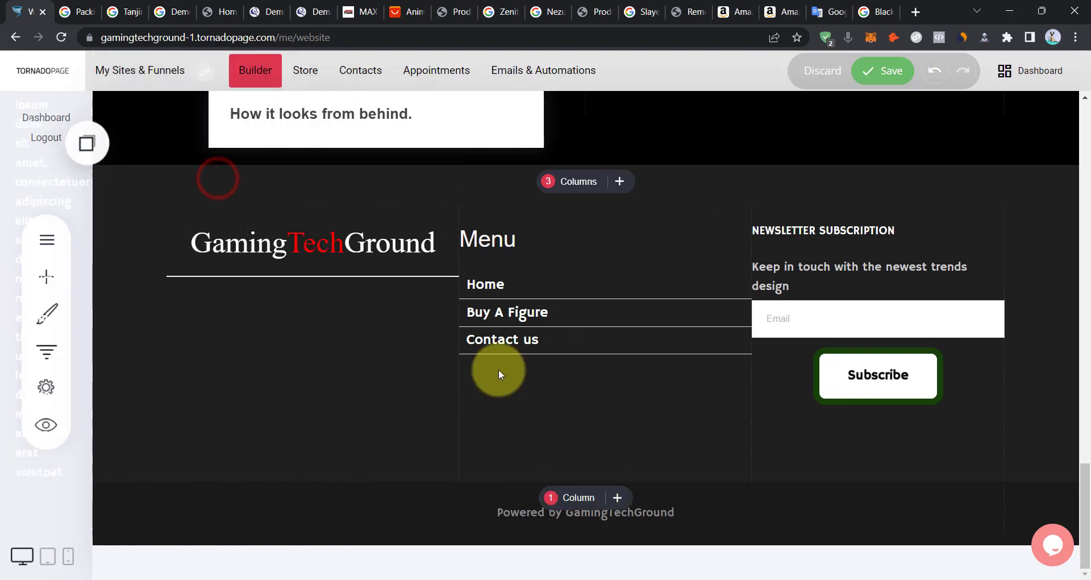
pyautogui.click(263, 330)
pyautogui.tripleClick(261, 354)
pyautogui.press('BackSpace')
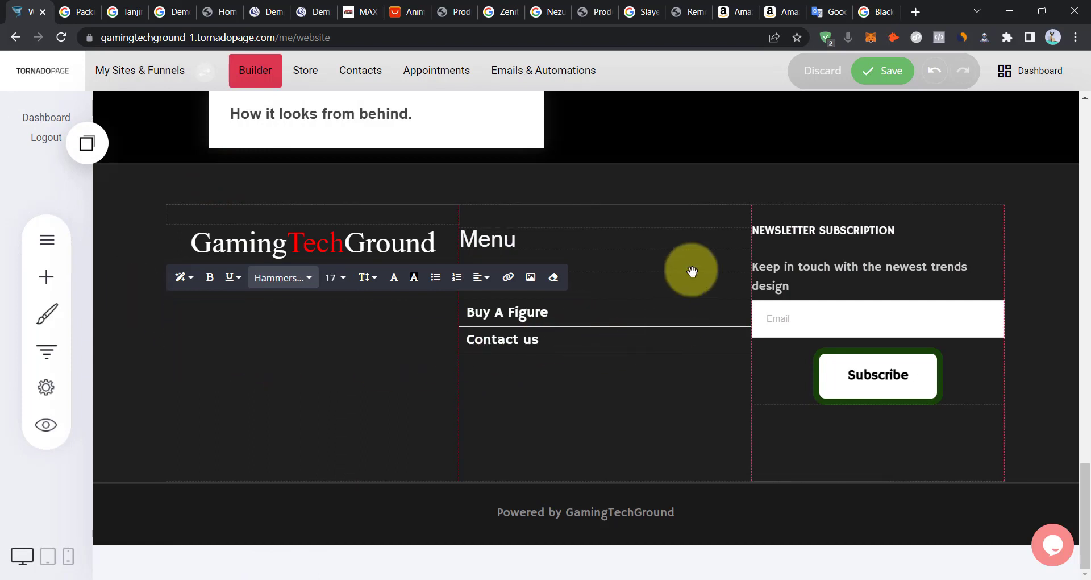
# Switch to Google Translate, dictate the Greek message about fast order shipping and contact for problems, and copy its English translation.
pyautogui.click(830, 11)
pyautogui.click(113, 292)
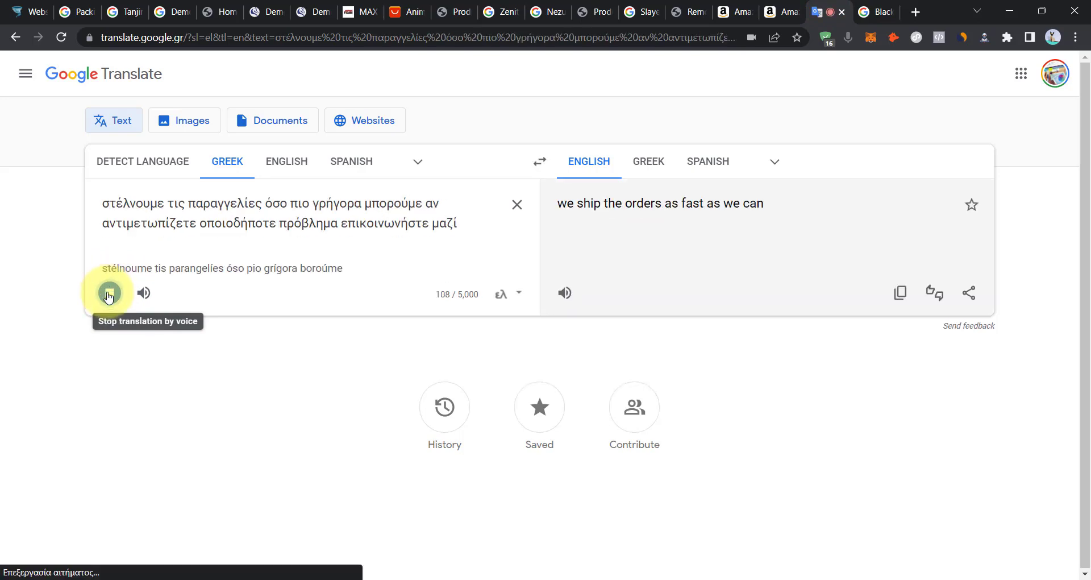
pyautogui.click(108, 295)
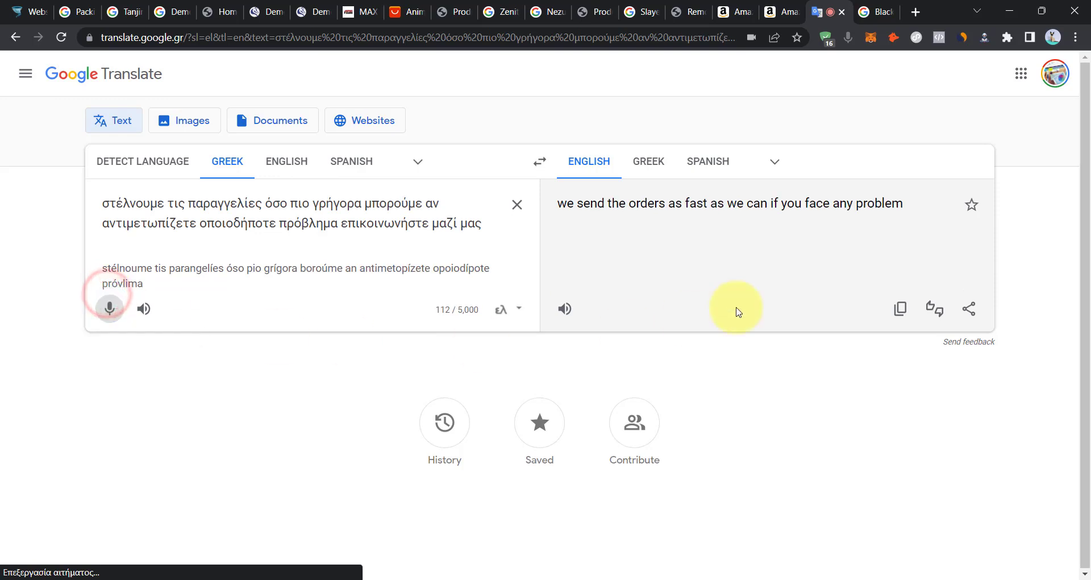
pyautogui.click(899, 309)
# Back in Tornadopage, make the footer text read "We ship the orders as fast as we can! If you face any problem contact us!".
pyautogui.click(29, 11)
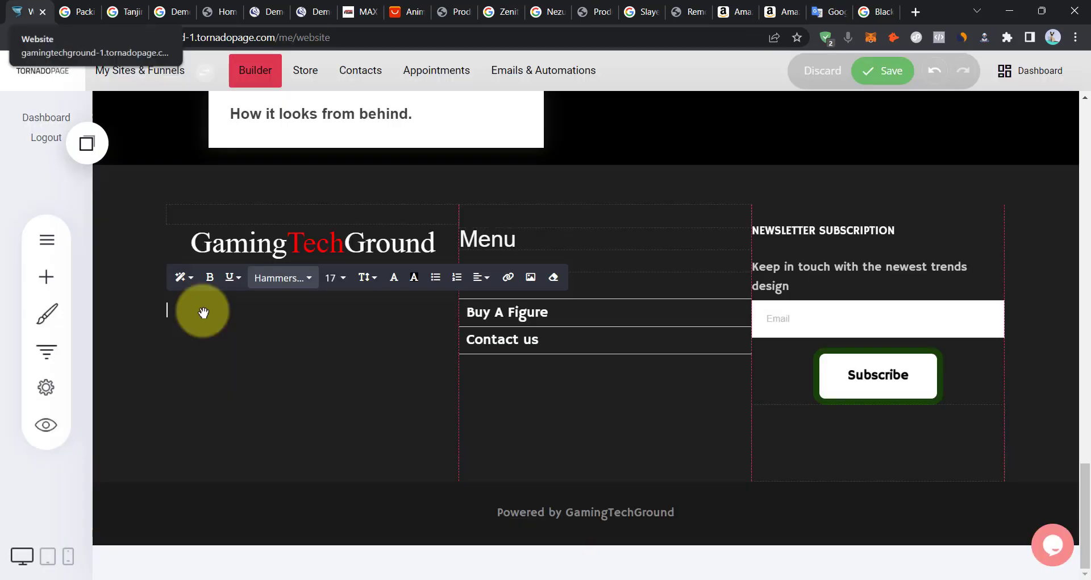
pyautogui.write('we ship the orders as fast as we can if you face any problem contact us')
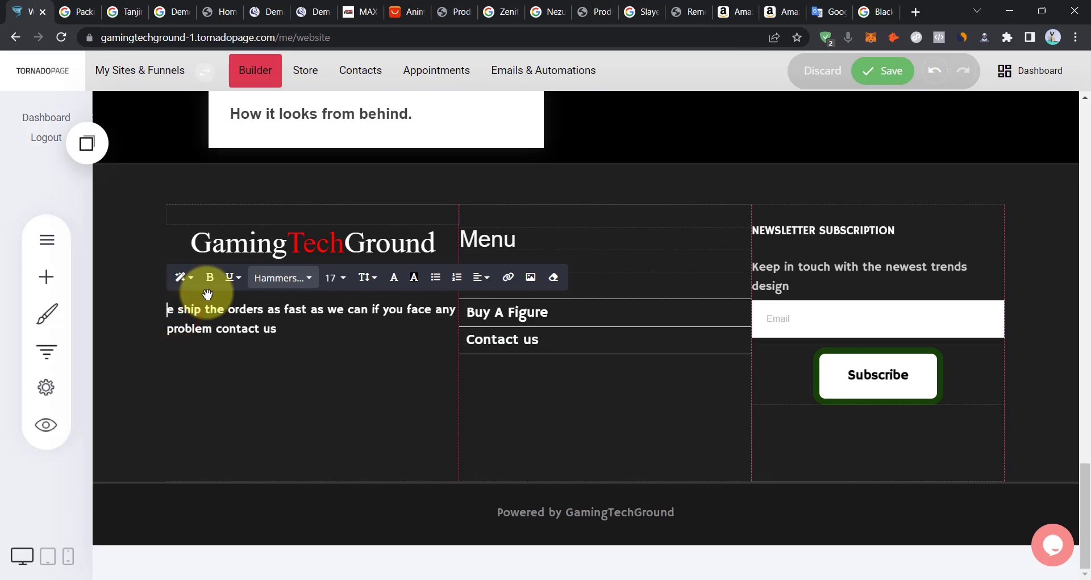
pyautogui.write('W')
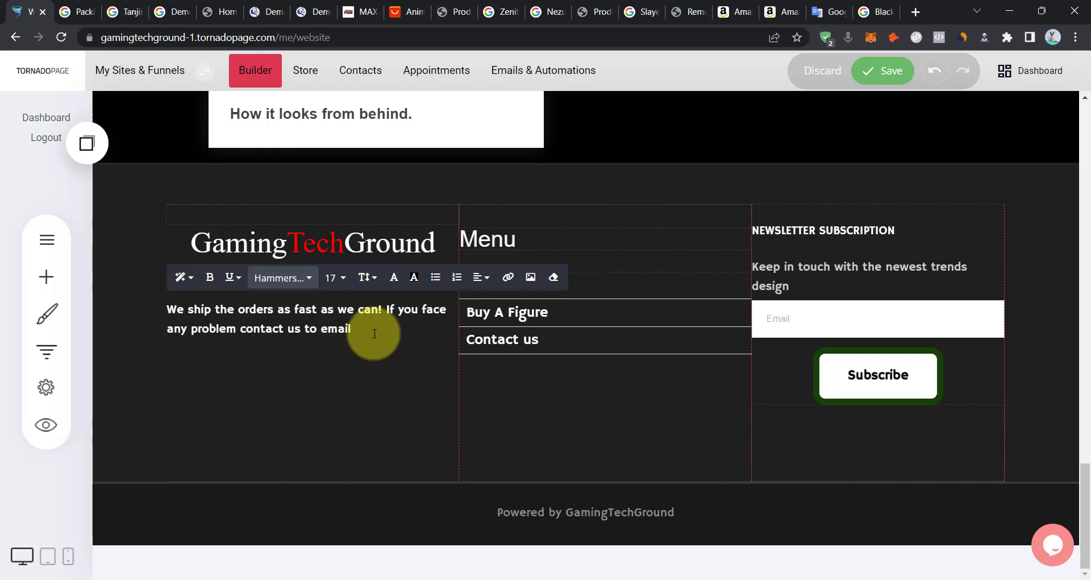
pyautogui.press('BackSpace')
pyautogui.press('BackSpace')
pyautogui.press('BackSpace')
pyautogui.press('BackSpace')
pyautogui.press('BackSpace')
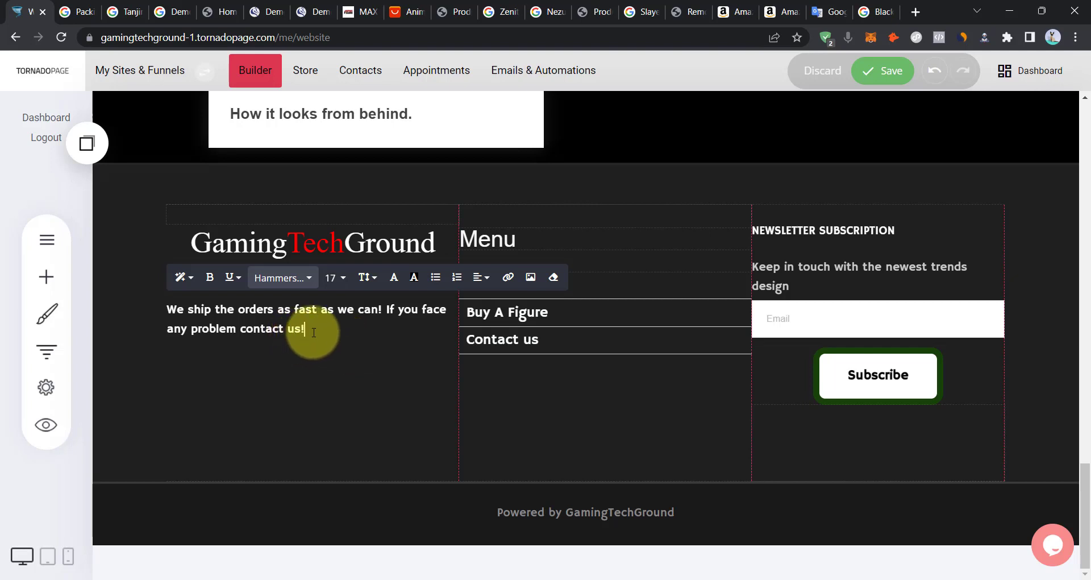
pyautogui.click(313, 364)
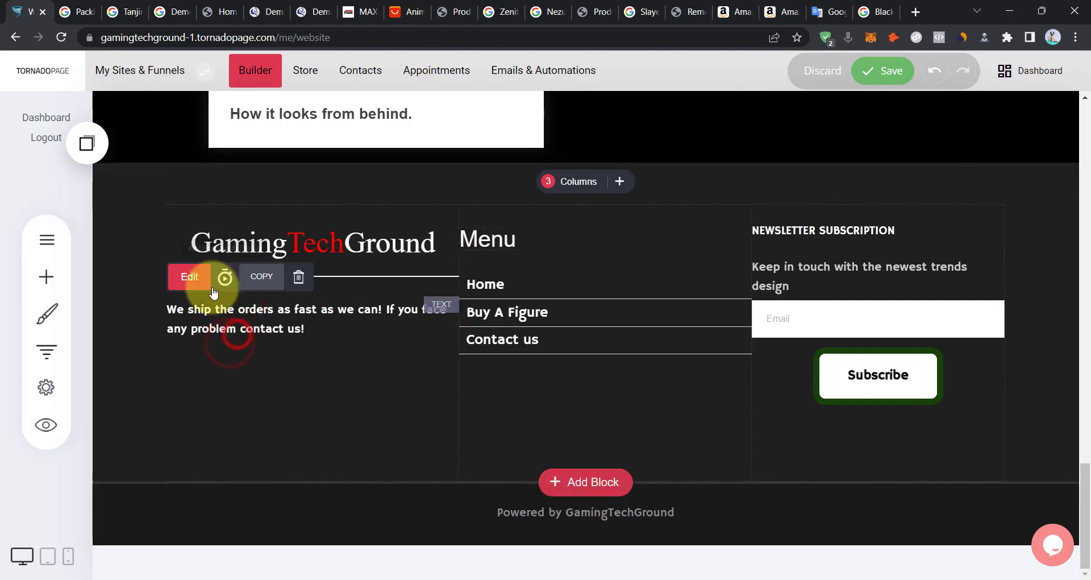
# Center the shipping message under the footer logo and save the page.
pyautogui.click(213, 319)
pyautogui.tripleClick(214, 320)
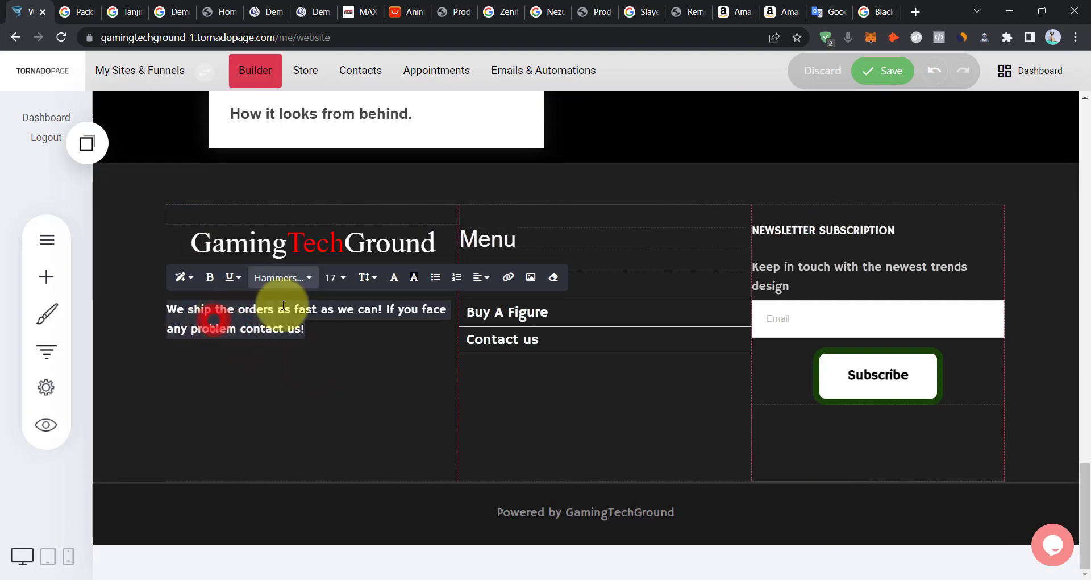
pyautogui.click(475, 278)
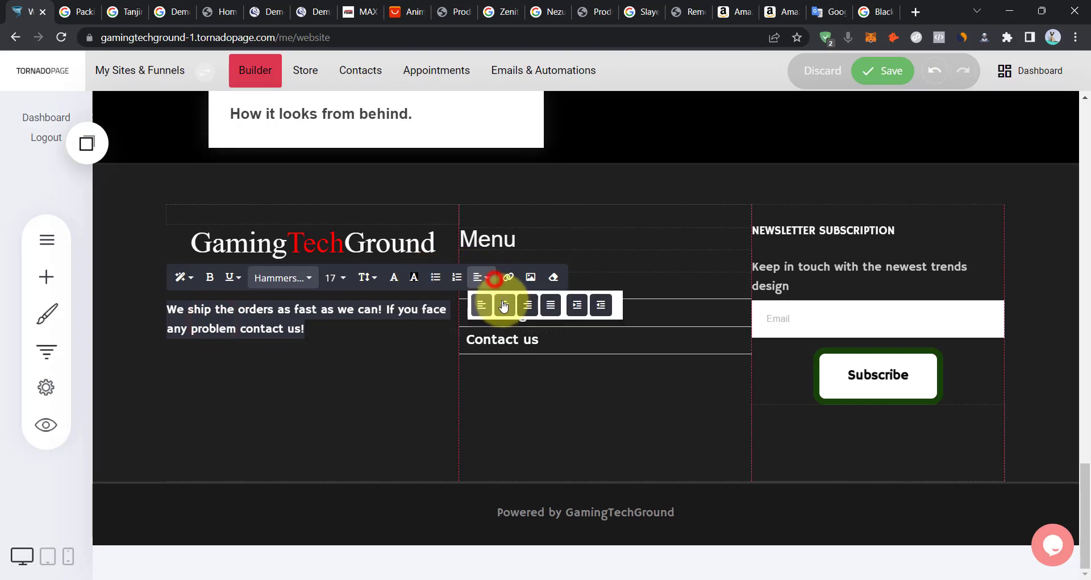
pyautogui.click(503, 310)
pyautogui.click(407, 344)
pyautogui.click(868, 72)
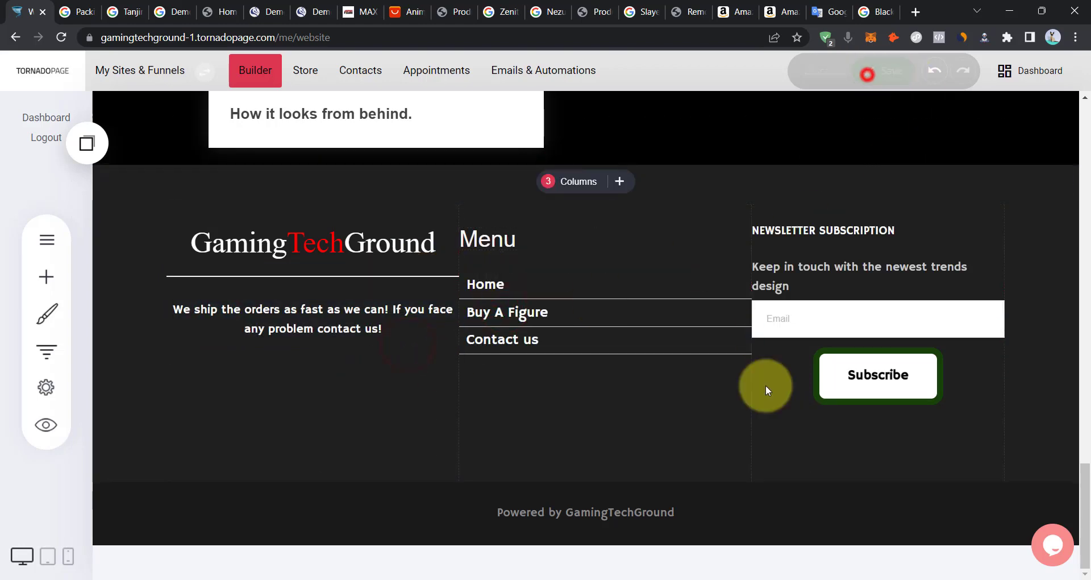
# Reload the site preview and examine the home page down to the footer, including the Send Us Message popup.
pyautogui.moveTo(1083, 520); pyautogui.dragTo(1089, 420)
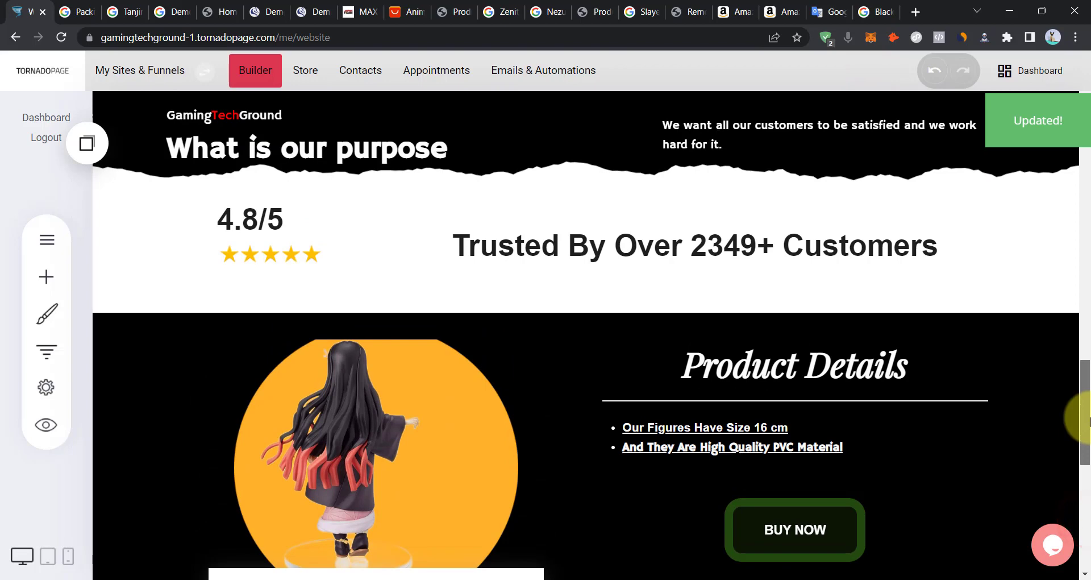
pyautogui.click(219, 12)
pyautogui.scroll(10, 738, 318)
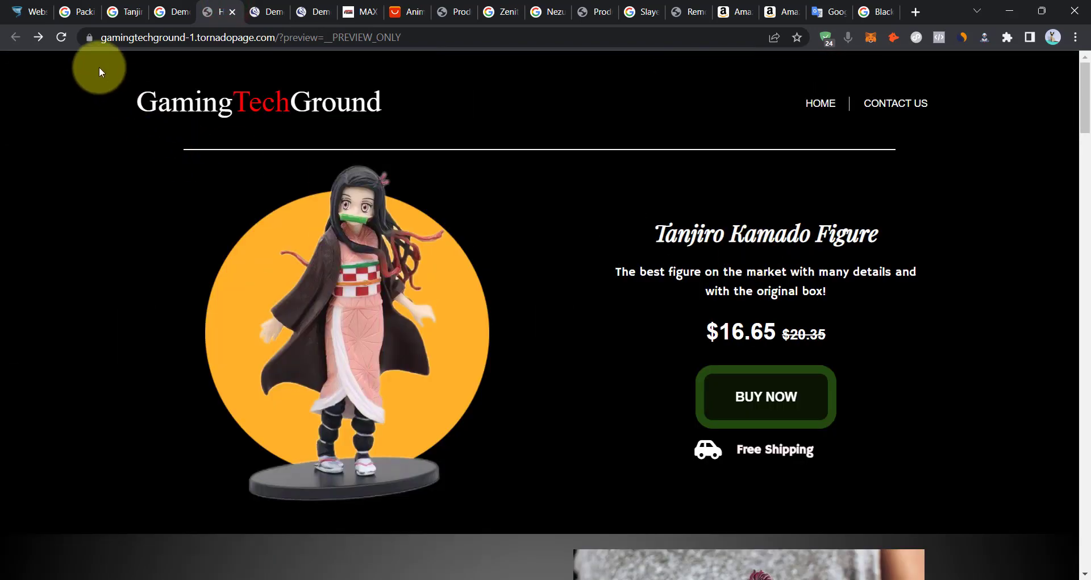
pyautogui.click(61, 38)
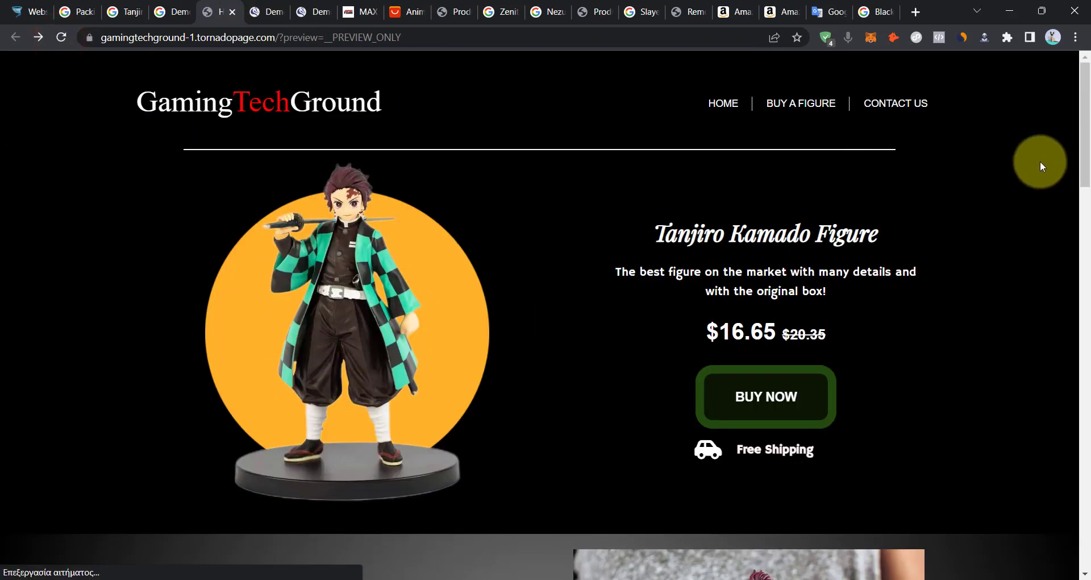
pyautogui.moveTo(1088, 134); pyautogui.dragTo(1088, 310)
pyautogui.click(763, 420)
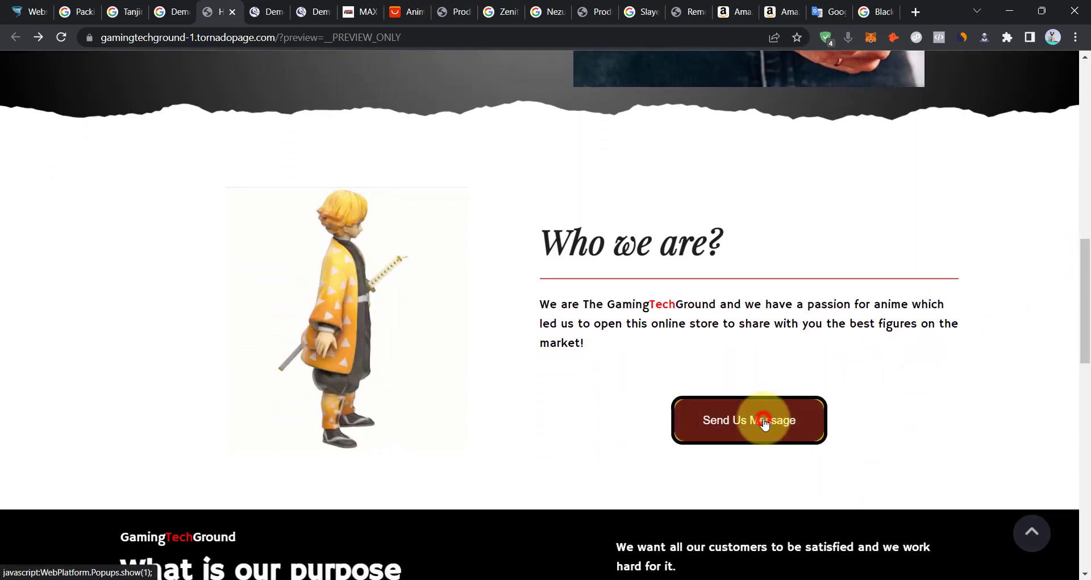
pyautogui.click(708, 100)
pyautogui.moveTo(1085, 289); pyautogui.dragTo(1088, 483)
pyautogui.scroll(4, 491, 314)
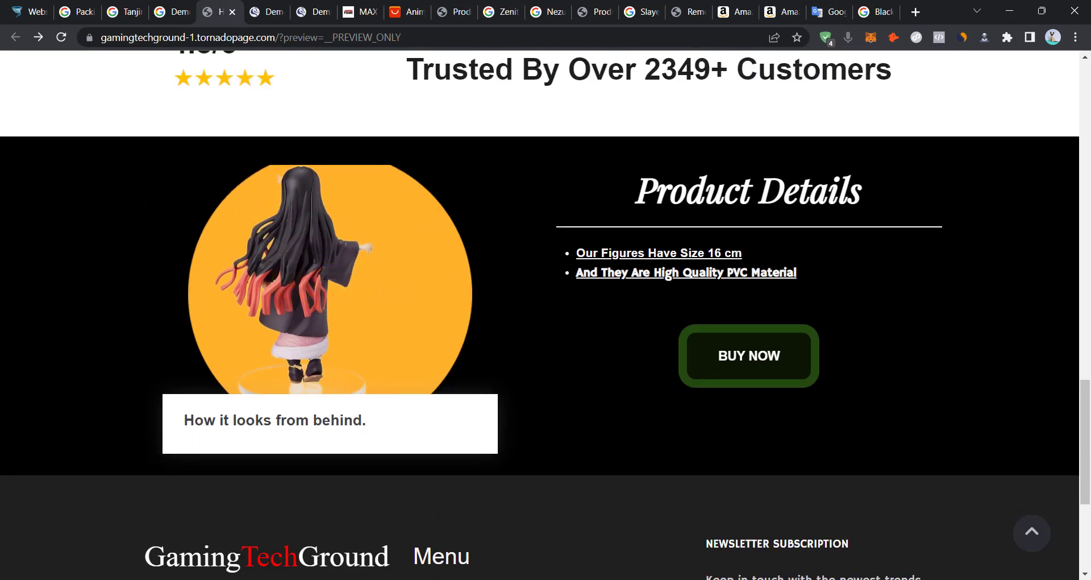
pyautogui.scroll(-5, 1085, 453)
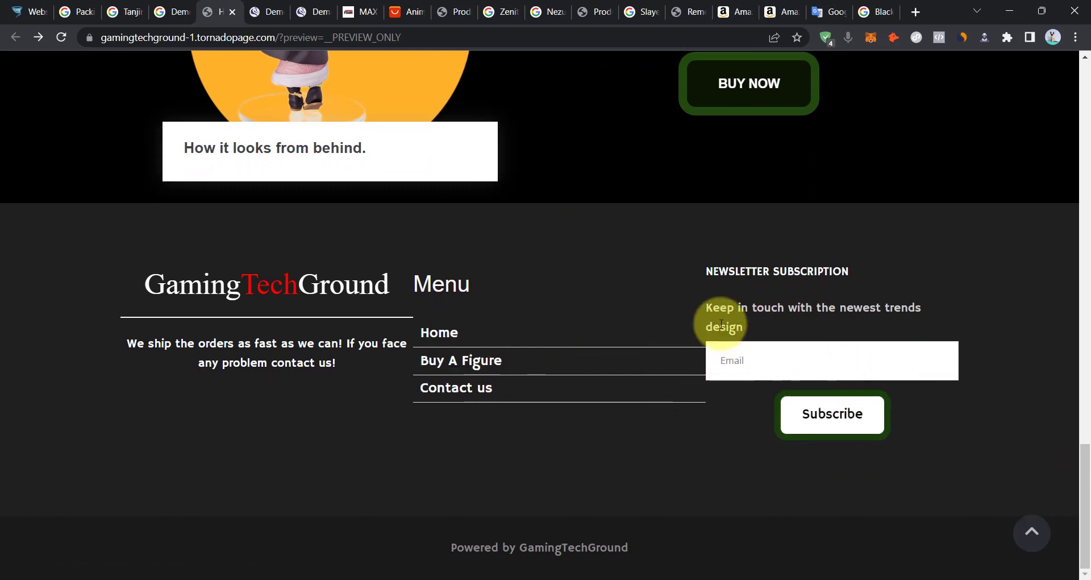
# Set the footer menu's style to No border in the builder, save the page, and check the footer in the refreshed preview.
pyautogui.click(11, 9)
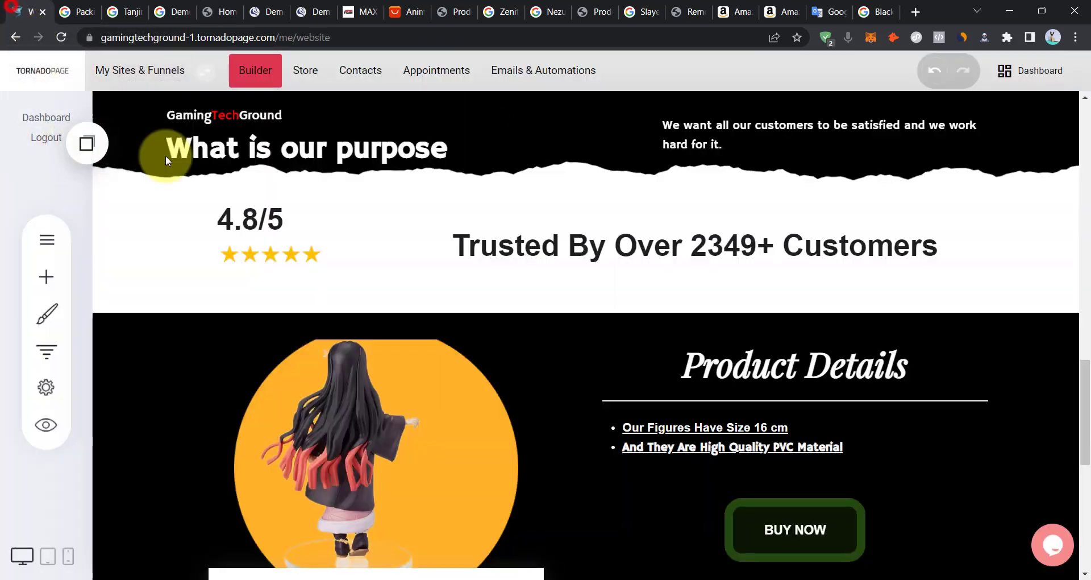
pyautogui.scroll(-10, 625, 374)
pyautogui.click(632, 282)
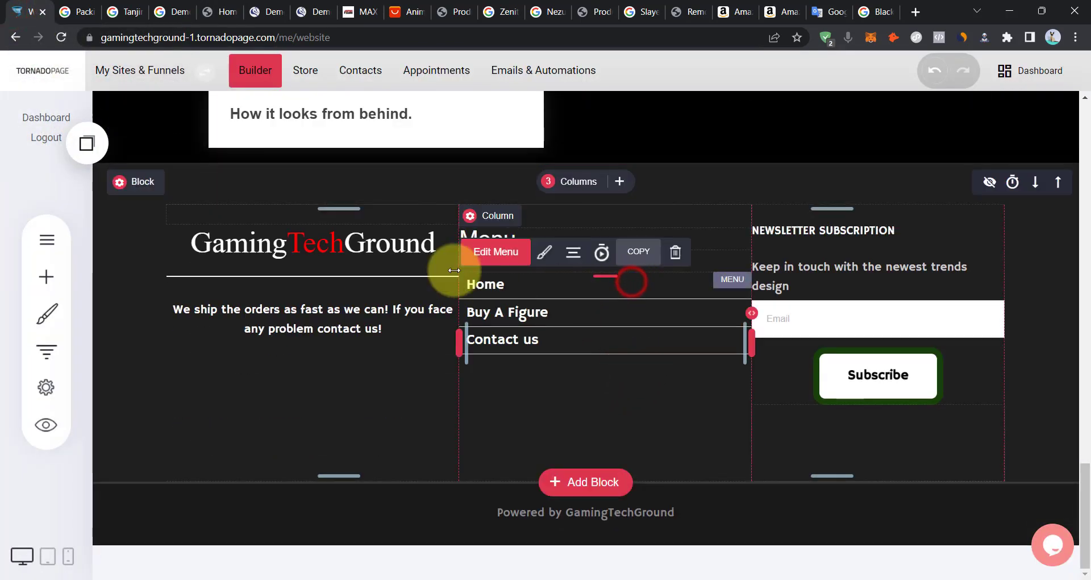
pyautogui.click(493, 259)
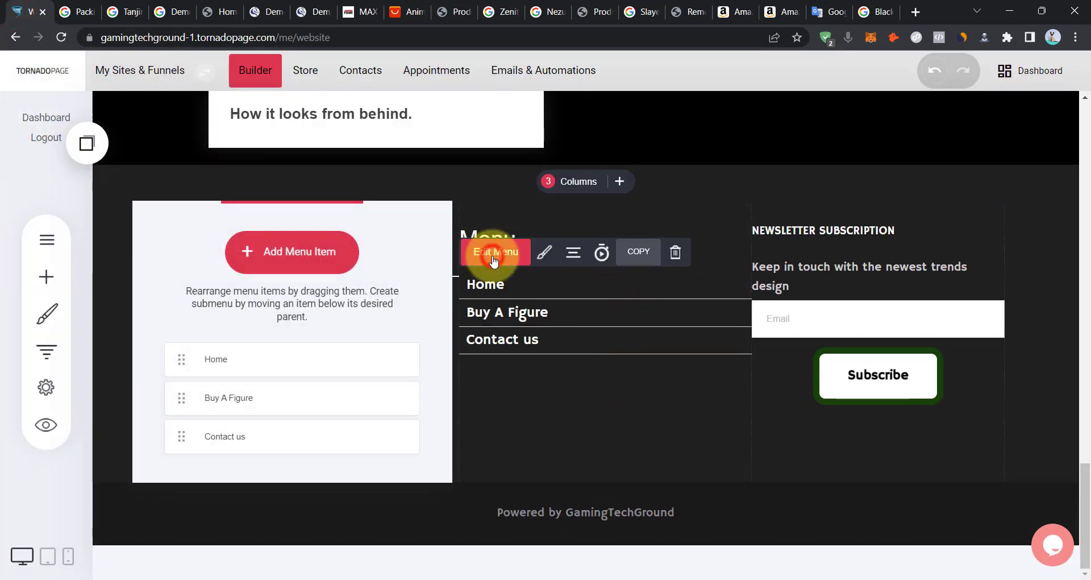
pyautogui.click(519, 378)
pyautogui.click(554, 285)
pyautogui.click(544, 252)
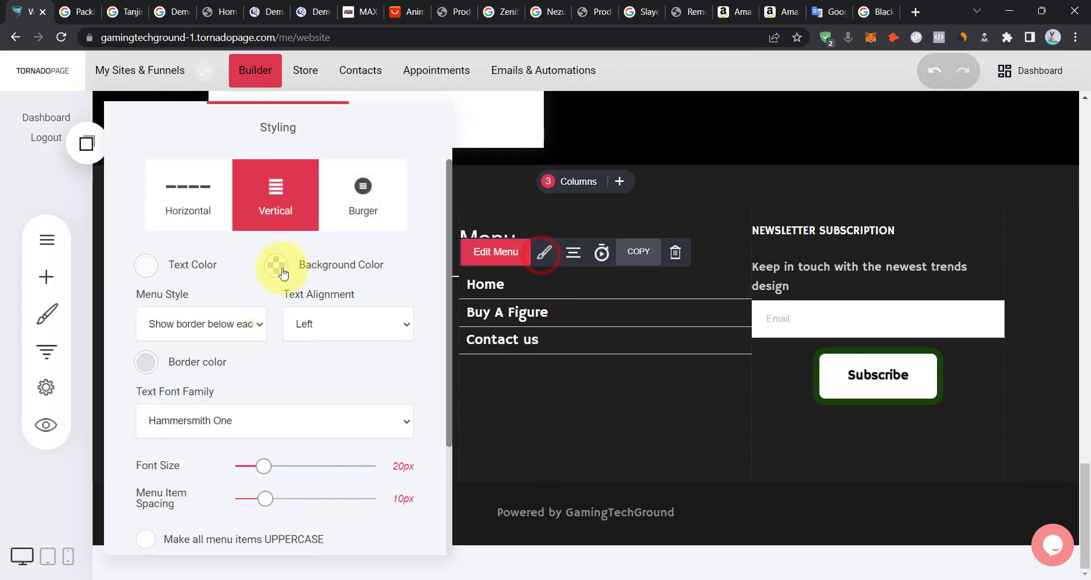
pyautogui.click(182, 323)
pyautogui.click(199, 347)
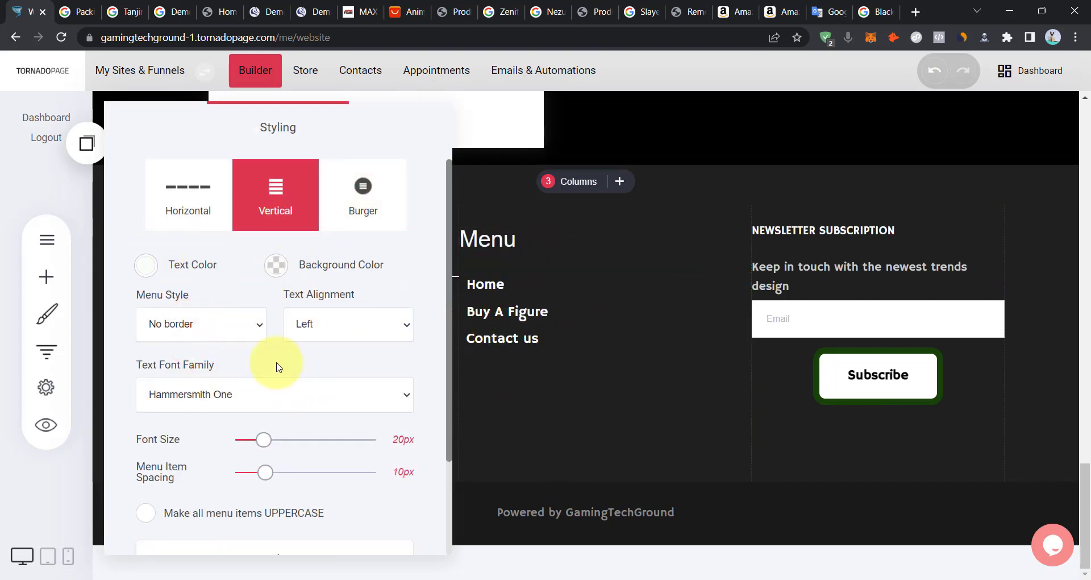
pyautogui.click(587, 342)
pyautogui.click(866, 83)
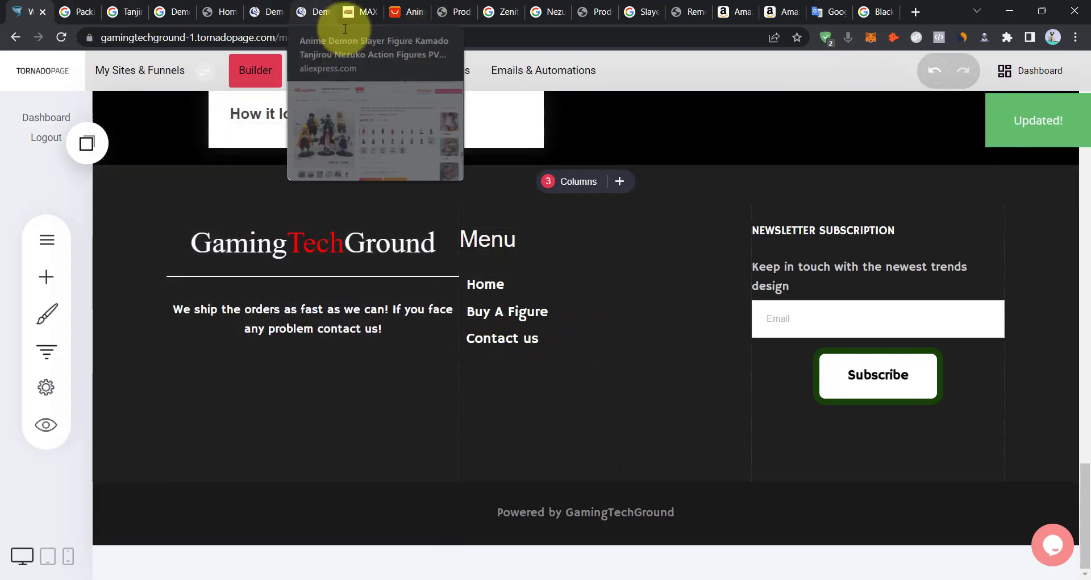
pyautogui.click(221, 12)
pyautogui.click(16, 37)
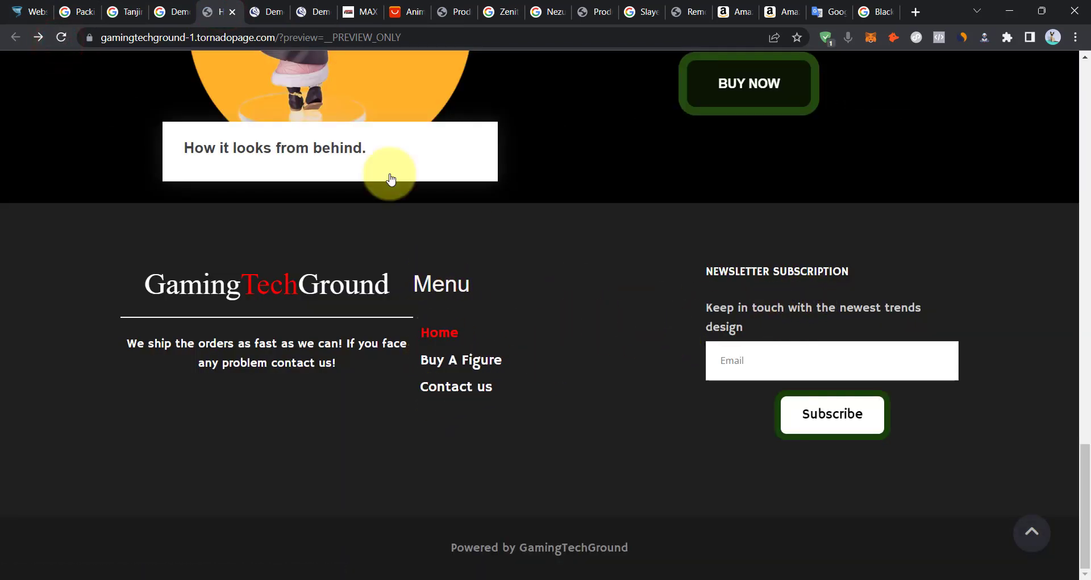
# Back in the builder, center-align the Home, Buy A Figure and Contact us items of the footer menu.
pyautogui.click(43, 10)
pyautogui.click(615, 287)
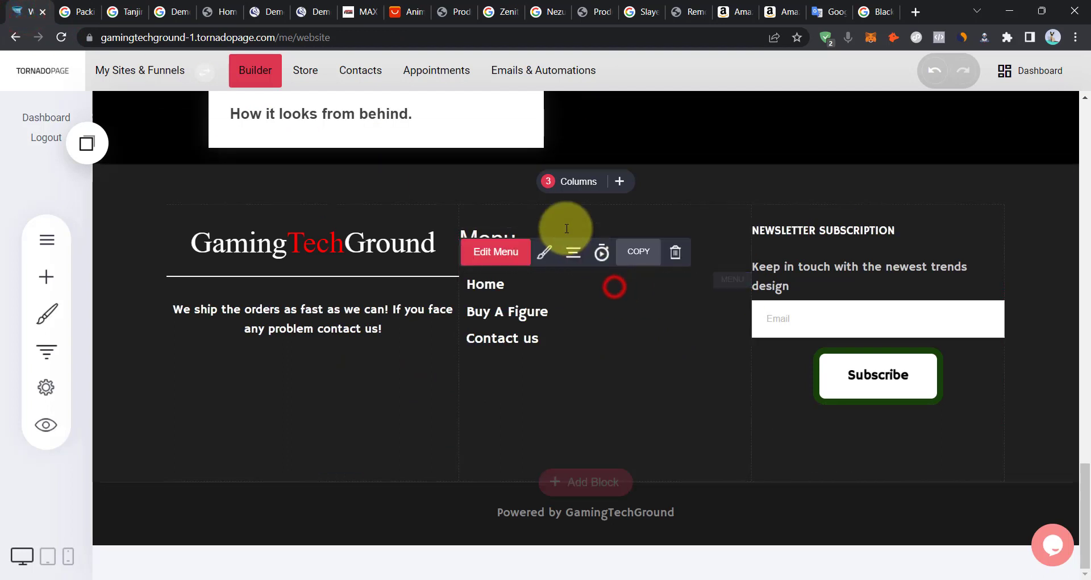
pyautogui.click(573, 252)
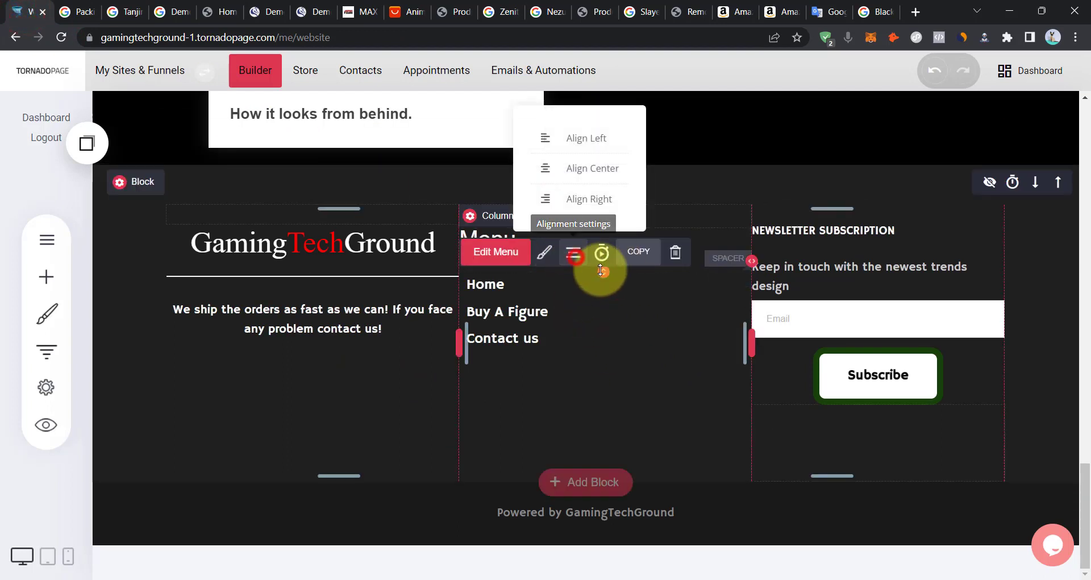
pyautogui.click(582, 174)
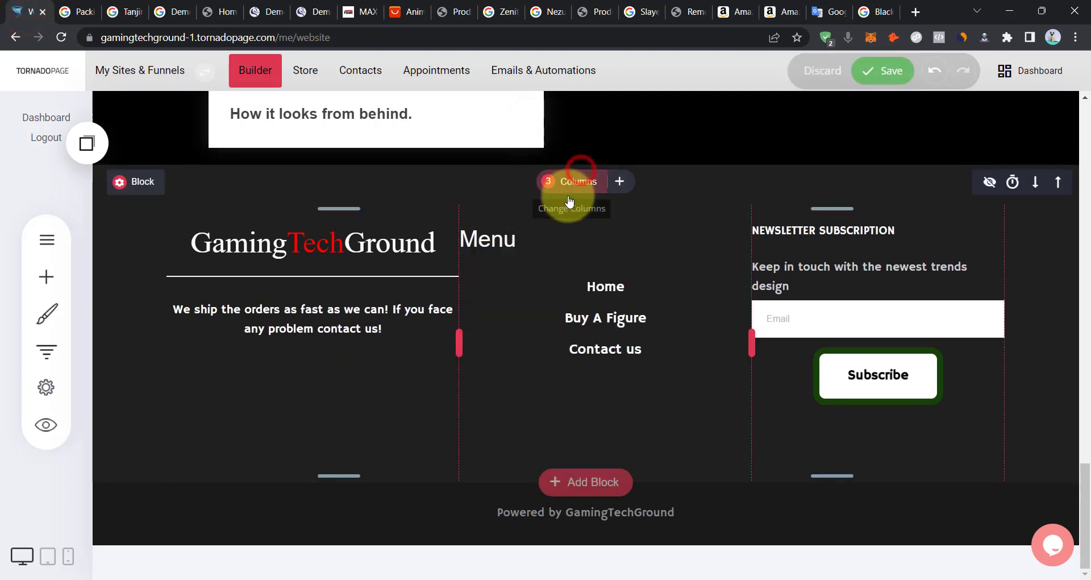
# Center the "Menu" heading above the footer menu items and save the page.
pyautogui.click(513, 243)
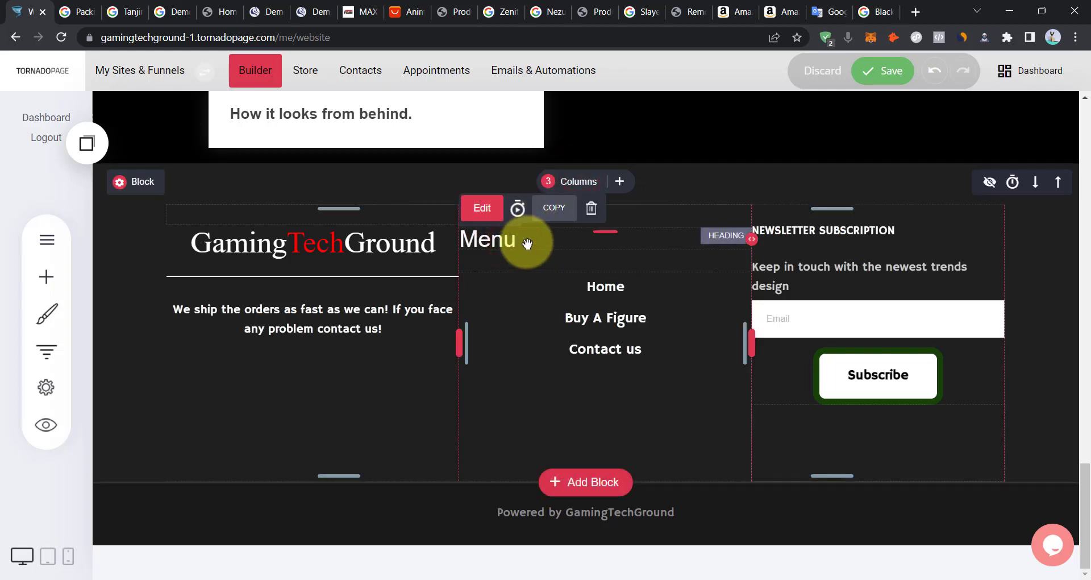
pyautogui.doubleClick(520, 240)
pyautogui.click(728, 205)
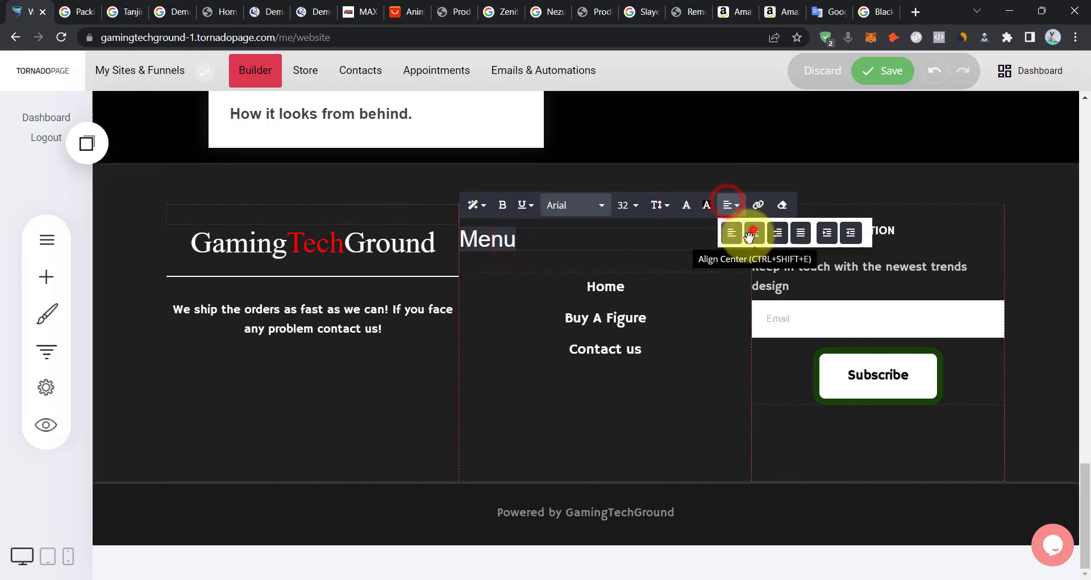
pyautogui.click(754, 232)
pyautogui.click(701, 361)
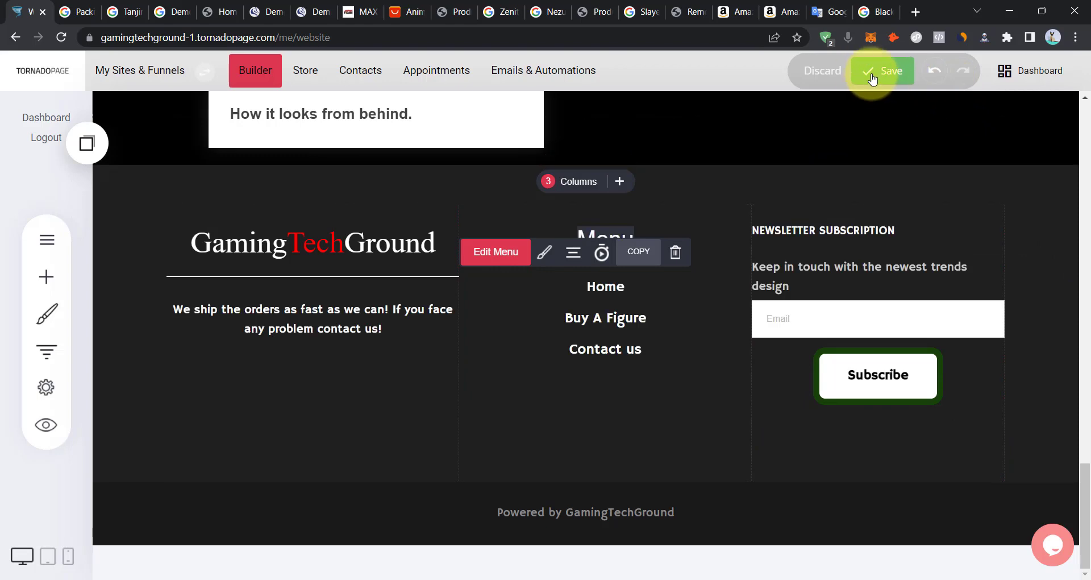
pyautogui.click(867, 94)
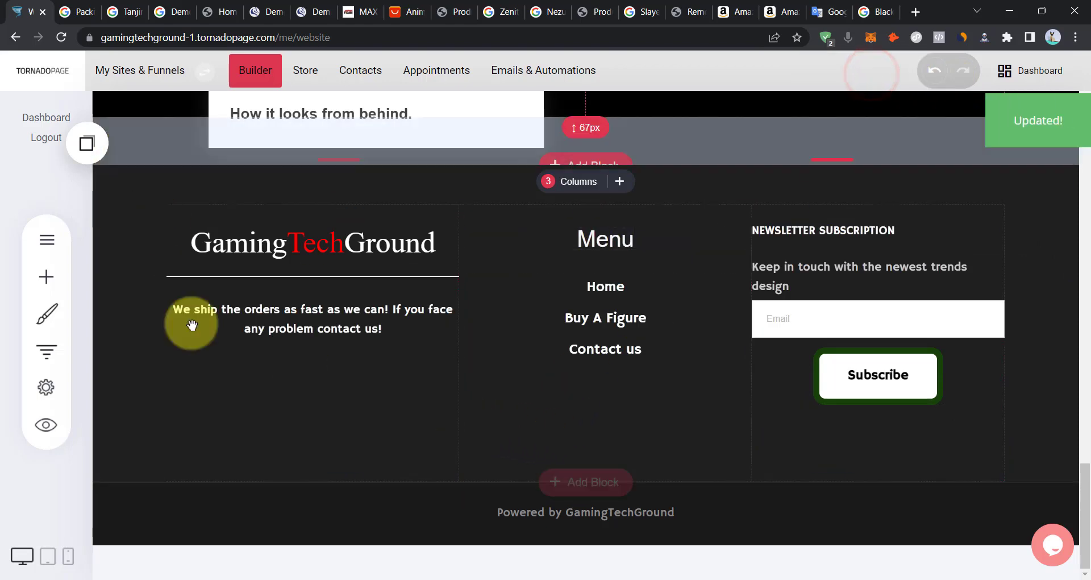
# Refresh the site preview and compare the footer menu's alignment there with the builder version.
pyautogui.click(206, 14)
pyautogui.click(60, 37)
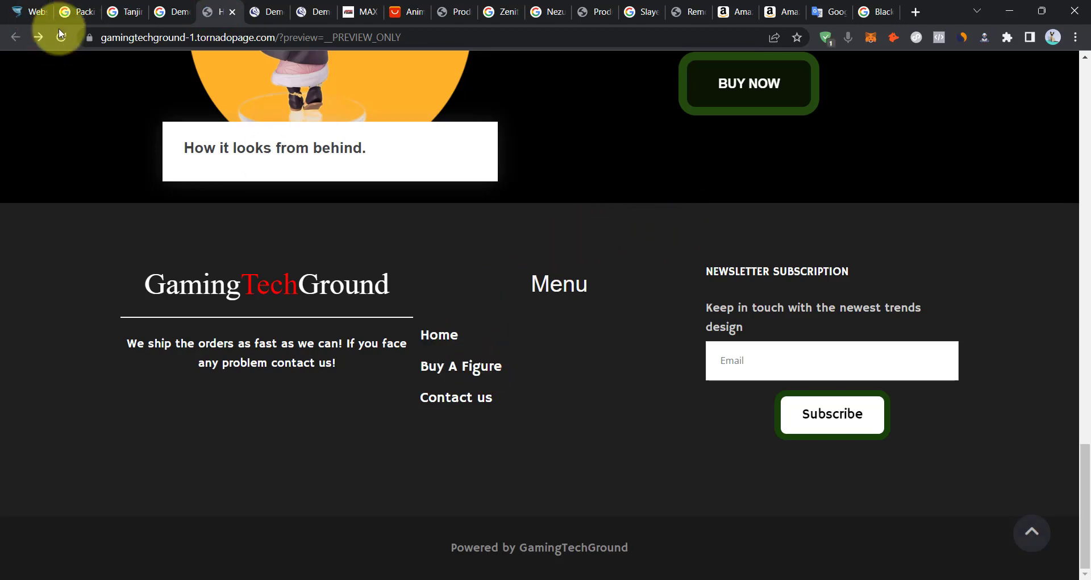
pyautogui.click(31, 10)
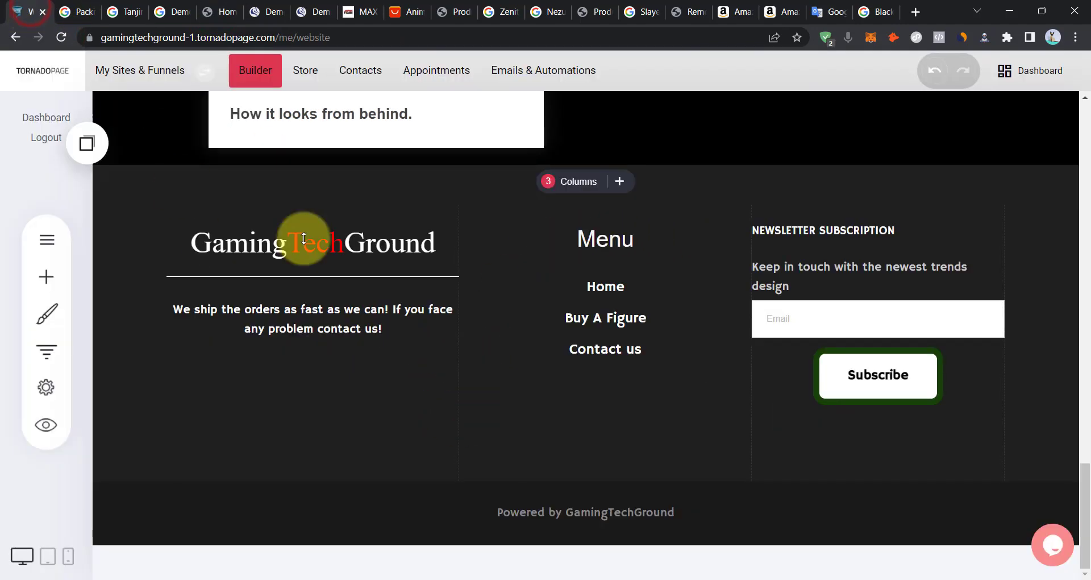
pyautogui.click(607, 324)
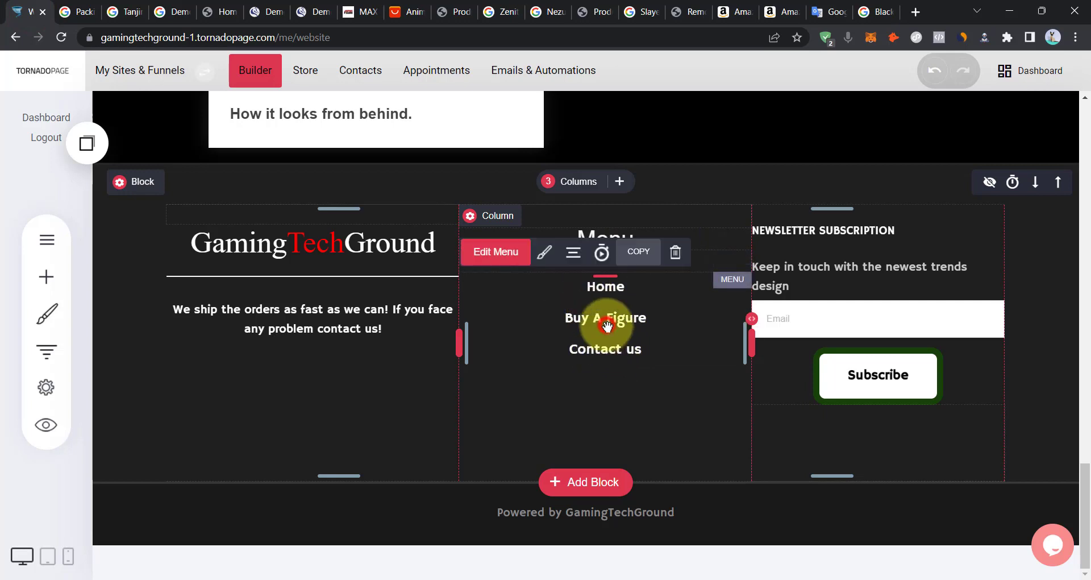
pyautogui.click(580, 256)
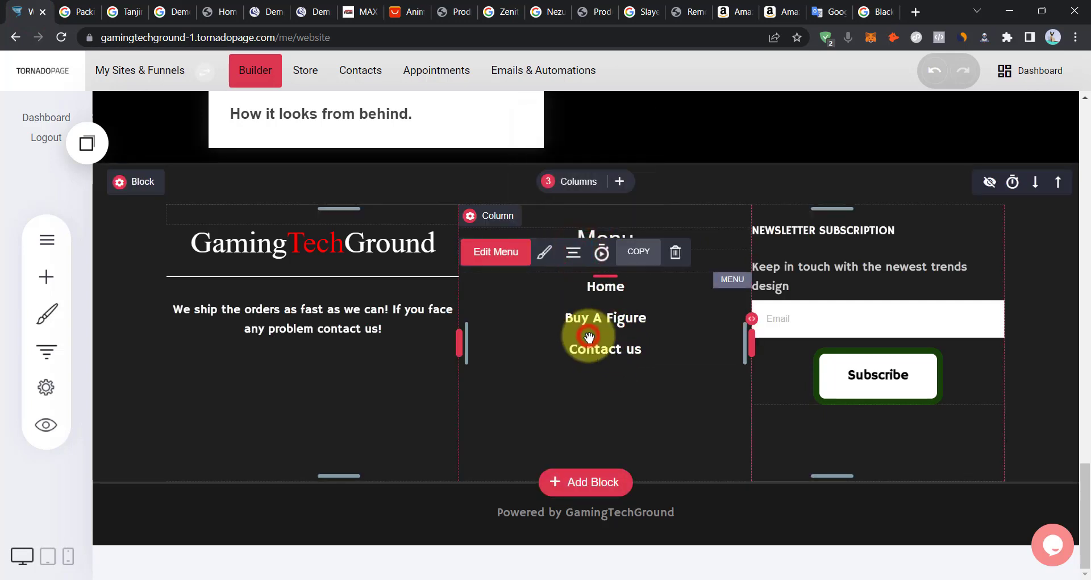
pyautogui.click(588, 340)
pyautogui.click(519, 360)
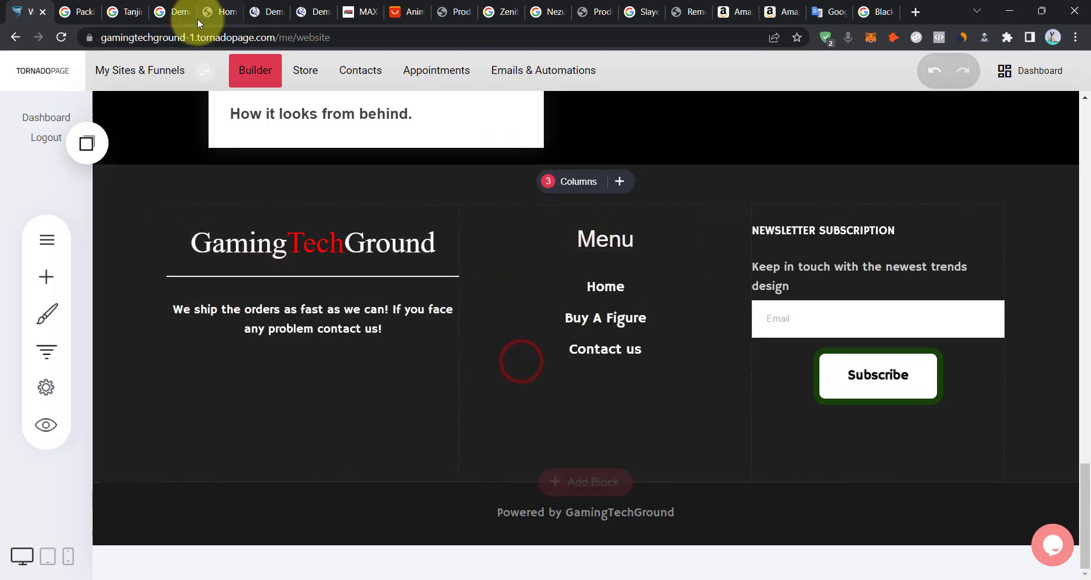
pyautogui.click(219, 13)
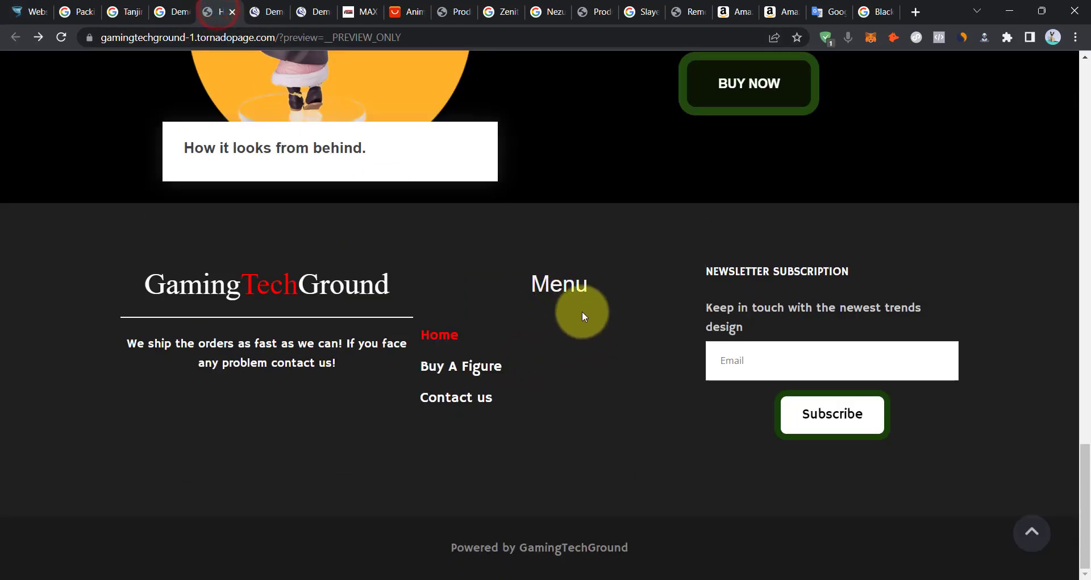
pyautogui.click(13, 20)
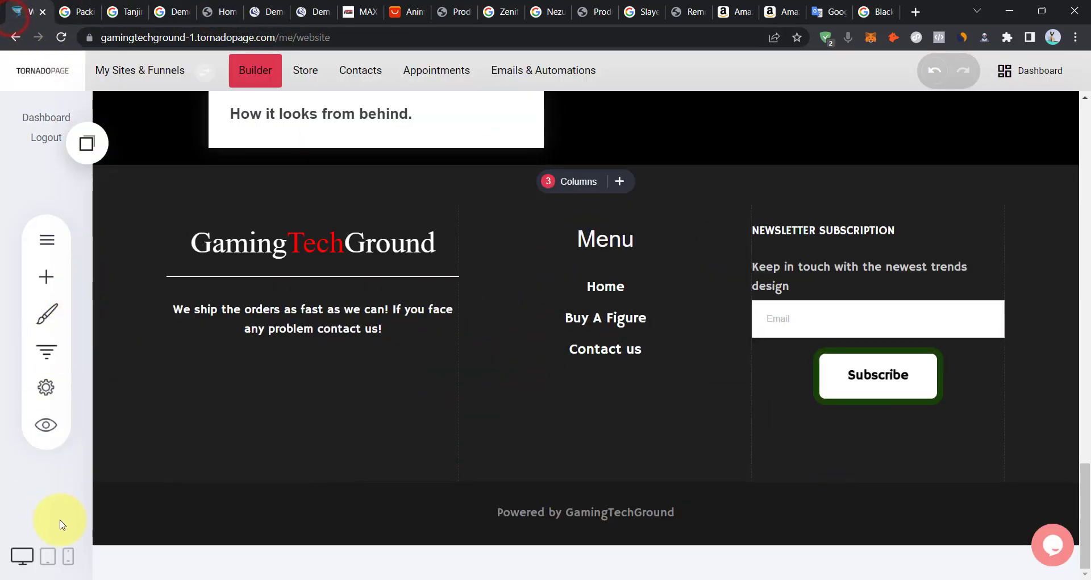
# Switch the builder to phone view and examine the page down through the footer's message, menu and newsletter form.
pyautogui.click(67, 554)
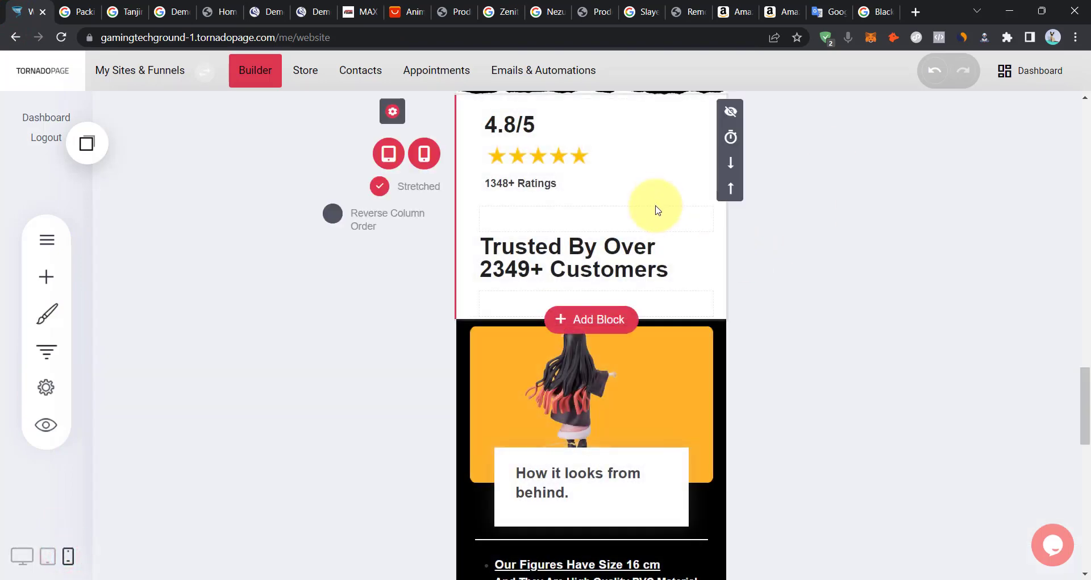
pyautogui.scroll(-5, 941, 427)
pyautogui.scroll(5, 942, 426)
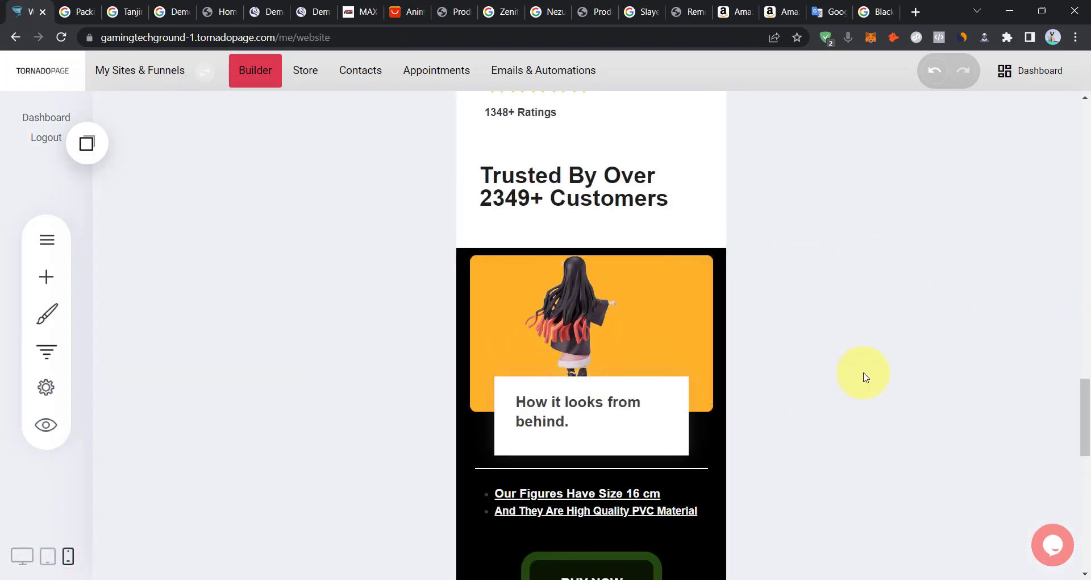
pyautogui.scroll(-5, 864, 377)
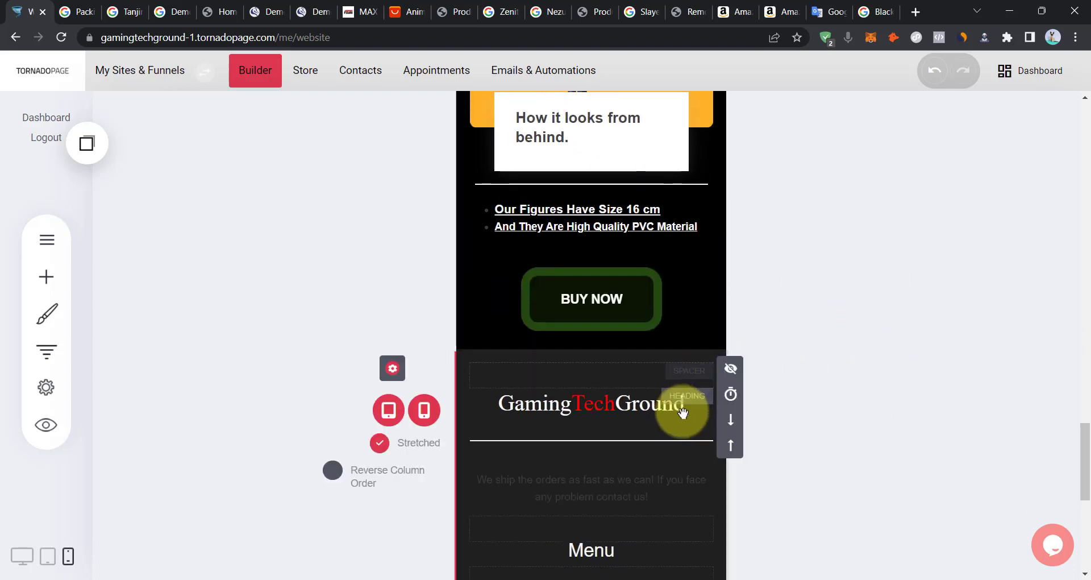
pyautogui.scroll(-4, 738, 431)
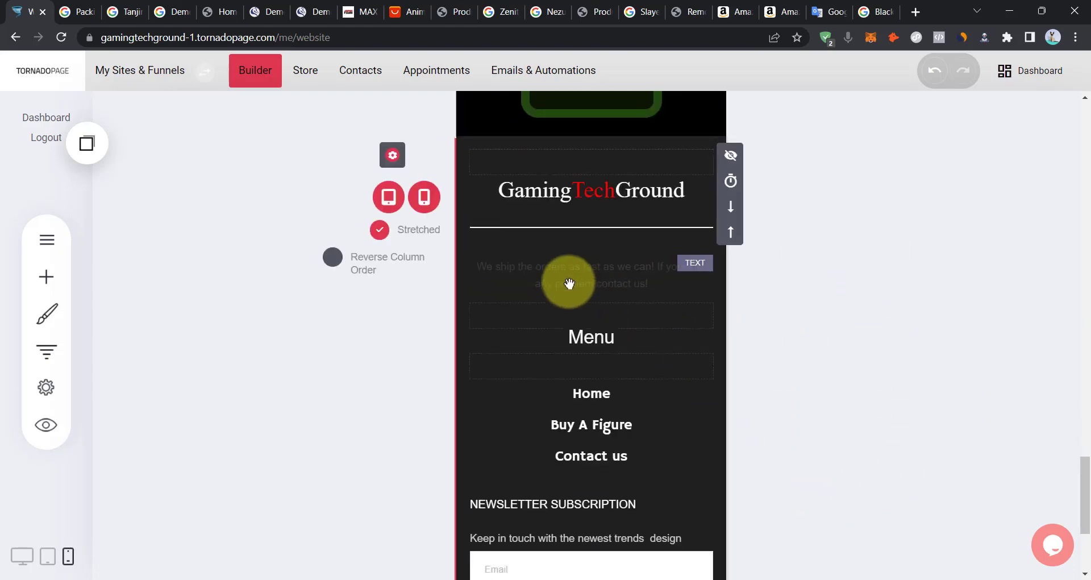
pyautogui.scroll(-3, 969, 444)
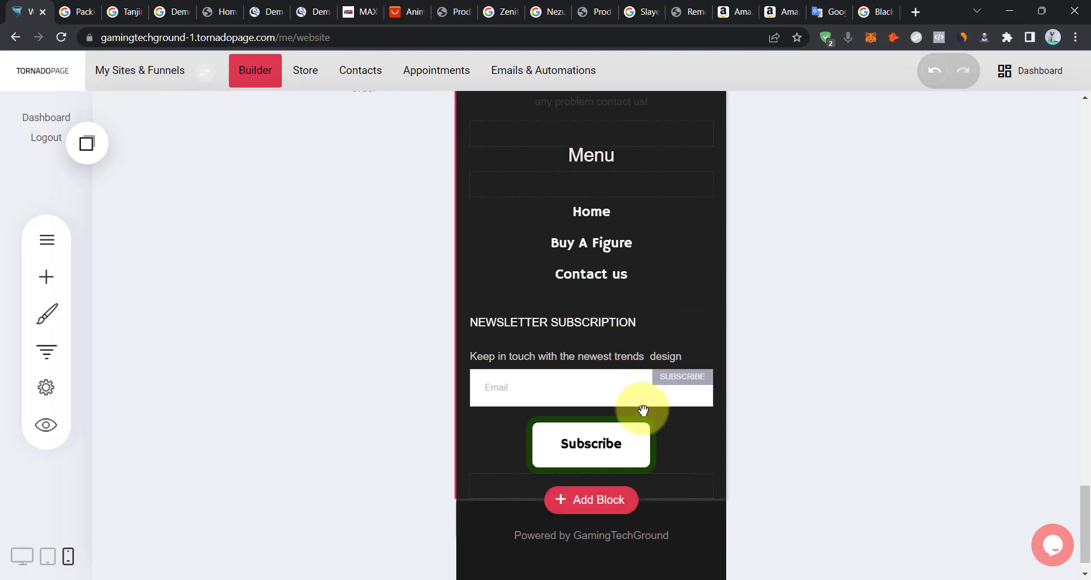
# Back in desktop view, set the footer shipping message's text color to white (#FFFFFF) and save the page.
pyautogui.click(18, 563)
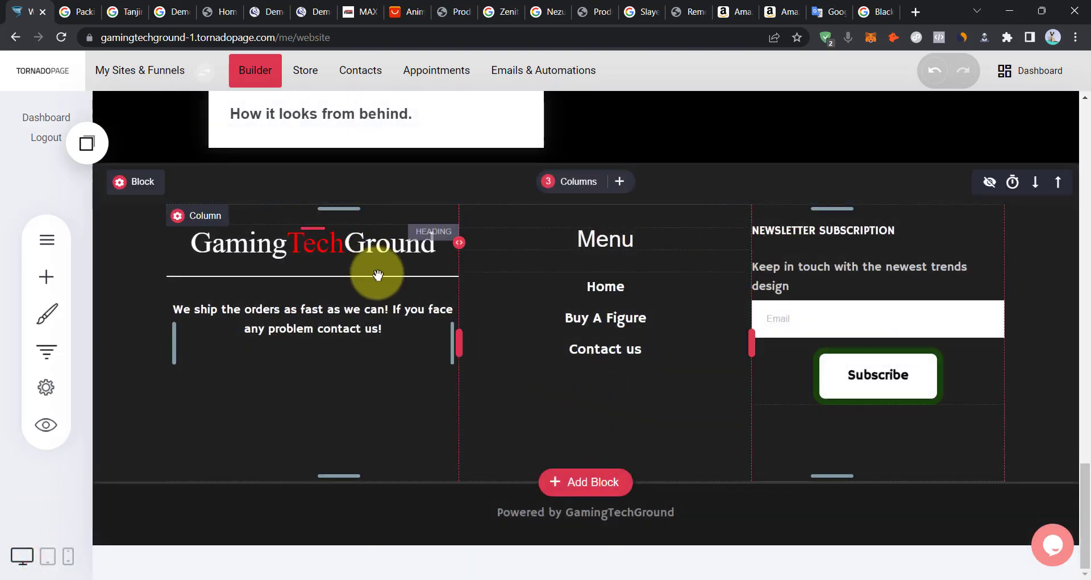
pyautogui.tripleClick(297, 326)
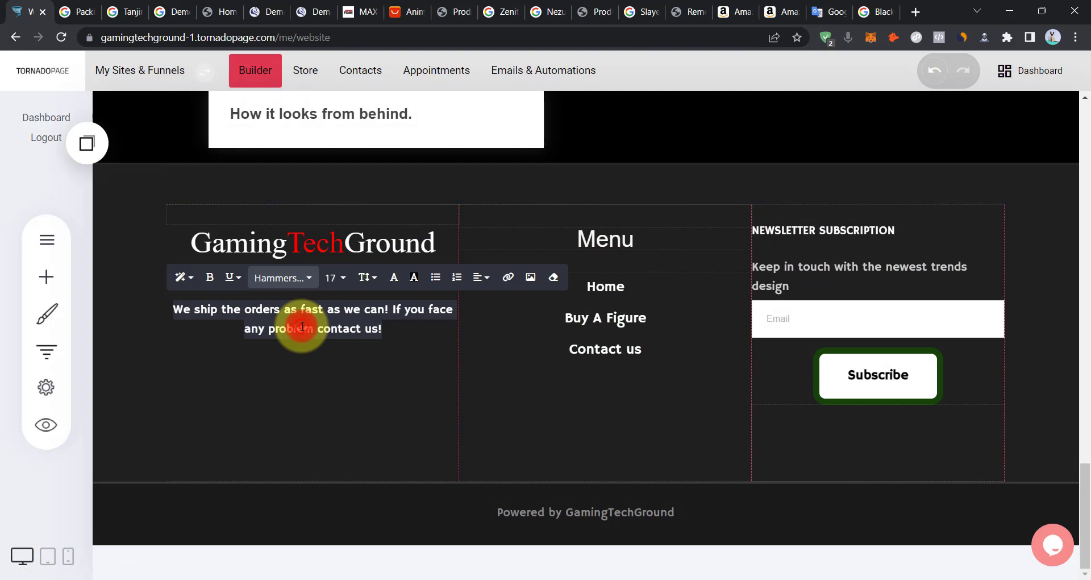
pyautogui.click(391, 278)
pyautogui.click(440, 256)
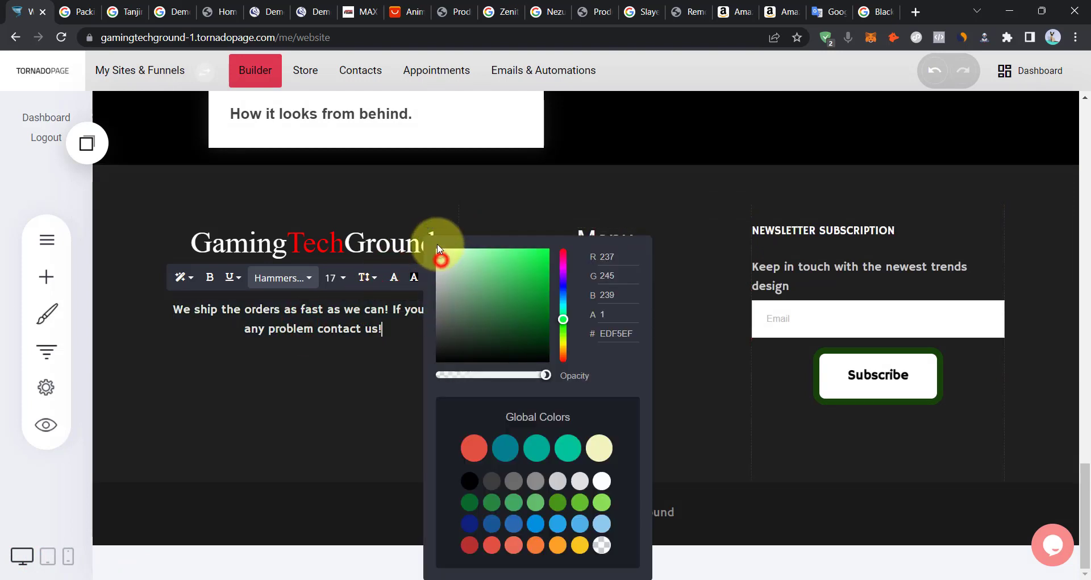
pyautogui.click(306, 324)
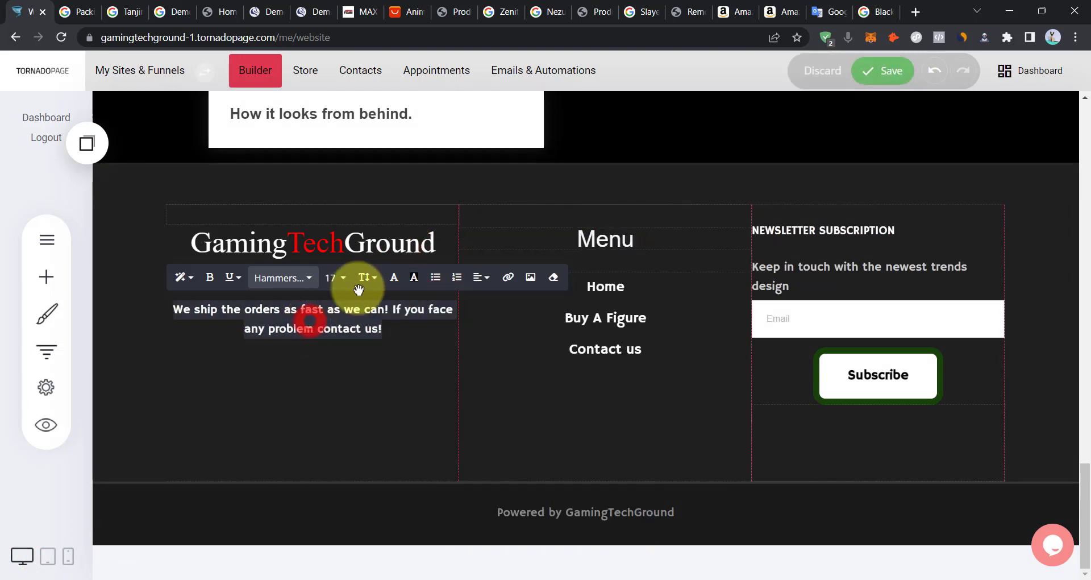
pyautogui.click(399, 279)
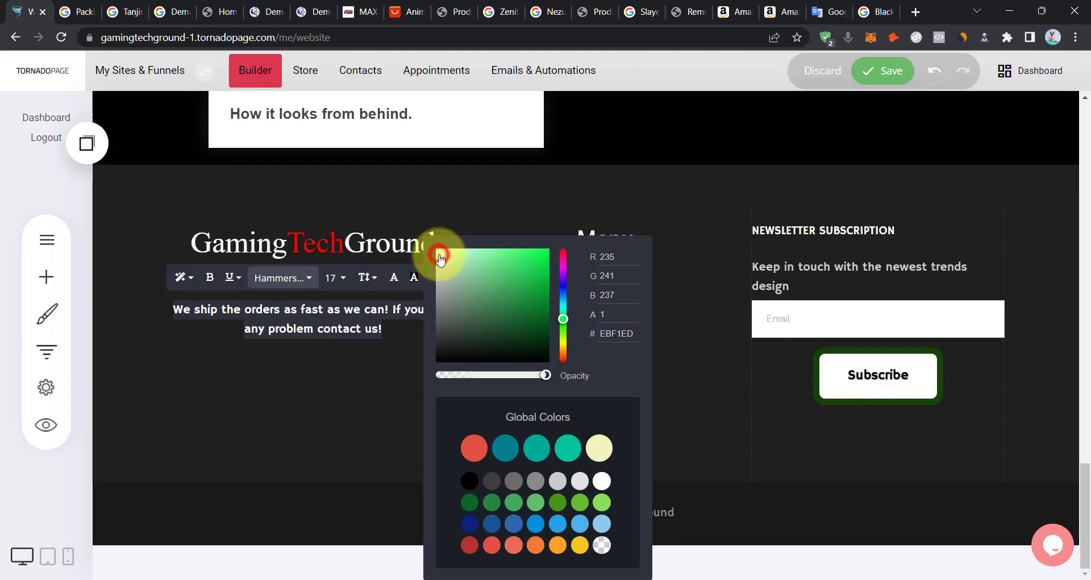
pyautogui.click(179, 387)
pyautogui.click(287, 316)
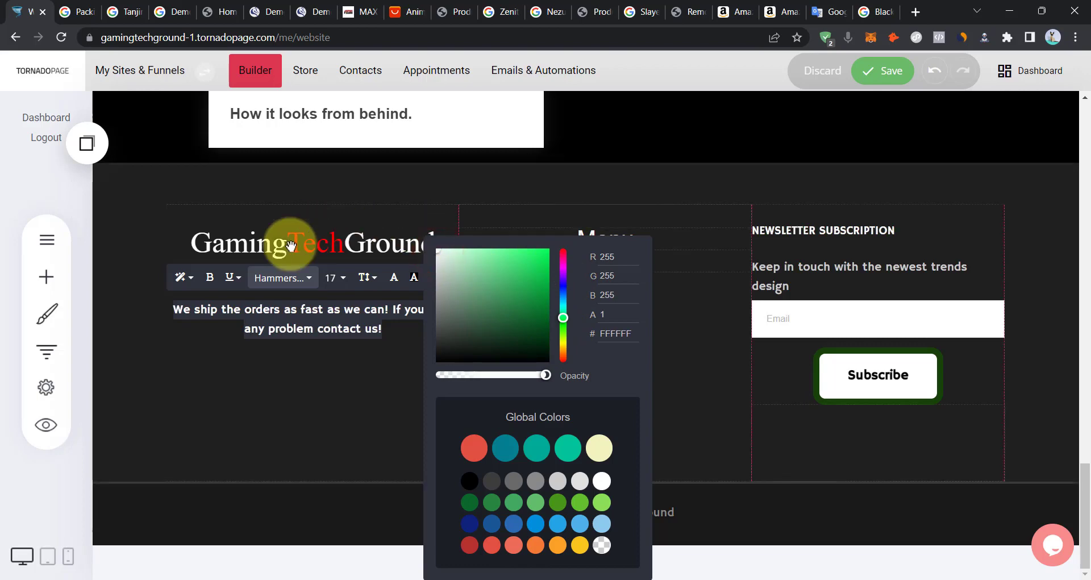
pyautogui.click(268, 322)
pyautogui.click(319, 346)
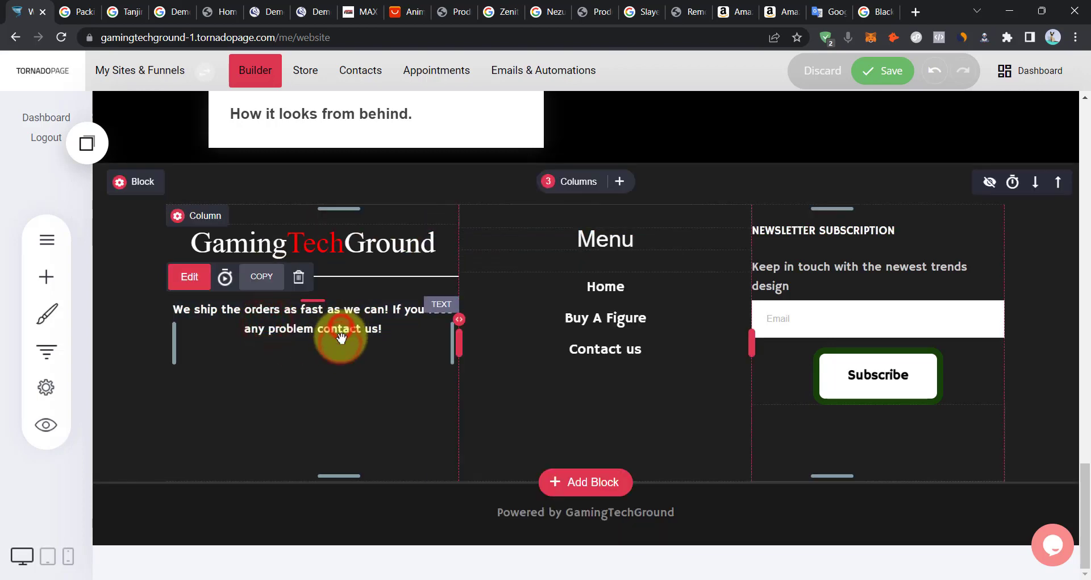
pyautogui.click(882, 72)
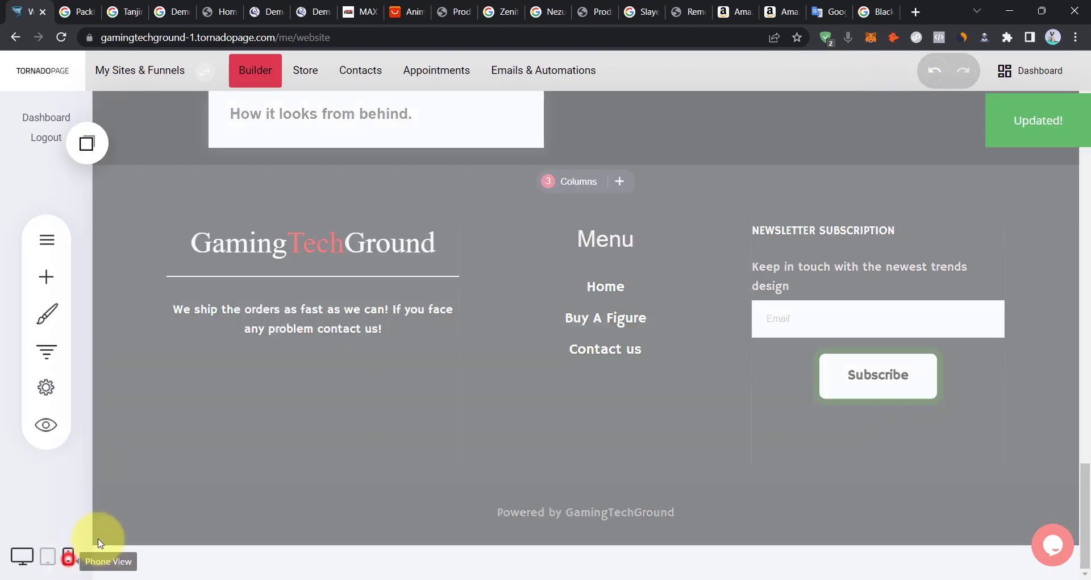
# Examine the footer's message, menu and newsletter form in phone view, and return to desktop view.
pyautogui.click(68, 556)
pyautogui.scroll(-3, 530, 301)
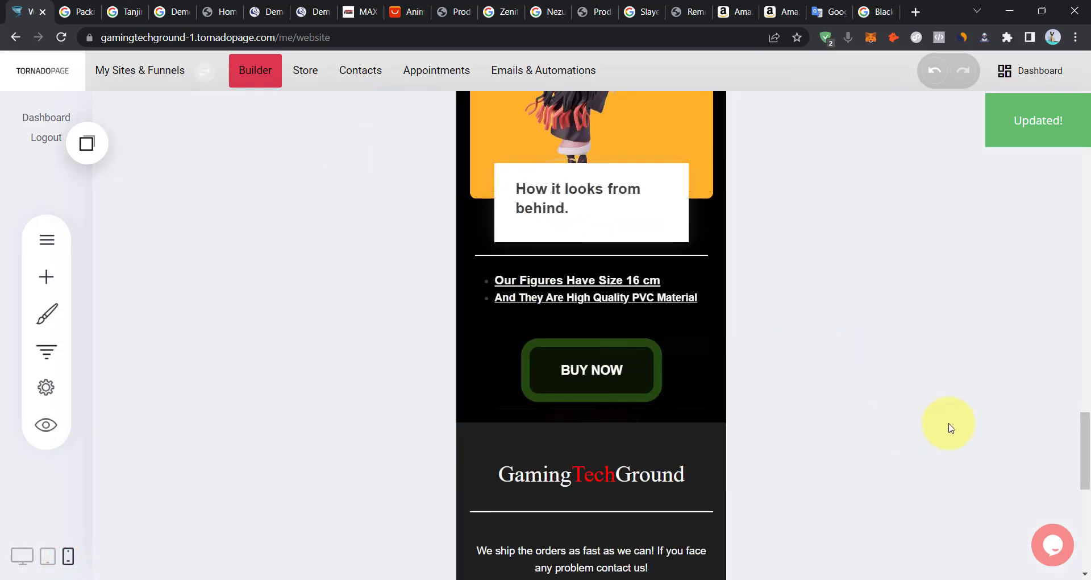
pyautogui.scroll(-4, 947, 418)
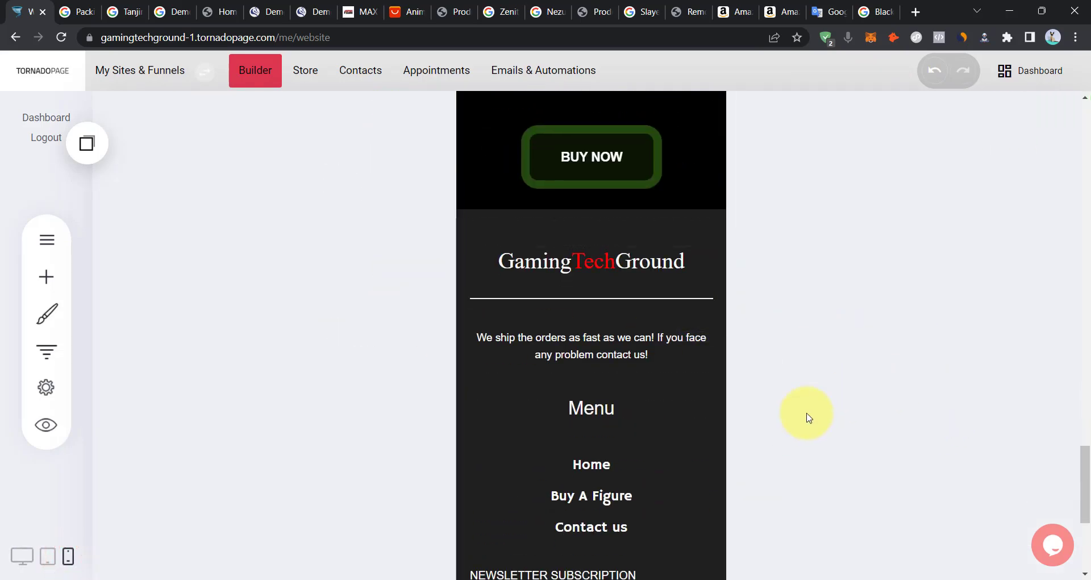
pyautogui.scroll(-4, 846, 390)
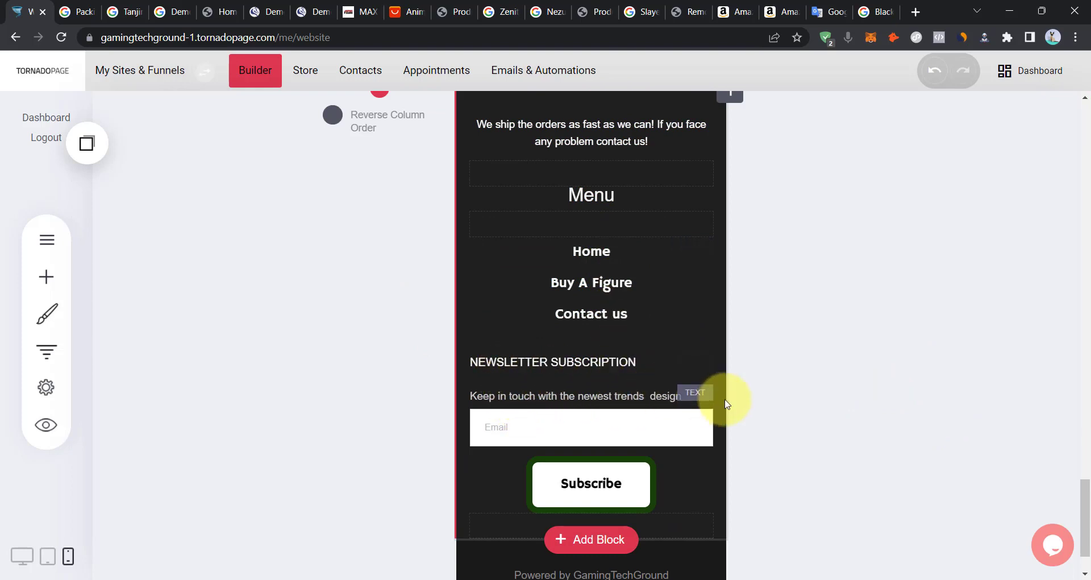
pyautogui.scroll(-1, 717, 424)
pyautogui.scroll(1, 796, 398)
pyautogui.click(170, 408)
pyautogui.scroll(2, 621, 202)
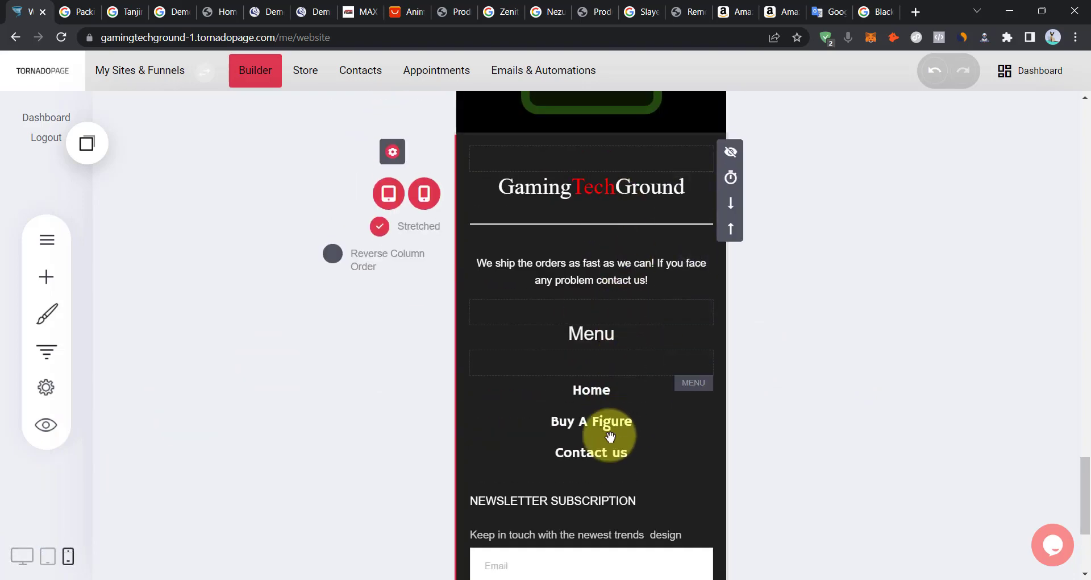
pyautogui.click(22, 552)
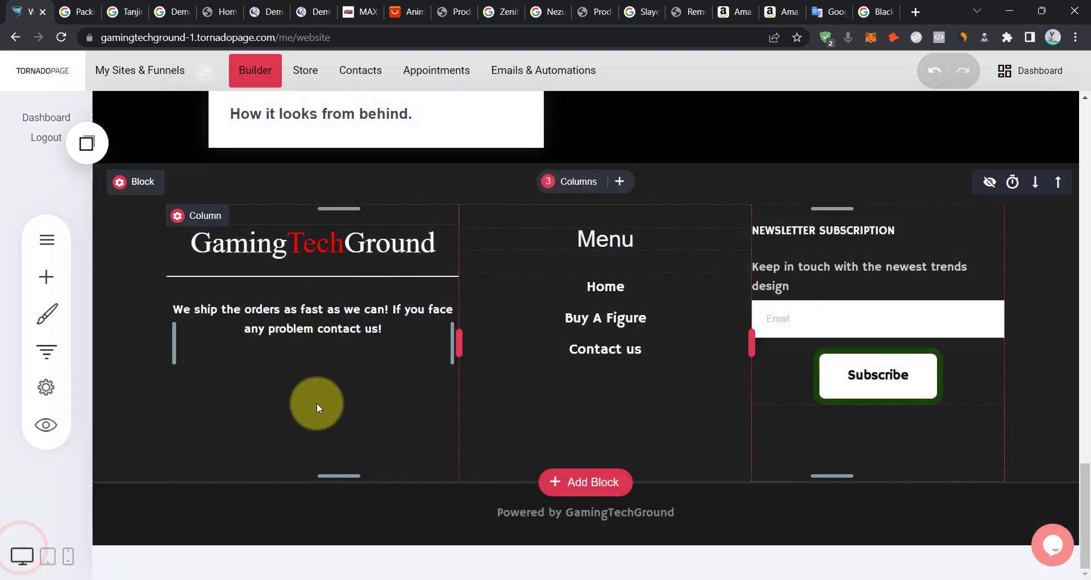
# Add a full-width separator above the footer's "Menu" heading and color it off-white (#F9FAF9).
pyautogui.click(46, 277)
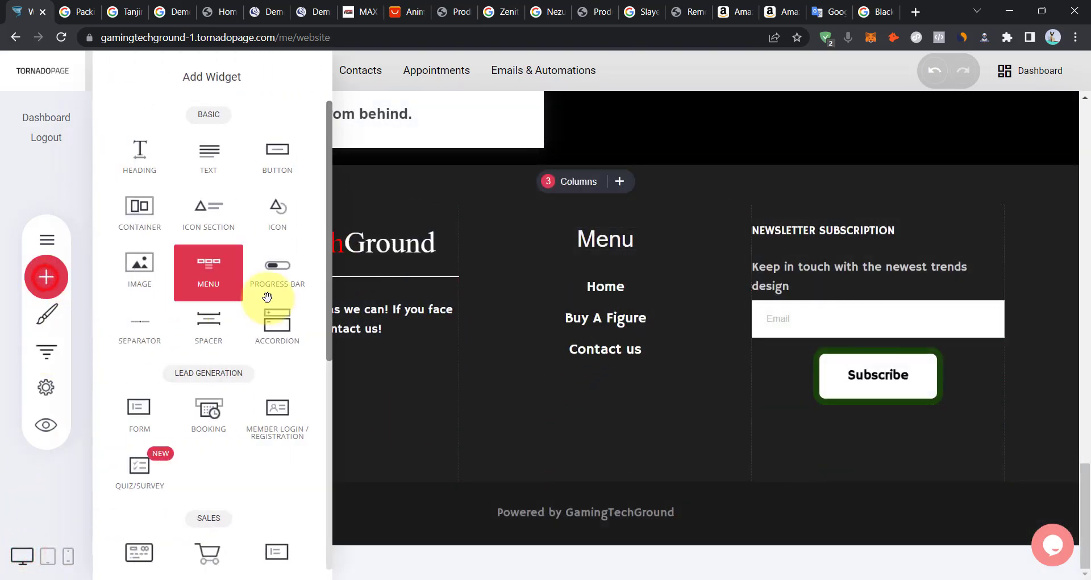
pyautogui.moveTo(141, 331); pyautogui.dragTo(658, 212)
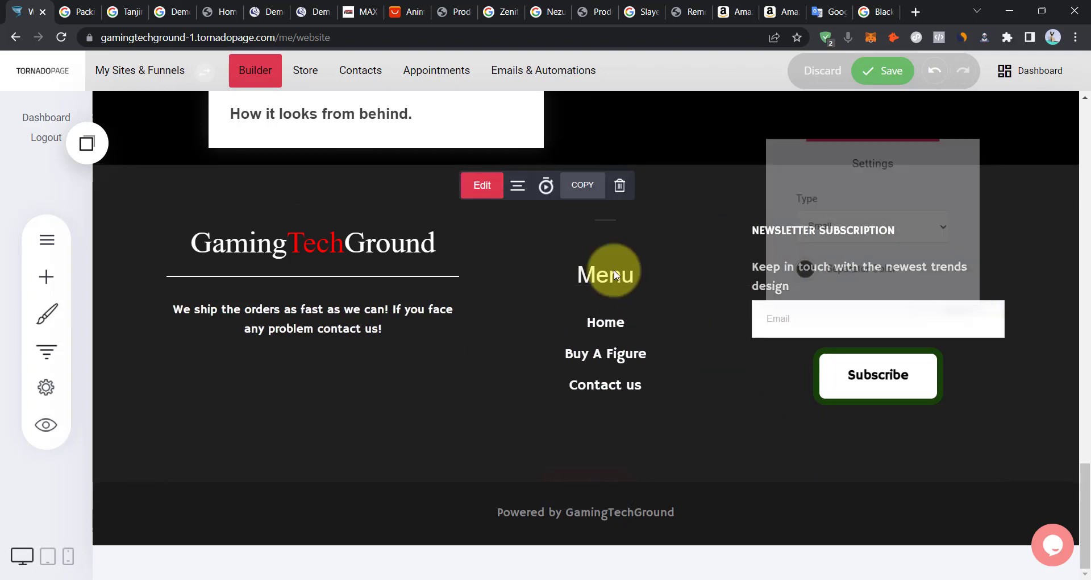
pyautogui.click(895, 228)
pyautogui.click(877, 266)
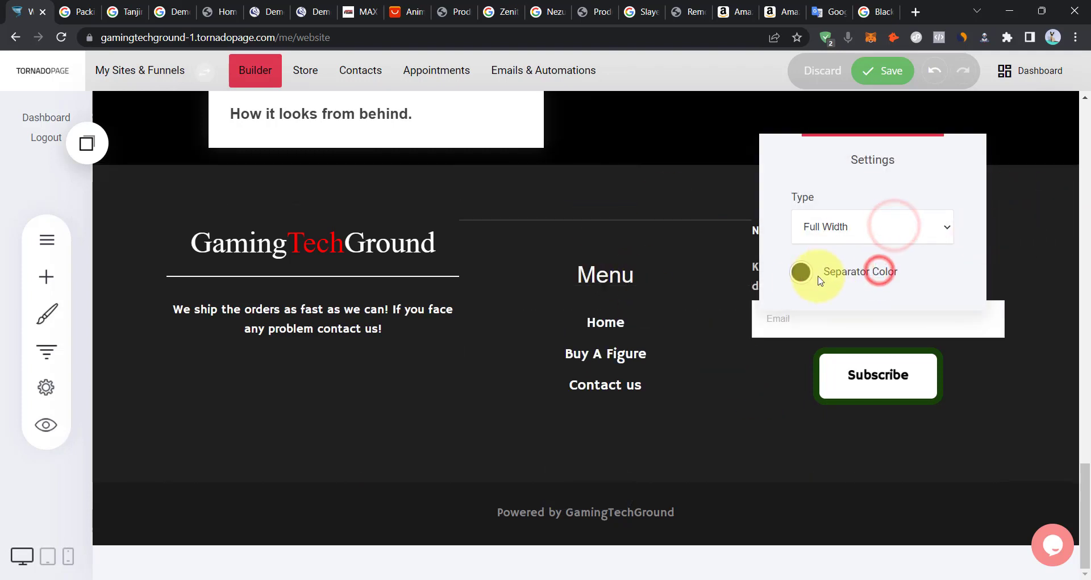
pyautogui.click(800, 283)
pyautogui.click(803, 250)
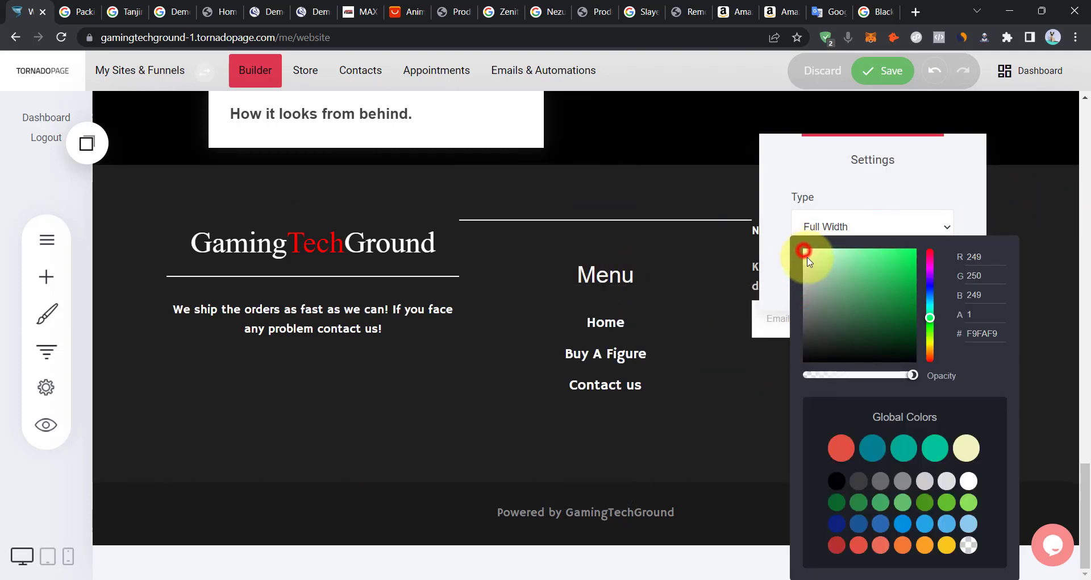
pyautogui.click(860, 198)
pyautogui.click(669, 285)
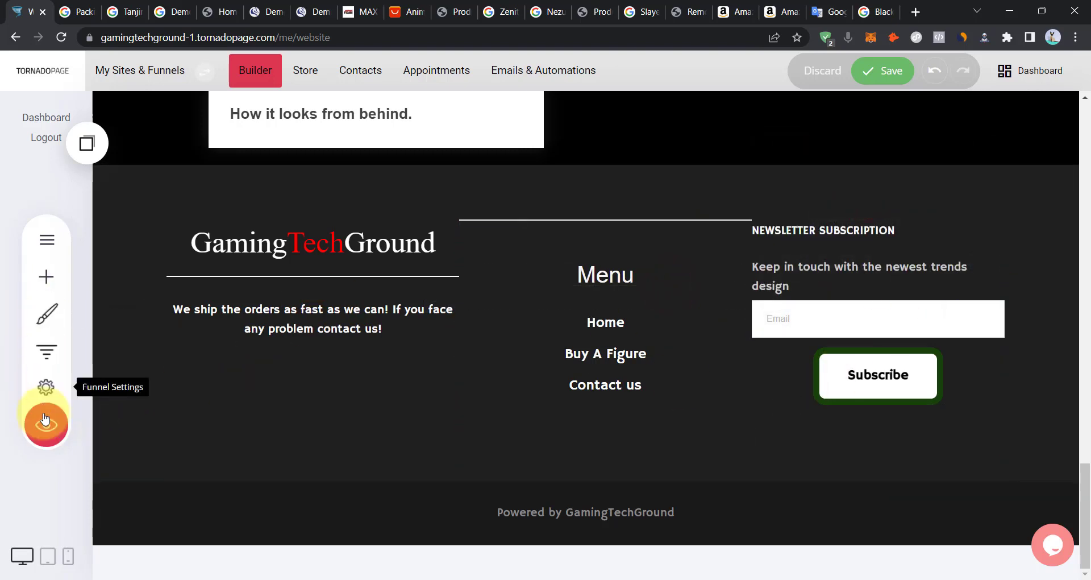
# Copy the new separator and place the copy above the "Newsletter Subscription" heading in the footer.
pyautogui.click(614, 228)
pyautogui.click(573, 186)
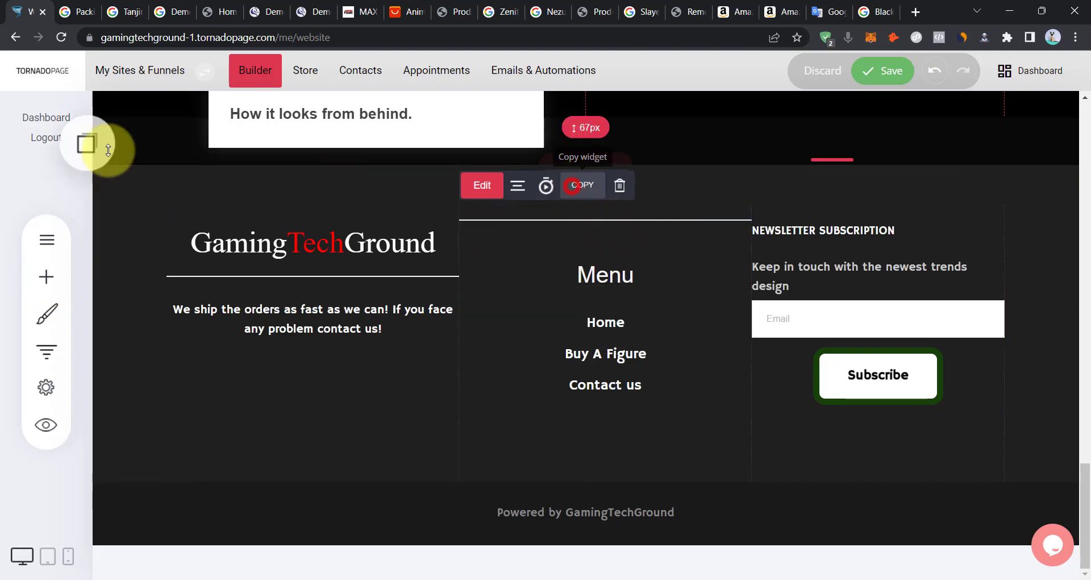
pyautogui.click(71, 152)
pyautogui.moveTo(153, 283); pyautogui.dragTo(920, 222)
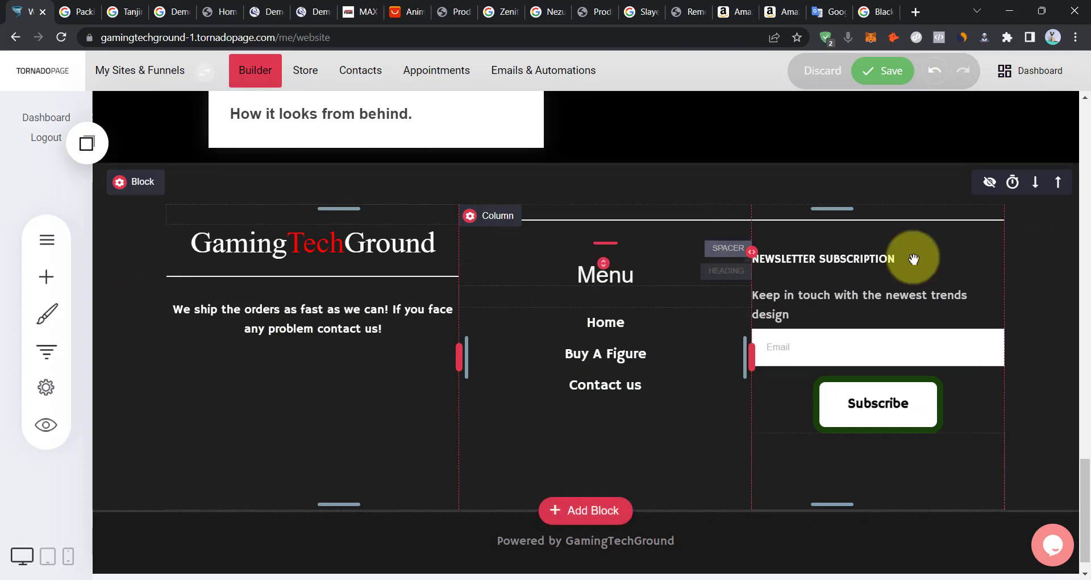
# Place another copy of the separator above the GamingTechGround logo in the footer and save the page.
pyautogui.click(87, 144)
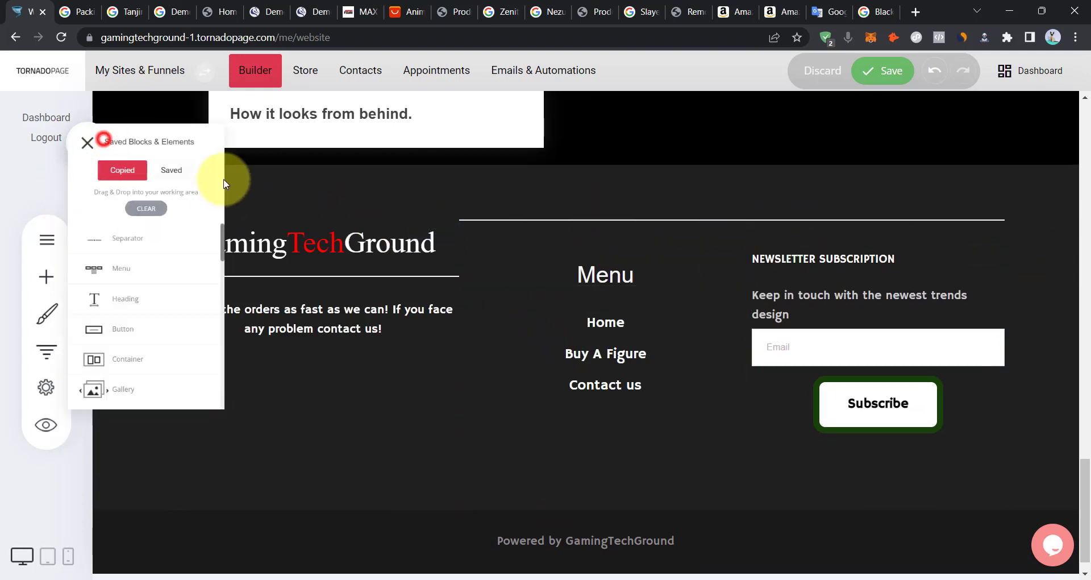
pyautogui.moveTo(154, 283); pyautogui.dragTo(363, 219)
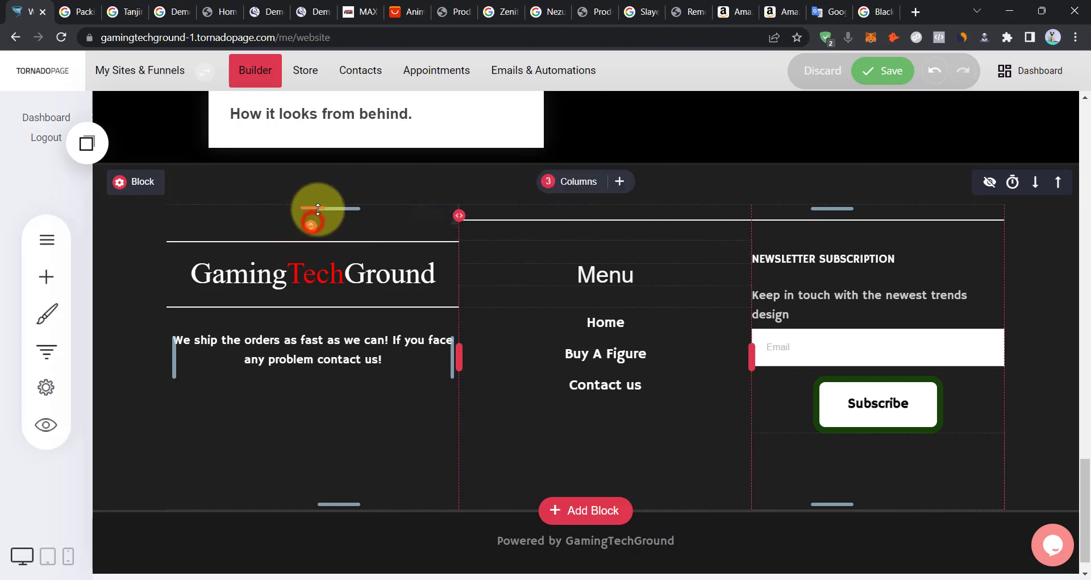
pyautogui.moveTo(336, 208); pyautogui.dragTo(346, 156)
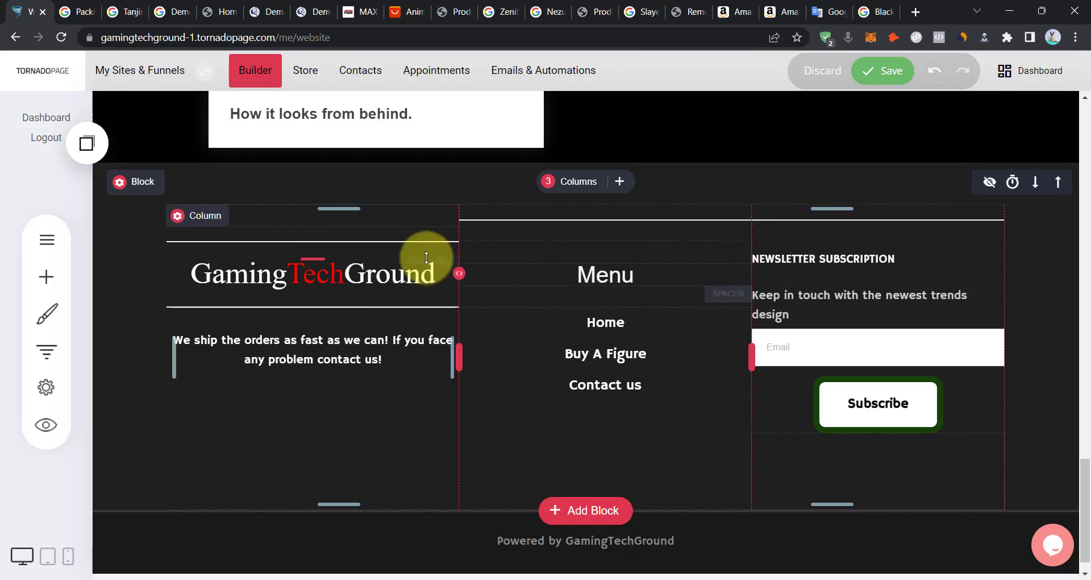
pyautogui.click(883, 71)
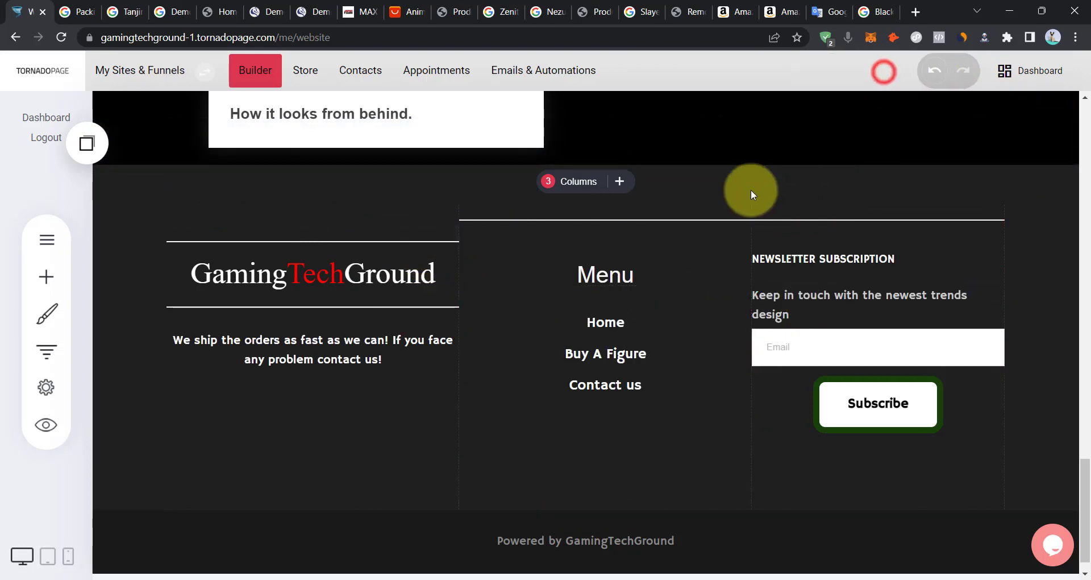
# Check in phone view how the separators divide the footer sections, and return to desktop view.
pyautogui.click(69, 556)
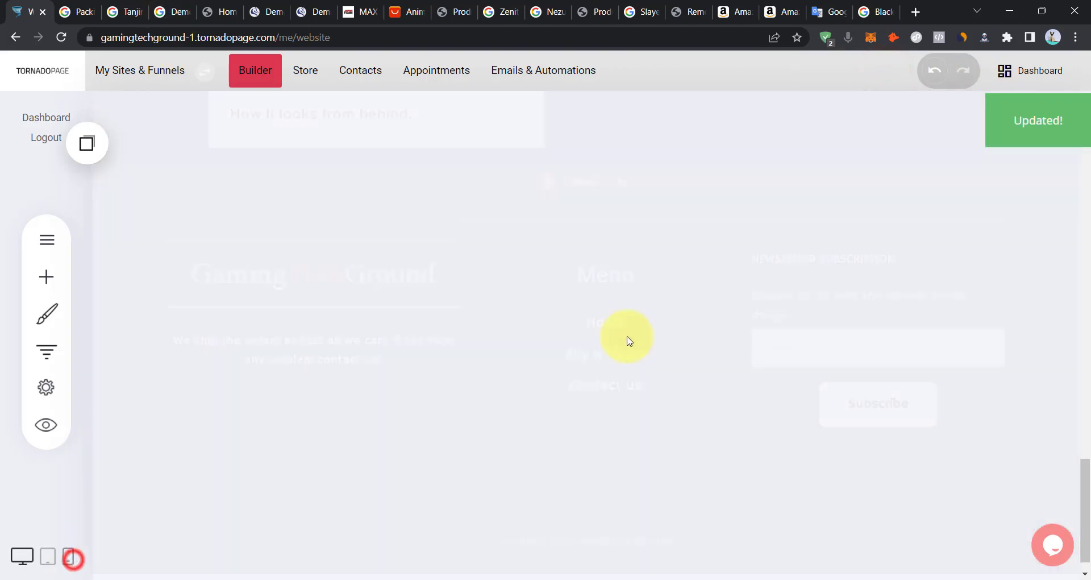
pyautogui.scroll(-7, 560, 360)
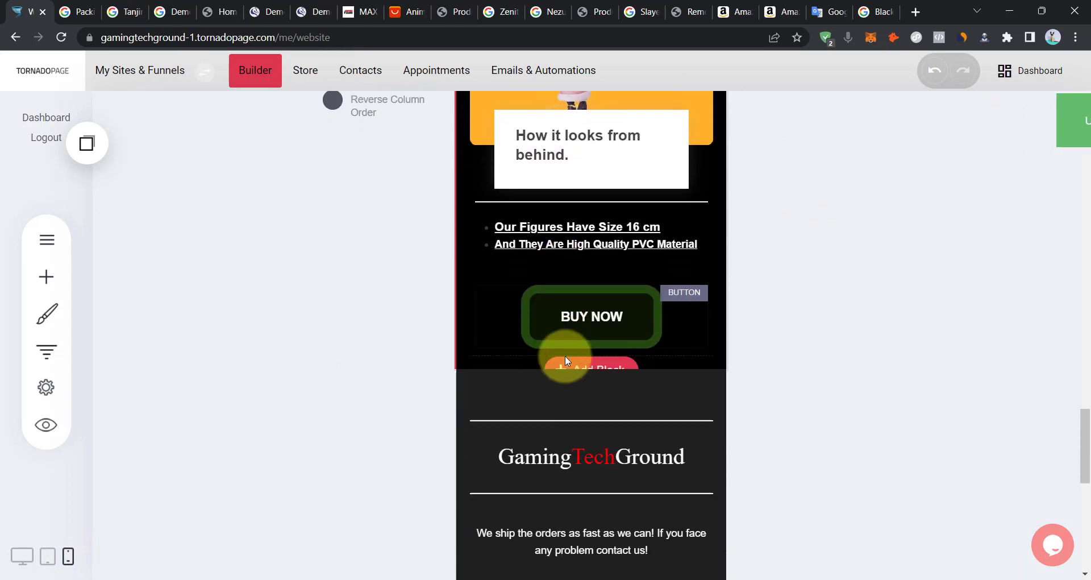
pyautogui.scroll(-5, 638, 344)
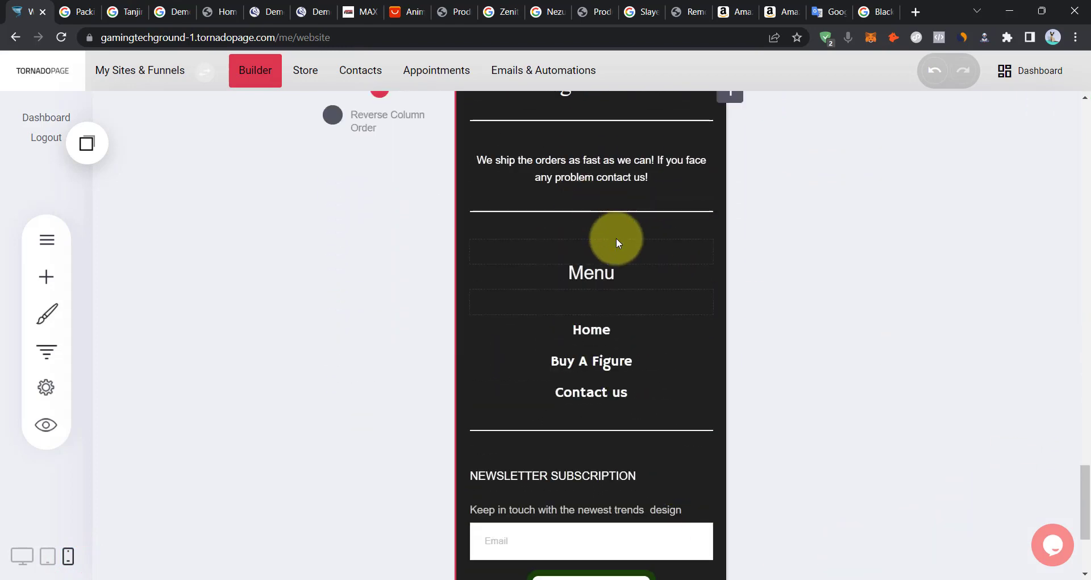
pyautogui.scroll(-3, 648, 460)
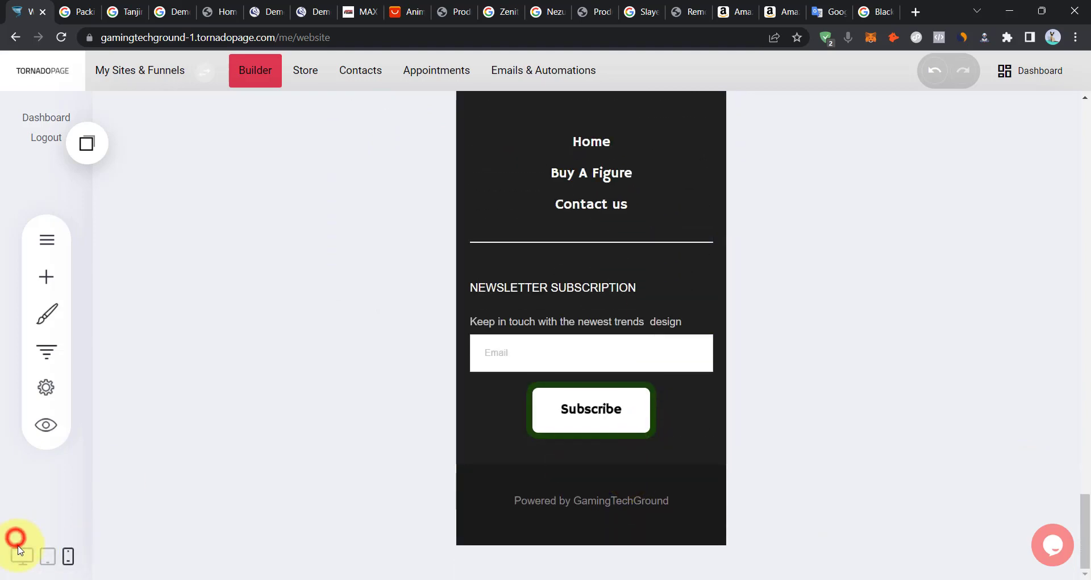
pyautogui.scroll(4, 584, 292)
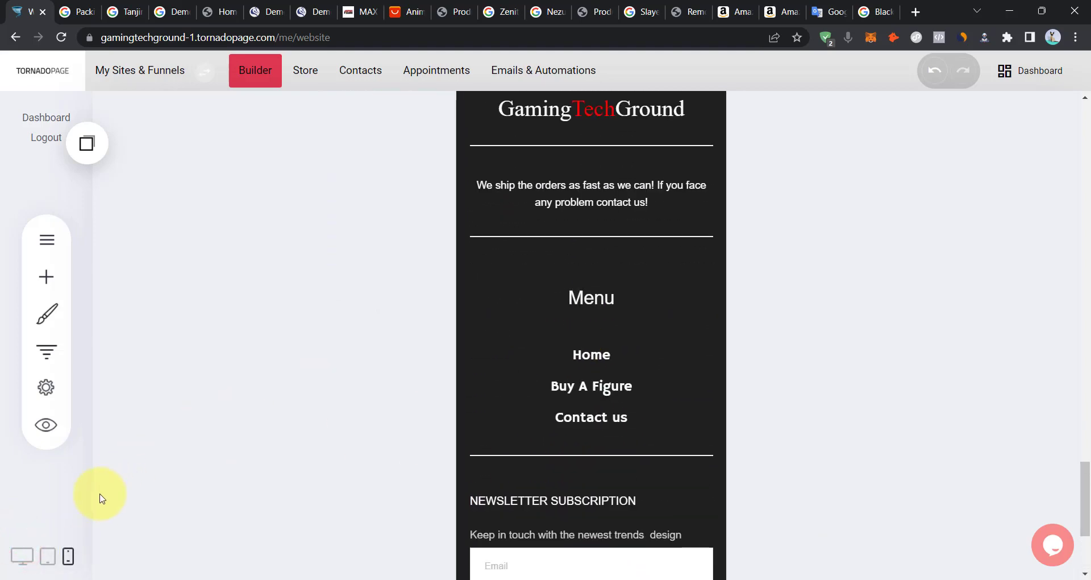
pyautogui.click(25, 558)
# Set the background color of the "Perfect for your Collection" block to black and check its overlay color.
pyautogui.moveTo(1084, 483); pyautogui.dragTo(1078, 246)
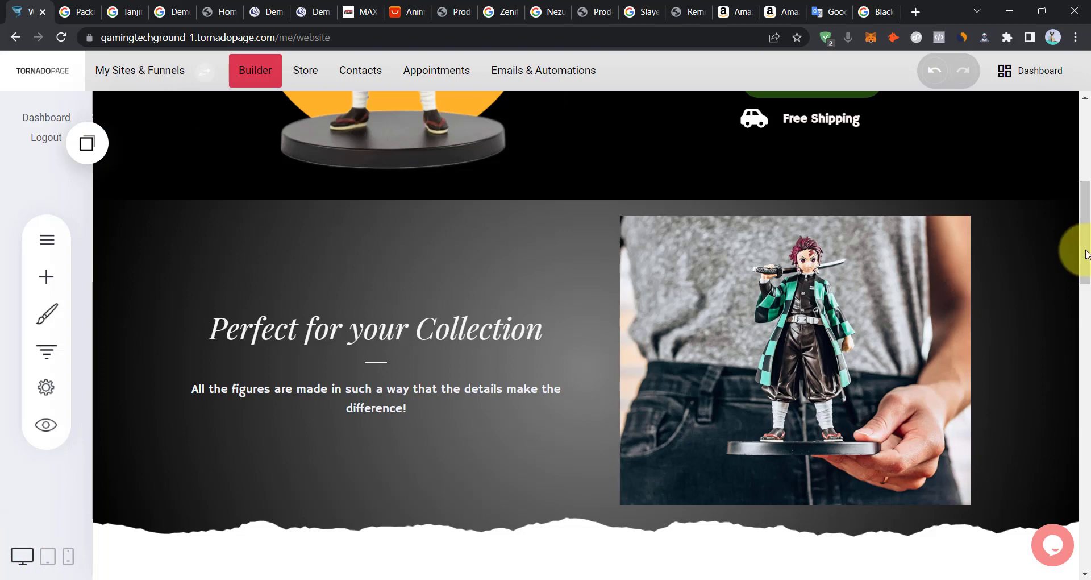
pyautogui.click(130, 220)
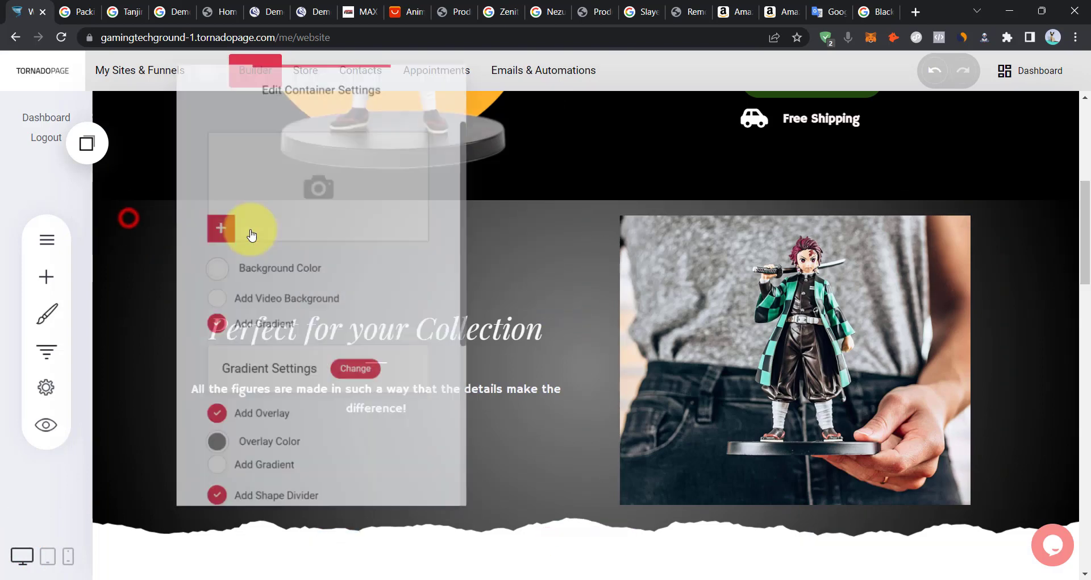
pyautogui.click(214, 268)
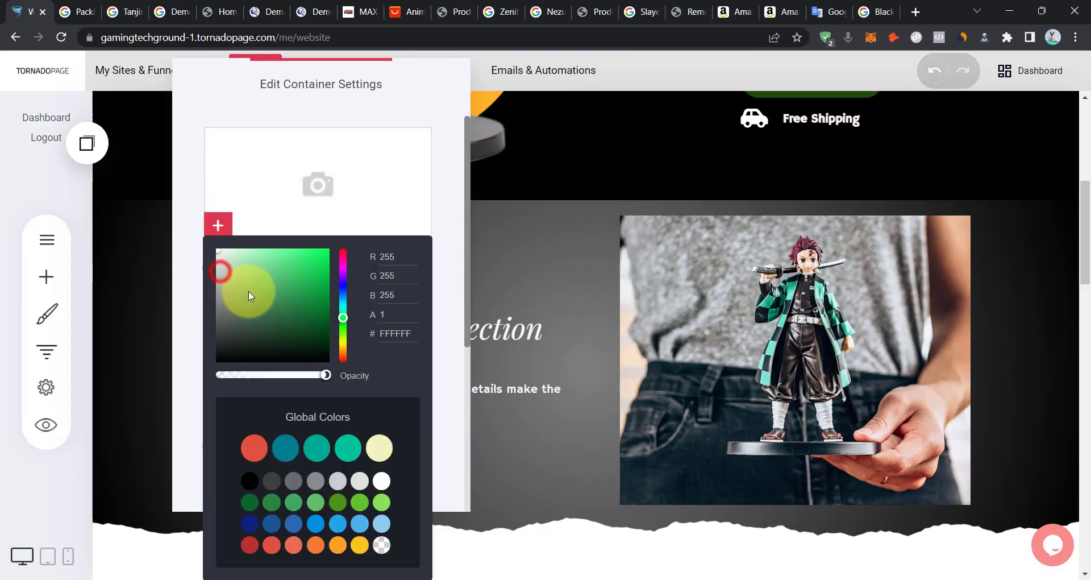
pyautogui.click(437, 185)
pyautogui.click(214, 446)
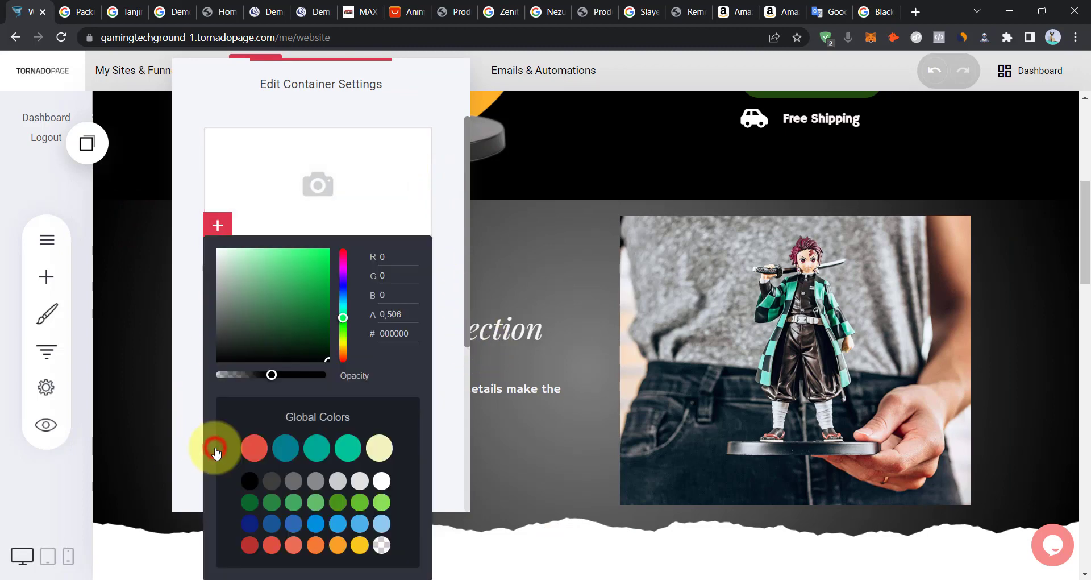
pyautogui.click(186, 419)
pyautogui.scroll(-3, 198, 432)
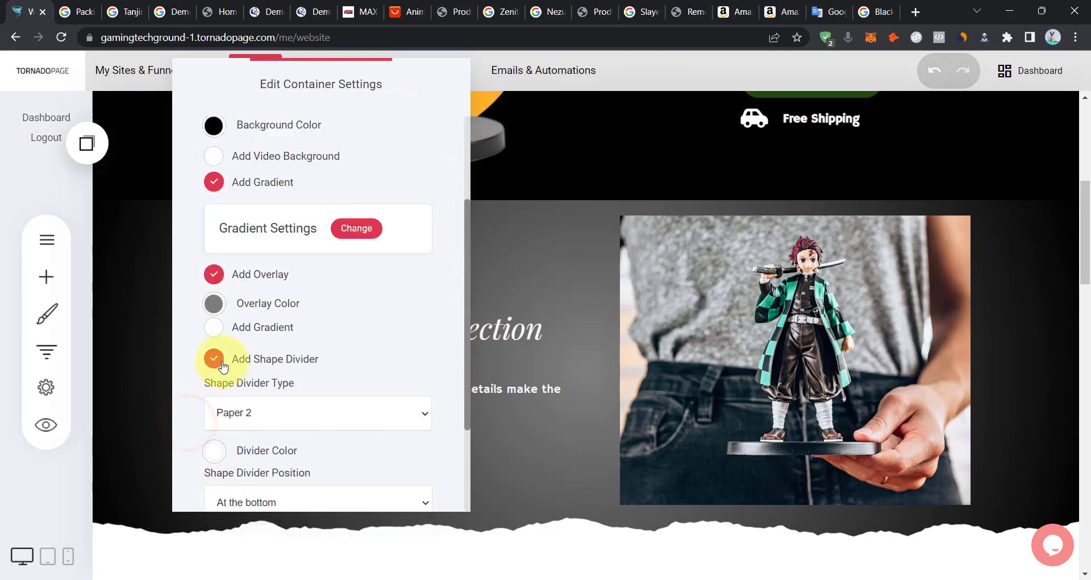
# Try switching the block's shape divider, overlay and overlay gradient on and off to compare their effects.
pyautogui.click(211, 359)
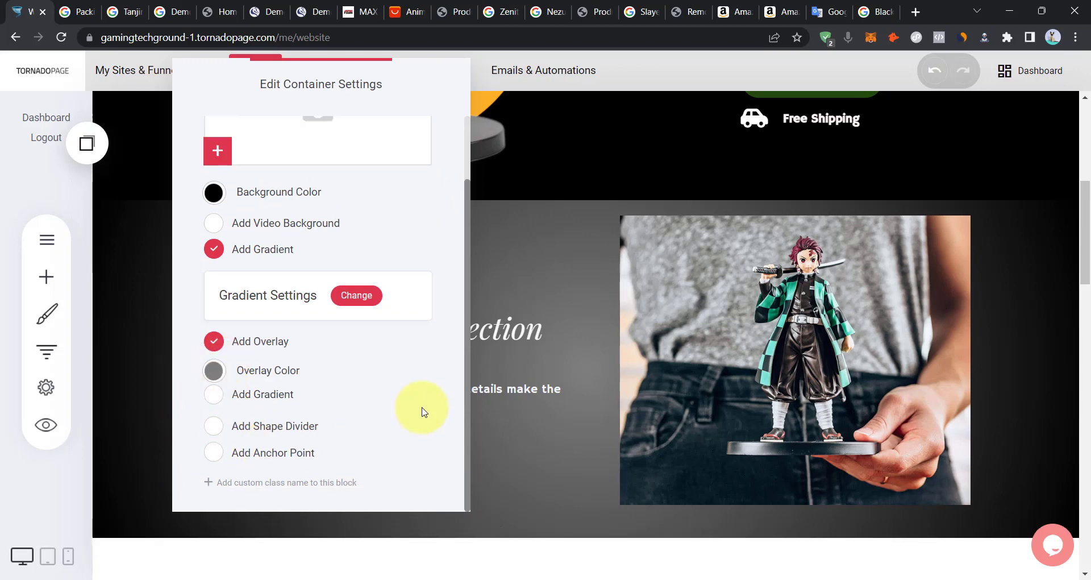
pyautogui.click(212, 341)
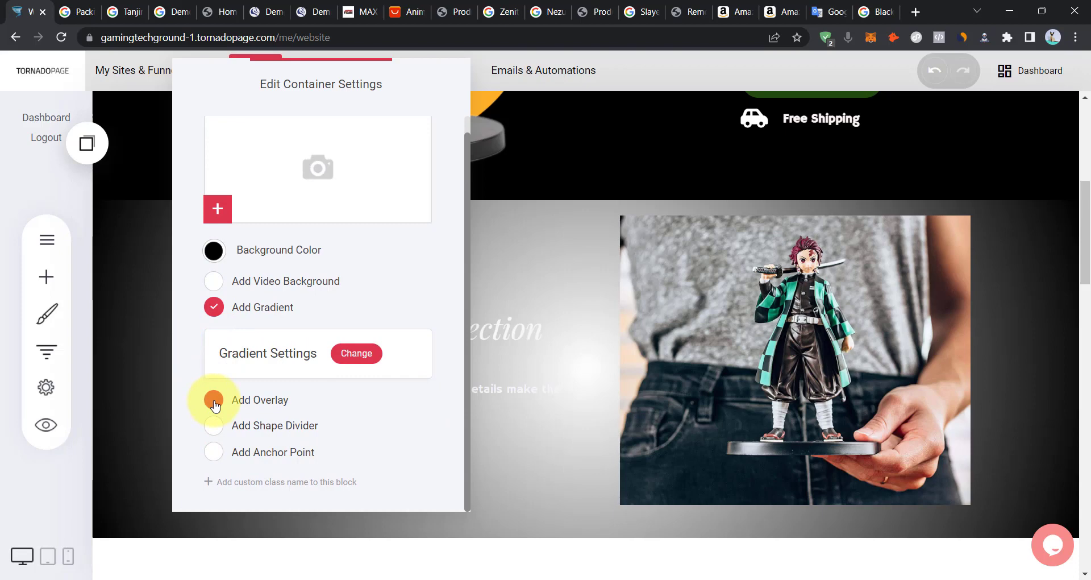
pyautogui.click(214, 400)
pyautogui.scroll(-1, 219, 412)
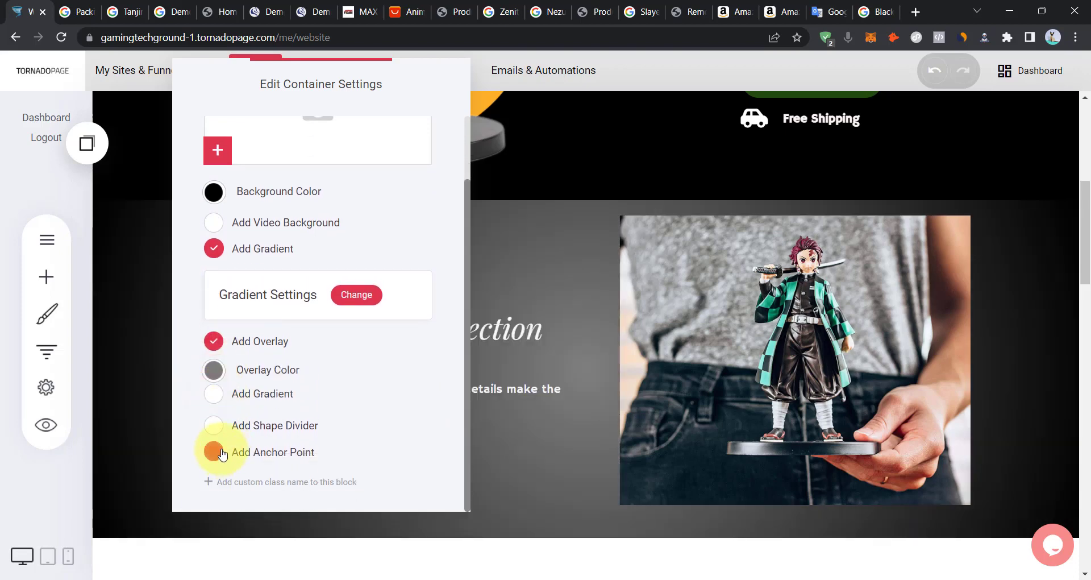
pyautogui.click(215, 400)
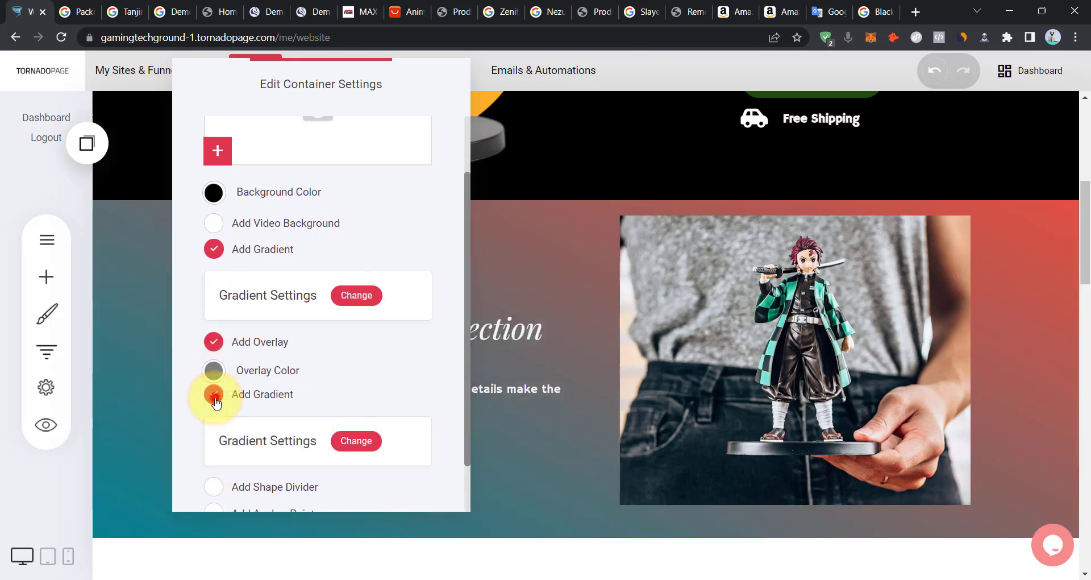
pyautogui.click(215, 400)
pyautogui.click(215, 420)
# Remove the background gradient from the "Perfect for your Collection" block and close its settings.
pyautogui.scroll(1, 225, 267)
pyautogui.click(213, 323)
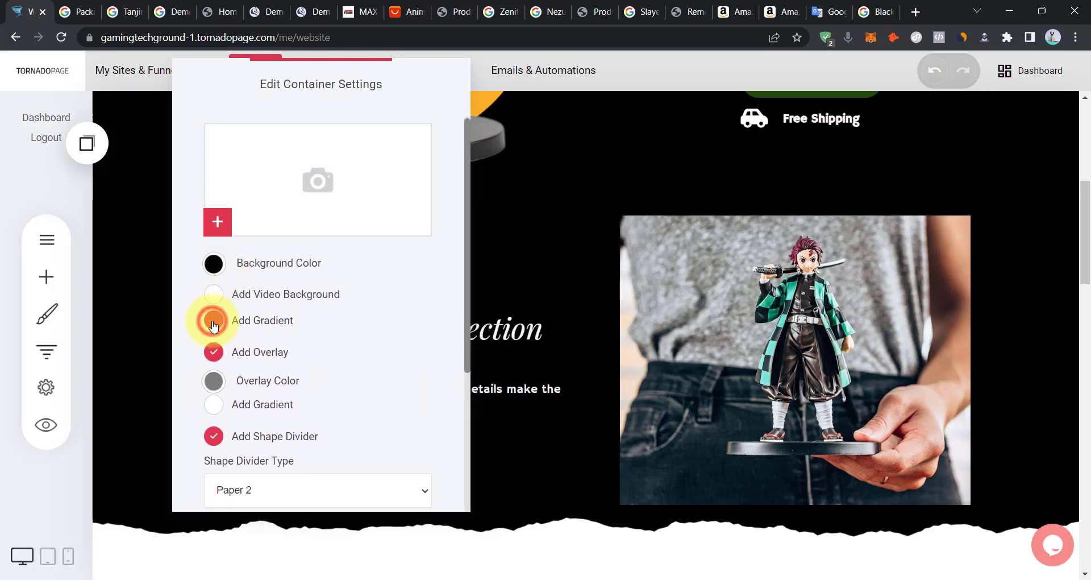
pyautogui.click(620, 311)
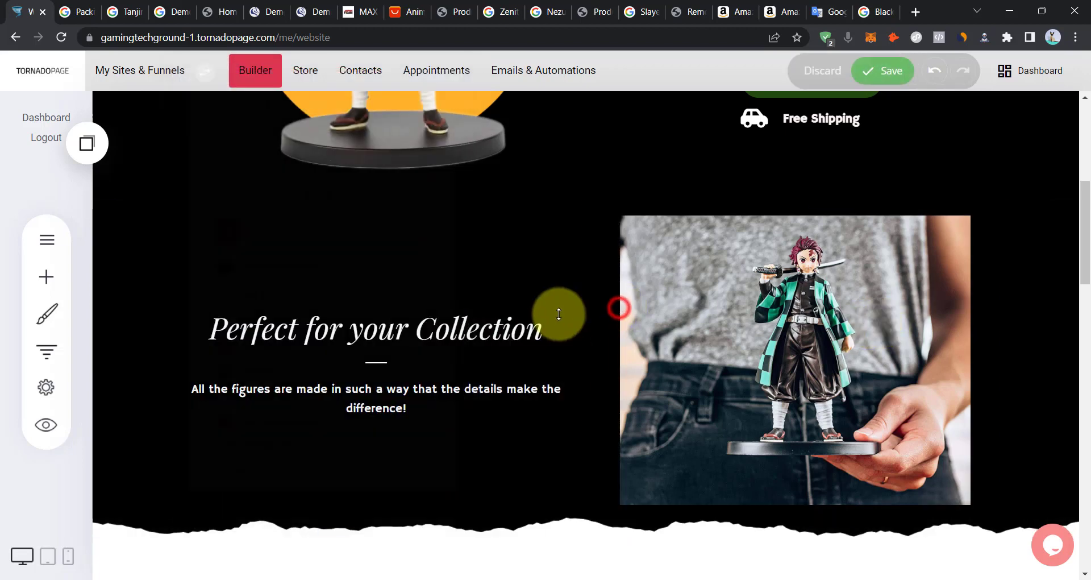
# Insert an empty block and move it above the "Perfect for your Collection" block.
pyautogui.scroll(4, 739, 309)
pyautogui.moveTo(1085, 193); pyautogui.dragTo(1077, 239)
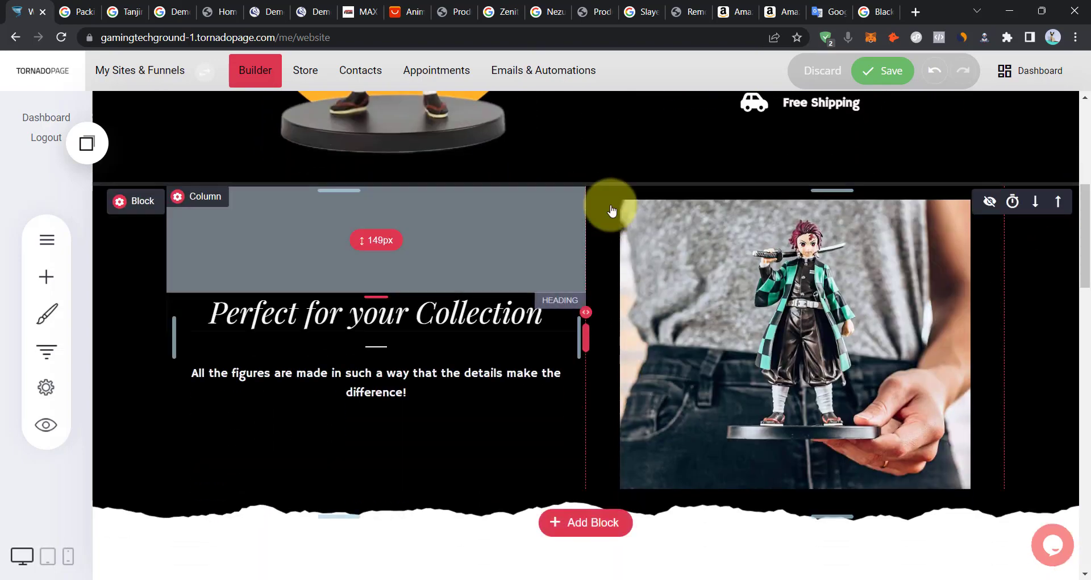
pyautogui.click(593, 521)
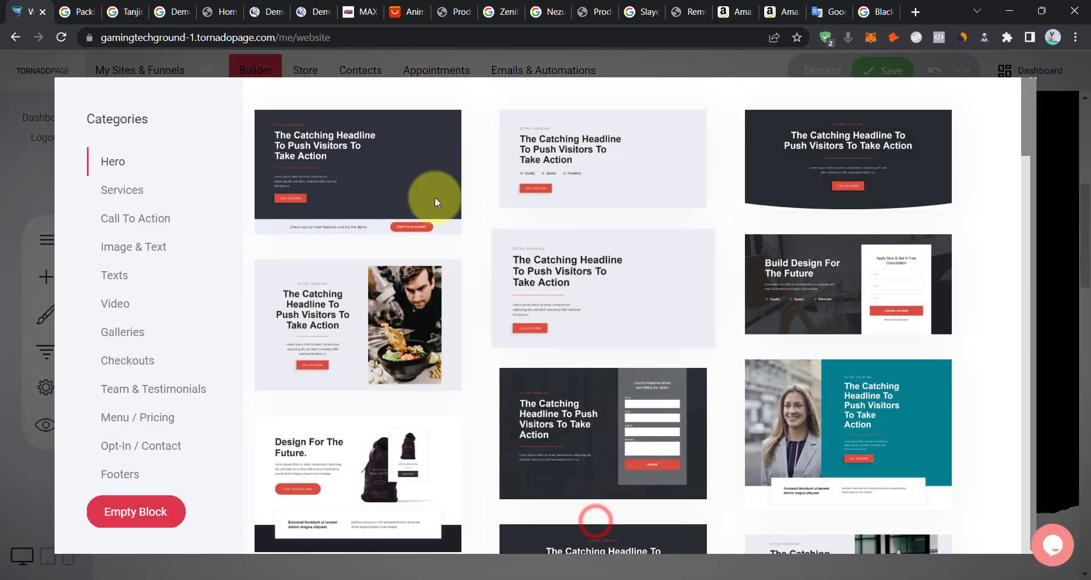
pyautogui.click(136, 511)
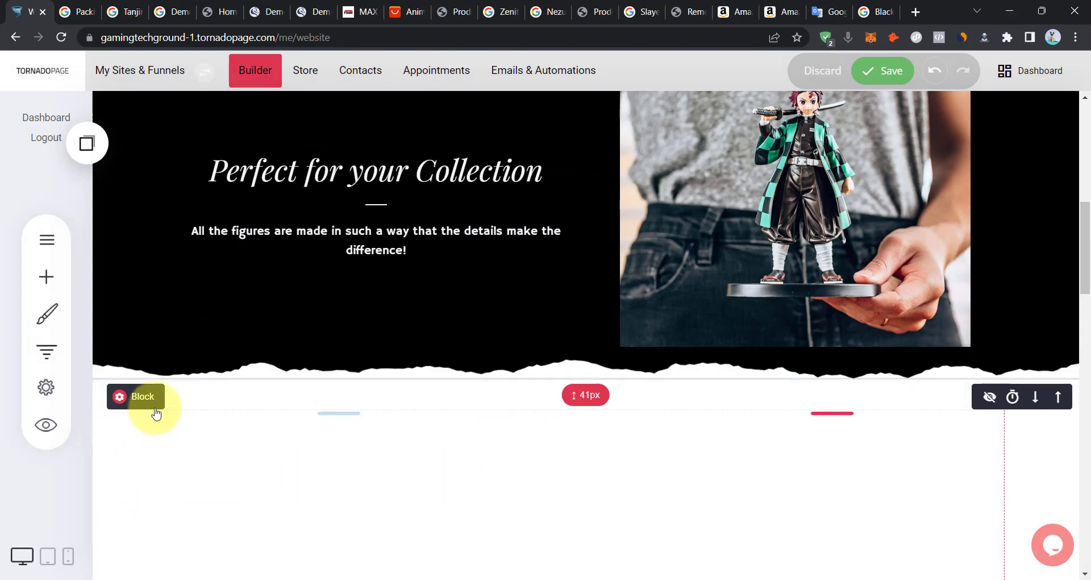
pyautogui.click(1058, 396)
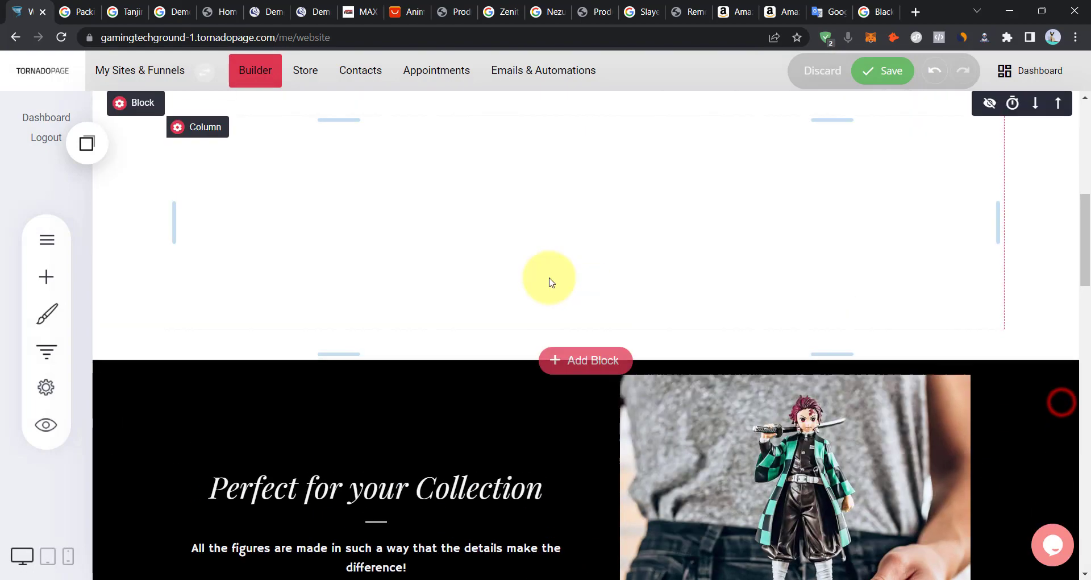
# Open the container settings of the new empty block.
pyautogui.scroll(2, 139, 244)
pyautogui.click(124, 257)
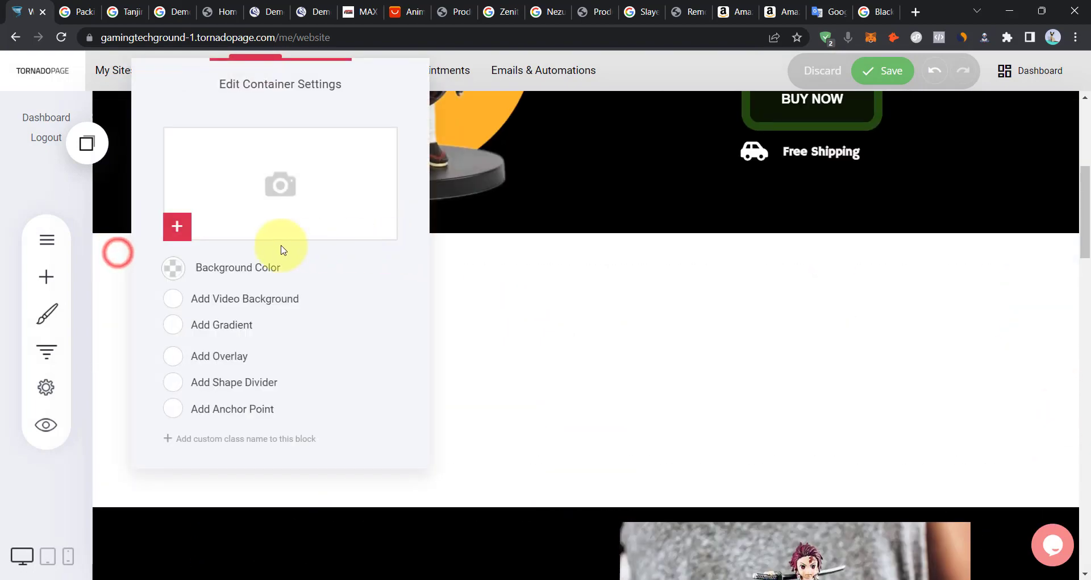
# Set the background color of the empty block's container to black.
pyautogui.click(172, 266)
pyautogui.click(244, 312)
pyautogui.click(776, 380)
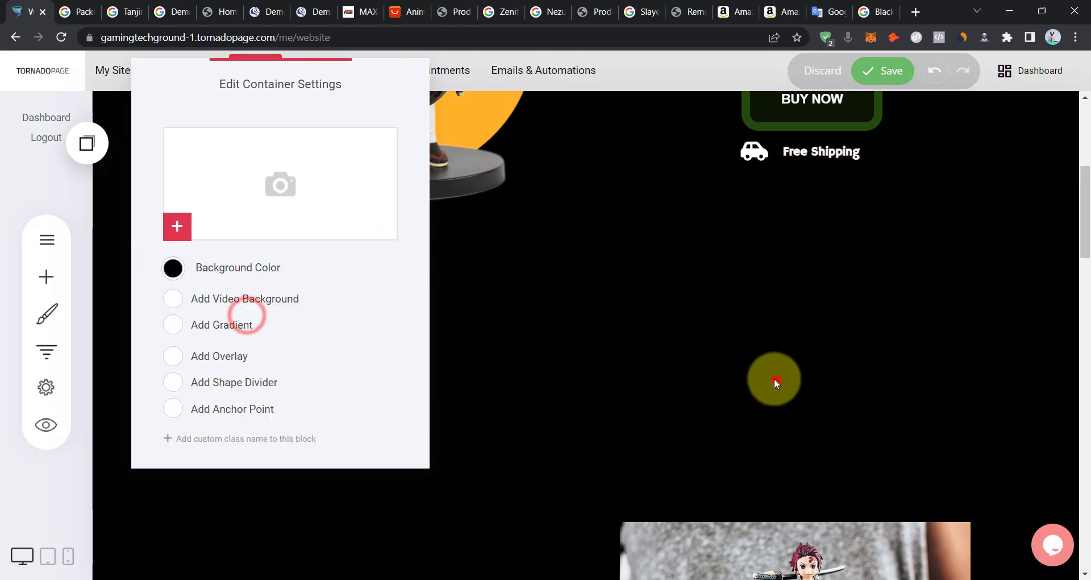
# Add a Separator widget to the black block above "Perfect for your Collection" and color it white.
pyautogui.click(46, 277)
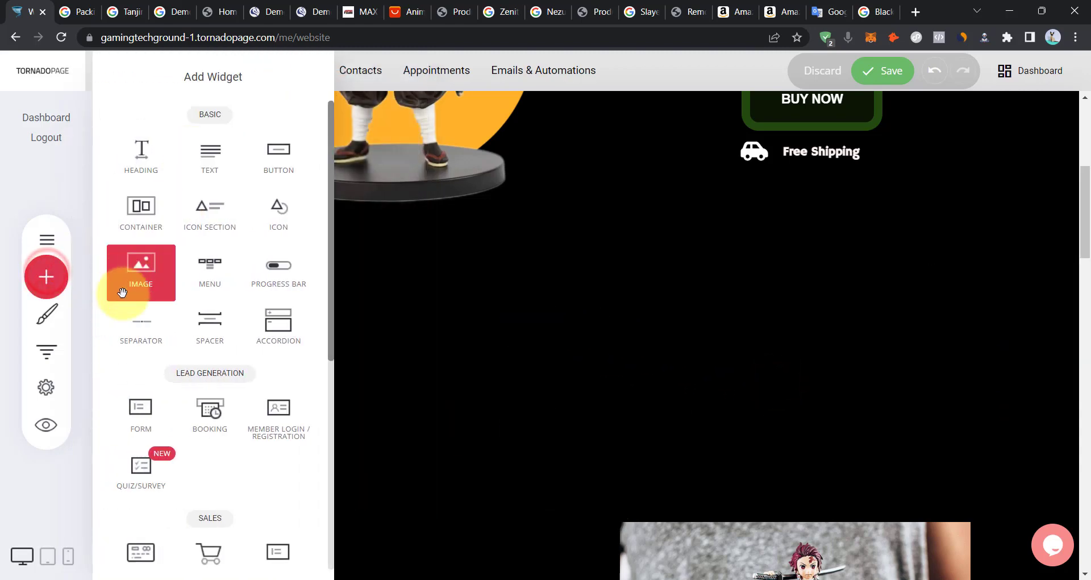
pyautogui.moveTo(137, 317); pyautogui.dragTo(641, 308)
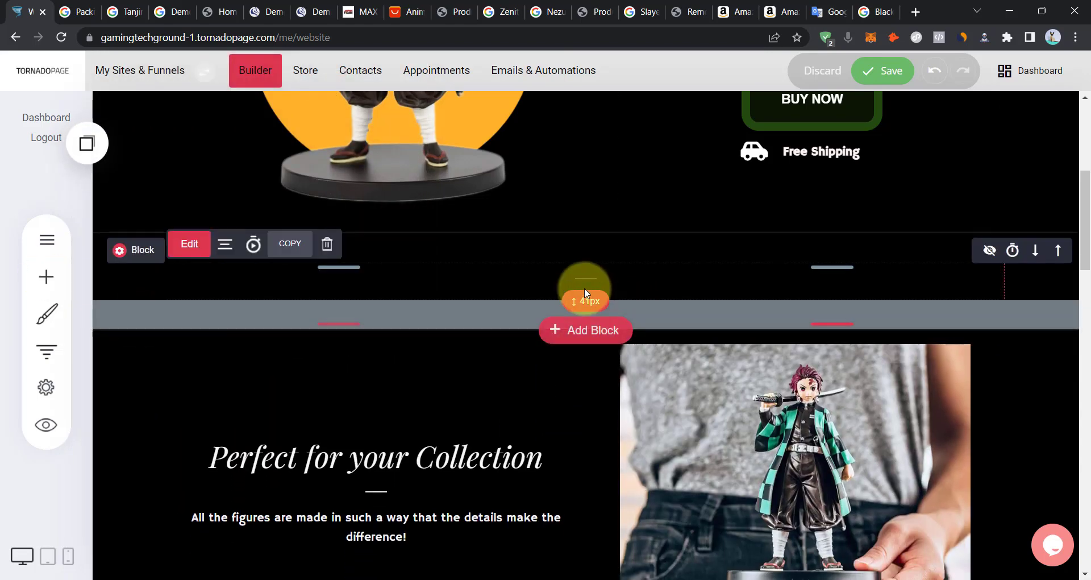
pyautogui.click(883, 336)
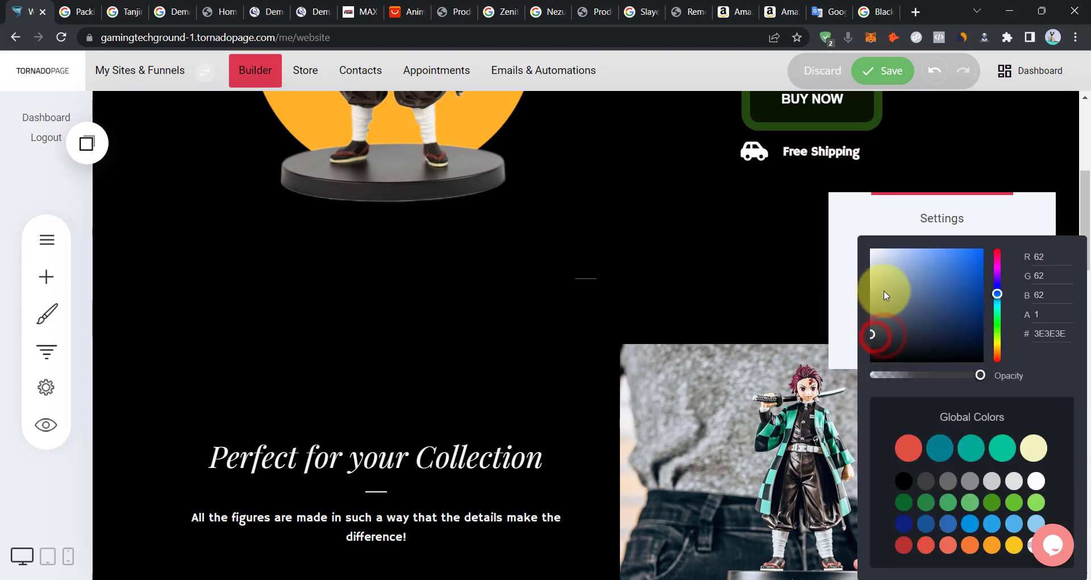
pyautogui.click(911, 220)
# Set the separator's type to Full Width and save the page.
pyautogui.click(950, 286)
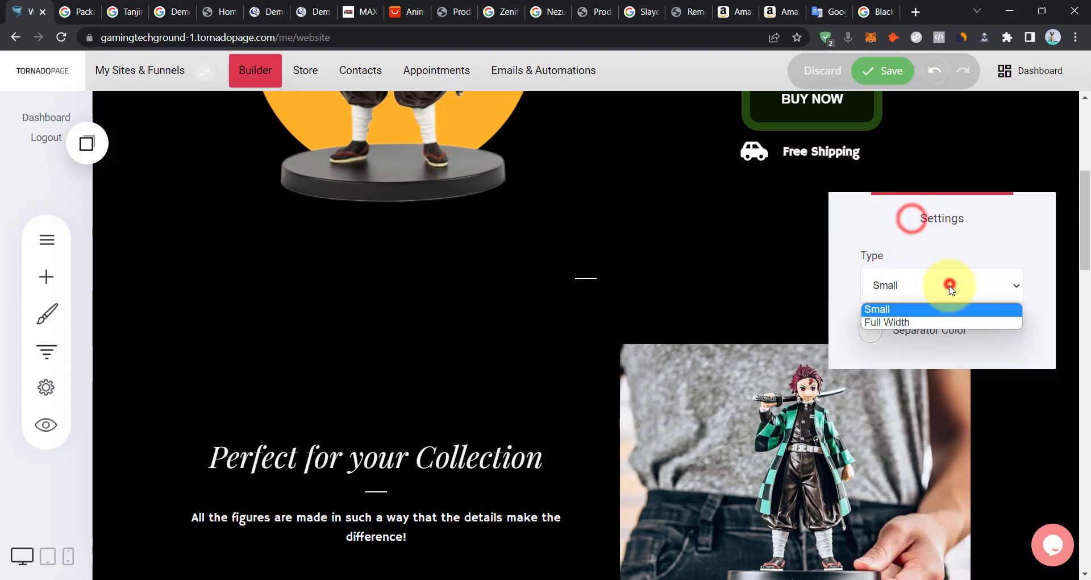
pyautogui.click(935, 321)
pyautogui.click(428, 261)
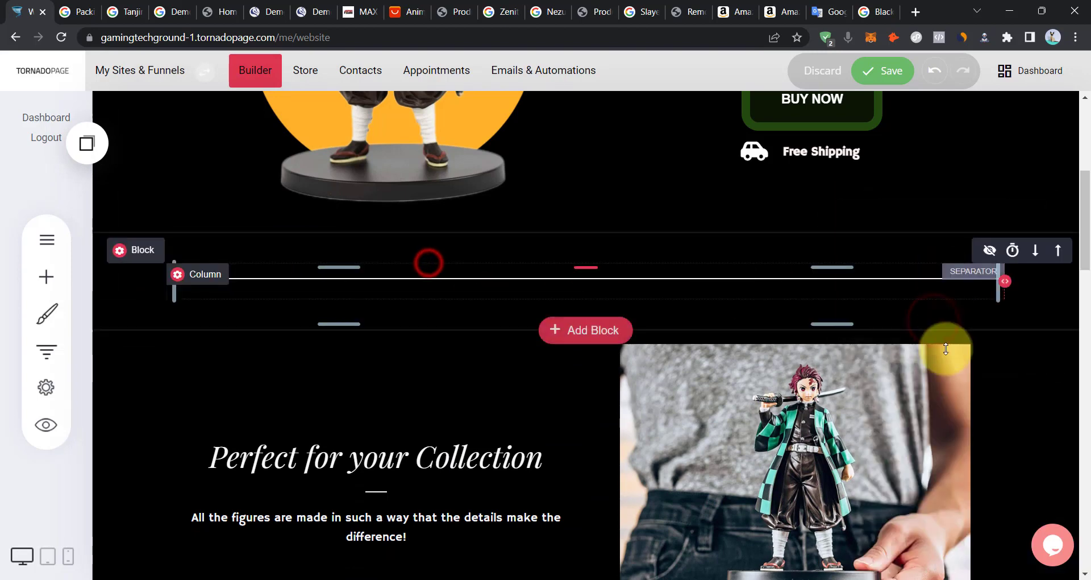
pyautogui.click(868, 74)
# Review the home page in its preview tab from the header downward.
pyautogui.scroll(-4, 449, 364)
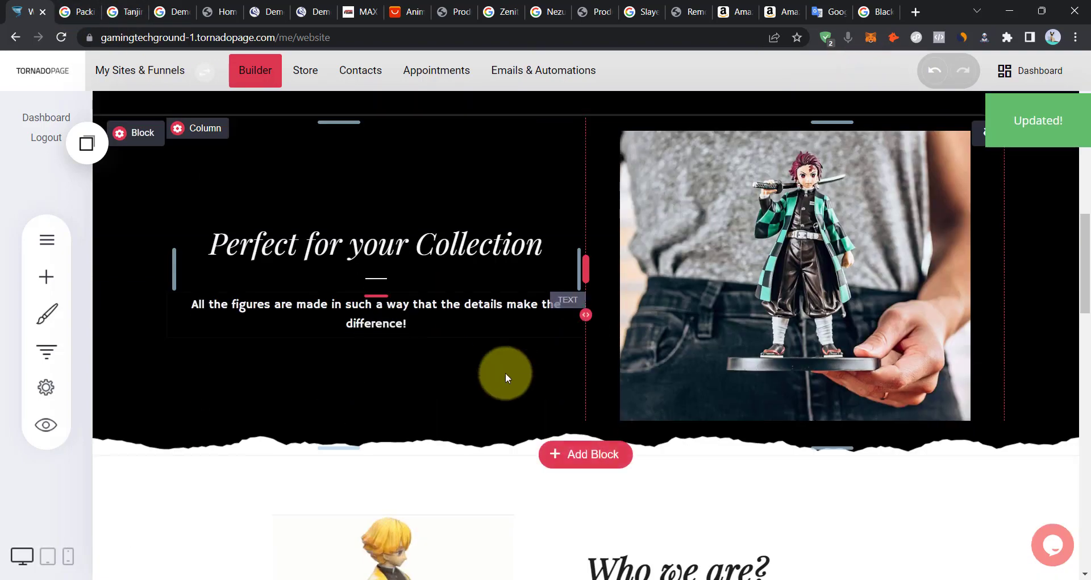
pyautogui.click(215, 12)
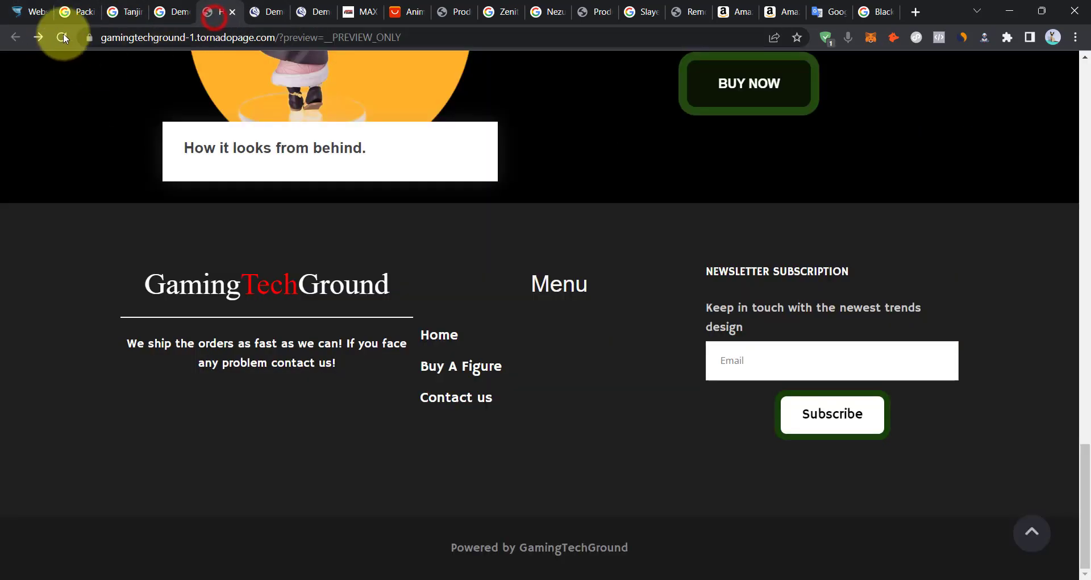
pyautogui.scroll(20, 739, 170)
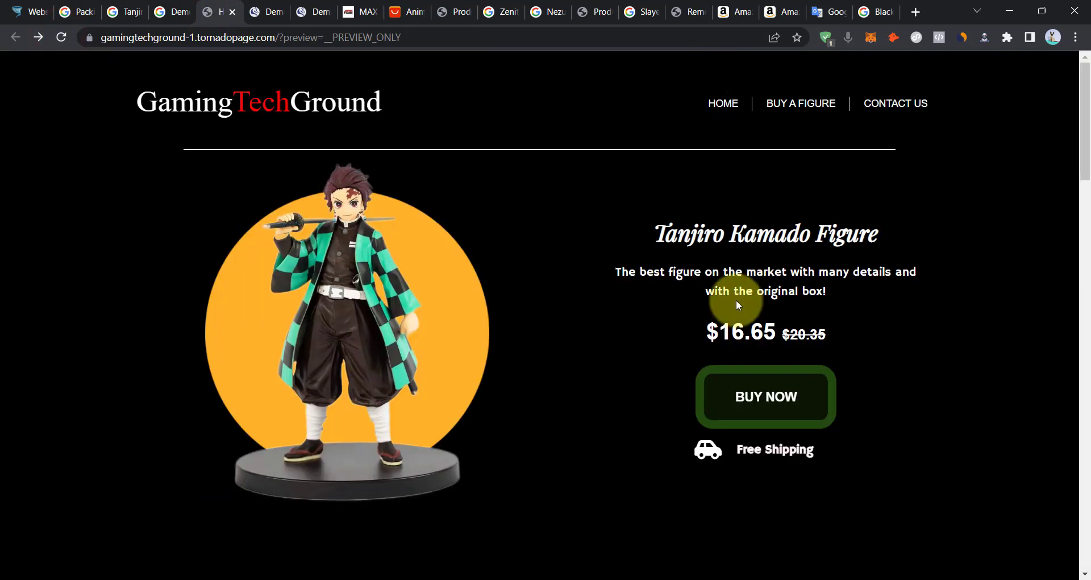
pyautogui.moveTo(1084, 110); pyautogui.dragTo(1055, 254)
# Switch to File Explorer and open the image transparent (11) from the downloads folder in Paint.
pyautogui.click(798, 575)
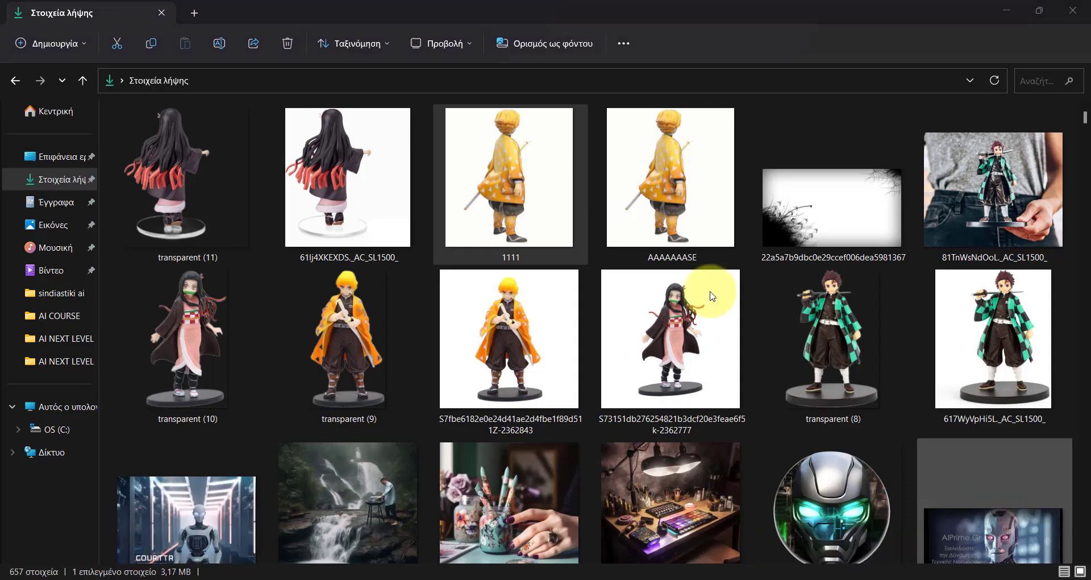
pyautogui.click(210, 188)
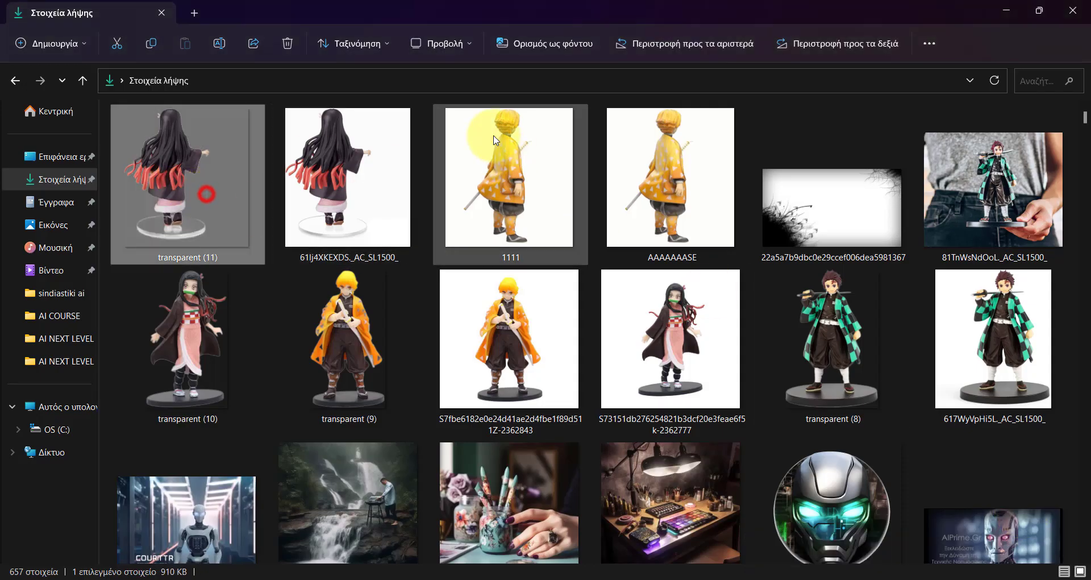
pyautogui.rightClick(213, 194)
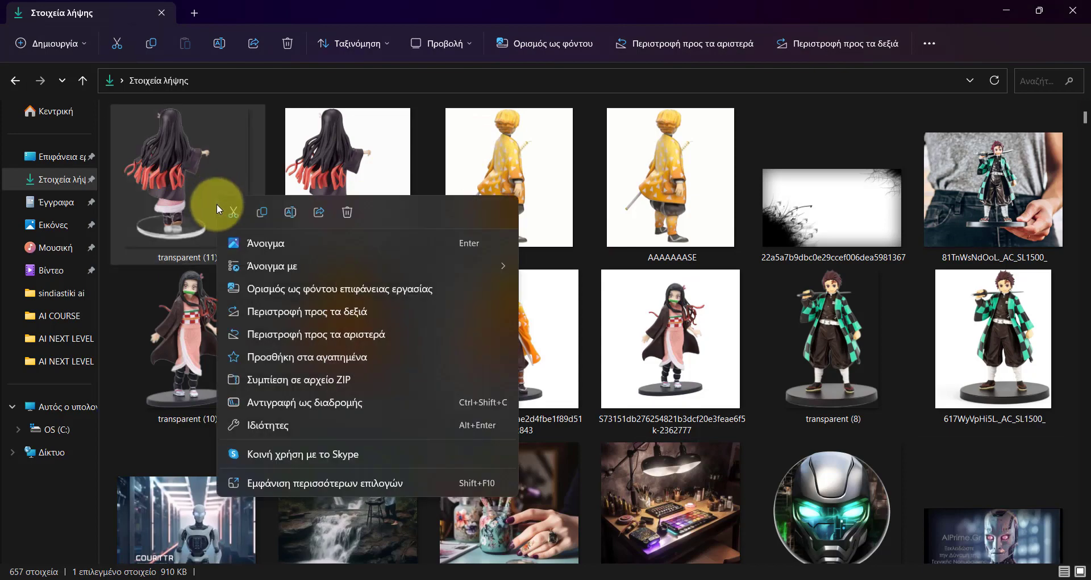
pyautogui.click(256, 266)
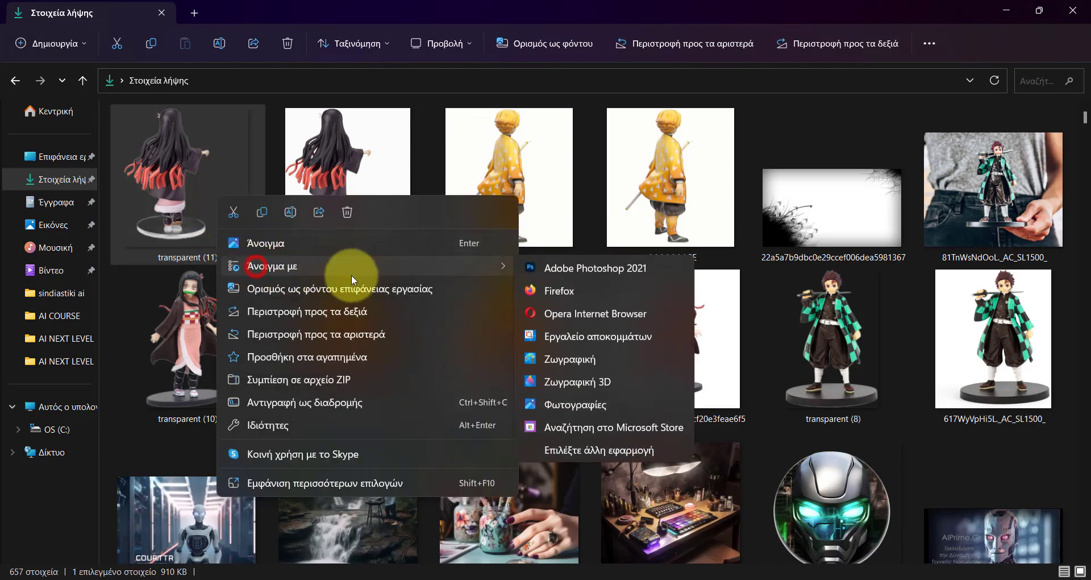
pyautogui.click(604, 364)
# Crop the empty area beside the figure by reducing the canvas width to 904 px.
pyautogui.scroll(-5, 748, 297)
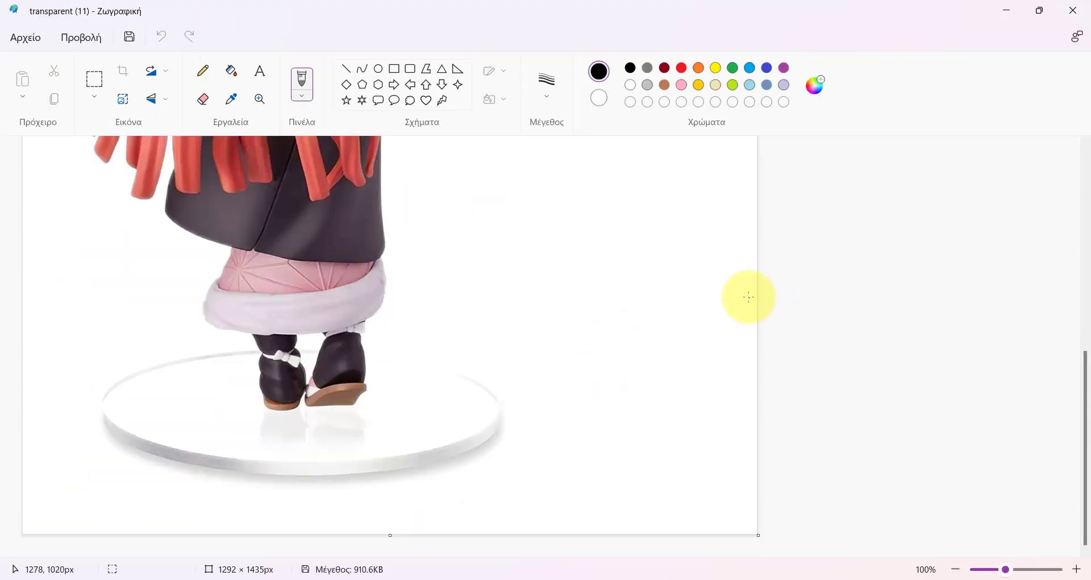
pyautogui.scroll(3, 705, 297)
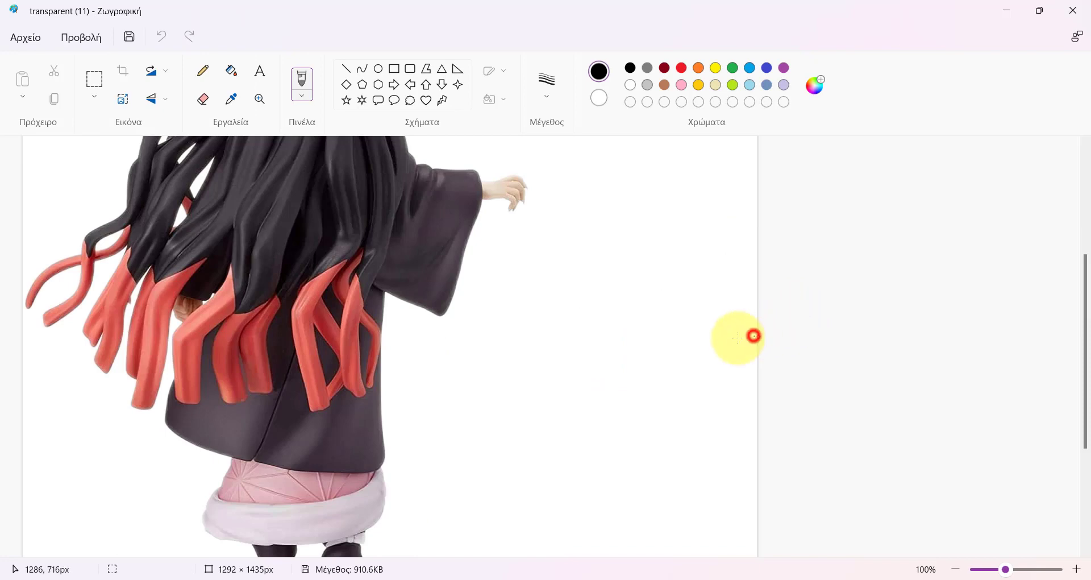
pyautogui.moveTo(722, 340); pyautogui.dragTo(537, 342)
pyautogui.scroll(4, 592, 375)
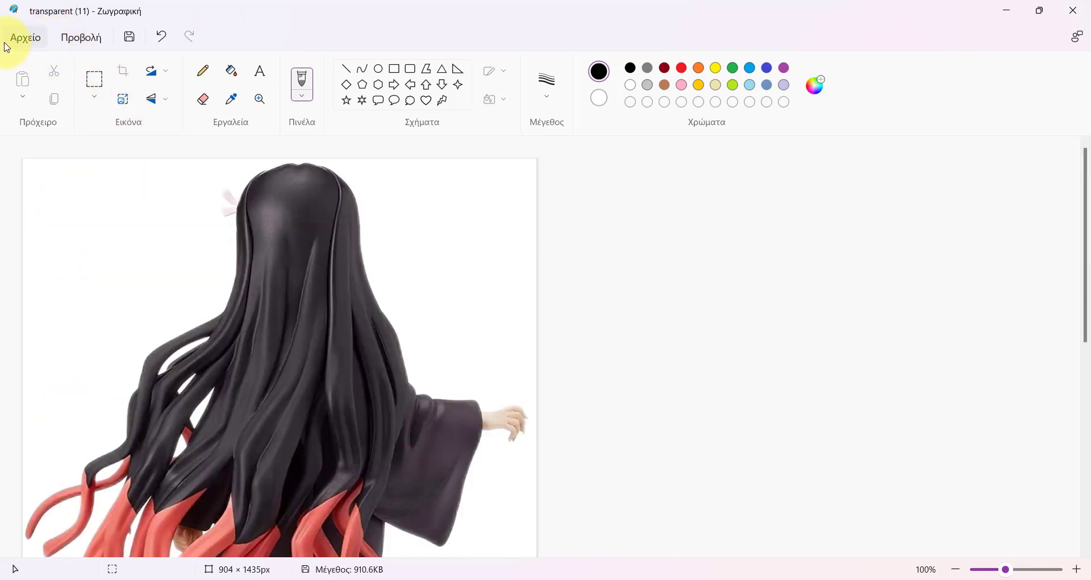
# Crop the figure's base by reducing the canvas height to 1223 px and save the image.
pyautogui.click(8, 40)
pyautogui.click(8, 39)
pyautogui.scroll(-8, 636, 346)
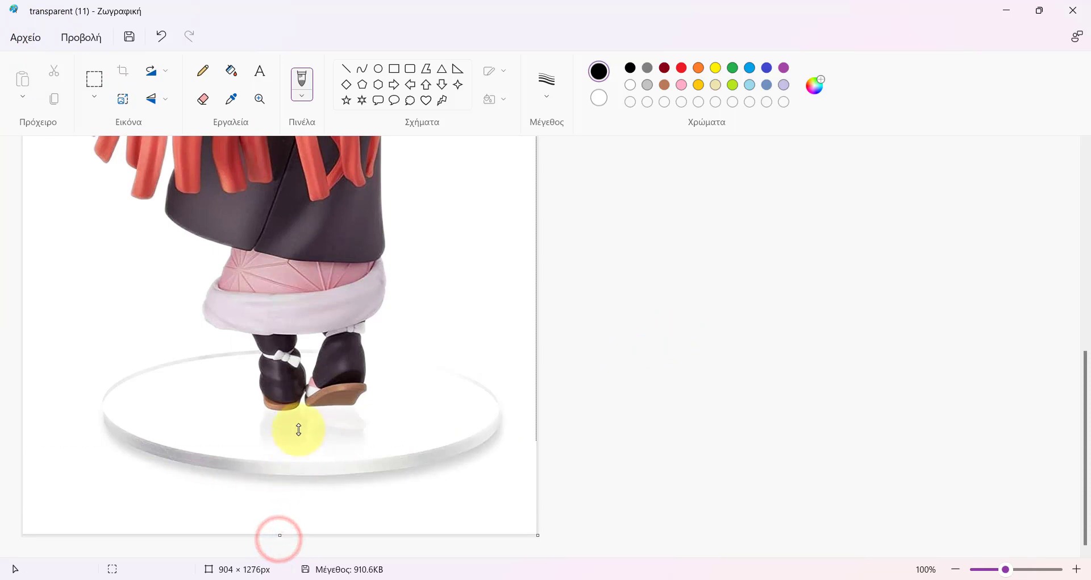
pyautogui.moveTo(300, 419); pyautogui.dragTo(301, 421)
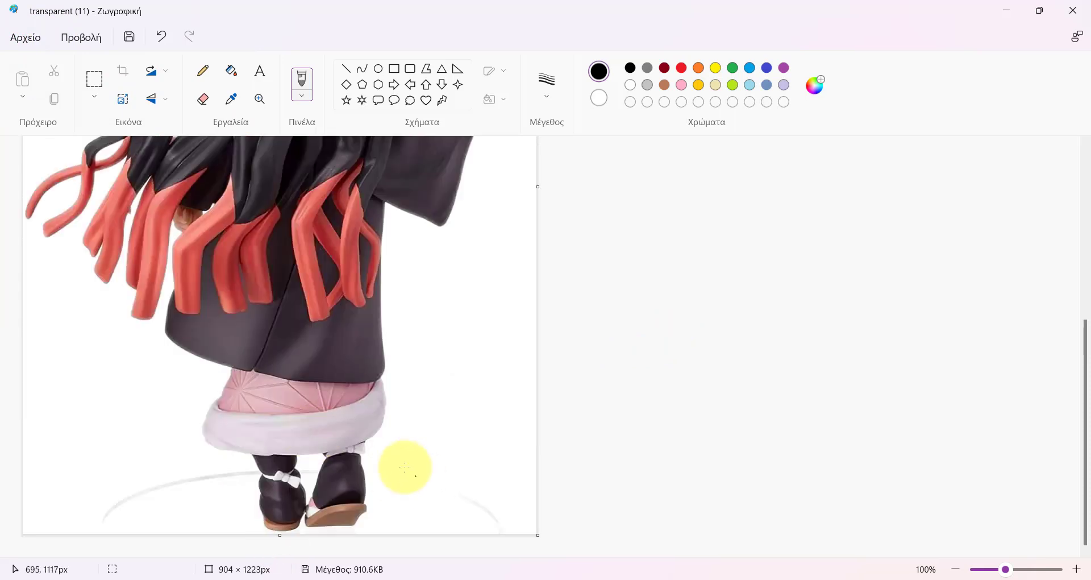
pyautogui.scroll(5, 409, 475)
pyautogui.click(20, 34)
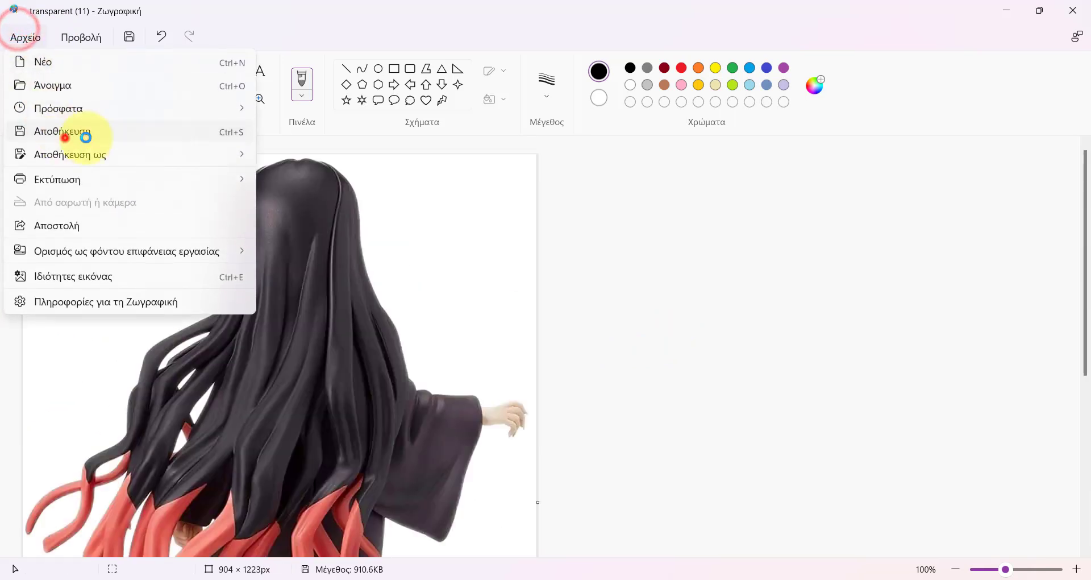
pyautogui.click(64, 134)
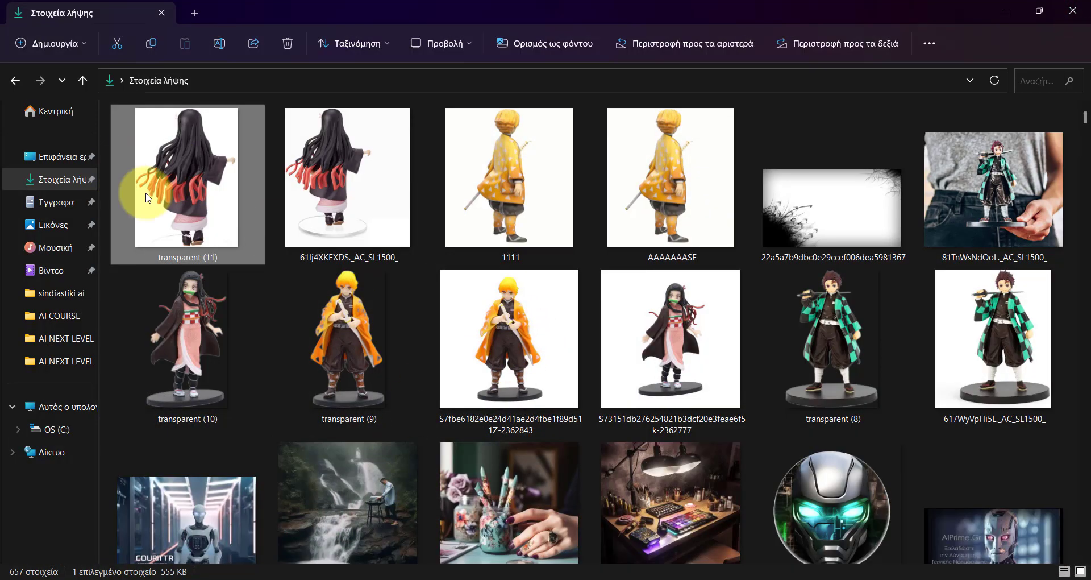
# Switch back to the browser and load the cropped transparent (11) image into the online background remover.
pyautogui.click(1008, 18)
pyautogui.click(1006, 10)
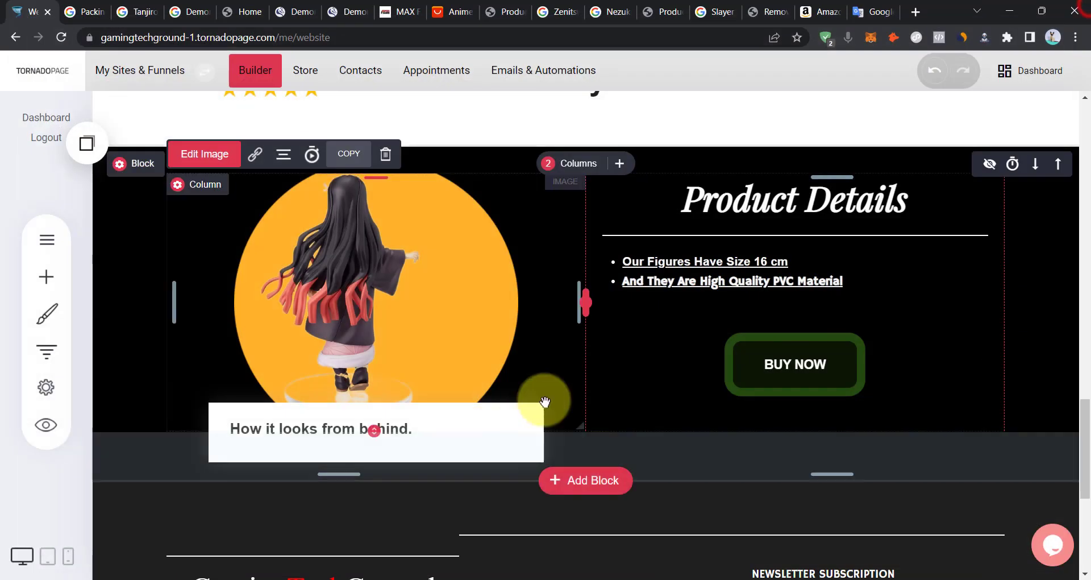
pyautogui.click(749, 19)
pyautogui.scroll(5, 663, 85)
pyautogui.click(295, 282)
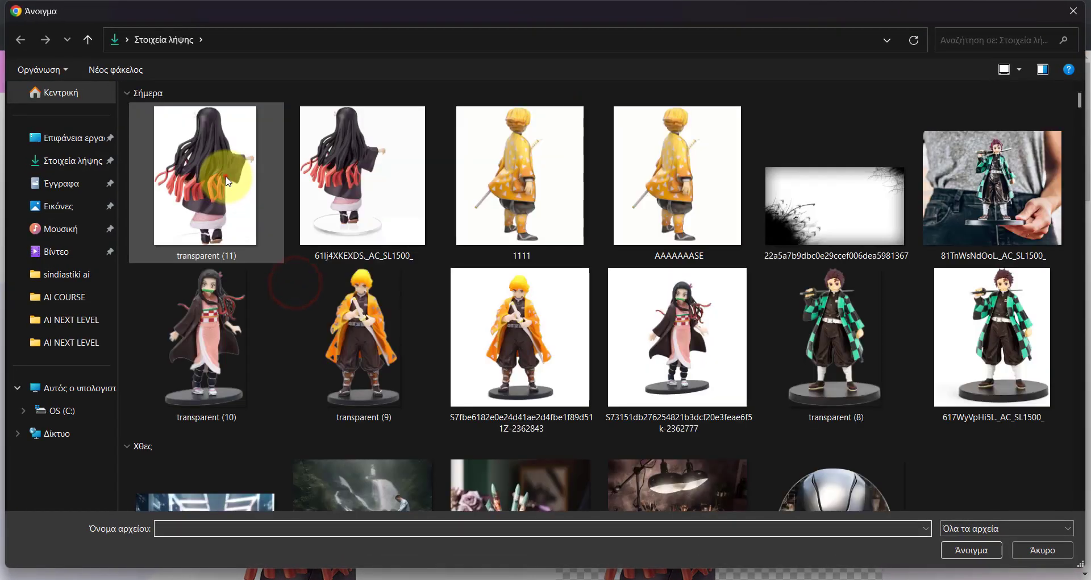
pyautogui.doubleClick(224, 173)
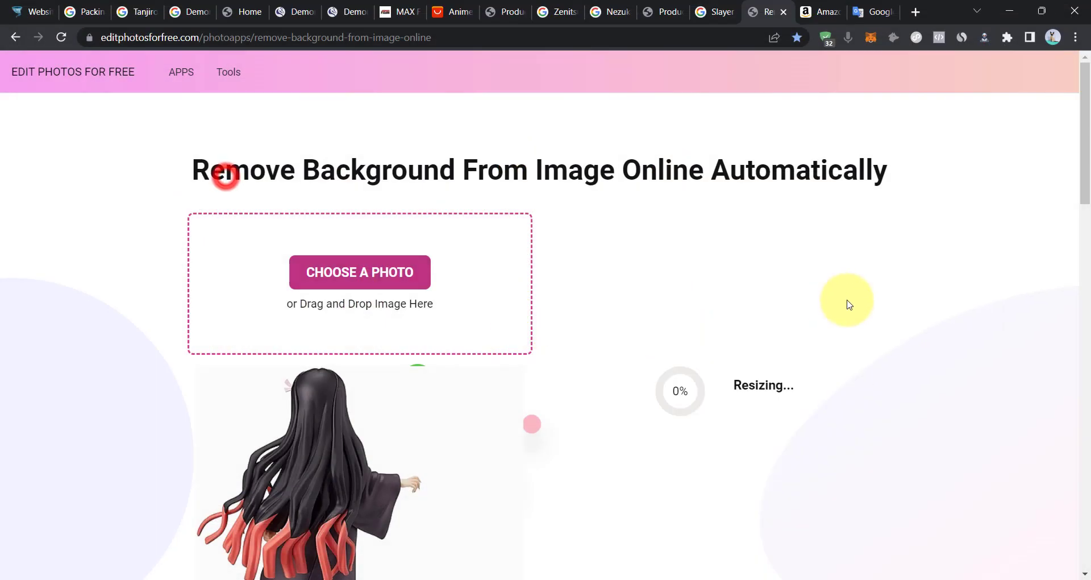
# Download the background-free image as transparent (12).png.
pyautogui.scroll(-5, 652, 382)
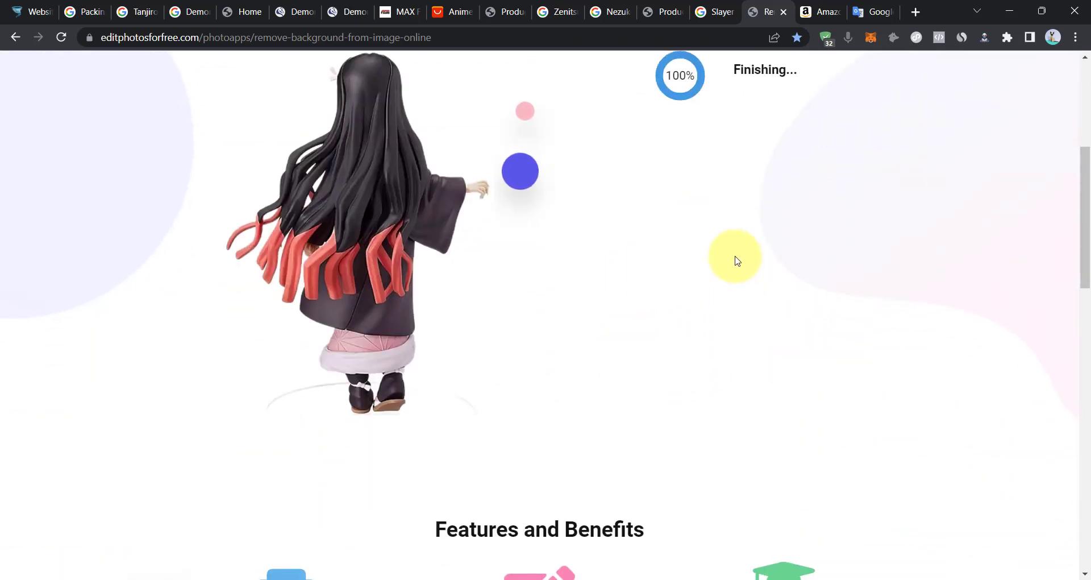
pyautogui.click(746, 455)
pyautogui.click(970, 551)
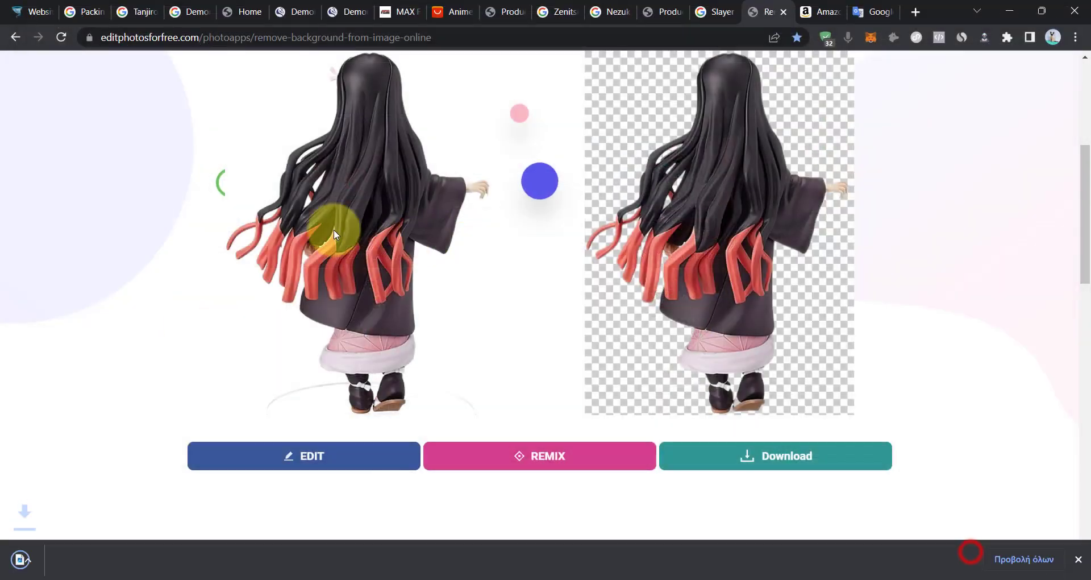
# Return to the website builder and upload transparent (12).png through the Product Details figure's image settings.
pyautogui.click(37, 11)
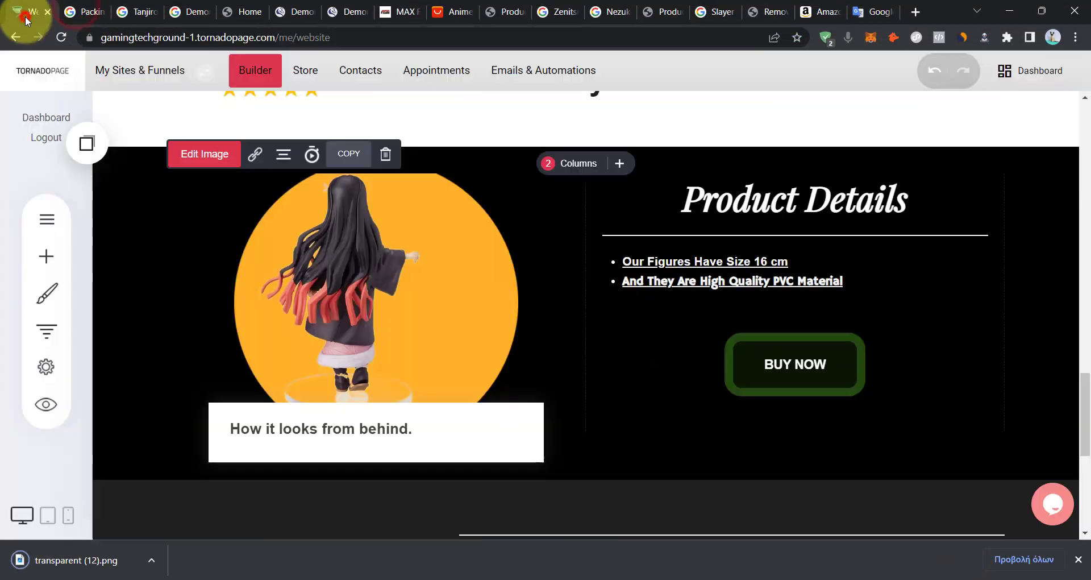
pyautogui.click(191, 160)
pyautogui.click(710, 244)
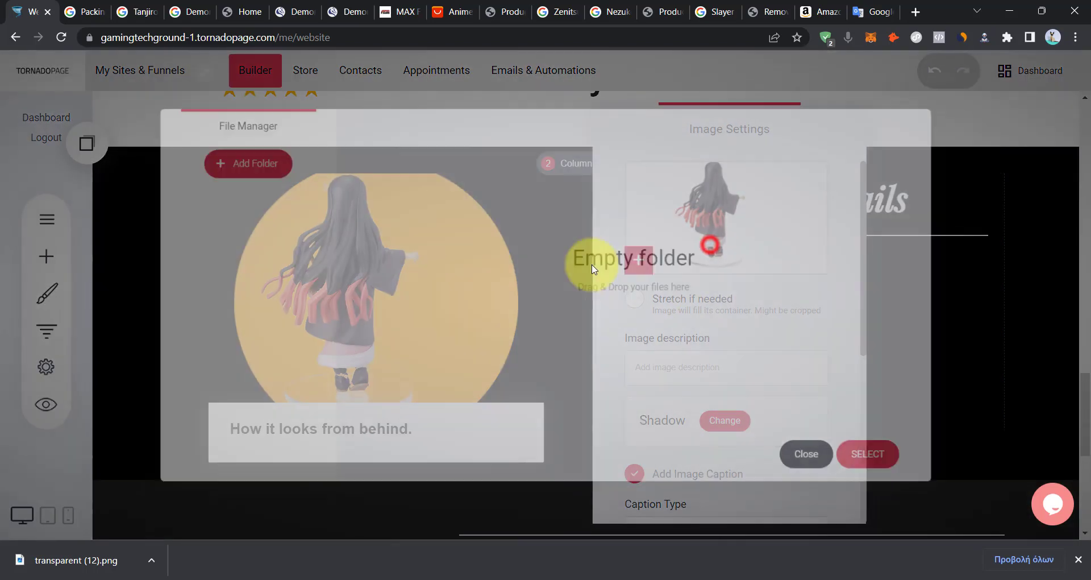
pyautogui.click(475, 209)
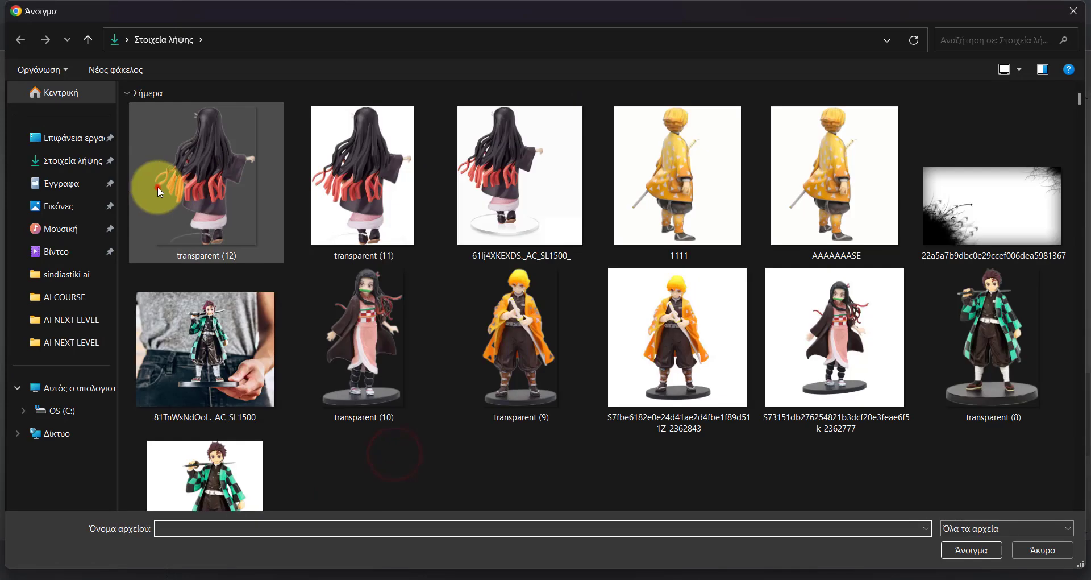
pyautogui.click(158, 187)
pyautogui.click(973, 561)
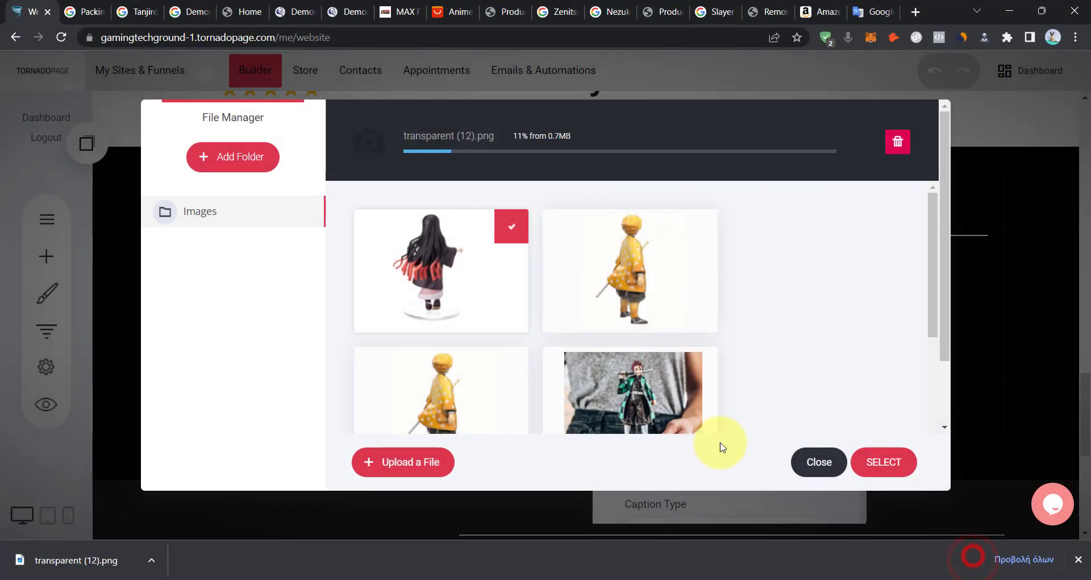
# Replace the Product Details figure with the newly uploaded image and save the page.
pyautogui.click(405, 463)
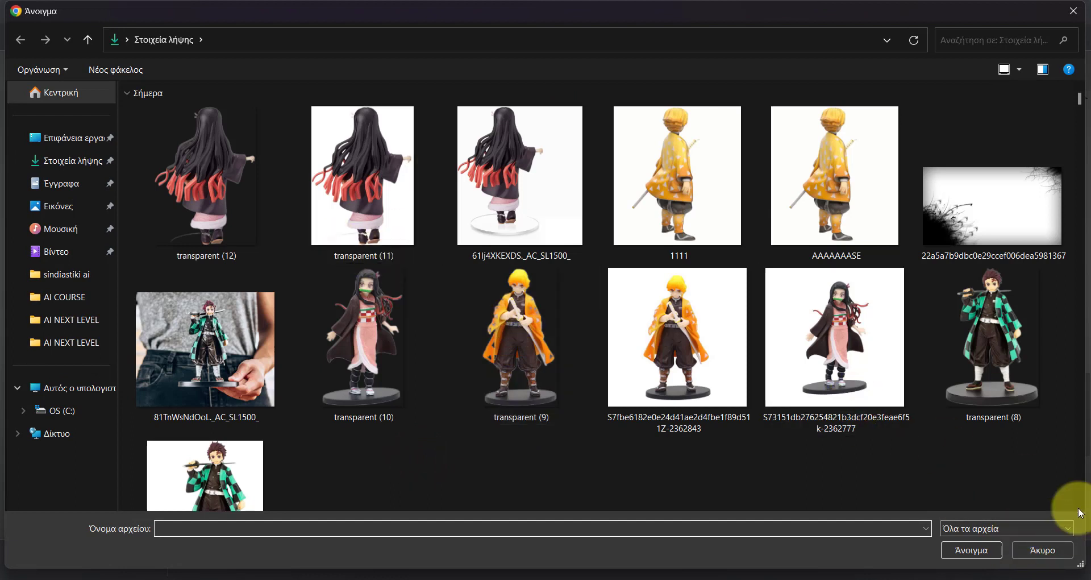
pyautogui.click(1020, 552)
pyautogui.click(447, 246)
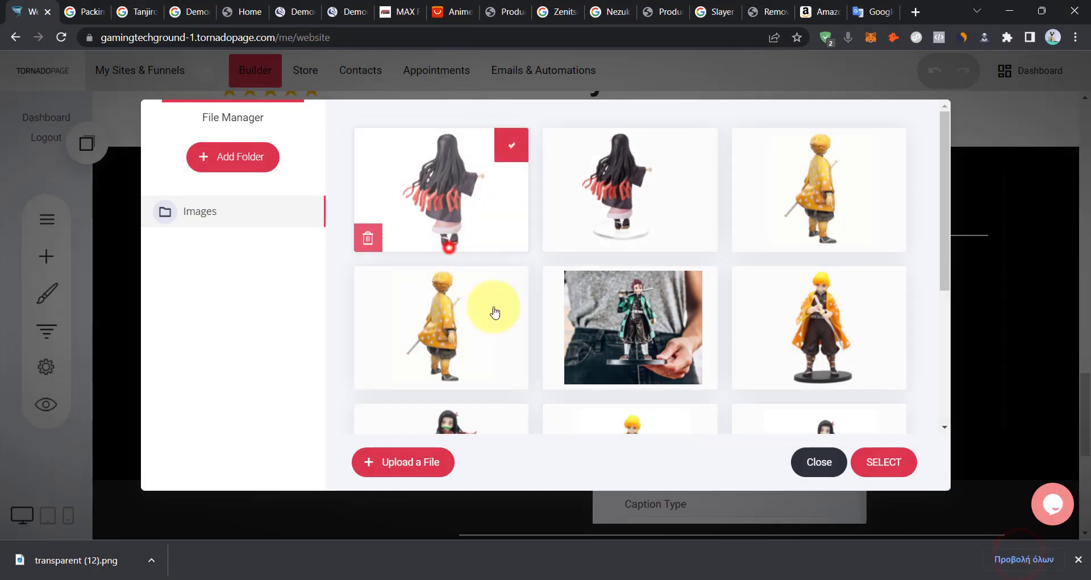
pyautogui.click(870, 459)
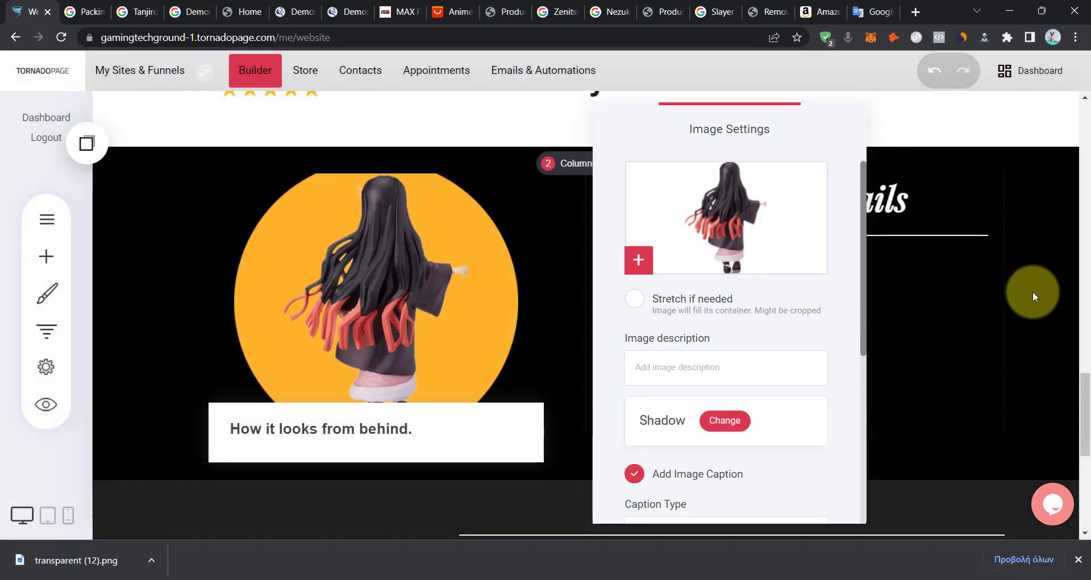
pyautogui.click(1030, 295)
pyautogui.click(877, 71)
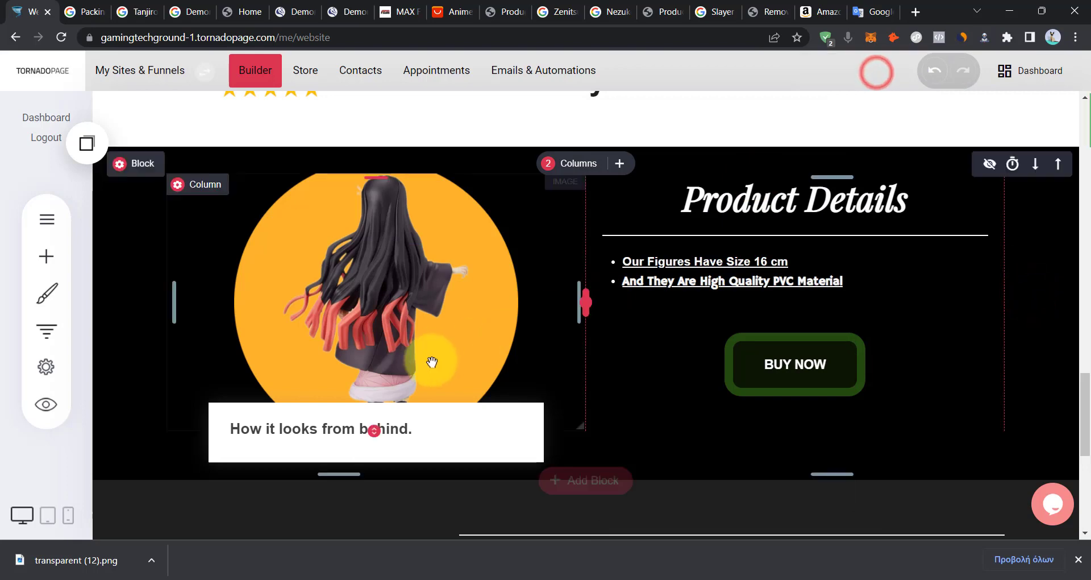
# Open the funnel's Checkout page for editing and close the page list.
pyautogui.moveTo(1081, 404); pyautogui.dragTo(1083, 144)
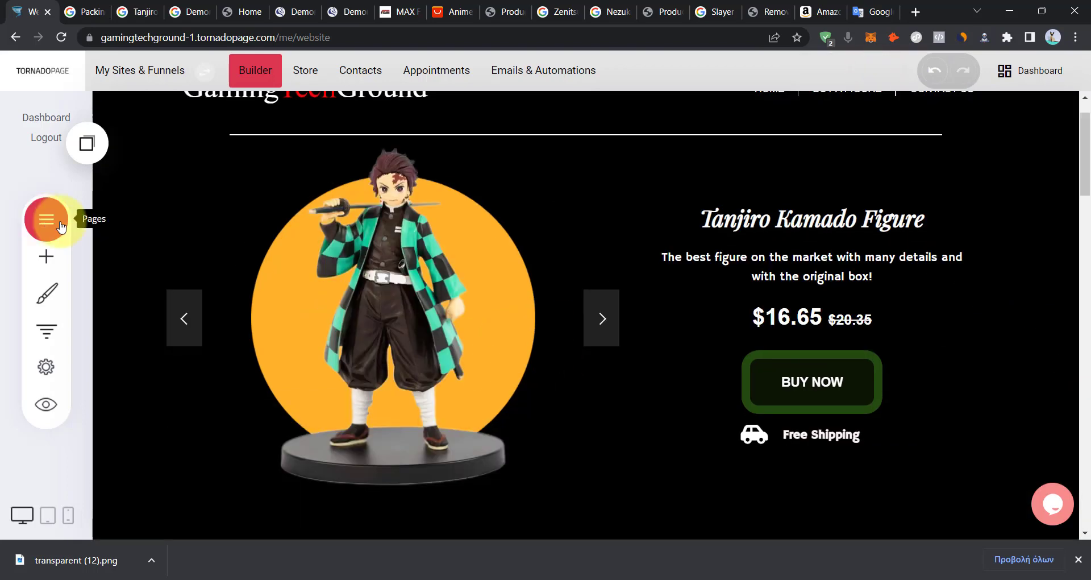
pyautogui.click(36, 220)
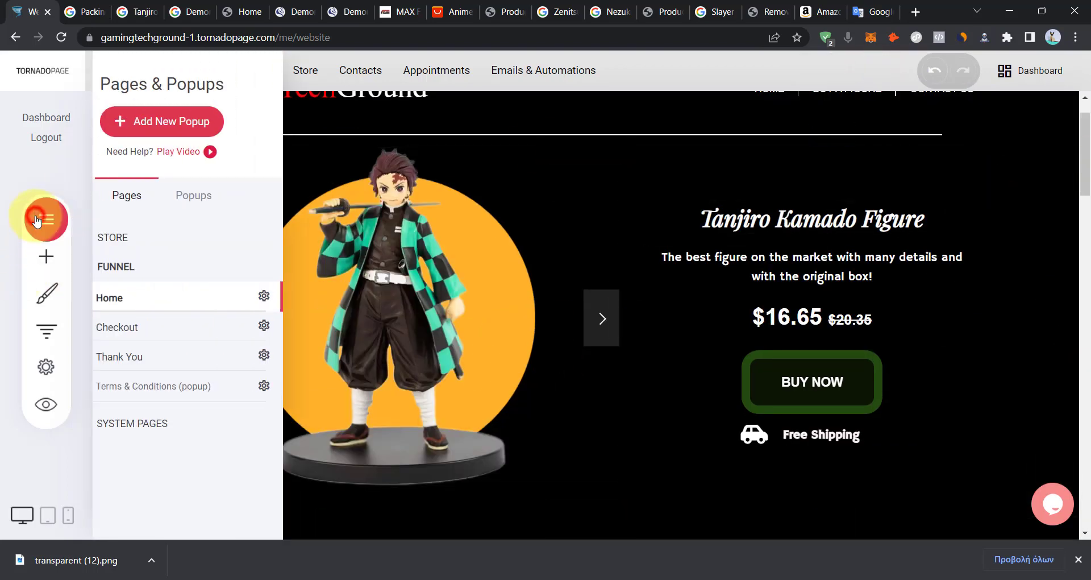
pyautogui.click(209, 332)
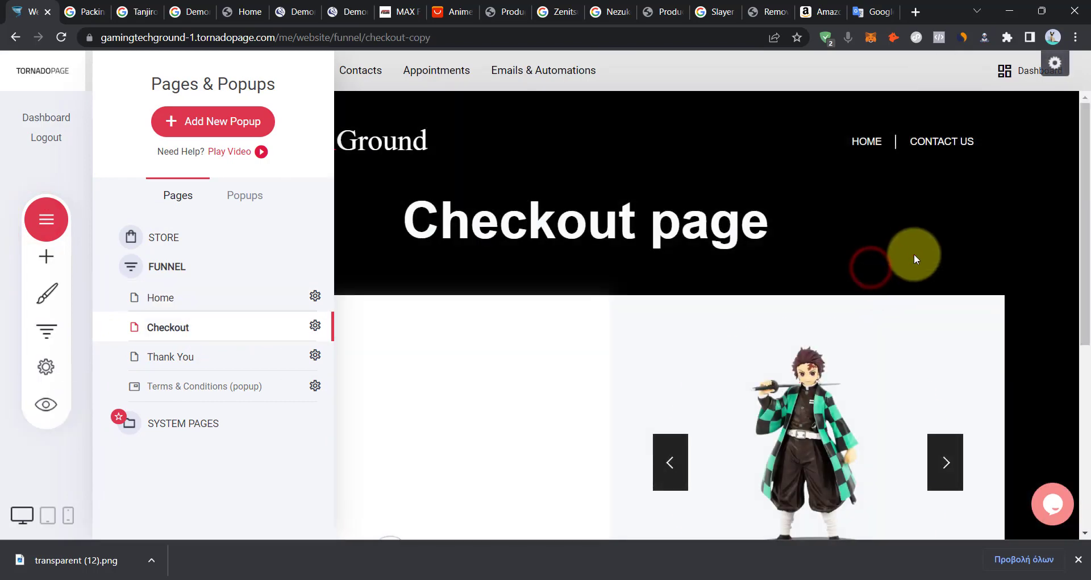
pyautogui.click(915, 251)
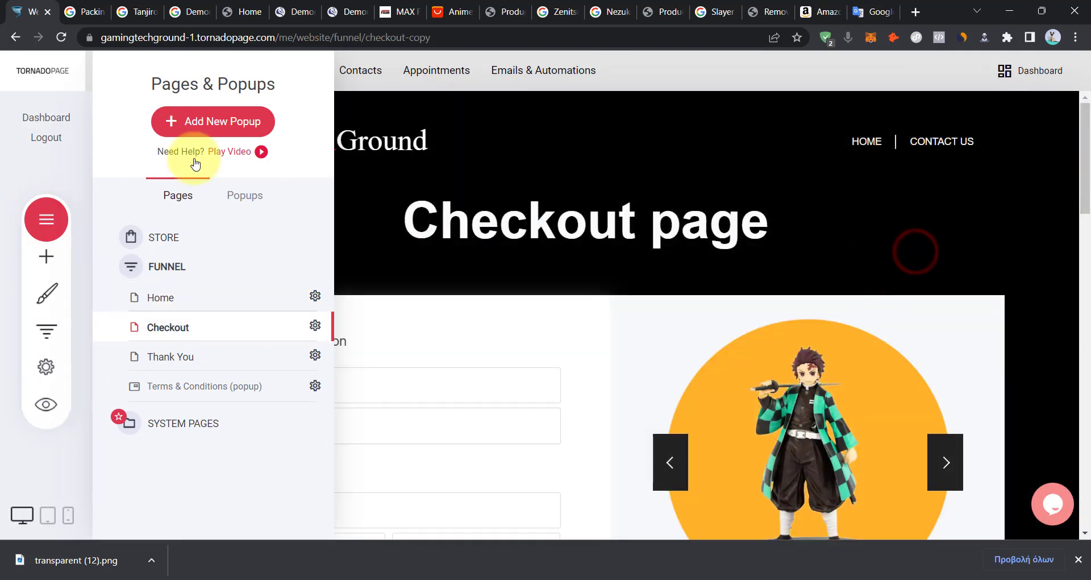
pyautogui.click(43, 223)
pyautogui.moveTo(1076, 195); pyautogui.dragTo(974, 152)
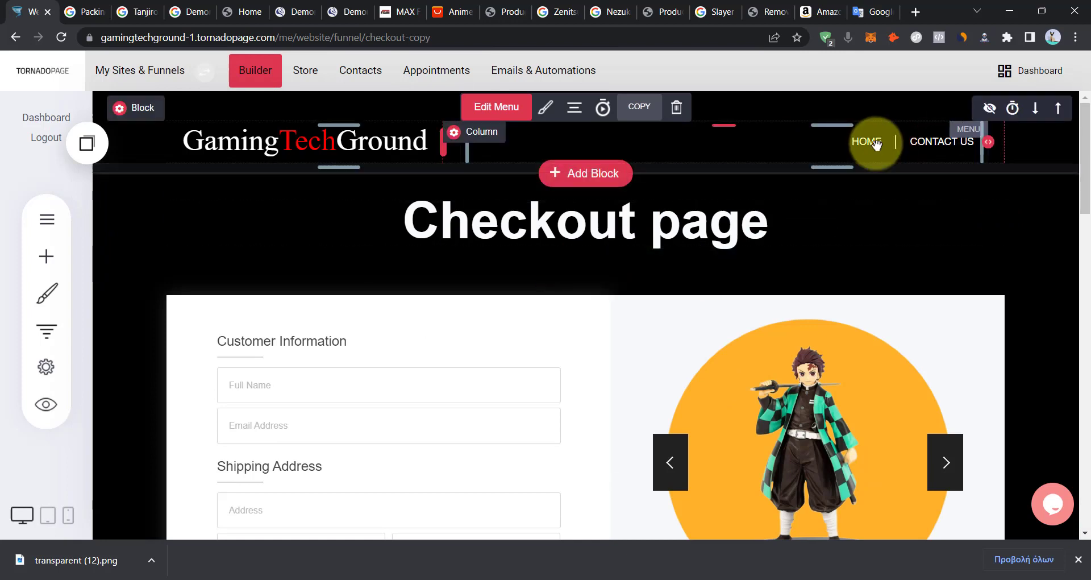
# Replace the Checkout header menu with the copied Home, Buy a Figure and Contact Us menu, and save the page.
pyautogui.click(87, 144)
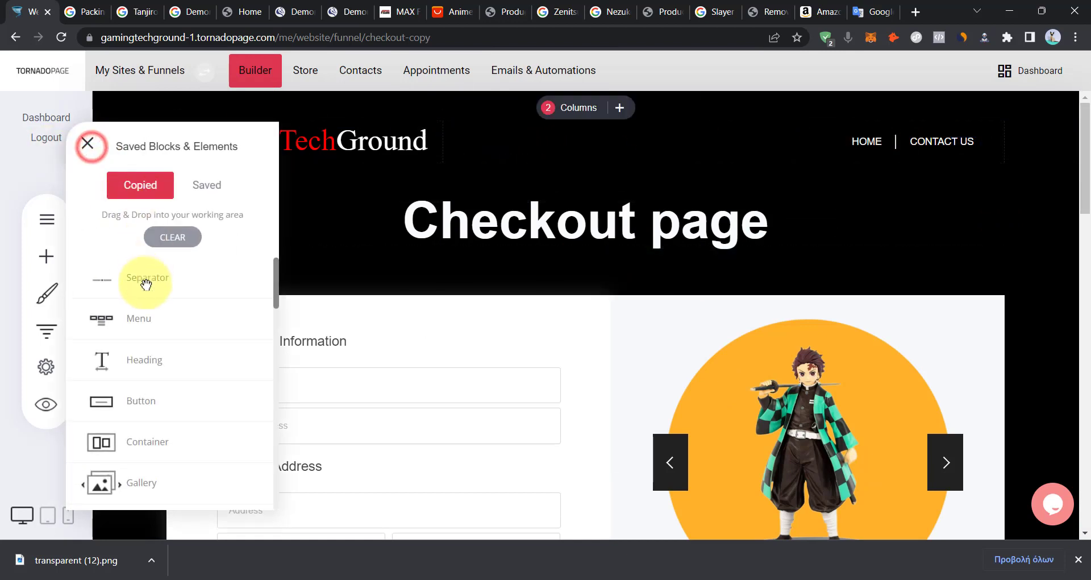
pyautogui.moveTo(208, 318); pyautogui.dragTo(839, 137)
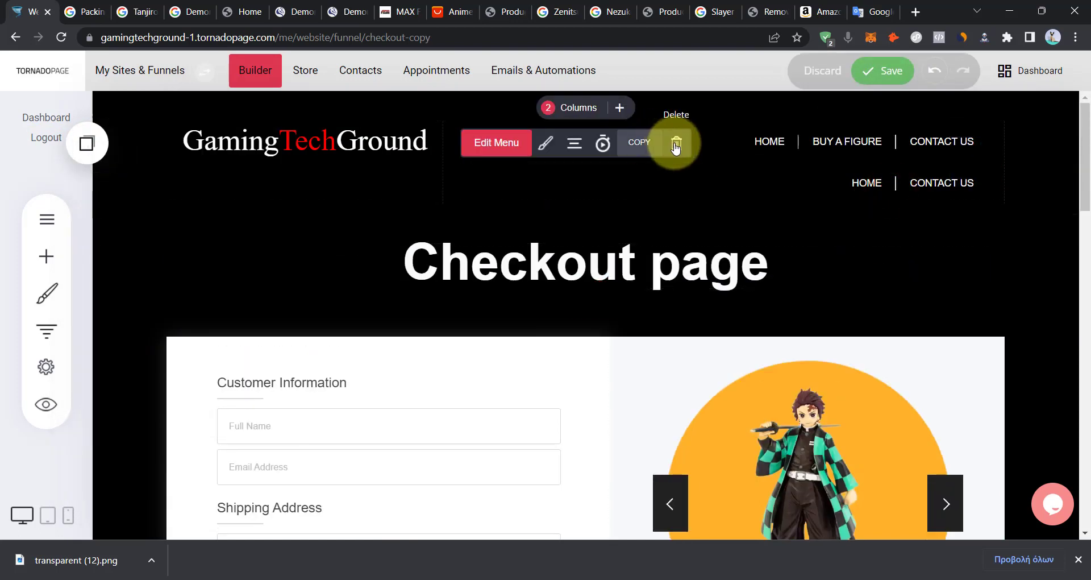
pyautogui.click(676, 143)
pyautogui.click(598, 326)
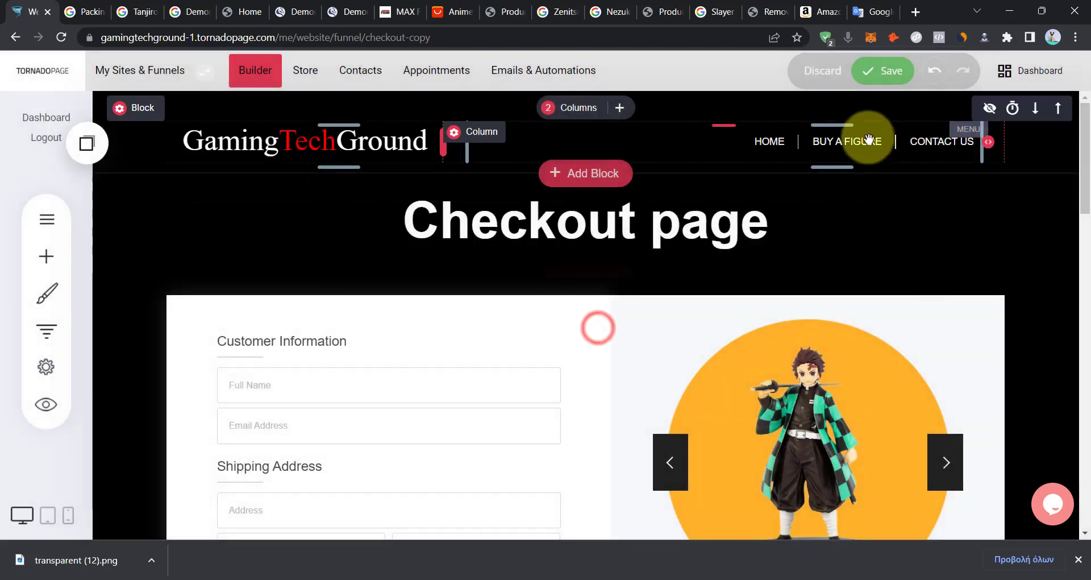
pyautogui.click(879, 69)
# Open the funnel's Thank You page to check its layout.
pyautogui.click(55, 228)
pyautogui.click(176, 362)
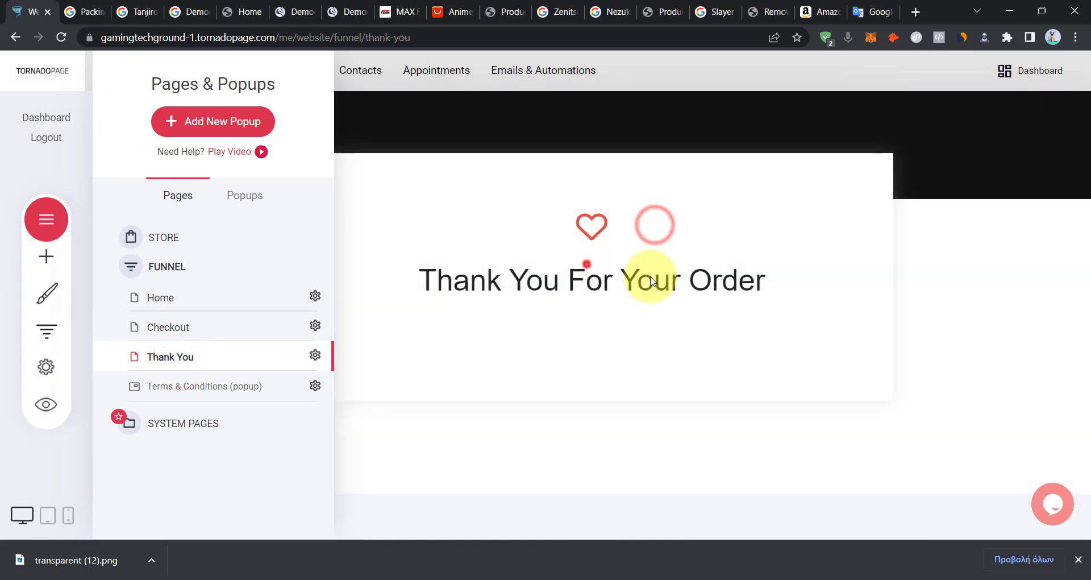
pyautogui.click(809, 302)
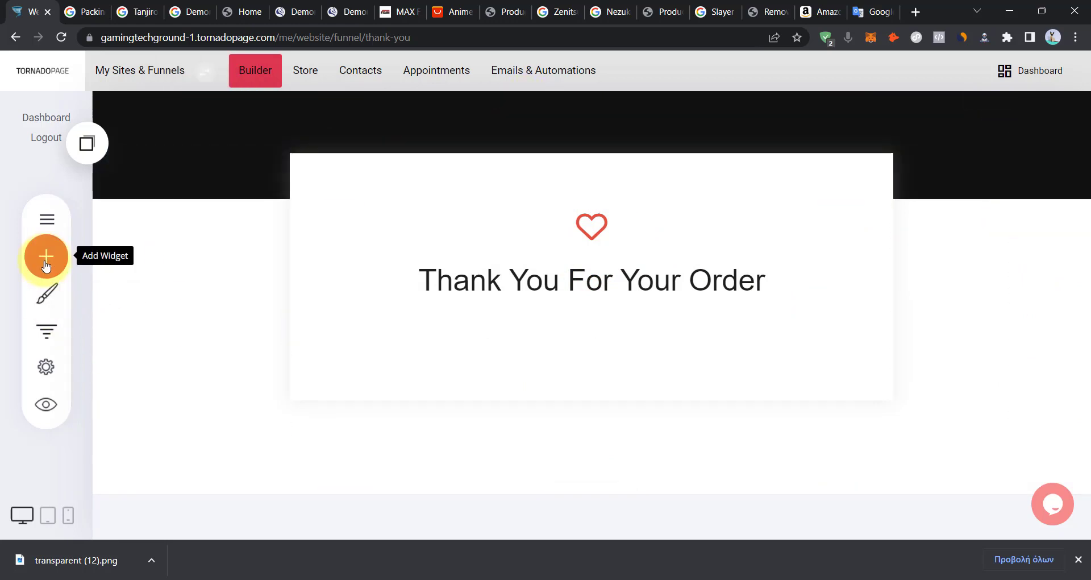
# Return to the Checkout page and copy its header block with the logo and menu.
pyautogui.click(44, 223)
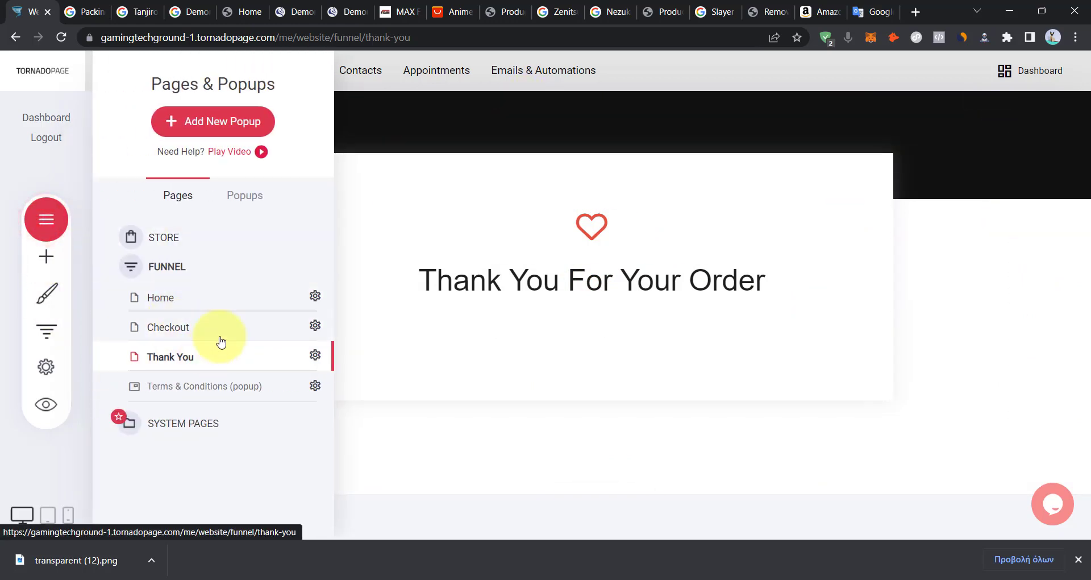
pyautogui.click(202, 329)
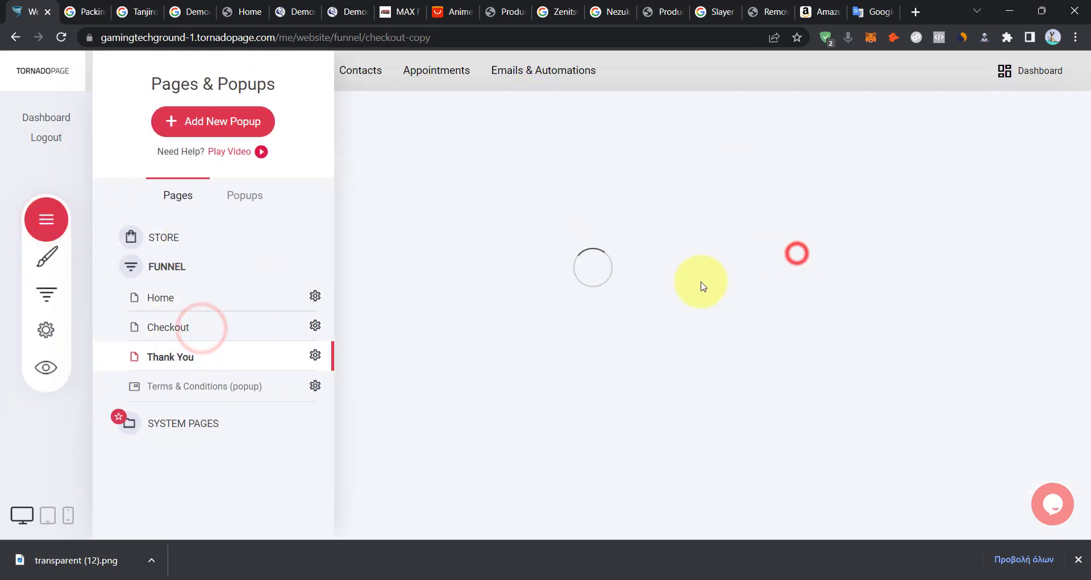
pyautogui.click(702, 284)
pyautogui.click(736, 227)
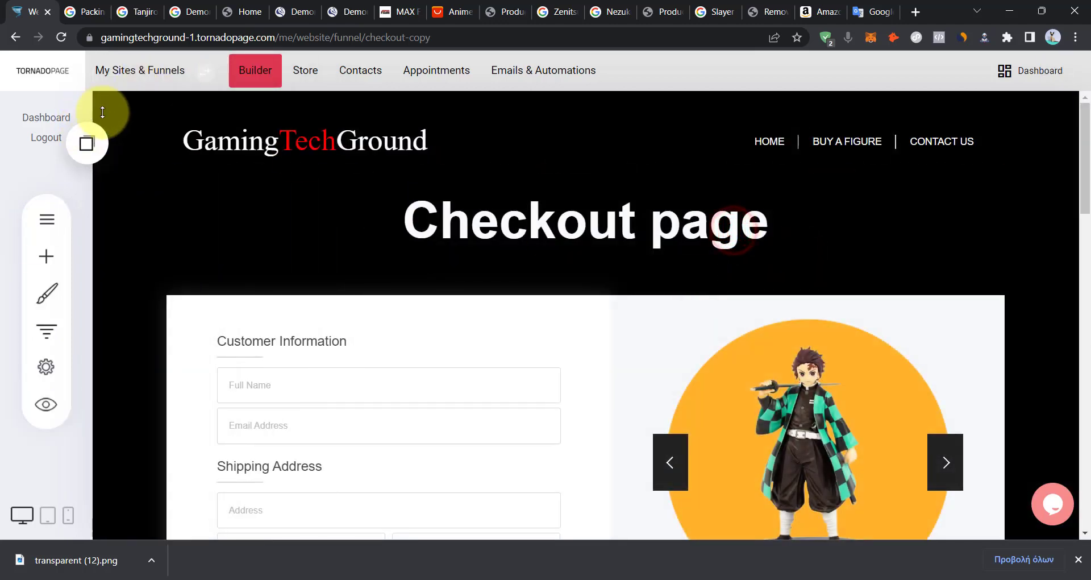
pyautogui.moveTo(137, 108)
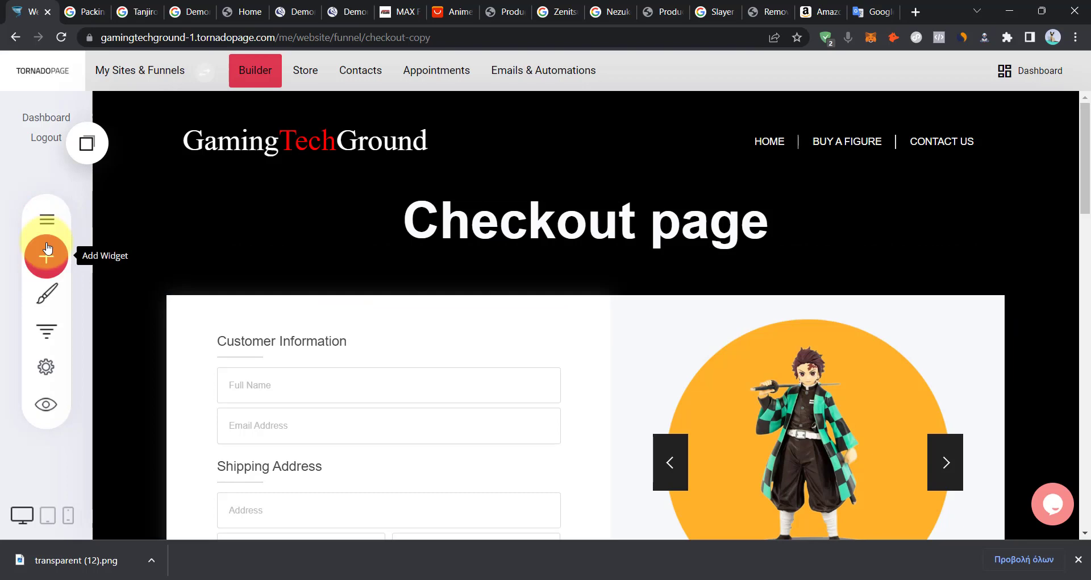
# Check the end of the Checkout page, switch to the Home page and copy its footer block.
pyautogui.scroll(-8, 1084, 207)
pyautogui.moveTo(1084, 244); pyautogui.dragTo(1082, 537)
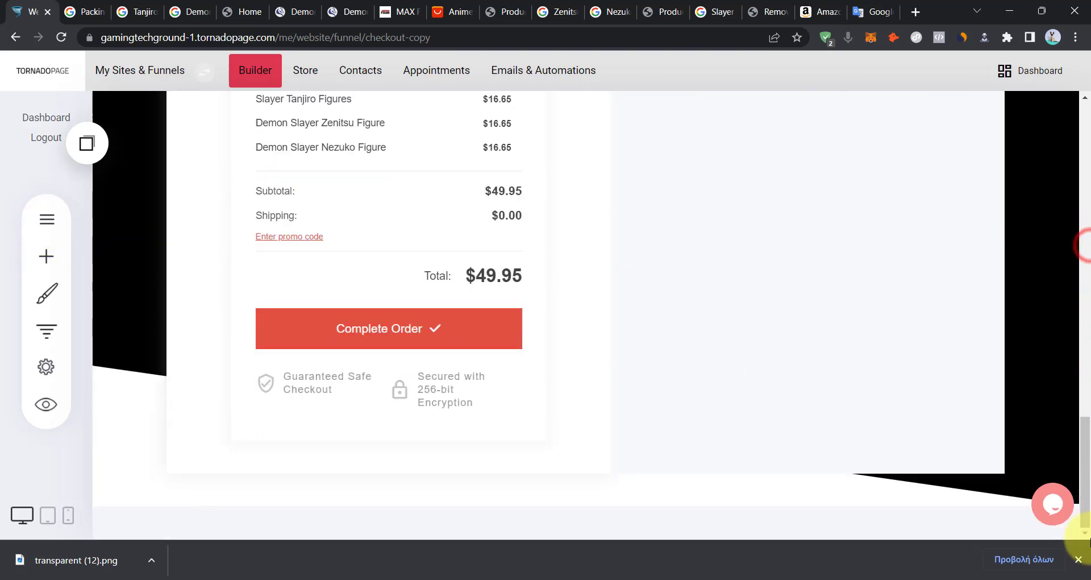
pyautogui.click(41, 223)
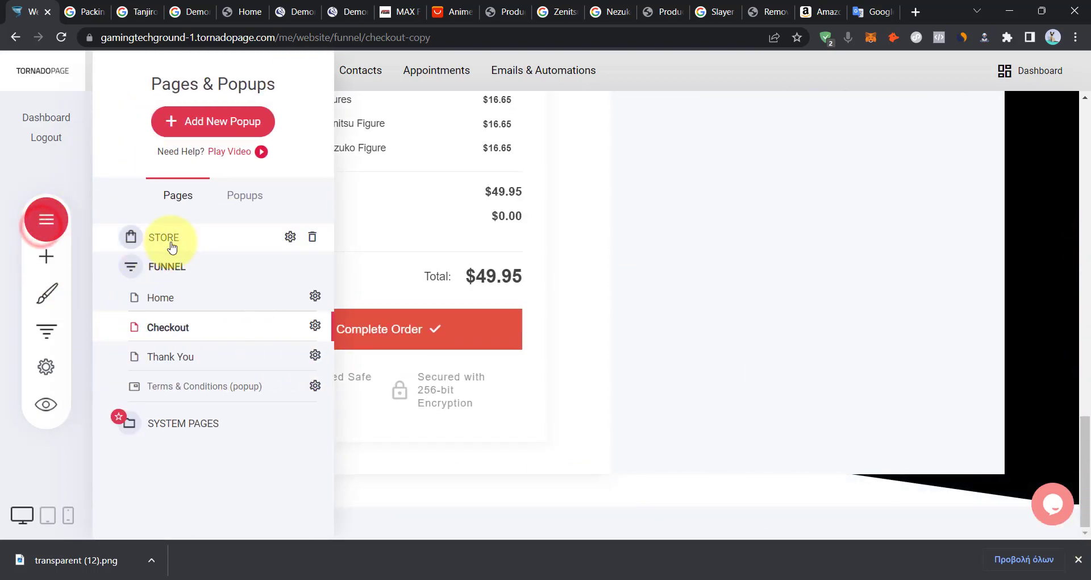
pyautogui.click(184, 303)
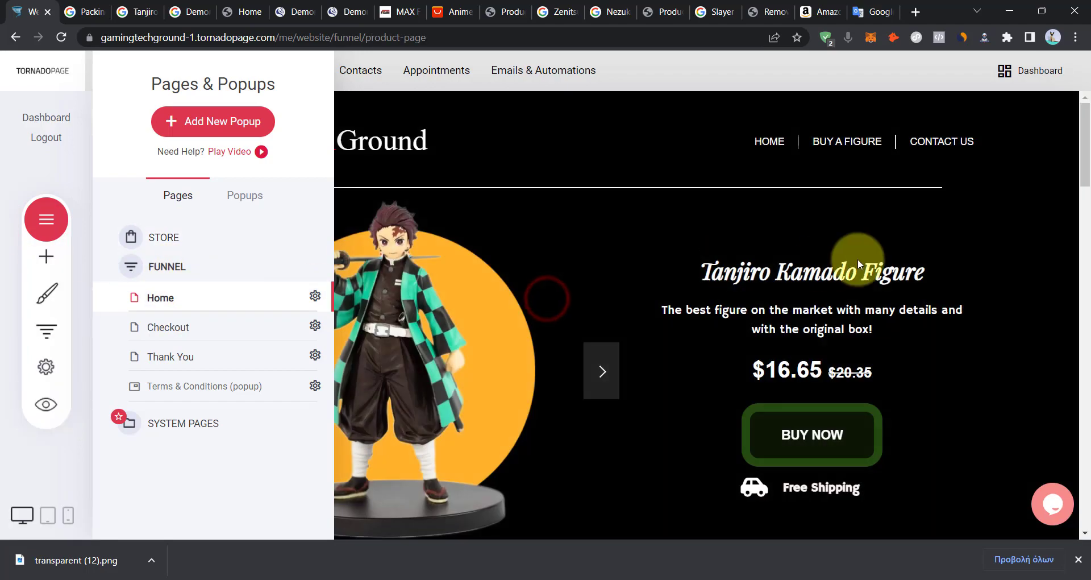
pyautogui.moveTo(1085, 165); pyautogui.dragTo(1085, 500)
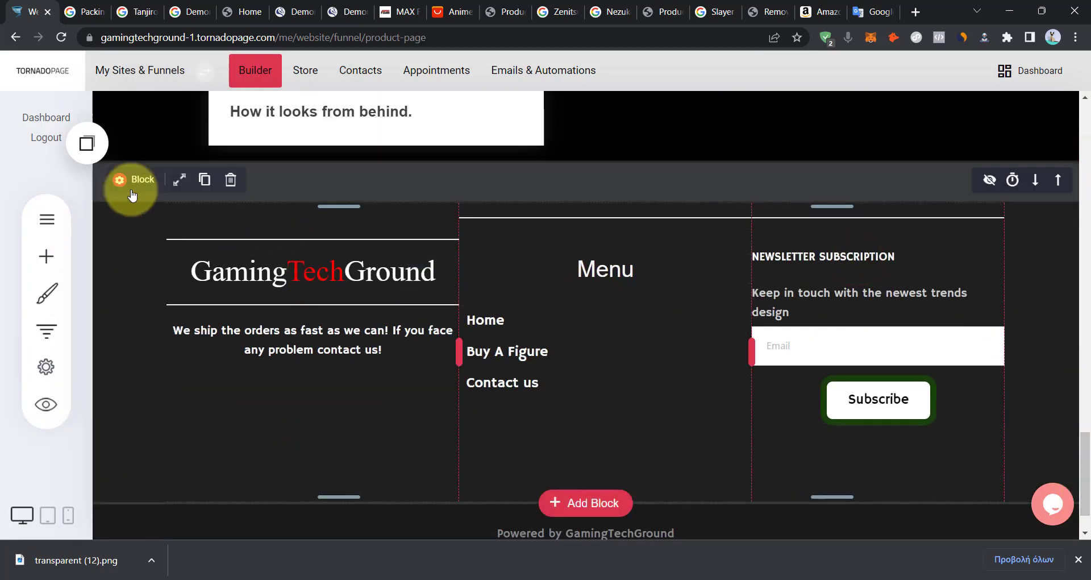
pyautogui.click(205, 182)
# Insert the copied footer block at the bottom of the Checkout page and save the page.
pyautogui.click(48, 222)
pyautogui.click(180, 334)
pyautogui.click(962, 202)
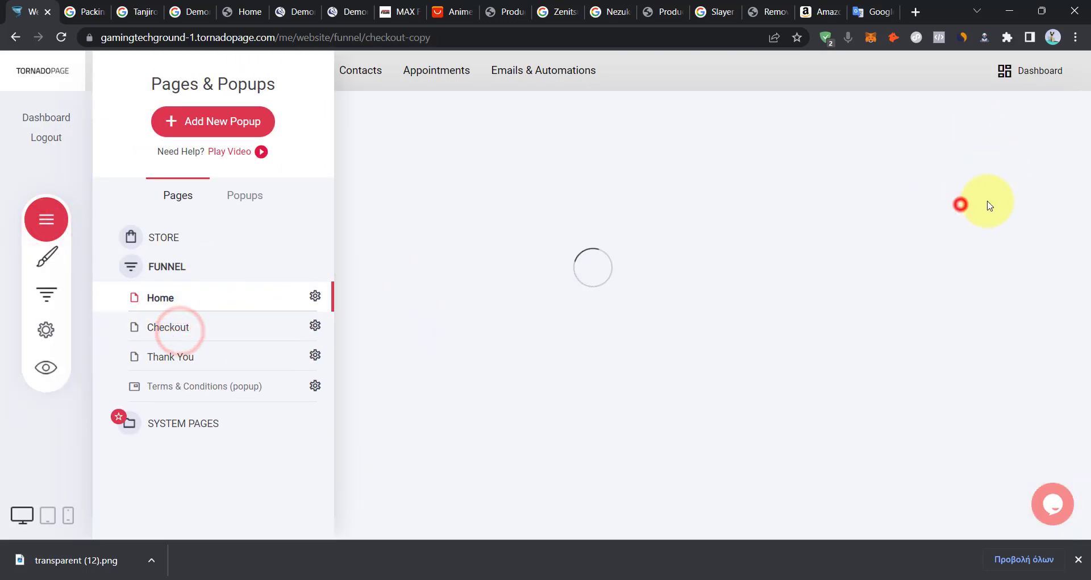
pyautogui.click(883, 269)
pyautogui.moveTo(1086, 171); pyautogui.dragTo(1074, 445)
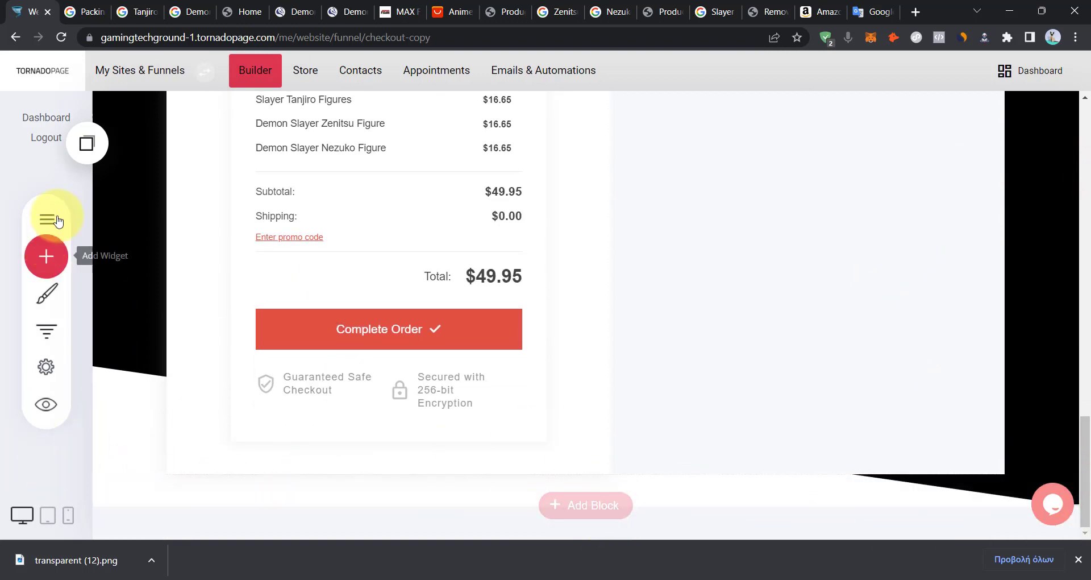
pyautogui.click(85, 141)
pyautogui.moveTo(152, 278); pyautogui.dragTo(908, 113)
pyautogui.click(882, 72)
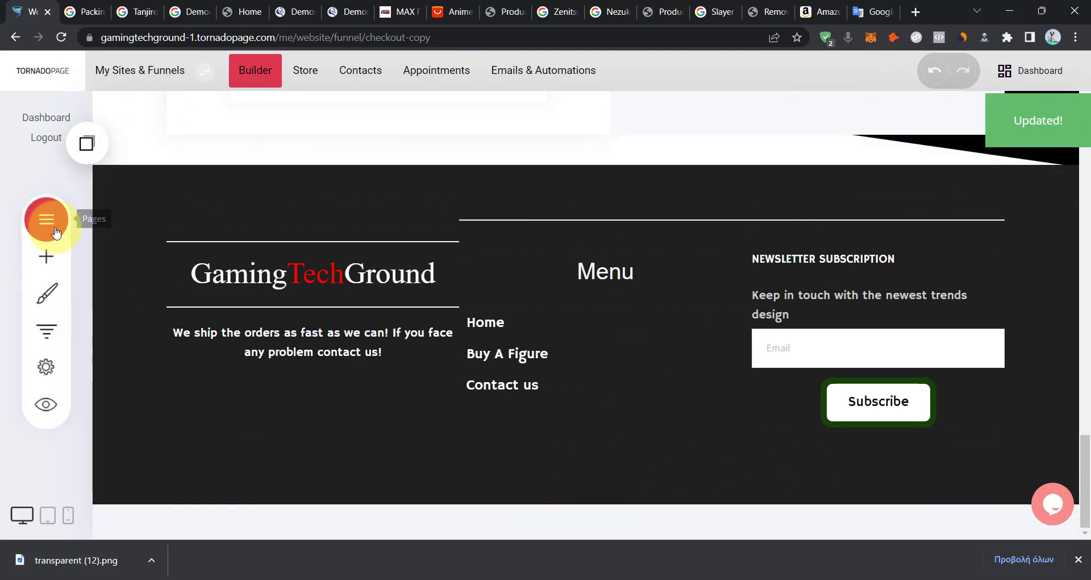
# Open the Thank You page and place the copied header block above its order message.
pyautogui.click(50, 230)
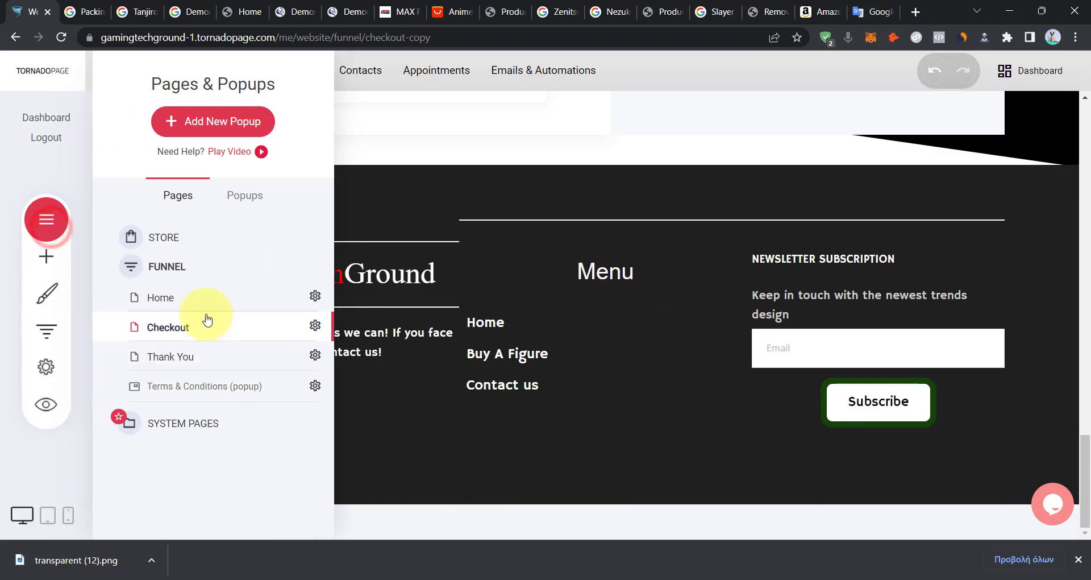
pyautogui.click(187, 358)
pyautogui.click(720, 302)
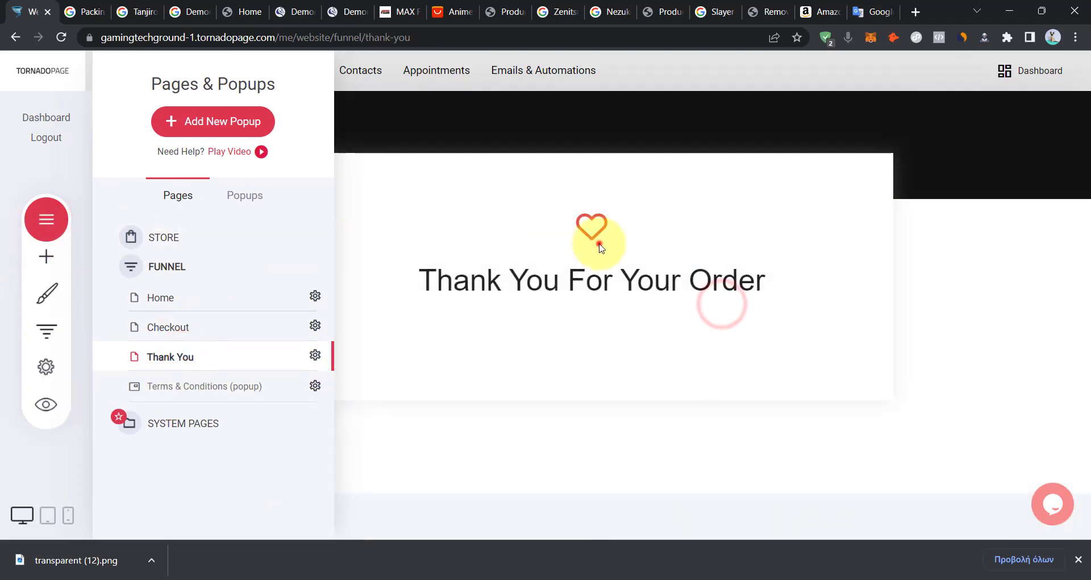
pyautogui.click(595, 240)
pyautogui.click(453, 209)
pyautogui.click(83, 136)
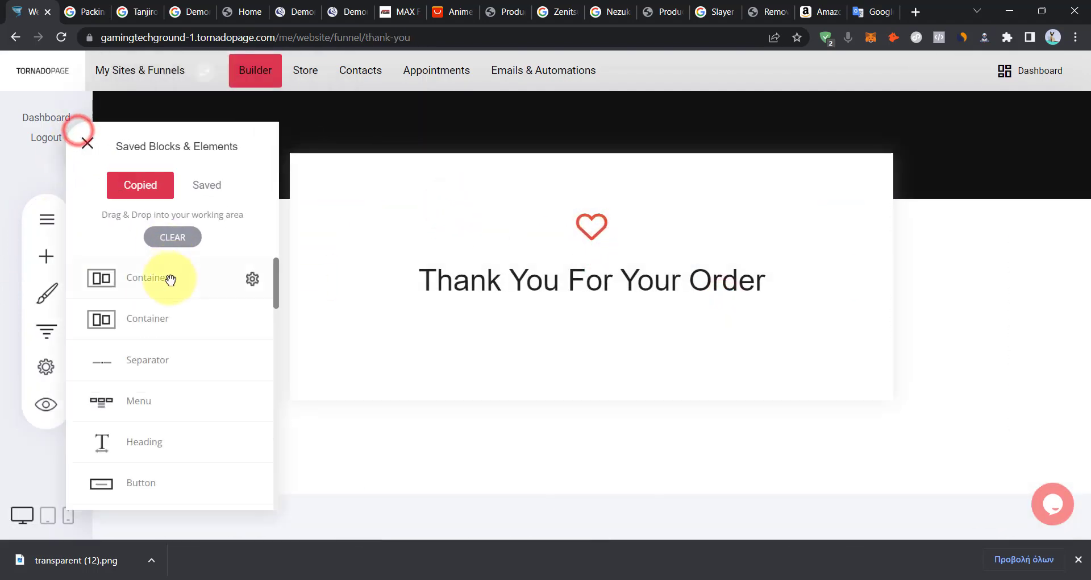
pyautogui.moveTo(144, 315); pyautogui.dragTo(557, 149)
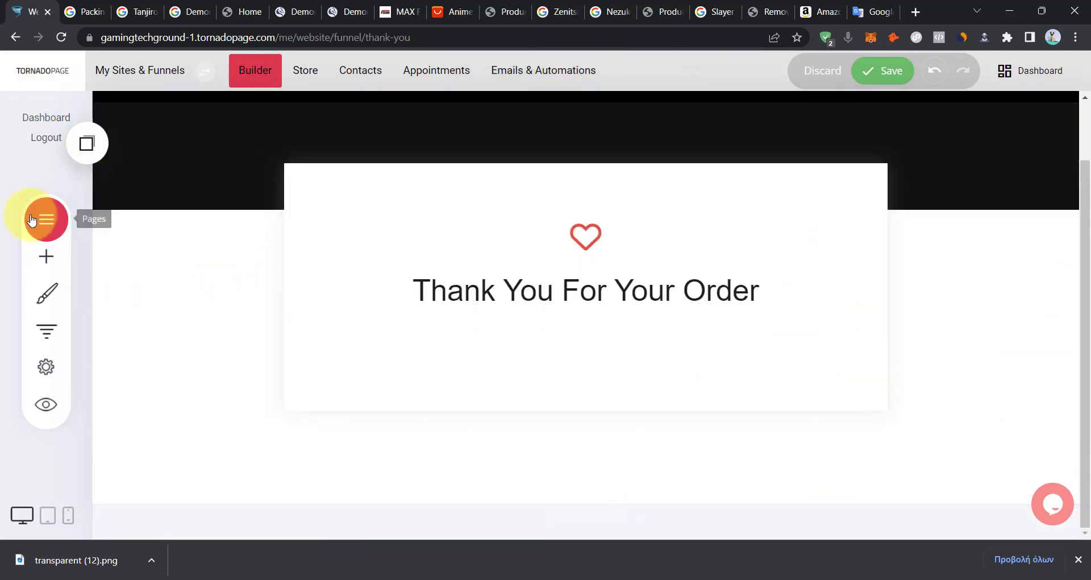
# Place the copied footer block at the bottom of the Thank You page and save the page.
pyautogui.click(33, 217)
pyautogui.click(562, 270)
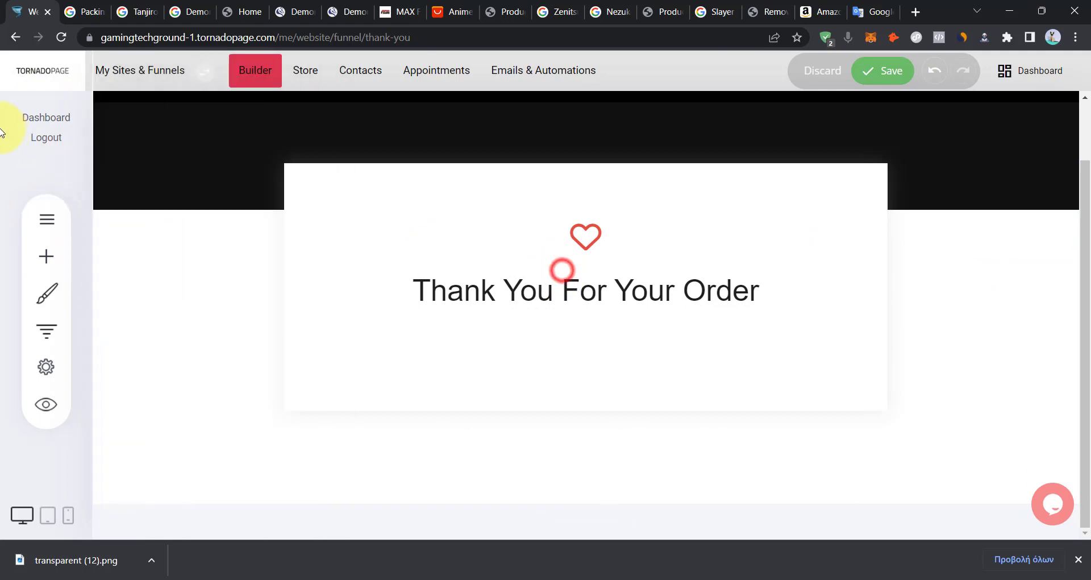
pyautogui.click(70, 152)
pyautogui.moveTo(166, 282); pyautogui.dragTo(736, 489)
pyautogui.click(86, 143)
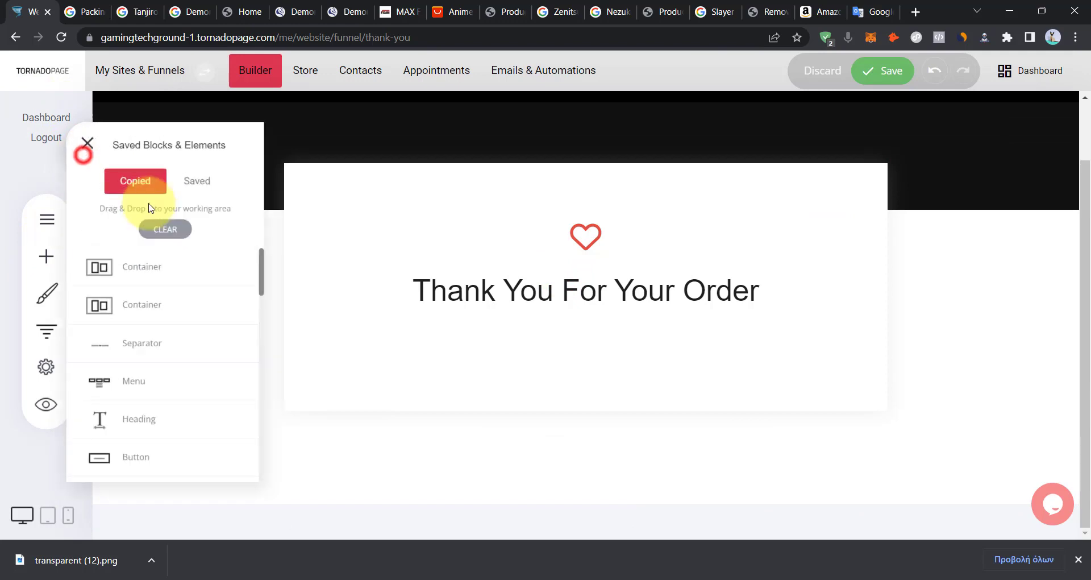
pyautogui.moveTo(148, 270); pyautogui.dragTo(670, 370)
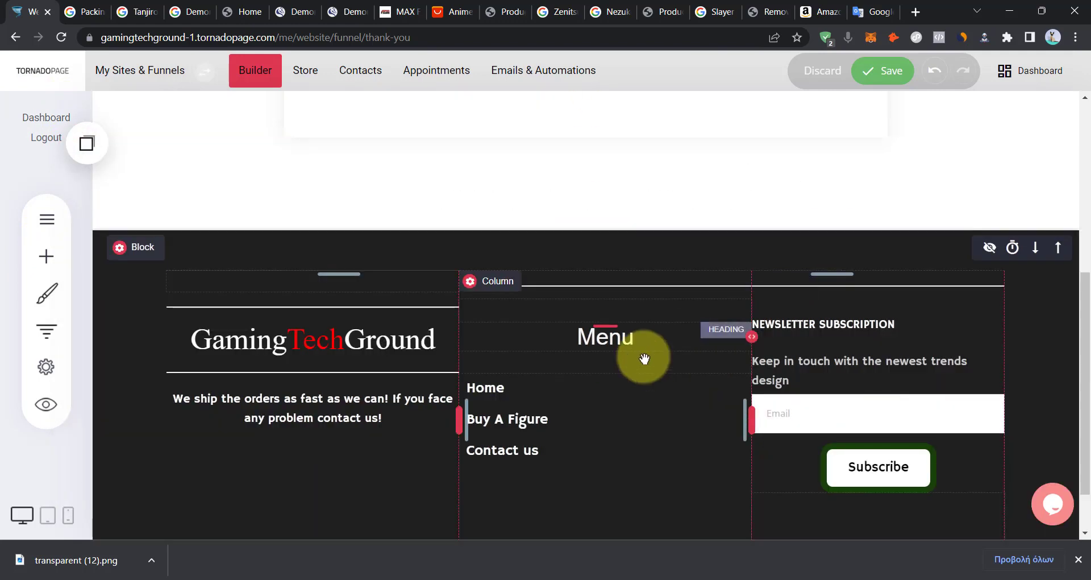
pyautogui.scroll(5, 643, 358)
pyautogui.click(871, 84)
# Change the text colour of "We will notify you via email when your order is shipped." to black.
pyautogui.moveTo(1084, 244)
pyautogui.mouseDown()
pyautogui.moveTo(1082, 295)
pyautogui.moveTo(1047, 134)
pyautogui.moveTo(1032, 447)
pyautogui.moveTo(1055, 183)
pyautogui.moveTo(1073, 480)
pyautogui.moveTo(1080, 262)
pyautogui.mouseUp()
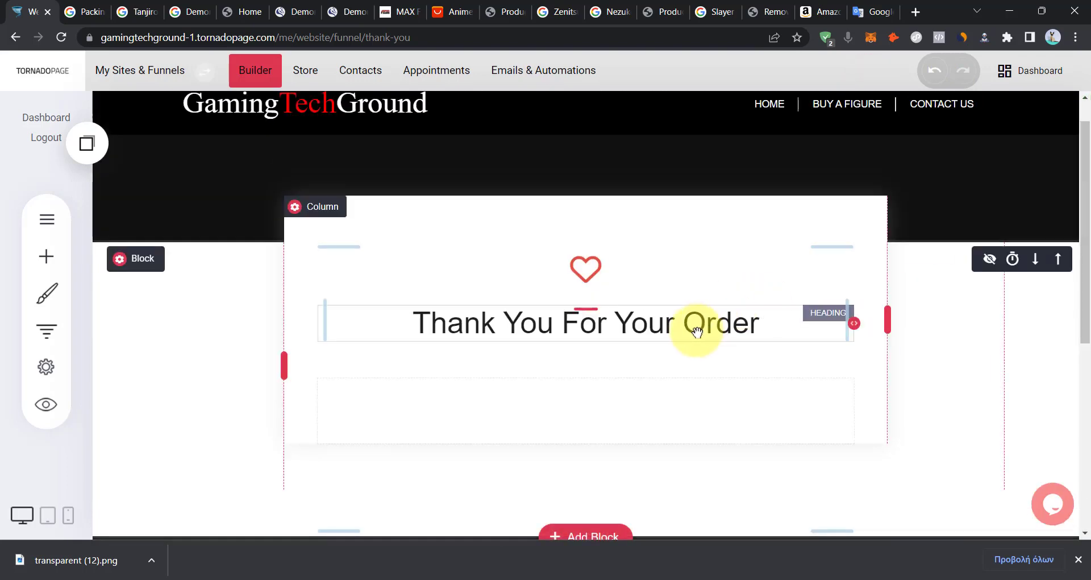
pyautogui.scroll(-1, 579, 326)
pyautogui.tripleClick(579, 324)
pyautogui.doubleClick(603, 312)
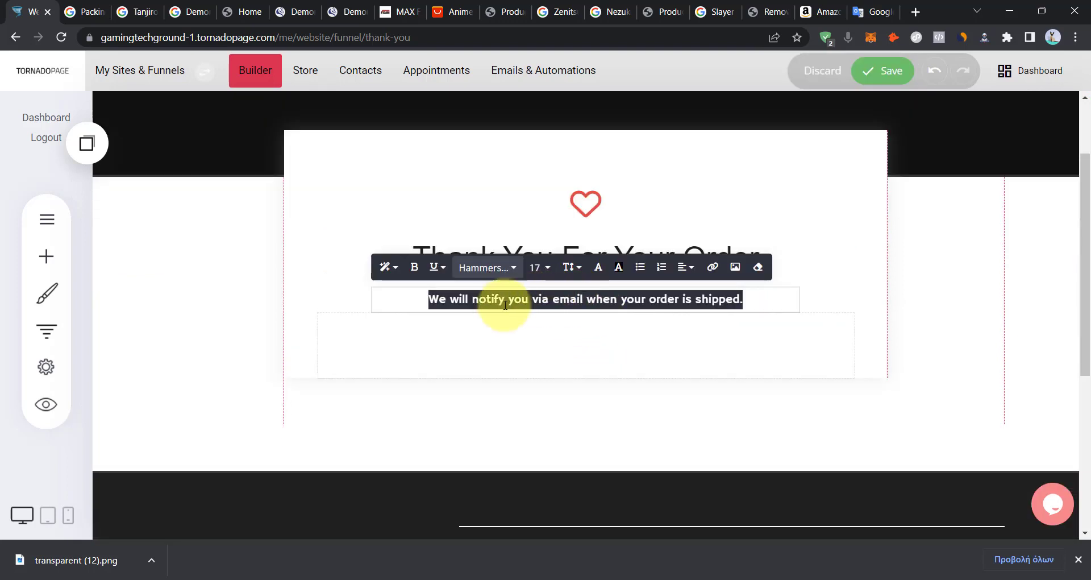
pyautogui.click(597, 268)
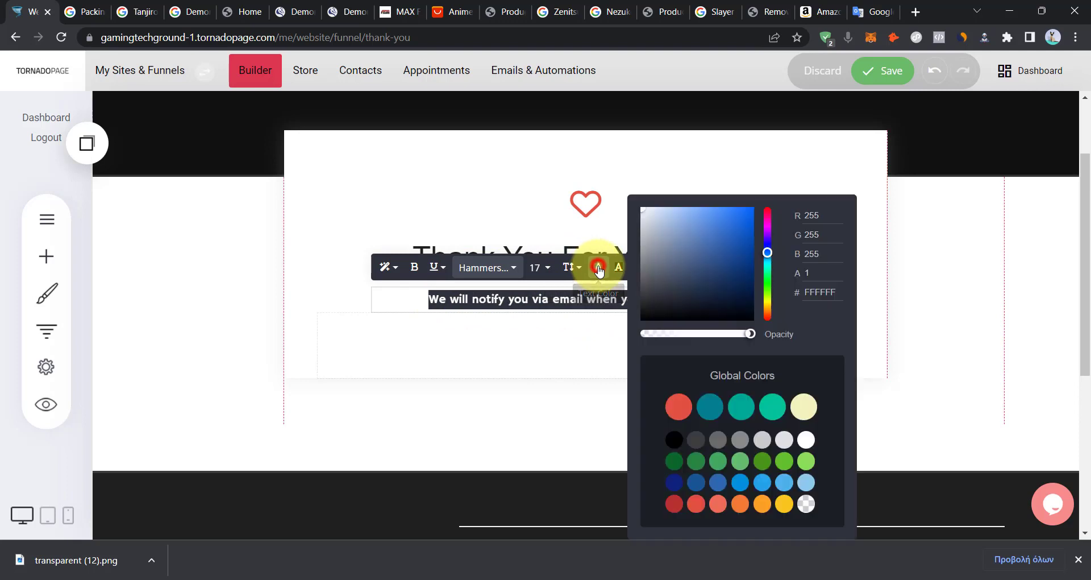
pyautogui.click(668, 243)
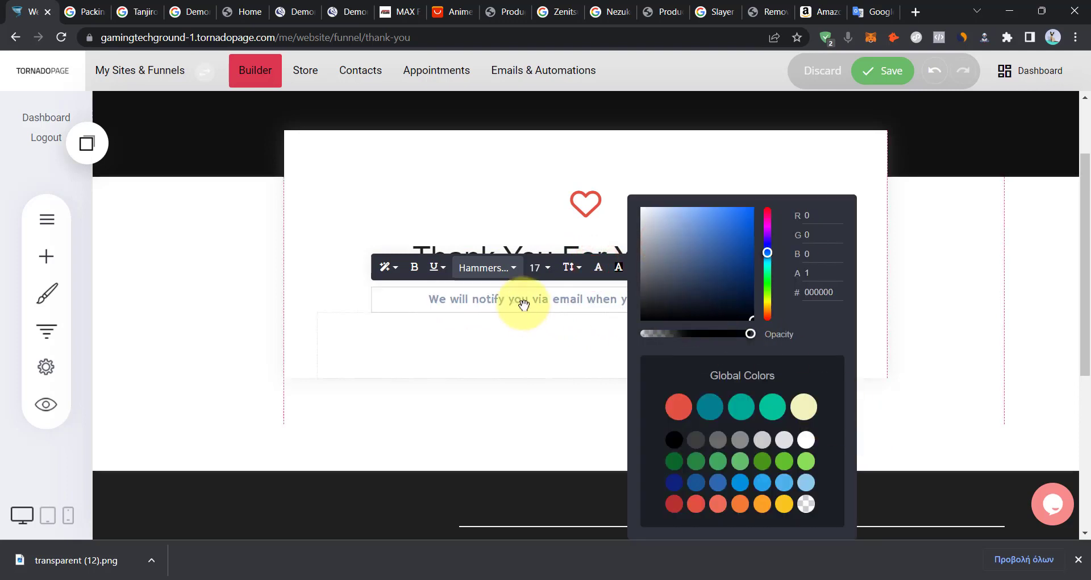
pyautogui.tripleClick(523, 301)
pyautogui.click(603, 267)
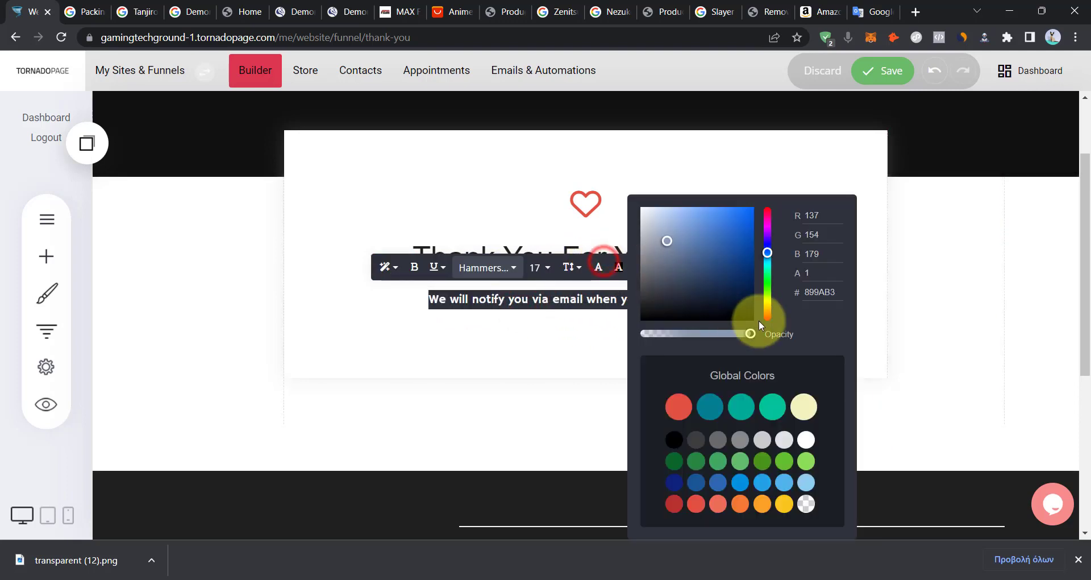
pyautogui.click(1074, 308)
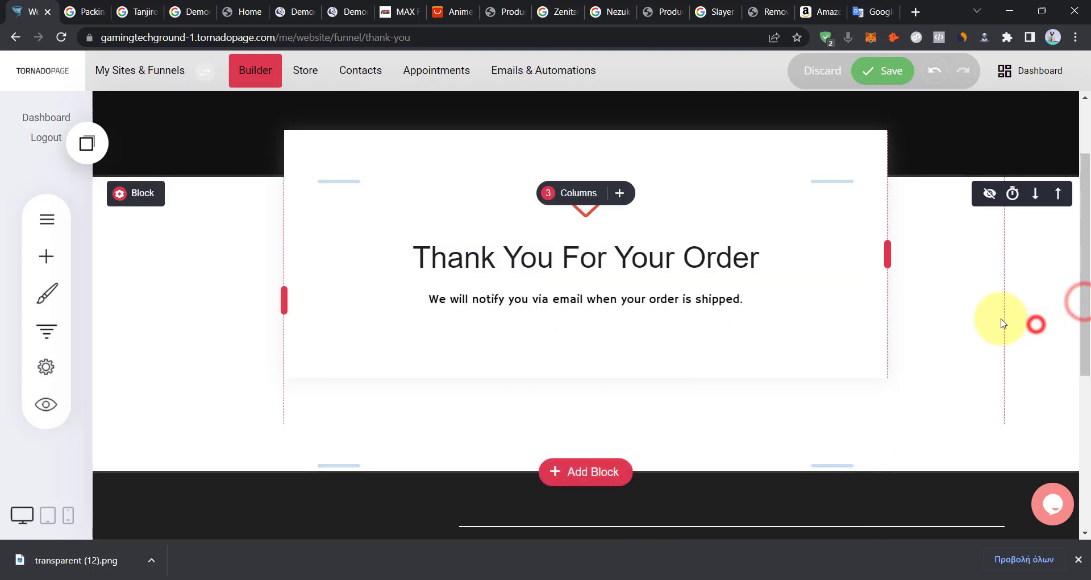
pyautogui.moveTo(1088, 278)
pyautogui.mouseDown()
pyautogui.moveTo(1083, 334)
pyautogui.moveTo(1075, 269)
pyautogui.mouseUp()
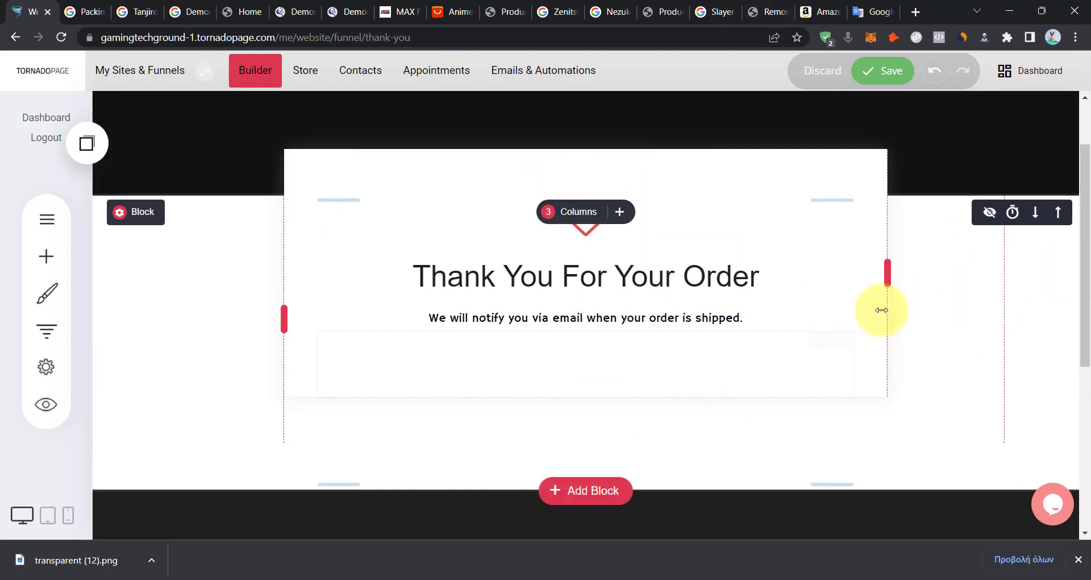
# Find the Pinterest Tanjiro Demon Slayer GIF in the open "Slayer Tanjiro" image results and save it to the downloads folder.
pyautogui.click(489, 16)
pyautogui.click(558, 13)
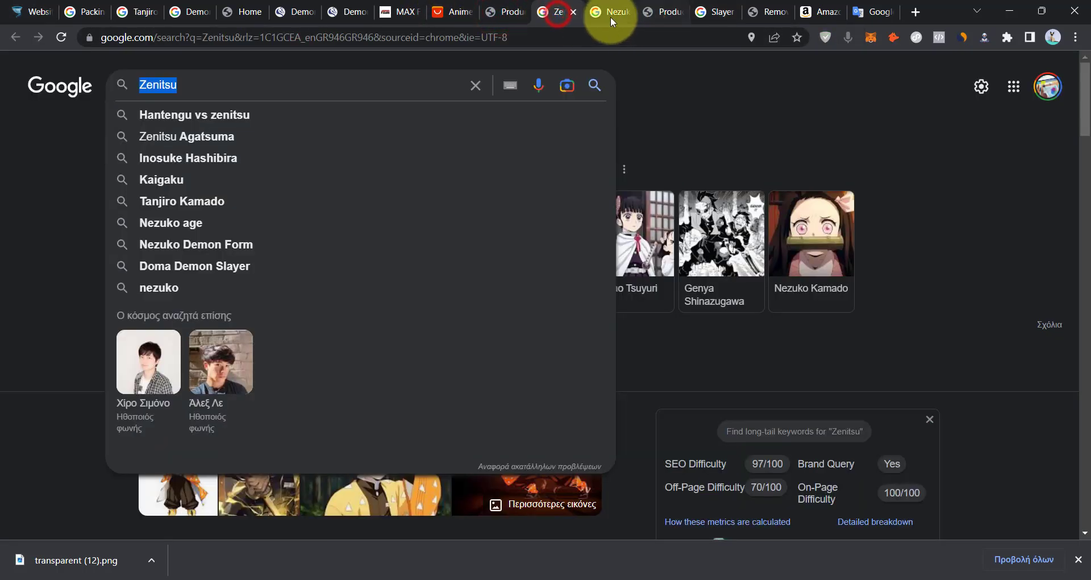
pyautogui.click(615, 16)
pyautogui.click(665, 13)
pyautogui.click(697, 19)
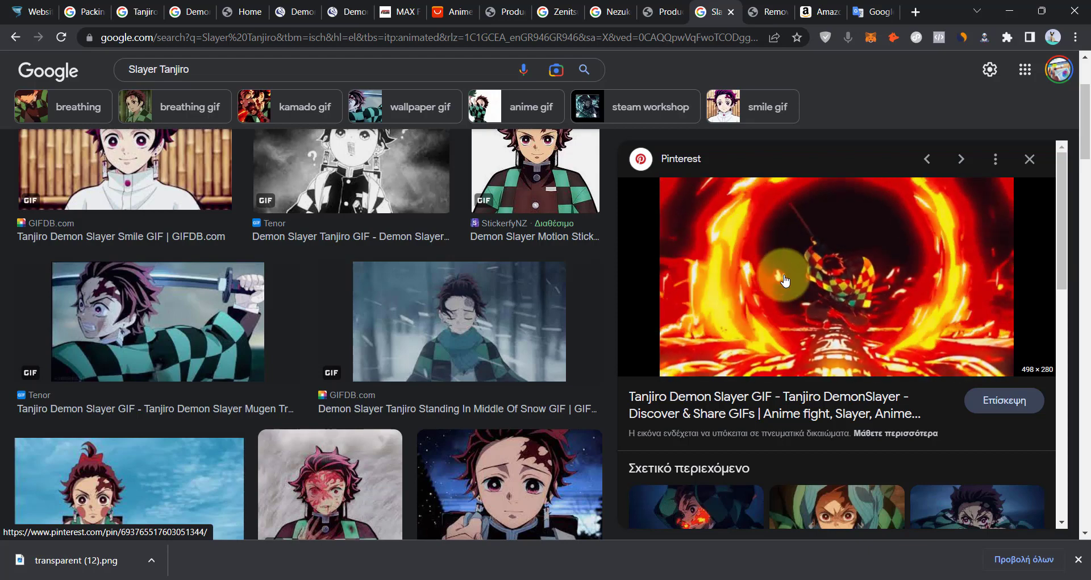
pyautogui.rightClick(672, 269)
pyautogui.click(769, 424)
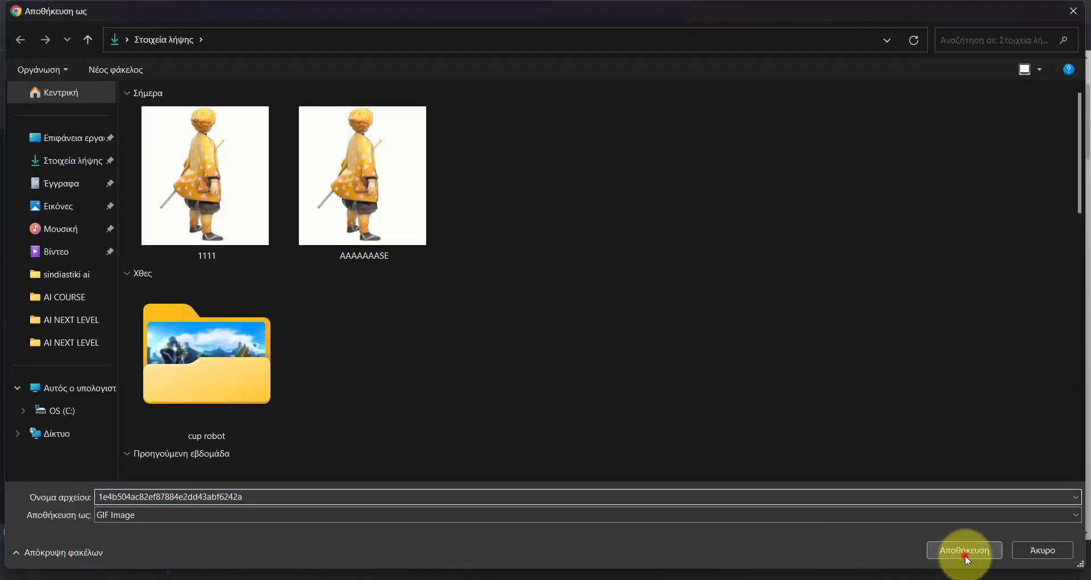
pyautogui.click(964, 550)
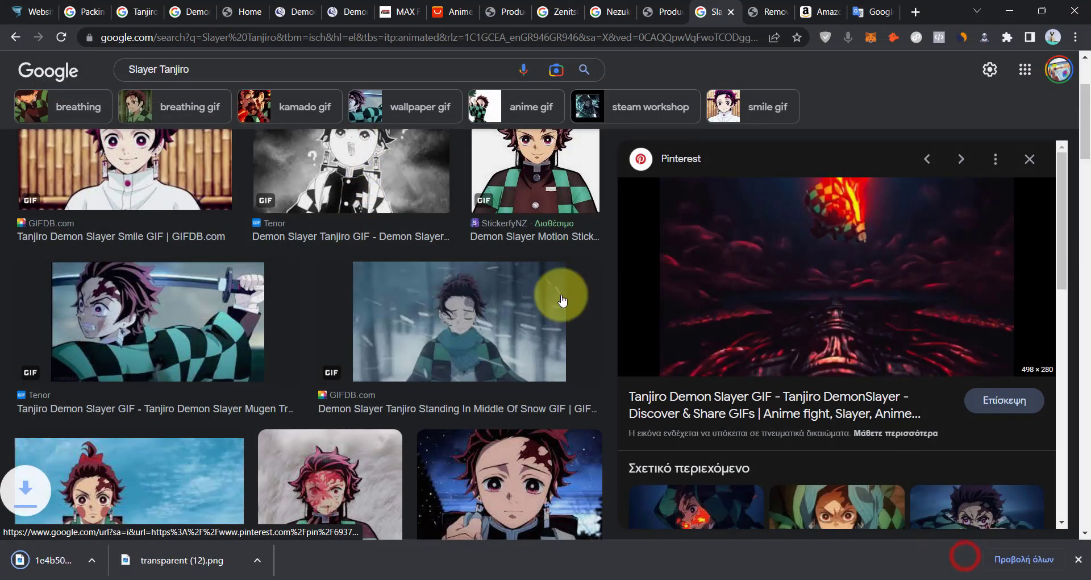
# Return to the Thank You page in the site builder and place an image widget below the shipping notification text.
pyautogui.click(27, 15)
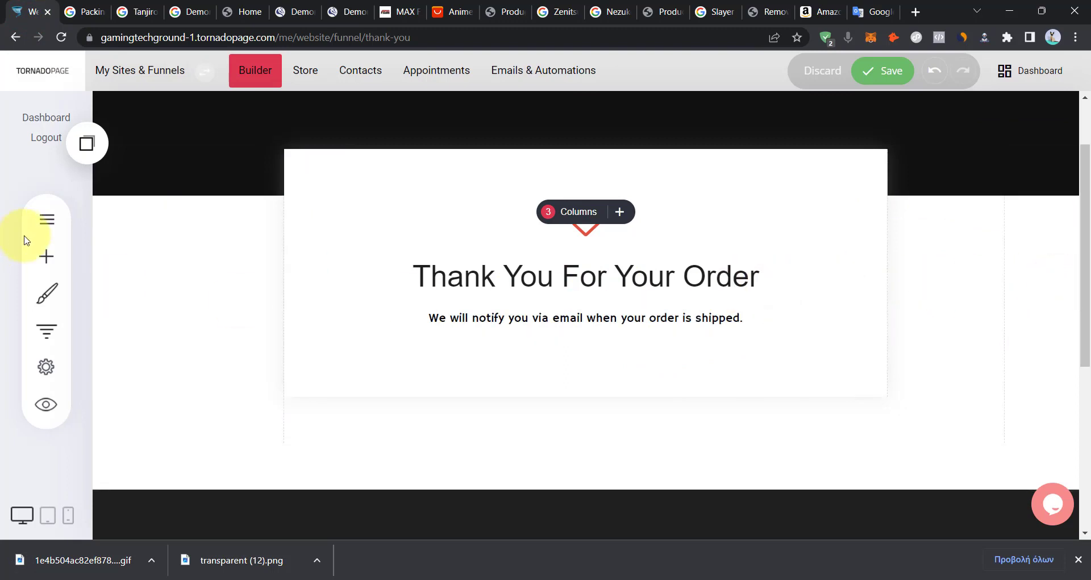
pyautogui.click(58, 263)
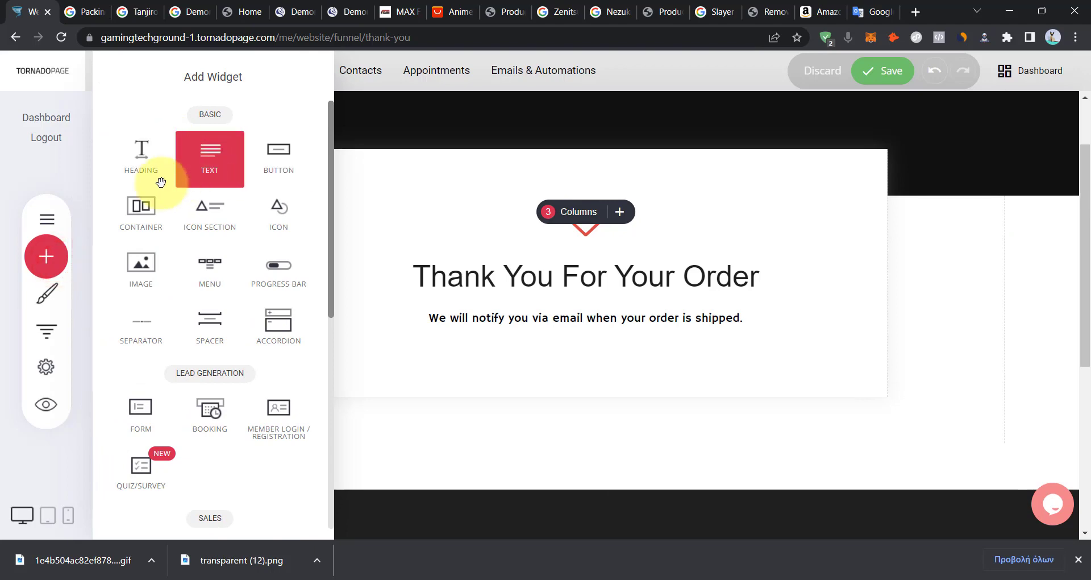
pyautogui.moveTo(141, 264); pyautogui.dragTo(628, 329)
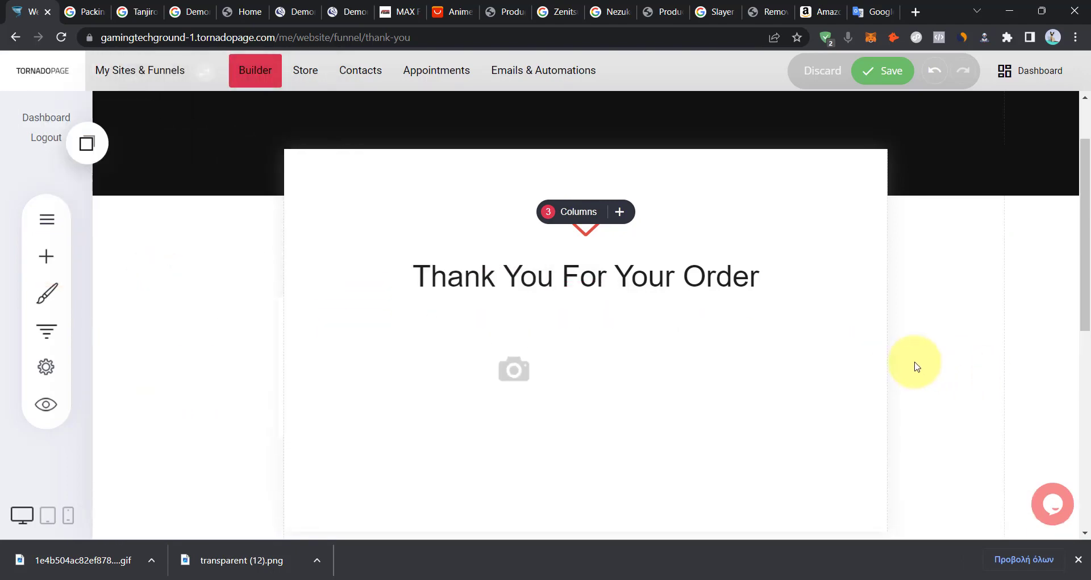
# Upload the downloaded Tanjiro GIF to the Images folder and use it in the new image widget.
pyautogui.click(198, 213)
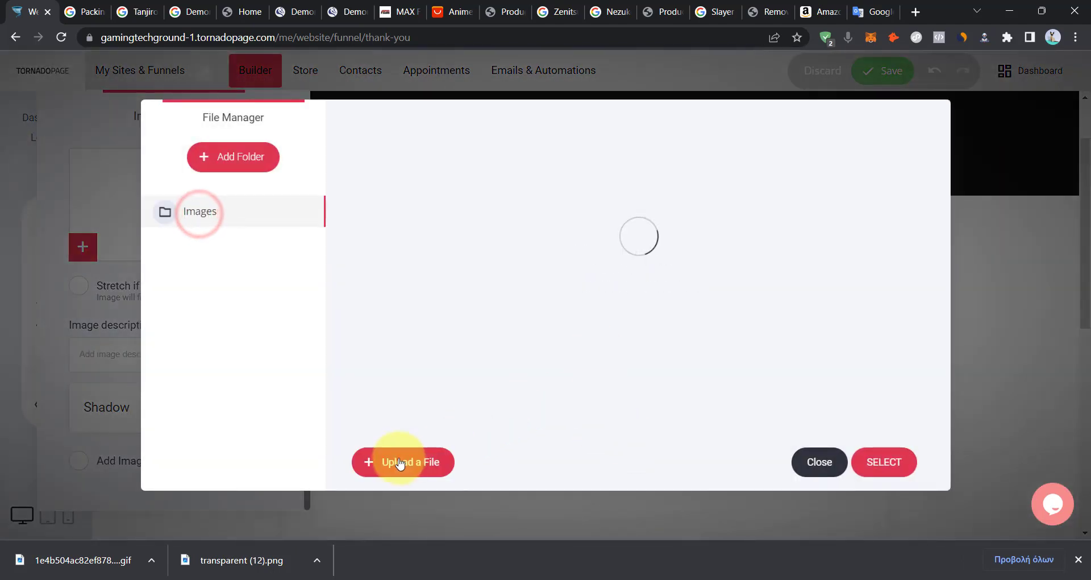
pyautogui.click(400, 462)
pyautogui.doubleClick(229, 151)
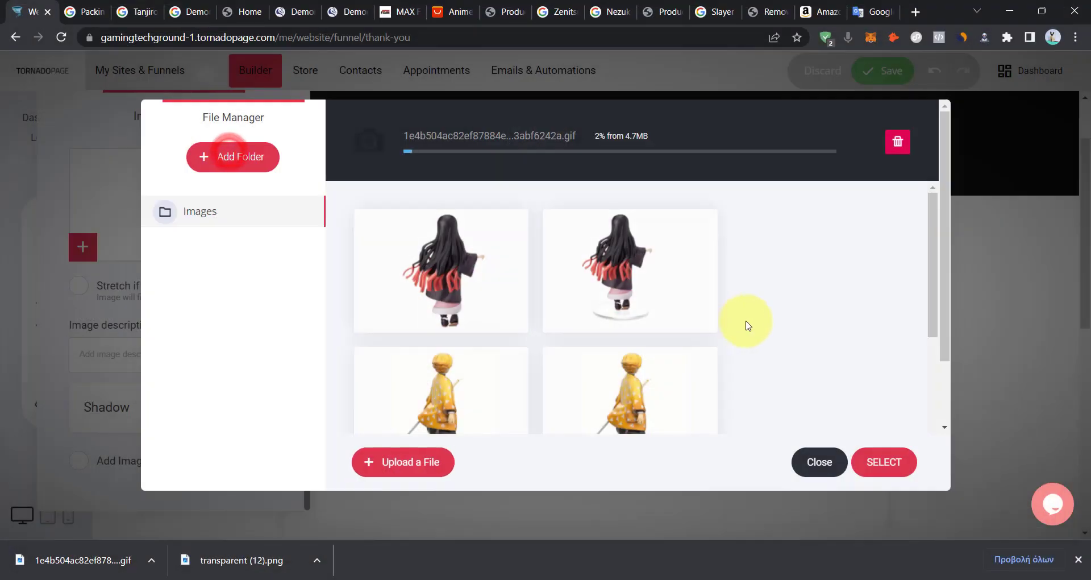
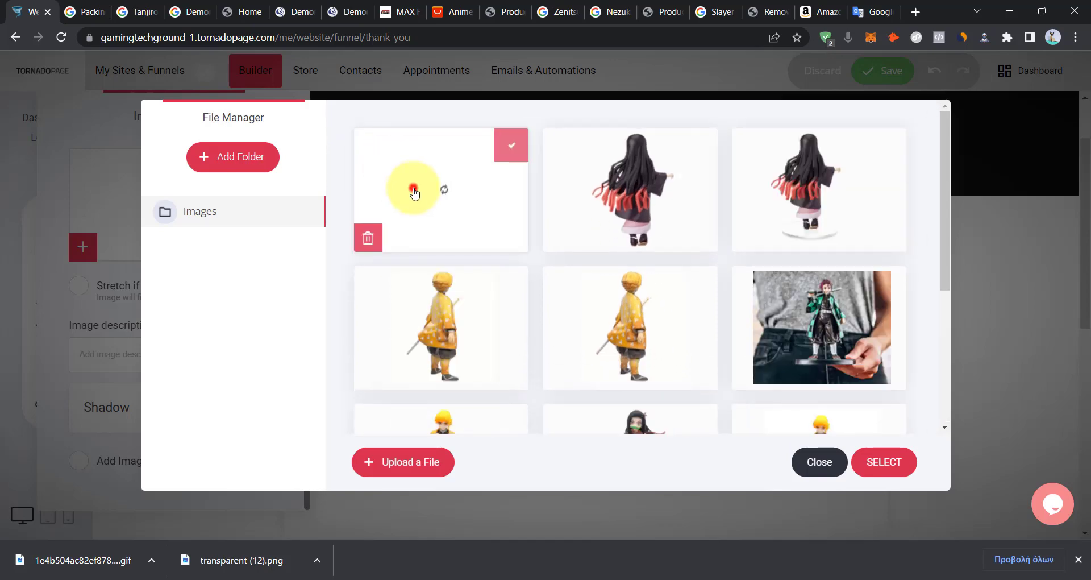
pyautogui.click(885, 462)
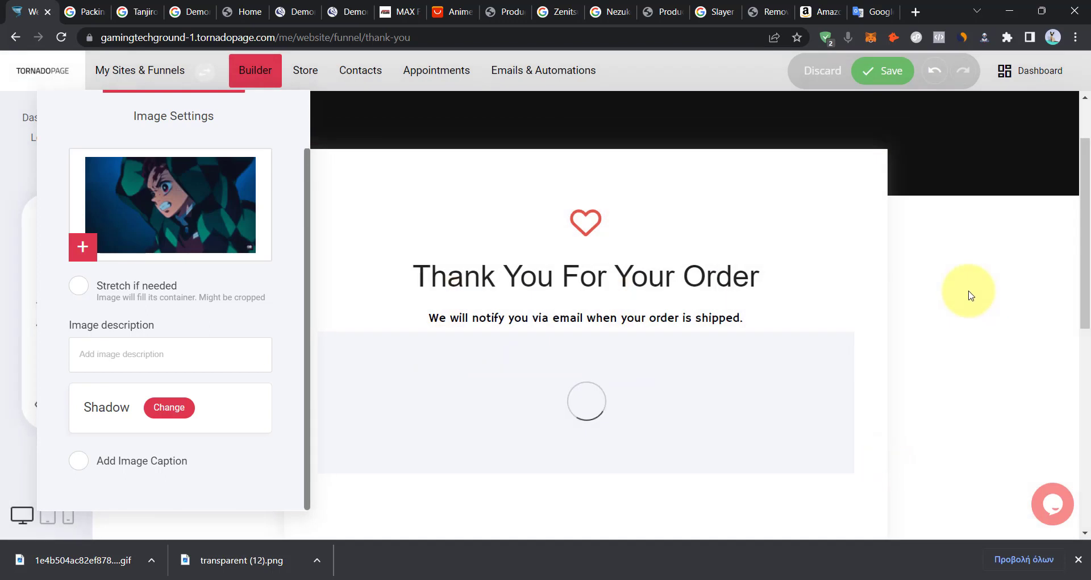
pyautogui.click(970, 295)
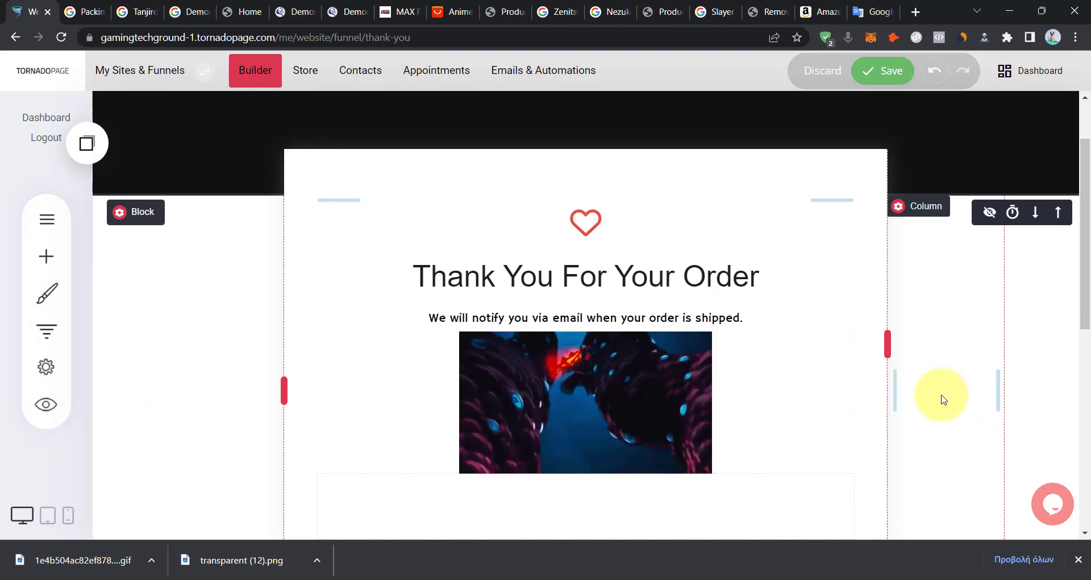
# Enlarge the GIF's image widget on the Thank You page to about 755 by 315 px.
pyautogui.scroll(-2, 949, 398)
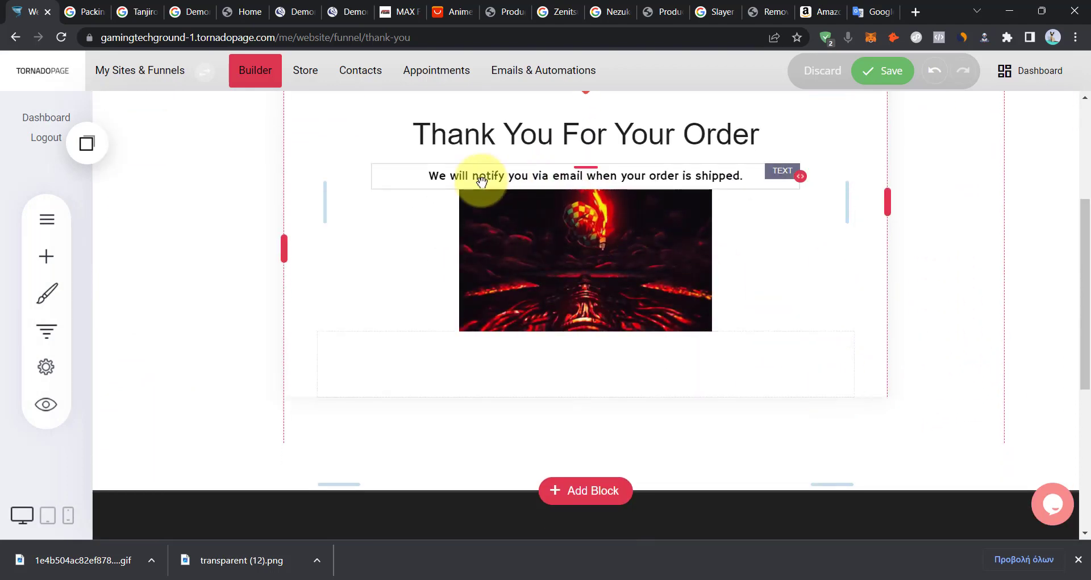
pyautogui.click(743, 300)
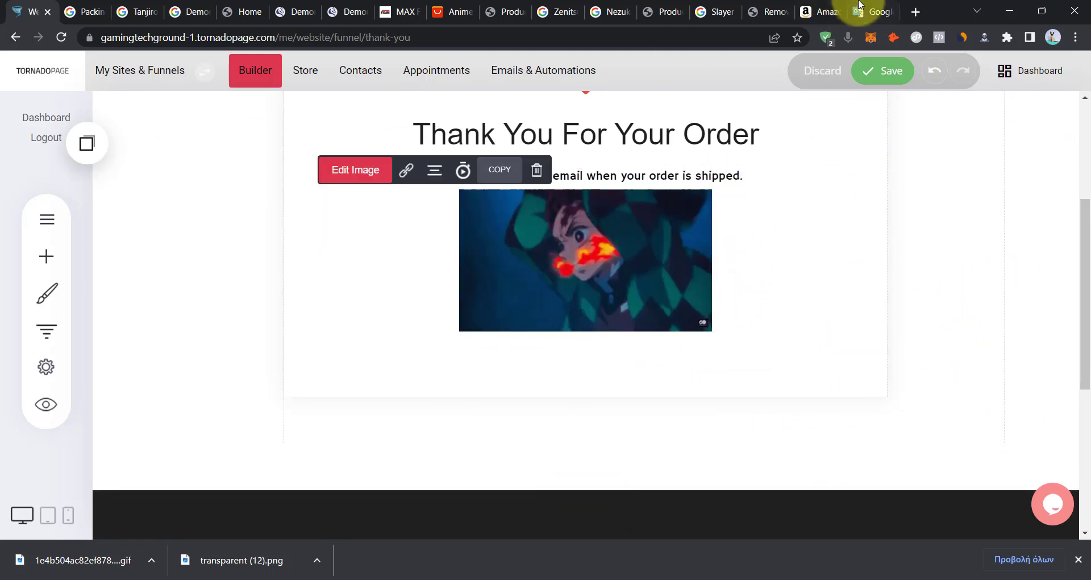
pyautogui.click(872, 11)
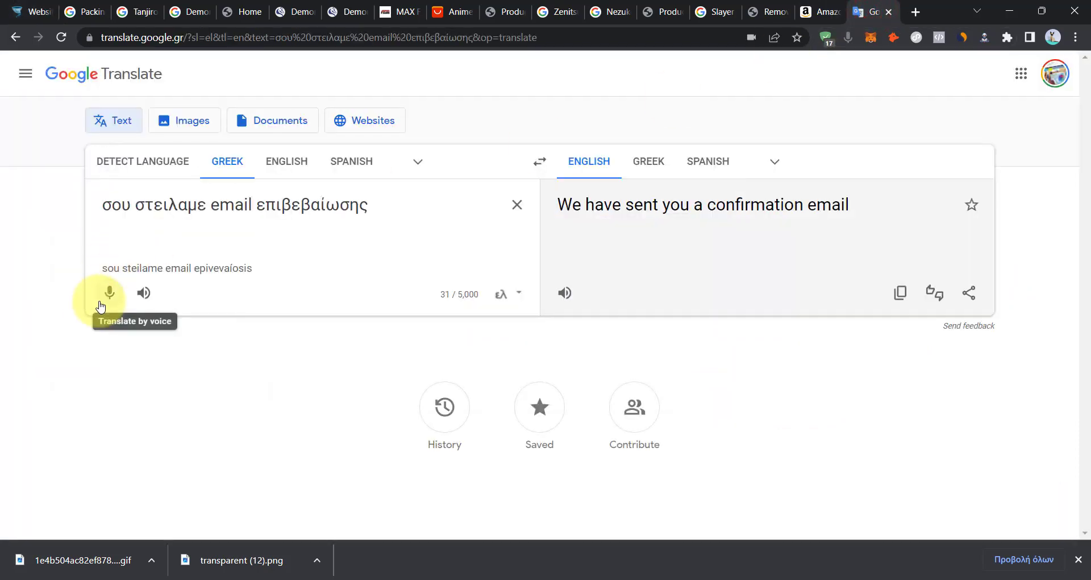
pyautogui.click(101, 305)
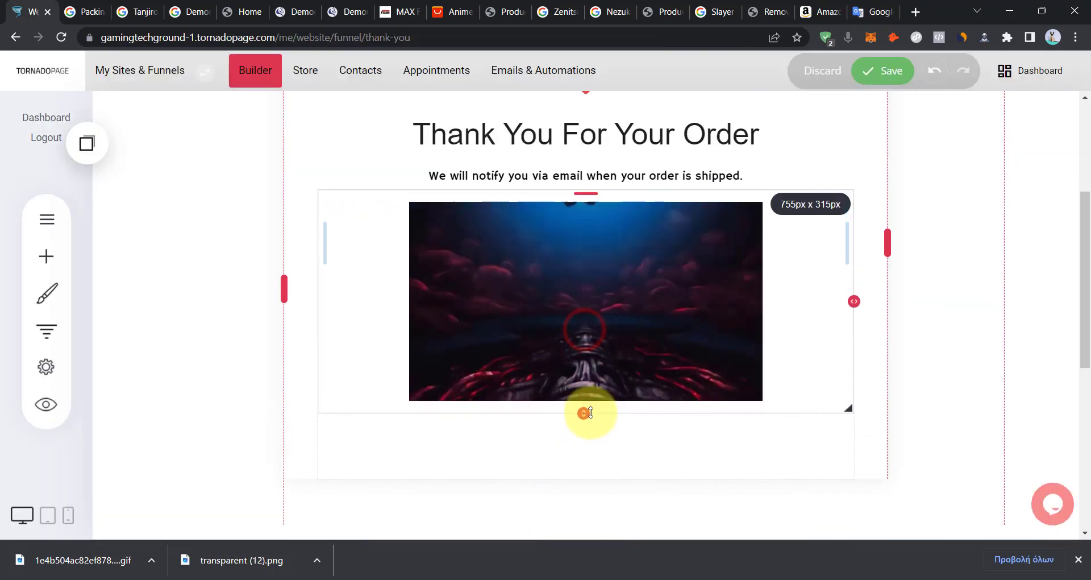
pyautogui.click(563, 348)
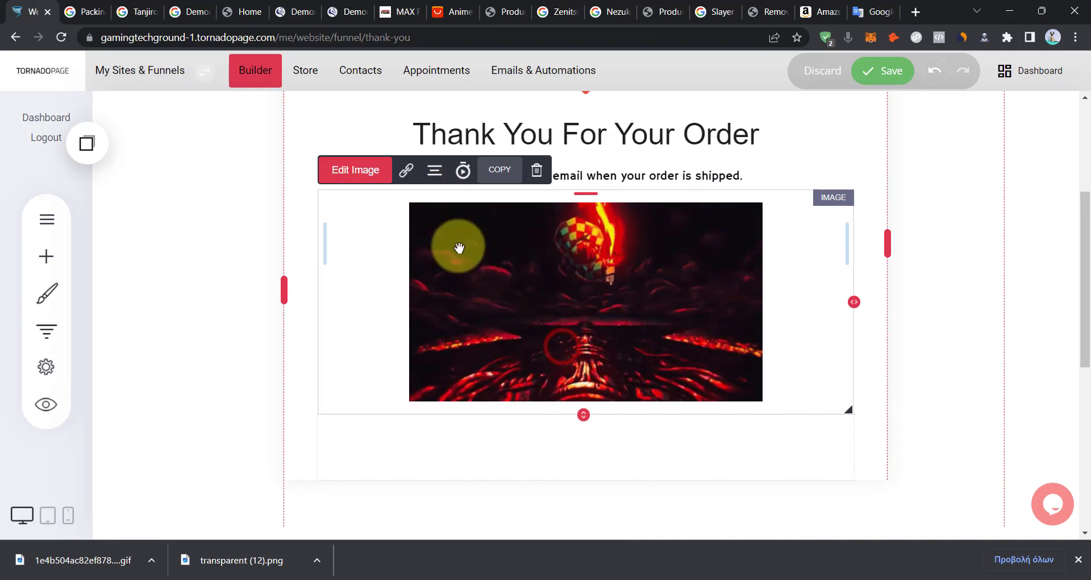
# Add a caption to the GIF with the heading "We are running to send you your order!!!!!!!!" and leave the caption text empty.
pyautogui.click(363, 174)
pyautogui.click(126, 501)
pyautogui.scroll(-5, 182, 434)
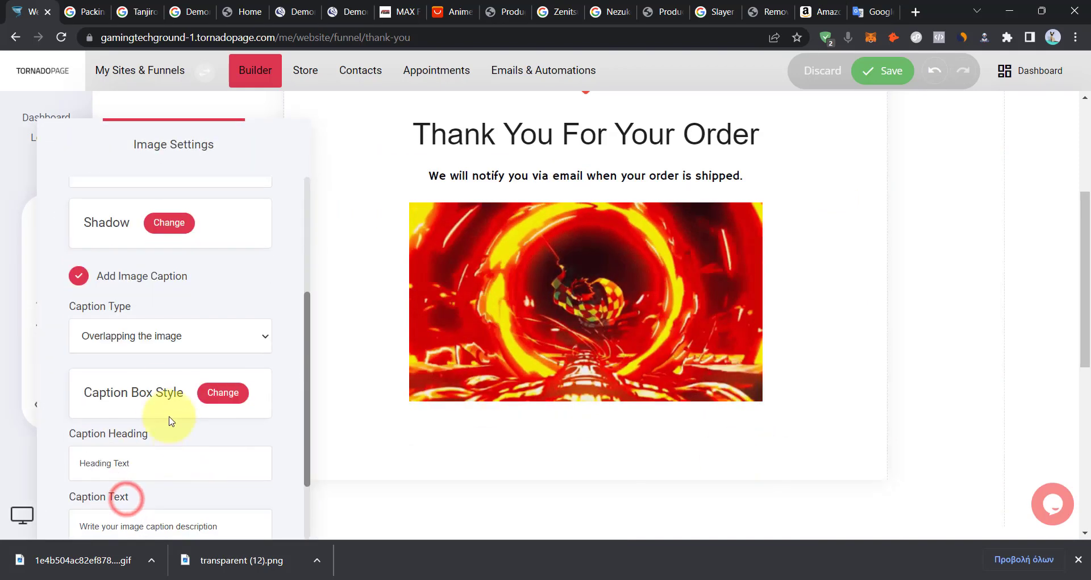
pyautogui.write('we are running to send you your order!!!!!!!!')
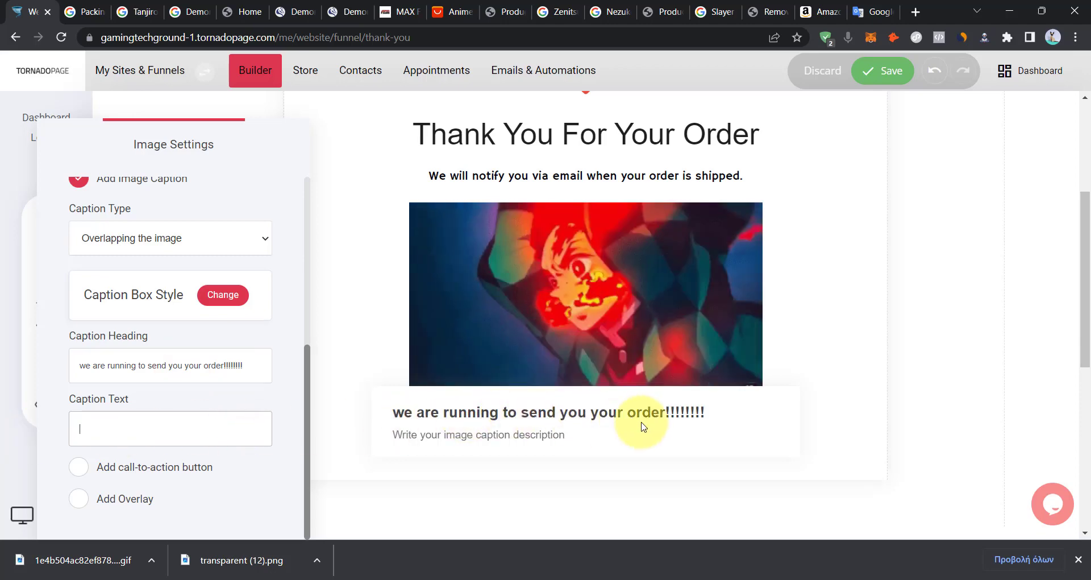
pyautogui.scroll(3, 149, 322)
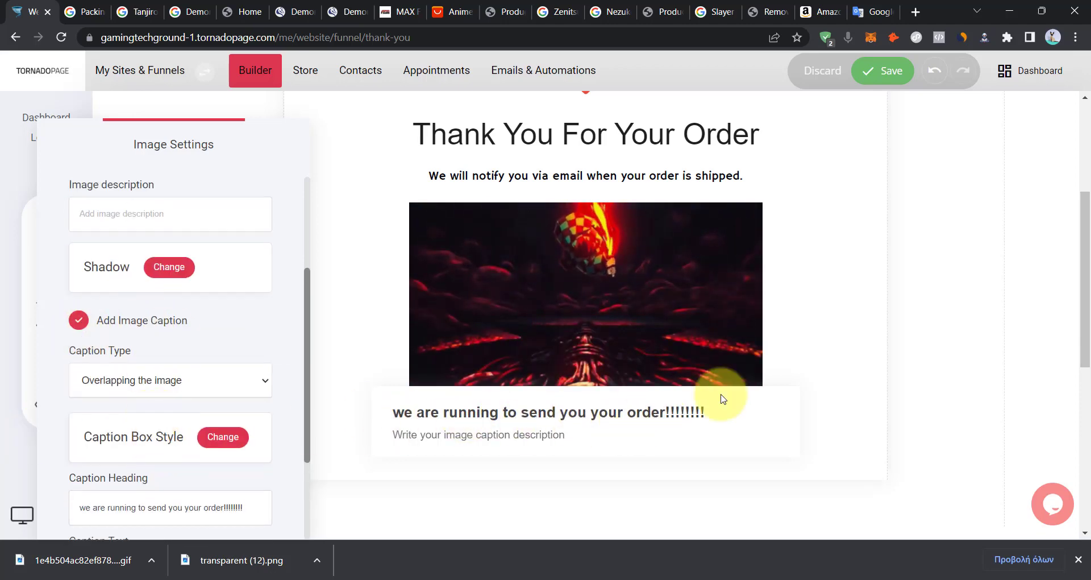
pyautogui.scroll(-3, 171, 438)
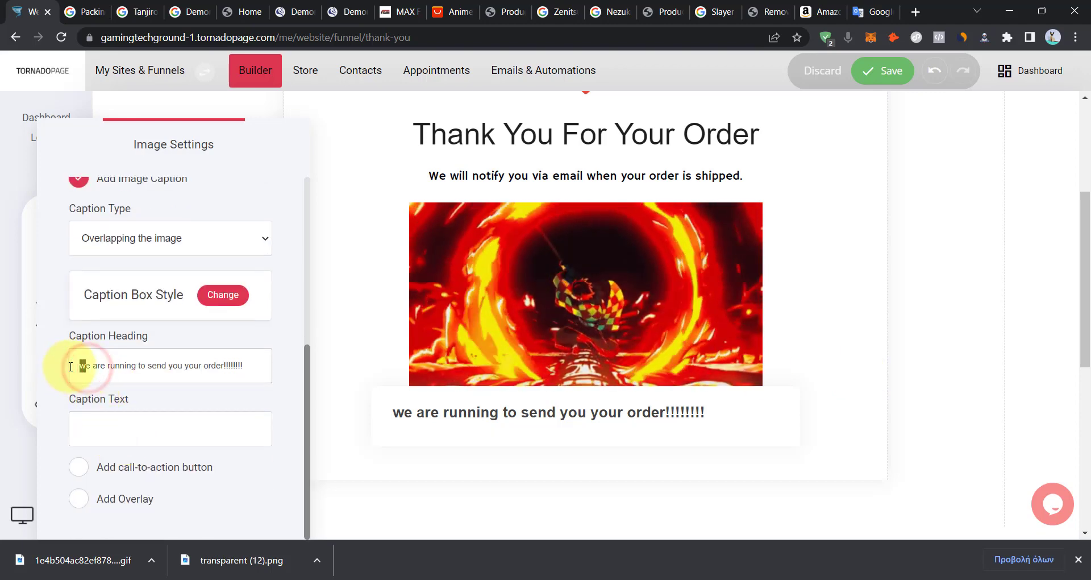
pyautogui.click(908, 348)
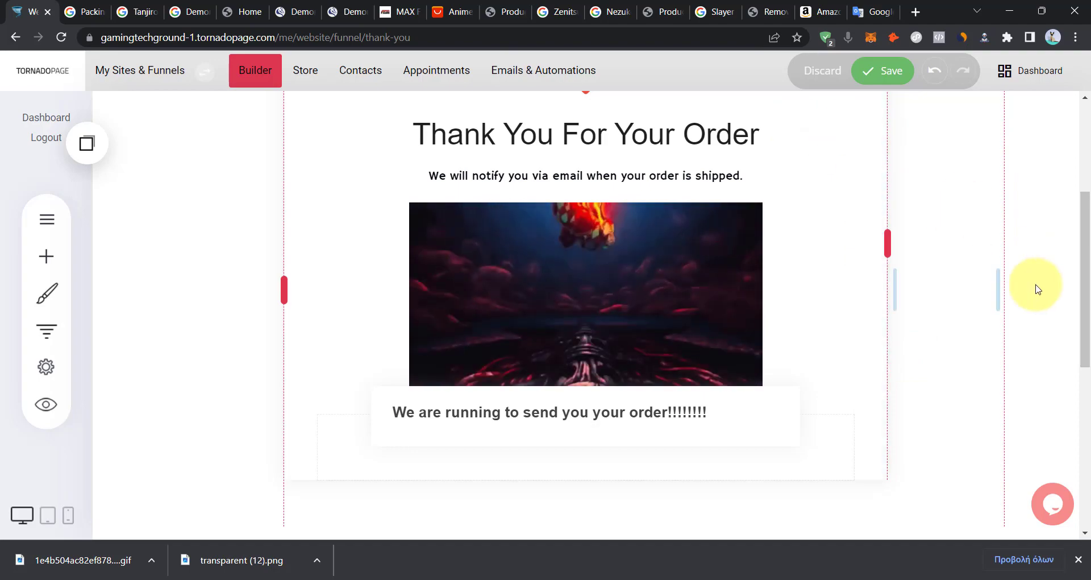
# Look over the Thank You page with its captioned GIF and save the page.
pyautogui.scroll(2, 960, 335)
pyautogui.scroll(-5, 640, 319)
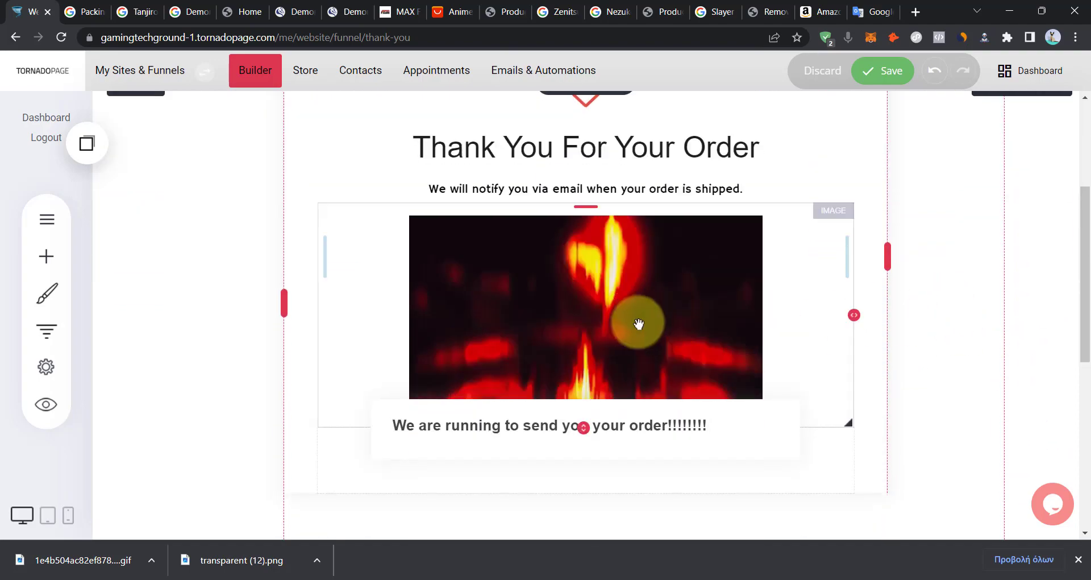
pyautogui.scroll(6, 656, 343)
pyautogui.scroll(-5, 628, 402)
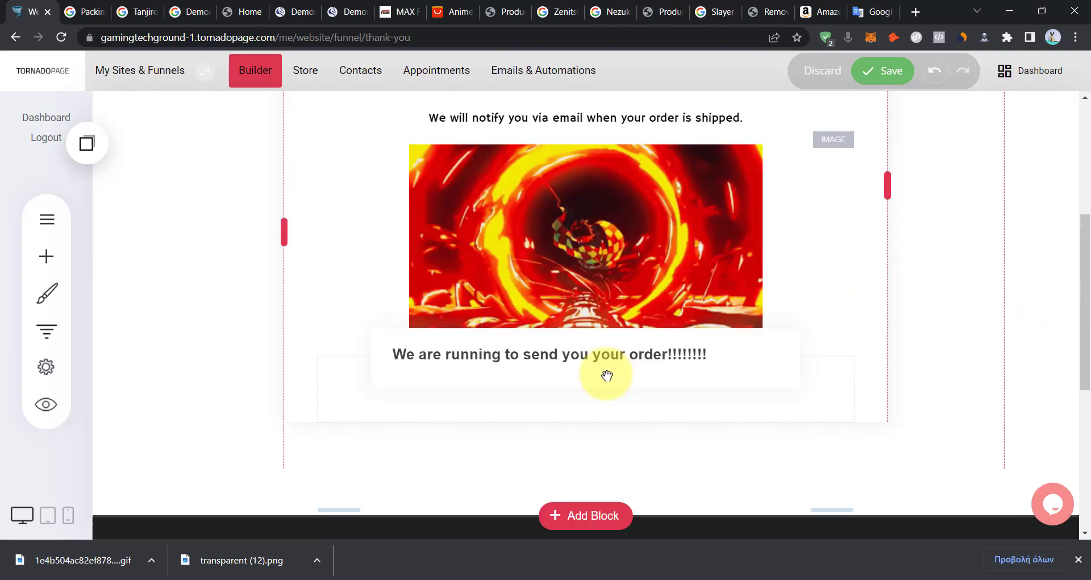
pyautogui.click(894, 79)
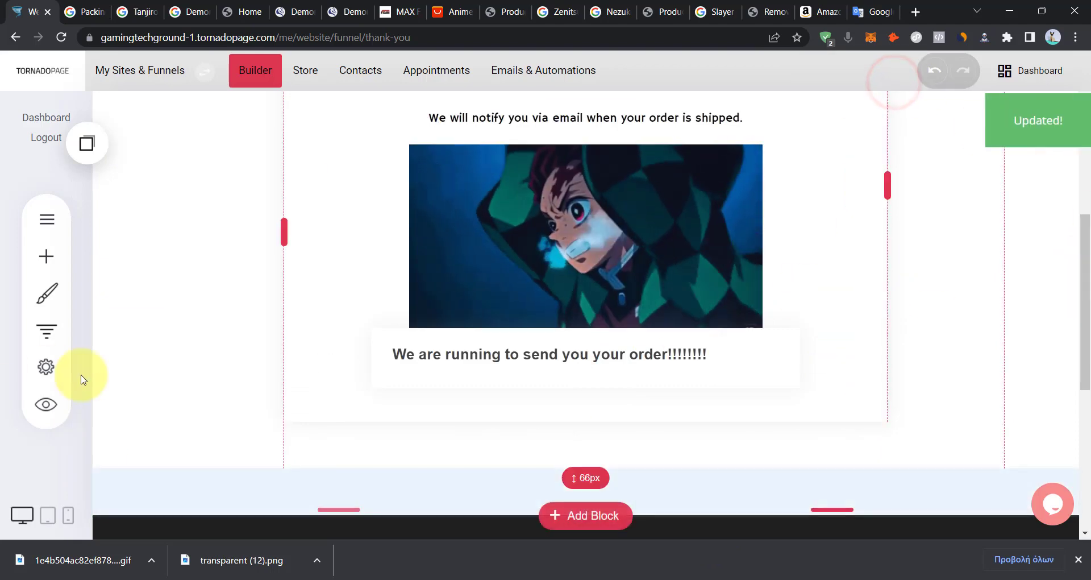
pyautogui.scroll(2, 515, 332)
pyautogui.scroll(2, 515, 332)
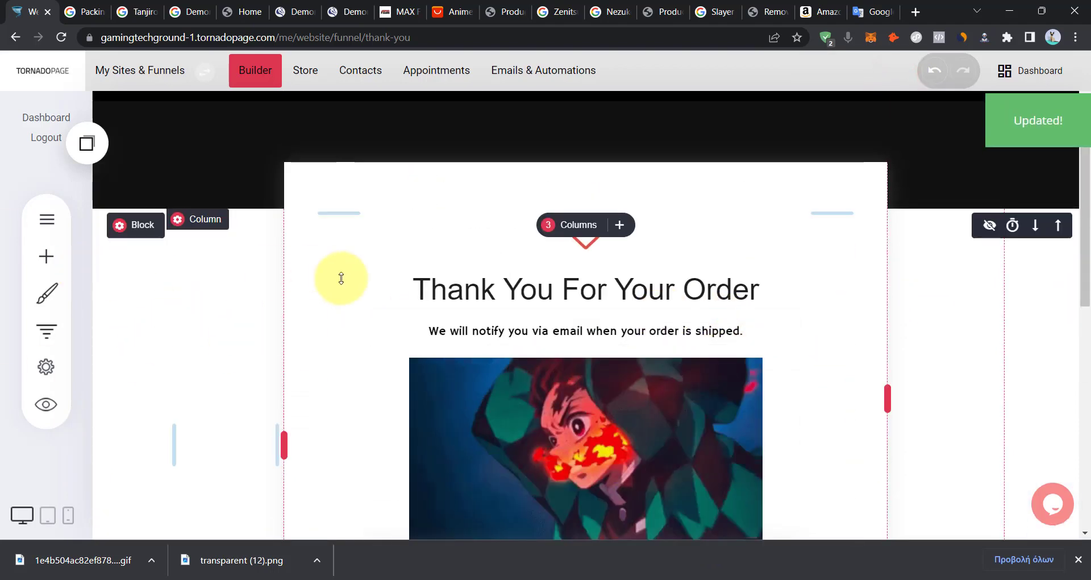
pyautogui.click(781, 575)
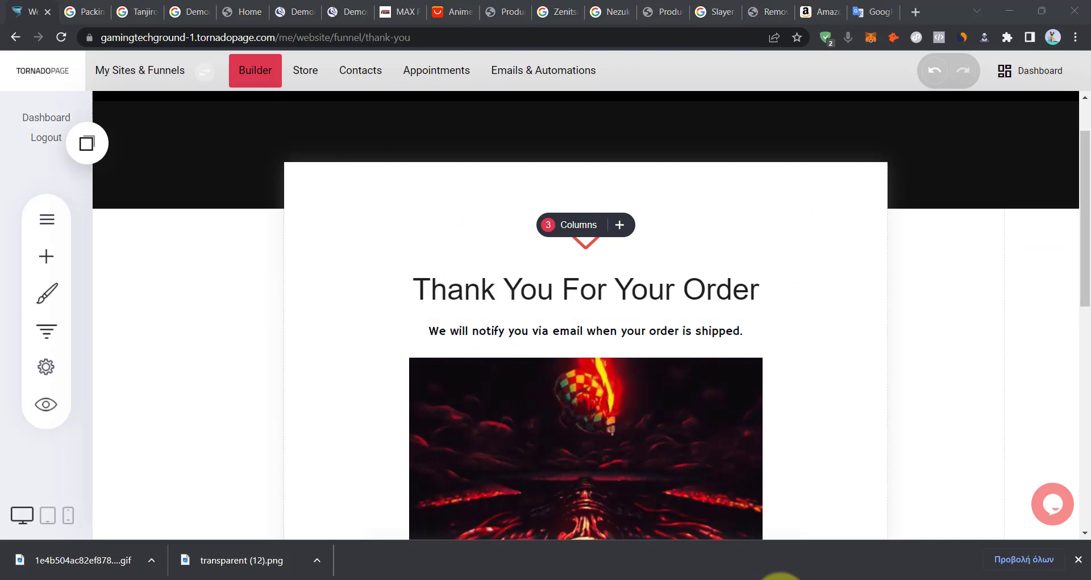
pyautogui.click(1035, 537)
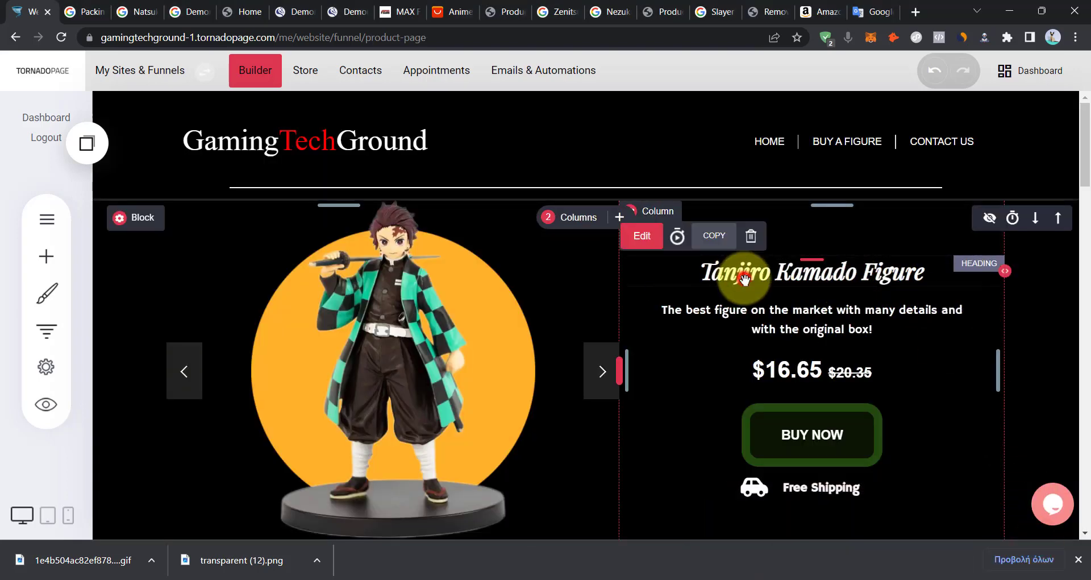
# Change the product page heading "Tanjiro Kamado Figure" to "Demon Slayer Figure" and save the page.
pyautogui.click(744, 278)
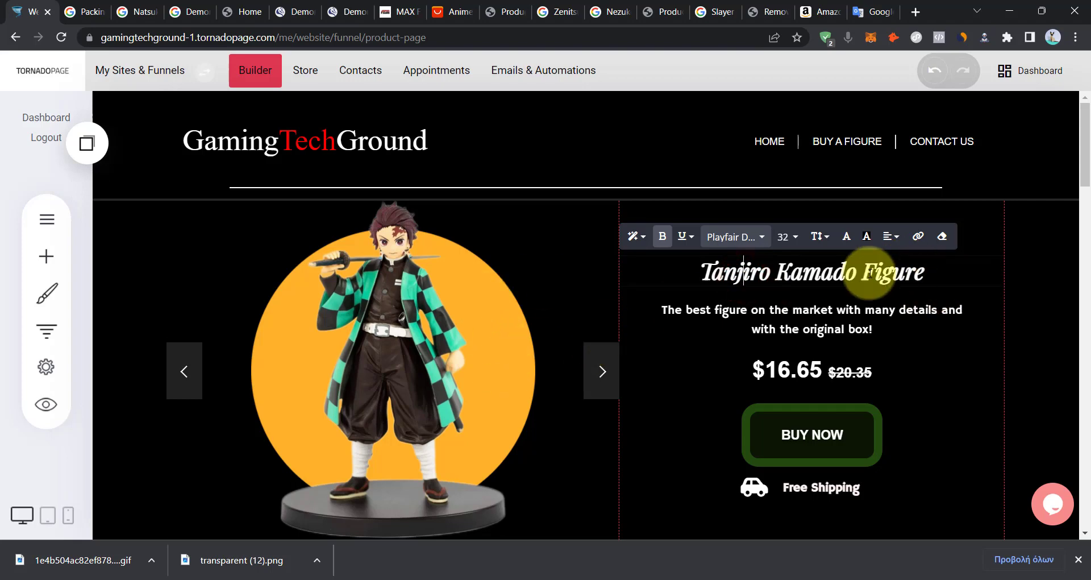
pyautogui.moveTo(806, 274); pyautogui.dragTo(698, 277)
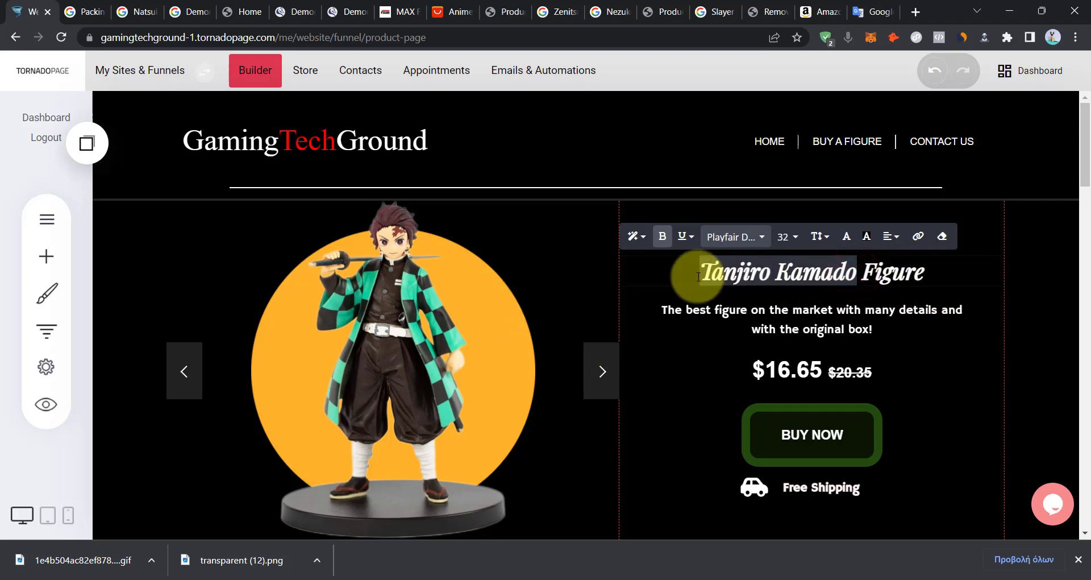
pyautogui.press('BackSpace')
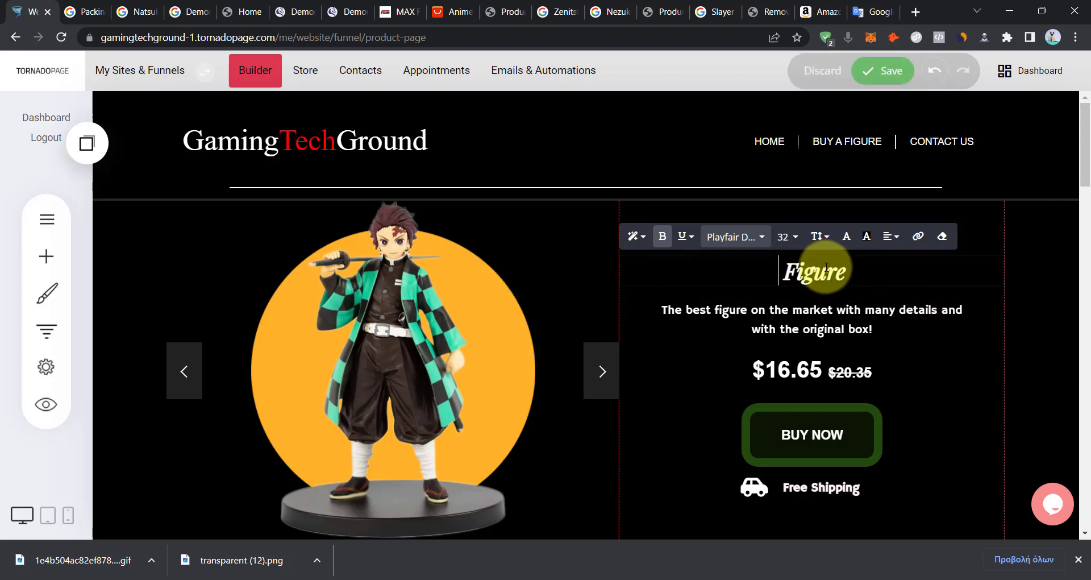
pyautogui.click(974, 301)
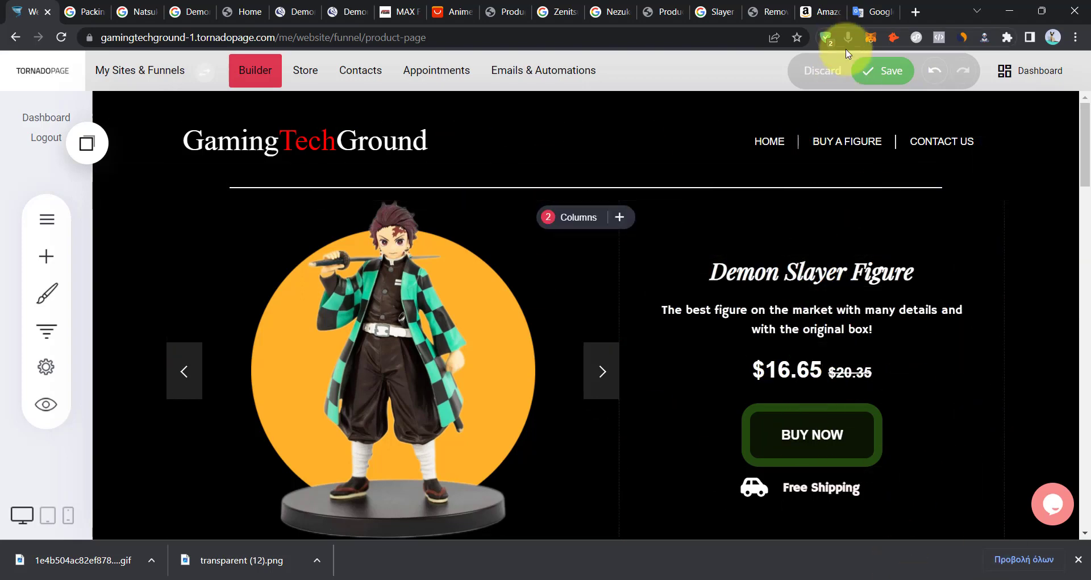
pyautogui.click(859, 69)
pyautogui.scroll(-7, 636, 398)
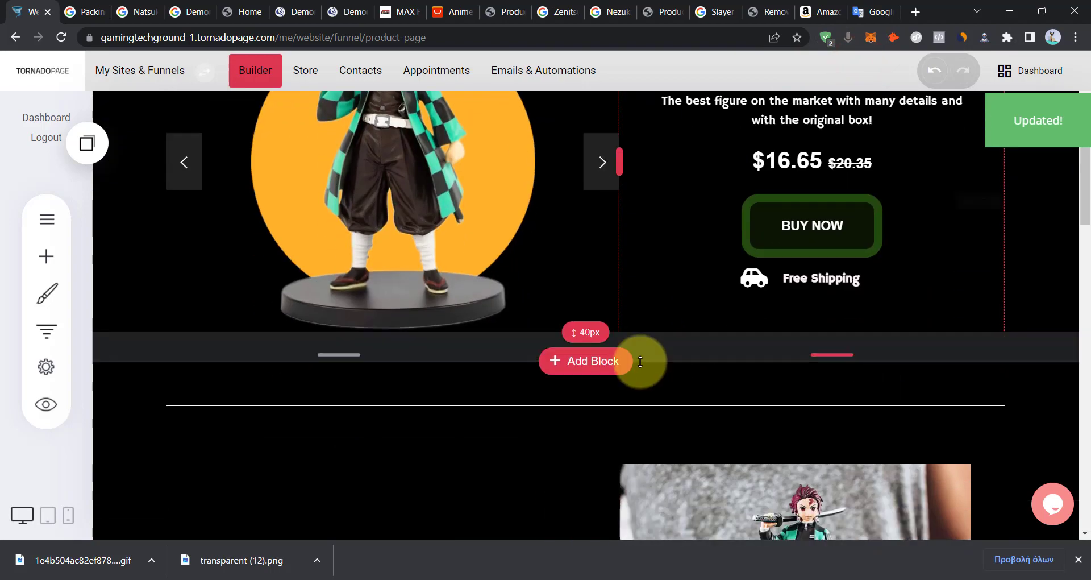
pyautogui.scroll(-6, 455, 317)
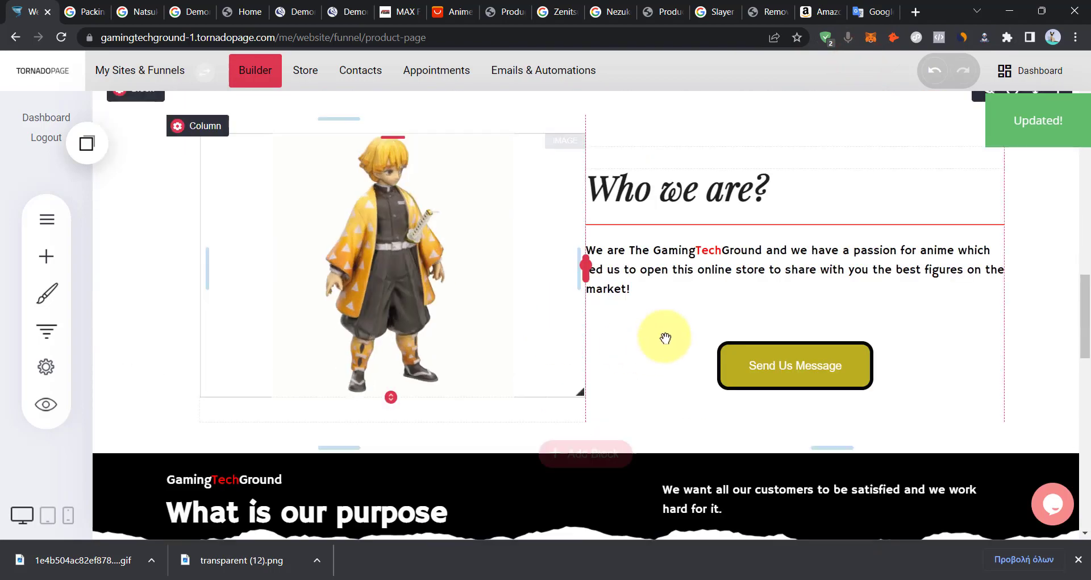
pyautogui.scroll(-6, 512, 336)
pyautogui.scroll(15, 519, 280)
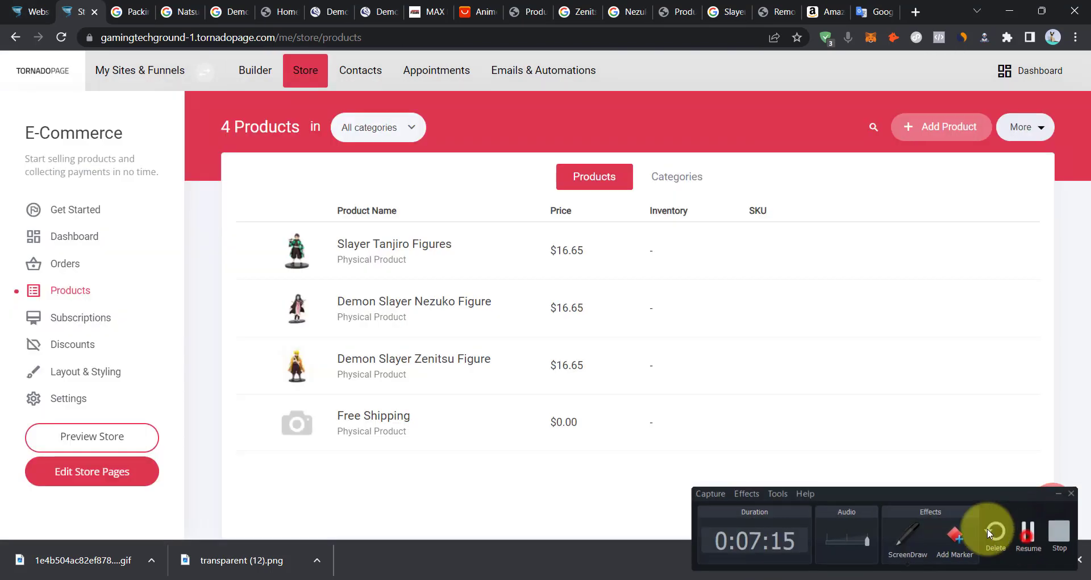
# Shorten the title of the product "Demon Slayer Nezuko Figure" to "Nezuko Figure" and save the product.
pyautogui.click(1026, 534)
pyautogui.click(410, 295)
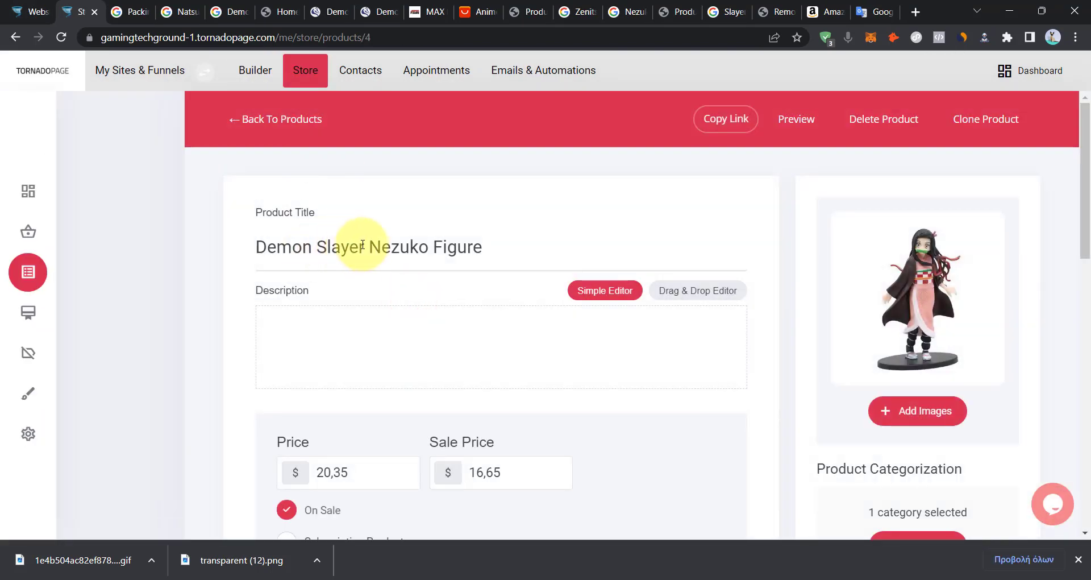
pyautogui.moveTo(365, 244); pyautogui.dragTo(28, 230)
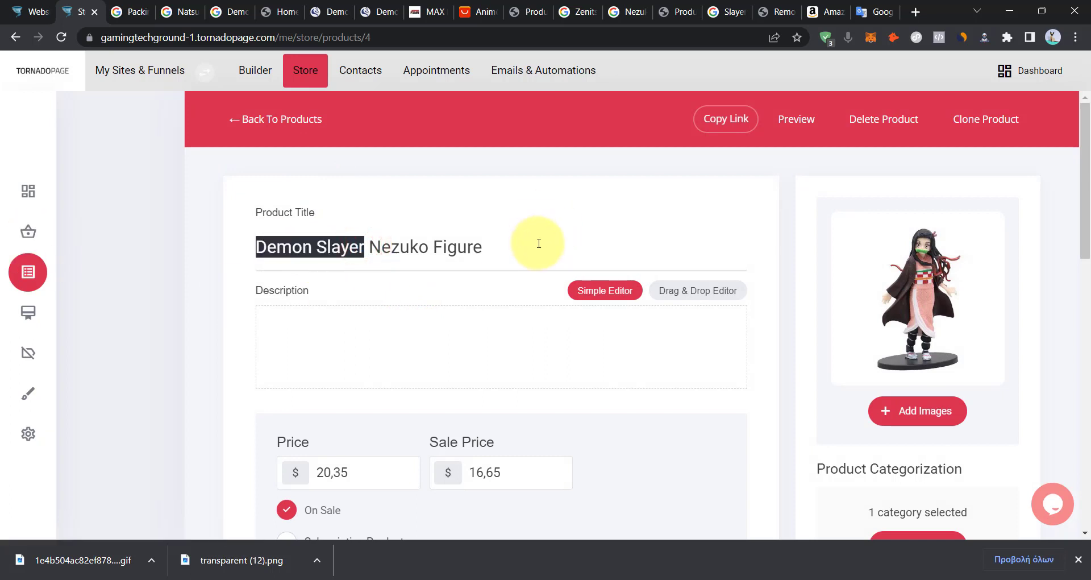
pyautogui.press('BackSpace')
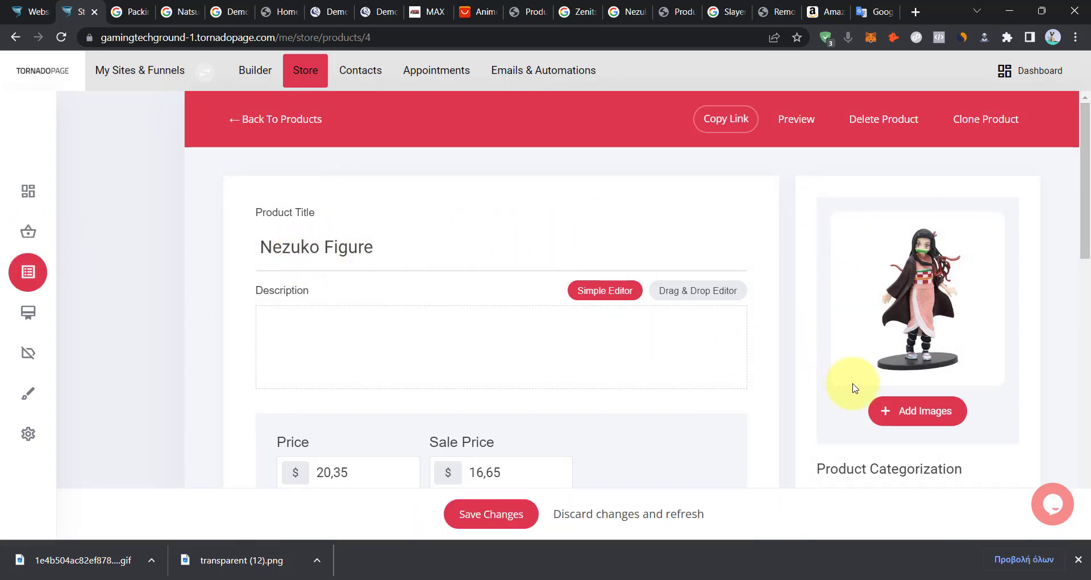
pyautogui.click(500, 528)
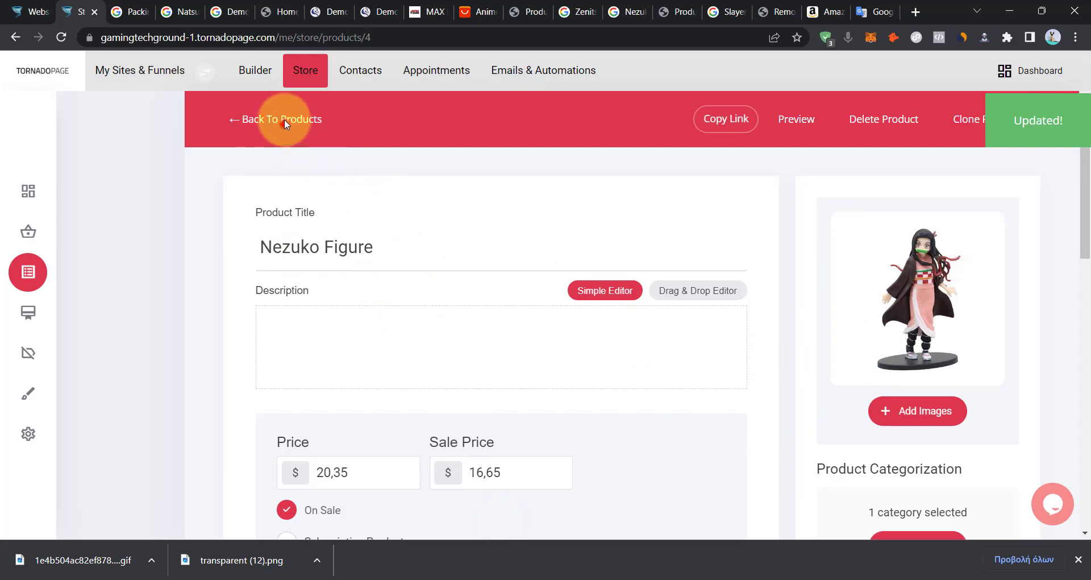
# Shorten the title of the product "Slayer Tanjiro Figures" to "Tanjiro Figures" and save the product.
pyautogui.click(284, 121)
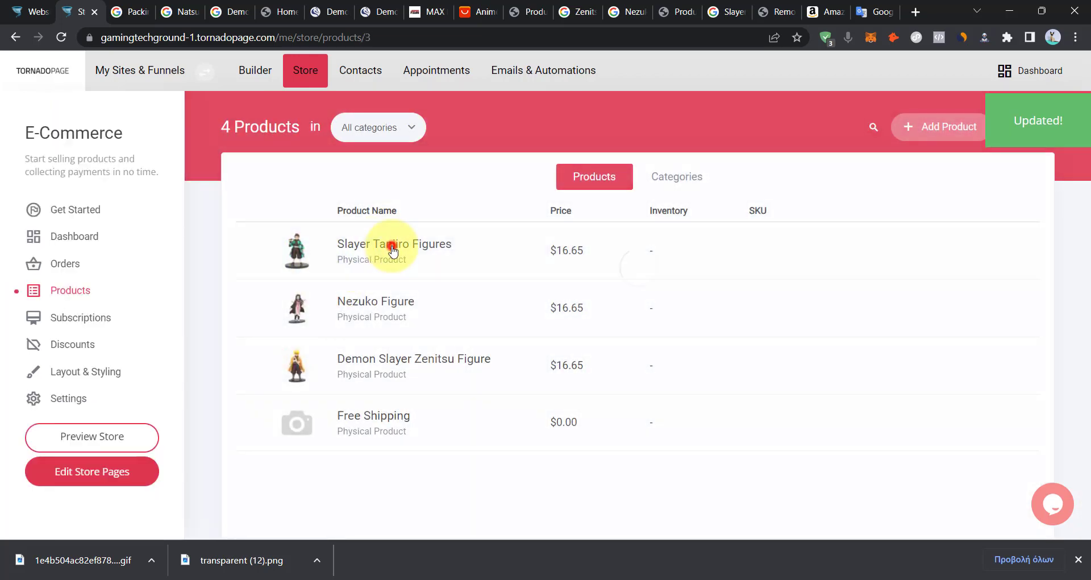
pyautogui.click(392, 248)
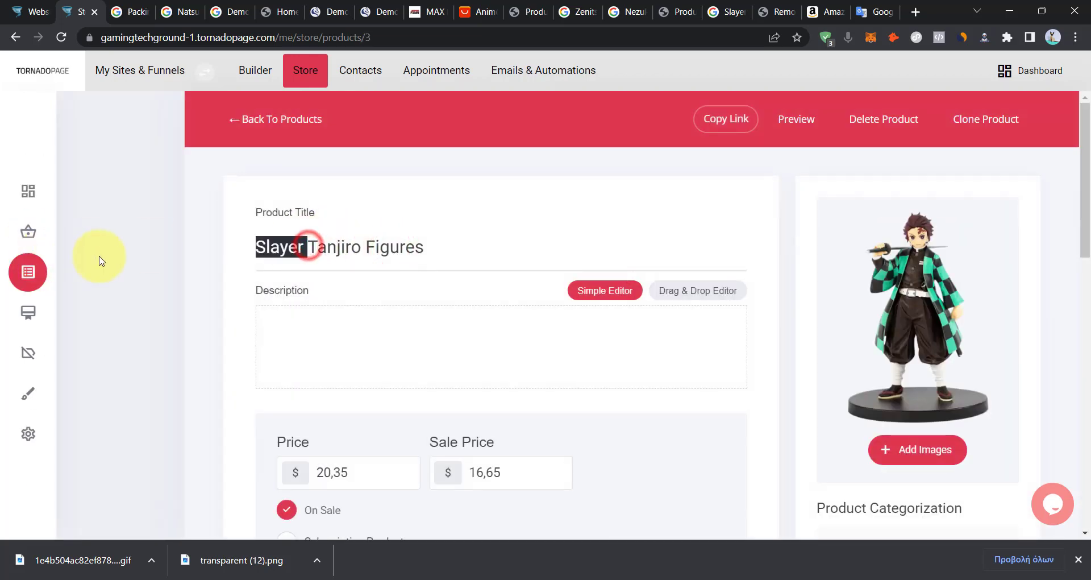
pyautogui.press('BackSpace')
pyautogui.click(494, 515)
# Shorten the title of the product "Demon Slayer Zenitsu Figure" to "Zenitsu Figure" and save the product.
pyautogui.click(259, 120)
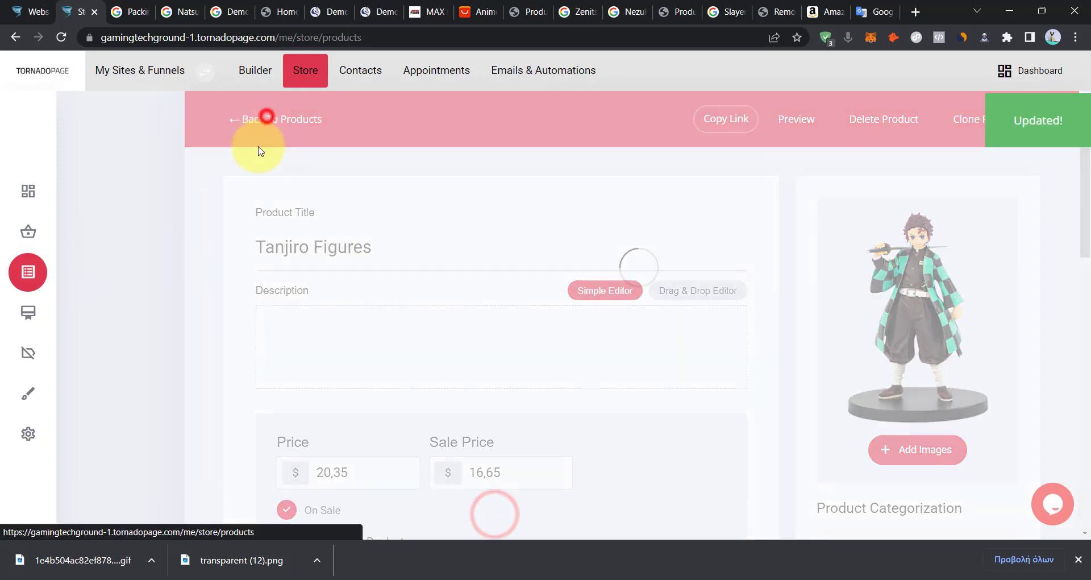
pyautogui.click(411, 374)
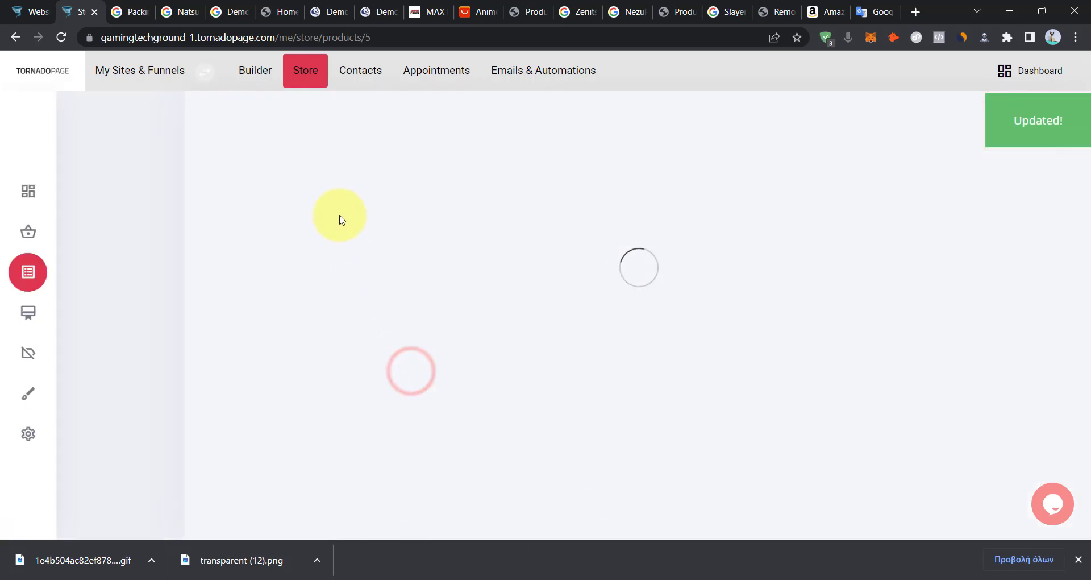
pyautogui.press('BackSpace')
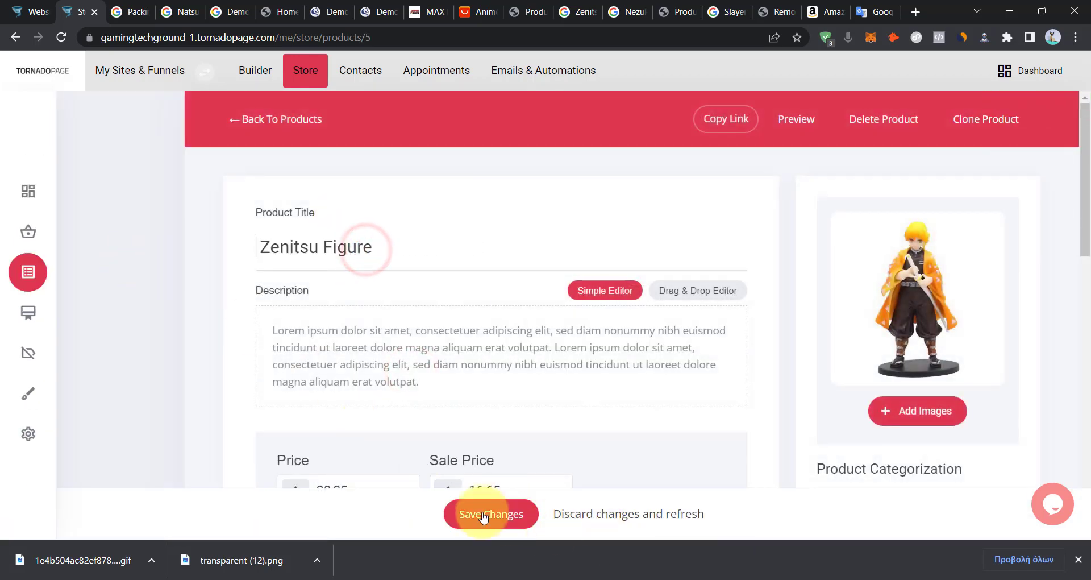
pyautogui.click(477, 514)
# Add a third bullet beginning "We Have Figures from" to the Product Details list on the product page.
pyautogui.click(34, 12)
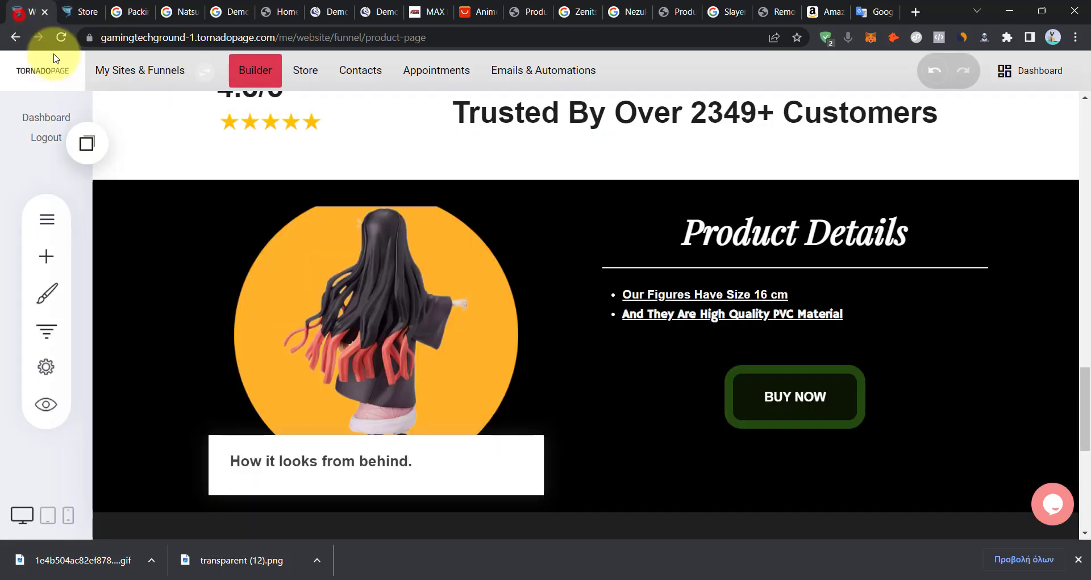
pyautogui.click(696, 336)
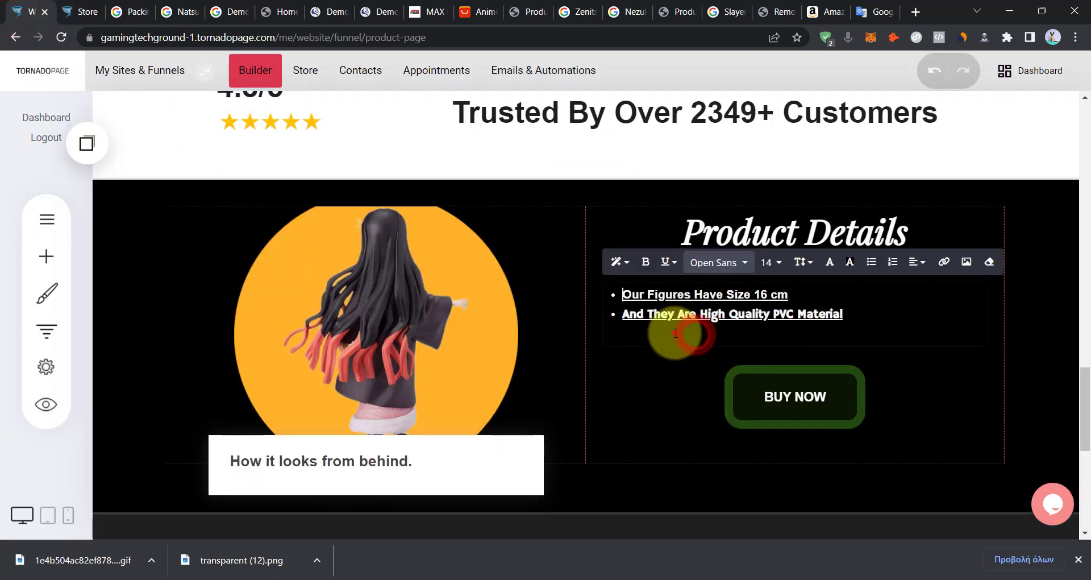
pyautogui.click(845, 303)
pyautogui.click(858, 313)
pyautogui.press('Return')
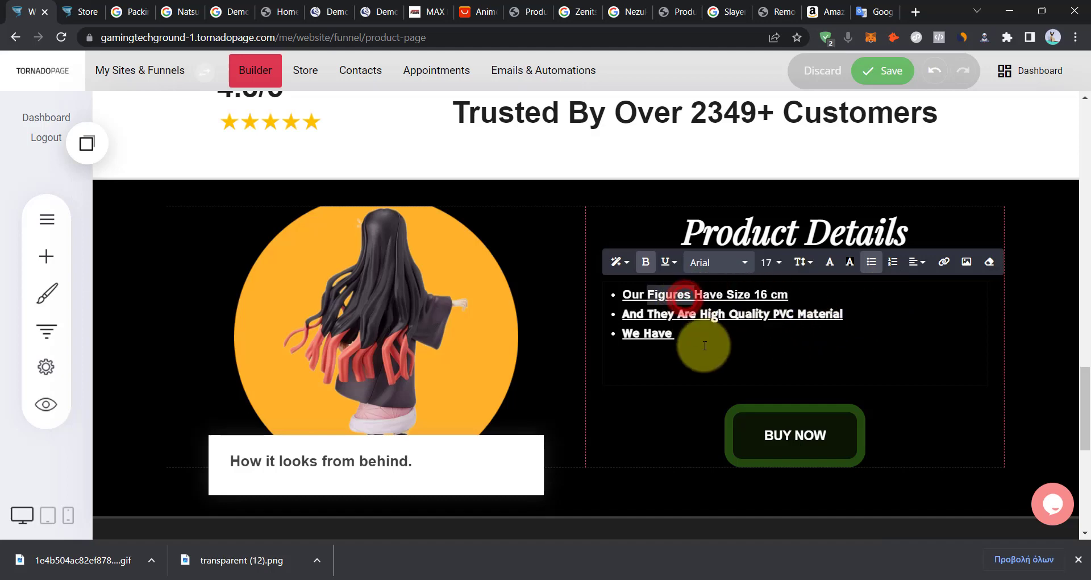
pyautogui.doubleClick(770, 340)
pyautogui.press('BackSpace')
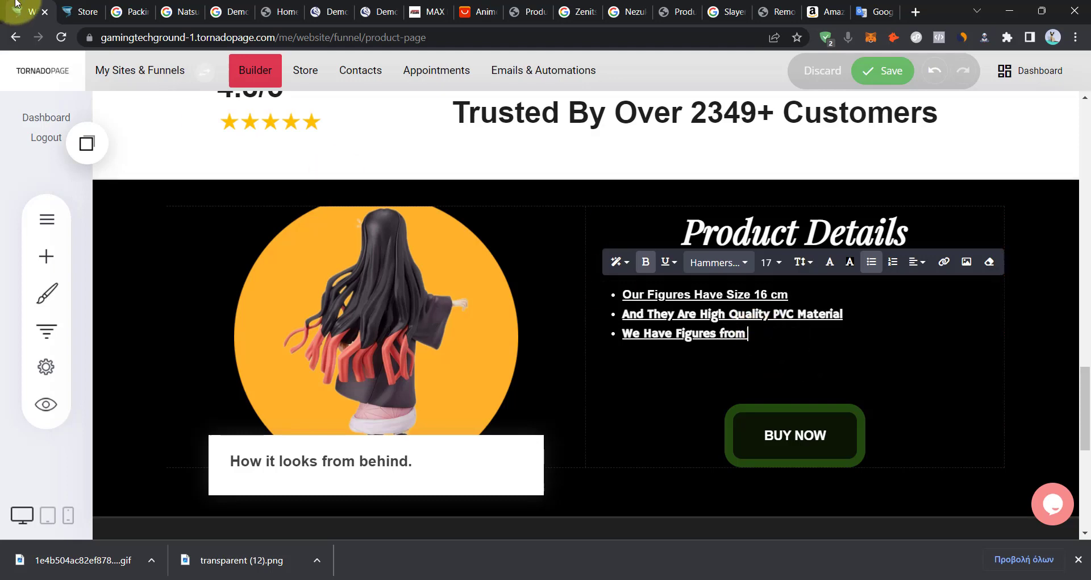
# Copy the name "Zenitsu" from the store product's title and add it with a comma to the third Product Details bullet.
pyautogui.click(88, 12)
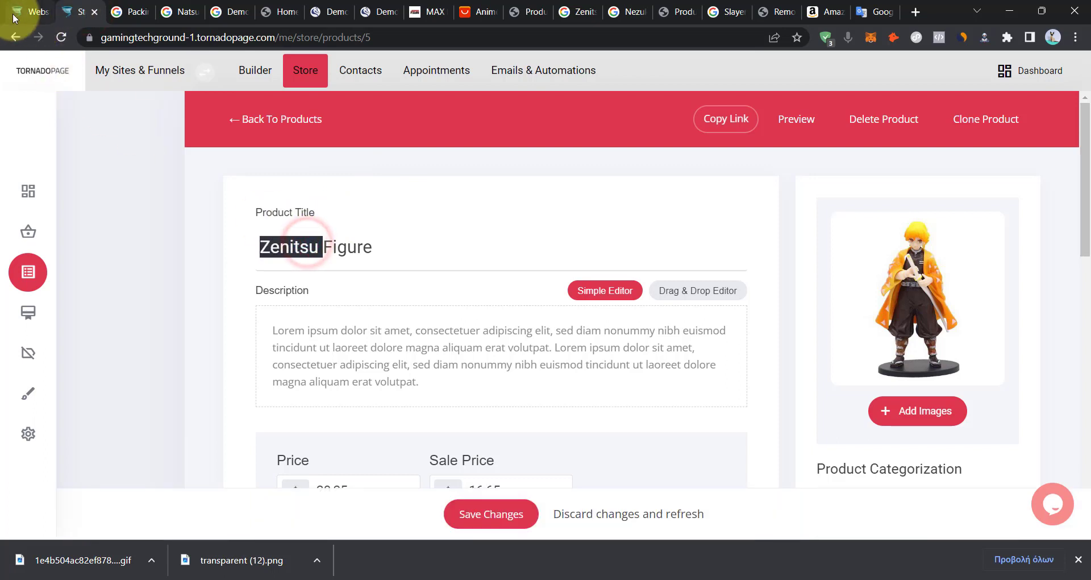
pyautogui.click(26, 12)
pyautogui.write('Zenitsu')
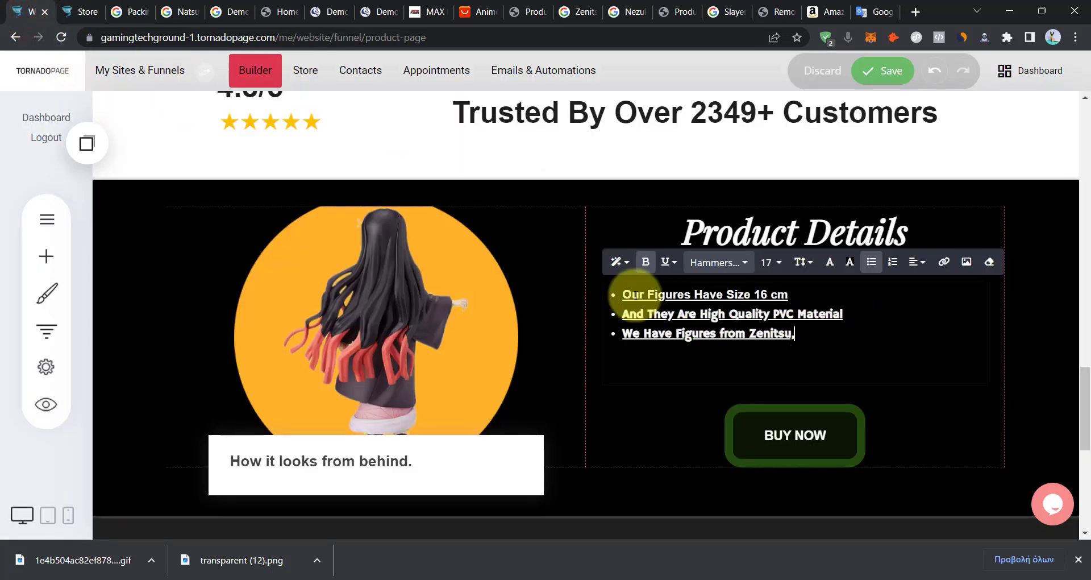
# Save the pending changes of the Zenitsu Figure product and return to the store's product list.
pyautogui.click(88, 12)
pyautogui.click(28, 271)
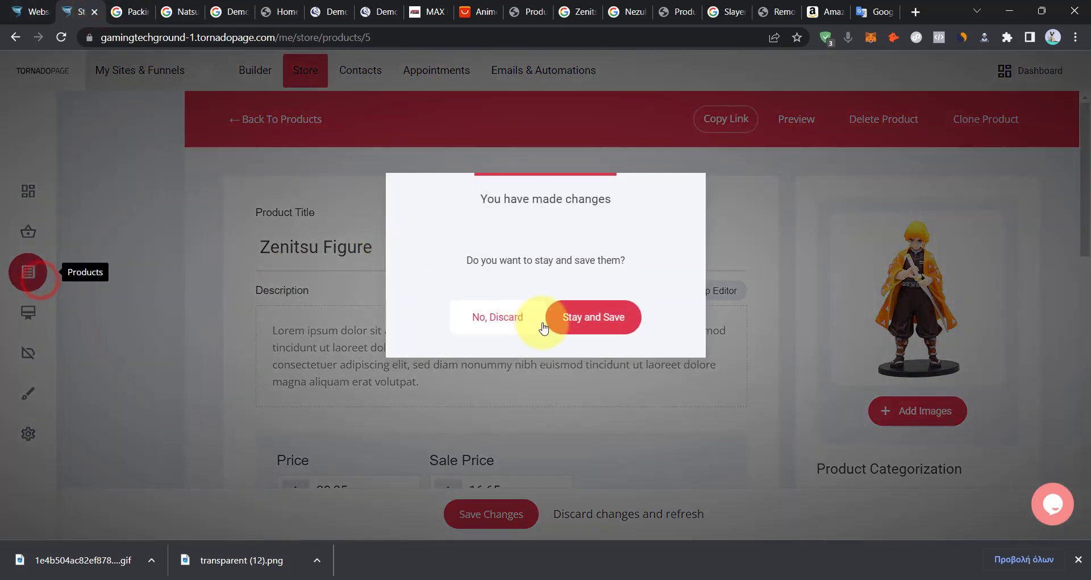
pyautogui.click(592, 327)
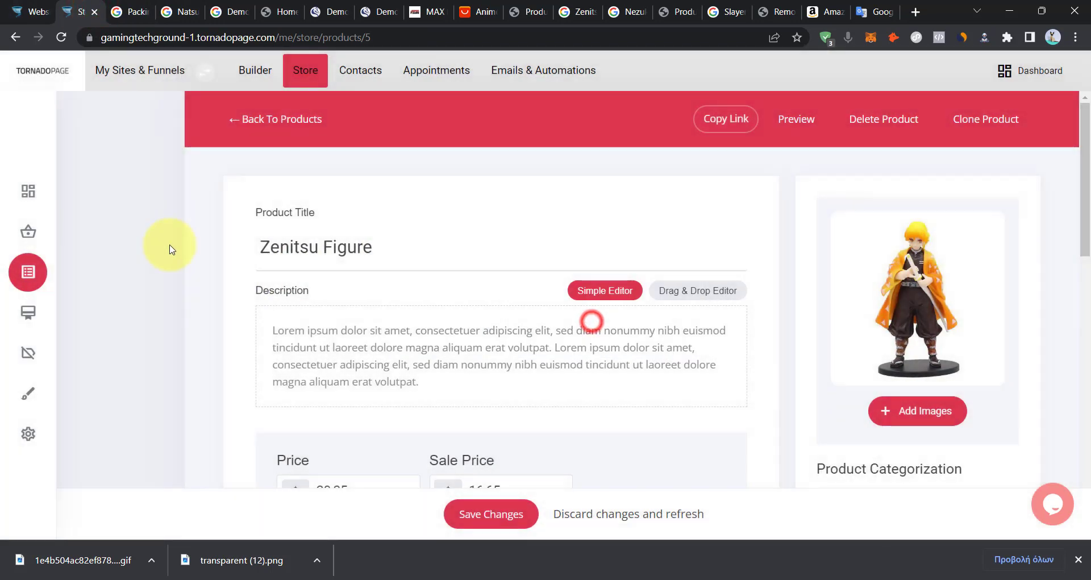
pyautogui.click(467, 513)
pyautogui.click(23, 271)
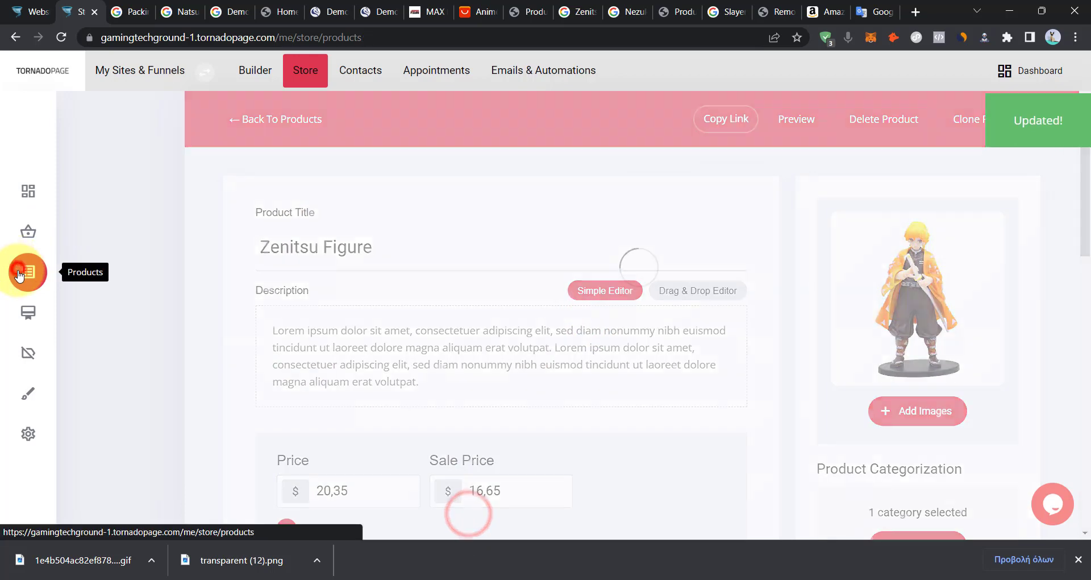
# Copy the name "Tanjiro" from the Tanjiro product's title and add it after "Zenitsu," in the third Product Details bullet.
pyautogui.click(358, 263)
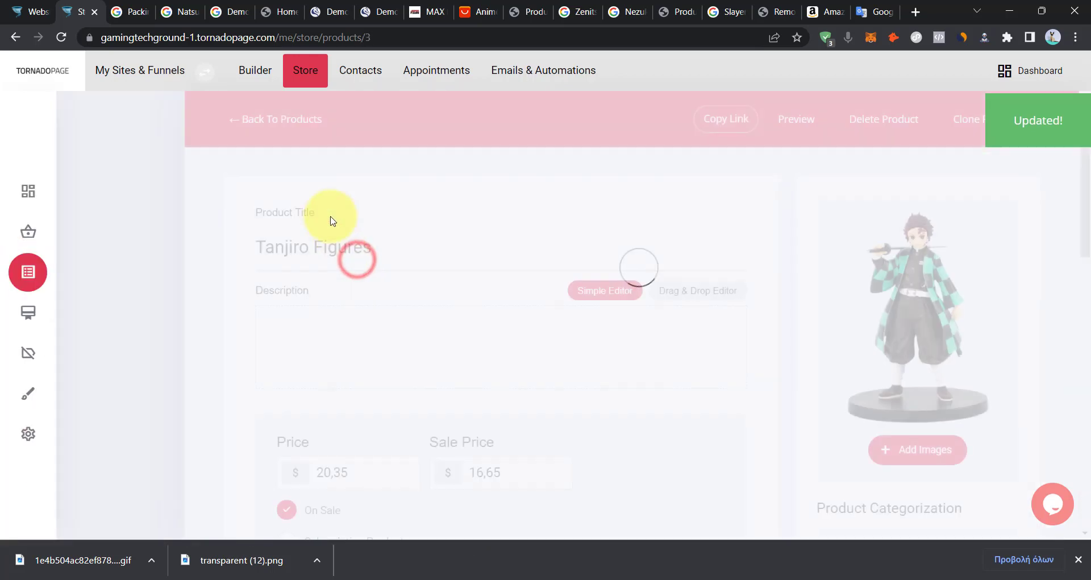
pyautogui.doubleClick(273, 246)
pyautogui.click(33, 14)
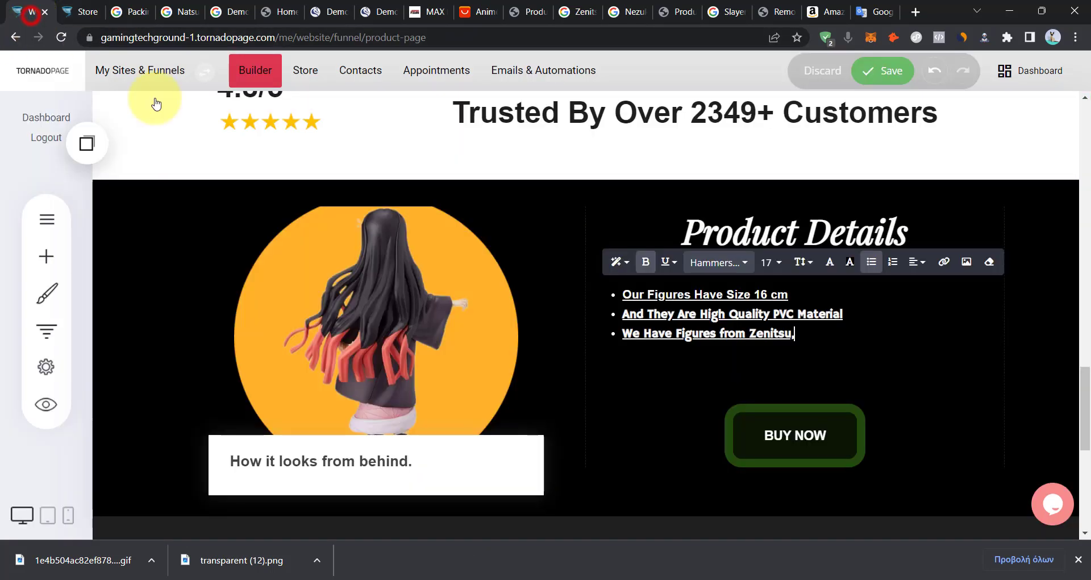
# Discard the Tanjiro product's pending changes, finish the bullet with "and Nezuko." using the name from the Nezuko product's title, and save the page.
pyautogui.click(72, 12)
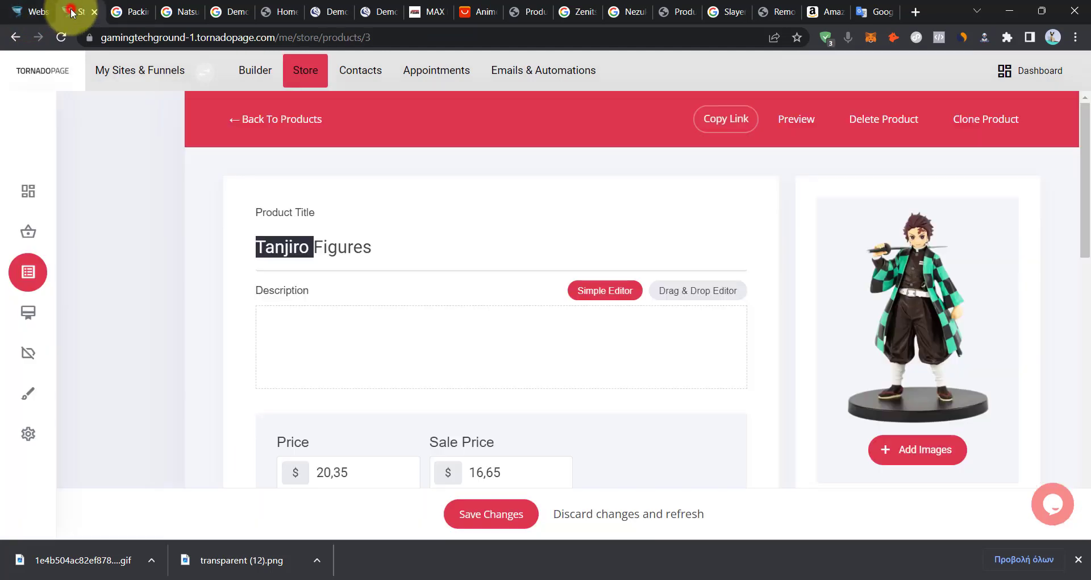
pyautogui.click(26, 272)
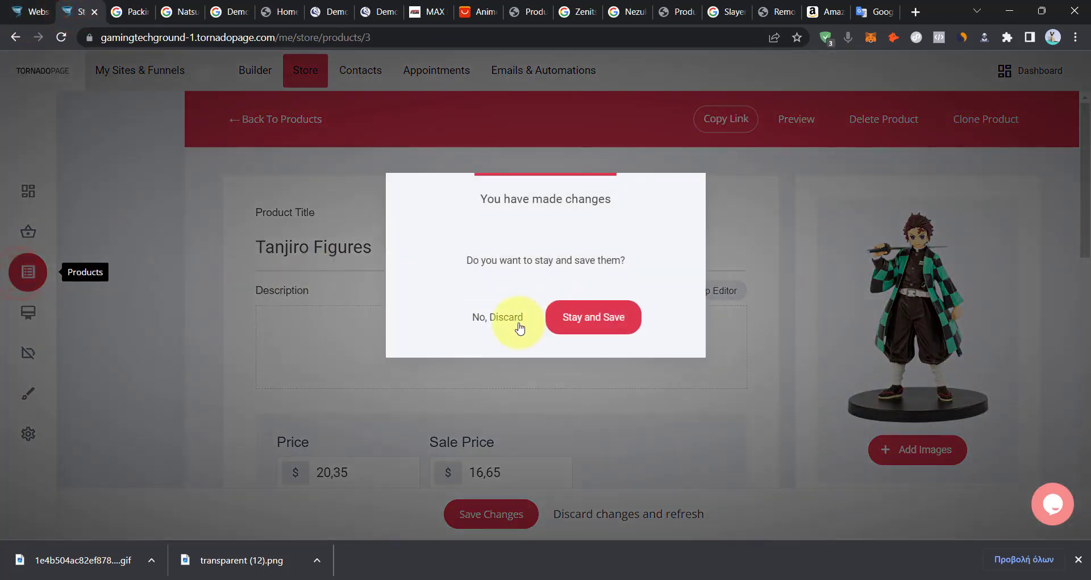
pyautogui.click(495, 318)
pyautogui.click(375, 308)
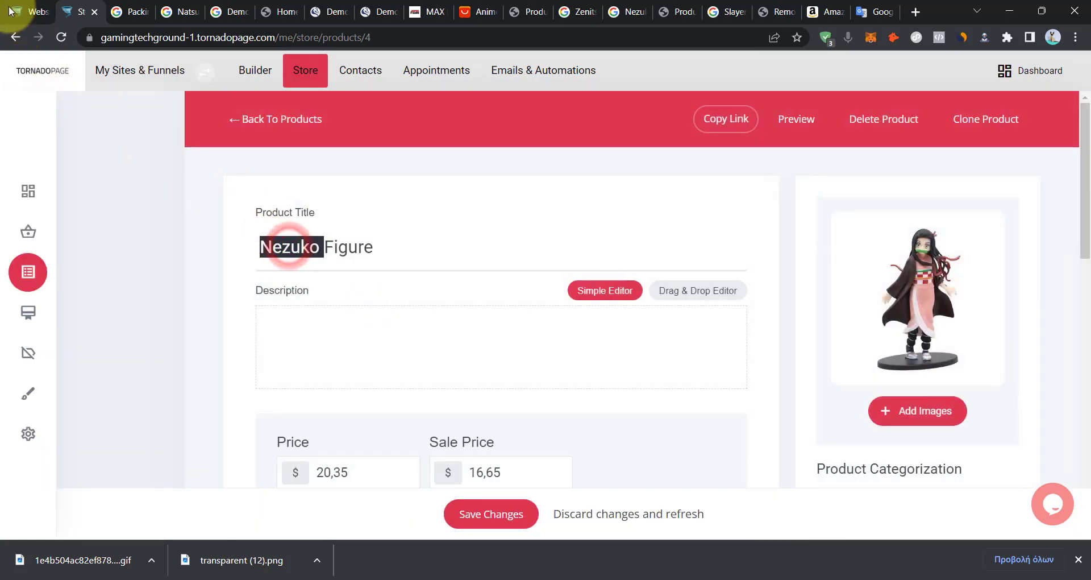
pyautogui.click(25, 11)
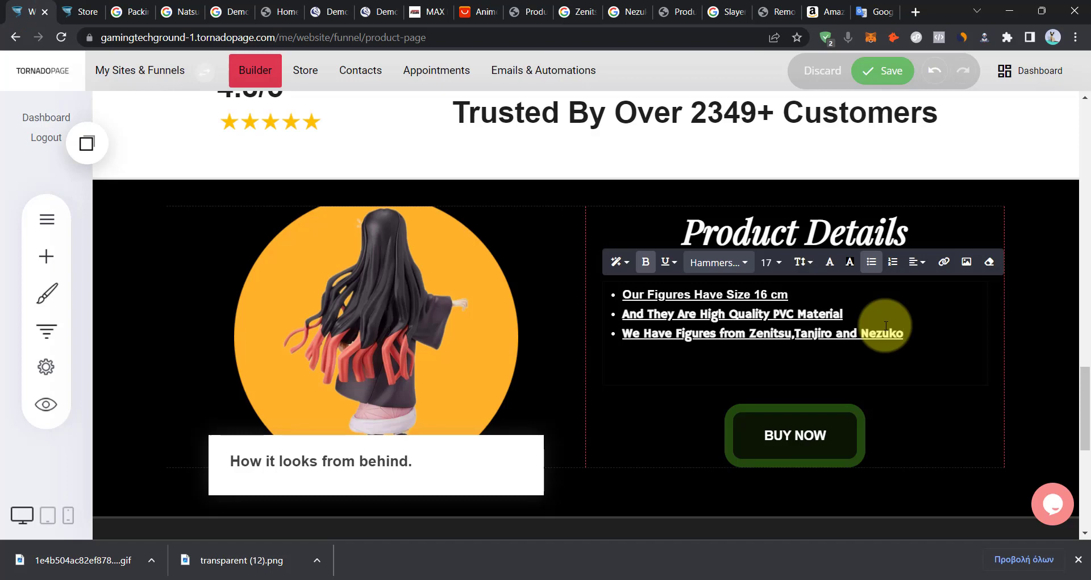
pyautogui.click(1050, 301)
pyautogui.click(882, 70)
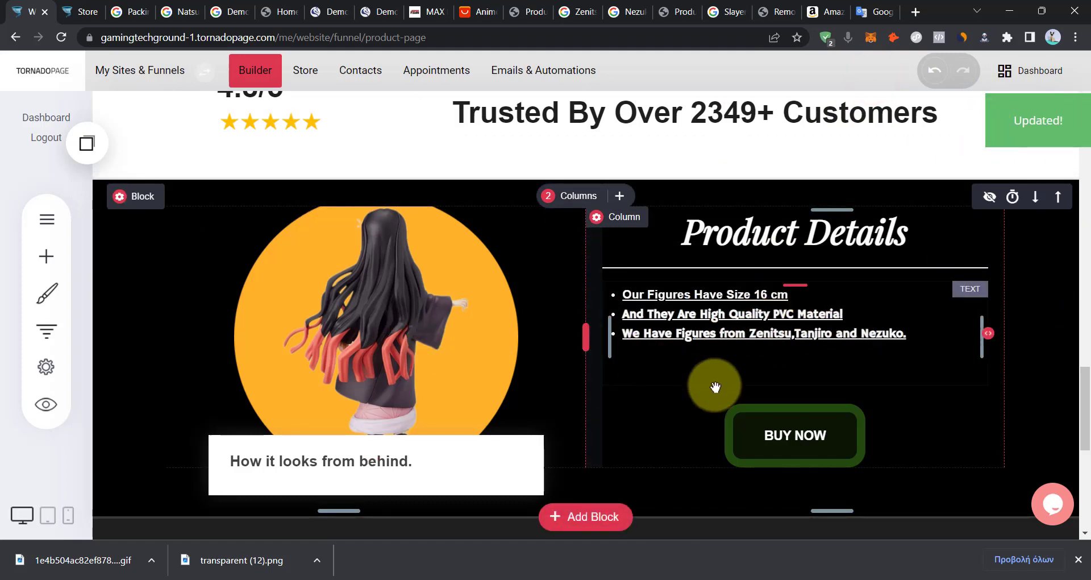
# Remove the surplus empty line between the Product Details list and the Buy Now button.
pyautogui.click(737, 395)
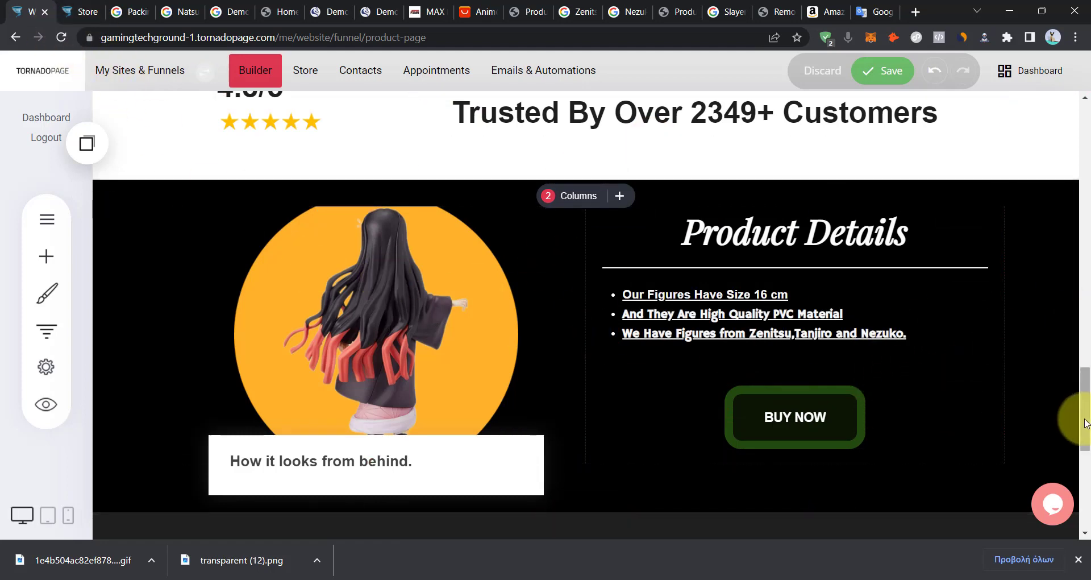
pyautogui.click(739, 579)
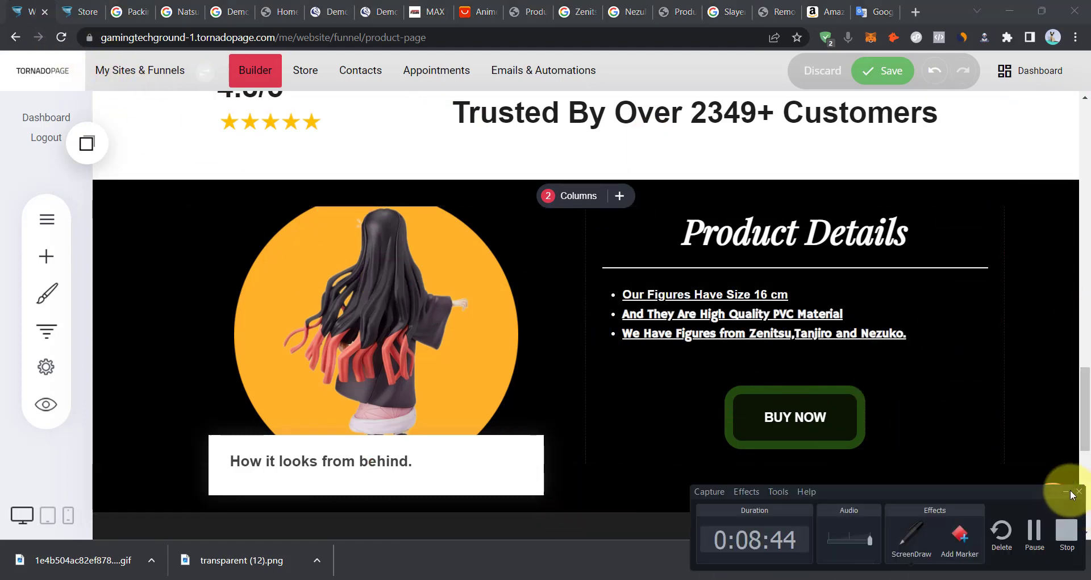
pyautogui.click(1035, 535)
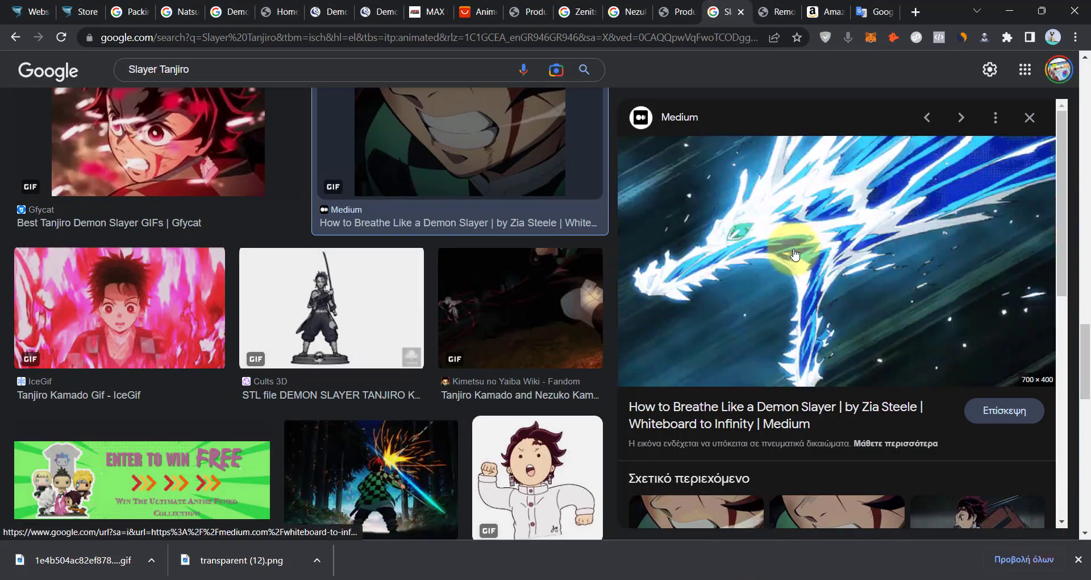
# Download the previewed GIF "How to Breathe Like a Demon Slayer" from the Google Images results for Slayer Tanjiro.
pyautogui.rightClick(794, 249)
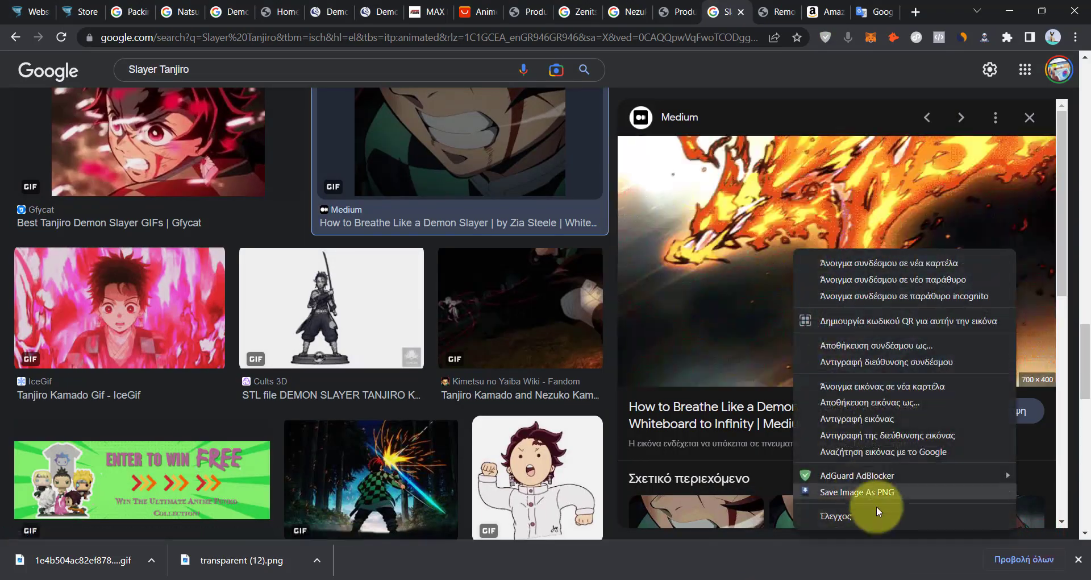
pyautogui.click(887, 499)
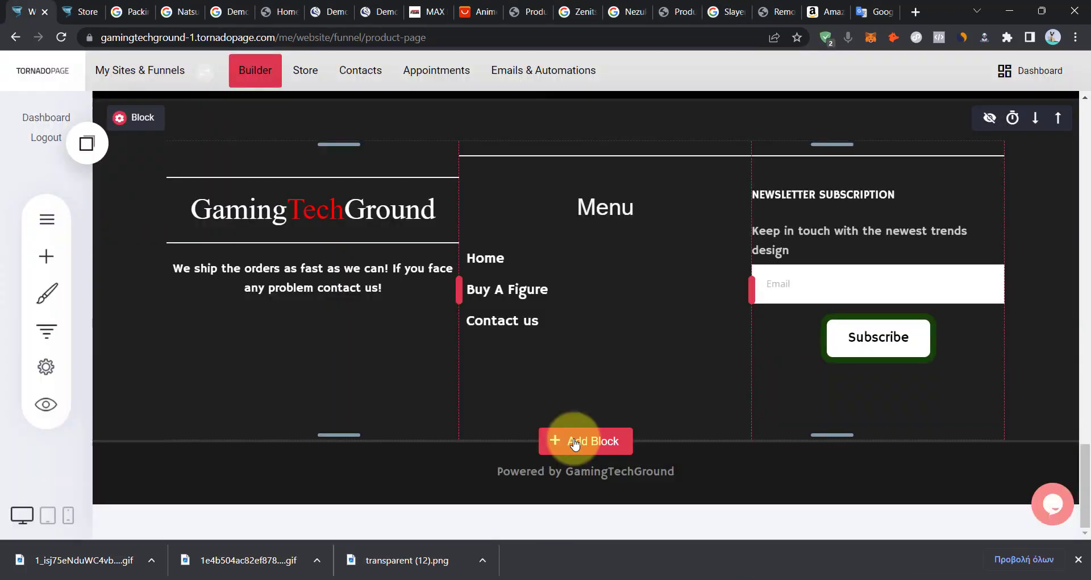
# Add an empty block below the footer menu block on the product page.
pyautogui.click(574, 442)
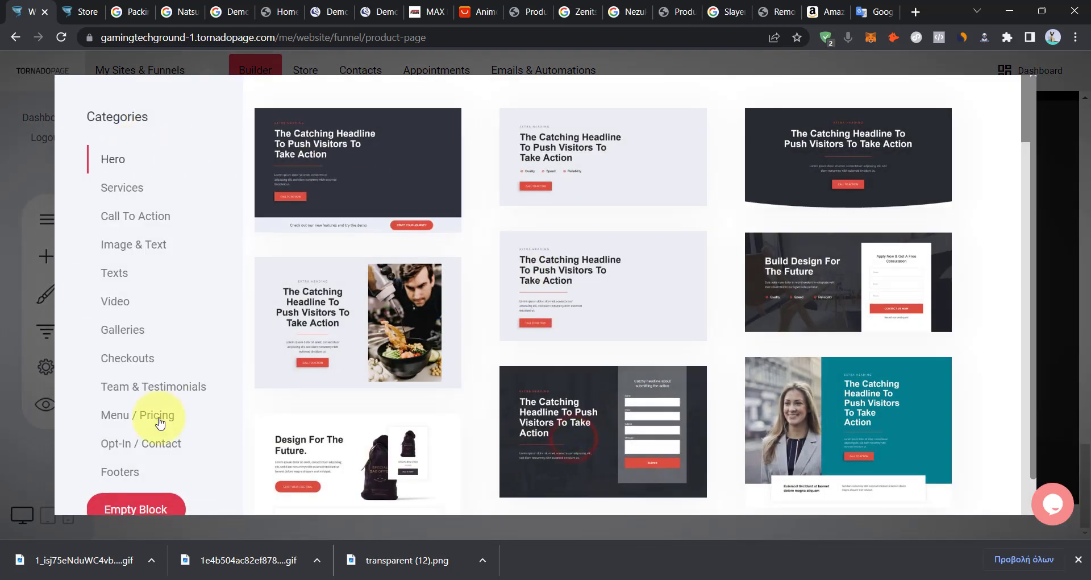
pyautogui.click(163, 510)
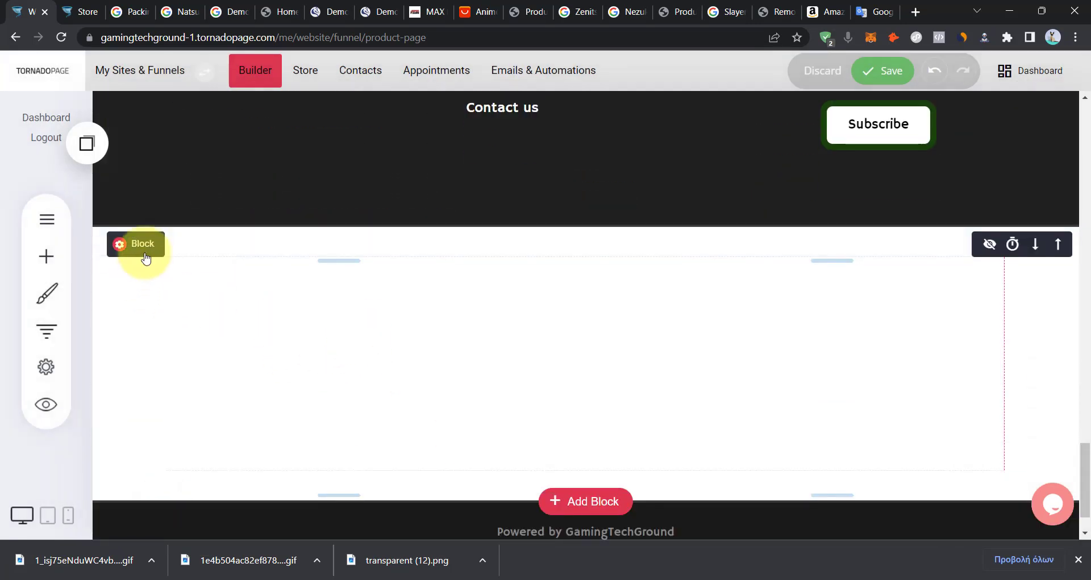
pyautogui.click(143, 244)
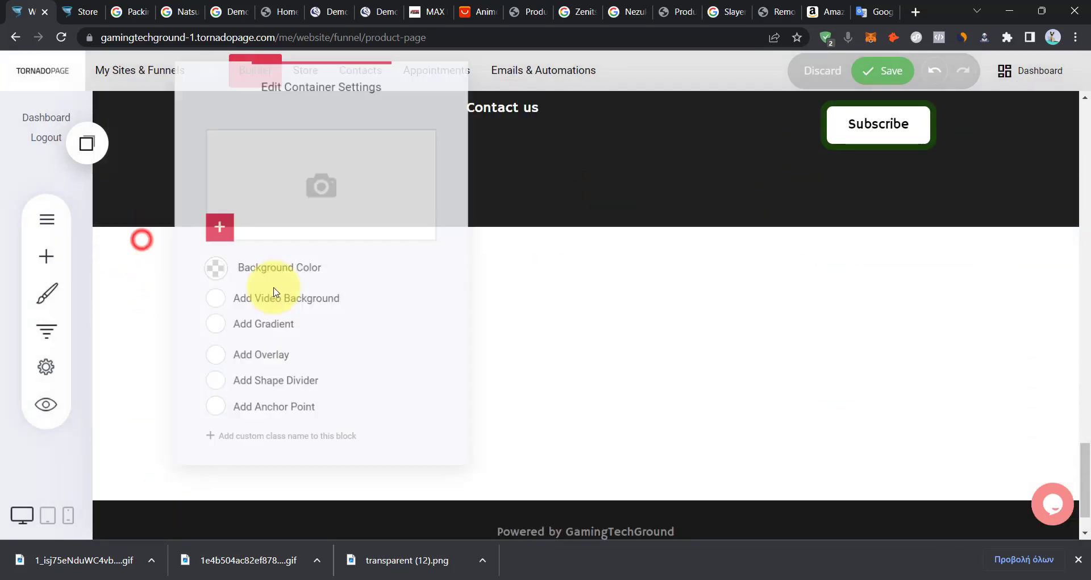
pyautogui.click(601, 195)
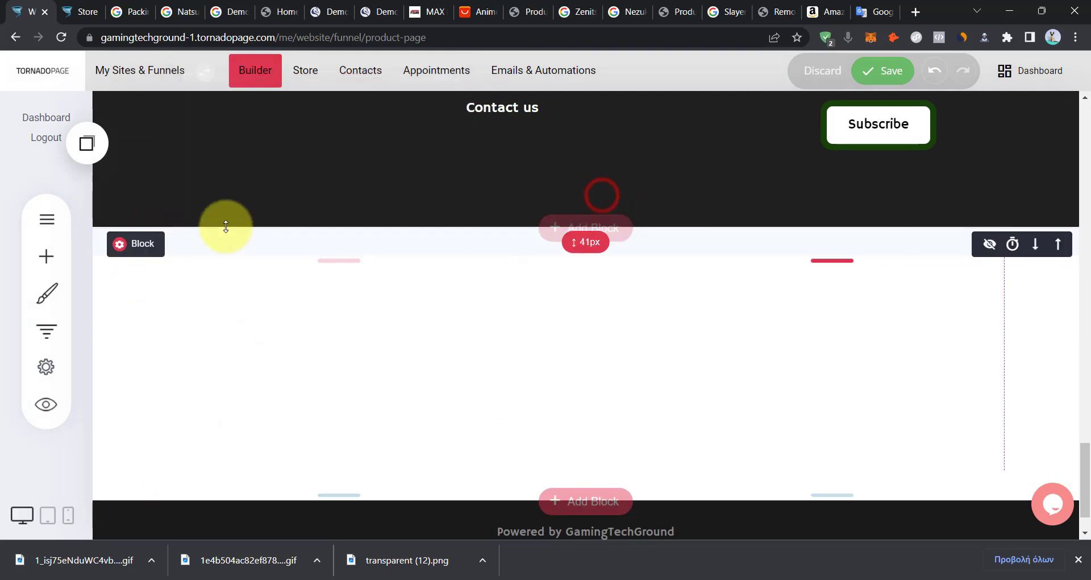
# Copy the background colour code 1F1F1F from the footer menu block's container settings.
pyautogui.scroll(6, 219, 231)
pyautogui.click(131, 263)
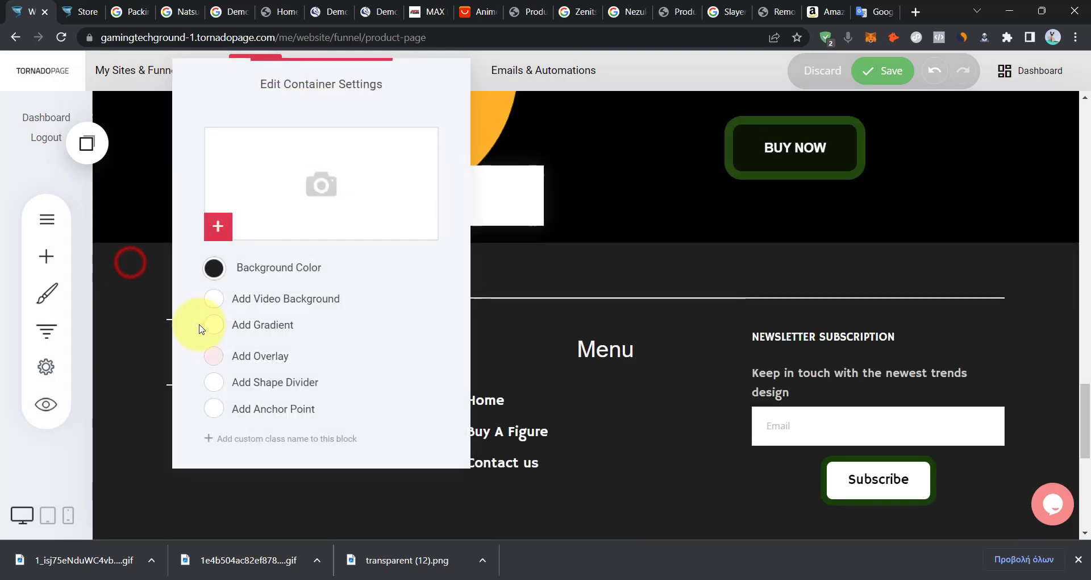
pyautogui.click(213, 266)
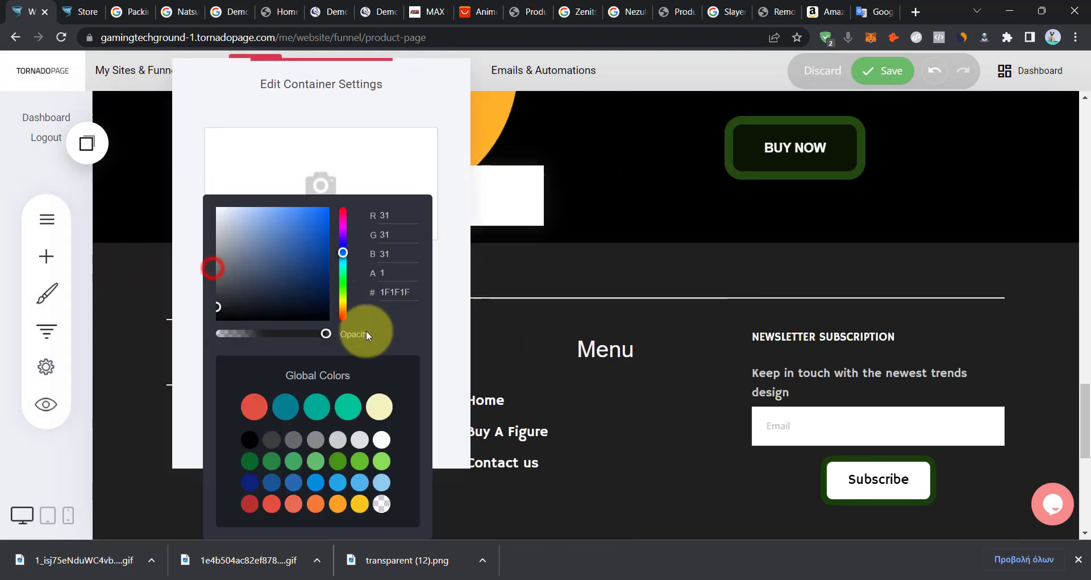
pyautogui.rightClick(386, 292)
pyautogui.click(421, 349)
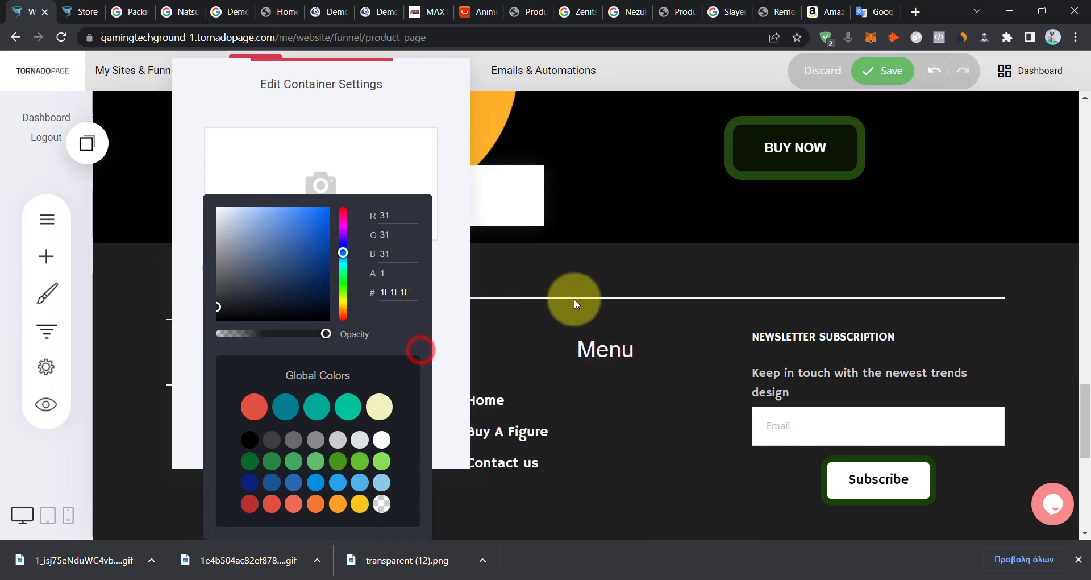
pyautogui.click(567, 303)
# Set the new empty block's background colour to the copied code 1F1F1F.
pyautogui.scroll(-6, 596, 345)
pyautogui.click(114, 243)
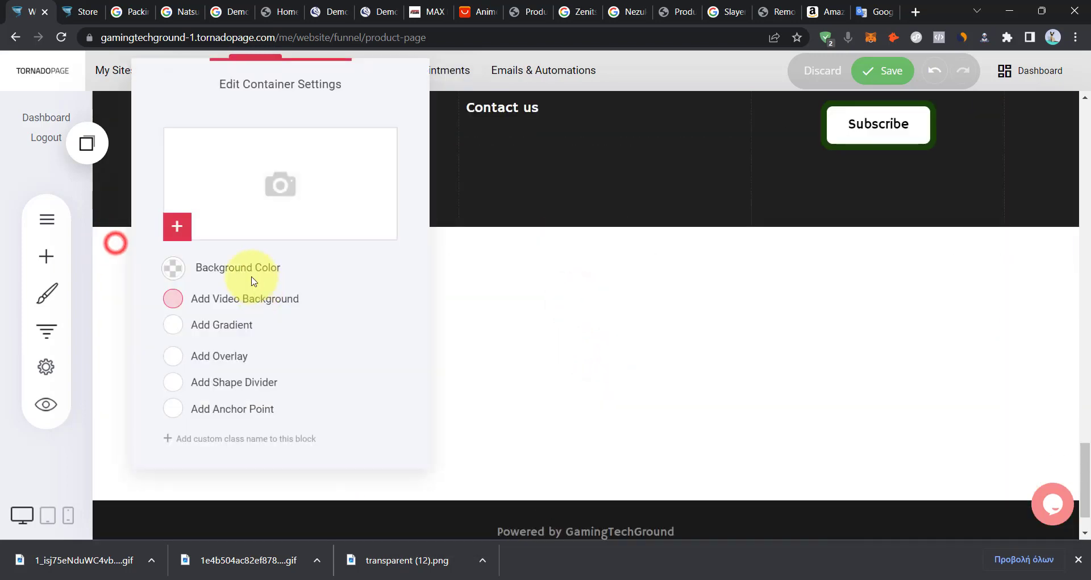
pyautogui.click(173, 267)
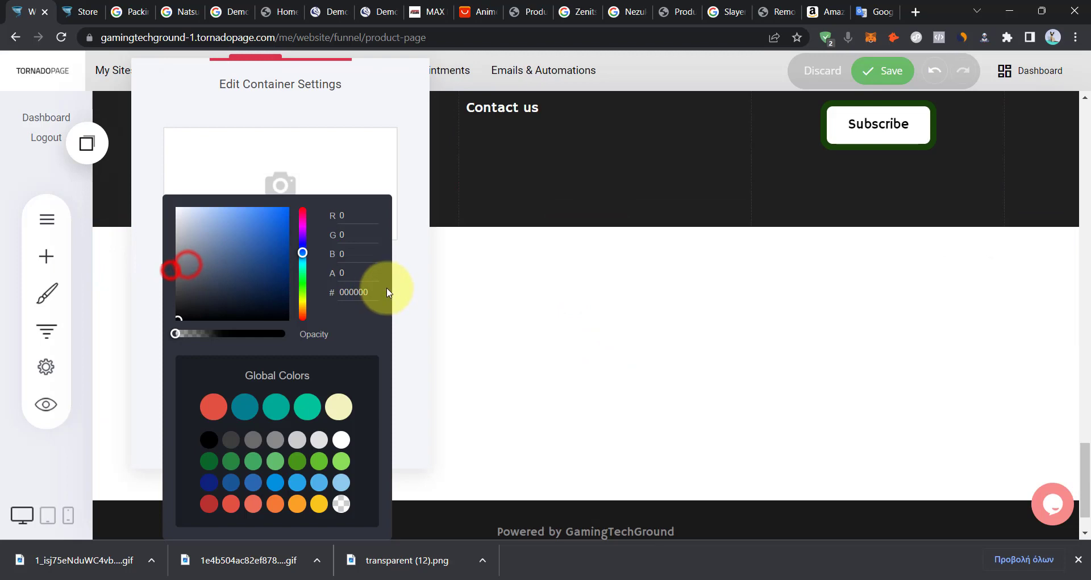
pyautogui.rightClick(347, 291)
pyautogui.click(405, 400)
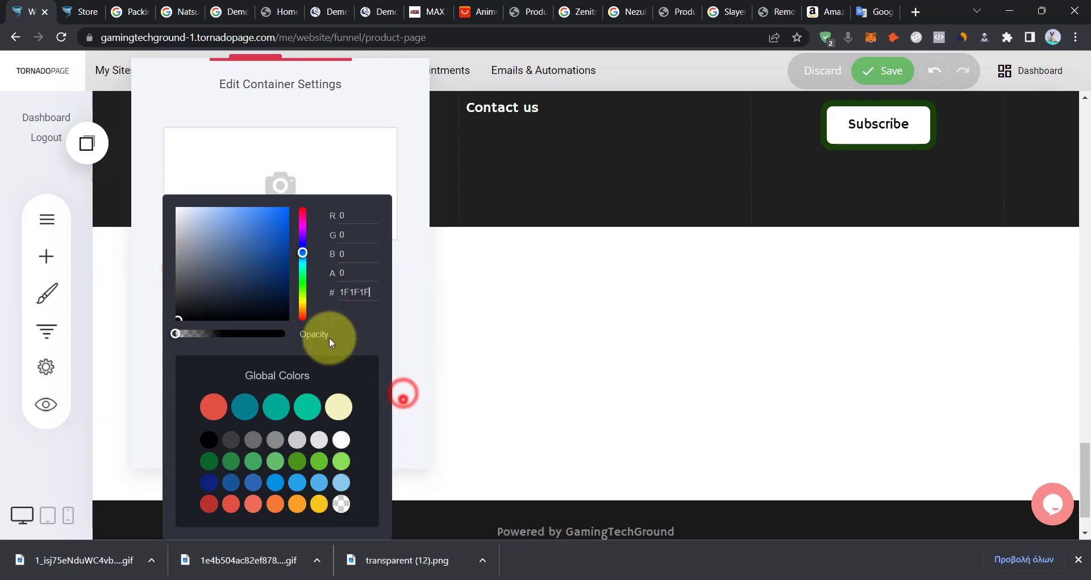
pyautogui.click(353, 322)
pyautogui.click(637, 354)
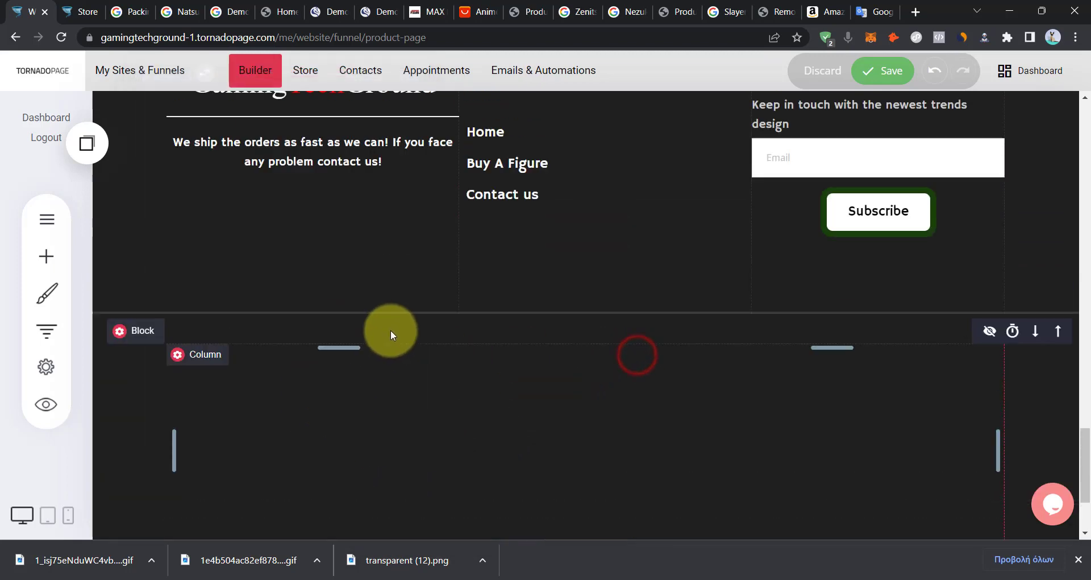
# Add an image widget to the new block and fill it with the downloaded GIF 1_isj75eNduWC4vbw1jfcUmQ.
pyautogui.click(47, 257)
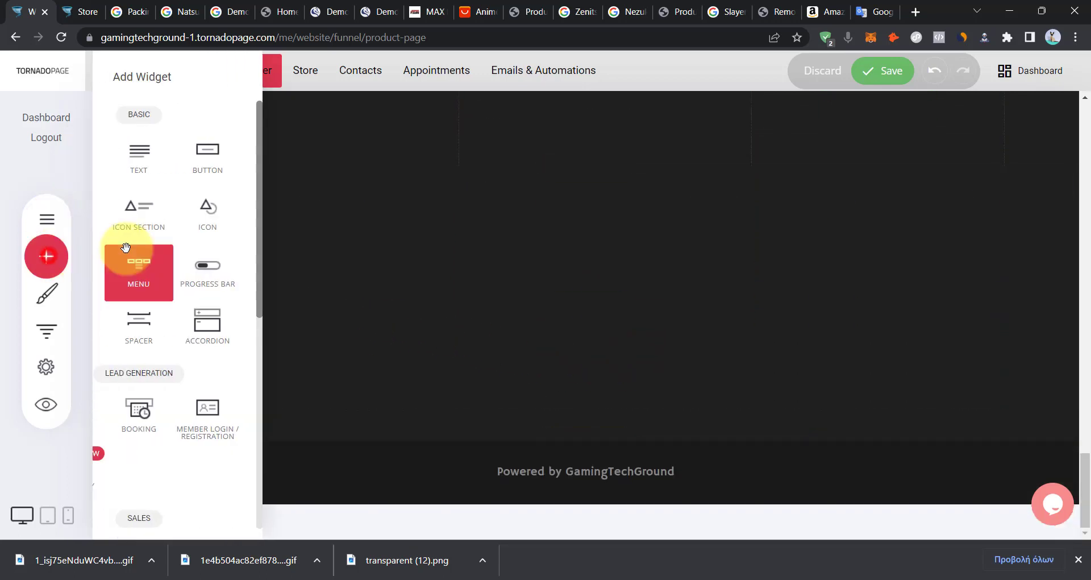
pyautogui.moveTo(144, 258); pyautogui.dragTo(713, 289)
pyautogui.click(575, 238)
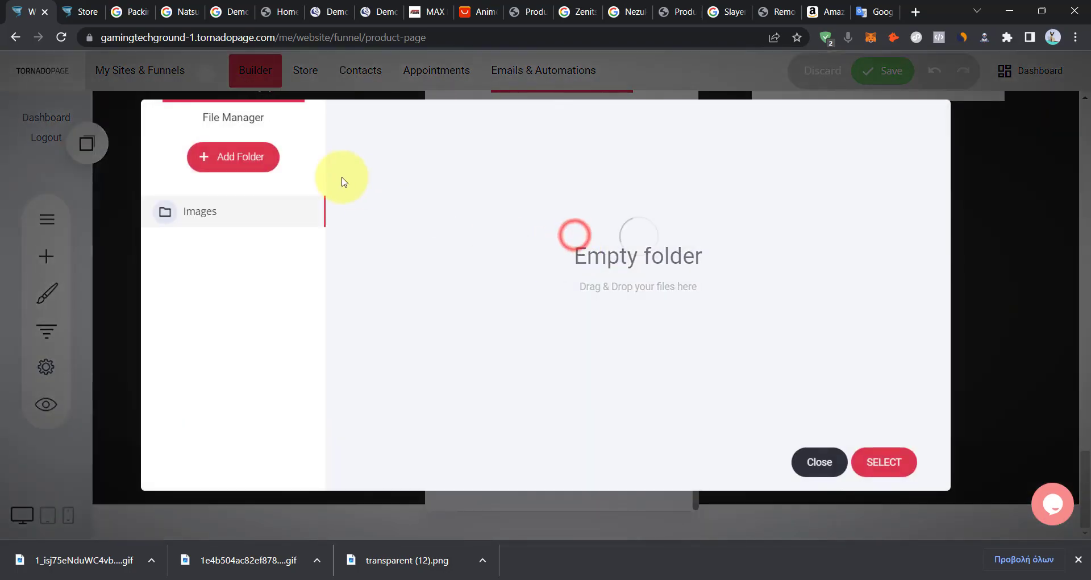
pyautogui.click(430, 460)
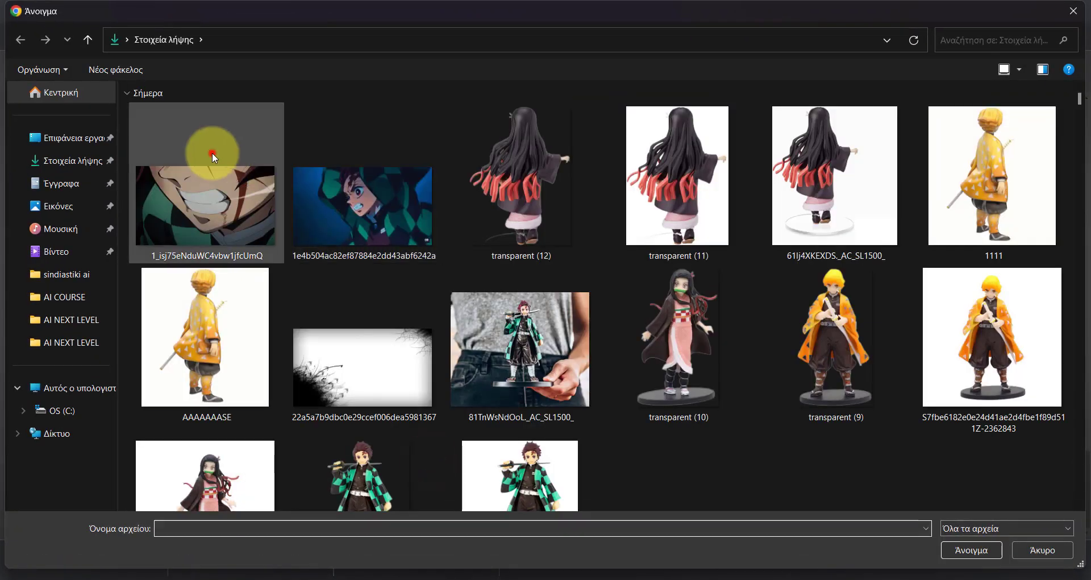
pyautogui.doubleClick(212, 152)
pyautogui.click(426, 203)
pyautogui.click(896, 460)
pyautogui.click(875, 310)
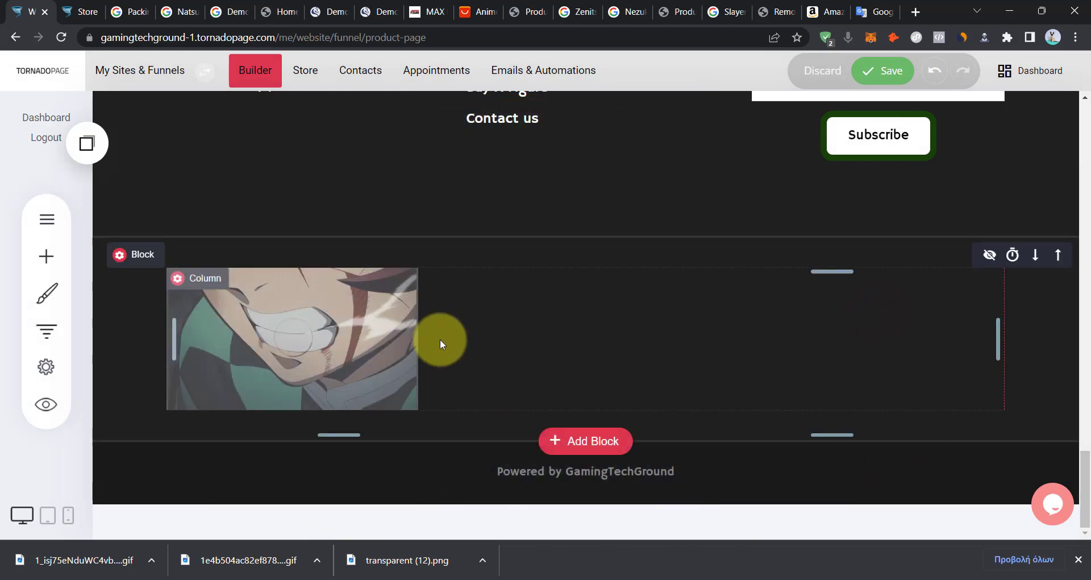
# Widen the GIF's image widget to the full column width and roughly double its height.
pyautogui.moveTo(436, 340); pyautogui.dragTo(652, 341)
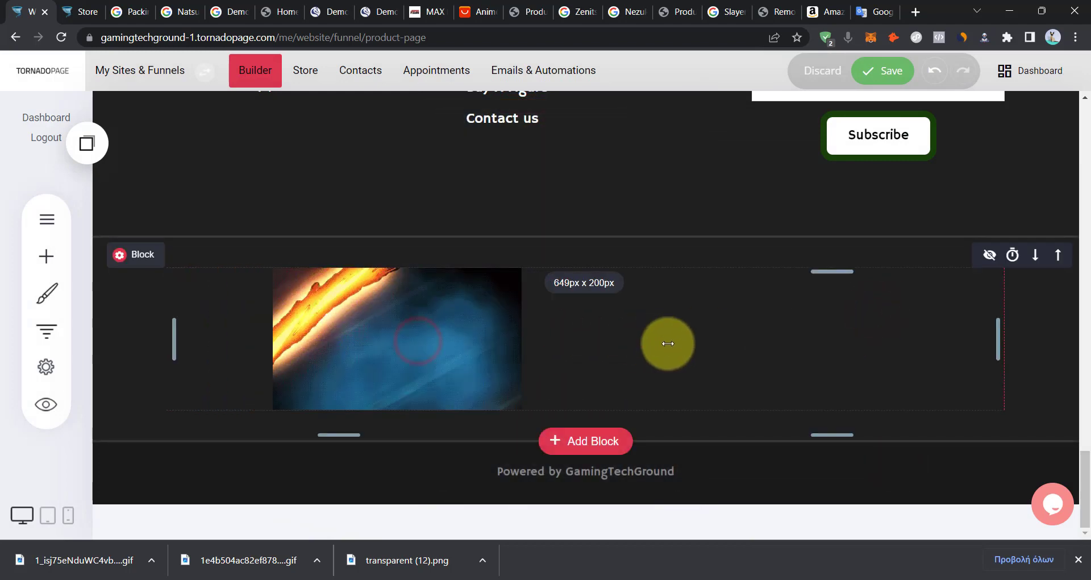
pyautogui.moveTo(886, 348); pyautogui.dragTo(996, 344)
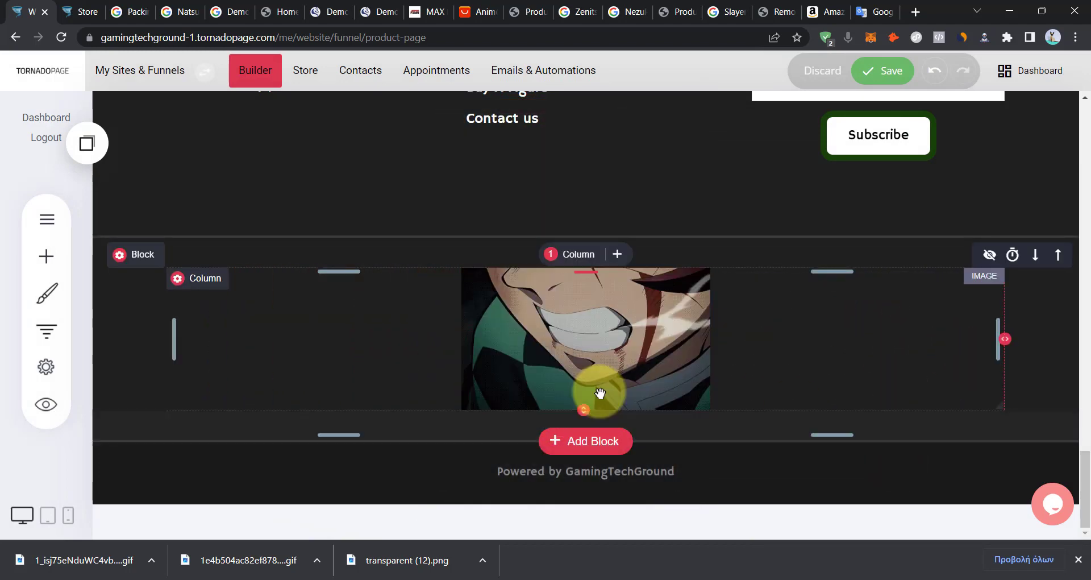
pyautogui.moveTo(582, 408); pyautogui.dragTo(577, 555)
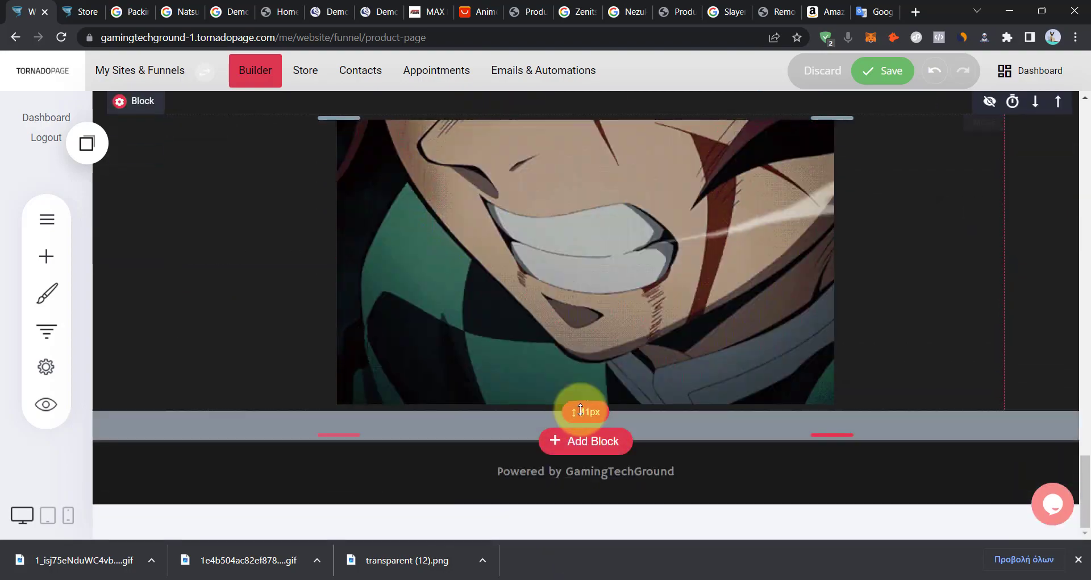
# Remove the 41 px padding above and below the GIF in its block.
pyautogui.scroll(3, 889, 271)
pyautogui.scroll(-3, 747, 445)
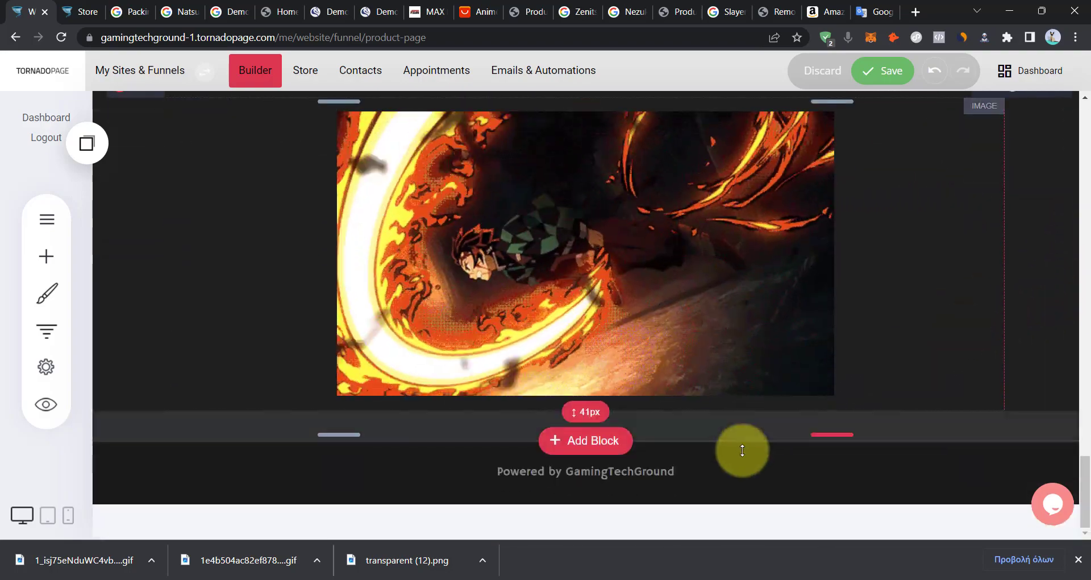
pyautogui.scroll(1, 699, 424)
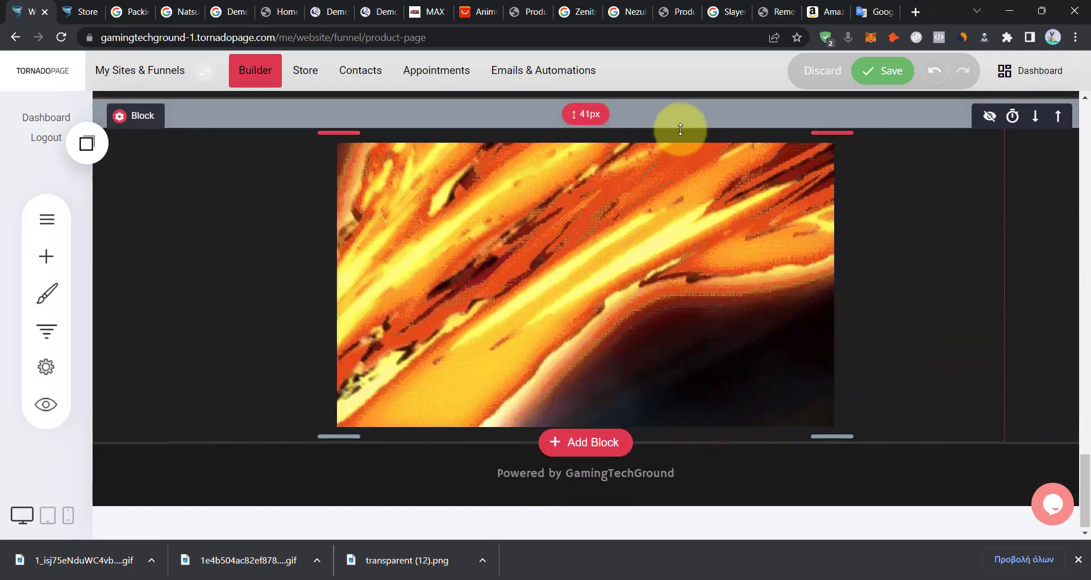
pyautogui.scroll(2, 679, 148)
pyautogui.moveTo(681, 196); pyautogui.dragTo(682, 163)
# Reduce the empty space at the bottom of the footer menu block, under the Subscribe button, and save the page.
pyautogui.scroll(5, 640, 392)
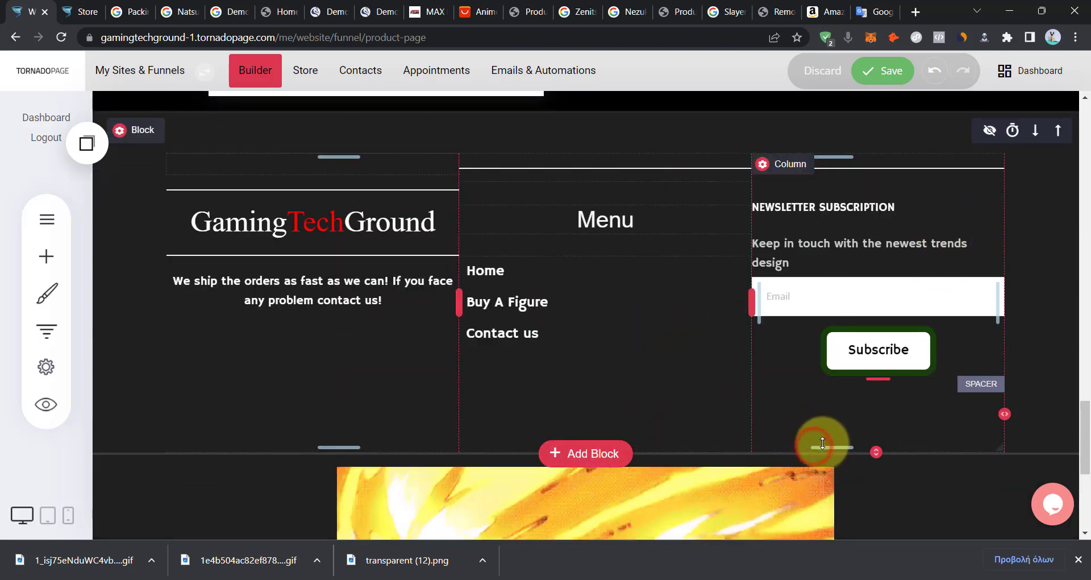
pyautogui.moveTo(822, 438); pyautogui.dragTo(955, 392)
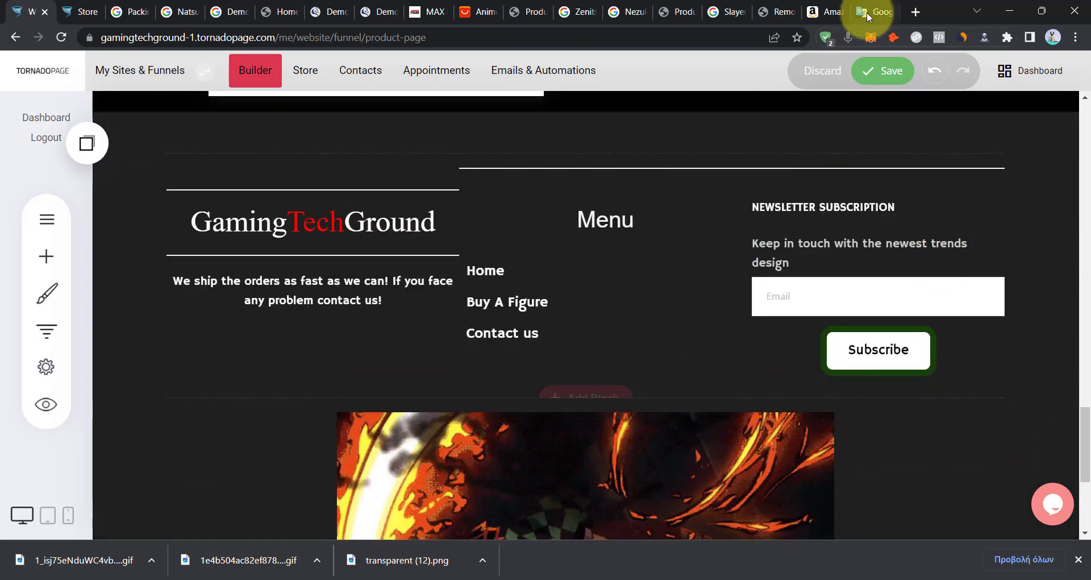
pyautogui.click(871, 81)
pyautogui.scroll(-5, 214, 401)
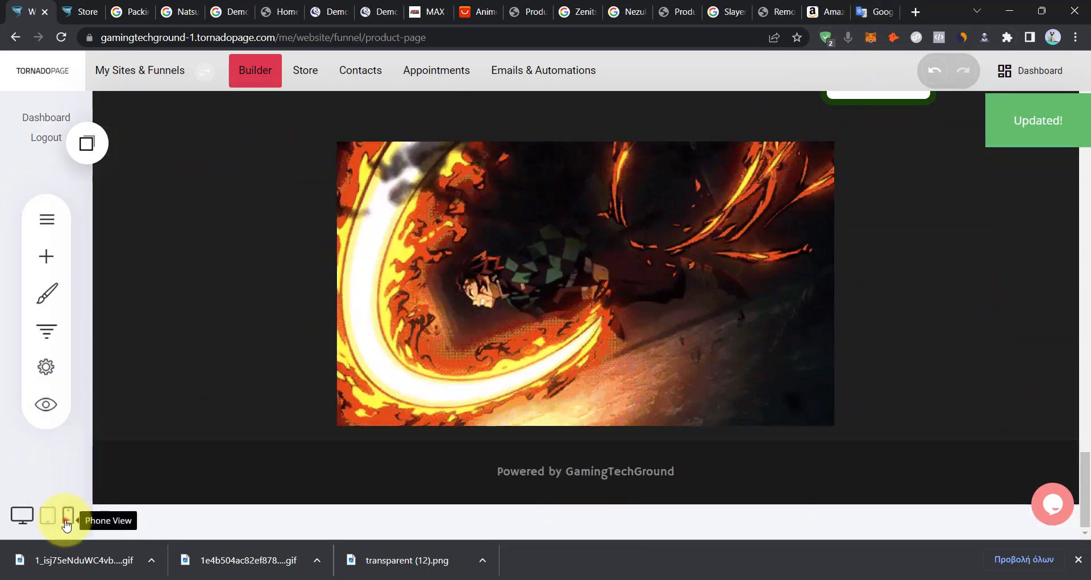
# Check the footer and the GIF block in phone view, and return to desktop view.
pyautogui.click(67, 517)
pyautogui.scroll(-12, 687, 324)
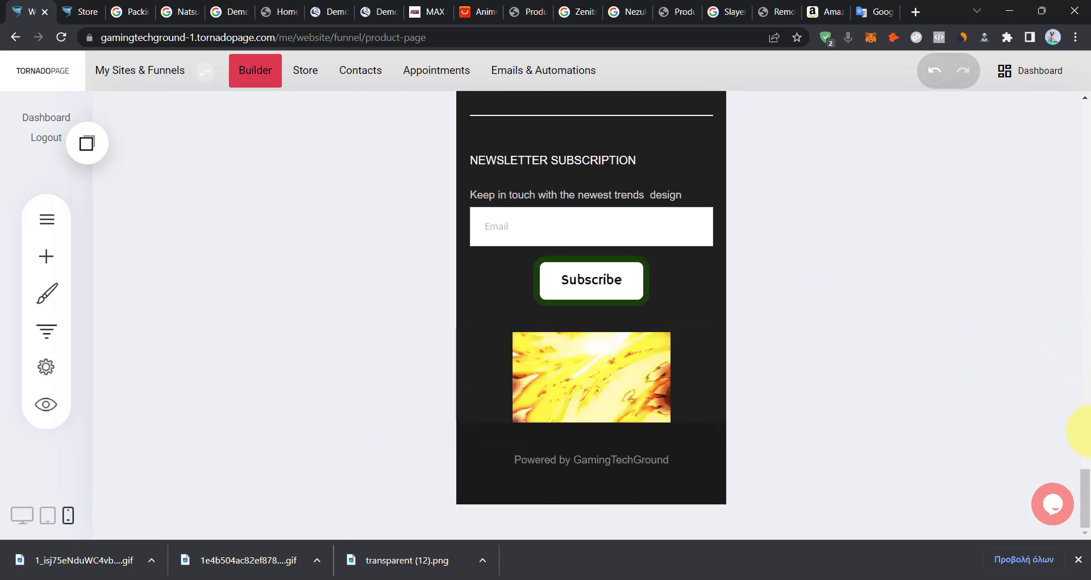
pyautogui.moveTo(1086, 496); pyautogui.dragTo(1085, 375)
pyautogui.click(22, 515)
pyautogui.scroll(-4, 398, 398)
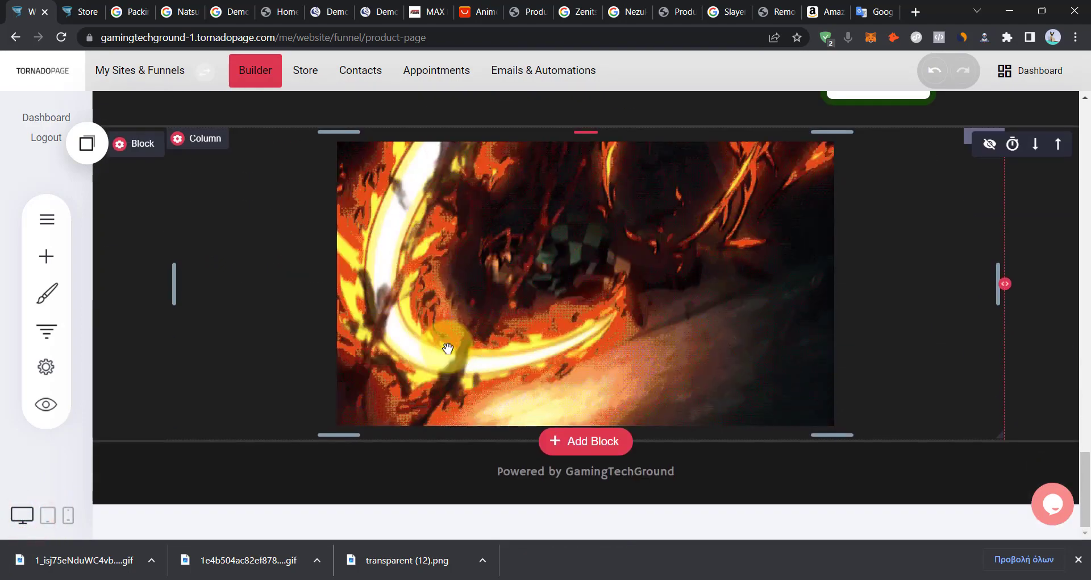
# Change the caption heading of the Nezuko back-view image to "How it looks behind." and save the page.
pyautogui.scroll(6, 429, 378)
pyautogui.click(373, 433)
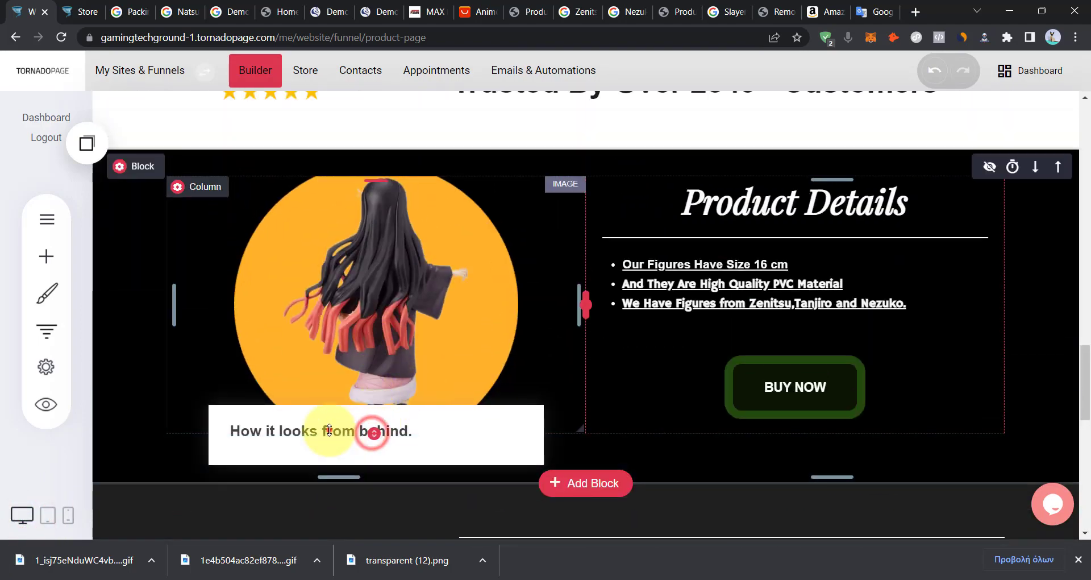
pyautogui.click(346, 431)
pyautogui.scroll(-5, 787, 339)
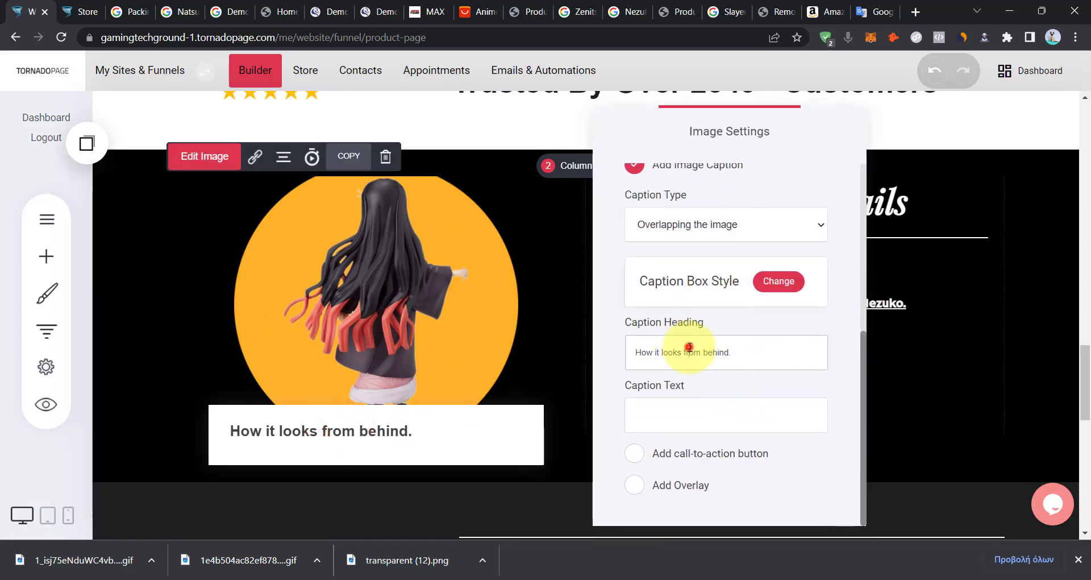
pyautogui.click(955, 358)
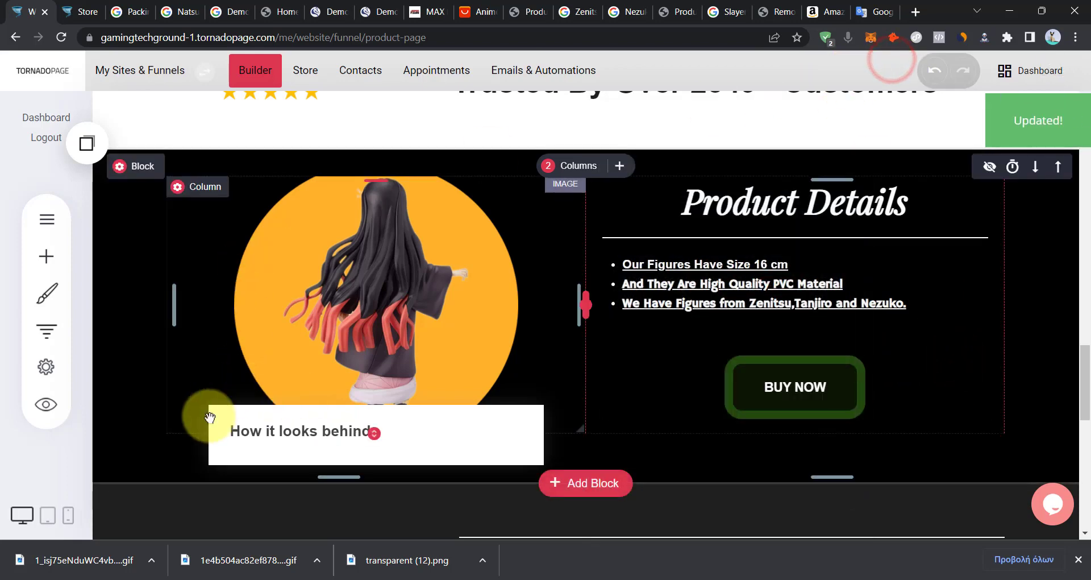
# Check the edited image caption and the Product Details section in phone view, and return to desktop view.
pyautogui.click(69, 522)
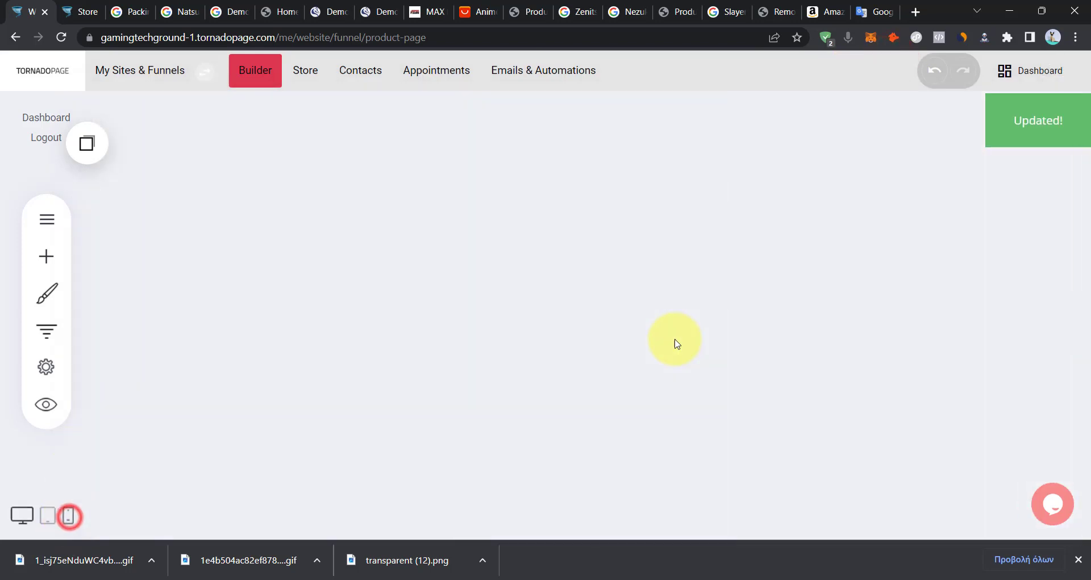
pyautogui.scroll(-5, 661, 341)
pyautogui.scroll(3, 852, 238)
pyautogui.moveTo(881, 333)
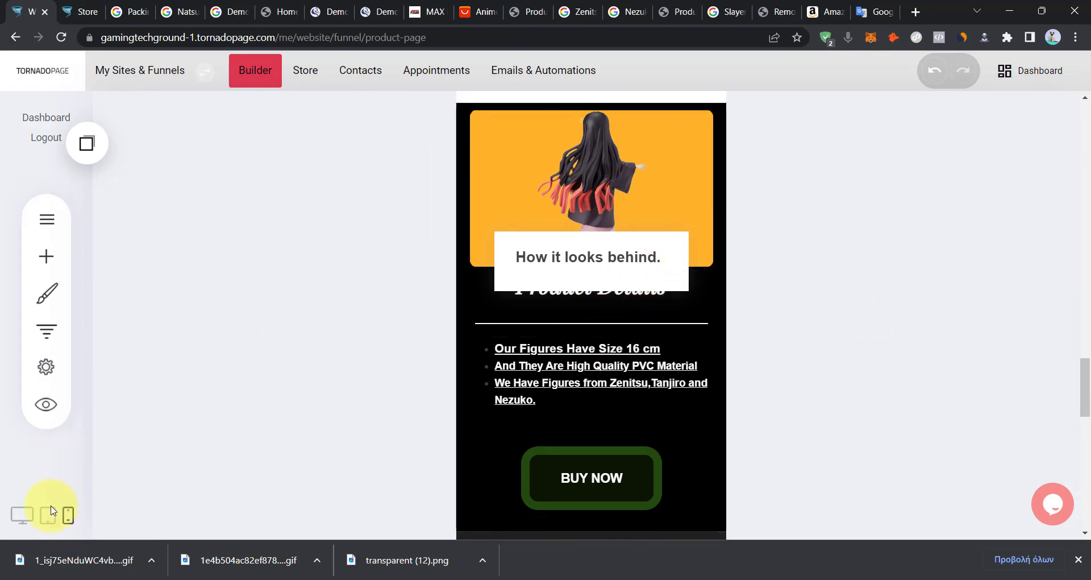
pyautogui.click(19, 522)
# Increase the spacer above the GamingTechGround logo to 51 px, make the Nezuko back-view image slightly taller, and save the page.
pyautogui.scroll(3, 534, 296)
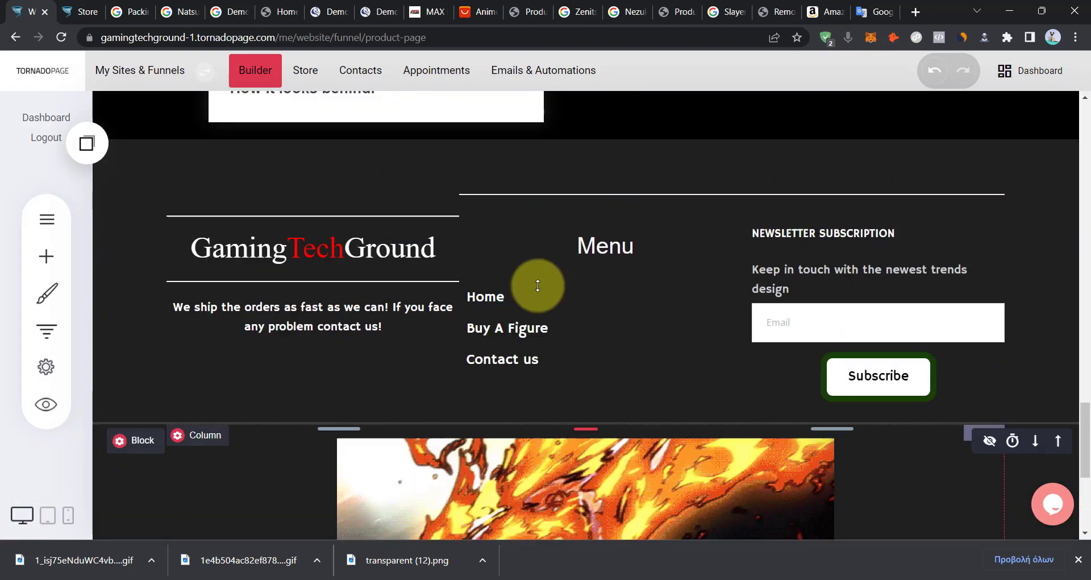
pyautogui.scroll(-2, 433, 458)
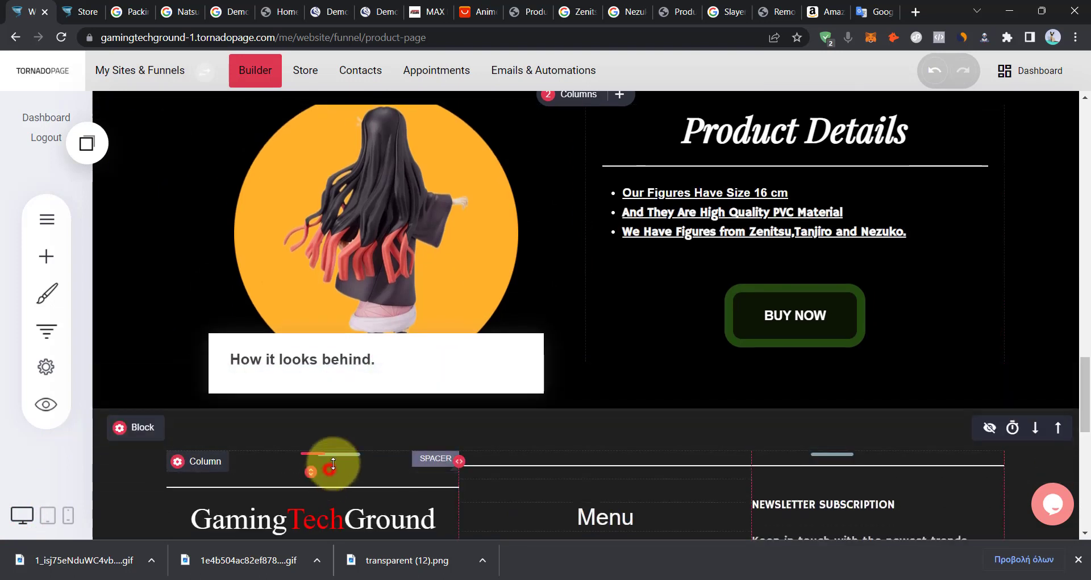
pyautogui.moveTo(330, 467); pyautogui.dragTo(330, 464)
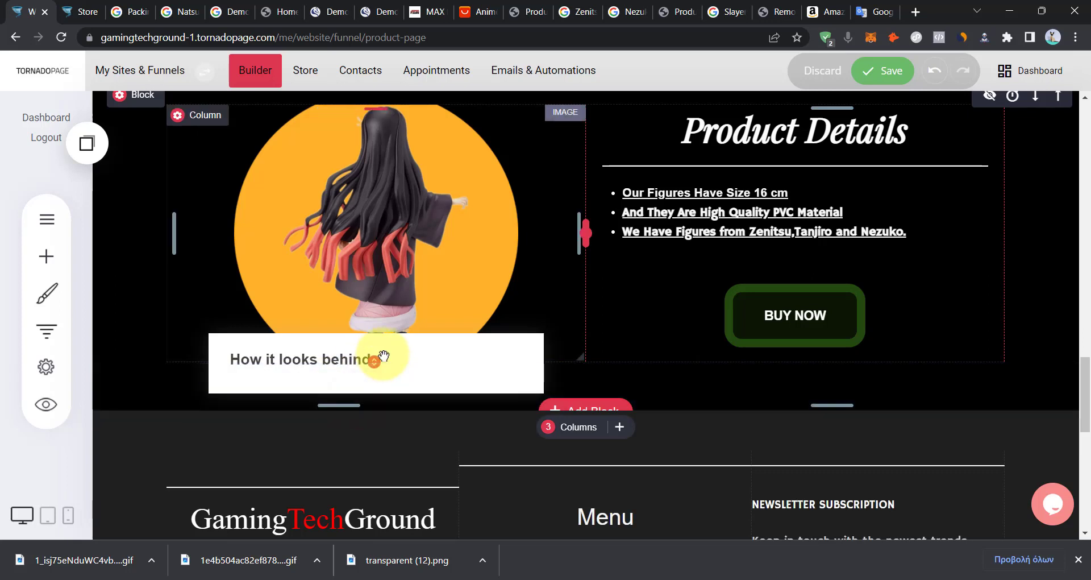
pyautogui.moveTo(370, 360); pyautogui.dragTo(377, 358)
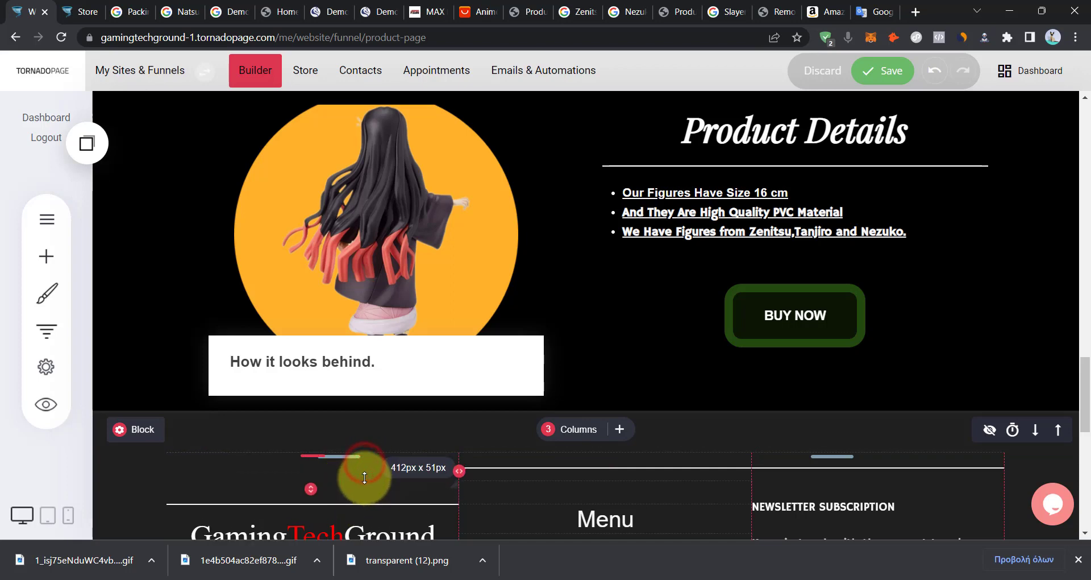
pyautogui.click(881, 71)
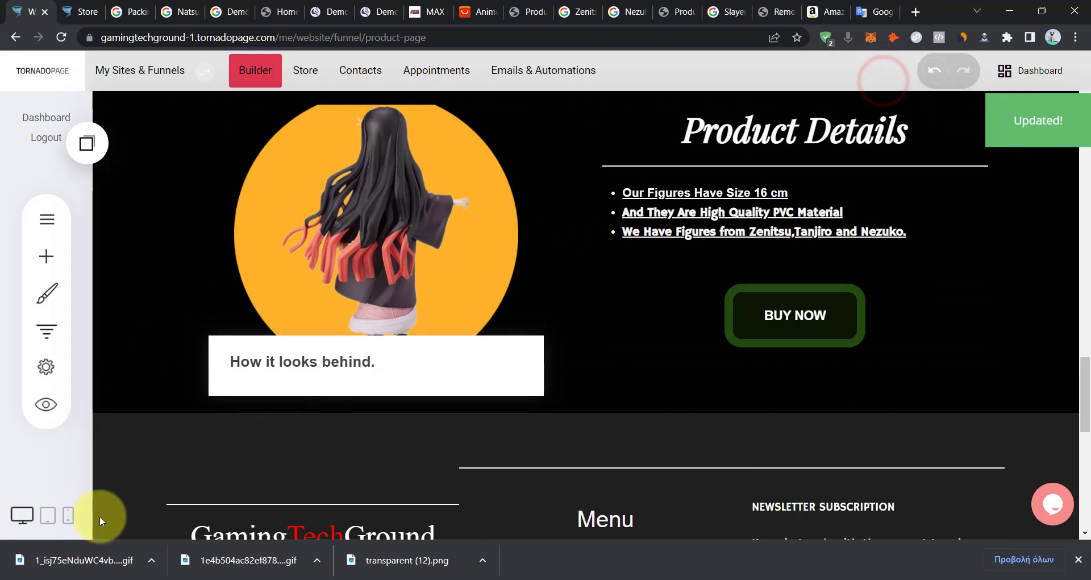
# Review the Product Details section and the footer's logo spacing in phone view.
pyautogui.click(69, 515)
pyautogui.scroll(-10, 695, 257)
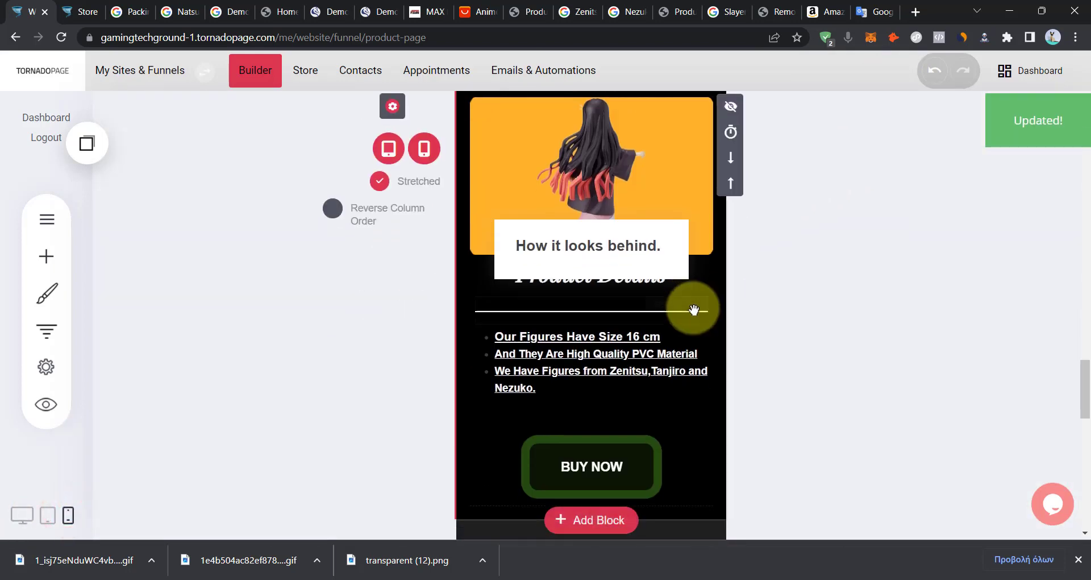
pyautogui.scroll(-3, 669, 334)
pyautogui.scroll(10, 657, 331)
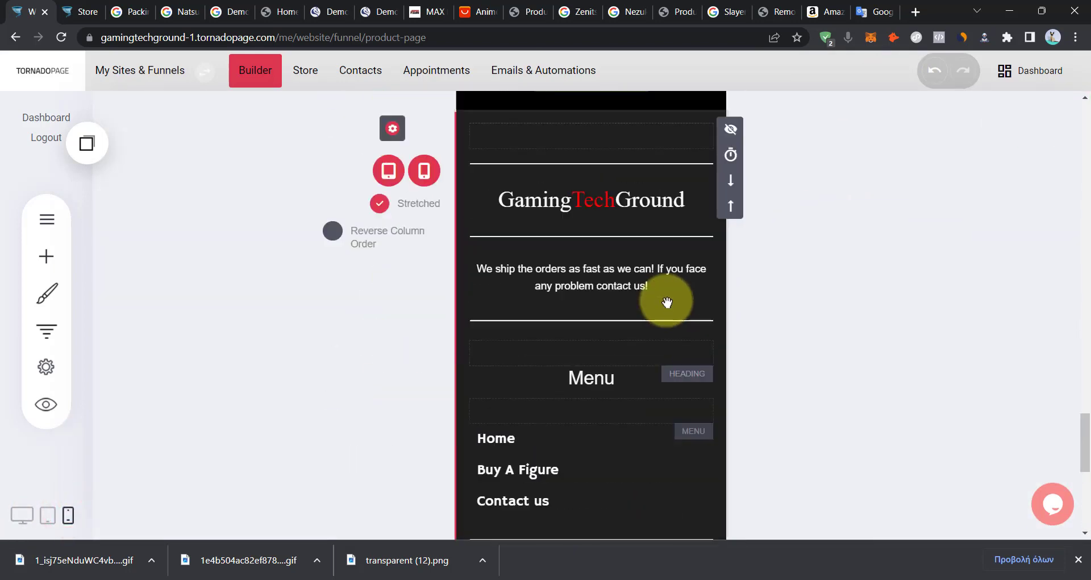
pyautogui.scroll(5, 779, 325)
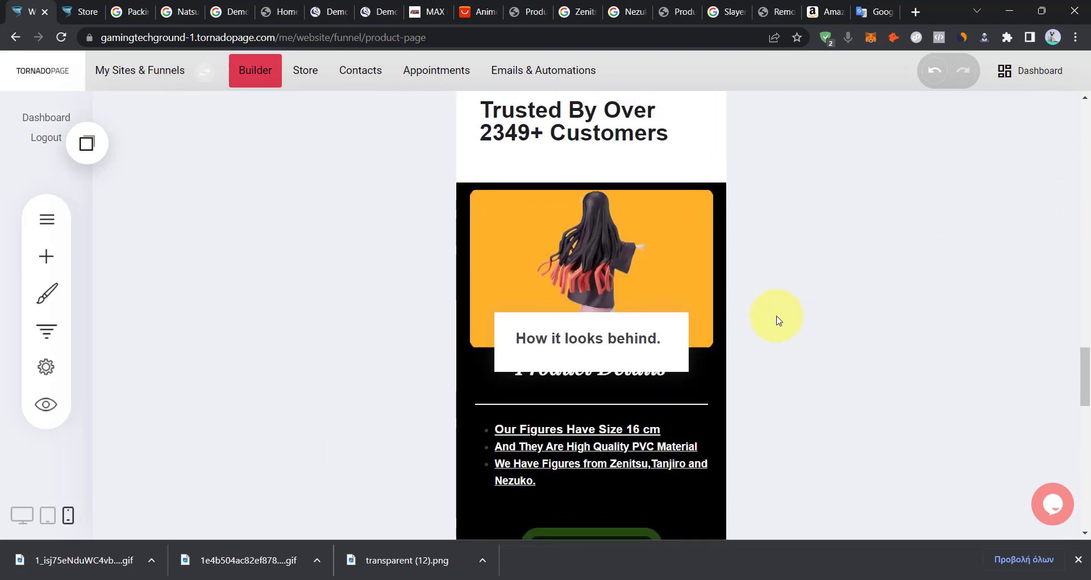
pyautogui.scroll(-5, 623, 382)
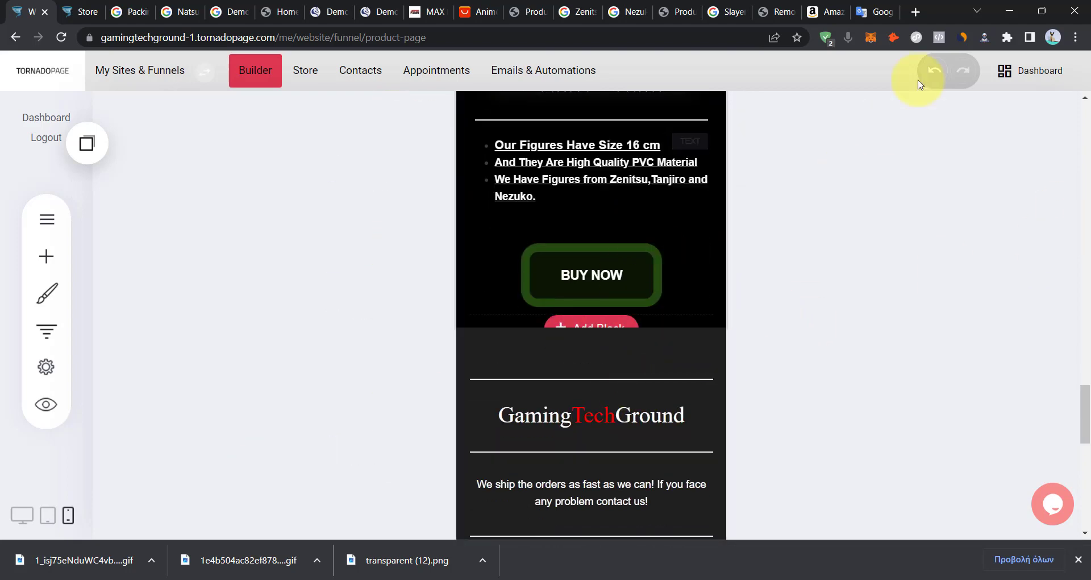
# Increase the space above the Product Details heading in desktop view, save the page, and check the gap in phone view.
pyautogui.click(17, 518)
pyautogui.scroll(-10, 654, 267)
pyautogui.scroll(4, 725, 199)
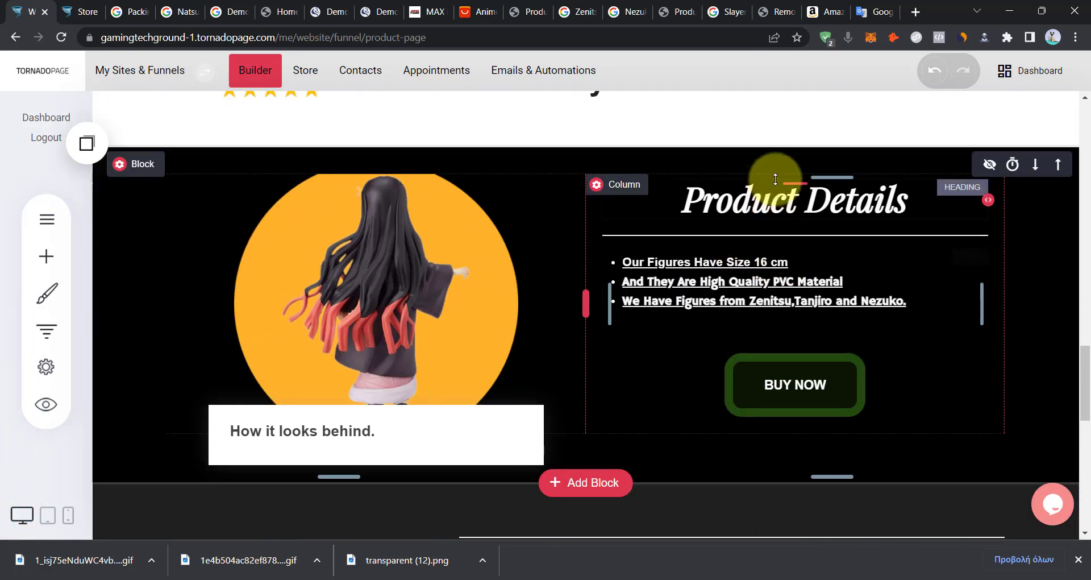
pyautogui.moveTo(758, 195); pyautogui.dragTo(758, 186)
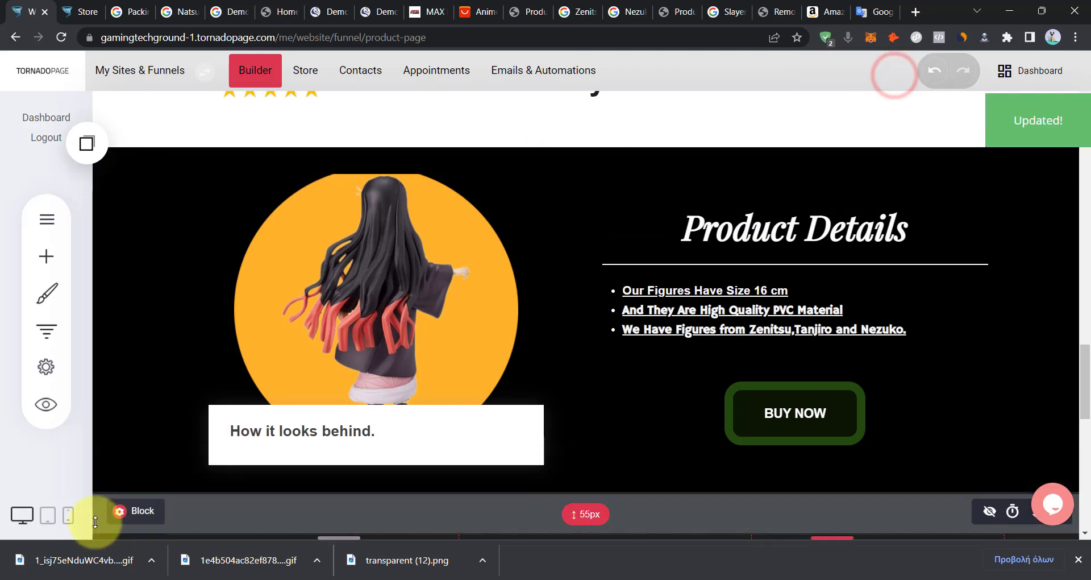
pyautogui.click(68, 515)
pyautogui.scroll(-5, 568, 364)
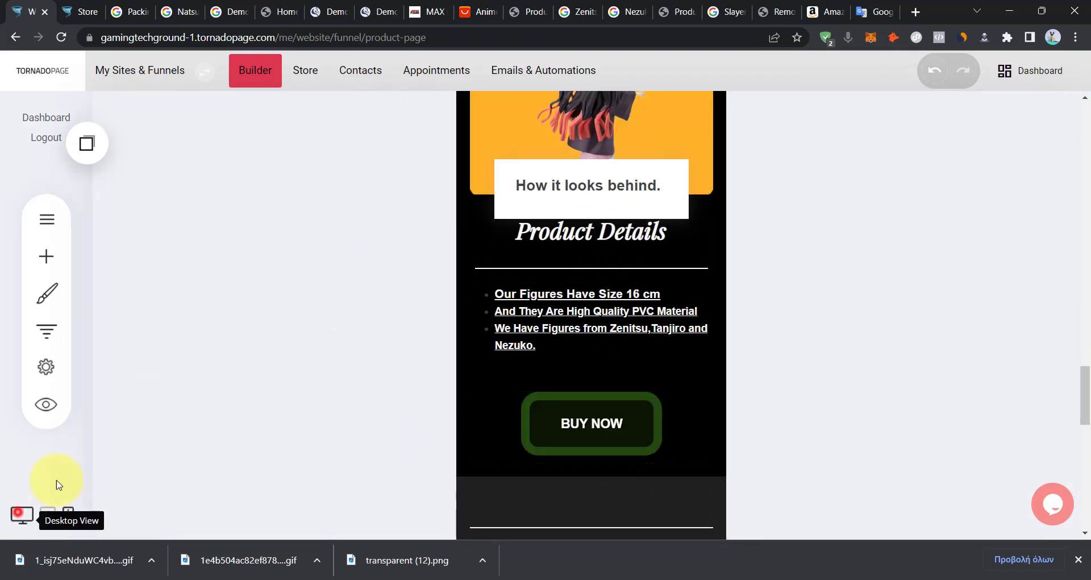
# Return to desktop view, widen the space above the Product Details heading further, and save the page.
pyautogui.click(19, 516)
pyautogui.scroll(5, 745, 220)
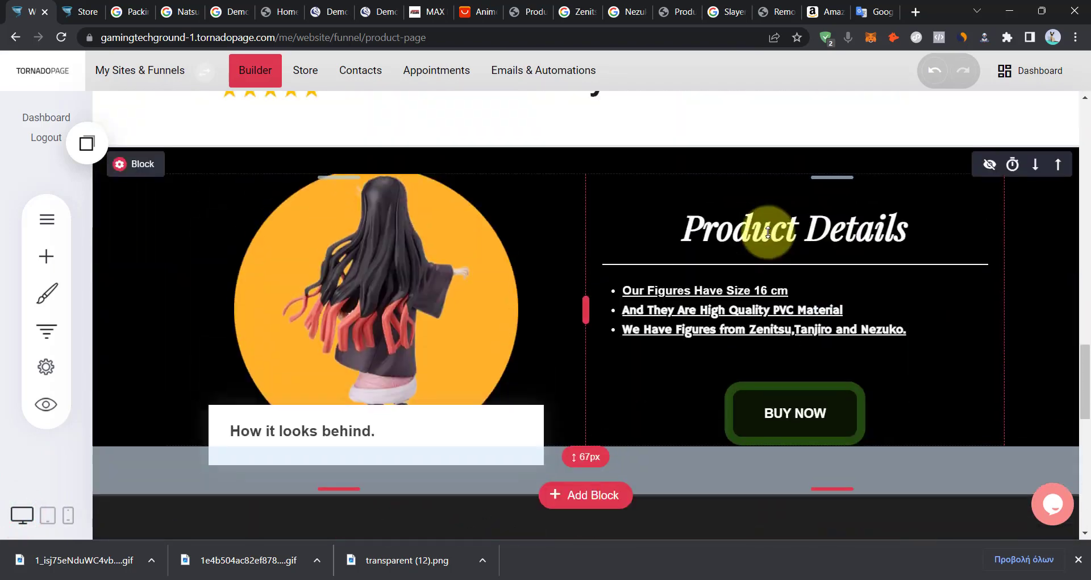
pyautogui.moveTo(731, 195); pyautogui.dragTo(742, 211)
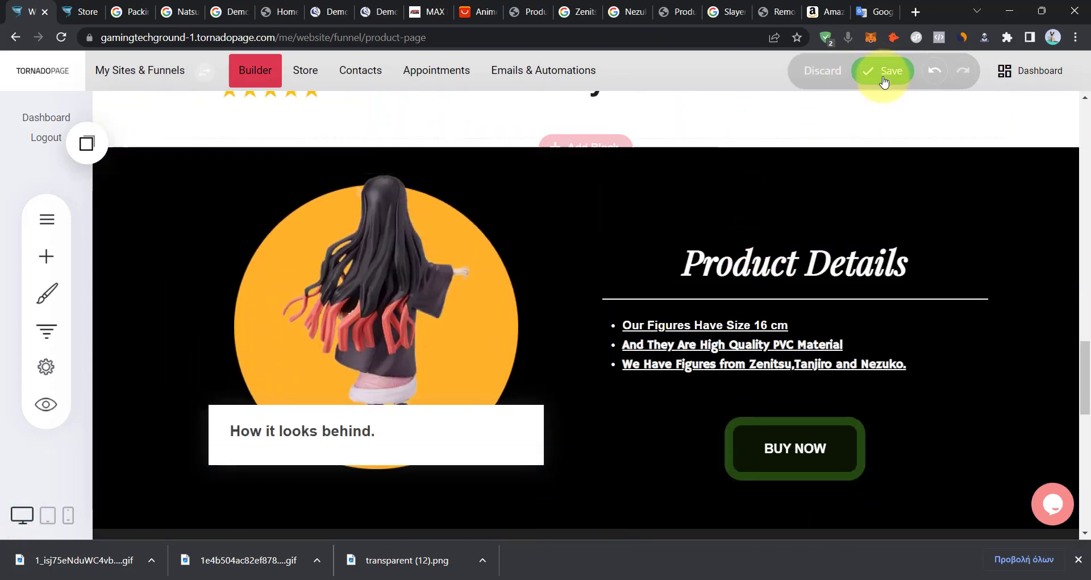
# Check the Product Details spacing, the newsletter form and the footer image in phone view.
pyautogui.click(68, 515)
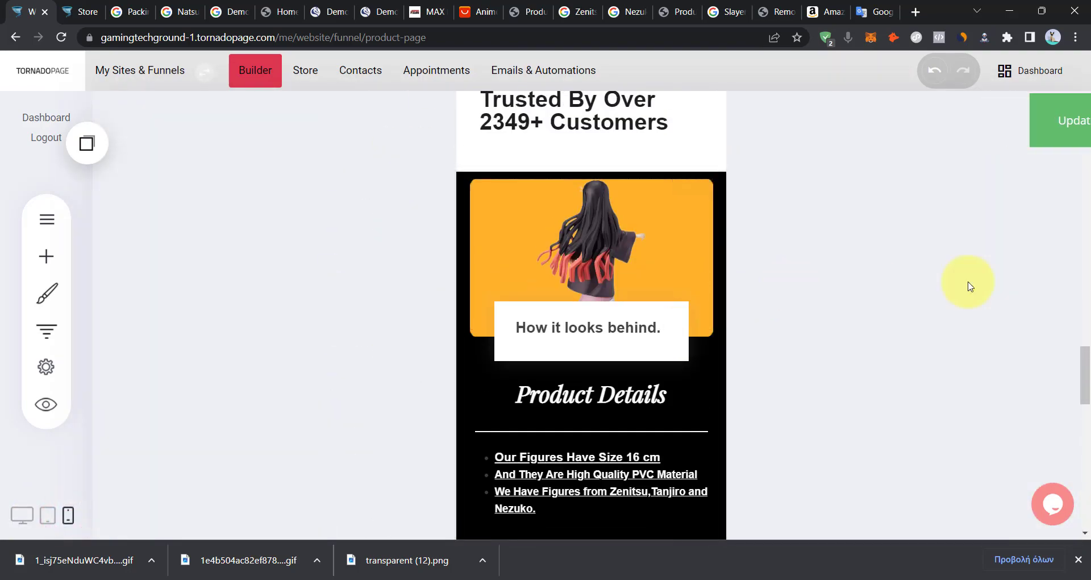
pyautogui.scroll(-9, 813, 307)
pyautogui.scroll(5, 199, 312)
pyautogui.scroll(-5, 487, 372)
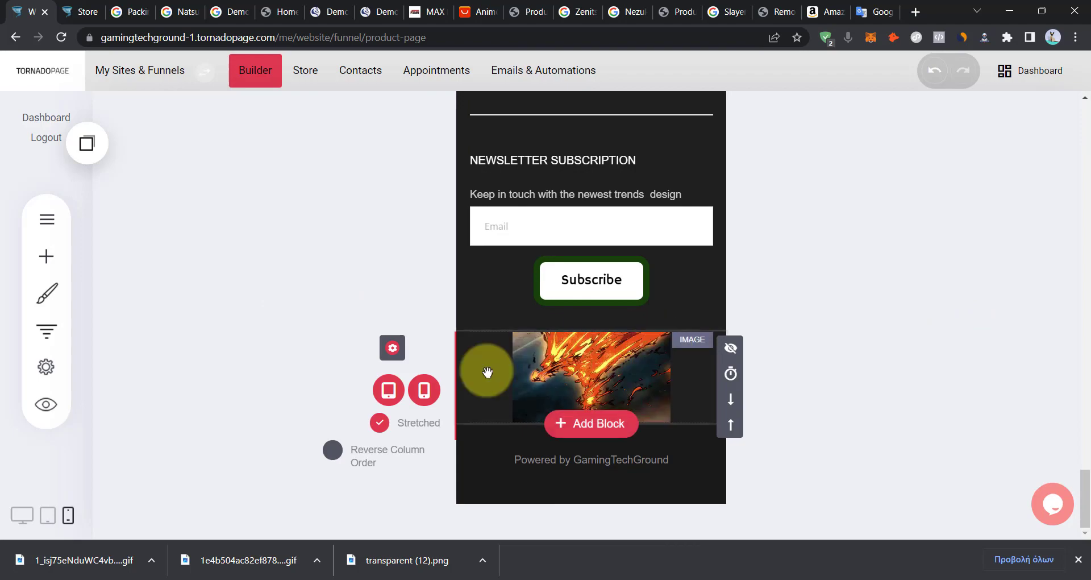
# Return to the page header and review the phone layout from the product gallery to the "Who we are?" and "What is our purpose" sections.
pyautogui.click(20, 514)
pyautogui.moveTo(1084, 480); pyautogui.dragTo(1088, 347)
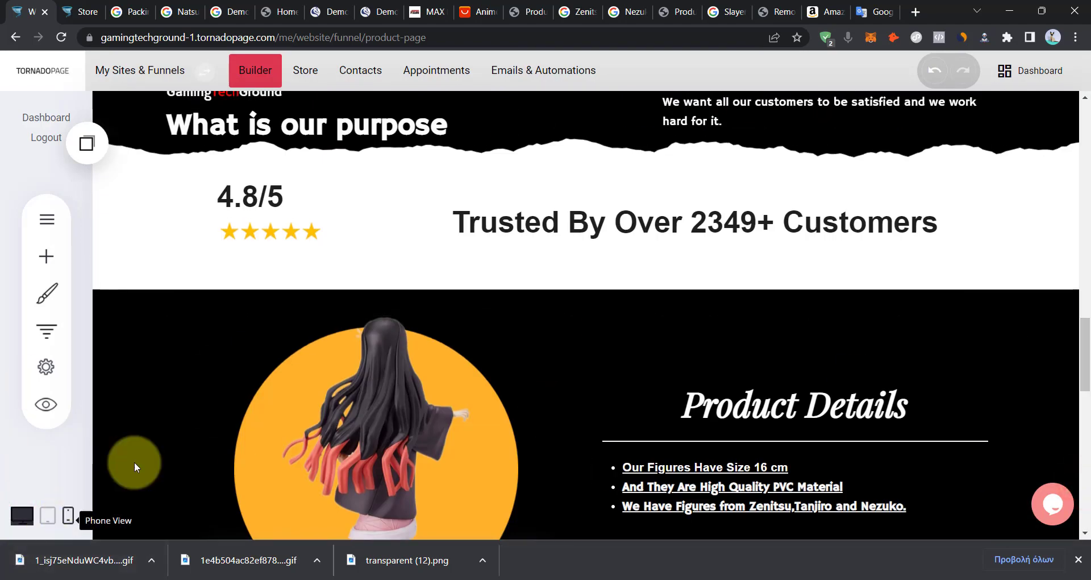
pyautogui.scroll(15, 518, 253)
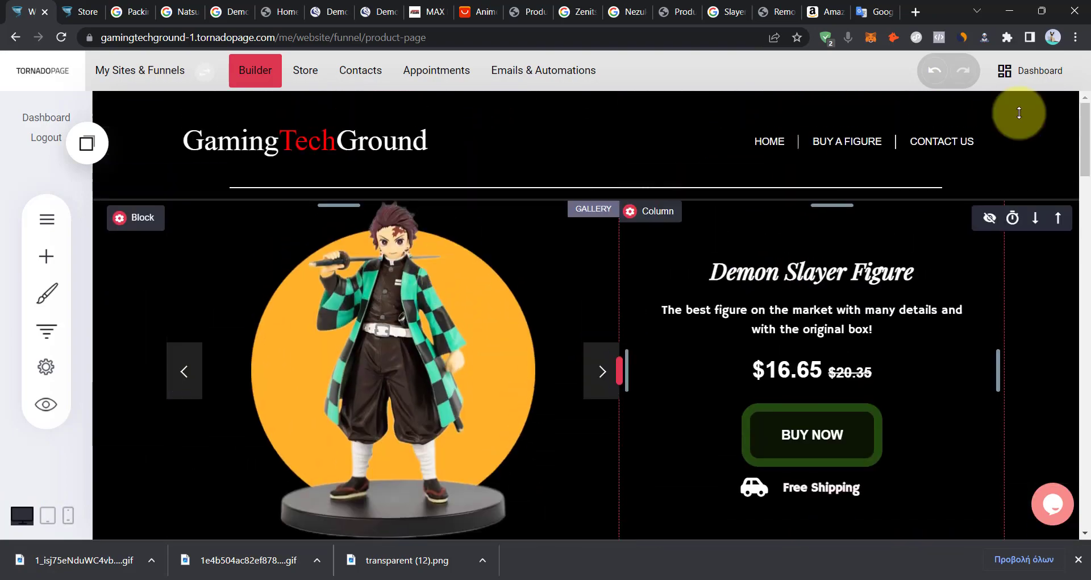
pyautogui.moveTo(1084, 122); pyautogui.dragTo(1088, 66)
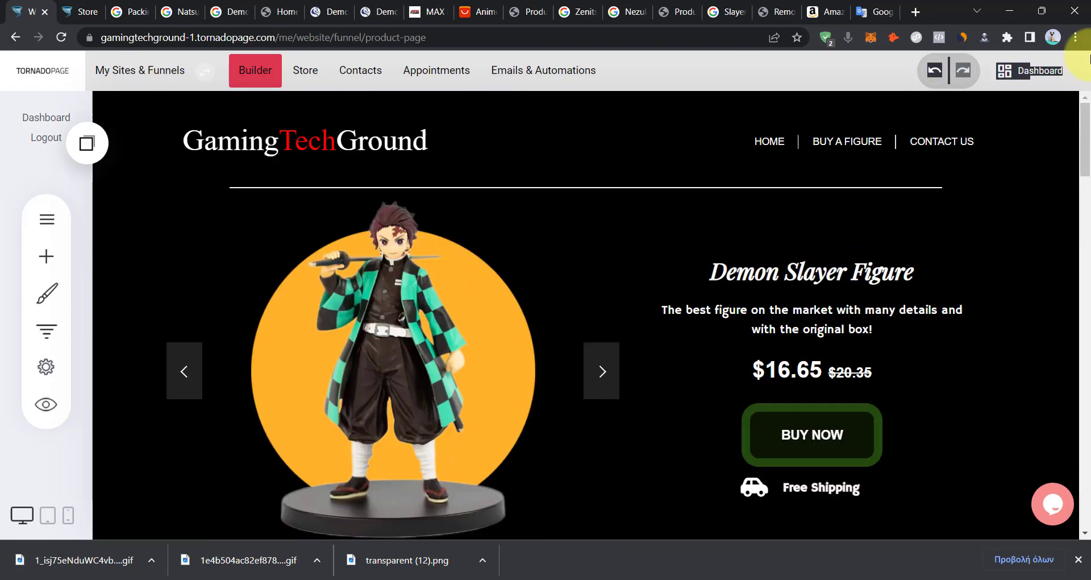
pyautogui.click(69, 517)
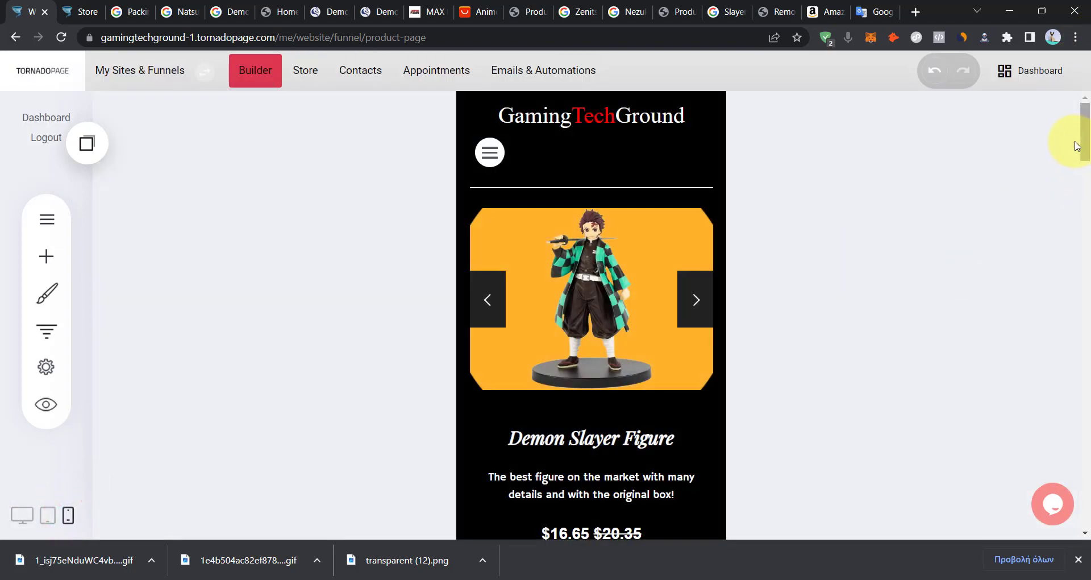
pyautogui.moveTo(1088, 128); pyautogui.dragTo(1088, 178)
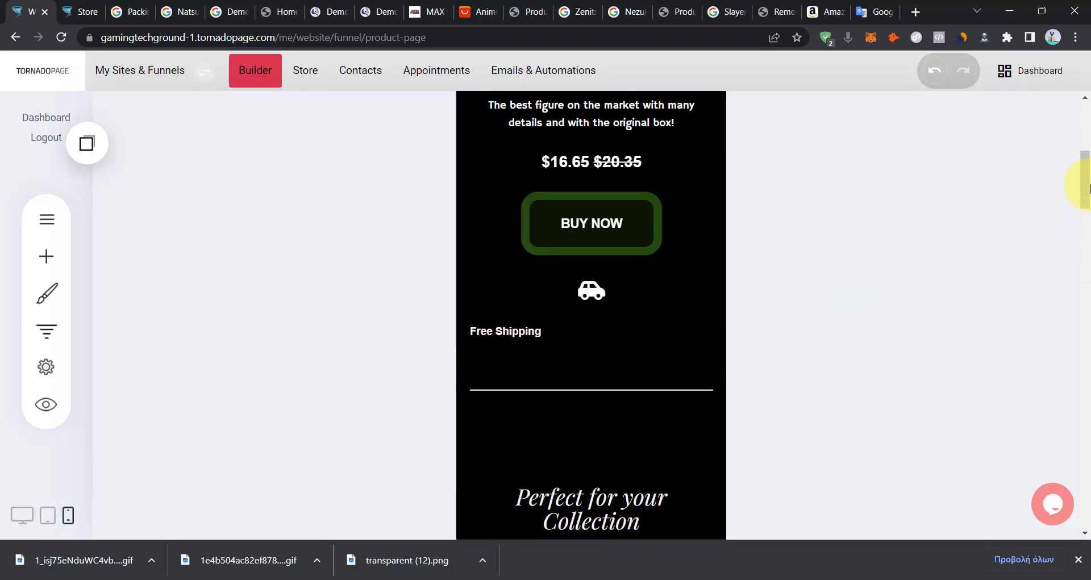
pyautogui.moveTo(1088, 187); pyautogui.dragTo(1089, 327)
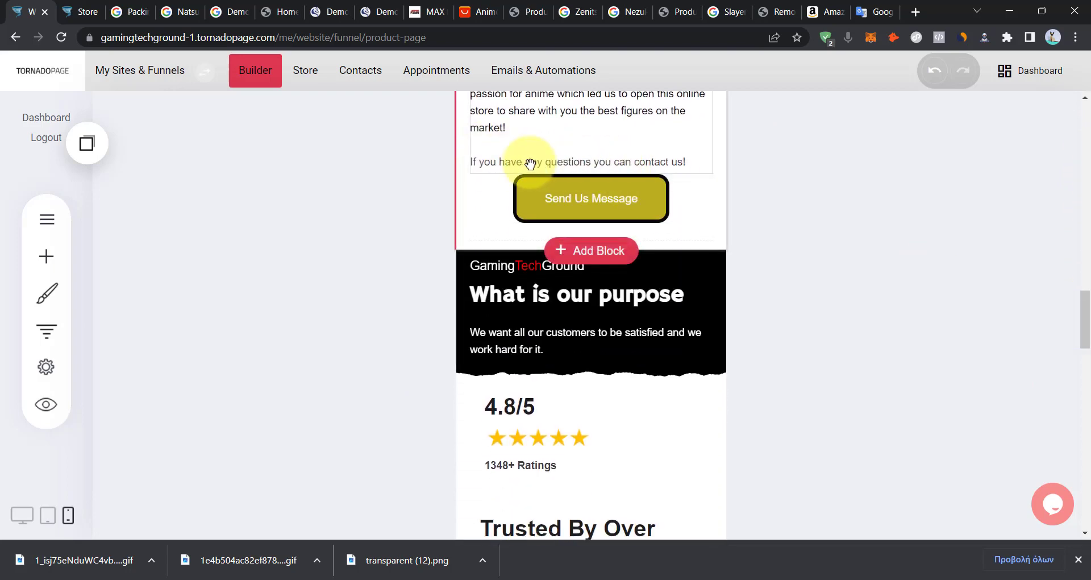
pyautogui.scroll(1, 663, 178)
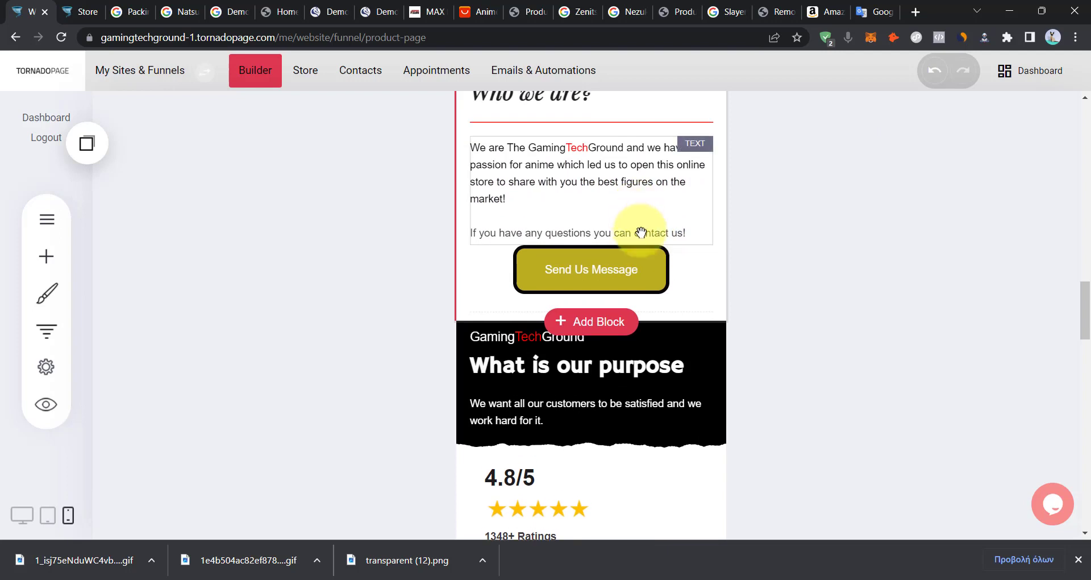
pyautogui.moveTo(1088, 308); pyautogui.dragTo(22, 515)
# In desktop view, set the text color of "If you have any questions you can contact us!" in the "Who we are?" section to black.
pyautogui.click(23, 516)
pyautogui.scroll(10, 483, 263)
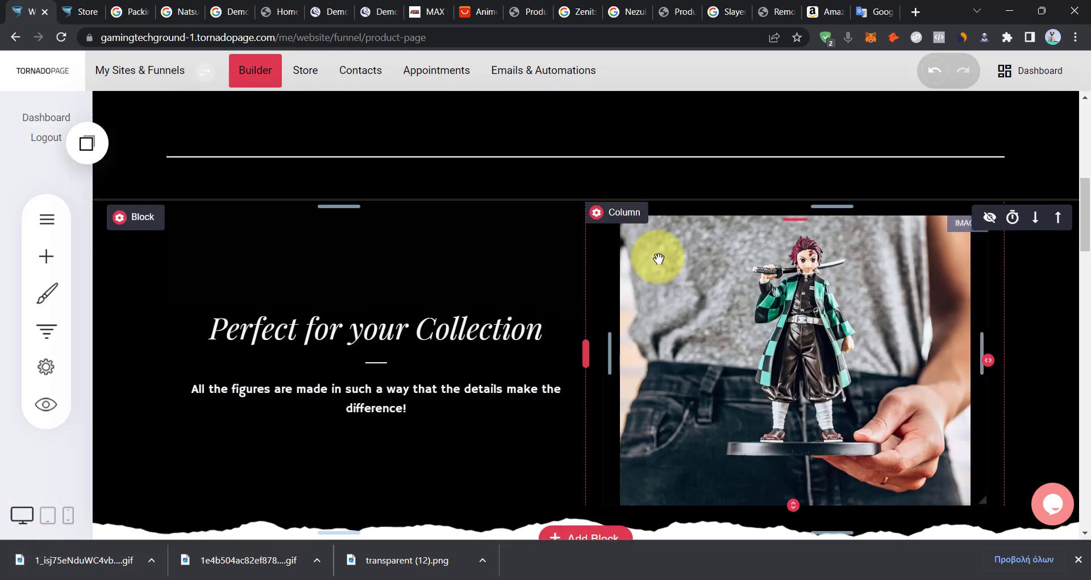
pyautogui.scroll(-10, 572, 248)
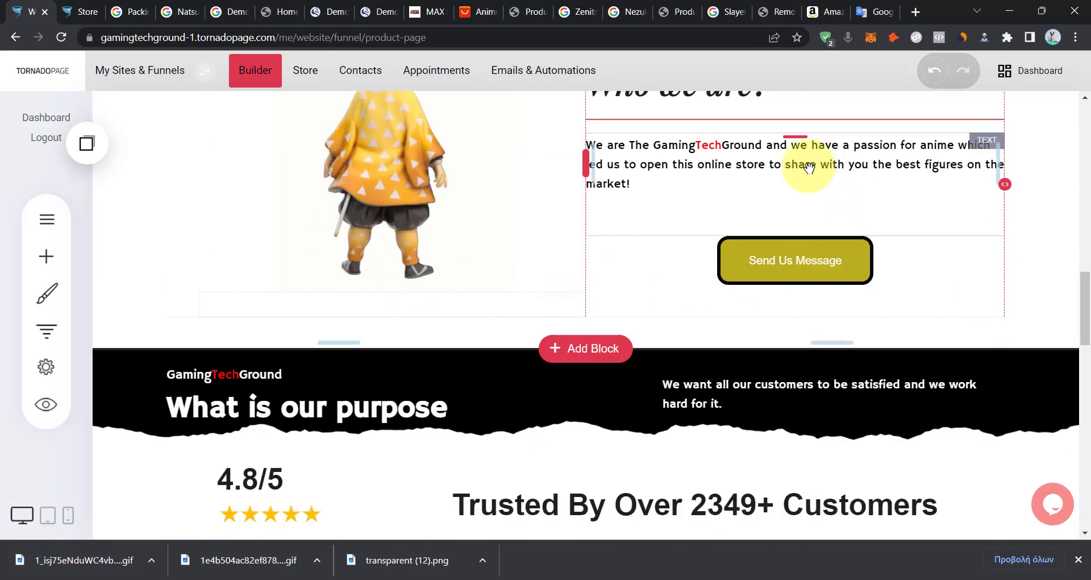
pyautogui.click(675, 212)
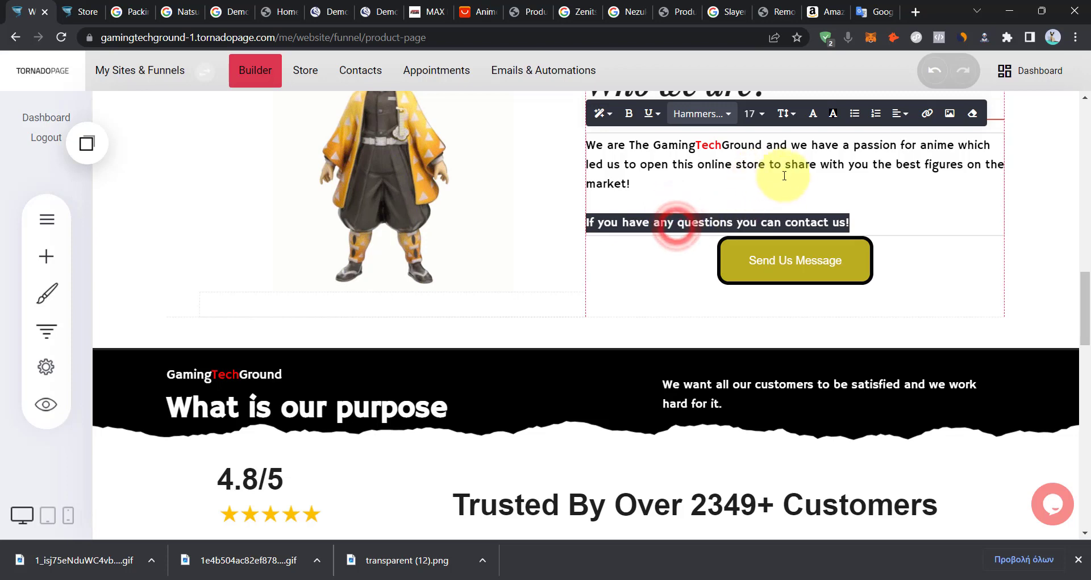
pyautogui.click(812, 113)
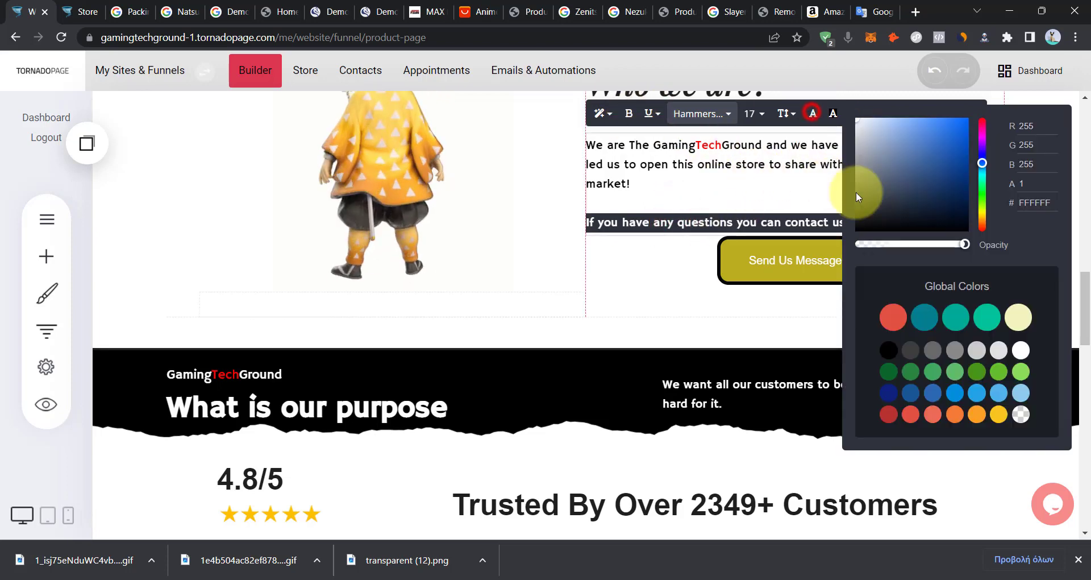
pyautogui.click(798, 241)
pyautogui.click(731, 216)
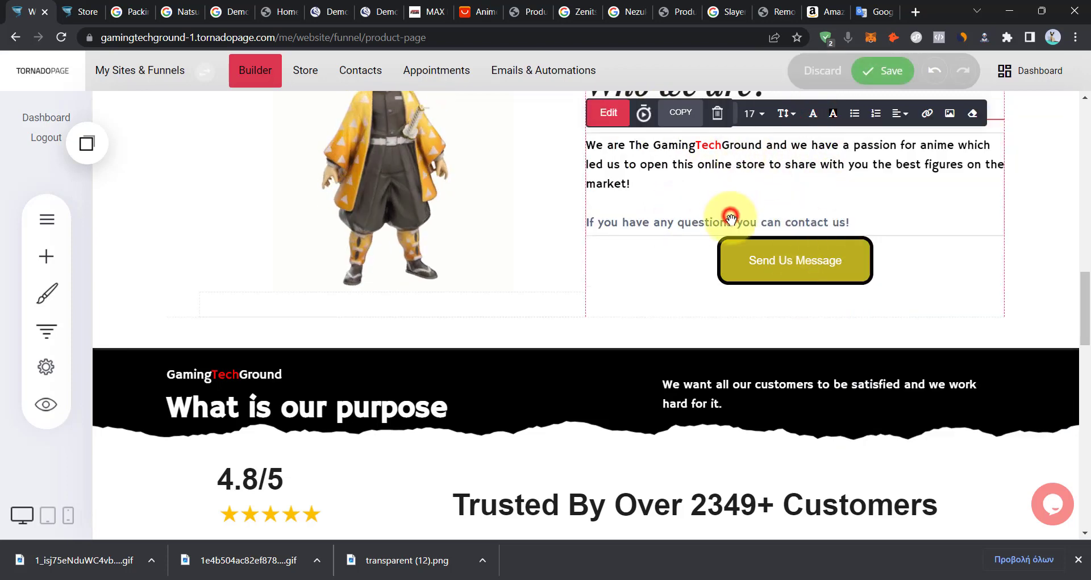
pyautogui.click(813, 112)
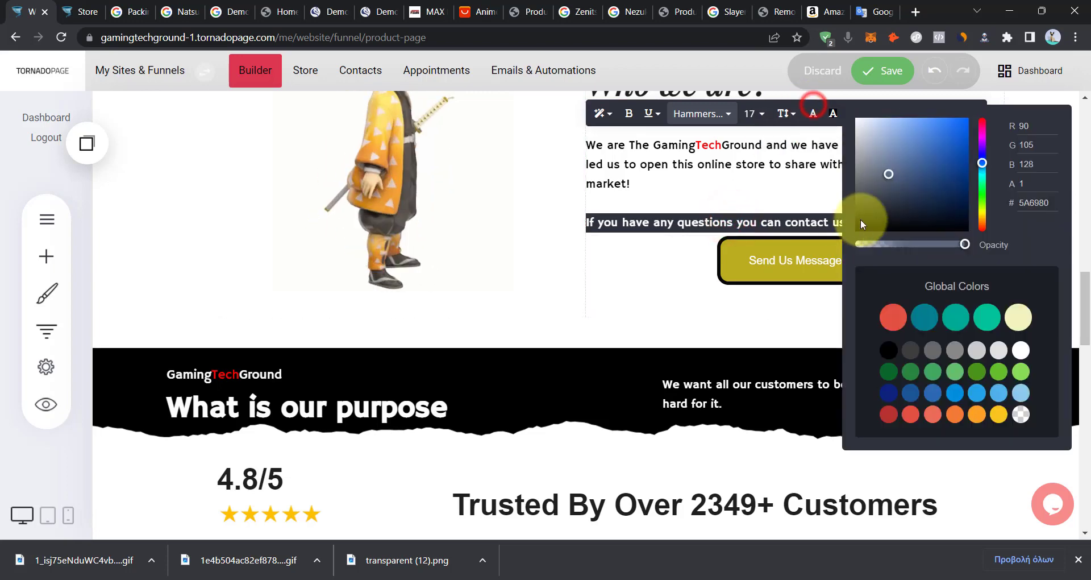
pyautogui.click(731, 213)
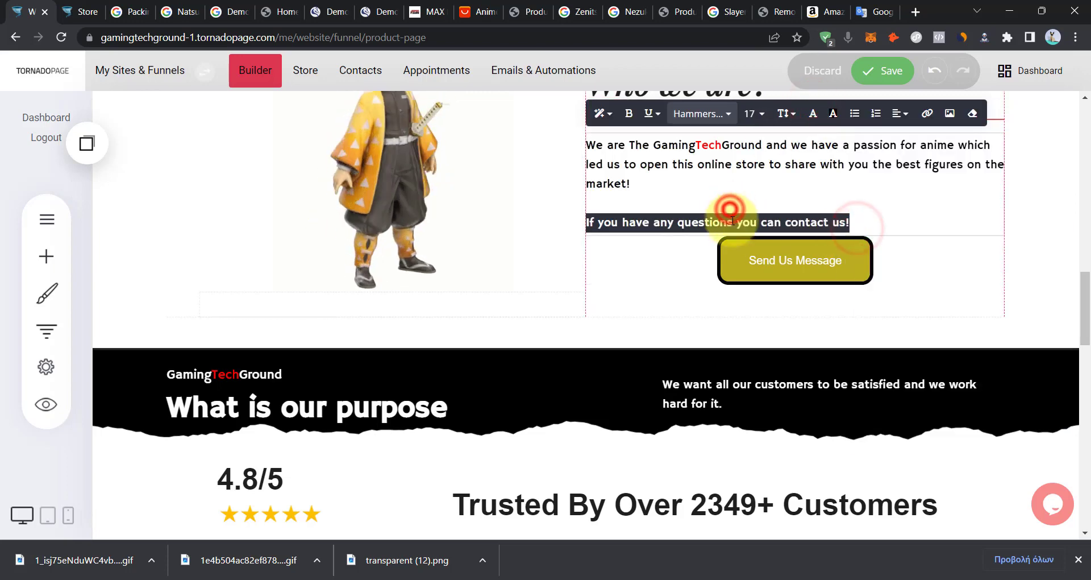
pyautogui.click(905, 212)
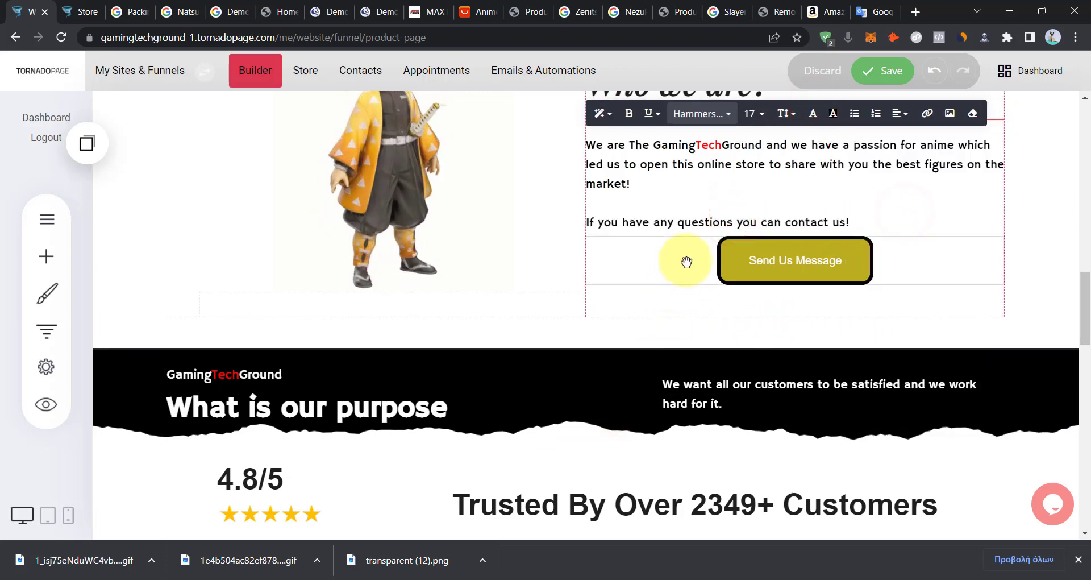
# Center-align the Free Shipping text beside the car icon in the Demon Slayer Figure block and save the page.
pyautogui.scroll(7, 686, 262)
pyautogui.scroll(-10, 461, 250)
pyautogui.scroll(-2, 625, 244)
pyautogui.scroll(6, 756, 341)
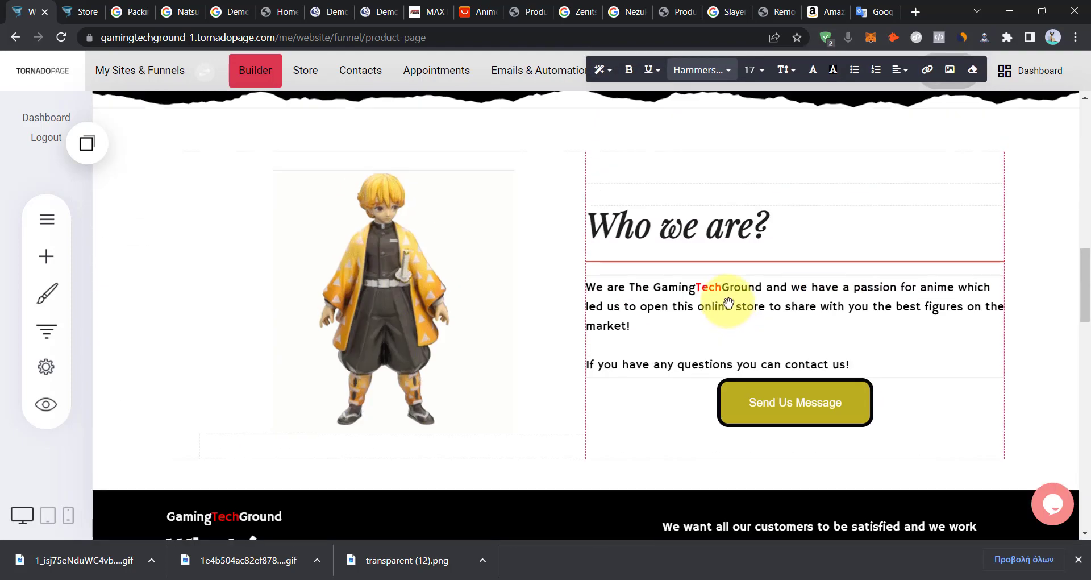
pyautogui.scroll(12, 730, 307)
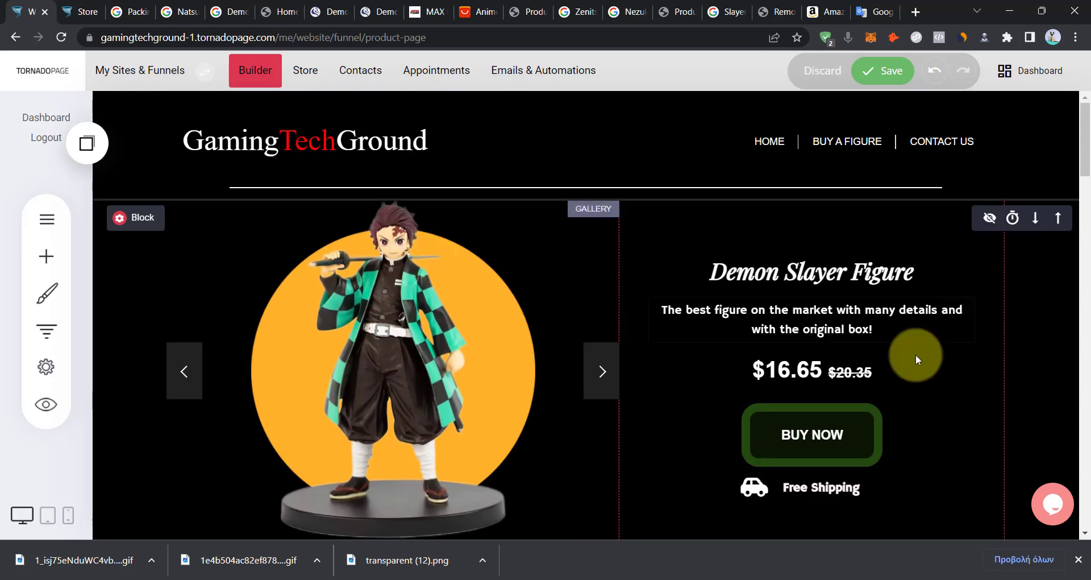
pyautogui.scroll(-3, 807, 349)
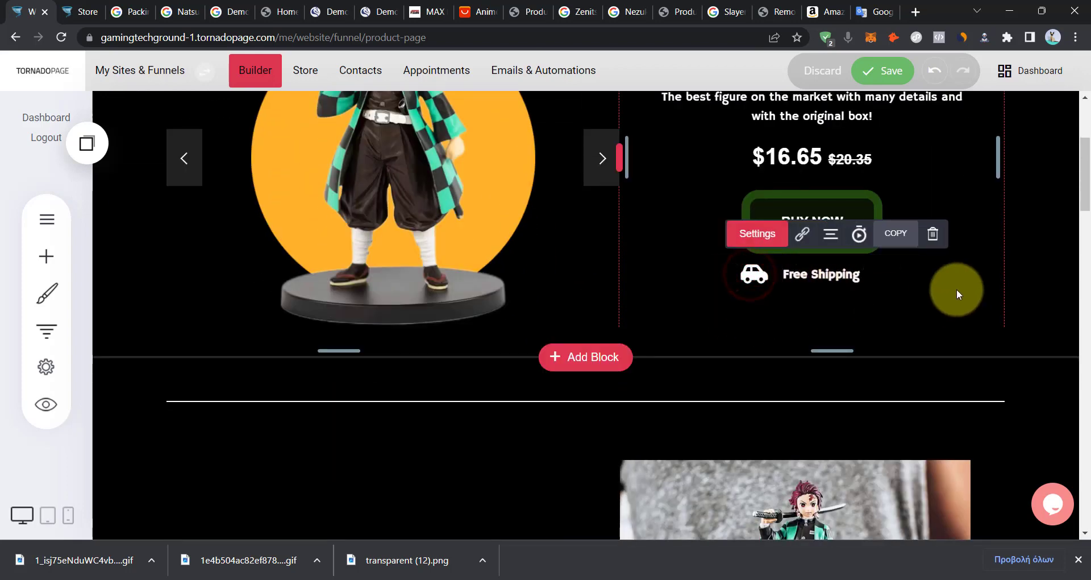
pyautogui.click(932, 298)
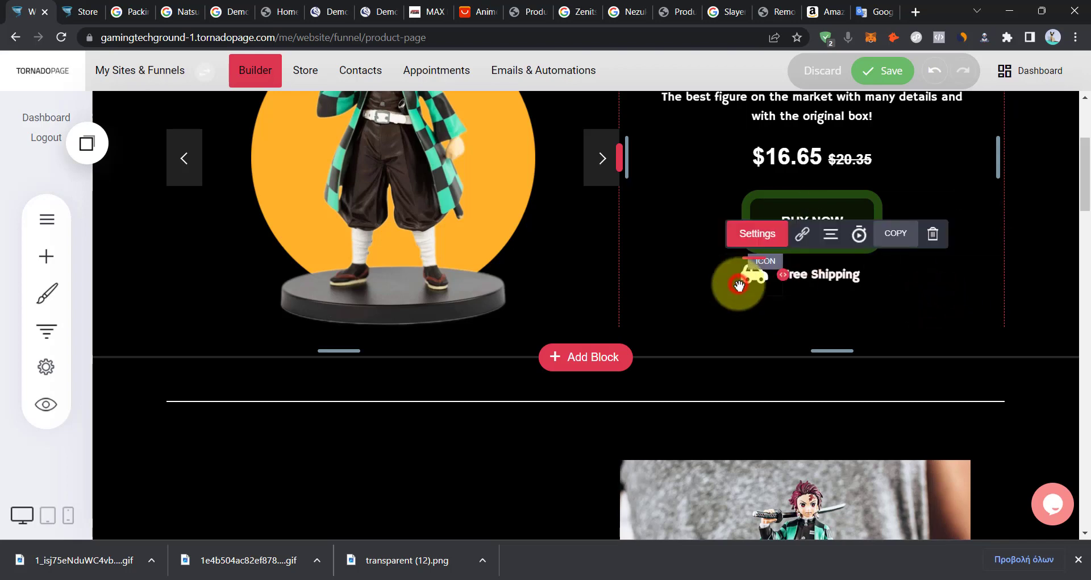
pyautogui.tripleClick(816, 279)
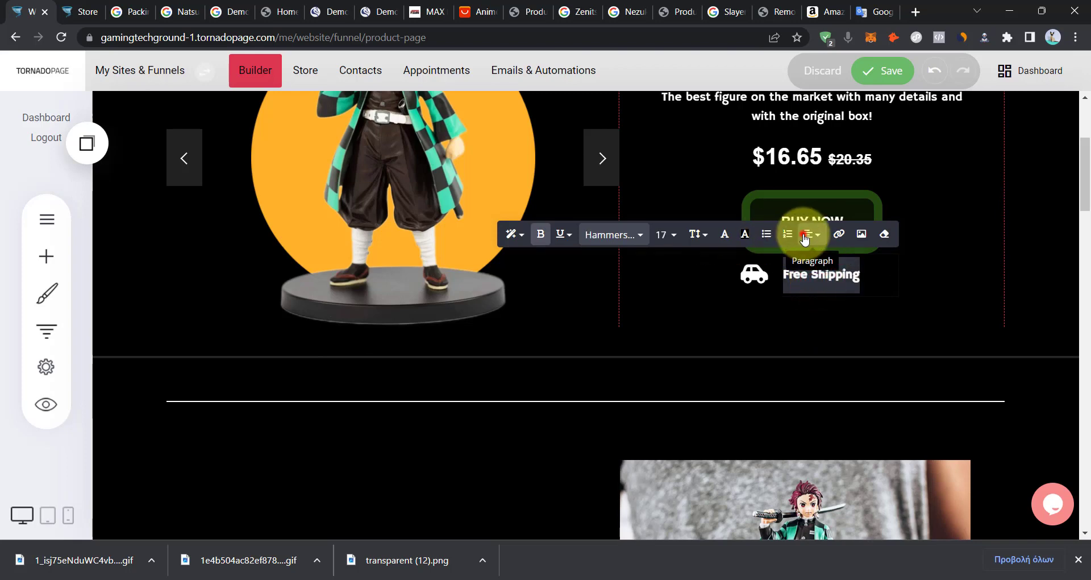
pyautogui.click(927, 281)
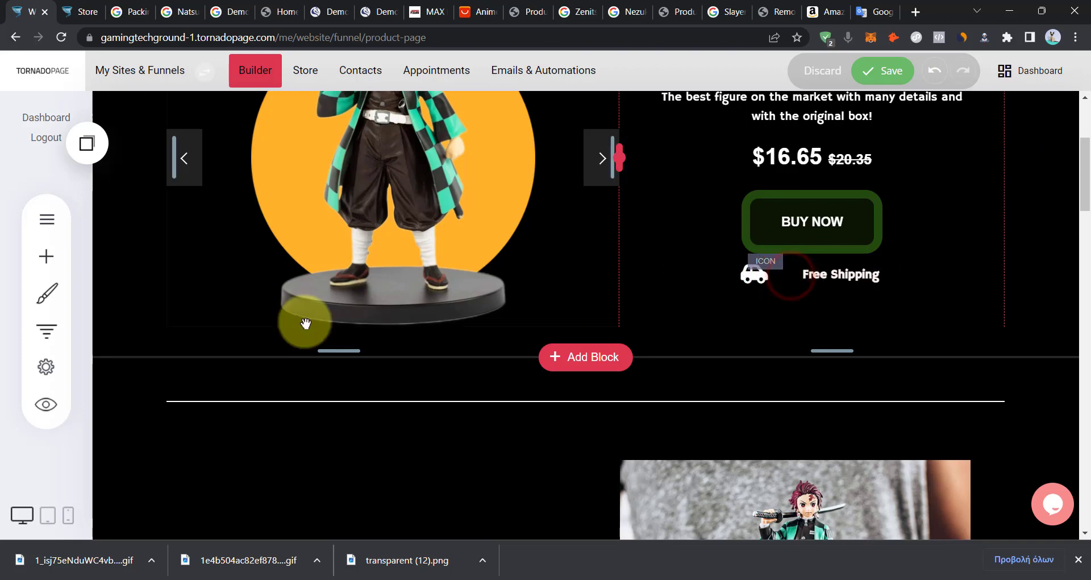
pyautogui.click(71, 519)
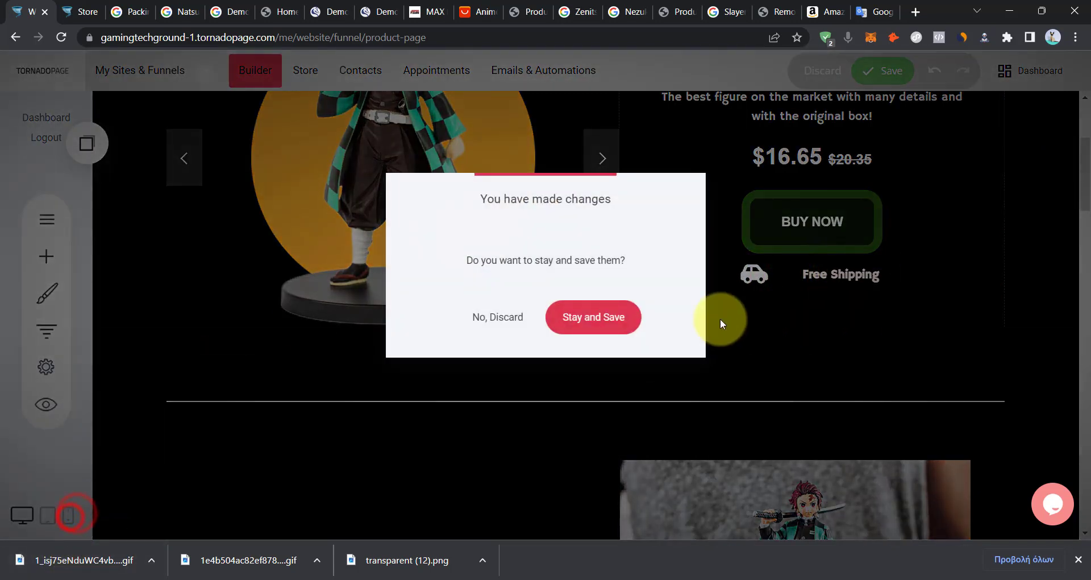
pyautogui.click(609, 322)
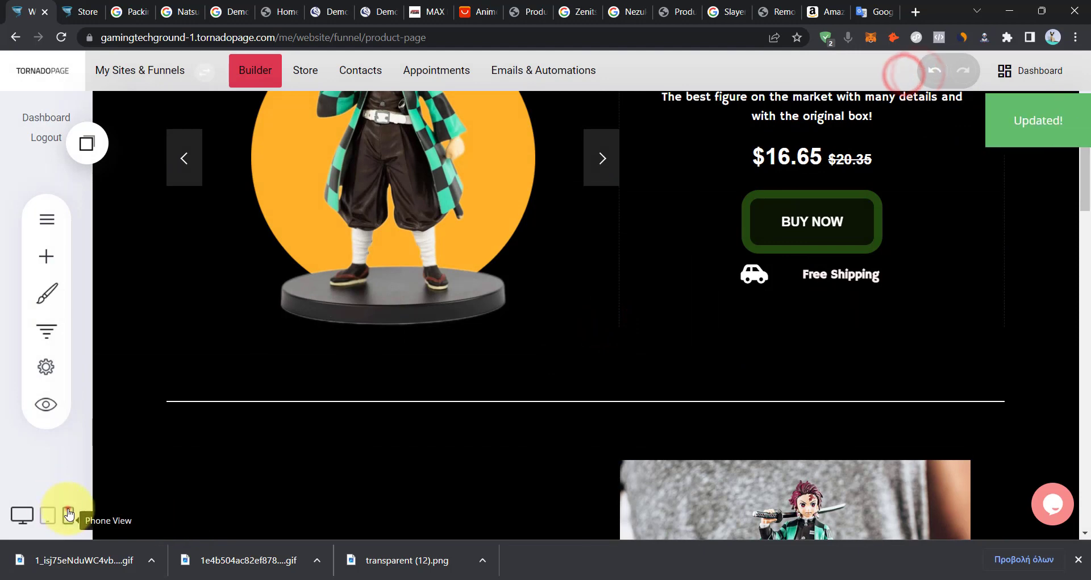
# Check the Free Shipping alignment and the "Perfect for your Collection" section in phone view.
pyautogui.click(69, 514)
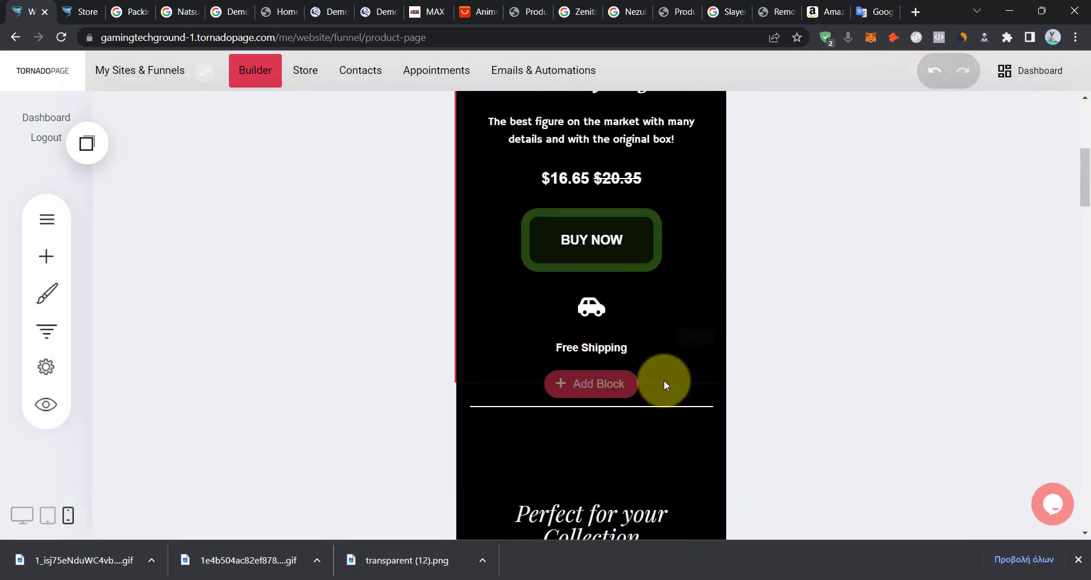
pyautogui.scroll(-3, 874, 352)
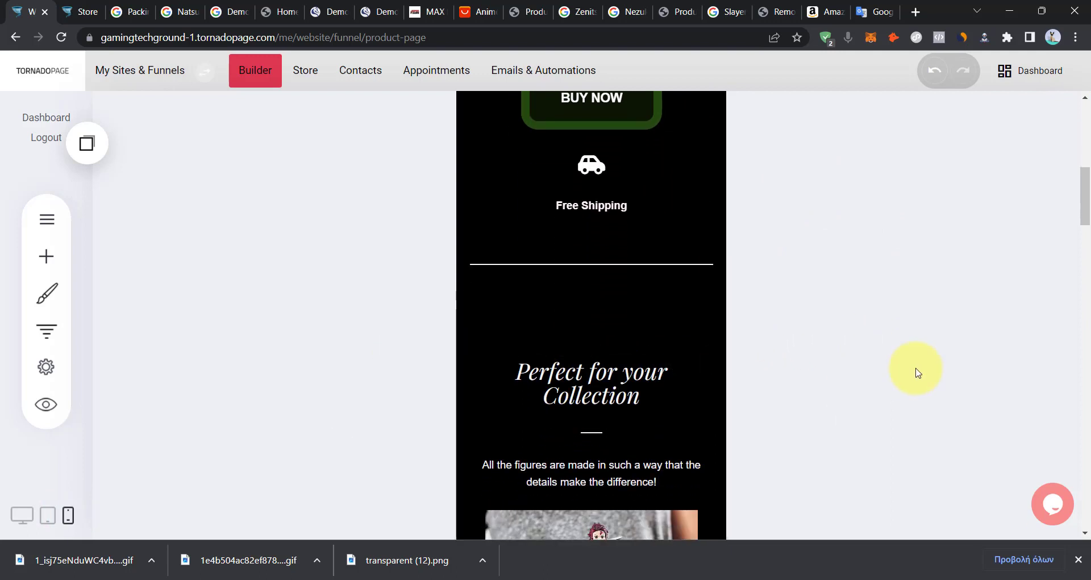
pyautogui.scroll(-5, 717, 382)
pyautogui.scroll(14, 803, 317)
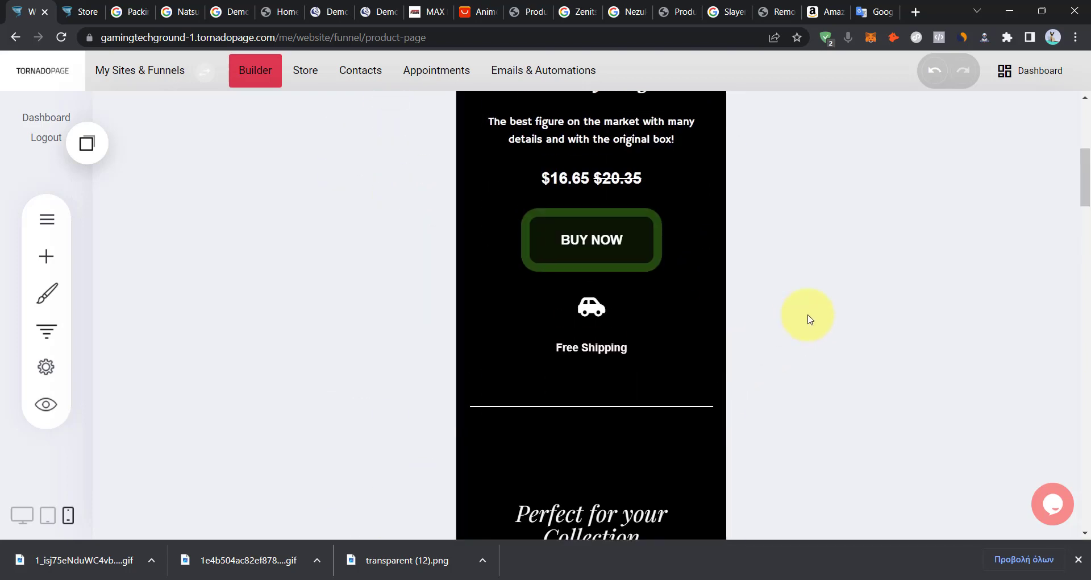
pyautogui.scroll(-8, 680, 274)
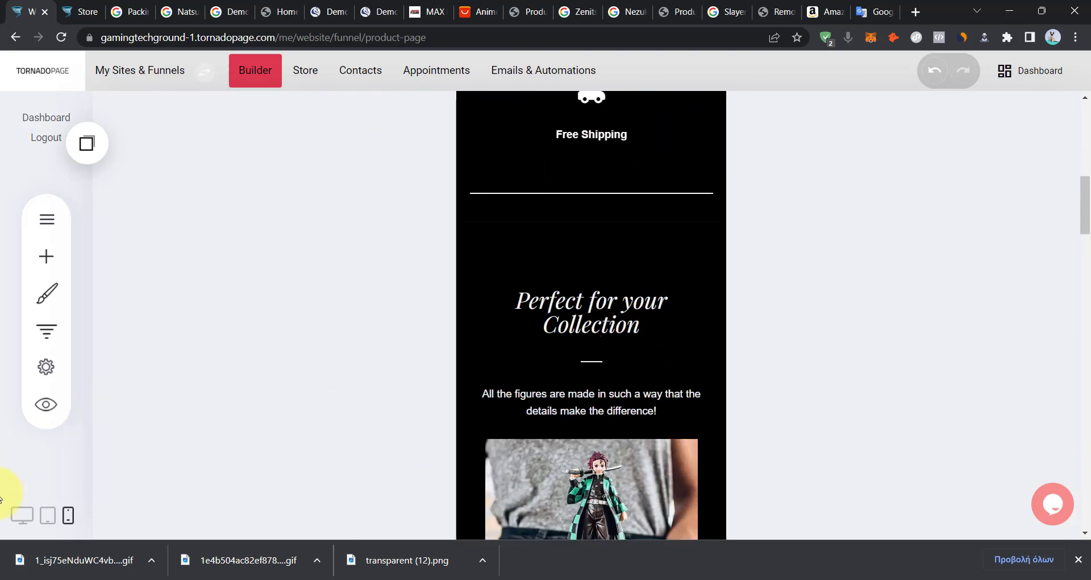
pyautogui.scroll(1, 582, 301)
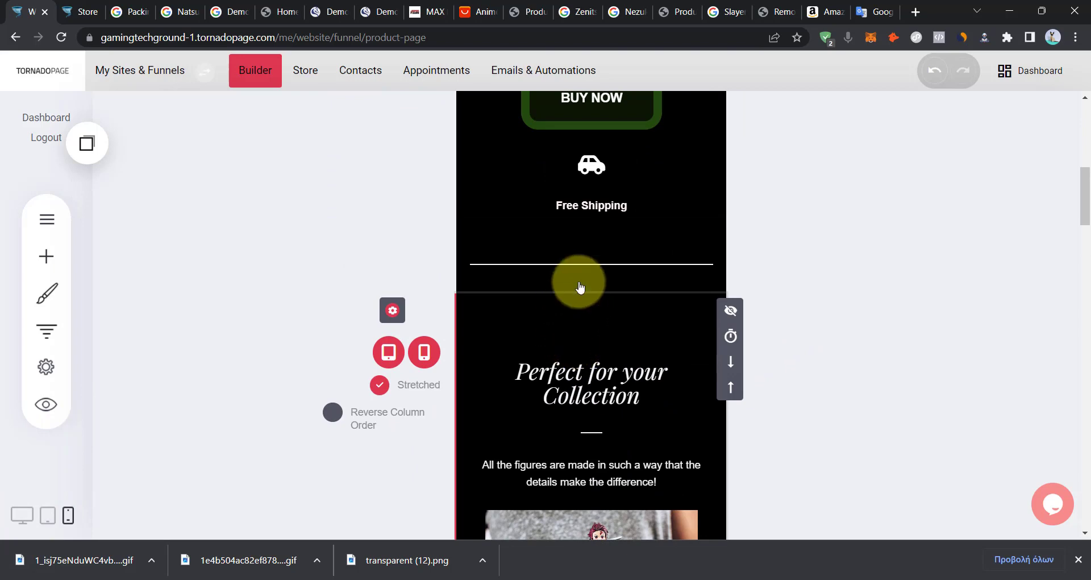
# In the desktop layout, copy the "Perfect for your Collection" block.
pyautogui.click(21, 514)
pyautogui.scroll(2, 932, 285)
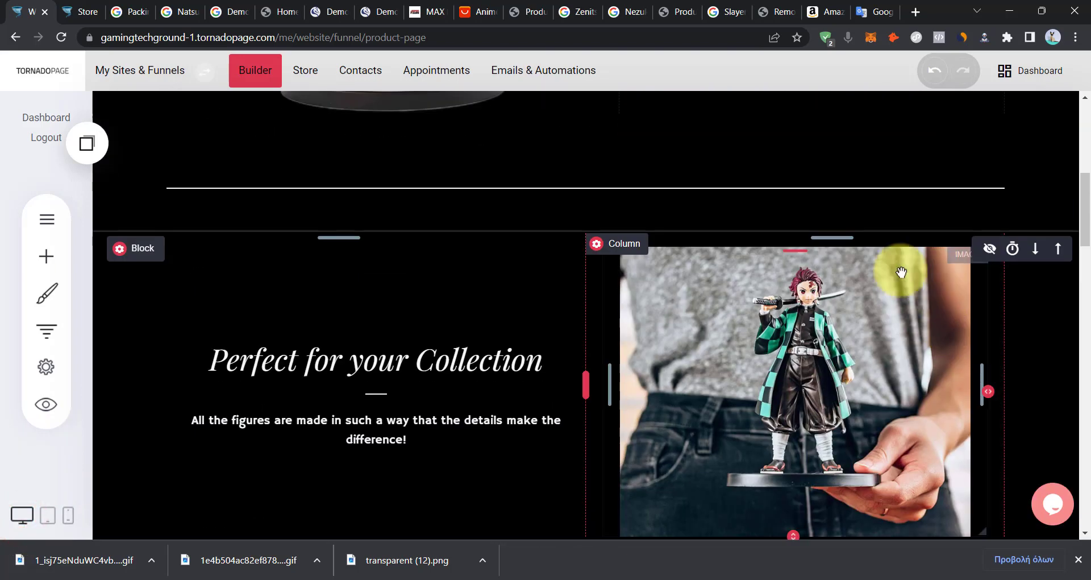
pyautogui.scroll(1, 429, 323)
pyautogui.scroll(-3, 219, 250)
pyautogui.scroll(3, 180, 314)
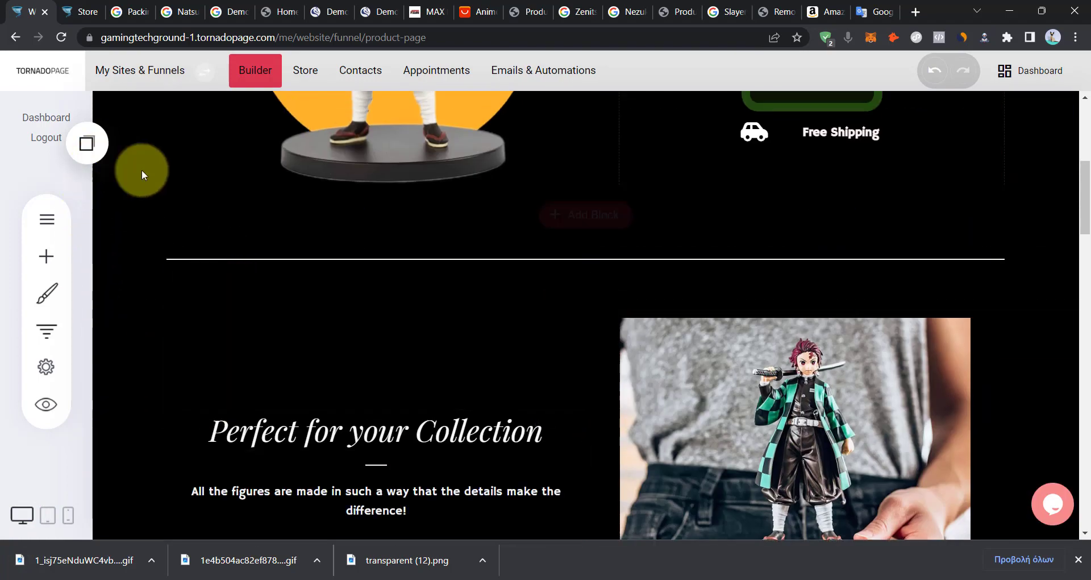
pyautogui.moveTo(146, 335)
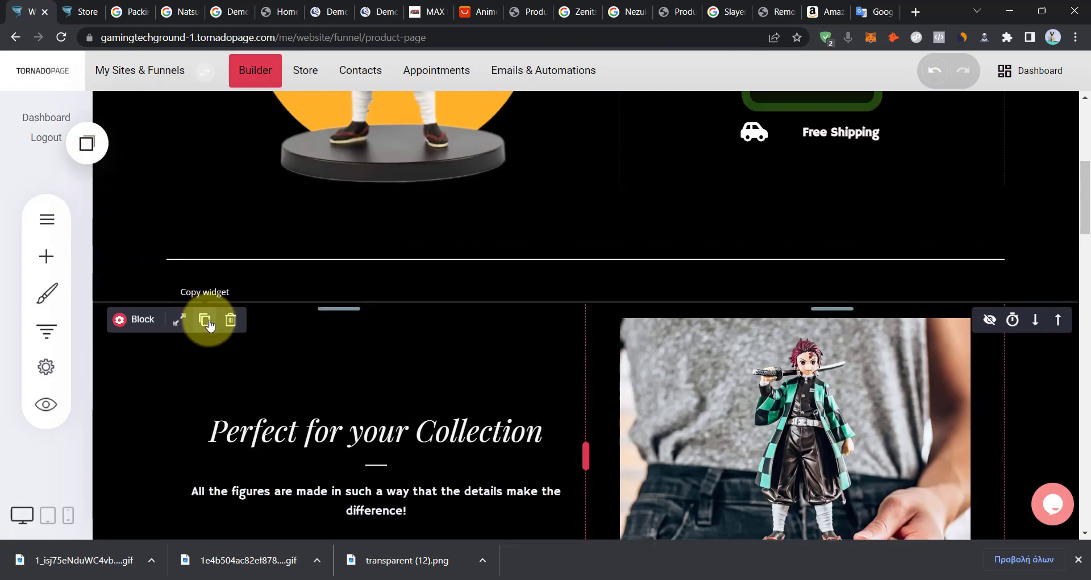
# In phone view, hide the original "Perfect for your Collection" block on both phones and tablets.
pyautogui.click(68, 515)
pyautogui.scroll(5, 653, 301)
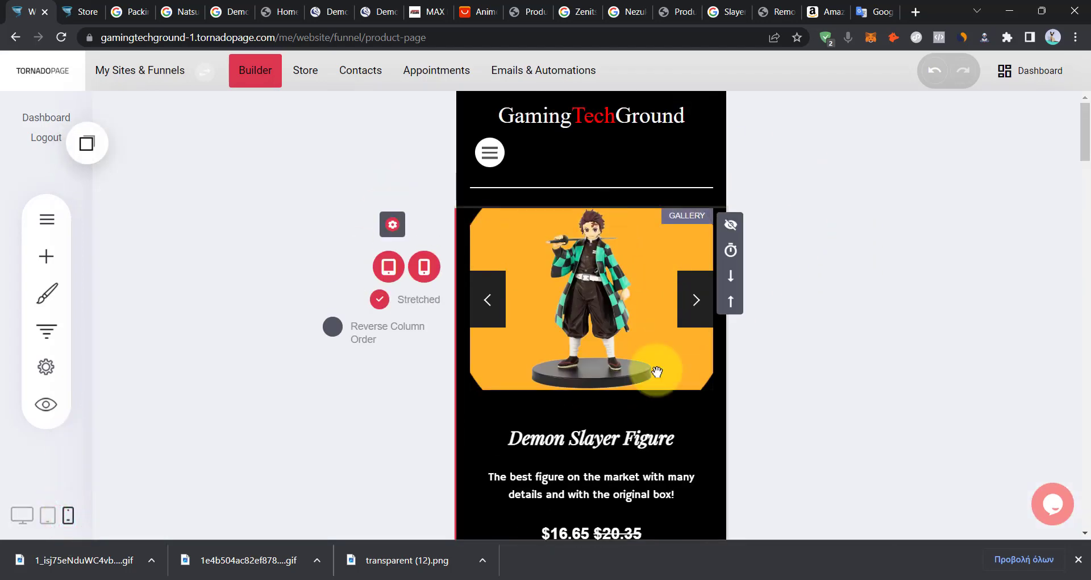
pyautogui.scroll(-4, 637, 320)
pyautogui.scroll(3, 628, 306)
pyautogui.scroll(1, 629, 307)
pyautogui.scroll(-8, 621, 341)
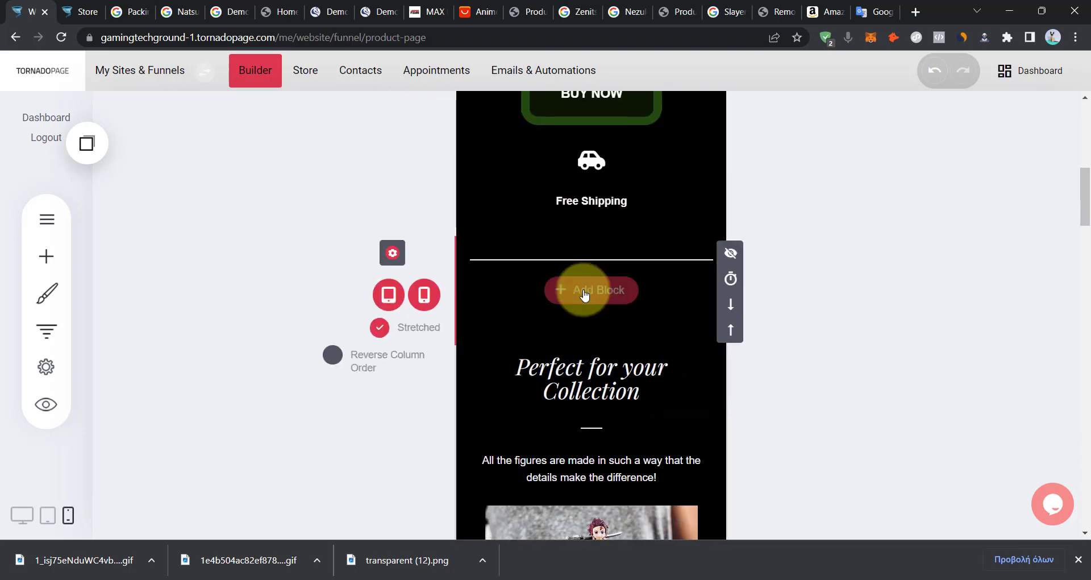
pyautogui.scroll(-2, 584, 295)
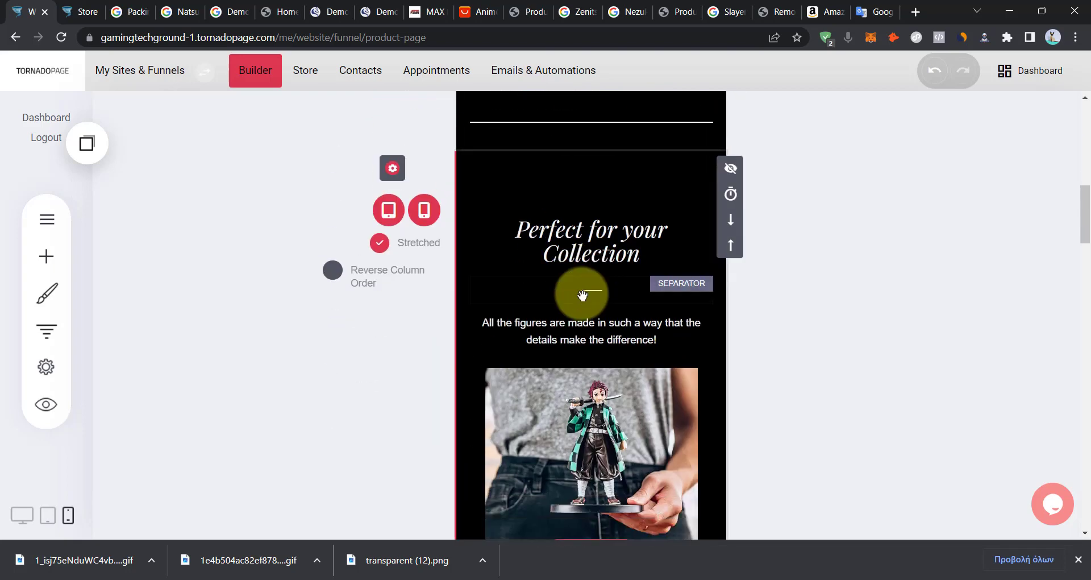
pyautogui.click(420, 213)
pyautogui.scroll(3, 523, 275)
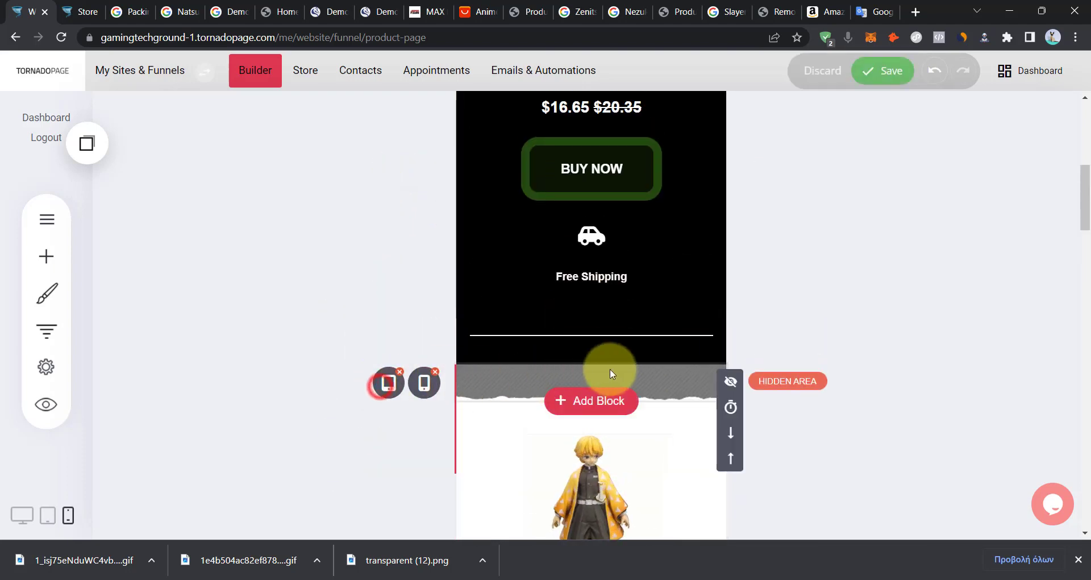
# Paste the copied "Perfect for your Collection" block below the Free Shipping divider and remove the empty space above its heading.
pyautogui.click(87, 143)
pyautogui.moveTo(146, 292); pyautogui.dragTo(591, 369)
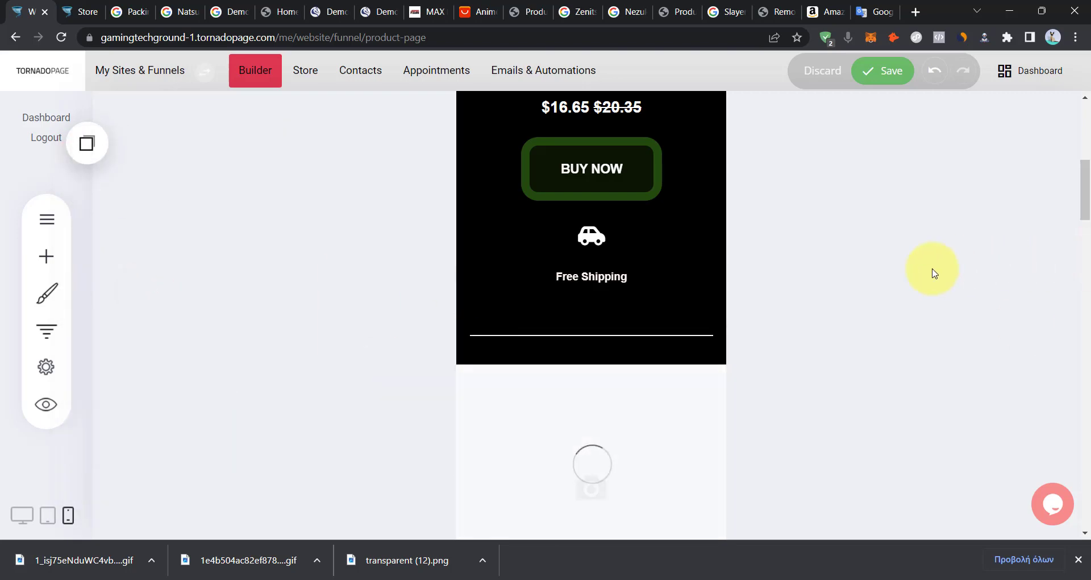
pyautogui.scroll(-4, 854, 319)
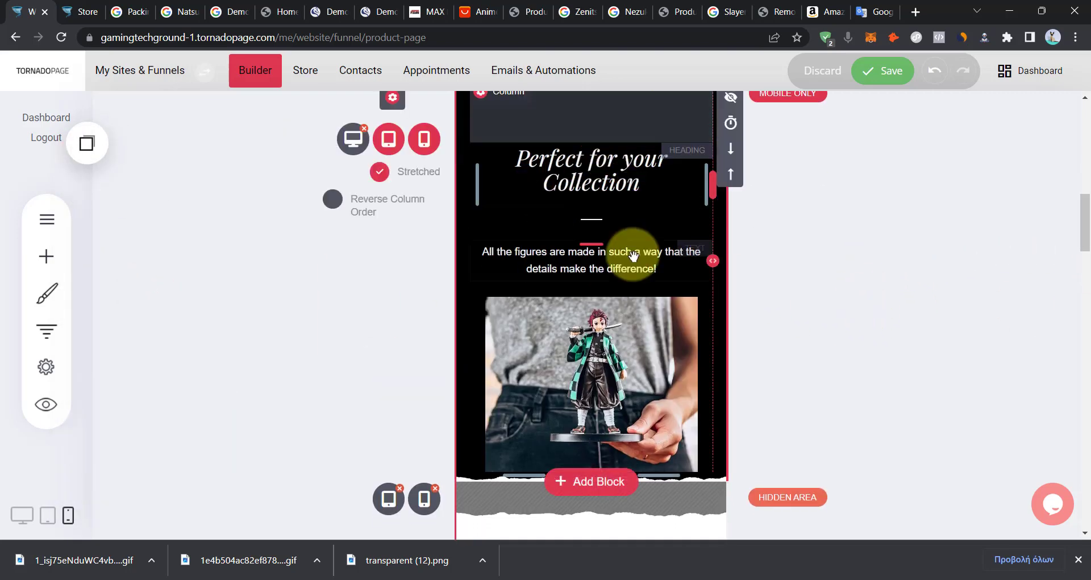
pyautogui.scroll(-1, 591, 244)
pyautogui.scroll(4, 531, 200)
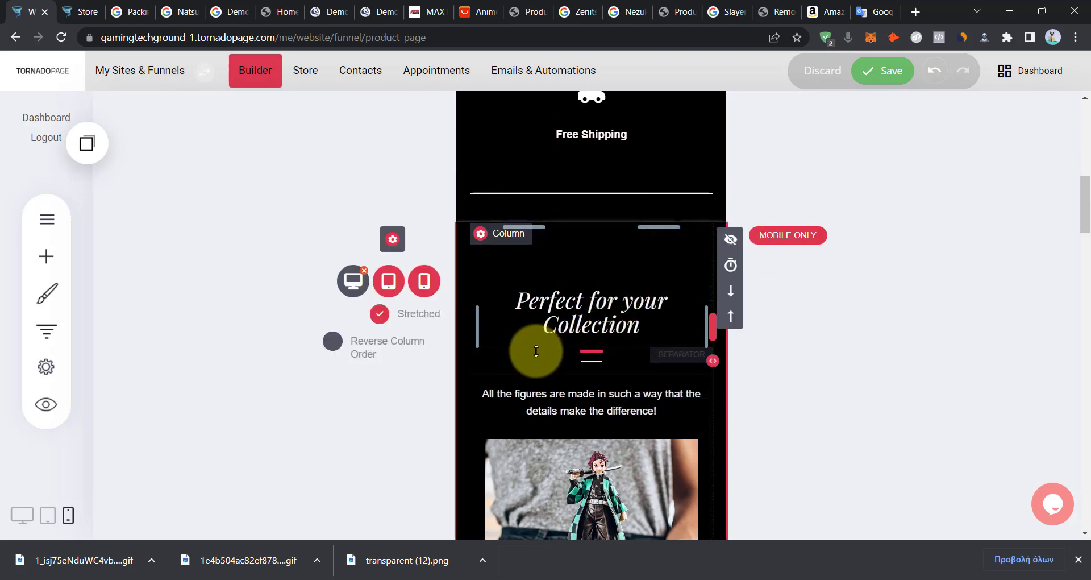
pyautogui.moveTo(608, 270); pyautogui.dragTo(622, 208)
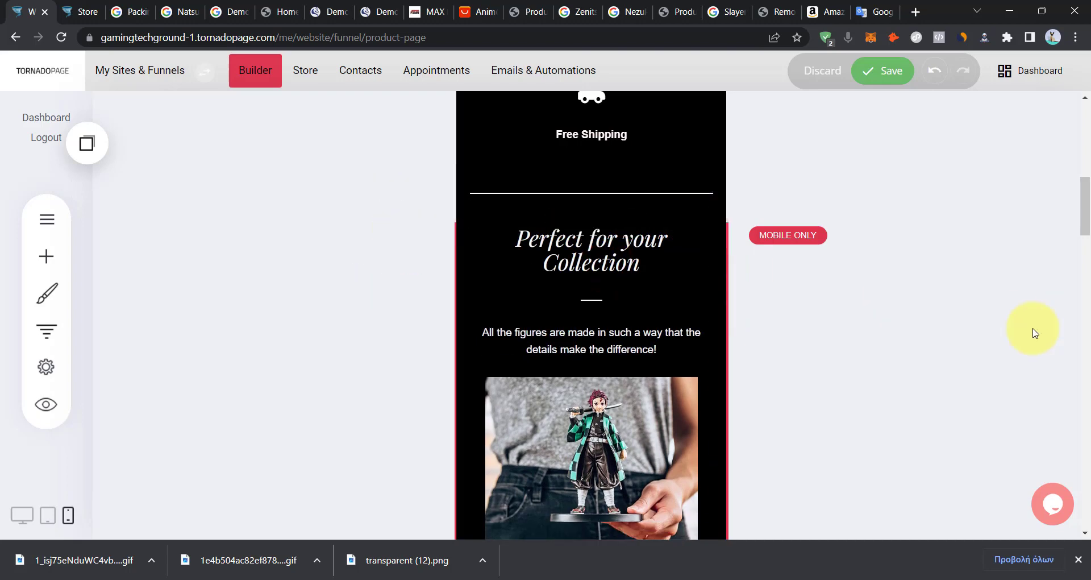
# Review the phone layout around the pasted "Perfect for your Collection" block and save the page.
pyautogui.scroll(5, 796, 256)
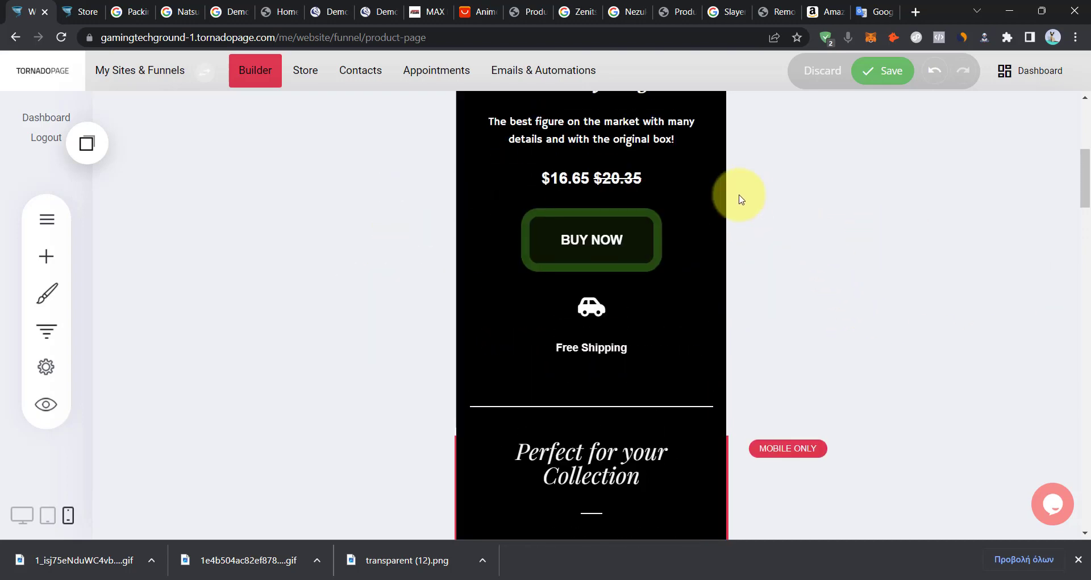
pyautogui.scroll(-5, 852, 386)
pyautogui.click(653, 364)
pyautogui.scroll(-5, 642, 319)
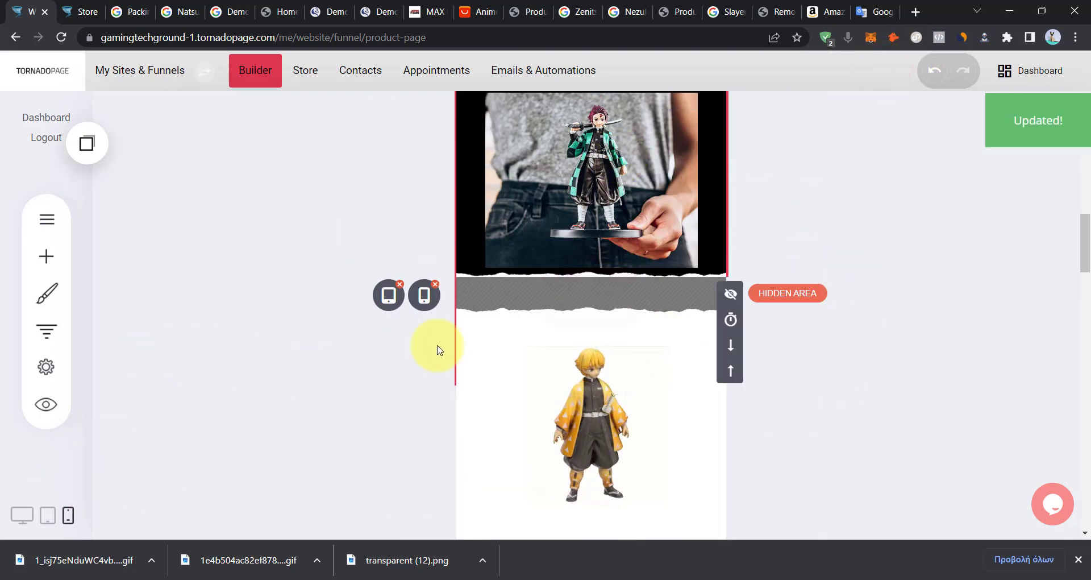
# Check the "Perfect for your Collection" and "Who we are?" sections in desktop view, and return to the phone layout's header.
pyautogui.click(22, 516)
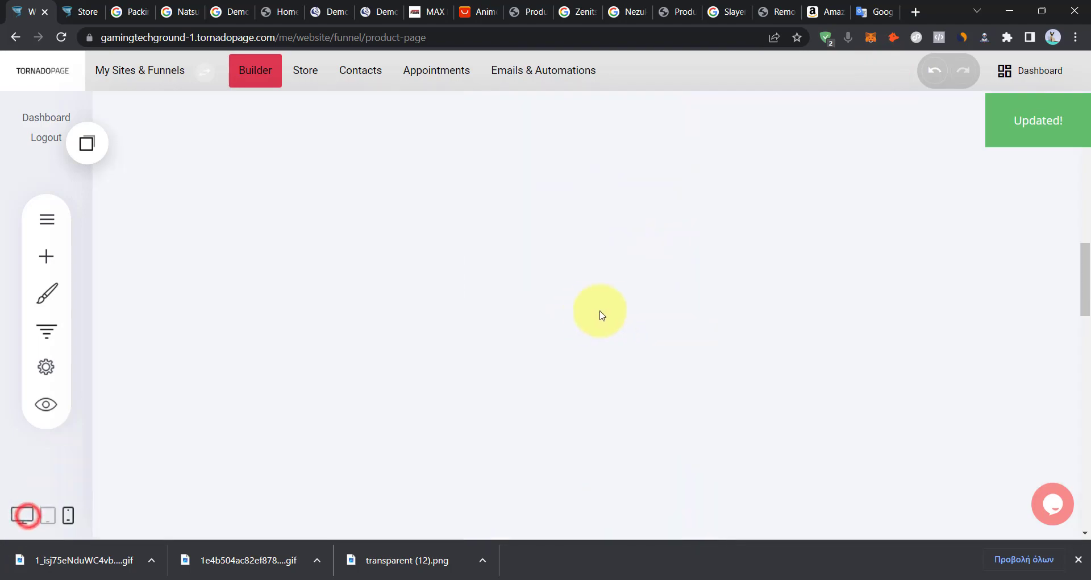
pyautogui.scroll(7, 619, 302)
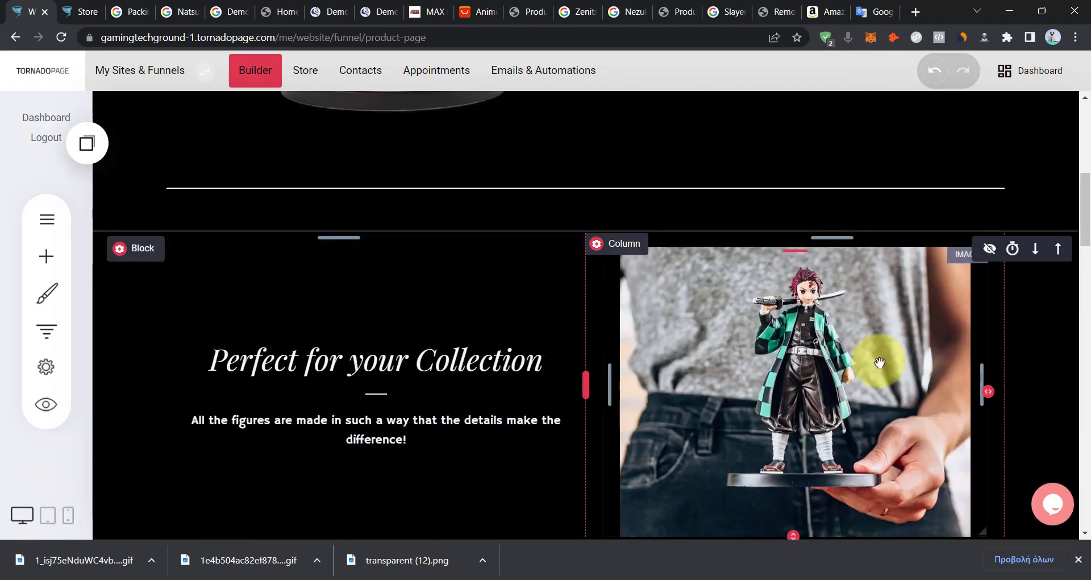
pyautogui.scroll(-5, 682, 328)
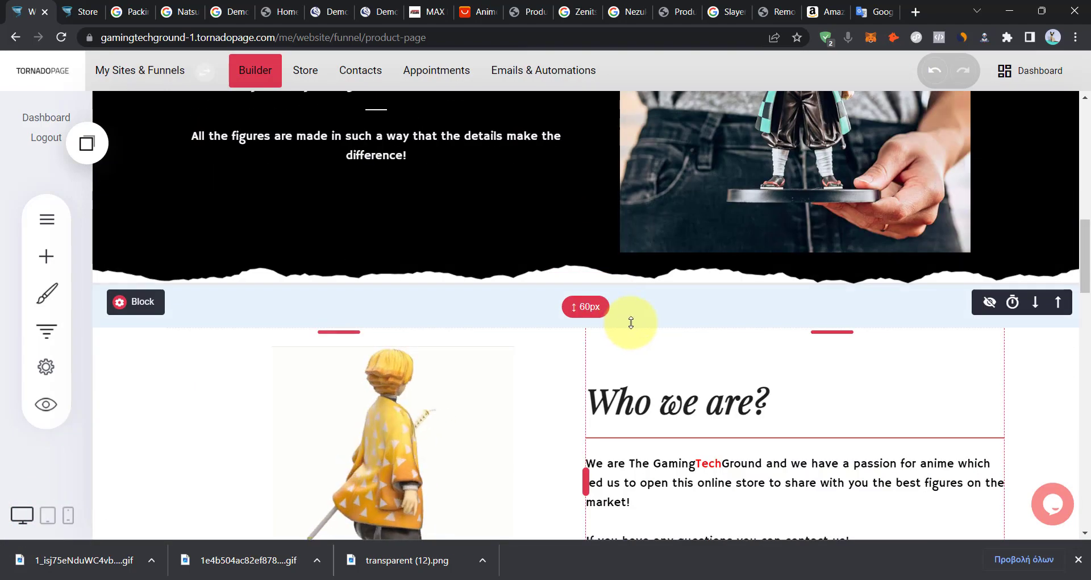
pyautogui.scroll(-1, 591, 358)
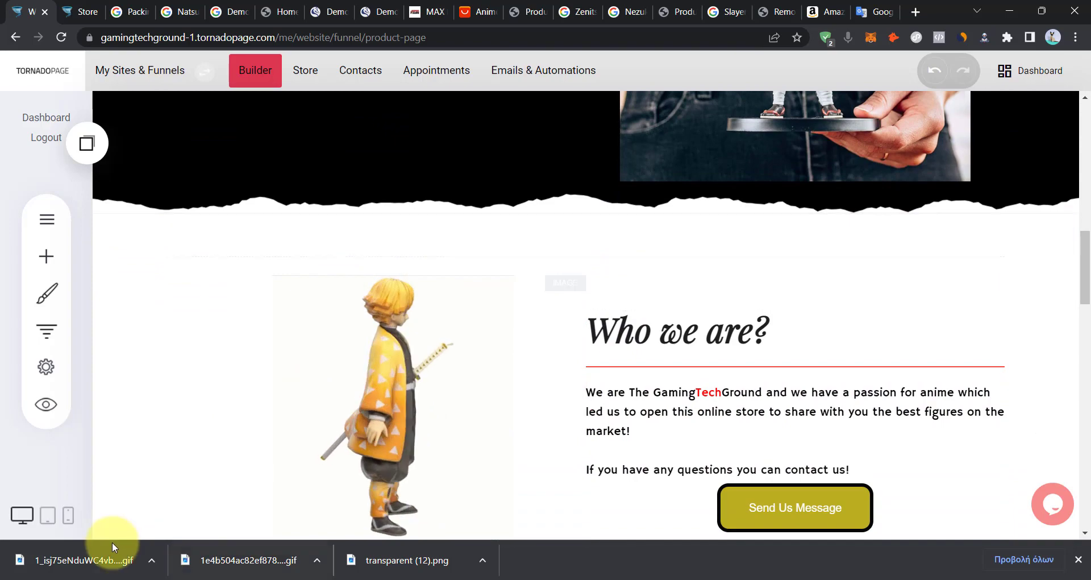
pyautogui.click(68, 515)
pyautogui.scroll(2, 602, 124)
pyautogui.scroll(6, 601, 124)
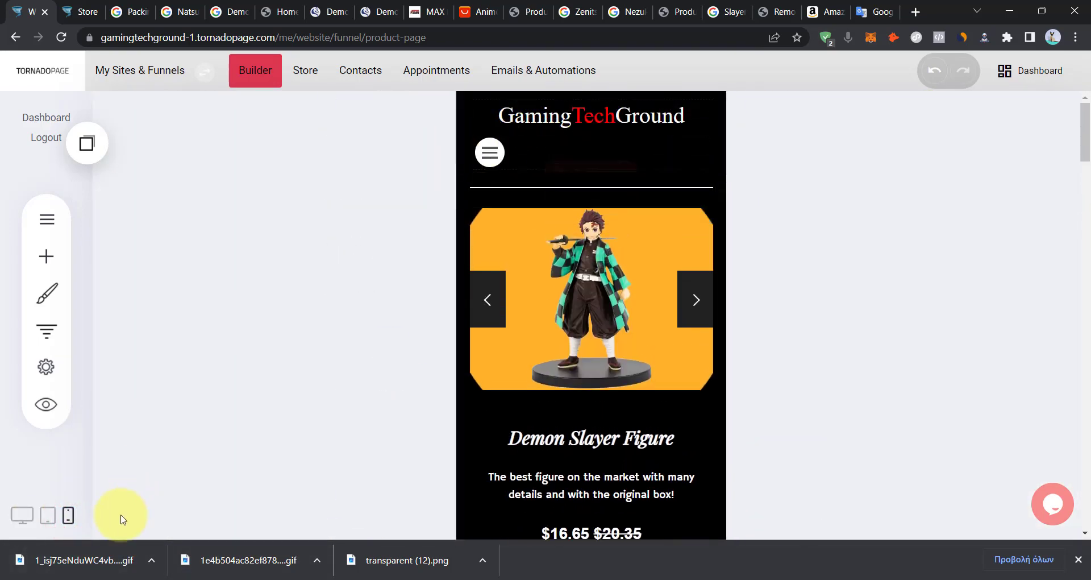
# Copy the GamingTechGround header block from the desktop layout and hide the original on phones and tablets.
pyautogui.click(14, 521)
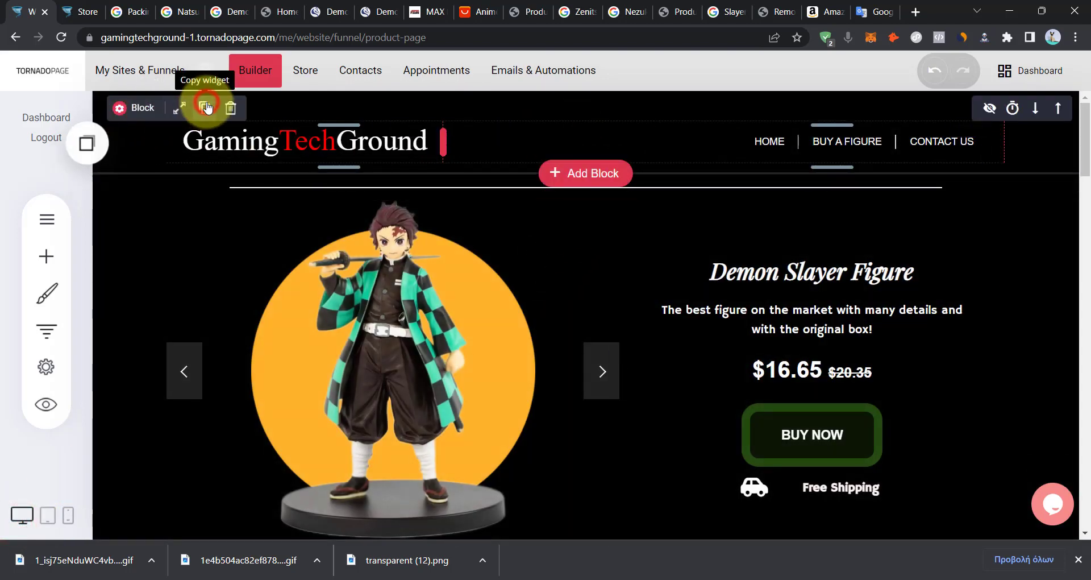
pyautogui.click(65, 522)
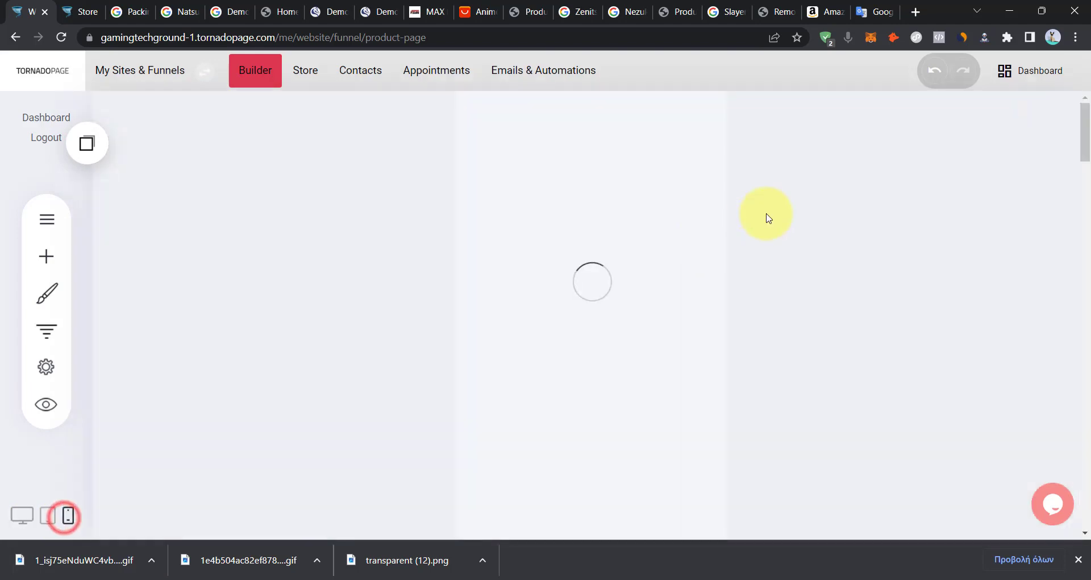
pyautogui.click(423, 152)
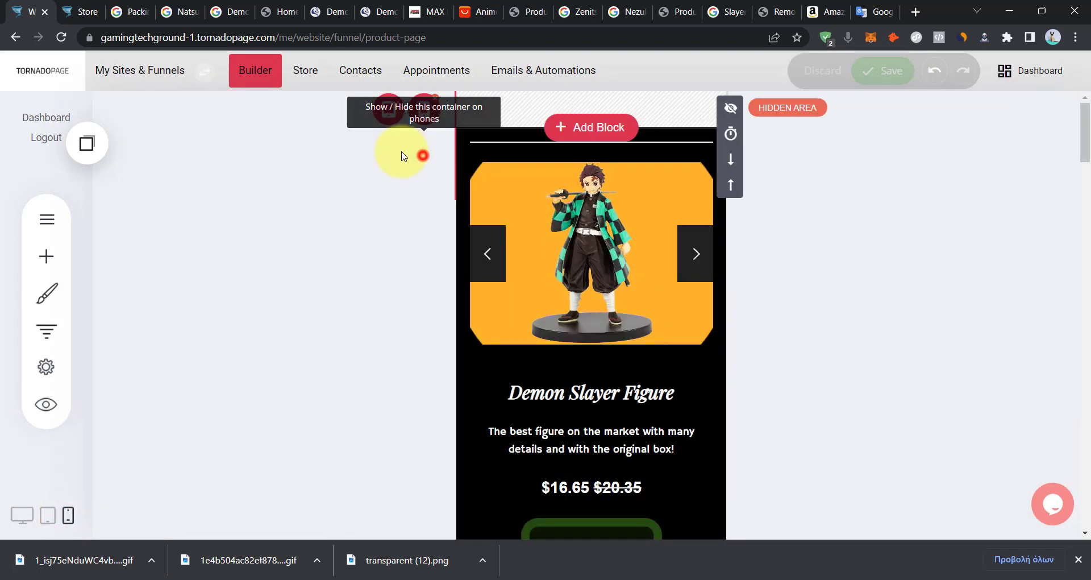
pyautogui.click(389, 112)
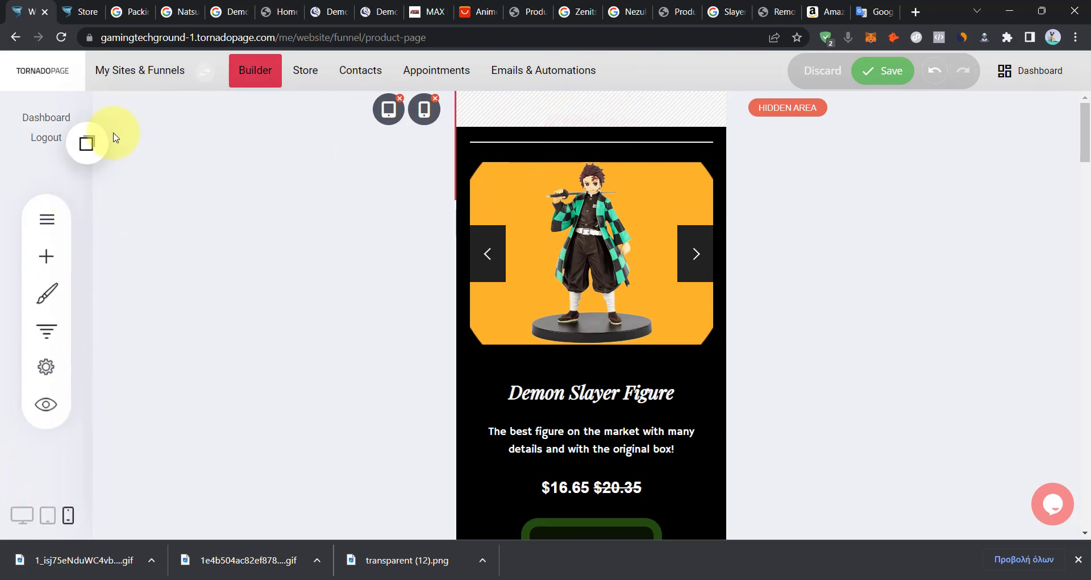
# Paste the copied header block at the top of the phone layout and move its menu icon above the GamingTechGround title.
pyautogui.click(102, 147)
pyautogui.moveTo(121, 280); pyautogui.dragTo(580, 107)
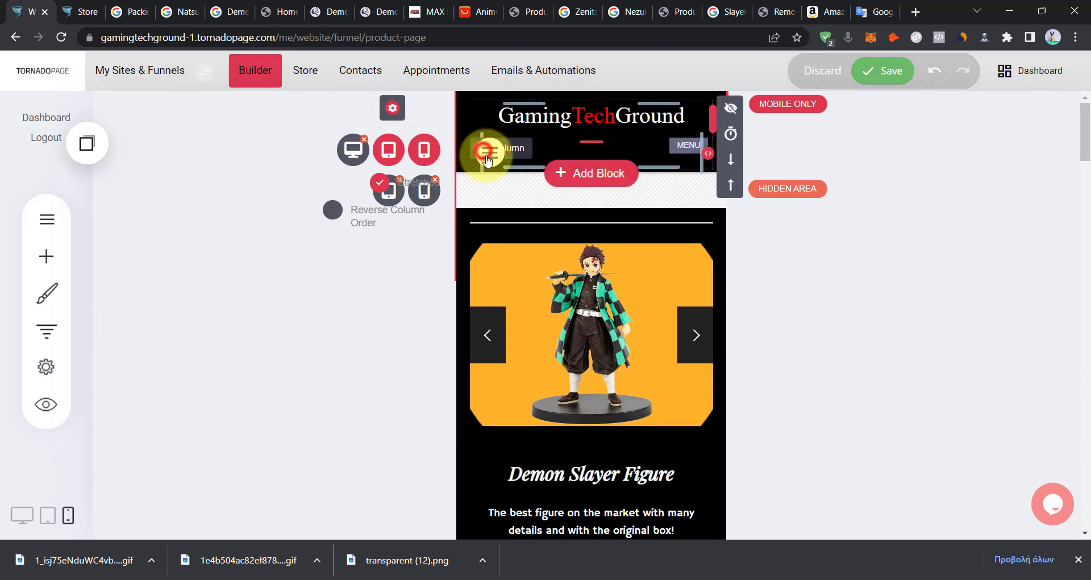
pyautogui.moveTo(495, 153)
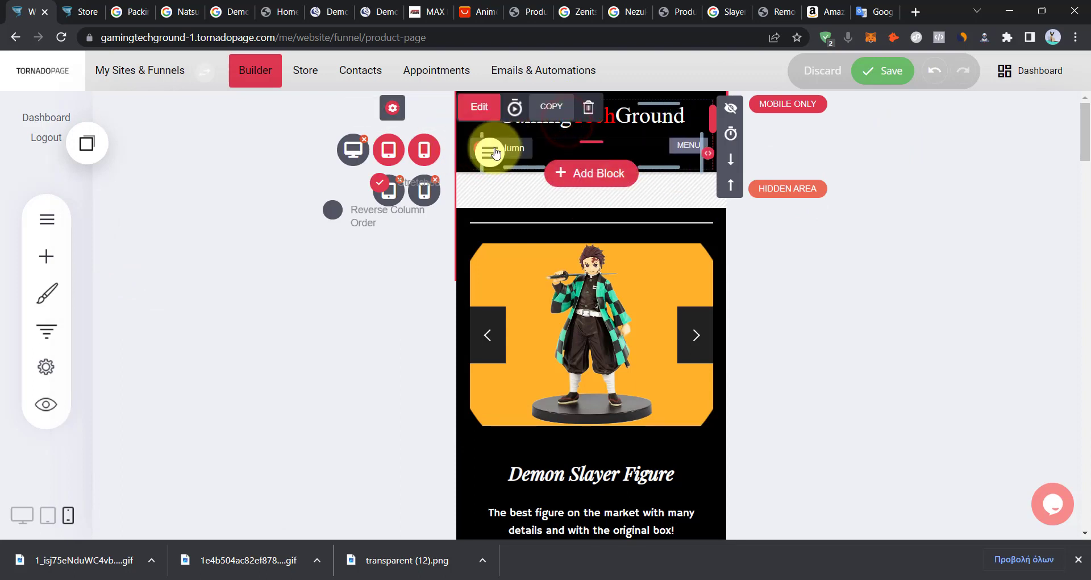
pyautogui.click(632, 138)
pyautogui.click(598, 149)
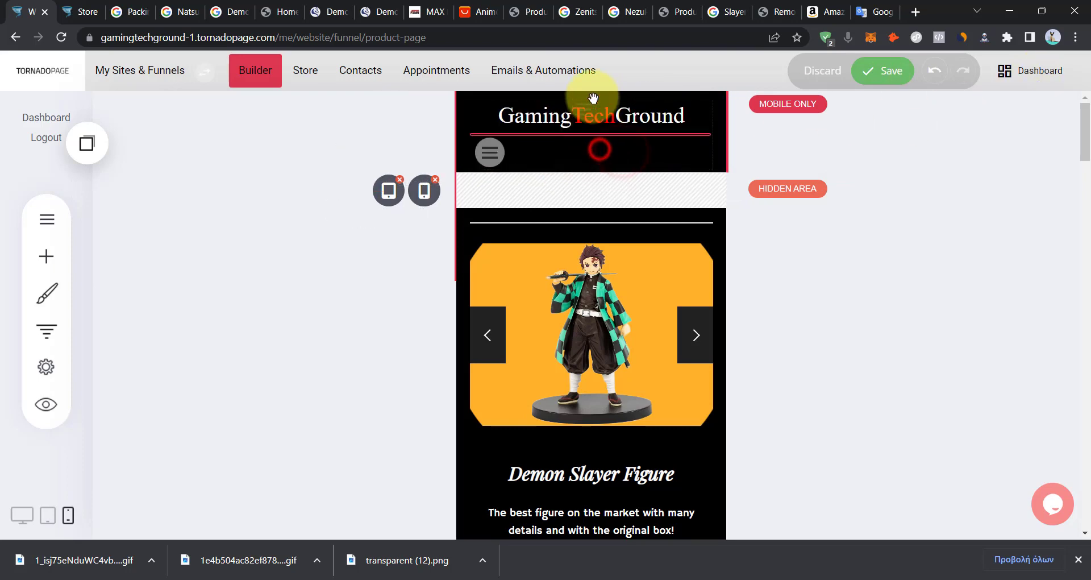
pyautogui.moveTo(625, 148)
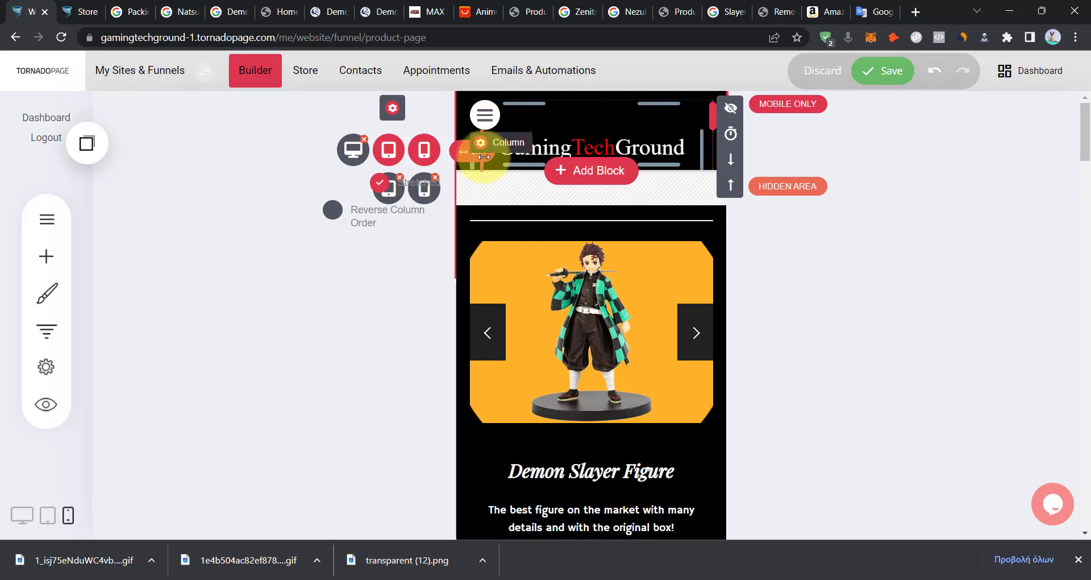
# Look through the phone header's column settings and try to move the GamingTechGround title up beside the menu icon.
pyautogui.click(503, 147)
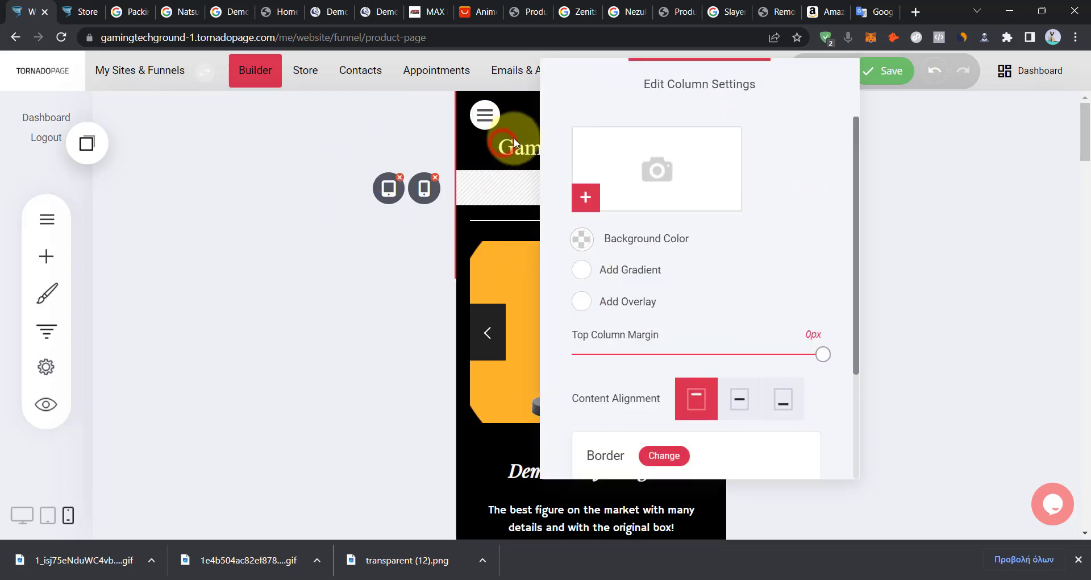
pyautogui.click(878, 266)
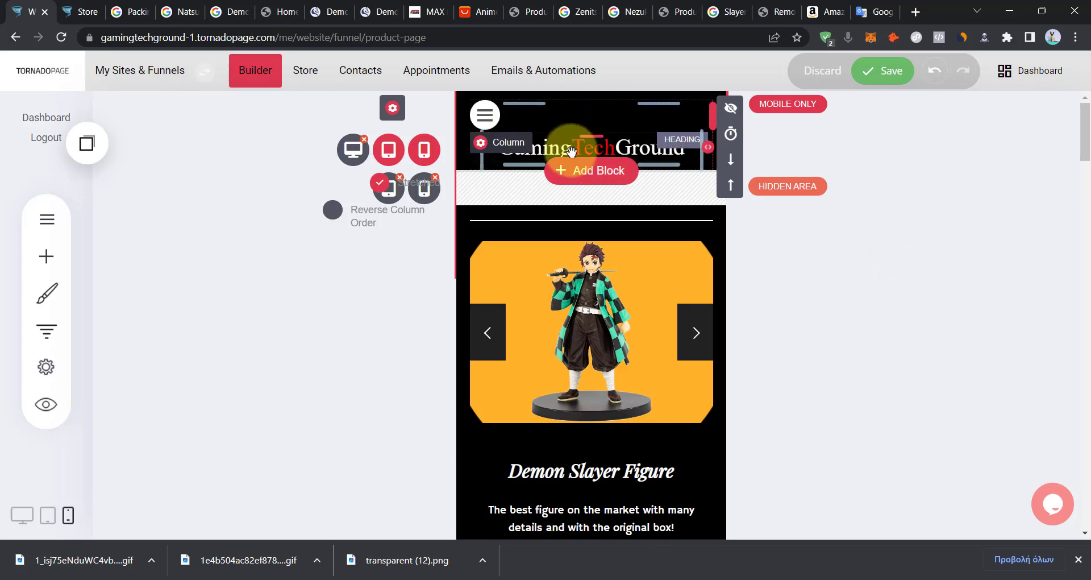
pyautogui.moveTo(571, 150); pyautogui.dragTo(645, 122)
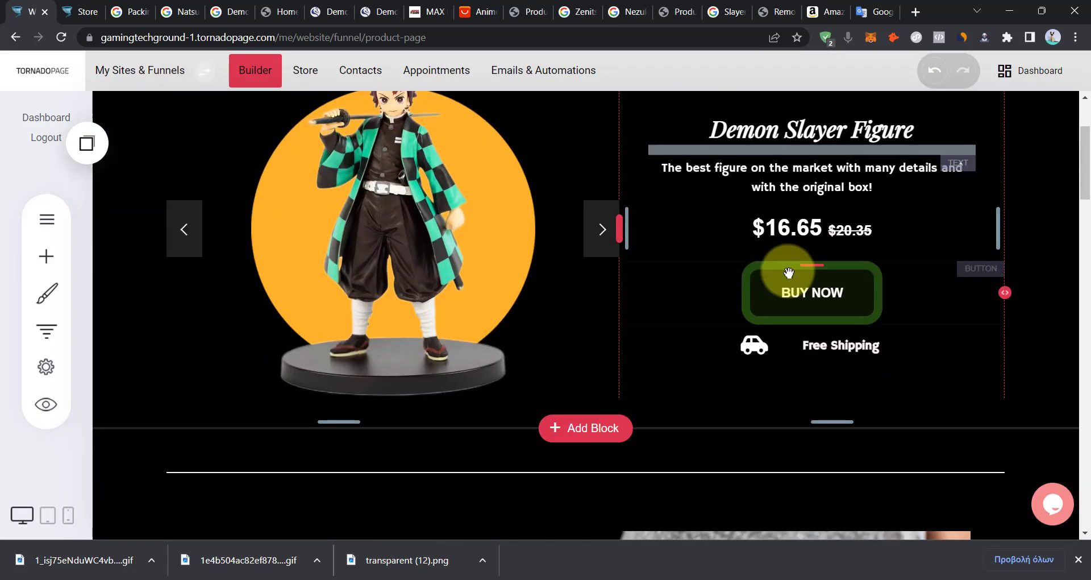
# In desktop view, try Fade In From The Right on the Demon Slayer image gallery and set its animation to Fade In From The Left.
pyautogui.scroll(3, 902, 282)
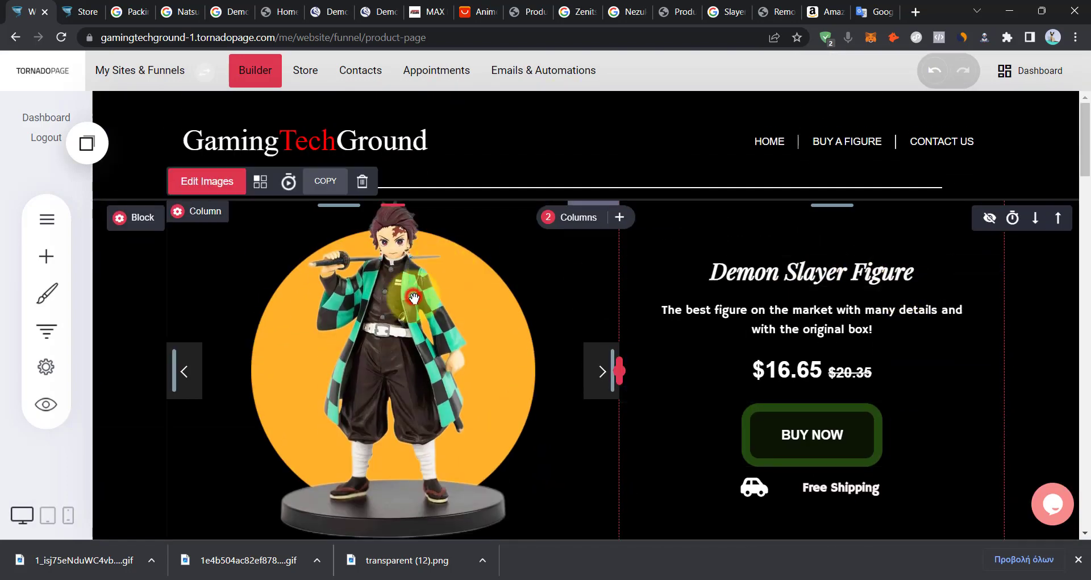
pyautogui.click(288, 182)
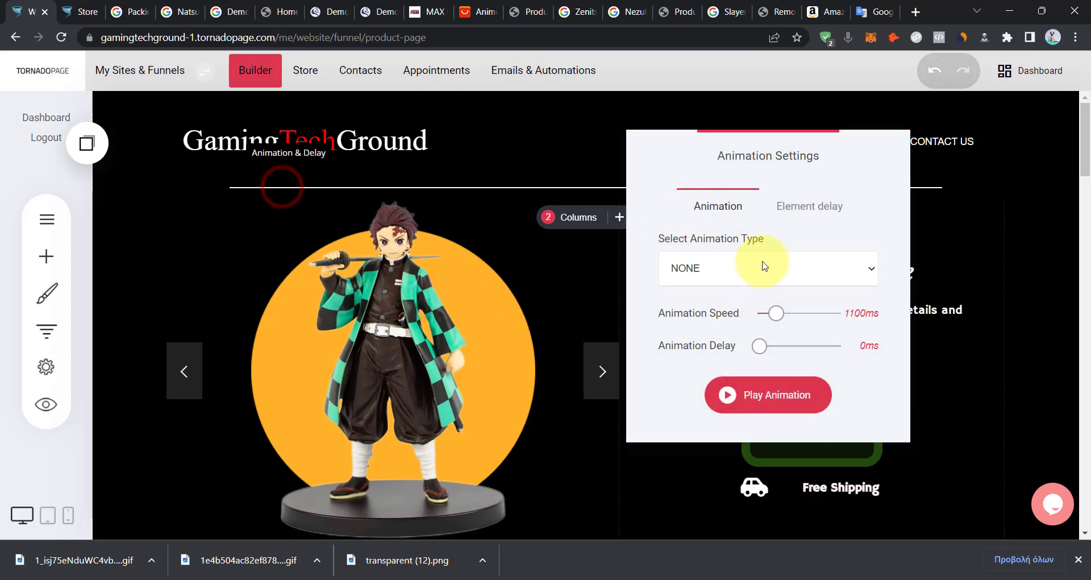
pyautogui.click(764, 270)
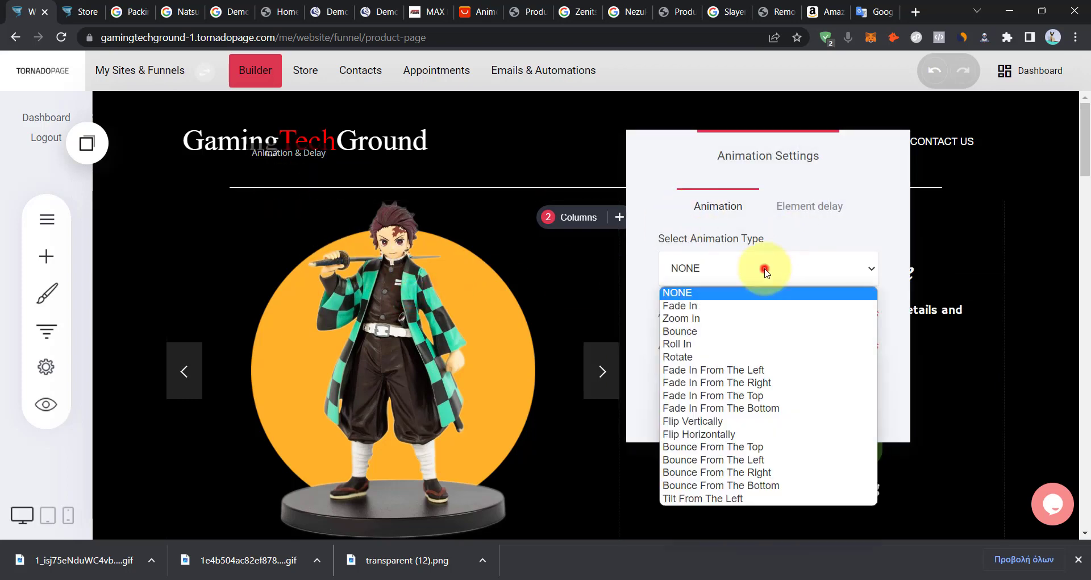
pyautogui.click(785, 390)
pyautogui.click(783, 391)
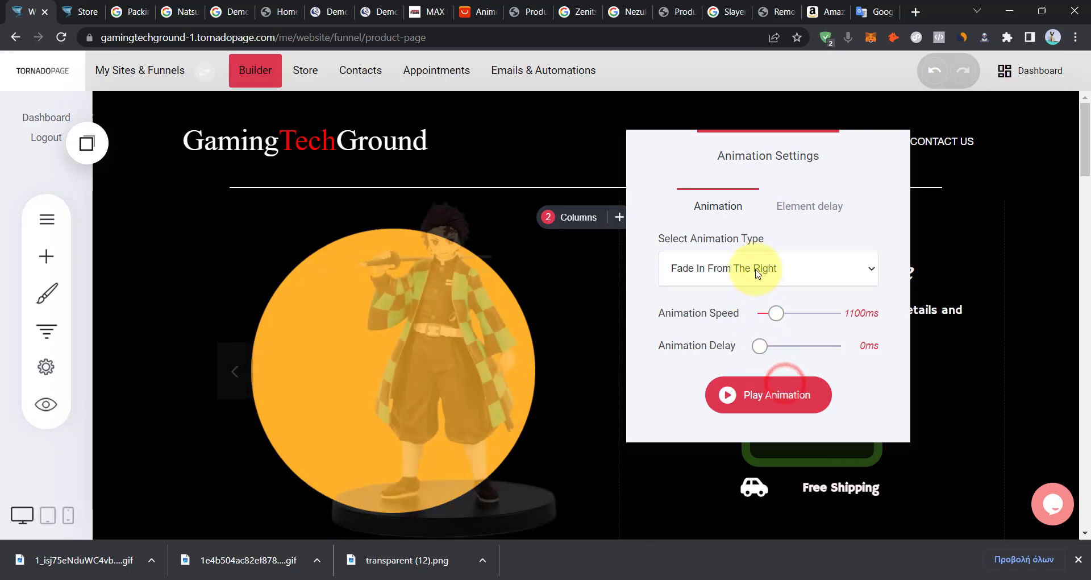
pyautogui.click(756, 267)
pyautogui.click(750, 372)
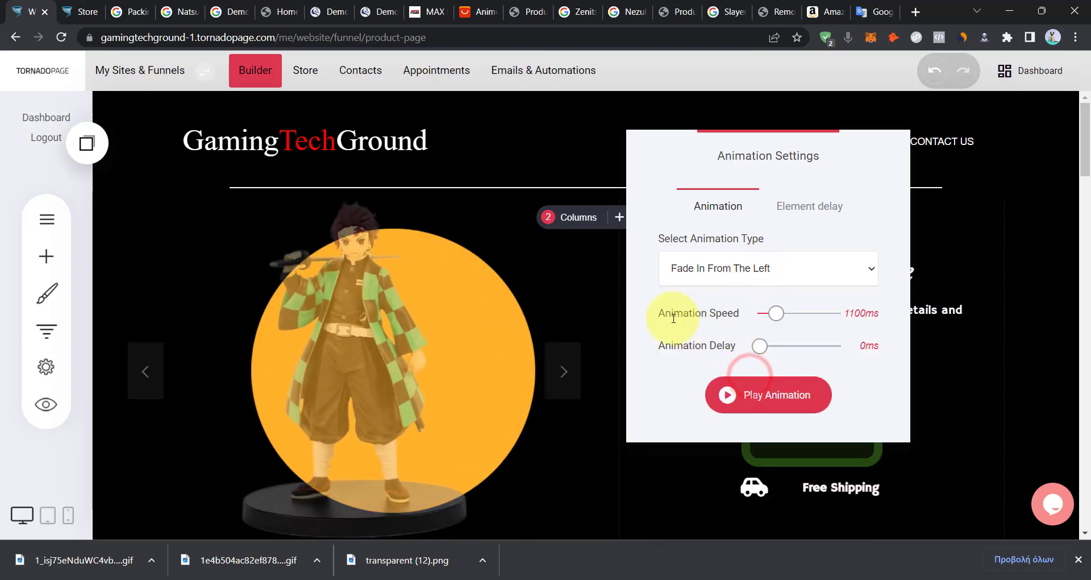
pyautogui.click(936, 330)
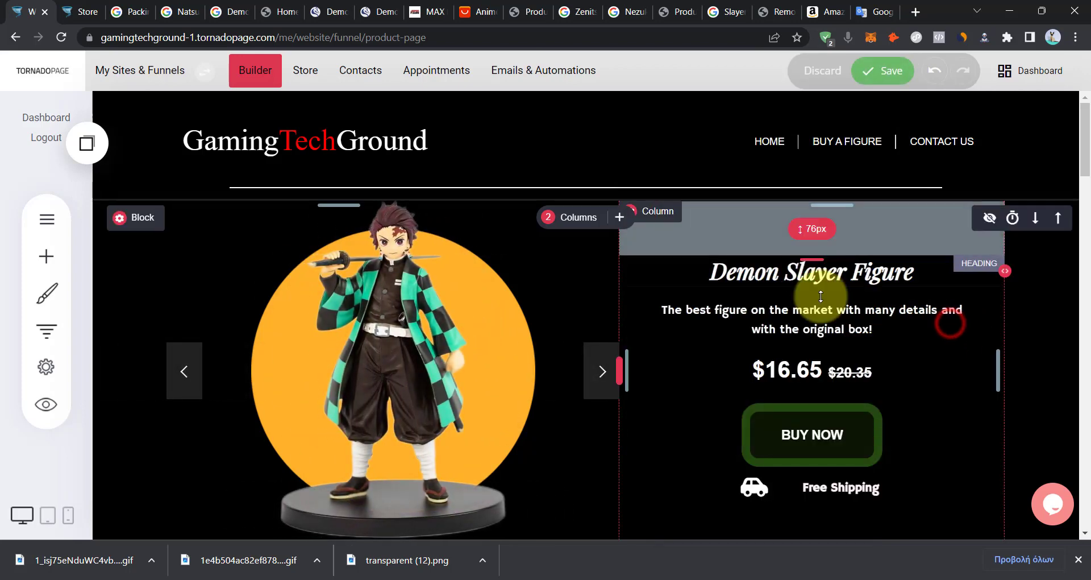
# Set the animation of the Demon Slayer Figure heading to Fade In From The Right.
pyautogui.click(648, 212)
pyautogui.click(626, 263)
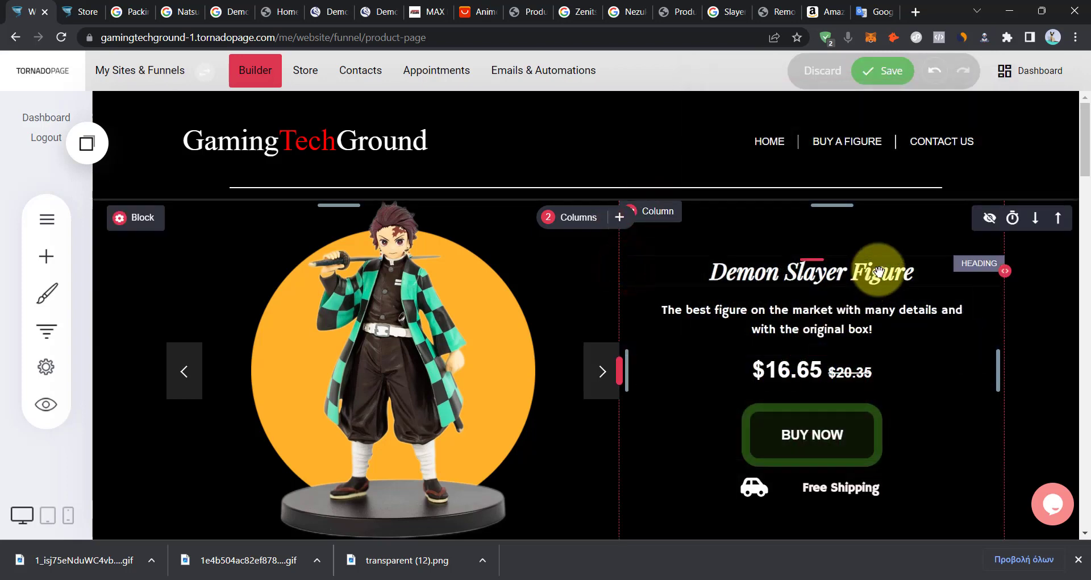
pyautogui.click(879, 271)
pyautogui.click(669, 234)
pyautogui.click(475, 322)
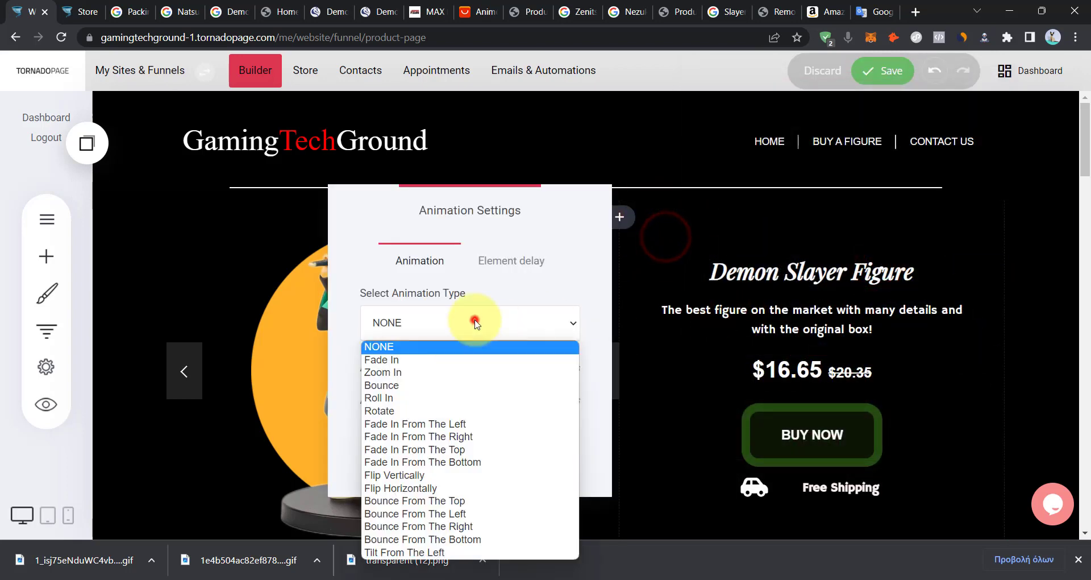
pyautogui.click(462, 436)
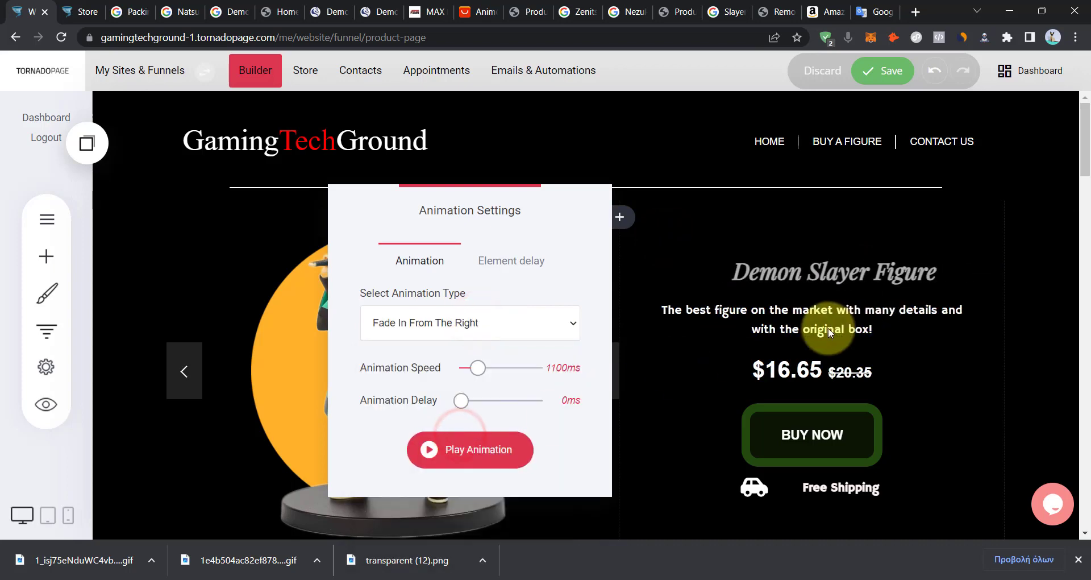
# Apply the Fade In From The Right animation to the description text under the Demon Slayer Figure heading.
pyautogui.click(813, 327)
pyautogui.click(707, 284)
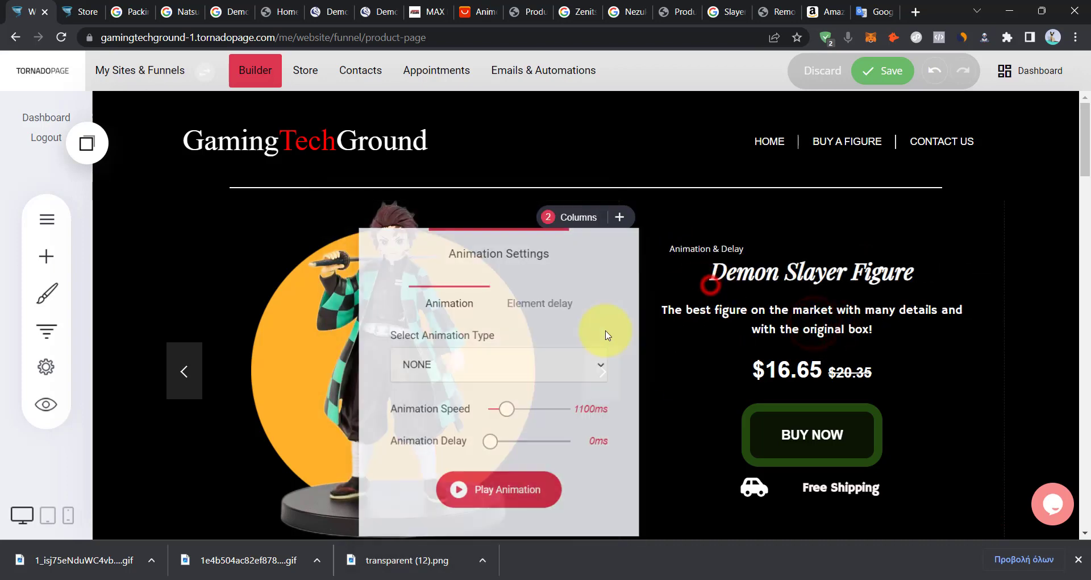
pyautogui.click(483, 376)
pyautogui.click(497, 226)
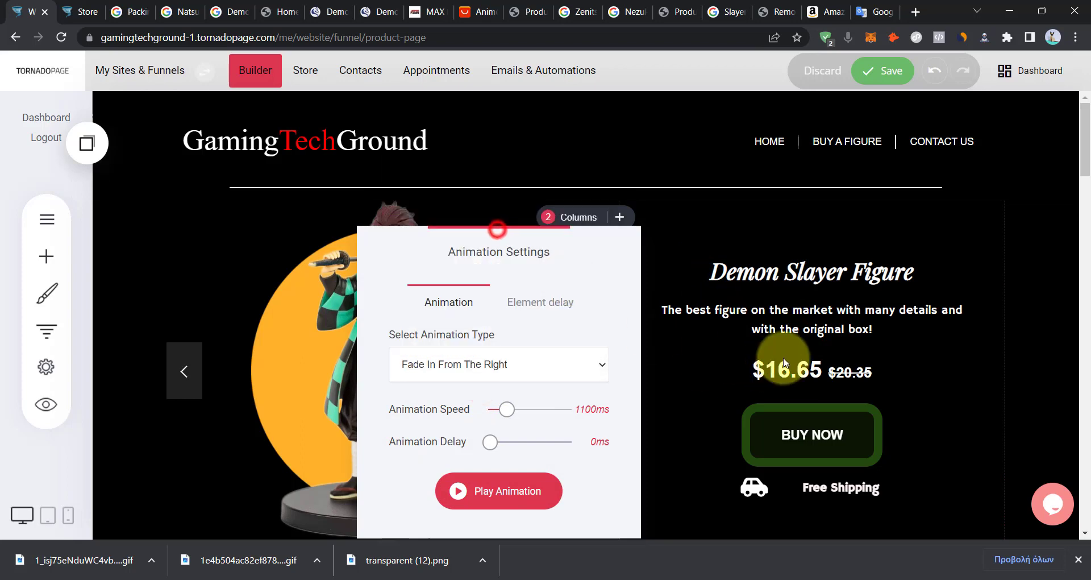
pyautogui.click(725, 367)
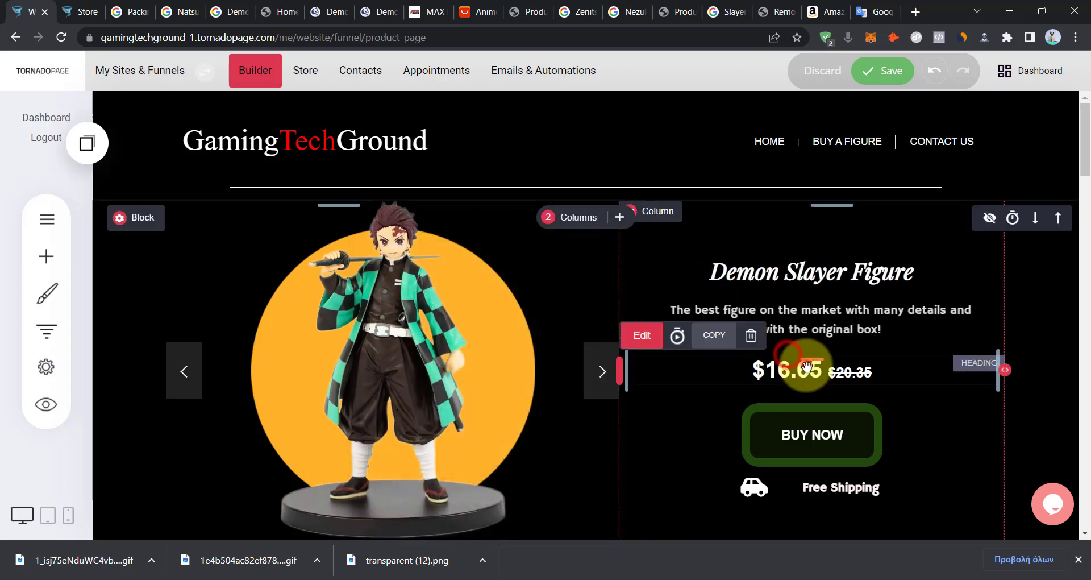
# Give the price heading beneath the product description the Fade In From The Right animation.
pyautogui.click(633, 335)
pyautogui.click(916, 416)
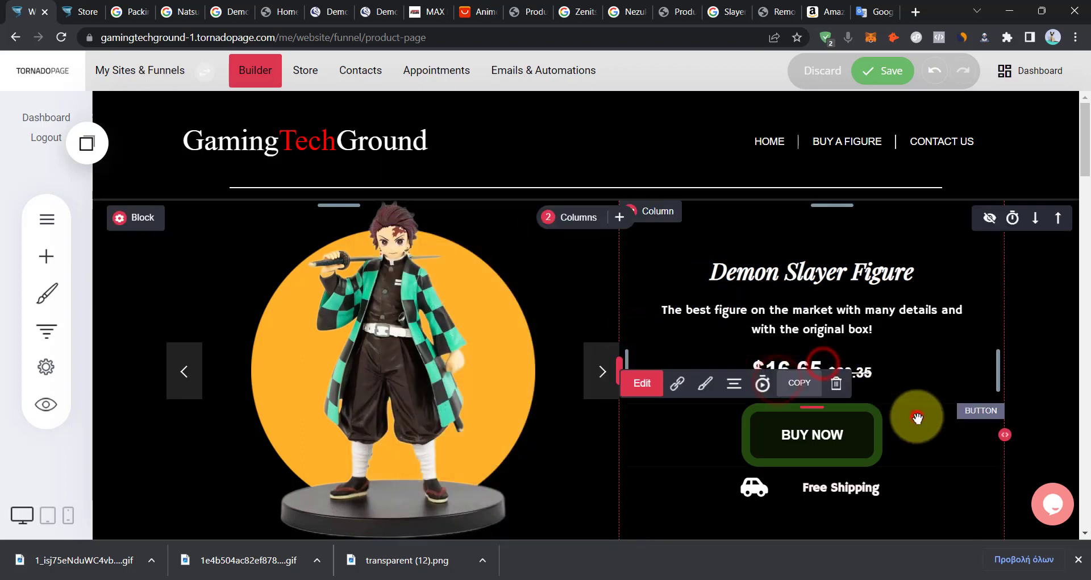
pyautogui.click(897, 367)
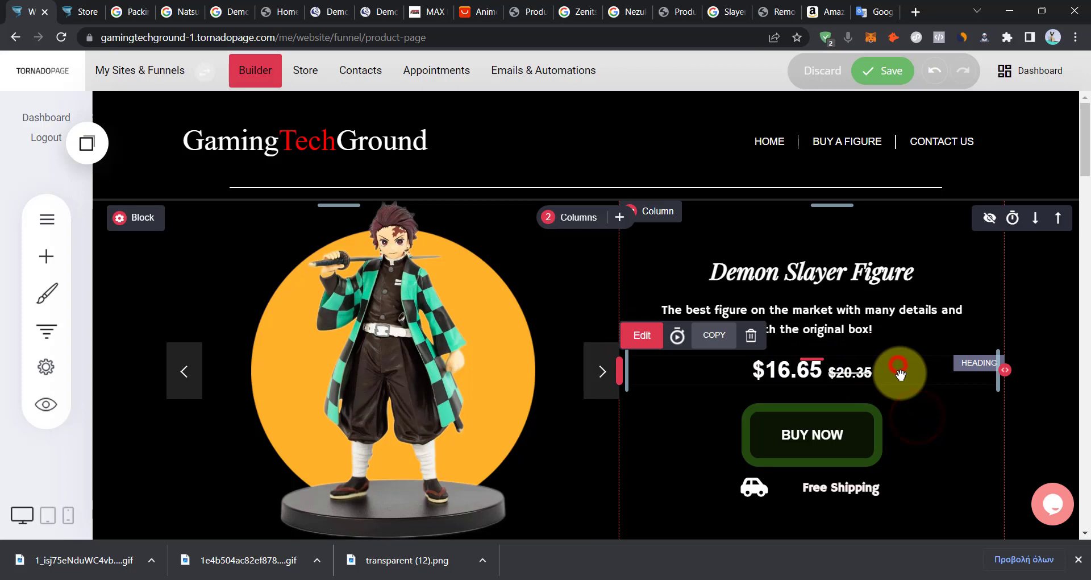
pyautogui.click(679, 340)
pyautogui.click(470, 323)
pyautogui.click(480, 440)
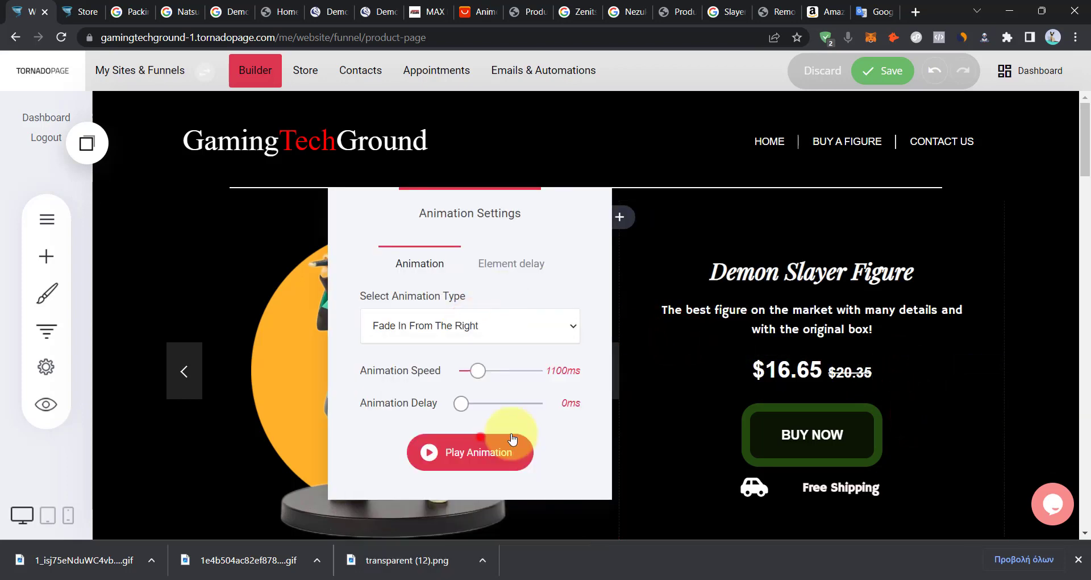
# Set the BUY NOW button's animation type to Fade In From The Right.
pyautogui.click(789, 431)
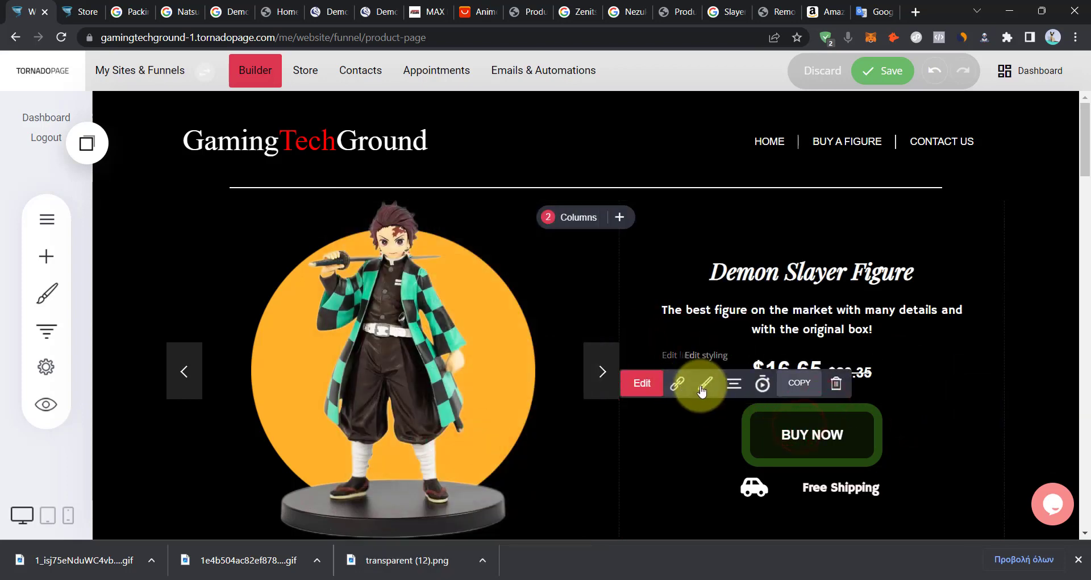
pyautogui.click(763, 385)
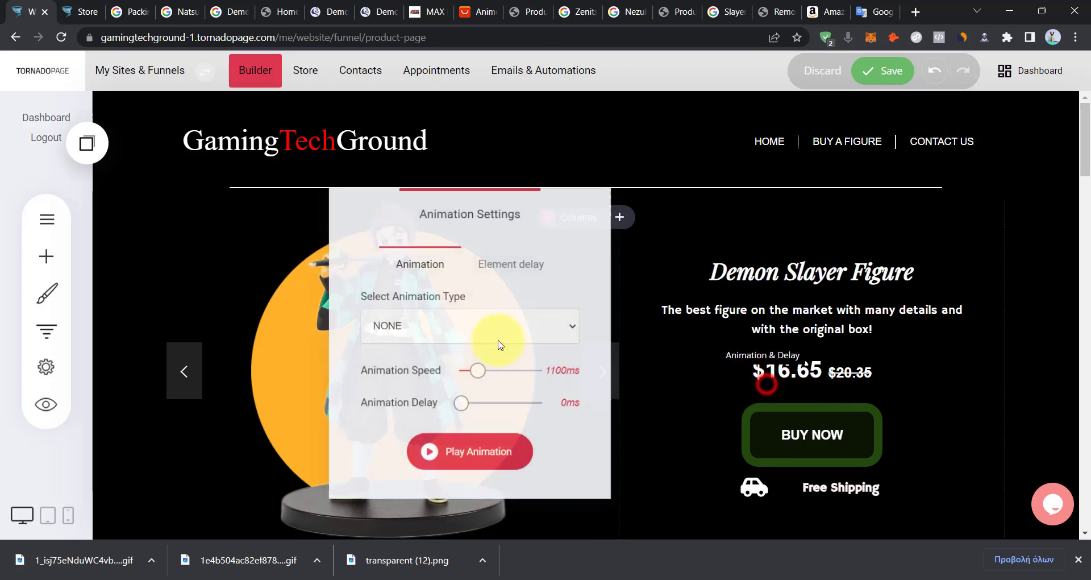
pyautogui.click(466, 329)
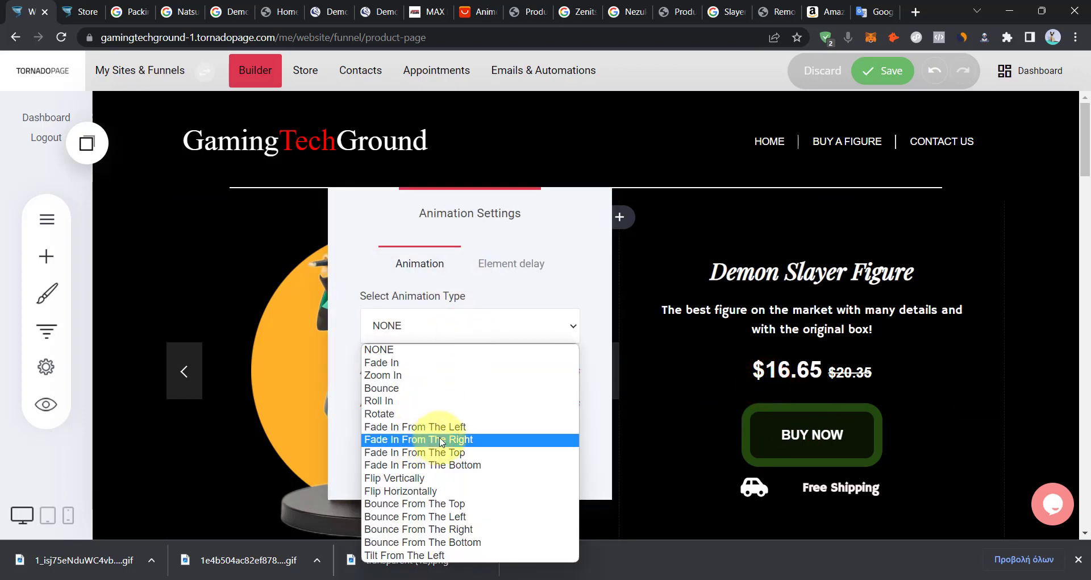
pyautogui.click(442, 439)
pyautogui.click(743, 438)
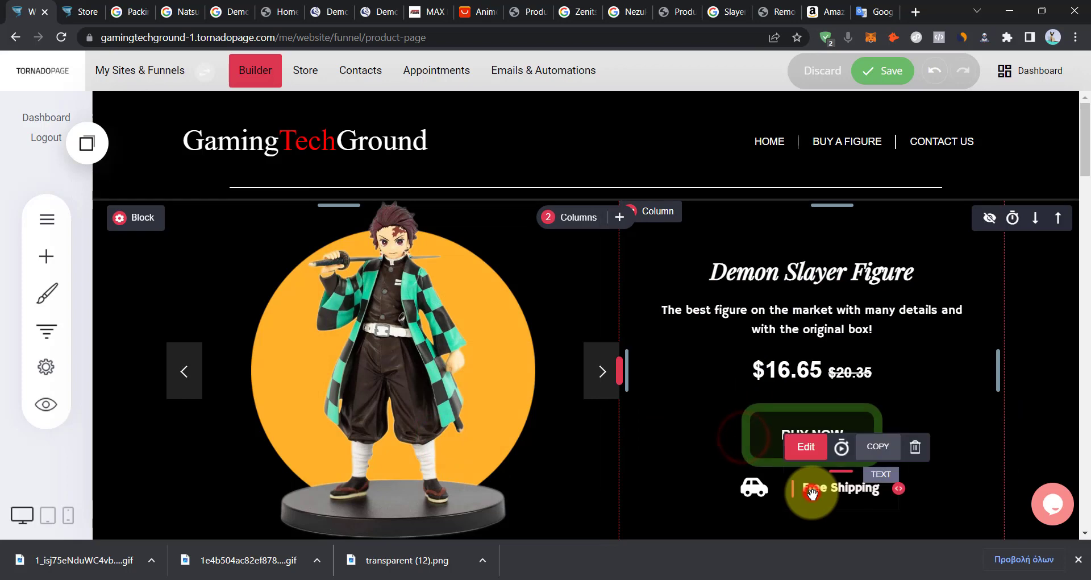
# Animate the Free Shipping text with Fade In From The Right.
pyautogui.click(812, 492)
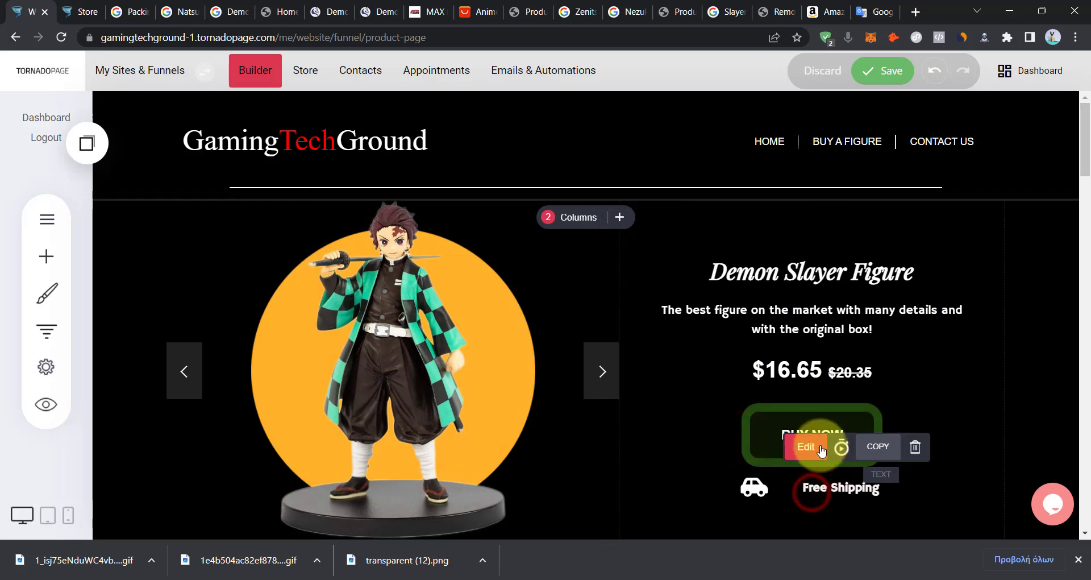
pyautogui.click(700, 499)
pyautogui.click(841, 448)
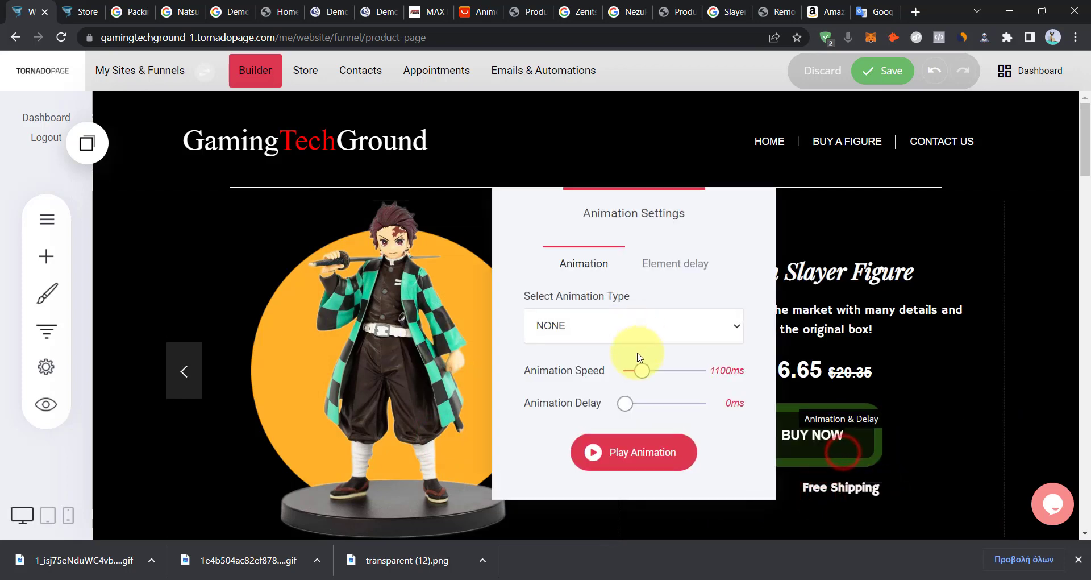
pyautogui.click(619, 318)
pyautogui.click(577, 439)
pyautogui.click(919, 402)
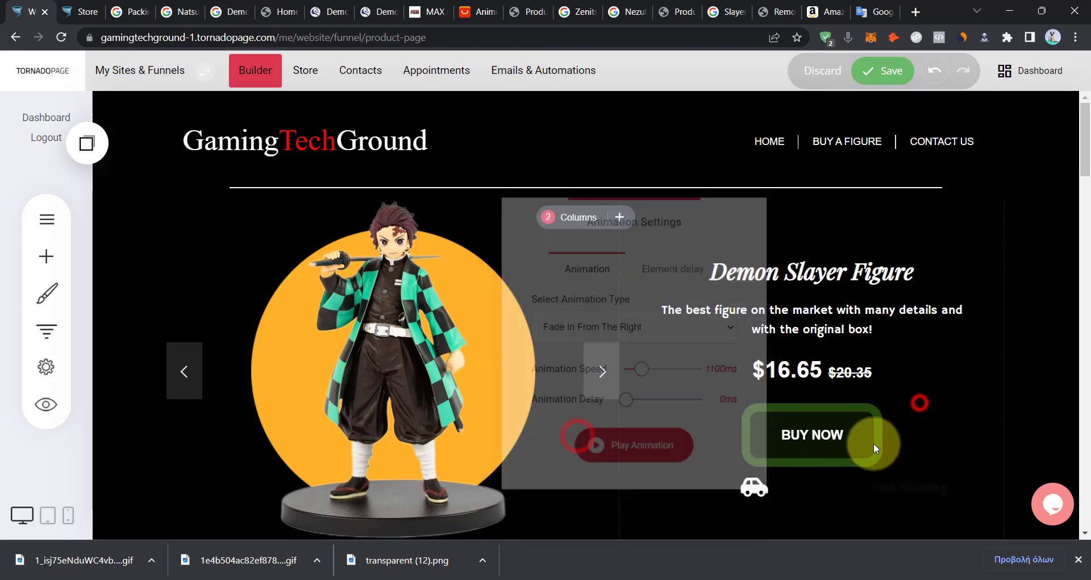
# Add the Fade In From The Right animation to the car icon beside the Free Shipping text.
pyautogui.click(754, 497)
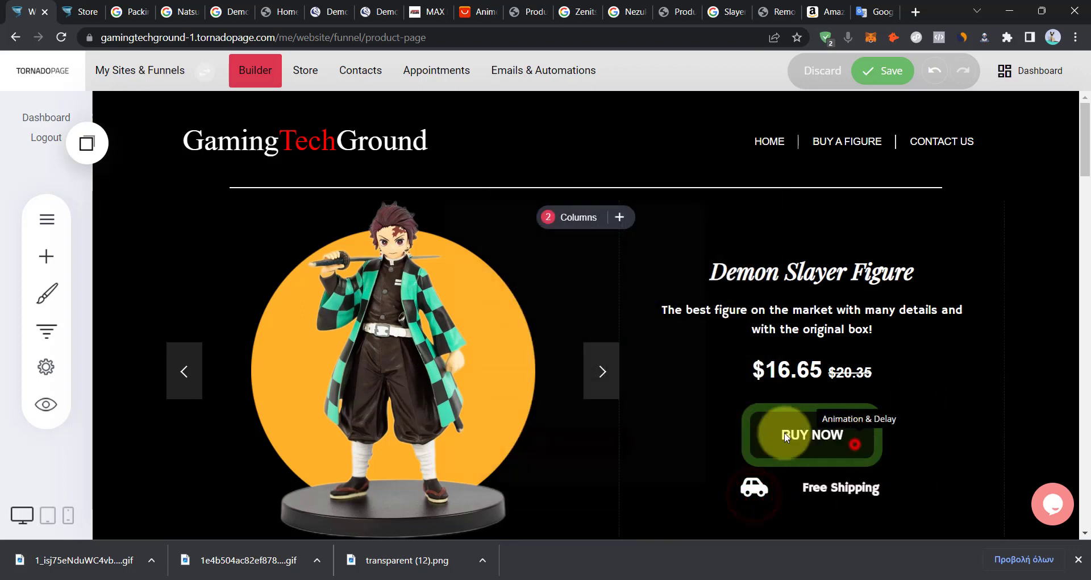
pyautogui.click(846, 445)
pyautogui.click(606, 329)
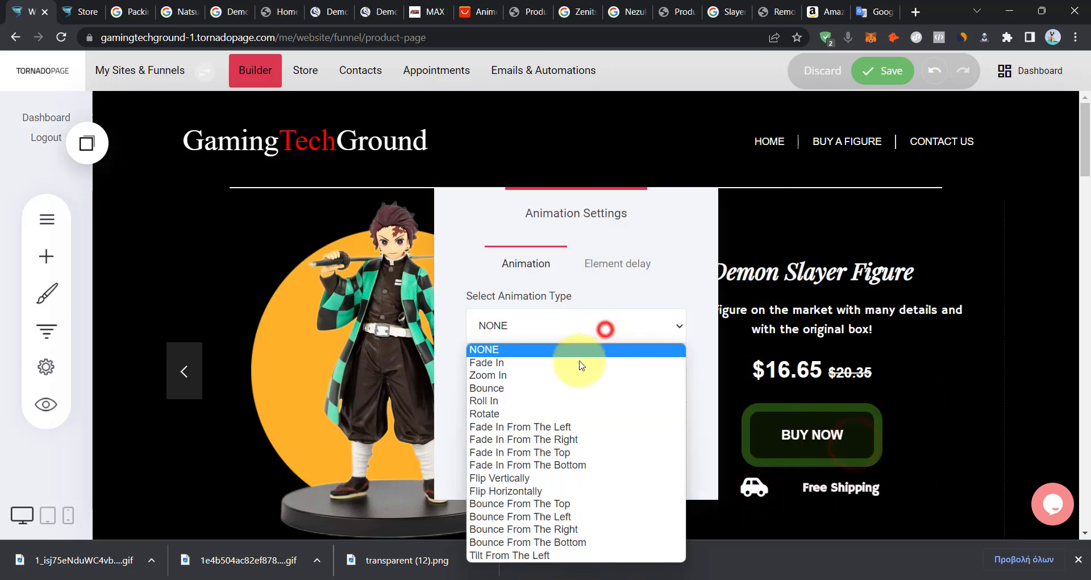
pyautogui.click(564, 441)
pyautogui.click(907, 334)
# Save the product page and reload the store's preview to check the new animations.
pyautogui.click(786, 128)
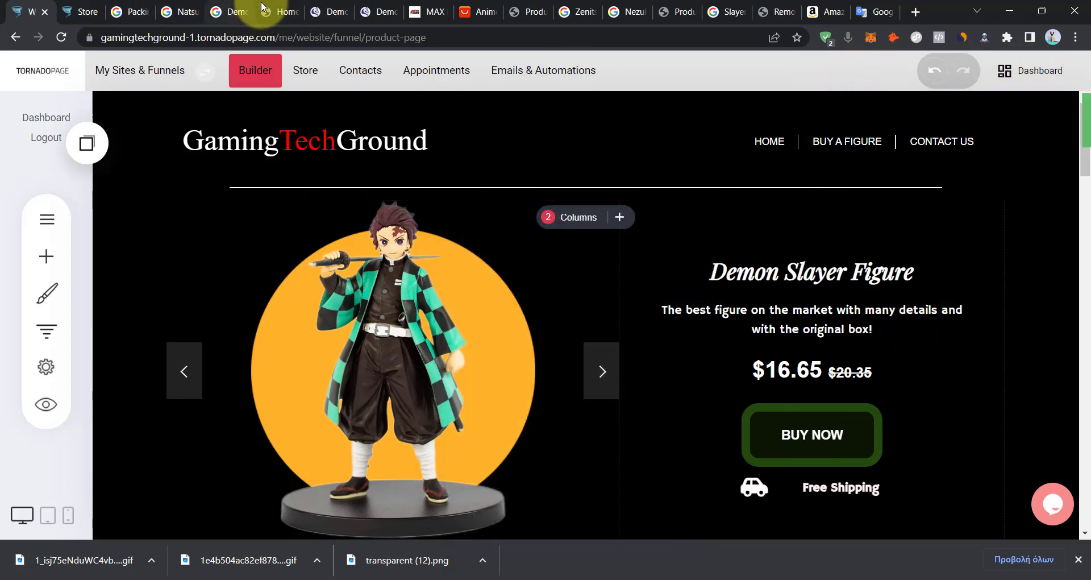
pyautogui.click(262, 12)
pyautogui.click(61, 37)
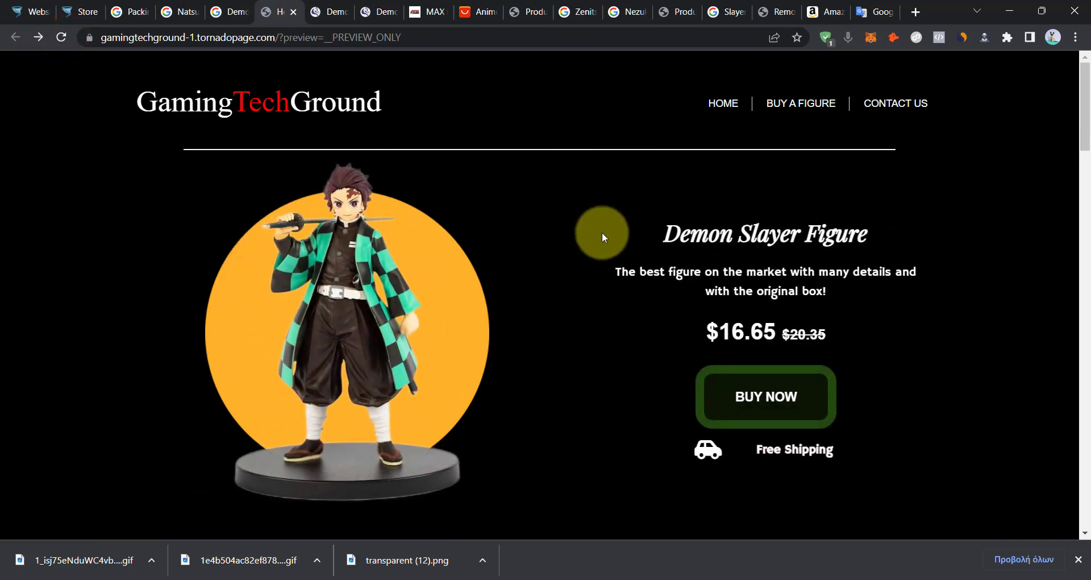
# Back in the builder, set the figure image beside the "Who we are?" text to the Roll In animation.
pyautogui.hotkey('ctrl', '1')
pyautogui.scroll(-15, 621, 243)
pyautogui.scroll(4, 589, 236)
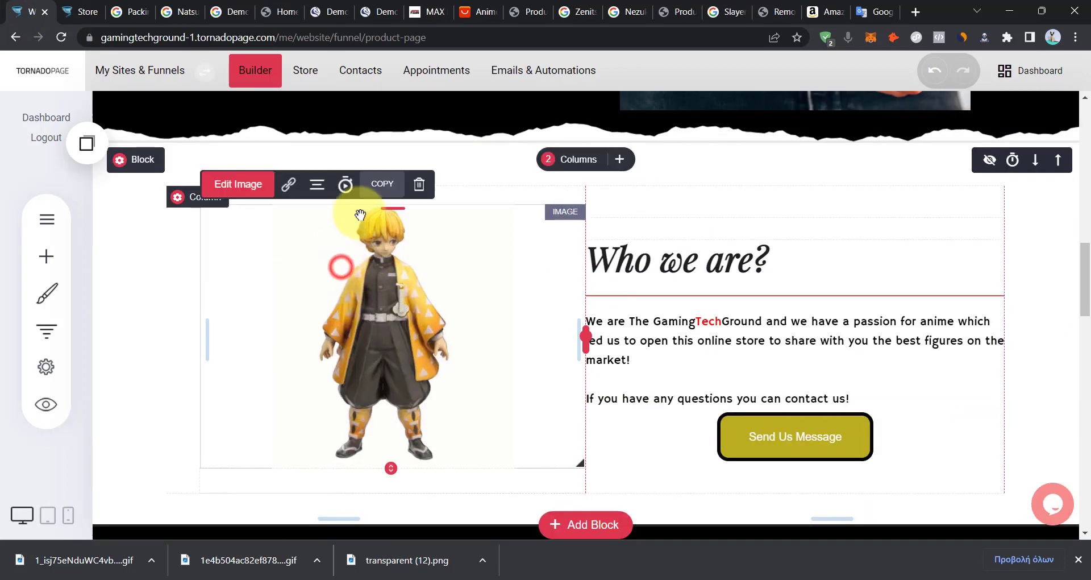
pyautogui.click(346, 184)
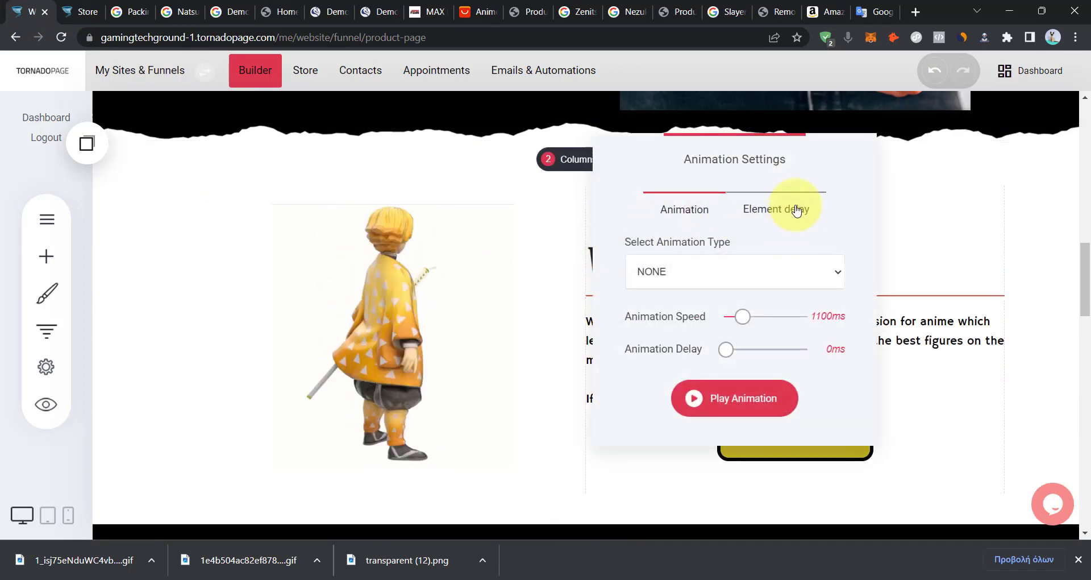
pyautogui.click(762, 265)
pyautogui.click(727, 347)
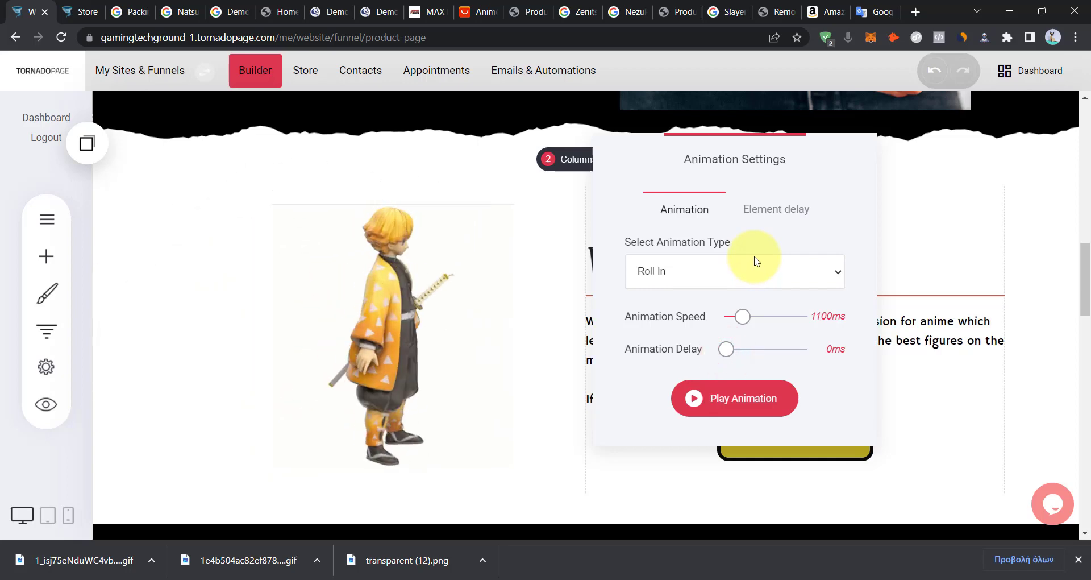
pyautogui.click(976, 340)
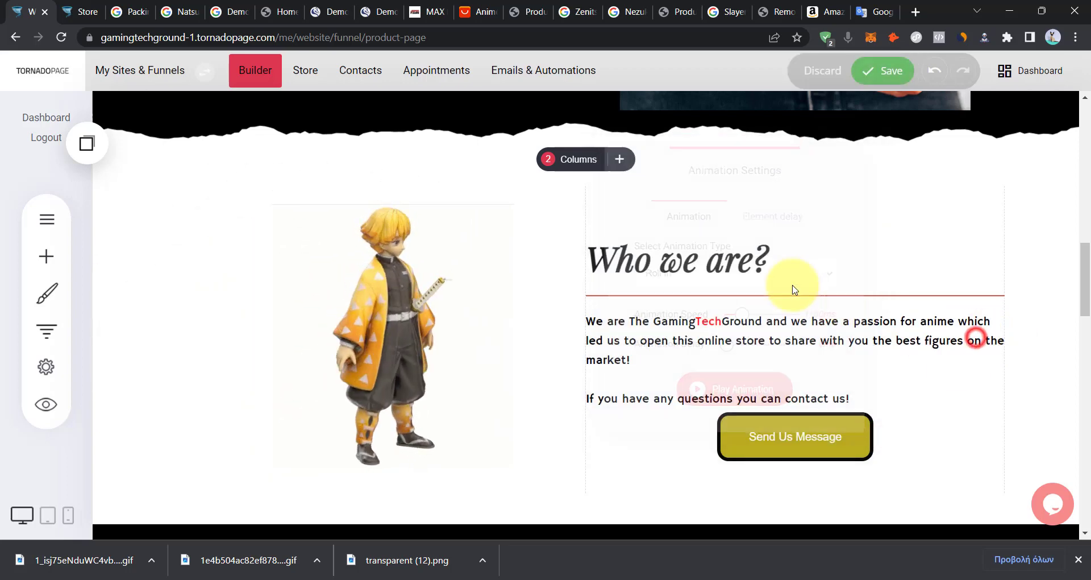
# Try Fade In From The Left on the "Who we are?" heading and set its animation to Flip Vertically.
pyautogui.click(692, 266)
pyautogui.click(617, 225)
pyautogui.click(689, 318)
pyautogui.click(700, 262)
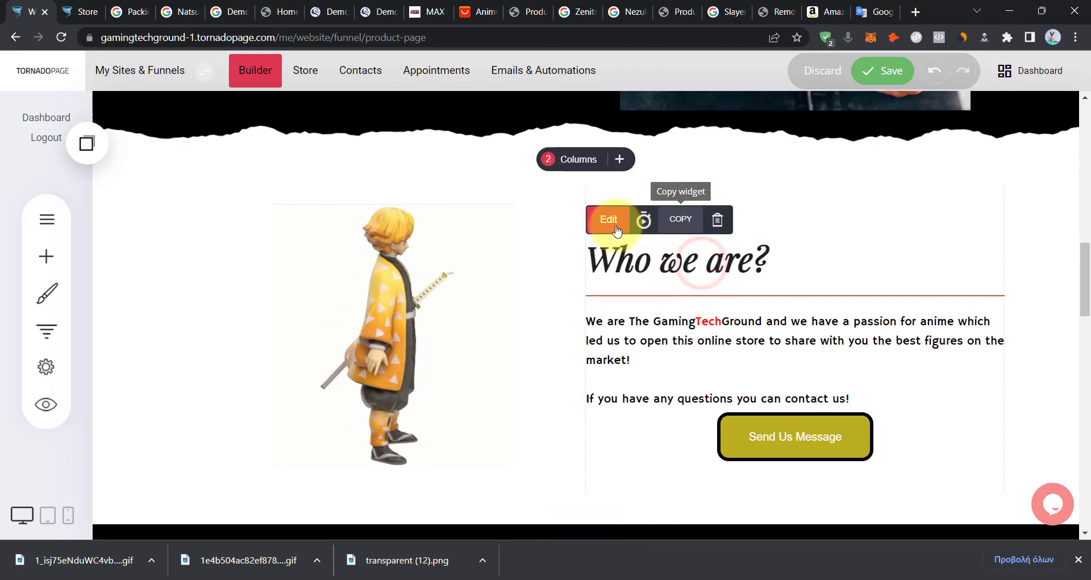
pyautogui.click(640, 221)
pyautogui.click(362, 309)
pyautogui.click(373, 407)
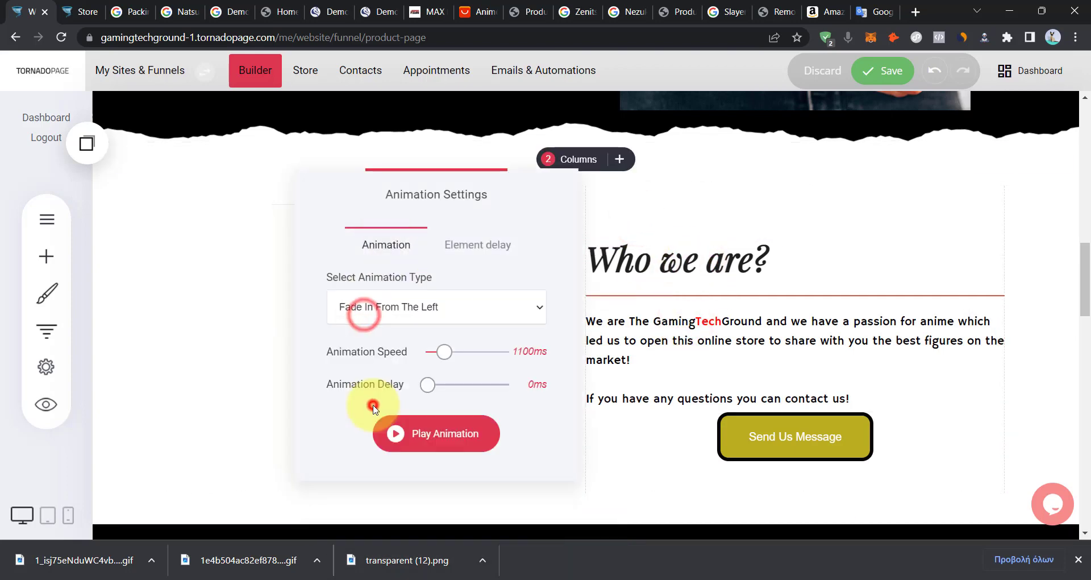
pyautogui.click(450, 313)
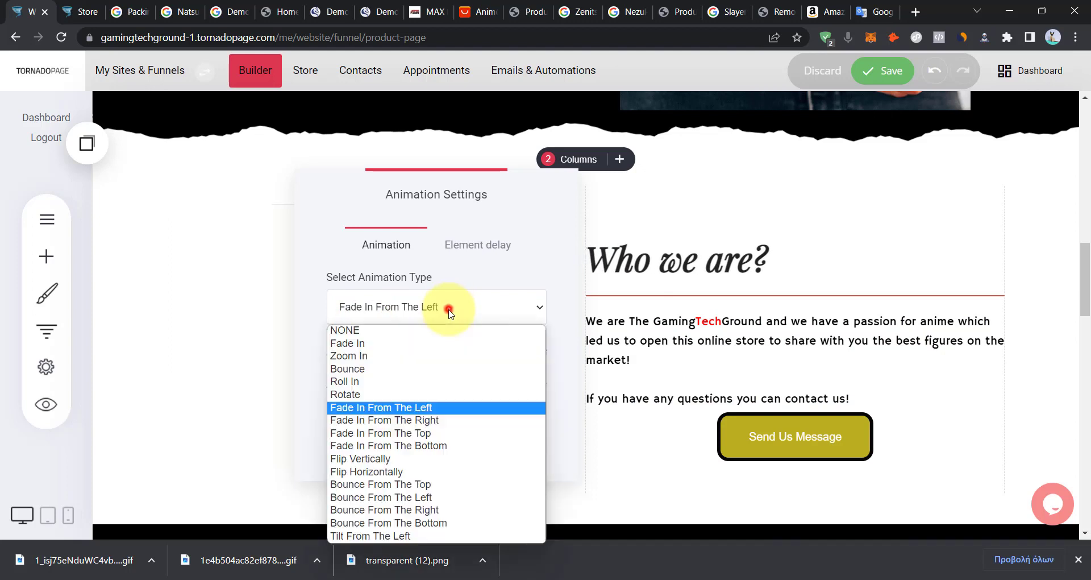
pyautogui.click(417, 459)
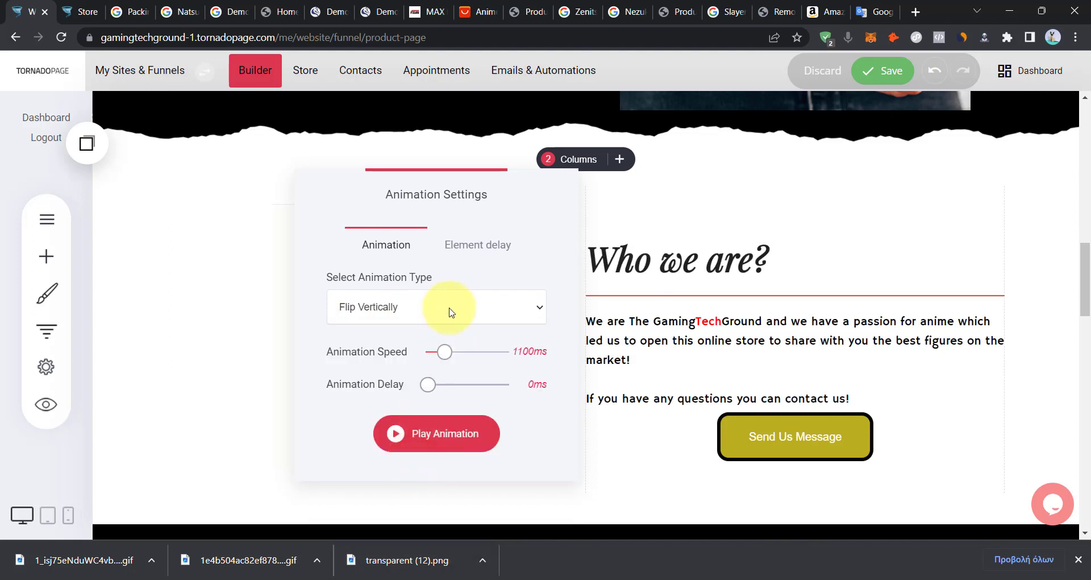
pyautogui.click(798, 394)
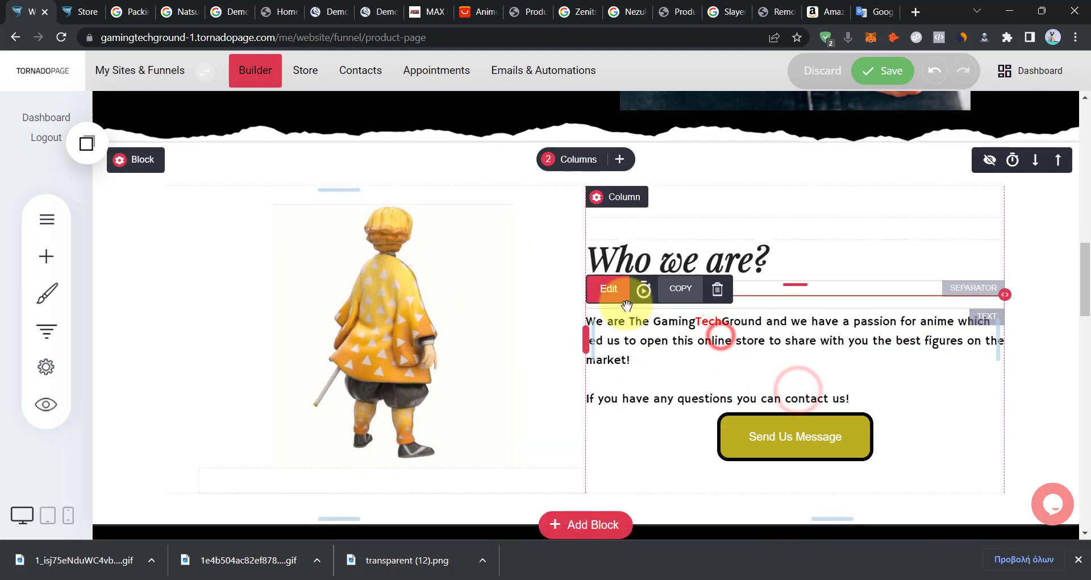
# Set the animation of the paragraph under the "Who we are?" heading to Bounce From The Top.
pyautogui.click(638, 294)
pyautogui.click(434, 377)
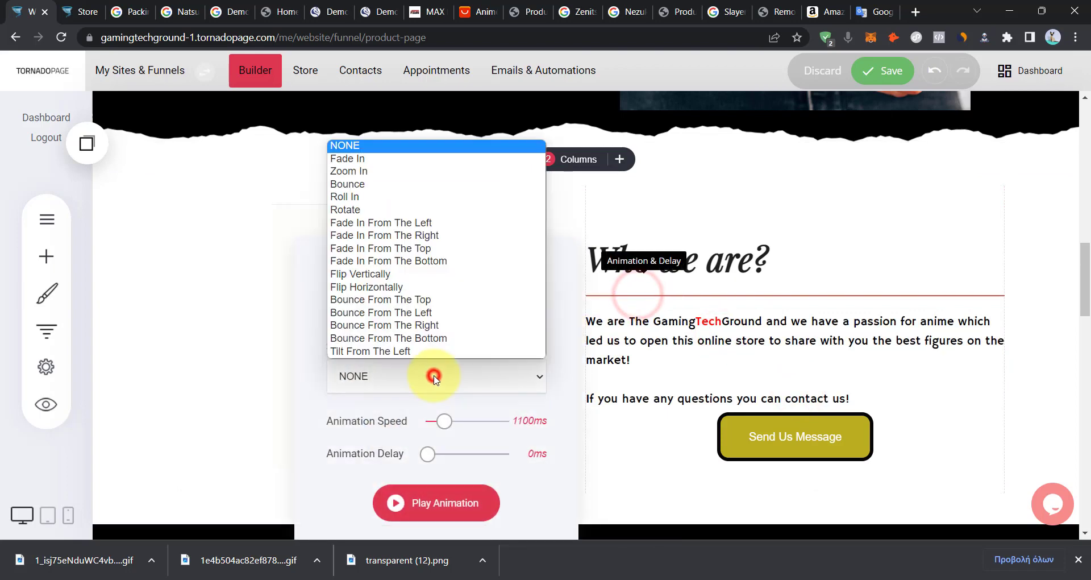
pyautogui.click(415, 300)
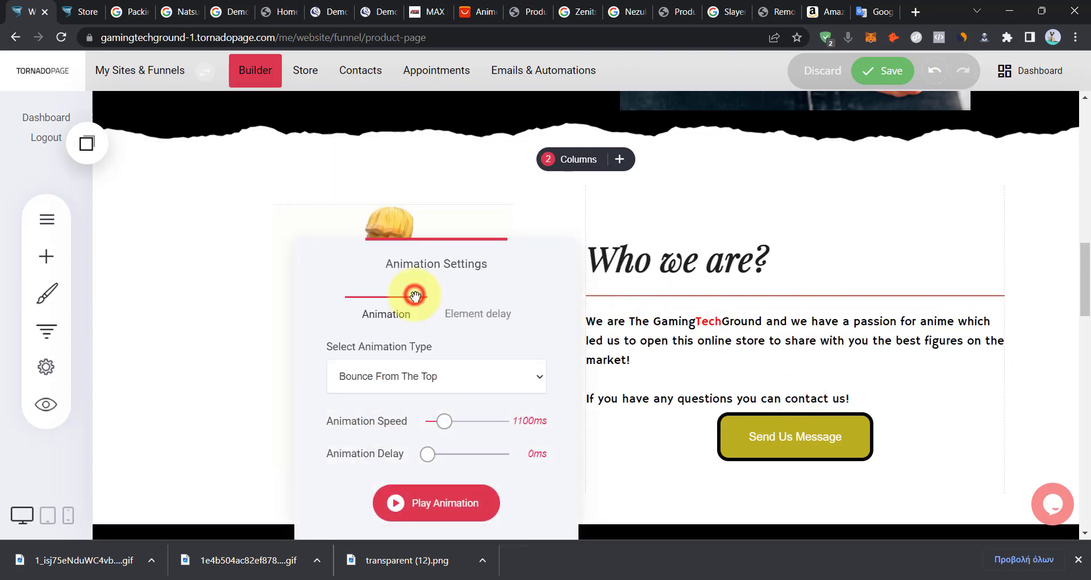
pyautogui.click(451, 390)
pyautogui.click(933, 383)
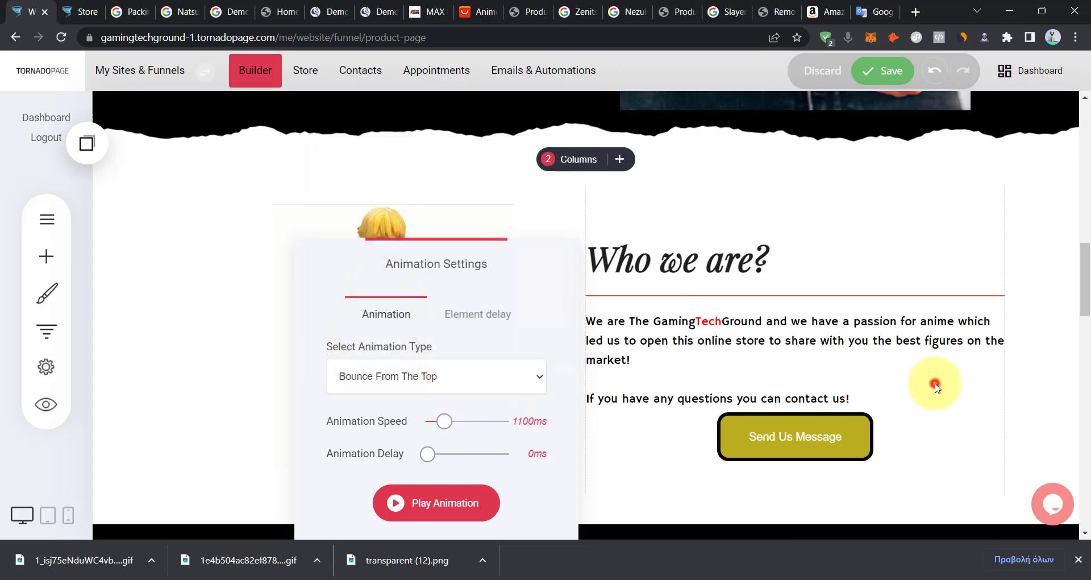
# Set the Send Us Message button's animation to Bounce From The Bottom.
pyautogui.click(803, 438)
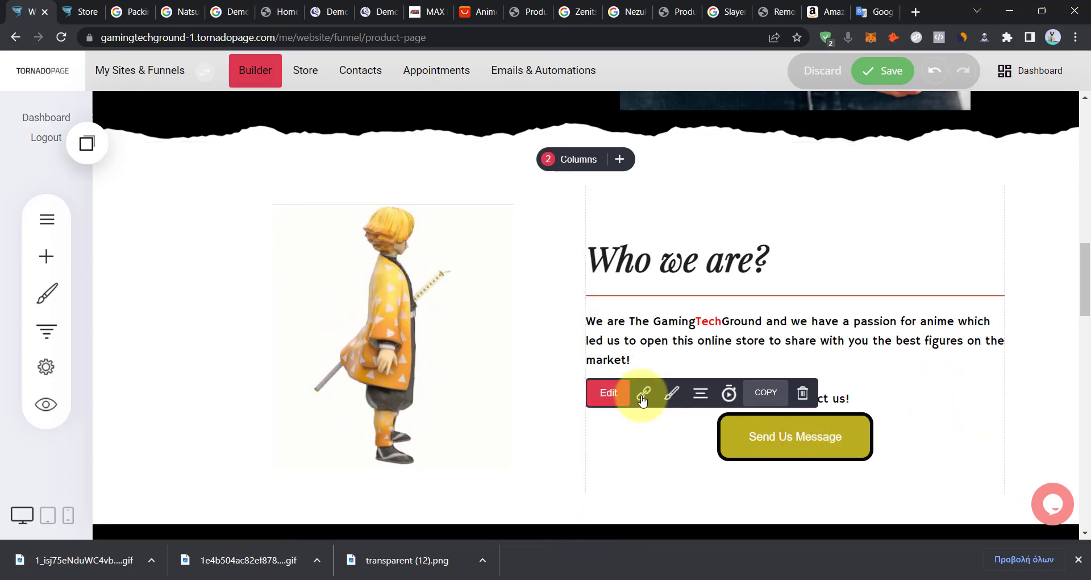
pyautogui.click(730, 393)
pyautogui.click(510, 316)
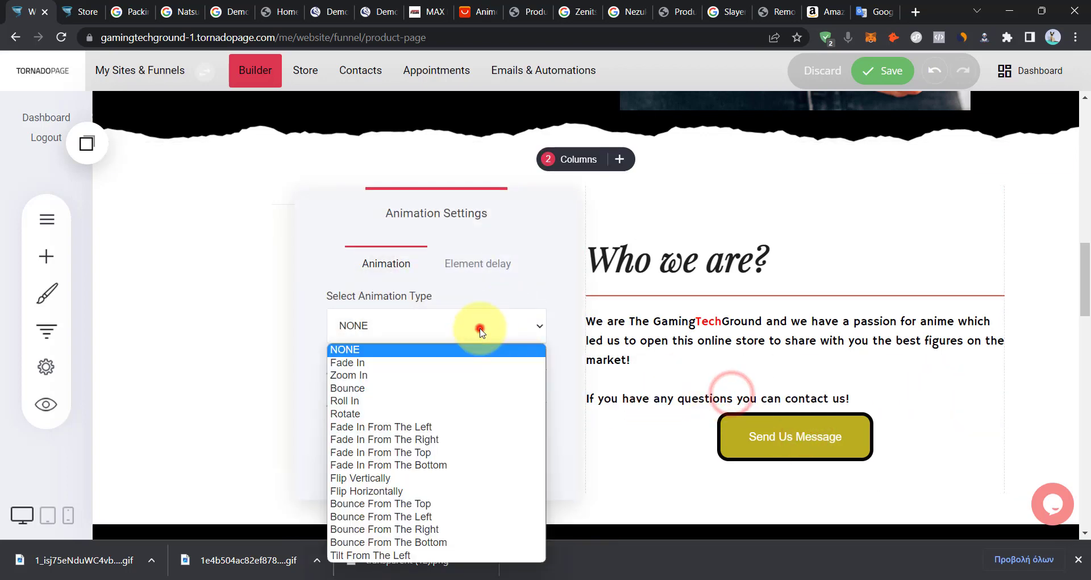
pyautogui.click(456, 542)
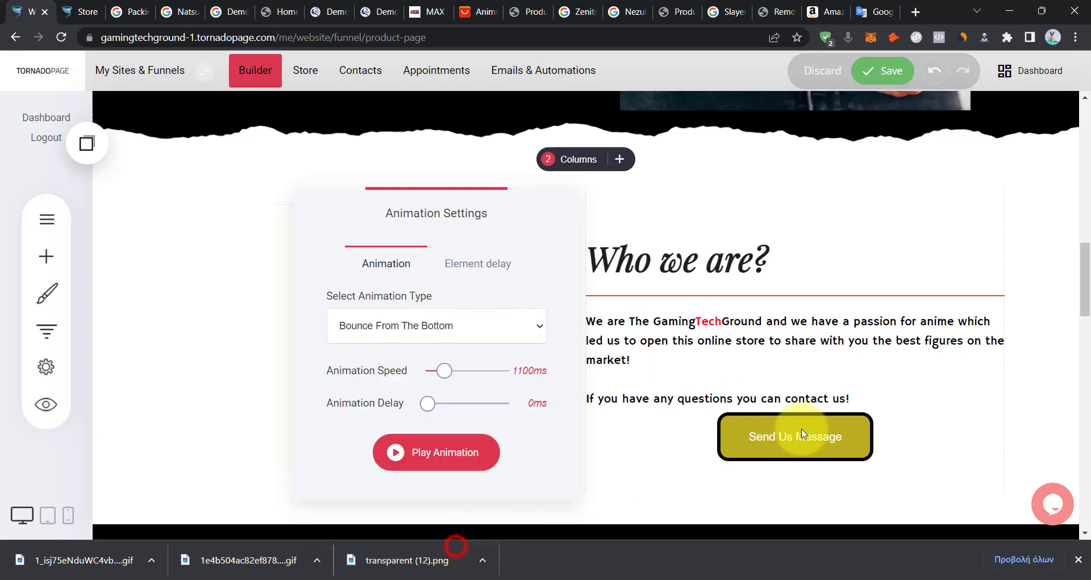
# Try Zoom In and Roll In on the star rating image under 4.8/5, and set its animation to Rotate.
pyautogui.click(908, 378)
pyautogui.scroll(-6, 908, 378)
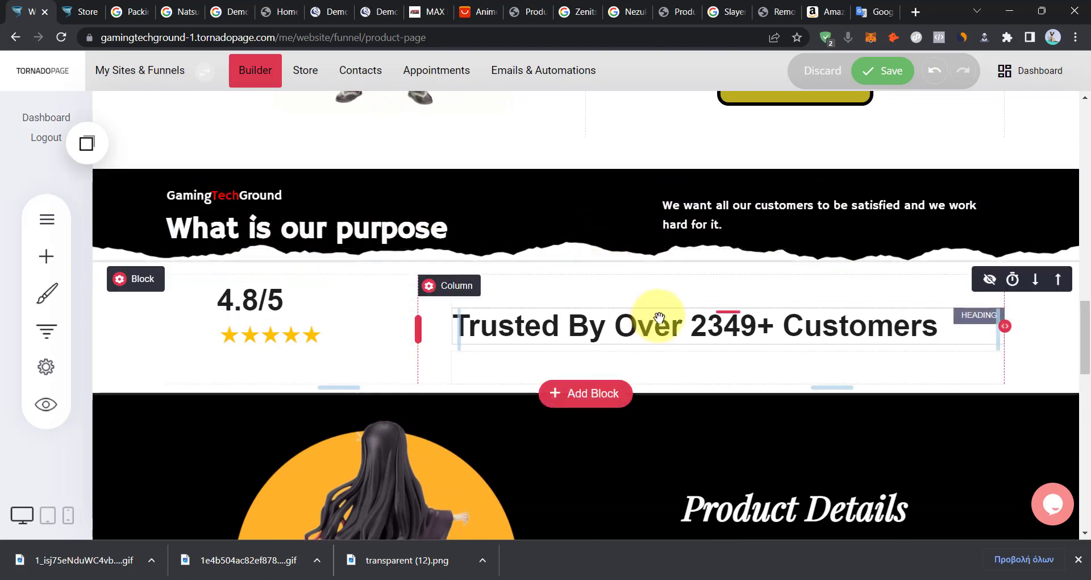
pyautogui.scroll(-1, 294, 263)
pyautogui.click(294, 263)
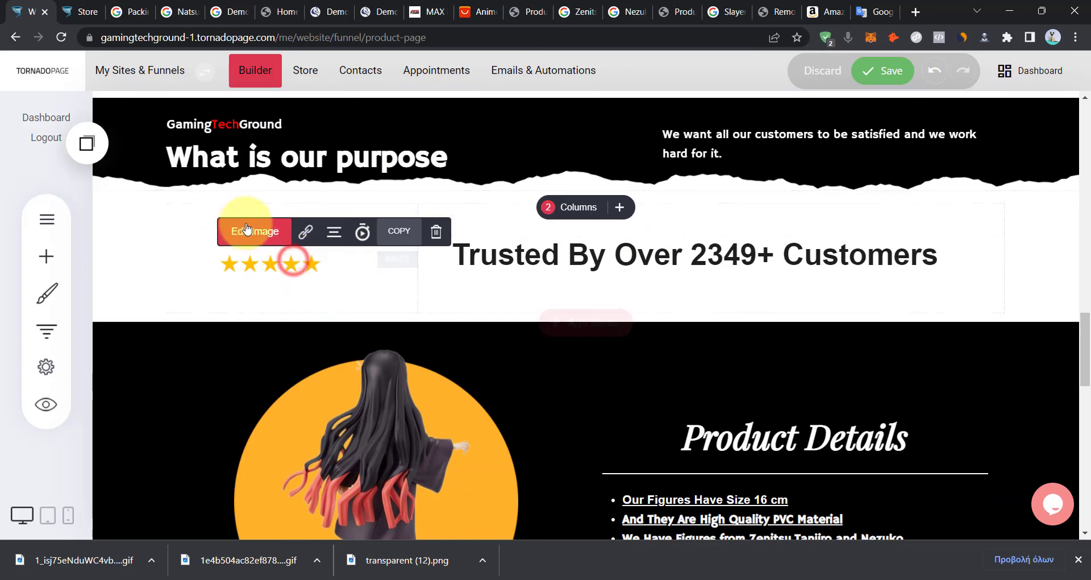
pyautogui.click(360, 237)
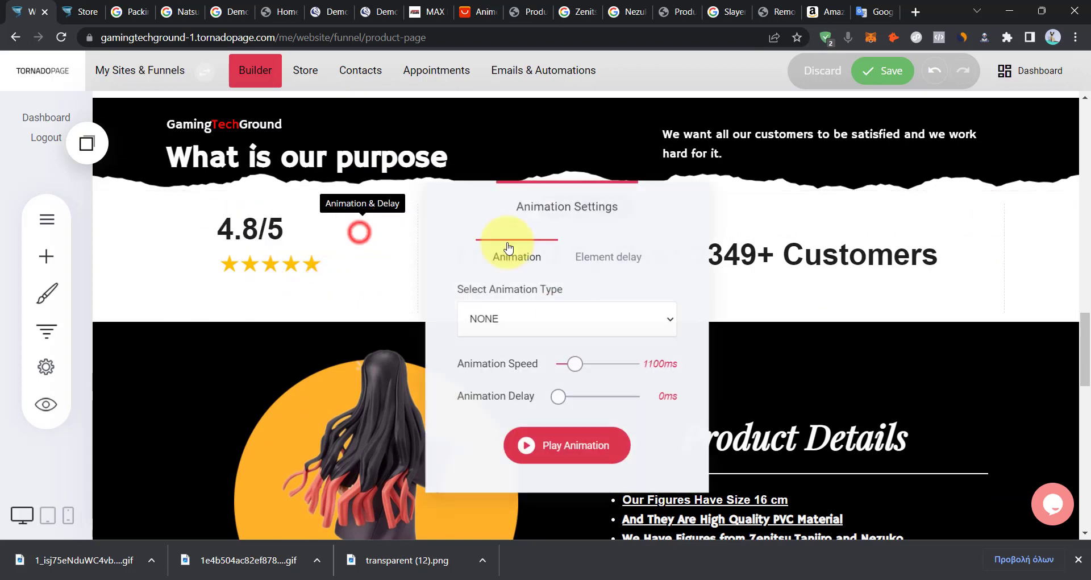
pyautogui.click(603, 314)
pyautogui.click(554, 369)
pyautogui.click(537, 307)
pyautogui.click(526, 393)
pyautogui.click(536, 317)
pyautogui.click(516, 405)
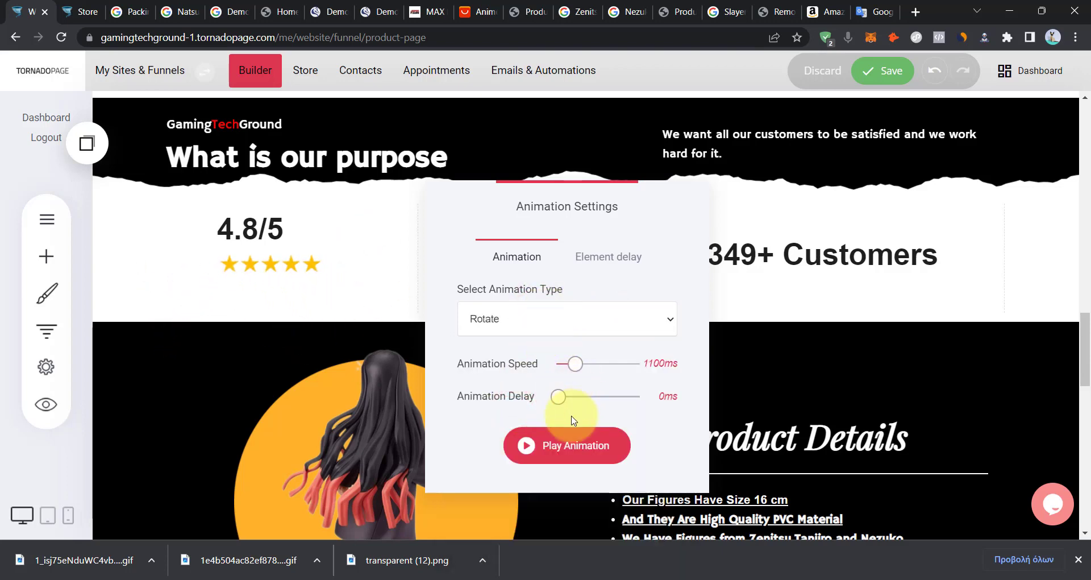
pyautogui.click(292, 321)
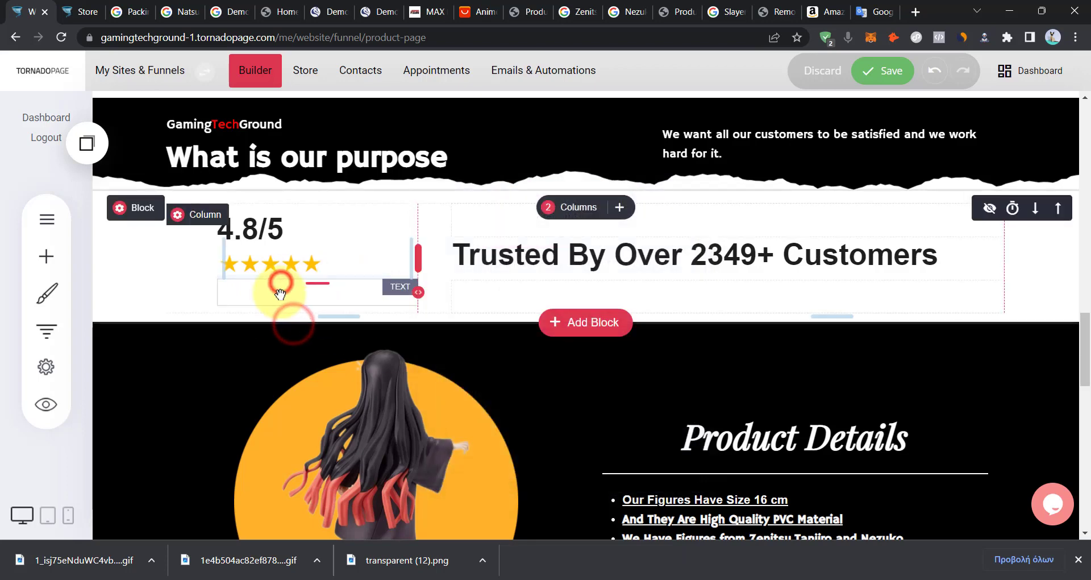
pyautogui.doubleClick(279, 292)
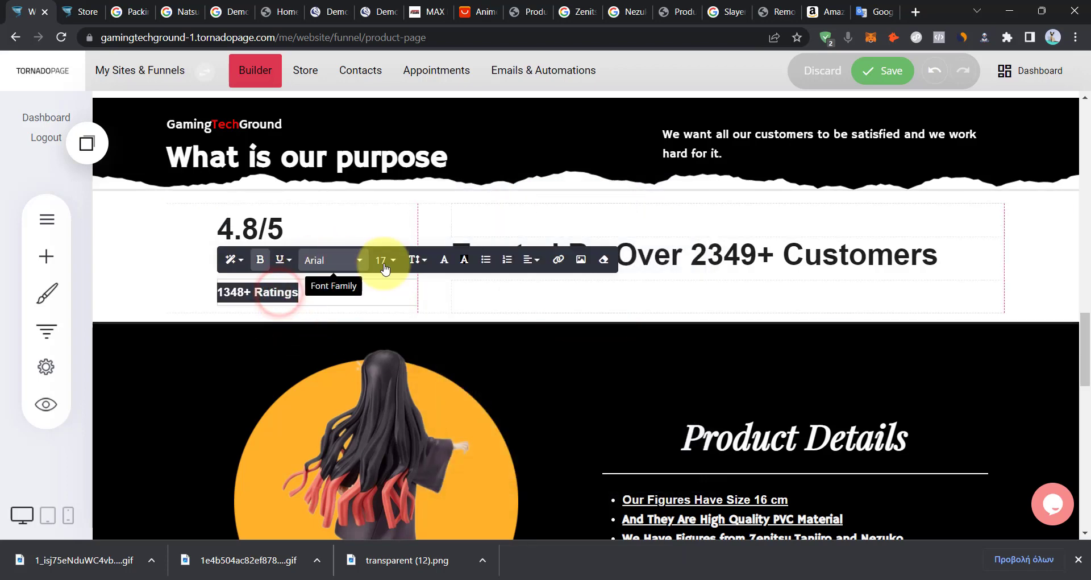
pyautogui.click(443, 261)
pyautogui.click(292, 290)
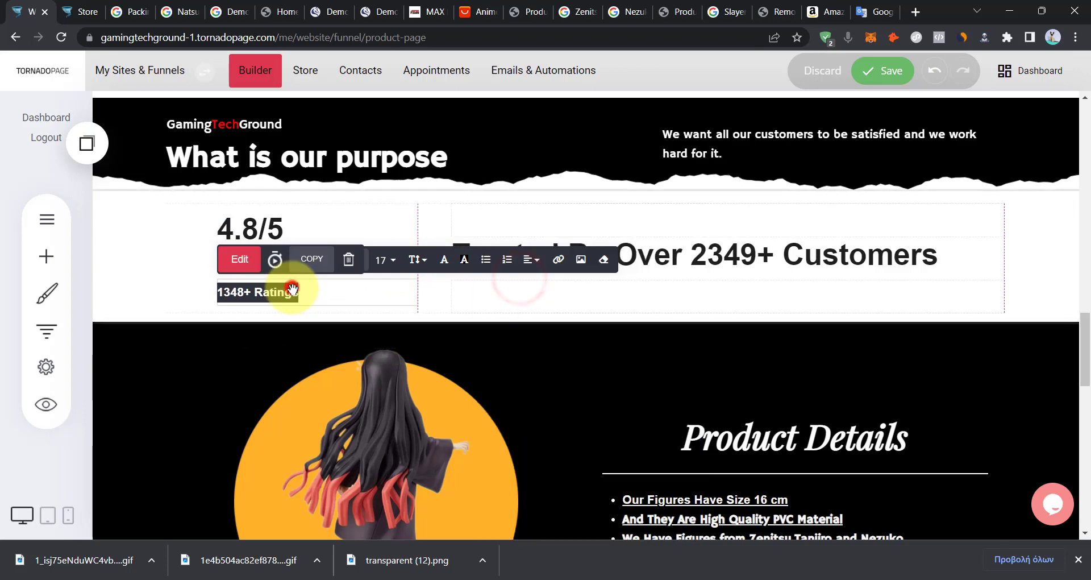
# Try Fade In From The Right on the figure image beside Product Details and set its animation to Fade In From The Left.
pyautogui.scroll(-3, 339, 299)
pyautogui.click(363, 309)
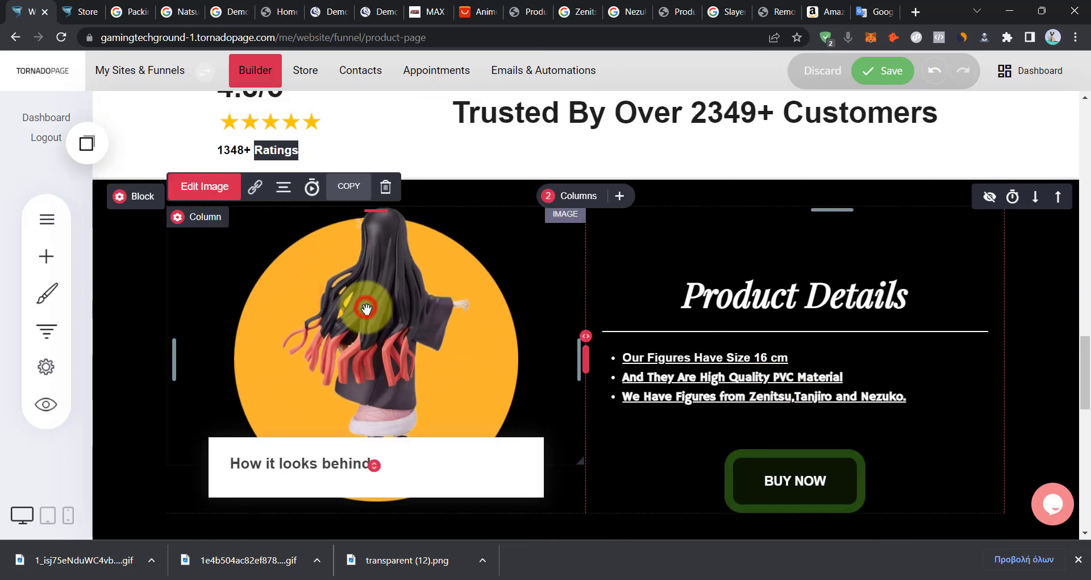
pyautogui.click(311, 190)
pyautogui.click(724, 280)
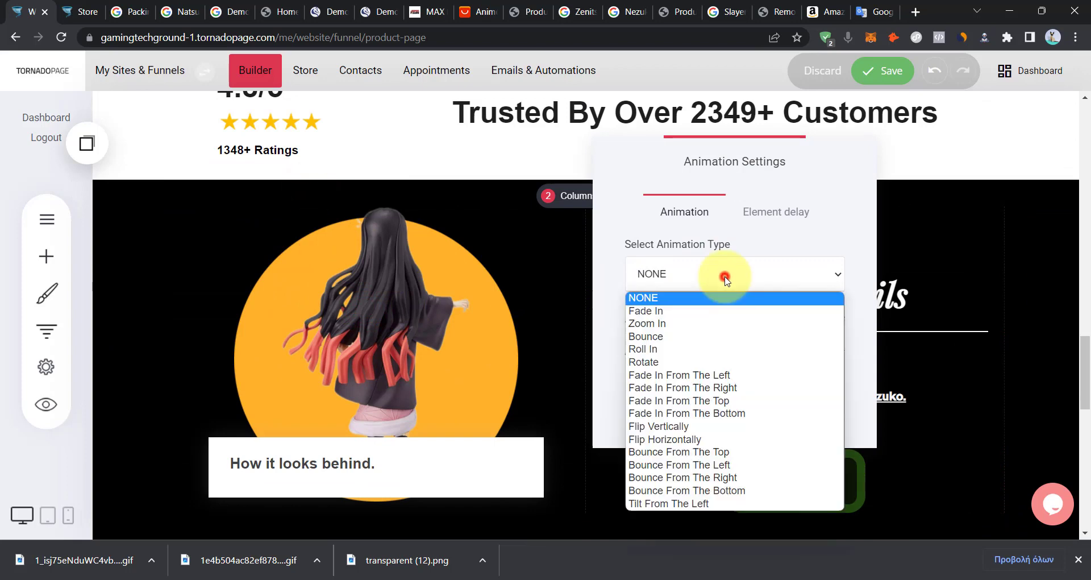
pyautogui.click(693, 392)
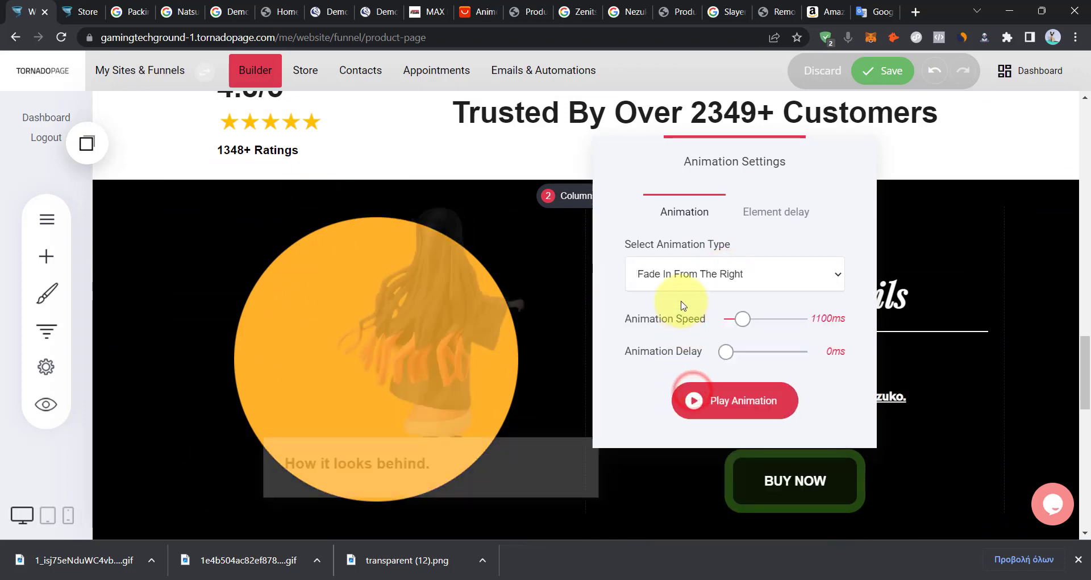
pyautogui.click(690, 274)
pyautogui.click(708, 375)
pyautogui.click(442, 317)
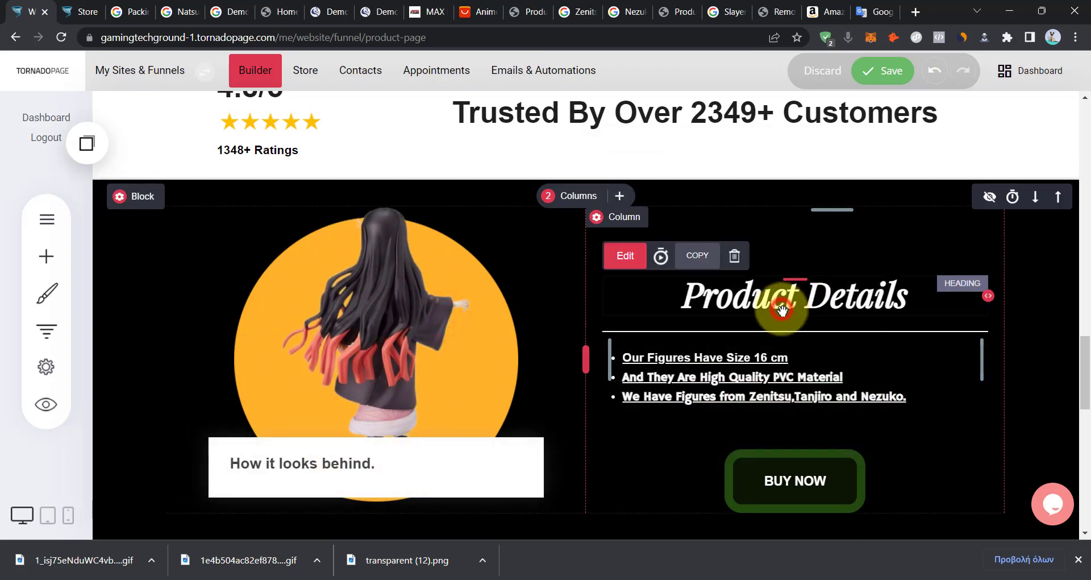
# Set the Product Details heading and the bullet list below it to the Fade In From The Right animation.
pyautogui.click(660, 256)
pyautogui.click(478, 339)
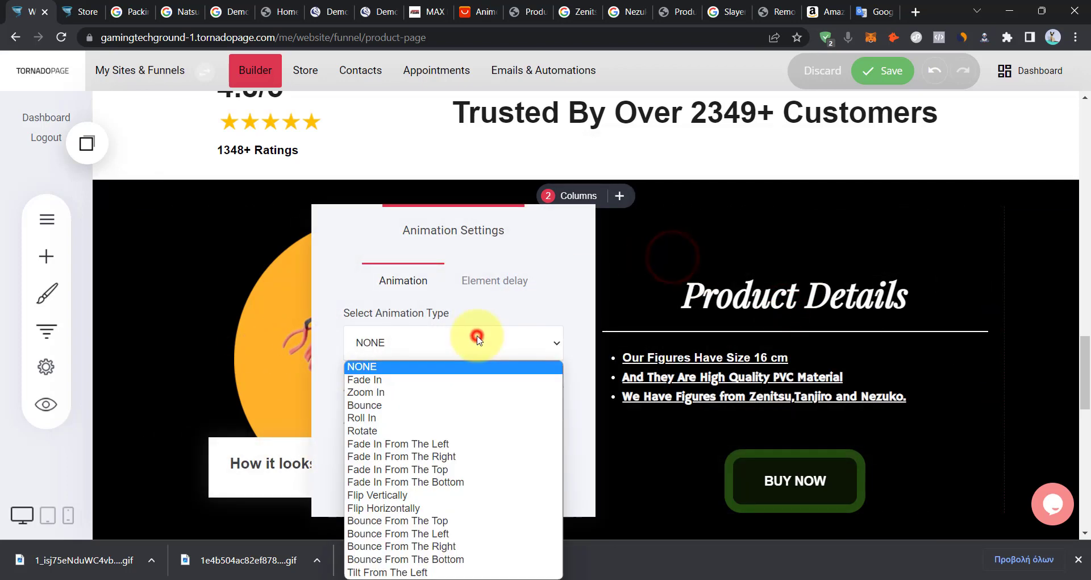
pyautogui.click(452, 459)
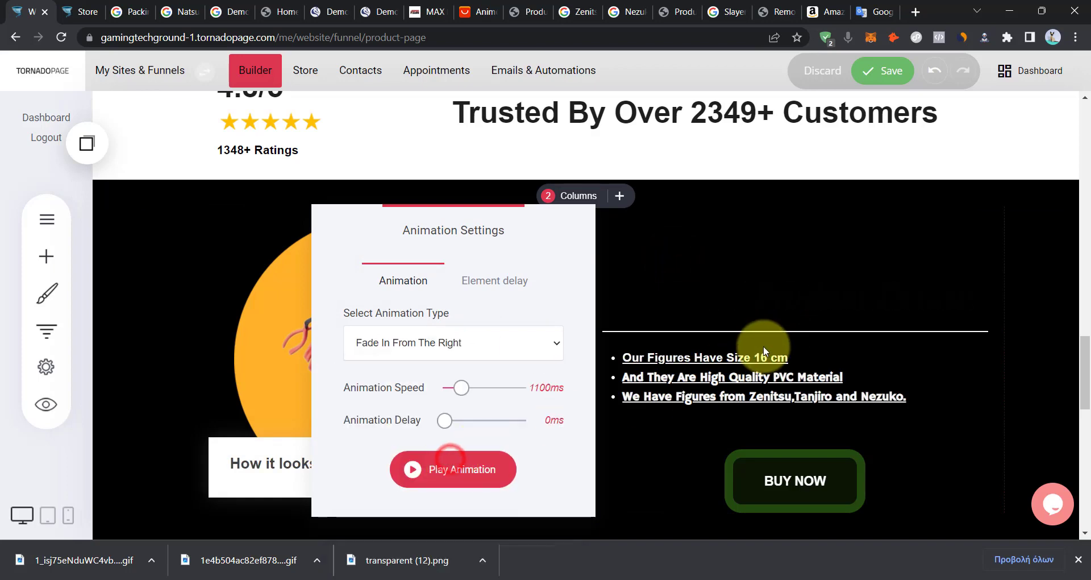
pyautogui.click(753, 352)
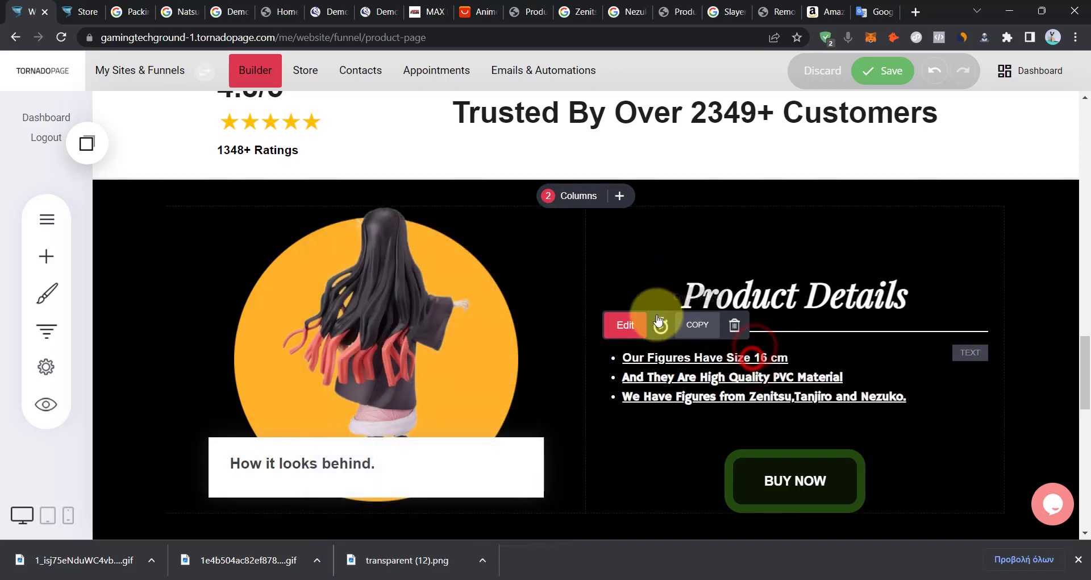
pyautogui.click(668, 326)
pyautogui.click(488, 344)
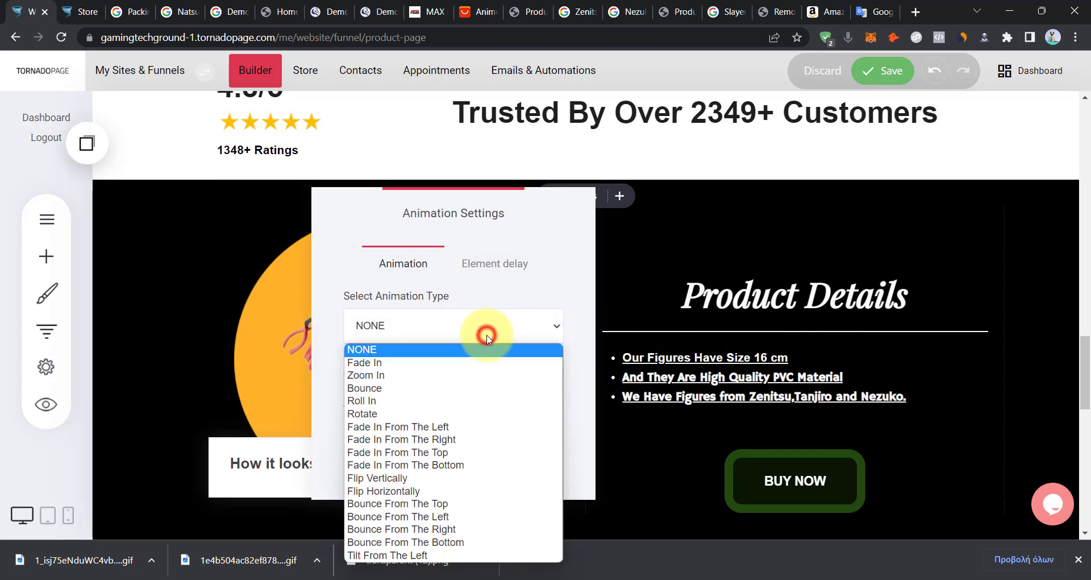
pyautogui.click(478, 438)
pyautogui.click(833, 423)
# Set the BUY NOW button under Product Details to Fade In From The Right and save the page.
pyautogui.click(796, 476)
pyautogui.click(739, 431)
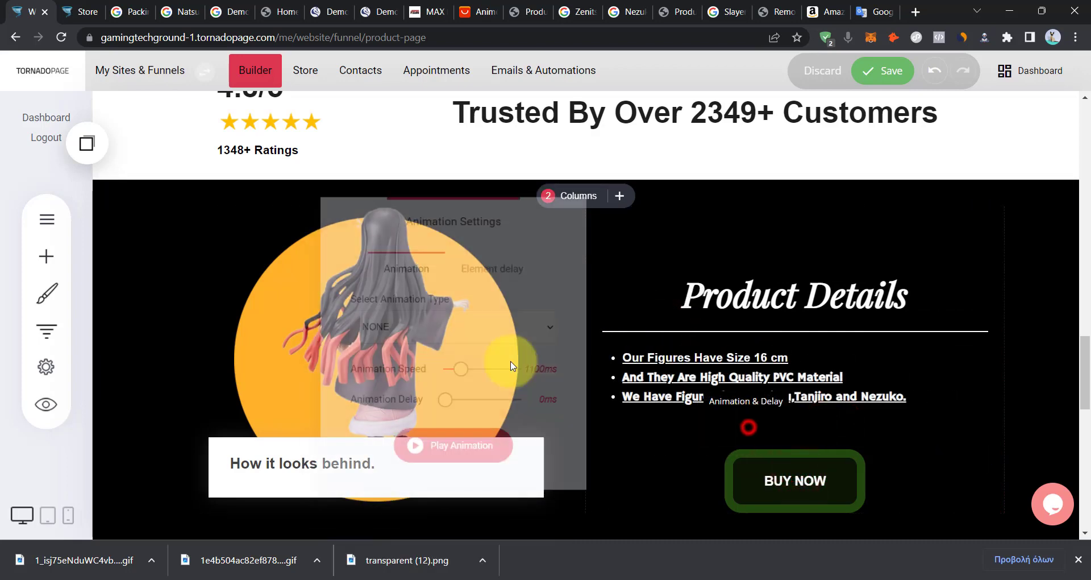
pyautogui.click(448, 332)
pyautogui.click(428, 438)
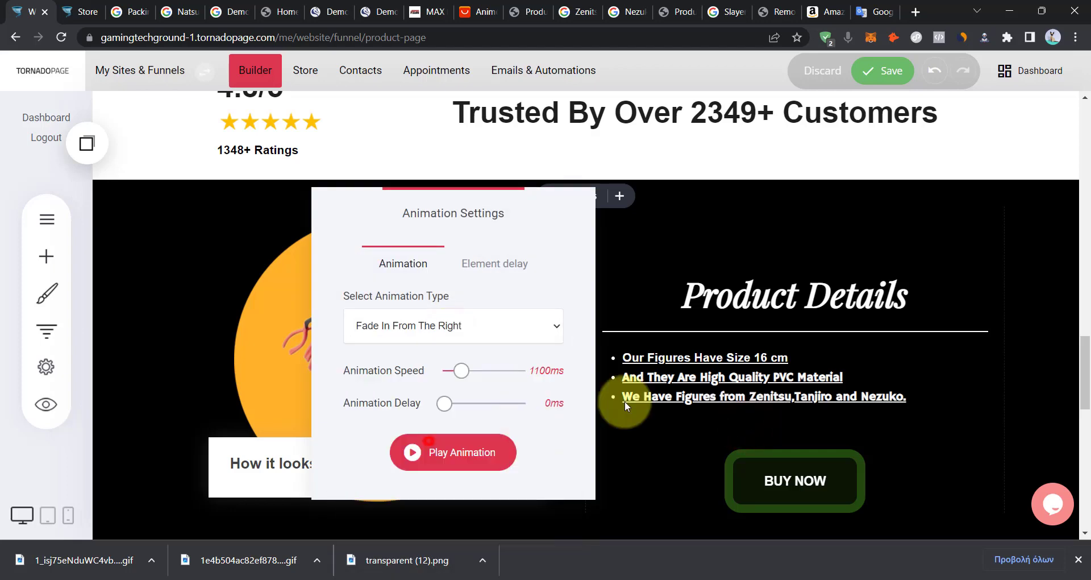
pyautogui.click(831, 336)
pyautogui.scroll(-5, 796, 348)
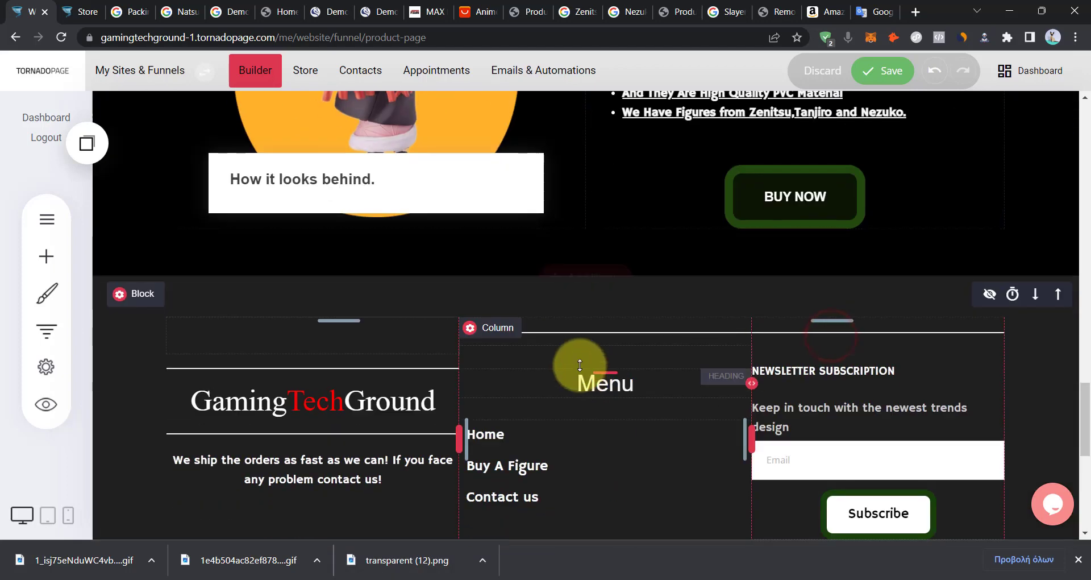
pyautogui.scroll(6, 1040, 273)
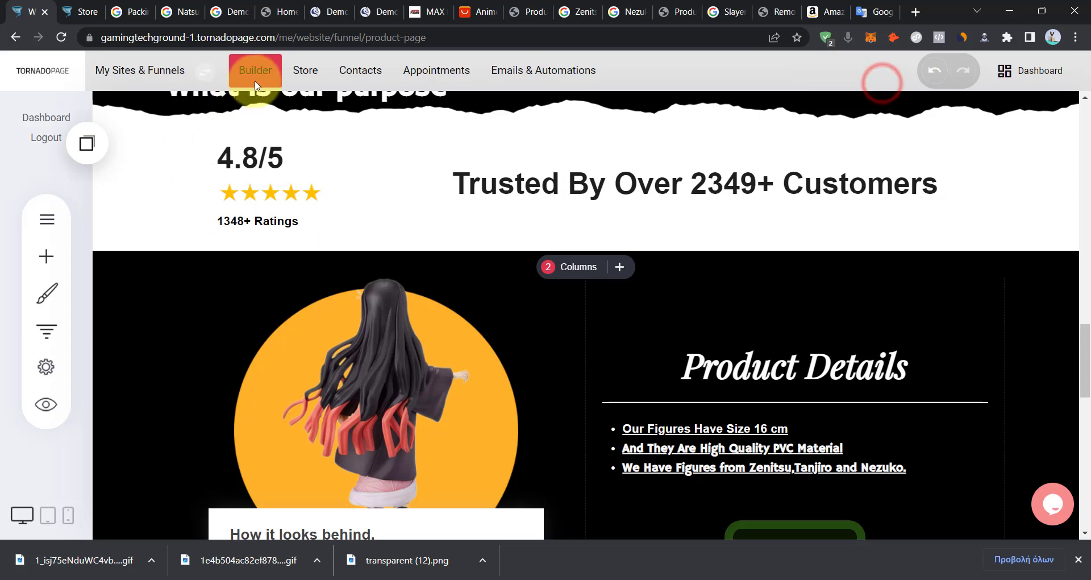
# Switch to the site preview, reload it and review the product page's animations from header to footer.
pyautogui.click(267, 11)
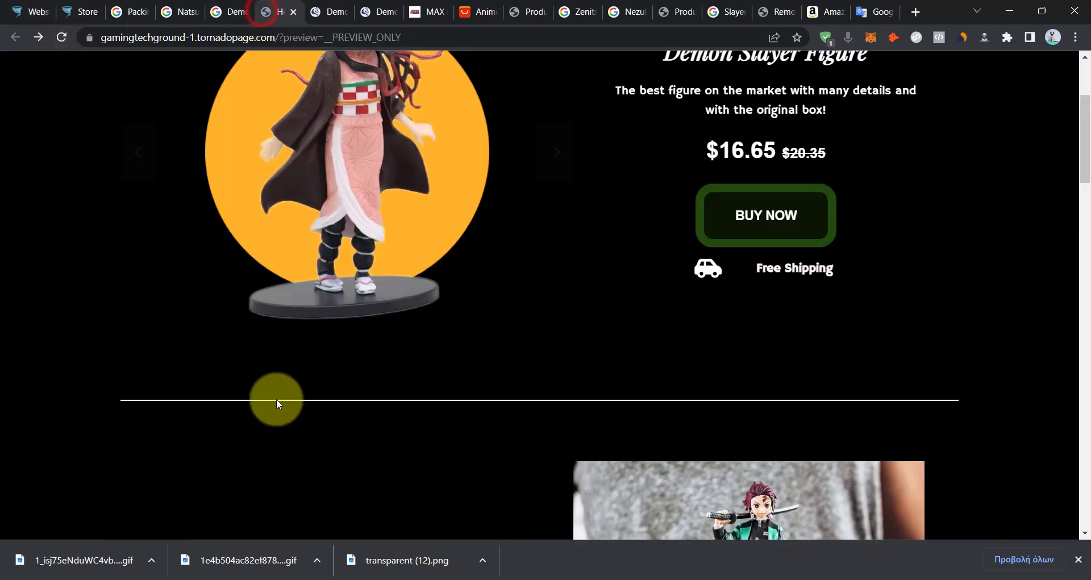
pyautogui.scroll(3, 254, 348)
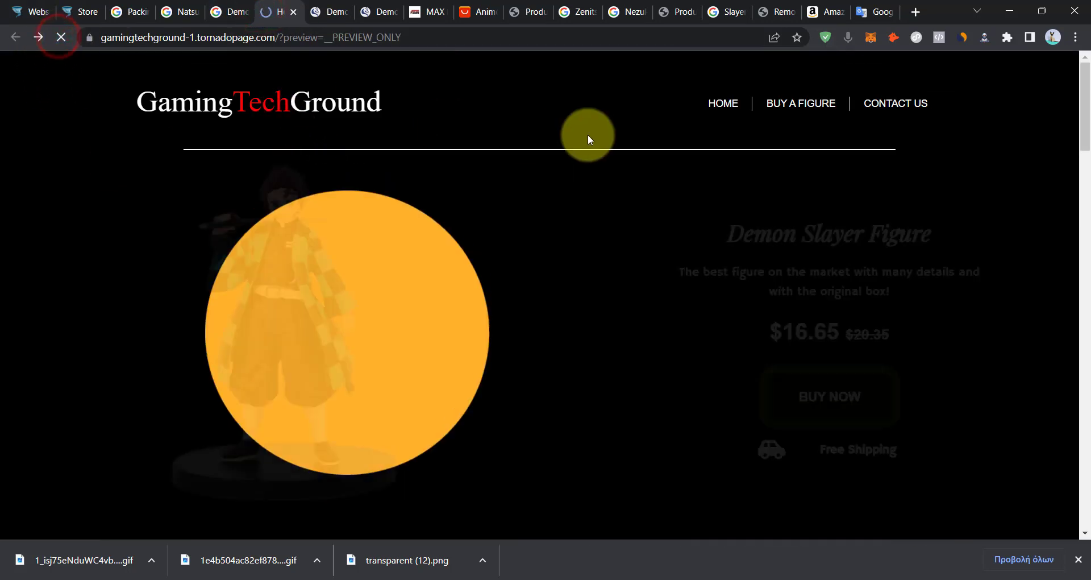
pyautogui.moveTo(1085, 111); pyautogui.dragTo(1079, 439)
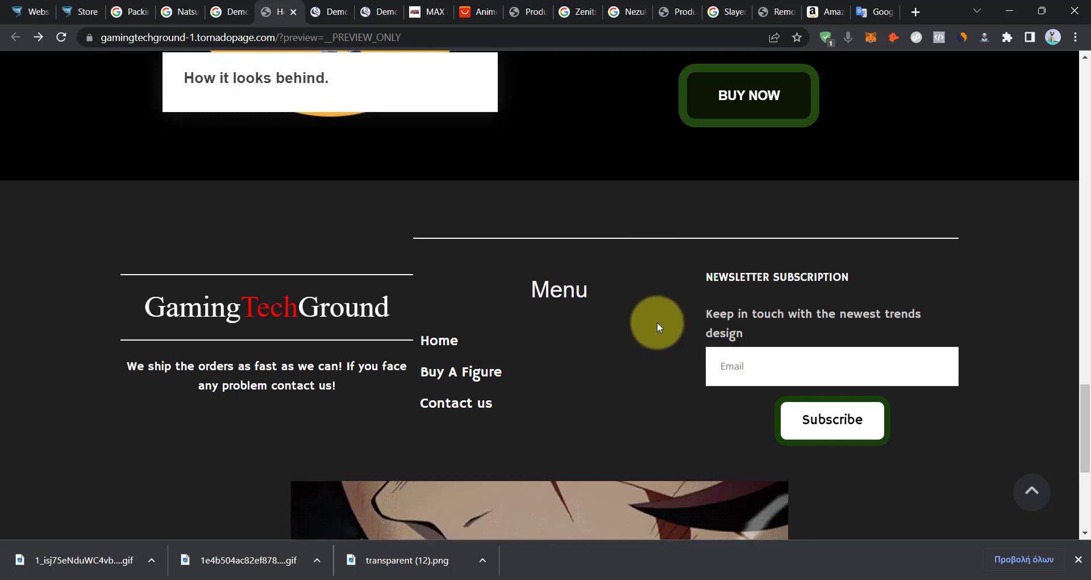
pyautogui.moveTo(1088, 426); pyautogui.dragTo(1088, 94)
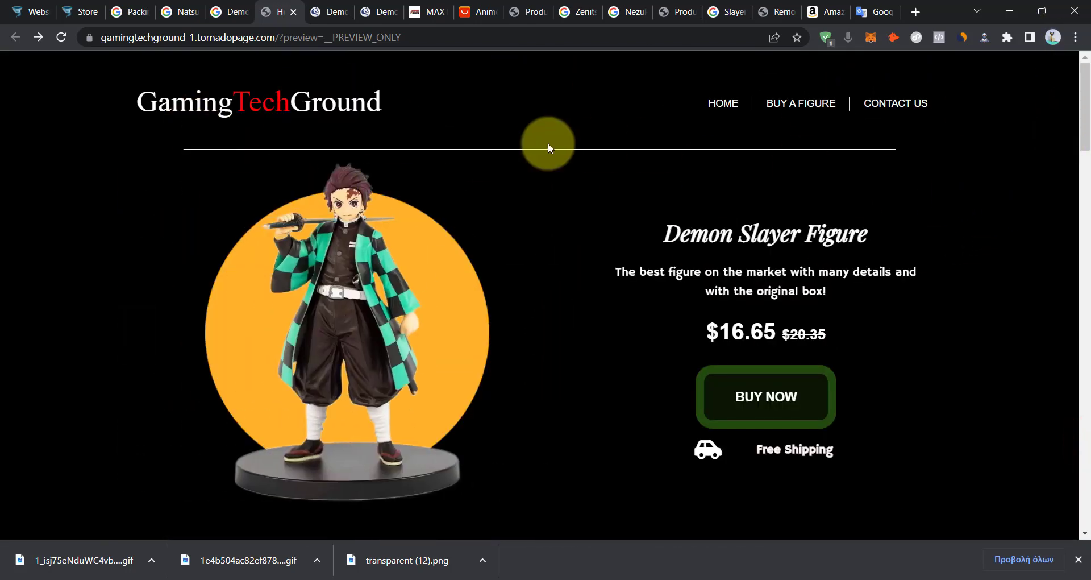
# Follow the preview's BUY NOW button to the checkout page and review its address, shipping, payment and figure selection sections.
pyautogui.click(766, 396)
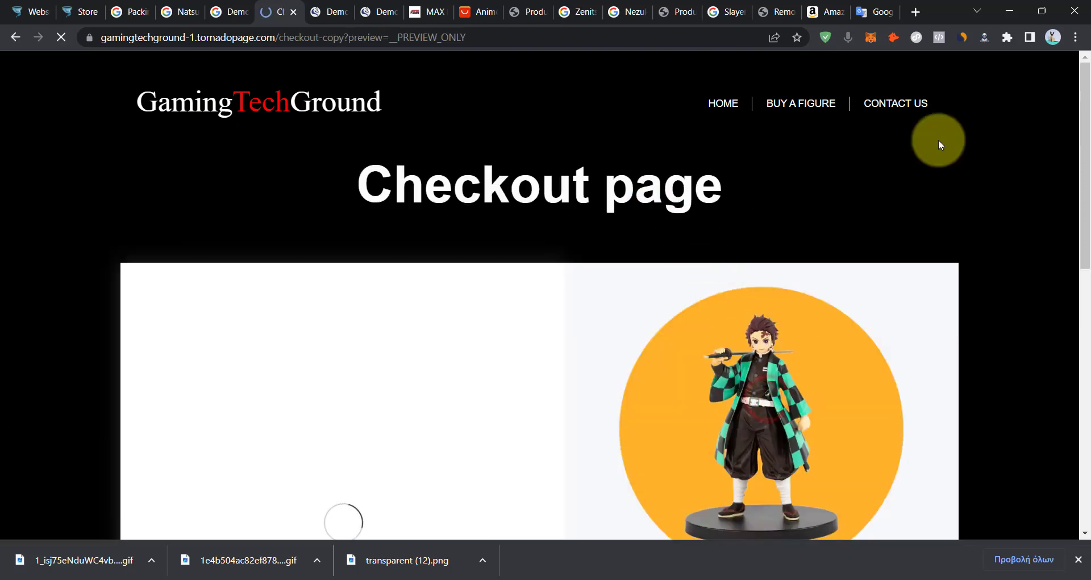
pyautogui.moveTo(1087, 102)
pyautogui.mouseDown()
pyautogui.moveTo(1071, 109)
pyautogui.moveTo(1074, 86)
pyautogui.moveTo(1082, 111)
pyautogui.mouseUp()
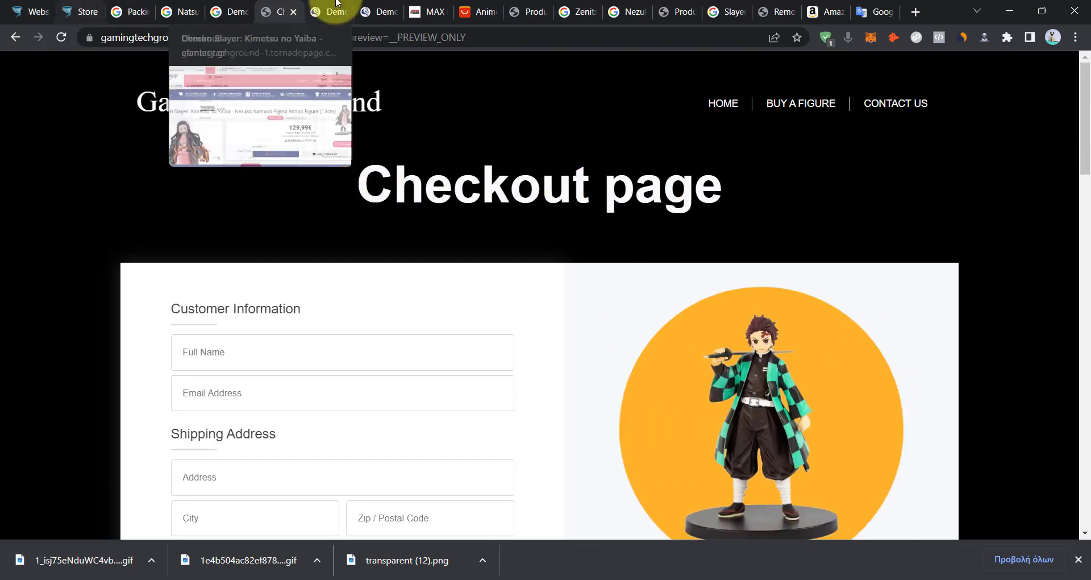
pyautogui.moveTo(1088, 136); pyautogui.dragTo(1088, 223)
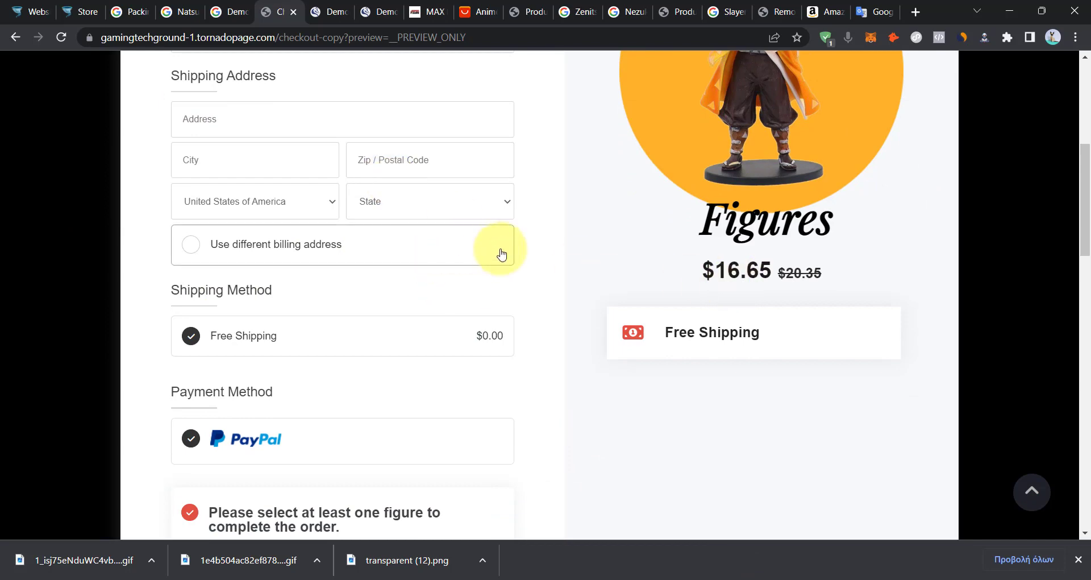
pyautogui.scroll(-3, 537, 281)
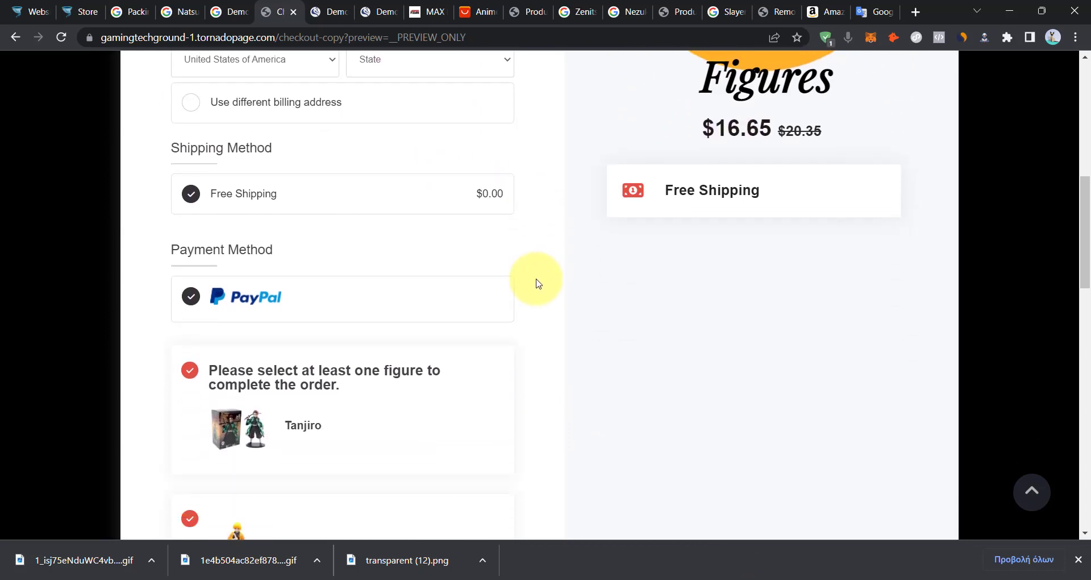
pyautogui.scroll(6, 460, 217)
pyautogui.click(1005, 574)
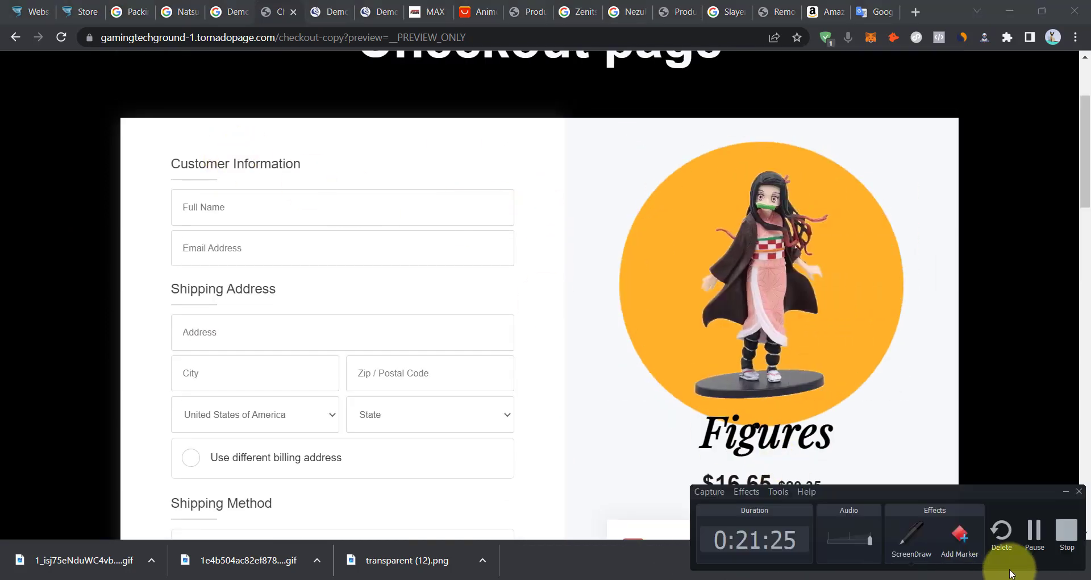
pyautogui.click(1034, 537)
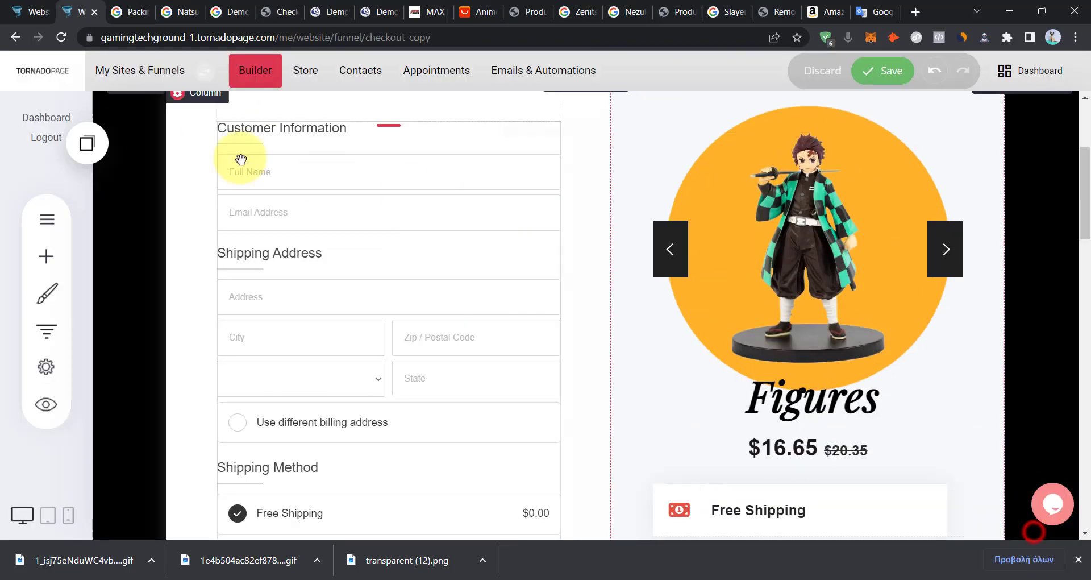
pyautogui.click(50, 229)
pyautogui.click(556, 261)
pyautogui.click(459, 255)
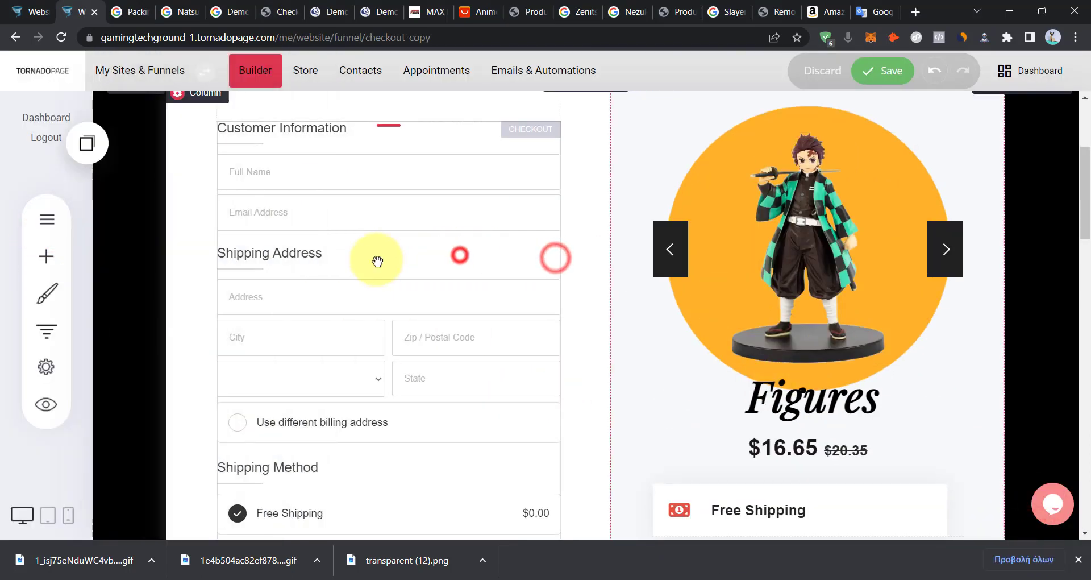
# On the checkout page in the builder, make the form ask for a phone number and require phone, state and zip / postcode.
pyautogui.click(376, 259)
pyautogui.click(312, 200)
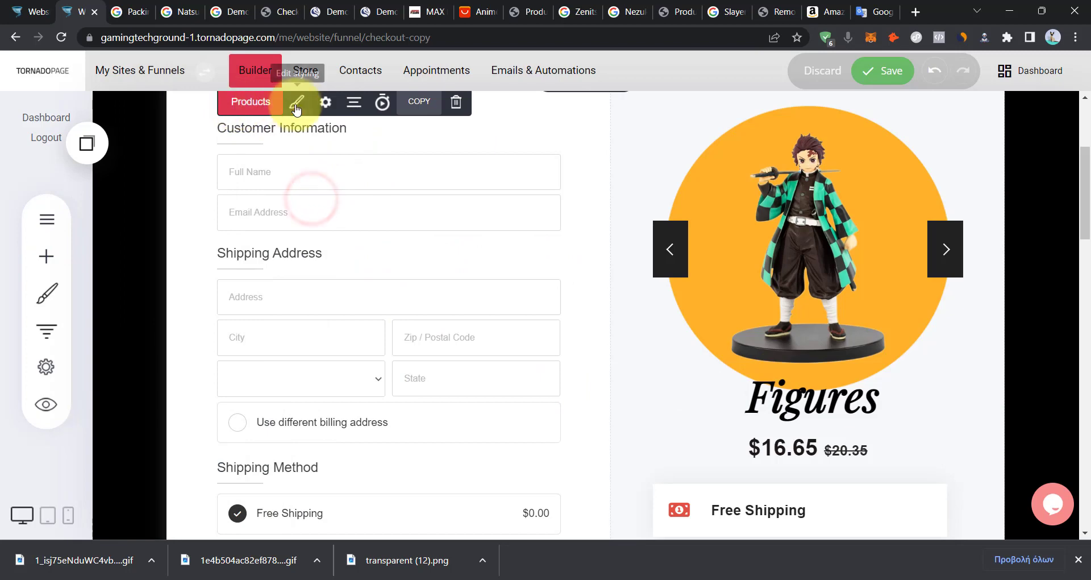
pyautogui.click(325, 103)
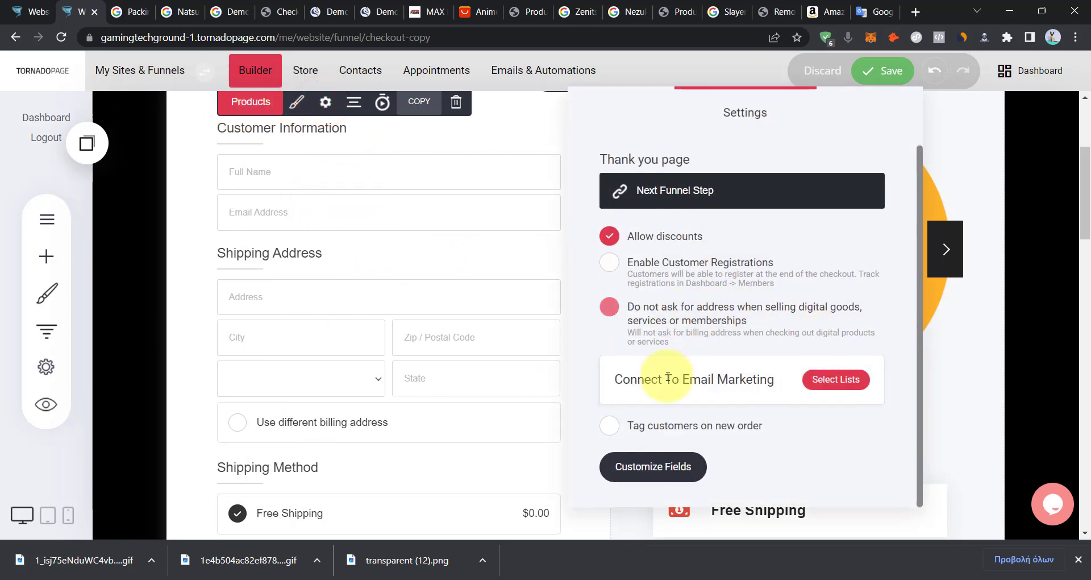
pyautogui.click(664, 466)
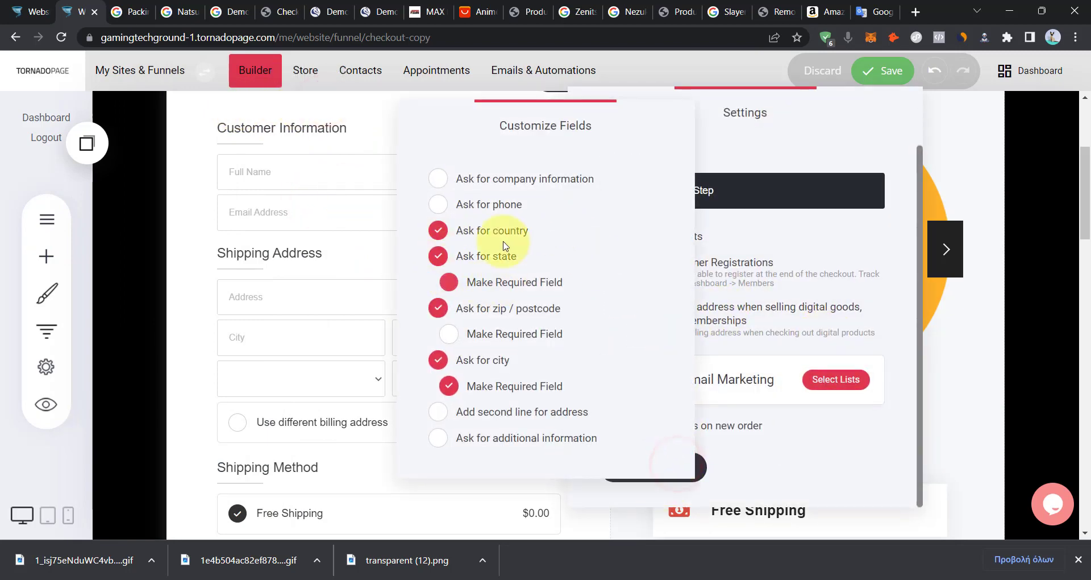
pyautogui.click(501, 200)
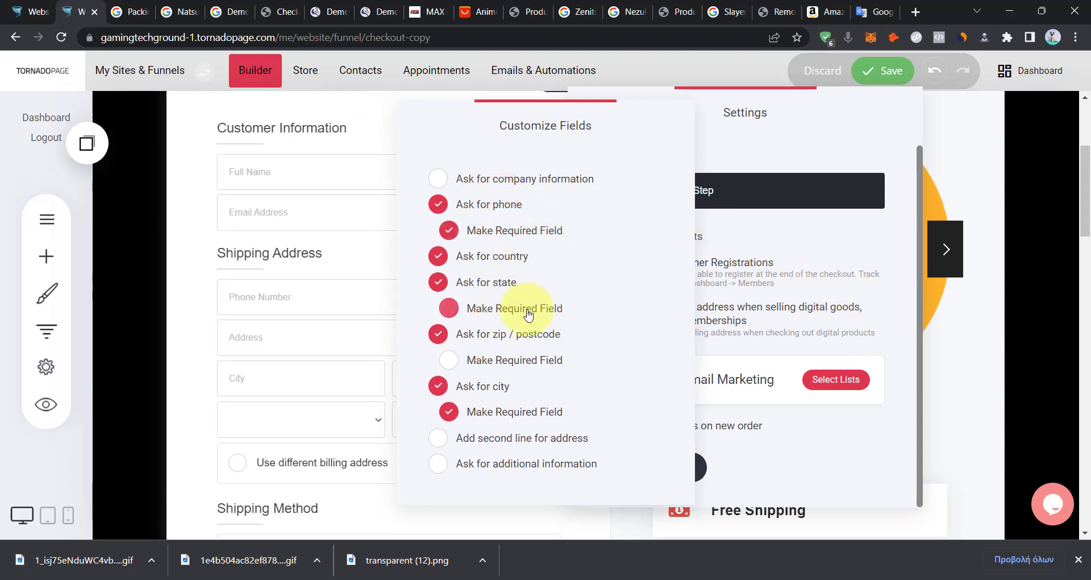
pyautogui.click(510, 367)
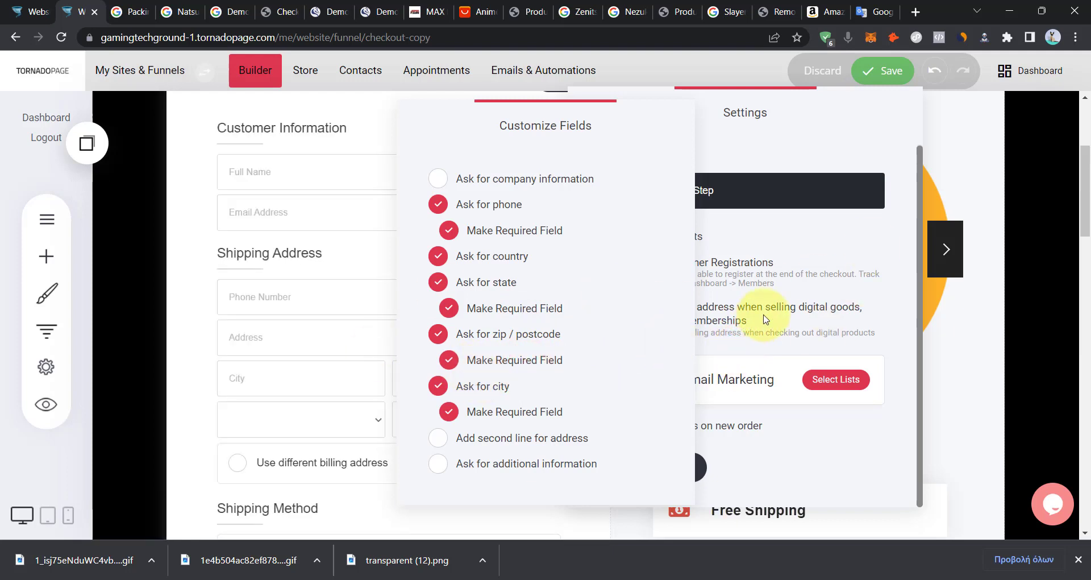
# Close the checkout form's field settings and save the checkout page.
pyautogui.click(805, 286)
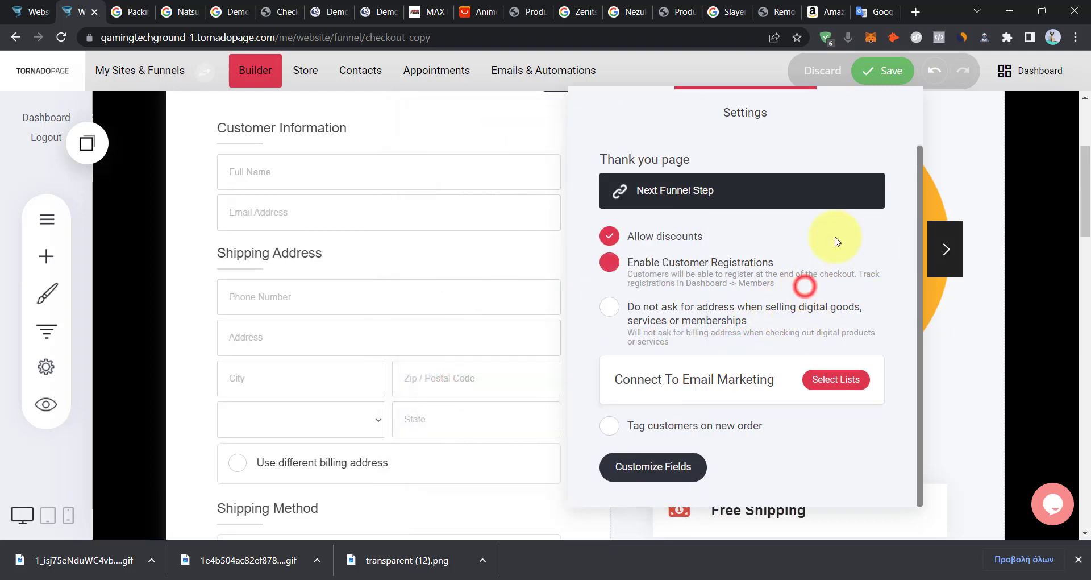
pyautogui.click(903, 71)
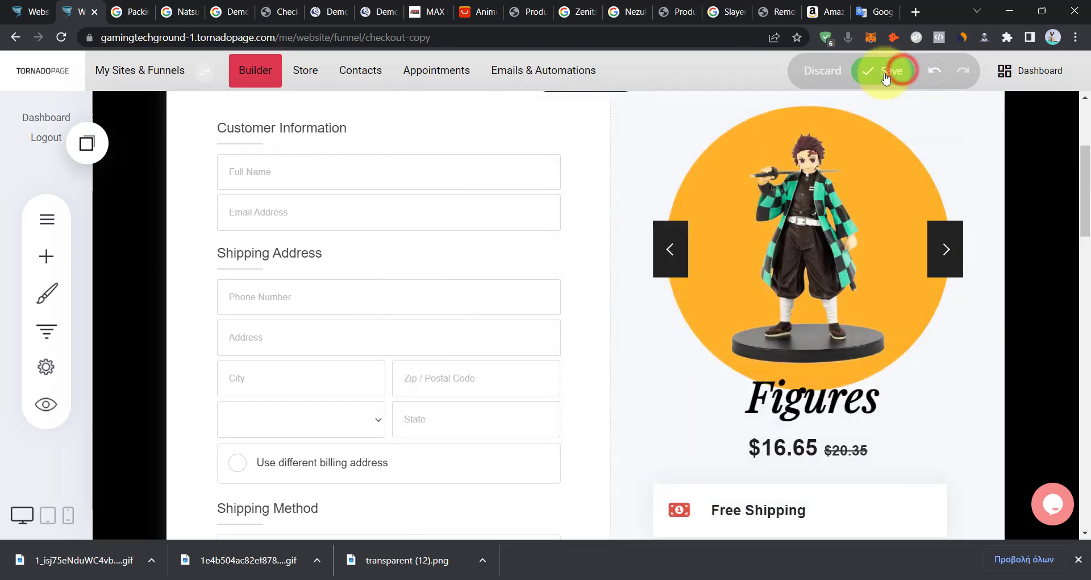
pyautogui.click(786, 577)
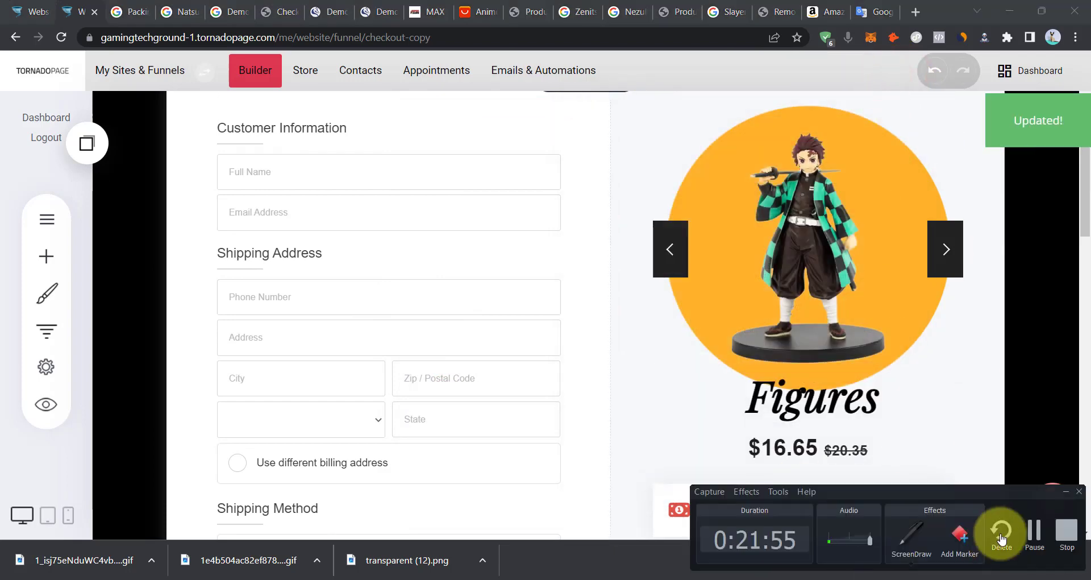
pyautogui.click(1033, 534)
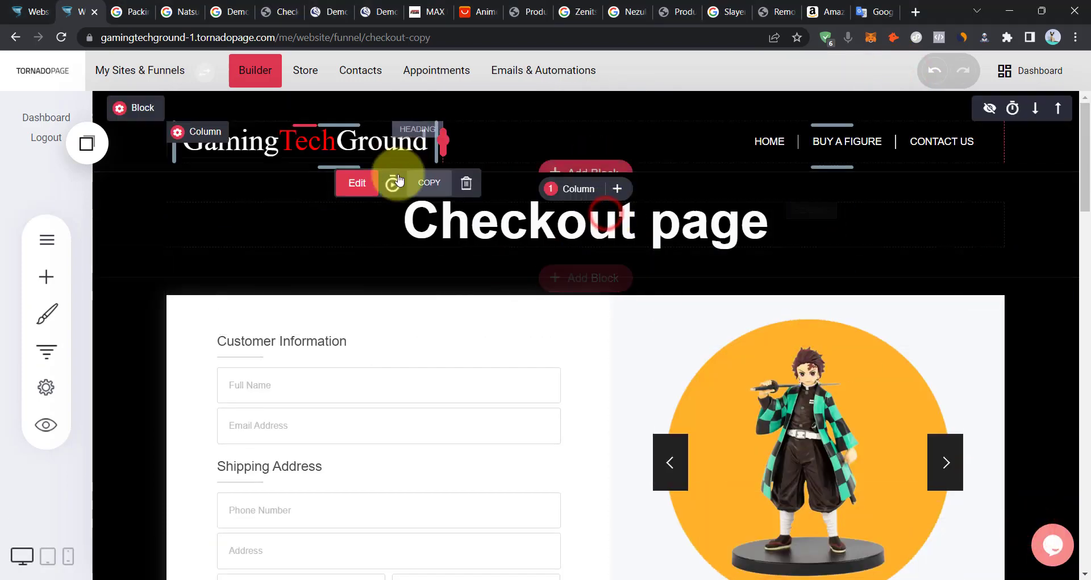
# Animate the GamingTechGround heading on the checkout page with Flip Vertically and save the page.
pyautogui.click(393, 184)
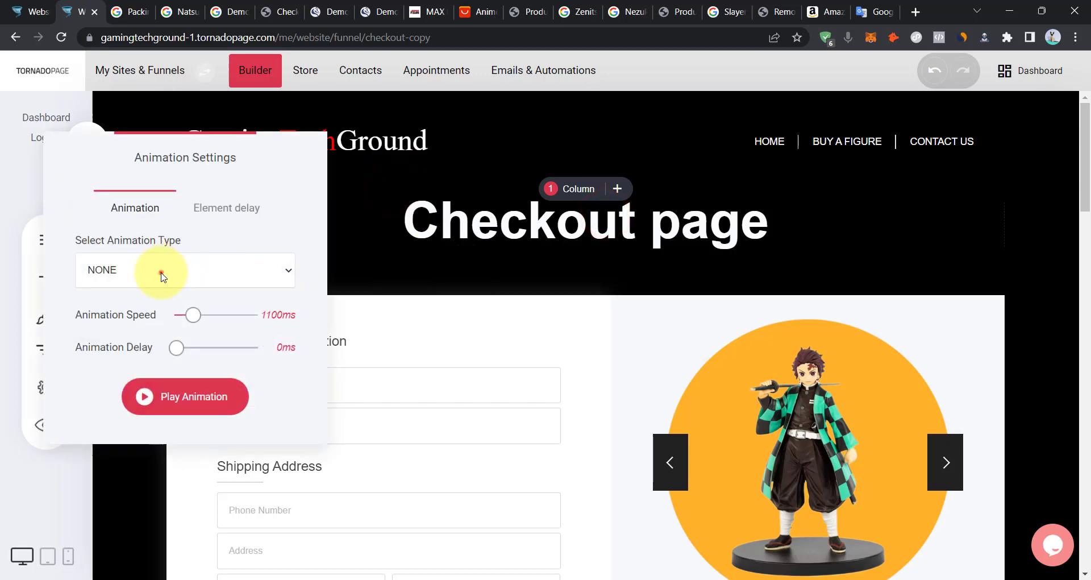
pyautogui.click(161, 272)
pyautogui.click(163, 423)
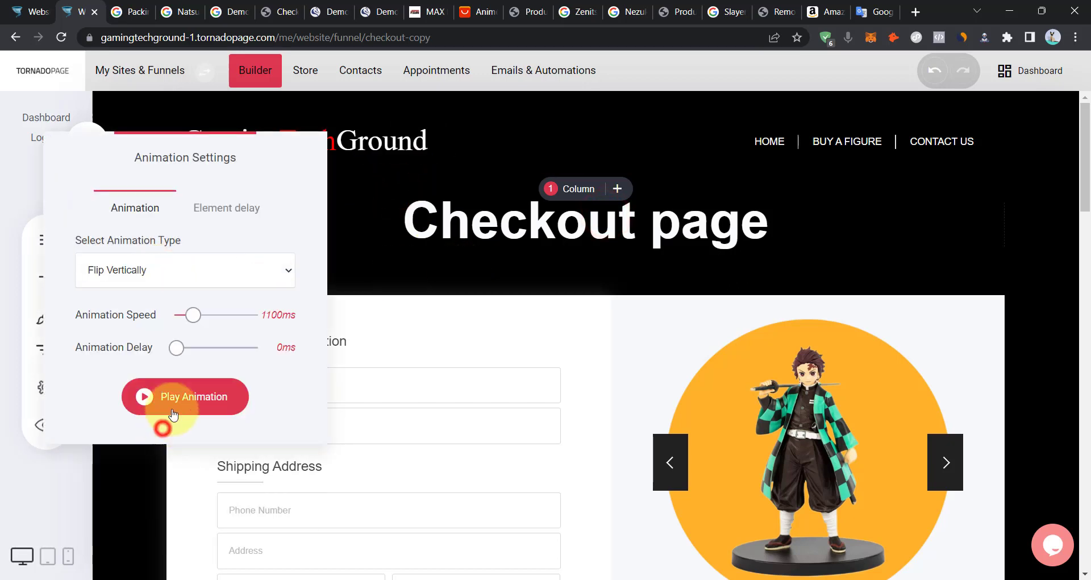
pyautogui.click(534, 310)
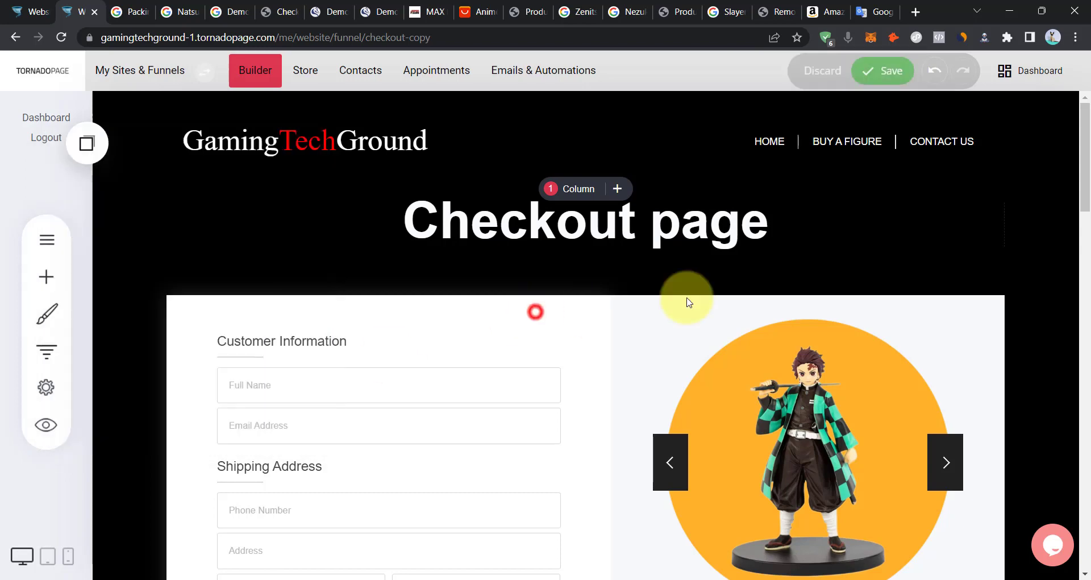
pyautogui.click(889, 73)
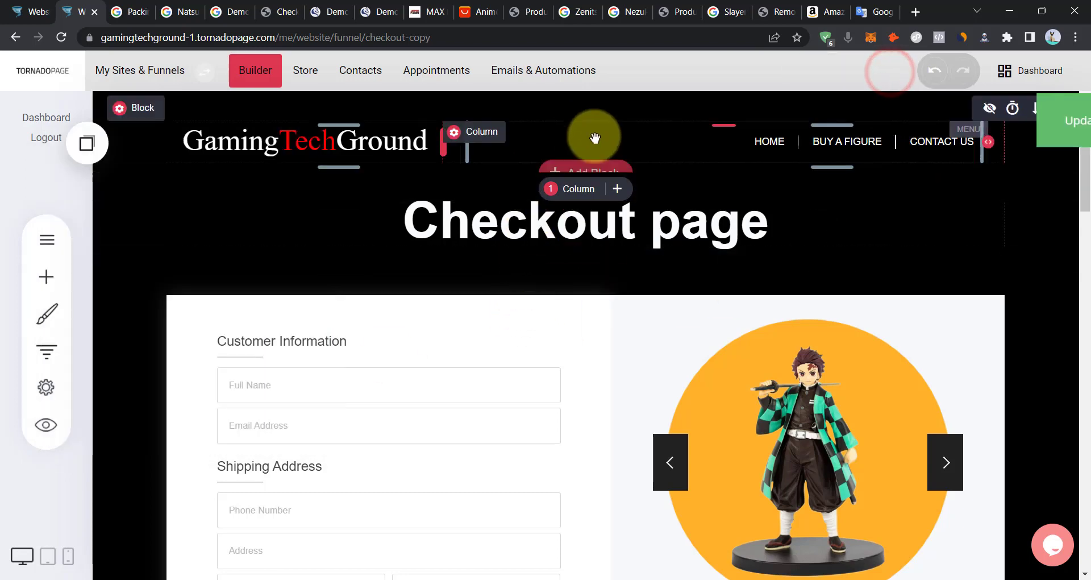
# Switch to the gamingtechground.com store preview and follow the Tanjiro figure's ORDER NOW button to its checkout page.
pyautogui.scroll(-10, 284, 281)
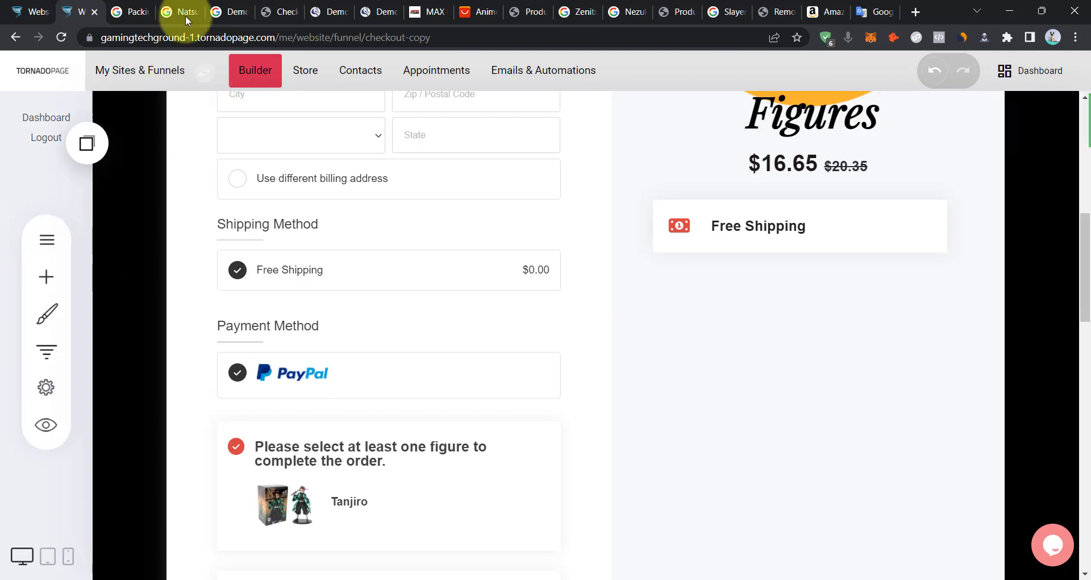
pyautogui.click(185, 12)
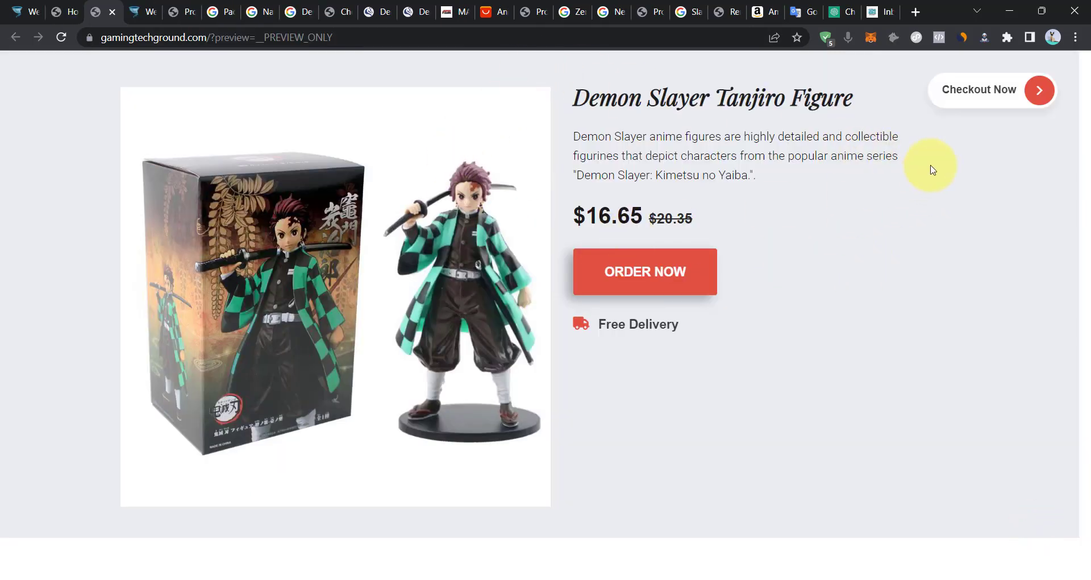
pyautogui.moveTo(1085, 89); pyautogui.dragTo(1075, 9)
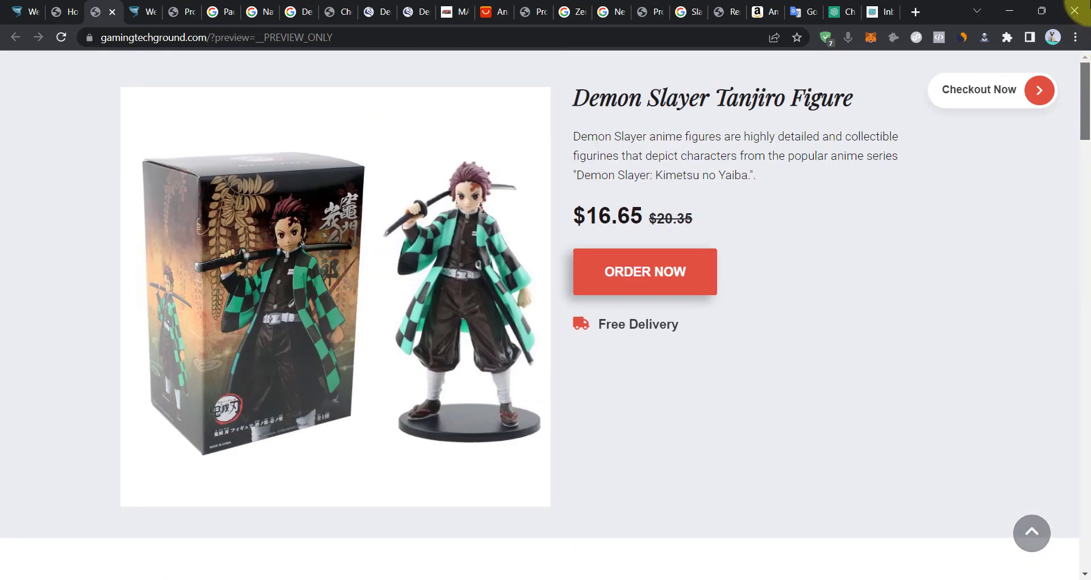
pyautogui.click(635, 282)
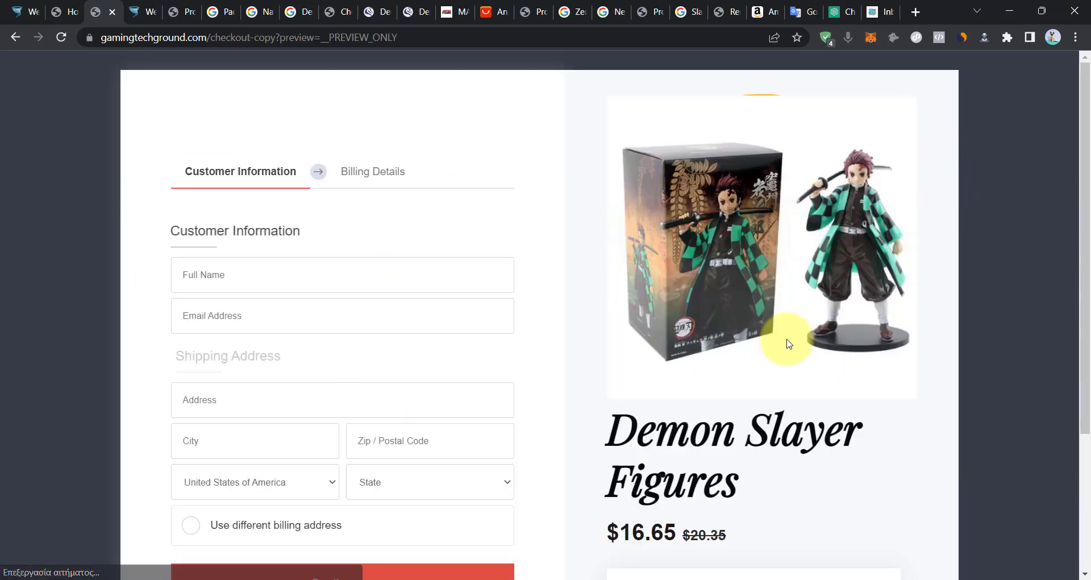
pyautogui.moveTo(1088, 122); pyautogui.dragTo(288, 66)
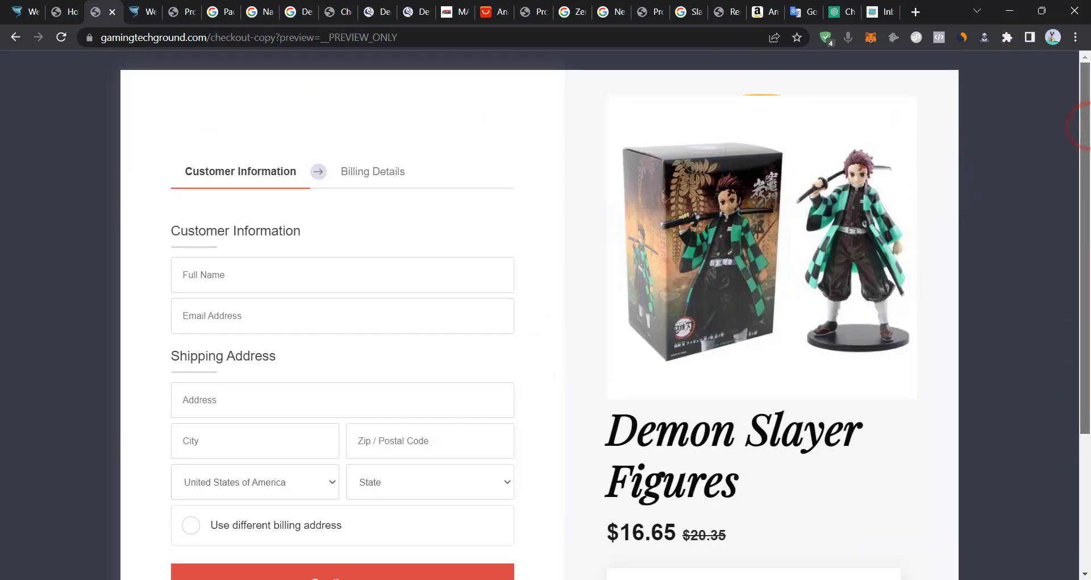
# Return to that store's main page and follow the Nezuko figure's ORDER NOW button to its store page.
pyautogui.hotkey('alt', 'Left')
pyautogui.scroll(-15, 794, 366)
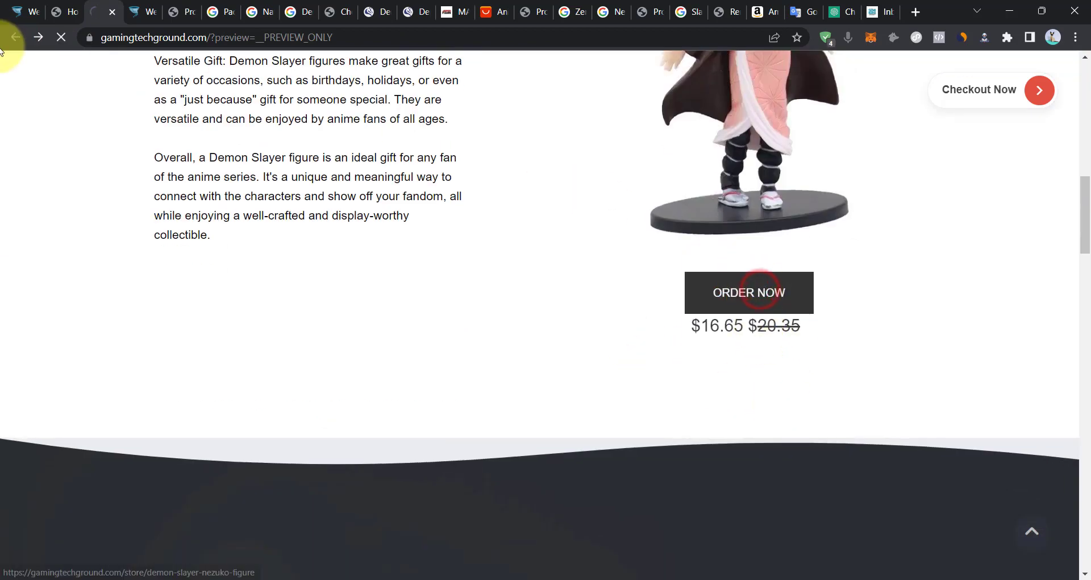
pyautogui.click(760, 291)
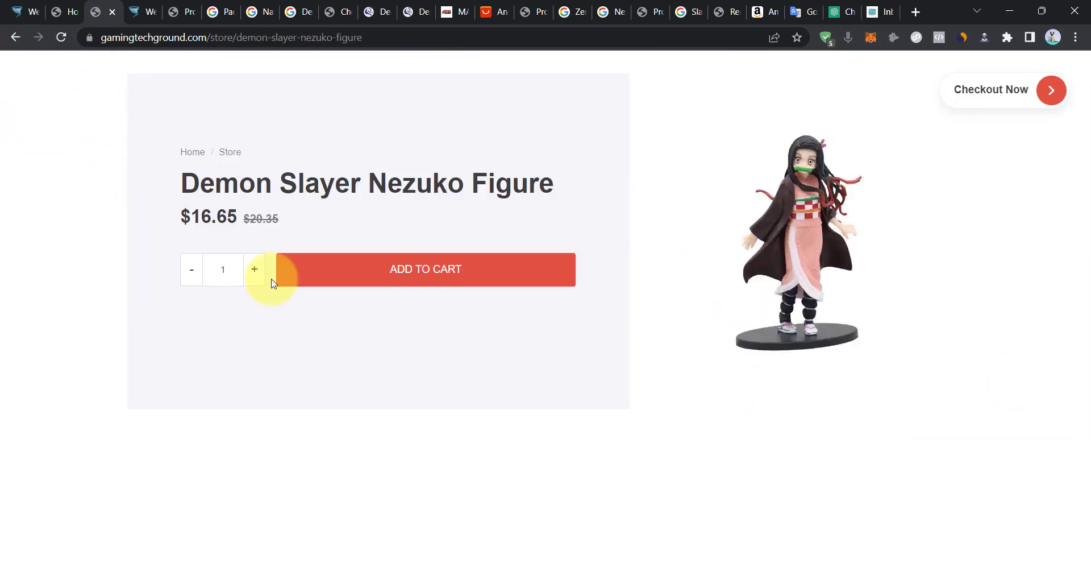
pyautogui.click(7, 38)
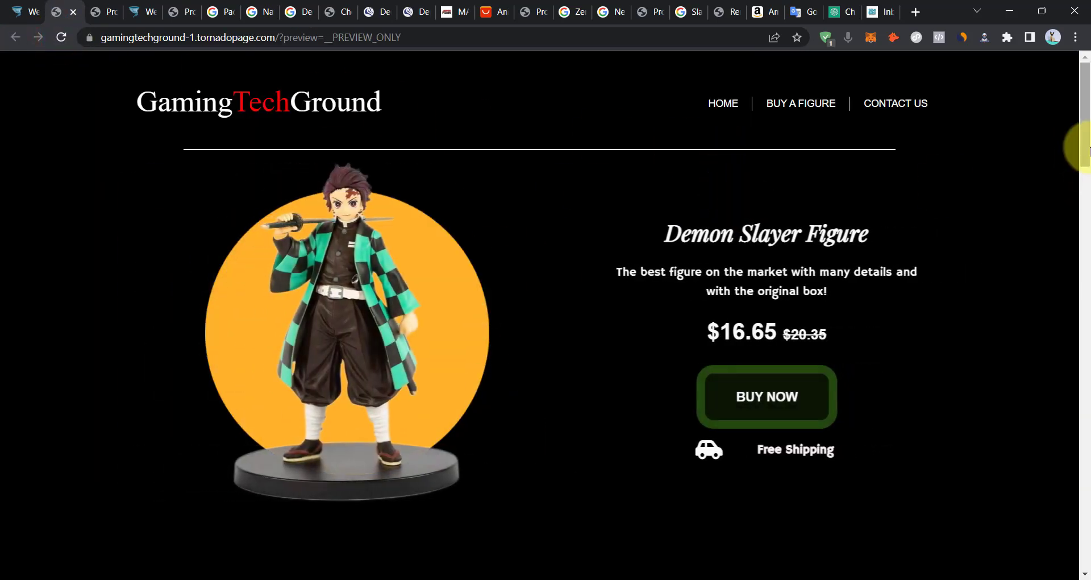
# Review the new GamingTechGround site's preview page from the header down to the Product Details section.
pyautogui.moveTo(1086, 125); pyautogui.dragTo(1087, 171)
pyautogui.scroll(-10, 857, 238)
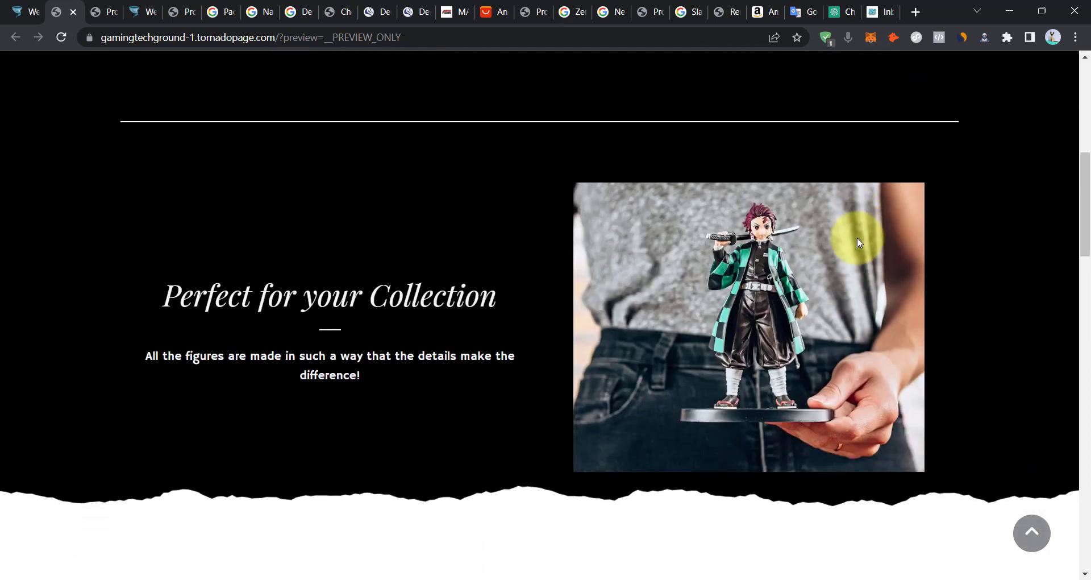
pyautogui.scroll(-4, 833, 250)
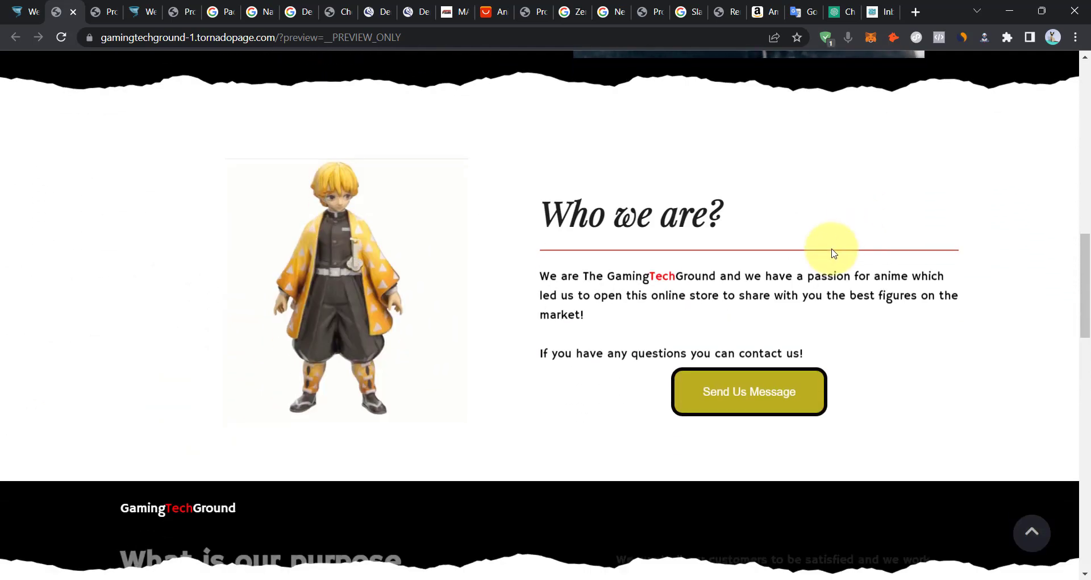
pyautogui.scroll(-3, 829, 254)
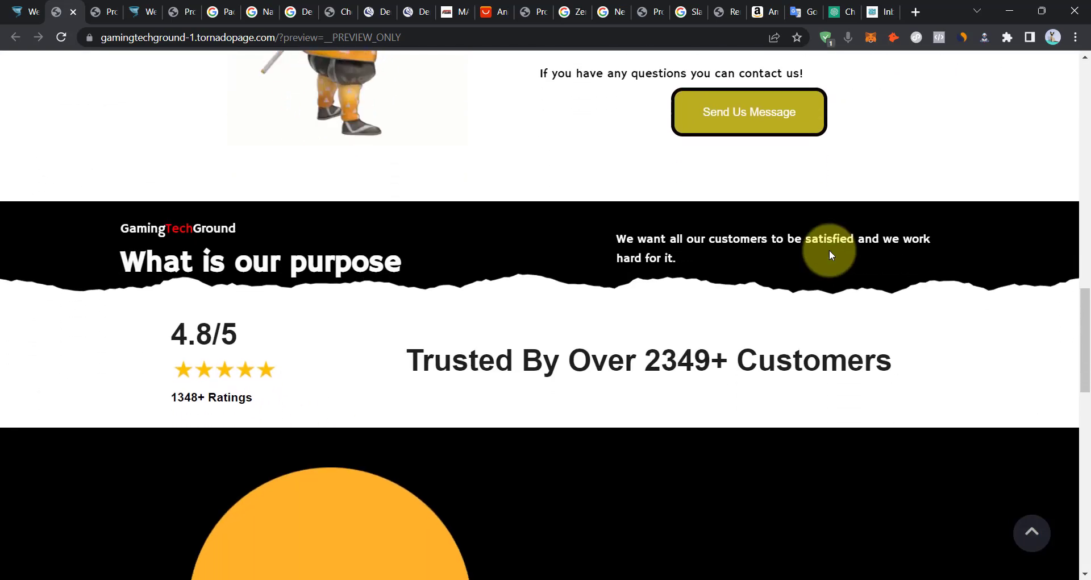
pyautogui.scroll(2, 829, 254)
pyautogui.scroll(-1, 830, 255)
pyautogui.scroll(-14, 830, 250)
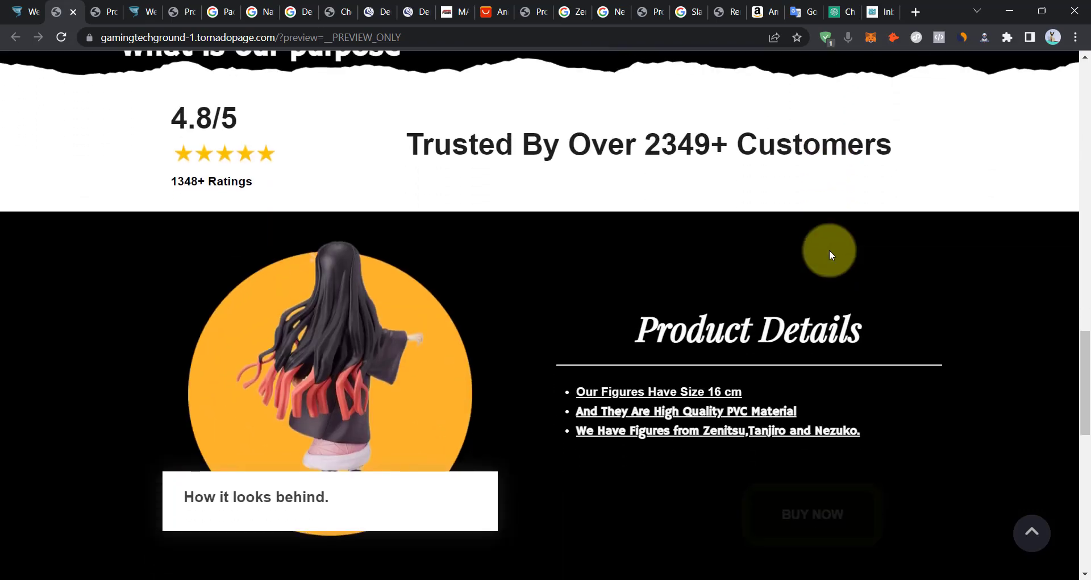
pyautogui.scroll(20, 835, 309)
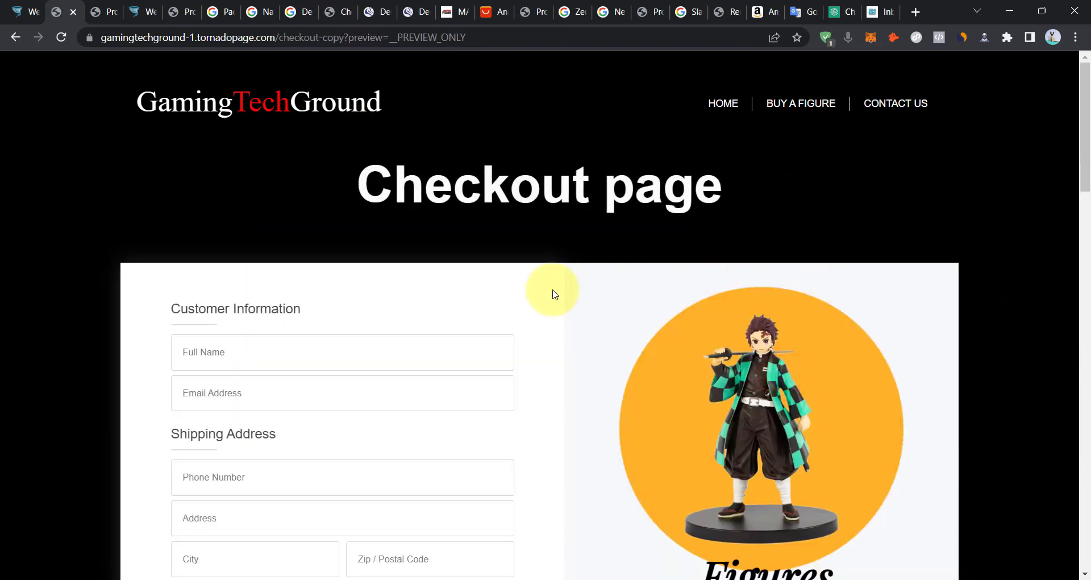
# On the previewed checkout page, deselect the Zenitsu and Nezuko figures so that only Tanjiro is ordered.
pyautogui.scroll(-6, 494, 274)
pyautogui.scroll(-5, 238, 426)
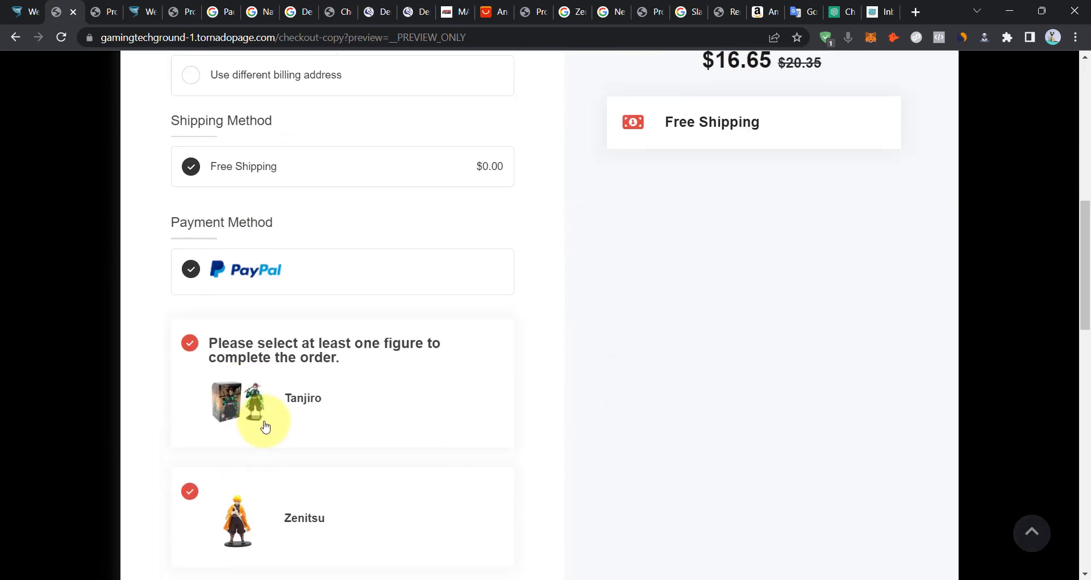
pyautogui.scroll(-2, 205, 421)
pyautogui.click(190, 391)
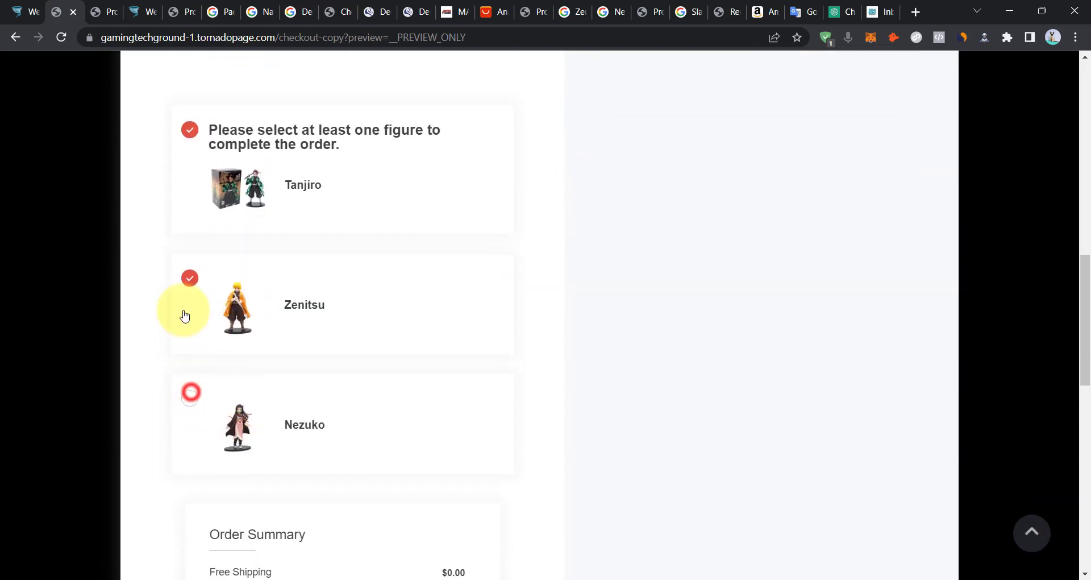
pyautogui.click(192, 288)
pyautogui.scroll(-3, 682, 369)
pyautogui.click(192, 185)
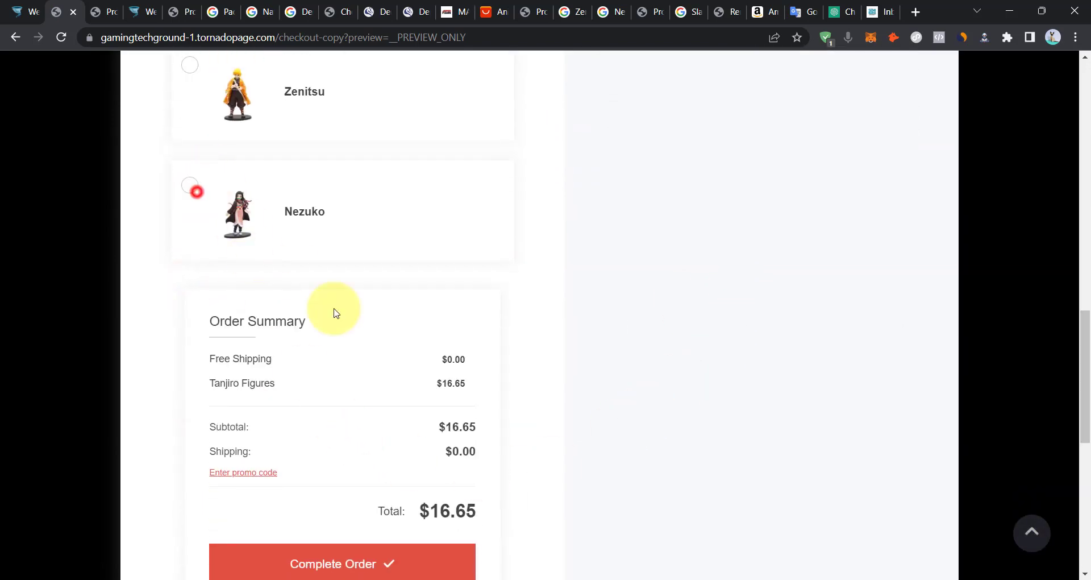
# Test the checkout page header's CONTACT US, BUY A FIGURE and HOME links, closing the contact form after viewing it.
pyautogui.scroll(15, 728, 170)
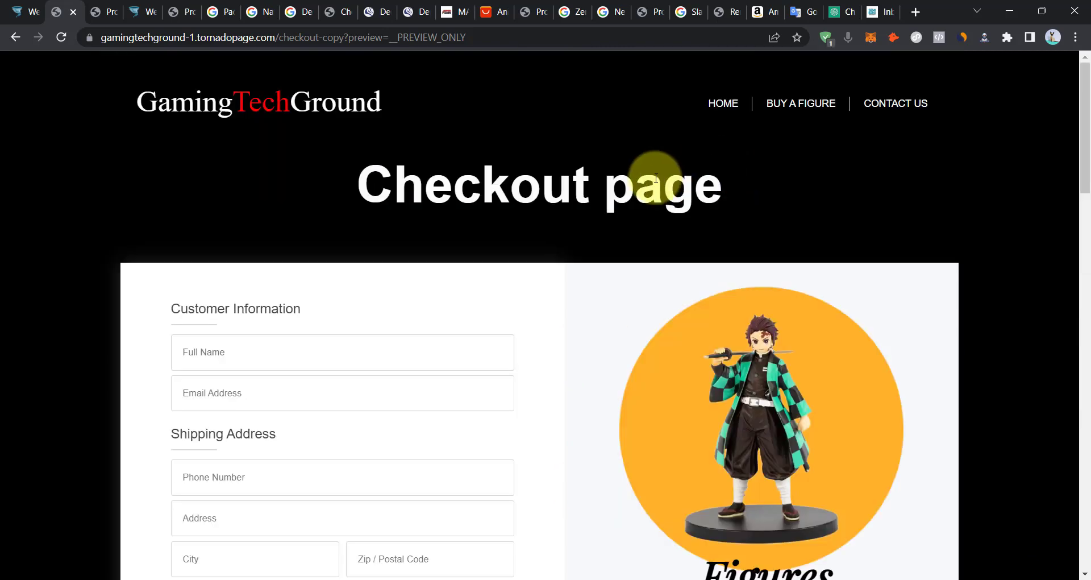
pyautogui.click(906, 112)
pyautogui.scroll(-1, 541, 407)
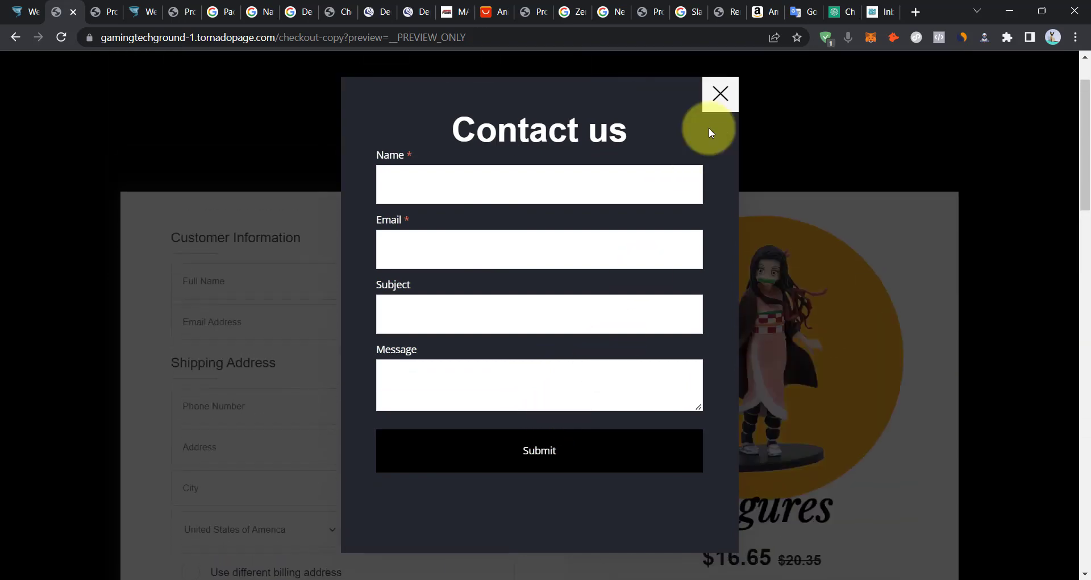
pyautogui.click(720, 93)
pyautogui.scroll(2, 762, 157)
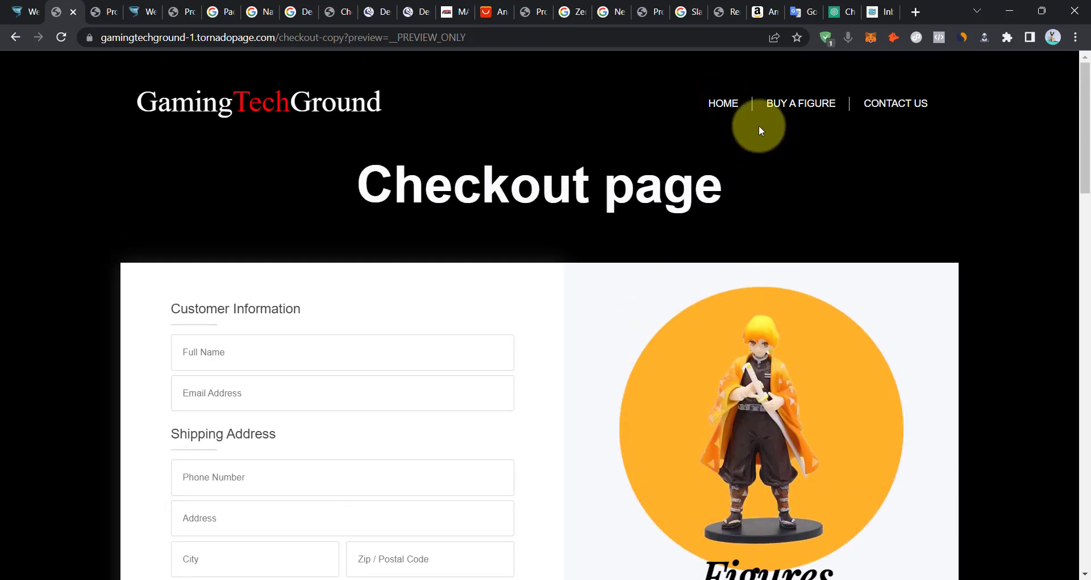
pyautogui.click(818, 111)
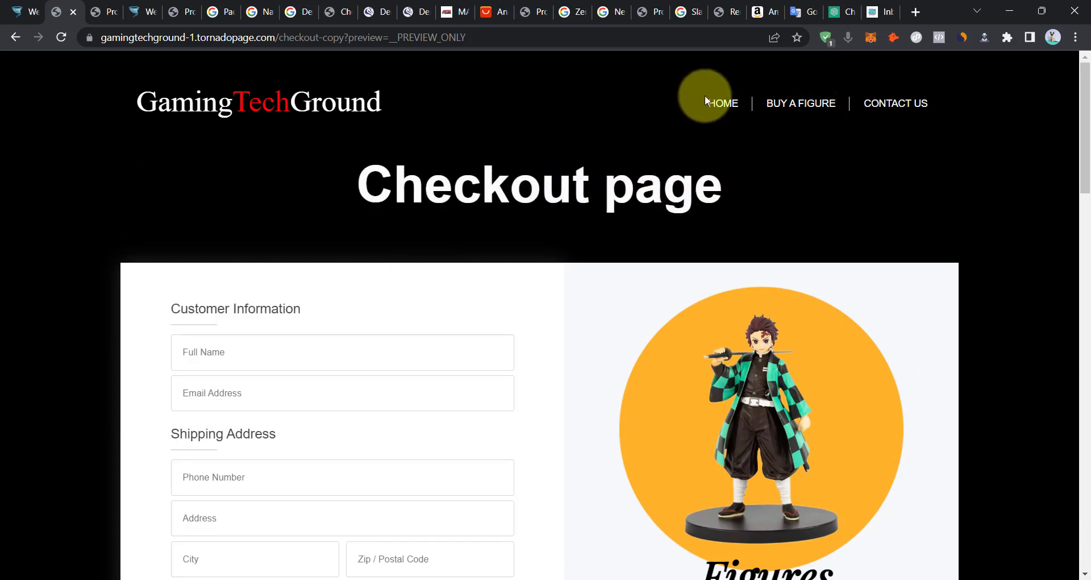
pyautogui.click(718, 104)
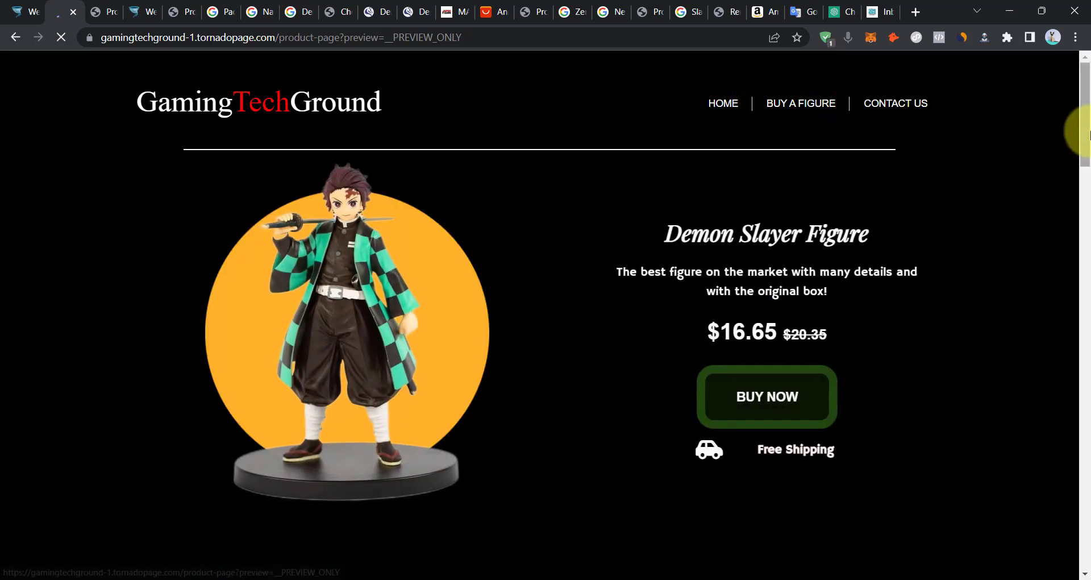